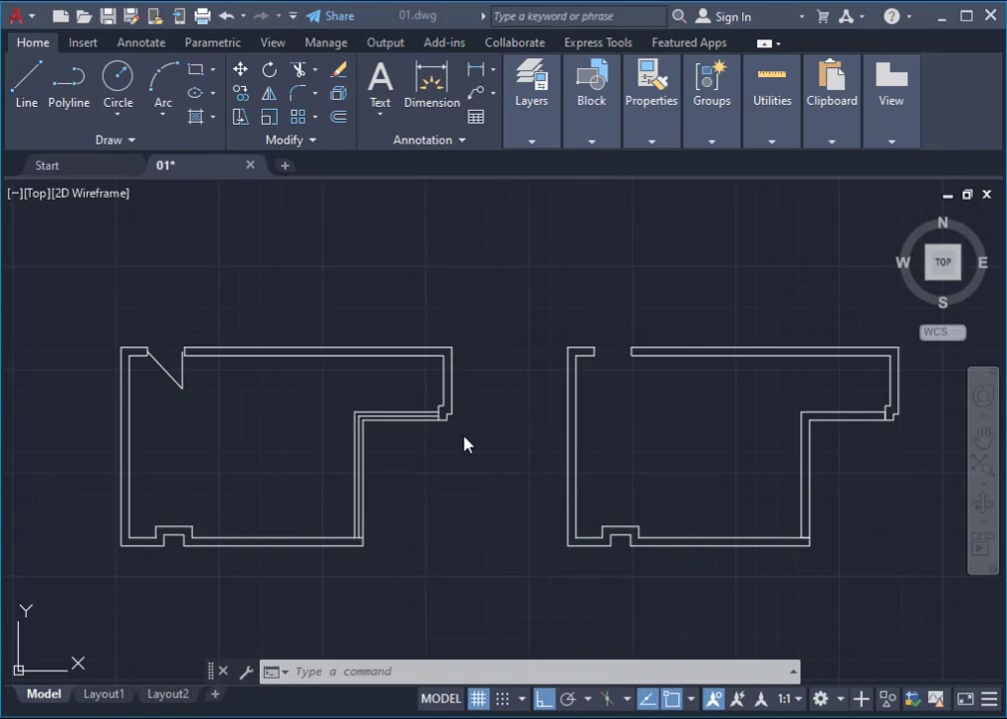
Step: Zoom and pan in 01.dwg until the right-hand wall-outline floor plan fills the view
{"action": "scroll", "coordinate": [516, 449], "scroll_direction": "down", "scroll_amount": 8}
{"action": "scroll", "coordinate": [479, 450], "scroll_direction": "up", "scroll_amount": 3}
{"action": "scroll", "coordinate": [559, 445], "scroll_direction": "up", "scroll_amount": 2}
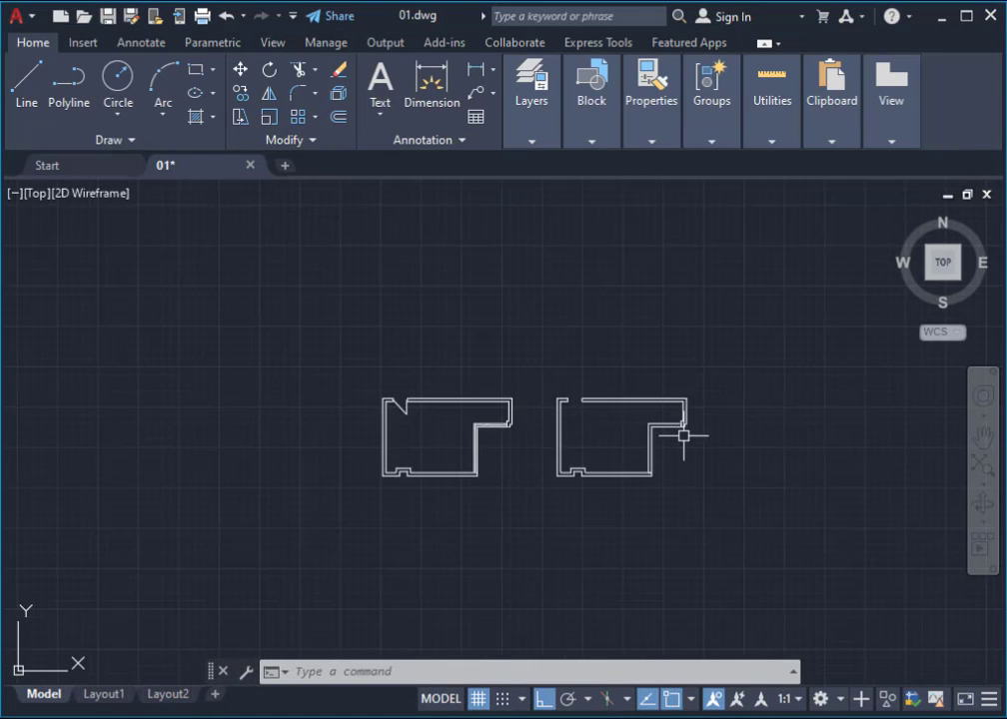
{"action": "middle_click_drag", "start_coordinate": [686, 438], "coordinate": [394, 424]}
{"action": "scroll", "coordinate": [420, 422], "scroll_direction": "up", "scroll_amount": 4}
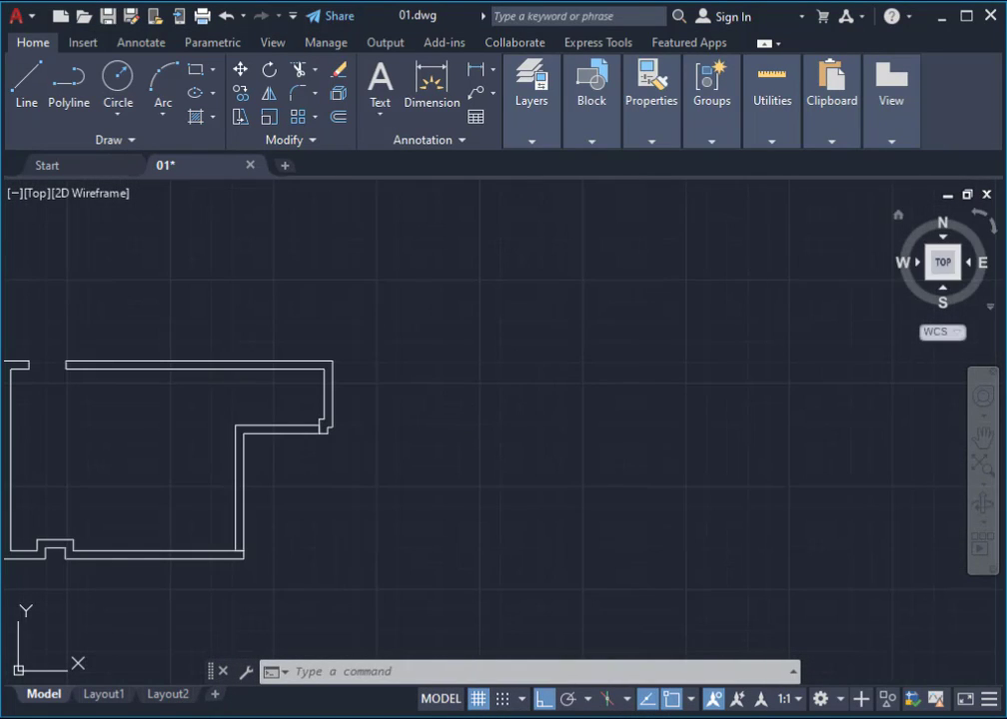
{"action": "middle_click_drag", "start_coordinate": [400, 449], "coordinate": [599, 430]}
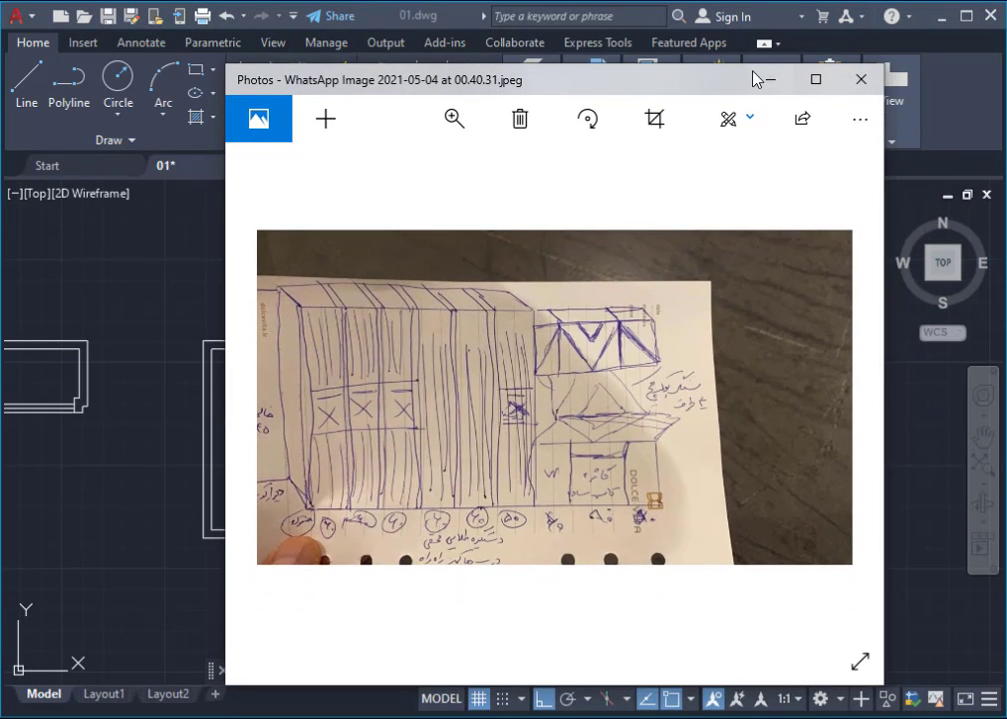
Step: Show the hand-drawn cabinet sketch photo full screen, with Calculator moved to the right
{"action": "left_click", "coordinate": [817, 80]}
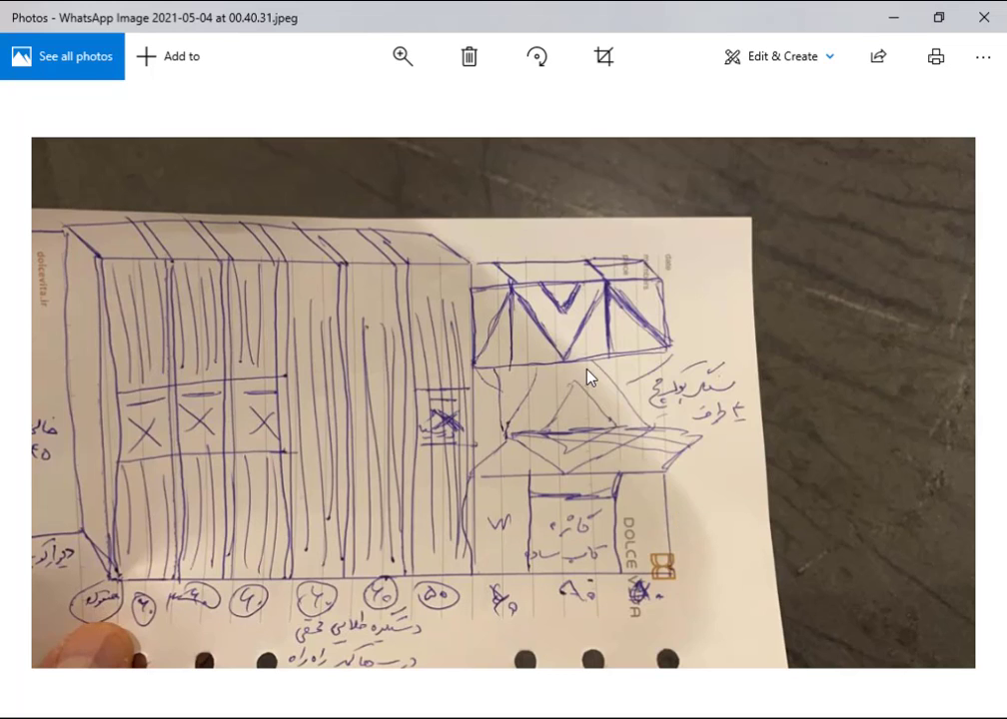
{"action": "mouse_move", "coordinate": [456, 22]}
{"action": "left_mouse_down"}
{"action": "mouse_move", "coordinate": [540, 89]}
{"action": "mouse_move", "coordinate": [680, 418]}
{"action": "mouse_move", "coordinate": [647, 388]}
{"action": "mouse_move", "coordinate": [470, 111]}
{"action": "left_mouse_up"}
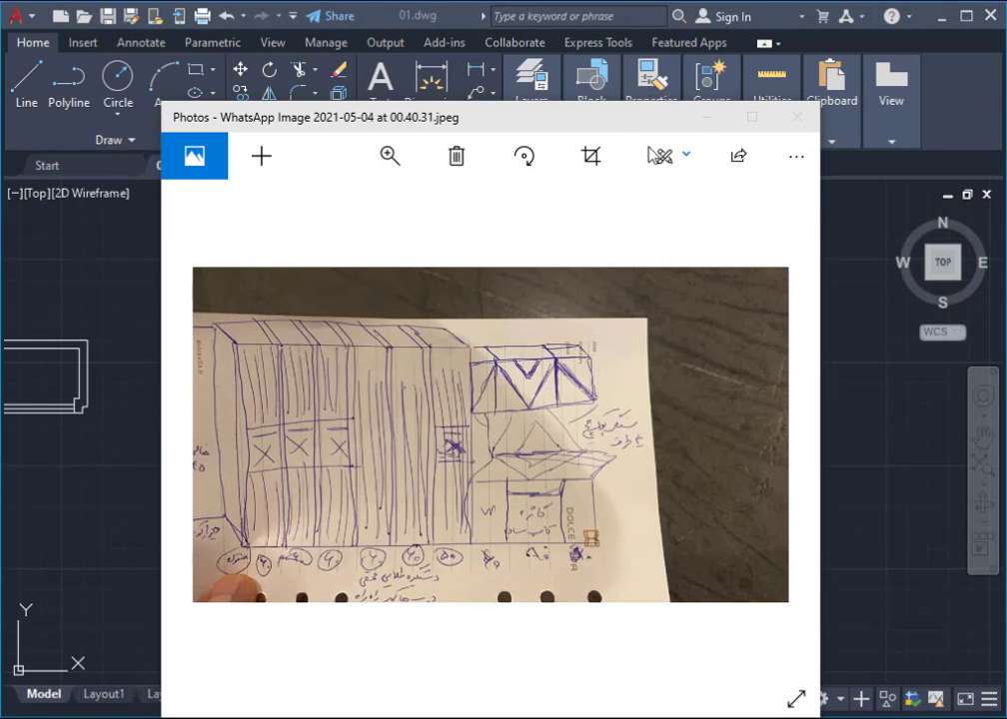
{"action": "double_click", "coordinate": [514, 117]}
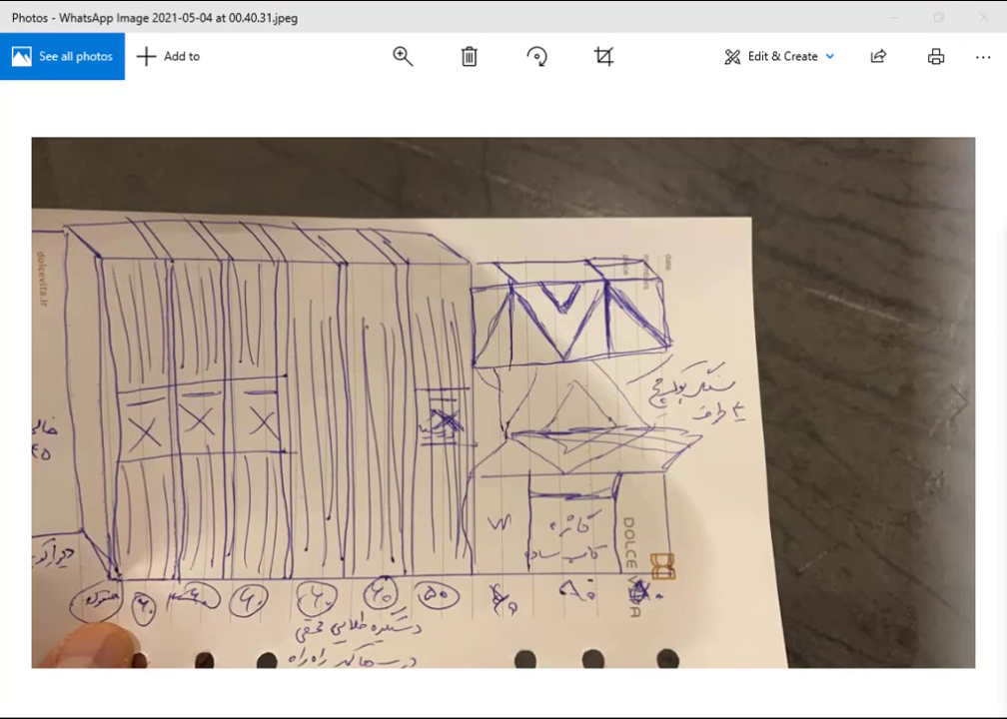
{"action": "left_click_drag", "start_coordinate": [674, 130], "coordinate": [754, 132]}
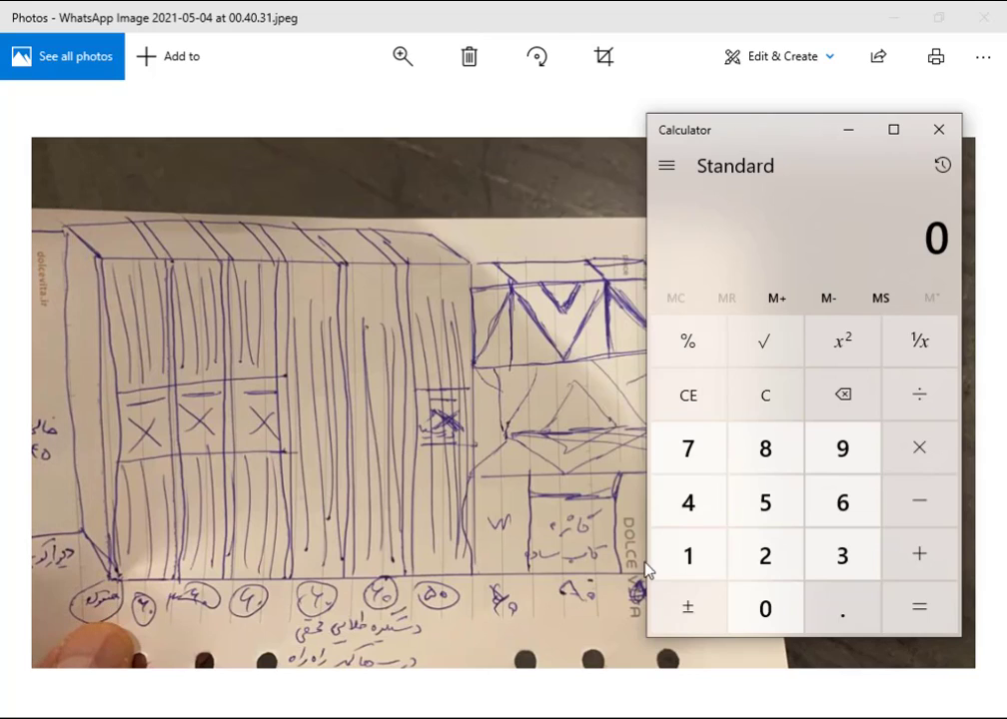
Step: Sum 10, five 60s, five 3.2s and 50 in Calculator for a total of 376
{"action": "left_click", "coordinate": [707, 561]}
{"action": "left_click", "coordinate": [758, 606]}
{"action": "type", "text": "+60"}
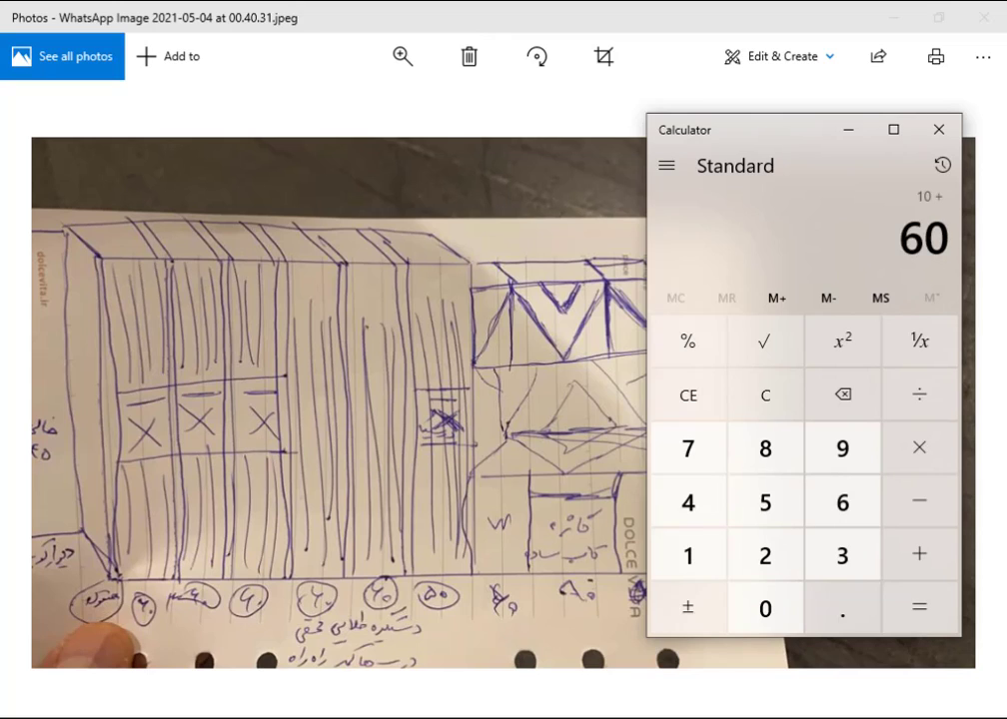
{"action": "type", "text": "+6"}
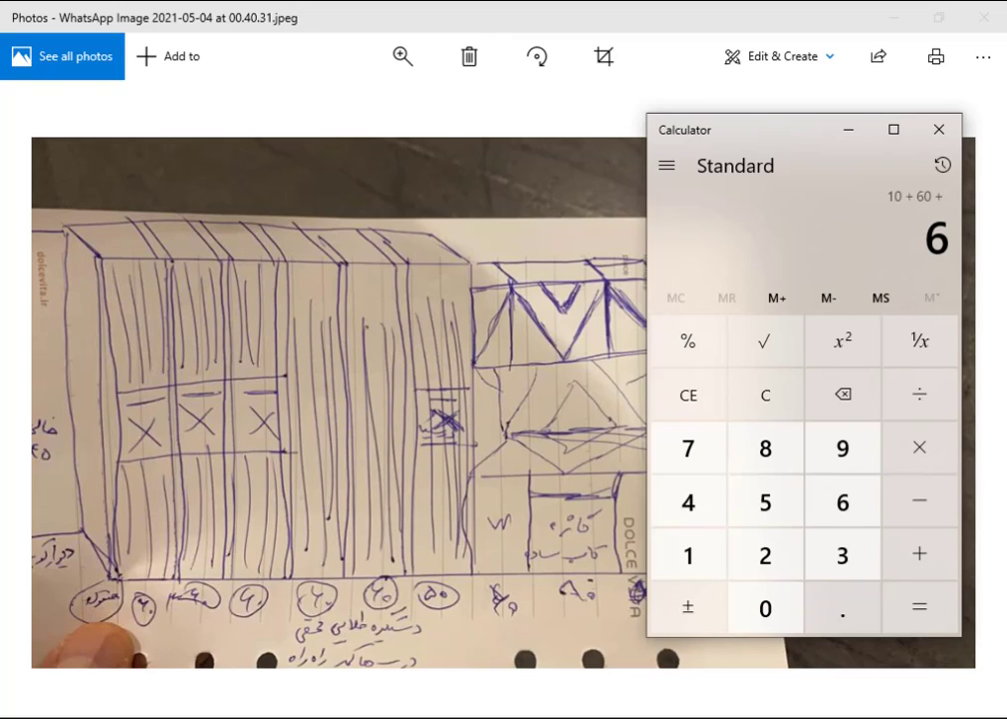
{"action": "type", "text": "0"}
{"action": "type", "text": "3.2"}
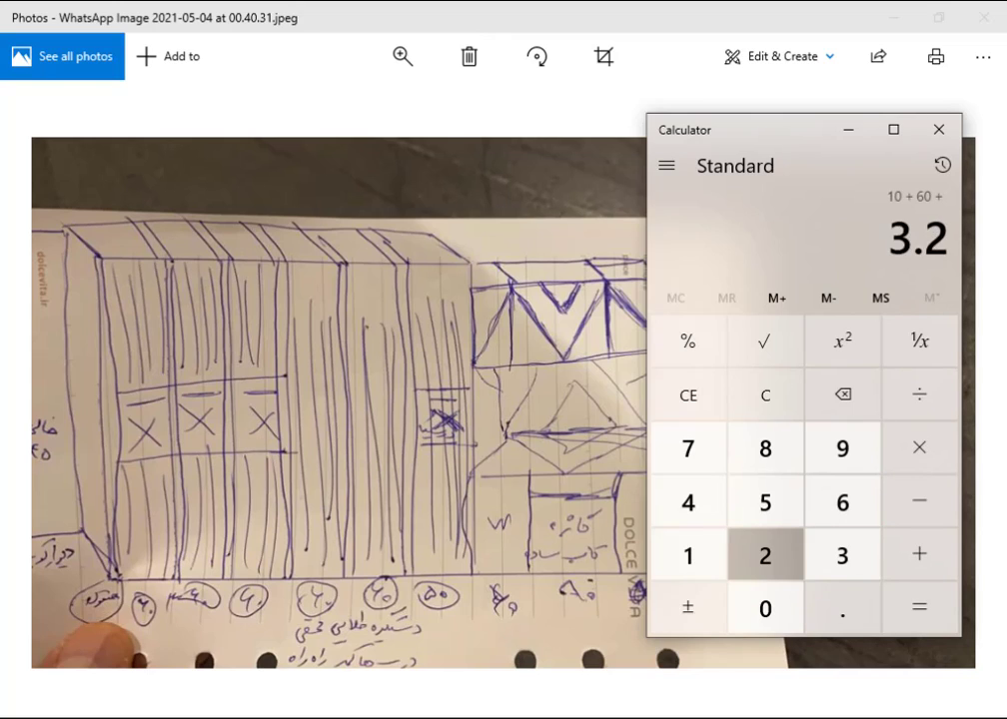
{"action": "type", "text": "+"}
{"action": "type", "text": "6"}
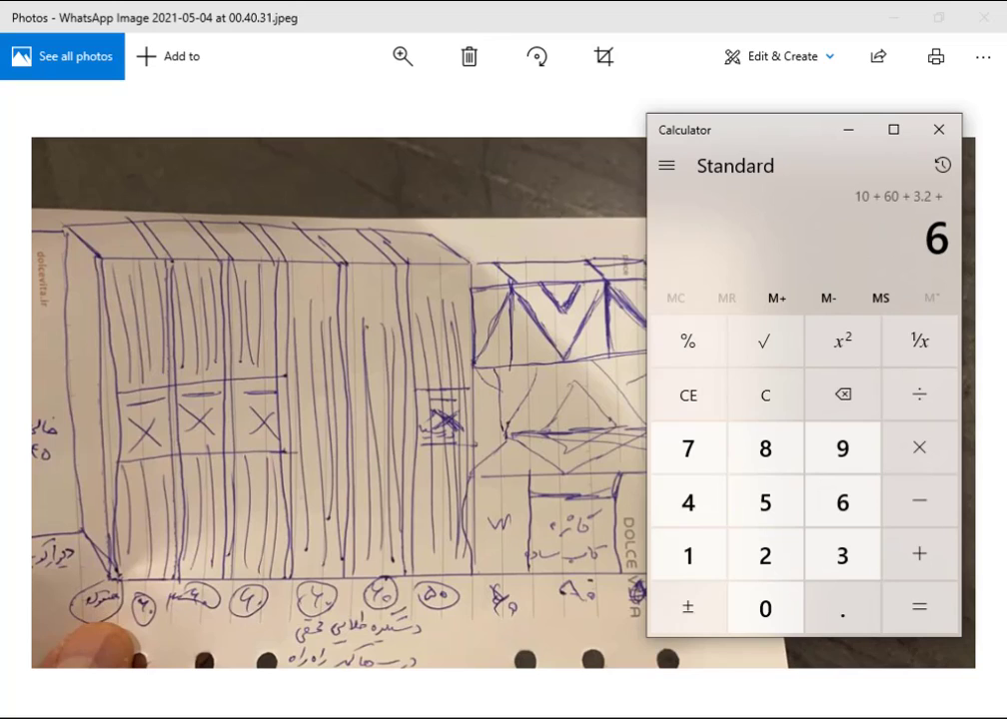
{"action": "type", "text": "0+3.2"}
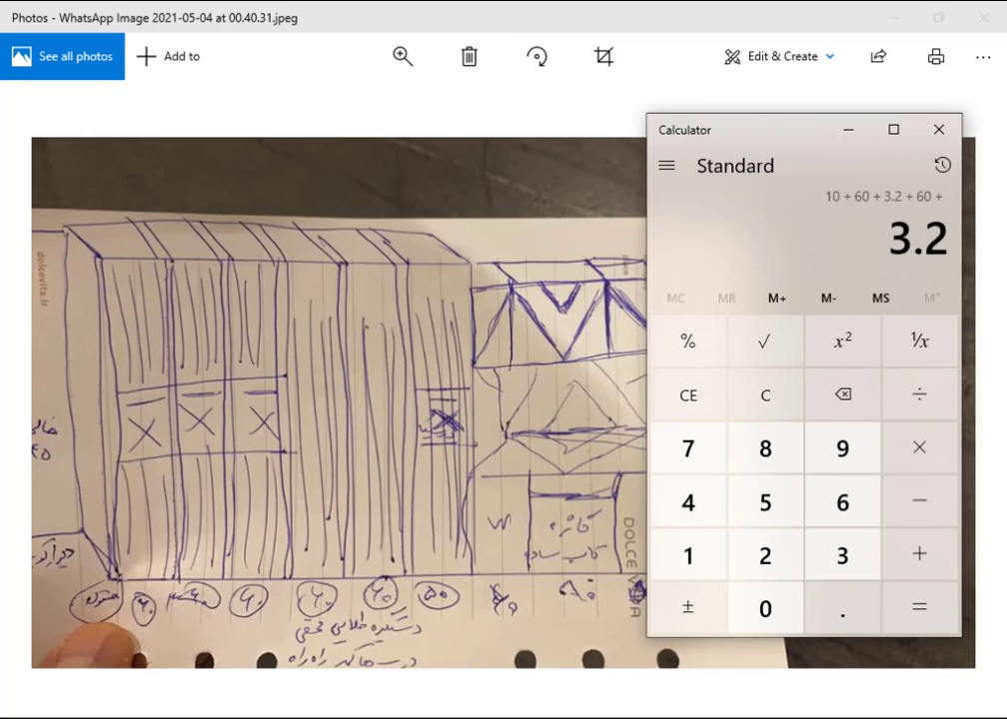
{"action": "type", "text": "+"}
{"action": "type", "text": "60"}
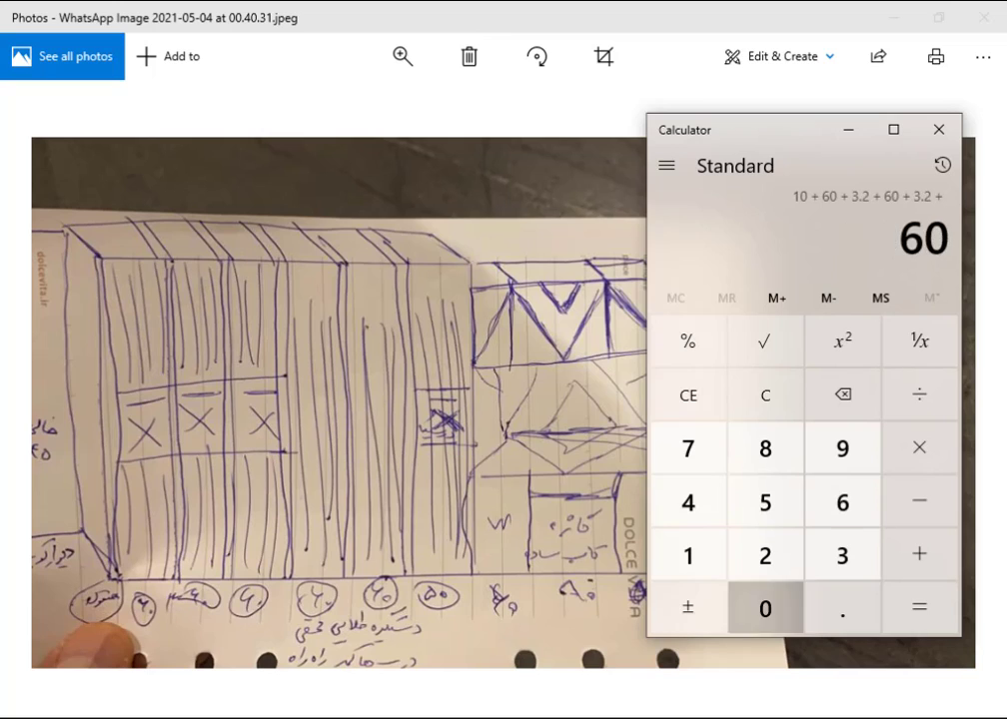
{"action": "type", "text": "+3."}
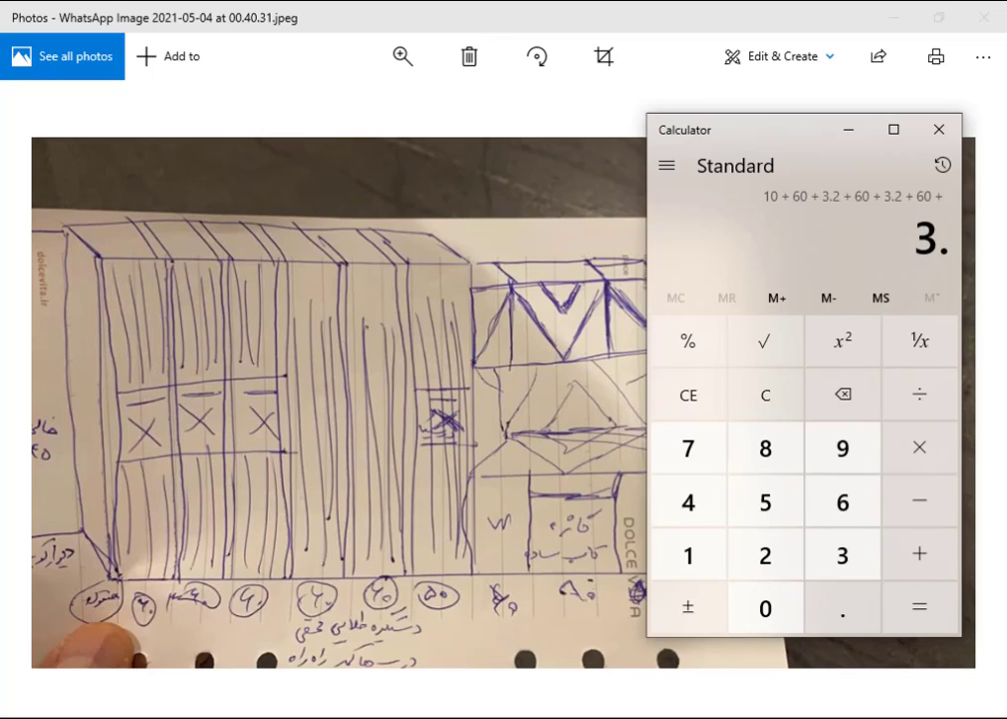
{"action": "type", "text": "2+"}
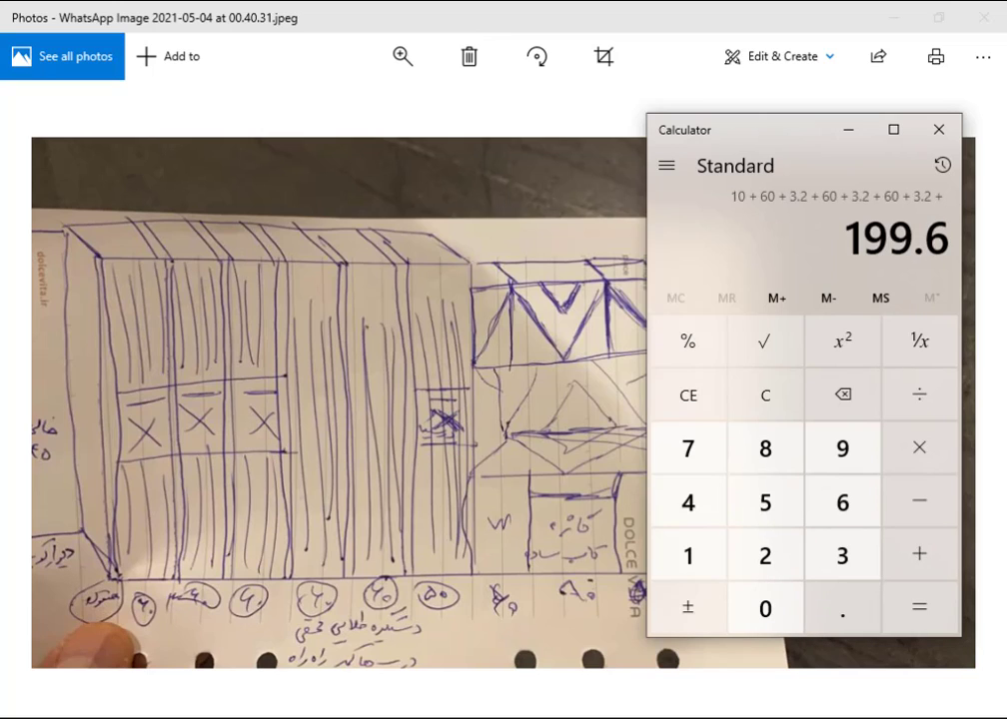
{"action": "type", "text": "60+3.2"}
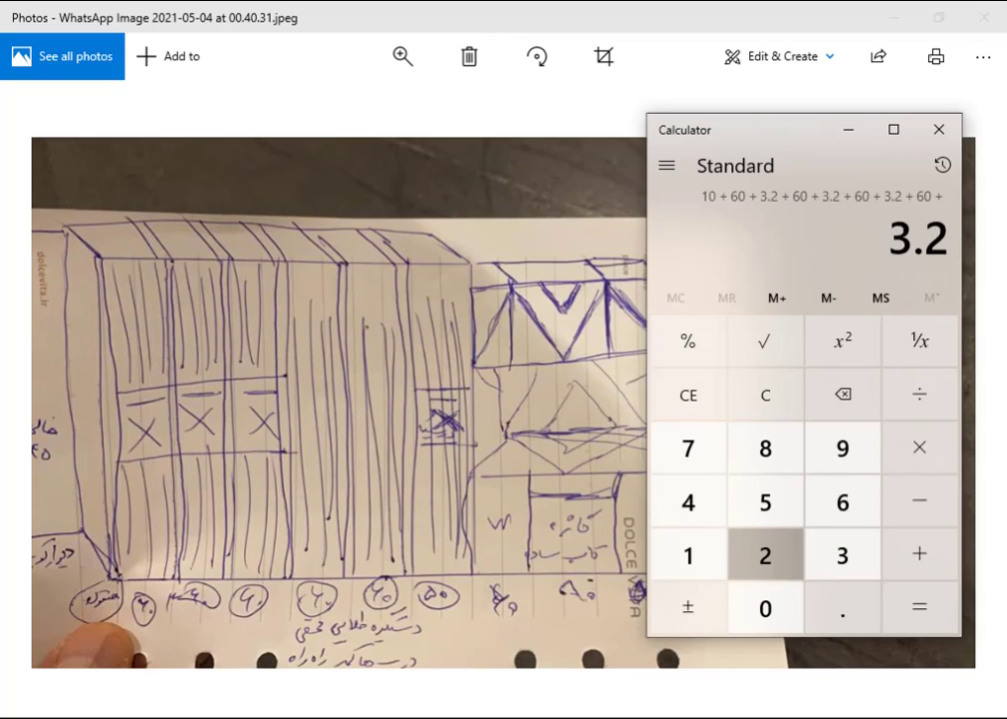
{"action": "type", "text": "+60."}
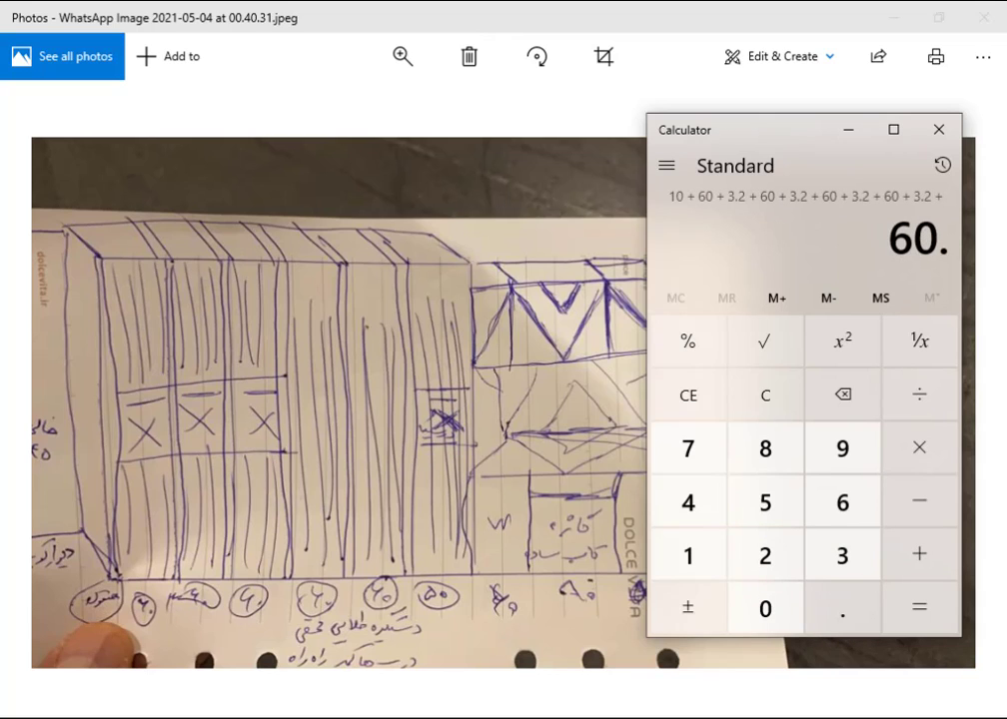
{"action": "key", "text": "BackSpace"}
{"action": "type", "text": "+3.2"}
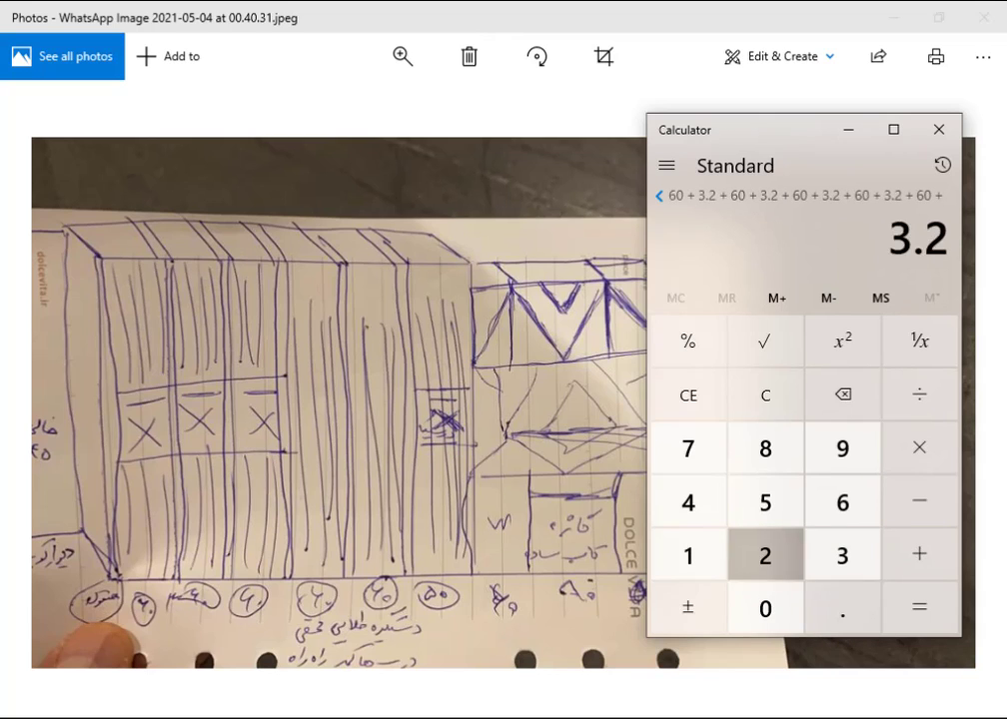
{"action": "type", "text": "+ "}
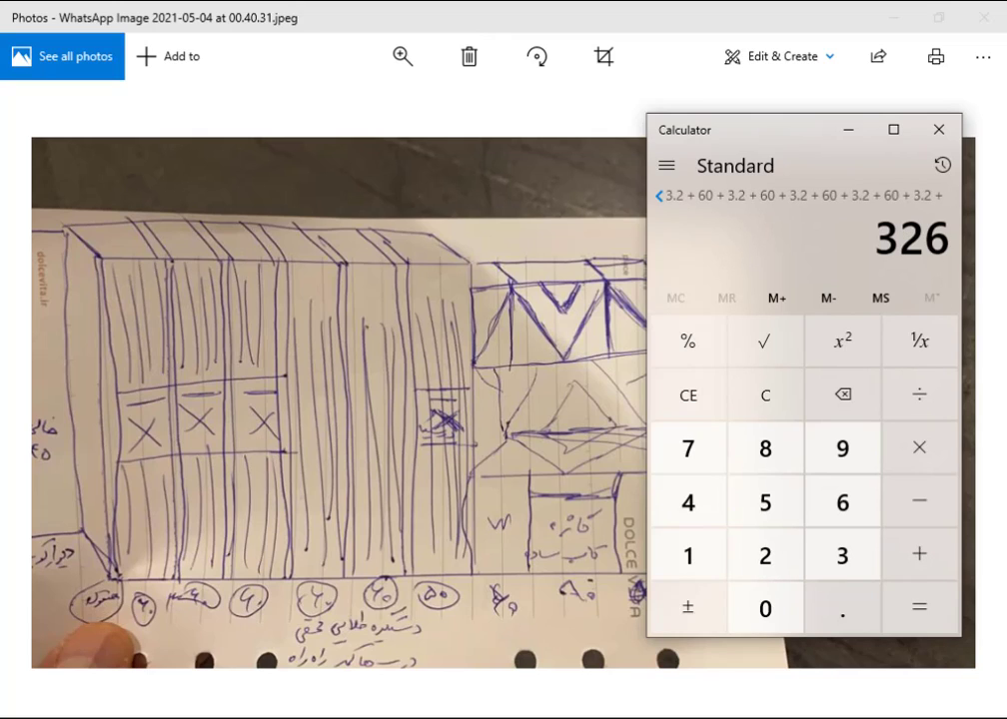
{"action": "type", "text": "50"}
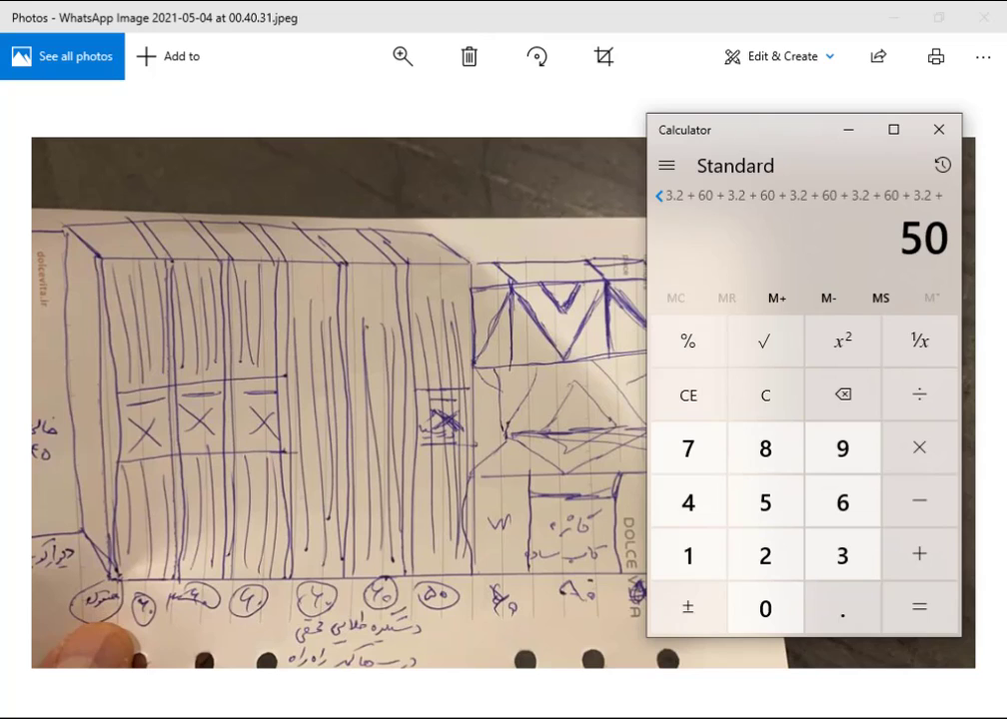
{"action": "key", "text": "Return"}
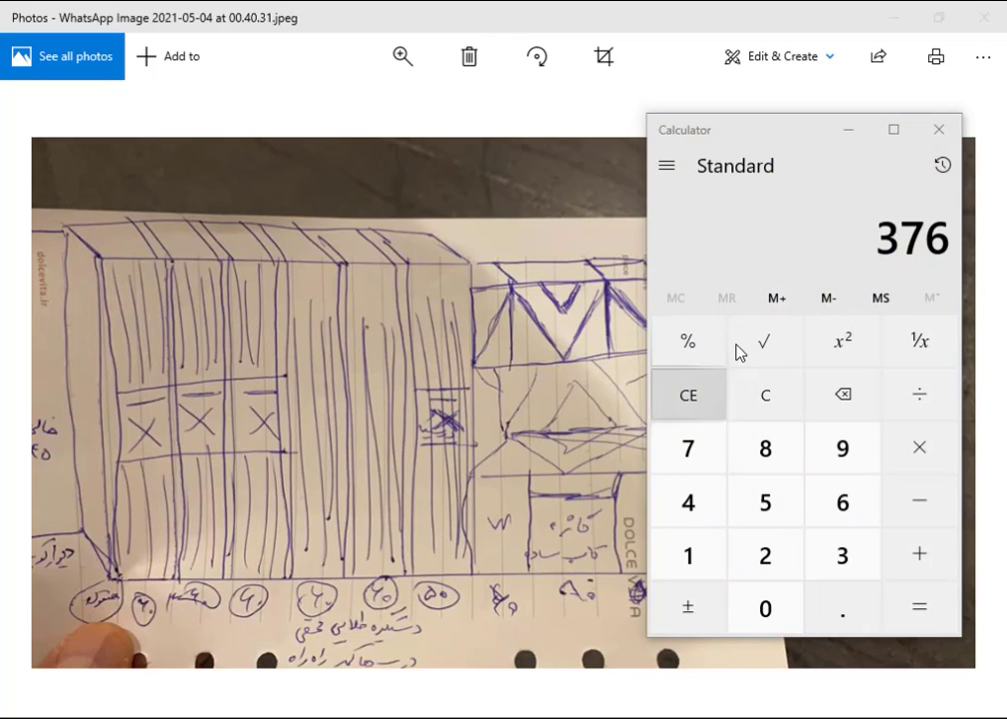
Step: Add 10 to the running total to reach 386
{"action": "left_click", "coordinate": [917, 559]}
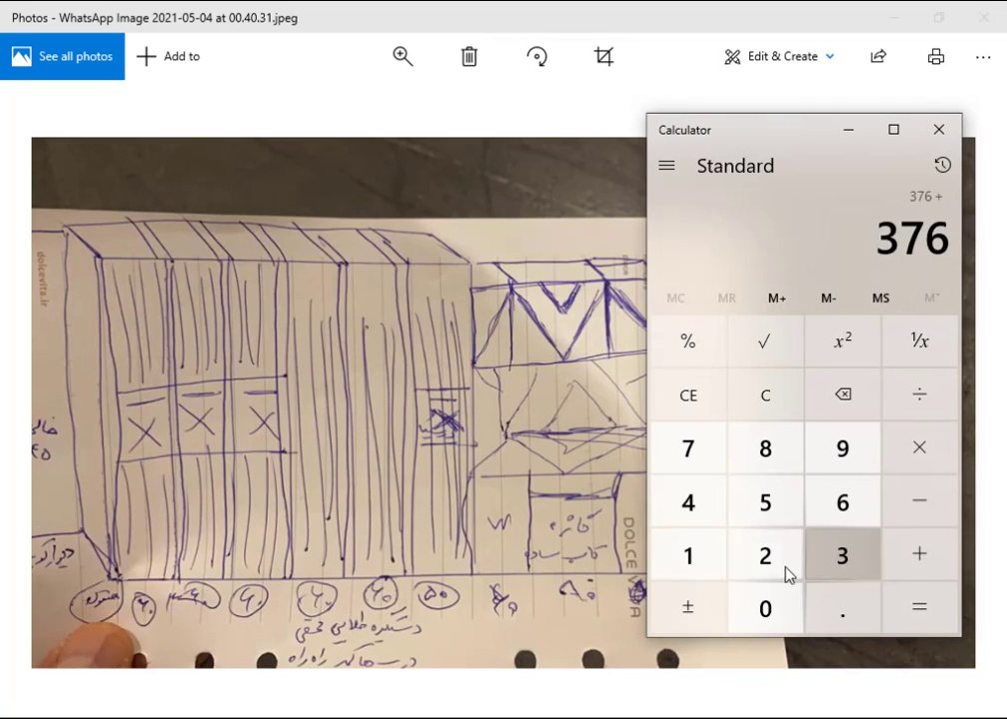
{"action": "left_click", "coordinate": [689, 557]}
{"action": "left_click", "coordinate": [765, 608]}
{"action": "left_click", "coordinate": [919, 607]}
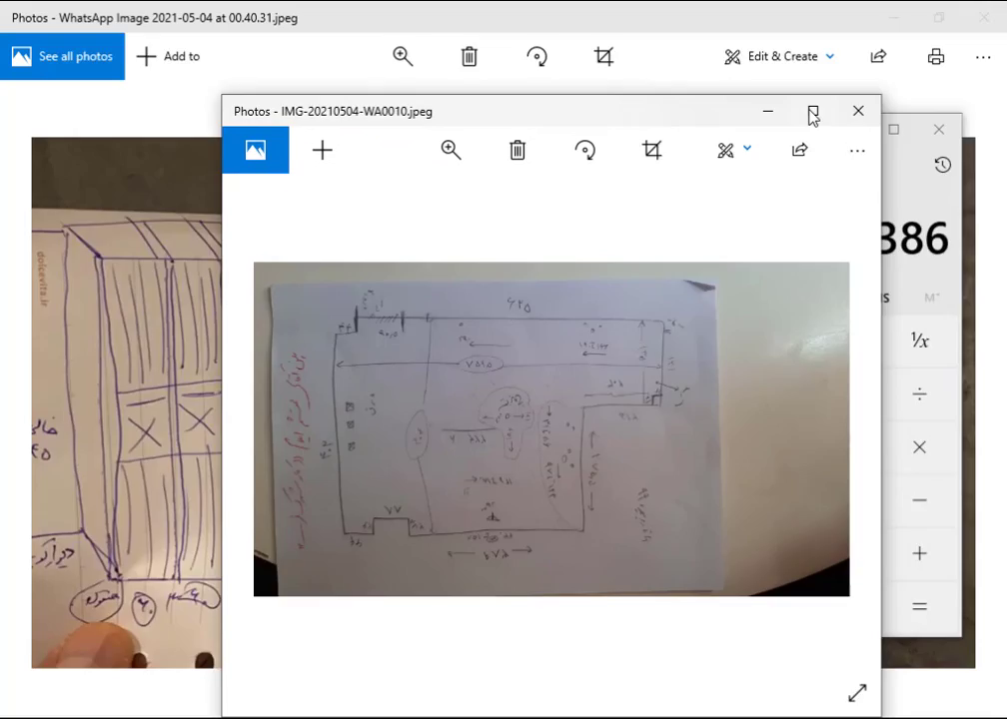
Step: Open the floor-plan sketch photo, zoom in and rotate it three quarter turns to read it
{"action": "left_click", "coordinate": [811, 110]}
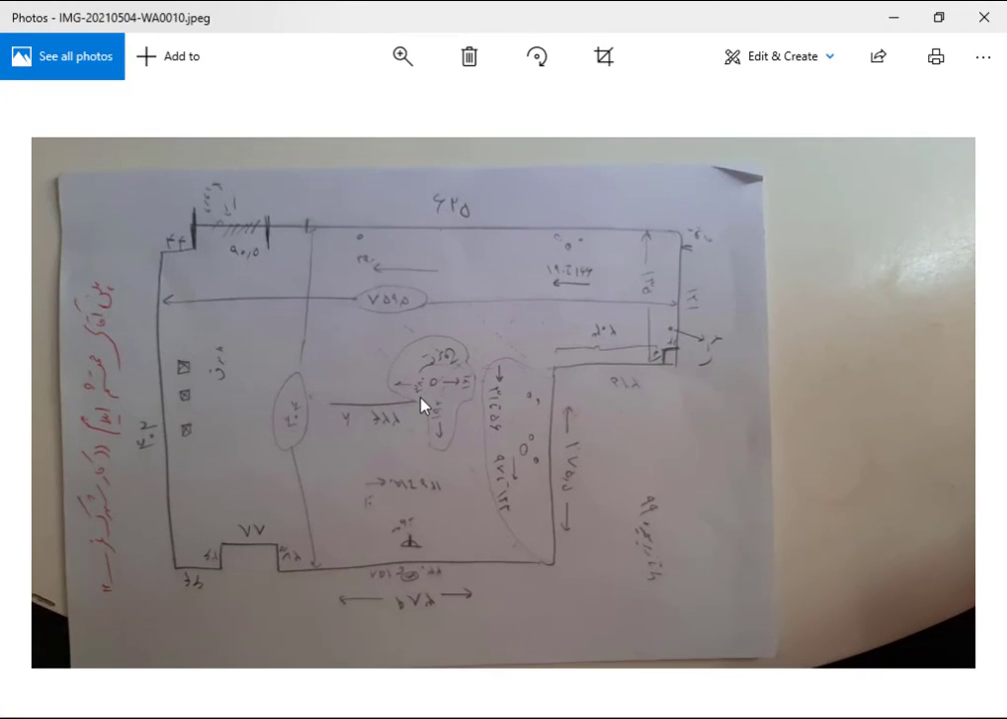
{"action": "scroll", "coordinate": [232, 364], "scroll_direction": "up", "scroll_amount": 1}
{"action": "scroll", "coordinate": [386, 397], "scroll_direction": "up", "scroll_amount": 2}
{"action": "scroll", "coordinate": [384, 355], "scroll_direction": "up", "scroll_amount": 2}
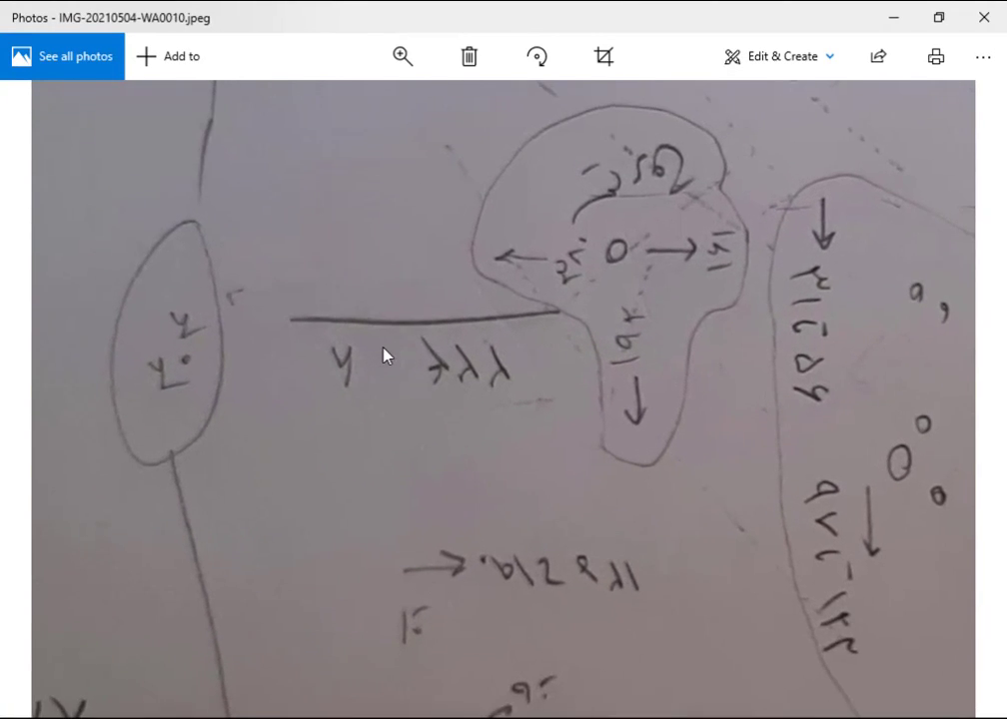
{"action": "left_click_drag", "start_coordinate": [427, 355], "coordinate": [432, 438]}
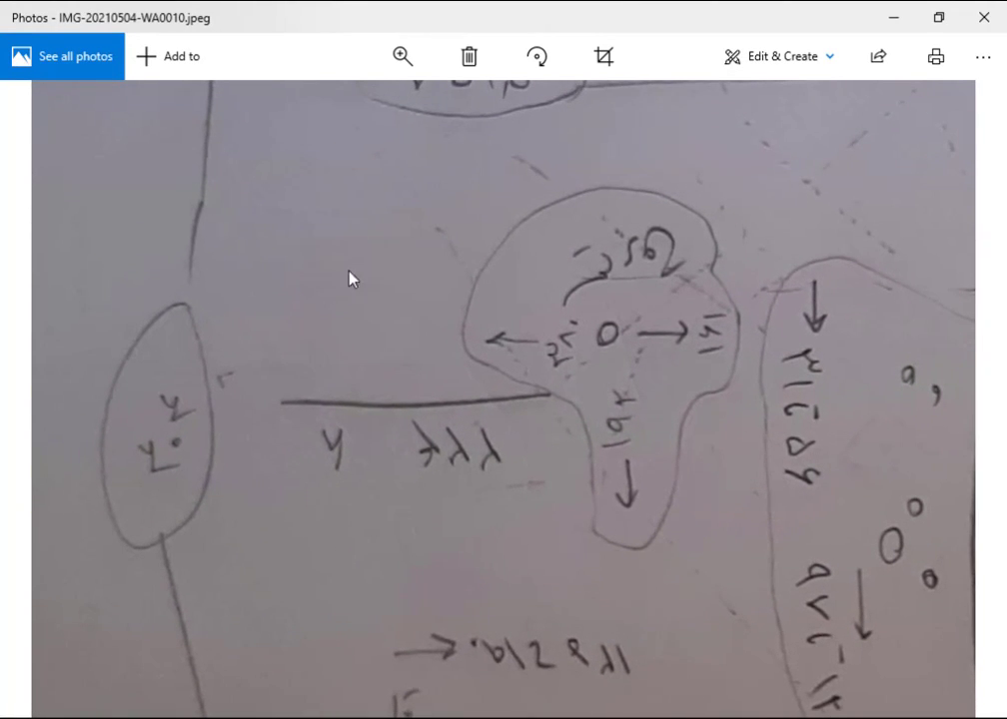
{"action": "left_click", "coordinate": [536, 56]}
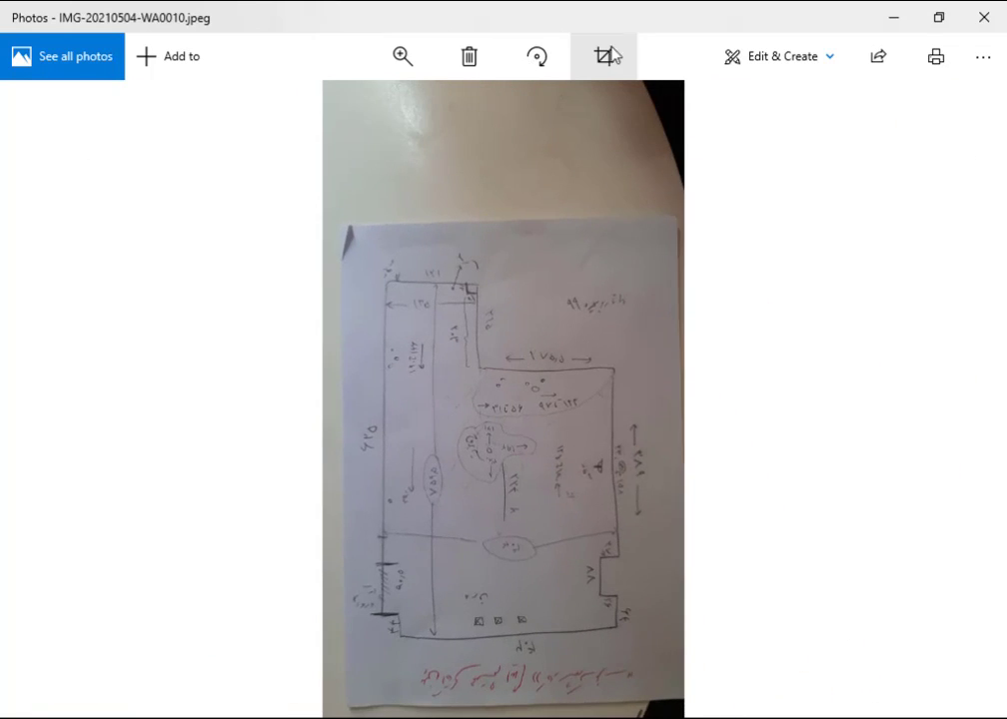
{"action": "left_click", "coordinate": [543, 58]}
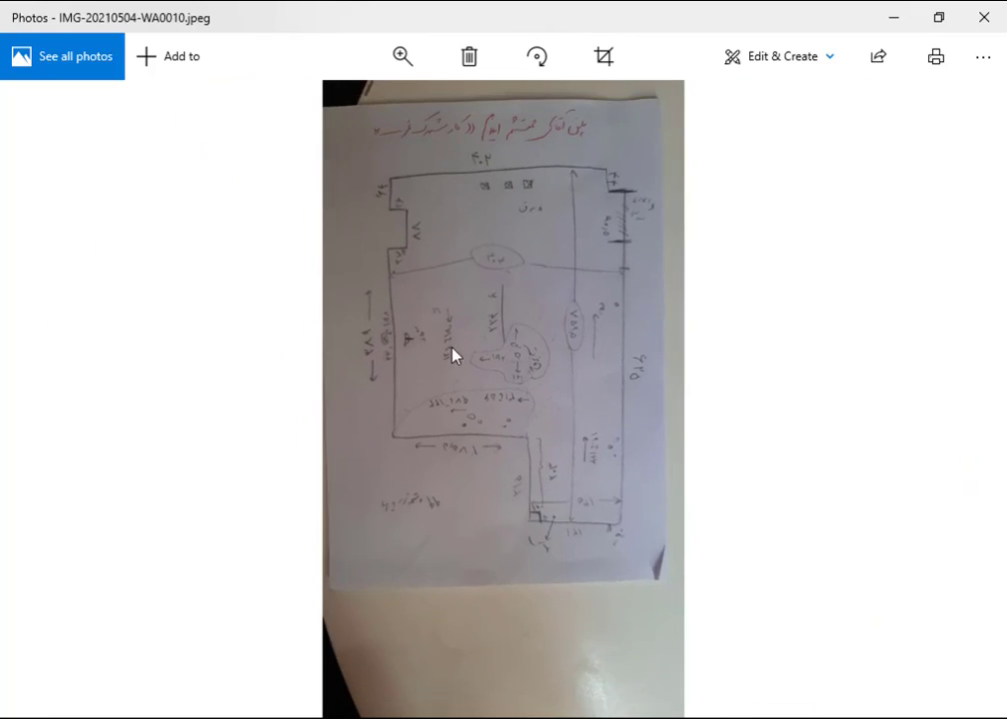
{"action": "scroll", "coordinate": [470, 330], "scroll_direction": "up", "scroll_amount": 1}
{"action": "scroll", "coordinate": [483, 260], "scroll_direction": "up", "scroll_amount": 1}
{"action": "scroll", "coordinate": [499, 180], "scroll_direction": "up", "scroll_amount": 2}
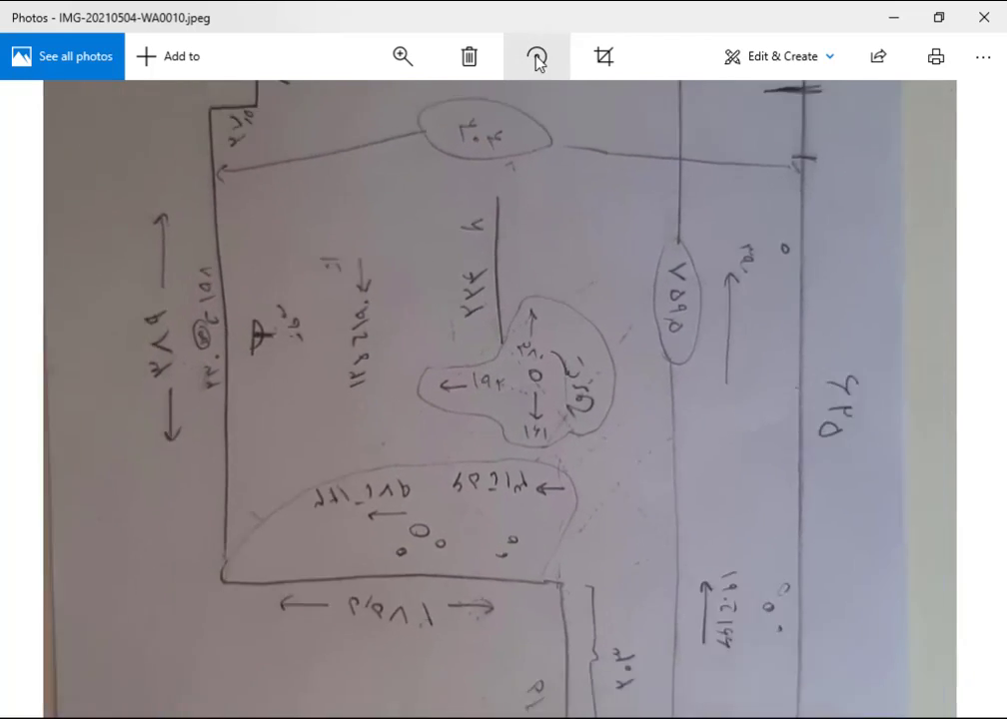
{"action": "left_click", "coordinate": [537, 56]}
{"action": "scroll", "coordinate": [650, 381], "scroll_direction": "up", "scroll_amount": 1}
{"action": "scroll", "coordinate": [651, 382], "scroll_direction": "up", "scroll_amount": 2}
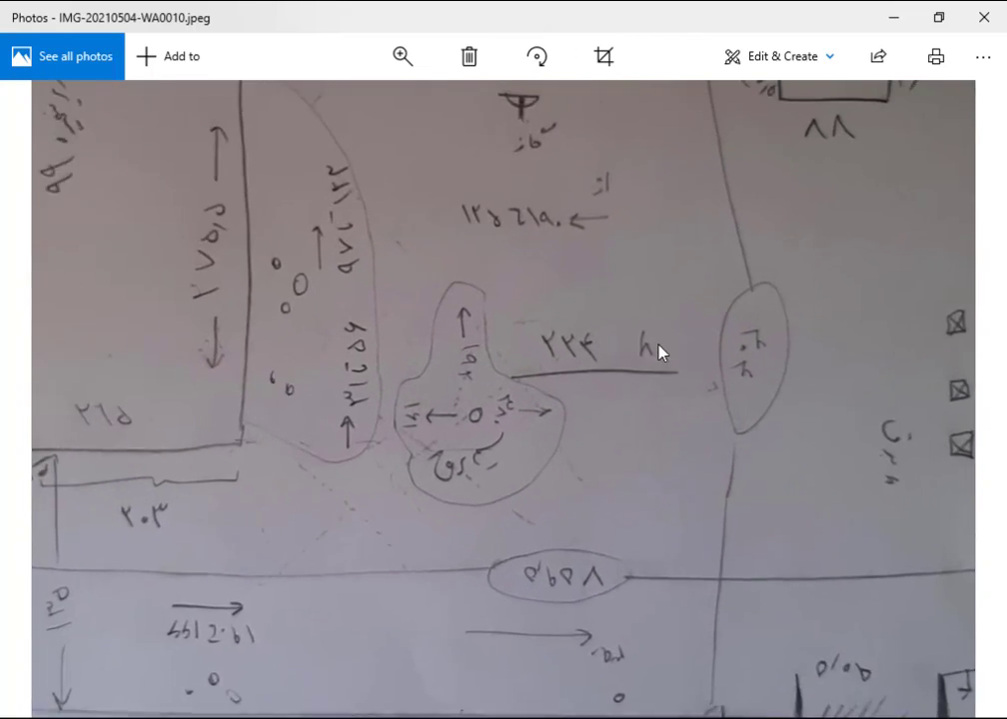
{"action": "scroll", "coordinate": [658, 351], "scroll_direction": "up", "scroll_amount": 1}
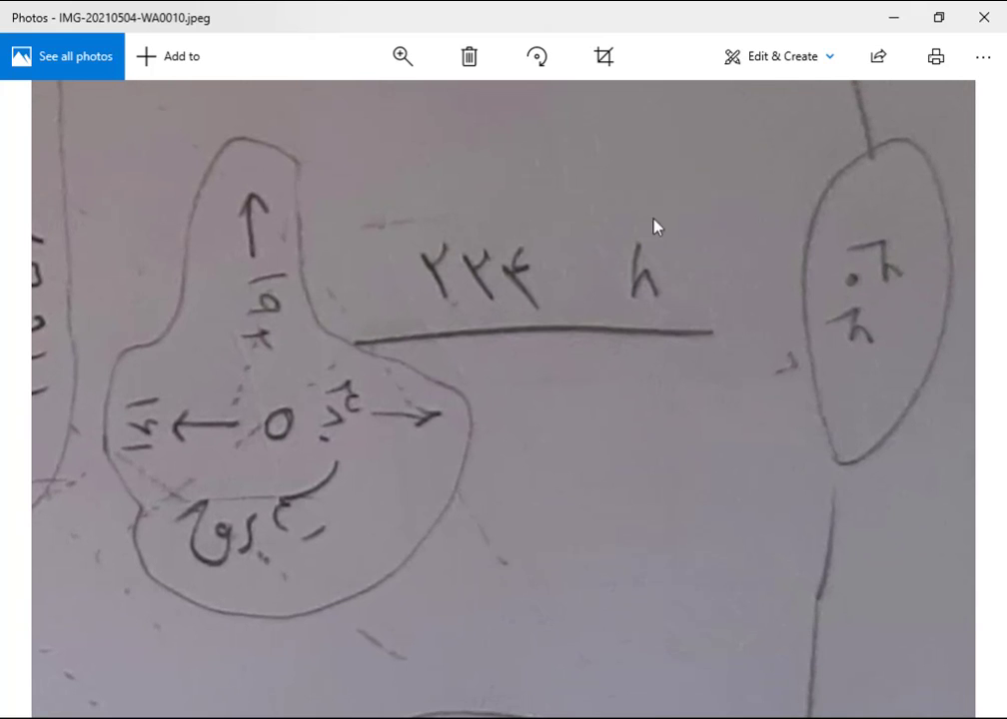
Step: Minimize both sketch photos and Calculator, and pan AutoCAD onto empty canvas
{"action": "left_click", "coordinate": [896, 22]}
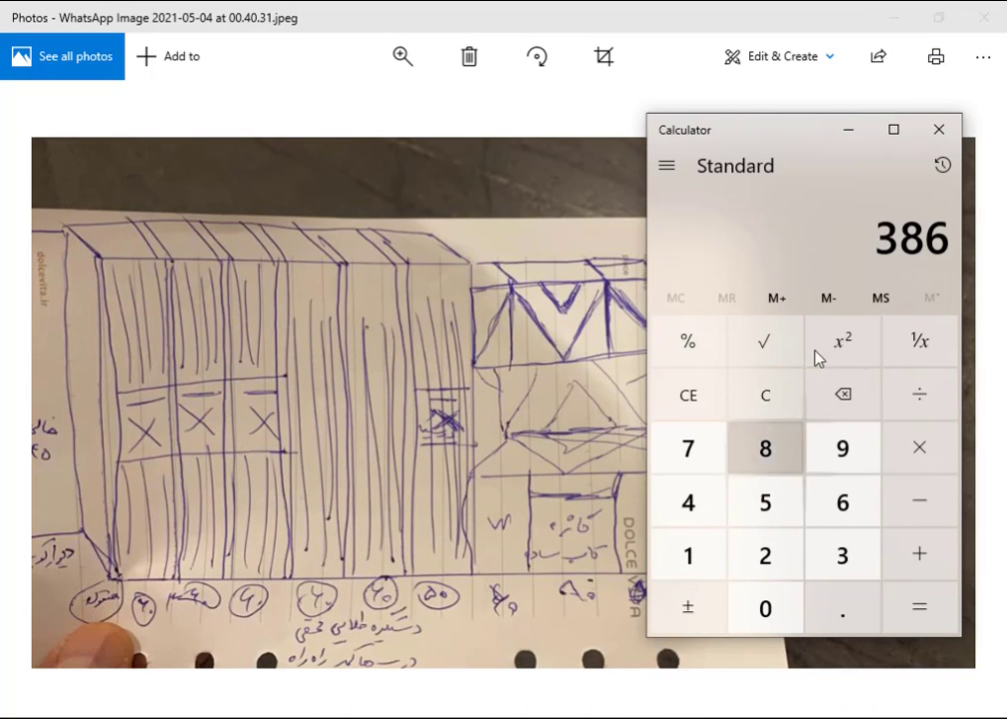
{"action": "left_click", "coordinate": [865, 130]}
{"action": "left_click", "coordinate": [892, 18]}
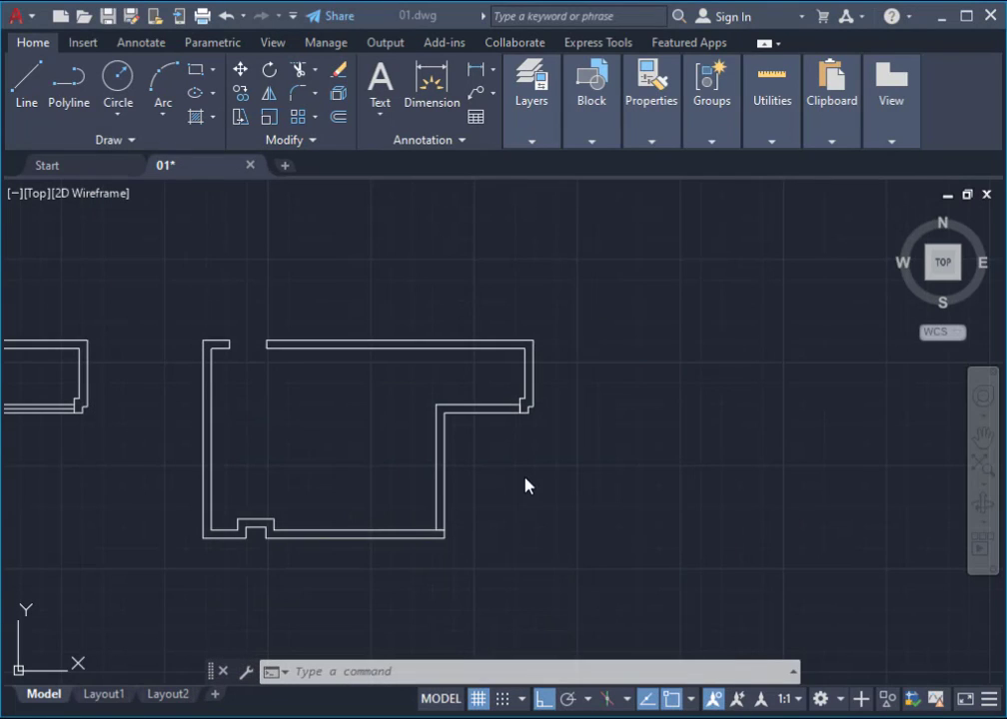
{"action": "scroll", "coordinate": [527, 486], "scroll_direction": "down", "scroll_amount": 3}
{"action": "scroll", "coordinate": [550, 443], "scroll_direction": "up", "scroll_amount": 5}
{"action": "scroll", "coordinate": [647, 438], "scroll_direction": "up", "scroll_amount": 2}
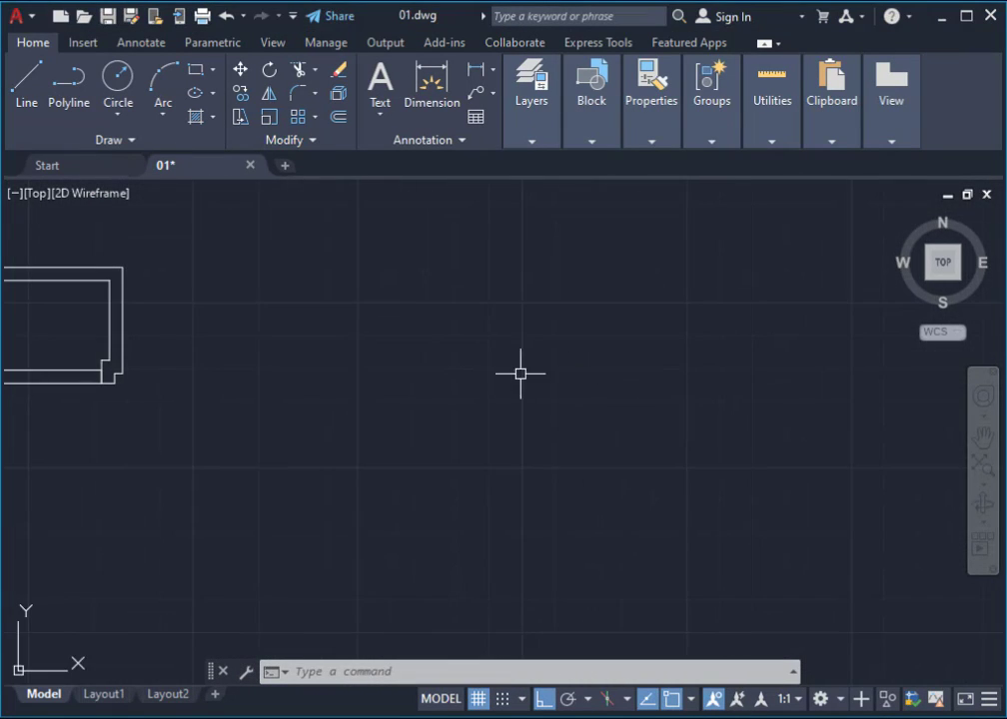
{"action": "mouse_move", "coordinate": [520, 373]}
{"action": "middle_mouse_down"}
{"action": "mouse_move", "coordinate": [515, 398]}
{"action": "mouse_move", "coordinate": [423, 428]}
{"action": "middle_mouse_up"}
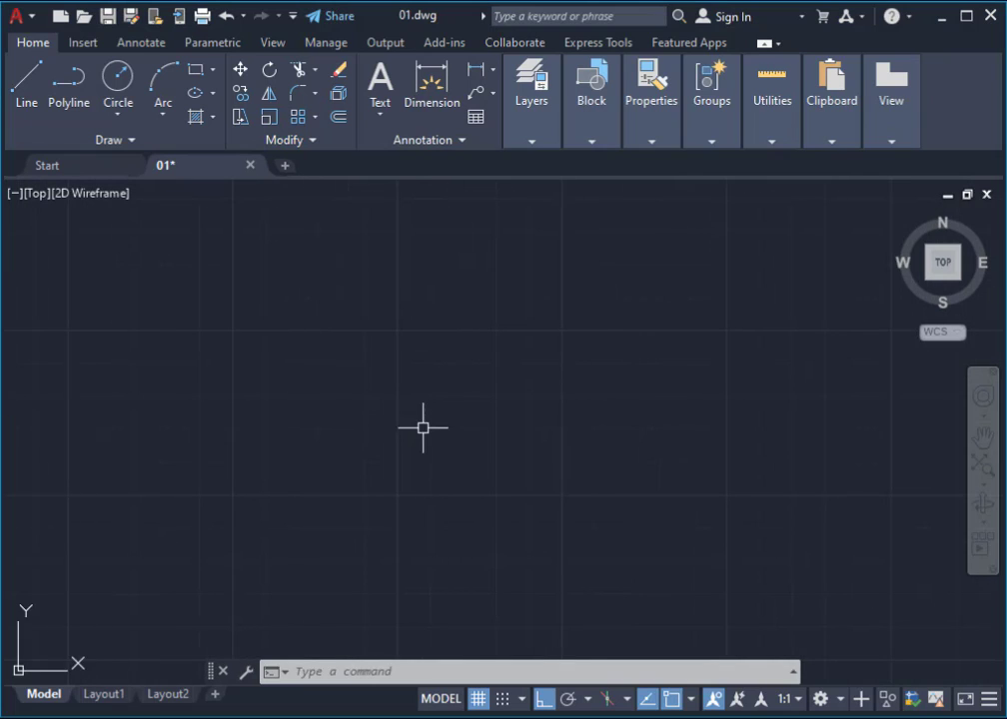
Step: Draw a 3.86 by 2.24 rectangle in empty space using REC with the Dimensions option
{"action": "type", "text": "rec"}
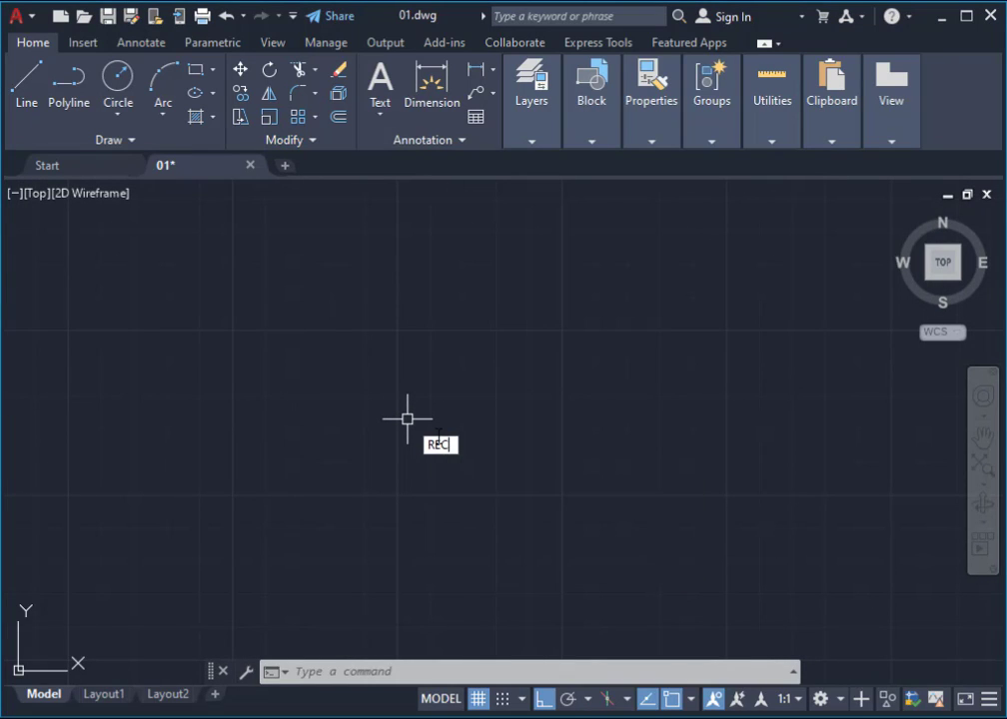
{"action": "key", "text": "Return"}
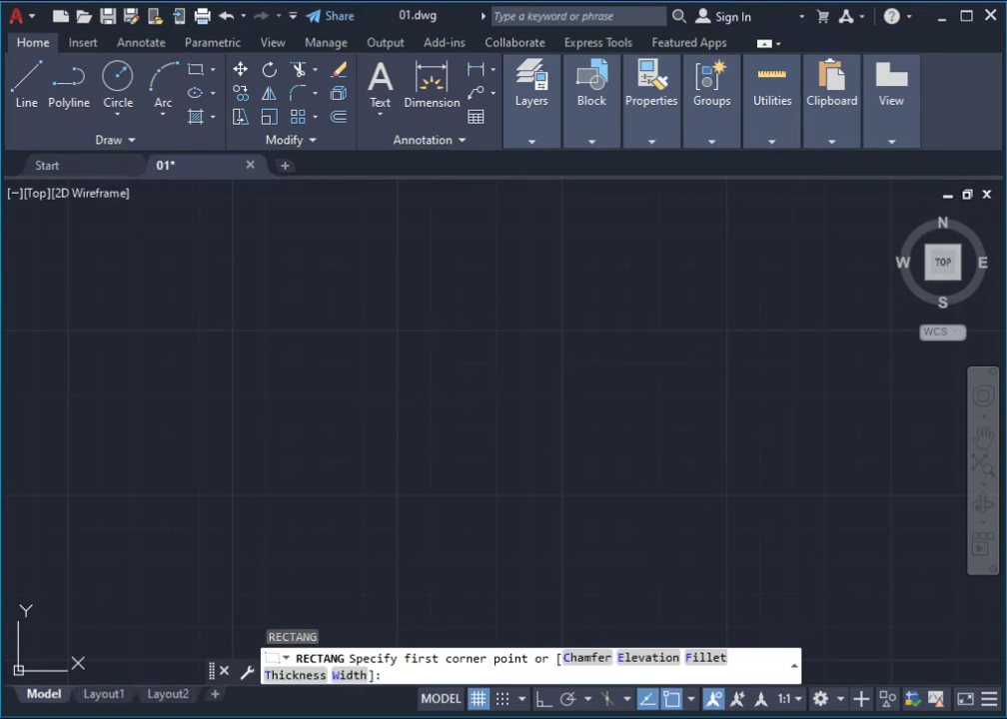
{"action": "left_click", "coordinate": [288, 352]}
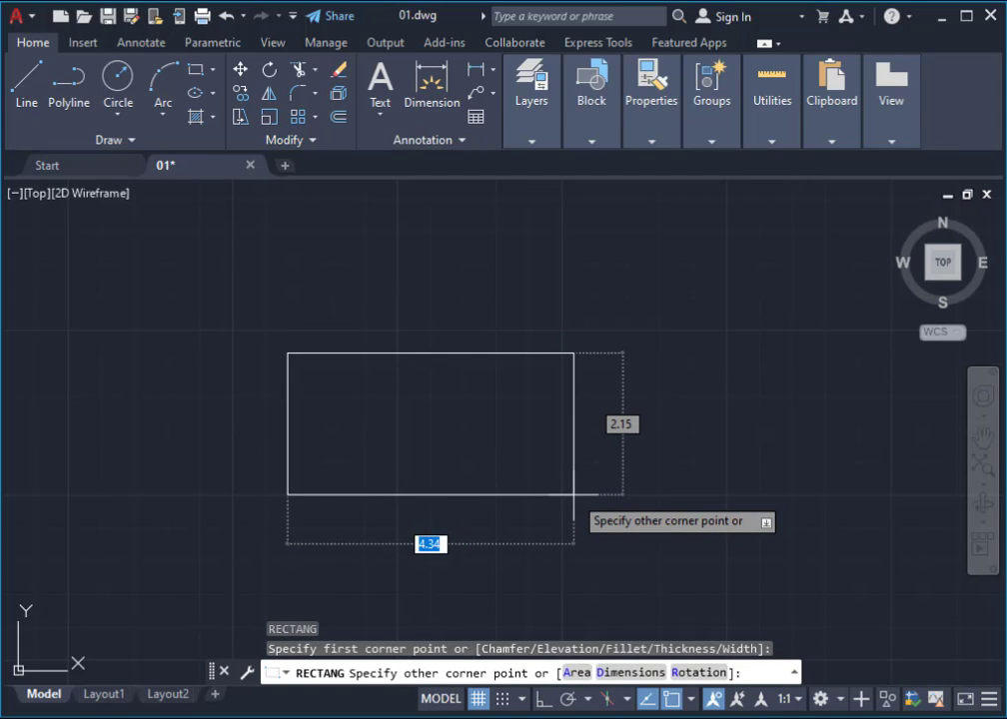
{"action": "type", "text": "d"}
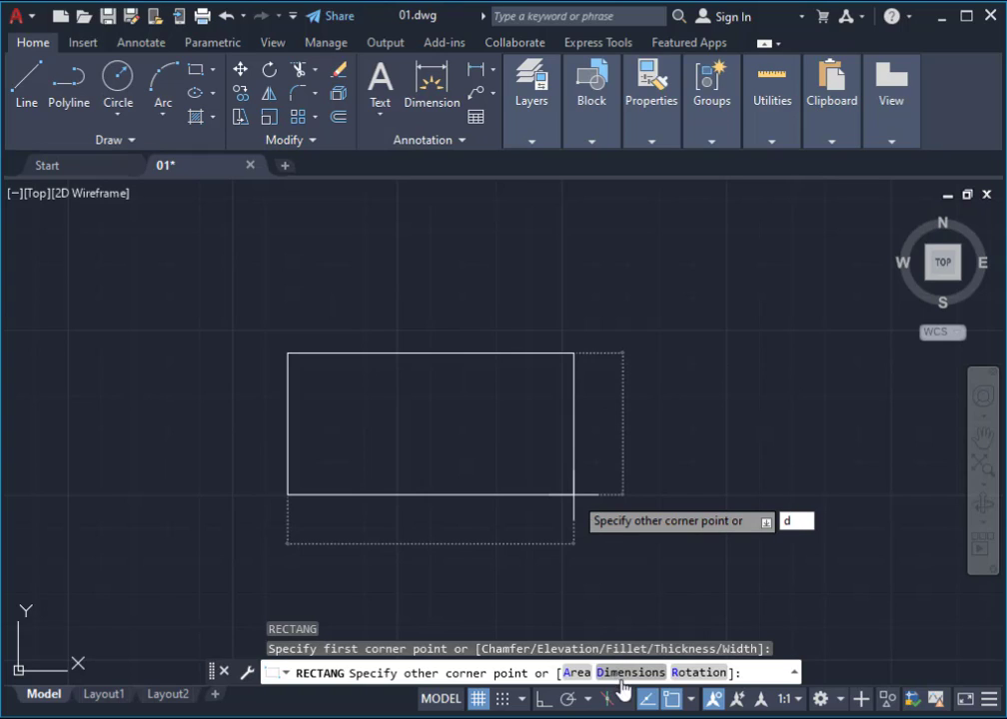
{"action": "key", "text": "Return"}
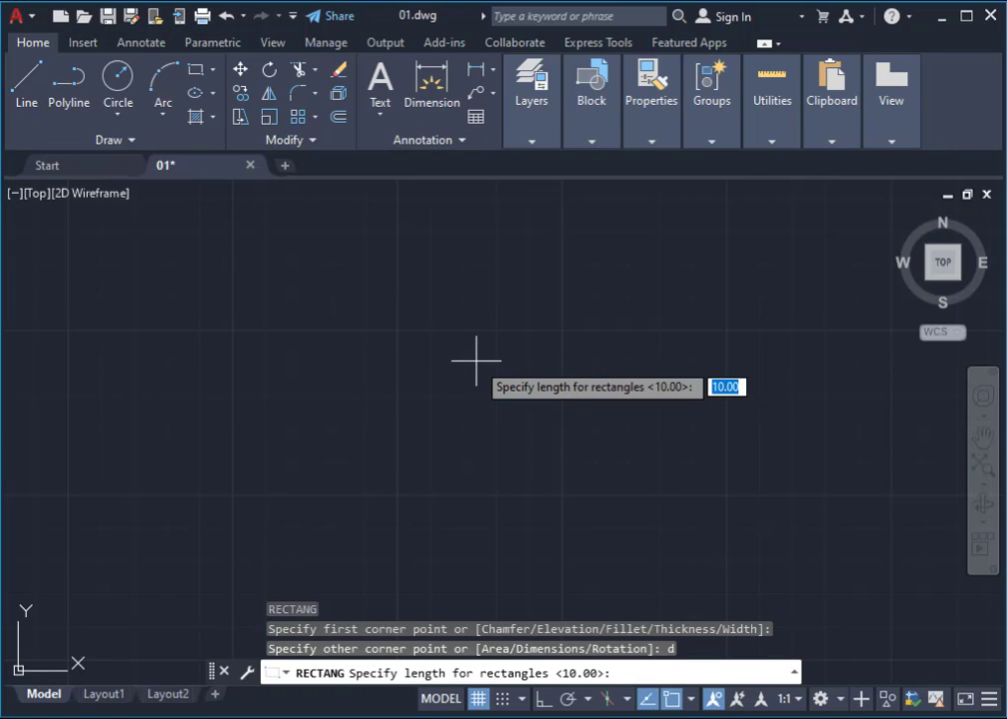
{"action": "type", "text": "3.86"}
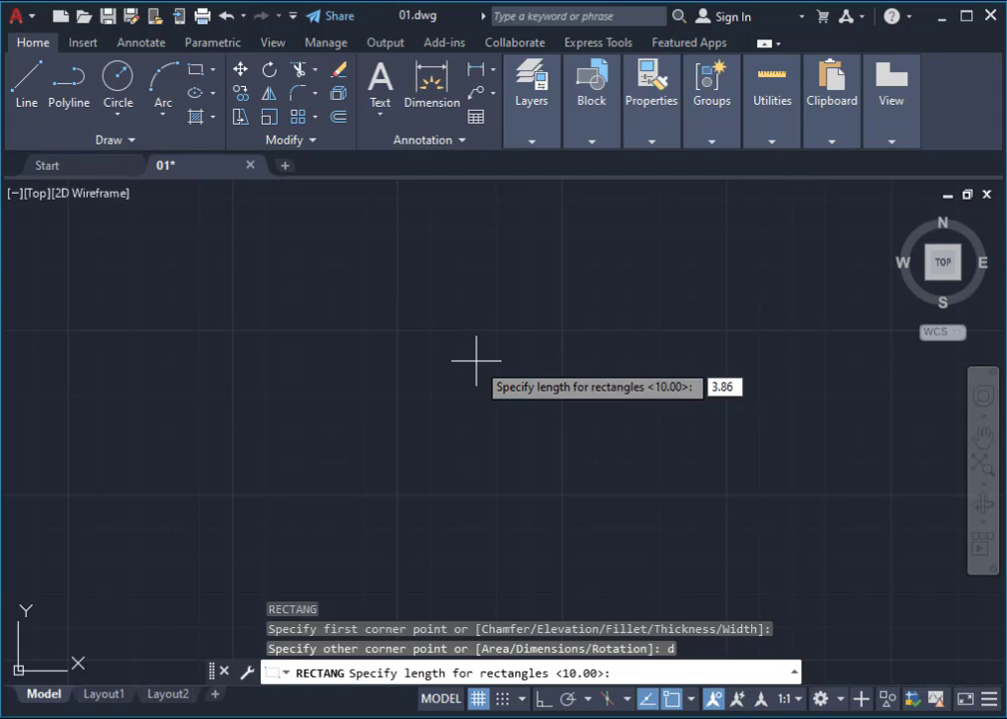
{"action": "key", "text": "Return"}
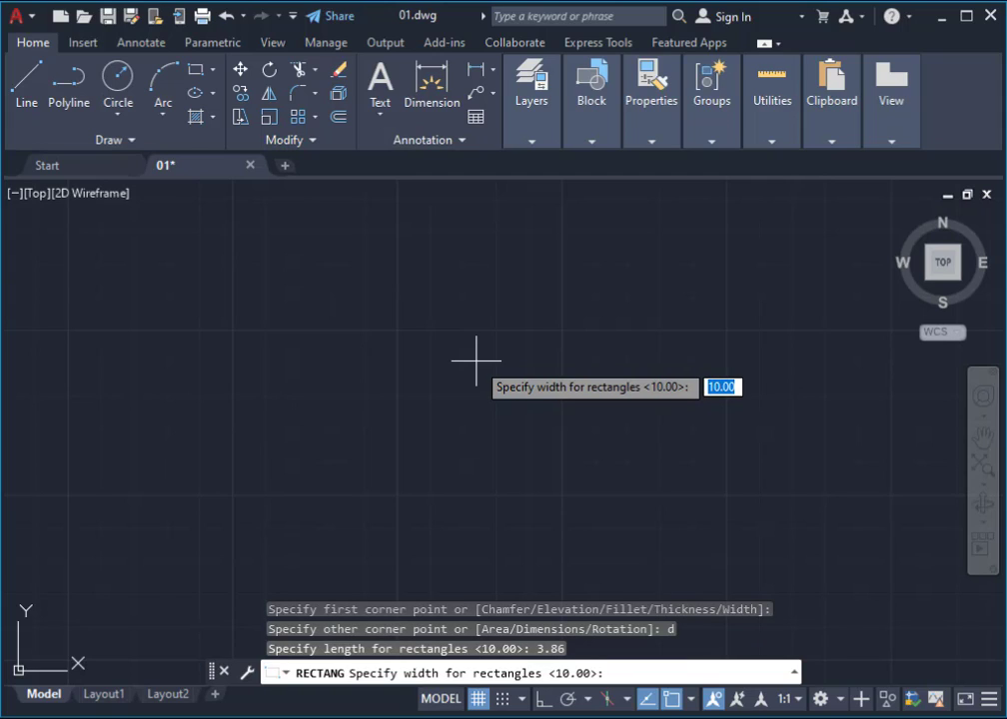
{"action": "key", "text": "BackSpace"}
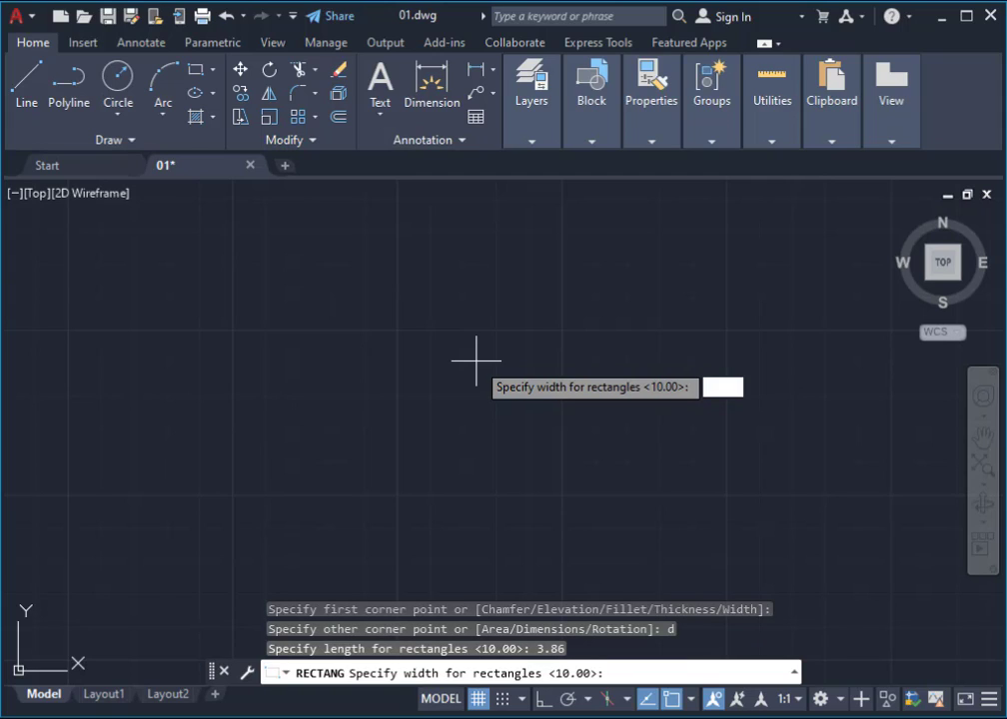
{"action": "type", "text": "2.24"}
{"action": "key", "text": "Return"}
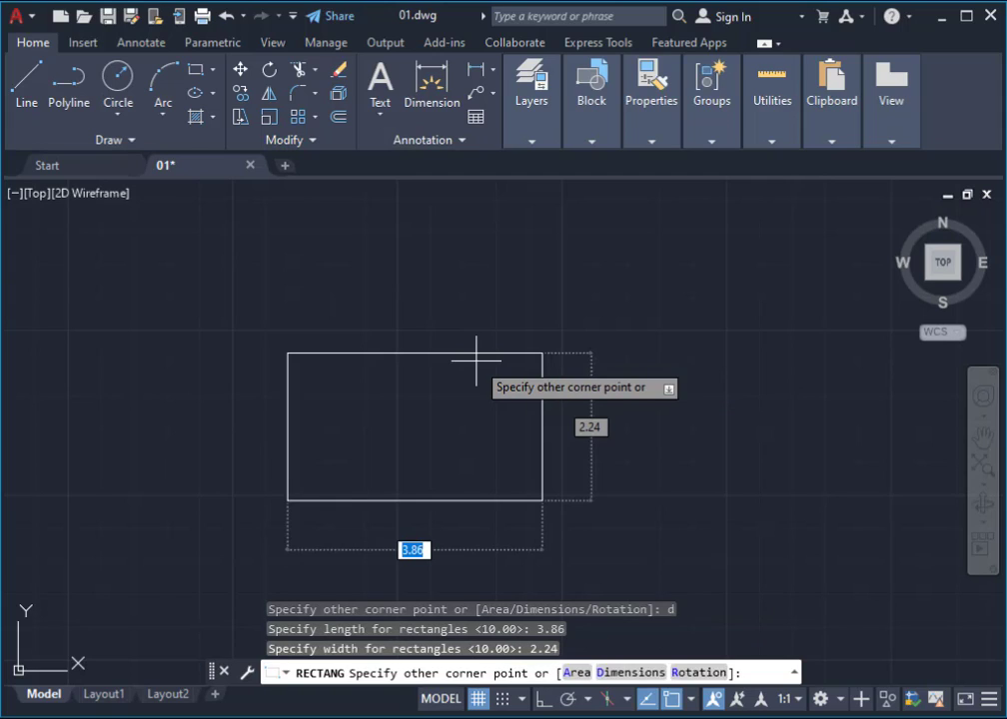
{"action": "left_click", "coordinate": [655, 490]}
Step: Centre the new rectangle in view and start the CIRCLE command
{"action": "scroll", "coordinate": [412, 440], "scroll_direction": "down", "scroll_amount": 2}
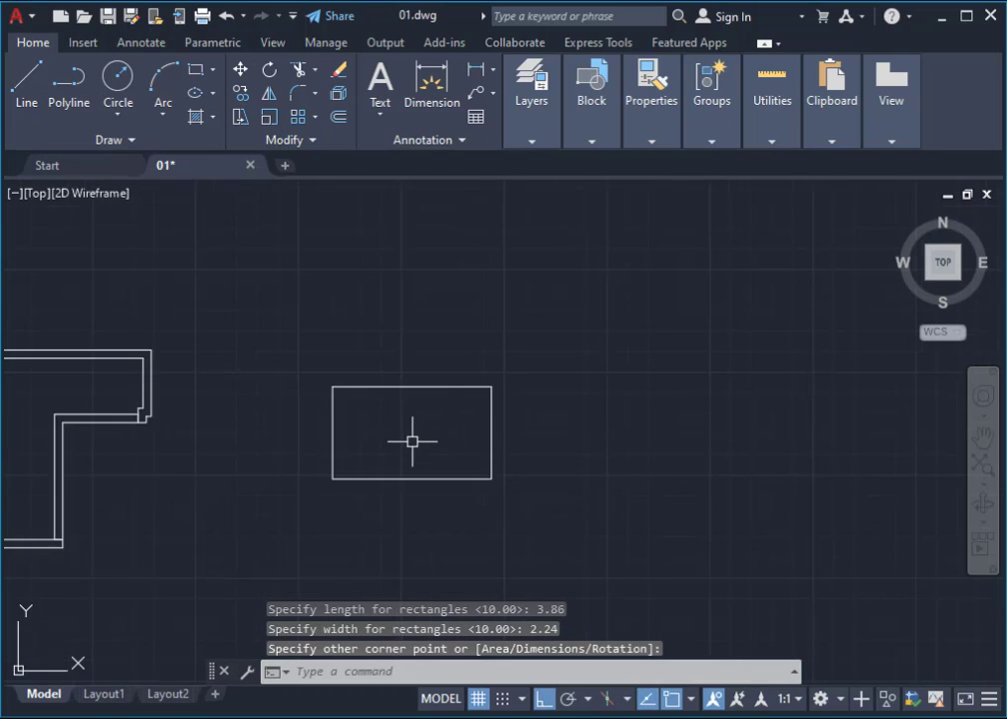
{"action": "scroll", "coordinate": [379, 456], "scroll_direction": "up", "scroll_amount": 2}
{"action": "scroll", "coordinate": [499, 450], "scroll_direction": "up", "scroll_amount": 2}
{"action": "middle_click_drag", "start_coordinate": [654, 350], "coordinate": [567, 353]}
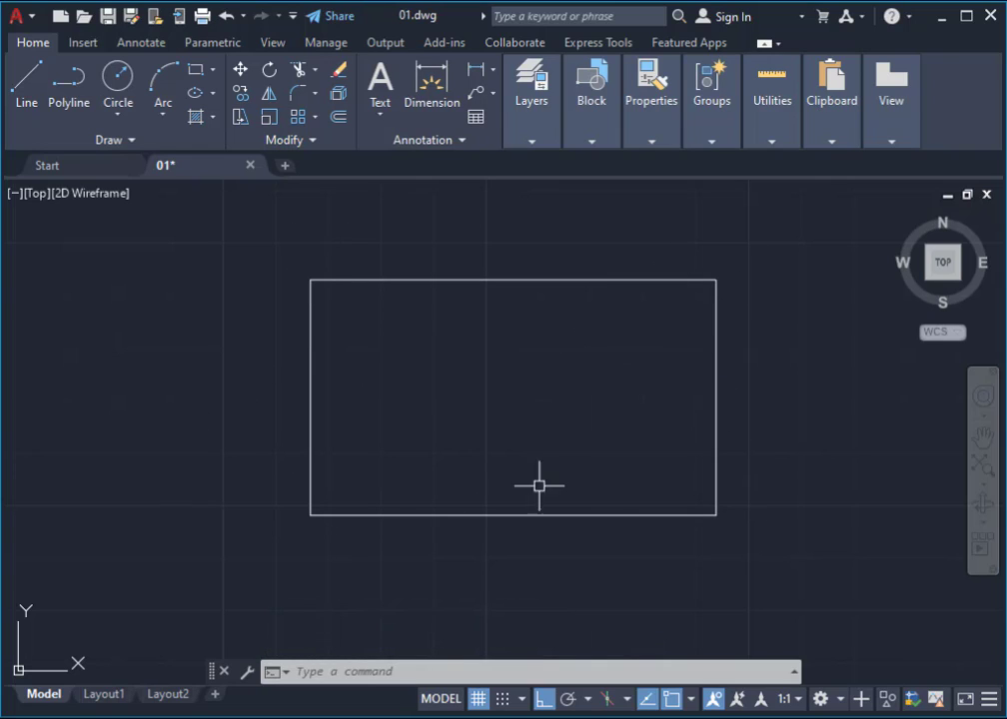
{"action": "type", "text": "c"}
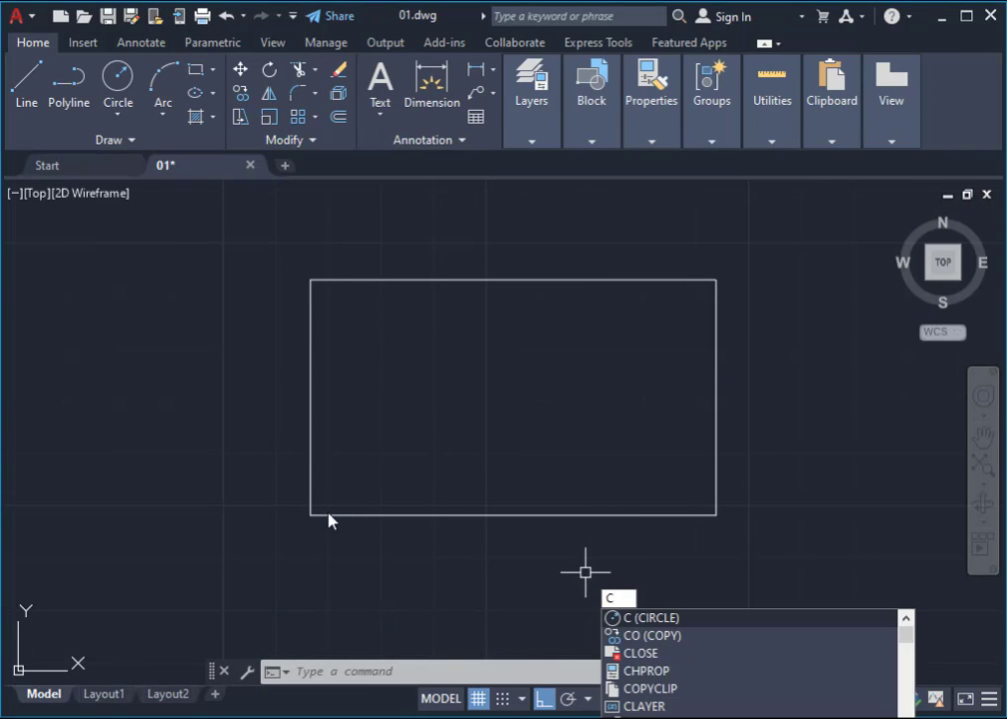
{"action": "key", "text": "Return"}
Step: Draw a radius-10 circle centred on the rectangle's lower-left corner
{"action": "scroll", "coordinate": [319, 507], "scroll_direction": "up", "scroll_amount": 2}
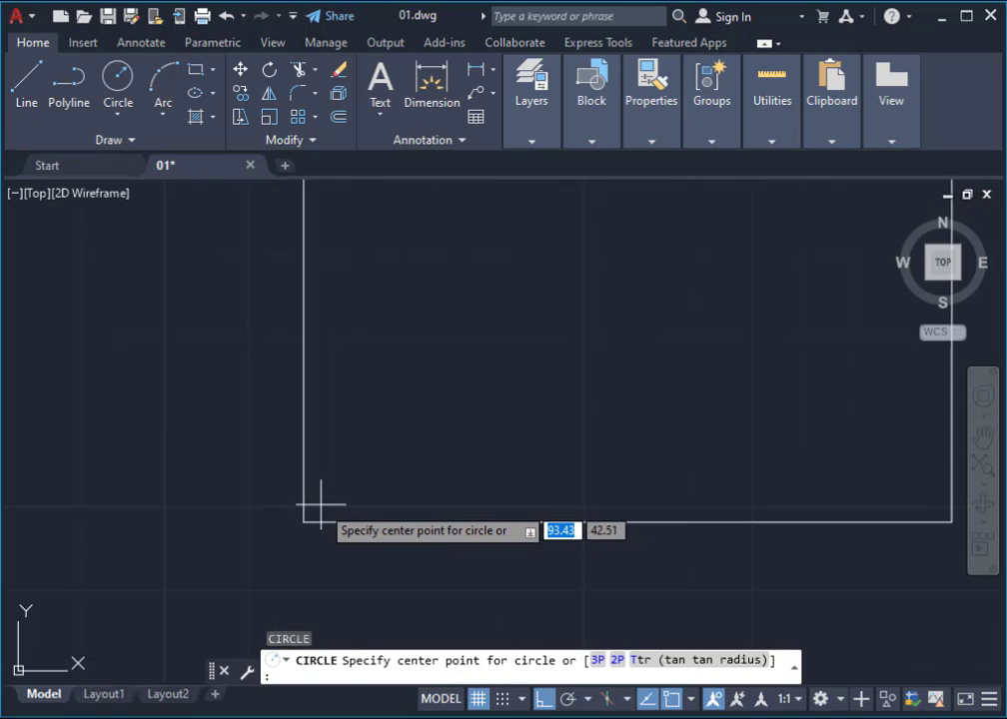
{"action": "left_click", "coordinate": [304, 521]}
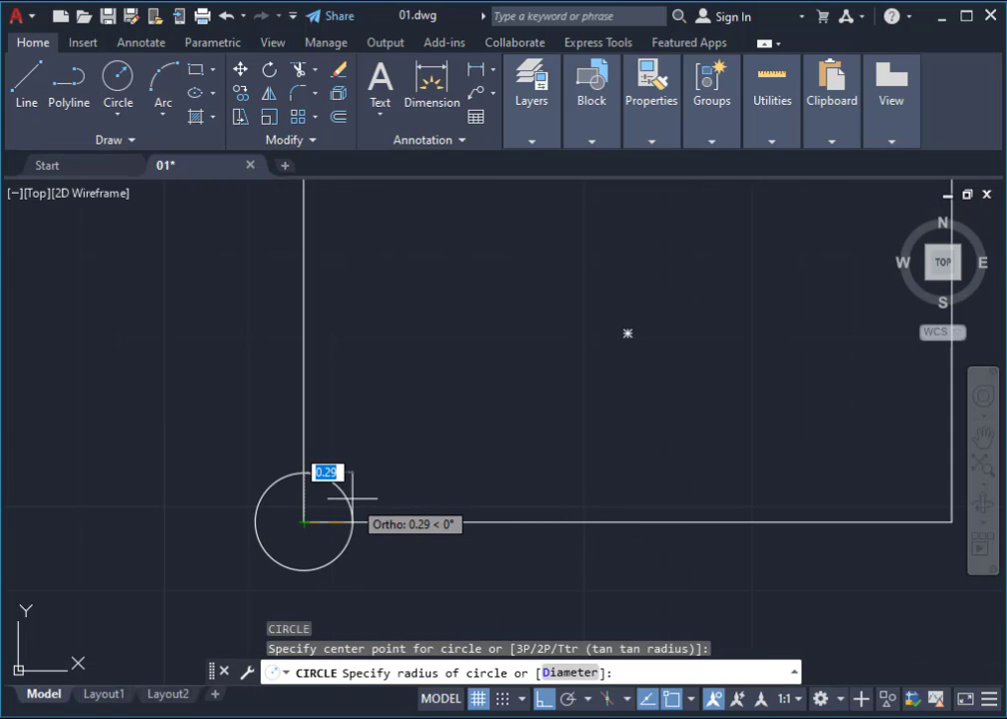
{"action": "key", "text": "BackSpace"}
{"action": "type", "text": "10"}
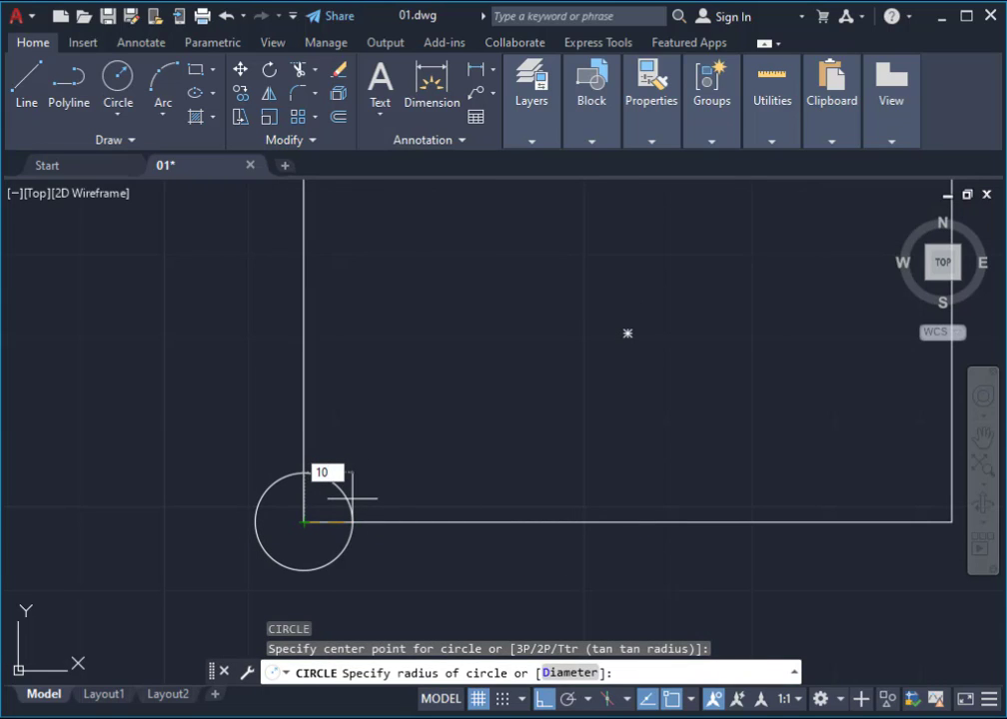
{"action": "key", "text": "Return"}
Step: Cancel a second circle and delete the oversized radius-10 circle
{"action": "scroll", "coordinate": [371, 532], "scroll_direction": "up", "scroll_amount": 1}
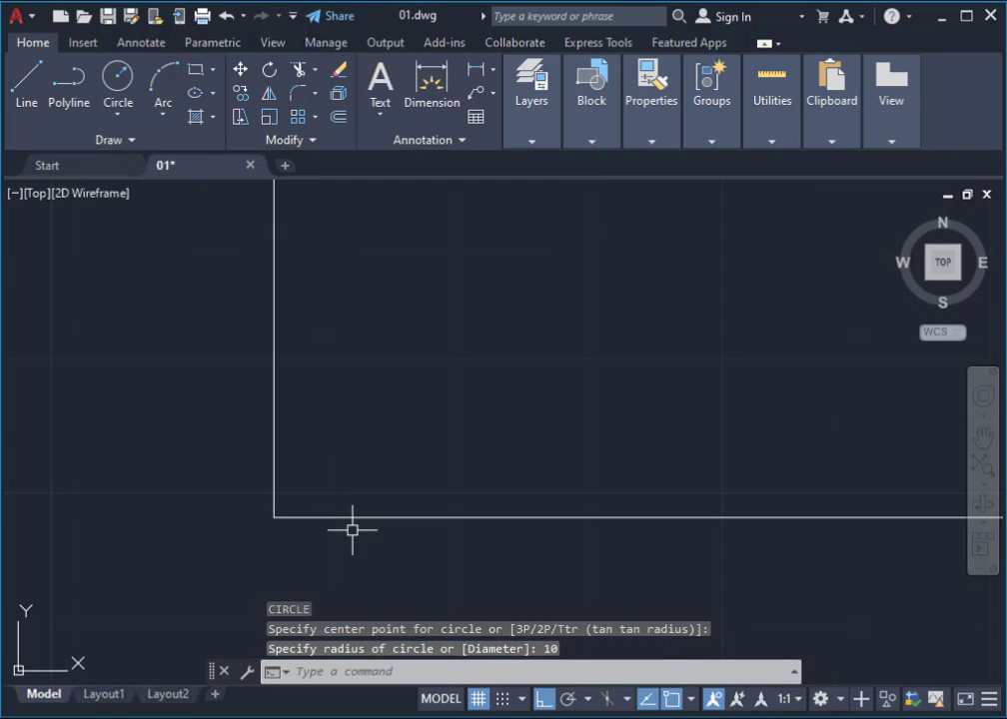
{"action": "type", "text": "c"}
{"action": "key", "text": "Return"}
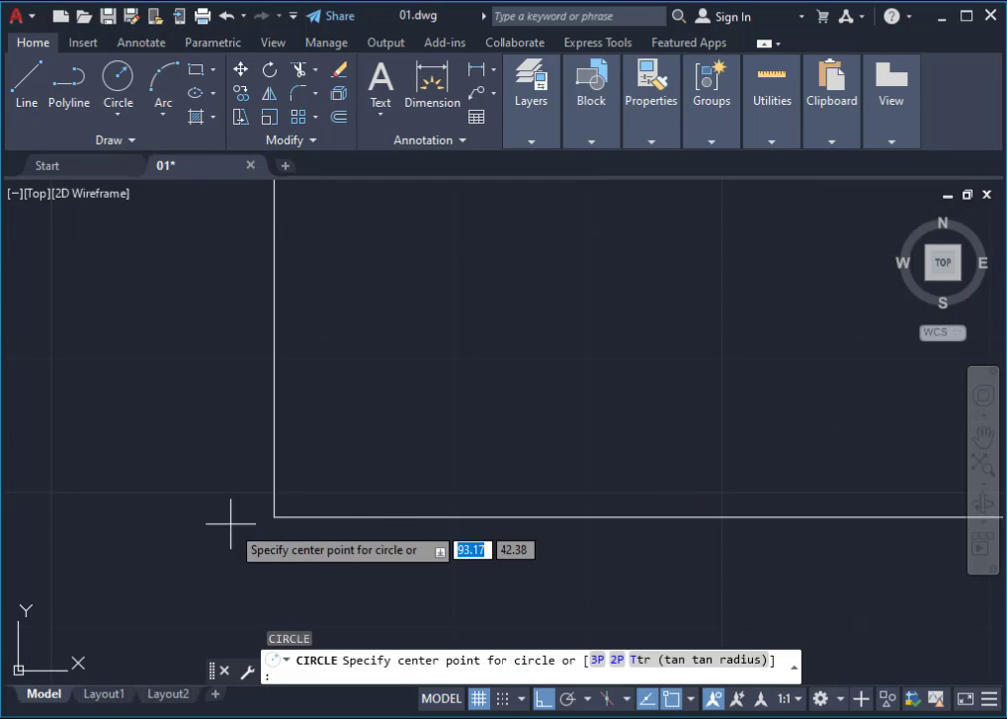
{"action": "key", "text": "Escape"}
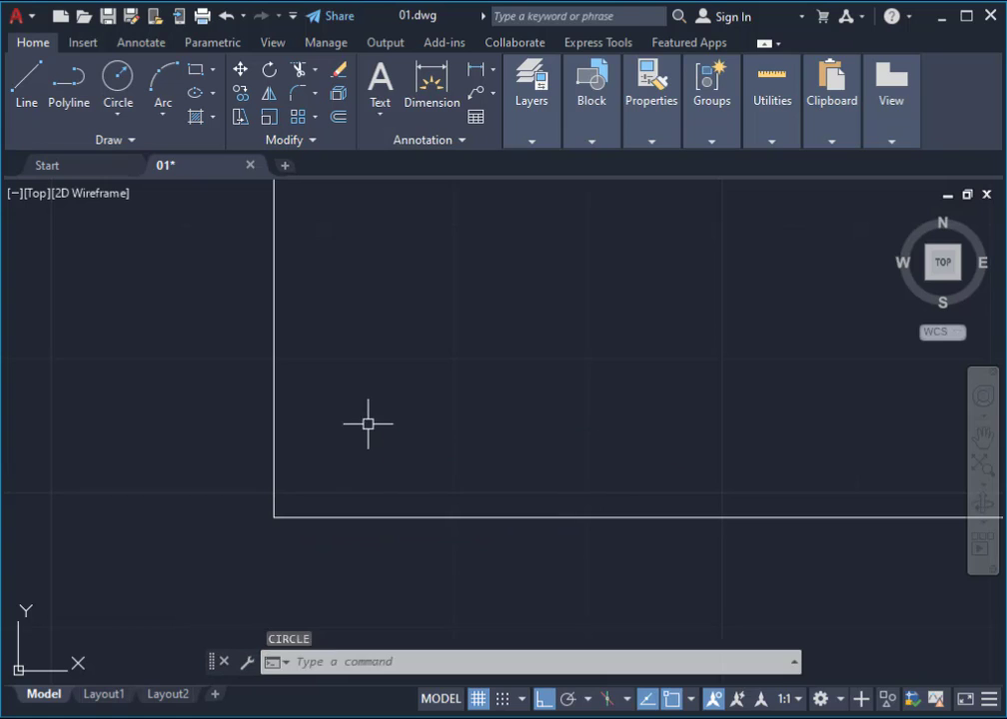
{"action": "scroll", "coordinate": [367, 424], "scroll_direction": "down", "scroll_amount": 5}
{"action": "scroll", "coordinate": [386, 416], "scroll_direction": "down", "scroll_amount": 5}
{"action": "scroll", "coordinate": [386, 409], "scroll_direction": "up", "scroll_amount": 3}
{"action": "left_click", "coordinate": [384, 410]}
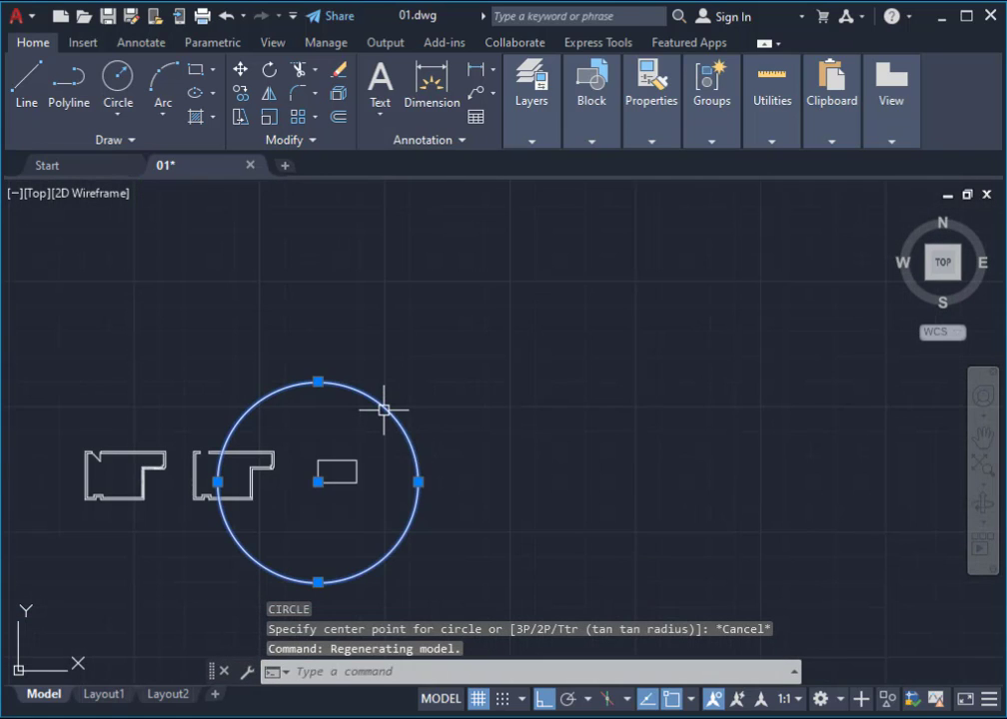
{"action": "key", "text": "Delete"}
Step: Draw a 0.1-radius helper circle centred on the rectangle's lower-left corner, then start LINE
{"action": "scroll", "coordinate": [310, 490], "scroll_direction": "up", "scroll_amount": 8}
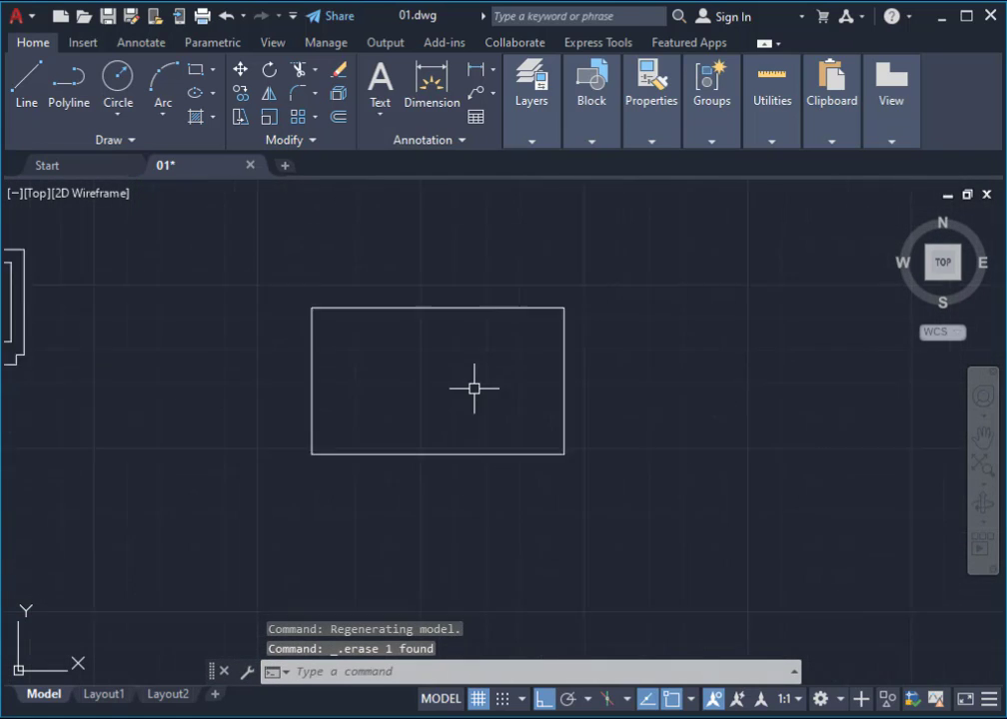
{"action": "middle_click_drag", "start_coordinate": [471, 387], "coordinate": [363, 435]}
{"action": "scroll", "coordinate": [288, 440], "scroll_direction": "up", "scroll_amount": 4}
{"action": "middle_click_drag", "start_coordinate": [242, 474], "coordinate": [332, 499]}
{"action": "type", "text": "c"}
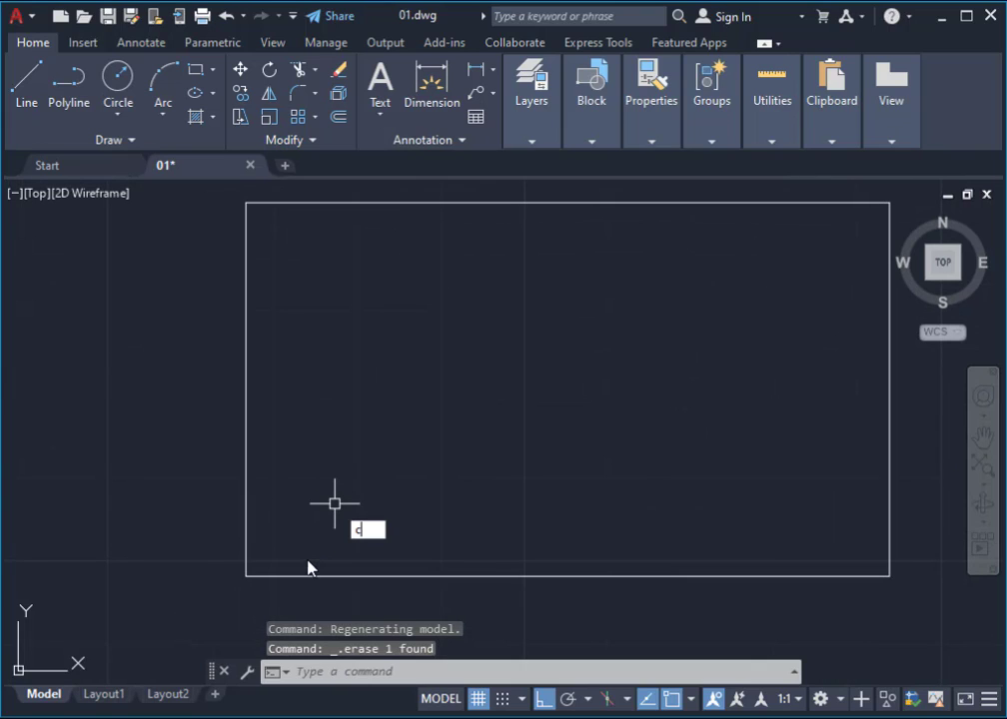
{"action": "key", "text": "Return"}
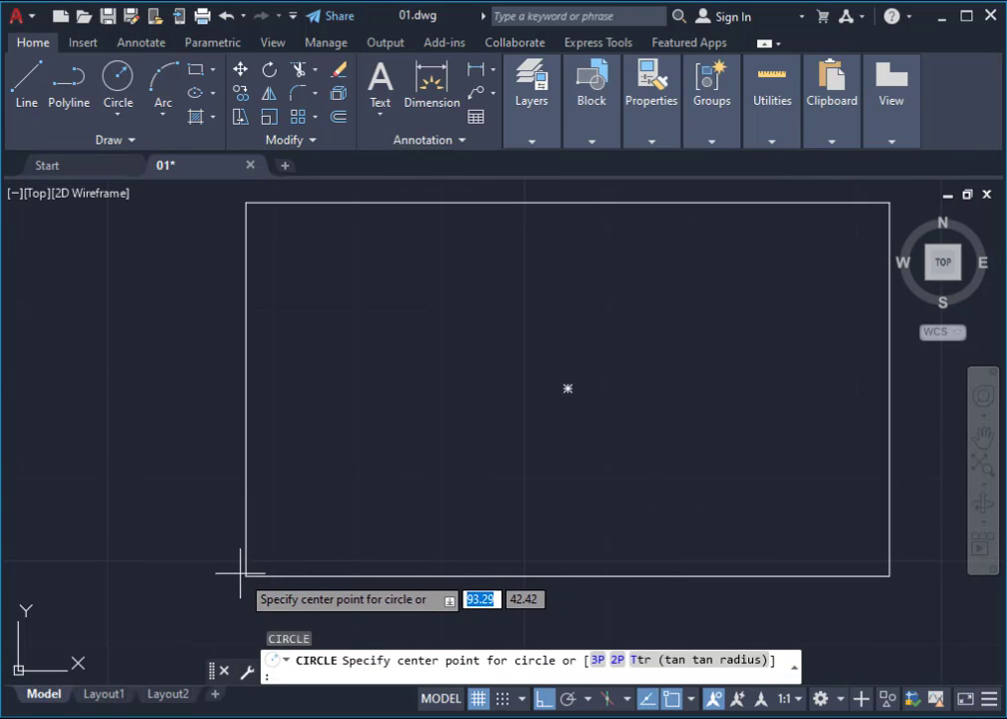
{"action": "left_click", "coordinate": [246, 577]}
{"action": "type", "text": "0.1"}
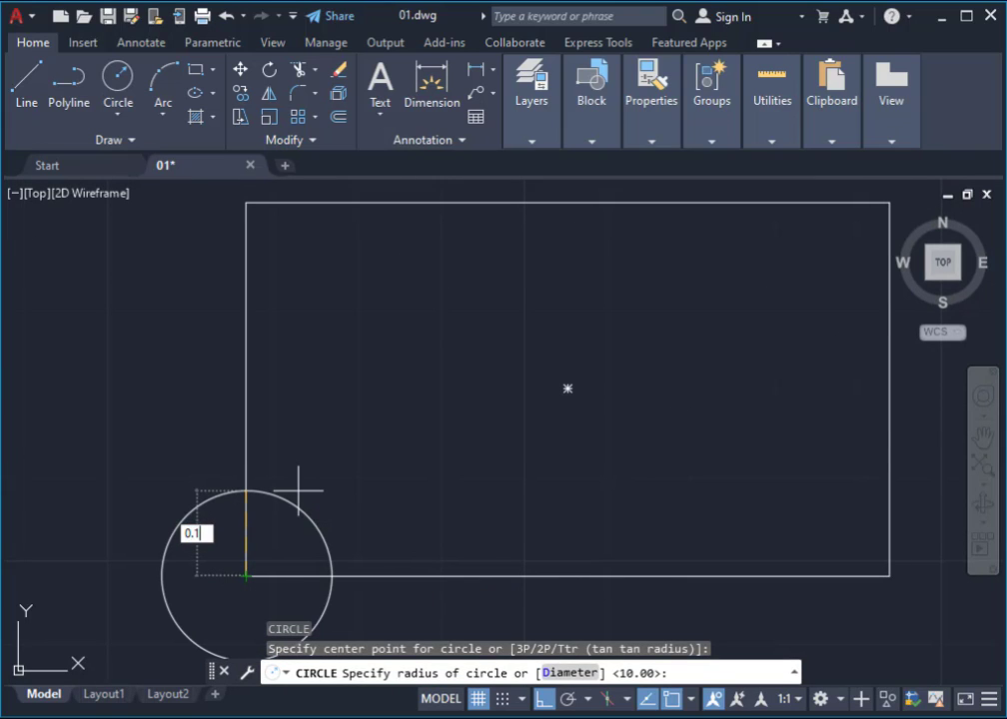
{"action": "key", "text": "Return"}
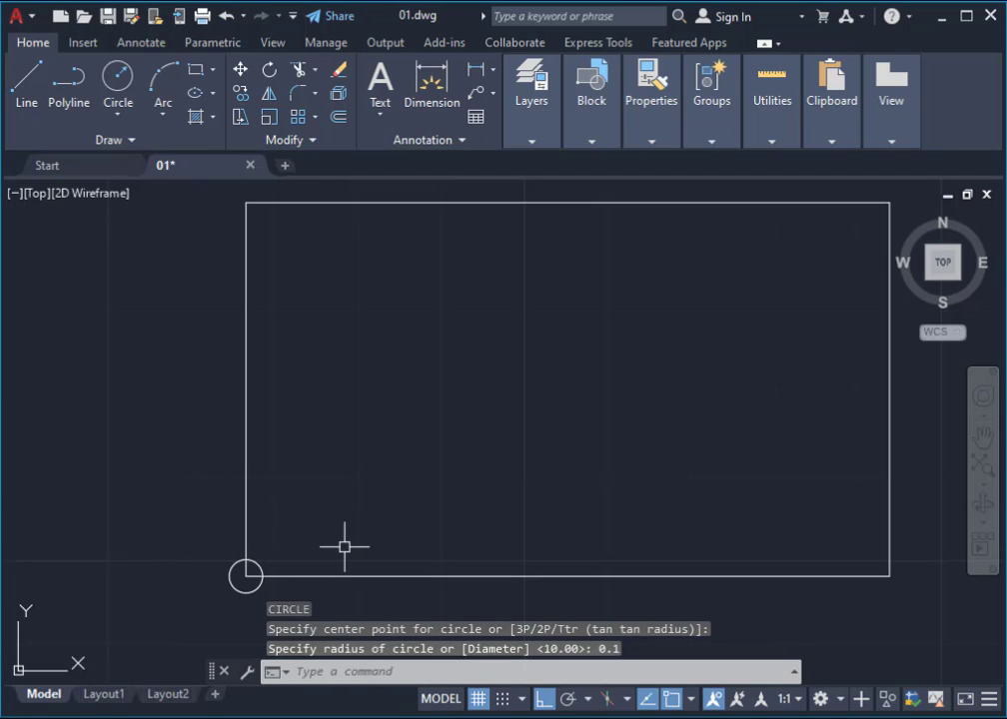
{"action": "middle_click_drag", "start_coordinate": [355, 551], "coordinate": [514, 317]}
{"action": "mouse_move", "coordinate": [486, 505]}
{"action": "middle_mouse_down"}
{"action": "mouse_move", "coordinate": [388, 532]}
{"action": "mouse_move", "coordinate": [420, 546]}
{"action": "middle_mouse_up"}
{"action": "type", "text": "L"}
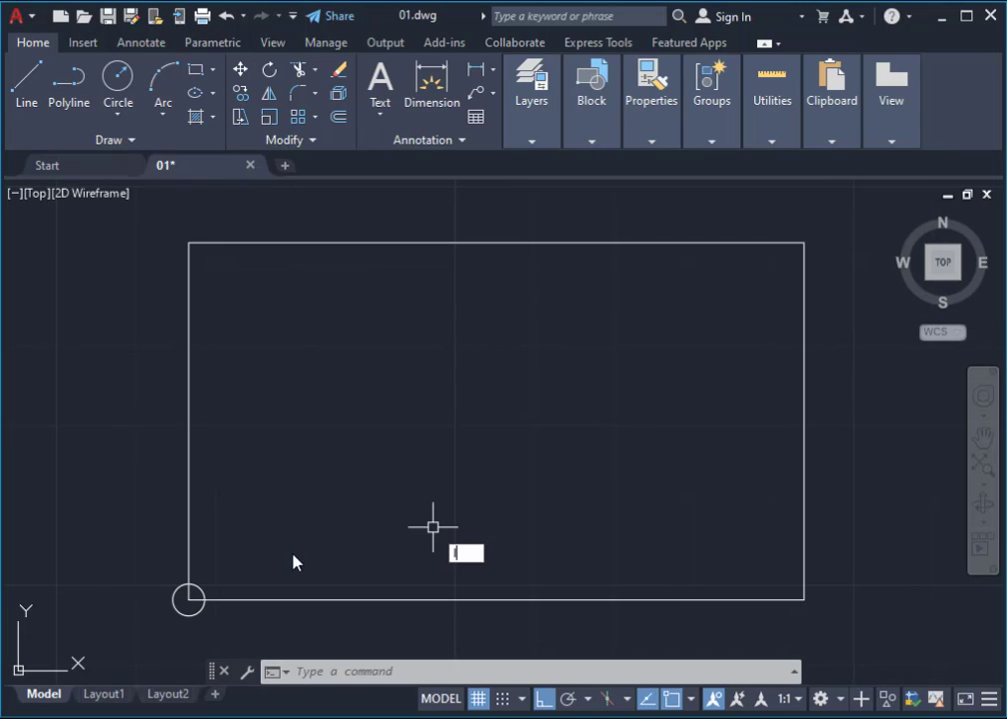
{"action": "key", "text": "Return"}
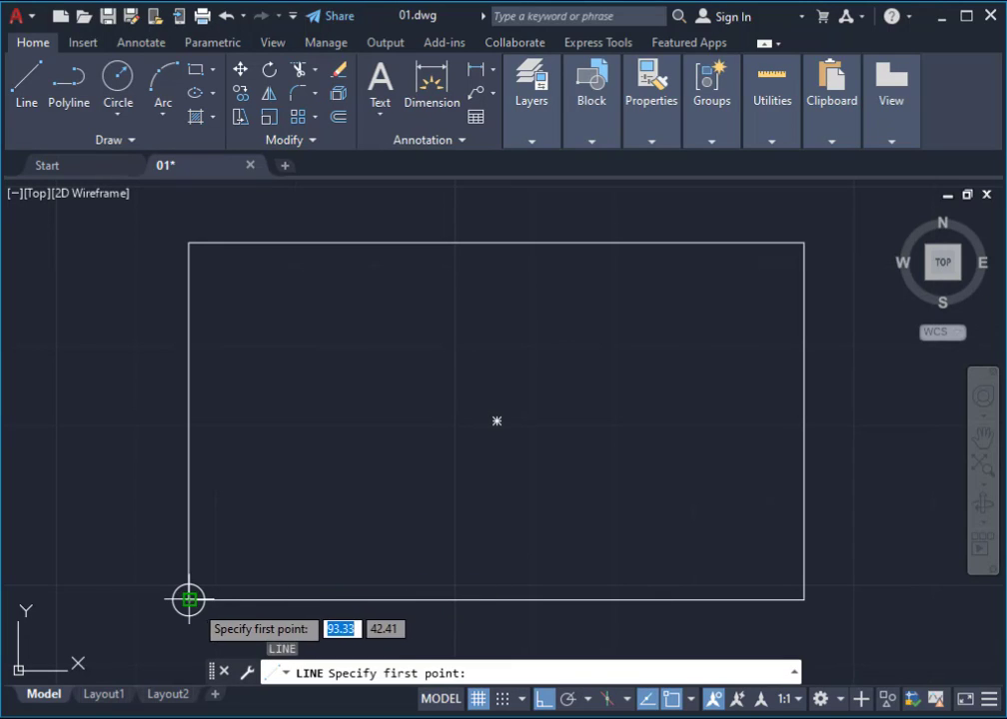
Step: Draw a vertical line from where the helper circle meets the bottom edge up to the top edge
{"action": "scroll", "coordinate": [192, 599], "scroll_direction": "up", "scroll_amount": 2}
{"action": "scroll", "coordinate": [199, 598], "scroll_direction": "up", "scroll_amount": 2}
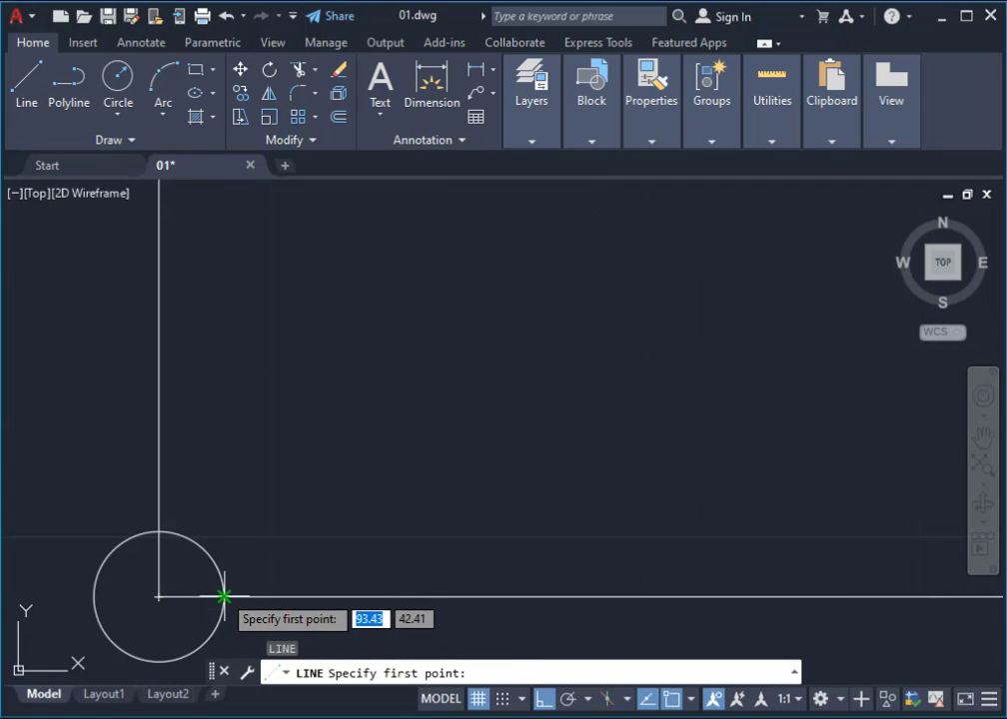
{"action": "left_click", "coordinate": [223, 597]}
{"action": "scroll", "coordinate": [236, 392], "scroll_direction": "down", "scroll_amount": 4}
{"action": "scroll", "coordinate": [240, 382], "scroll_direction": "down", "scroll_amount": 4}
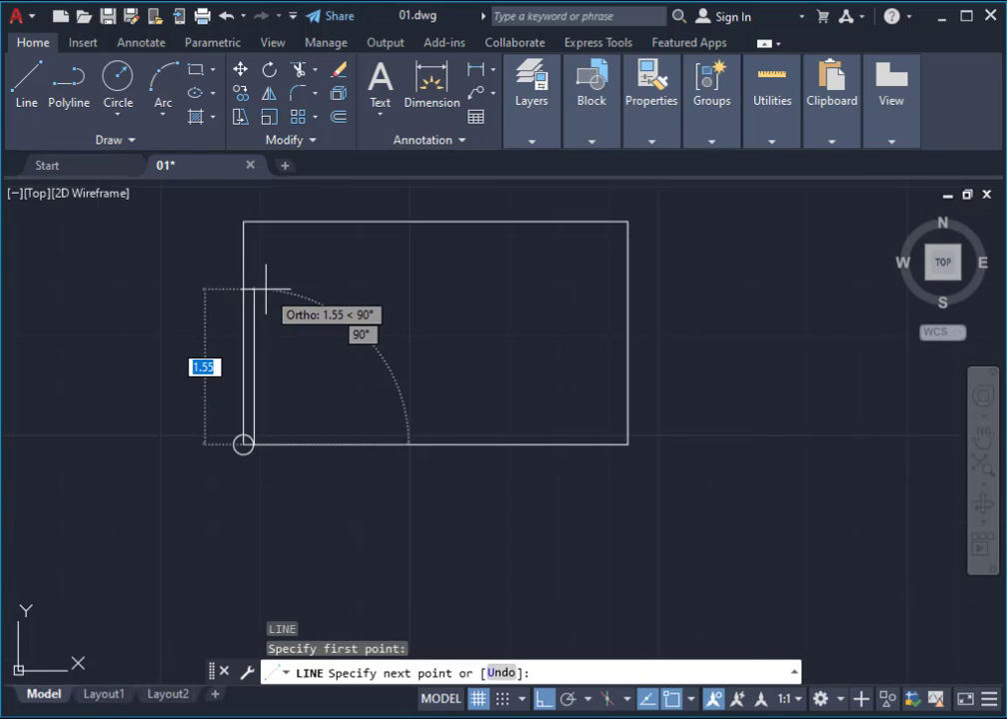
{"action": "middle_click_drag", "start_coordinate": [269, 275], "coordinate": [261, 391]}
{"action": "left_click", "coordinate": [268, 255]}
{"action": "key", "text": "Return"}
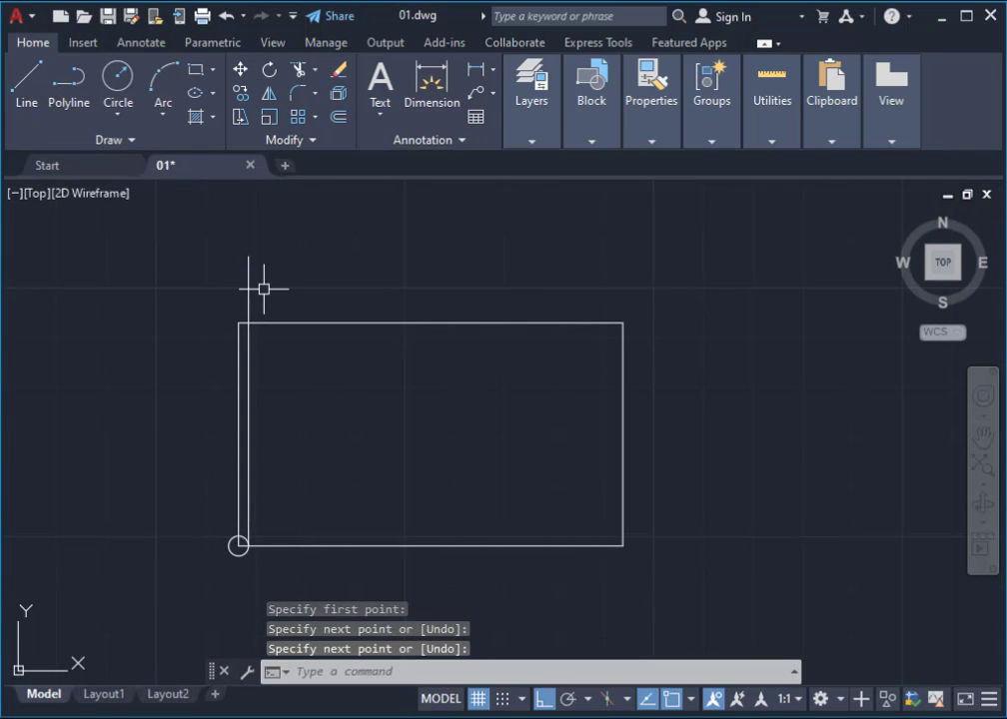
Step: Try trimming at the rectangle's top-left corner, then cancel the TRIM
{"action": "scroll", "coordinate": [162, 341], "scroll_direction": "up", "scroll_amount": 2}
{"action": "mouse_move", "coordinate": [310, 353]}
{"action": "middle_mouse_down"}
{"action": "mouse_move", "coordinate": [404, 257]}
{"action": "mouse_move", "coordinate": [445, 312]}
{"action": "middle_mouse_up"}
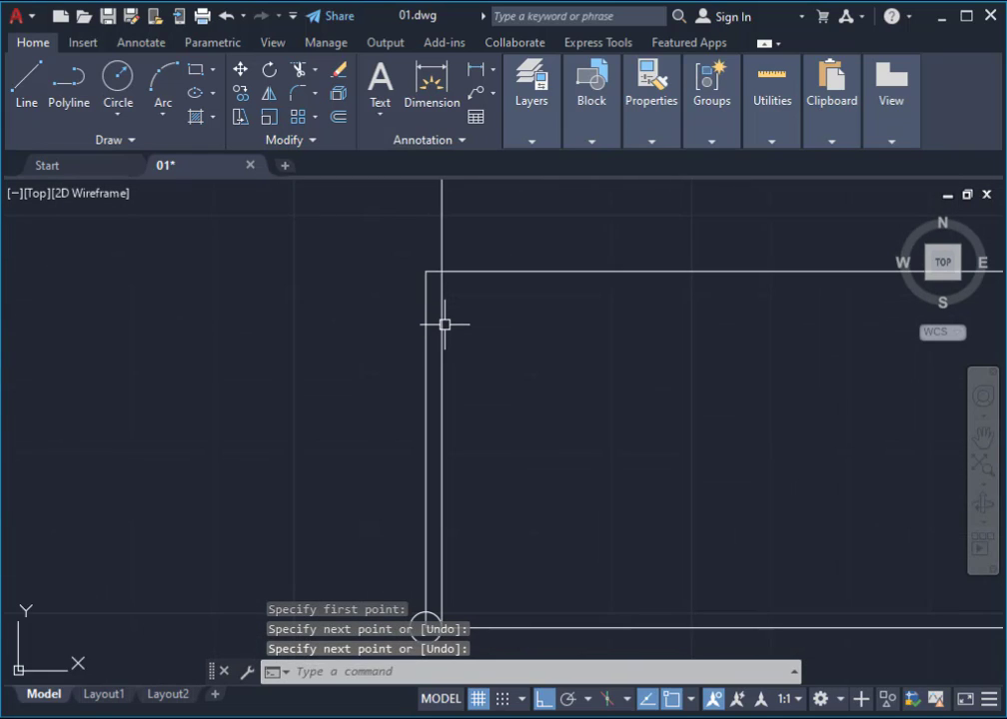
{"action": "type", "text": "tr"}
{"action": "key", "text": "Return"}
{"action": "left_click", "coordinate": [318, 228]}
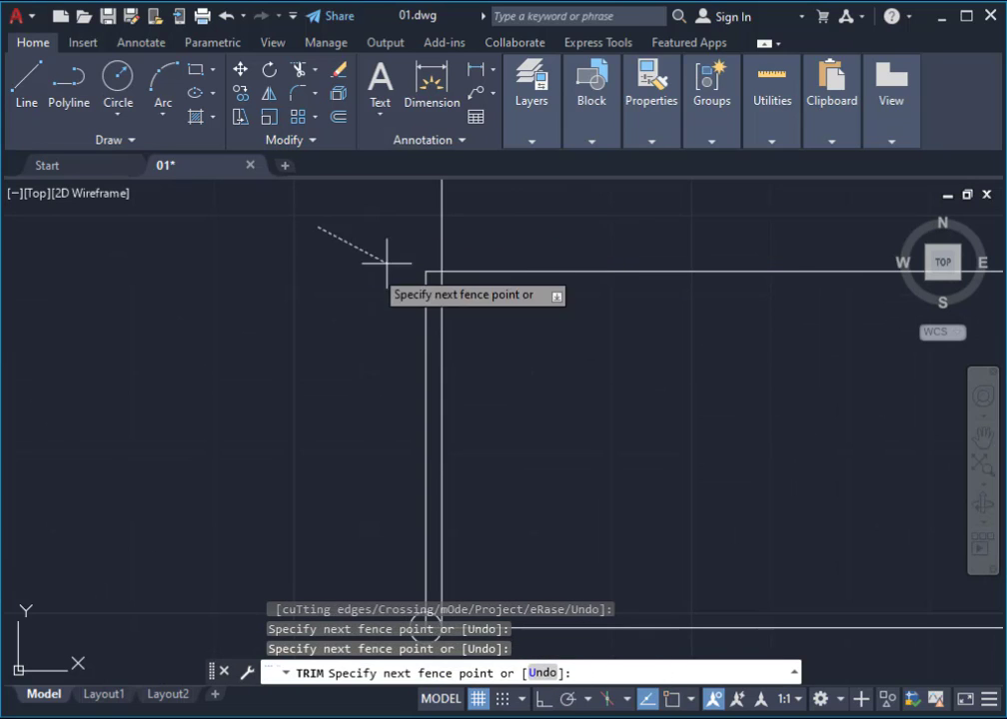
{"action": "key", "text": "Return"}
{"action": "scroll", "coordinate": [487, 265], "scroll_direction": "down", "scroll_amount": 4}
{"action": "scroll", "coordinate": [503, 336], "scroll_direction": "up", "scroll_amount": 2}
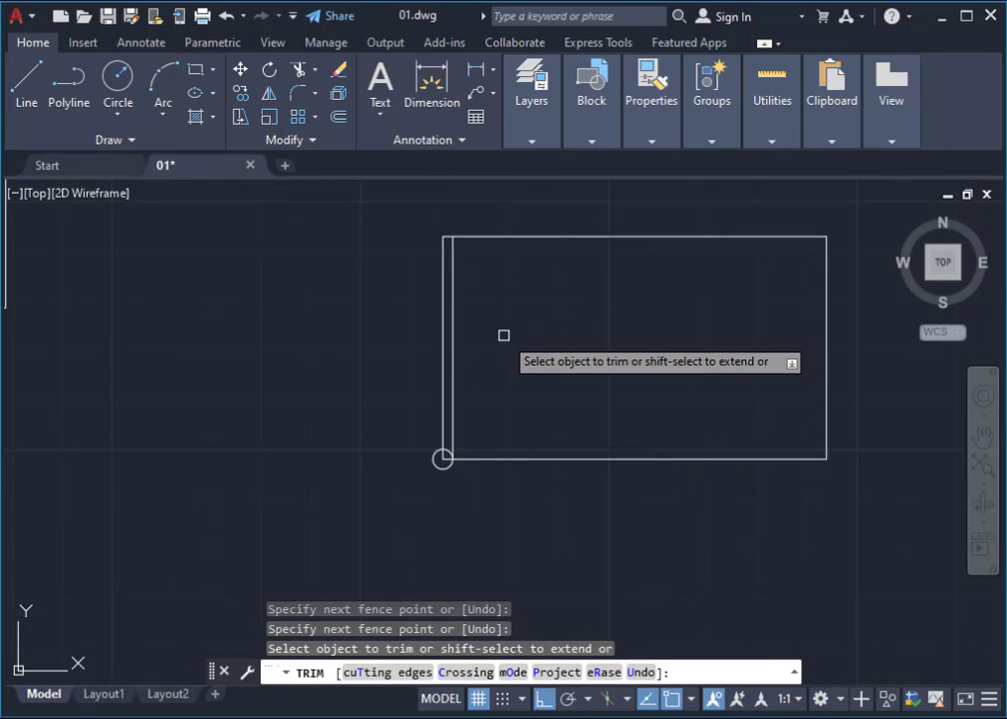
{"action": "middle_click_drag", "start_coordinate": [503, 336], "coordinate": [413, 385]}
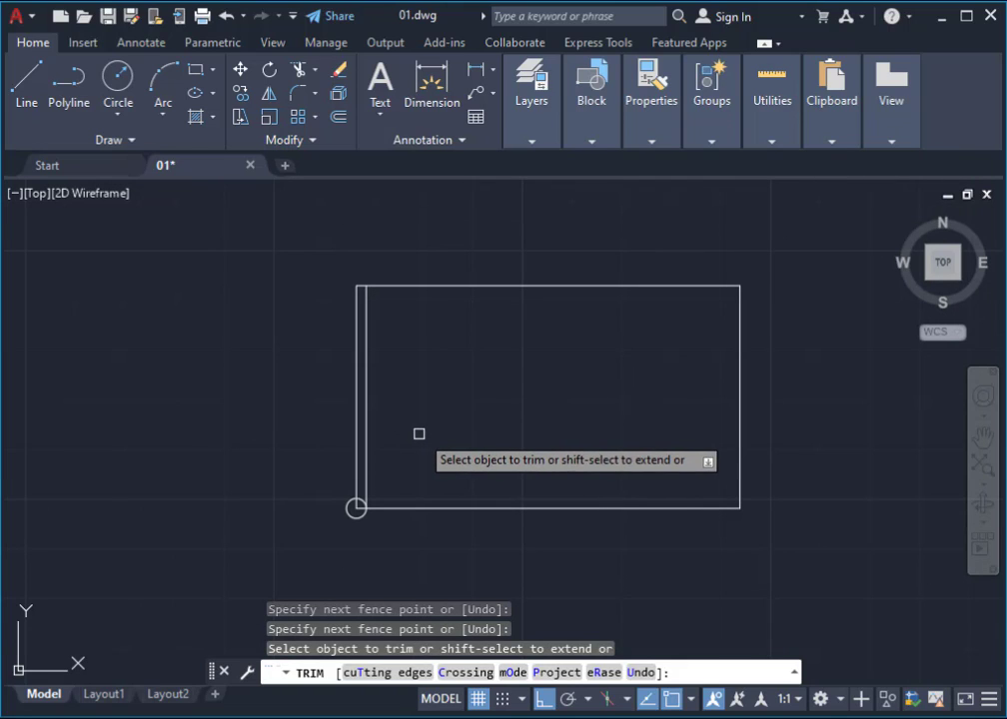
{"action": "key", "text": "Escape"}
Step: Erase the 0.1-radius helper circle and recentre the rectangle
{"action": "scroll", "coordinate": [352, 508], "scroll_direction": "up", "scroll_amount": 3}
{"action": "scroll", "coordinate": [340, 519], "scroll_direction": "up", "scroll_amount": 2}
{"action": "left_click", "coordinate": [381, 534]}
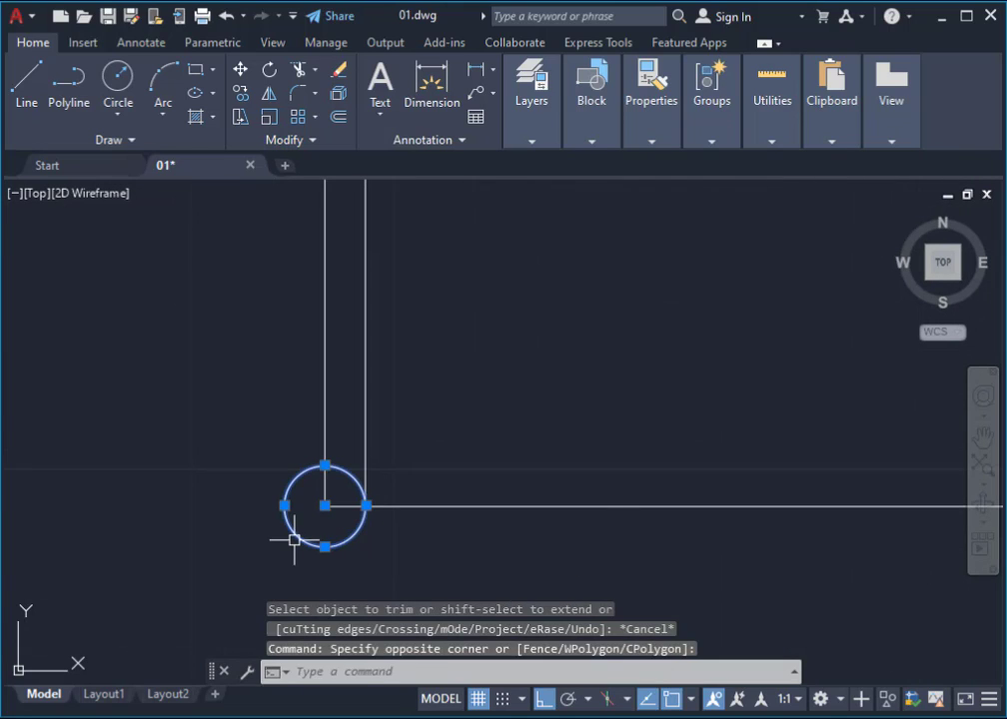
{"action": "key", "text": "Delete"}
{"action": "scroll", "coordinate": [368, 304], "scroll_direction": "down", "scroll_amount": 2}
{"action": "scroll", "coordinate": [416, 456], "scroll_direction": "down", "scroll_amount": 2}
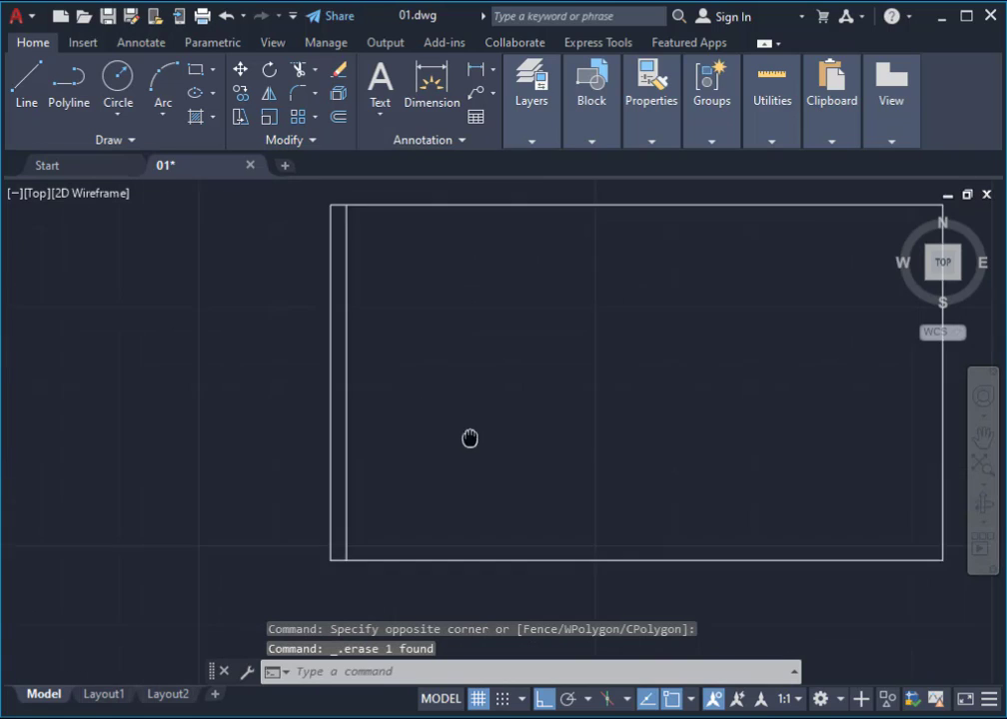
{"action": "mouse_move", "coordinate": [470, 439]}
{"action": "middle_mouse_down"}
{"action": "mouse_move", "coordinate": [445, 456]}
{"action": "mouse_move", "coordinate": [391, 438]}
{"action": "middle_mouse_up"}
Step: Offset the inner left line 0.6 to the right
{"action": "type", "text": "o"}
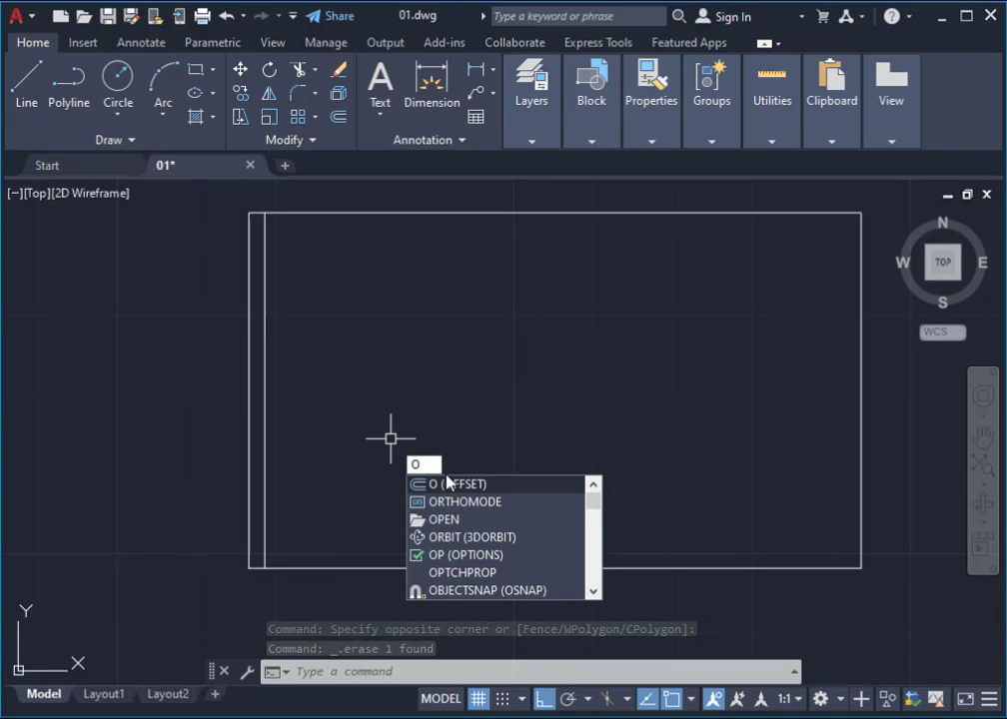
{"action": "left_click", "coordinate": [491, 485]}
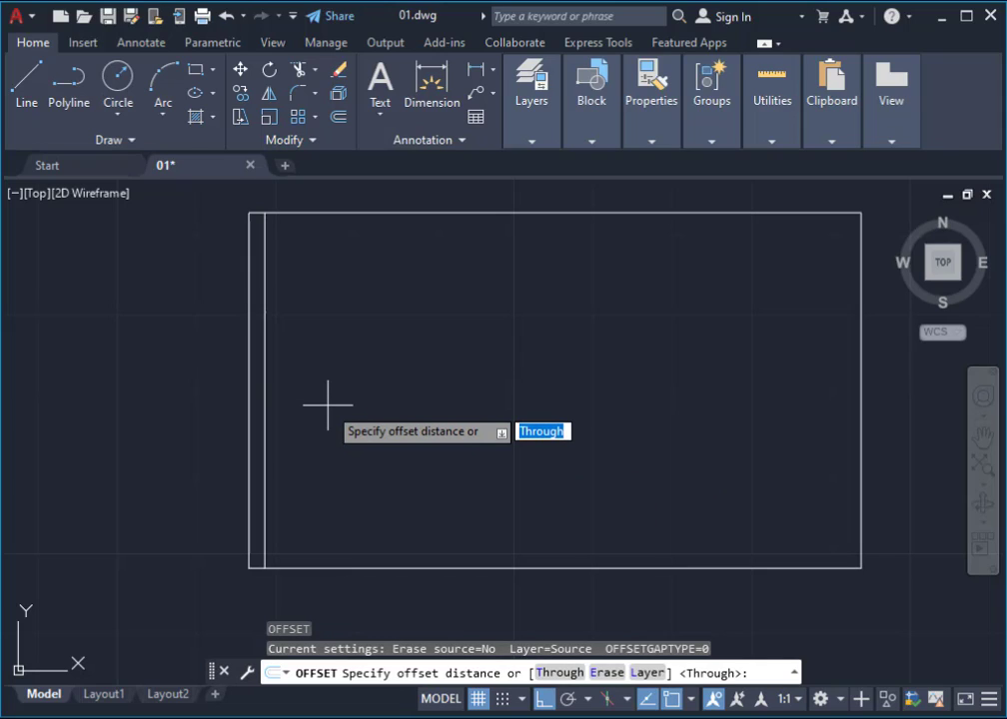
{"action": "key", "text": "Return"}
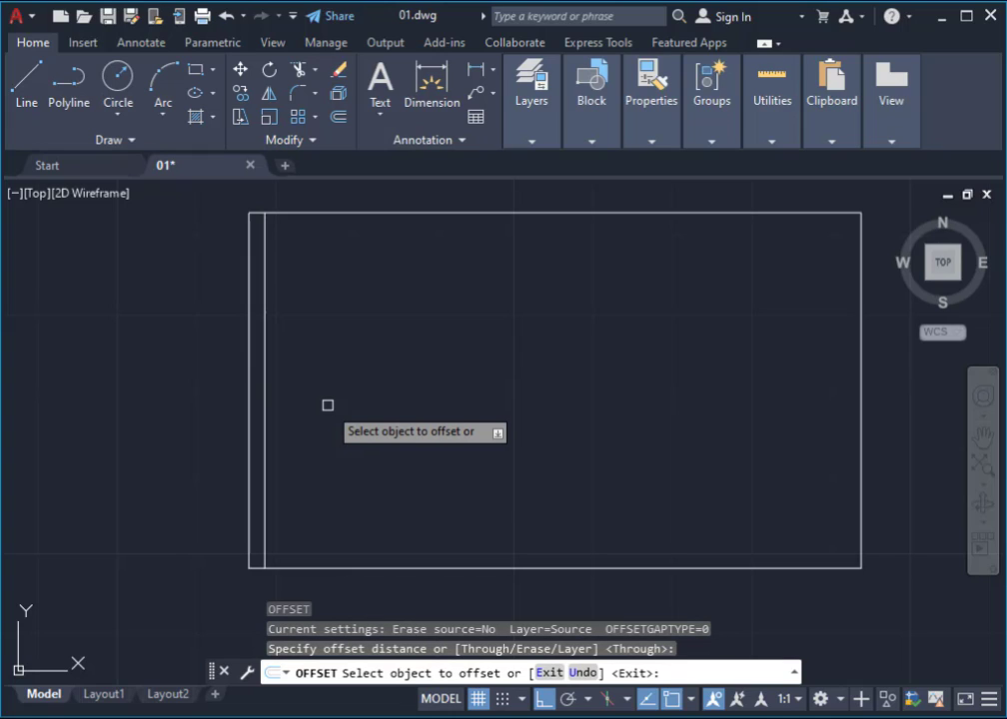
{"action": "left_click", "coordinate": [265, 403]}
{"action": "type", "text": "0.6"}
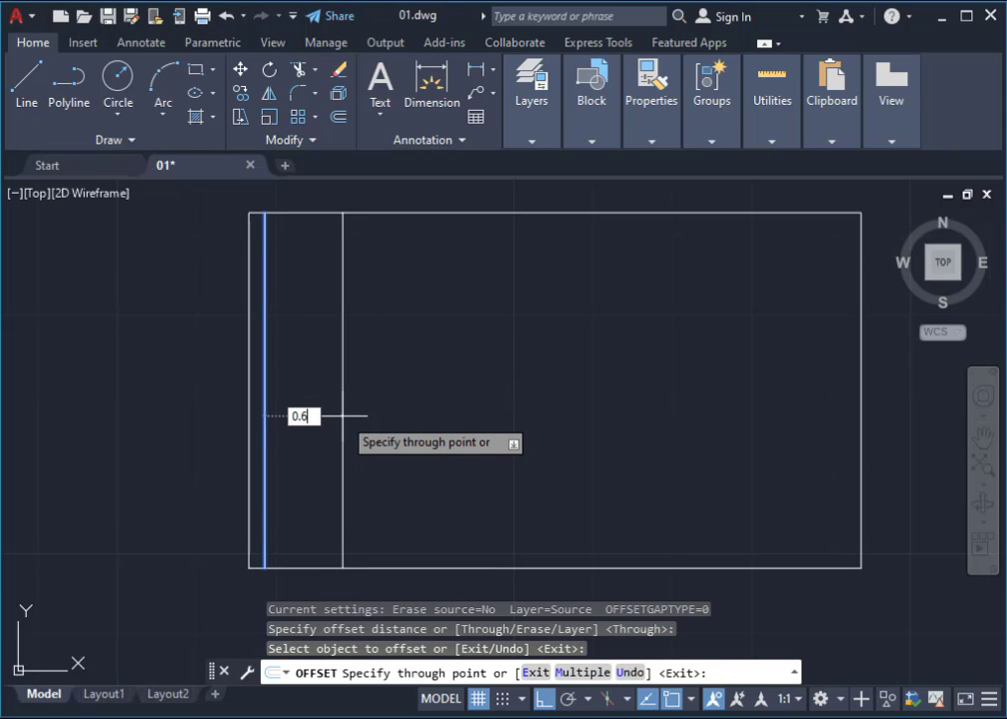
{"action": "key", "text": "Return"}
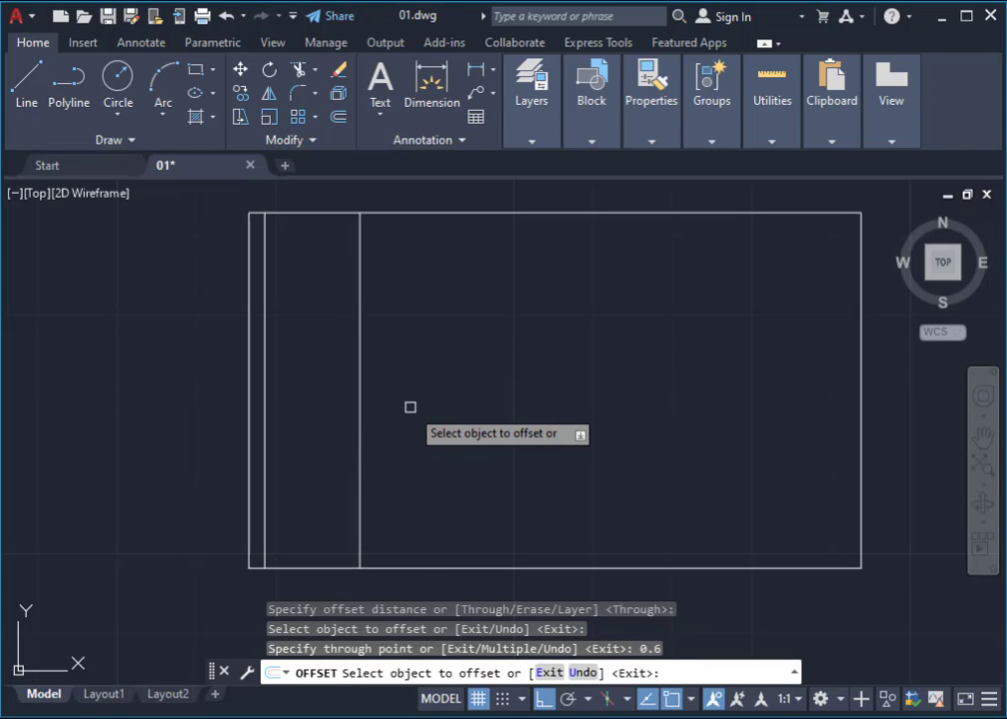
{"action": "key", "text": "Escape"}
Step: Offset the new line a further 0.032 to the right to form a thin strip
{"action": "key", "text": "Return"}
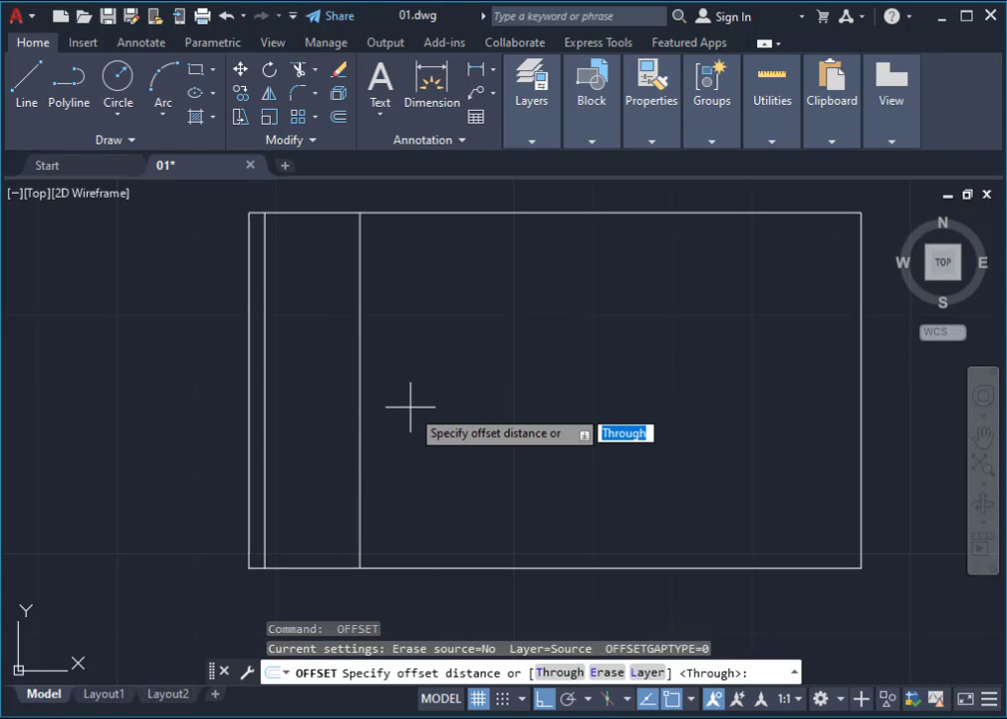
{"action": "key", "text": "Return"}
{"action": "left_click", "coordinate": [360, 390]}
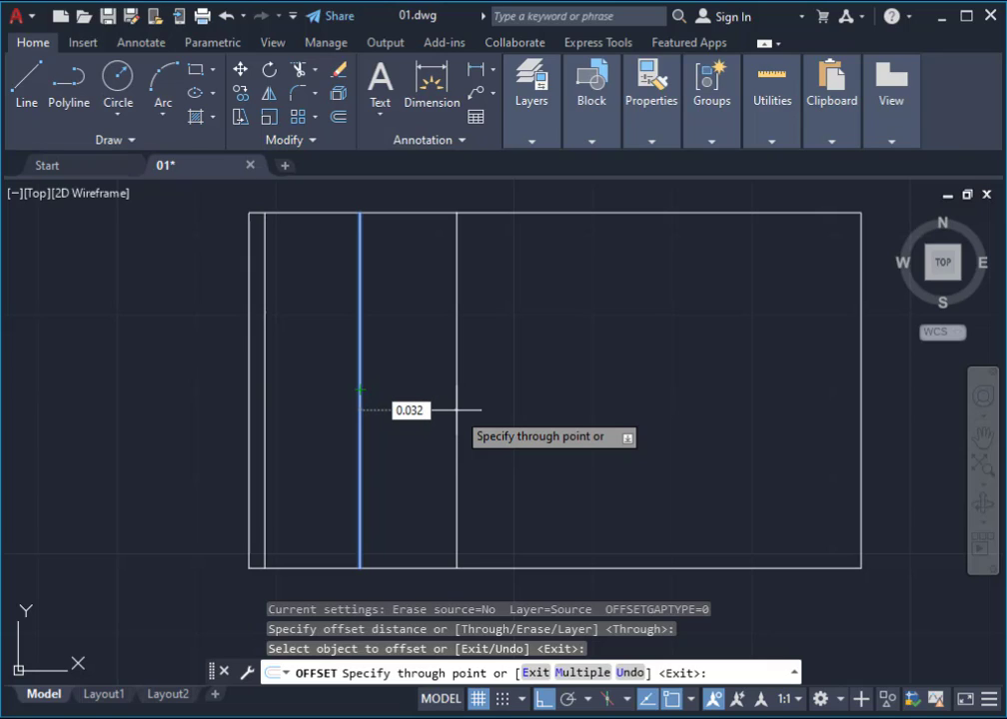
{"action": "key", "text": "Return"}
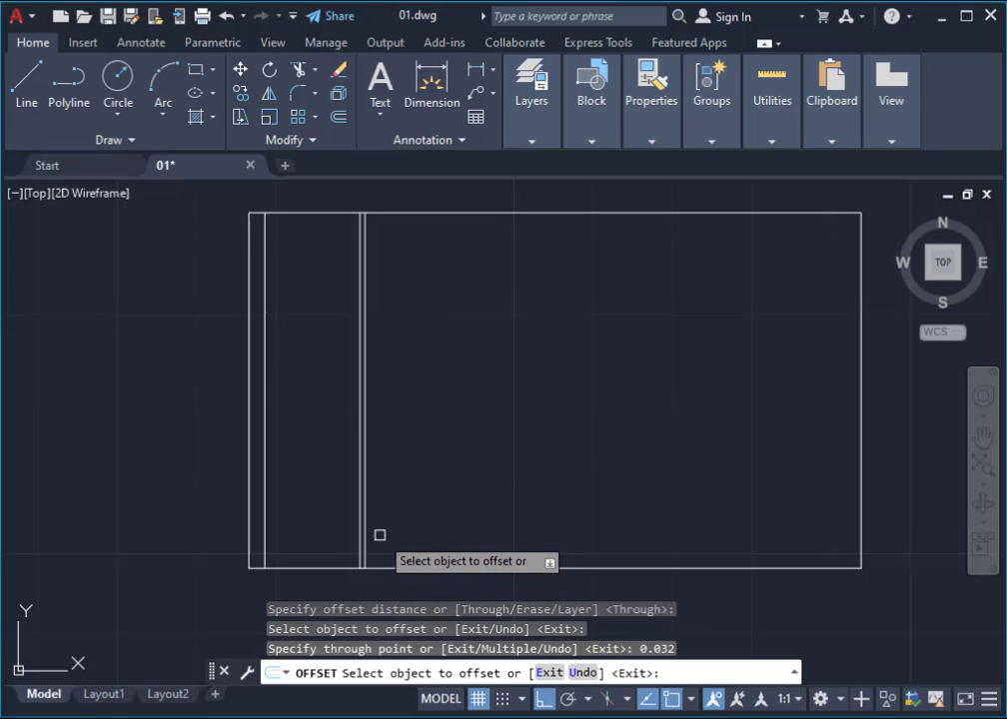
{"action": "key", "text": "Escape"}
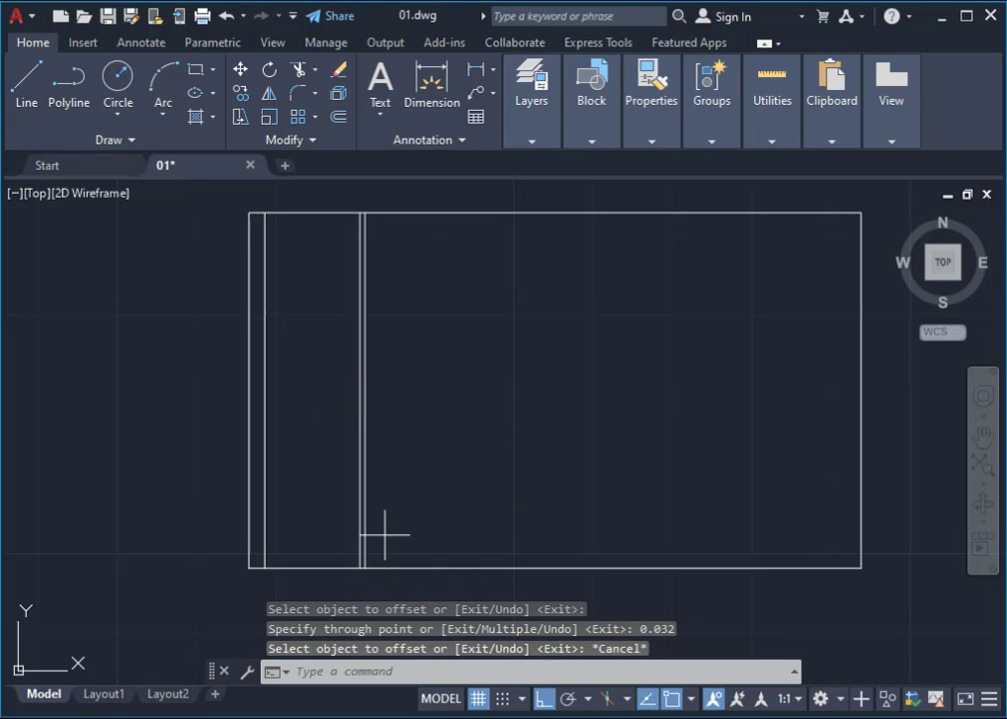
Step: Offset the latest vertical line another 0.6 to the right
{"action": "key", "text": "Return"}
{"action": "scroll", "coordinate": [385, 537], "scroll_direction": "up", "scroll_amount": 2}
{"action": "key", "text": "Return"}
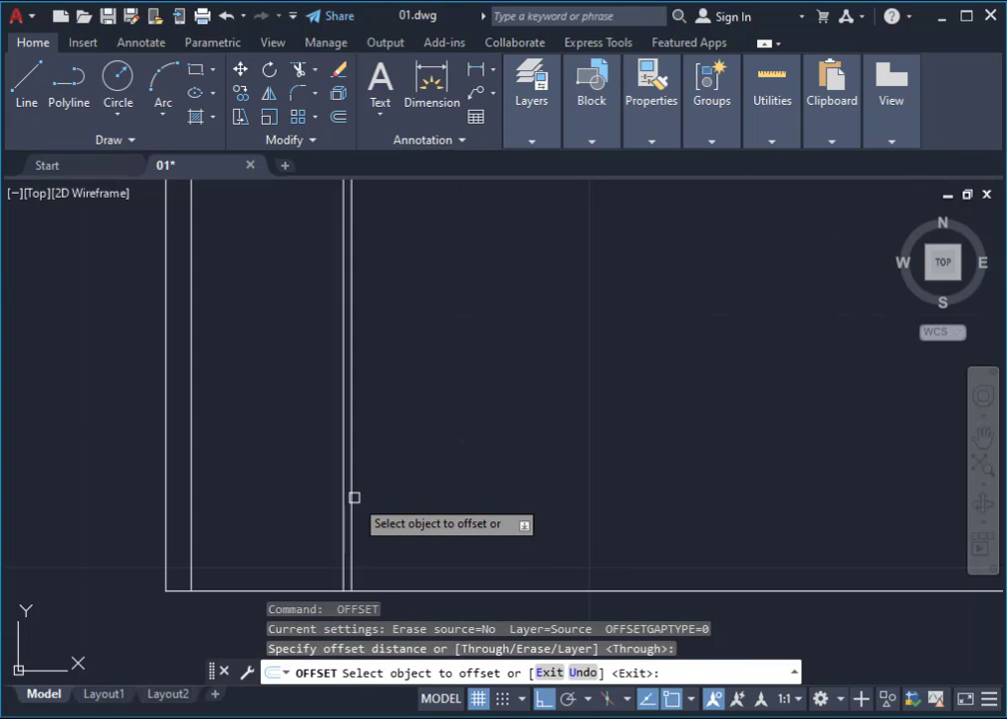
{"action": "left_click", "coordinate": [354, 496]}
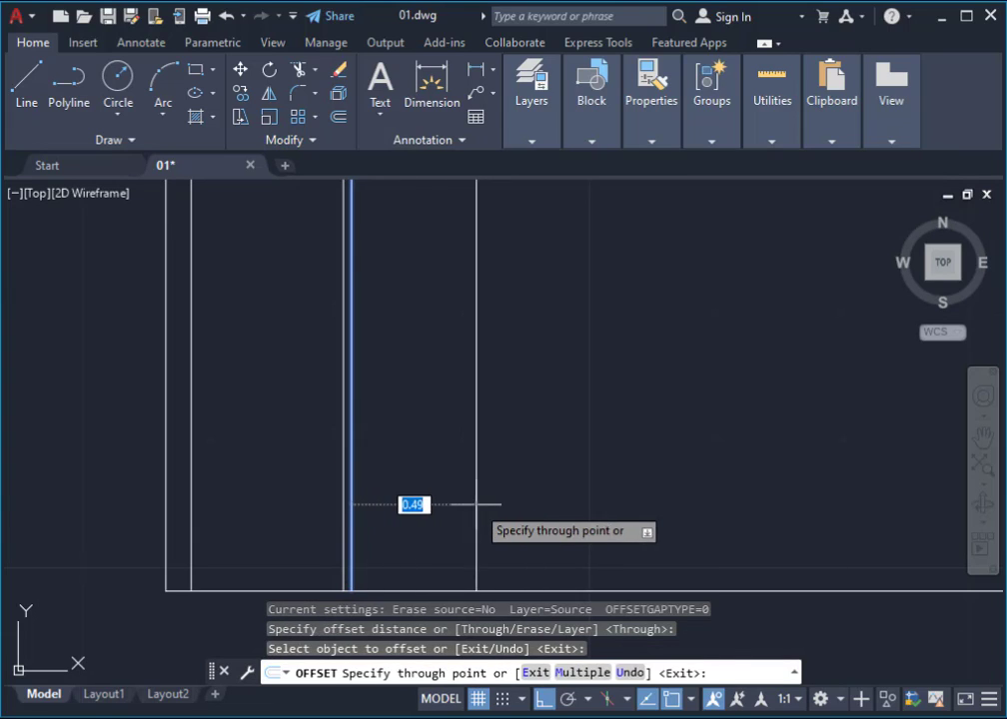
{"action": "key", "text": "Return"}
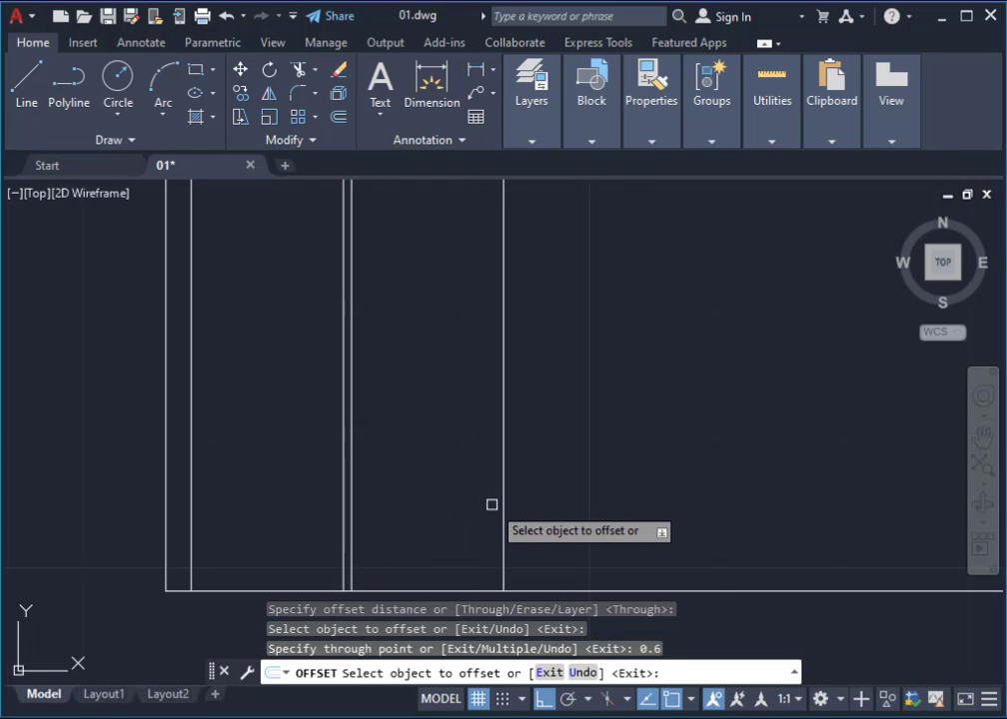
{"action": "scroll", "coordinate": [514, 498], "scroll_direction": "down", "scroll_amount": 4}
{"action": "scroll", "coordinate": [541, 492], "scroll_direction": "up", "scroll_amount": 2}
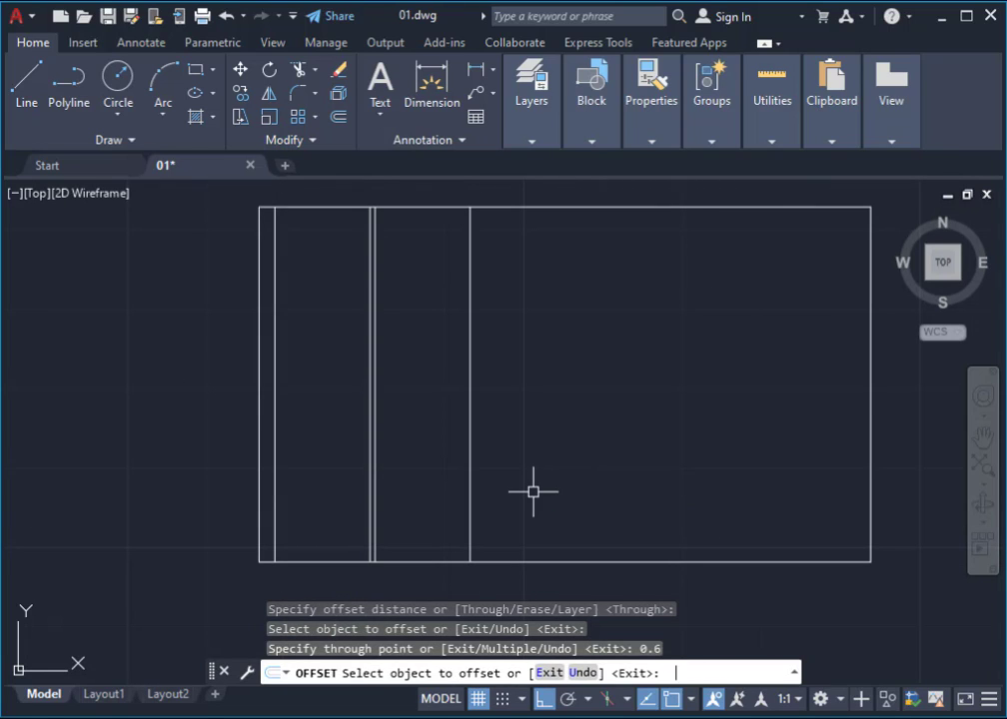
Step: Offset the newest panel edge 0.032 to the right and centre the panel layout
{"action": "key", "text": "Return"}
{"action": "key", "text": "Return"}
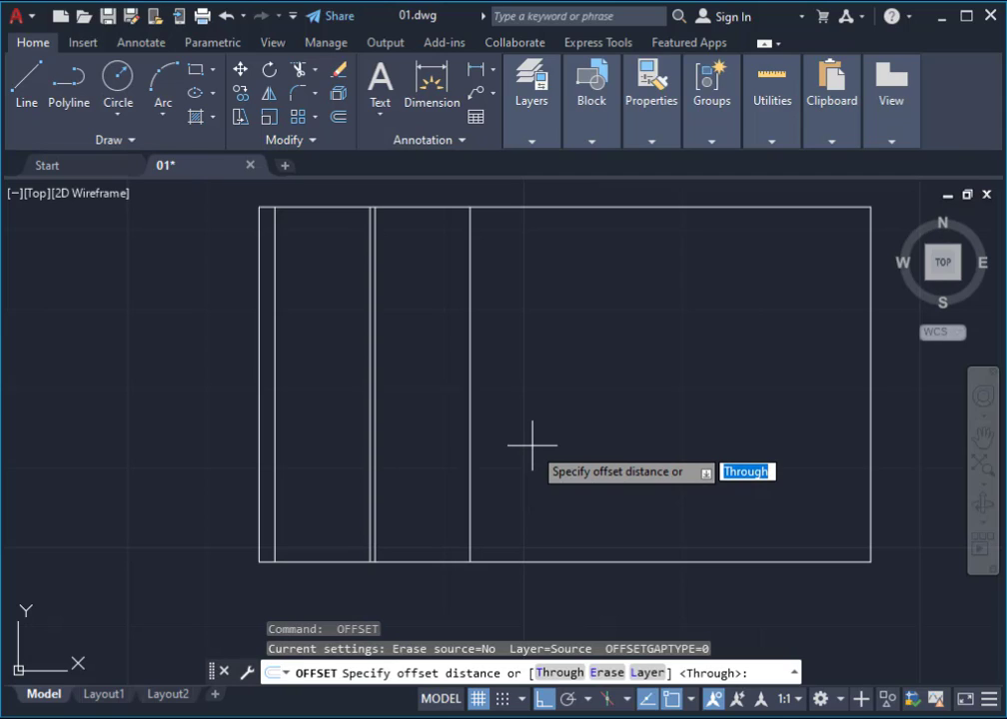
{"action": "key", "text": "Return"}
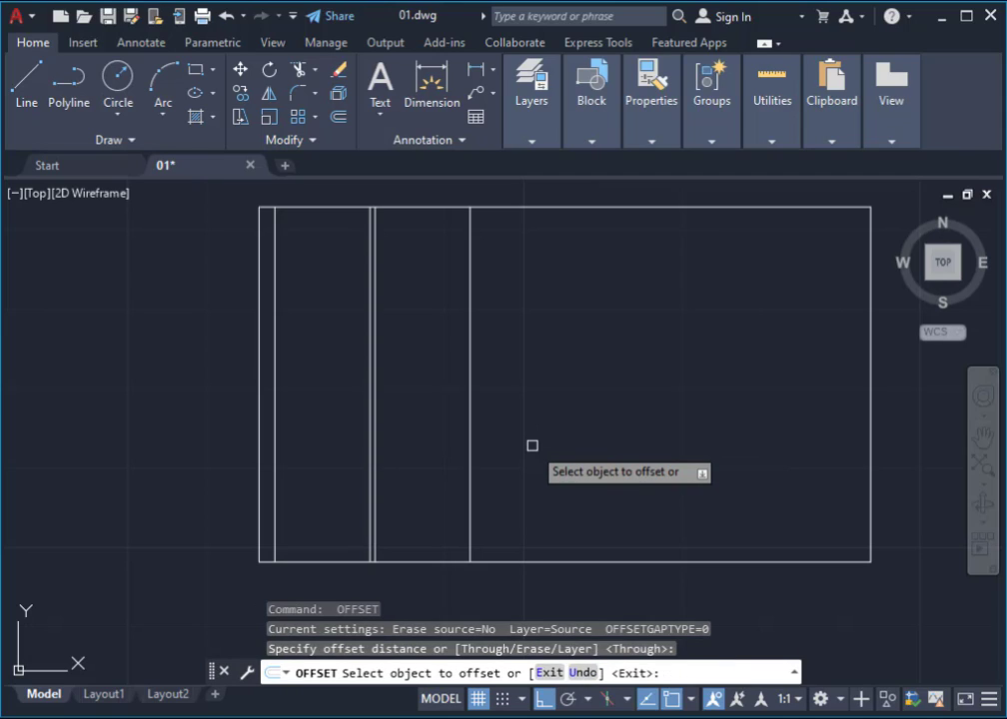
{"action": "left_click", "coordinate": [469, 423]}
{"action": "type", "text": "0.032"}
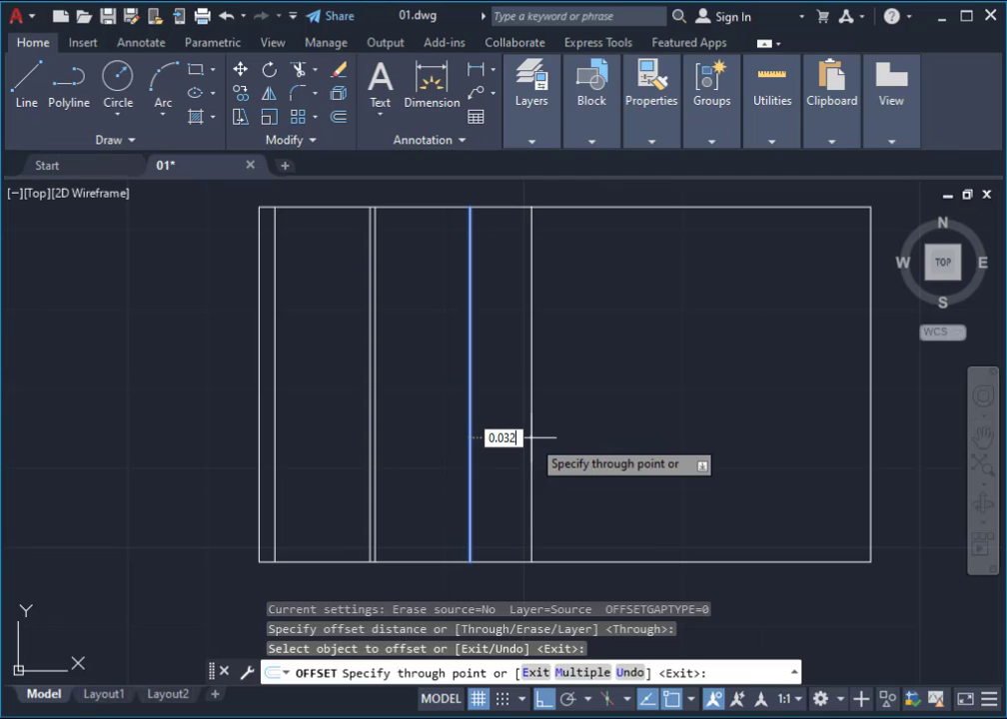
{"action": "key", "text": "Return"}
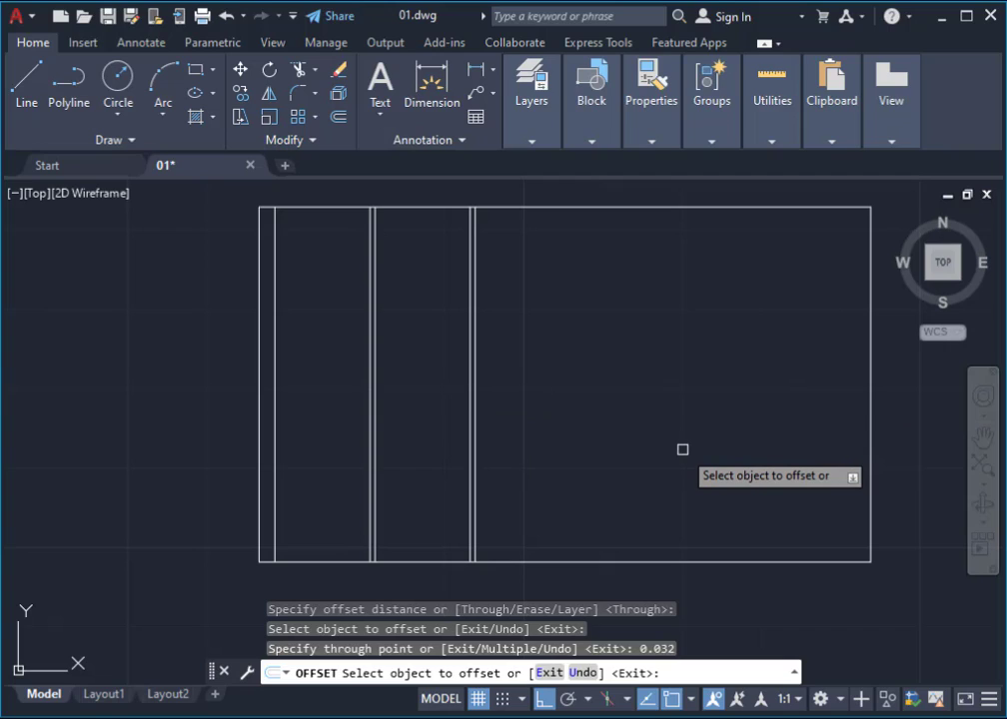
{"action": "key", "text": "Escape"}
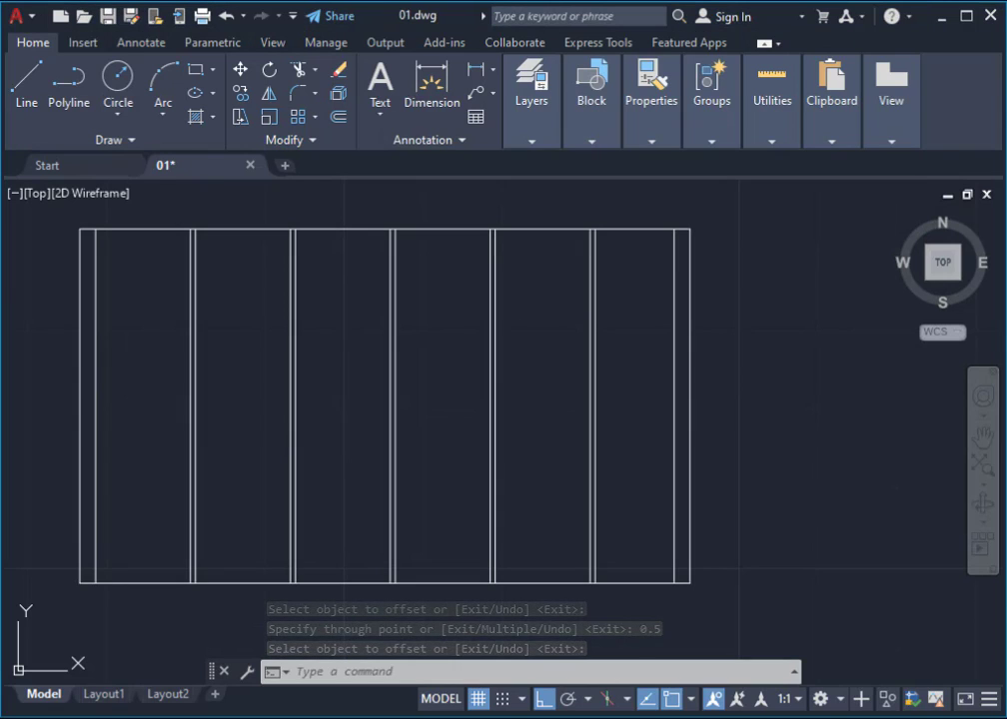
{"action": "mouse_move", "coordinate": [351, 358]}
{"action": "middle_mouse_down"}
{"action": "mouse_move", "coordinate": [399, 360]}
{"action": "mouse_move", "coordinate": [447, 345]}
{"action": "middle_mouse_up"}
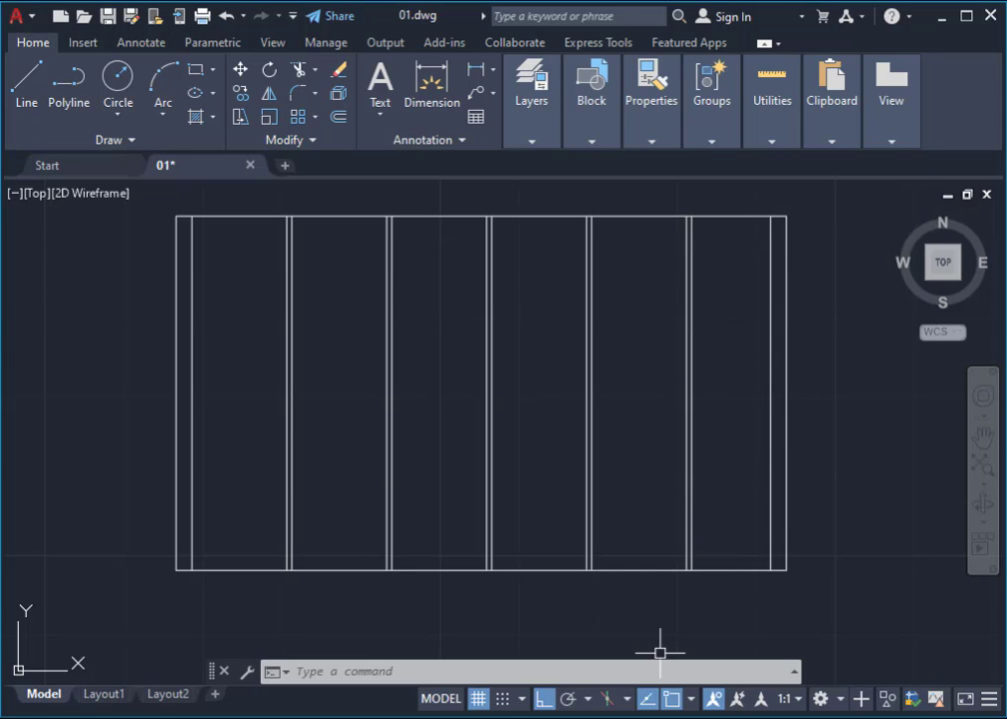
Step: Switch to Photos showing the hand-drawn cabinet facade sketch
{"action": "left_click", "coordinate": [314, 633]}
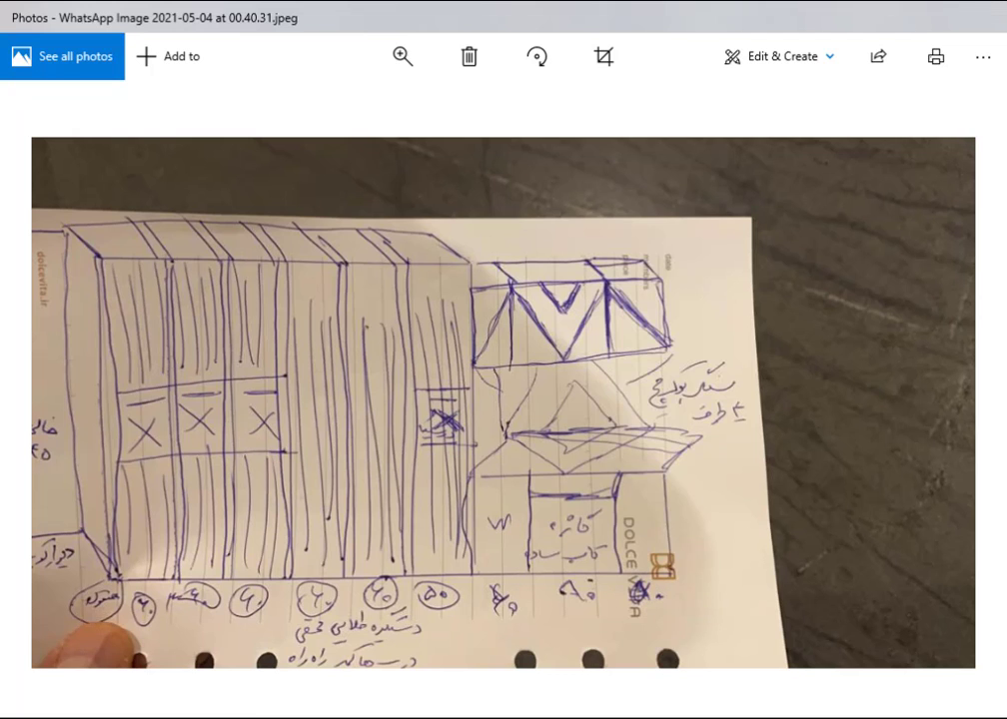
Step: Add the cabinet widths 60 + 90 + 60 in Calculator for a total of 210, correcting a mistyped 56
{"action": "left_click_drag", "start_coordinate": [756, 133], "coordinate": [129, 116]}
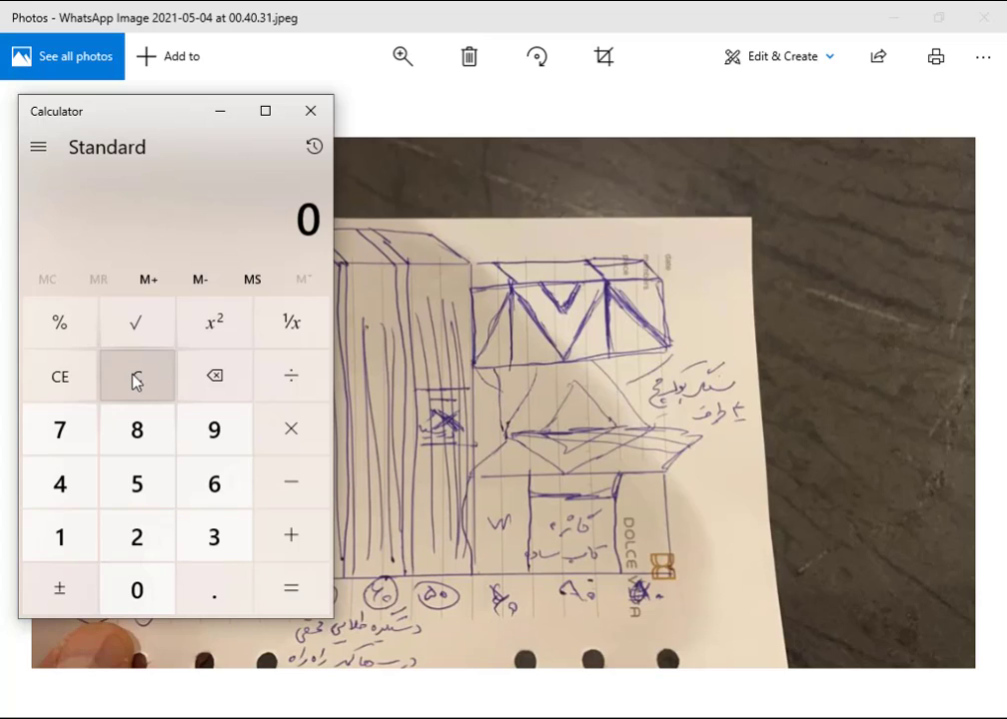
{"action": "type", "text": "60+"}
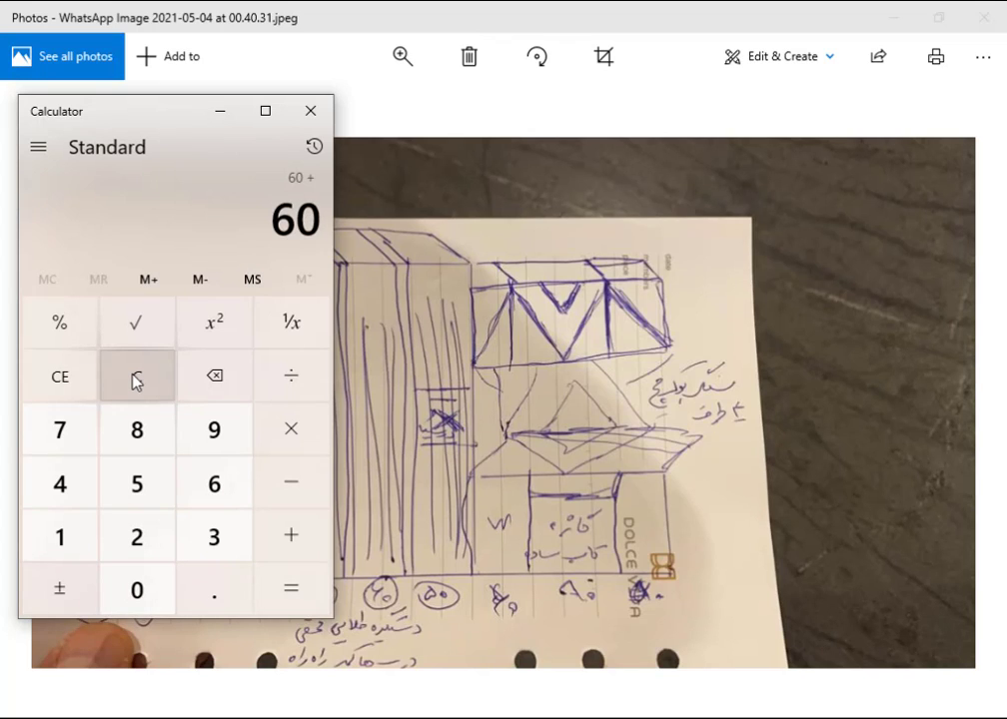
{"action": "type", "text": "90+"}
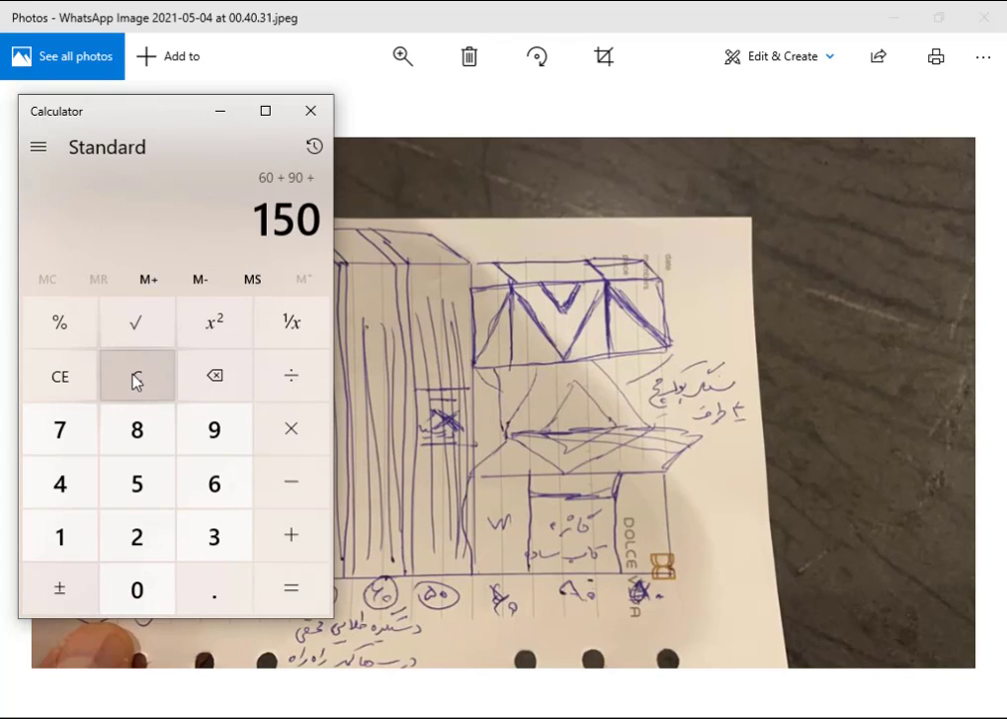
{"action": "type", "text": "56"}
{"action": "key", "text": "BackSpace"}
{"action": "key", "text": "BackSpace"}
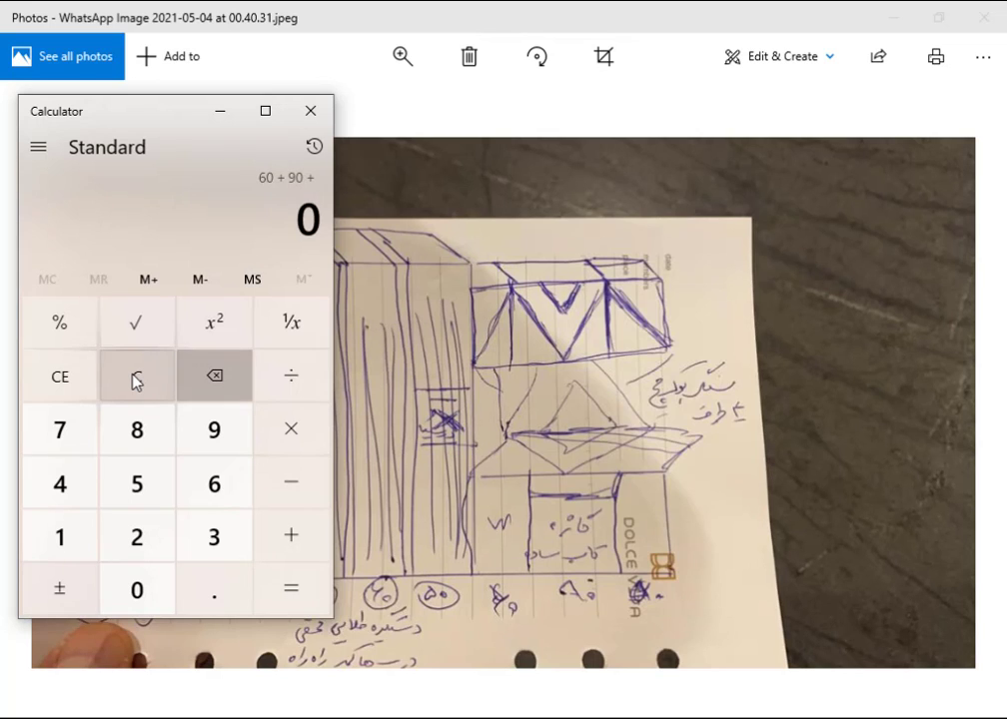
{"action": "left_click", "coordinate": [137, 381]}
{"action": "type", "text": "60"}
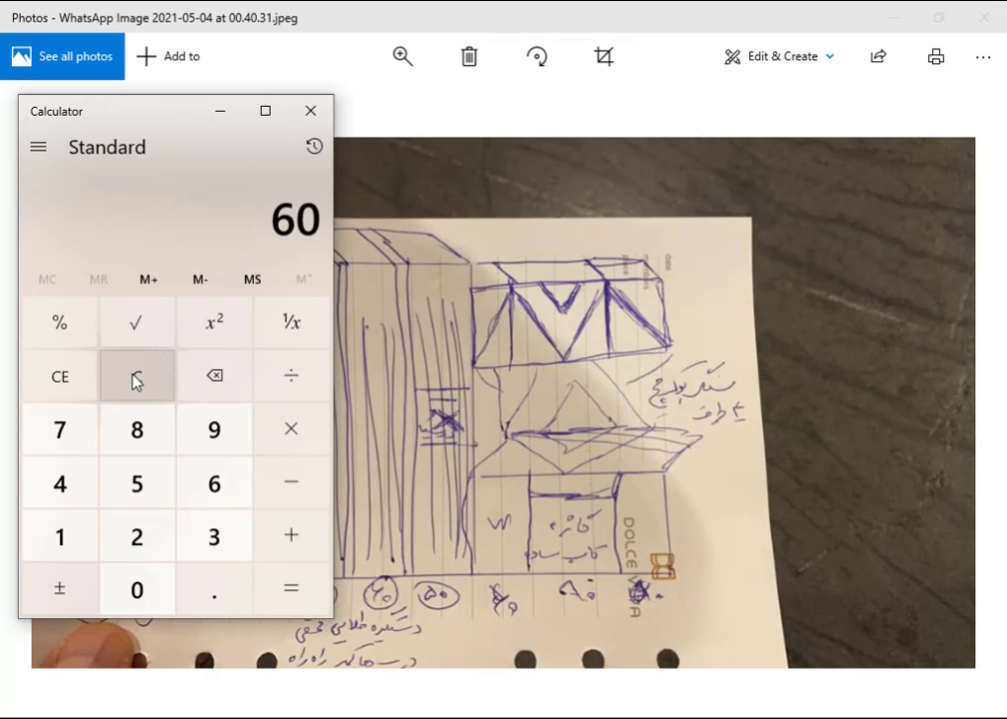
{"action": "type", "text": "+90+6"}
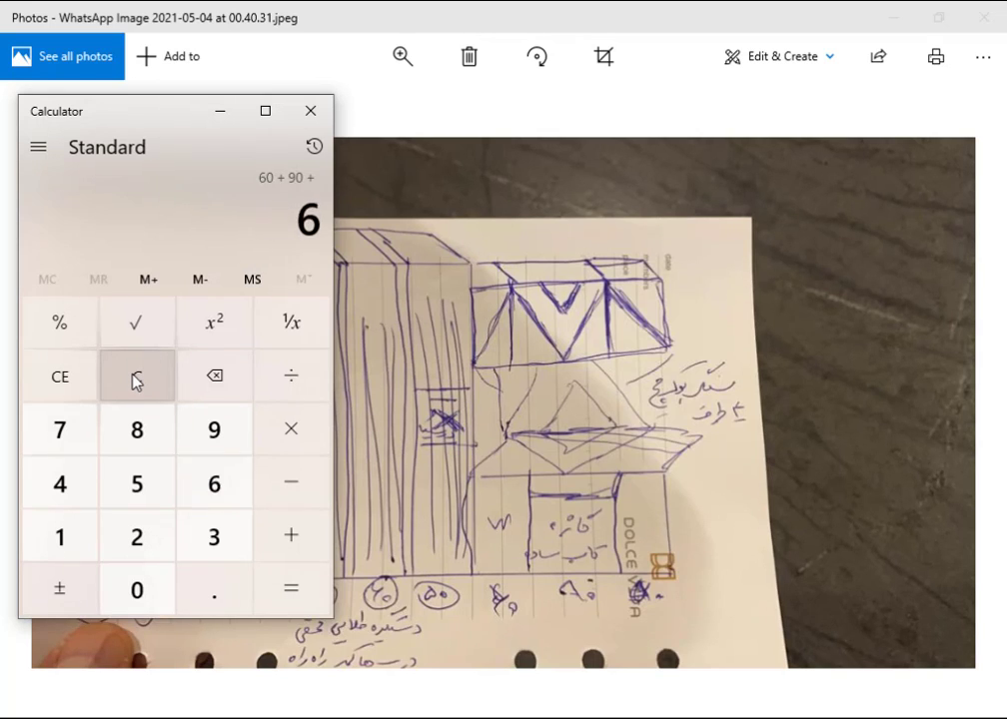
{"action": "type", "text": "0"}
{"action": "key", "text": "Return"}
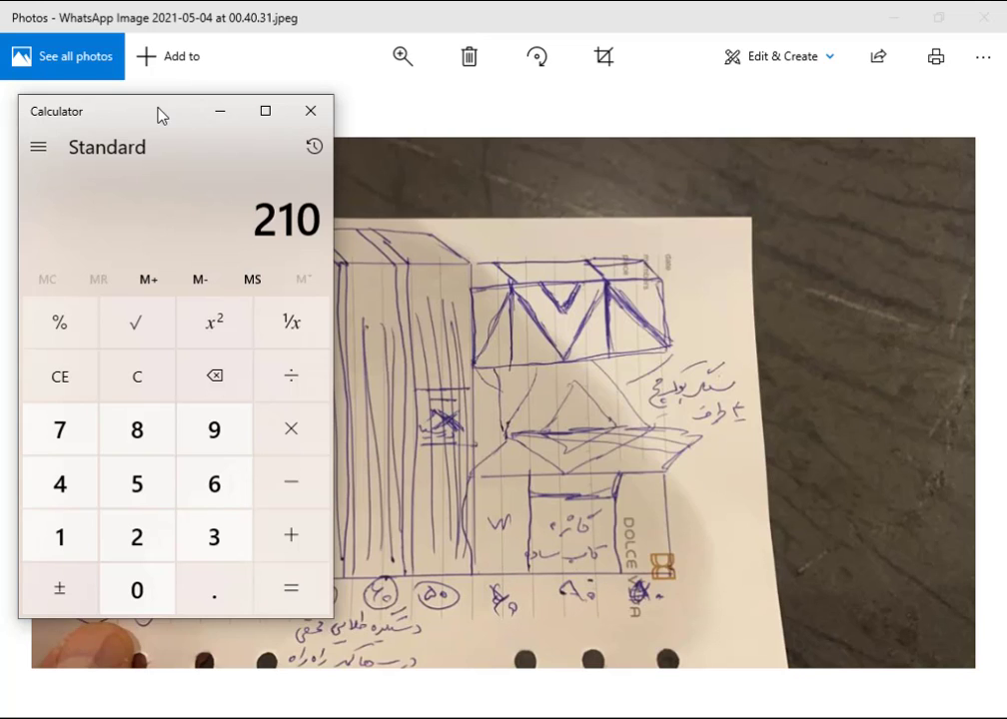
{"action": "mouse_move", "coordinate": [159, 117]}
{"action": "left_mouse_down"}
{"action": "mouse_move", "coordinate": [281, 94]}
{"action": "mouse_move", "coordinate": [193, 112]}
{"action": "left_mouse_up"}
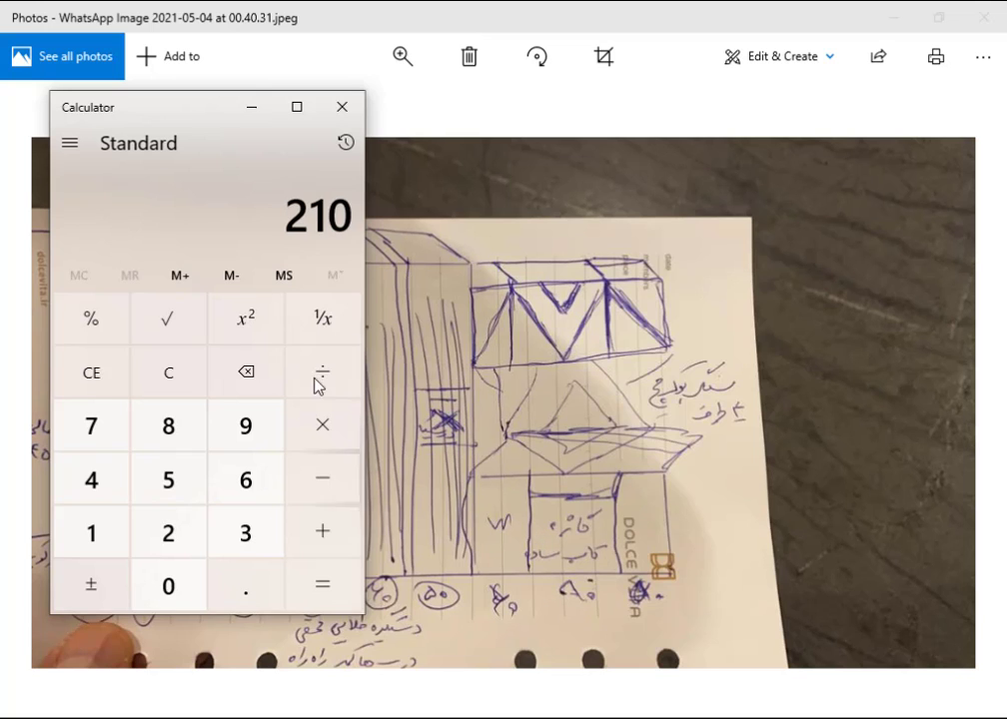
Step: Hide Calculator and the sketch photo, and pan to empty space right of the cabinet
{"action": "left_click", "coordinate": [250, 112]}
{"action": "left_click", "coordinate": [894, 19]}
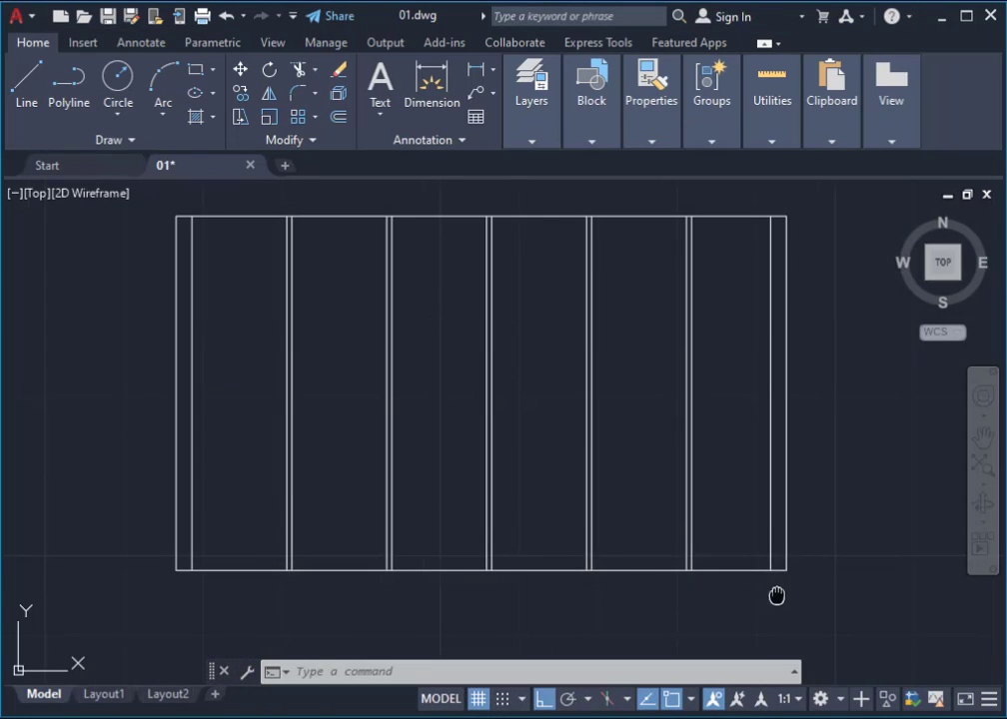
{"action": "mouse_move", "coordinate": [776, 595]}
{"action": "middle_mouse_down"}
{"action": "mouse_move", "coordinate": [534, 557]}
{"action": "mouse_move", "coordinate": [385, 570]}
{"action": "middle_mouse_up"}
Step: Draw a 2.1 by 0.72 rectangle with RECTANG's Dimensions option for the low unit
{"action": "type", "text": "R"}
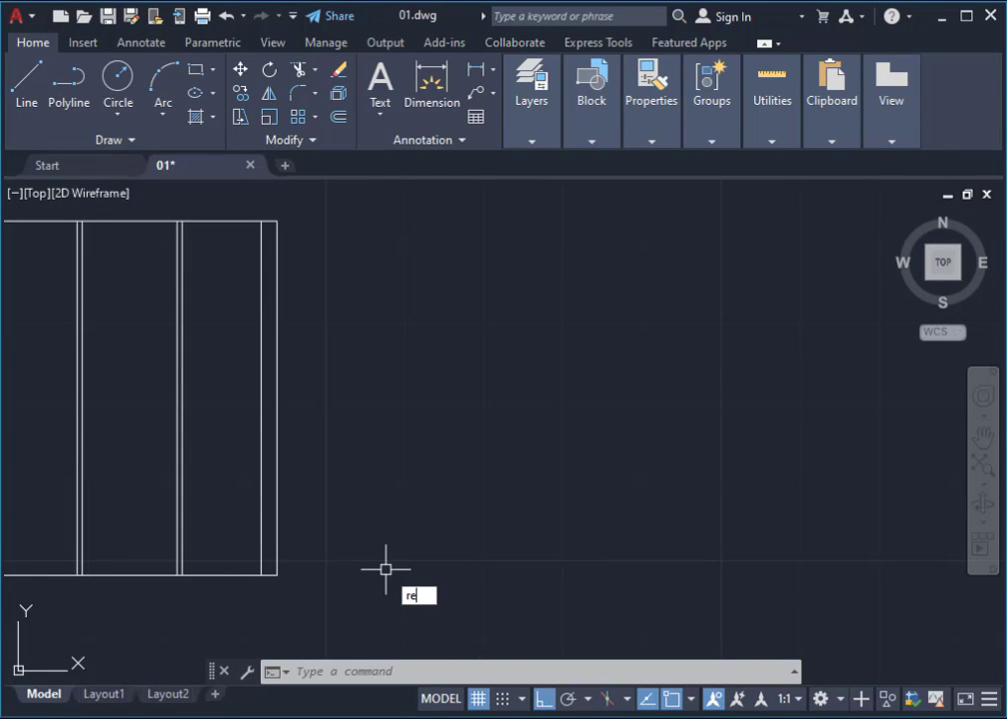
{"action": "type", "text": "EC"}
{"action": "key", "text": "Return"}
{"action": "left_click", "coordinate": [426, 429]}
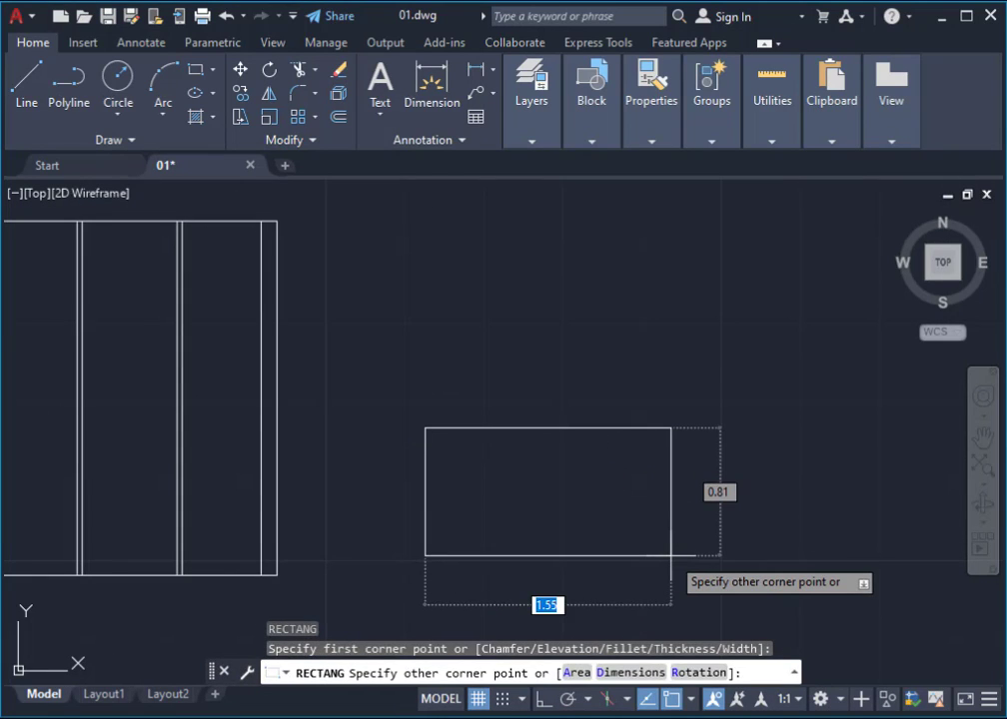
{"action": "type", "text": "d"}
{"action": "key", "text": "Return"}
{"action": "type", "text": "2.1"}
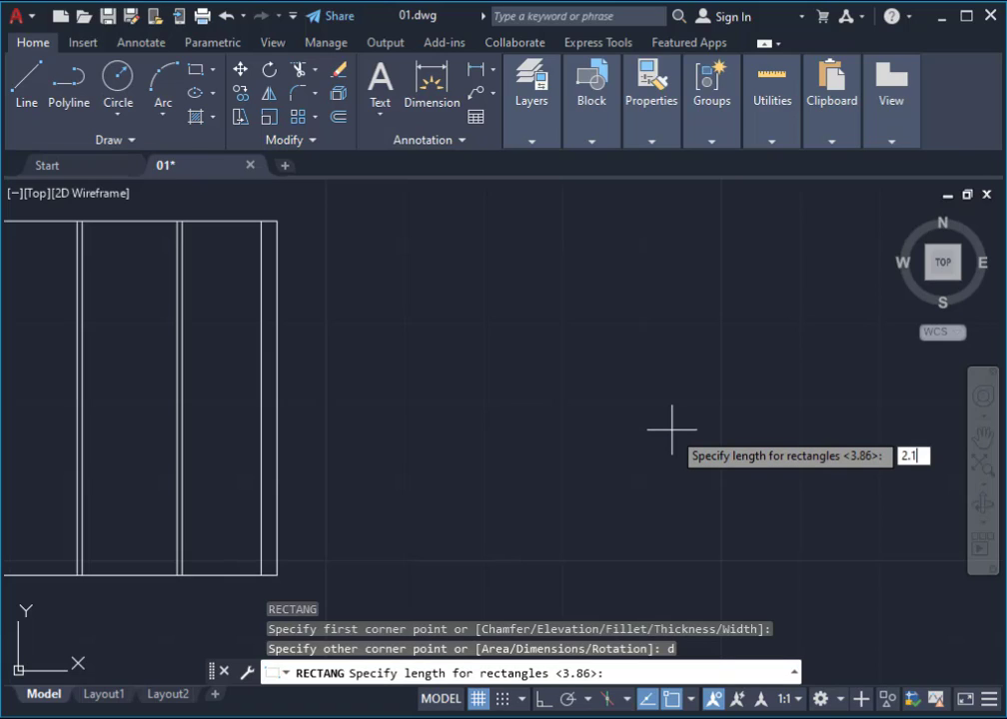
{"action": "key", "text": "Return"}
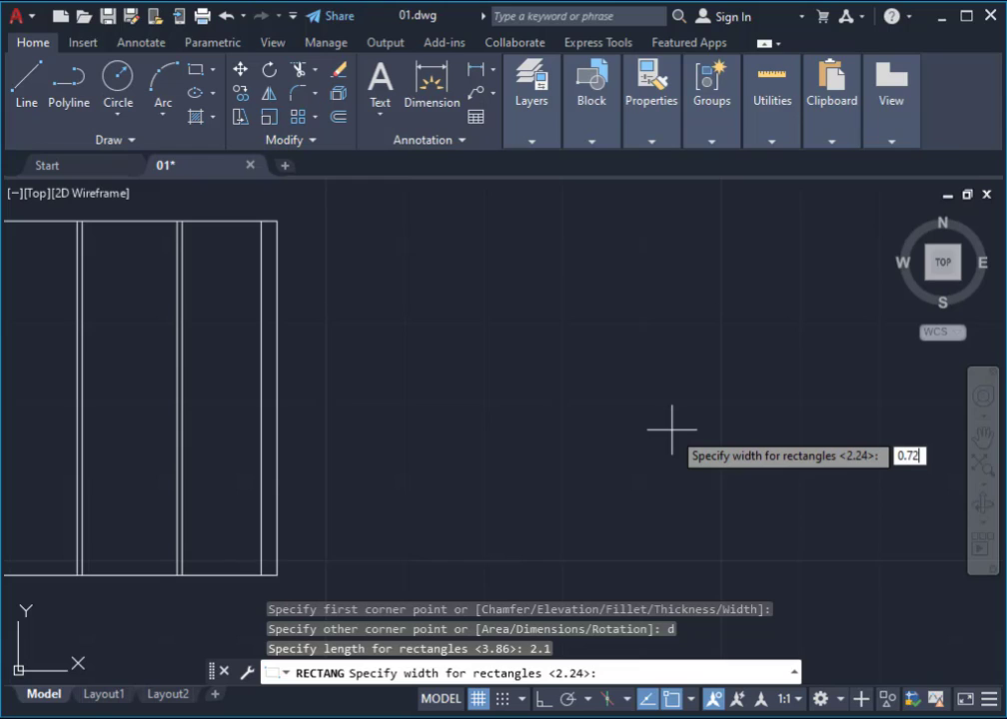
{"action": "key", "text": "Return"}
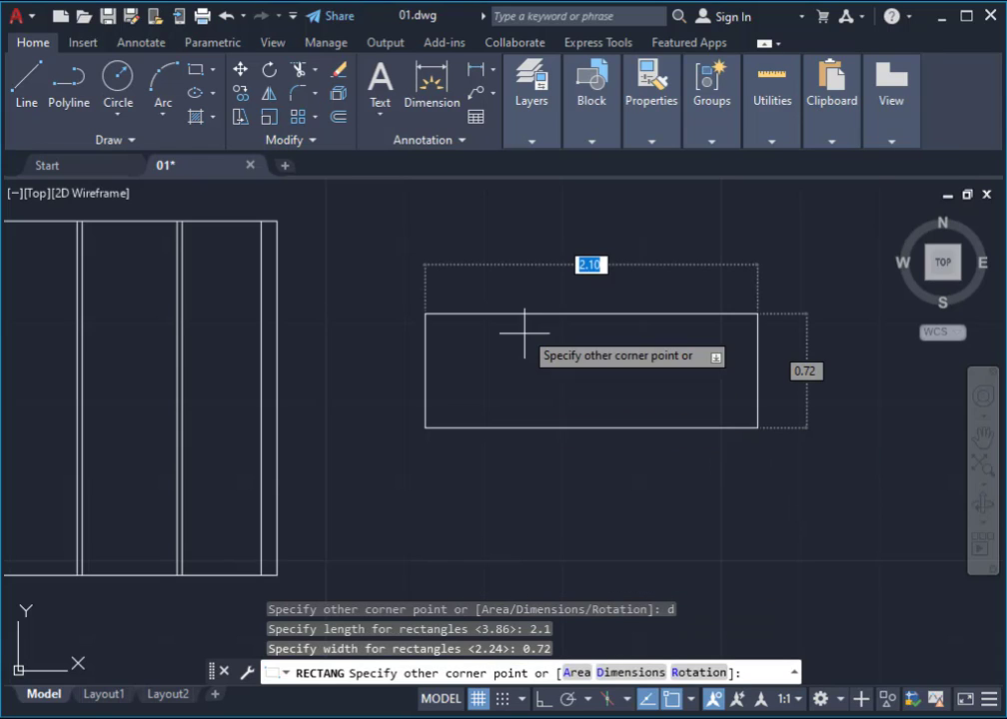
{"action": "left_click", "coordinate": [614, 552]}
Step: Bring the new rectangle into view and select it
{"action": "middle_click_drag", "start_coordinate": [550, 521], "coordinate": [701, 443]}
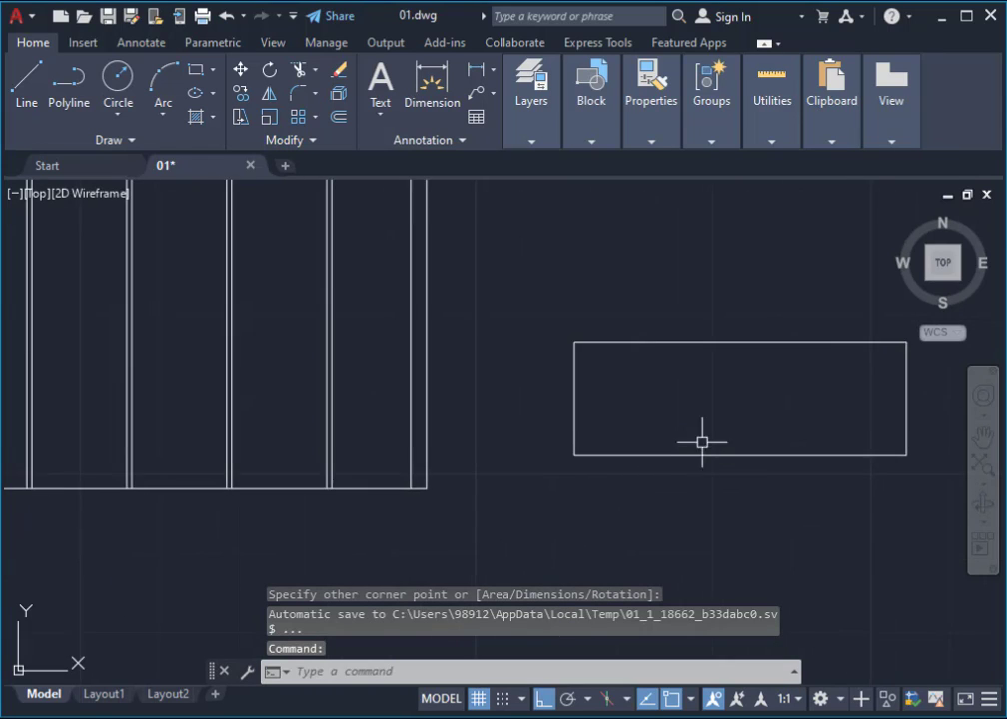
{"action": "scroll", "coordinate": [573, 449], "scroll_direction": "up", "scroll_amount": 2}
{"action": "middle_click_drag", "start_coordinate": [573, 449], "coordinate": [582, 493]}
{"action": "left_click", "coordinate": [582, 493]}
{"action": "scroll", "coordinate": [450, 501], "scroll_direction": "down", "scroll_amount": 4}
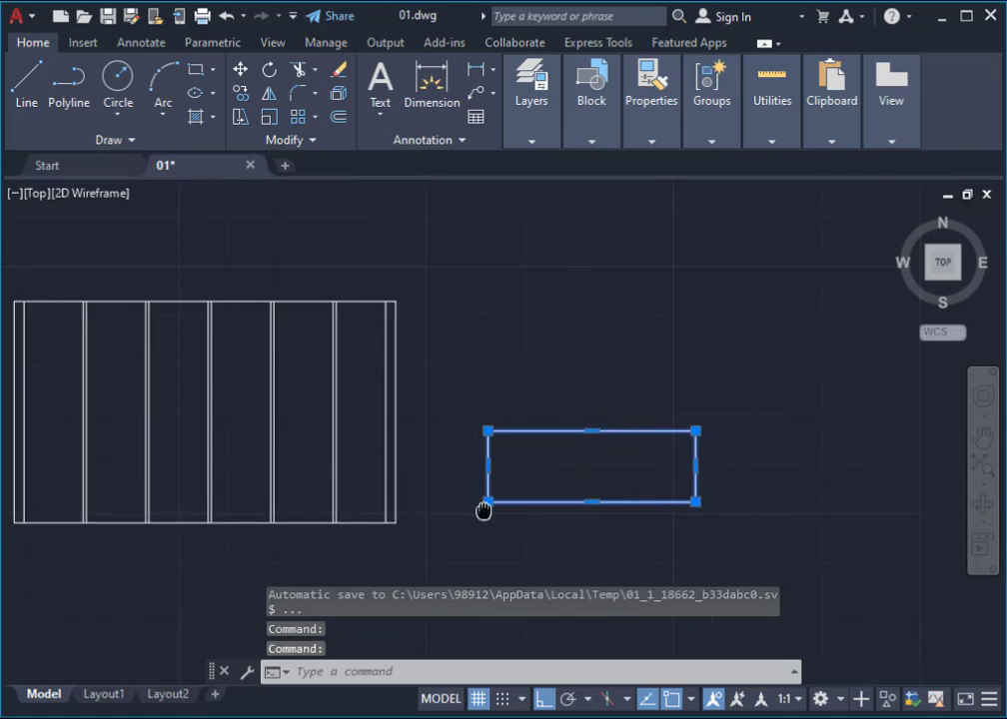
{"action": "scroll", "coordinate": [481, 510], "scroll_direction": "up", "scroll_amount": 2}
{"action": "type", "text": "W"}
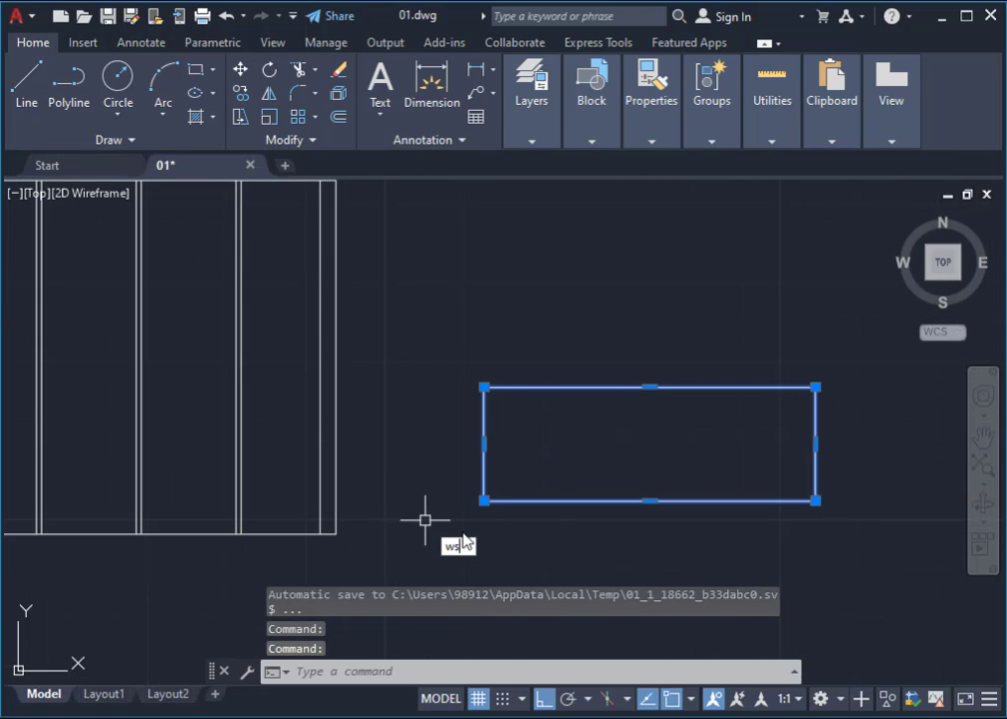
{"action": "type", "text": "S"}
{"action": "key", "text": "Escape"}
{"action": "key", "text": "Escape"}
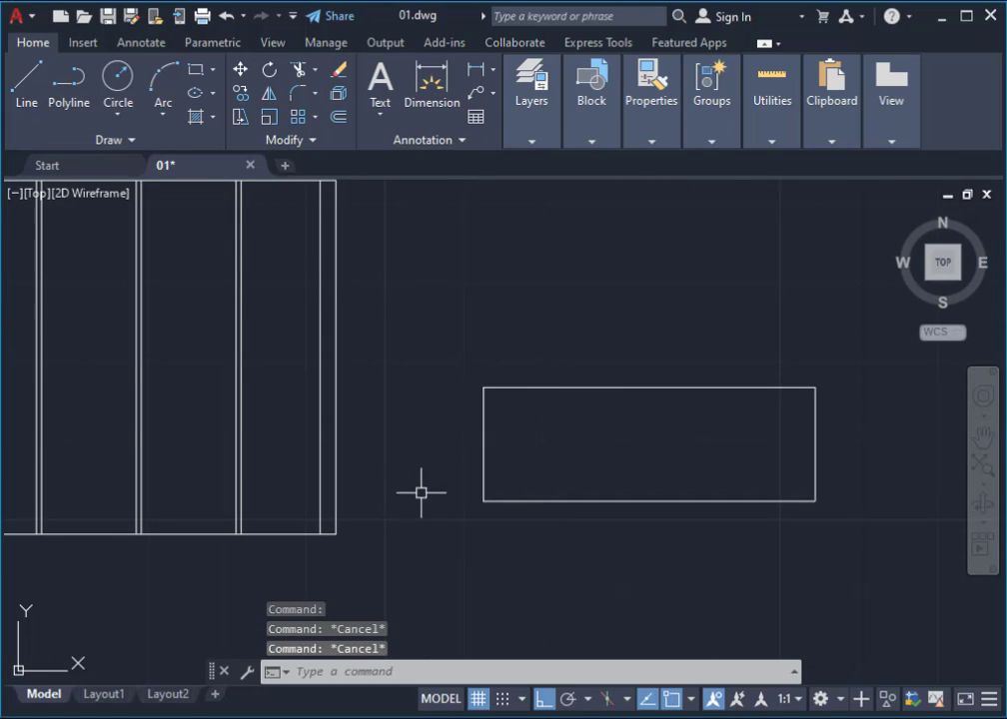
Step: Move the rectangle by its bottom-left corner onto the cabinet's bottom-right corner
{"action": "left_click", "coordinate": [485, 502]}
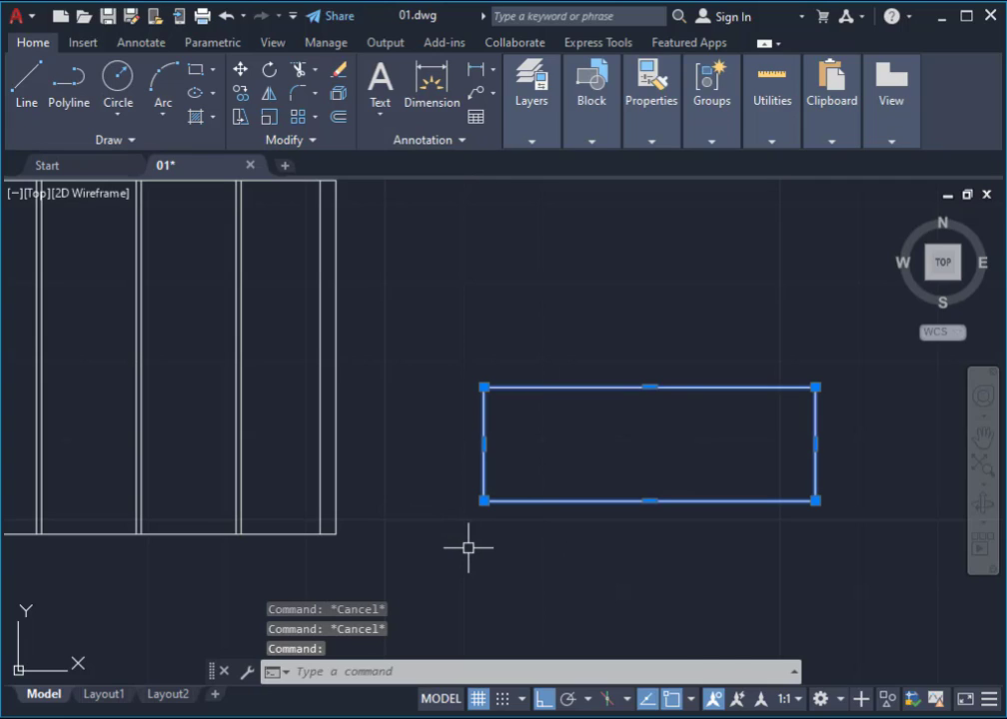
{"action": "type", "text": "m"}
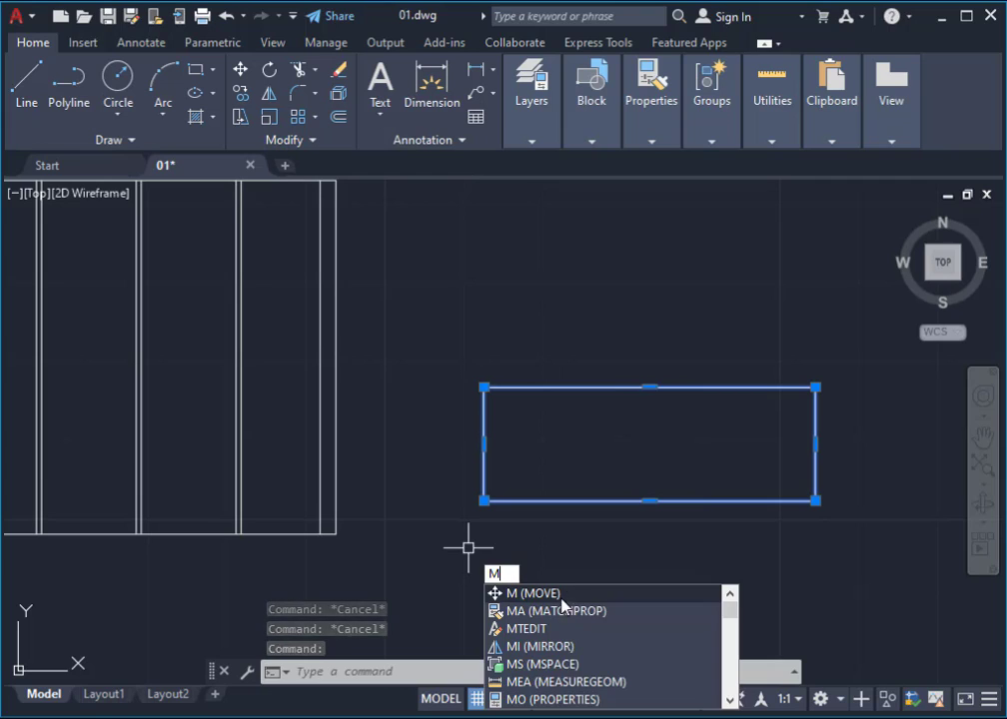
{"action": "key", "text": "Return"}
{"action": "scroll", "coordinate": [462, 518], "scroll_direction": "up", "scroll_amount": 2}
{"action": "left_click", "coordinate": [513, 491]}
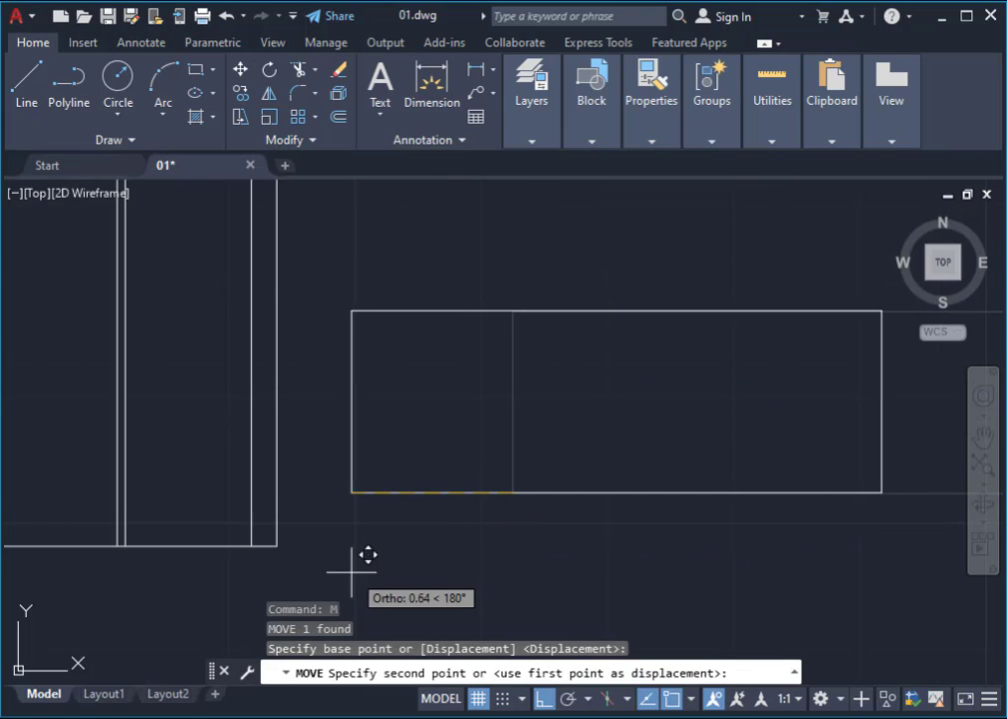
{"action": "left_click", "coordinate": [277, 546]}
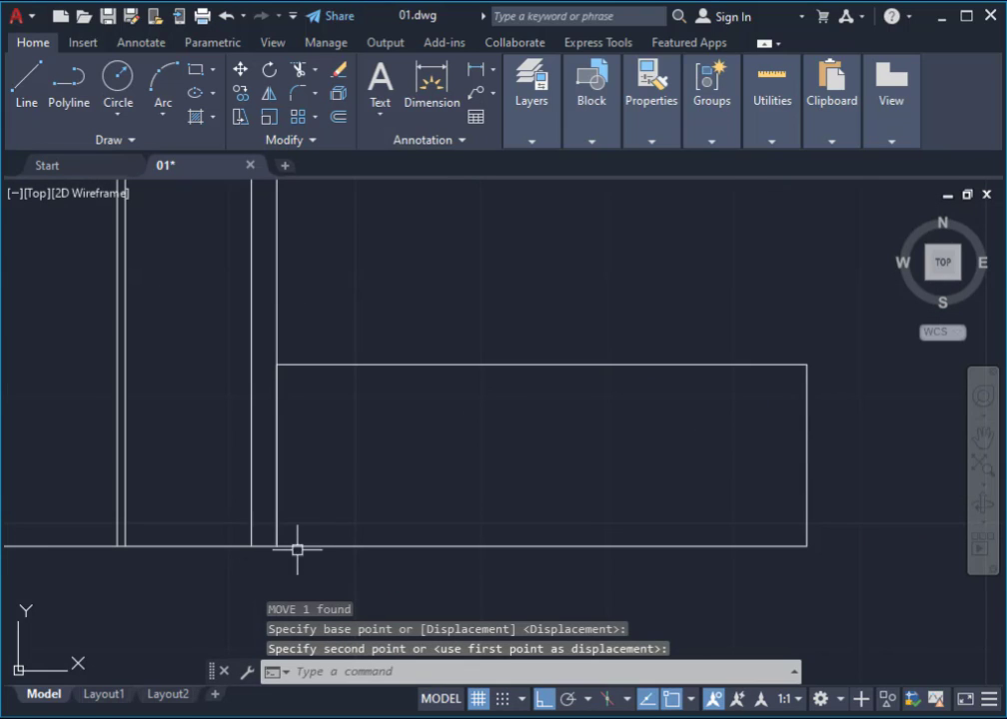
Step: Pan and zoom around to check the joint between the rectangle and the cabinet
{"action": "scroll", "coordinate": [295, 547], "scroll_direction": "down", "scroll_amount": 2}
{"action": "middle_click_drag", "start_coordinate": [286, 533], "coordinate": [422, 514]}
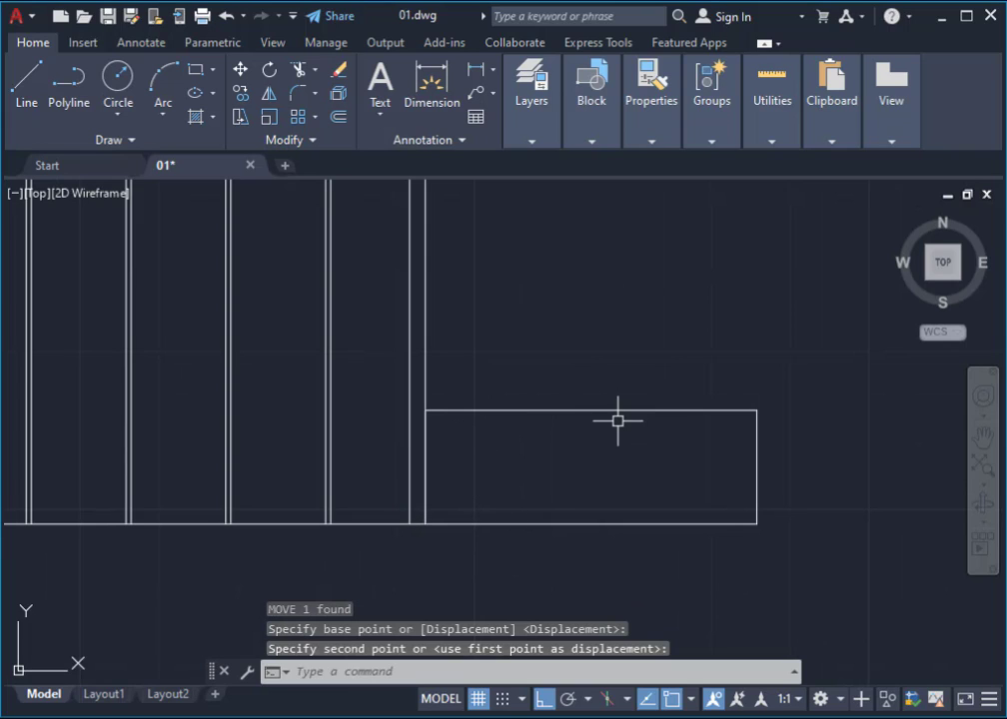
{"action": "scroll", "coordinate": [626, 429], "scroll_direction": "down", "scroll_amount": 2}
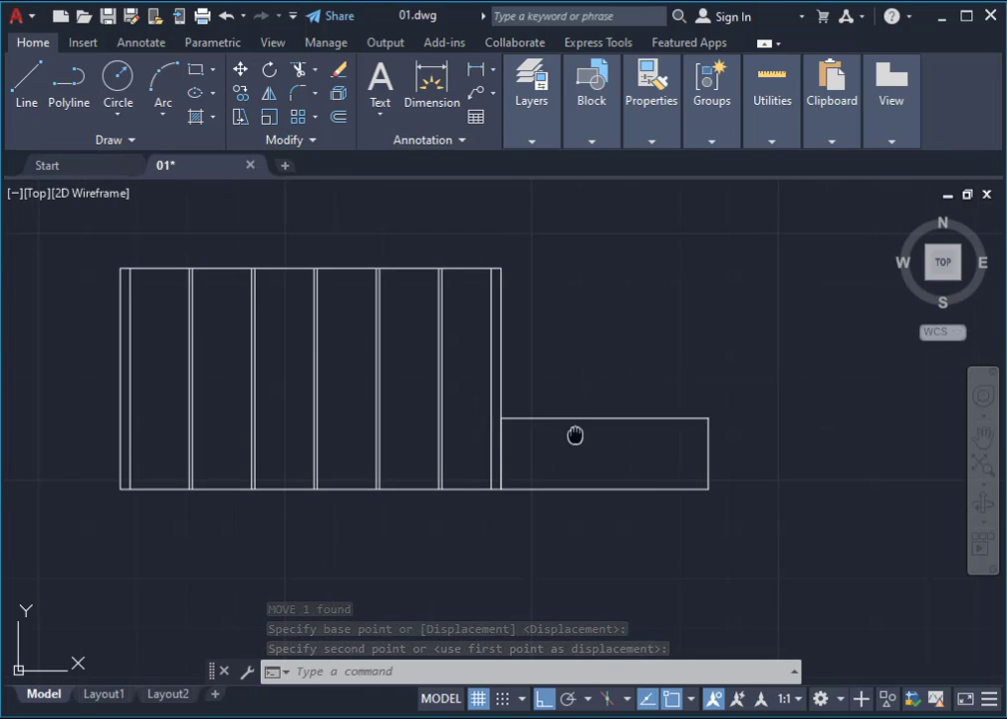
{"action": "scroll", "coordinate": [560, 469], "scroll_direction": "up", "scroll_amount": 2}
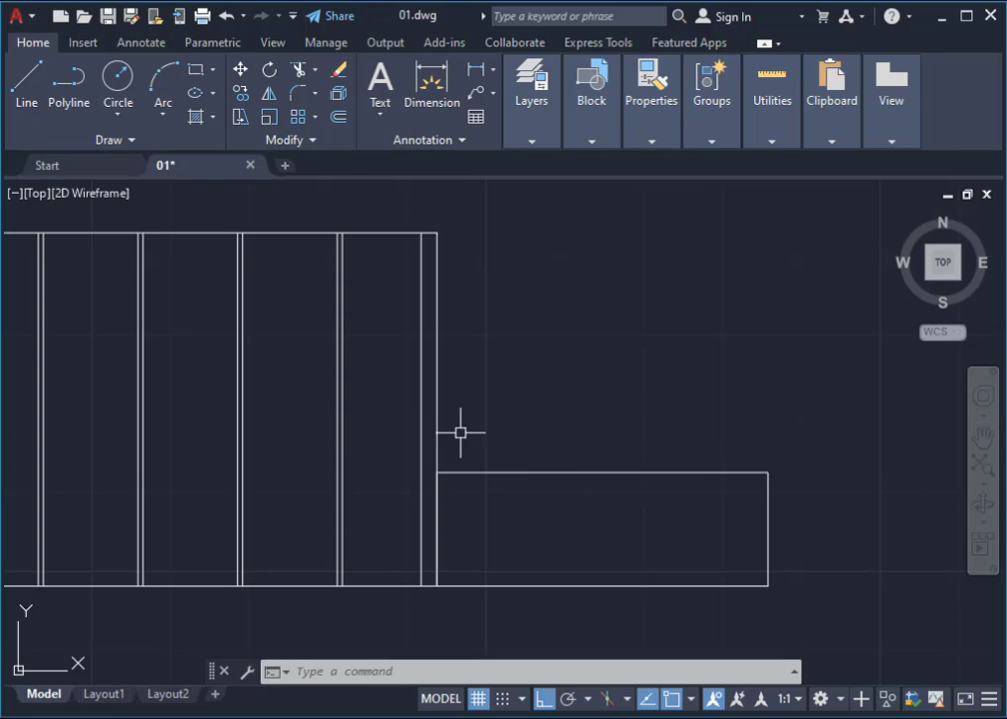
{"action": "middle_click_drag", "start_coordinate": [610, 532], "coordinate": [617, 416]}
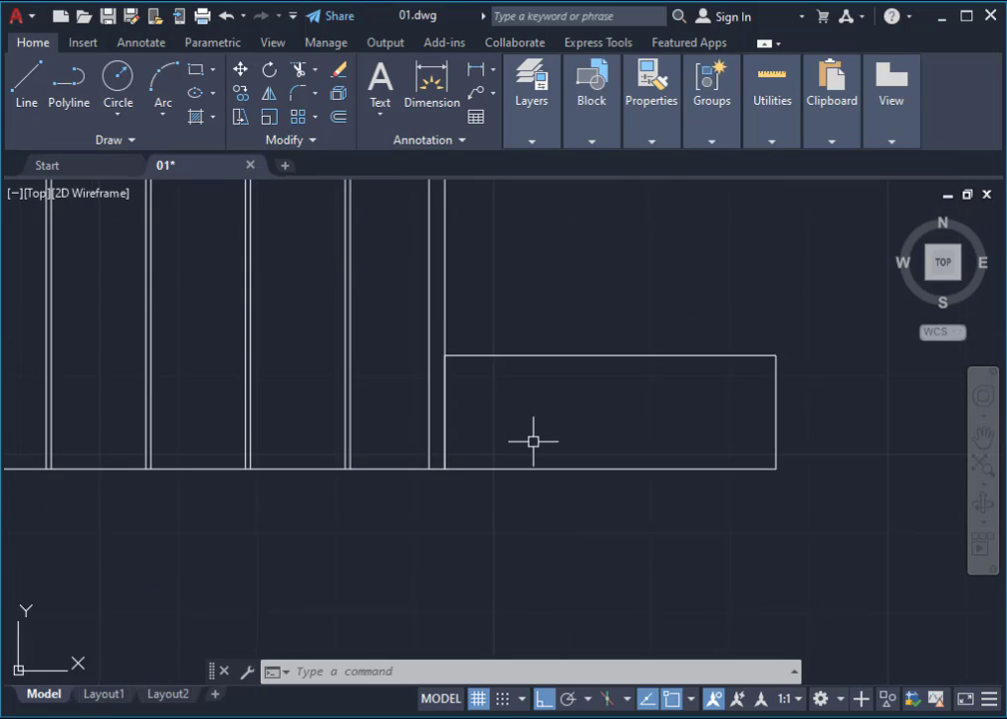
{"action": "scroll", "coordinate": [599, 444], "scroll_direction": "up", "scroll_amount": 2}
{"action": "middle_click_drag", "start_coordinate": [475, 491], "coordinate": [382, 519]}
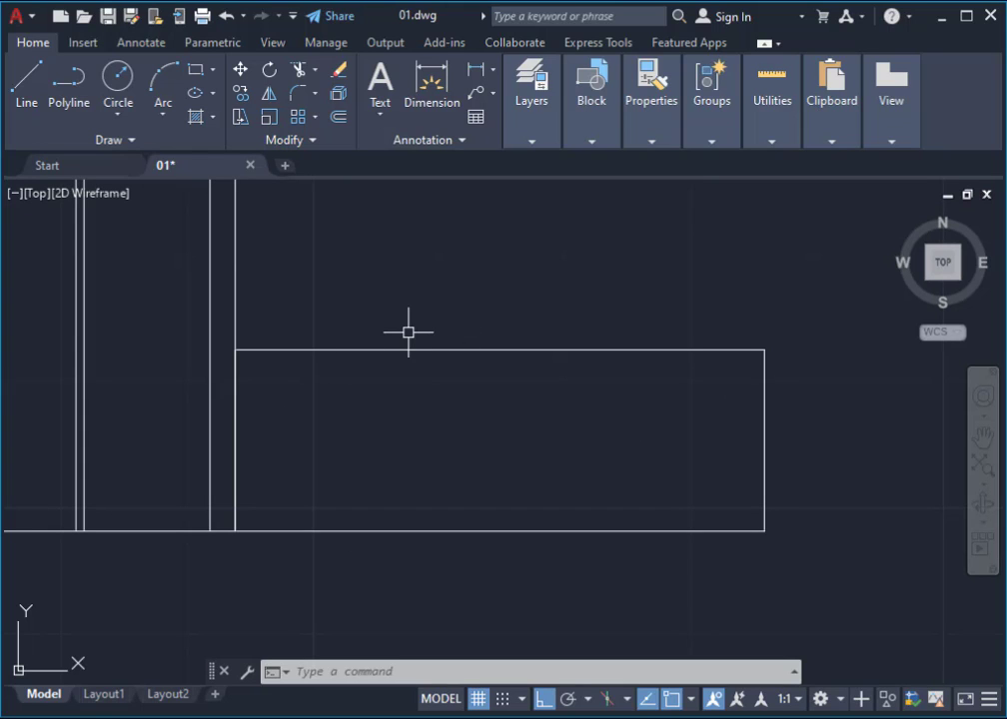
{"action": "left_click", "coordinate": [804, 314]}
Step: Draw a 0.6-radius guide circle centred on the low unit's bottom-left corner
{"action": "left_click", "coordinate": [520, 587]}
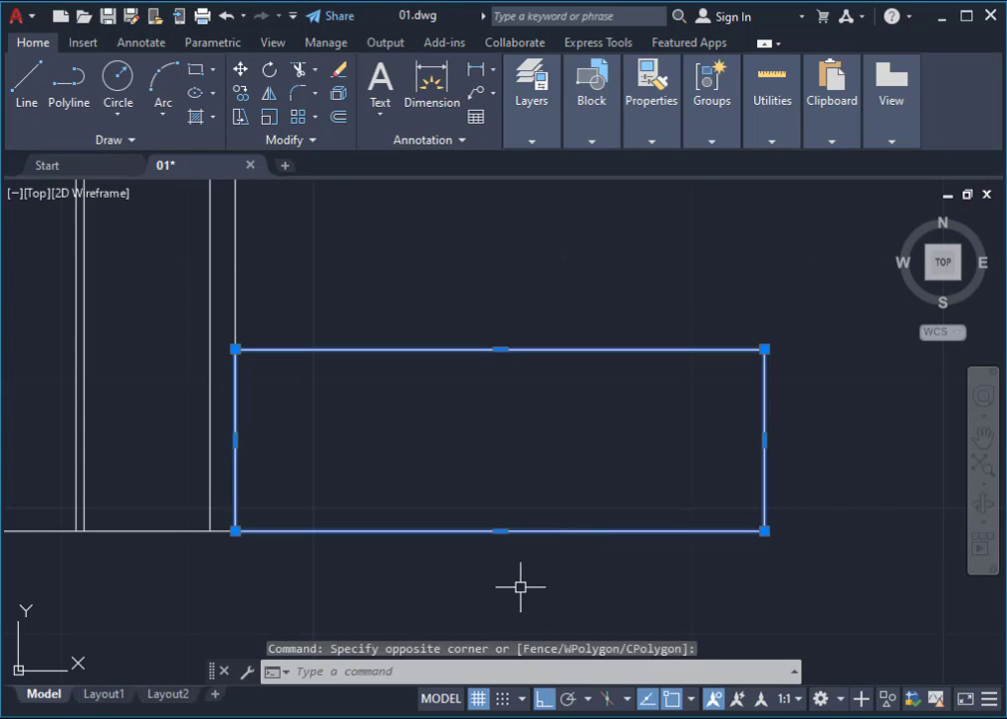
{"action": "key", "text": "Escape"}
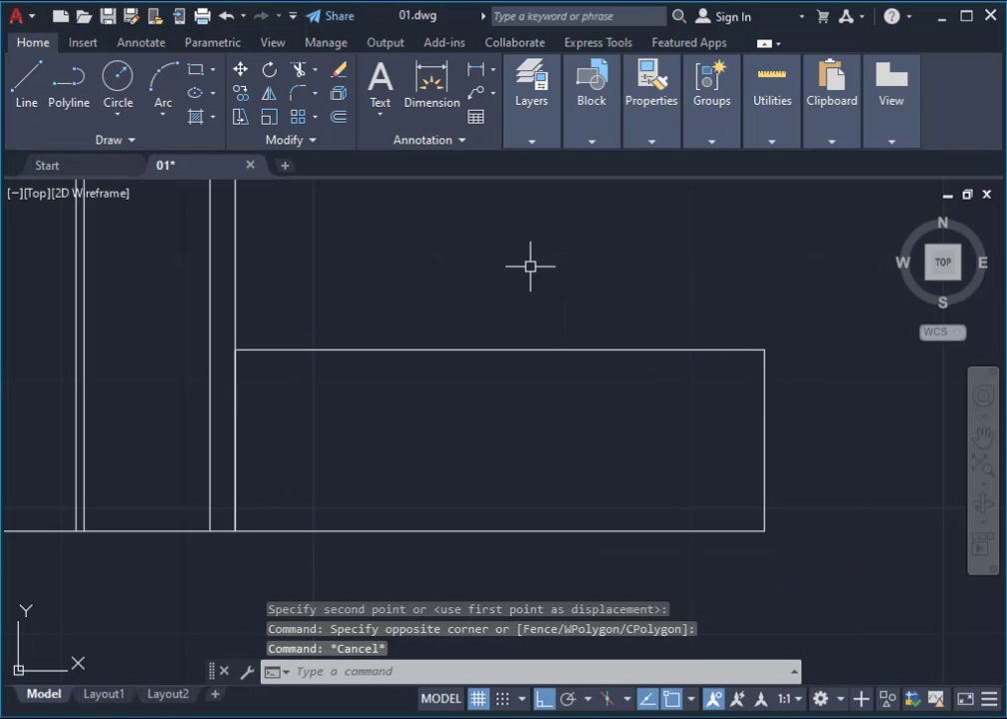
{"action": "type", "text": "c"}
{"action": "key", "text": "Return"}
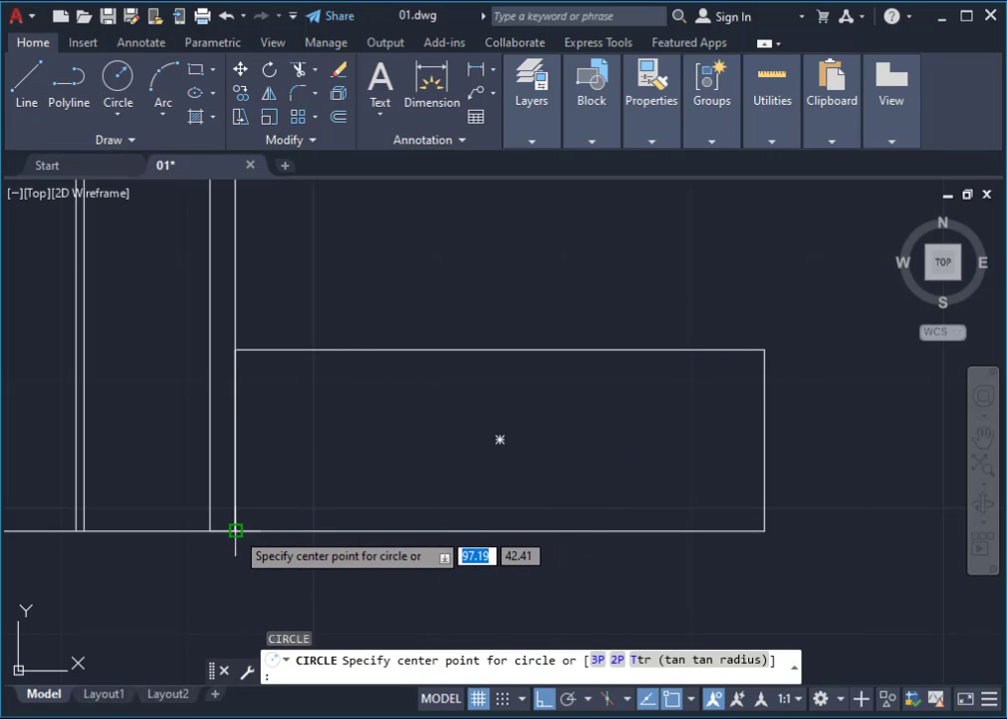
{"action": "left_click", "coordinate": [236, 530]}
{"action": "type", "text": "0.6"}
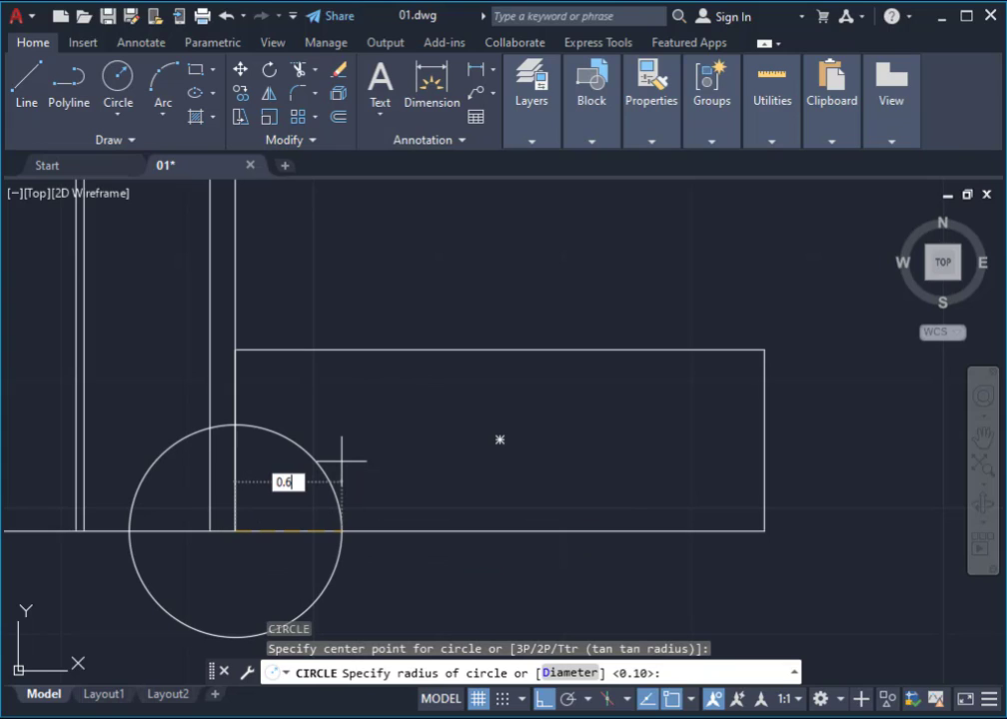
{"action": "key", "text": "Return"}
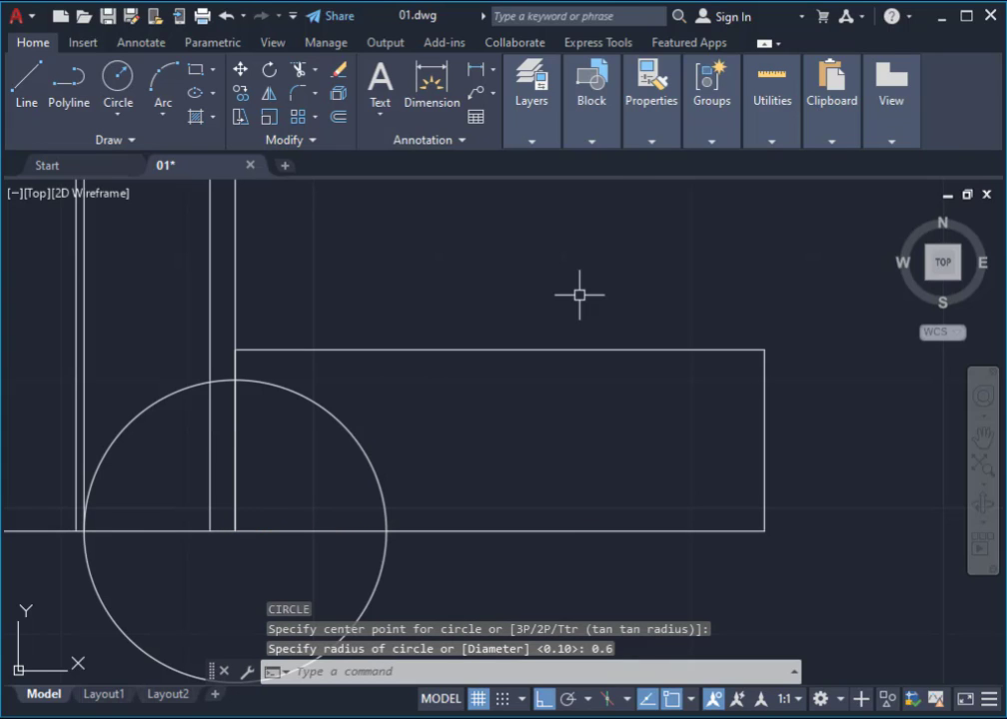
Step: Draw a vertical divider from where the circle meets the bottom edge, then erase the circle
{"action": "key", "text": "Return"}
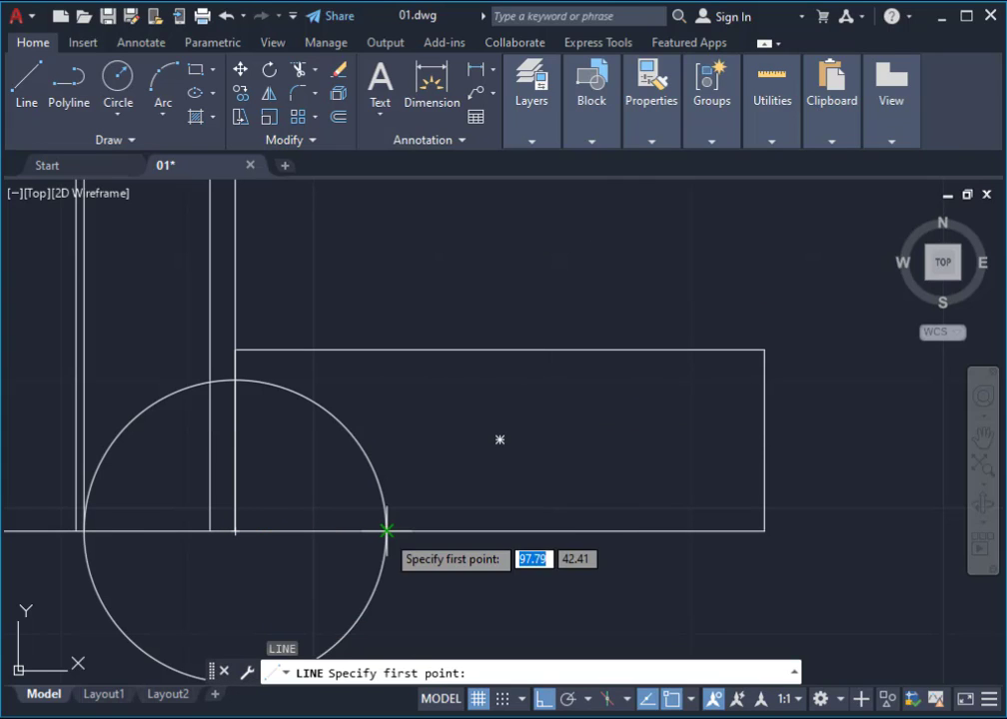
{"action": "left_click", "coordinate": [387, 530]}
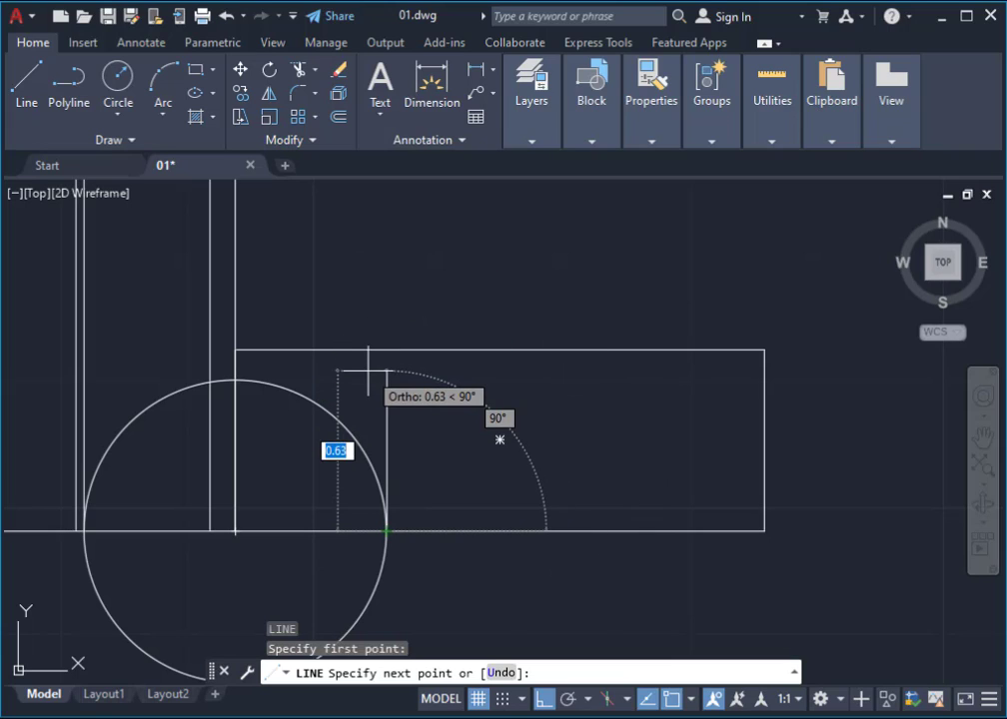
{"action": "left_click", "coordinate": [371, 372]}
{"action": "key", "text": "Return"}
{"action": "left_click", "coordinate": [316, 403]}
{"action": "left_click", "coordinate": [293, 417]}
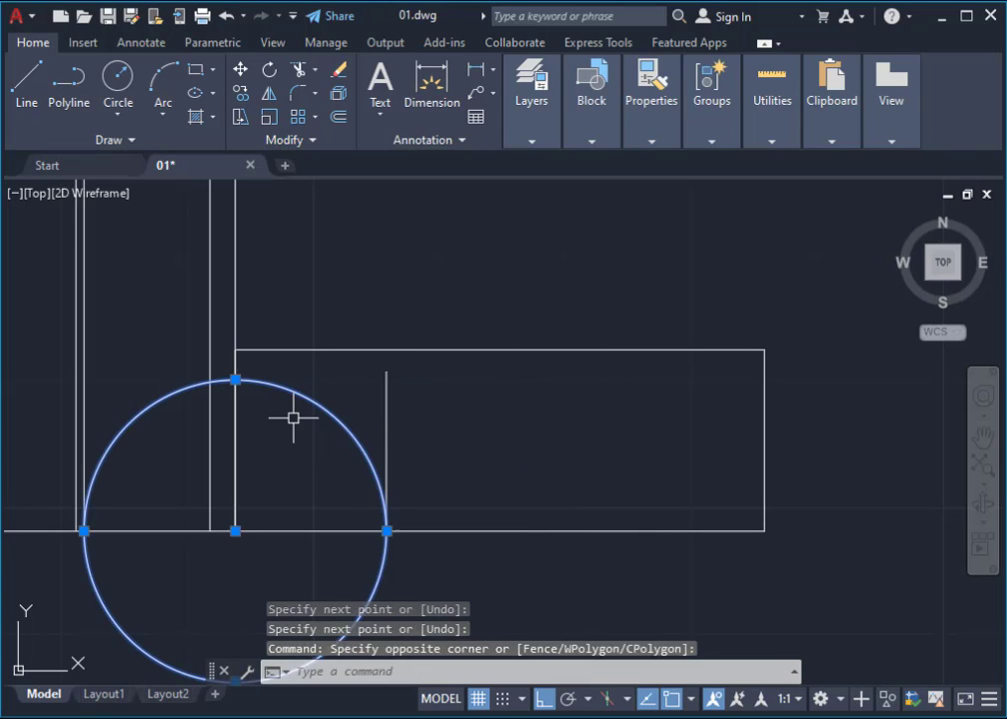
{"action": "key", "text": "Delete"}
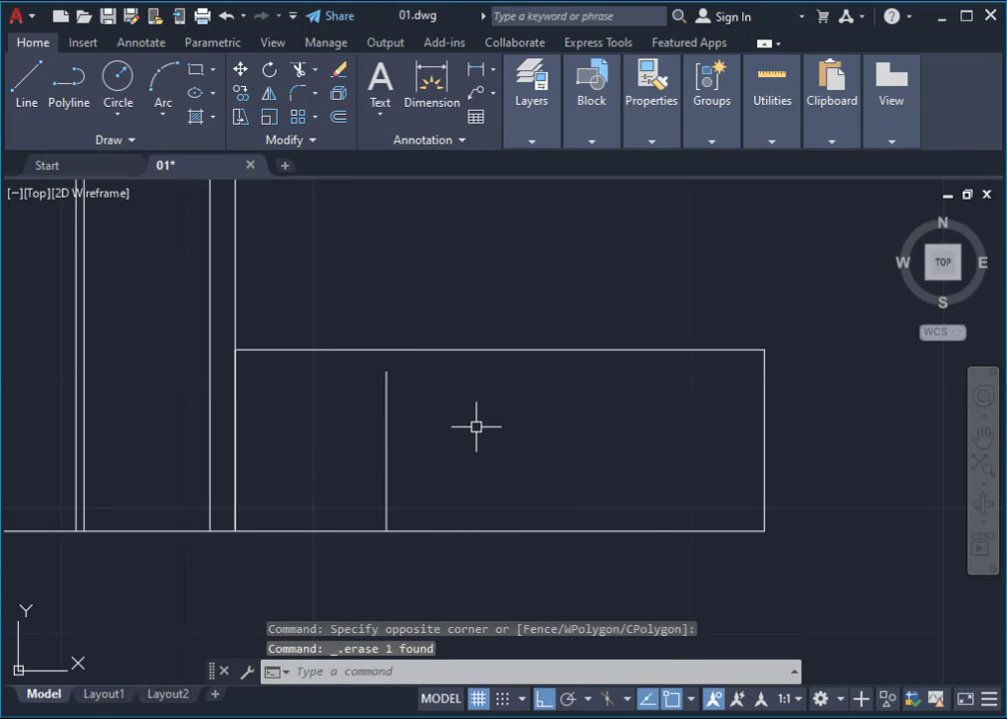
Step: Extend the divider up to the cabinet's top edge
{"action": "type", "text": "e"}
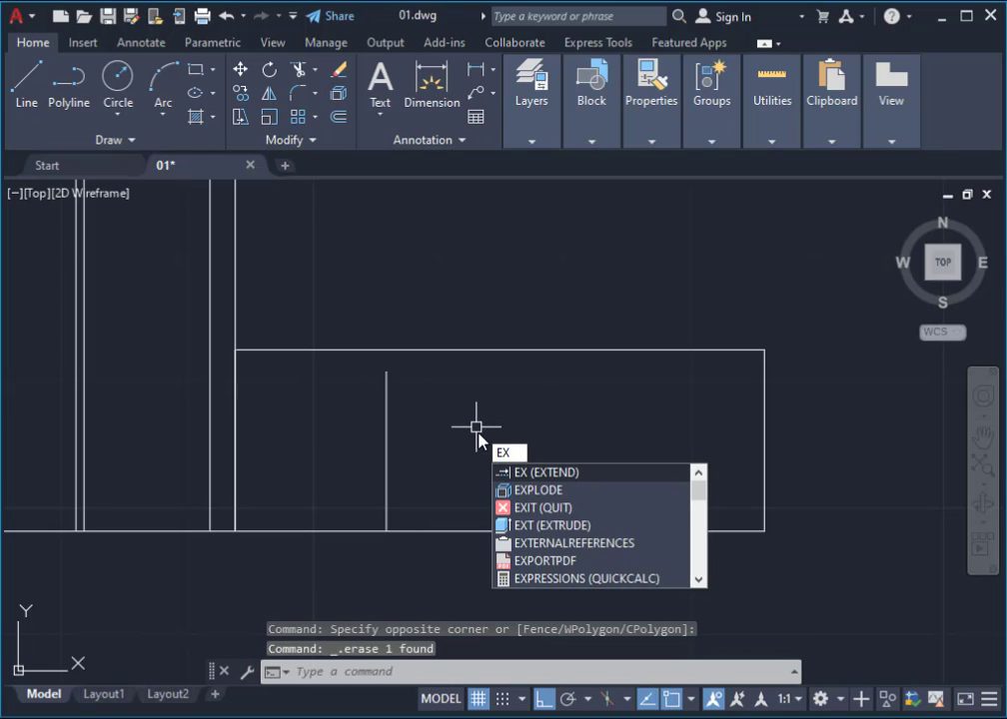
{"action": "key", "text": "Return"}
{"action": "left_click", "coordinate": [387, 404]}
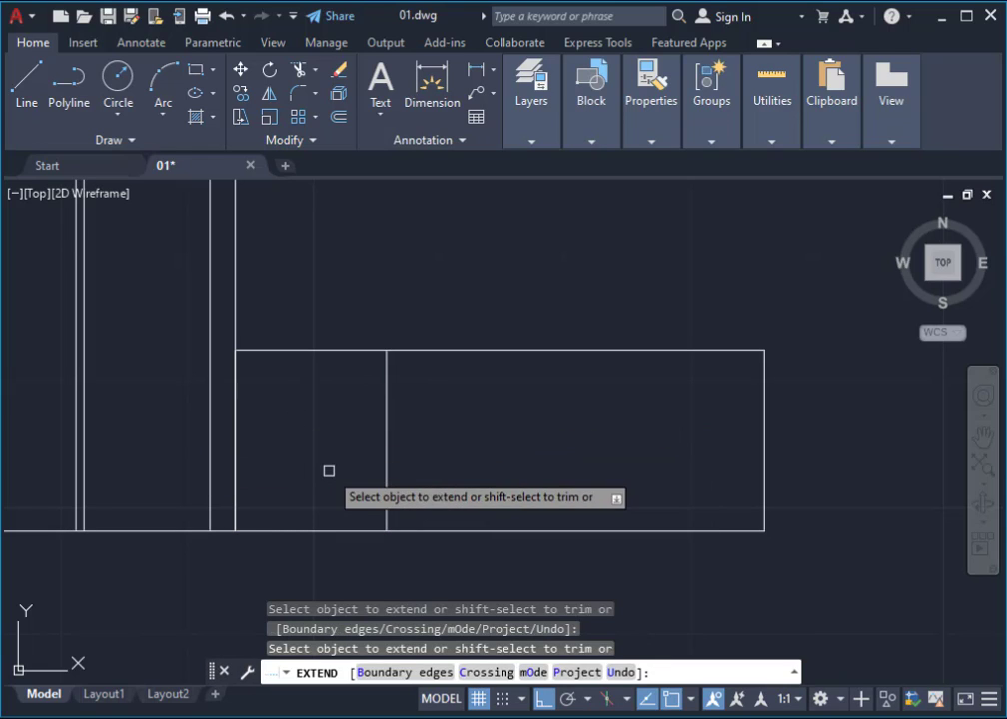
{"action": "key", "text": "Escape"}
Step: Offset the divider 0.9 to the right to create the second divider
{"action": "type", "text": "o"}
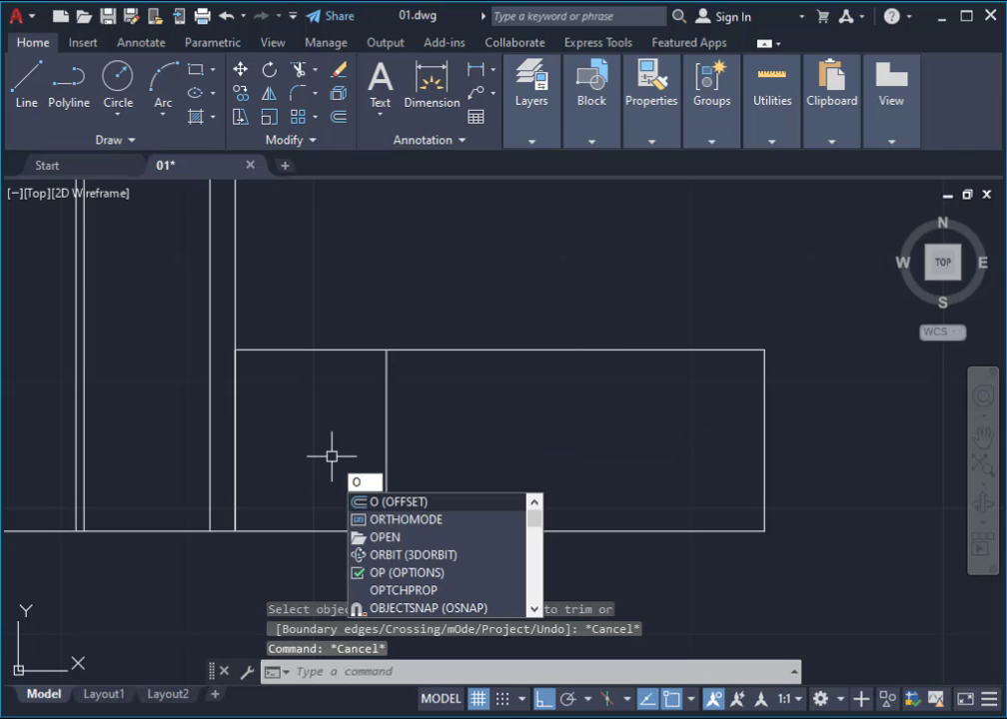
{"action": "key", "text": "Return"}
{"action": "key", "text": "Return"}
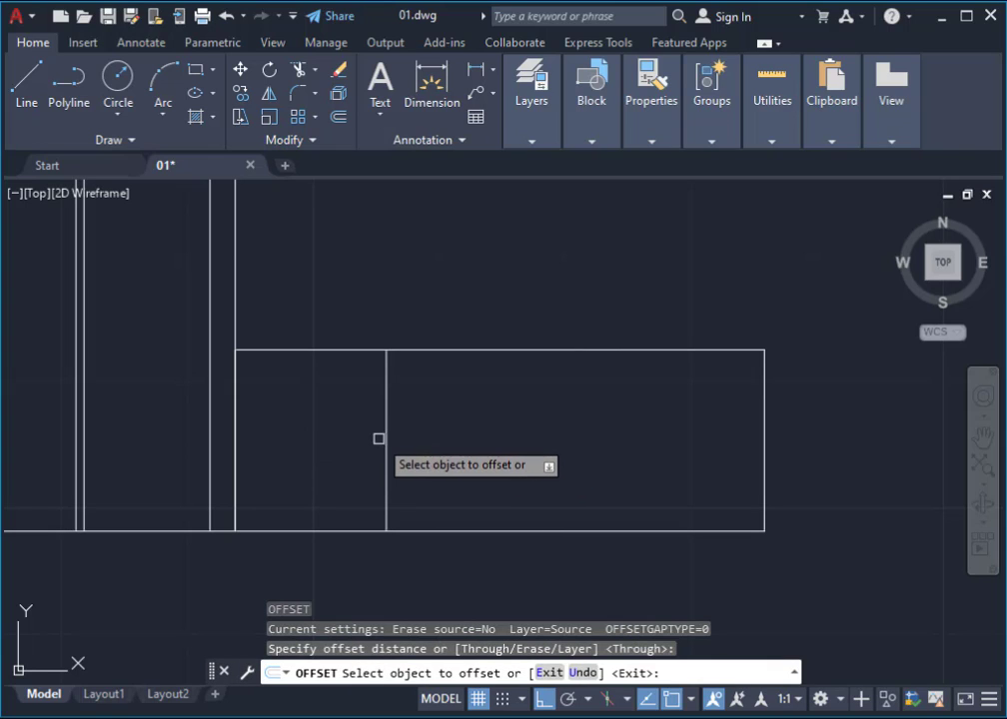
{"action": "left_click", "coordinate": [388, 431]}
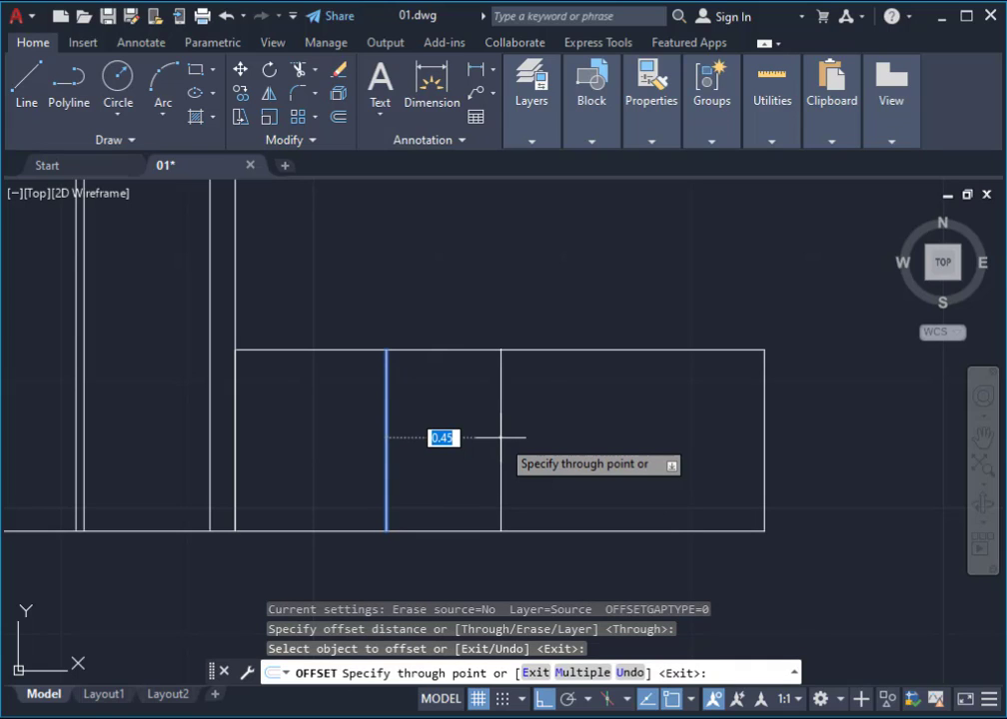
{"action": "type", "text": "0.9"}
{"action": "key", "text": "Return"}
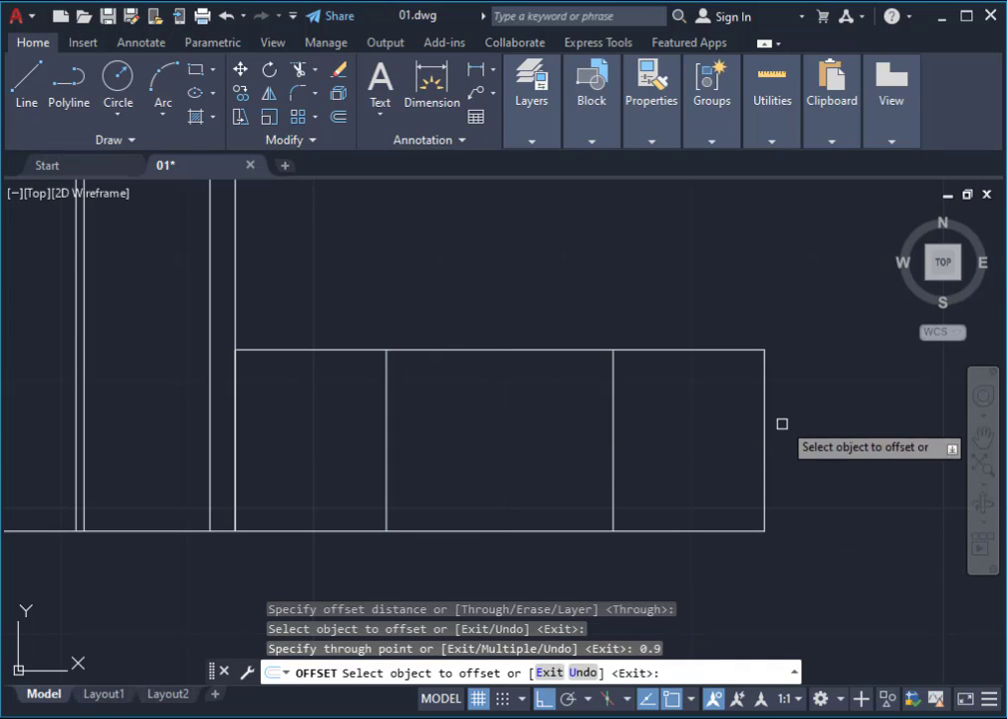
{"action": "key", "text": "Escape"}
Step: Draw a 0.6-radius check circle at the second divider's base and select it
{"action": "scroll", "coordinate": [759, 495], "scroll_direction": "up", "scroll_amount": 2}
{"action": "middle_click_drag", "start_coordinate": [757, 497], "coordinate": [631, 452]}
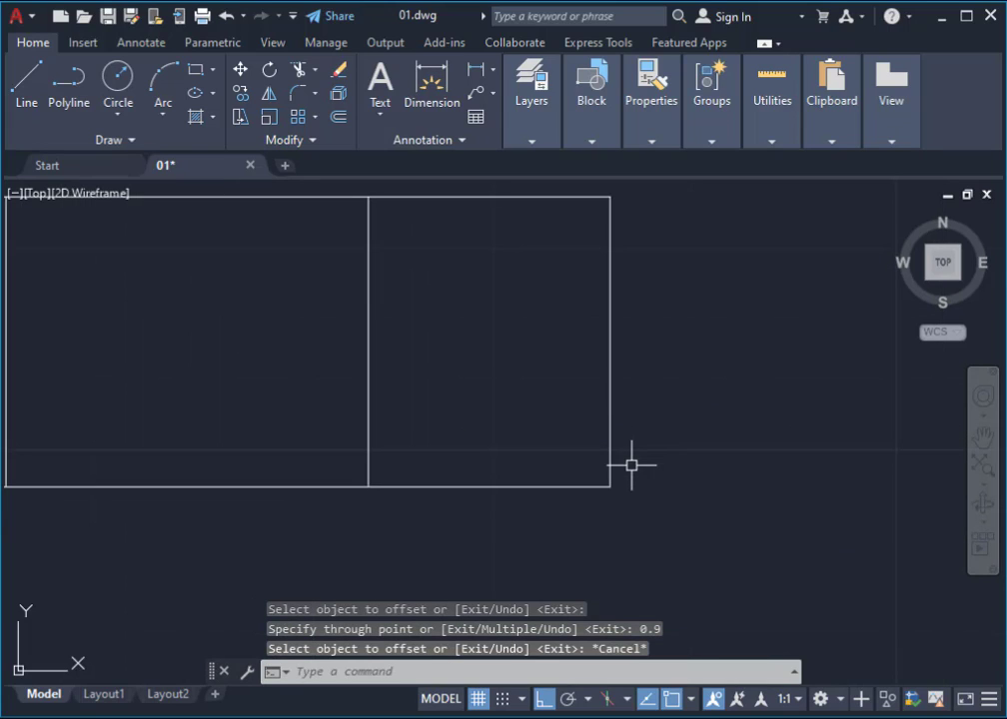
{"action": "type", "text": "c"}
{"action": "key", "text": "Return"}
{"action": "left_click", "coordinate": [369, 485]}
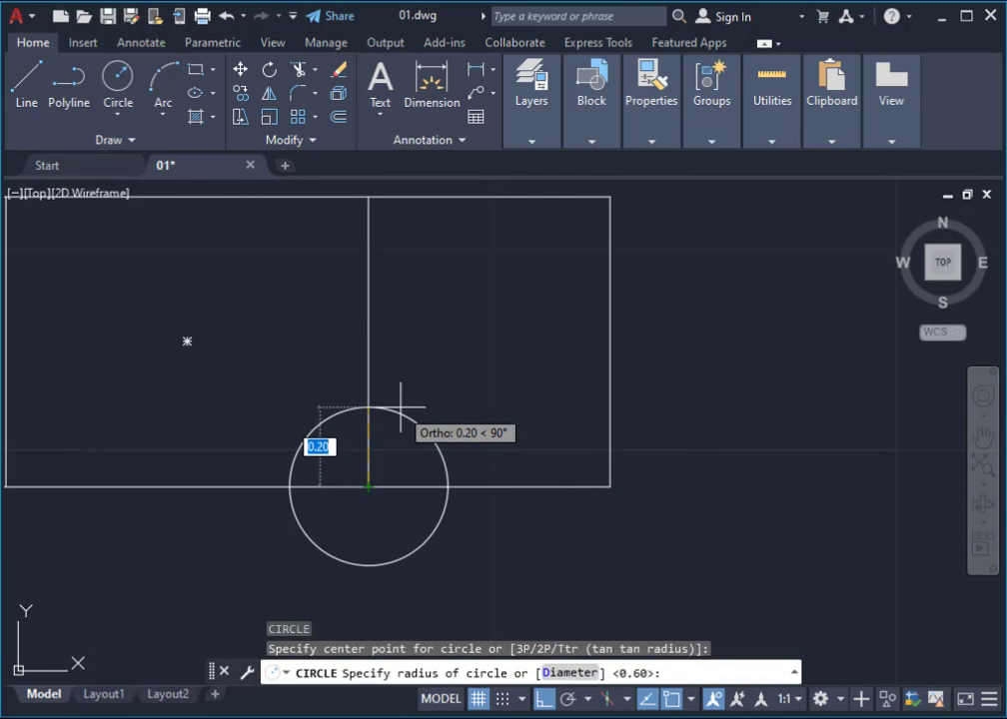
{"action": "type", "text": "0."}
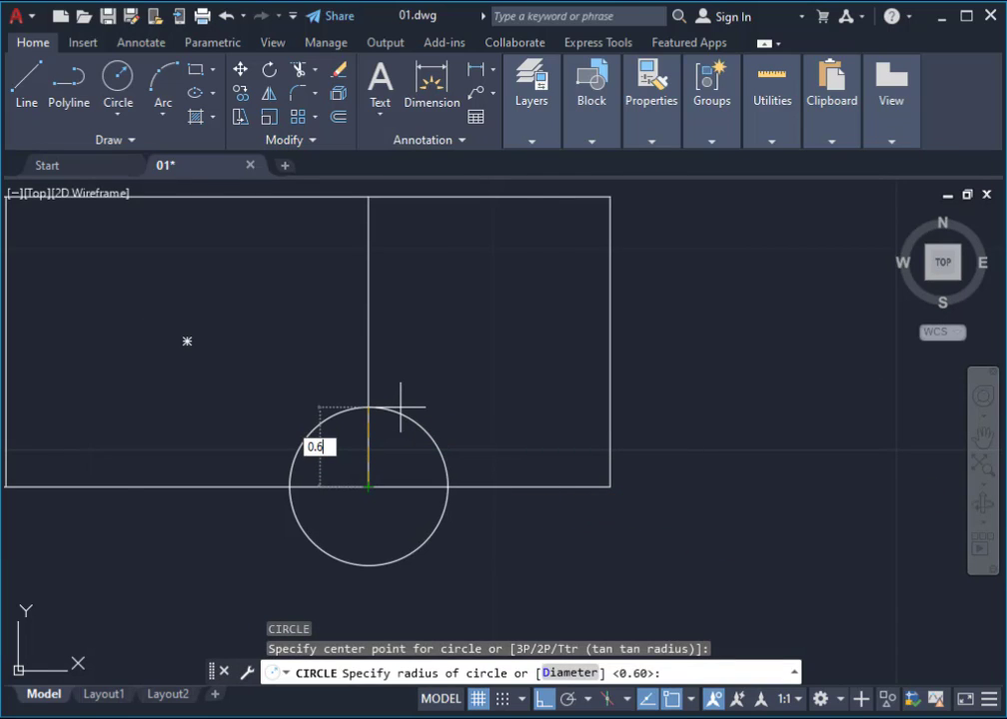
{"action": "key", "text": "Return"}
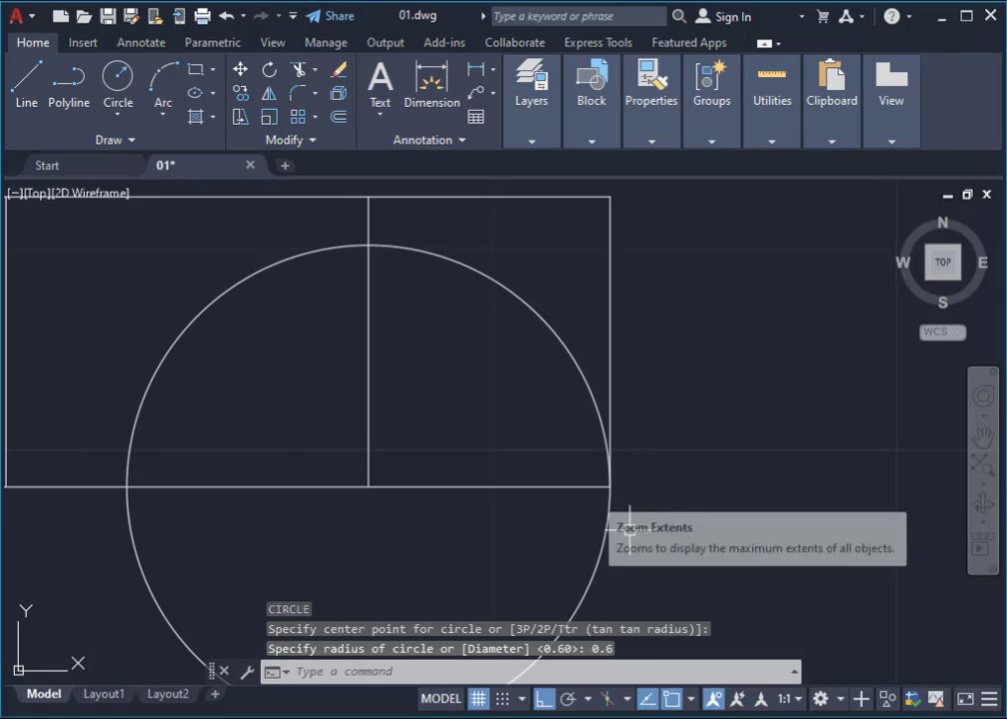
{"action": "left_click", "coordinate": [592, 579]}
{"action": "left_click", "coordinate": [547, 561]}
Step: Delete the check circle and select the three low cabinet boxes
{"action": "key", "text": "Delete"}
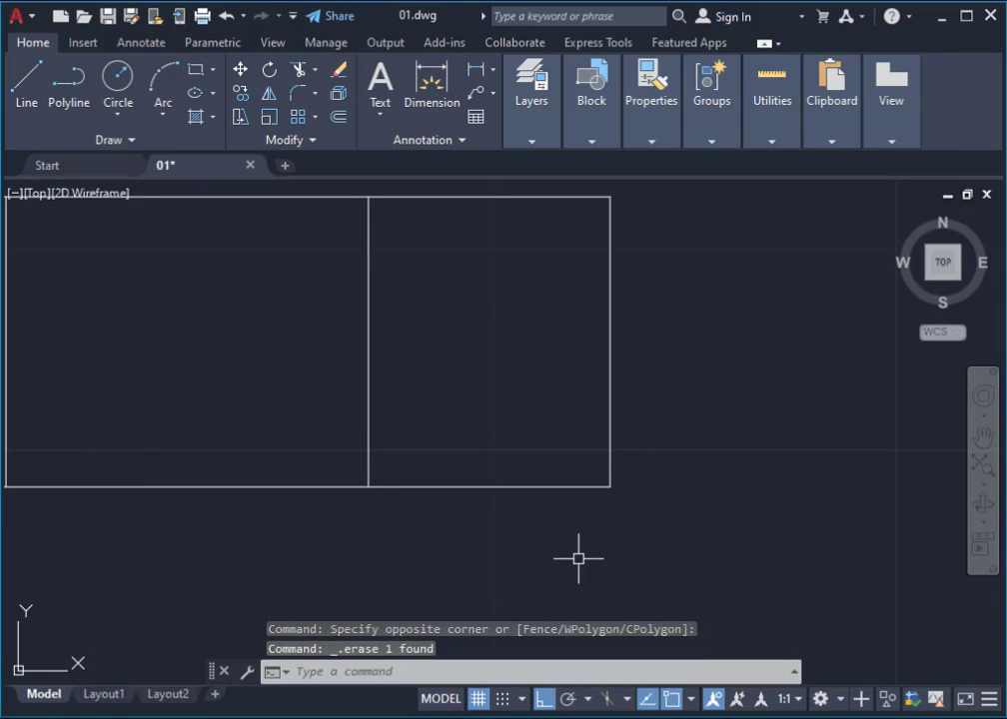
{"action": "scroll", "coordinate": [599, 554], "scroll_direction": "down", "scroll_amount": 3}
{"action": "scroll", "coordinate": [620, 520], "scroll_direction": "up", "scroll_amount": 2}
{"action": "left_click", "coordinate": [779, 330]}
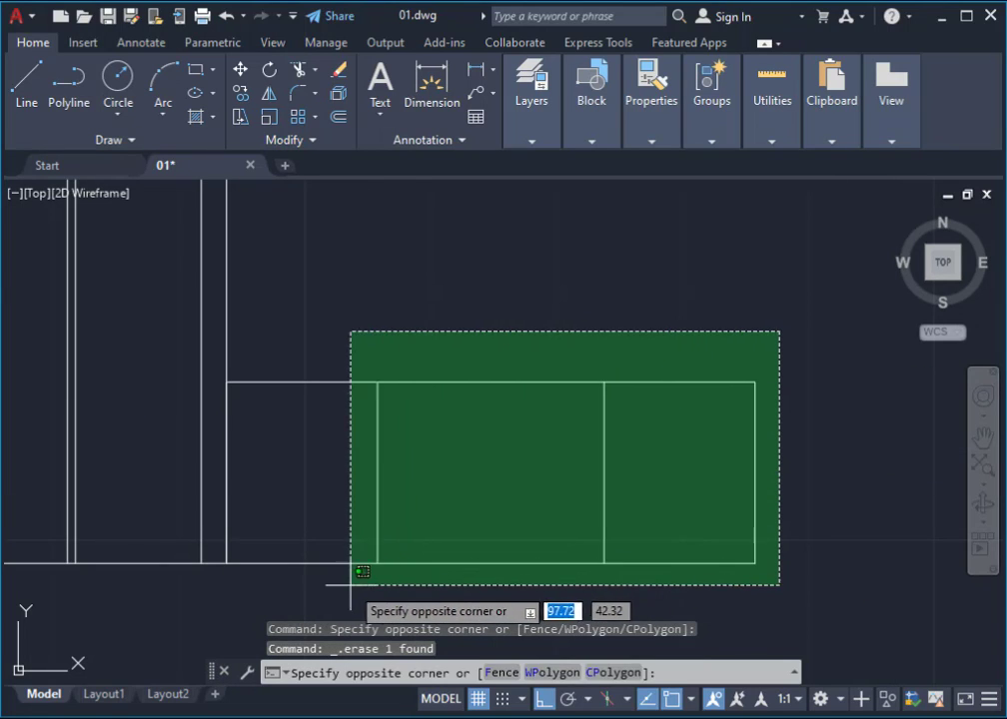
{"action": "left_click", "coordinate": [352, 582]}
{"action": "scroll", "coordinate": [427, 513], "scroll_direction": "down", "scroll_amount": 2}
{"action": "scroll", "coordinate": [428, 514], "scroll_direction": "up", "scroll_amount": 1}
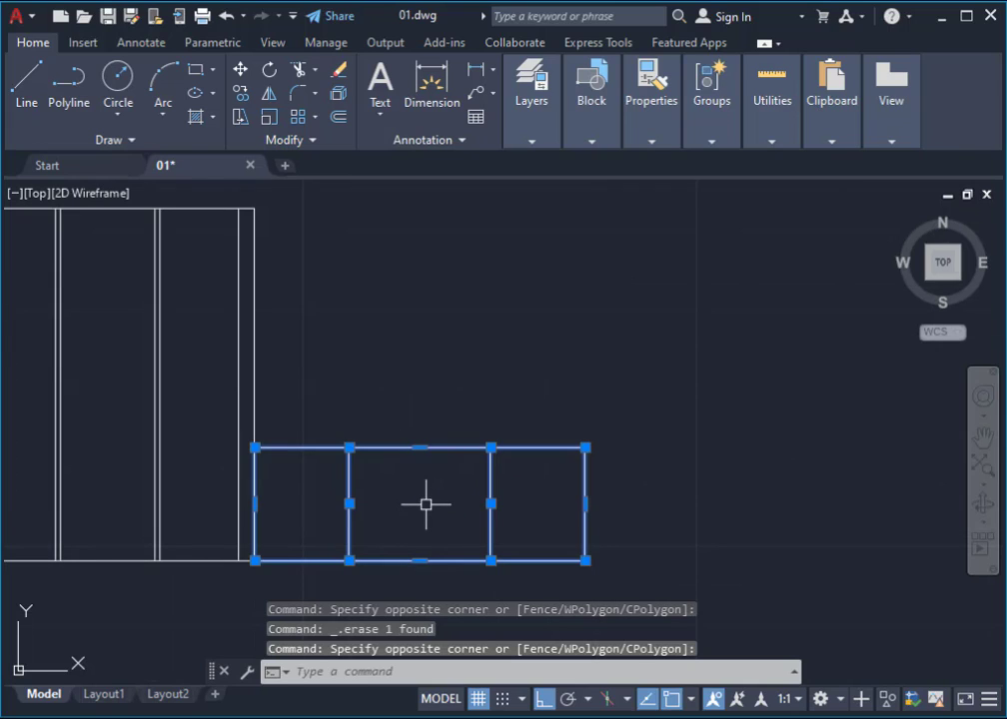
{"action": "scroll", "coordinate": [362, 479], "scroll_direction": "down", "scroll_amount": 2}
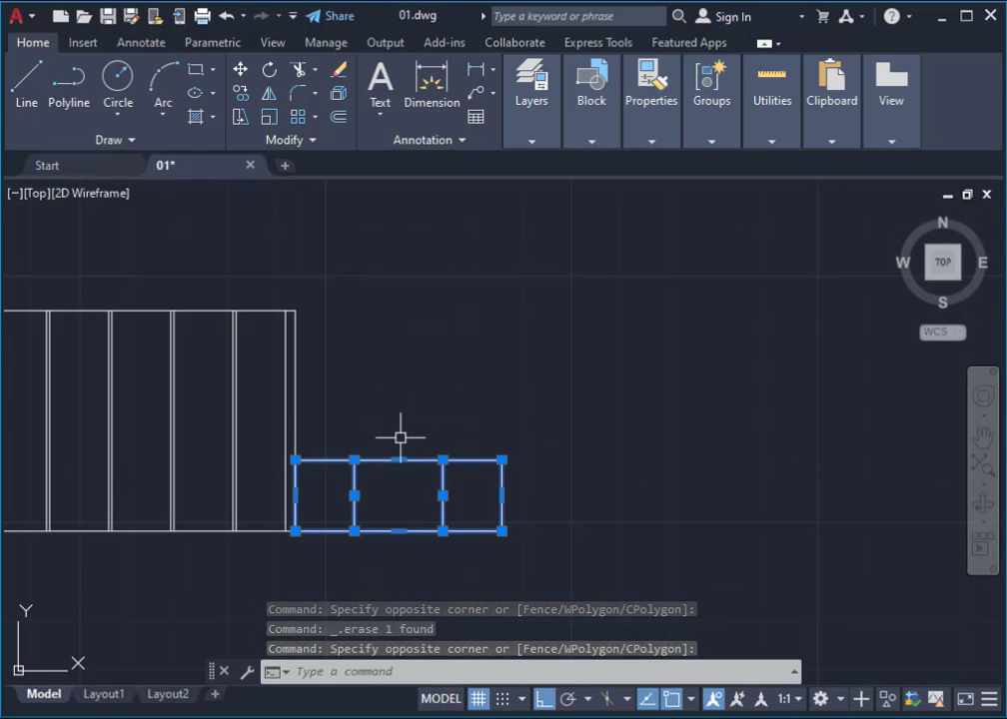
{"action": "scroll", "coordinate": [384, 437], "scroll_direction": "up", "scroll_amount": 2}
{"action": "type", "text": "c"}
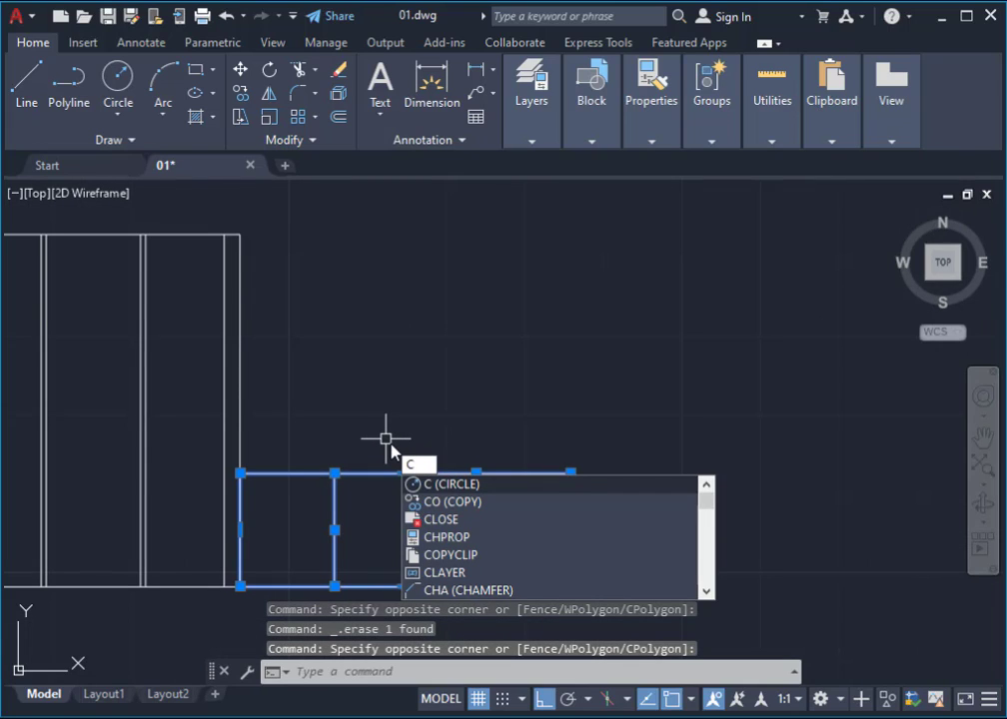
{"action": "type", "text": "o"}
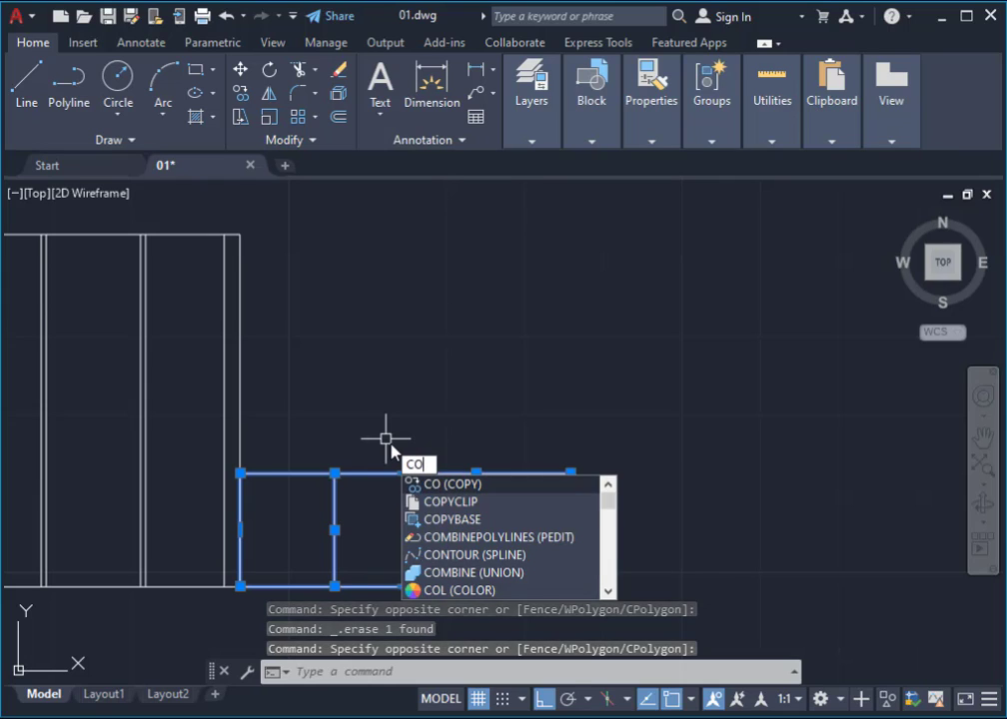
{"action": "key", "text": "Return"}
{"action": "key", "text": "Escape"}
{"action": "key", "text": "Escape"}
{"action": "key", "text": "Escape"}
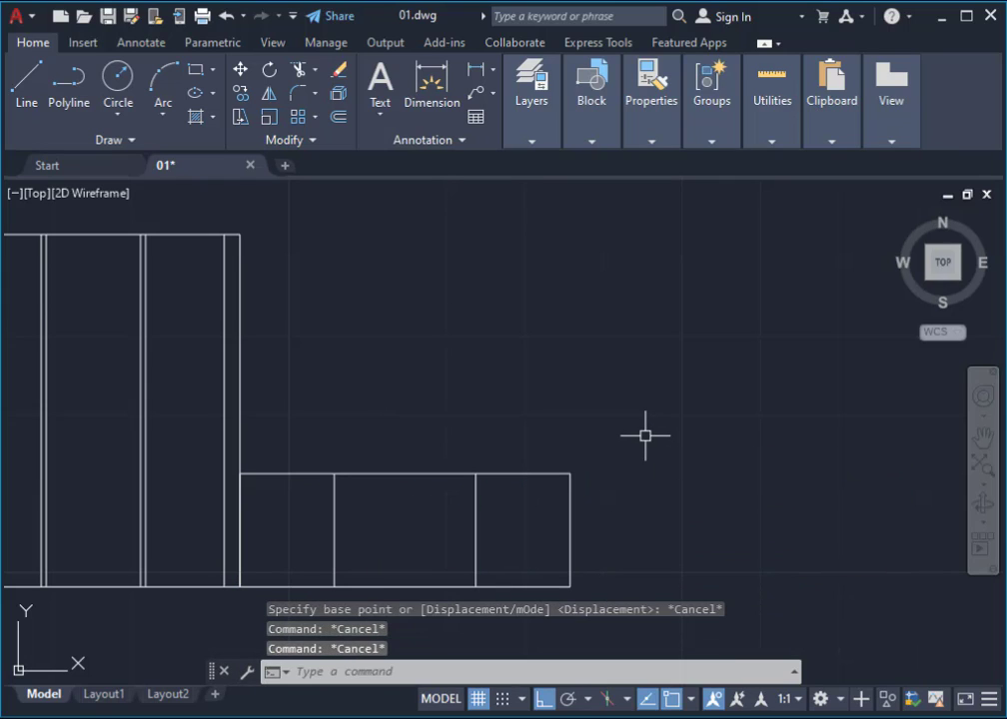
Step: Draw a 0.6-radius guide circle centred on the cabinet's top-right corner
{"action": "type", "text": "c"}
{"action": "key", "text": "Return"}
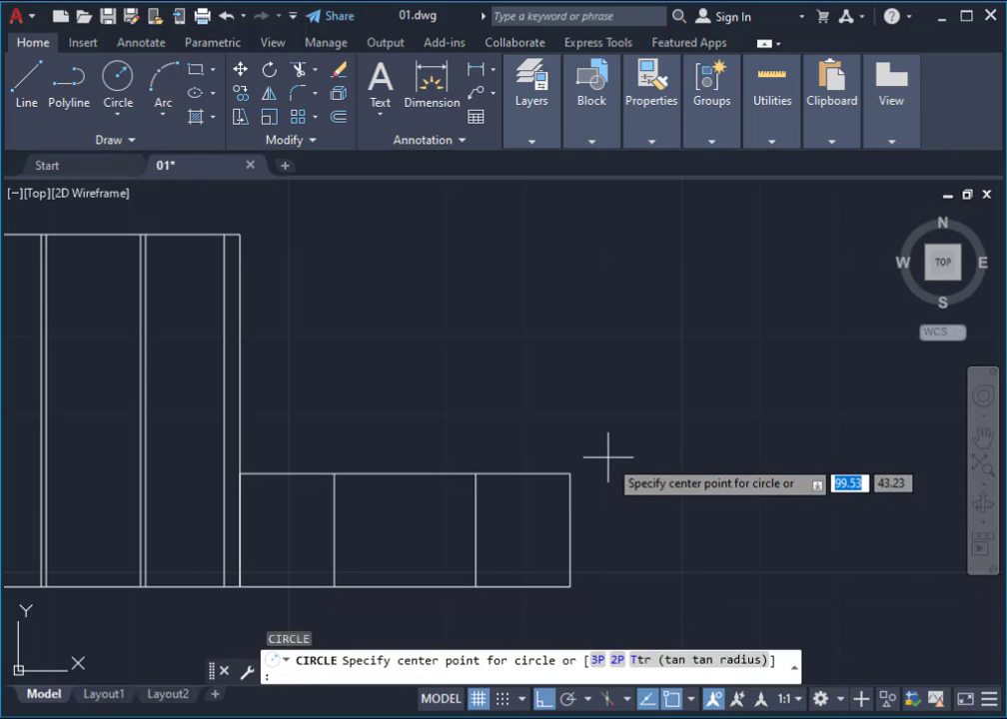
{"action": "left_click", "coordinate": [570, 473]}
{"action": "type", "text": "0.6"}
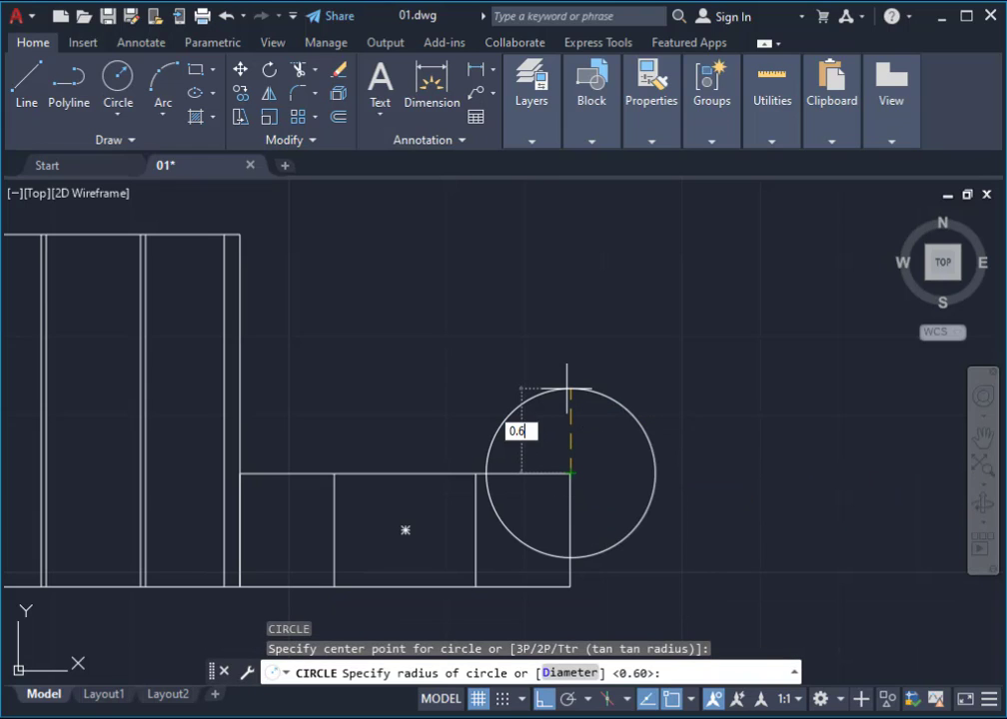
{"action": "key", "text": "Return"}
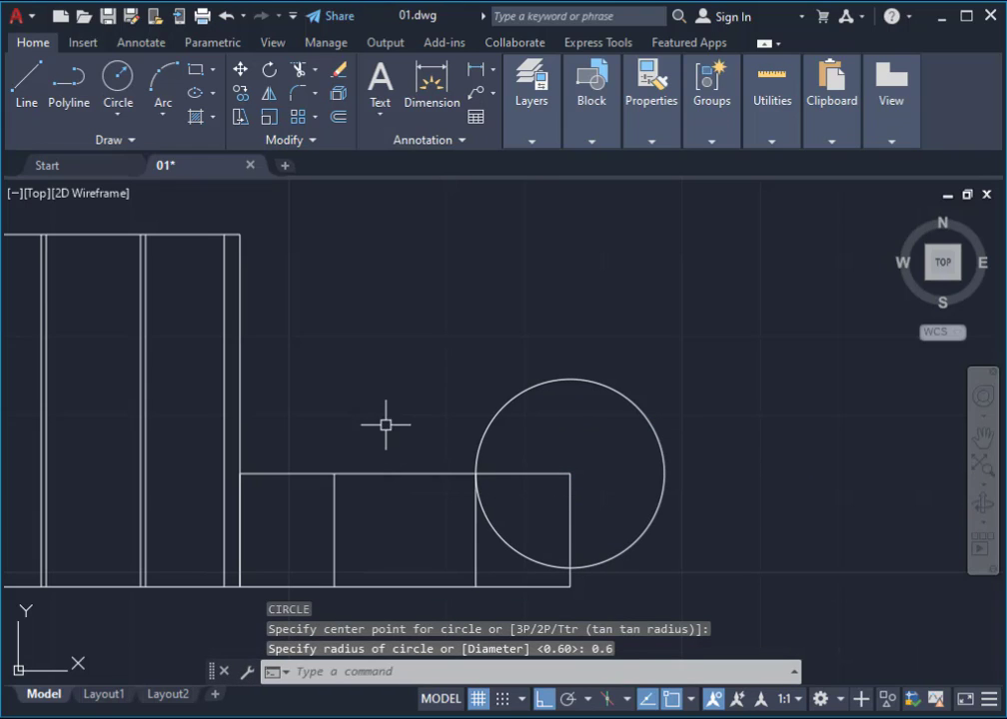
Step: Copy the three boxes upward from their corner to the guide circle's top quadrant
{"action": "left_click", "coordinate": [387, 423]}
{"action": "left_click", "coordinate": [289, 595]}
{"action": "middle_click_drag", "start_coordinate": [412, 600], "coordinate": [433, 484]}
{"action": "left_click", "coordinate": [521, 483]}
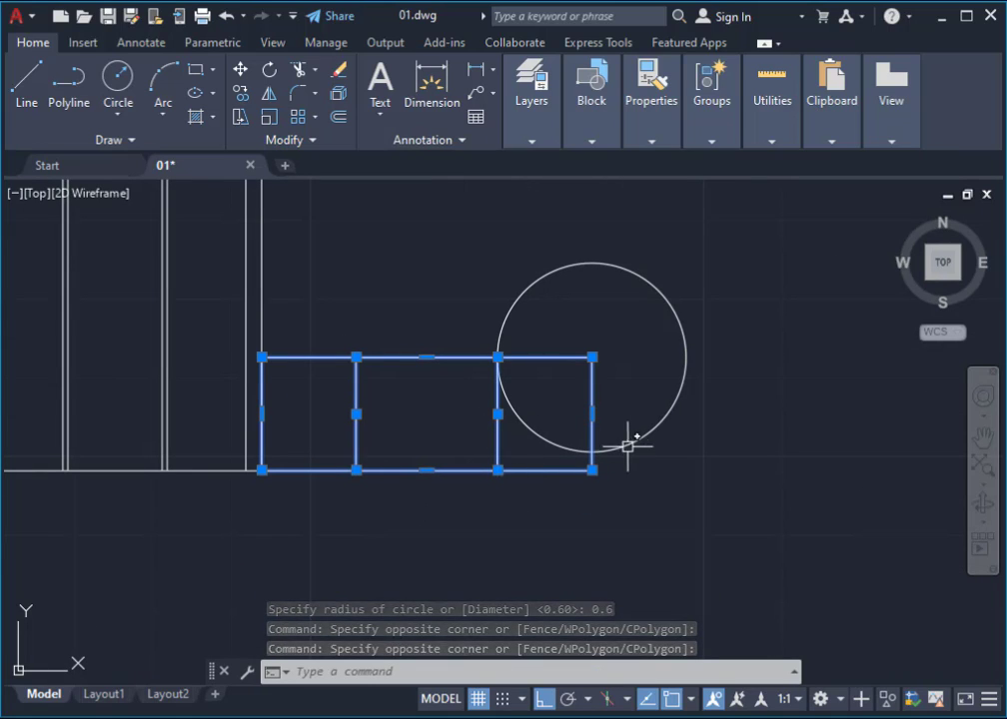
{"action": "type", "text": "C"}
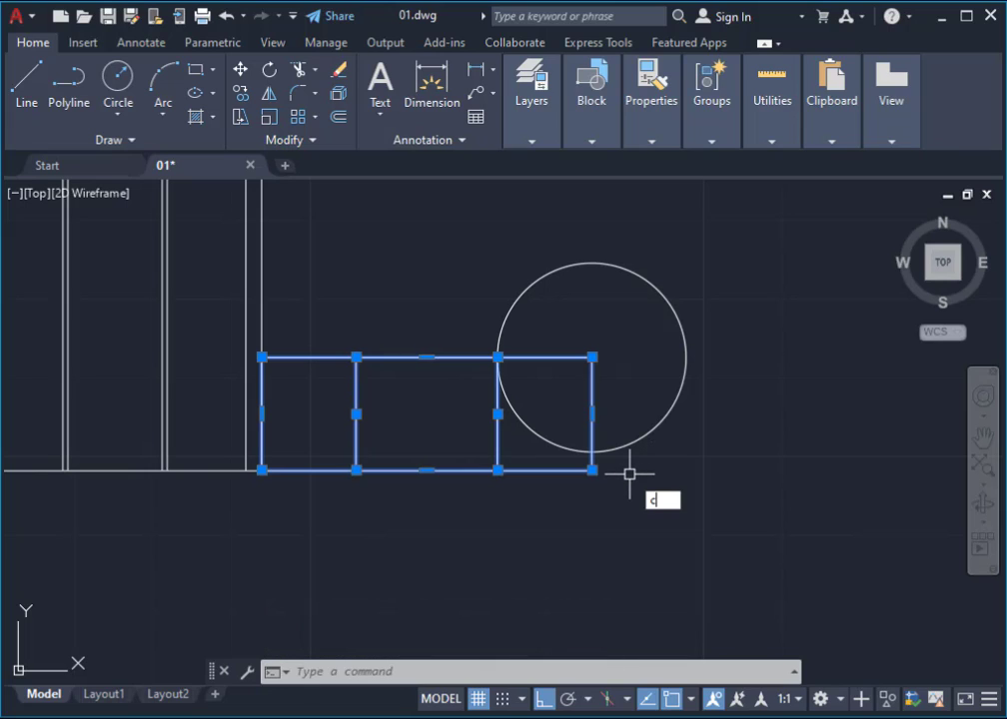
{"action": "type", "text": "o"}
{"action": "key", "text": "Return"}
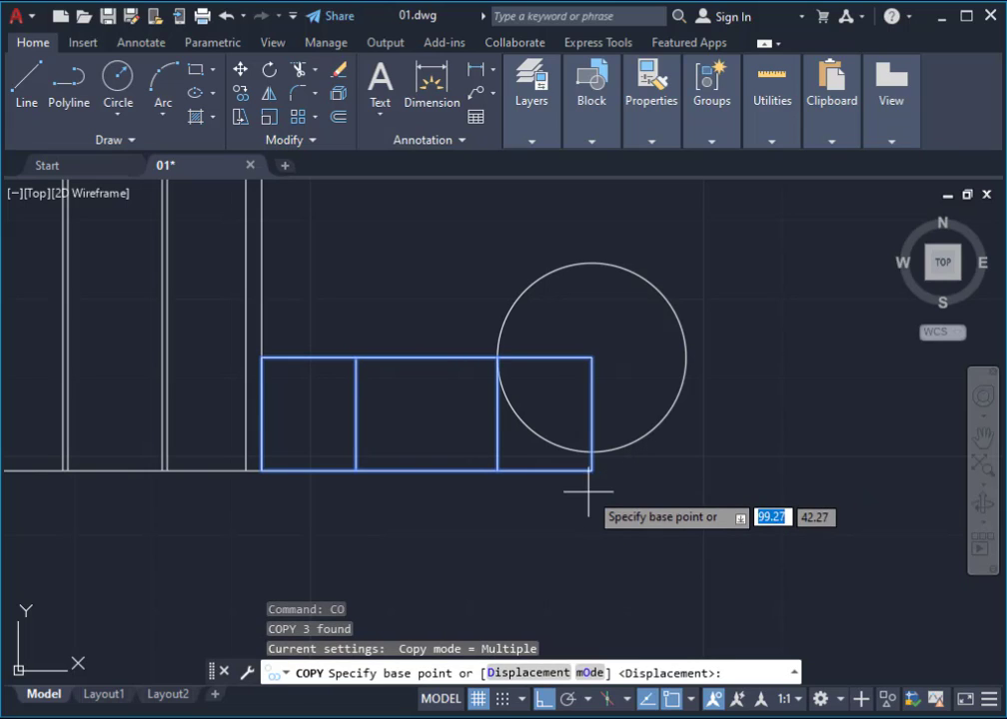
{"action": "left_click", "coordinate": [591, 469]}
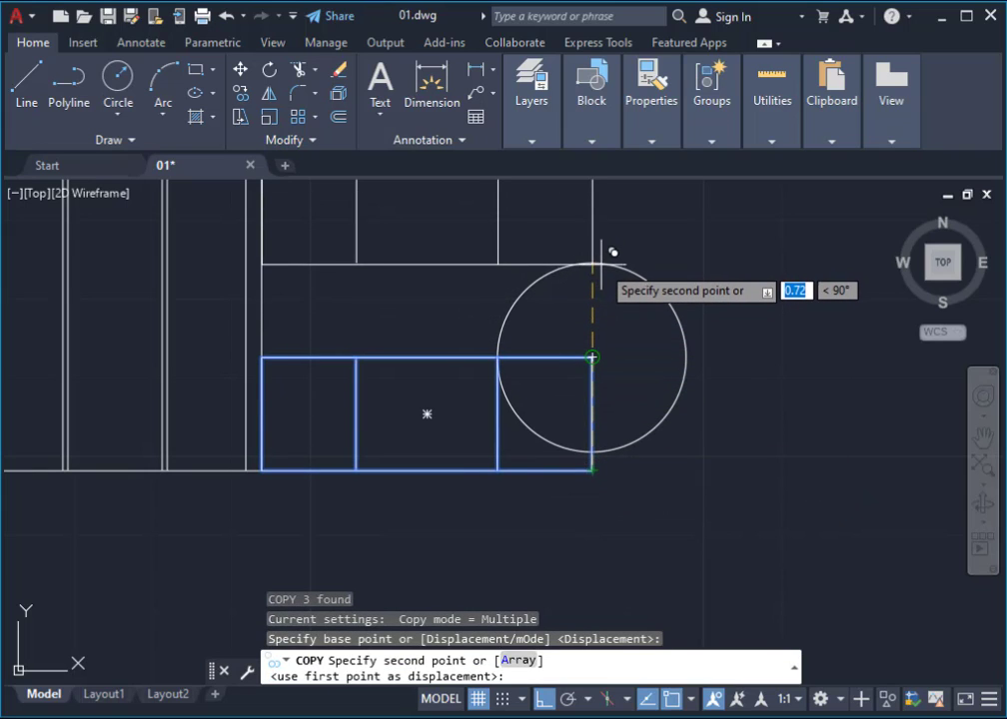
{"action": "scroll", "coordinate": [600, 258], "scroll_direction": "up", "scroll_amount": 5}
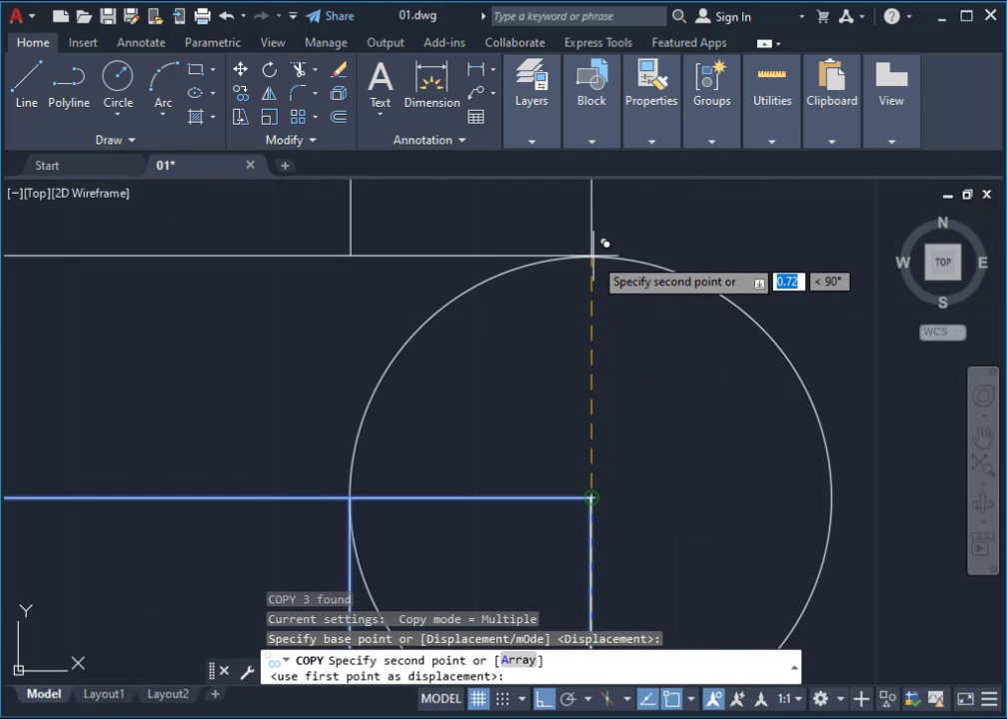
{"action": "scroll", "coordinate": [602, 254], "scroll_direction": "up", "scroll_amount": 2}
{"action": "right_click", "coordinate": [602, 256], "text": "shift"}
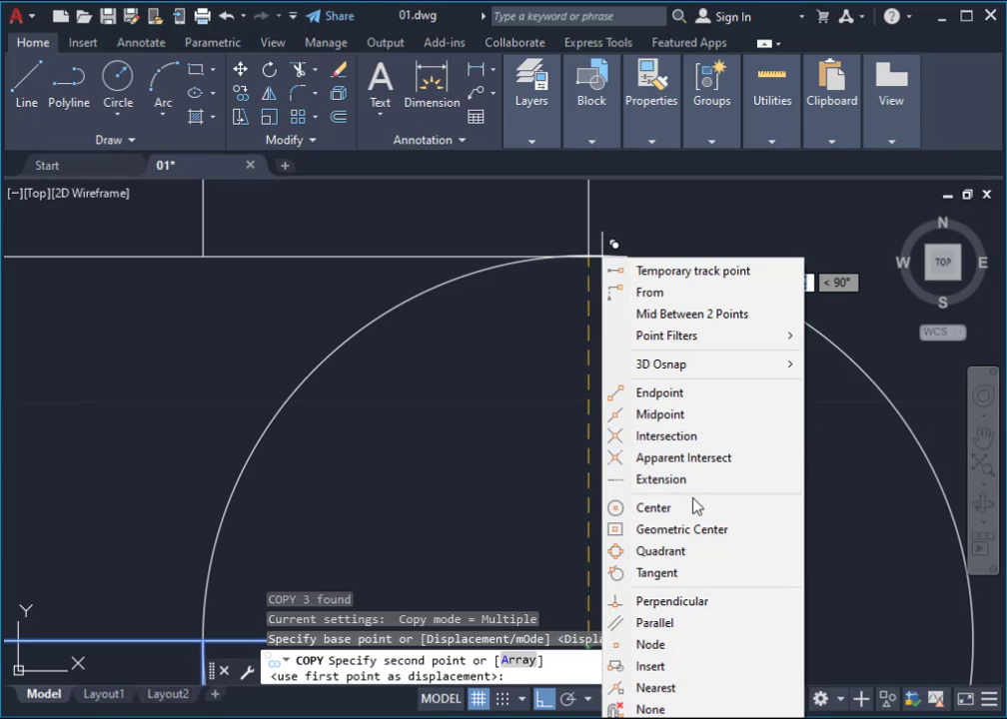
{"action": "left_click", "coordinate": [658, 552]}
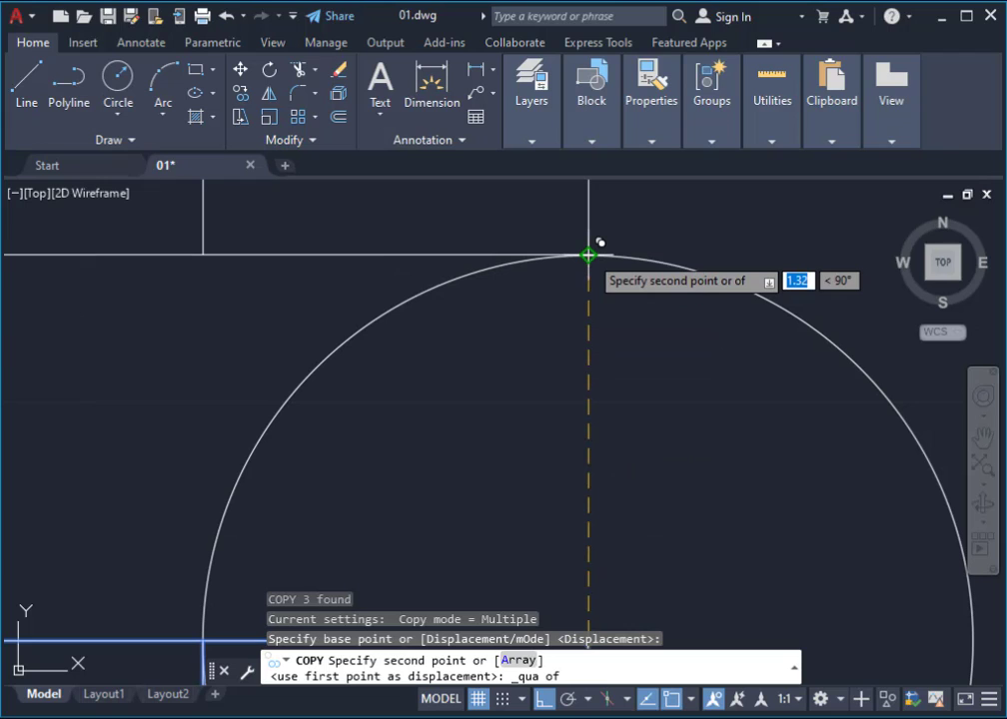
{"action": "left_click", "coordinate": [599, 242]}
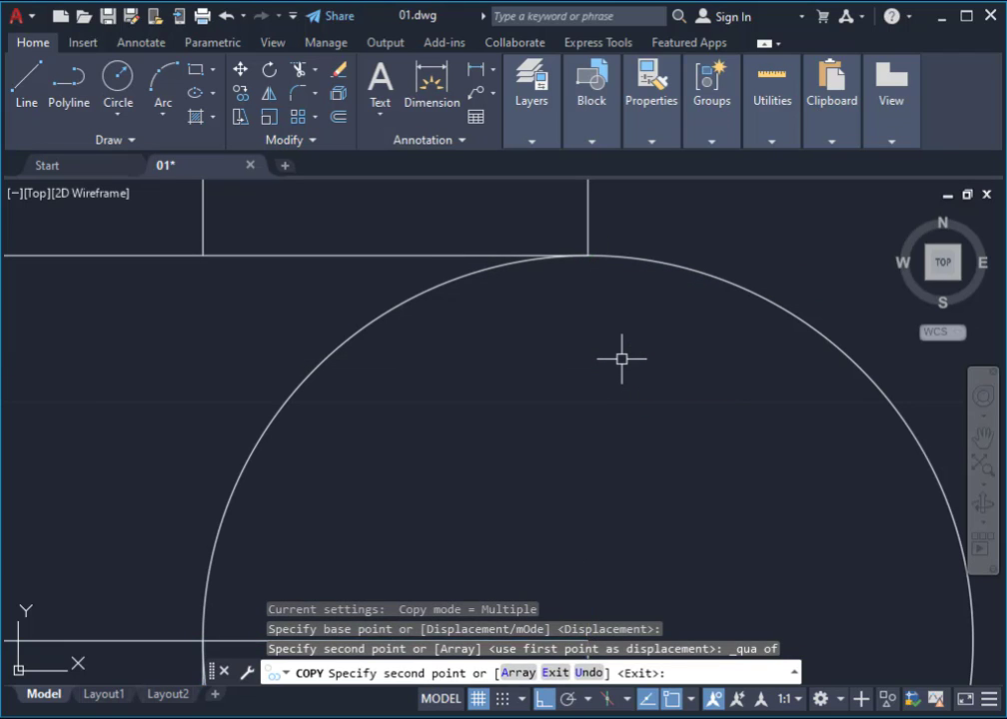
{"action": "key", "text": "Escape"}
Step: Erase the guide circle
{"action": "scroll", "coordinate": [639, 360], "scroll_direction": "down", "scroll_amount": 4}
{"action": "scroll", "coordinate": [631, 331], "scroll_direction": "down", "scroll_amount": 4}
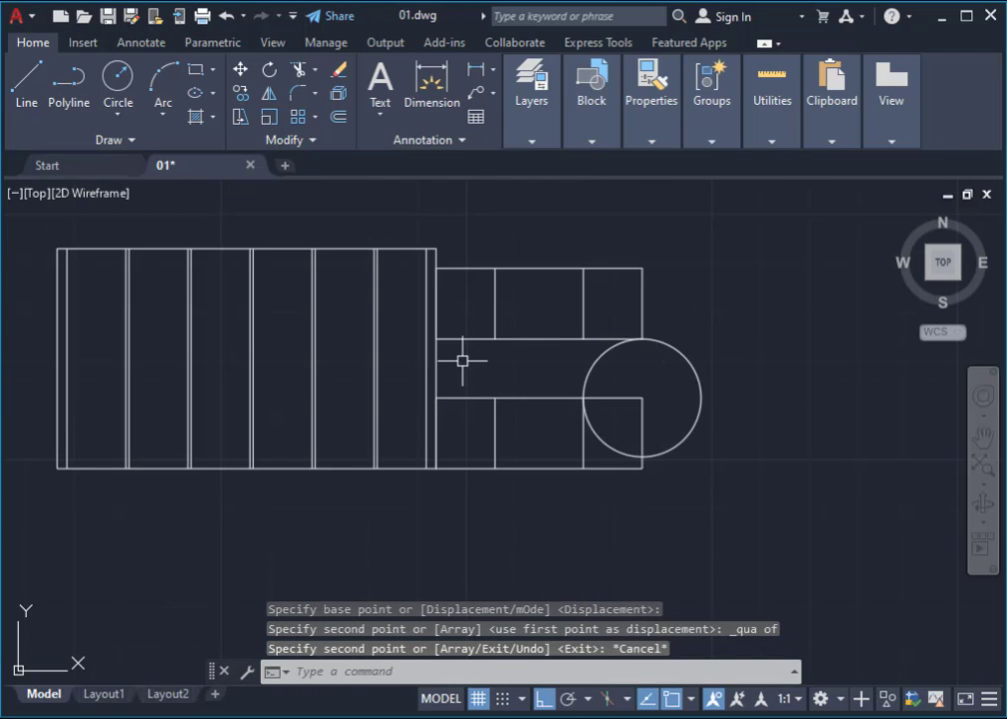
{"action": "scroll", "coordinate": [471, 288], "scroll_direction": "up", "scroll_amount": 2}
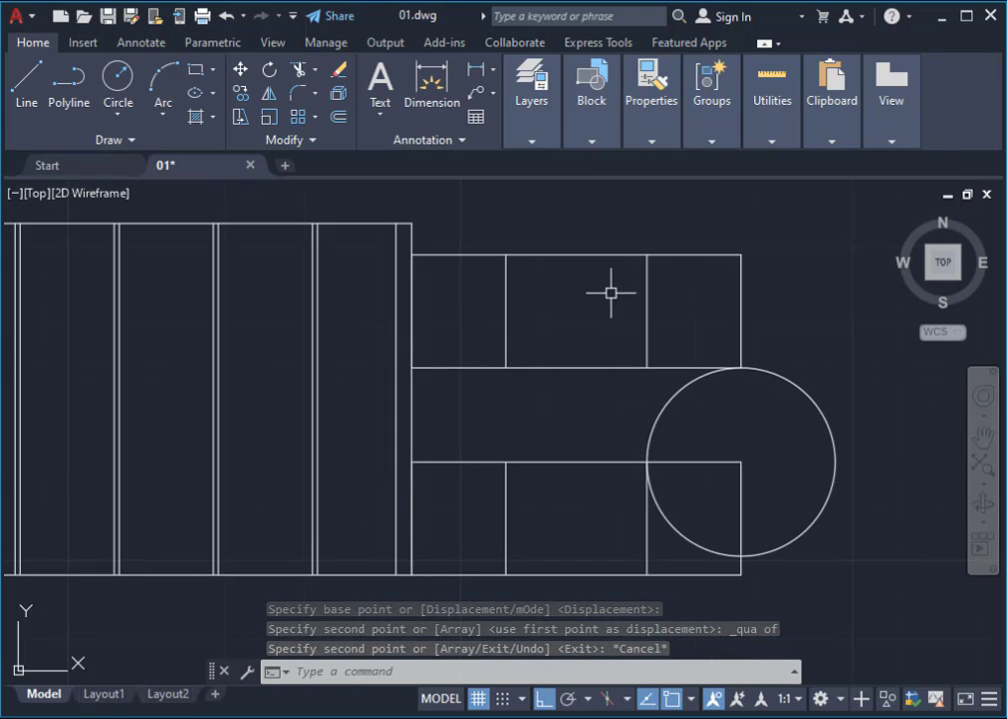
{"action": "left_click", "coordinate": [794, 426]}
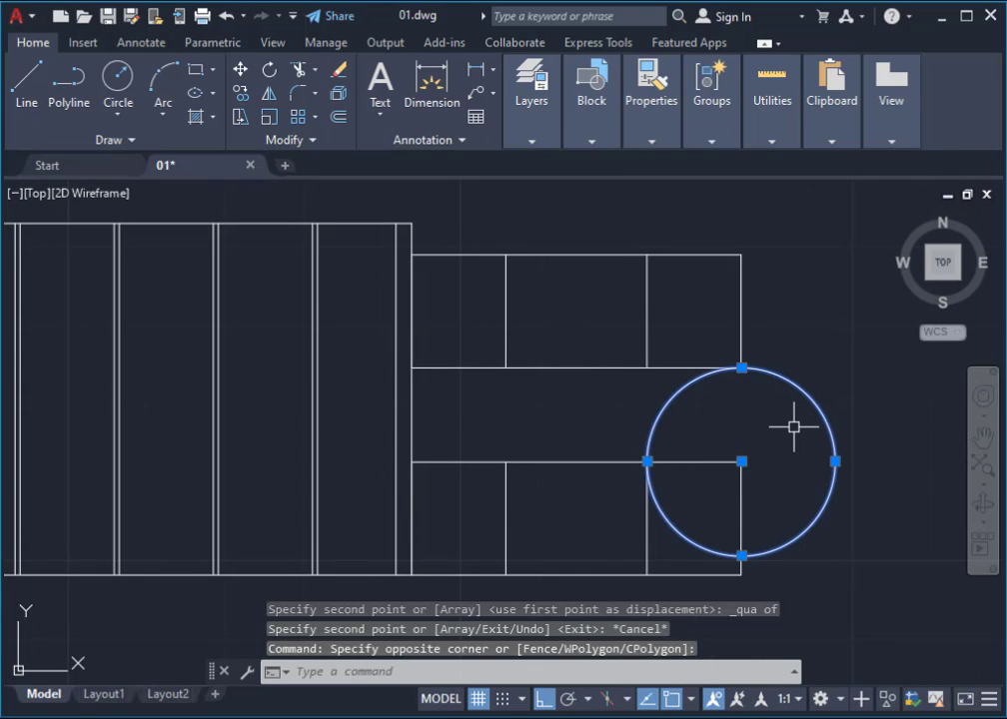
{"action": "key", "text": "Delete"}
{"action": "middle_click_drag", "start_coordinate": [766, 407], "coordinate": [630, 441]}
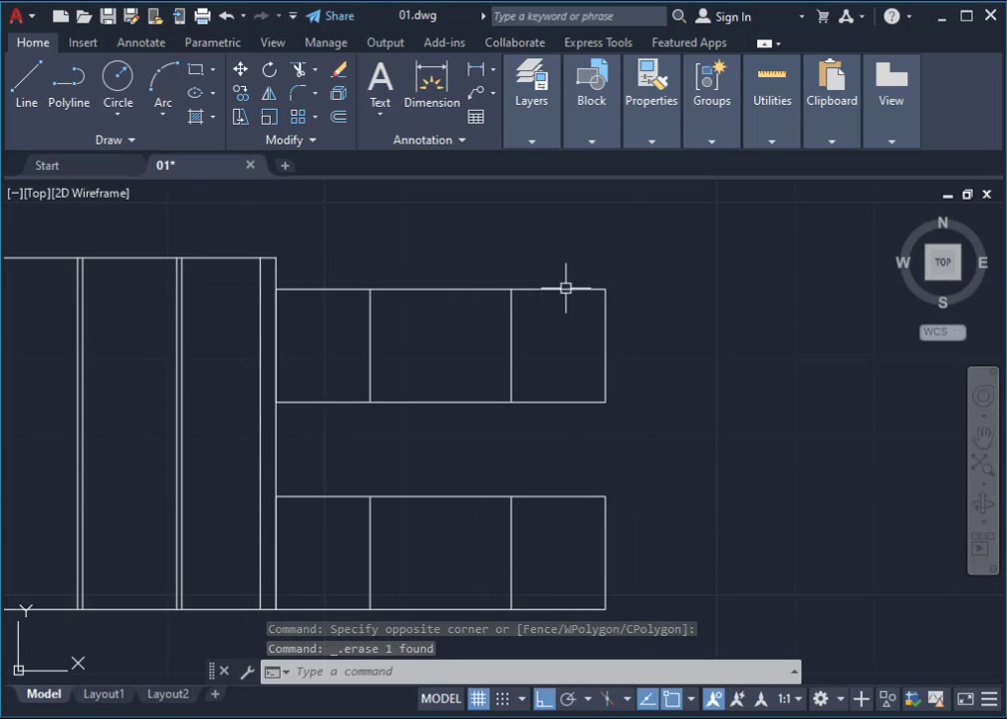
Step: Draw a 0.02-radius helper circle at the rectangle's top-right corner
{"action": "mouse_move", "coordinate": [540, 388]}
{"action": "middle_mouse_down"}
{"action": "mouse_move", "coordinate": [681, 376]}
{"action": "mouse_move", "coordinate": [741, 357]}
{"action": "mouse_move", "coordinate": [637, 358]}
{"action": "middle_mouse_up"}
{"action": "scroll", "coordinate": [681, 376], "scroll_direction": "down", "scroll_amount": 2}
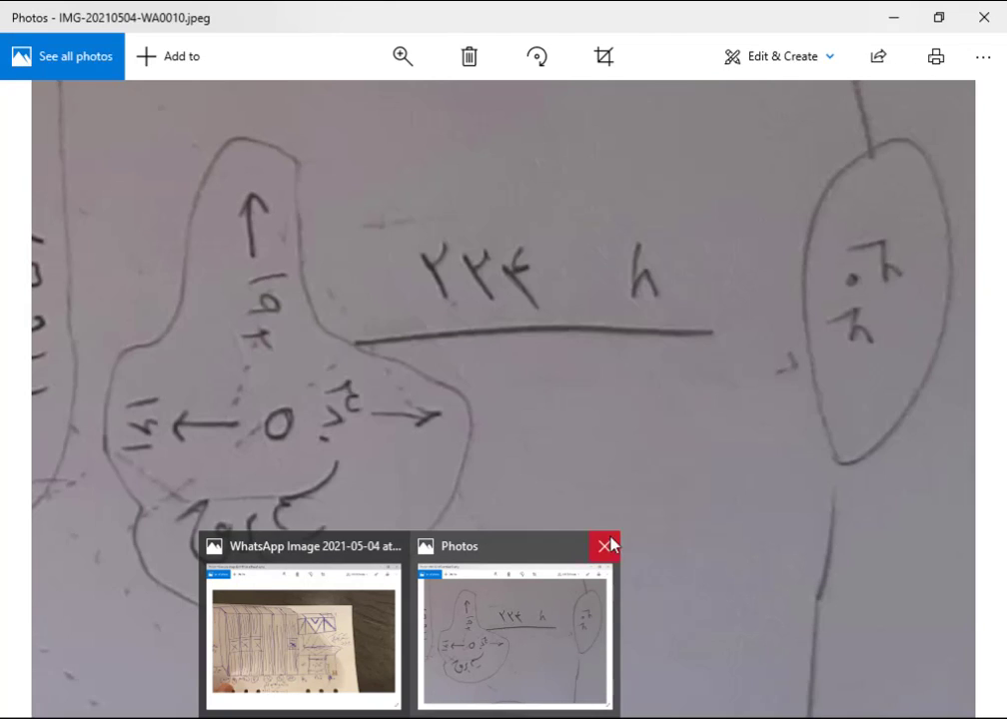
{"action": "scroll", "coordinate": [514, 313], "scroll_direction": "up", "scroll_amount": 2}
{"action": "scroll", "coordinate": [691, 322], "scroll_direction": "up", "scroll_amount": 4}
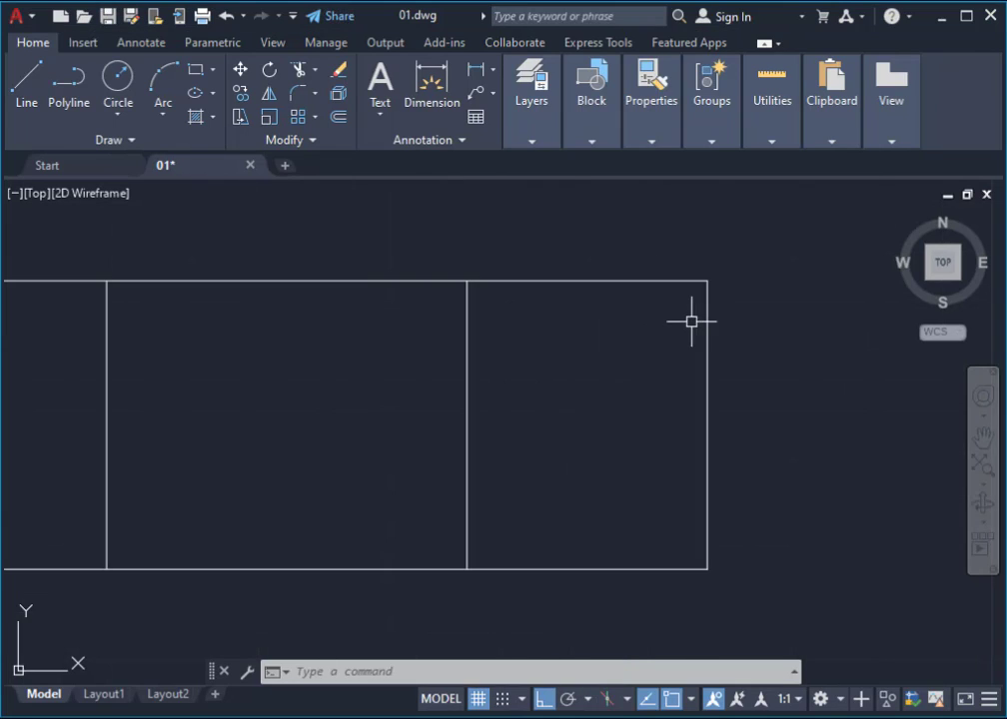
{"action": "middle_click_drag", "start_coordinate": [692, 321], "coordinate": [715, 344]}
{"action": "type", "text": "c"}
{"action": "key", "text": "Return"}
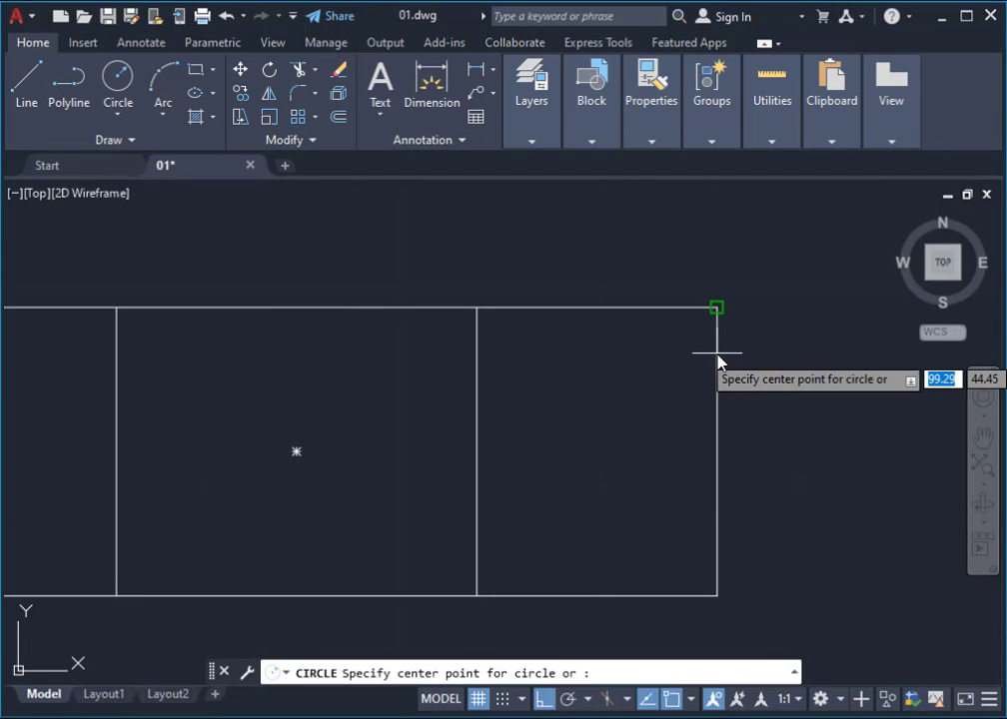
{"action": "mouse_move", "coordinate": [695, 529]}
{"action": "middle_mouse_down"}
{"action": "mouse_move", "coordinate": [791, 458]}
{"action": "mouse_move", "coordinate": [761, 456]}
{"action": "mouse_move", "coordinate": [720, 540]}
{"action": "middle_mouse_up"}
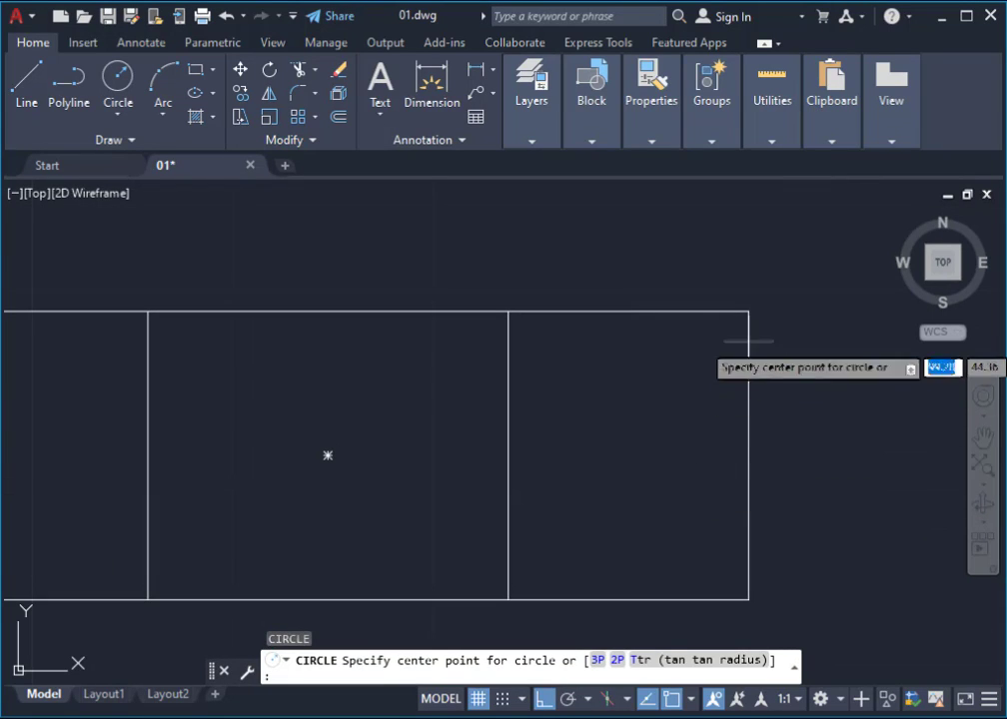
{"action": "left_click", "coordinate": [747, 311]}
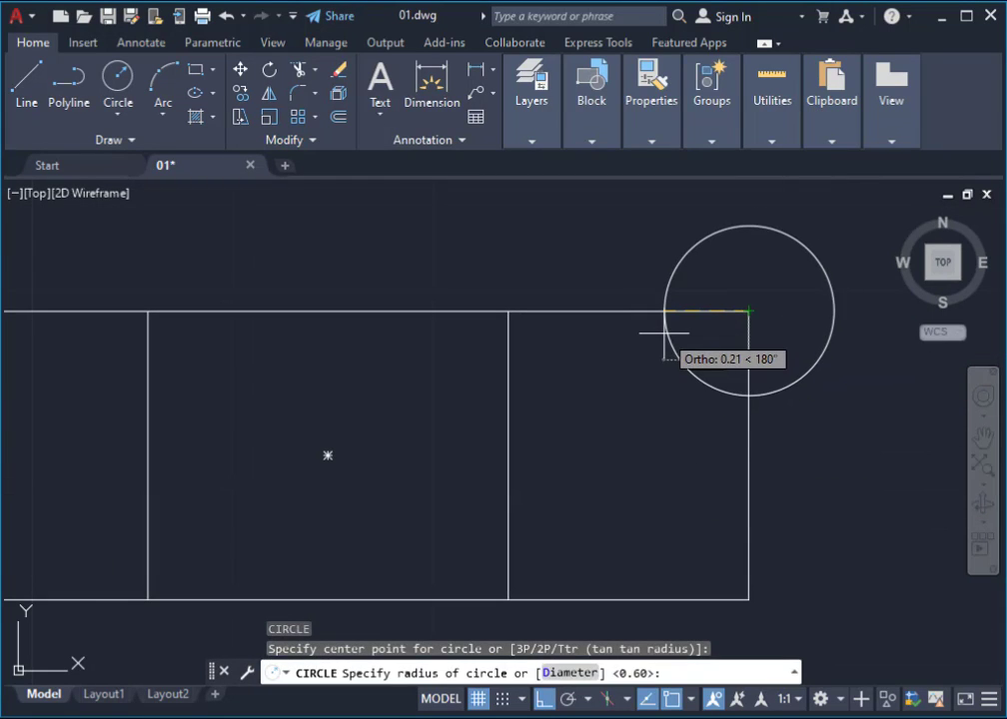
{"action": "type", "text": "0.02"}
{"action": "key", "text": "Return"}
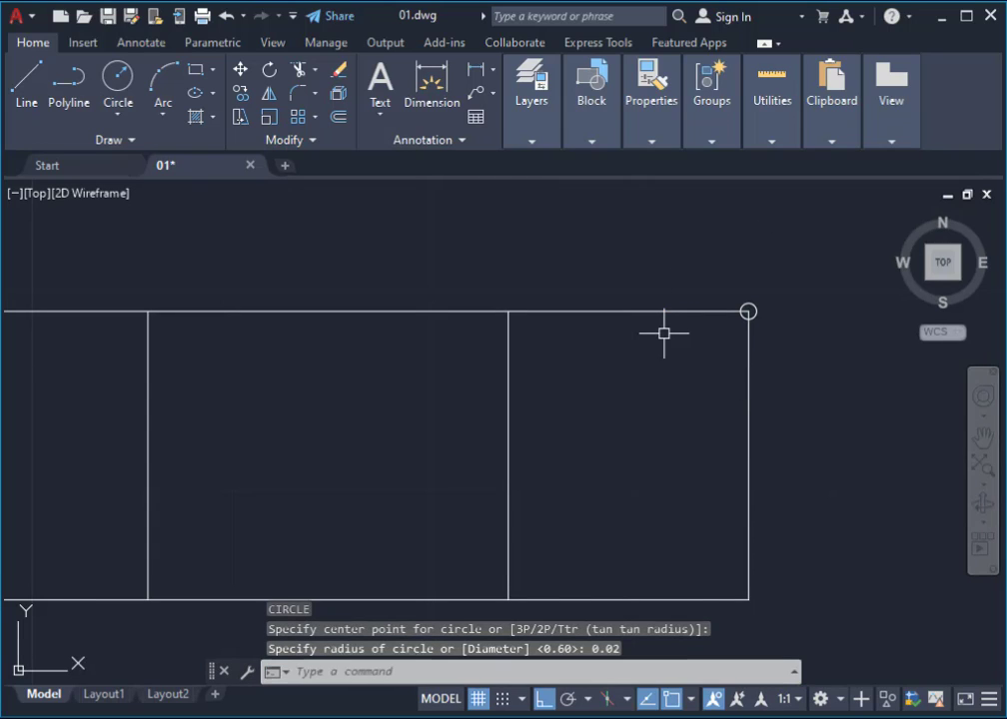
Step: Select the cabinet box polyline and stretch its top-edge midpoint down 0.02
{"action": "type", "text": "l"}
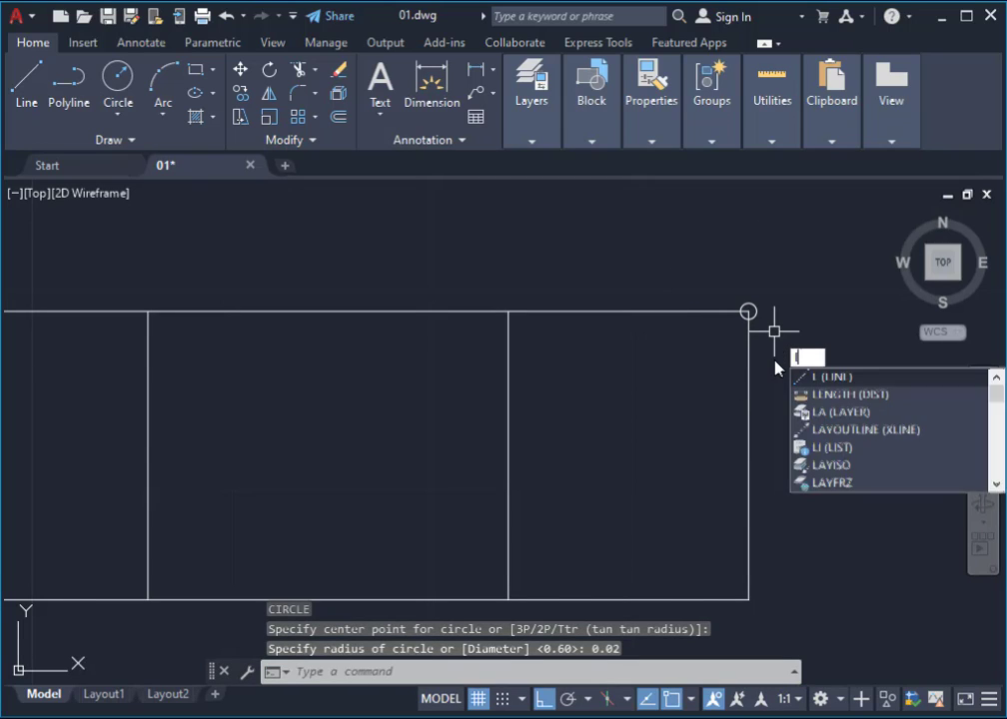
{"action": "key", "text": "Return"}
{"action": "scroll", "coordinate": [744, 318], "scroll_direction": "up", "scroll_amount": 4}
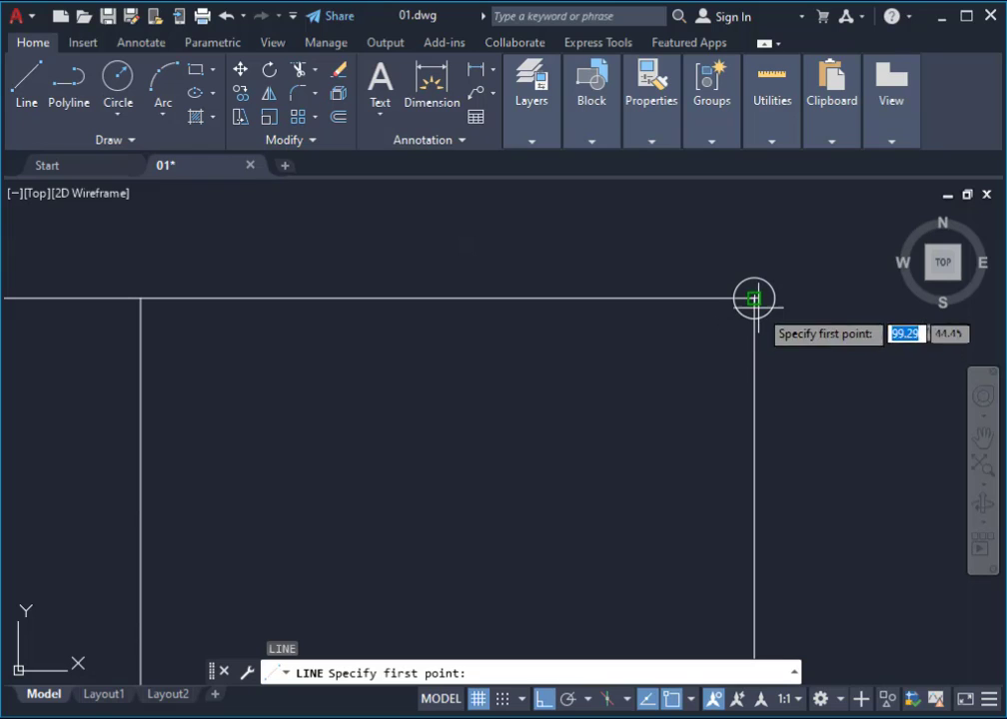
{"action": "key", "text": "Escape"}
{"action": "left_click", "coordinate": [635, 268]}
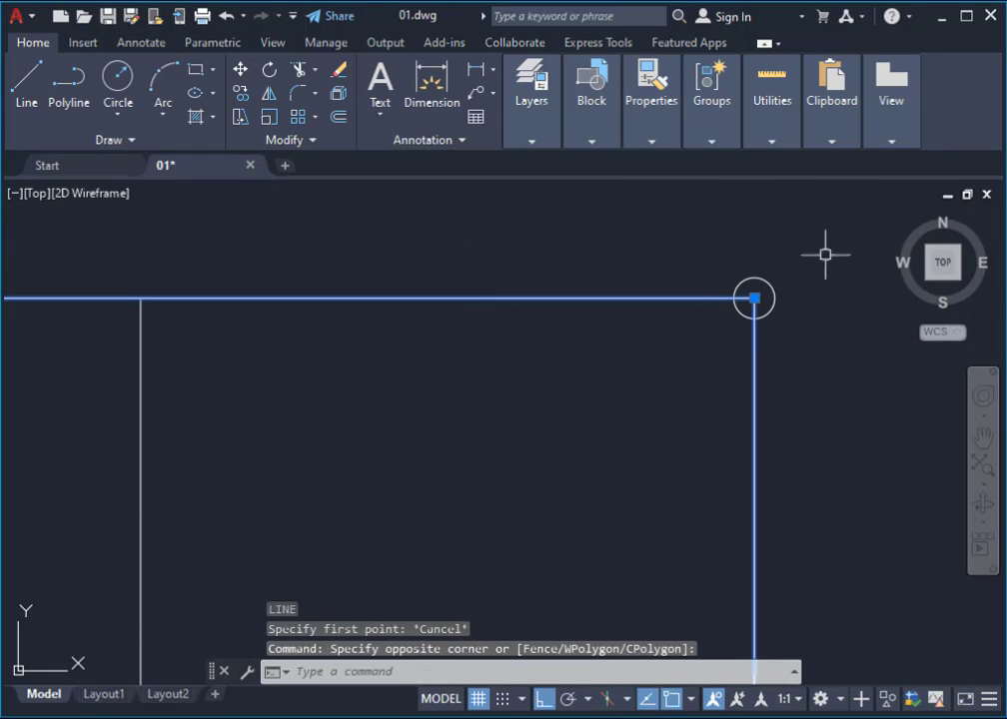
{"action": "scroll", "coordinate": [723, 342], "scroll_direction": "down", "scroll_amount": 4}
{"action": "middle_click_drag", "start_coordinate": [362, 361], "coordinate": [484, 386]}
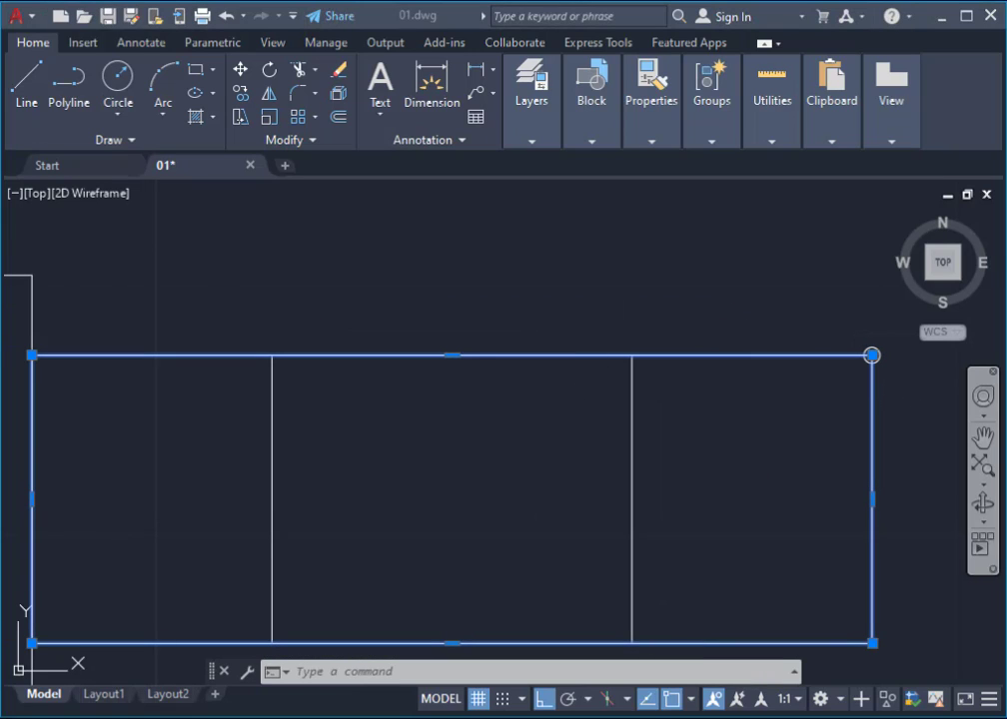
{"action": "scroll", "coordinate": [707, 355], "scroll_direction": "up", "scroll_amount": 2}
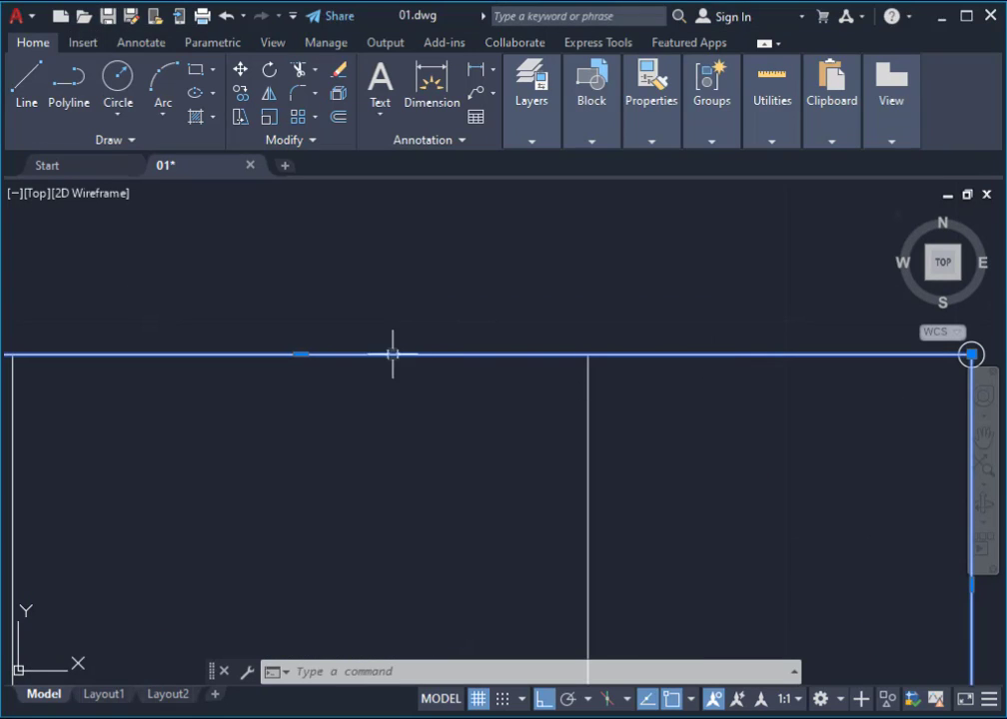
{"action": "mouse_move", "coordinate": [301, 353]}
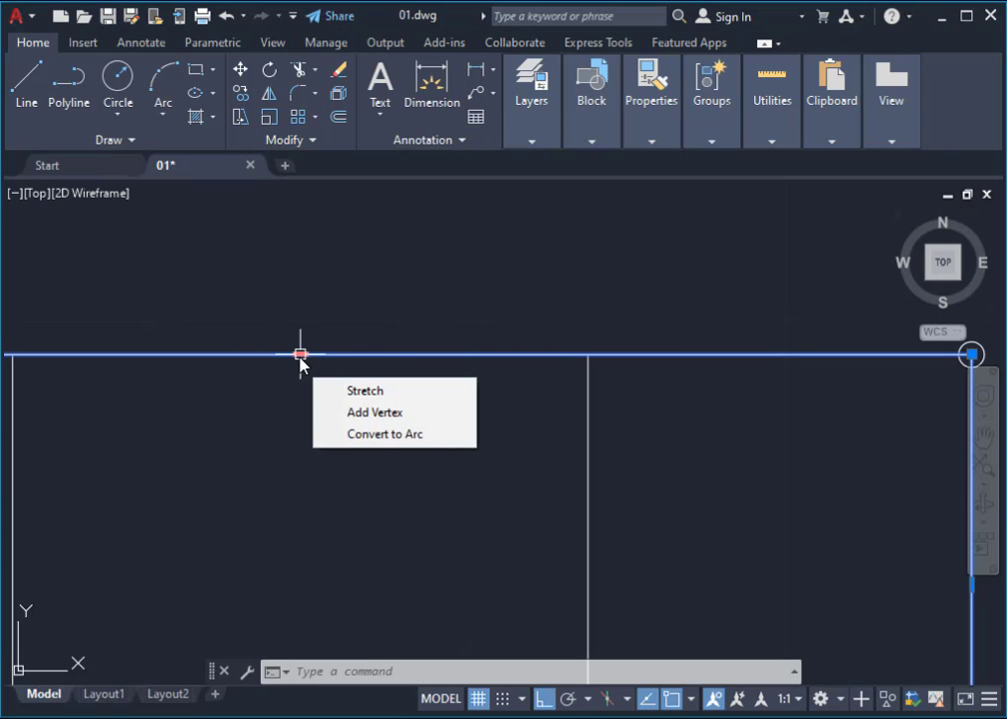
{"action": "left_click", "coordinate": [300, 353]}
{"action": "scroll", "coordinate": [447, 394], "scroll_direction": "down", "scroll_amount": 2}
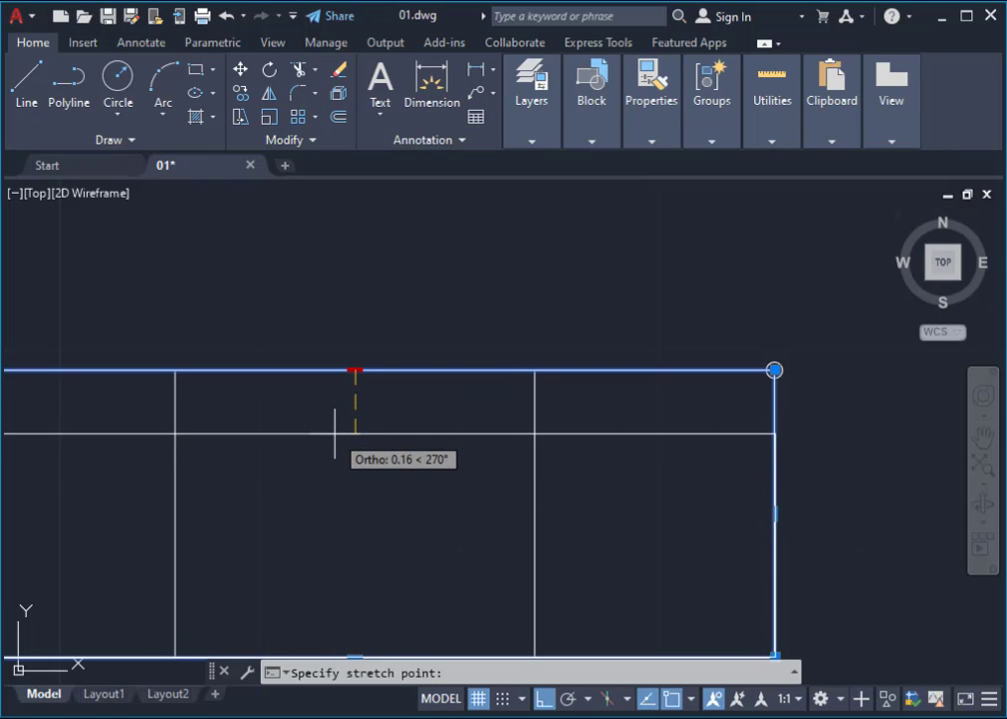
{"action": "type", "text": "0.02"}
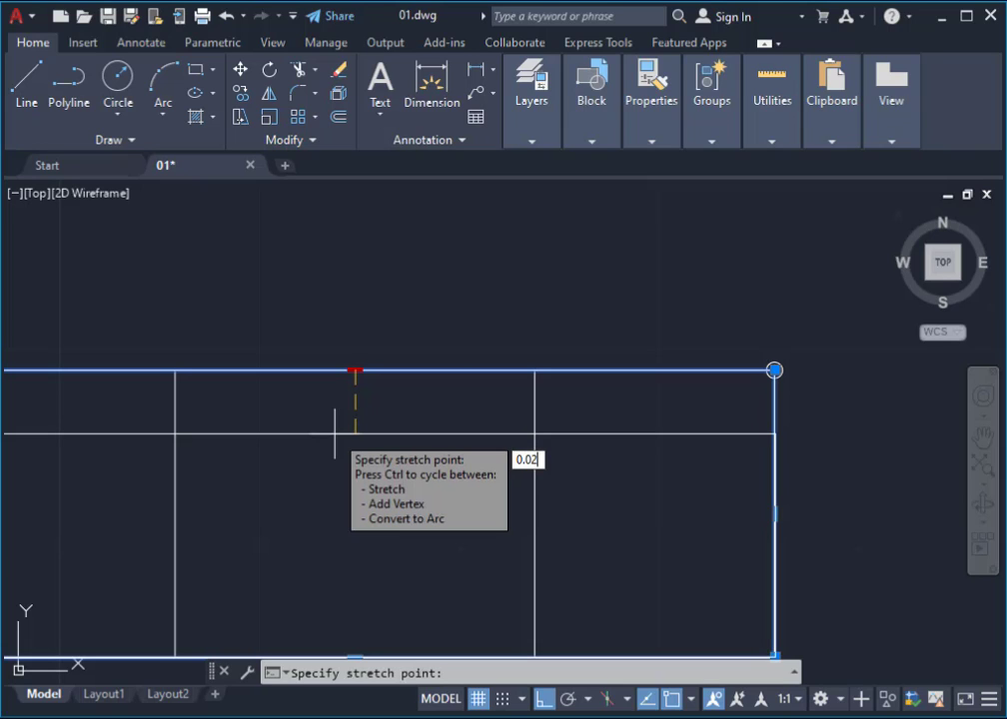
{"action": "key", "text": "Return"}
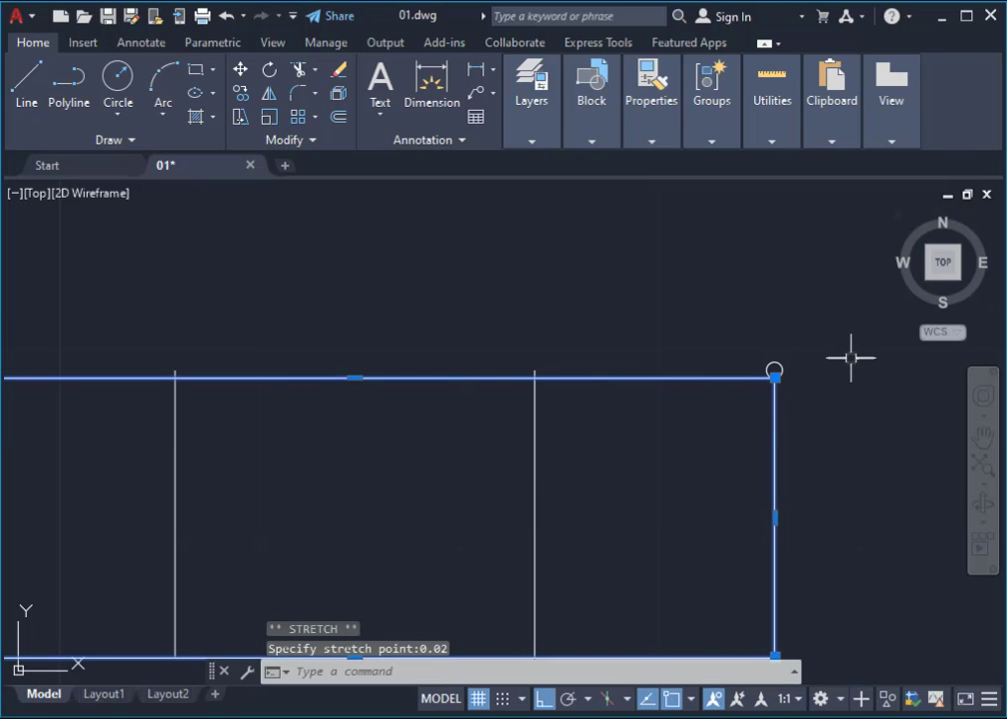
Step: Erase the small 0.02 helper circle at the corner
{"action": "scroll", "coordinate": [849, 355], "scroll_direction": "up", "scroll_amount": 3}
{"action": "scroll", "coordinate": [684, 403], "scroll_direction": "up", "scroll_amount": 2}
{"action": "left_click", "coordinate": [712, 371]}
{"action": "left_click", "coordinate": [690, 272]}
{"action": "key", "text": "Escape"}
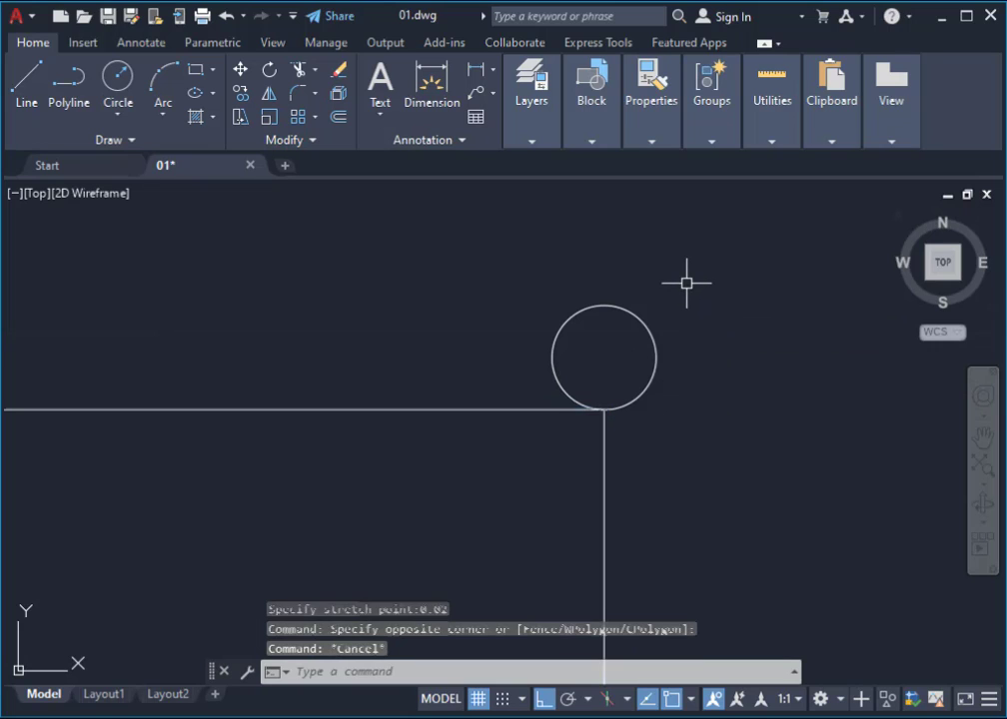
{"action": "scroll", "coordinate": [697, 315], "scroll_direction": "down", "scroll_amount": 5}
{"action": "scroll", "coordinate": [694, 315], "scroll_direction": "up", "scroll_amount": 2}
{"action": "left_click", "coordinate": [714, 304]}
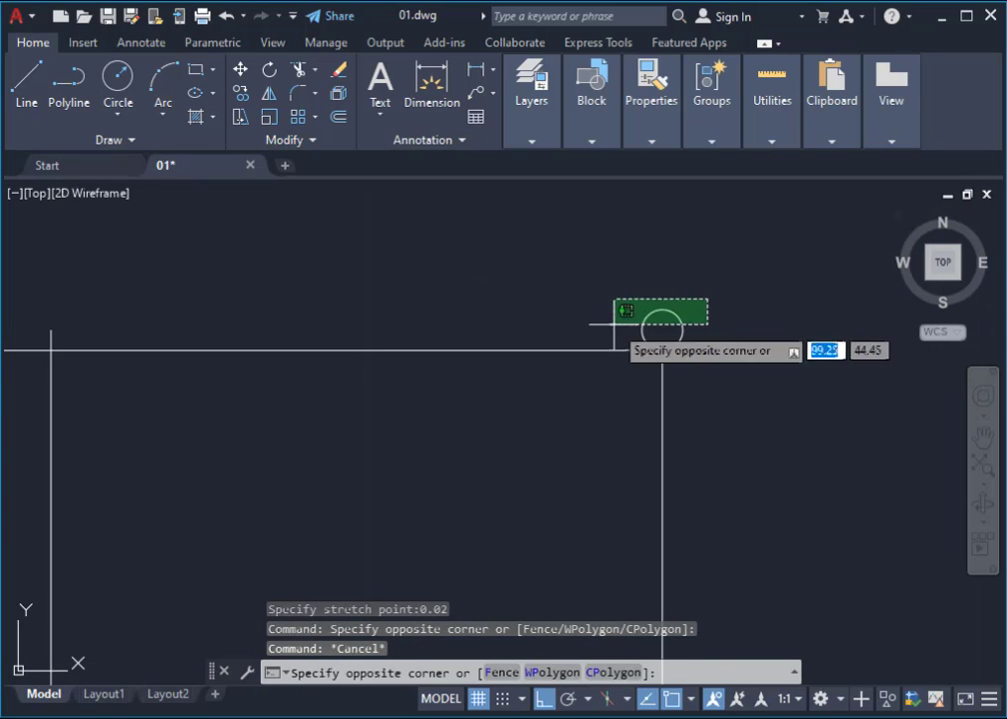
{"action": "left_click", "coordinate": [610, 324]}
{"action": "key", "text": "Delete"}
{"action": "scroll", "coordinate": [513, 352], "scroll_direction": "down", "scroll_amount": 3}
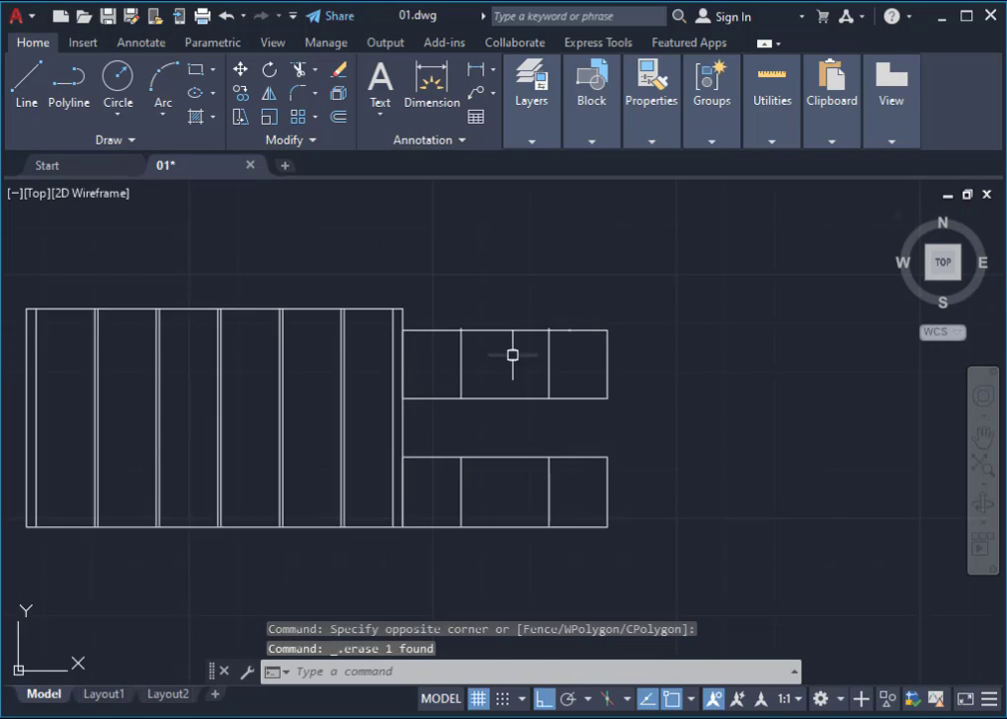
{"action": "mouse_move", "coordinate": [512, 353]}
{"action": "middle_mouse_down"}
{"action": "mouse_move", "coordinate": [587, 372]}
{"action": "mouse_move", "coordinate": [603, 348]}
{"action": "middle_mouse_up"}
{"action": "scroll", "coordinate": [755, 369], "scroll_direction": "up", "scroll_amount": 2}
Step: Trim away the leftover overlapping top-edge and vertical segments between the cabinet units
{"action": "type", "text": "tr"}
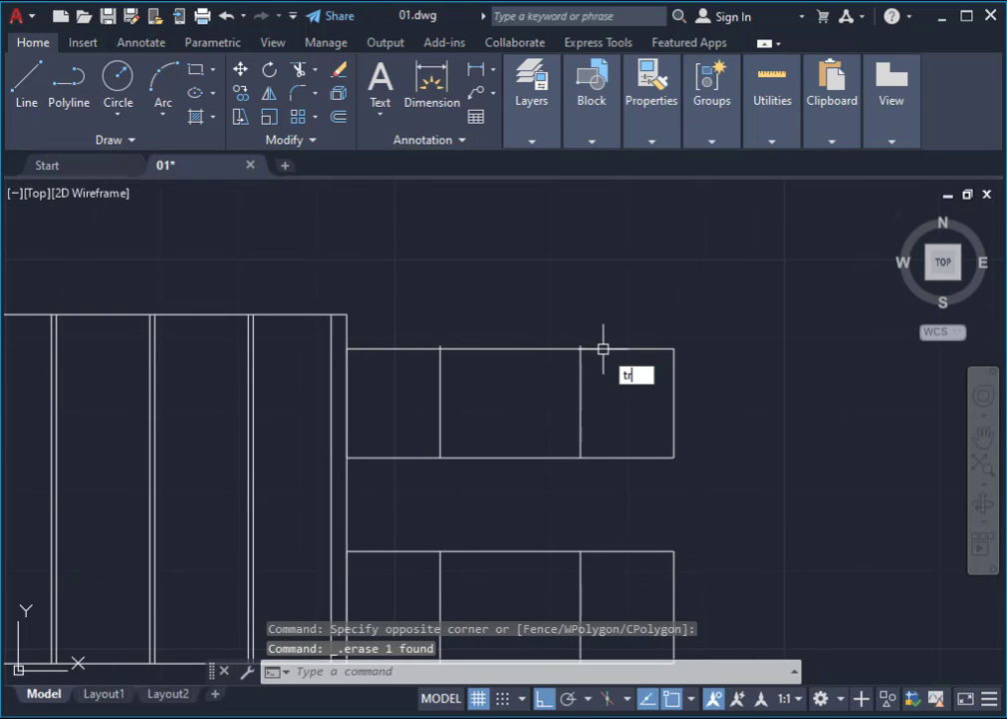
{"action": "key", "text": "Return"}
{"action": "left_click", "coordinate": [610, 352]}
{"action": "scroll", "coordinate": [600, 340], "scroll_direction": "up", "scroll_amount": 3}
{"action": "scroll", "coordinate": [604, 359], "scroll_direction": "up", "scroll_amount": 3}
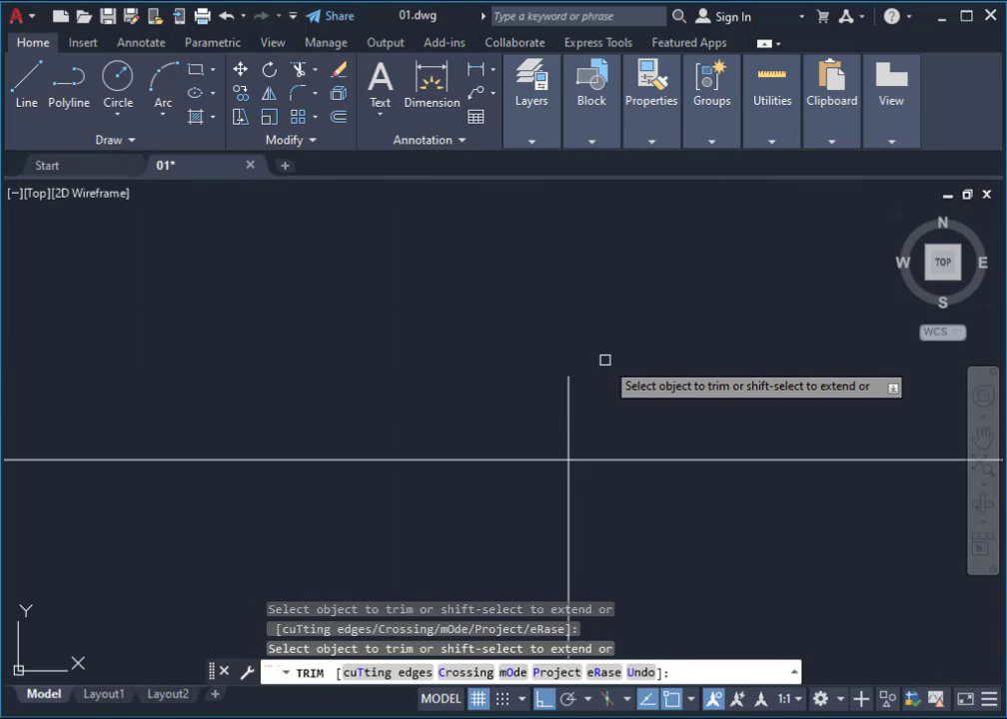
{"action": "left_click_drag", "start_coordinate": [604, 359], "coordinate": [552, 400]}
{"action": "scroll", "coordinate": [545, 370], "scroll_direction": "down", "scroll_amount": 5}
{"action": "scroll", "coordinate": [173, 332], "scroll_direction": "up", "scroll_amount": 5}
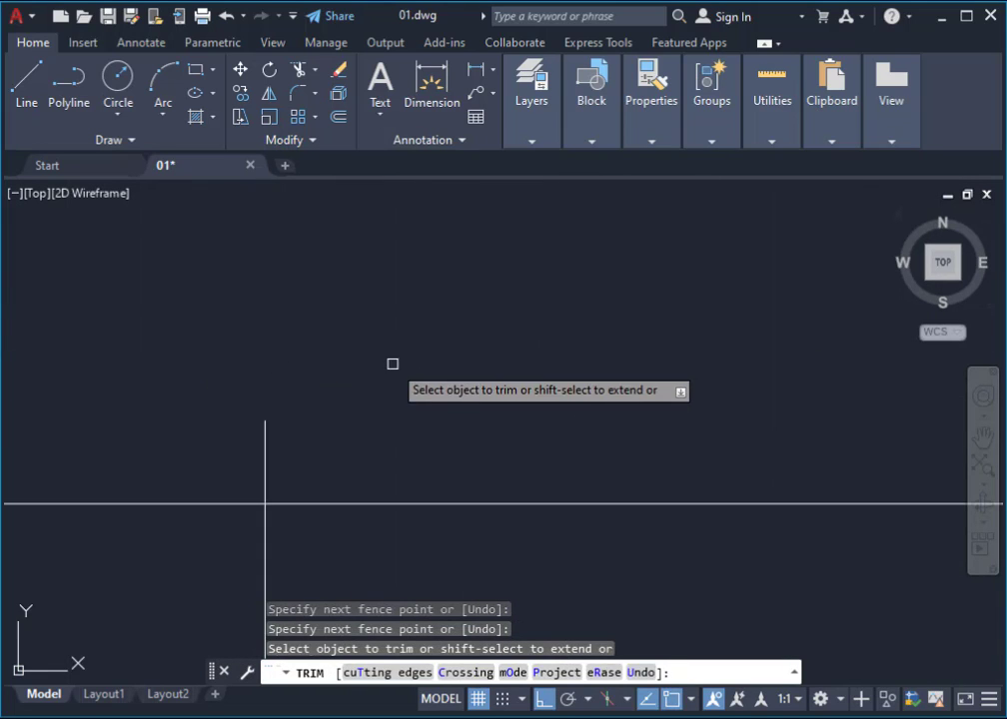
{"action": "left_click", "coordinate": [270, 422]}
{"action": "left_click_drag", "start_coordinate": [270, 422], "coordinate": [224, 441]}
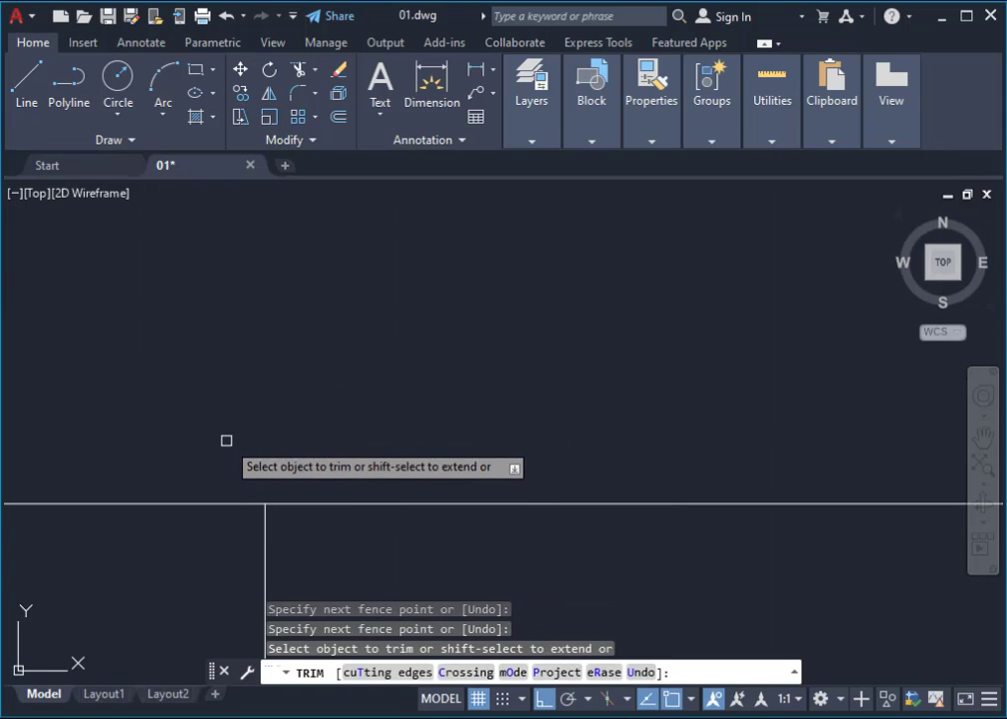
{"action": "key", "text": "Escape"}
{"action": "scroll", "coordinate": [476, 438], "scroll_direction": "down", "scroll_amount": 5}
{"action": "scroll", "coordinate": [476, 437], "scroll_direction": "down", "scroll_amount": 2}
{"action": "scroll", "coordinate": [417, 474], "scroll_direction": "up", "scroll_amount": 2}
{"action": "middle_click_drag", "start_coordinate": [493, 486], "coordinate": [523, 420]}
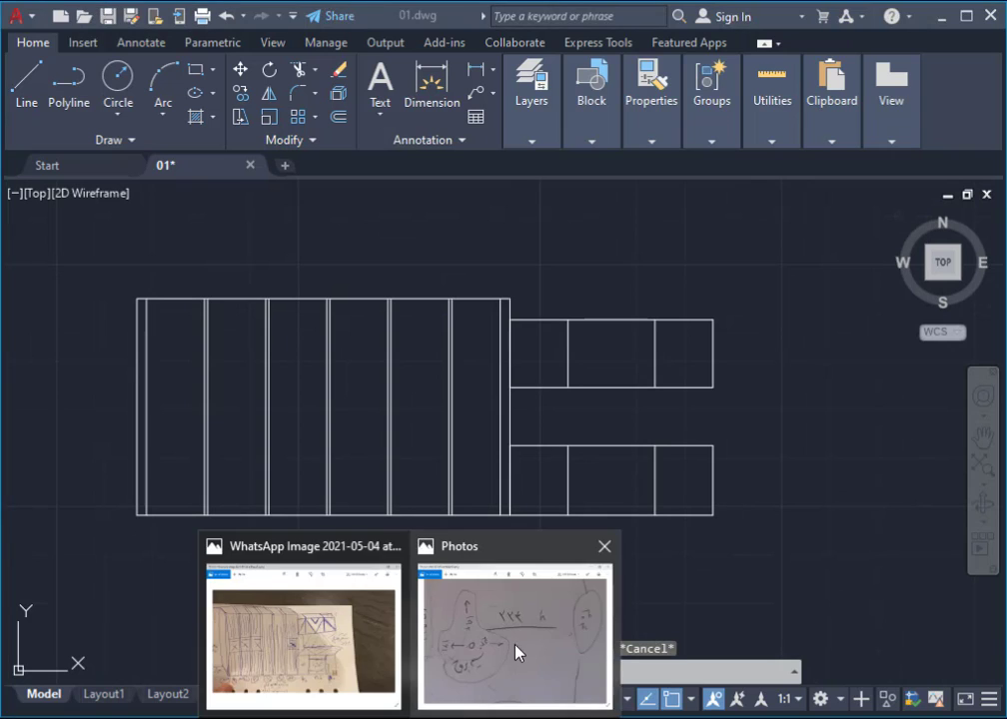
Step: View the cabinet sketch photo, then advance to floor plan photo IMG-20210504-WA0010.jpeg
{"action": "left_click", "coordinate": [326, 646]}
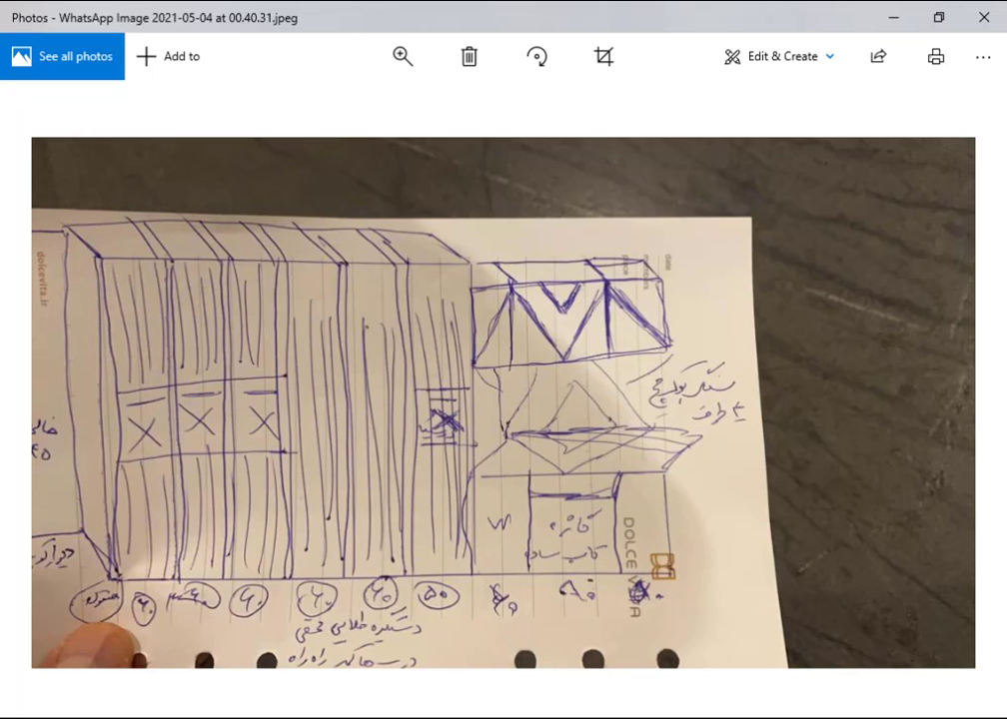
{"action": "key", "text": "Right"}
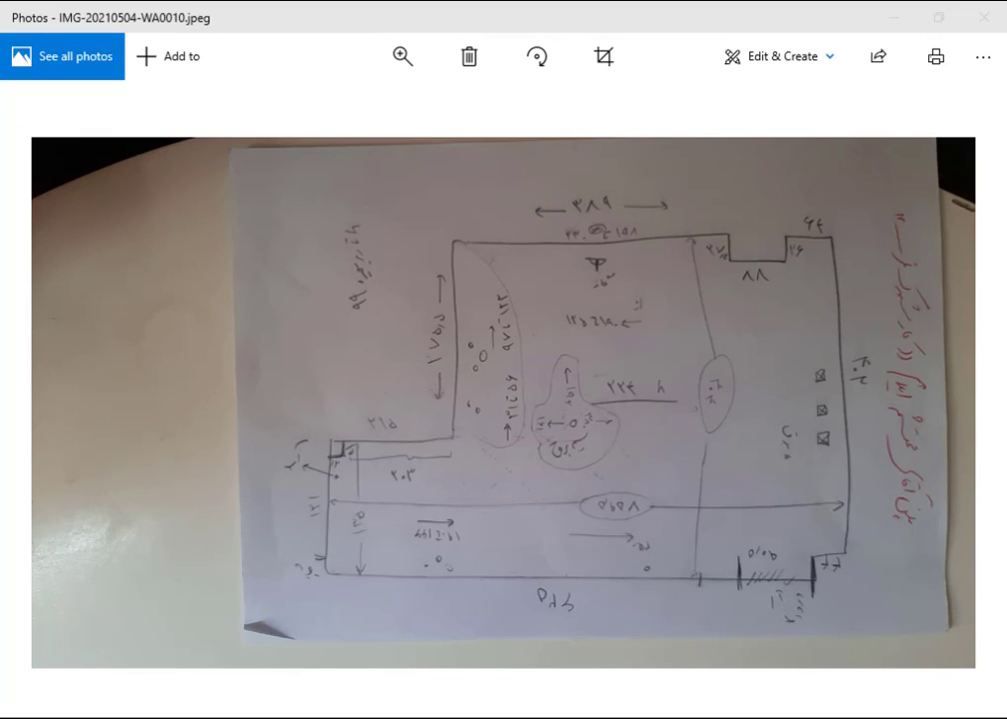
{"action": "key", "text": "super"}
Step: Launch Snipping Tool and capture the floor plan sketch as a snip
{"action": "type", "text": "c"}
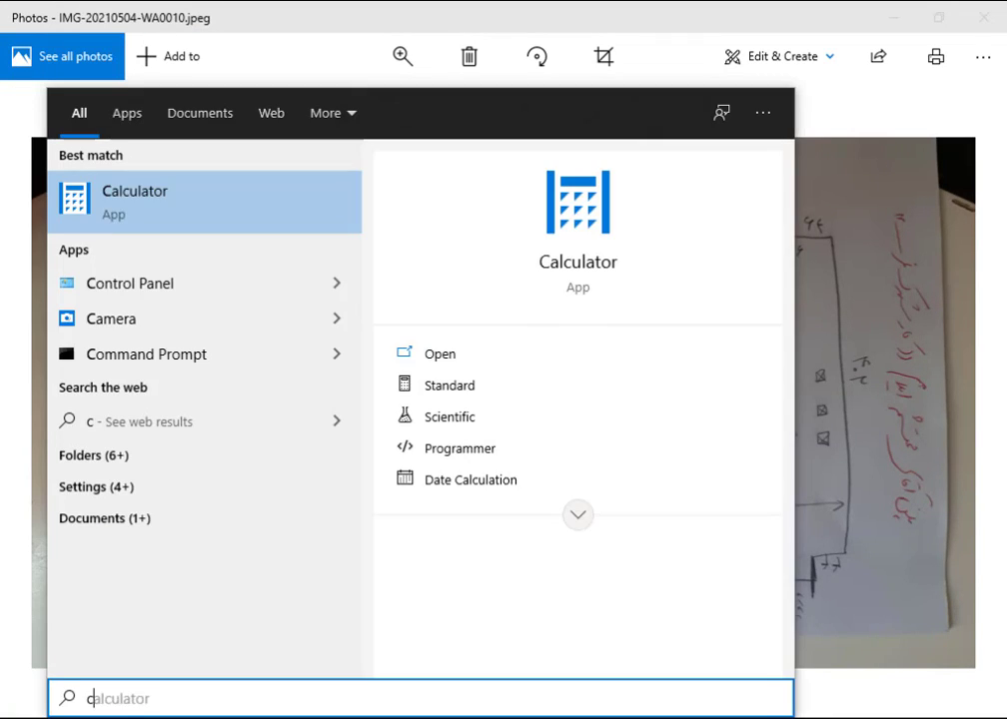
{"action": "key", "text": "BackSpace"}
{"action": "type", "text": "sni"}
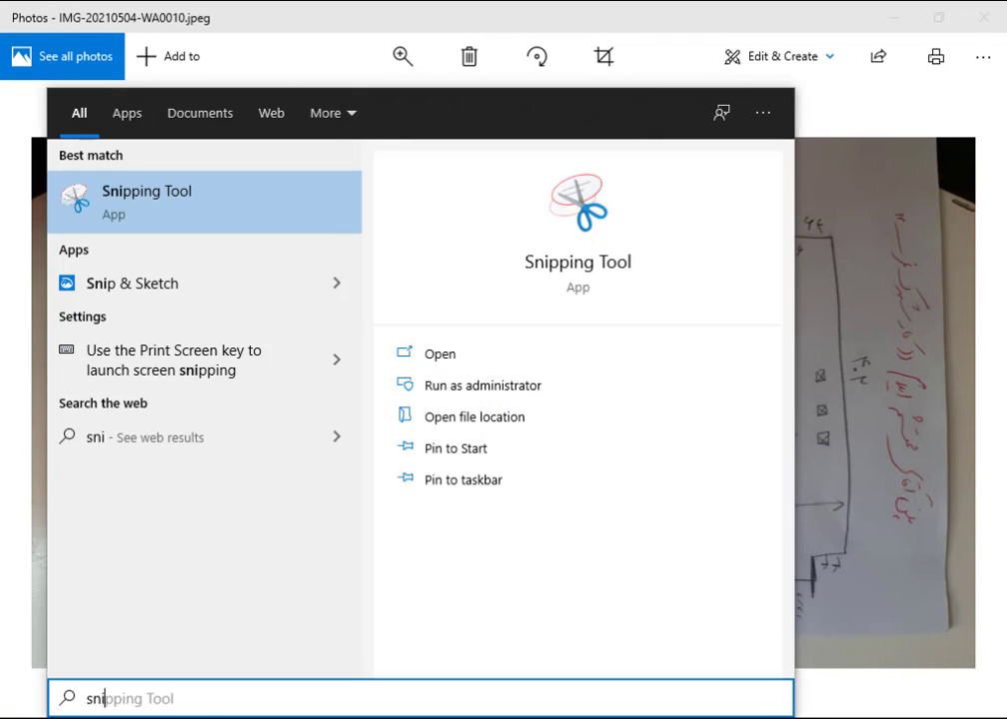
{"action": "key", "text": "Return"}
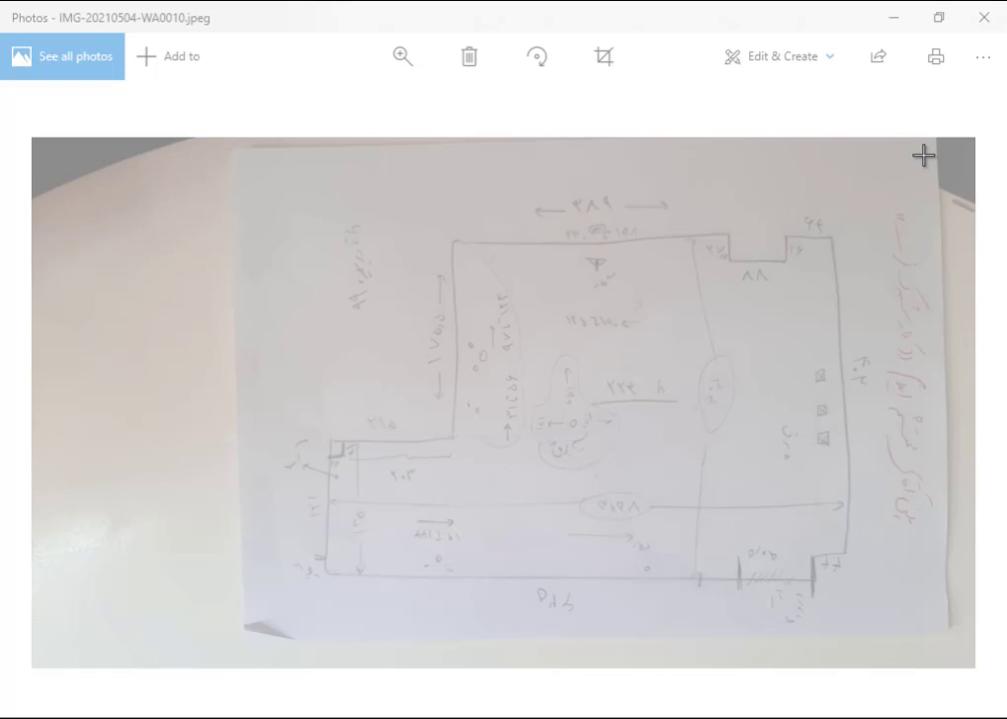
{"action": "left_click_drag", "start_coordinate": [933, 156], "coordinate": [265, 637]}
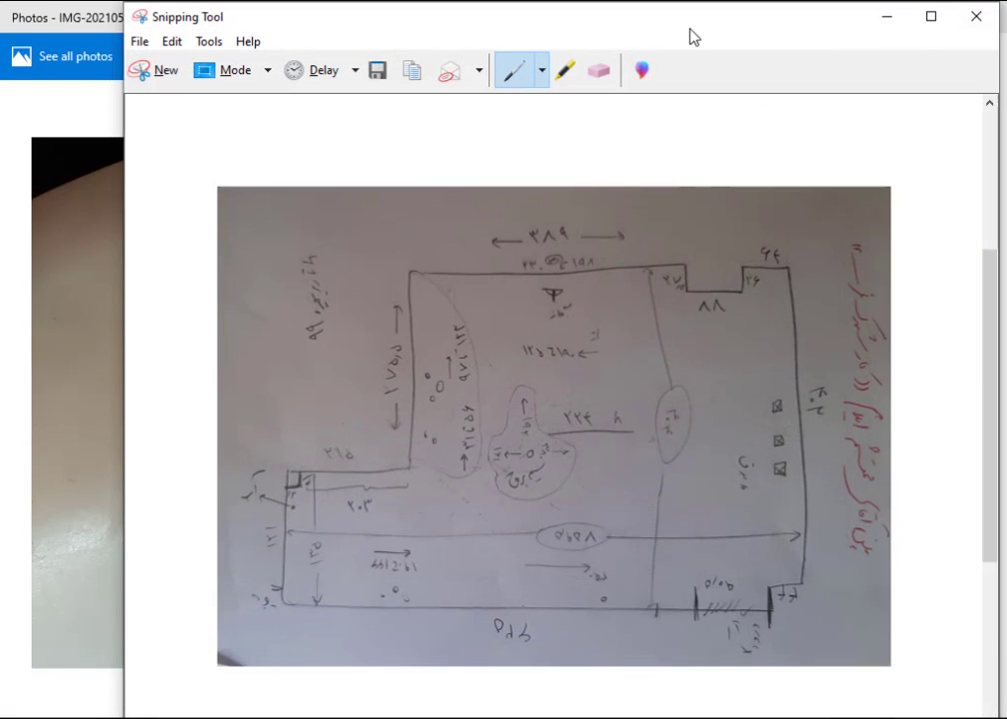
Step: Maximize the snip and trace red lines along the top wall from 88 and down the left wall
{"action": "left_click_drag", "start_coordinate": [689, 29], "coordinate": [538, 87]}
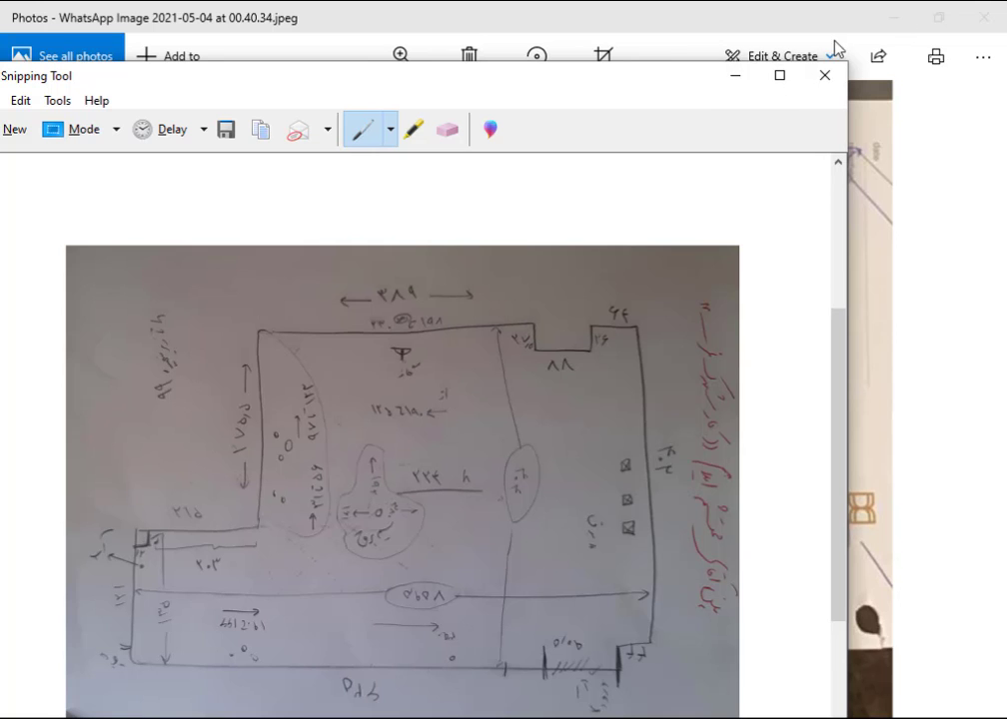
{"action": "left_click_drag", "start_coordinate": [616, 90], "coordinate": [689, 43]}
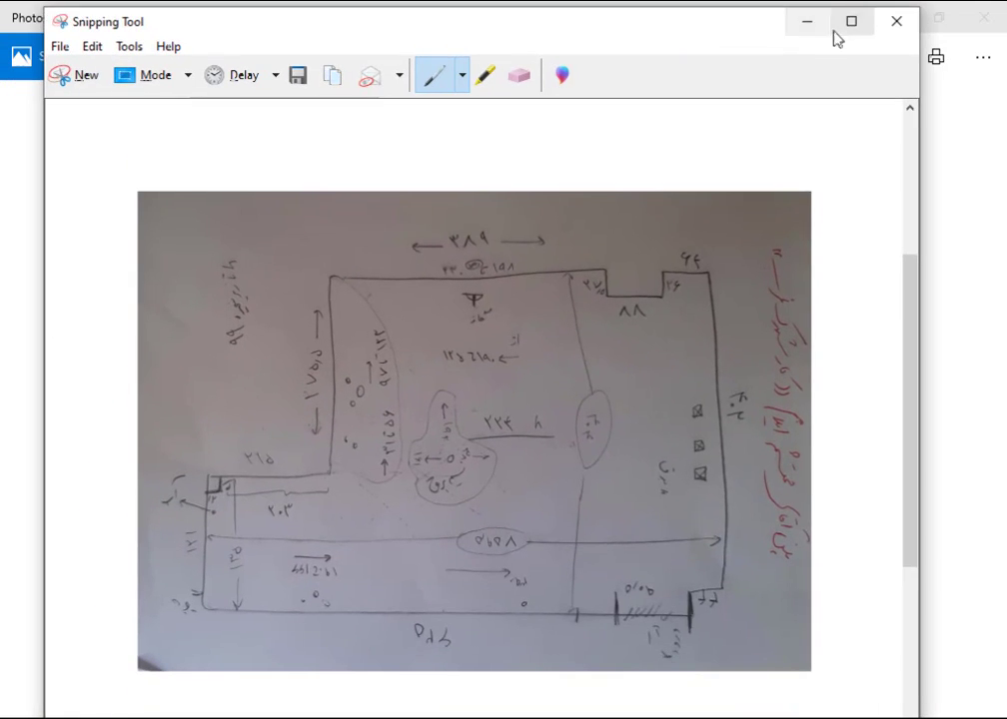
{"action": "left_click", "coordinate": [851, 30]}
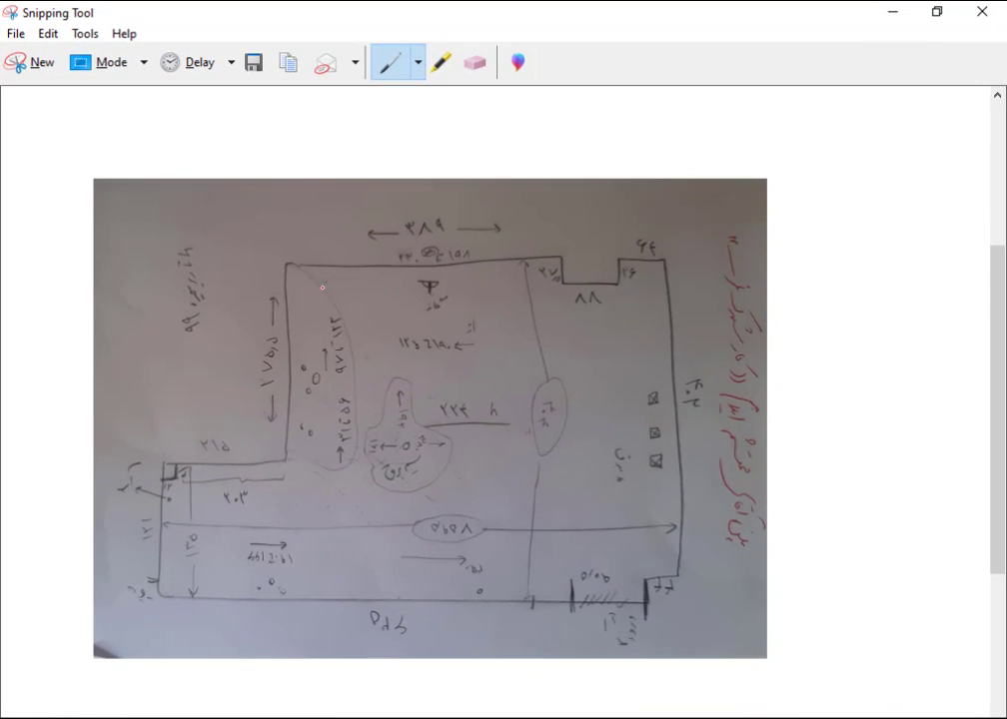
{"action": "scroll", "coordinate": [487, 270], "scroll_direction": "up", "scroll_amount": 1}
{"action": "scroll", "coordinate": [490, 300], "scroll_direction": "down", "scroll_amount": 1}
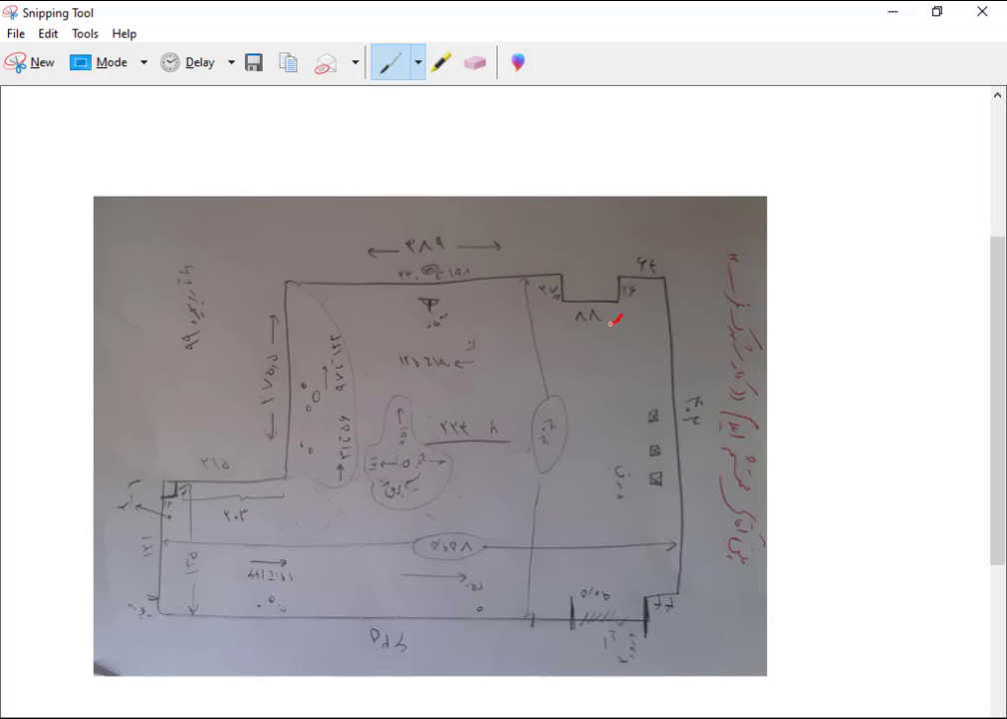
{"action": "left_click_drag", "start_coordinate": [591, 322], "coordinate": [285, 329]}
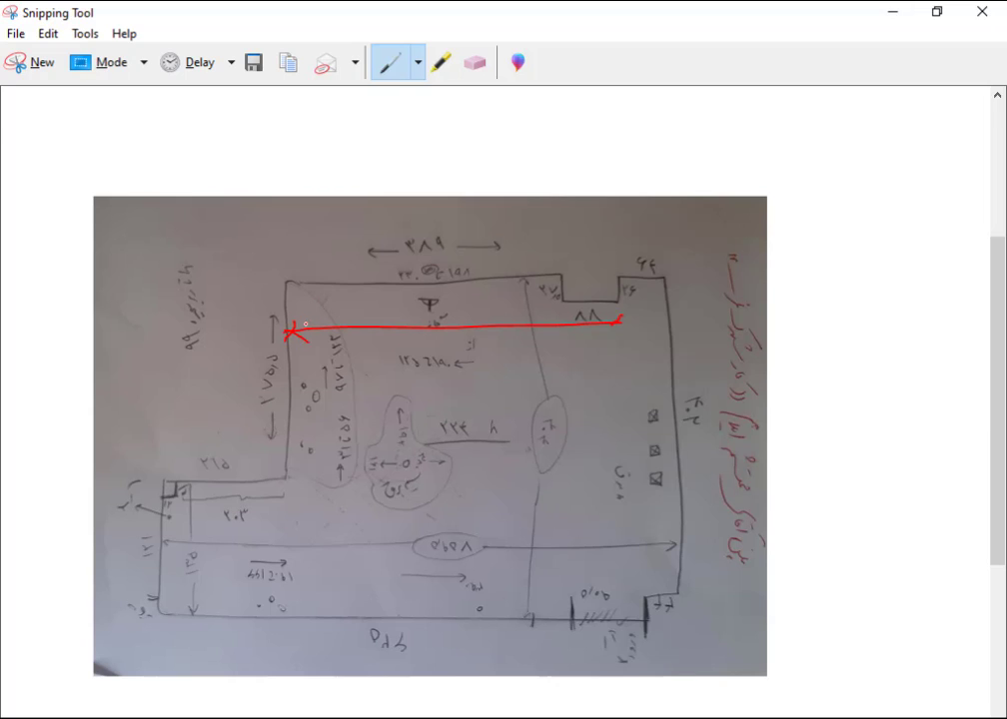
{"action": "left_click_drag", "start_coordinate": [305, 343], "coordinate": [311, 476]}
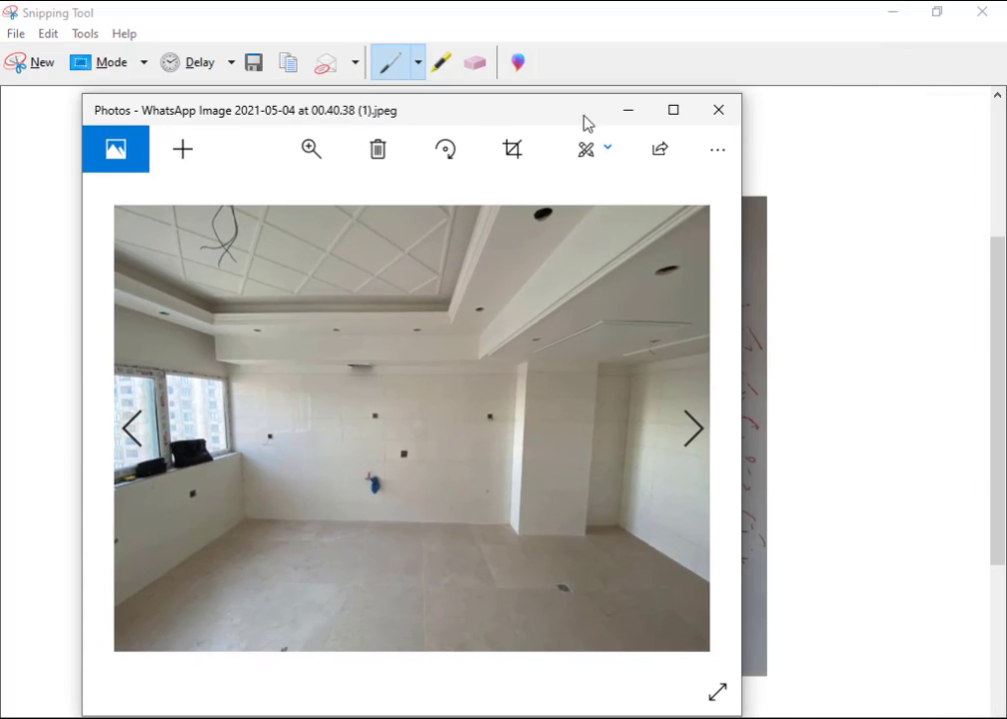
Step: Look at the empty kitchen photo, then shrink it and move the floor plan snip aside
{"action": "left_click", "coordinate": [671, 108]}
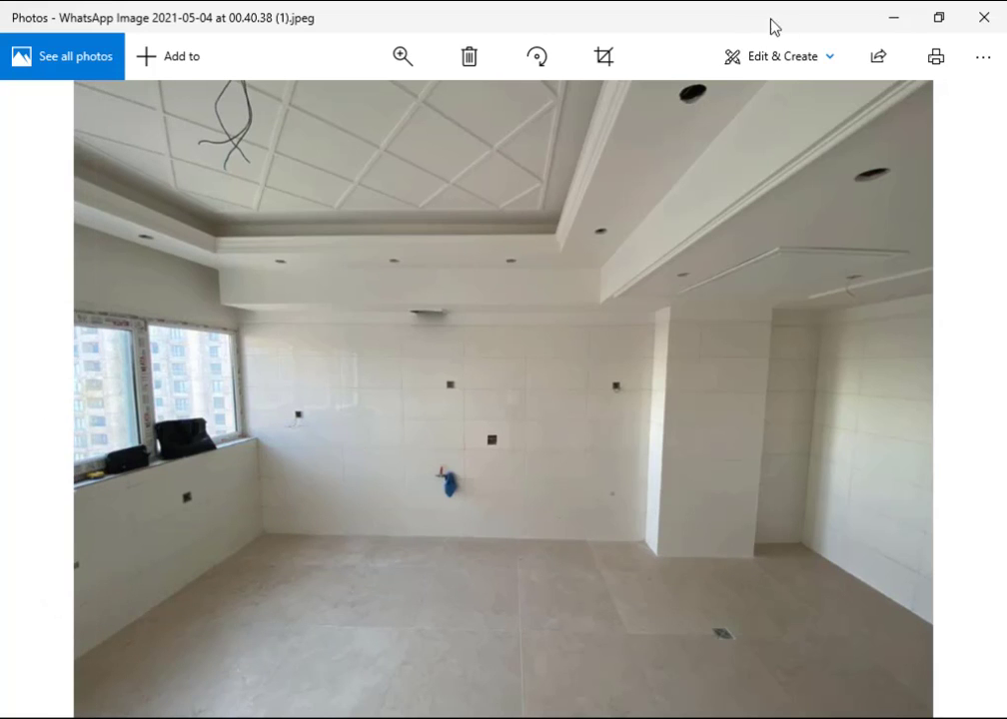
{"action": "mouse_move", "coordinate": [748, 29]}
{"action": "left_mouse_down"}
{"action": "mouse_move", "coordinate": [703, 45]}
{"action": "mouse_move", "coordinate": [1006, 126]}
{"action": "left_mouse_up"}
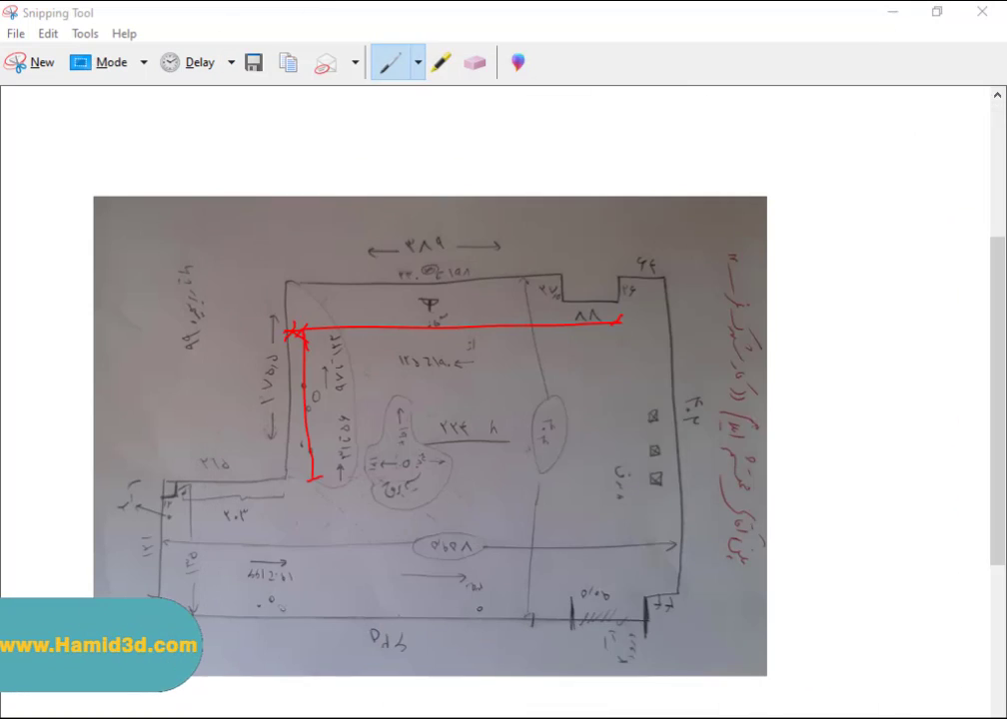
{"action": "mouse_move", "coordinate": [507, 14]}
{"action": "left_mouse_down"}
{"action": "mouse_move", "coordinate": [901, 210]}
{"action": "mouse_move", "coordinate": [1006, 210]}
{"action": "left_mouse_up"}
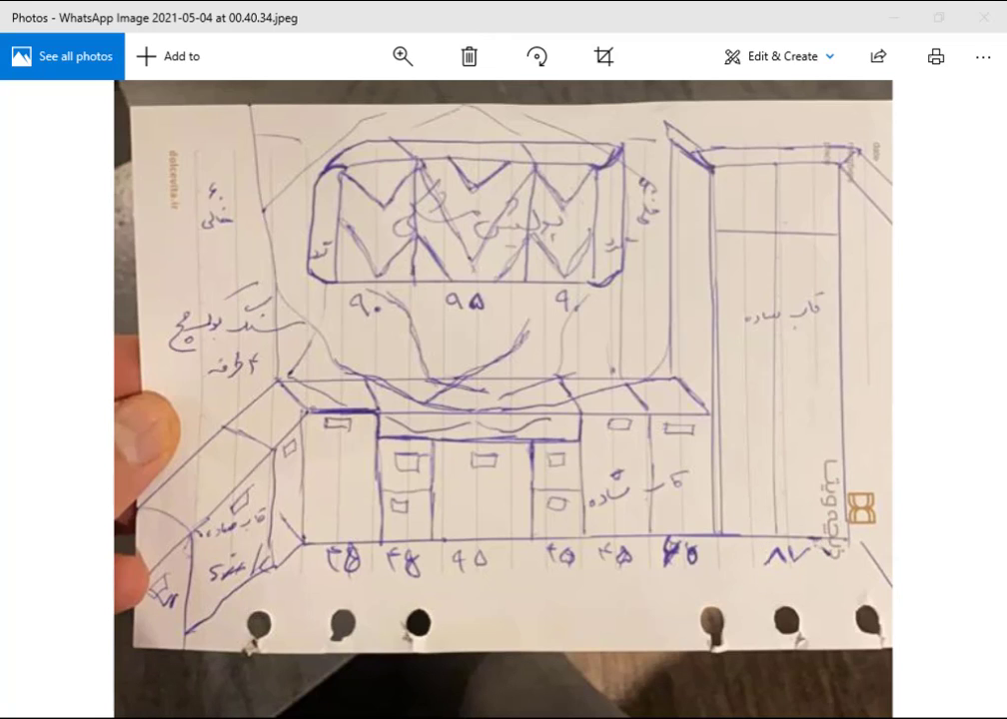
Step: Add a short red arrow above the wall notch on the floor plan snip and reposition its window
{"action": "key", "text": "alt+Tab"}
{"action": "left_click_drag", "start_coordinate": [870, 187], "coordinate": [277, 107]}
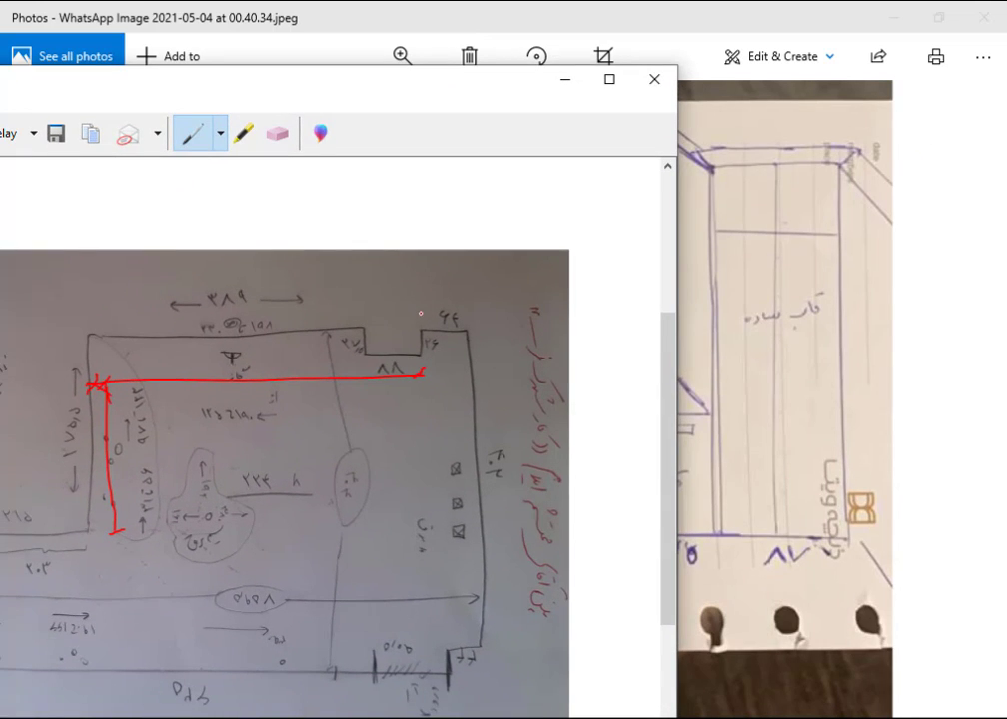
{"action": "left_click_drag", "start_coordinate": [421, 321], "coordinate": [376, 316]}
{"action": "left_click_drag", "start_coordinate": [407, 91], "coordinate": [585, 622]}
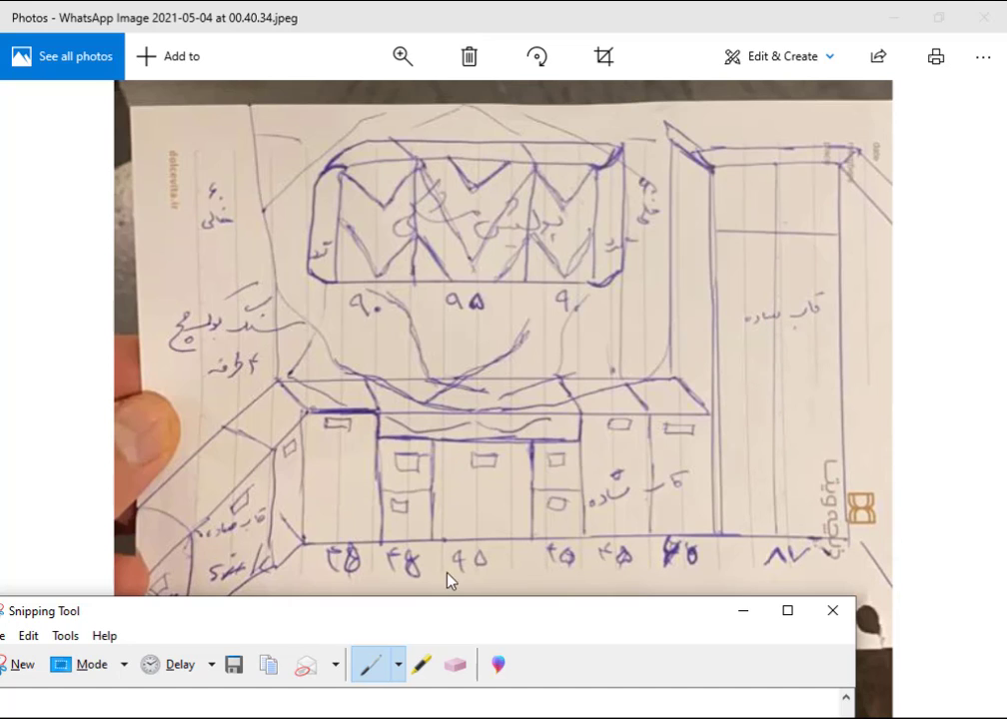
{"action": "mouse_move", "coordinate": [399, 626]}
{"action": "left_mouse_down"}
{"action": "mouse_move", "coordinate": [486, 630]}
{"action": "mouse_move", "coordinate": [487, 611]}
{"action": "left_mouse_up"}
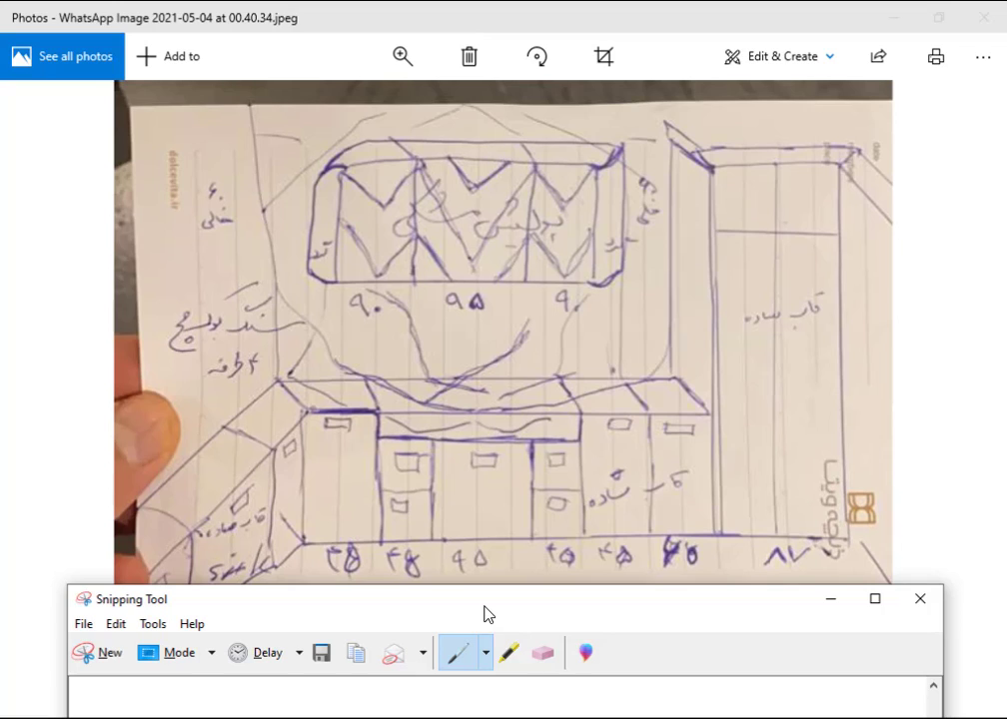
{"action": "left_click_drag", "start_coordinate": [487, 615], "coordinate": [482, 670]}
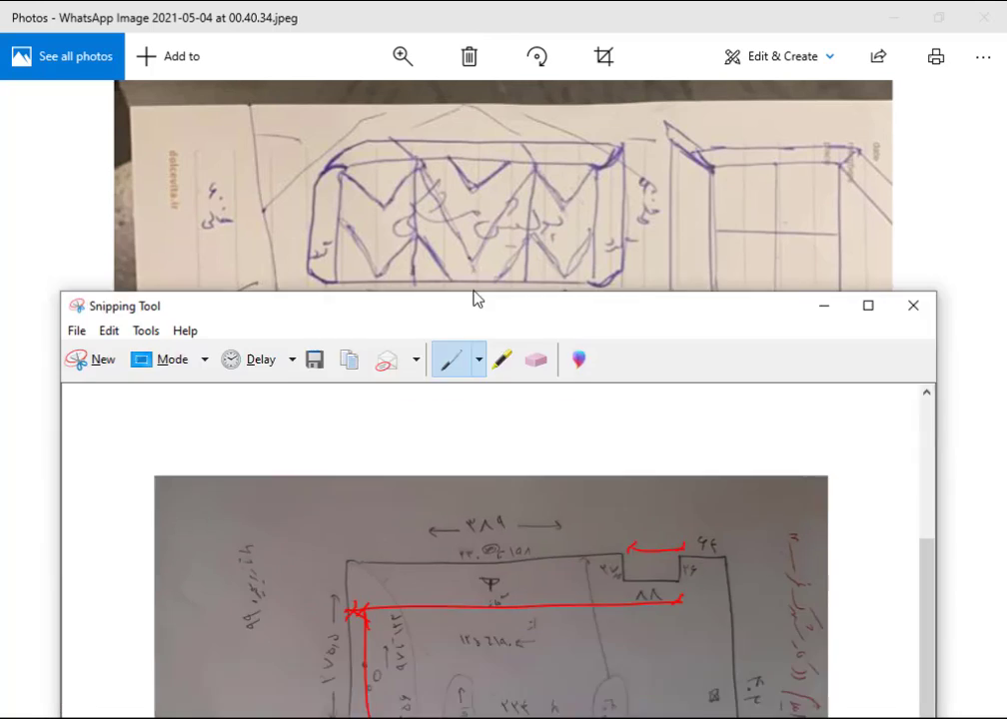
{"action": "left_click_drag", "start_coordinate": [481, 662], "coordinate": [421, 117]}
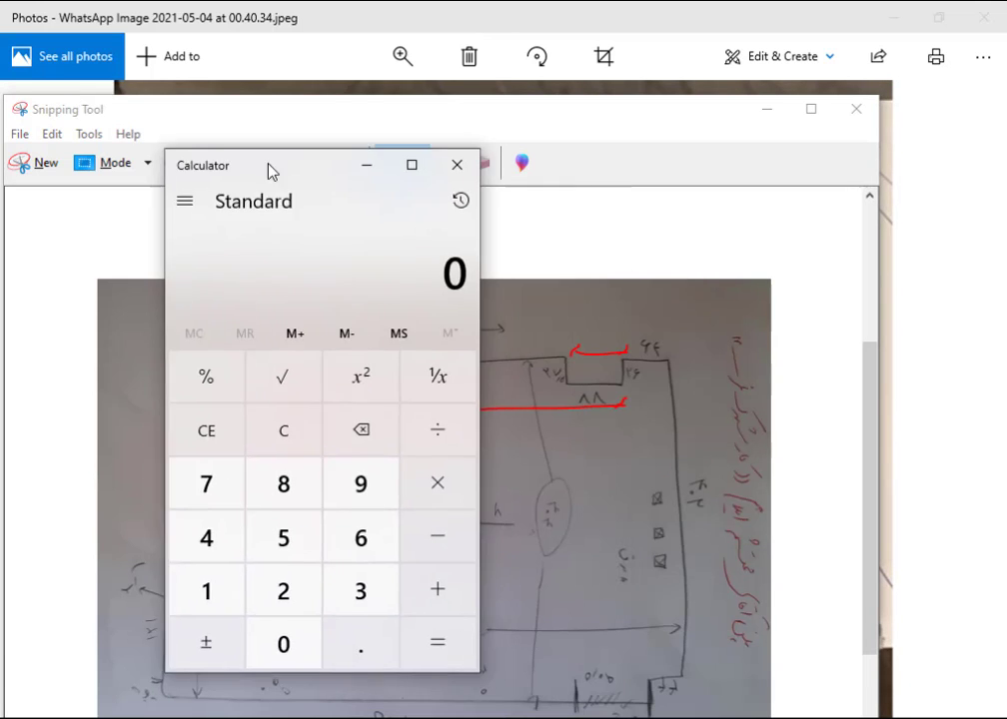
Step: Add the wall lengths 389 + 88 in Calculator to get 477
{"action": "mouse_move", "coordinate": [270, 169]}
{"action": "left_mouse_down"}
{"action": "mouse_move", "coordinate": [36, 194]}
{"action": "mouse_move", "coordinate": [100, 199]}
{"action": "mouse_move", "coordinate": [76, 203]}
{"action": "mouse_move", "coordinate": [238, 180]}
{"action": "mouse_move", "coordinate": [184, 216]}
{"action": "left_mouse_up"}
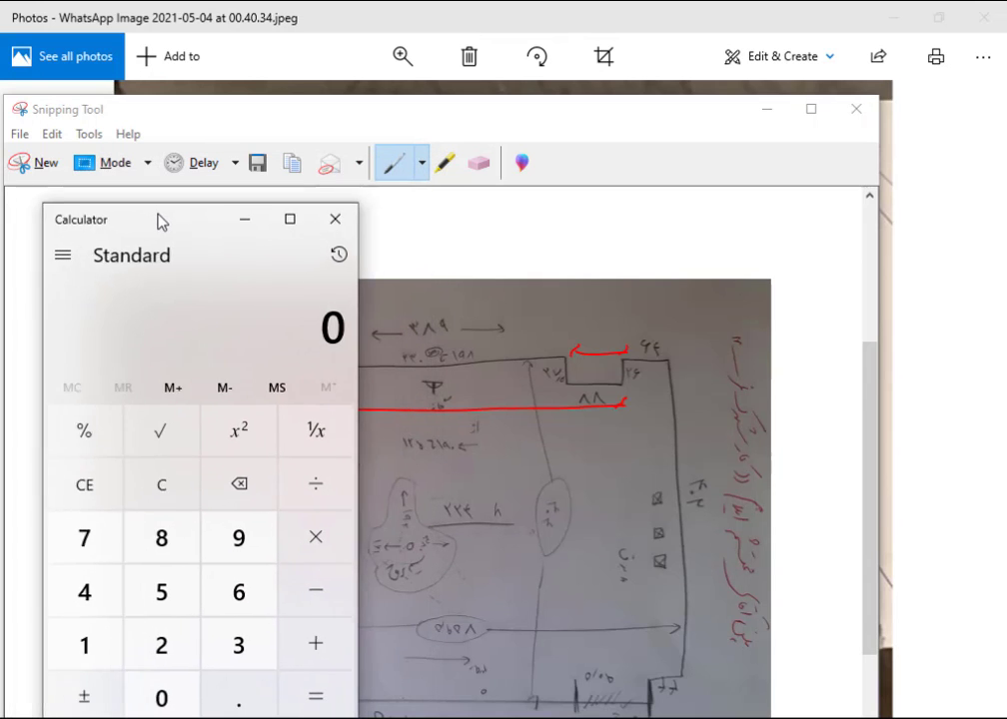
{"action": "left_click", "coordinate": [250, 640]}
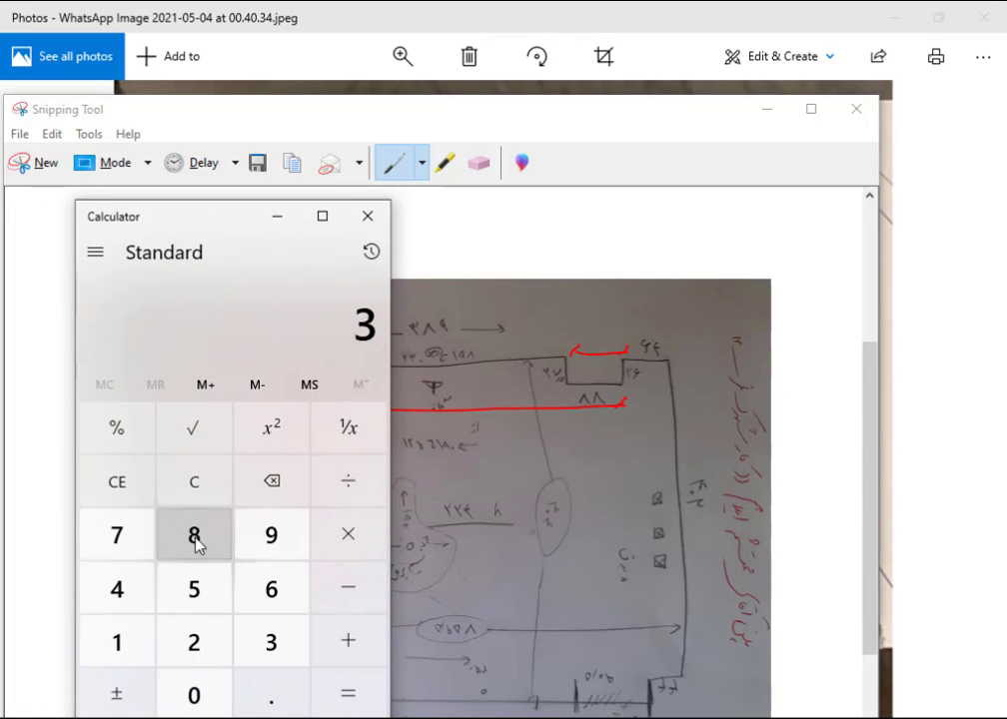
{"action": "left_click", "coordinate": [196, 539]}
{"action": "left_click", "coordinate": [286, 541]}
{"action": "left_click", "coordinate": [352, 640]}
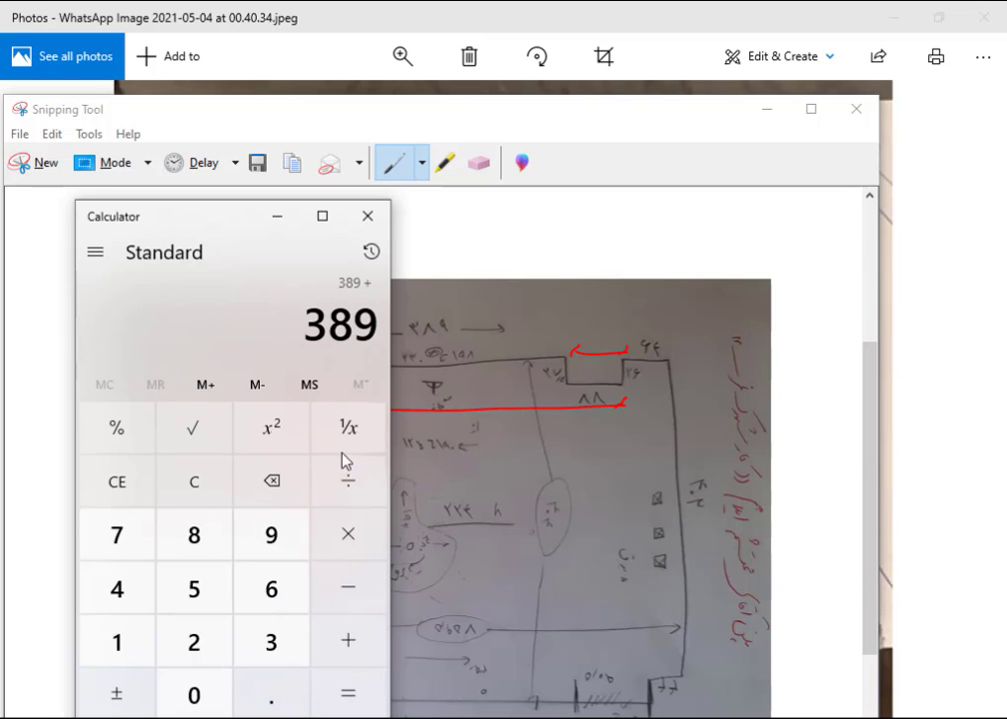
{"action": "left_click", "coordinate": [194, 534]}
{"action": "left_click", "coordinate": [212, 532]}
{"action": "left_click", "coordinate": [353, 699]}
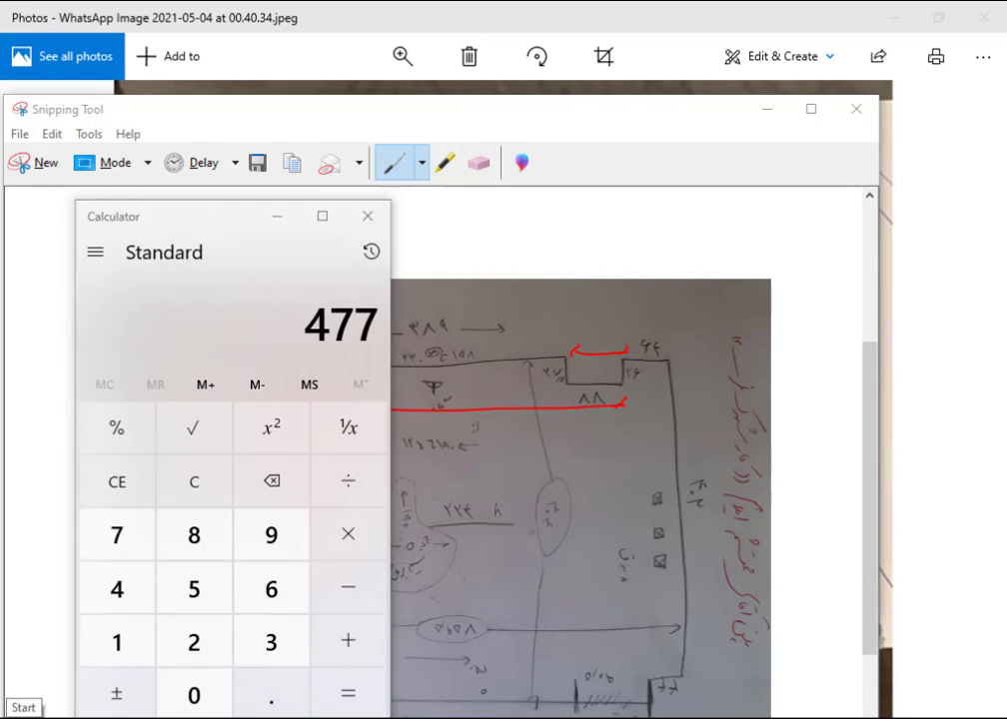
Step: Record 477 in Notepad with the label 'طول دیوار' (wall length)
{"action": "left_click", "coordinate": [20, 715]}
{"action": "type", "text": "n"}
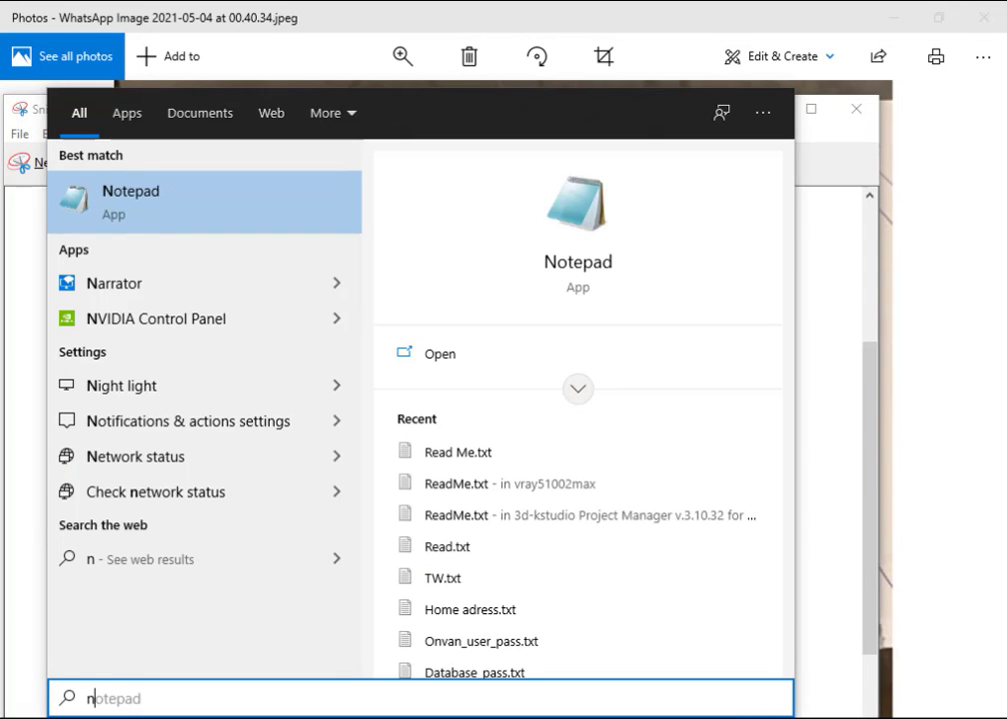
{"action": "key", "text": "Return"}
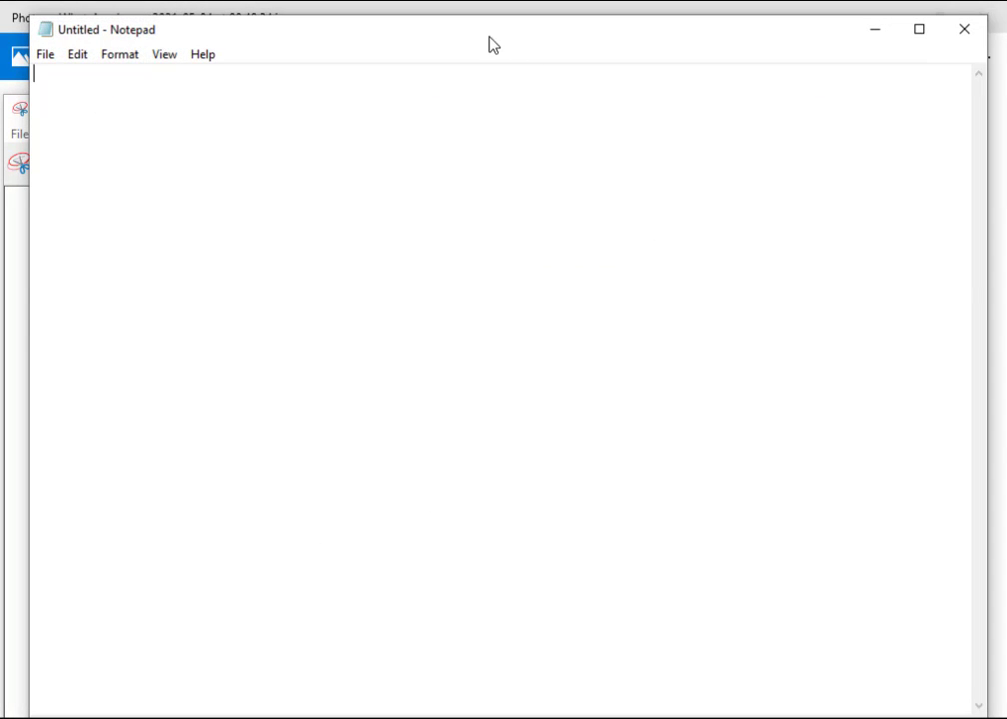
{"action": "mouse_move", "coordinate": [490, 43]}
{"action": "left_mouse_down"}
{"action": "mouse_move", "coordinate": [679, 300]}
{"action": "mouse_move", "coordinate": [816, 250]}
{"action": "left_mouse_up"}
{"action": "type", "text": "477"}
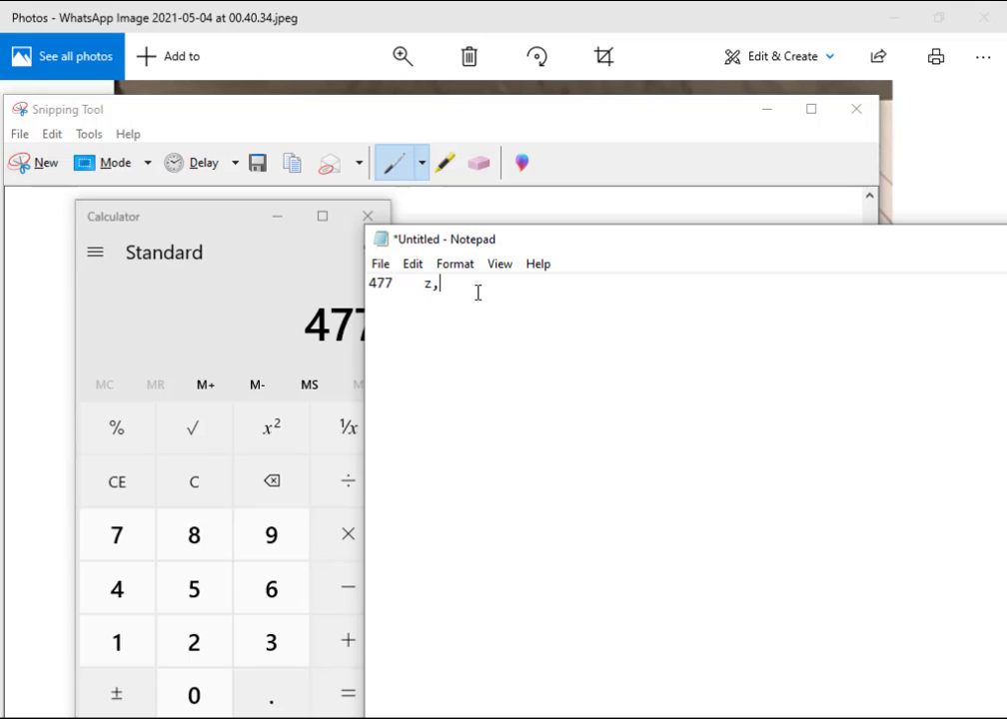
{"action": "key", "text": "BackSpace"}
{"action": "key", "text": "BackSpace"}
{"action": "type", "text": "ط"}
{"action": "type", "text": "ول دیوا"}
{"action": "type", "text": "ر"}
Step: Move Notepad and Calculator aside so the snipped floor plan is fully visible
{"action": "left_click", "coordinate": [265, 222]}
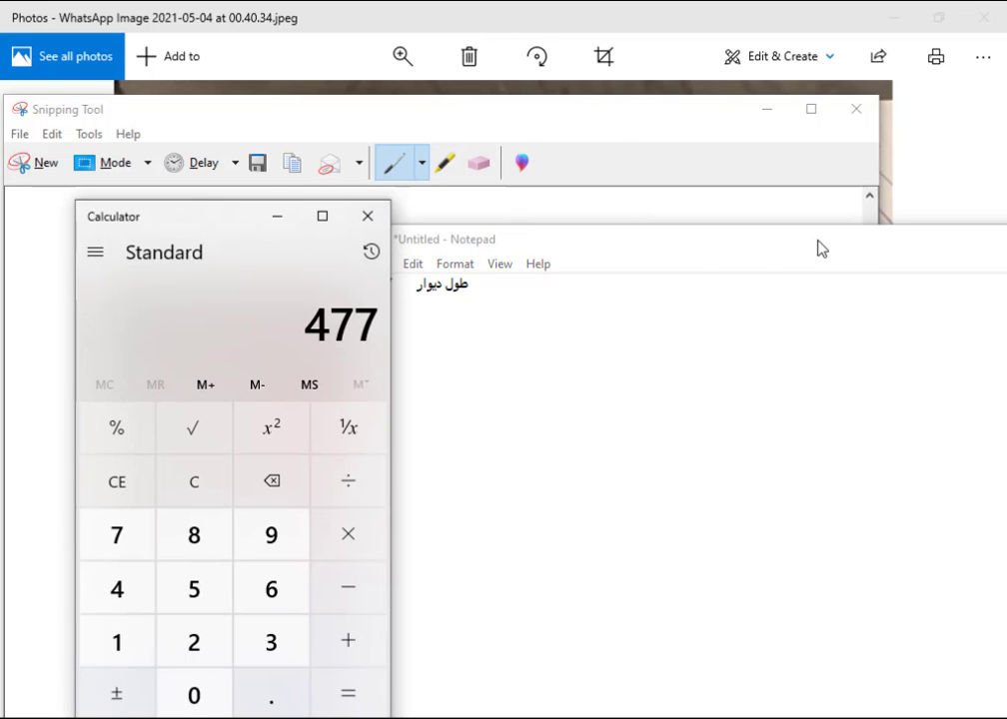
{"action": "left_click_drag", "start_coordinate": [817, 248], "coordinate": [1006, 249]}
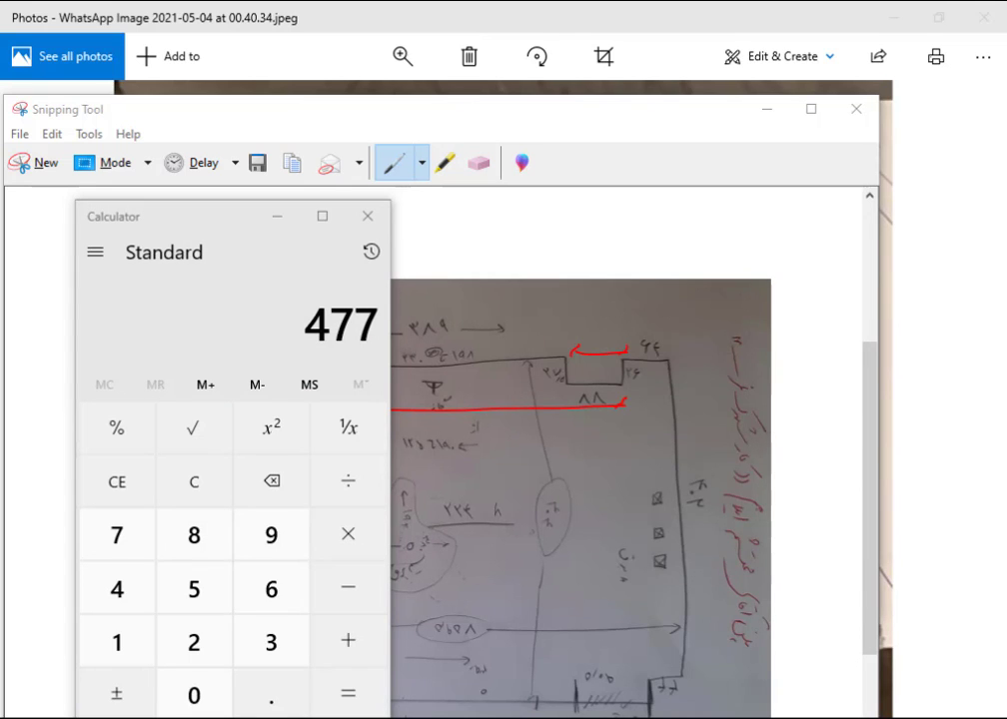
{"action": "mouse_move", "coordinate": [225, 218]}
{"action": "left_mouse_down"}
{"action": "mouse_move", "coordinate": [744, 247]}
{"action": "mouse_move", "coordinate": [939, 288]}
{"action": "left_mouse_up"}
{"action": "left_click", "coordinate": [951, 269]}
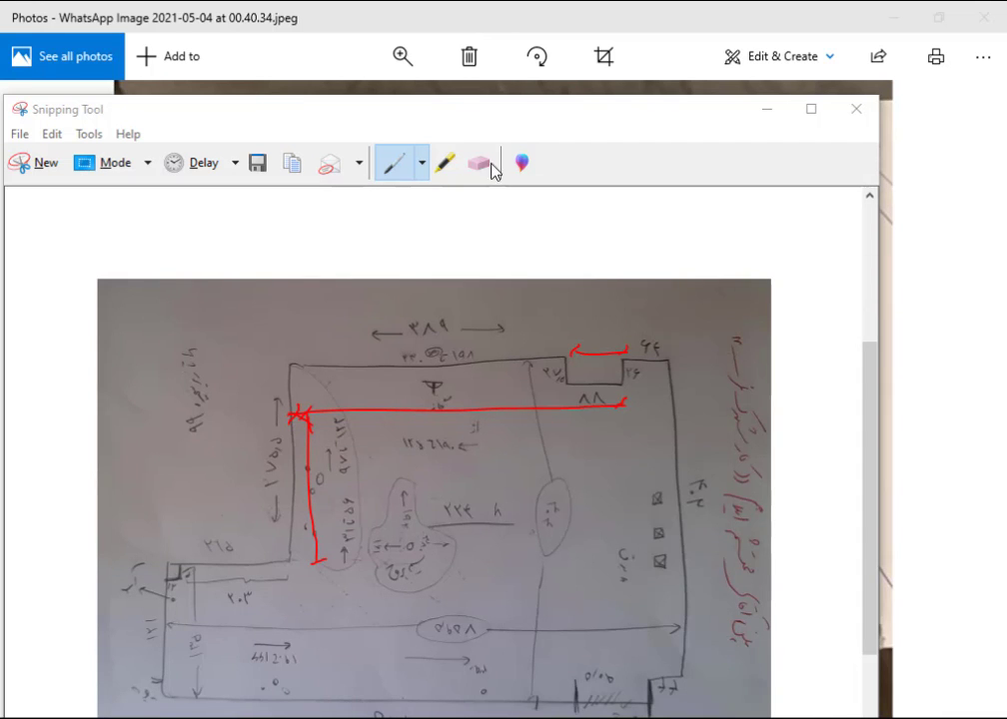
{"action": "mouse_move", "coordinate": [417, 117]}
{"action": "left_mouse_down"}
{"action": "mouse_move", "coordinate": [519, 29]}
{"action": "mouse_move", "coordinate": [498, 47]}
{"action": "left_mouse_up"}
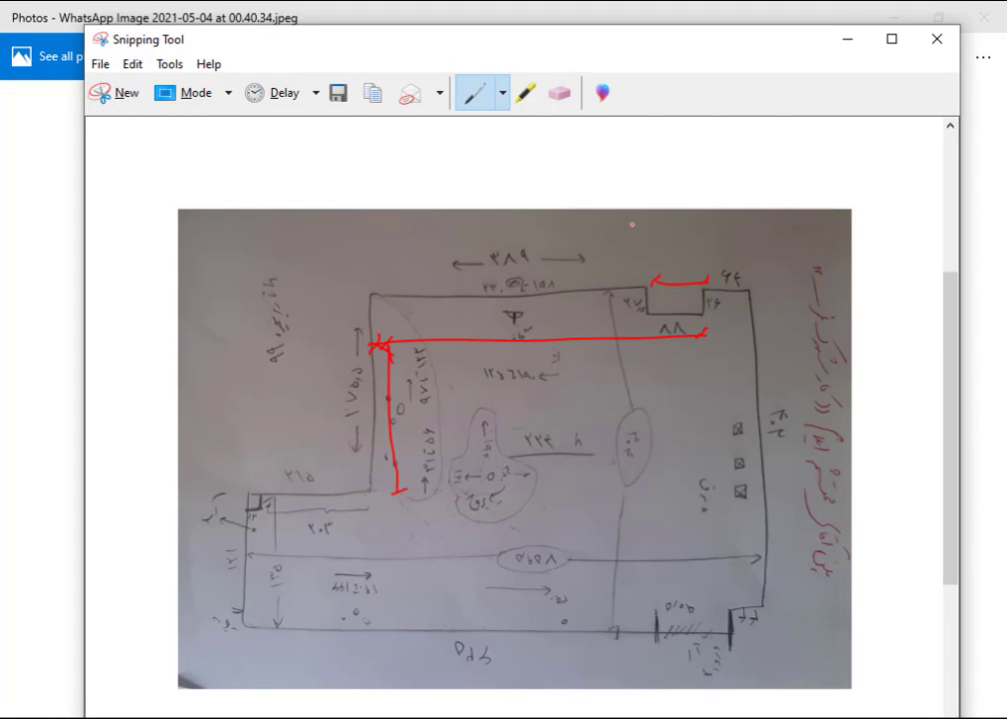
Step: Hide the floor plan snip, move Calculator left, and place Photos beside AutoCAD
{"action": "left_click", "coordinate": [847, 39]}
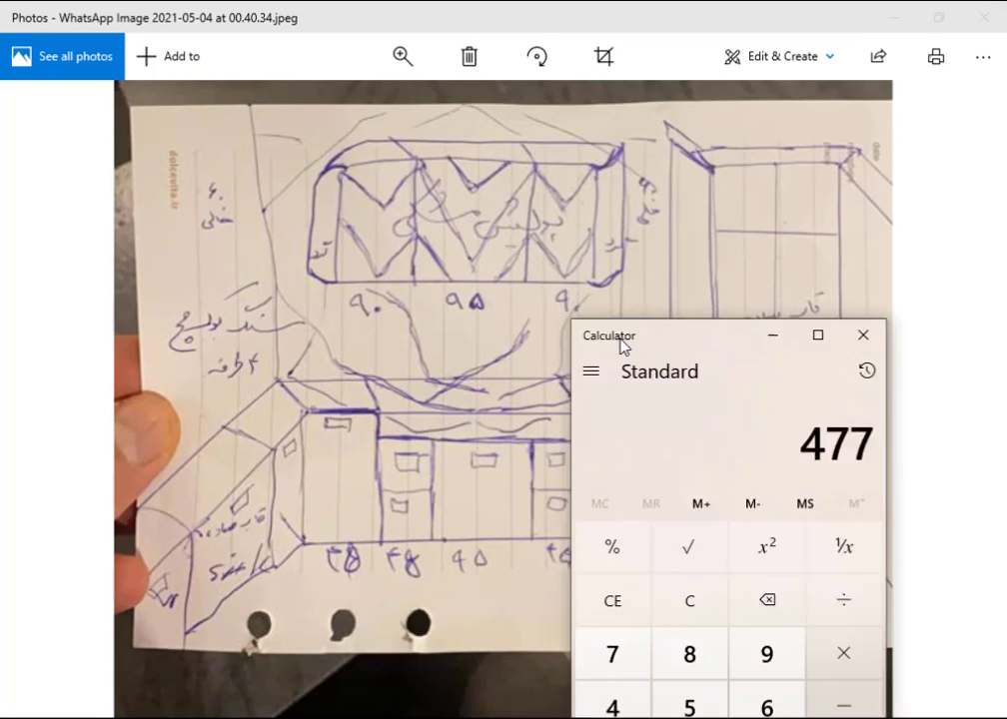
{"action": "mouse_move", "coordinate": [620, 346]}
{"action": "left_mouse_down"}
{"action": "mouse_move", "coordinate": [152, 286]}
{"action": "mouse_move", "coordinate": [70, 209]}
{"action": "mouse_move", "coordinate": [128, 191]}
{"action": "mouse_move", "coordinate": [120, 185]}
{"action": "left_mouse_up"}
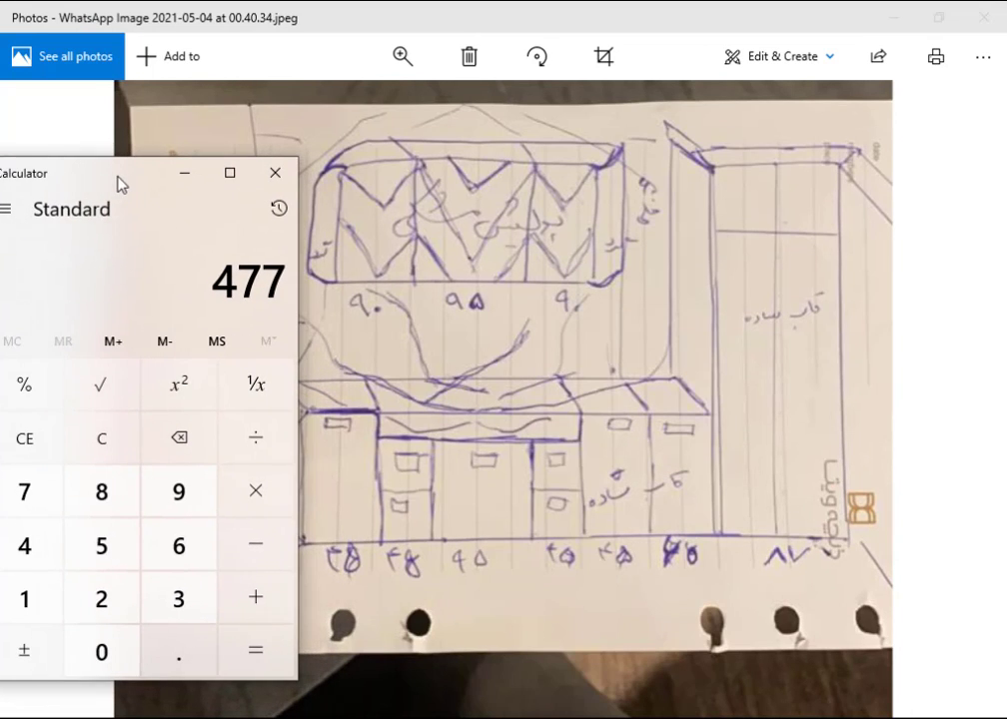
{"action": "left_click", "coordinate": [319, 18]}
{"action": "mouse_move", "coordinate": [329, 22]}
{"action": "left_mouse_down"}
{"action": "mouse_move", "coordinate": [724, 45]}
{"action": "mouse_move", "coordinate": [699, 40]}
{"action": "left_mouse_up"}
Step: Browse back to the cabinet elevation sketch 00.40.34 and move Calculator up beside it
{"action": "key", "text": "Left"}
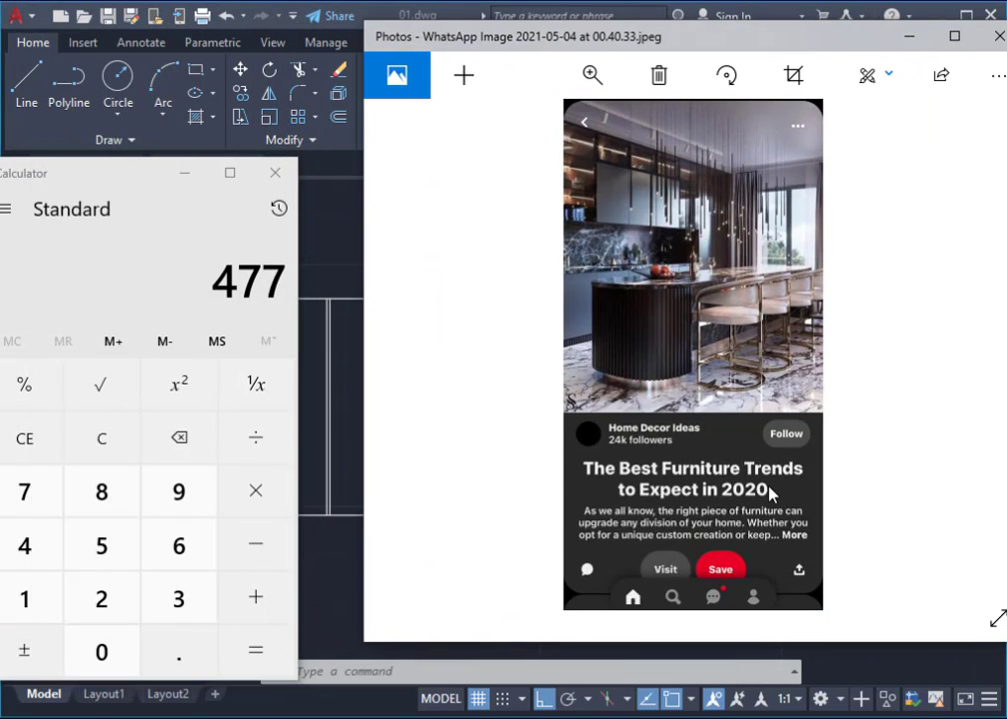
{"action": "key", "text": "Left"}
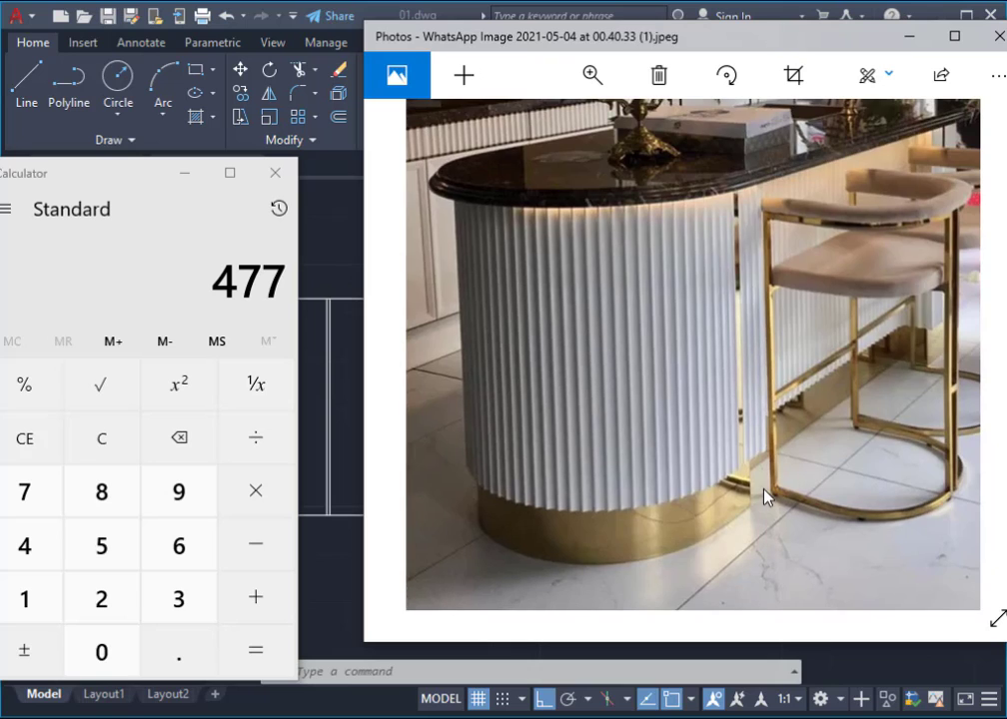
{"action": "key", "text": "Left"}
{"action": "key", "text": "Left"}
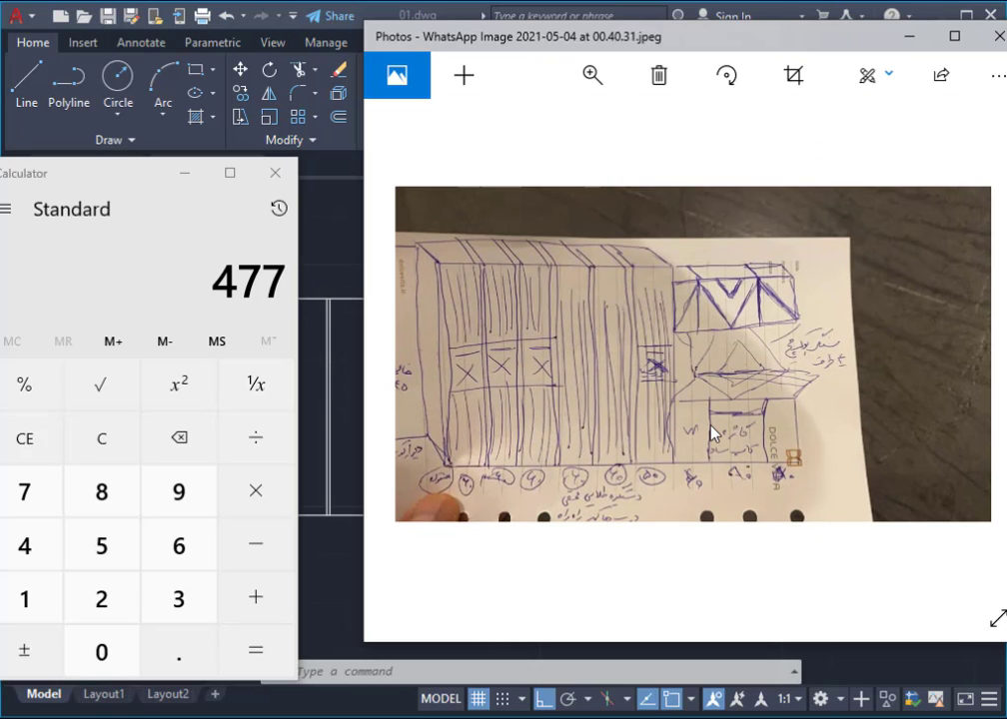
{"action": "key", "text": "Left"}
{"action": "key", "text": "Left"}
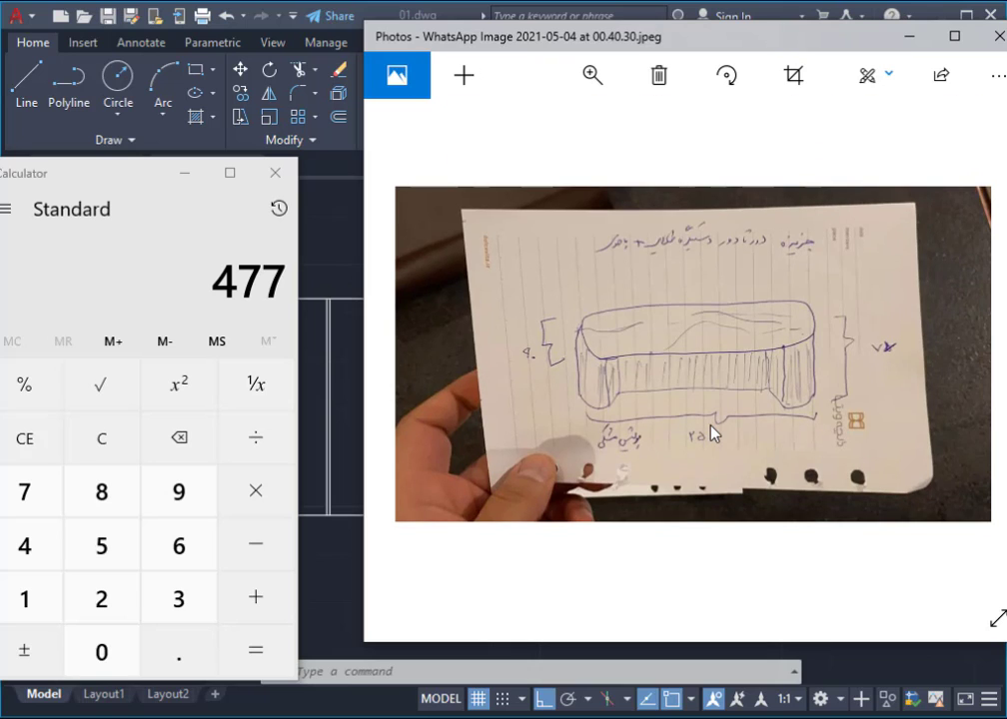
{"action": "key", "text": "Right"}
{"action": "key", "text": "Right"}
{"action": "key", "text": "Right"}
{"action": "key", "text": "Right"}
{"action": "key", "text": "Right"}
{"action": "key", "text": "Right"}
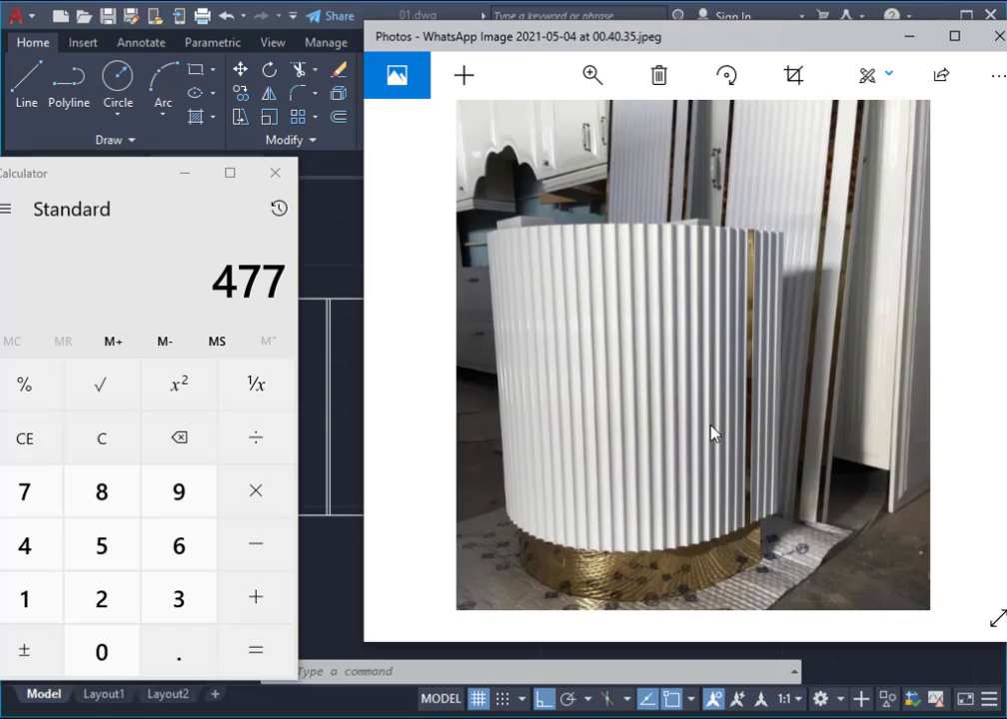
{"action": "key", "text": "Left"}
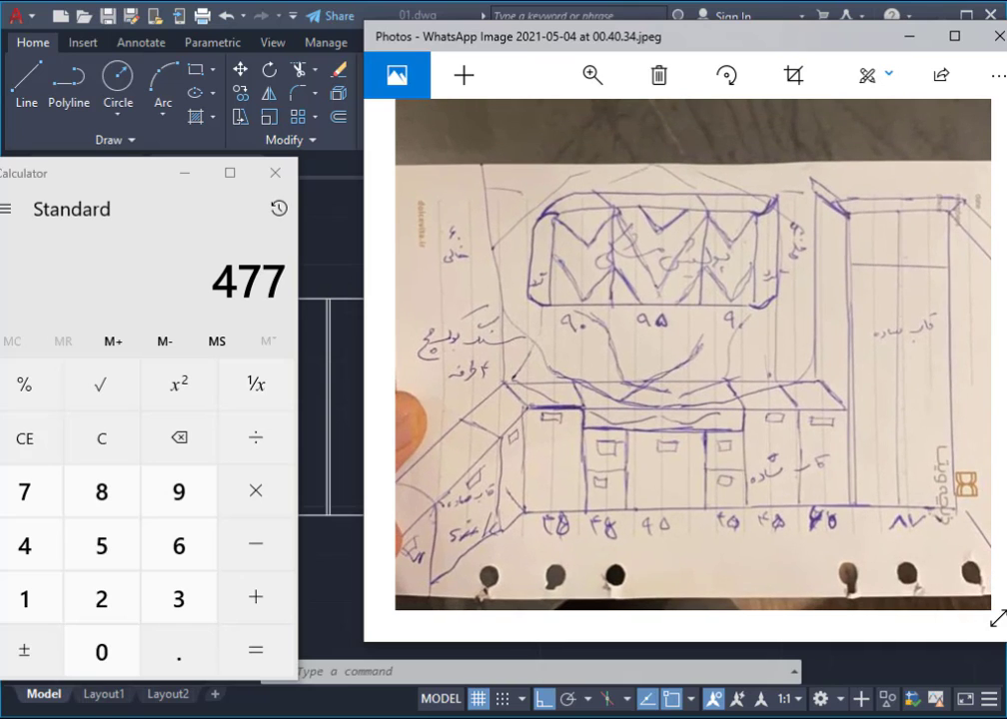
{"action": "mouse_move", "coordinate": [133, 174]}
{"action": "left_mouse_down"}
{"action": "mouse_move", "coordinate": [200, 73]}
{"action": "mouse_move", "coordinate": [186, 74]}
{"action": "left_mouse_up"}
Step: Total the cabinet widths 87+60+45+45+95+45+45 in Calculator to get 422
{"action": "left_click", "coordinate": [161, 344]}
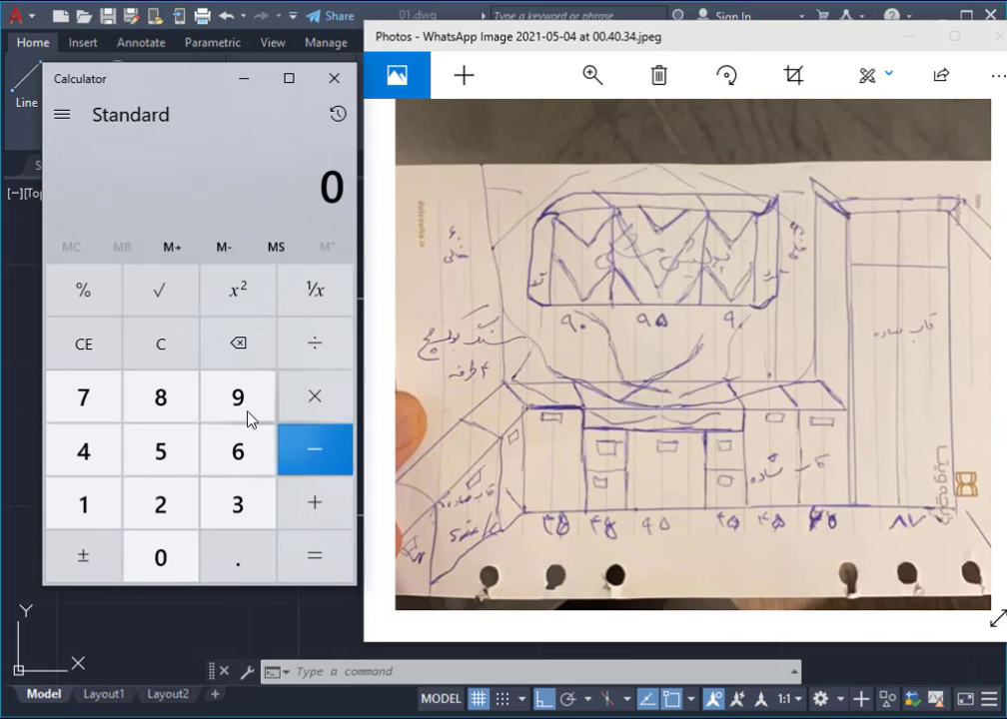
{"action": "type", "text": "87"}
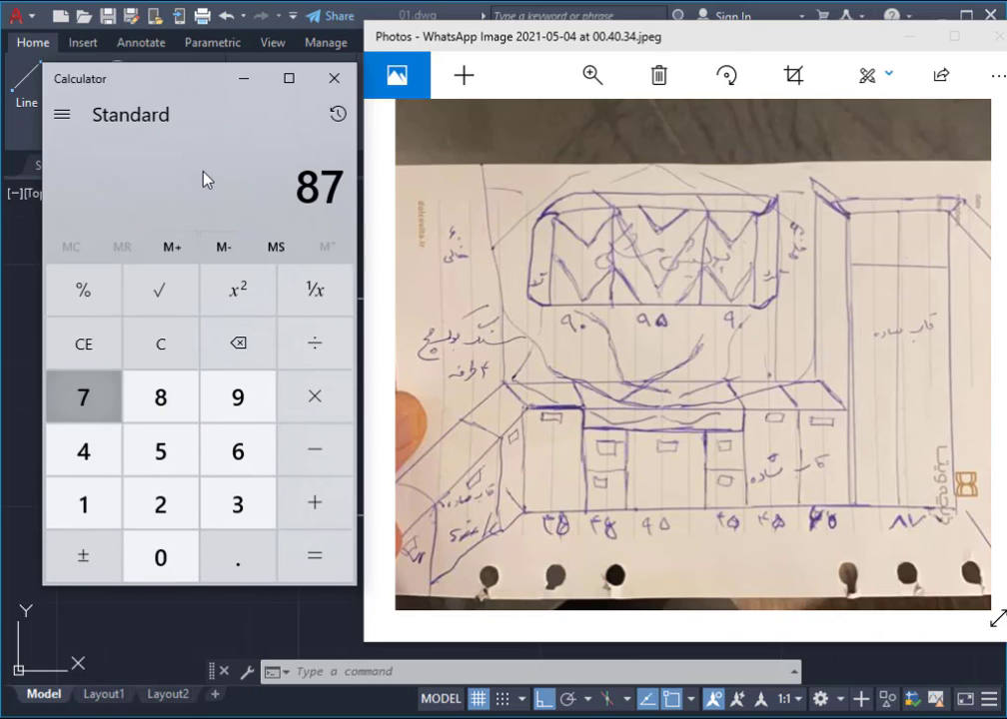
{"action": "type", "text": "+60"}
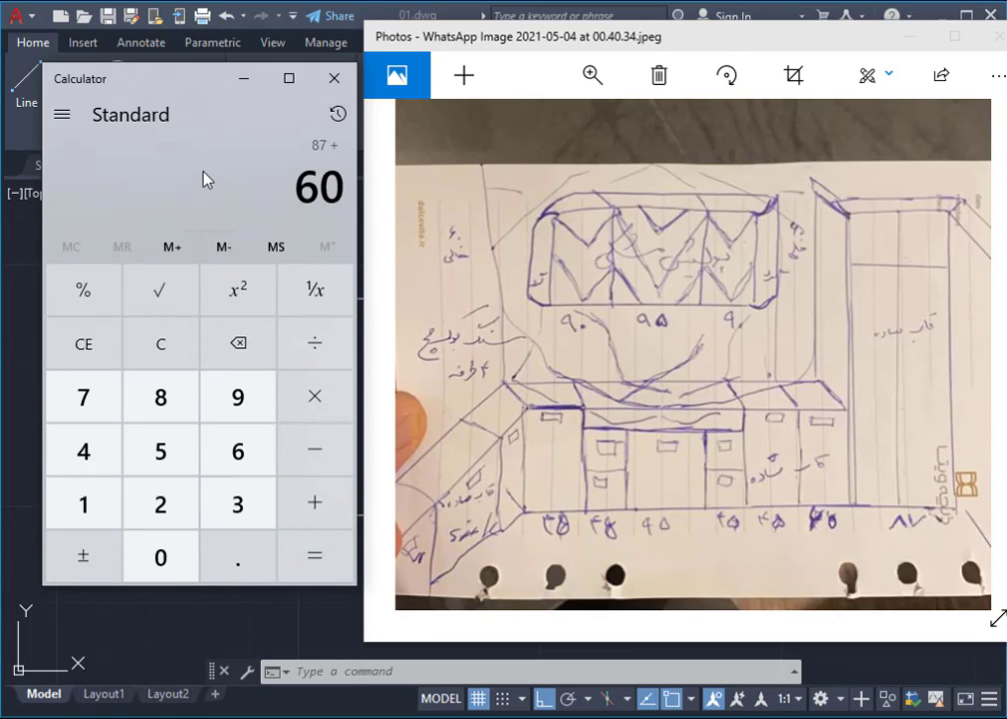
{"action": "type", "text": "+45+4"}
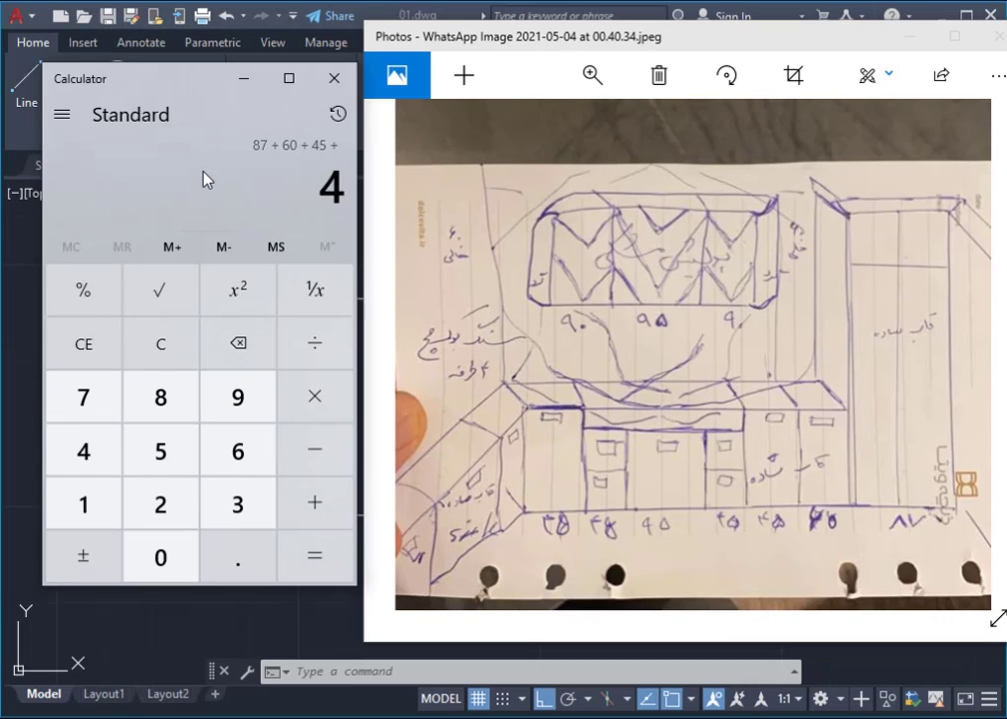
{"action": "type", "text": "5+95+"}
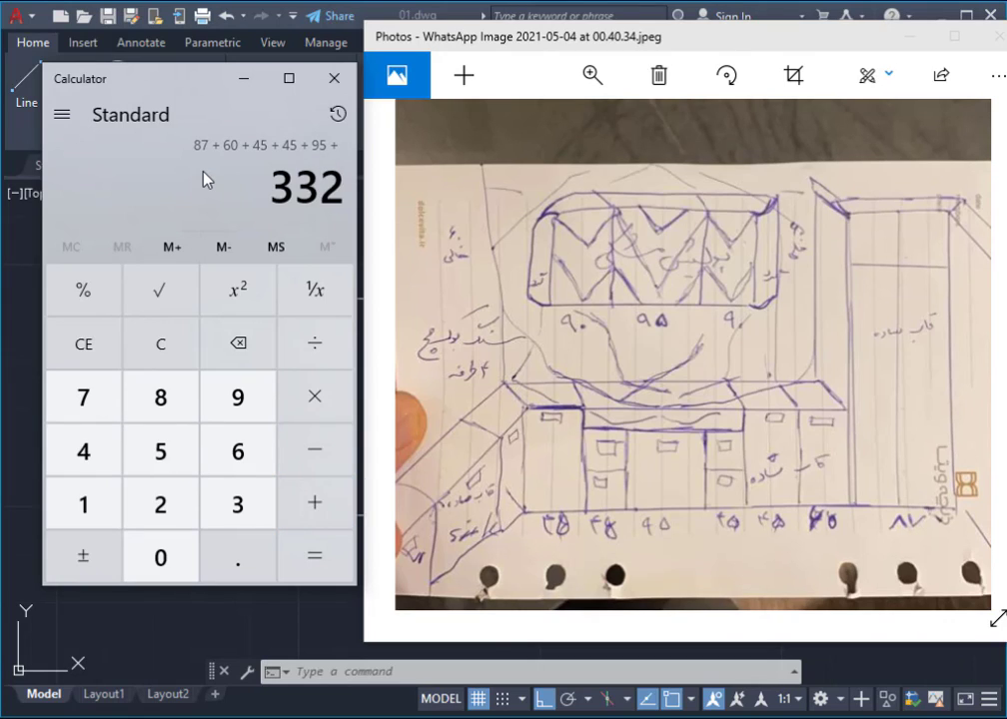
{"action": "type", "text": "45+"}
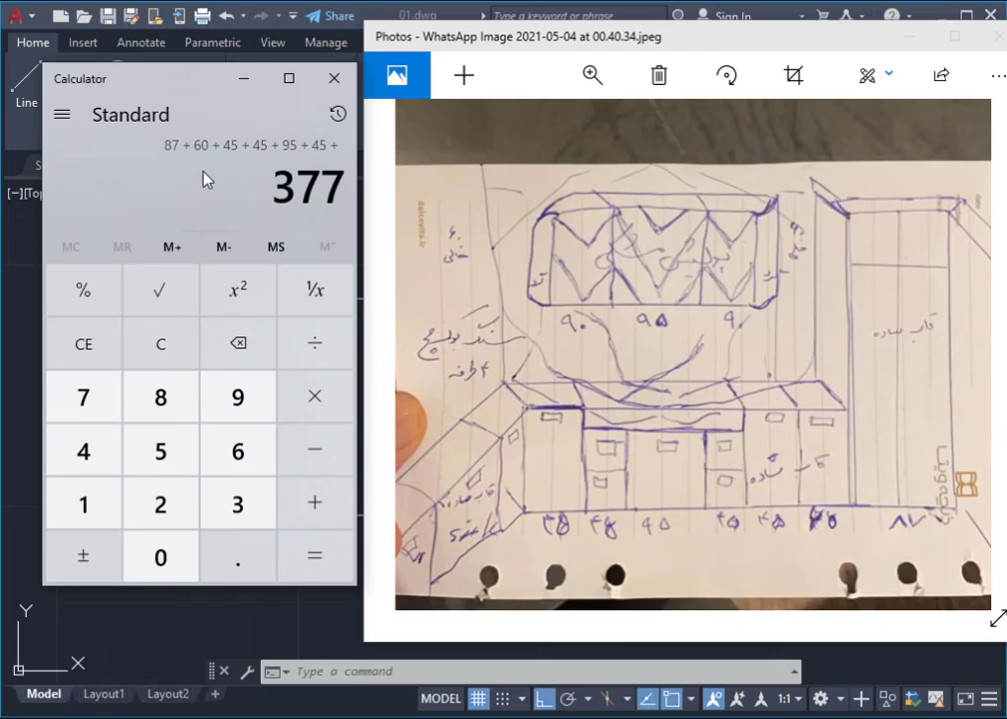
{"action": "type", "text": "45"}
{"action": "key", "text": "Return"}
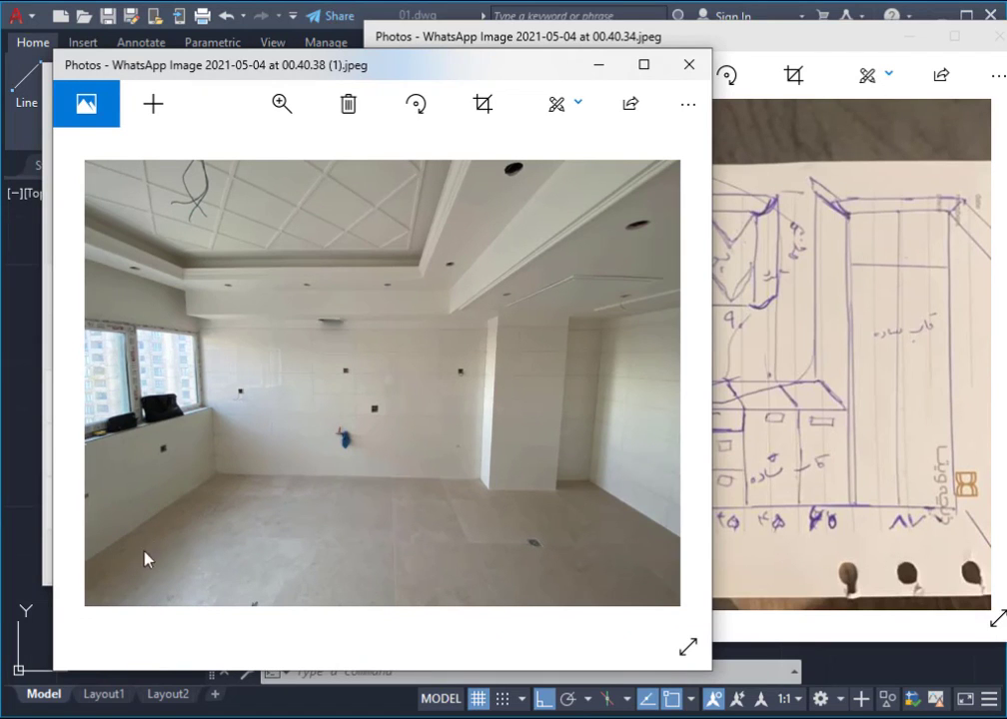
{"action": "mouse_move", "coordinate": [147, 530]}
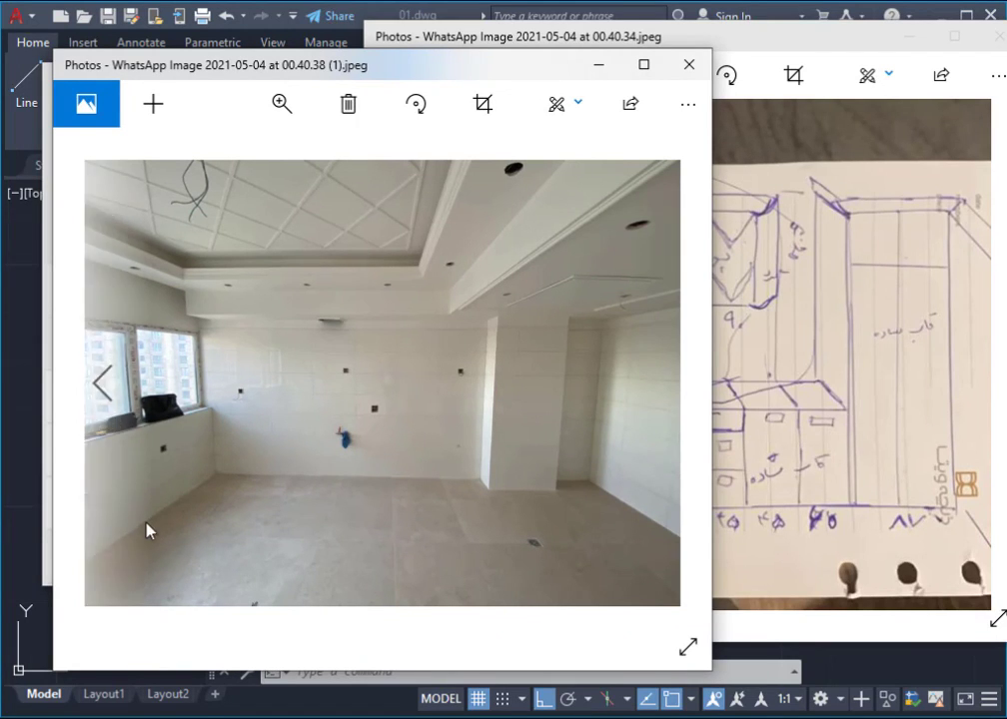
Step: Close the kitchen photo and note '422 کابینتها بطول ثابتی' in Notepad
{"action": "left_click", "coordinate": [689, 64]}
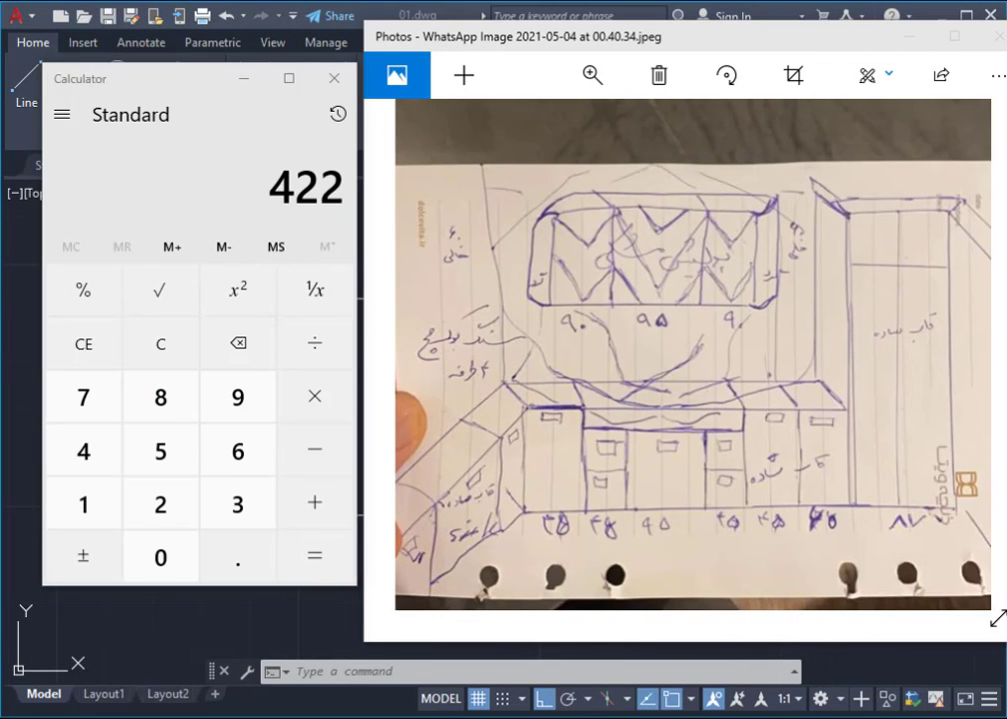
{"action": "key", "text": "alt+Tab"}
{"action": "left_click_drag", "start_coordinate": [821, 194], "coordinate": [699, 156]}
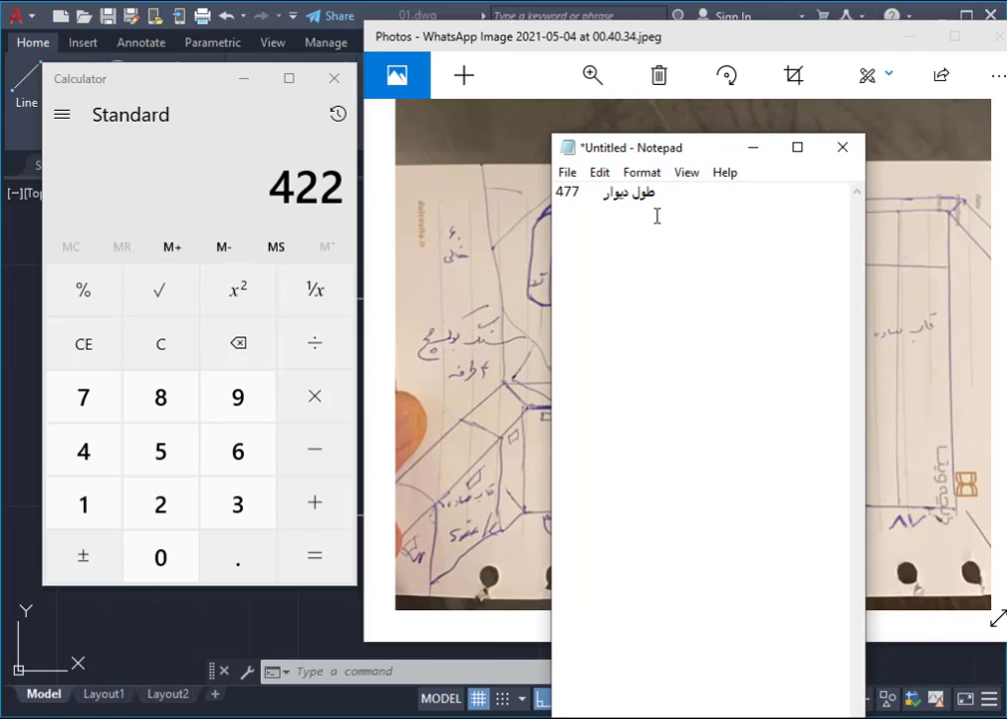
{"action": "type", "text": "42"}
{"action": "type", "text": "2"}
{"action": "type", "text": "       ک"}
{"action": "type", "text": "ا"}
{"action": "type", "text": "بینت"}
{"action": "type", "text": "ها "}
{"action": "type", "text": "بطول"}
{"action": "type", "text": " ثابتی"}
{"action": "left_click", "coordinate": [753, 147]}
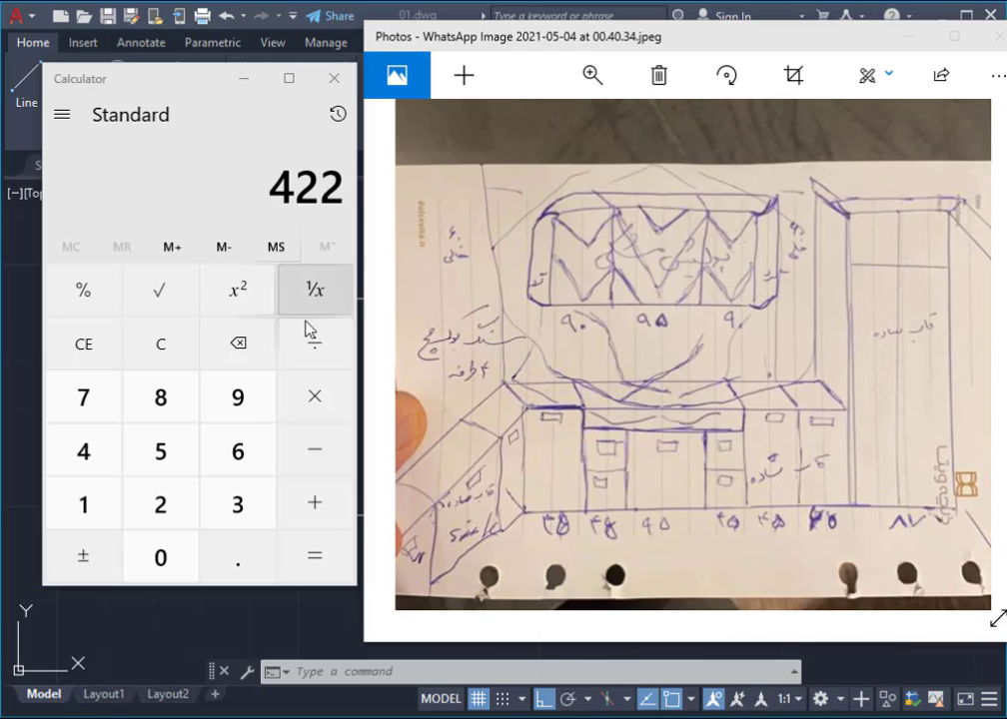
Step: Add 55 to 422 to get 477, then move the notes and Calculator aside
{"action": "left_click", "coordinate": [315, 503]}
{"action": "left_click", "coordinate": [159, 451]}
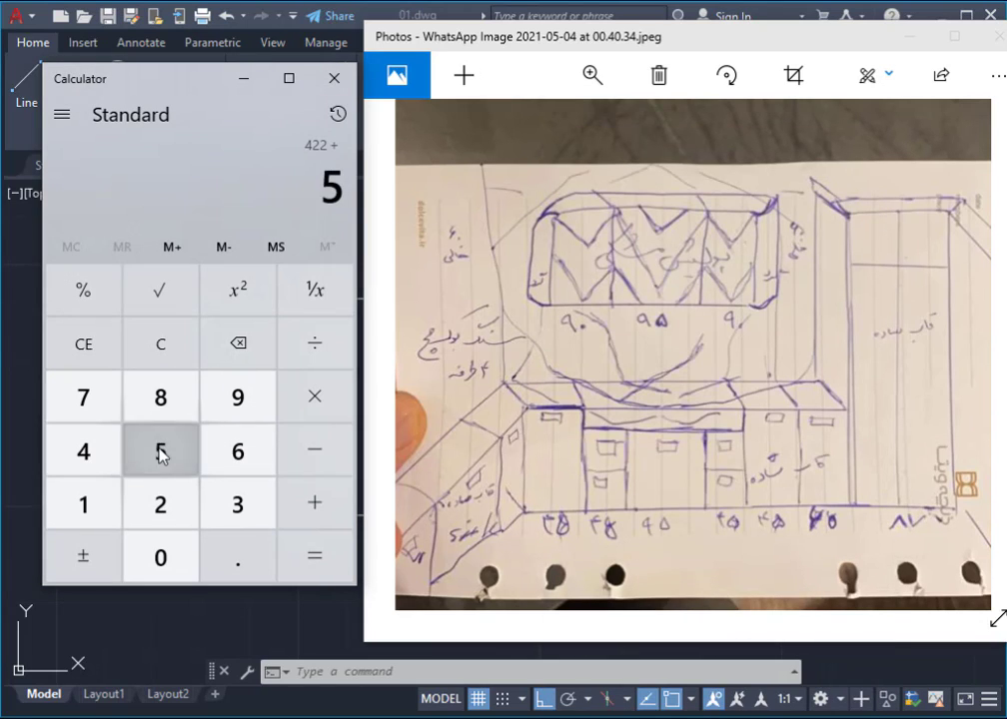
{"action": "left_click", "coordinate": [160, 451]}
{"action": "left_click", "coordinate": [314, 555]}
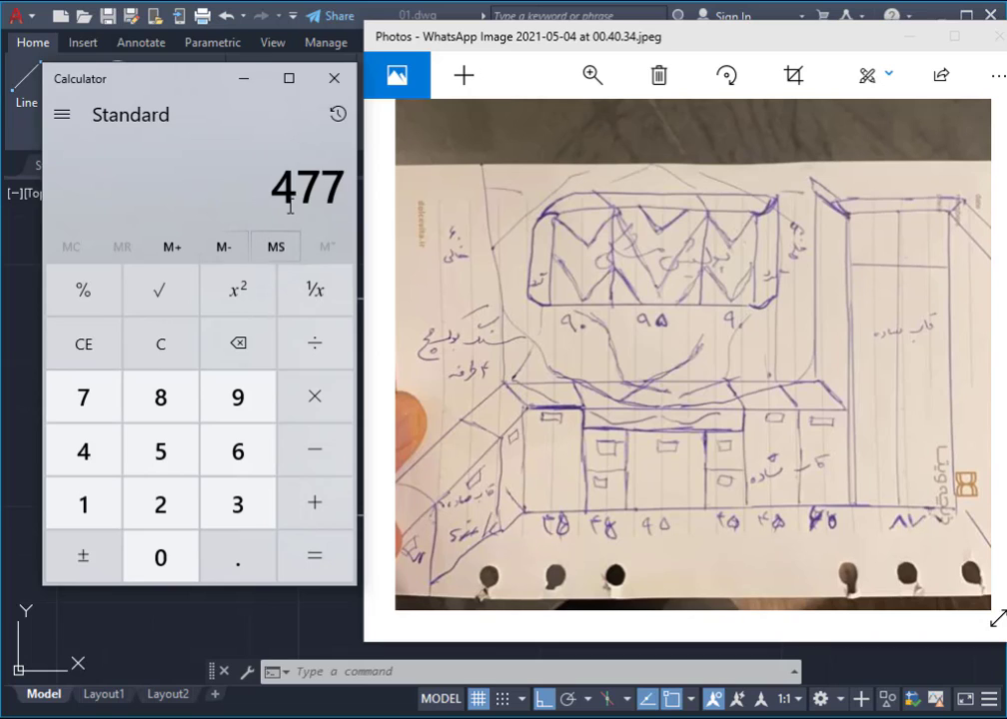
{"action": "left_click", "coordinate": [400, 225]}
{"action": "key", "text": "alt+Tab"}
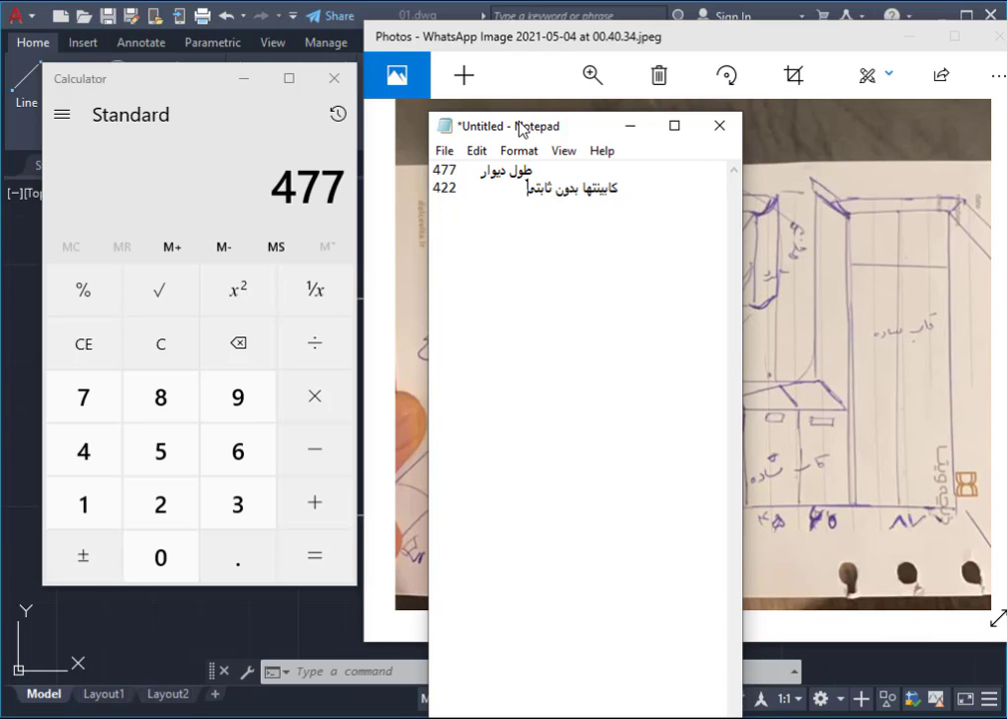
{"action": "mouse_move", "coordinate": [531, 128]}
{"action": "left_mouse_down"}
{"action": "mouse_move", "coordinate": [343, 241]}
{"action": "mouse_move", "coordinate": [986, 168]}
{"action": "mouse_move", "coordinate": [997, 620]}
{"action": "left_mouse_up"}
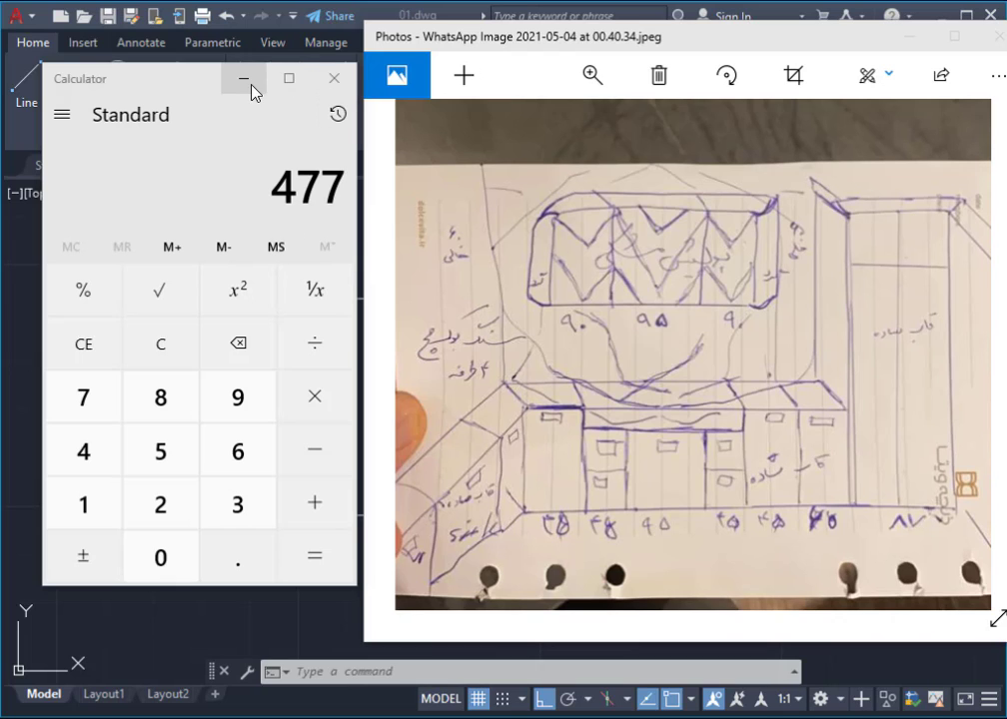
{"action": "mouse_move", "coordinate": [178, 86]}
{"action": "left_mouse_down"}
{"action": "mouse_move", "coordinate": [1005, 175]}
{"action": "mouse_move", "coordinate": [142, 128]}
{"action": "mouse_move", "coordinate": [134, 118]}
{"action": "left_mouse_up"}
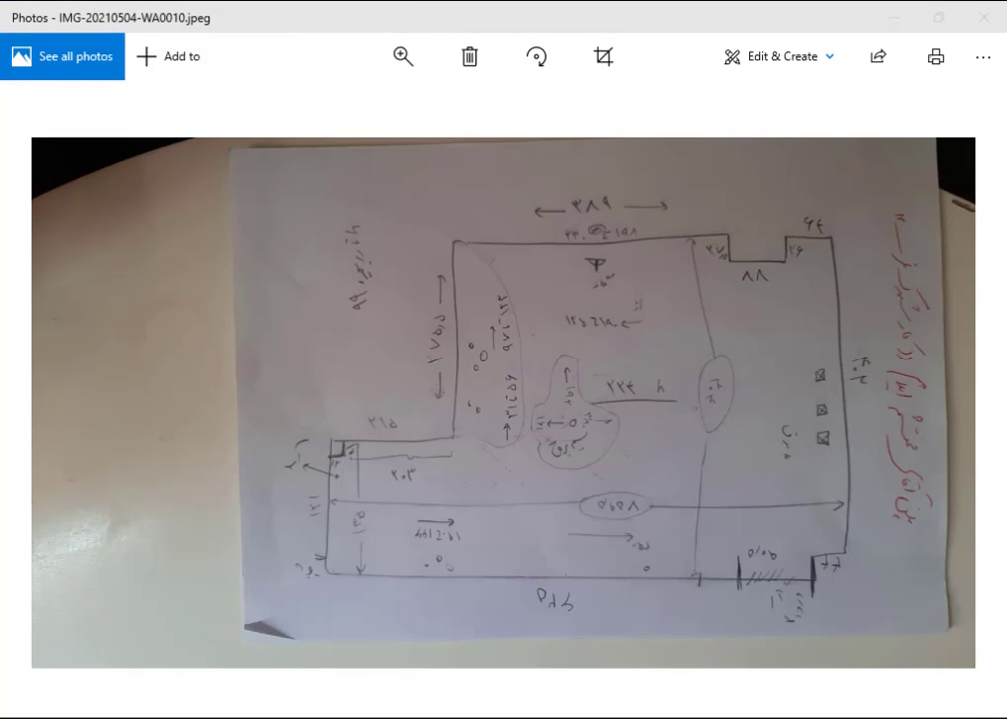
Step: Zoom into the floor plan's measurements and back out, then minimize the full-screen photo
{"action": "double_click", "coordinate": [665, 419]}
{"action": "double_click", "coordinate": [490, 423]}
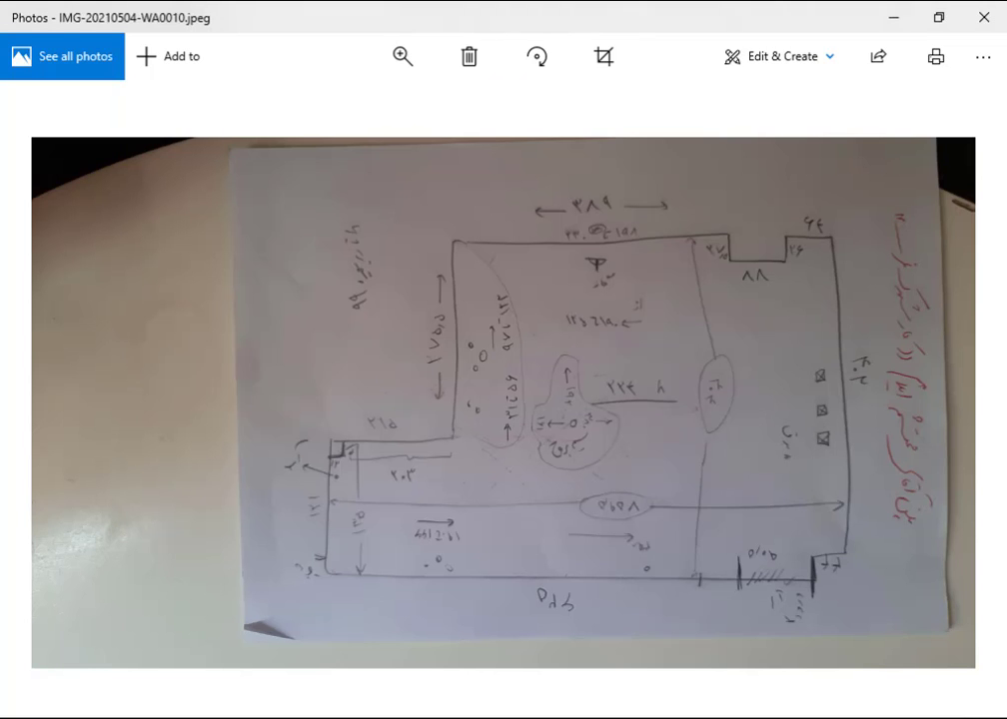
{"action": "scroll", "coordinate": [675, 436], "scroll_direction": "up", "scroll_amount": 1}
{"action": "scroll", "coordinate": [675, 437], "scroll_direction": "up", "scroll_amount": 2}
{"action": "scroll", "coordinate": [573, 322], "scroll_direction": "up", "scroll_amount": 2}
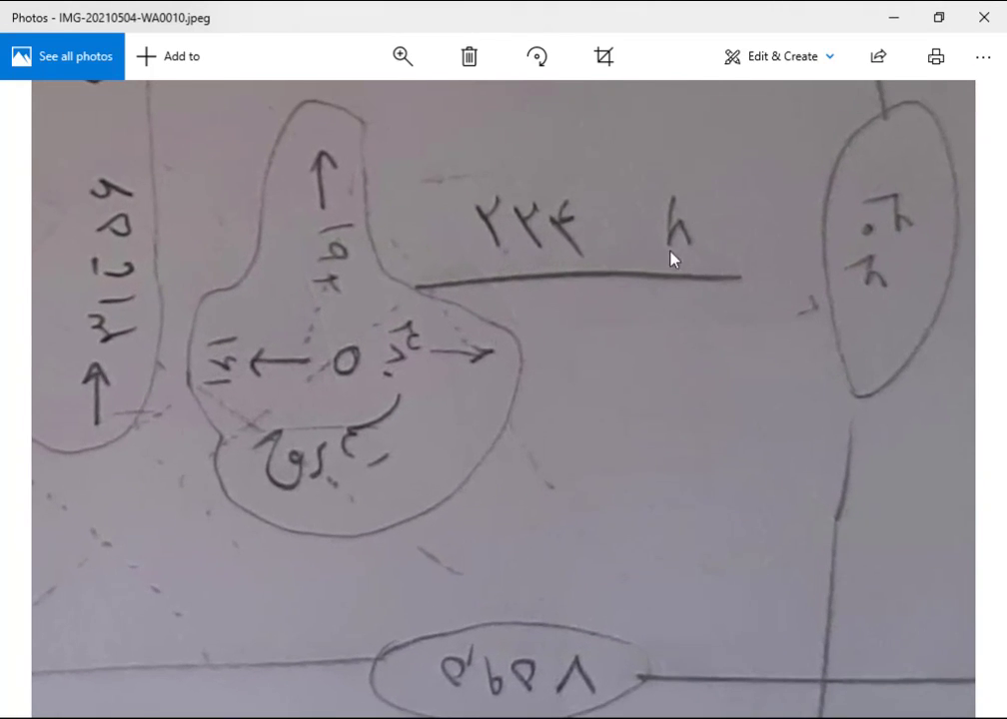
{"action": "double_click", "coordinate": [675, 9]}
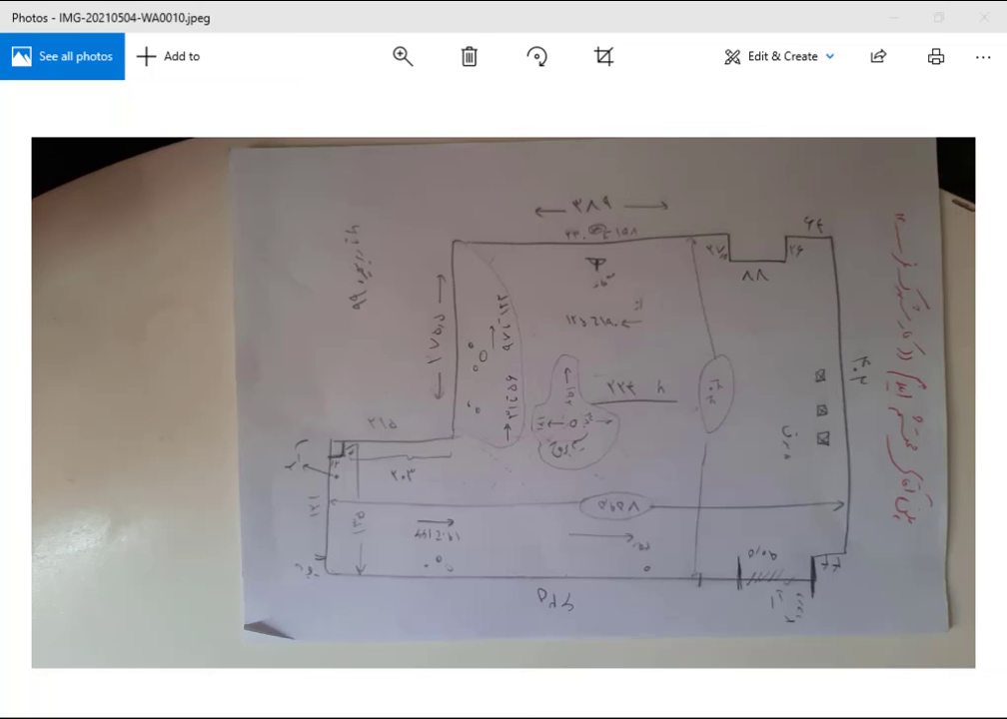
{"action": "left_click", "coordinate": [892, 17]}
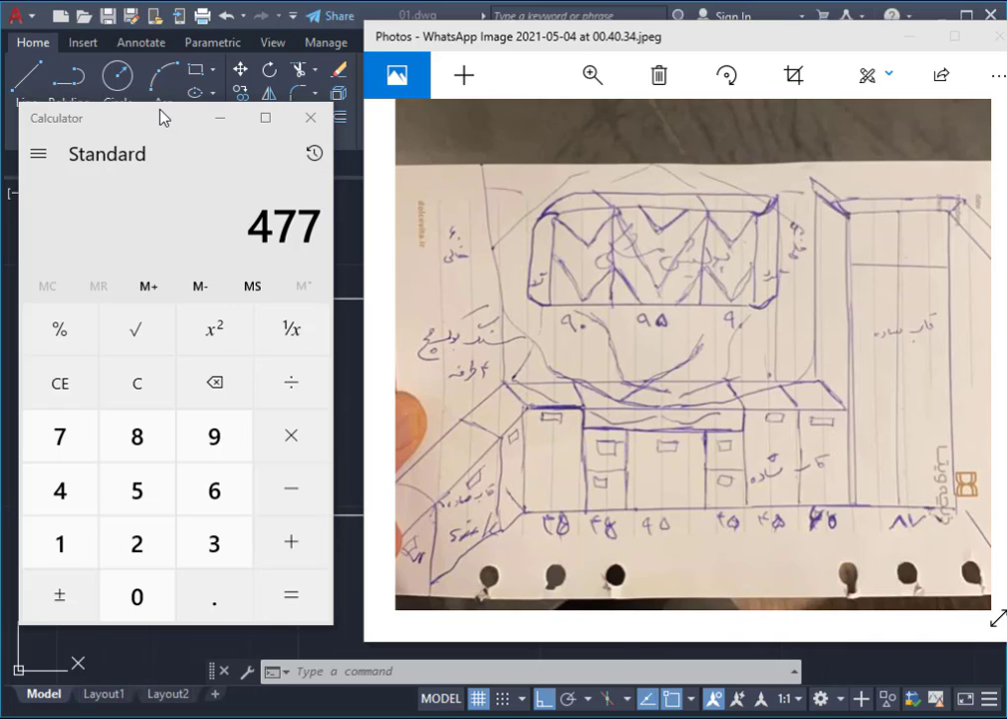
Step: Minimize Calculator and move the Photos window to review the kitchen sketch
{"action": "left_click", "coordinate": [222, 120]}
{"action": "mouse_move", "coordinate": [688, 48]}
{"action": "left_mouse_down"}
{"action": "mouse_move", "coordinate": [324, 75]}
{"action": "mouse_move", "coordinate": [436, 78]}
{"action": "left_mouse_up"}
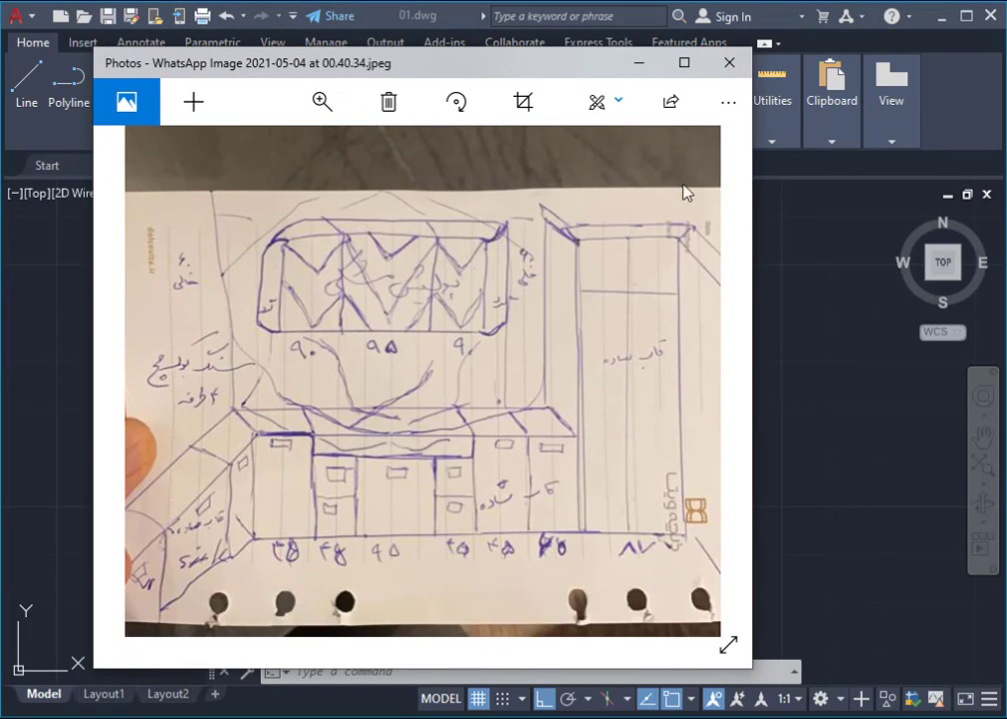
{"action": "mouse_move", "coordinate": [462, 74]}
{"action": "left_mouse_down"}
{"action": "mouse_move", "coordinate": [562, 101]}
{"action": "mouse_move", "coordinate": [513, 96]}
{"action": "left_mouse_up"}
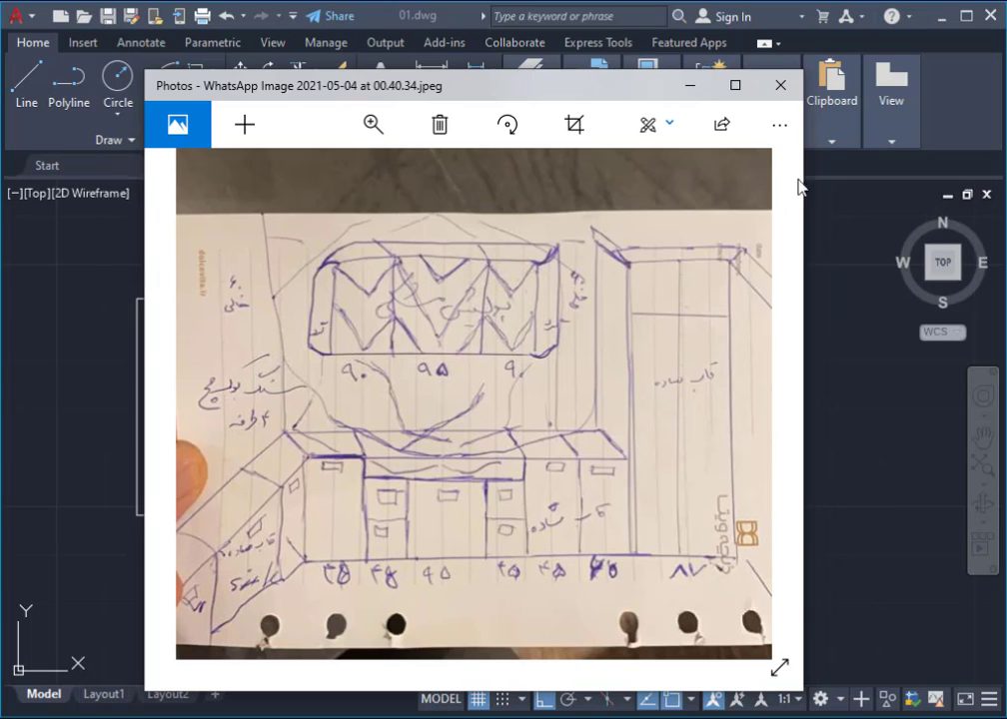
Step: Hide the sketch photo and pan the cabinet plan back into view
{"action": "left_click", "coordinate": [689, 87]}
{"action": "middle_click_drag", "start_coordinate": [620, 492], "coordinate": [175, 496]}
{"action": "scroll", "coordinate": [535, 510], "scroll_direction": "down", "scroll_amount": 4}
{"action": "scroll", "coordinate": [427, 534], "scroll_direction": "up", "scroll_amount": 4}
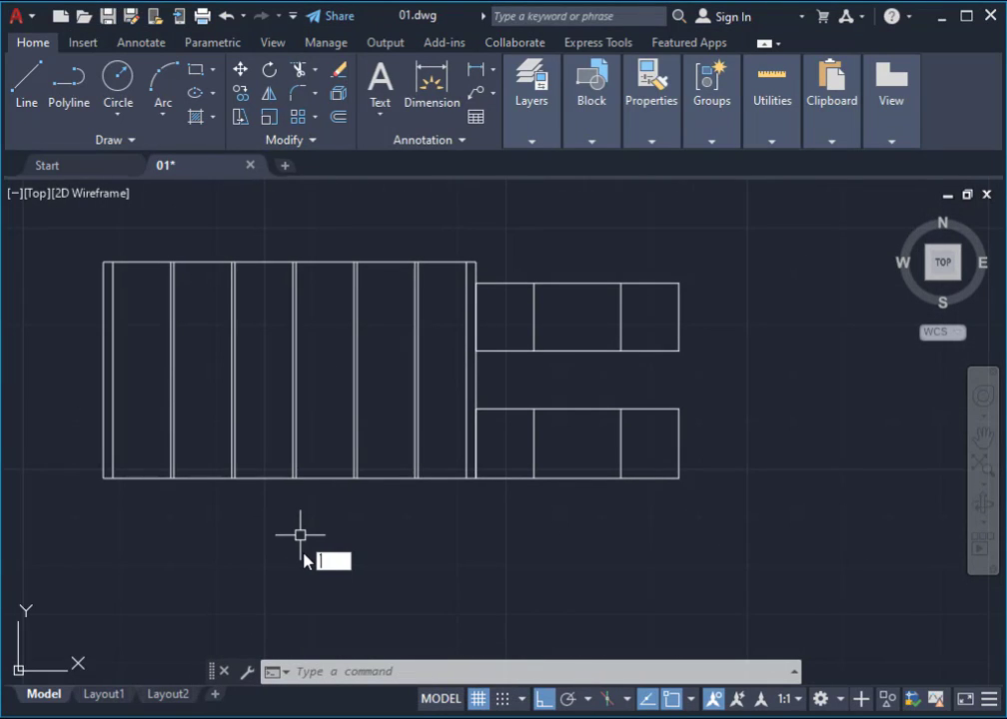
Step: Start single-line TEXT beside the cabinet run, keeping the default 0.20 height
{"action": "key", "text": "Escape"}
{"action": "type", "text": "ف"}
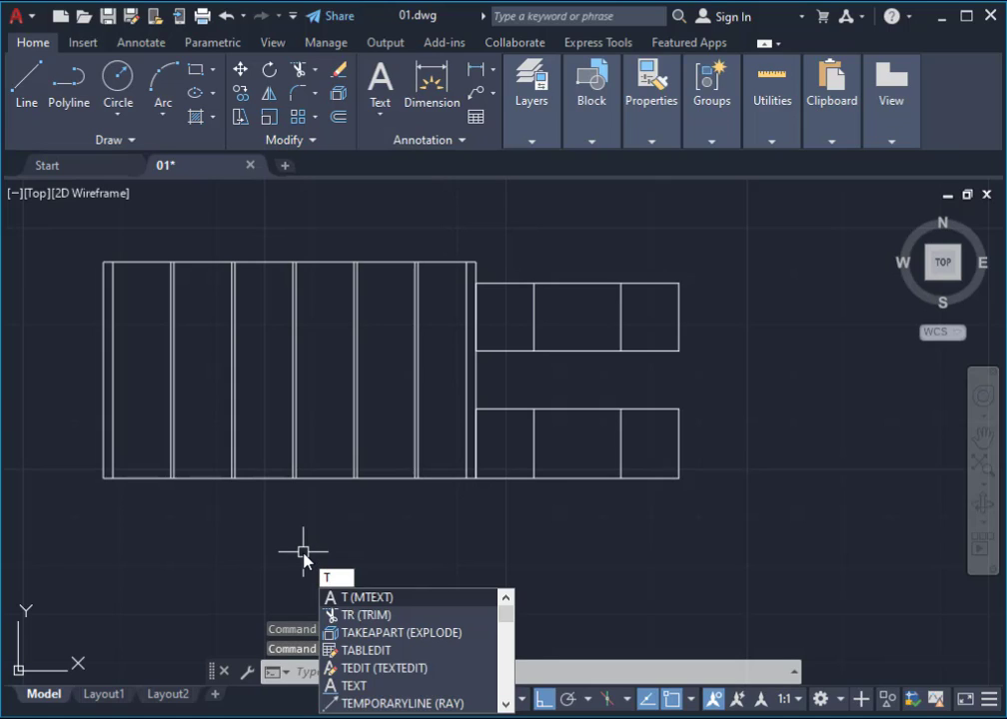
{"action": "key", "text": "Down"}
{"action": "key", "text": "Down"}
{"action": "key", "text": "Down"}
{"action": "key", "text": "Down"}
{"action": "key", "text": "Down"}
{"action": "key", "text": "Down"}
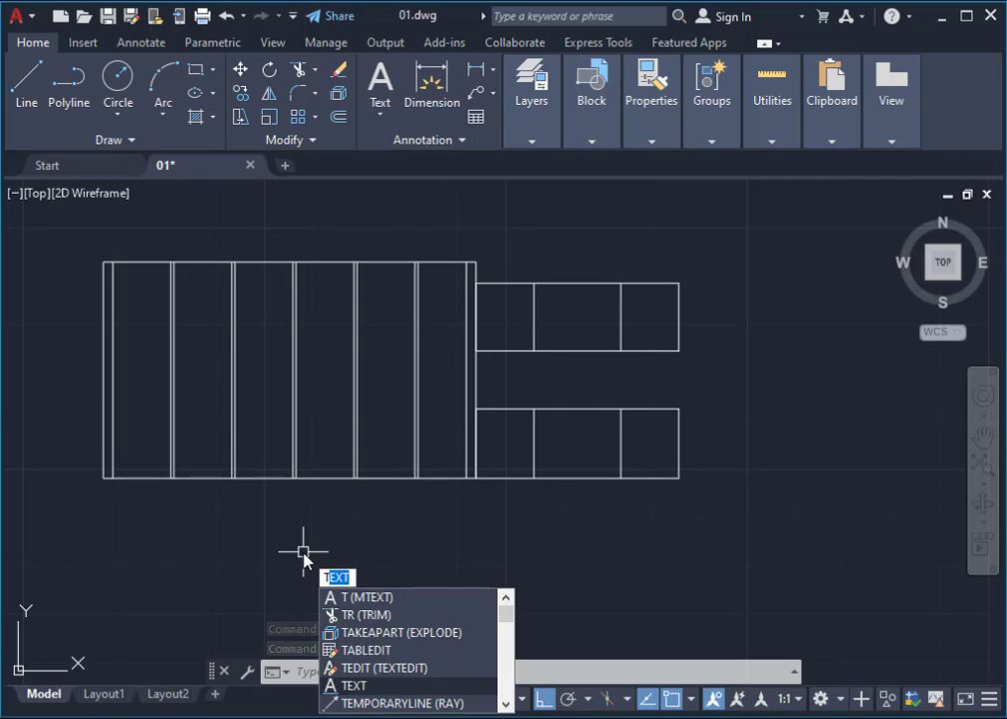
{"action": "key", "text": "Return"}
{"action": "left_click", "coordinate": [237, 510]}
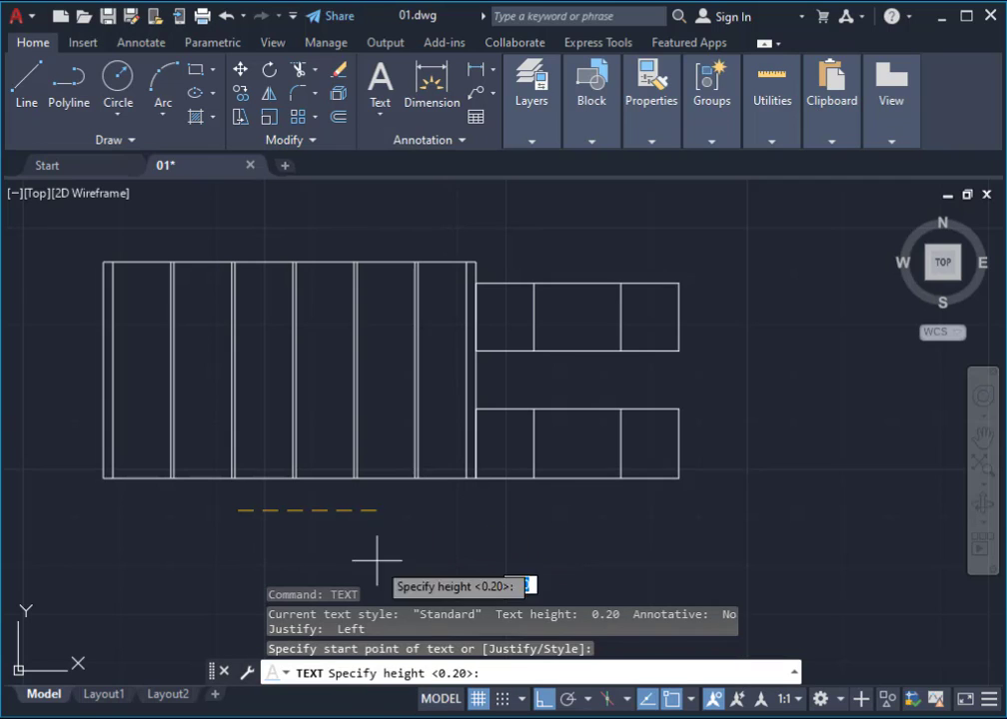
{"action": "key", "text": "Return"}
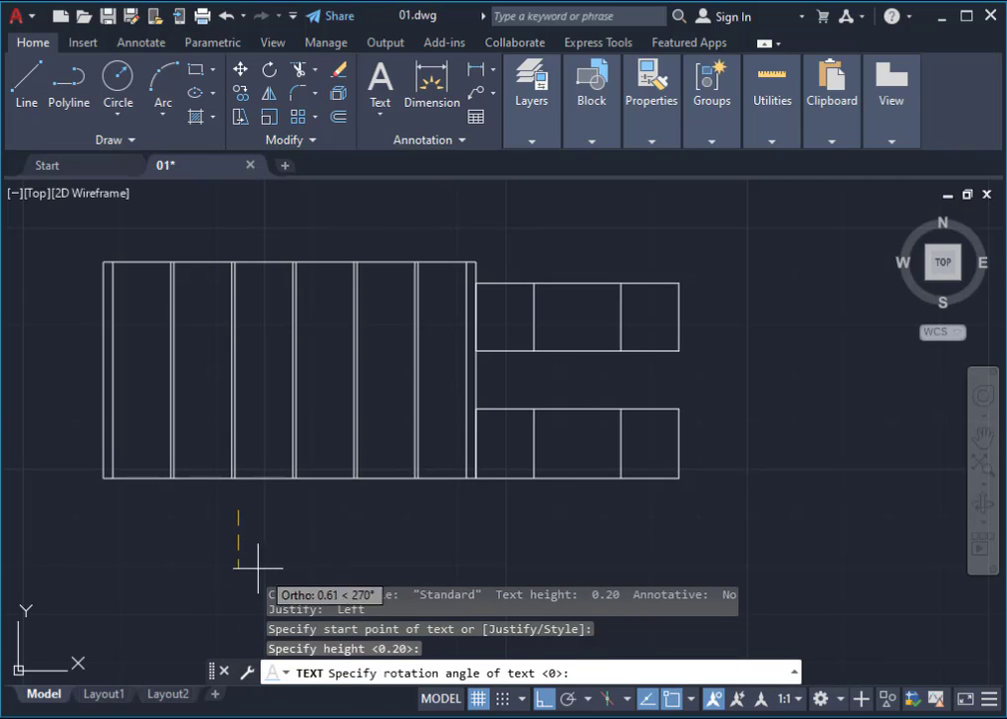
Step: Type the Persian wall label 'دیوار اول', correcting typos along the way
{"action": "scroll", "coordinate": [528, 517], "scroll_direction": "down", "scroll_amount": 2}
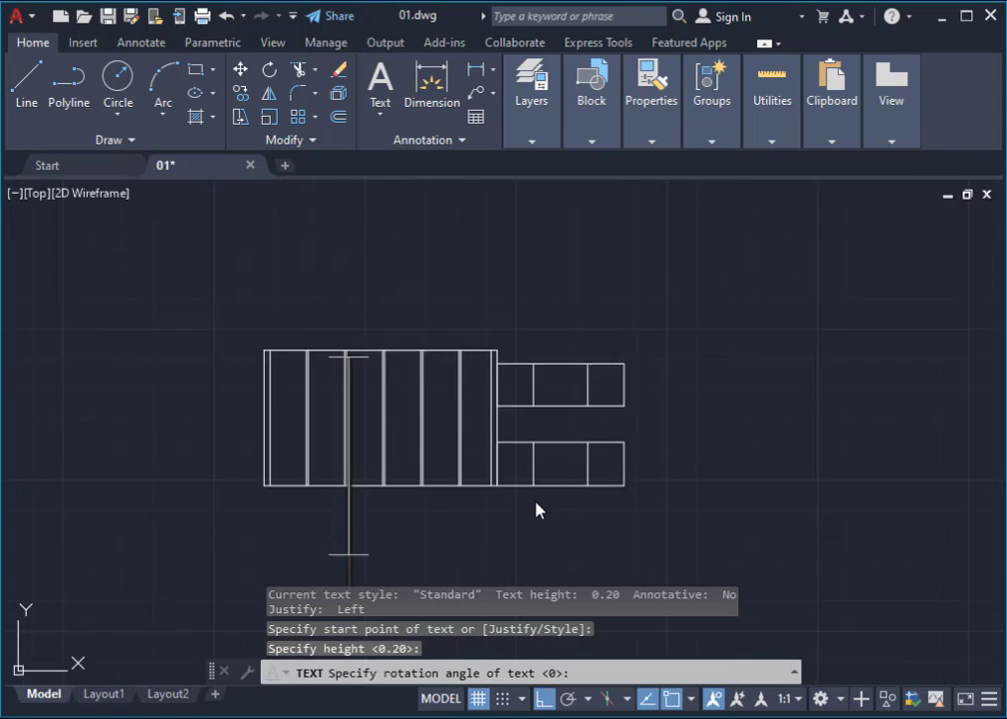
{"action": "type", "text": "n"}
{"action": "key", "text": "BackSpace"}
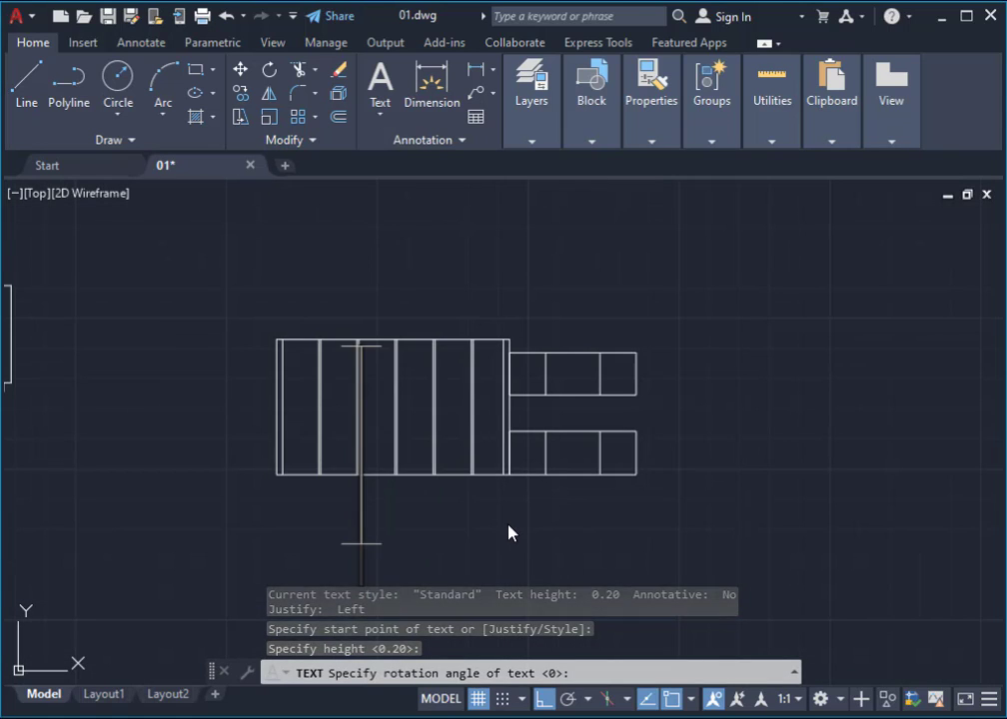
{"action": "type", "text": "دی"}
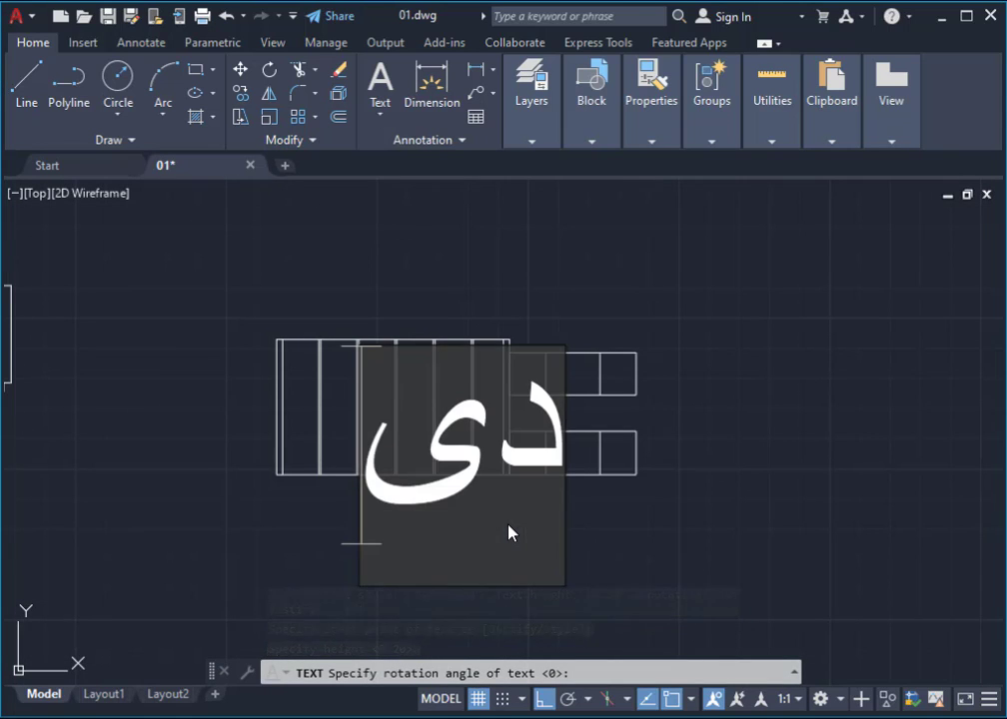
{"action": "type", "text": "وار"}
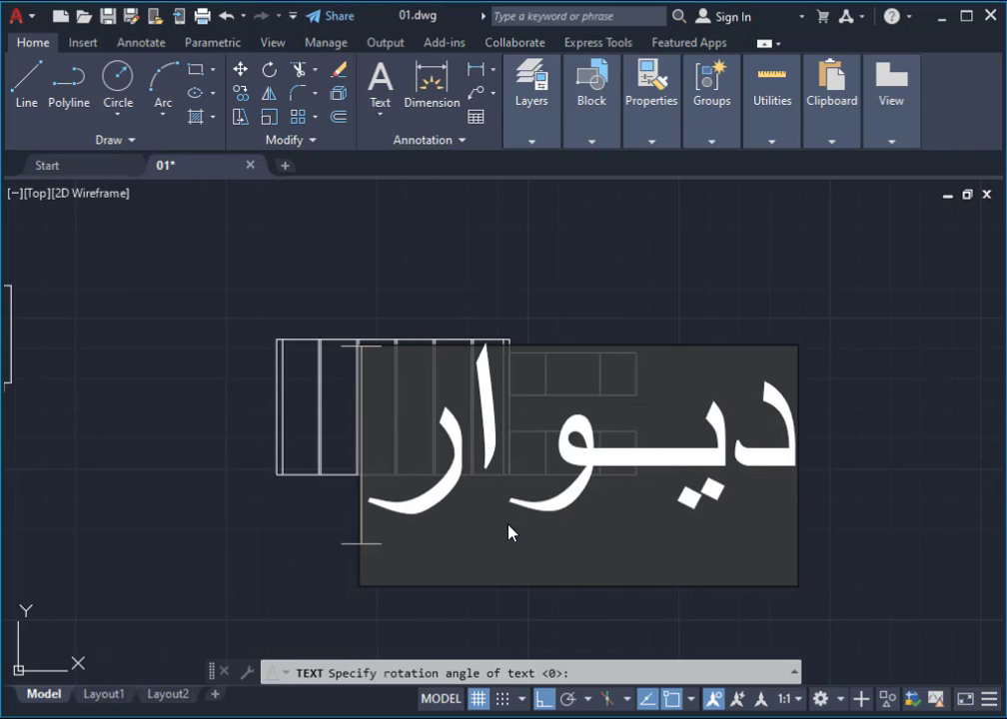
{"action": "type", "text": " او"}
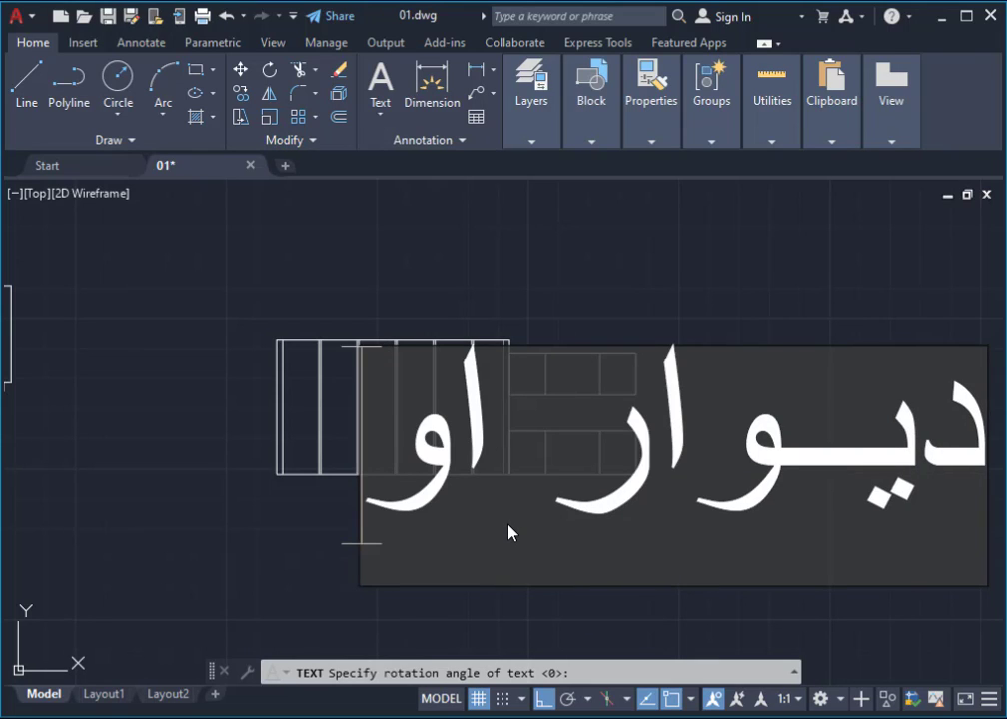
{"action": "type", "text": "ل"}
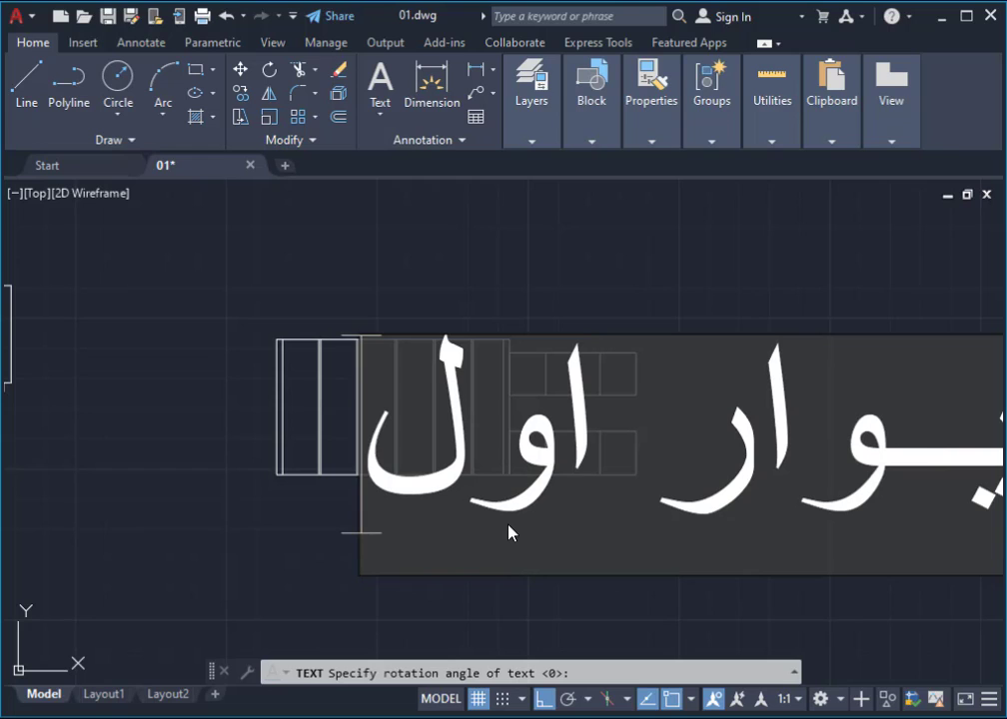
{"action": "key", "text": "BackSpace"}
{"action": "key", "text": "BackSpace"}
{"action": "key", "text": "BackSpace"}
{"action": "key", "text": "BackSpace"}
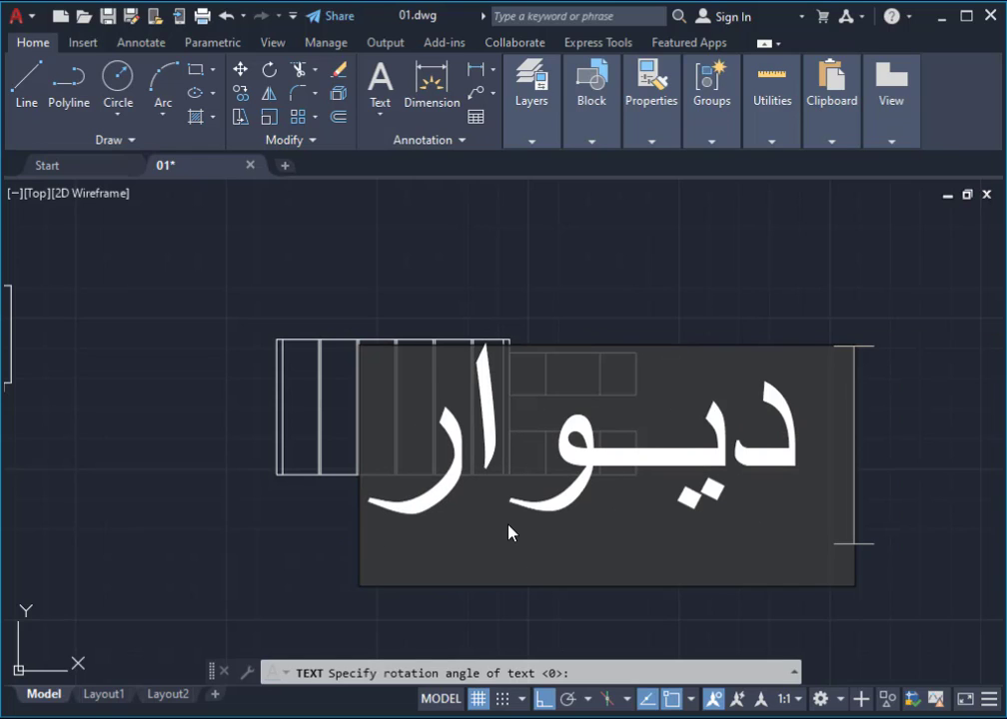
{"action": "type", "text": "س"}
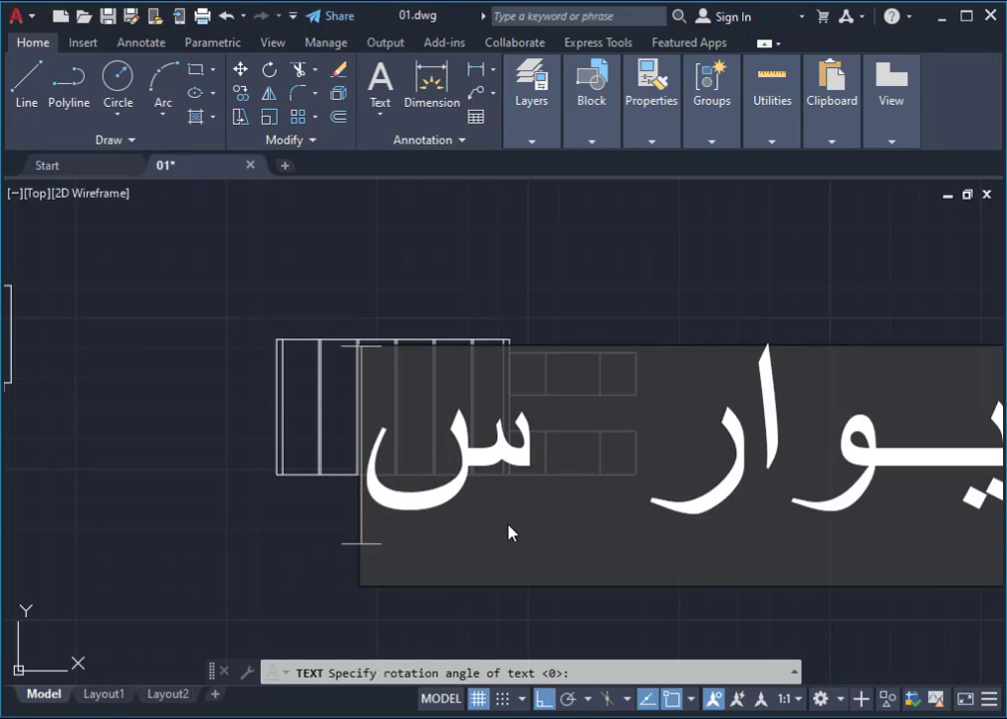
{"action": "type", "text": "مت د"}
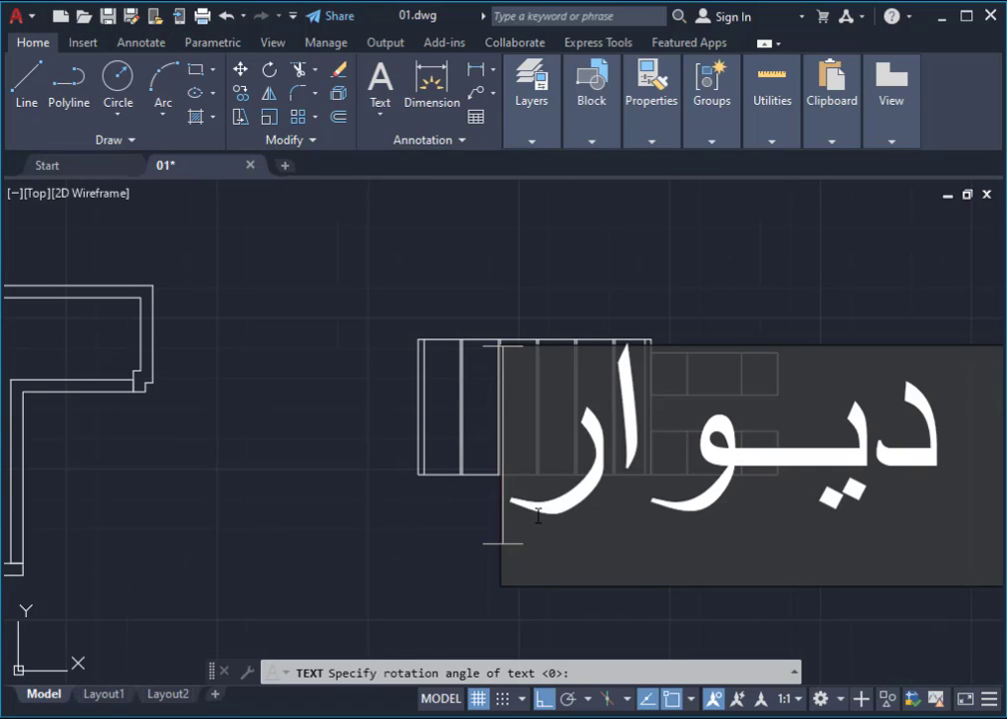
{"action": "key", "text": "Home"}
{"action": "key", "text": "End"}
{"action": "key", "text": "BackSpace"}
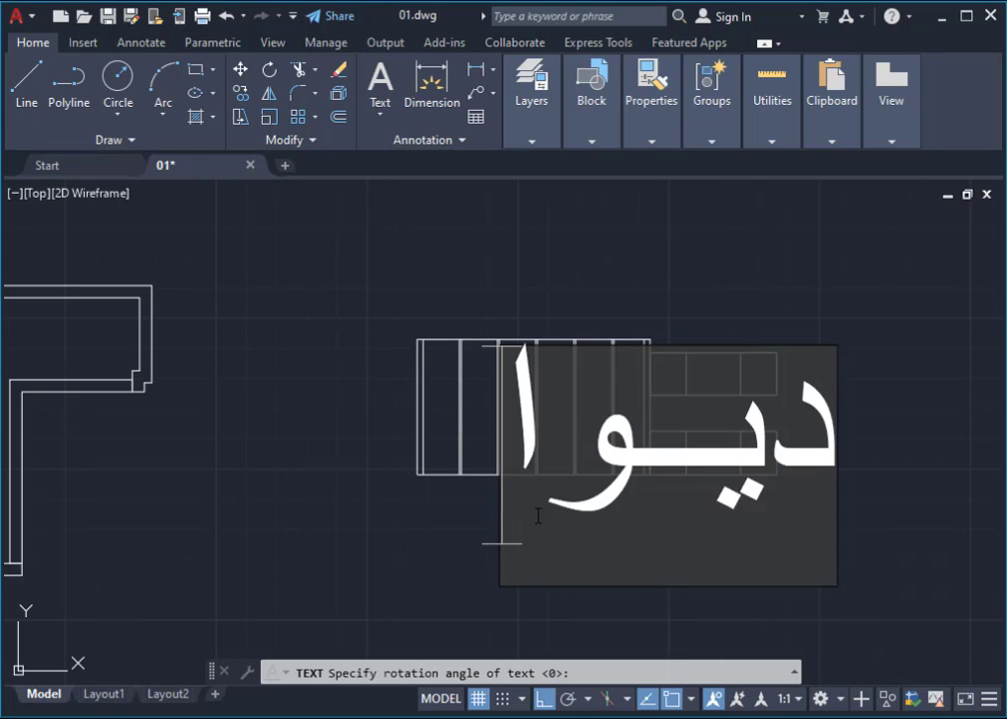
{"action": "key", "text": "BackSpace"}
{"action": "type", "text": "ار"}
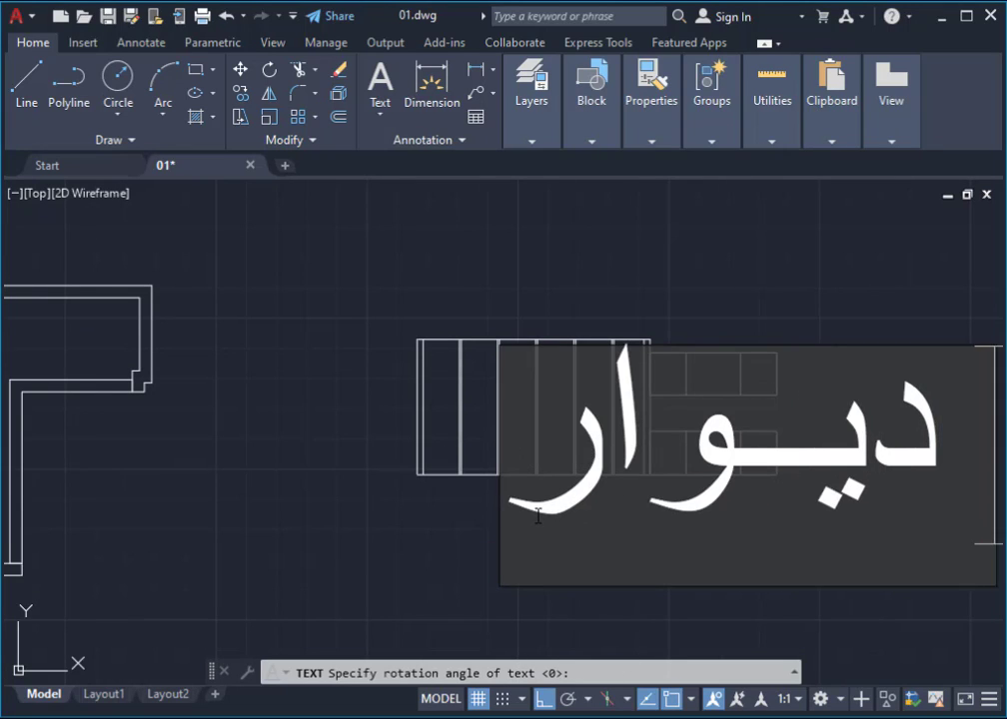
{"action": "type", "text": " ا"}
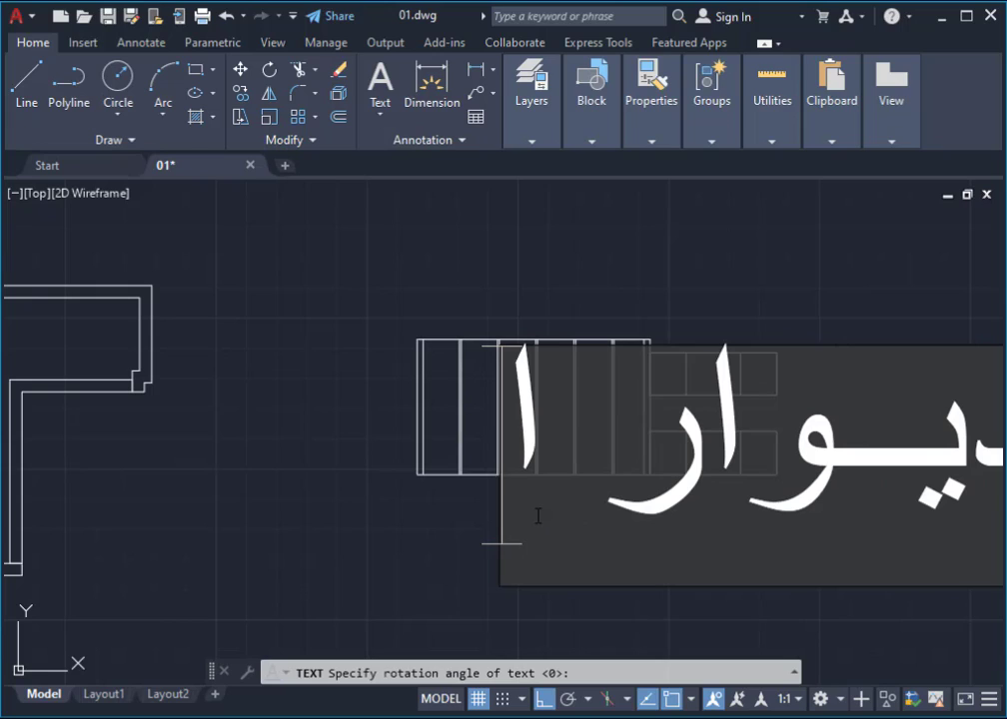
{"action": "key", "text": "ctrl+a"}
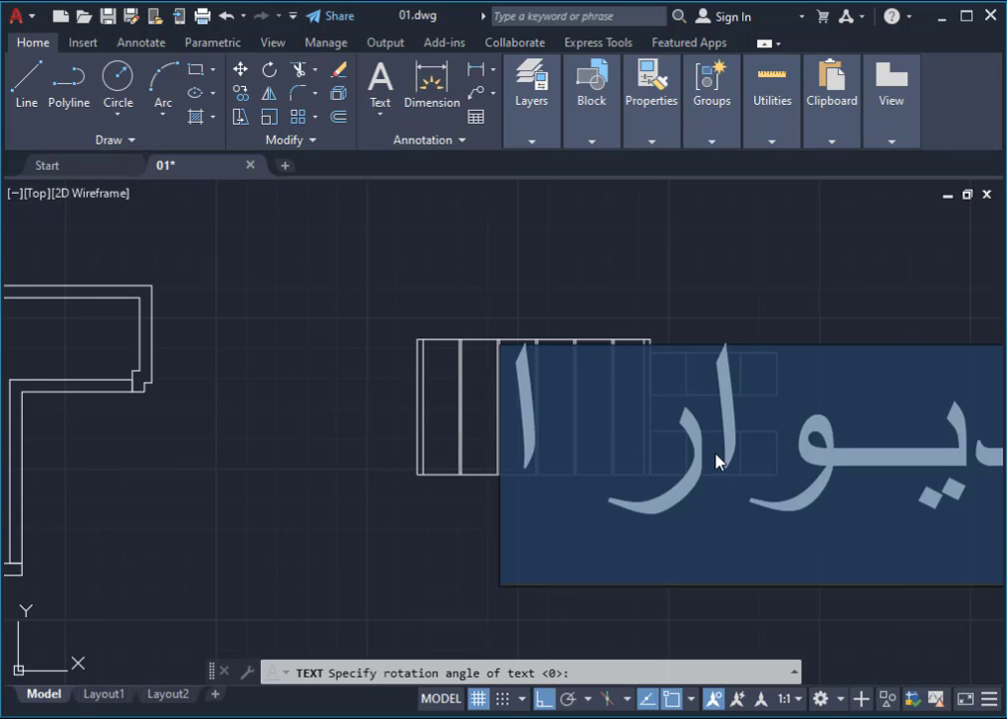
Step: Select the 'دیوار اول' label and start a MOVE on it
{"action": "scroll", "coordinate": [332, 418], "scroll_direction": "down", "scroll_amount": 3}
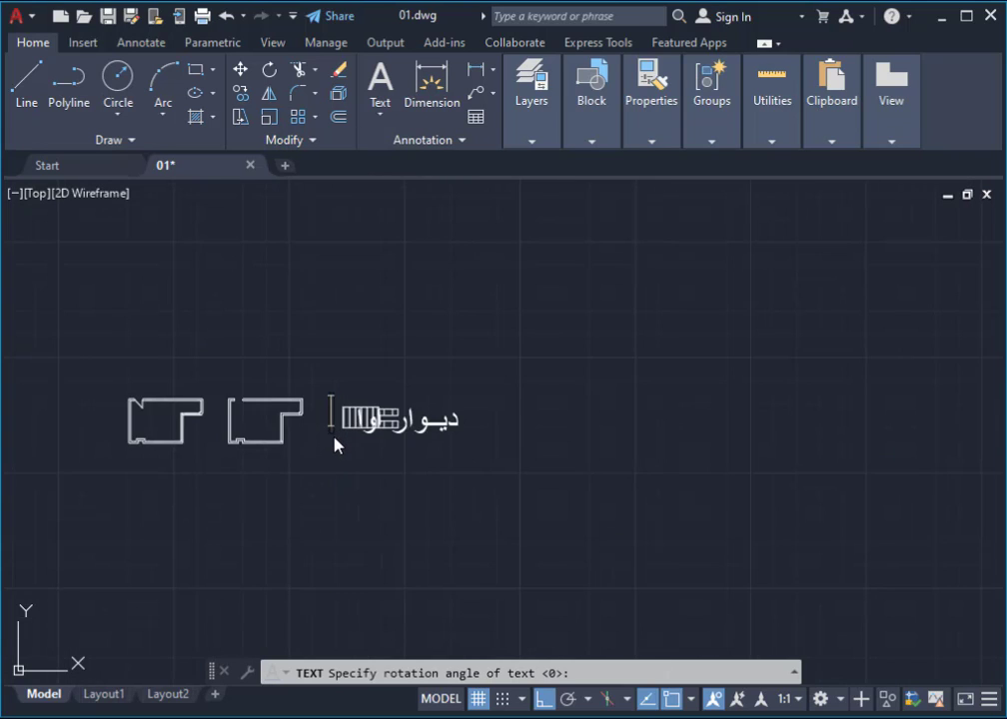
{"action": "scroll", "coordinate": [340, 445], "scroll_direction": "up", "scroll_amount": 2}
{"action": "scroll", "coordinate": [511, 418], "scroll_direction": "up", "scroll_amount": 2}
{"action": "scroll", "coordinate": [510, 455], "scroll_direction": "down", "scroll_amount": 6}
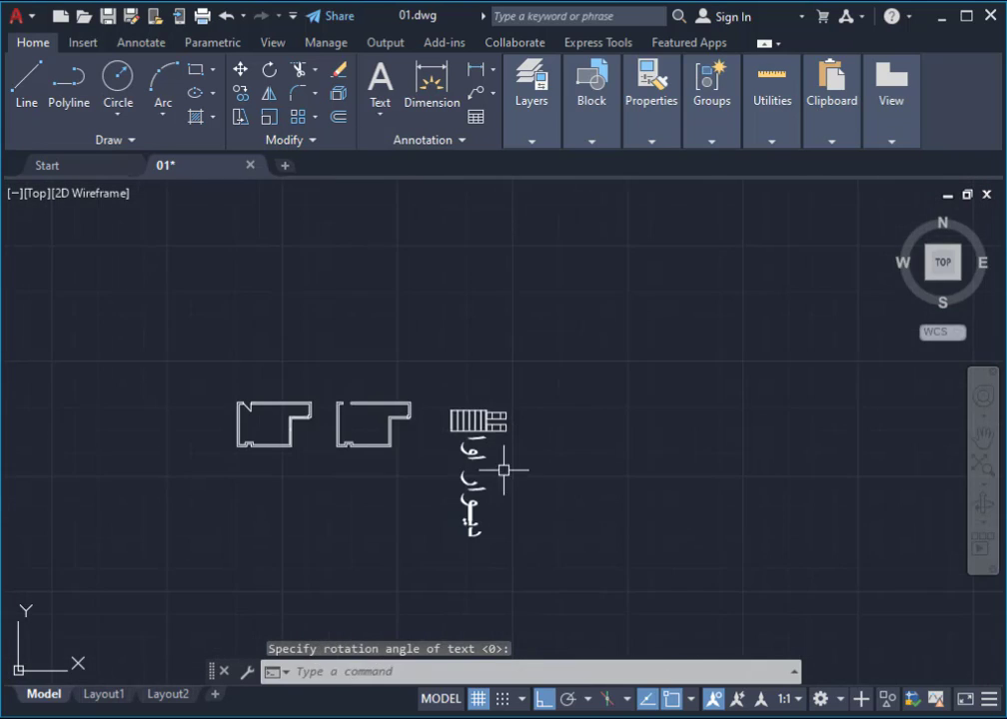
{"action": "scroll", "coordinate": [504, 489], "scroll_direction": "up", "scroll_amount": 3}
{"action": "left_click", "coordinate": [502, 506]}
{"action": "left_click", "coordinate": [462, 523]}
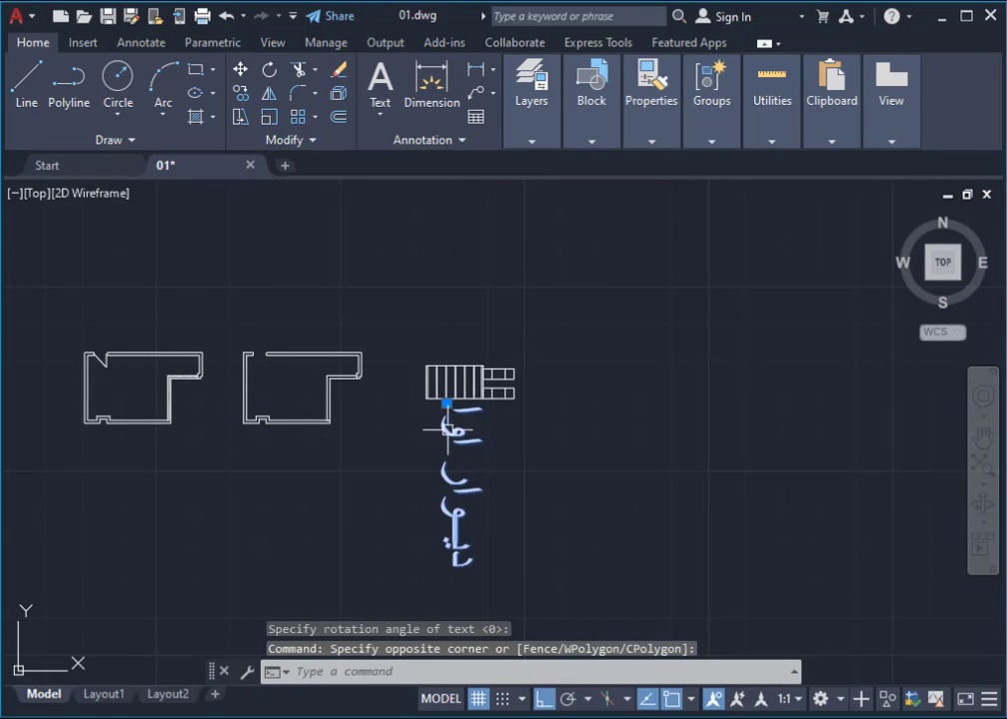
{"action": "type", "text": "m"}
{"action": "key", "text": "Return"}
Step: Scale the label down to a smaller size with SC
{"action": "scroll", "coordinate": [726, 306], "scroll_direction": "up", "scroll_amount": 5}
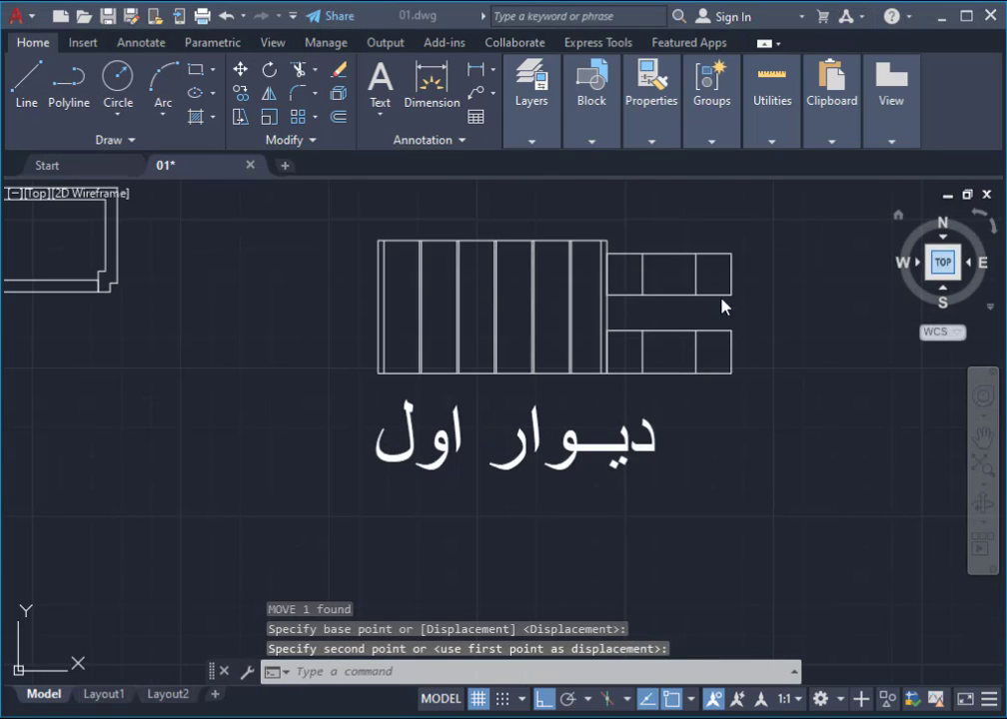
{"action": "scroll", "coordinate": [595, 413], "scroll_direction": "up", "scroll_amount": 3}
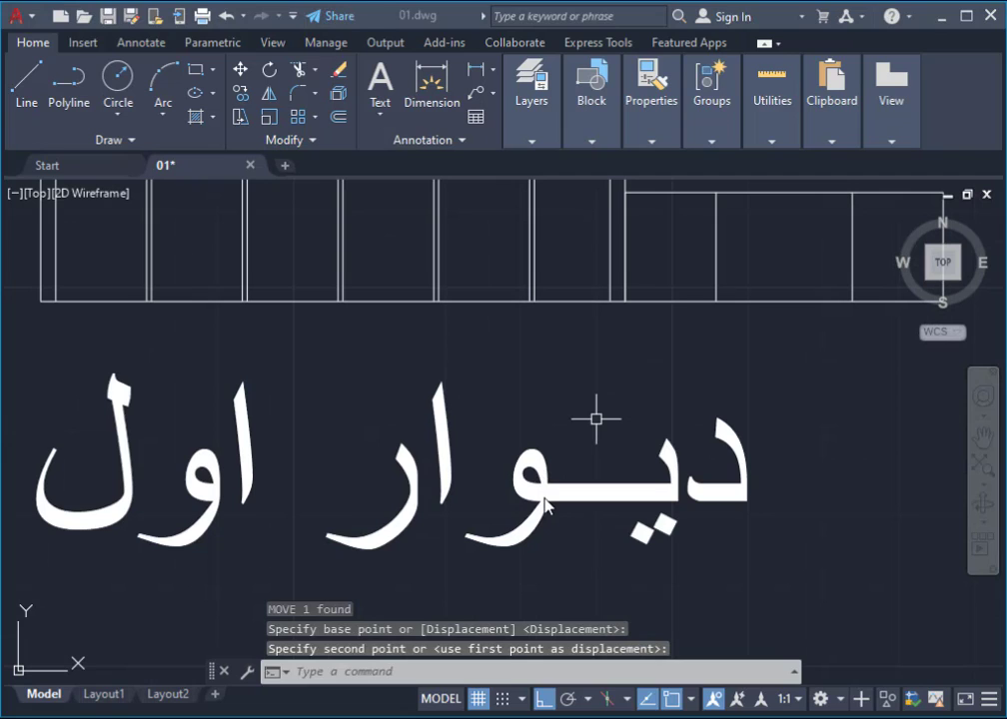
{"action": "left_click", "coordinate": [533, 462]}
{"action": "scroll", "coordinate": [535, 469], "scroll_direction": "down", "scroll_amount": 2}
{"action": "key", "text": "Escape"}
{"action": "key", "text": "Escape"}
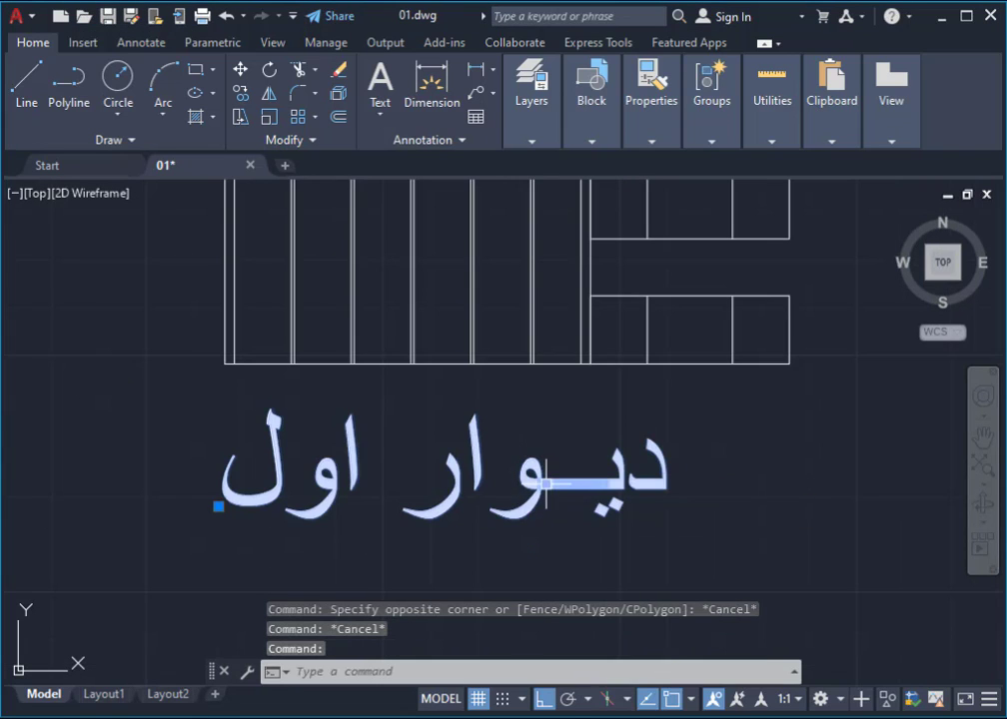
{"action": "type", "text": "sc"}
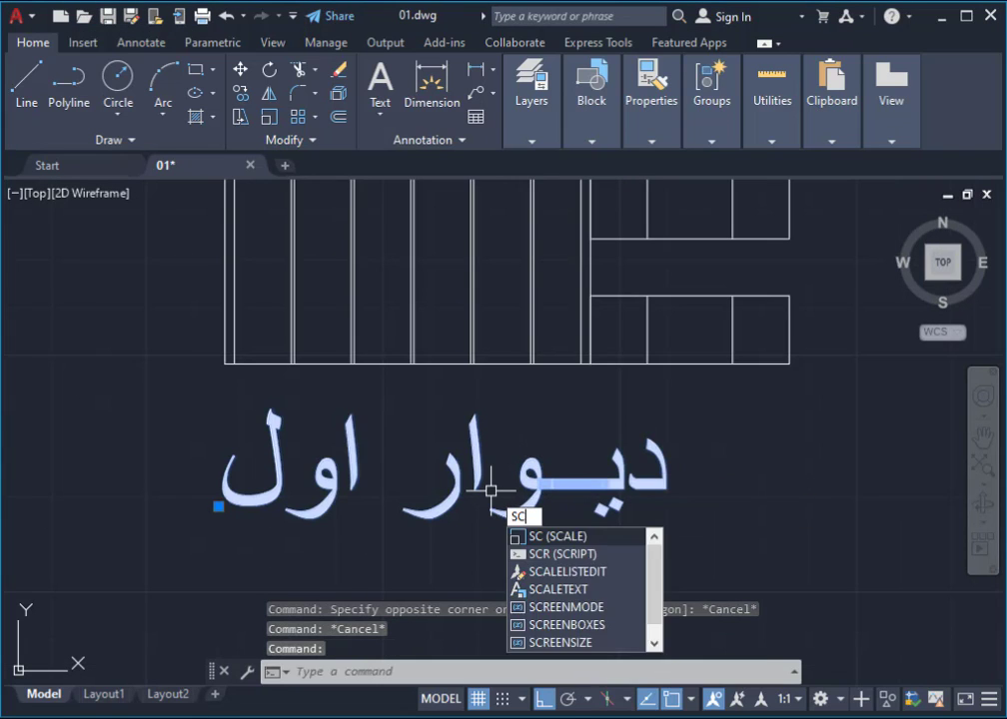
{"action": "key", "text": "Return"}
{"action": "left_click", "coordinate": [650, 518]}
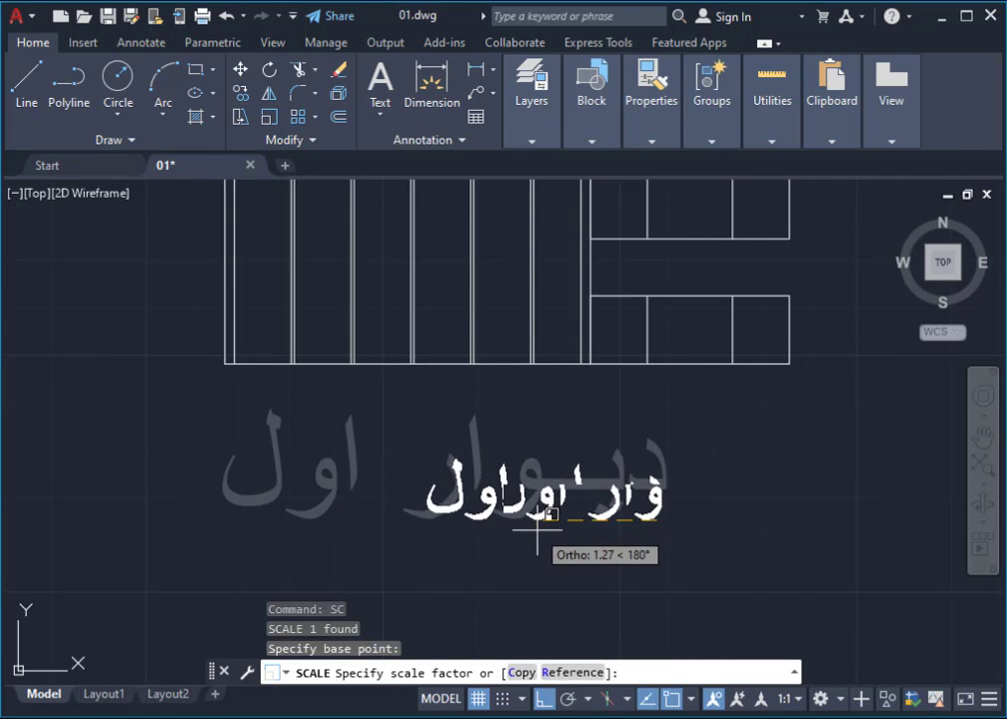
{"action": "left_click", "coordinate": [591, 535]}
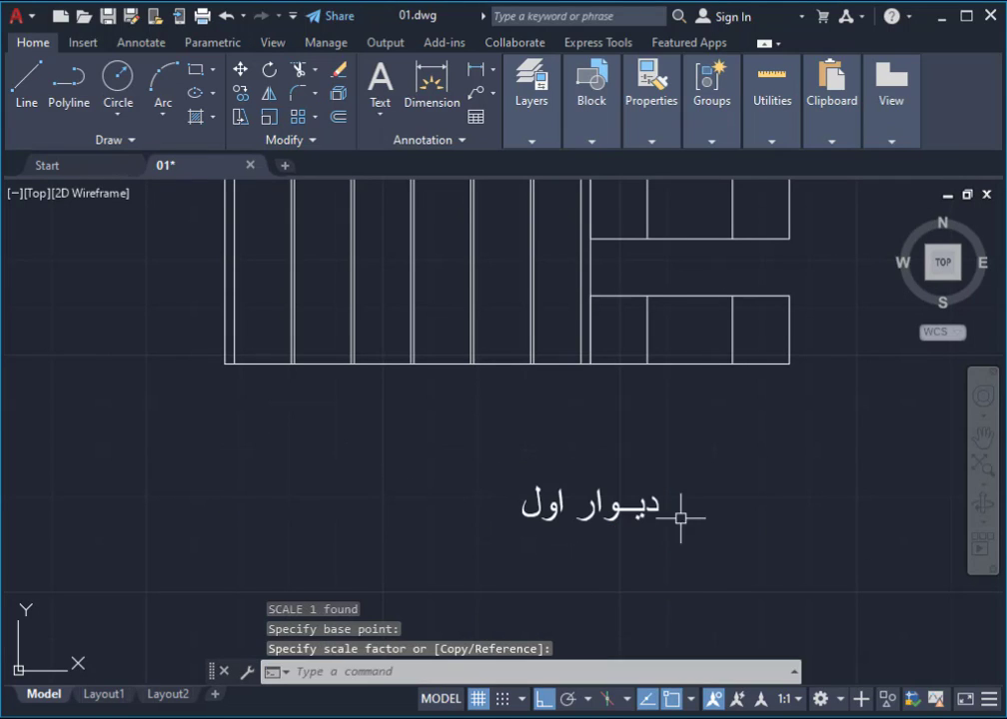
{"action": "key", "text": "Return"}
Step: Move the resized label below the cabinet run
{"action": "left_click", "coordinate": [522, 511]}
{"action": "type", "text": "m"}
{"action": "key", "text": "Return"}
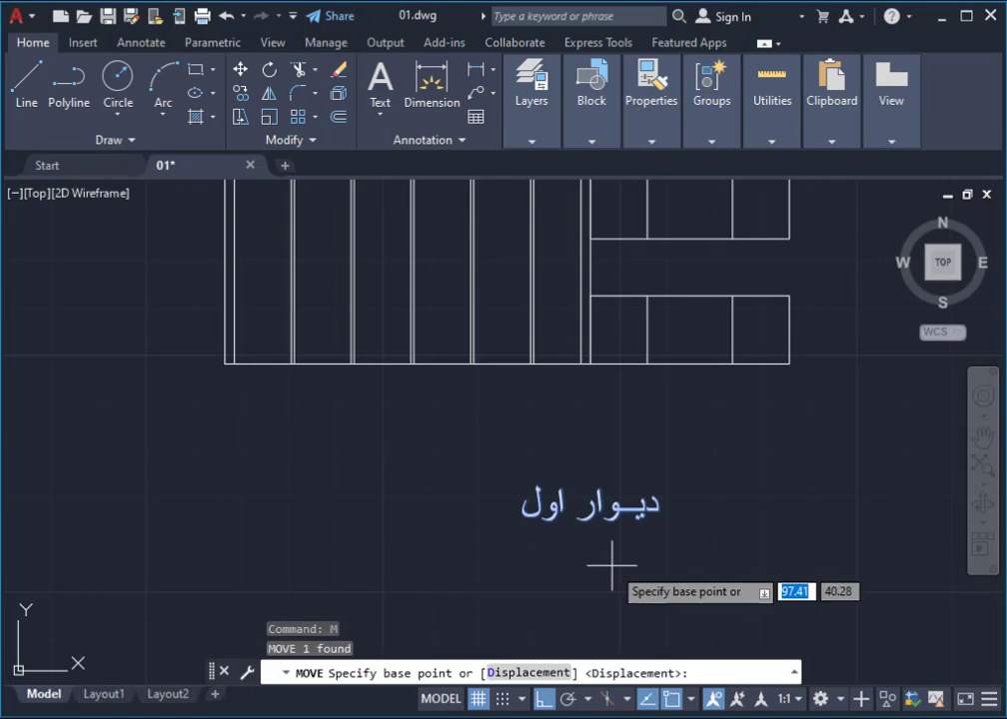
{"action": "left_click", "coordinate": [707, 564]}
{"action": "left_click", "coordinate": [630, 497]}
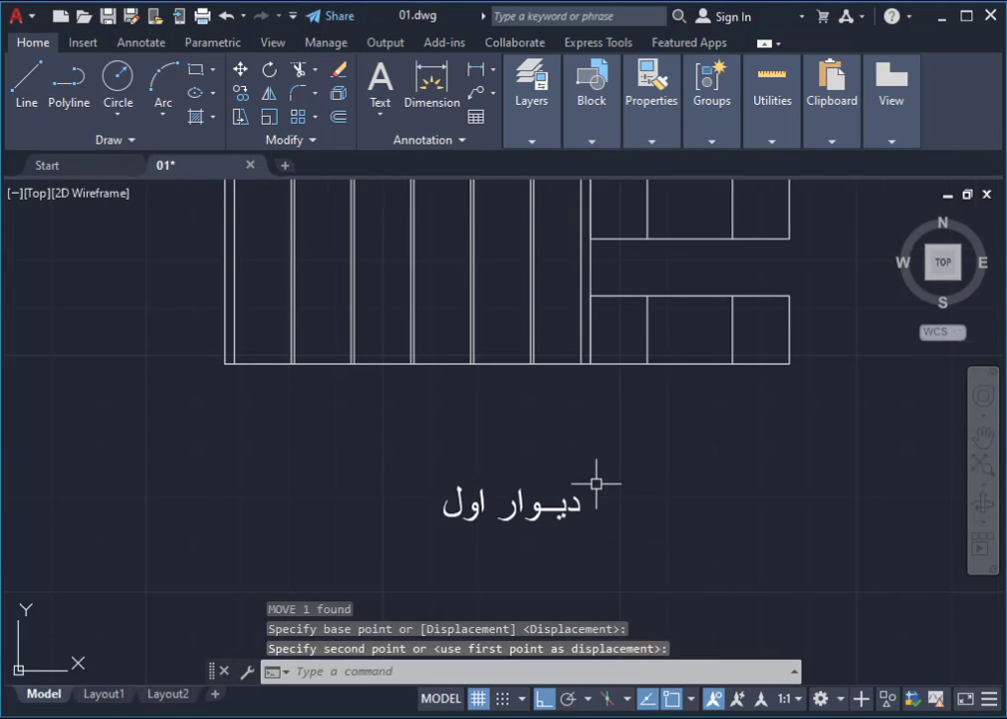
{"action": "scroll", "coordinate": [506, 473], "scroll_direction": "down", "scroll_amount": 6}
{"action": "scroll", "coordinate": [412, 416], "scroll_direction": "up", "scroll_amount": 4}
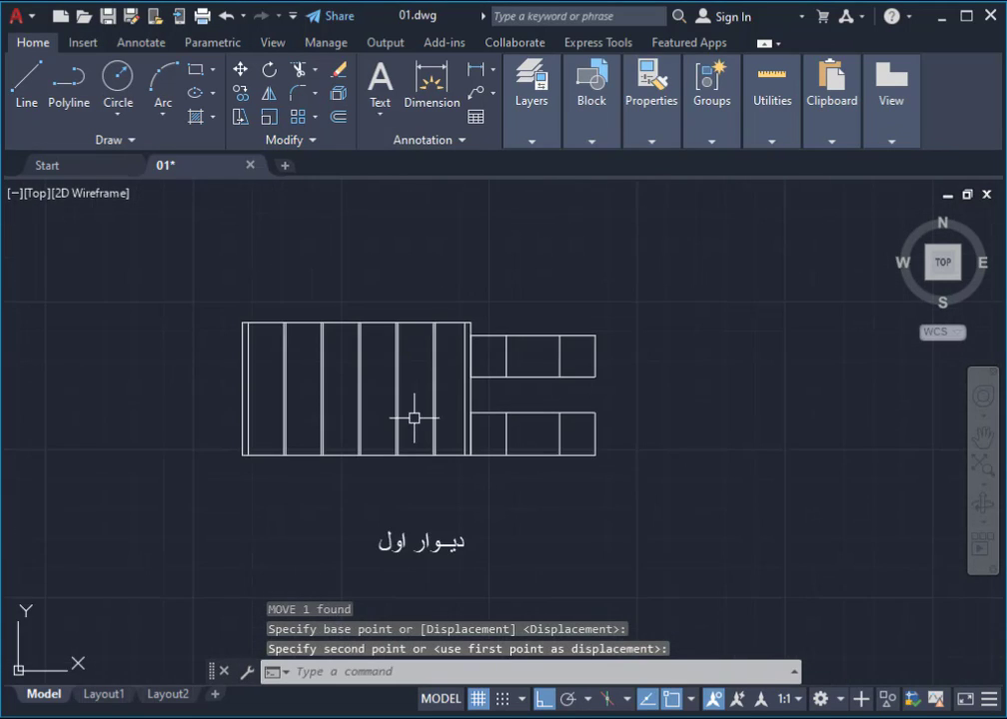
{"action": "left_click", "coordinate": [444, 540]}
Step: Move the label higher, closer to the cabinet plan
{"action": "type", "text": "m"}
{"action": "key", "text": "Return"}
{"action": "left_click", "coordinate": [509, 588]}
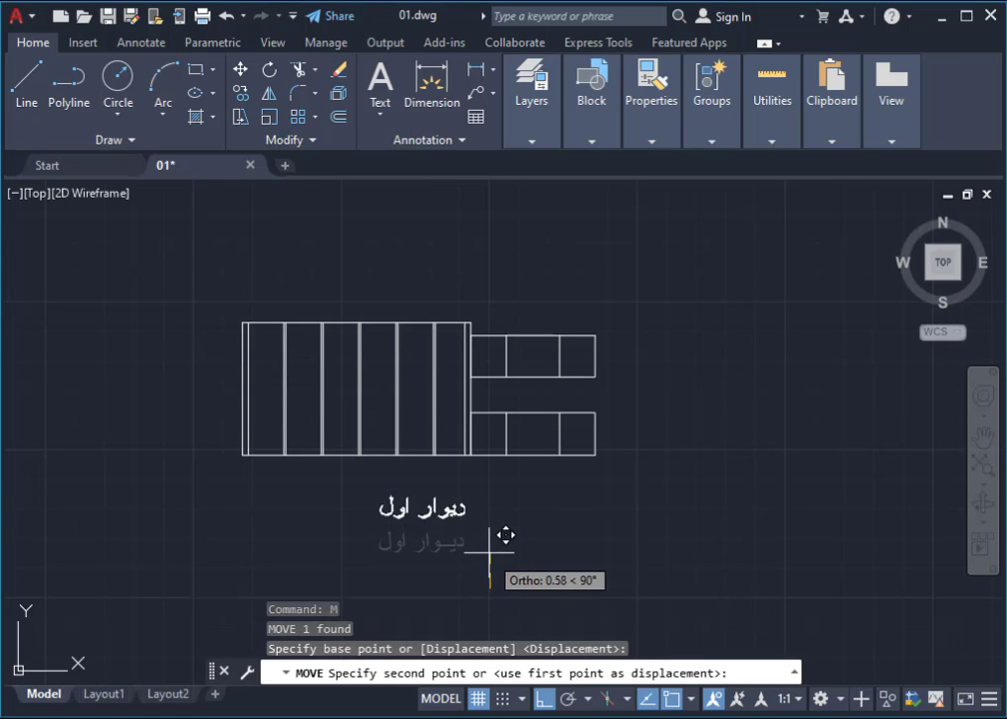
{"action": "left_click", "coordinate": [502, 523]}
{"action": "scroll", "coordinate": [490, 452], "scroll_direction": "down", "scroll_amount": 5}
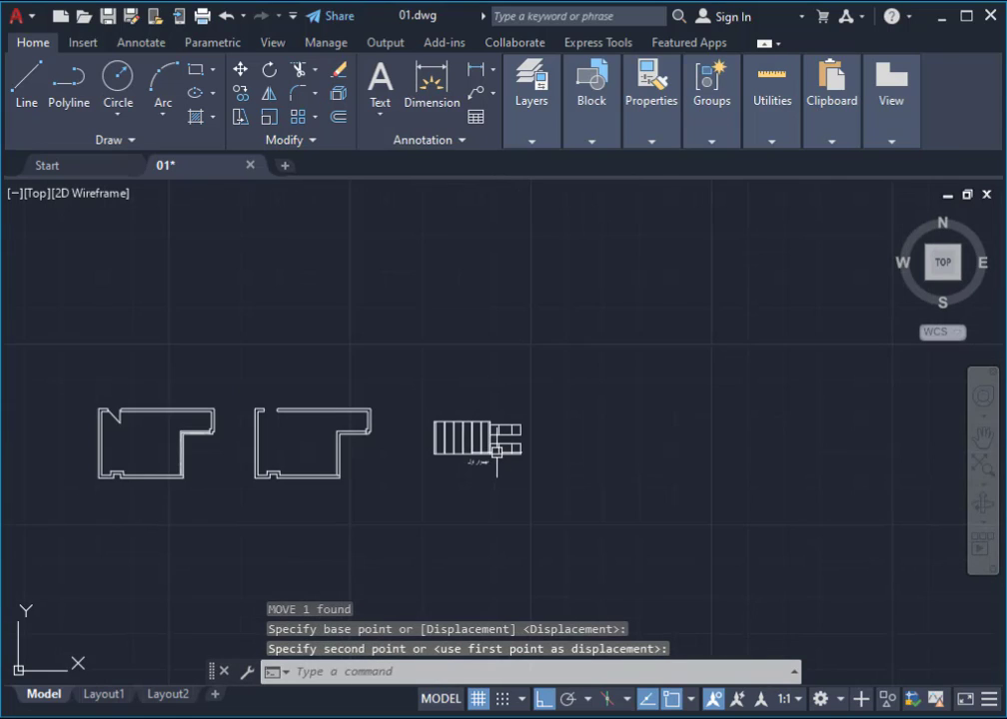
{"action": "scroll", "coordinate": [494, 442], "scroll_direction": "up", "scroll_amount": 5}
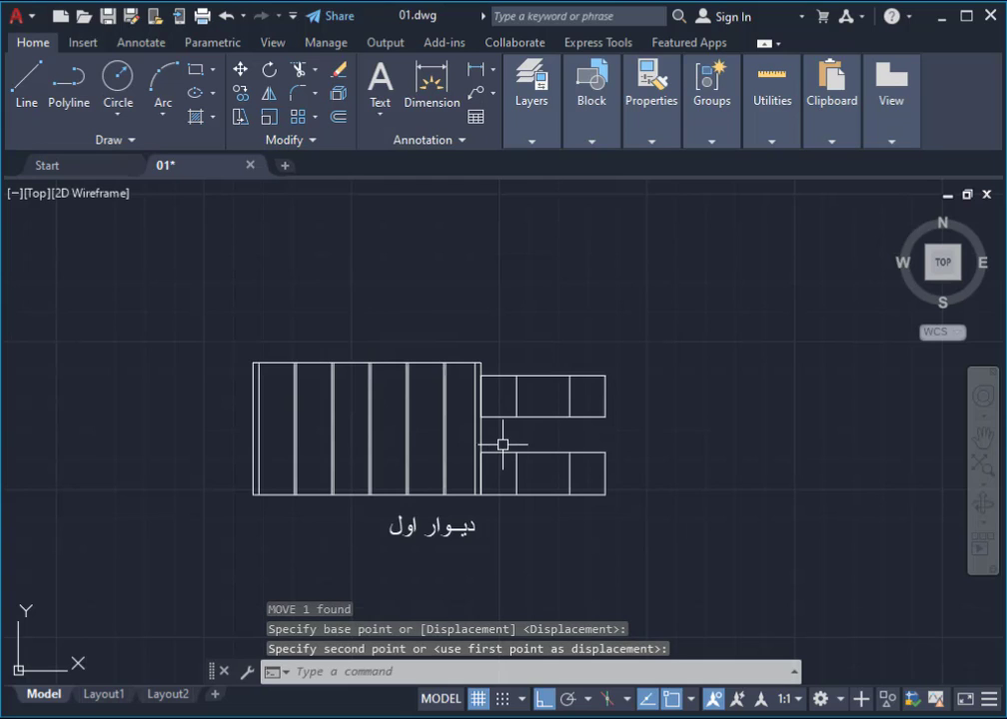
{"action": "scroll", "coordinate": [493, 438], "scroll_direction": "up", "scroll_amount": 2}
Step: Recentre the view and move the label so it sits centred under the plan
{"action": "middle_click_drag", "start_coordinate": [548, 451], "coordinate": [603, 416]}
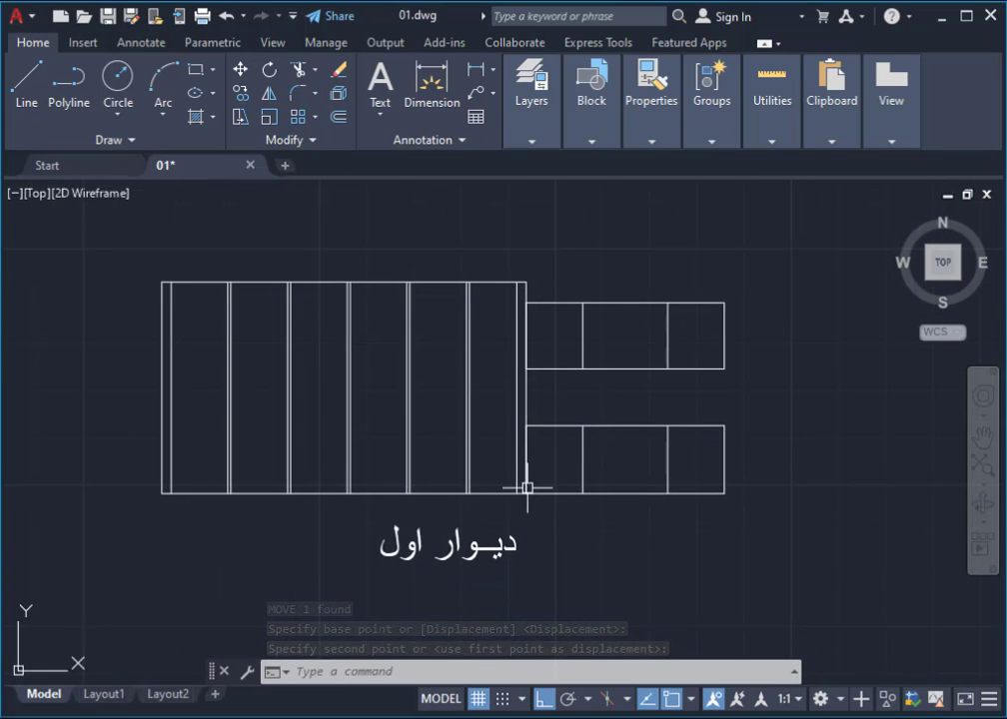
{"action": "middle_click_drag", "start_coordinate": [506, 479], "coordinate": [530, 467]}
{"action": "left_click", "coordinate": [497, 526]}
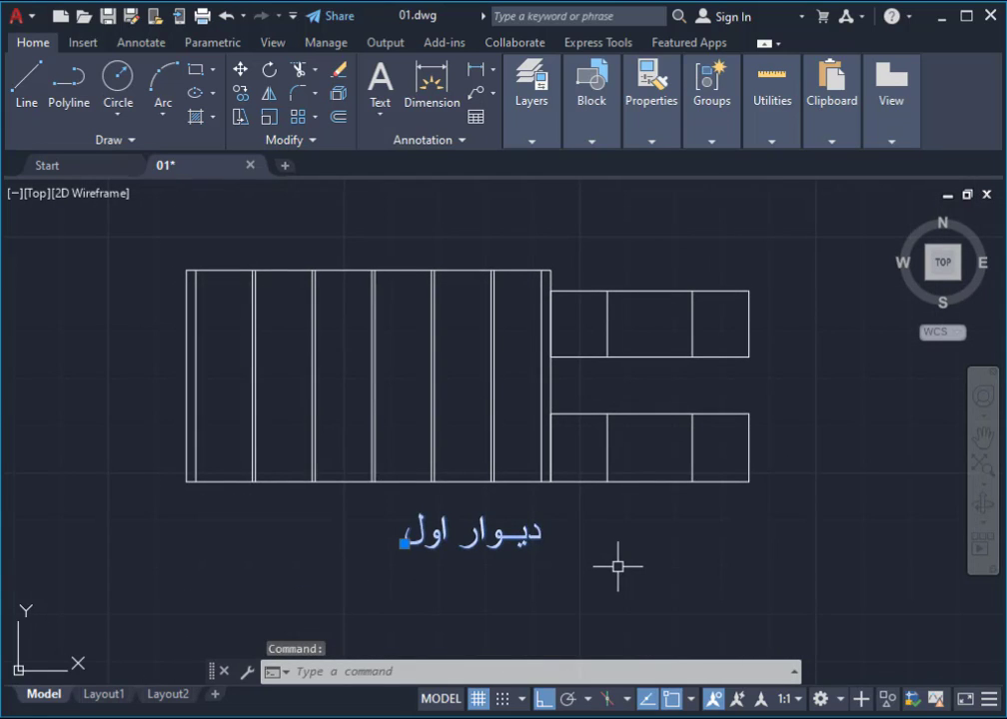
{"action": "type", "text": "M"}
{"action": "key", "text": "Return"}
{"action": "left_click", "coordinate": [458, 528]}
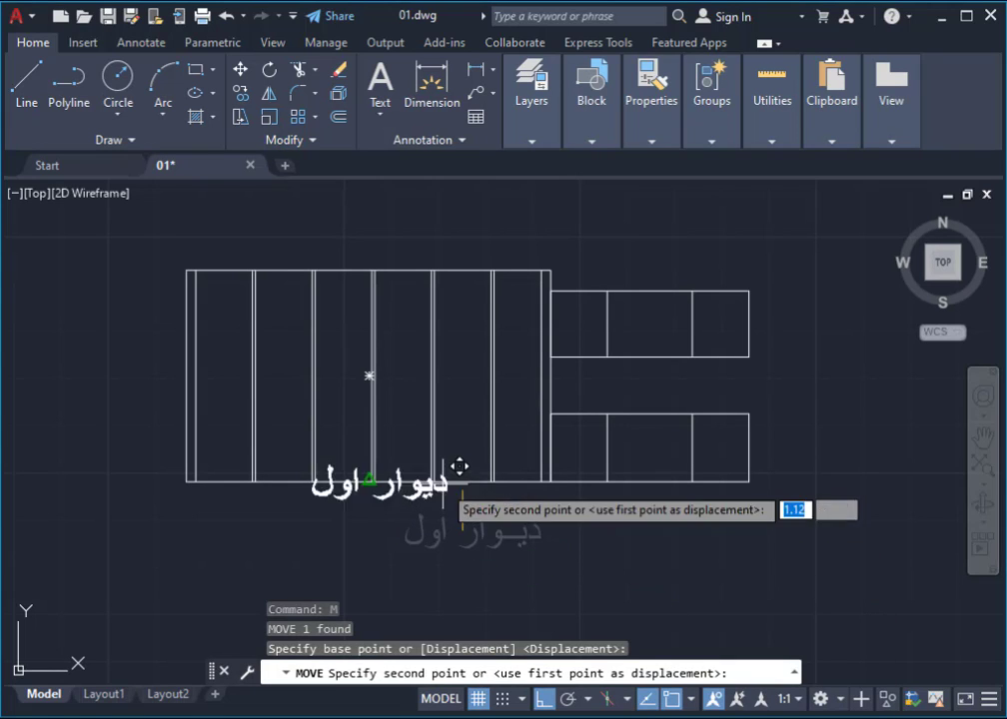
{"action": "left_click", "coordinate": [432, 530]}
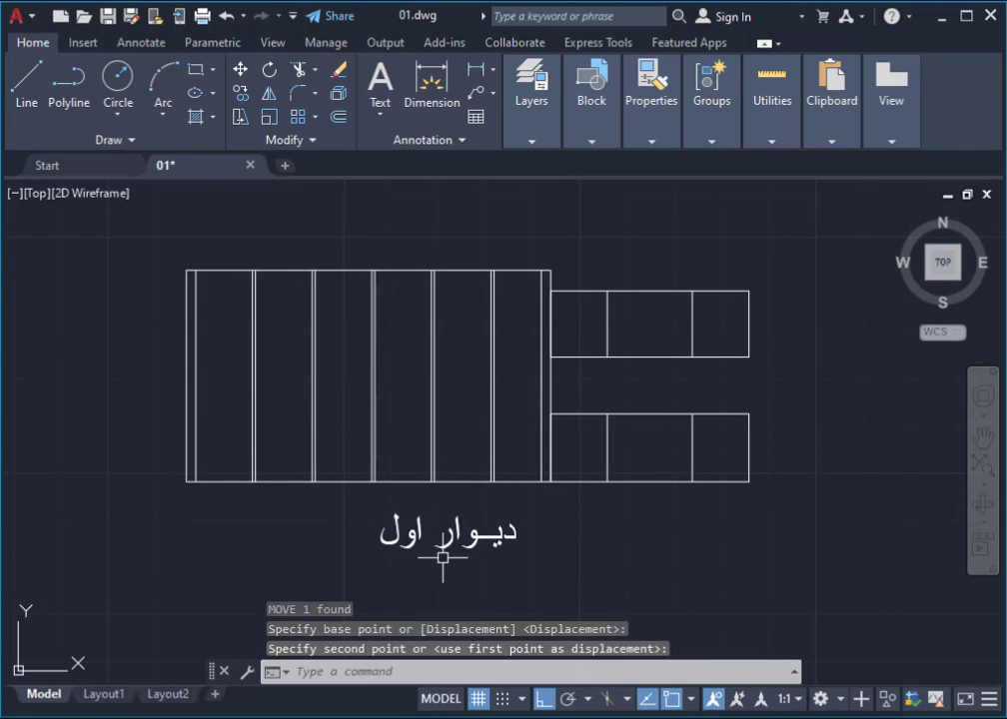
{"action": "scroll", "coordinate": [512, 536], "scroll_direction": "down", "scroll_amount": 4}
{"action": "scroll", "coordinate": [403, 516], "scroll_direction": "down", "scroll_amount": 2}
{"action": "scroll", "coordinate": [403, 515], "scroll_direction": "up", "scroll_amount": 4}
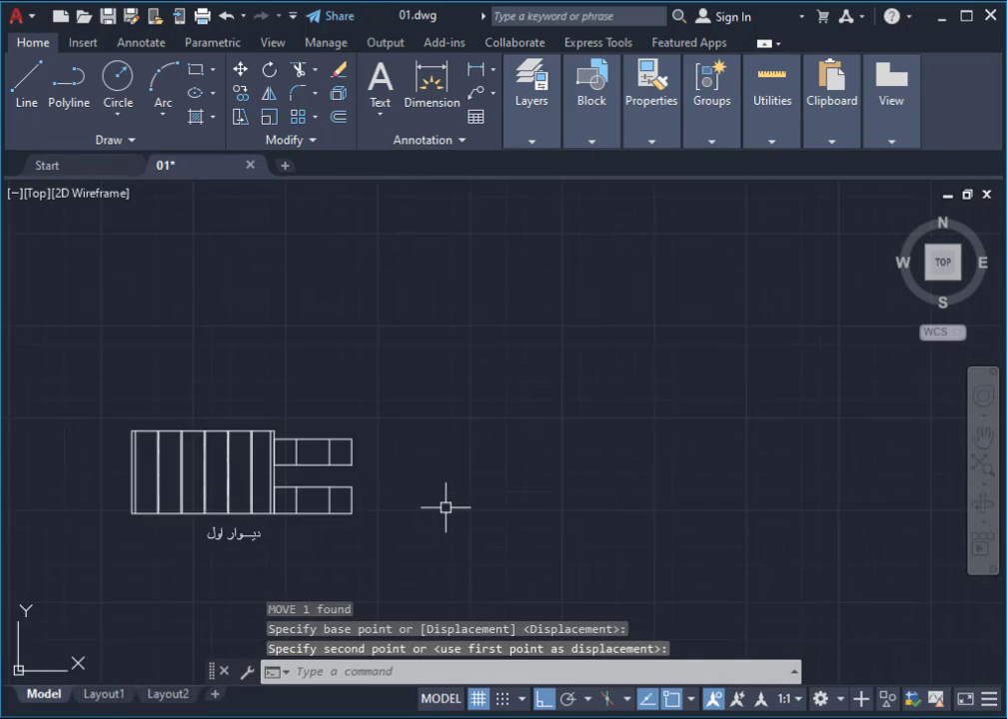
{"action": "middle_click_drag", "start_coordinate": [445, 507], "coordinate": [288, 490]}
{"action": "scroll", "coordinate": [288, 489], "scroll_direction": "up", "scroll_amount": 2}
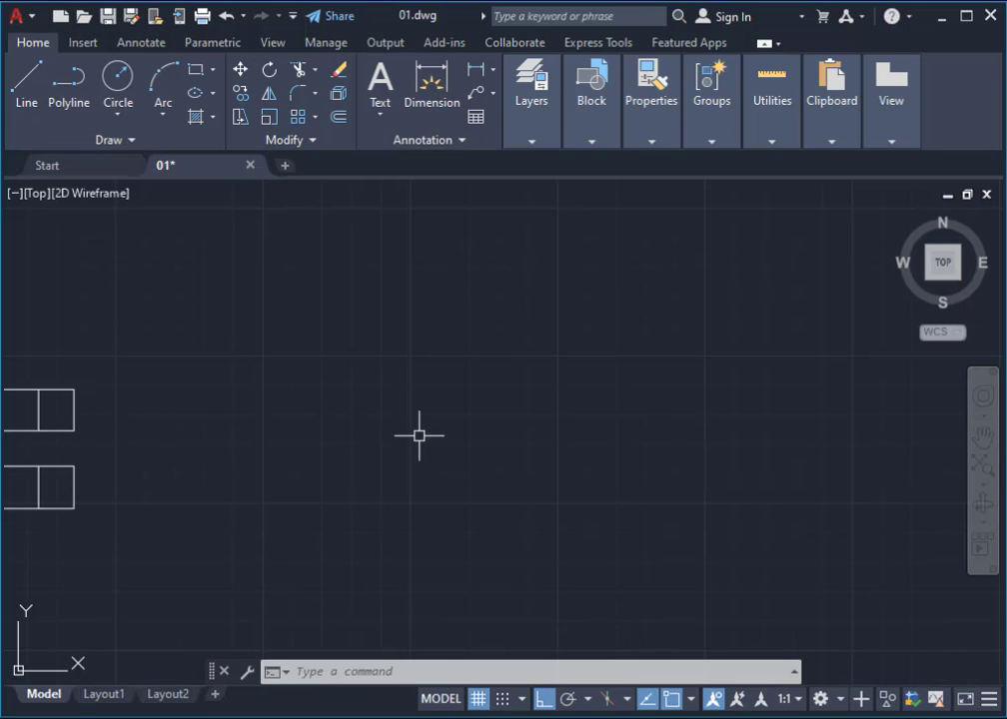
{"action": "type", "text": "re"}
{"action": "key", "text": "Return"}
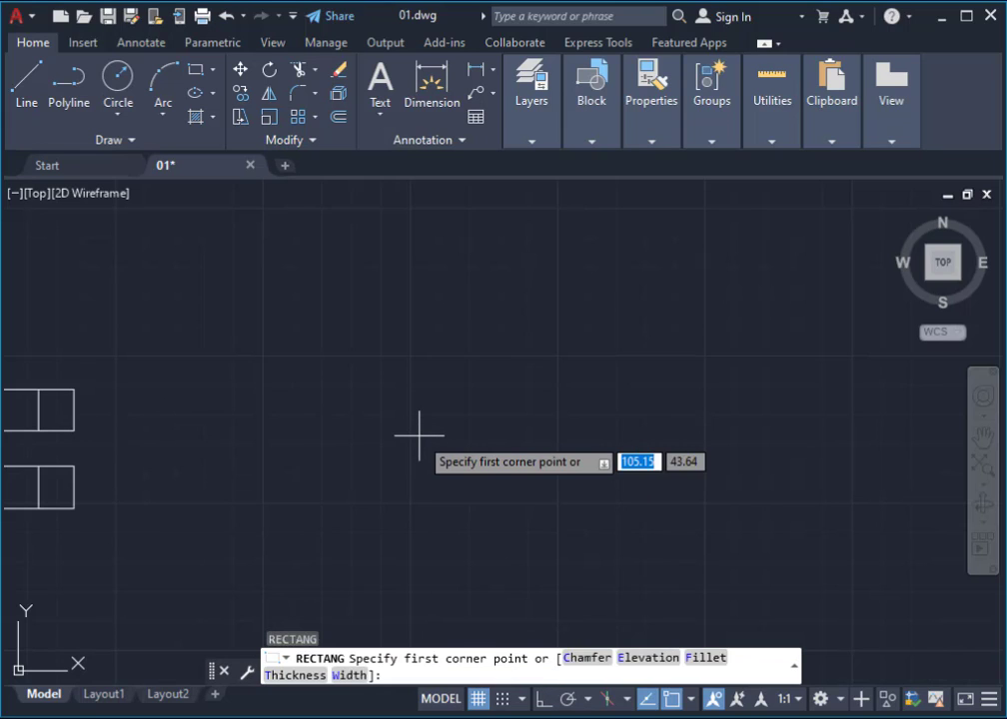
{"action": "left_click", "coordinate": [381, 420]}
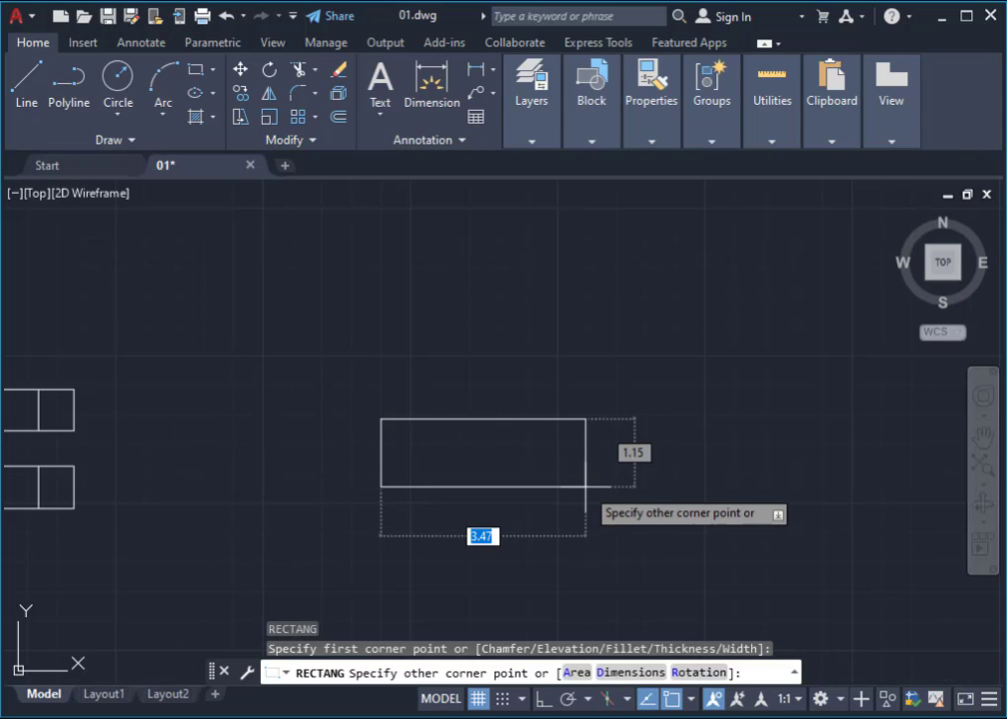
{"action": "type", "text": "d"}
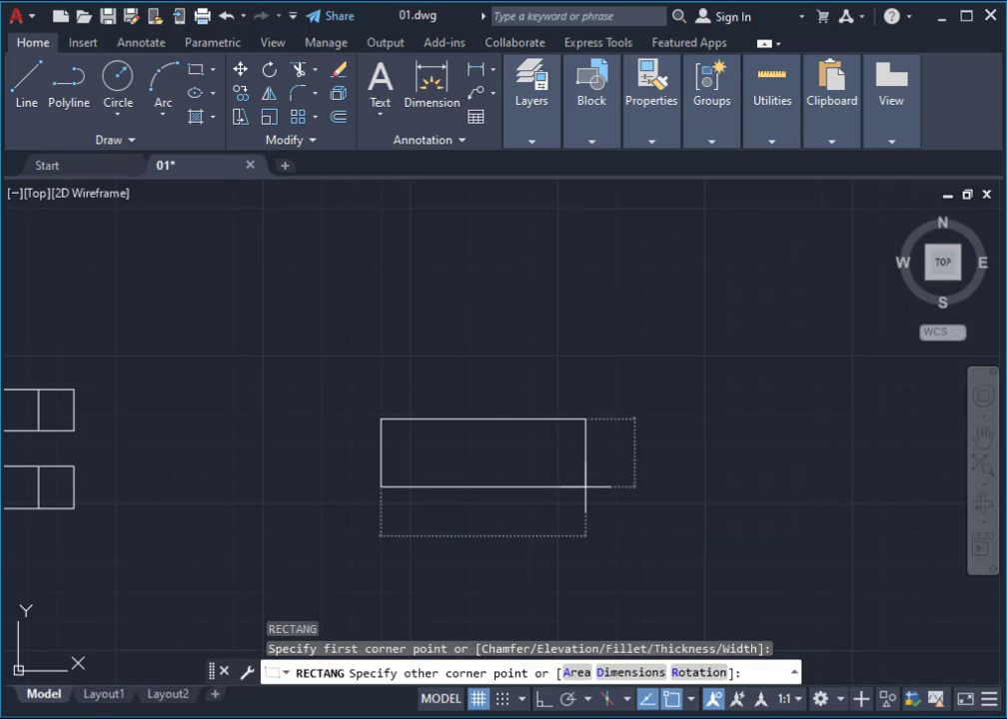
{"action": "key", "text": "Return"}
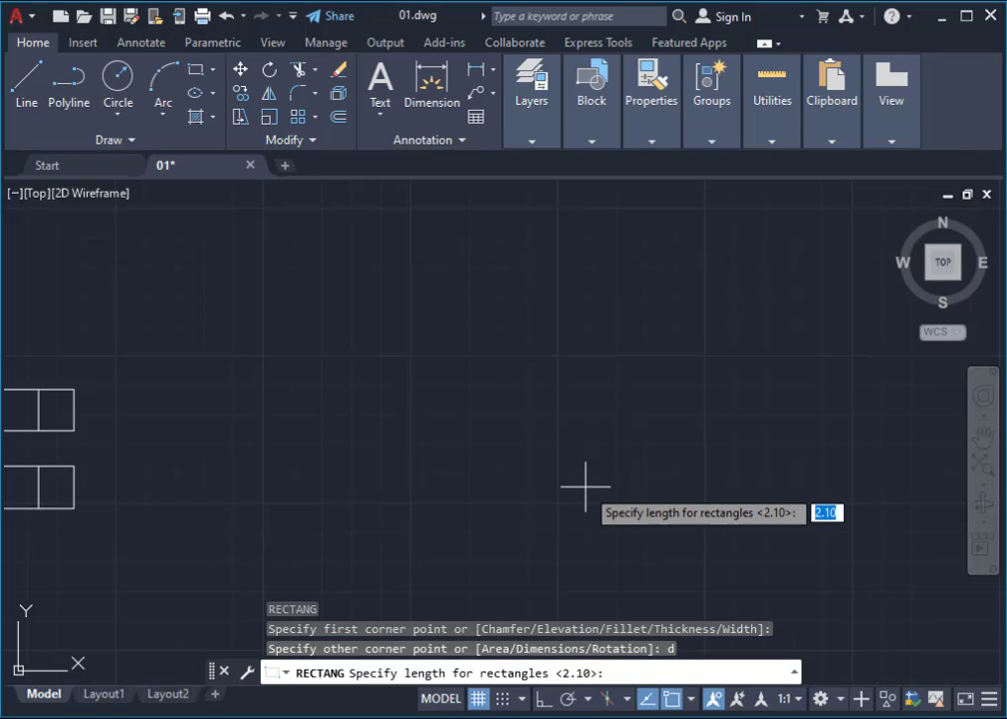
{"action": "type", "text": "422"}
{"action": "key", "text": "Return"}
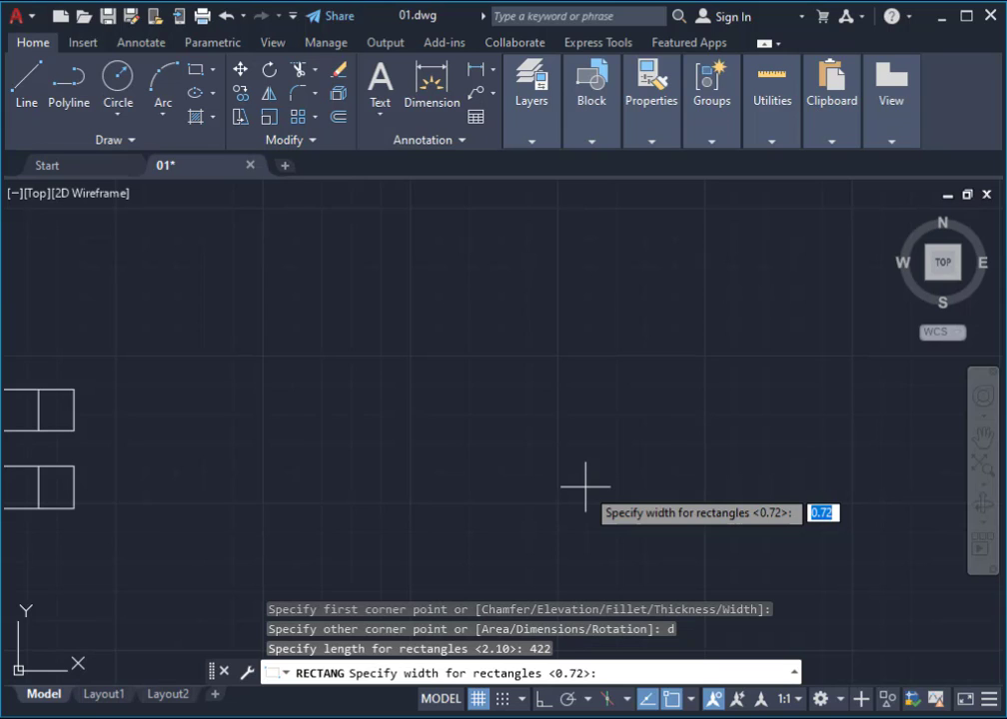
{"action": "type", "text": "224"}
{"action": "key", "text": "Return"}
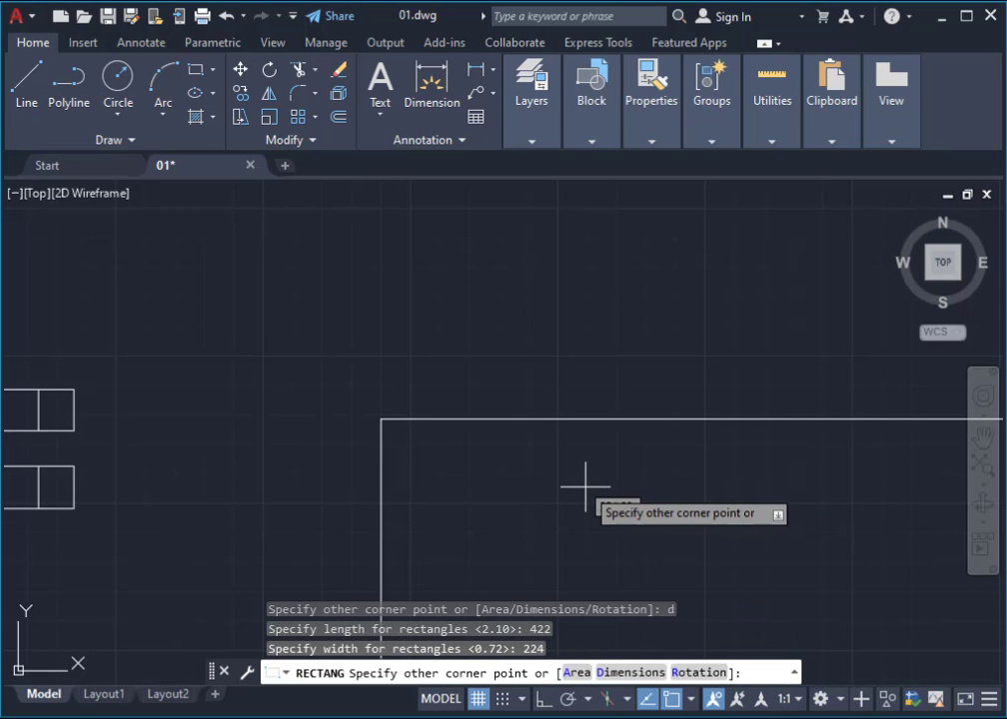
{"action": "key", "text": "Escape"}
{"action": "scroll", "coordinate": [443, 439], "scroll_direction": "down", "scroll_amount": 3}
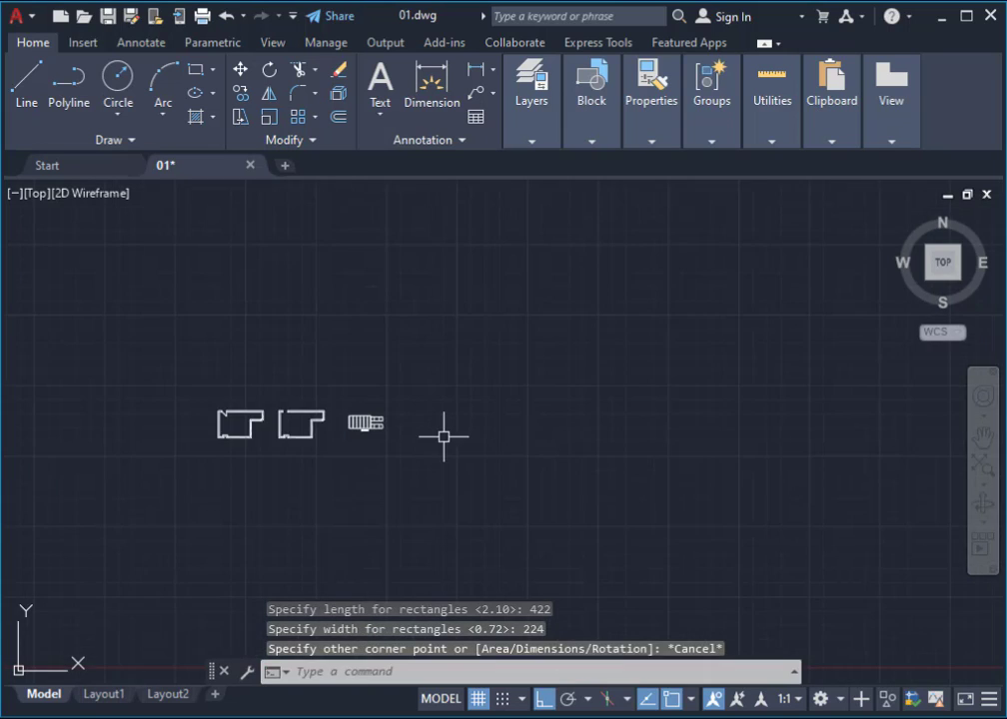
{"action": "scroll", "coordinate": [500, 463], "scroll_direction": "down", "scroll_amount": 5}
{"action": "scroll", "coordinate": [503, 470], "scroll_direction": "down", "scroll_amount": 3}
{"action": "middle_click_drag", "start_coordinate": [503, 470], "coordinate": [625, 480]}
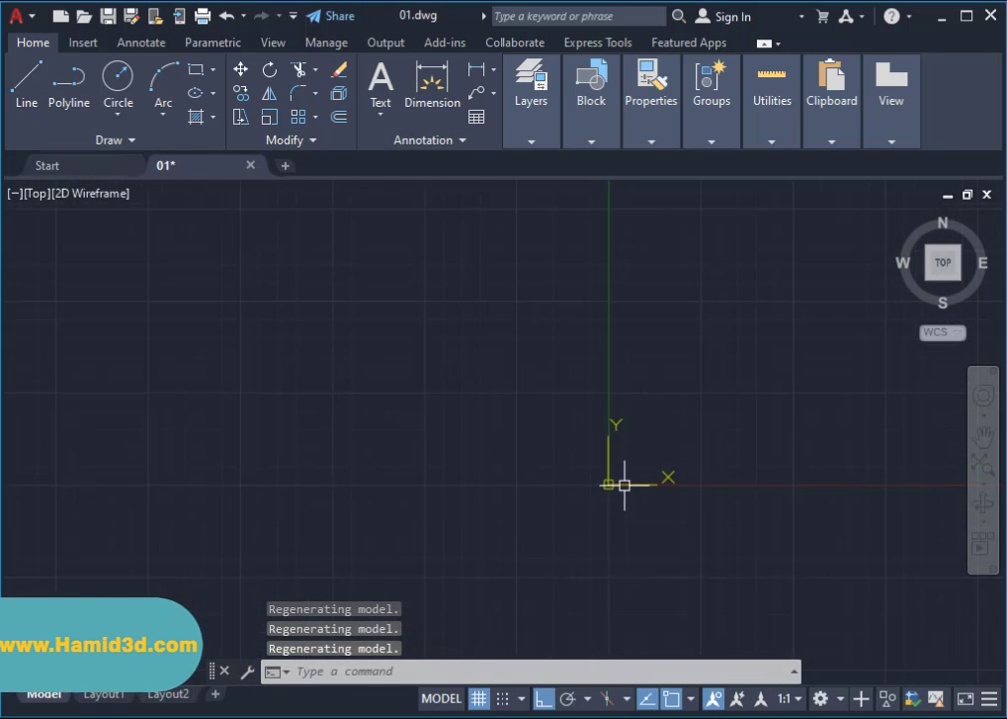
{"action": "scroll", "coordinate": [332, 458], "scroll_direction": "up", "scroll_amount": 2}
{"action": "mouse_move", "coordinate": [333, 459]}
{"action": "middle_mouse_down"}
{"action": "mouse_move", "coordinate": [296, 476]}
{"action": "mouse_move", "coordinate": [359, 434]}
{"action": "mouse_move", "coordinate": [101, 461]}
{"action": "mouse_move", "coordinate": [232, 461]}
{"action": "middle_mouse_up"}
{"action": "scroll", "coordinate": [442, 437], "scroll_direction": "up", "scroll_amount": 2}
{"action": "scroll", "coordinate": [443, 437], "scroll_direction": "up", "scroll_amount": 3}
{"action": "mouse_move", "coordinate": [831, 604]}
{"action": "middle_mouse_down"}
{"action": "mouse_move", "coordinate": [579, 441]}
{"action": "mouse_move", "coordinate": [475, 398]}
{"action": "middle_mouse_up"}
{"action": "type", "text": "rec"}
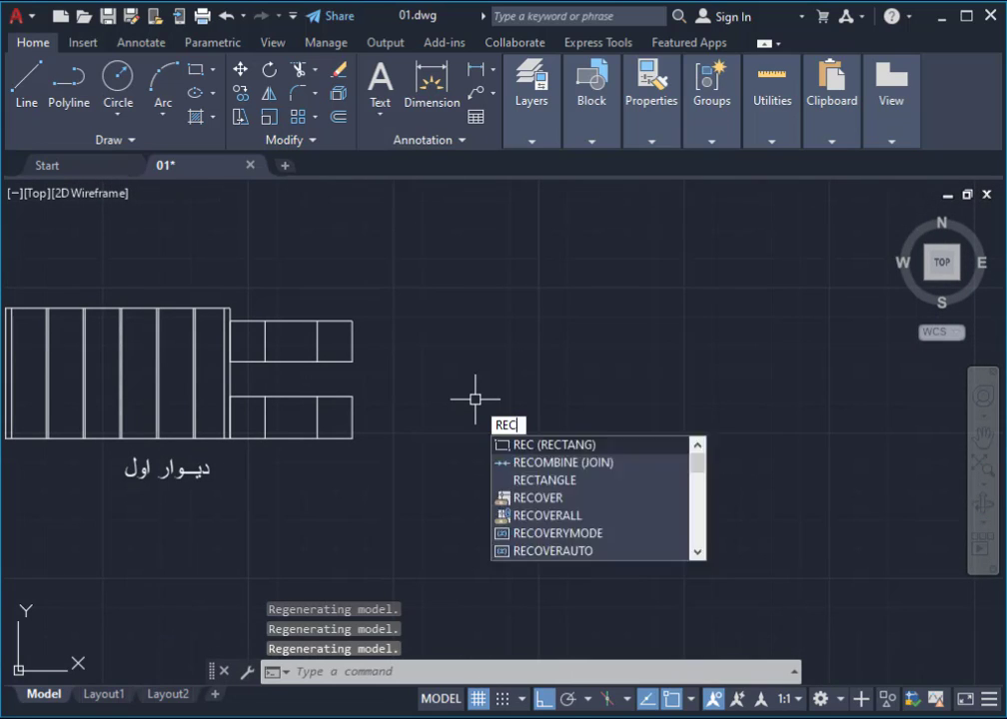
{"action": "key", "text": "Return"}
{"action": "left_click", "coordinate": [521, 337]}
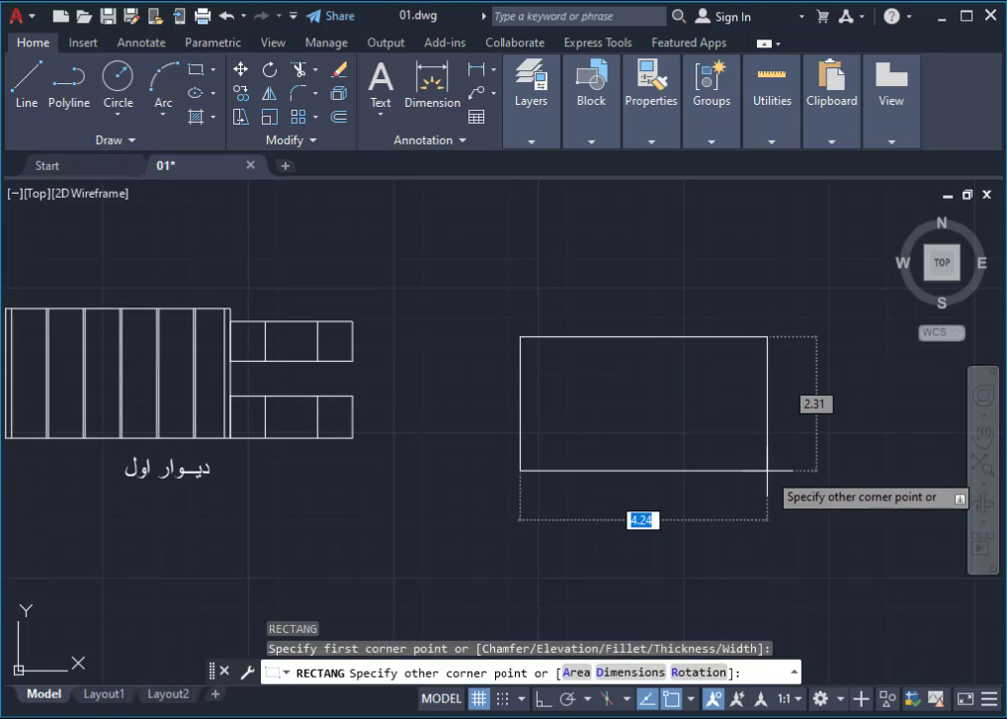
{"action": "type", "text": "422"}
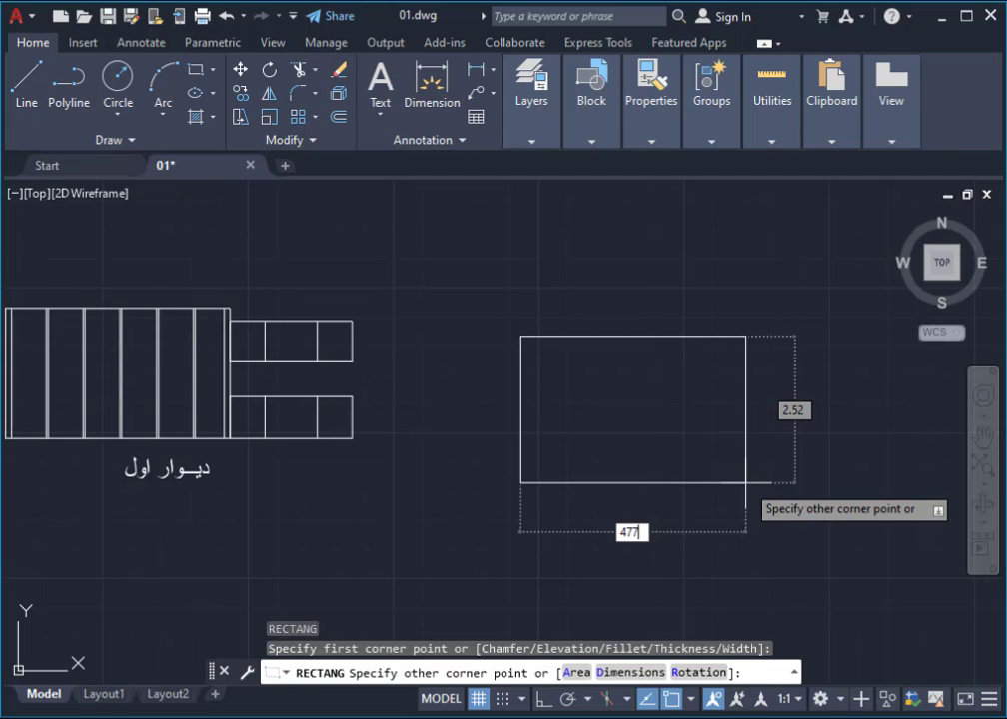
{"action": "key", "text": "Return"}
{"action": "key", "text": "Escape"}
{"action": "left_click", "coordinate": [578, 308]}
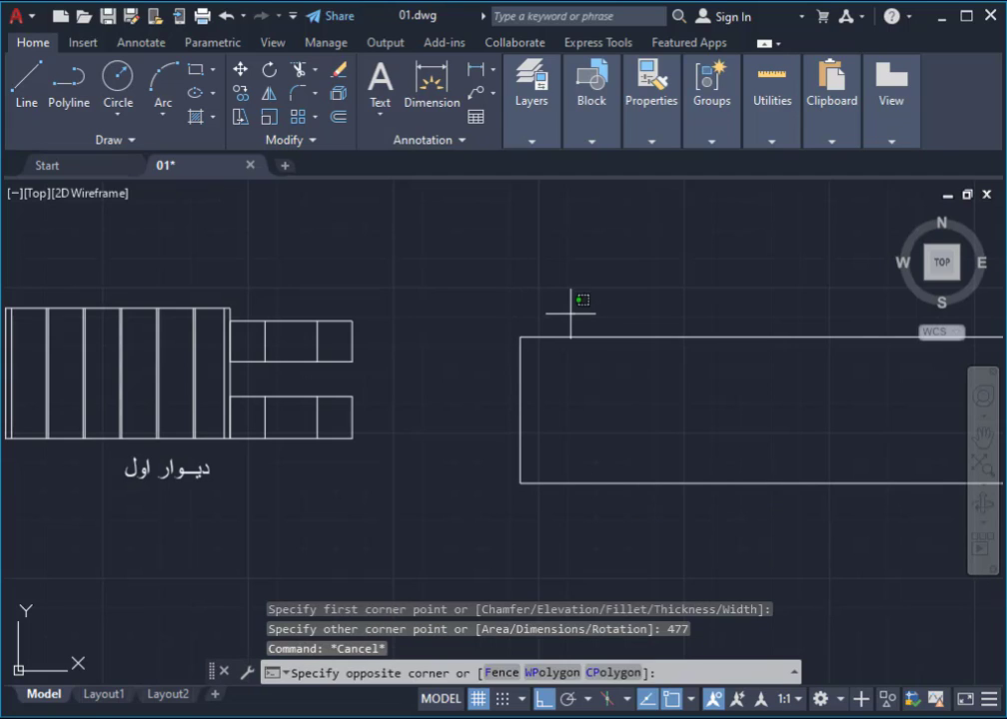
{"action": "left_click", "coordinate": [450, 405]}
{"action": "key", "text": "Delete"}
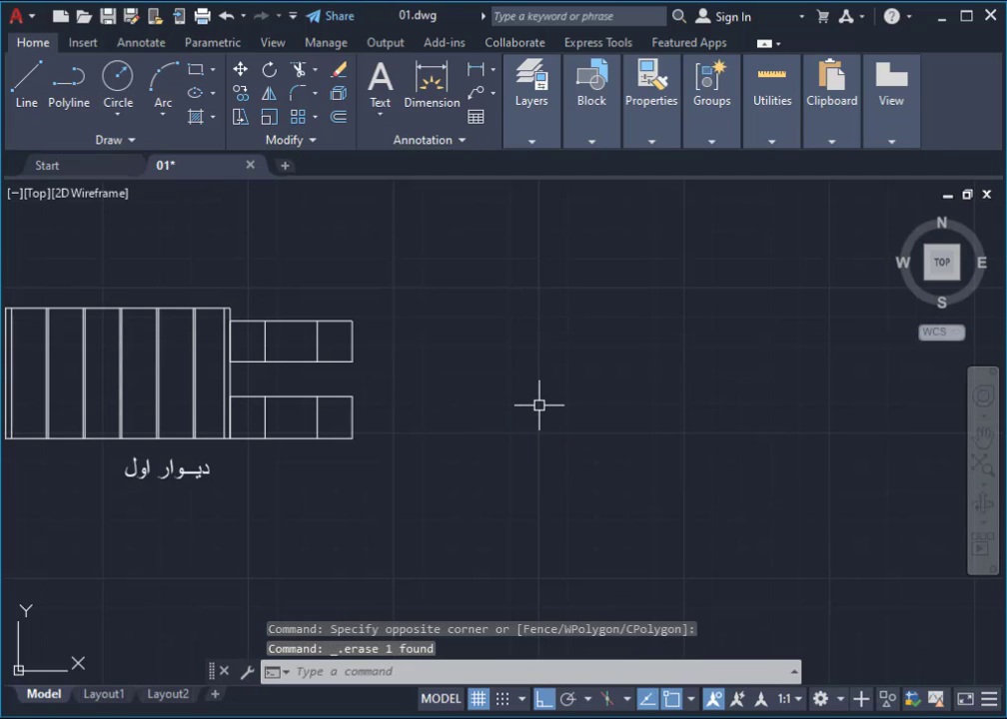
Step: Draw a 4.77 × 2.24 rectangle to the right of the cabinet plan
{"action": "type", "text": "rec"}
{"action": "key", "text": "Return"}
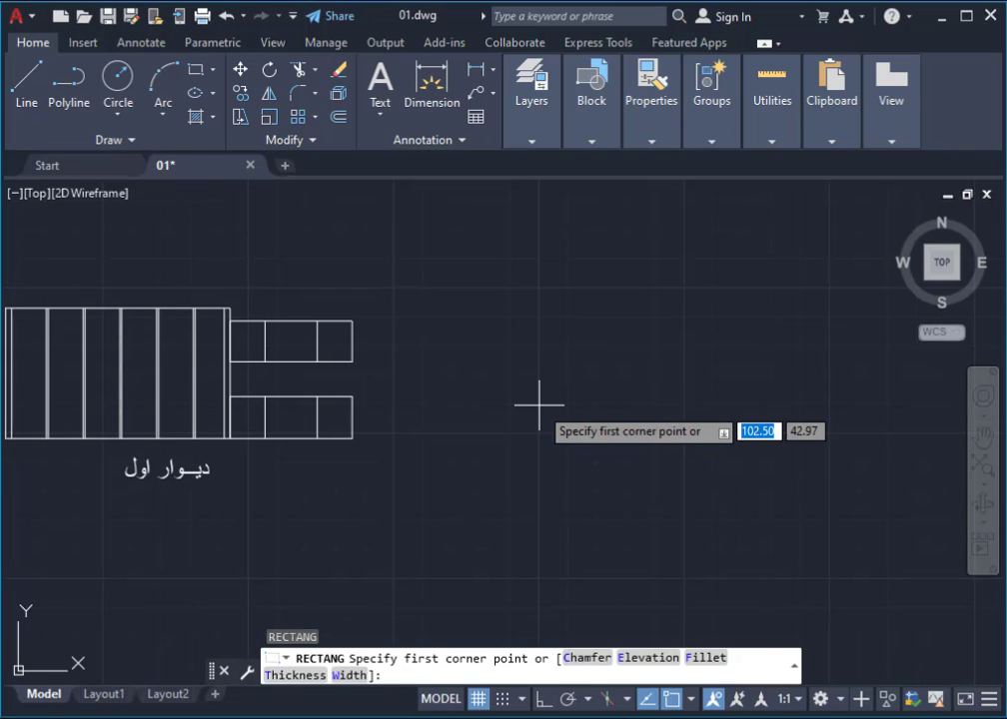
{"action": "left_click", "coordinate": [521, 381]}
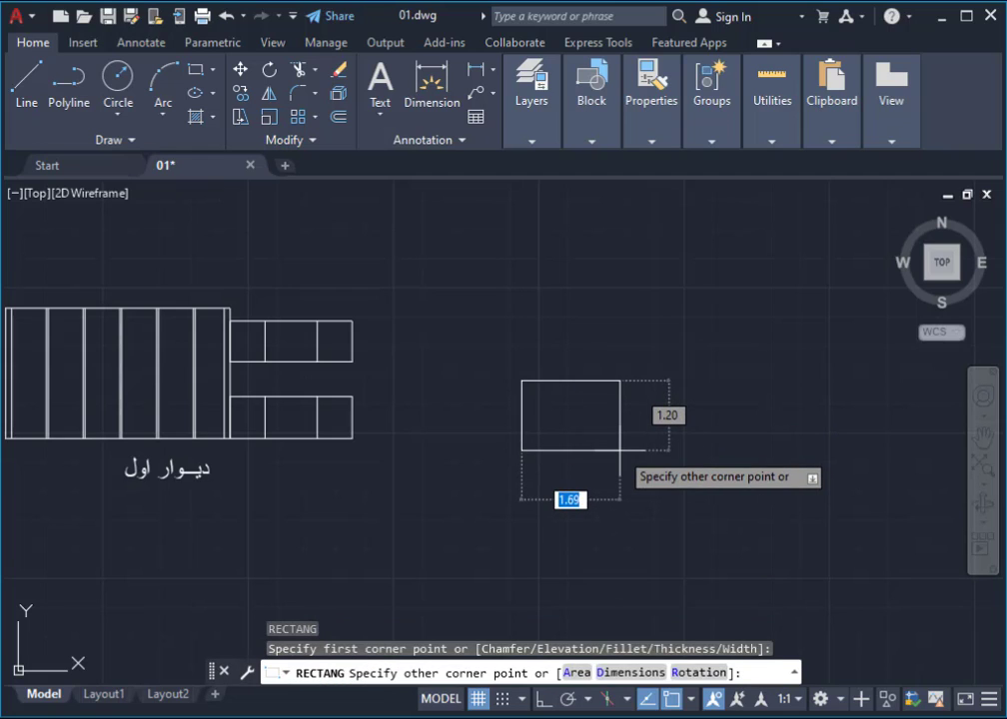
{"action": "type", "text": "d"}
{"action": "key", "text": "Return"}
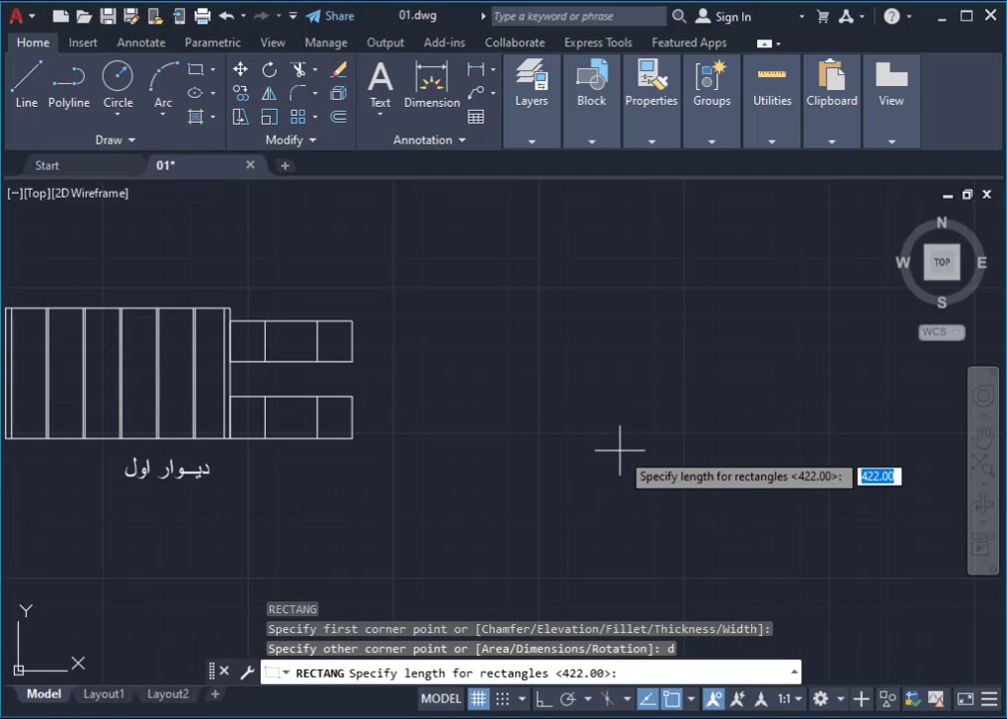
{"action": "type", "text": "4"}
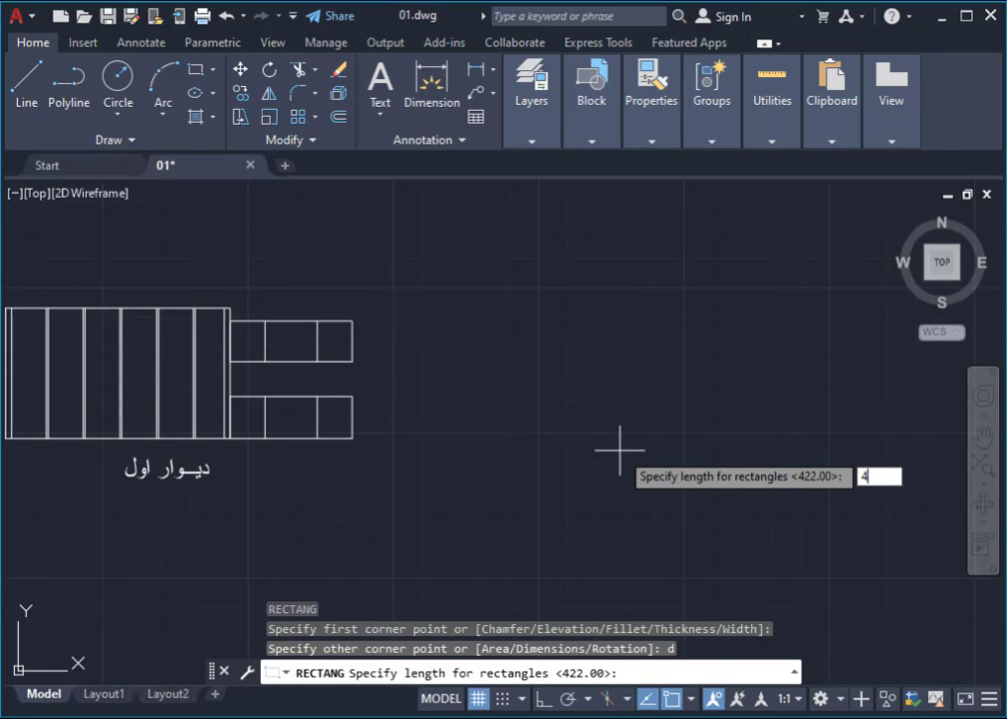
{"action": "type", "text": "."}
{"action": "key", "text": "Return"}
{"action": "type", "text": "2"}
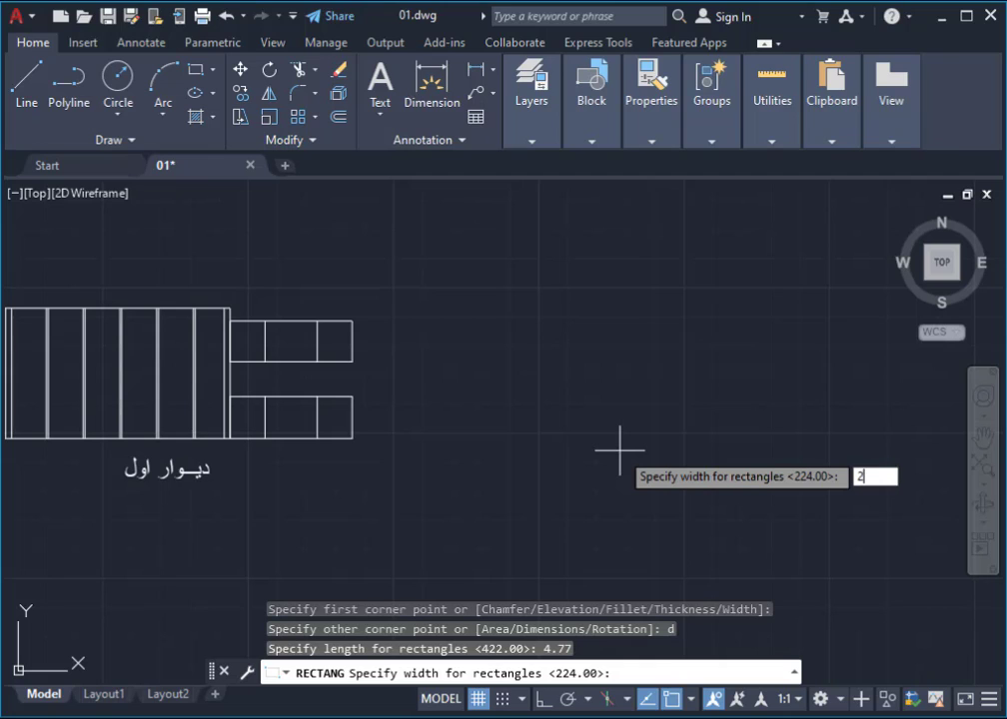
{"action": "type", "text": ".24"}
{"action": "key", "text": "Return"}
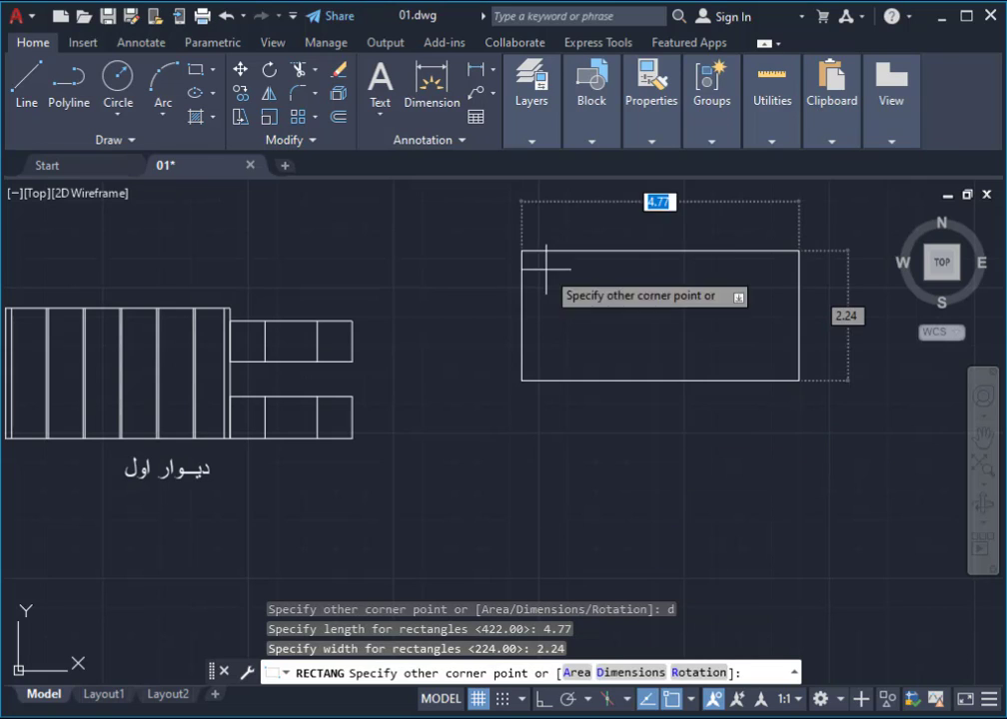
{"action": "left_click", "coordinate": [725, 469]}
Step: Select the new rectangle and start moving it
{"action": "scroll", "coordinate": [784, 427], "scroll_direction": "up", "scroll_amount": 4}
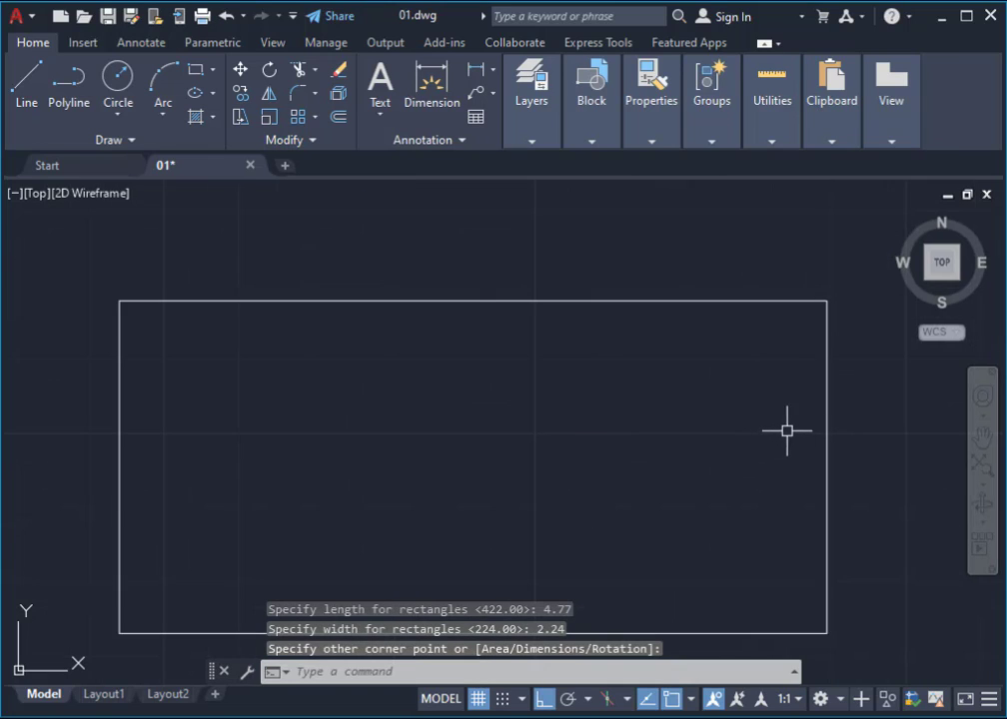
{"action": "left_click", "coordinate": [828, 426]}
{"action": "scroll", "coordinate": [708, 435], "scroll_direction": "down", "scroll_amount": 4}
{"action": "scroll", "coordinate": [527, 483], "scroll_direction": "up", "scroll_amount": 2}
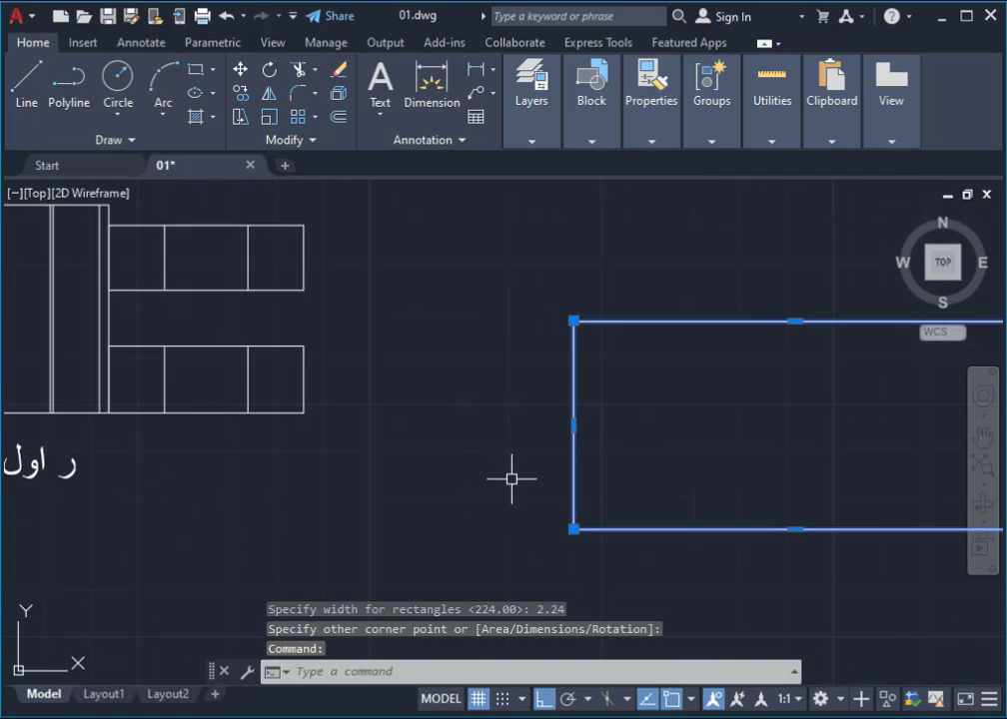
{"action": "type", "text": "m"}
{"action": "key", "text": "Return"}
Step: Drop the rectangle at a new position using its lower-left corner as base
{"action": "left_click", "coordinate": [573, 528]}
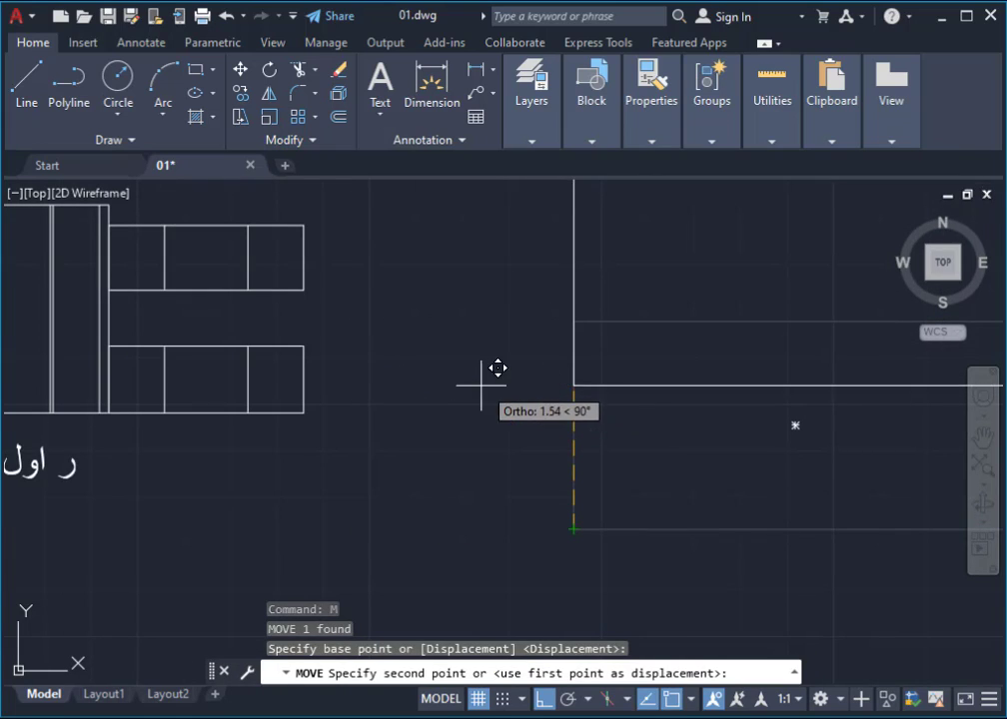
{"action": "left_click", "coordinate": [577, 399]}
{"action": "scroll", "coordinate": [591, 445], "scroll_direction": "down", "scroll_amount": 4}
{"action": "scroll", "coordinate": [533, 390], "scroll_direction": "up", "scroll_amount": 4}
{"action": "mouse_move", "coordinate": [382, 385]}
{"action": "middle_mouse_down"}
{"action": "mouse_move", "coordinate": [418, 470]}
{"action": "mouse_move", "coordinate": [469, 456]}
{"action": "middle_mouse_up"}
Step: Draw a temporary line extending the cabinets' baseline to the right
{"action": "type", "text": "l"}
{"action": "key", "text": "Return"}
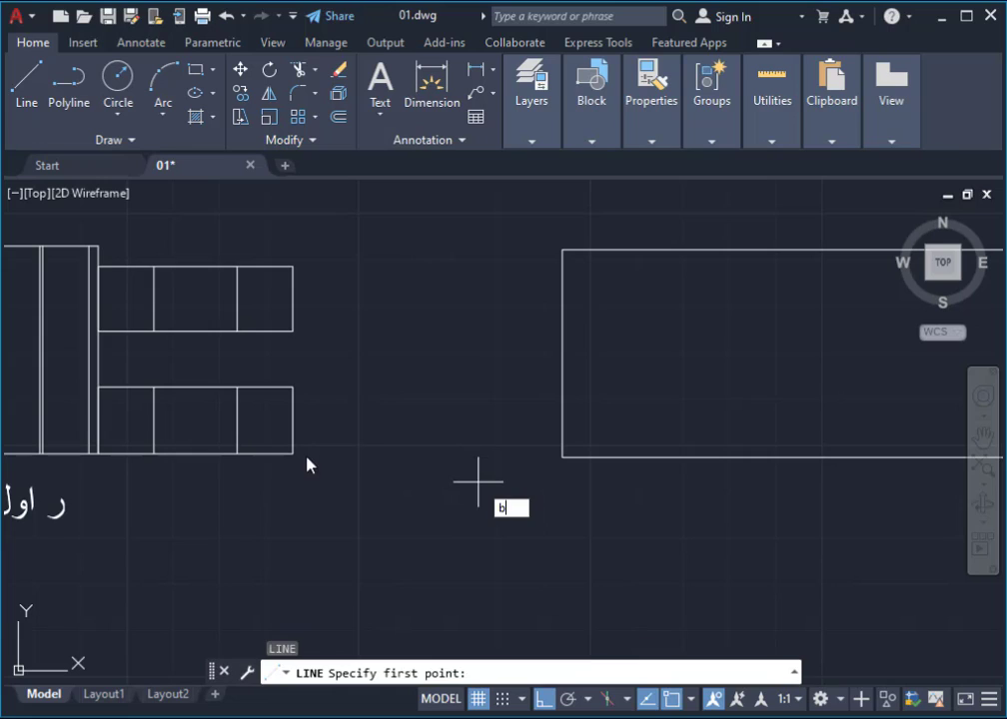
{"action": "key", "text": "Escape"}
{"action": "key", "text": "Escape"}
{"action": "type", "text": "l"}
{"action": "key", "text": "Return"}
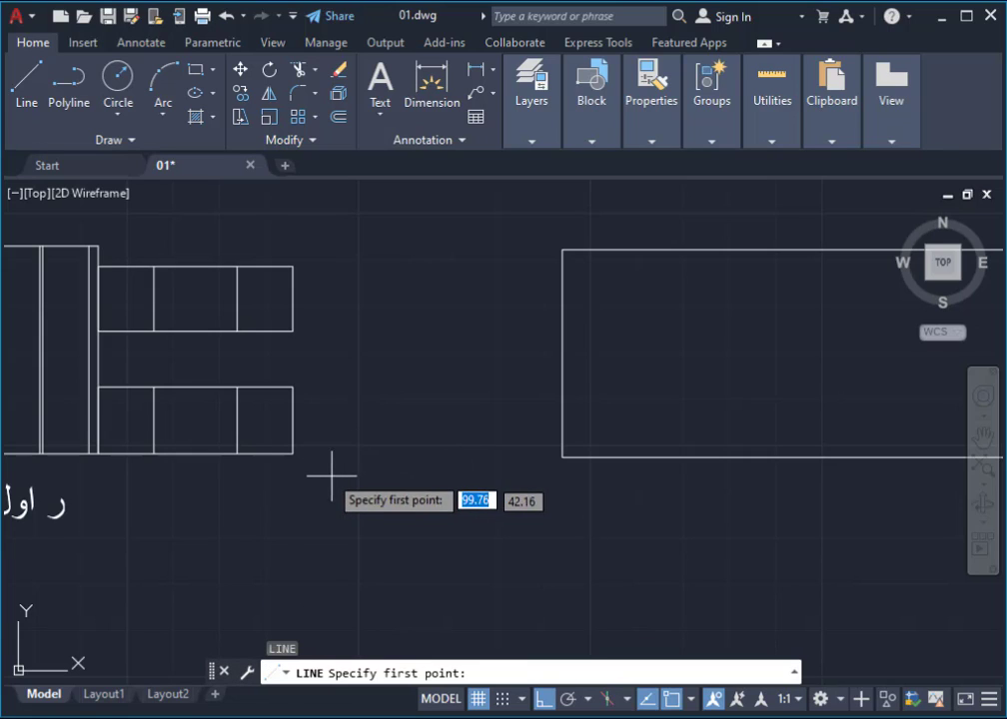
{"action": "left_click", "coordinate": [293, 453]}
{"action": "left_click", "coordinate": [429, 453]}
{"action": "key", "text": "Return"}
Step: Move the rectangle's lower-left corner to the line's end, then erase the line
{"action": "left_click_drag", "start_coordinate": [579, 440], "coordinate": [541, 490]}
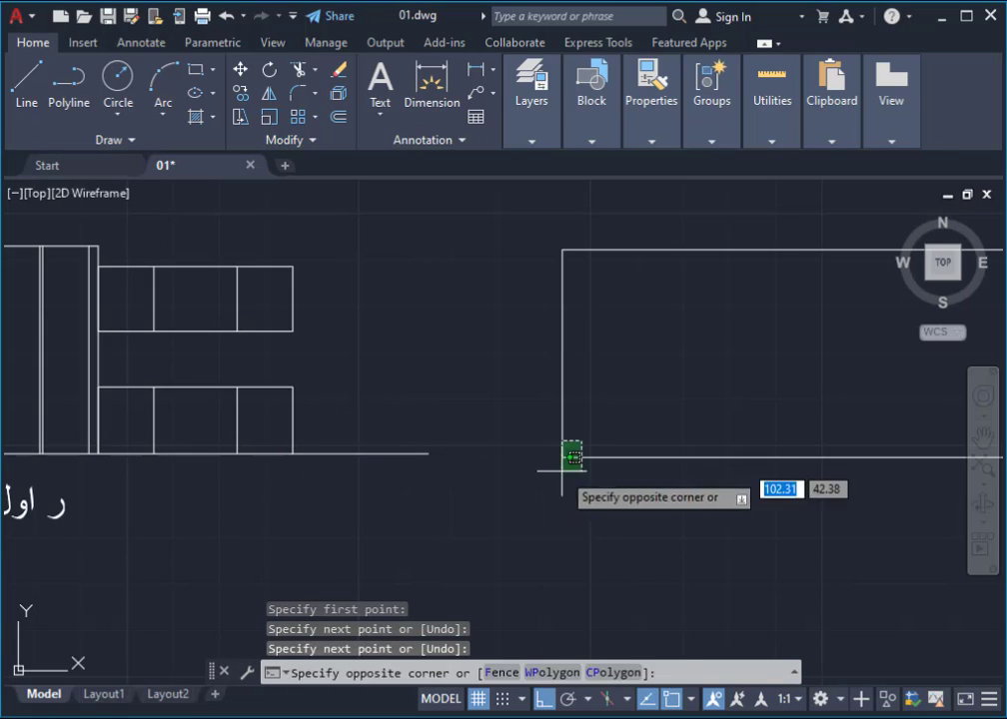
{"action": "type", "text": "m"}
{"action": "key", "text": "Return"}
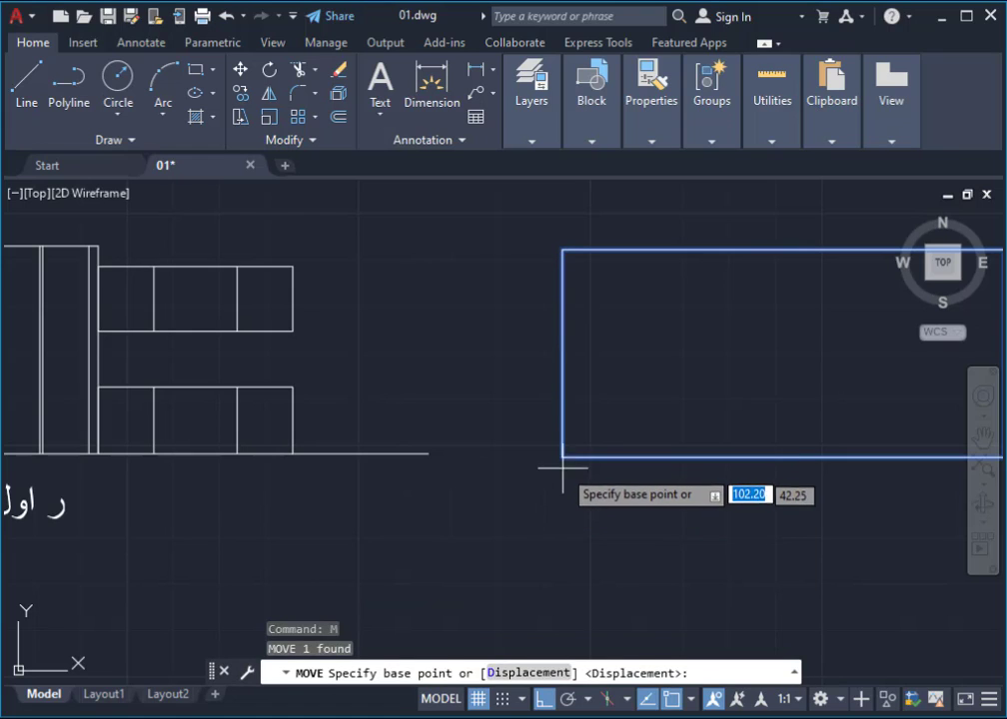
{"action": "left_click", "coordinate": [562, 457]}
{"action": "left_click", "coordinate": [439, 434]}
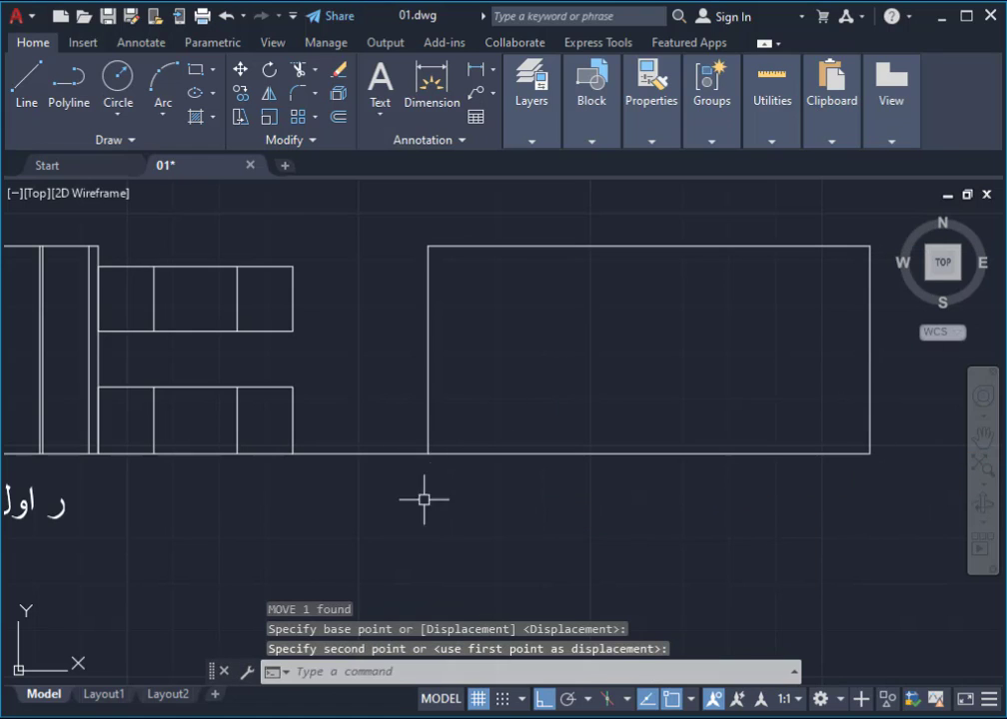
{"action": "left_click", "coordinate": [404, 484]}
{"action": "left_click", "coordinate": [348, 479]}
{"action": "key", "text": "Delete"}
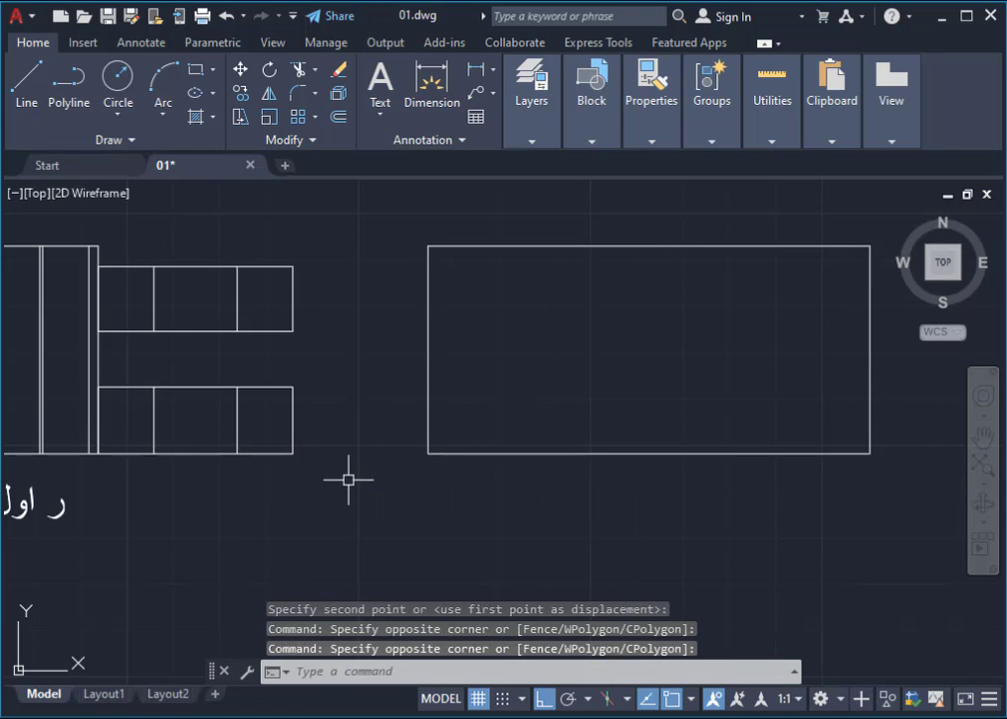
Step: Select the rectangle and begin another move, zooming around the drawing
{"action": "scroll", "coordinate": [349, 479], "scroll_direction": "down", "scroll_amount": 4}
{"action": "left_click", "coordinate": [465, 331]}
{"action": "left_click", "coordinate": [346, 514]}
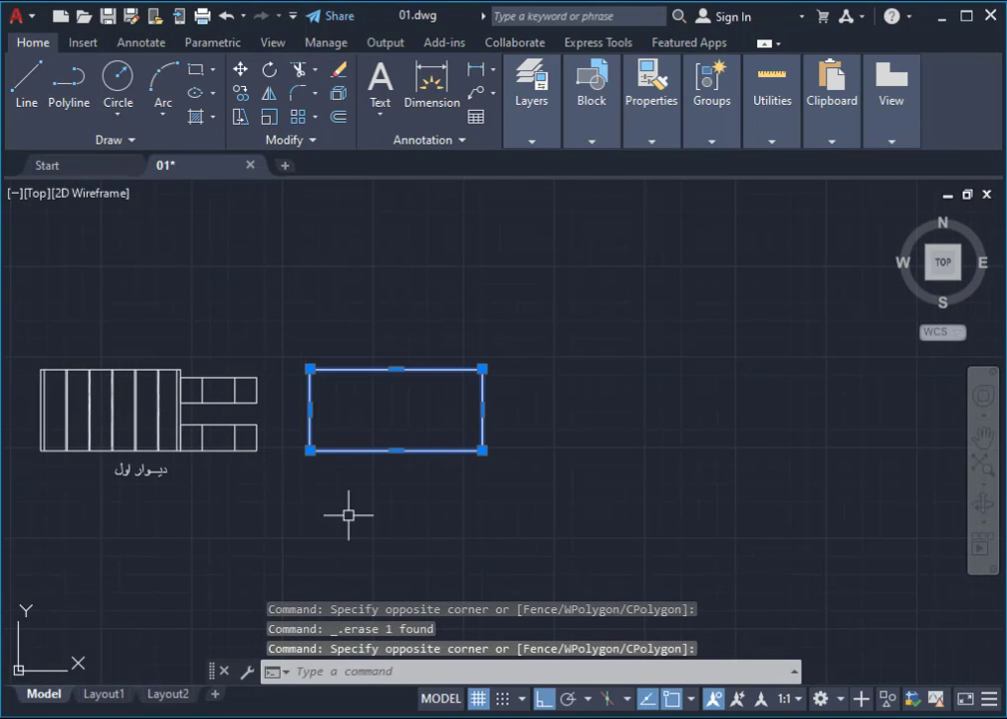
{"action": "type", "text": "m"}
{"action": "key", "text": "Return"}
{"action": "left_click", "coordinate": [360, 518]}
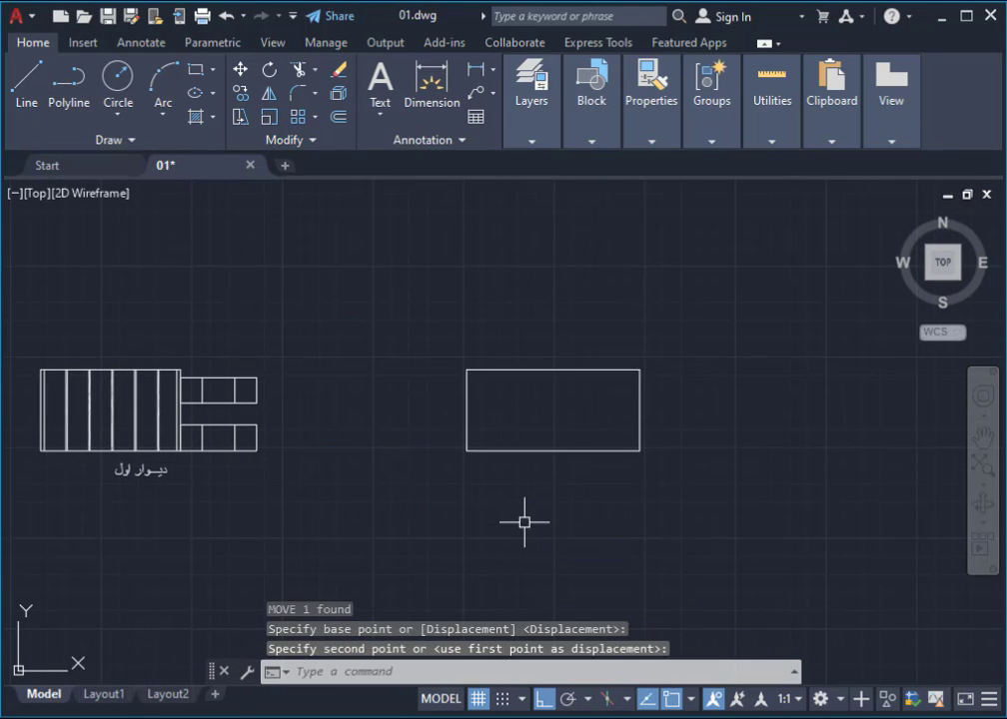
{"action": "scroll", "coordinate": [588, 460], "scroll_direction": "up", "scroll_amount": 2}
{"action": "scroll", "coordinate": [599, 468], "scroll_direction": "down", "scroll_amount": 4}
{"action": "scroll", "coordinate": [558, 465], "scroll_direction": "up", "scroll_amount": 1}
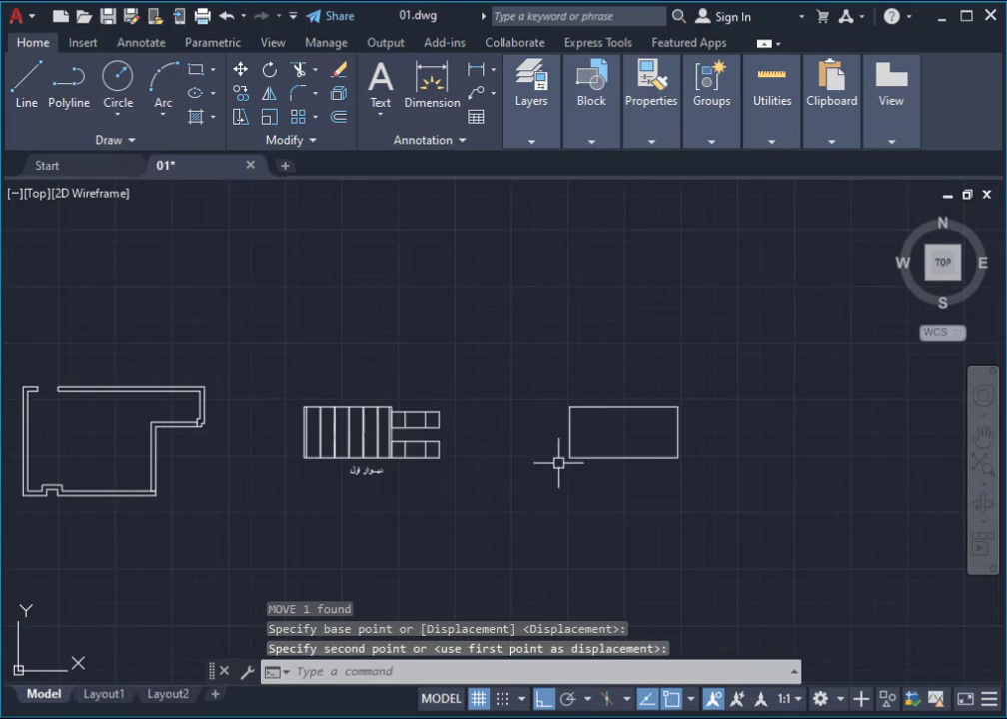
{"action": "scroll", "coordinate": [659, 455], "scroll_direction": "up", "scroll_amount": 4}
{"action": "scroll", "coordinate": [664, 453], "scroll_direction": "up", "scroll_amount": 2}
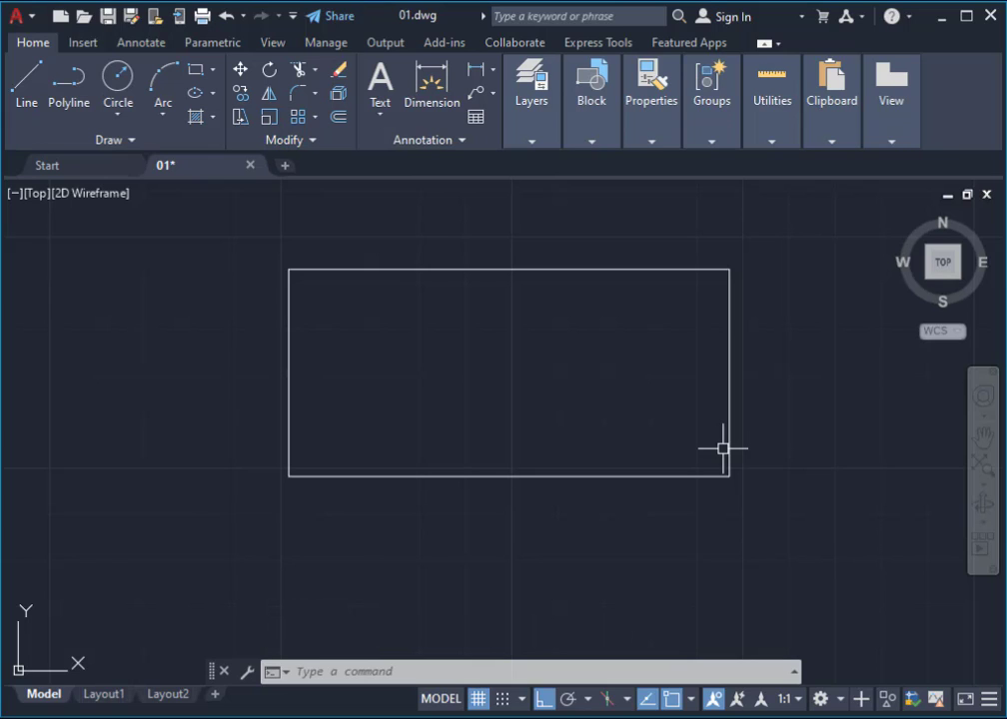
{"action": "scroll", "coordinate": [611, 532], "scroll_direction": "down", "scroll_amount": 7}
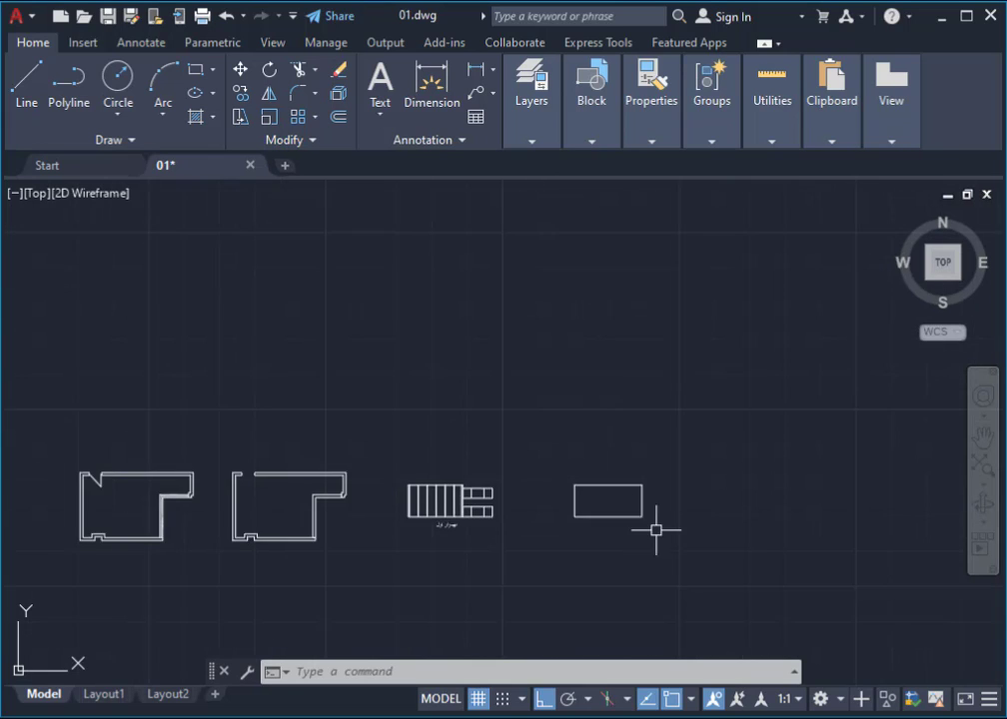
{"action": "scroll", "coordinate": [655, 531], "scroll_direction": "up", "scroll_amount": 3}
{"action": "scroll", "coordinate": [660, 532], "scroll_direction": "up", "scroll_amount": 2}
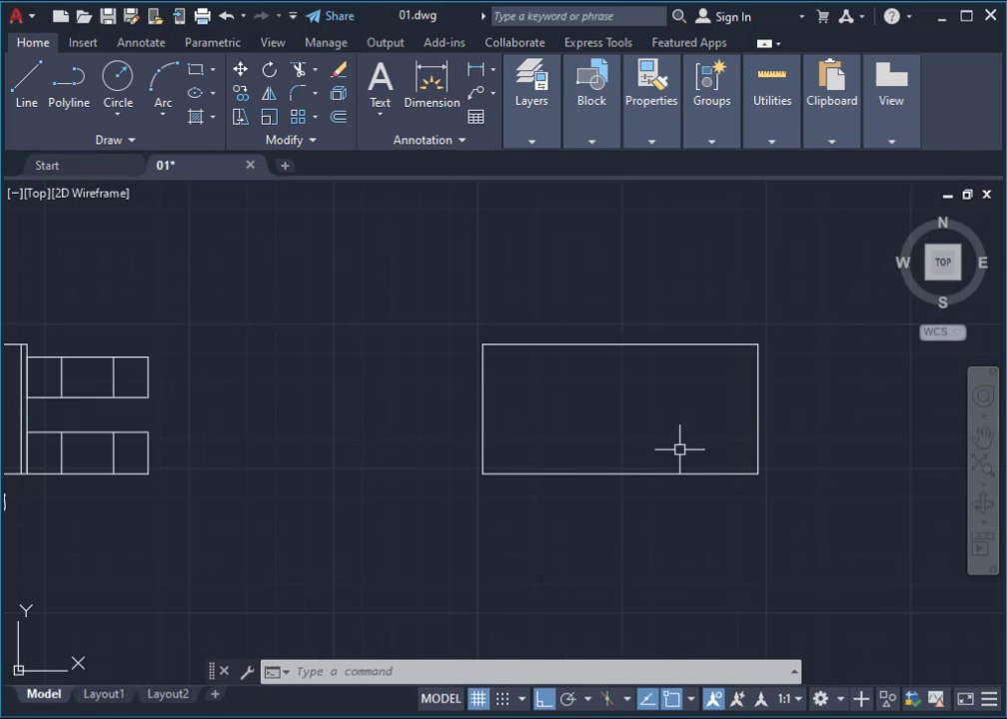
Step: Move the rectangle further left, close beside the first-wall cabinets
{"action": "left_click", "coordinate": [593, 432]}
{"action": "left_click", "coordinate": [387, 562]}
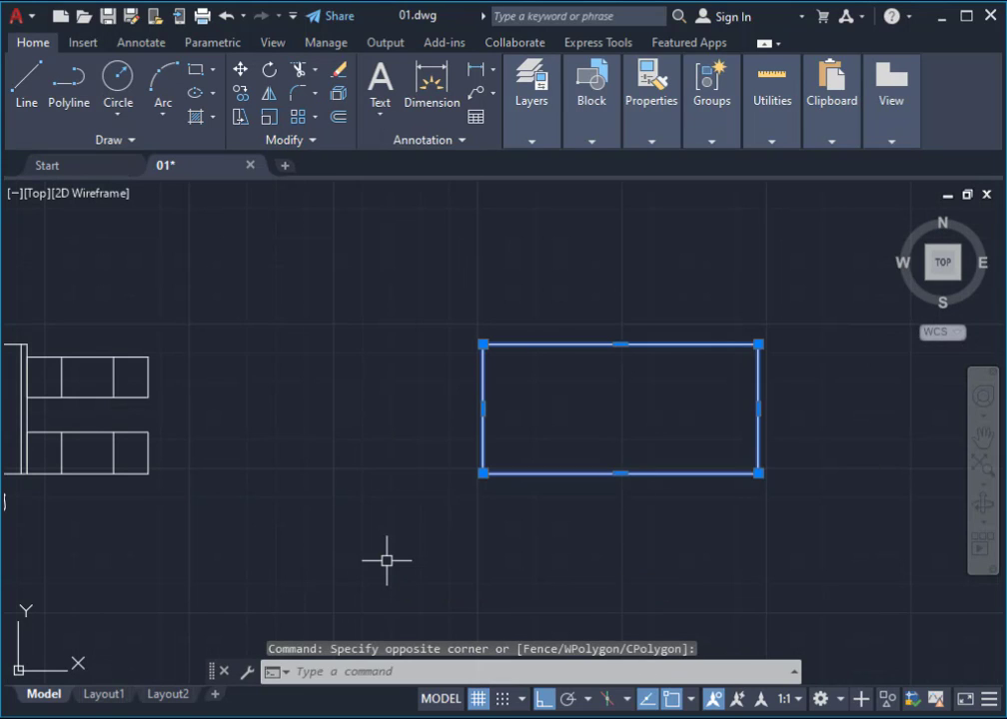
{"action": "type", "text": "m"}
{"action": "key", "text": "Return"}
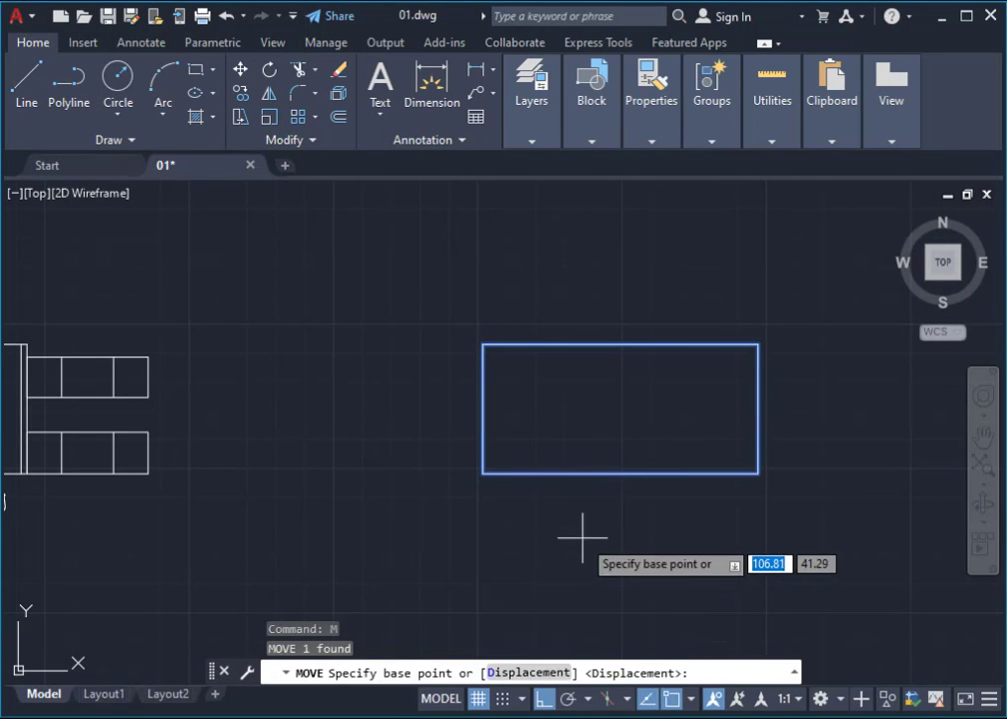
{"action": "left_click", "coordinate": [587, 536]}
{"action": "left_click", "coordinate": [462, 536]}
{"action": "middle_click_drag", "start_coordinate": [242, 508], "coordinate": [422, 481]}
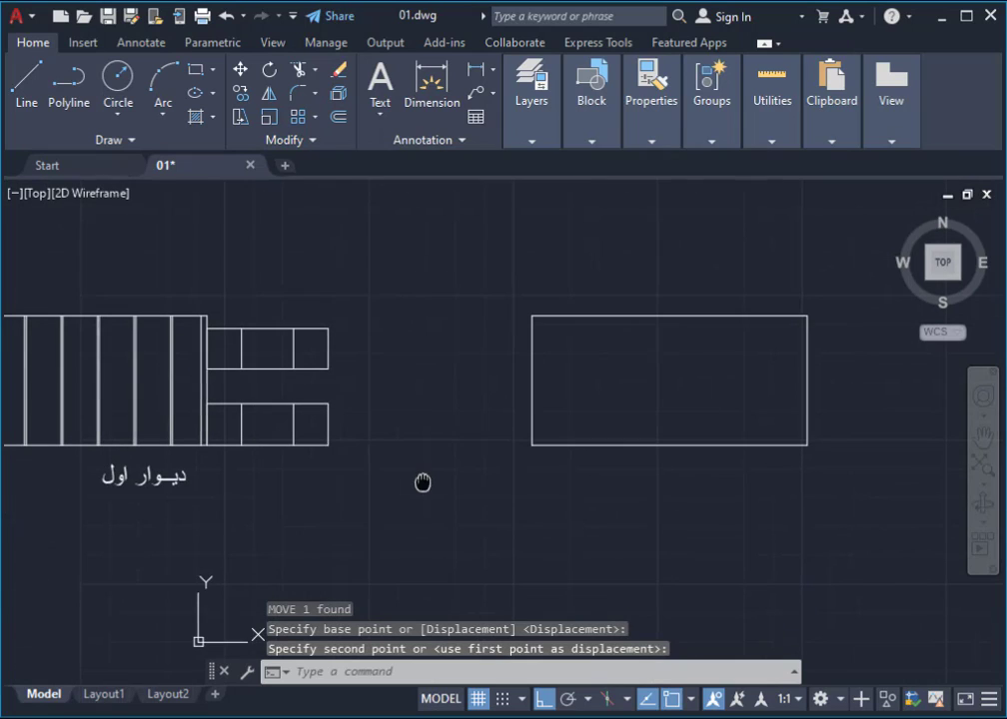
{"action": "middle_click_drag", "start_coordinate": [704, 461], "coordinate": [615, 484]}
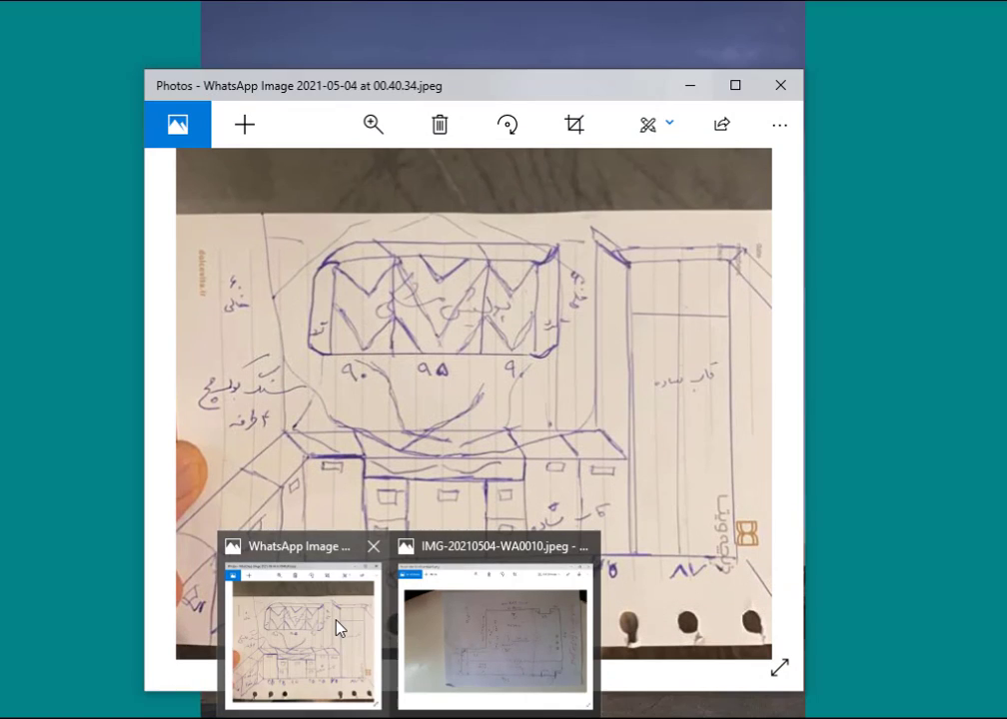
Step: Bring up the kitchen sketch photo and compute 477 − 87 = 390 in Calculator
{"action": "left_click", "coordinate": [338, 627]}
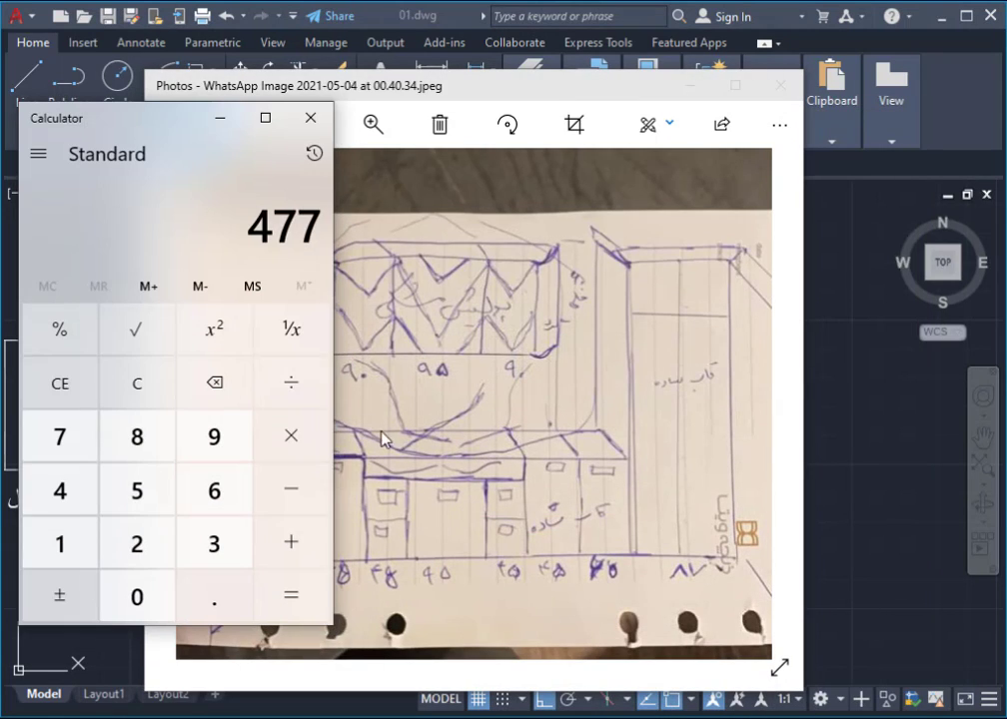
{"action": "left_click_drag", "start_coordinate": [466, 93], "coordinate": [671, 57]}
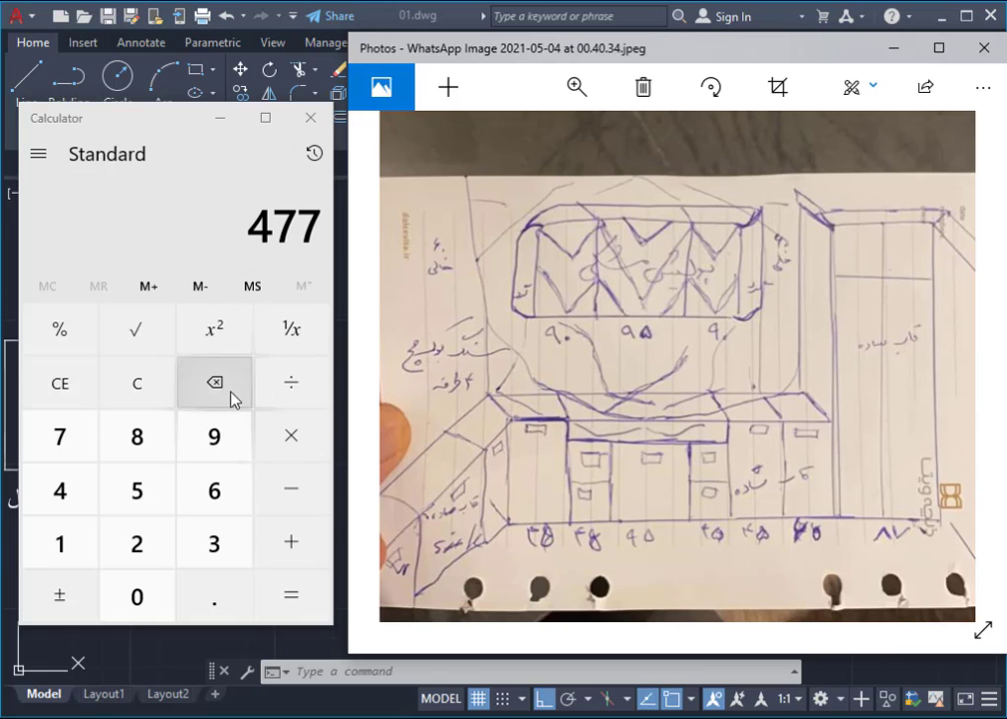
{"action": "left_click", "coordinate": [288, 485]}
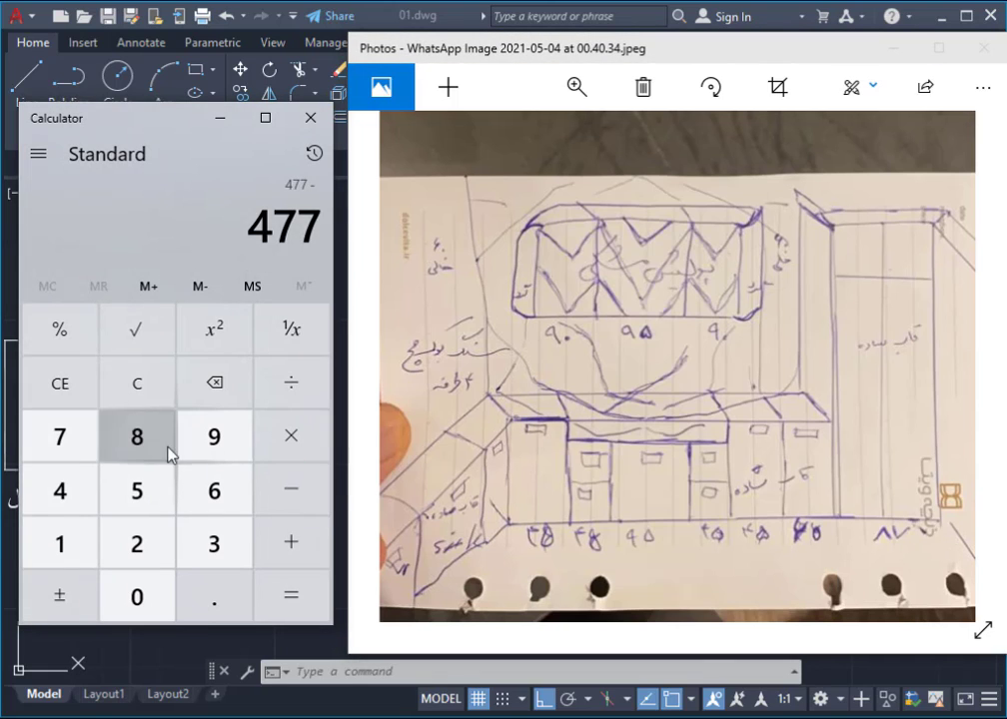
{"action": "left_click", "coordinate": [170, 454]}
{"action": "left_click", "coordinate": [45, 441]}
{"action": "left_click", "coordinate": [287, 589]}
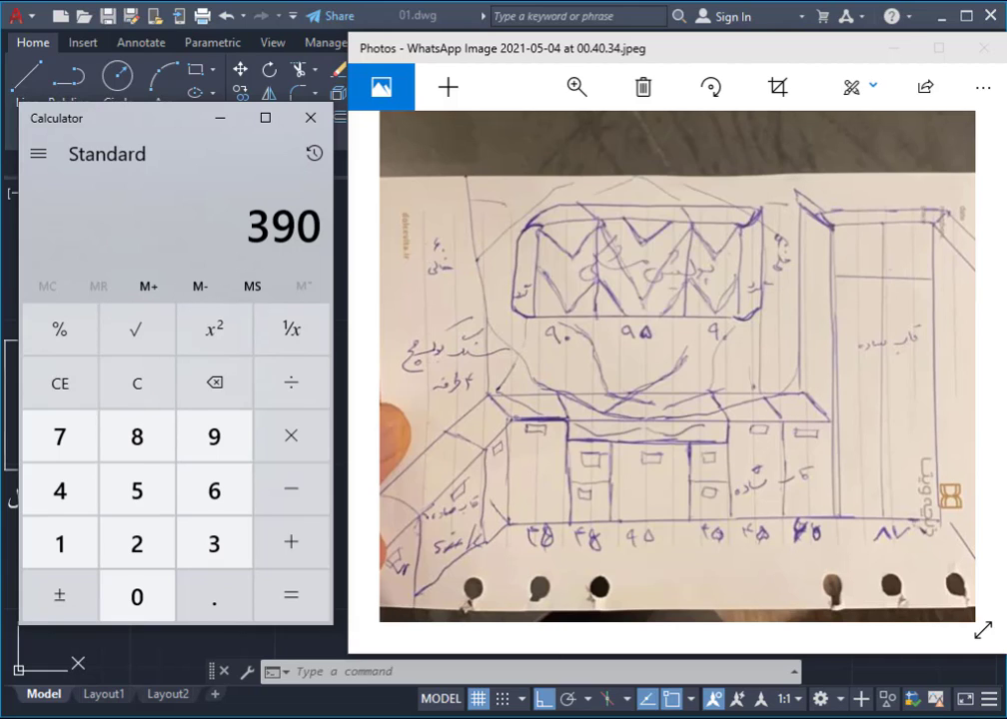
{"action": "key", "text": "alt+Tab"}
Step: Complete the 390 line's label as 'فضای خالی' and shrink the notes window into the lower left
{"action": "left_click_drag", "start_coordinate": [570, 169], "coordinate": [622, 99]}
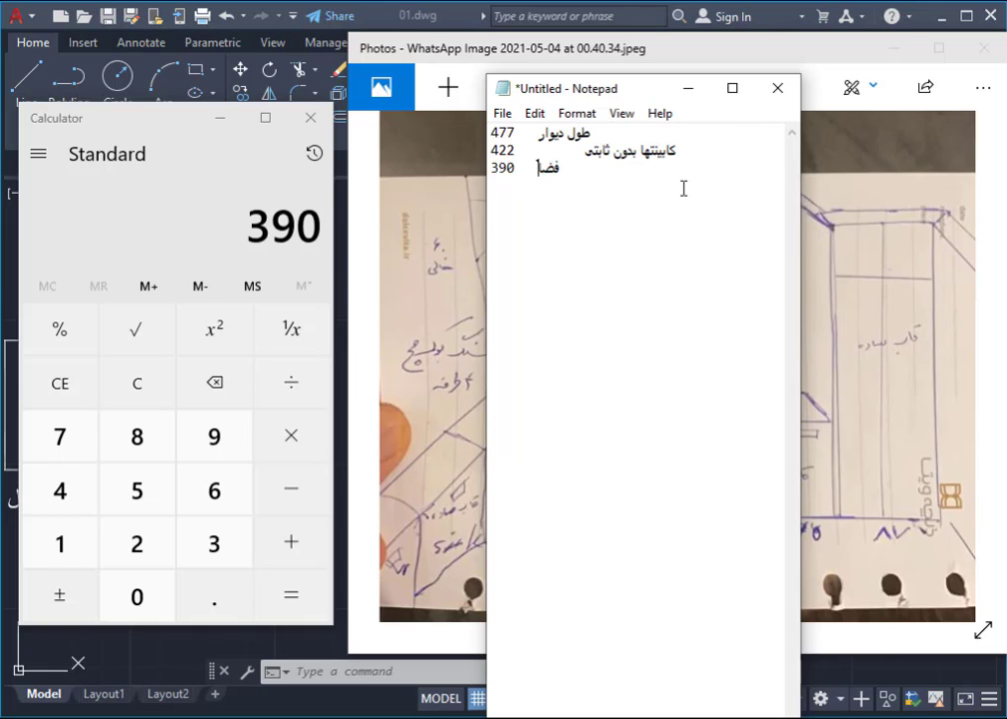
{"action": "type", "text": "ی خالی"}
{"action": "left_click_drag", "start_coordinate": [619, 76], "coordinate": [649, 498]}
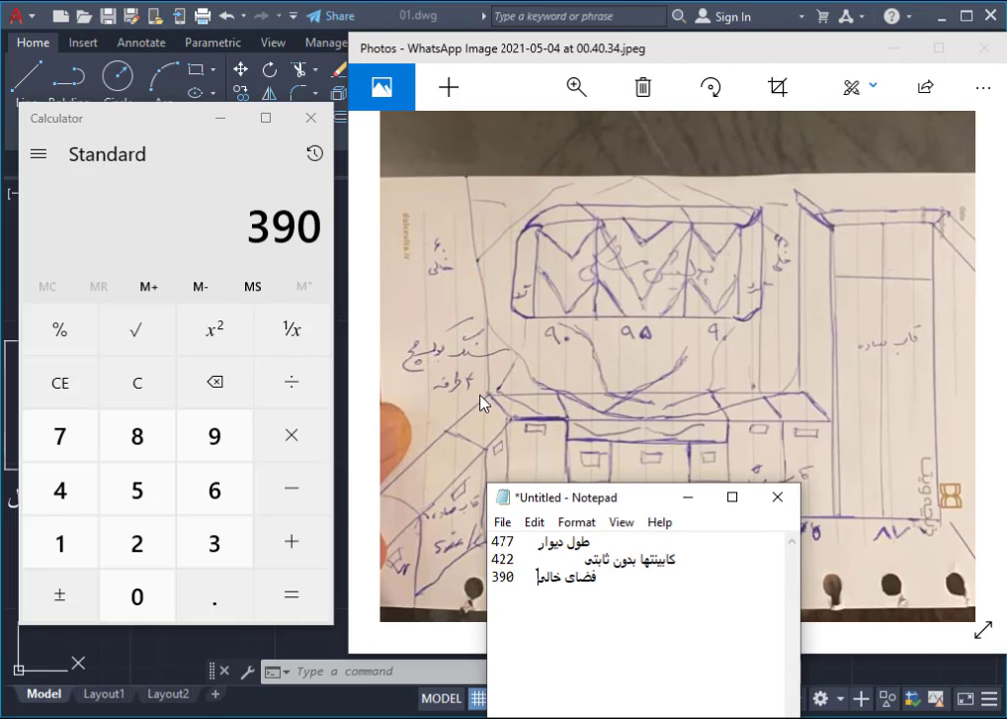
{"action": "left_click_drag", "start_coordinate": [638, 502], "coordinate": [387, 611]}
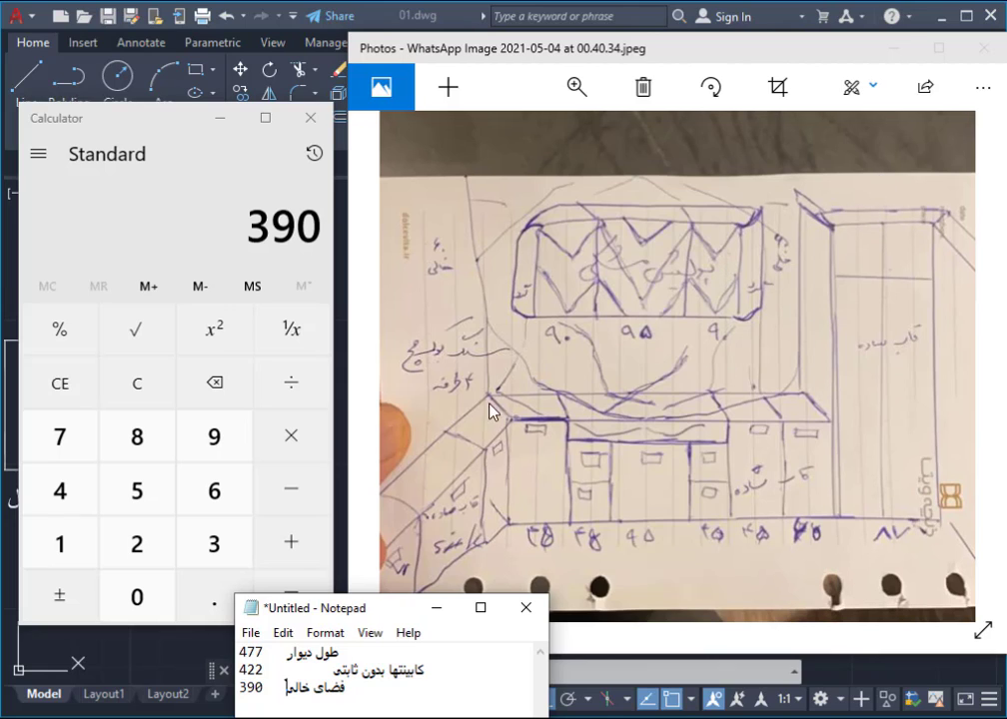
Step: Calculate 224 minus 72 to get 152 in Calculator
{"action": "left_click", "coordinate": [137, 383]}
{"action": "double_click", "coordinate": [135, 540]}
{"action": "left_click", "coordinate": [66, 494]}
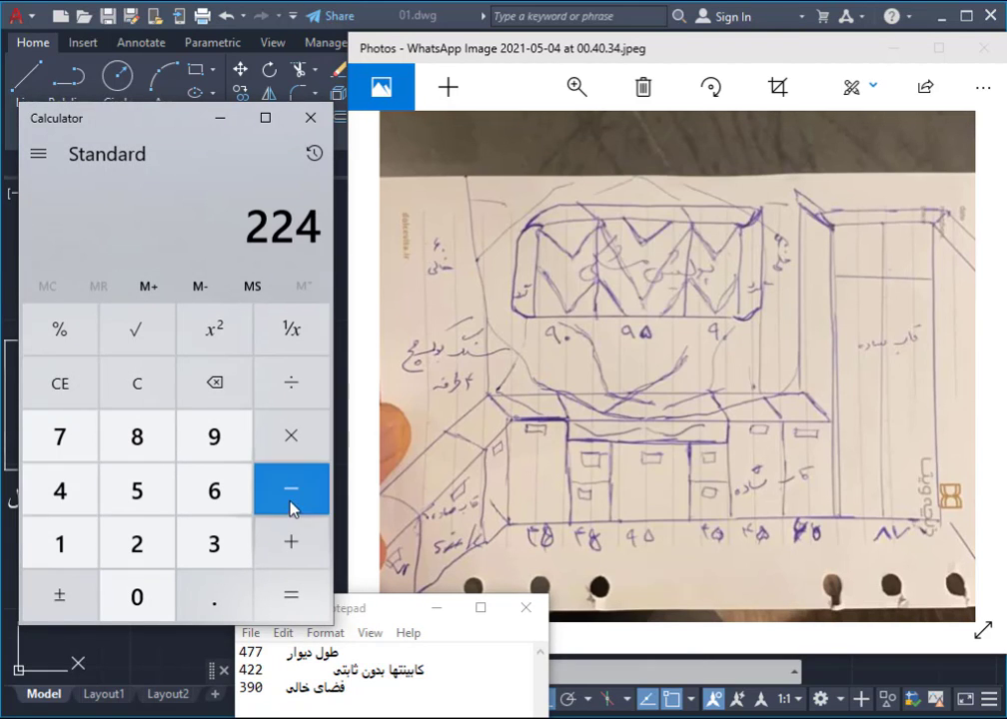
{"action": "left_click", "coordinate": [287, 508]}
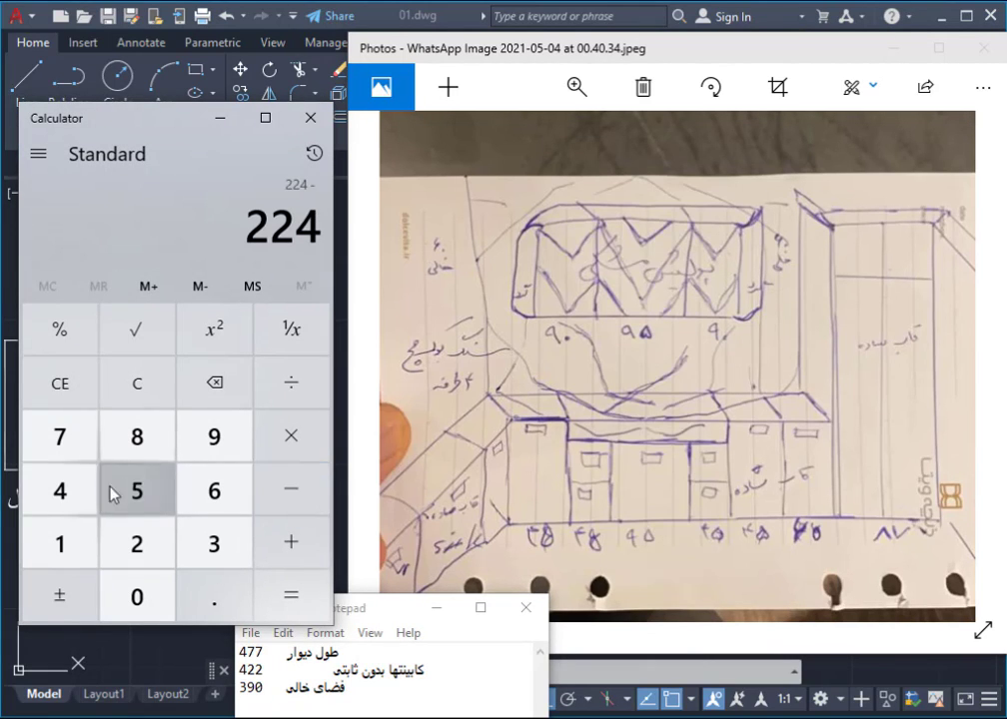
{"action": "left_click", "coordinate": [66, 455]}
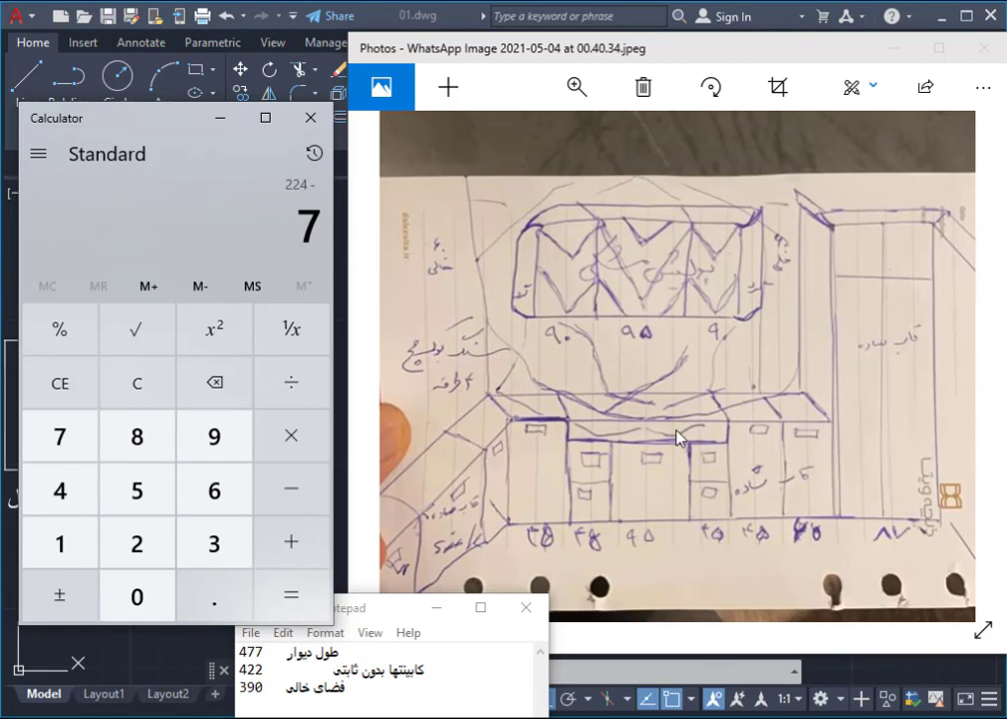
{"action": "left_click", "coordinate": [146, 551]}
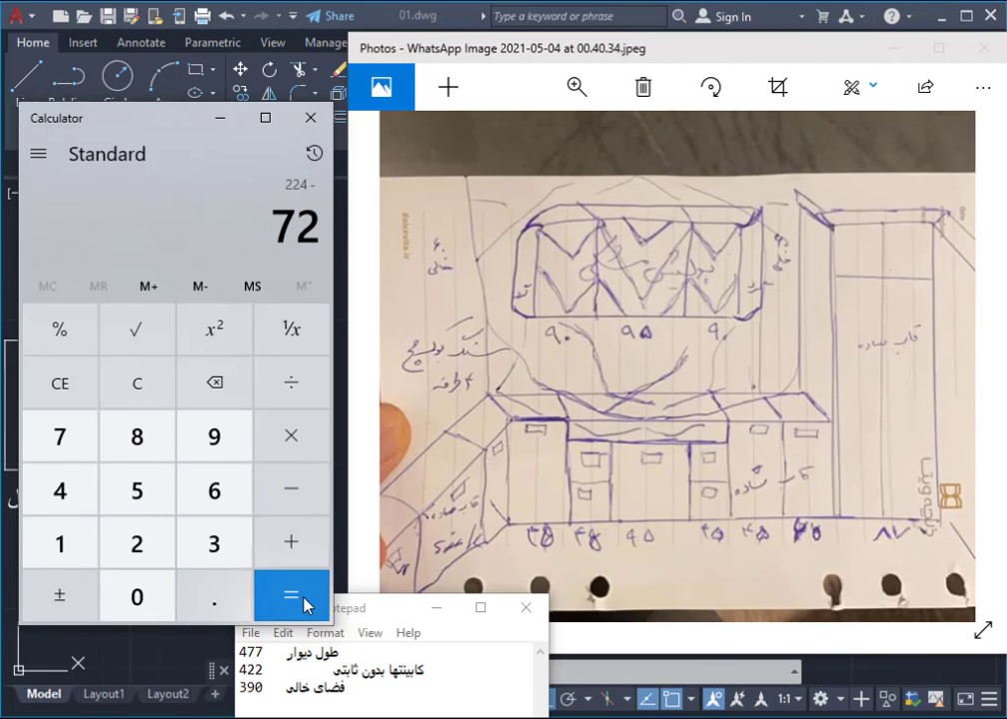
{"action": "left_click", "coordinate": [292, 597]}
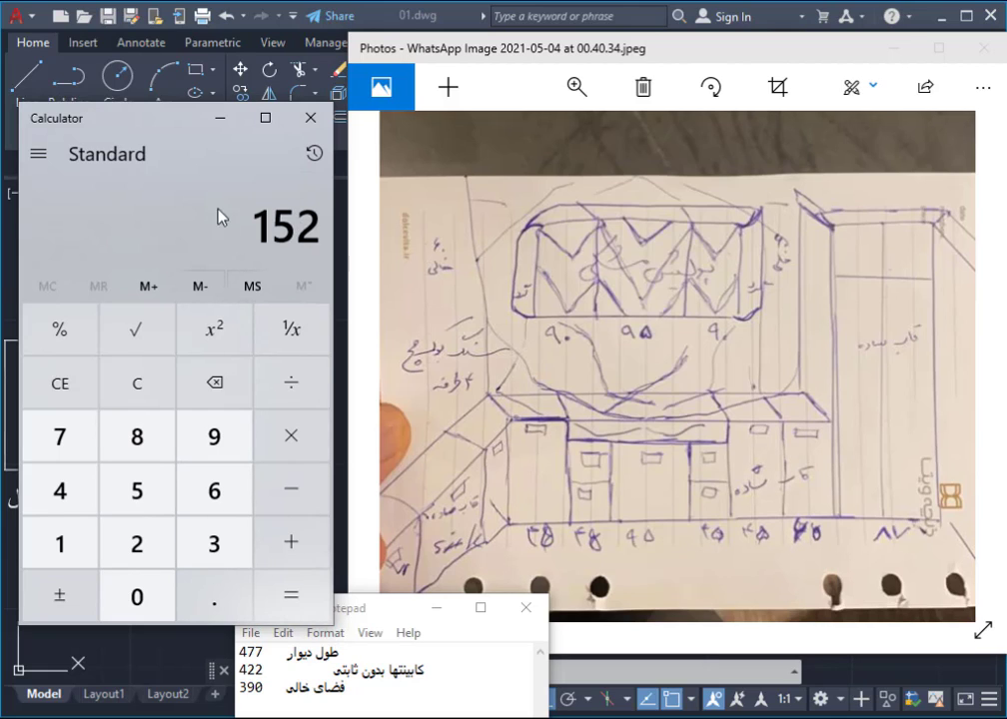
Step: Add 152 to the Notepad note, then hide the notes and sketch photo
{"action": "left_click", "coordinate": [216, 124]}
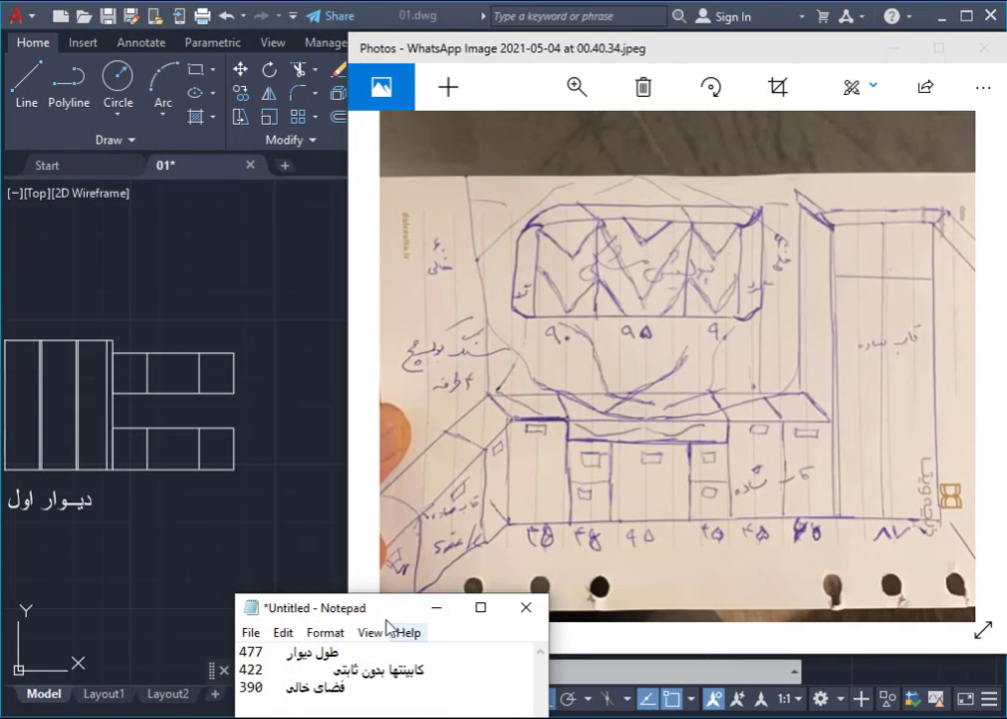
{"action": "left_click_drag", "start_coordinate": [377, 609], "coordinate": [669, 286]}
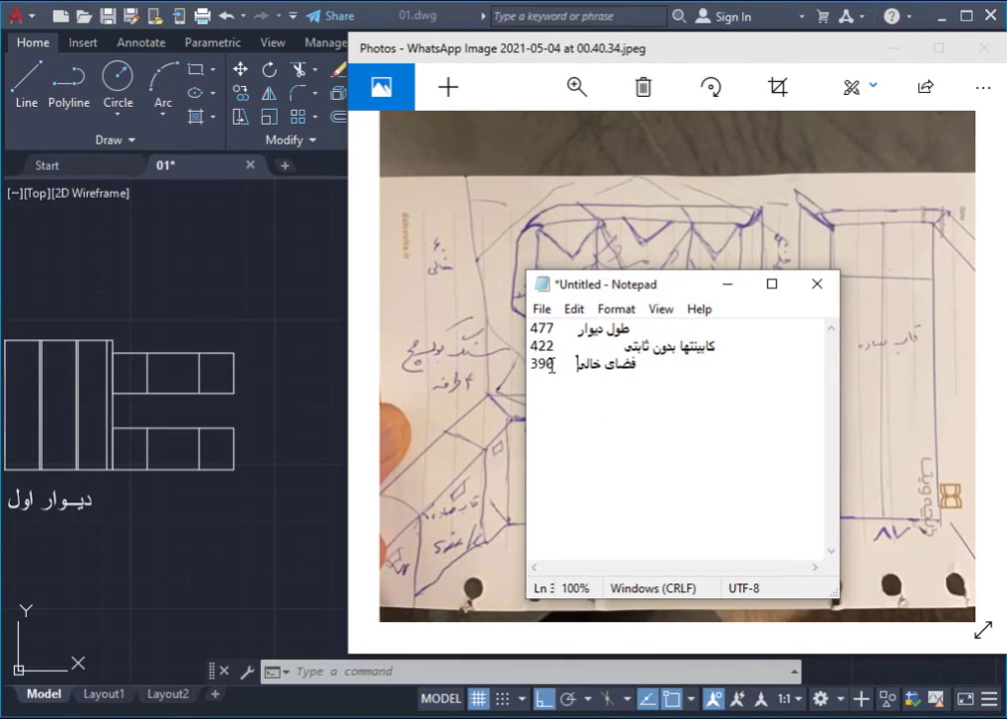
{"action": "type", "text": "15"}
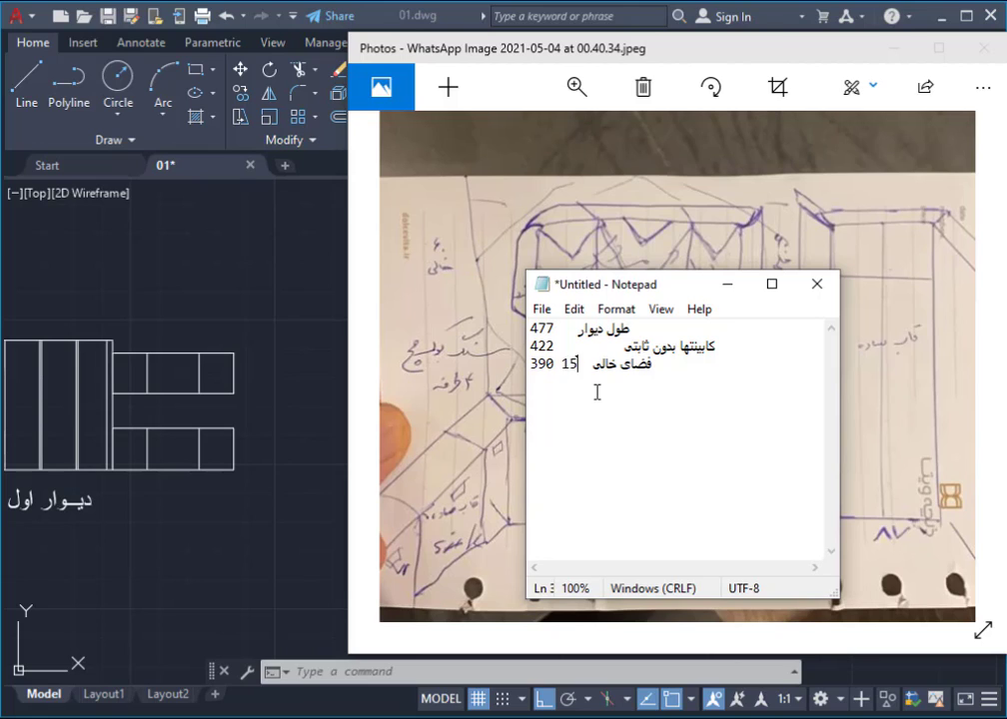
{"action": "type", "text": "2 "}
{"action": "type", "text": "*"}
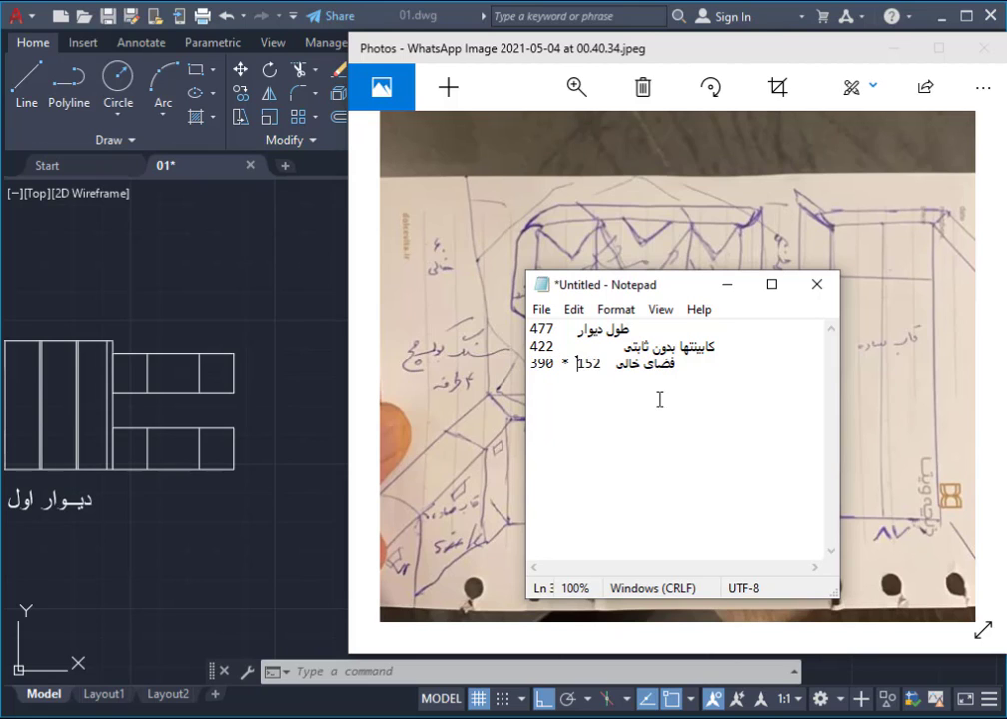
{"action": "left_click", "coordinate": [728, 283]}
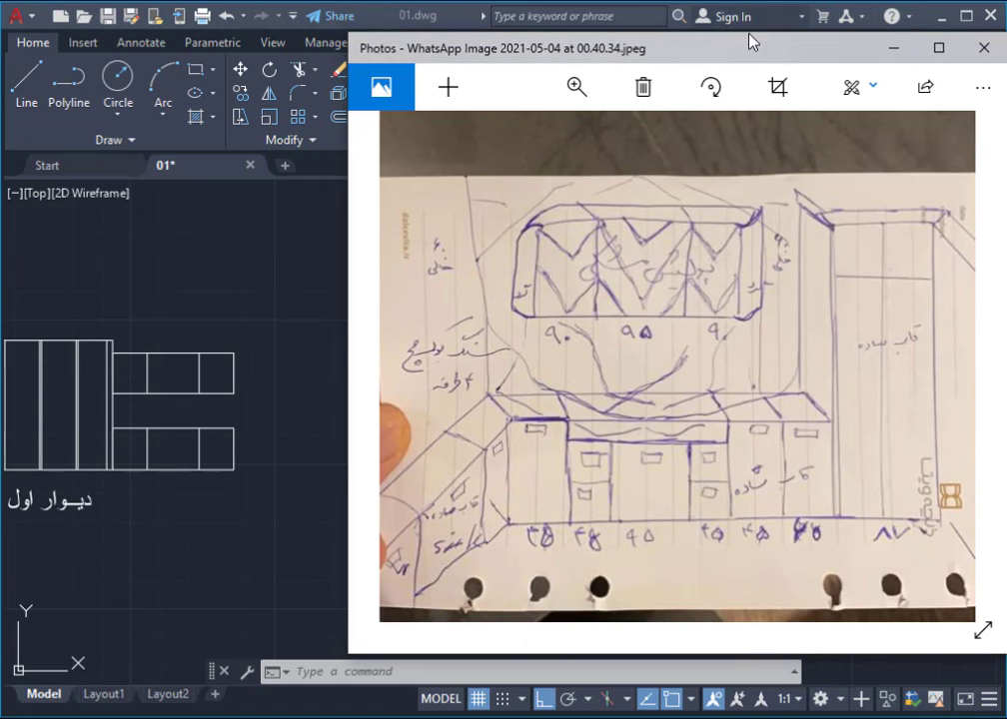
{"action": "left_click", "coordinate": [890, 47]}
Step: Draw a helper circle of radius 3.9 centred on the rectangle's top-left corner
{"action": "scroll", "coordinate": [632, 419], "scroll_direction": "up", "scroll_amount": 2}
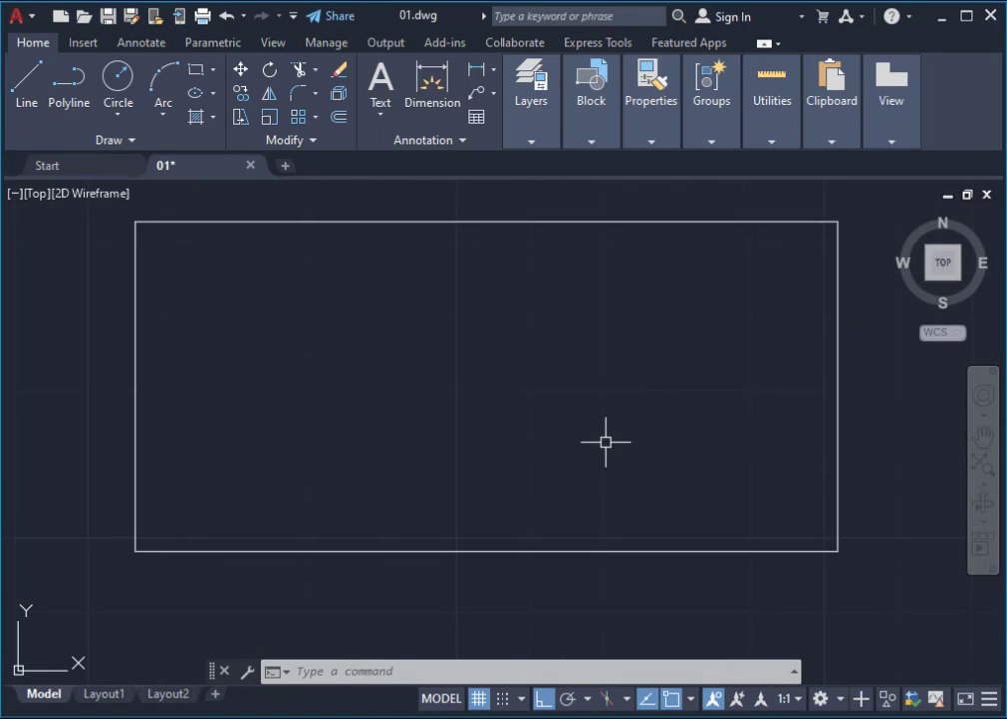
{"action": "scroll", "coordinate": [604, 440], "scroll_direction": "down", "scroll_amount": 2}
{"action": "middle_click_drag", "start_coordinate": [528, 404], "coordinate": [480, 457]}
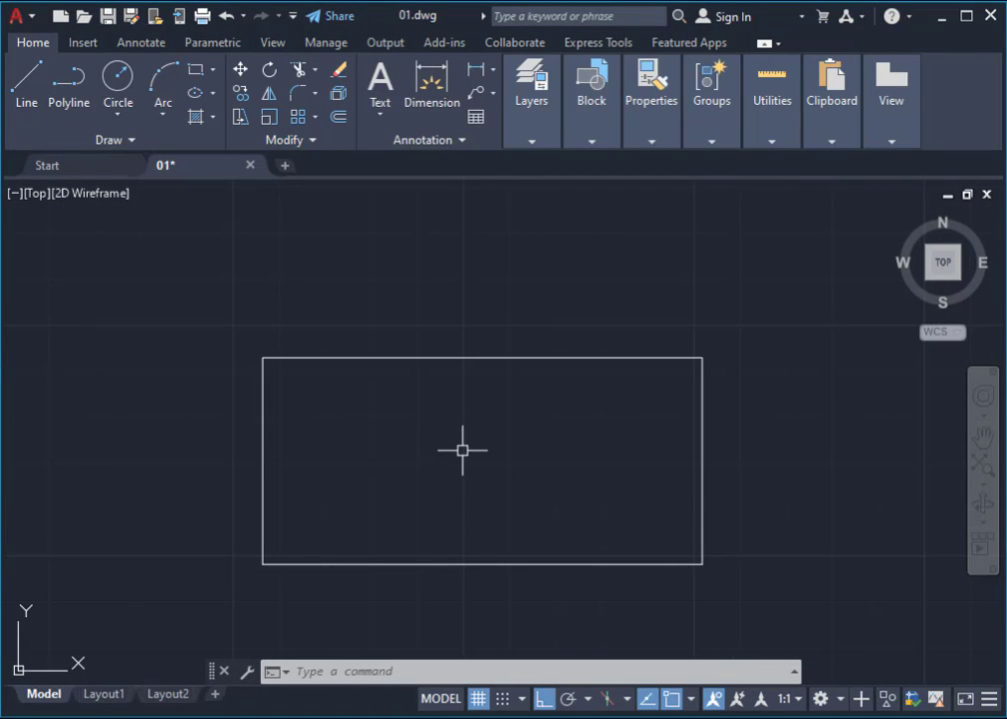
{"action": "type", "text": "b"}
{"action": "left_click", "coordinate": [364, 439]}
{"action": "left_click", "coordinate": [277, 486]}
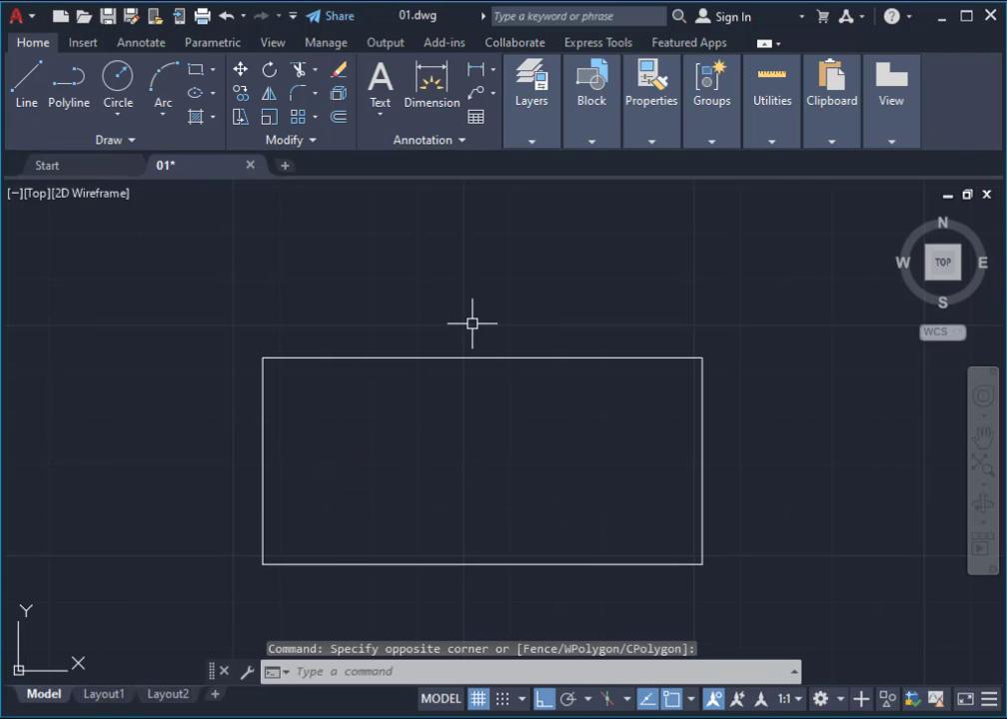
{"action": "type", "text": "c"}
{"action": "key", "text": "Return"}
{"action": "left_click", "coordinate": [263, 358]}
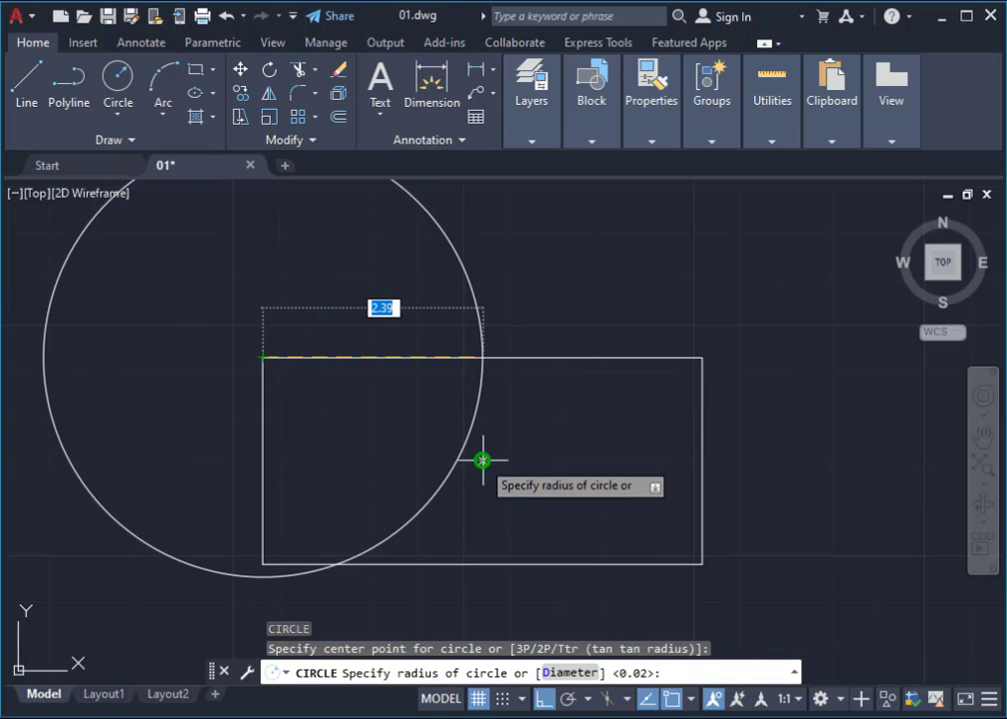
{"action": "type", "text": "3"}
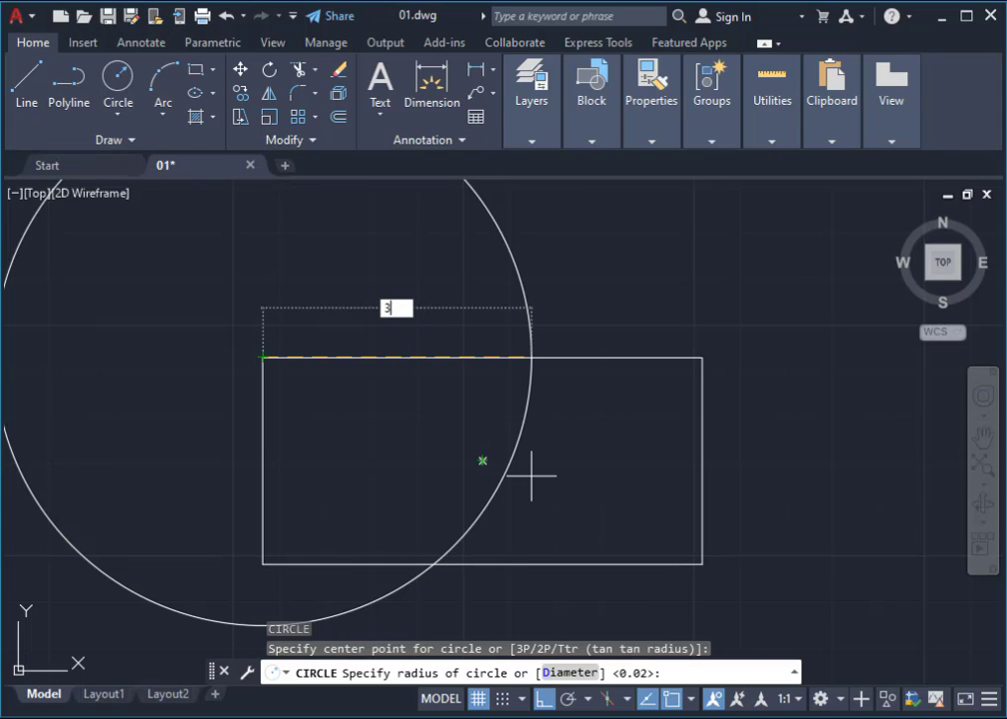
{"action": "key", "text": "Return"}
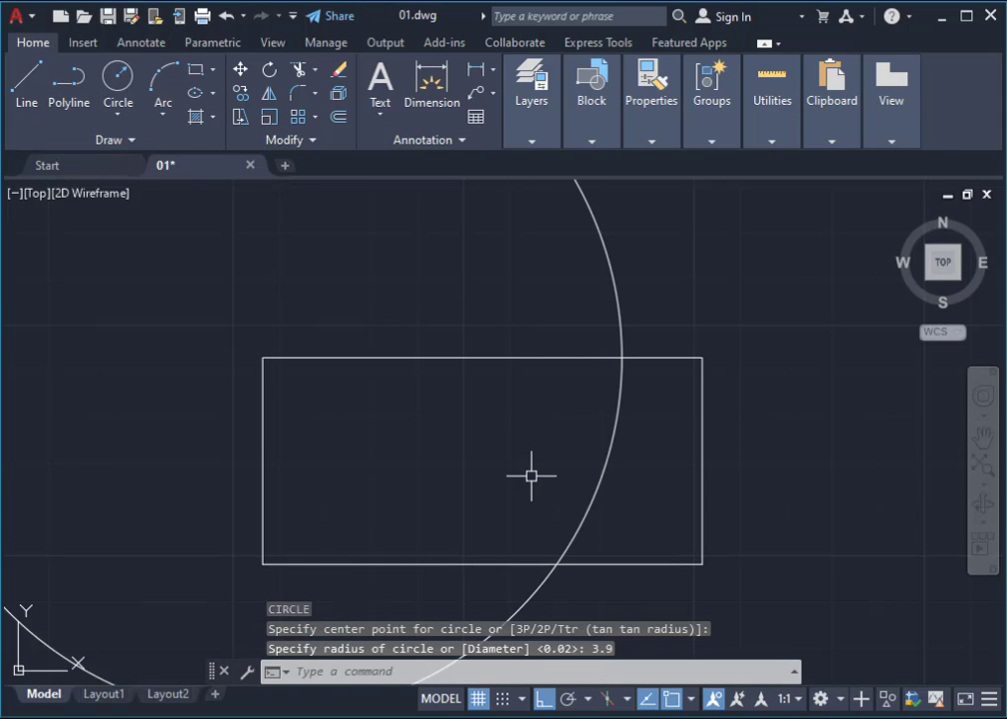
Step: Draw a vertical line down from where the circle crosses the rectangle's top edge
{"action": "middle_click_drag", "start_coordinate": [599, 501], "coordinate": [618, 504]}
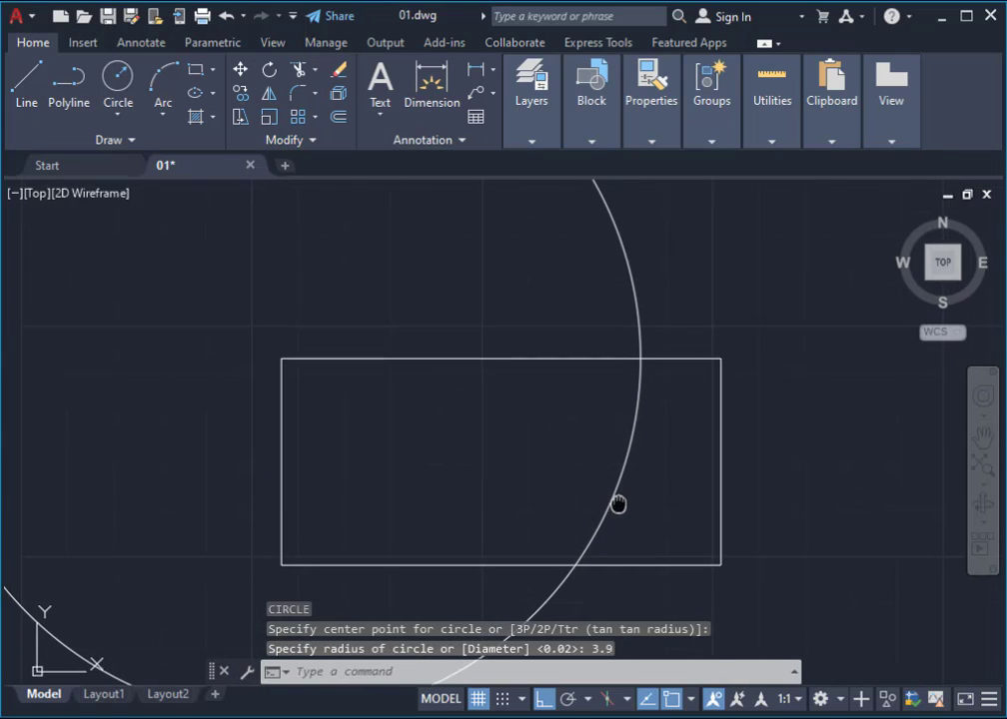
{"action": "type", "text": "L"}
{"action": "key", "text": "Return"}
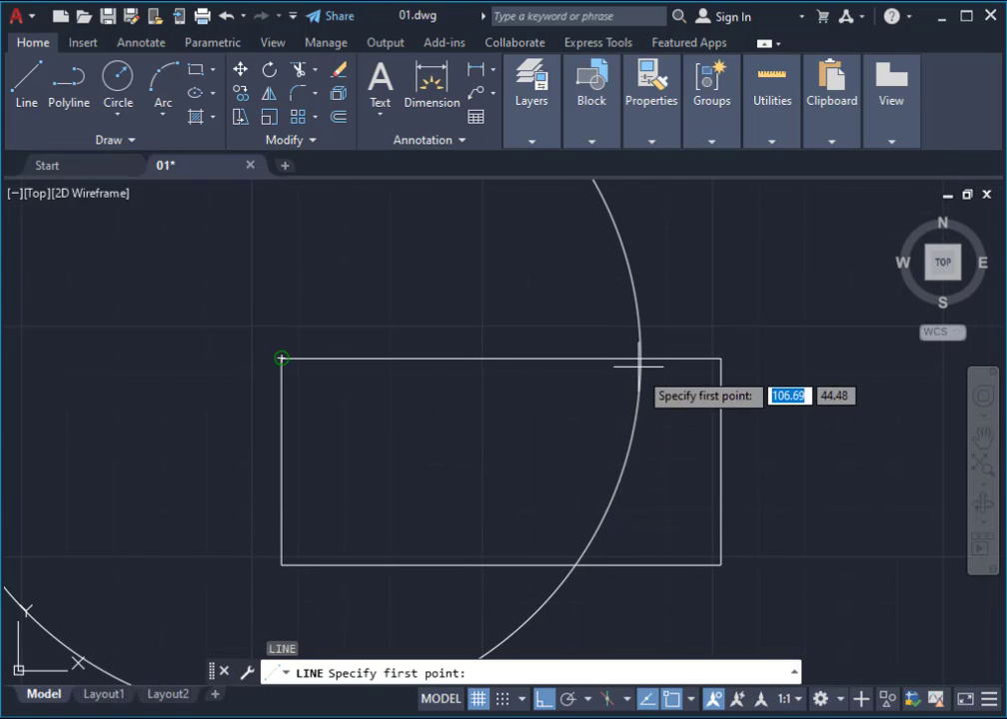
{"action": "left_click", "coordinate": [640, 358]}
{"action": "left_click", "coordinate": [634, 627]}
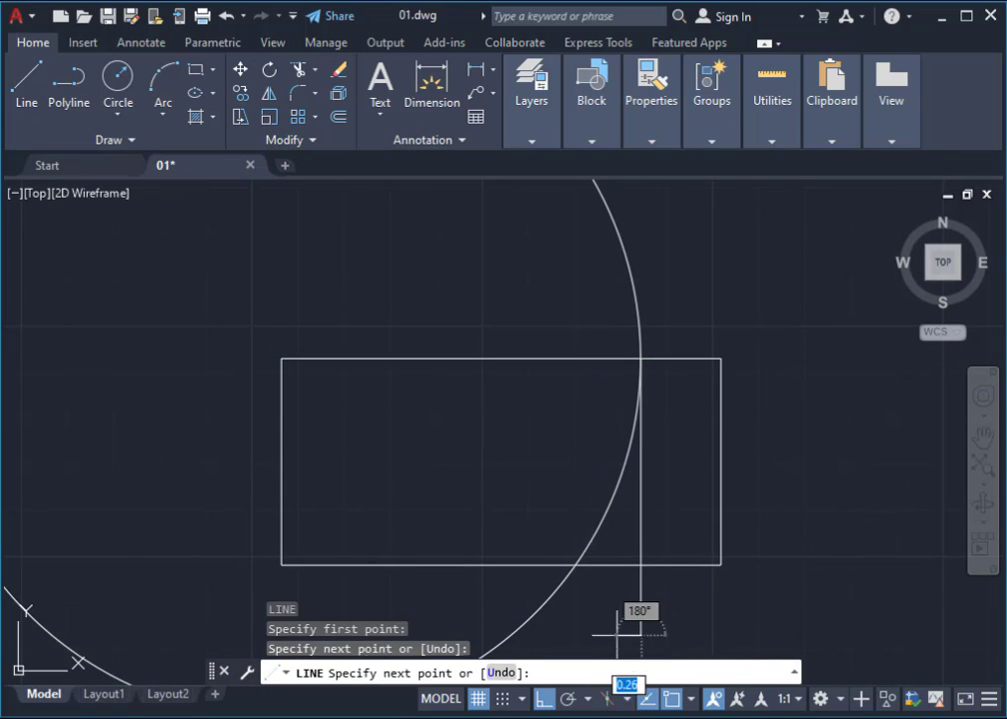
{"action": "key", "text": "Return"}
Step: Select and remove the 3.9 helper circle
{"action": "left_click", "coordinate": [607, 251]}
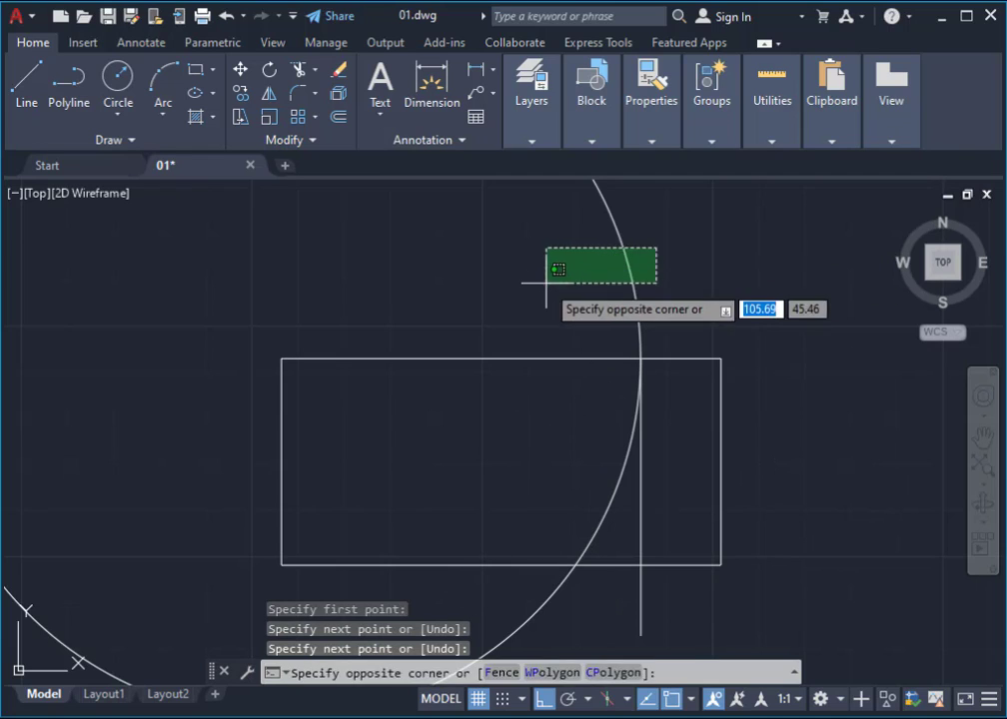
{"action": "left_click", "coordinate": [547, 291]}
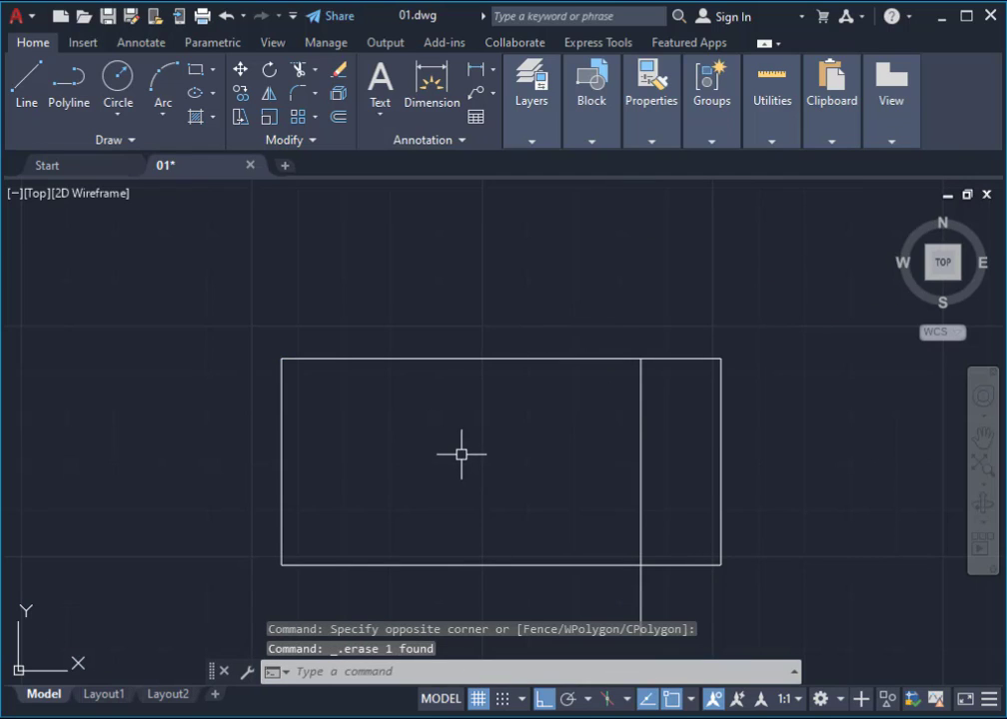
{"action": "type", "text": "c"}
{"action": "key", "text": "Return"}
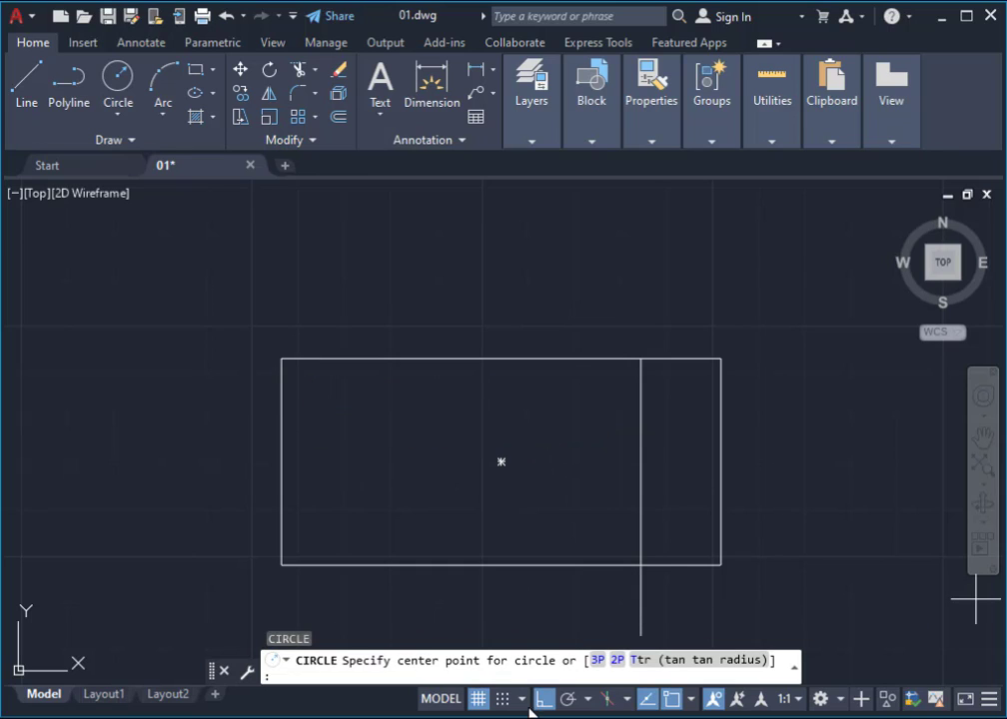
Step: Draw a helper circle of radius 1.52 at the rectangle's top-left corner
{"action": "key", "text": "alt+Tab"}
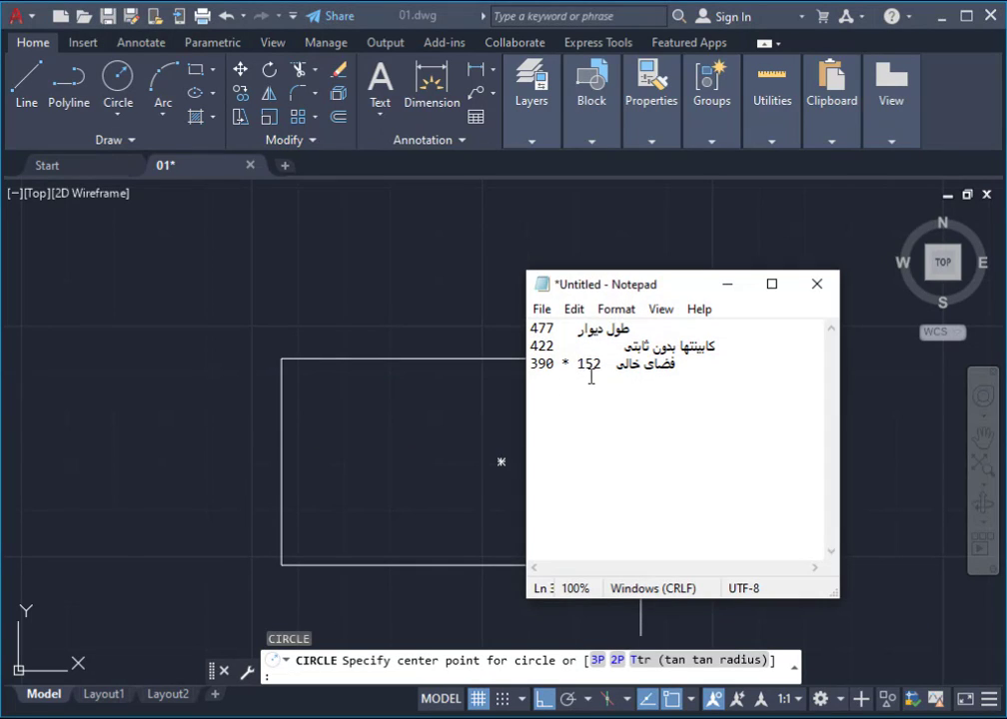
{"action": "left_click", "coordinate": [727, 283]}
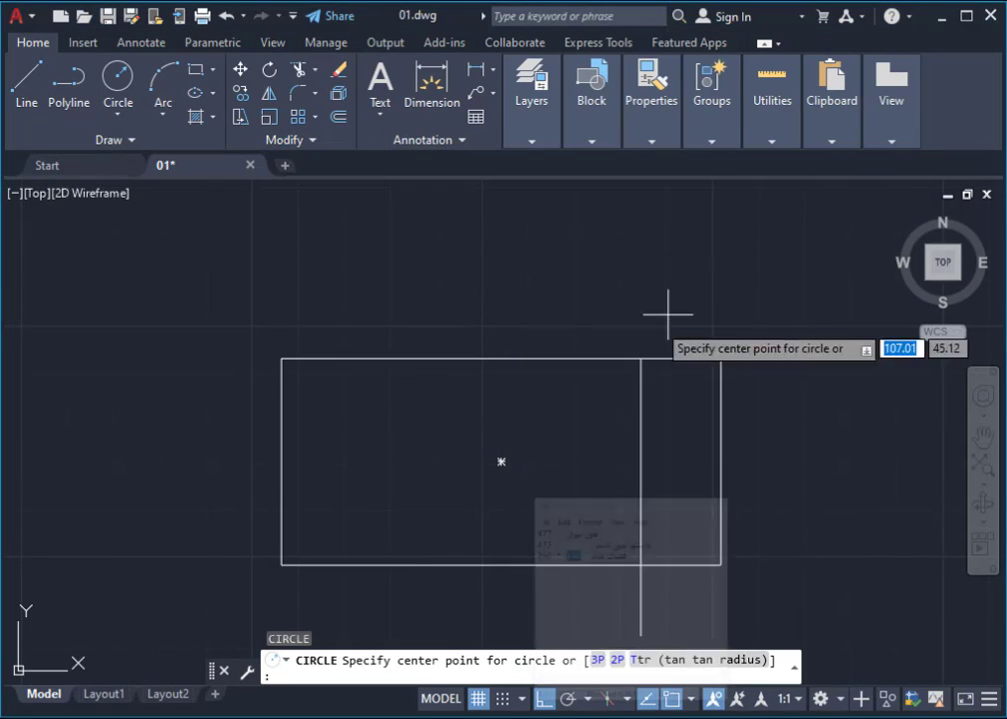
{"action": "left_click", "coordinate": [282, 359]}
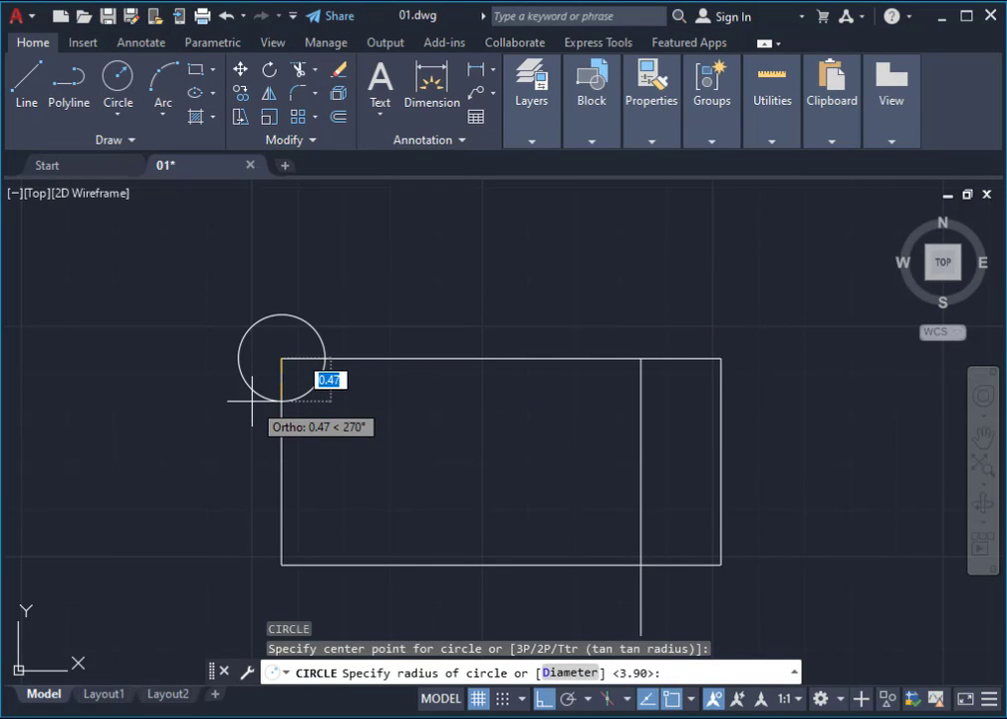
{"action": "type", "text": "1.52"}
{"action": "key", "text": "Return"}
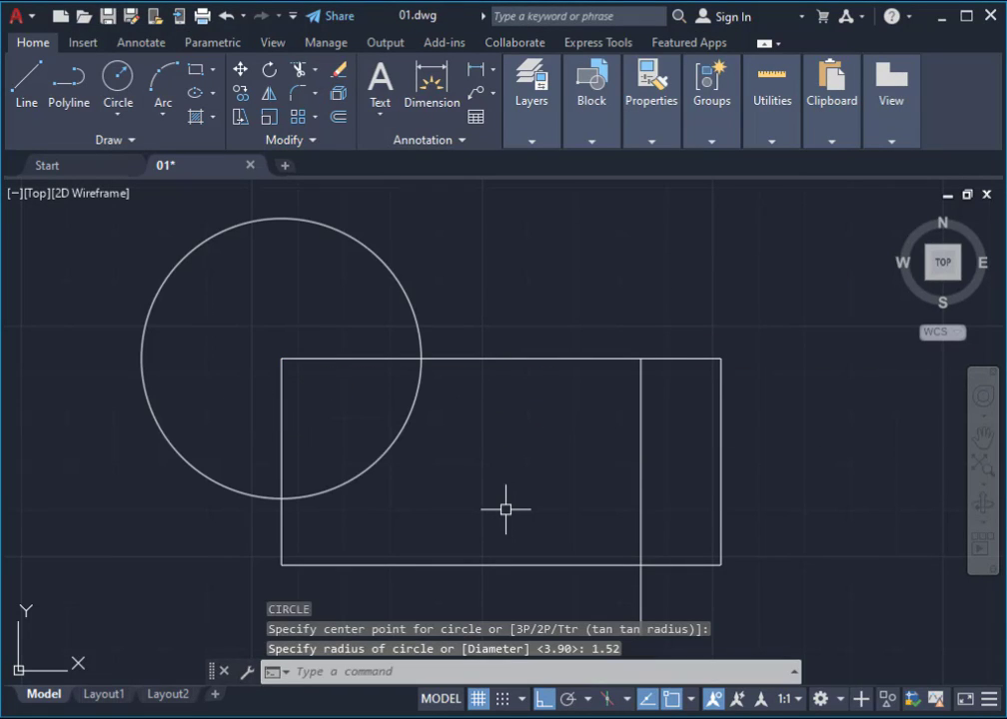
Step: Draw a horizontal line 1.52 below the top, just past the divider, and delete the circle
{"action": "type", "text": "l"}
{"action": "key", "text": "Return"}
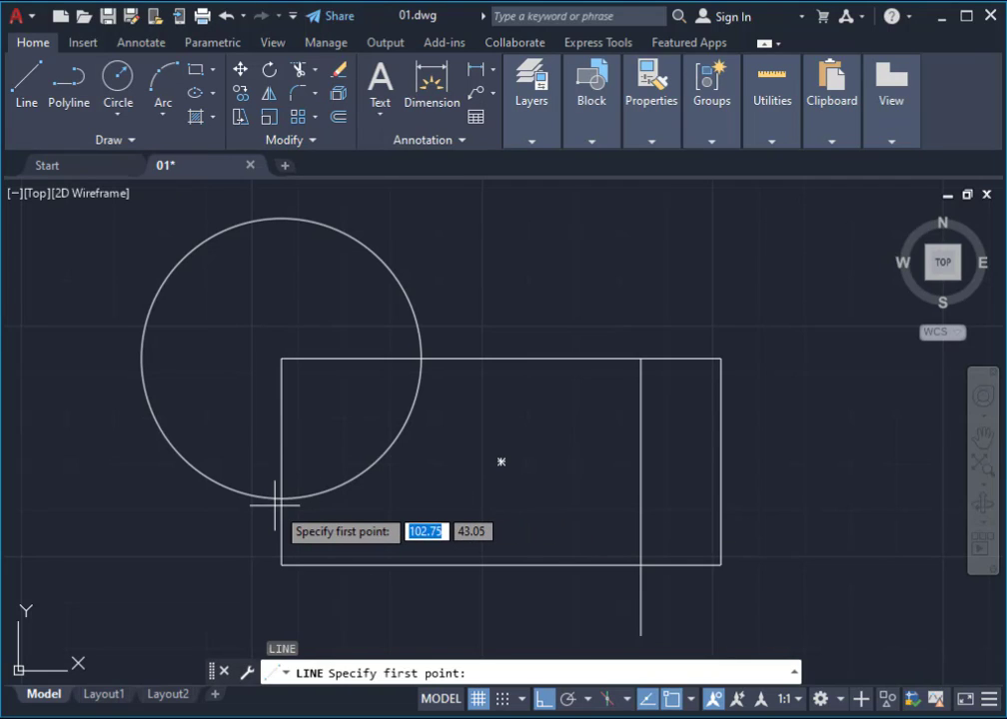
{"action": "left_click", "coordinate": [282, 497]}
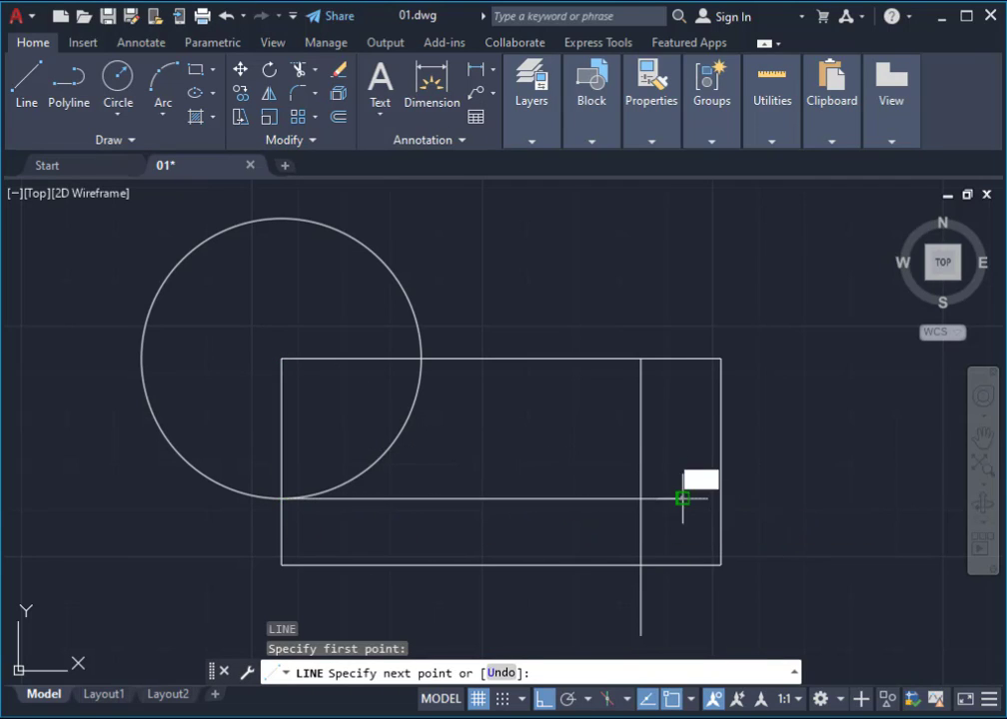
{"action": "left_click", "coordinate": [682, 497]}
{"action": "key", "text": "Return"}
{"action": "left_click", "coordinate": [440, 242]}
{"action": "left_click", "coordinate": [200, 300]}
{"action": "key", "text": "Delete"}
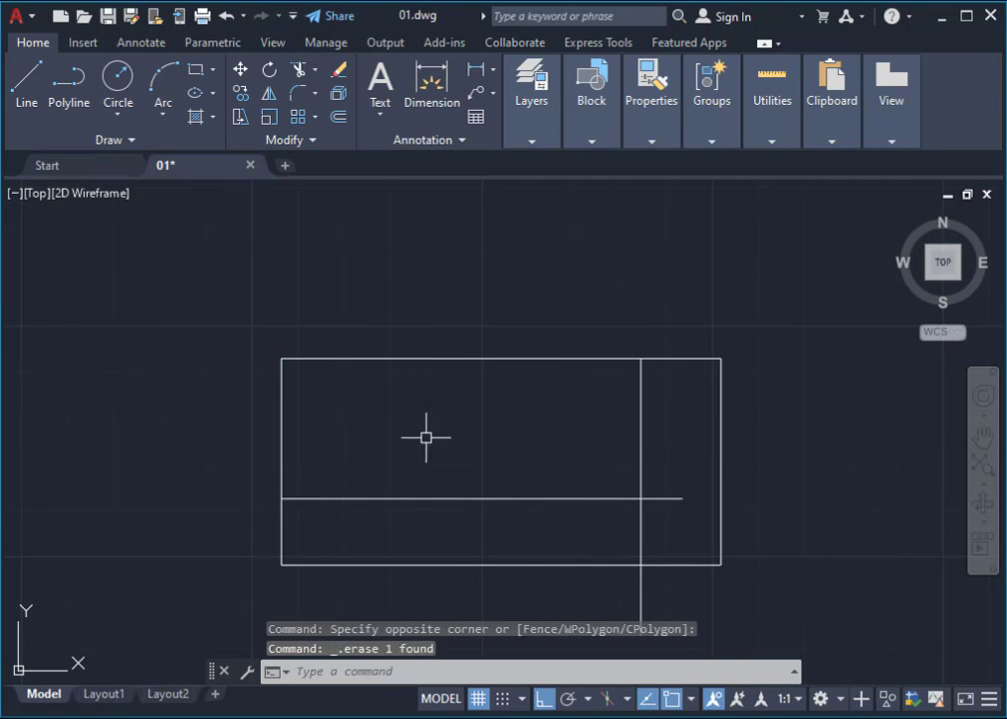
Step: Trim the divider stub and the left and top edges above the new line
{"action": "middle_click_drag", "start_coordinate": [652, 458], "coordinate": [605, 347]}
{"action": "type", "text": "tr"}
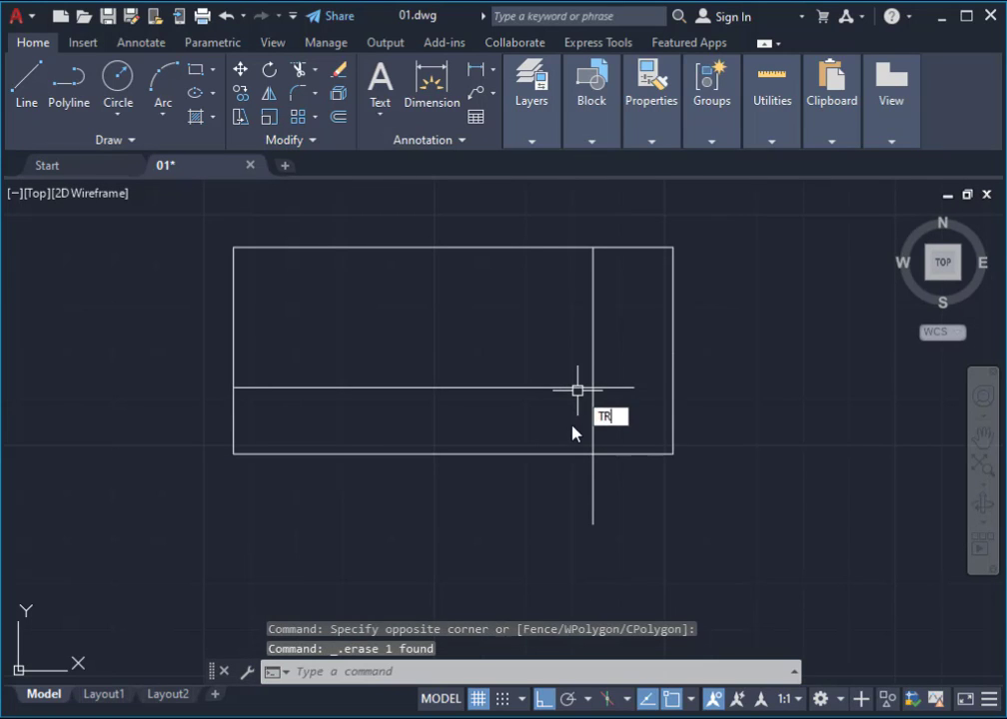
{"action": "key", "text": "Return"}
{"action": "left_click_drag", "start_coordinate": [651, 504], "coordinate": [556, 553]}
{"action": "left_click", "coordinate": [606, 412]}
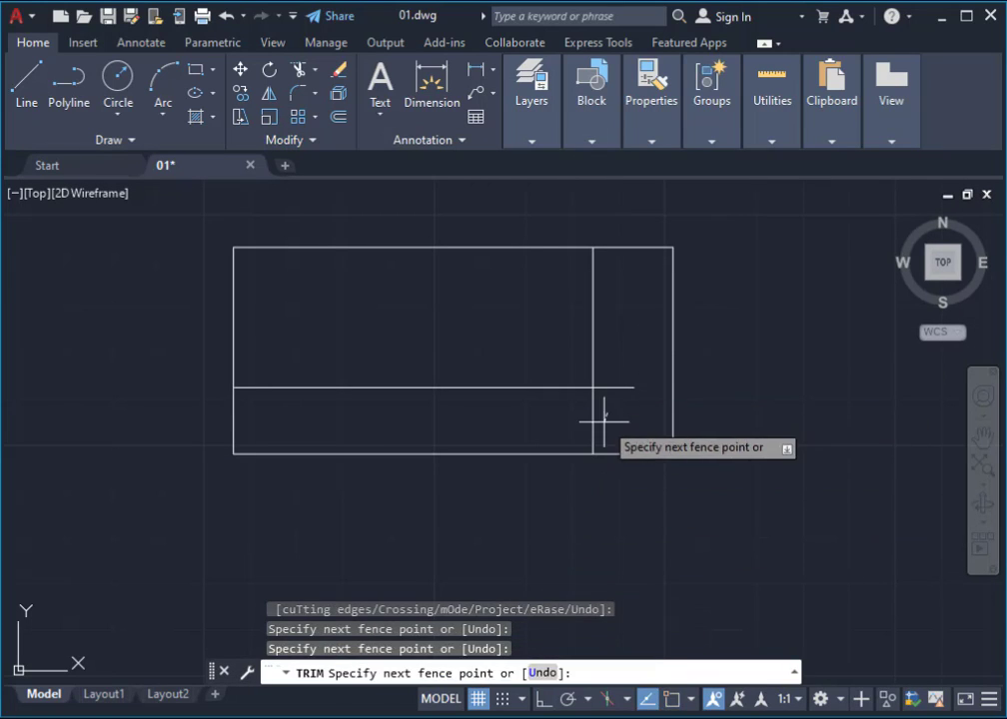
{"action": "key", "text": "Return"}
{"action": "left_click", "coordinate": [233, 272]}
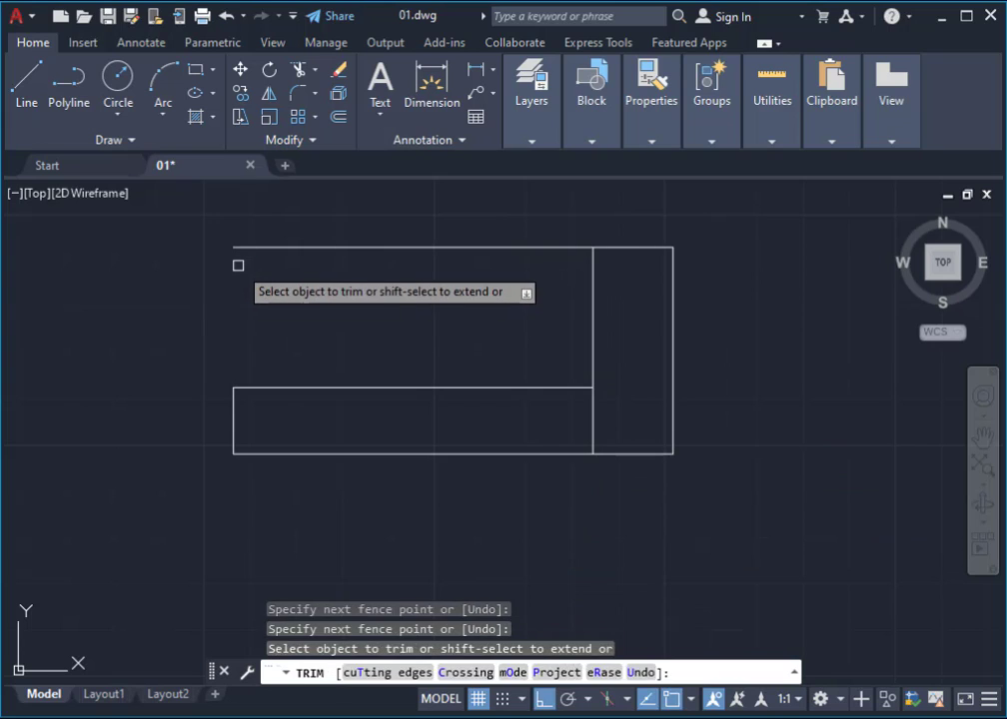
{"action": "left_click", "coordinate": [248, 247]}
{"action": "left_click", "coordinate": [256, 240]}
{"action": "key", "text": "Return"}
{"action": "key", "text": "Escape"}
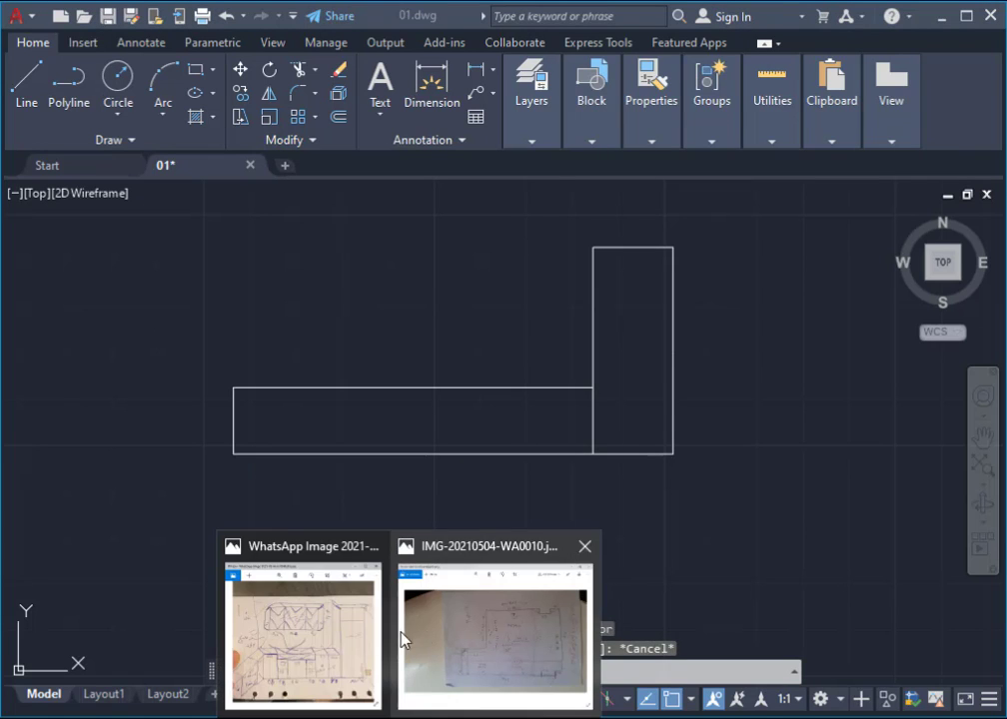
{"action": "mouse_move", "coordinate": [303, 632]}
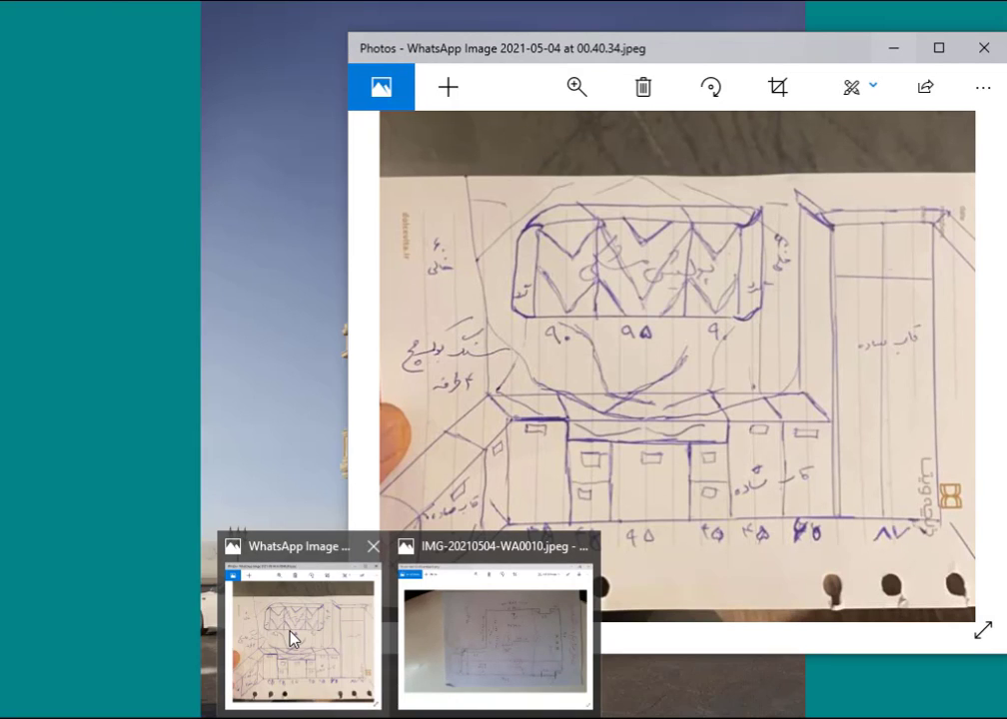
{"action": "left_click", "coordinate": [292, 637]}
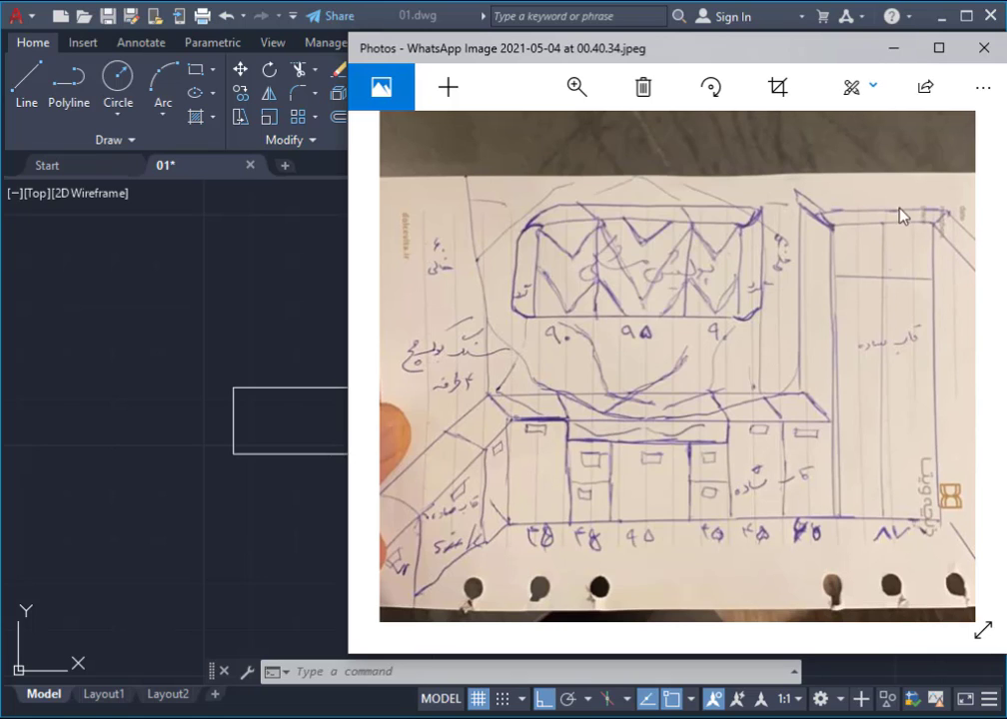
{"action": "left_click", "coordinate": [896, 50]}
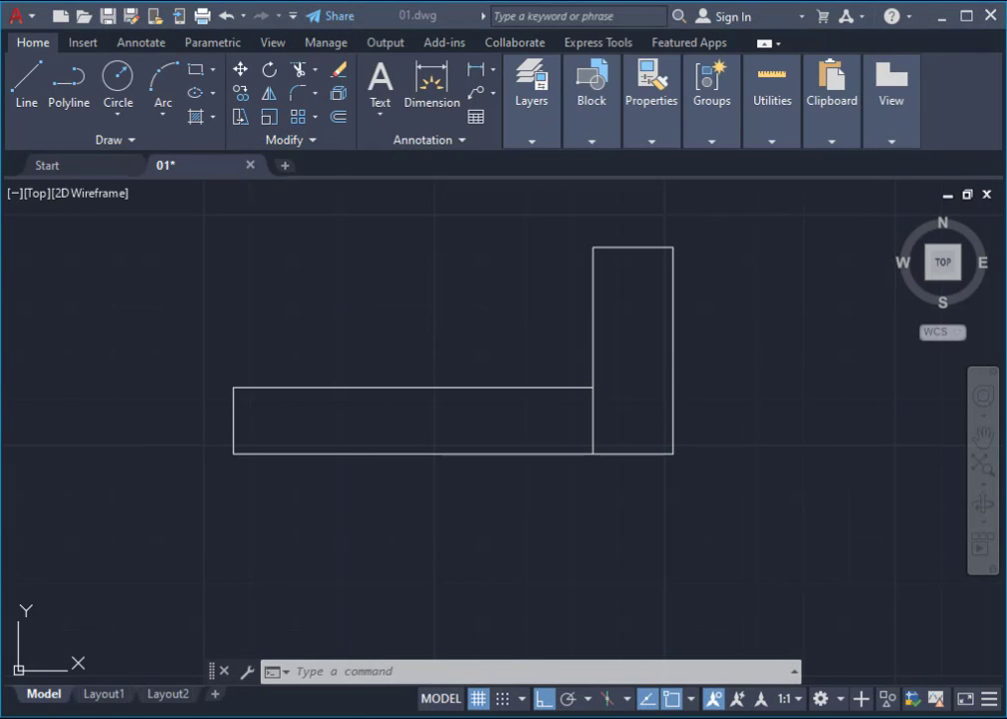
{"action": "left_click", "coordinate": [555, 633]}
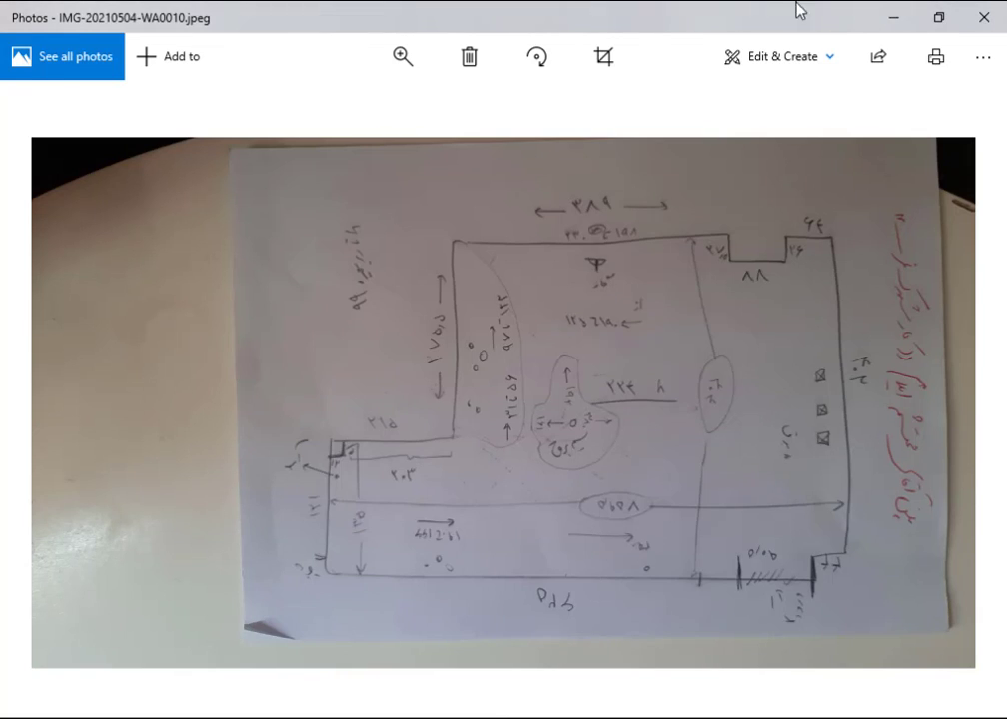
{"action": "left_click", "coordinate": [885, 18]}
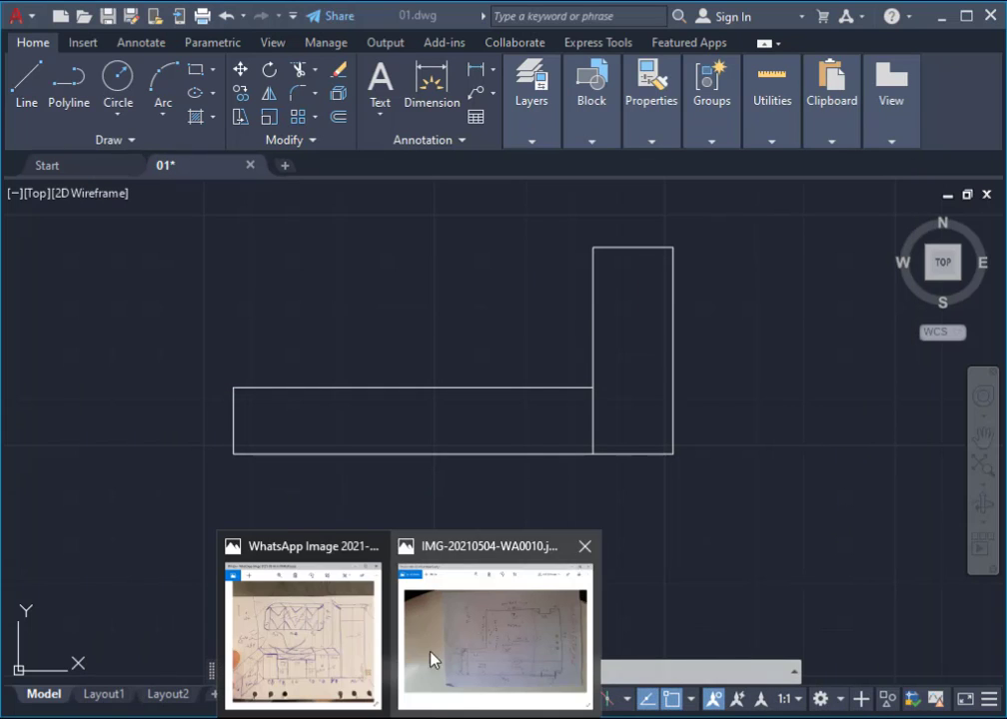
{"action": "left_click", "coordinate": [322, 613]}
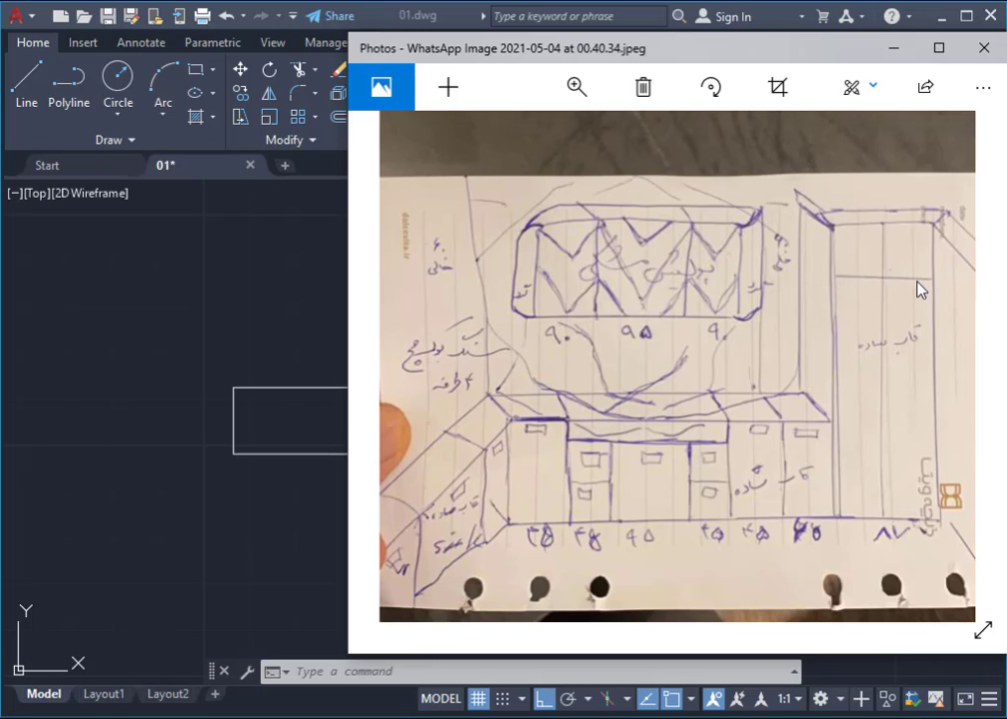
Step: Draw a vertical line from the top-edge midpoint of the upright arm, trimming its stub below
{"action": "left_click", "coordinate": [896, 53]}
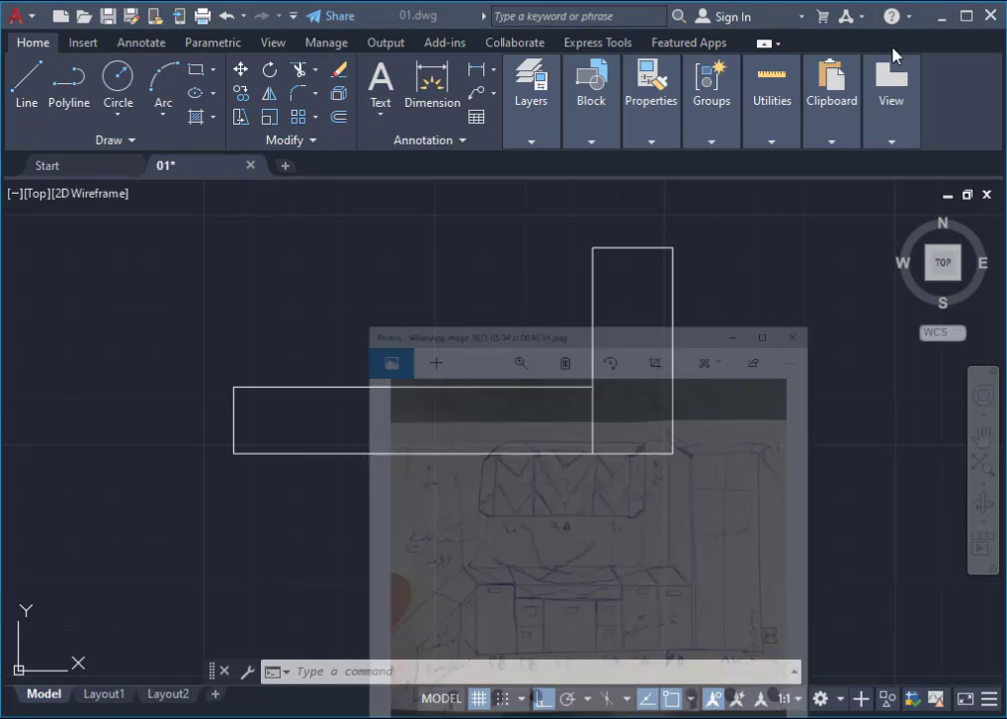
{"action": "scroll", "coordinate": [654, 309], "scroll_direction": "up", "scroll_amount": 2}
{"action": "scroll", "coordinate": [690, 403], "scroll_direction": "down", "scroll_amount": 2}
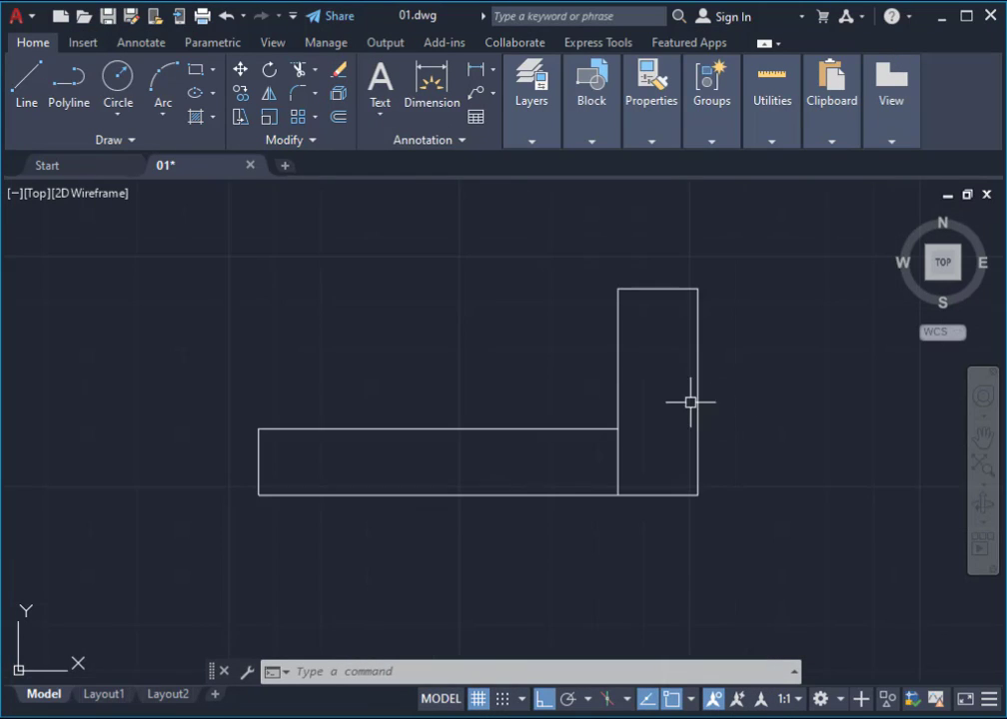
{"action": "middle_click_drag", "start_coordinate": [691, 402], "coordinate": [682, 421]}
{"action": "scroll", "coordinate": [681, 426], "scroll_direction": "up", "scroll_amount": 2}
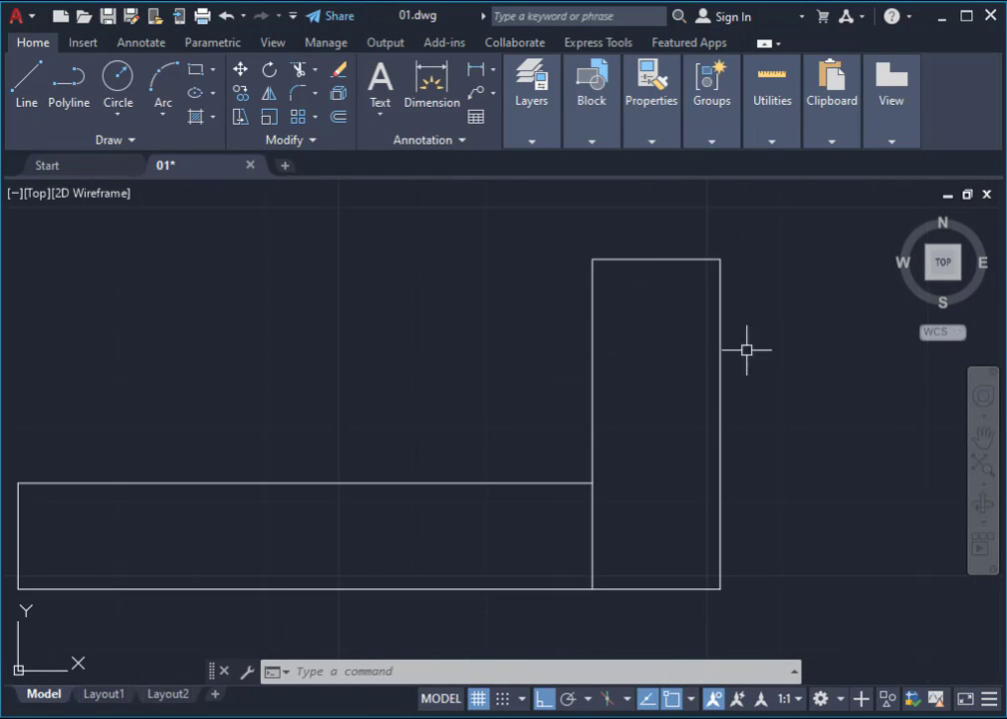
{"action": "middle_click_drag", "start_coordinate": [746, 349], "coordinate": [710, 344]}
{"action": "type", "text": "L"}
{"action": "key", "text": "Return"}
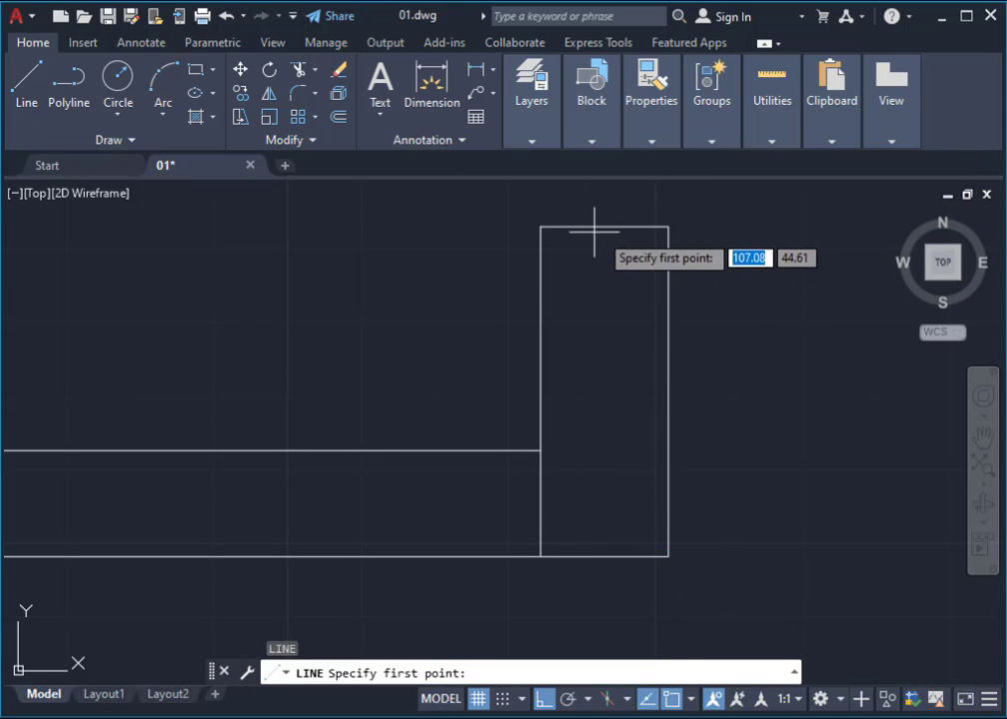
{"action": "right_click", "coordinate": [723, 255], "text": "shift"}
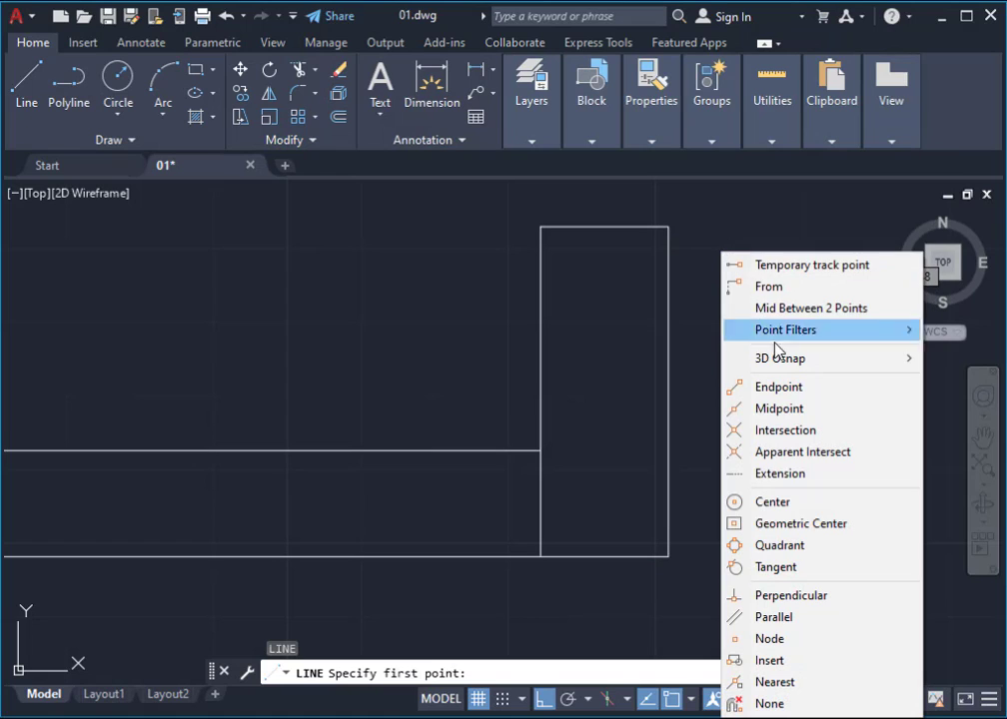
{"action": "left_click", "coordinate": [776, 408]}
{"action": "left_click", "coordinate": [604, 226]}
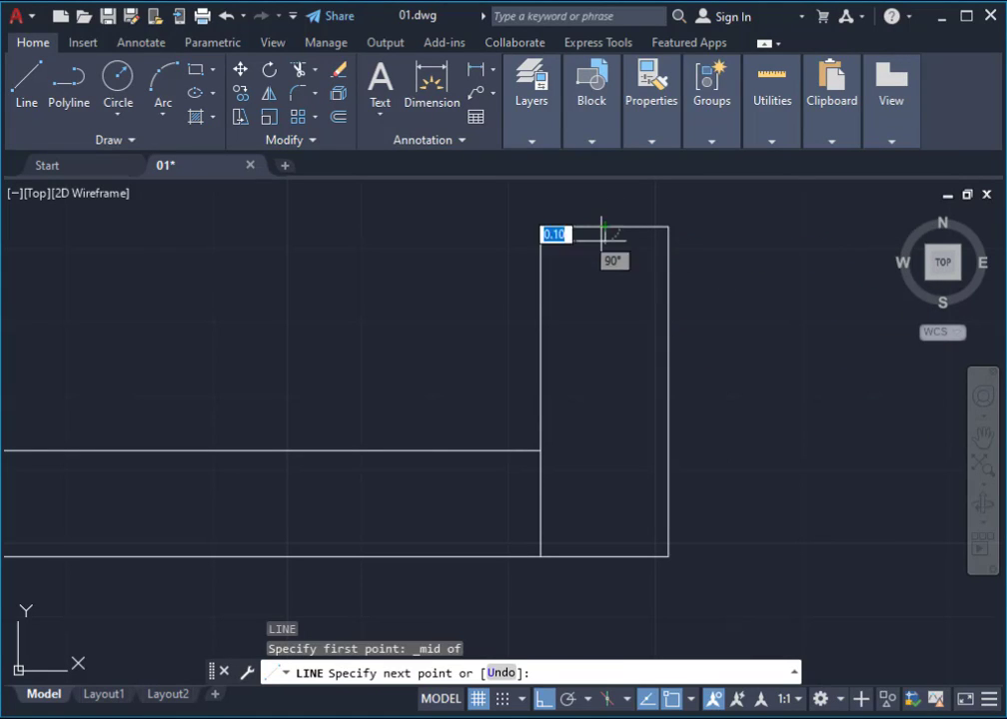
{"action": "left_click", "coordinate": [600, 593]}
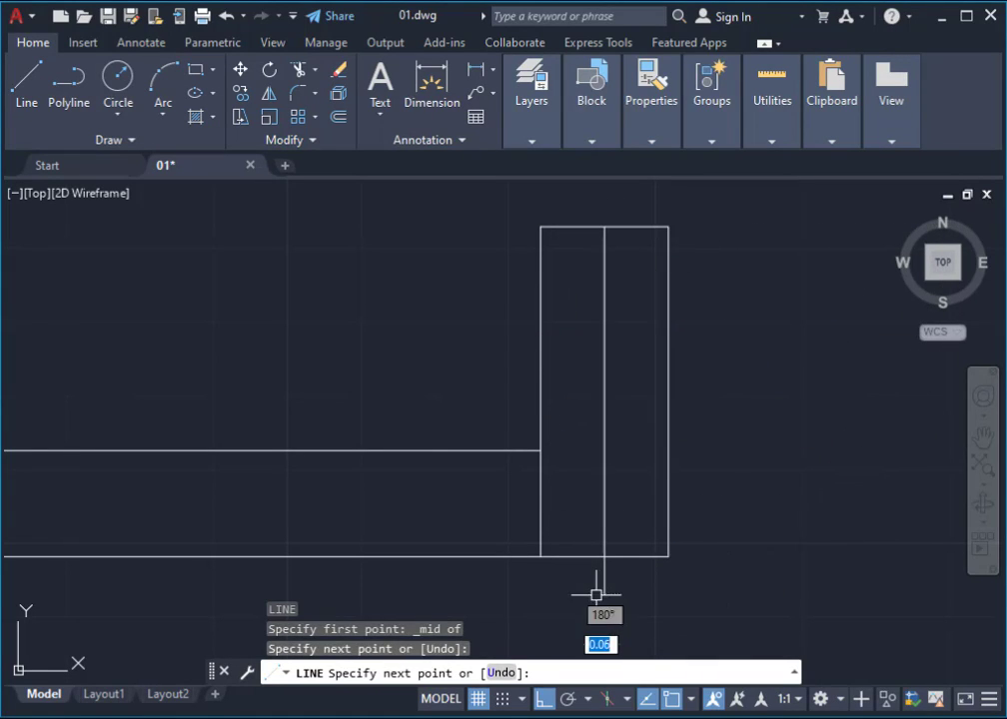
{"action": "key", "text": "Return"}
{"action": "type", "text": "tr"}
{"action": "key", "text": "Return"}
{"action": "left_click_drag", "start_coordinate": [659, 567], "coordinate": [556, 598]}
{"action": "key", "text": "Escape"}
Step: Draw a 0.45-radius helper circle at the upright arm's top-left corner
{"action": "scroll", "coordinate": [646, 236], "scroll_direction": "up", "scroll_amount": 2}
{"action": "scroll", "coordinate": [645, 236], "scroll_direction": "up", "scroll_amount": 2}
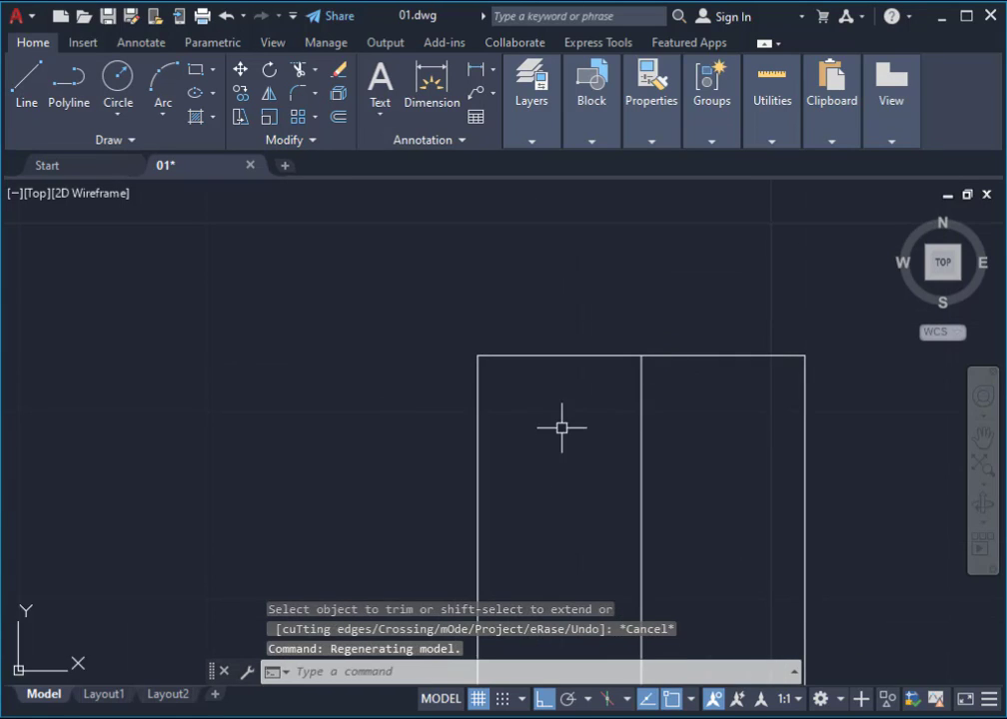
{"action": "middle_click_drag", "start_coordinate": [561, 423], "coordinate": [589, 283]}
{"action": "key", "text": "Return"}
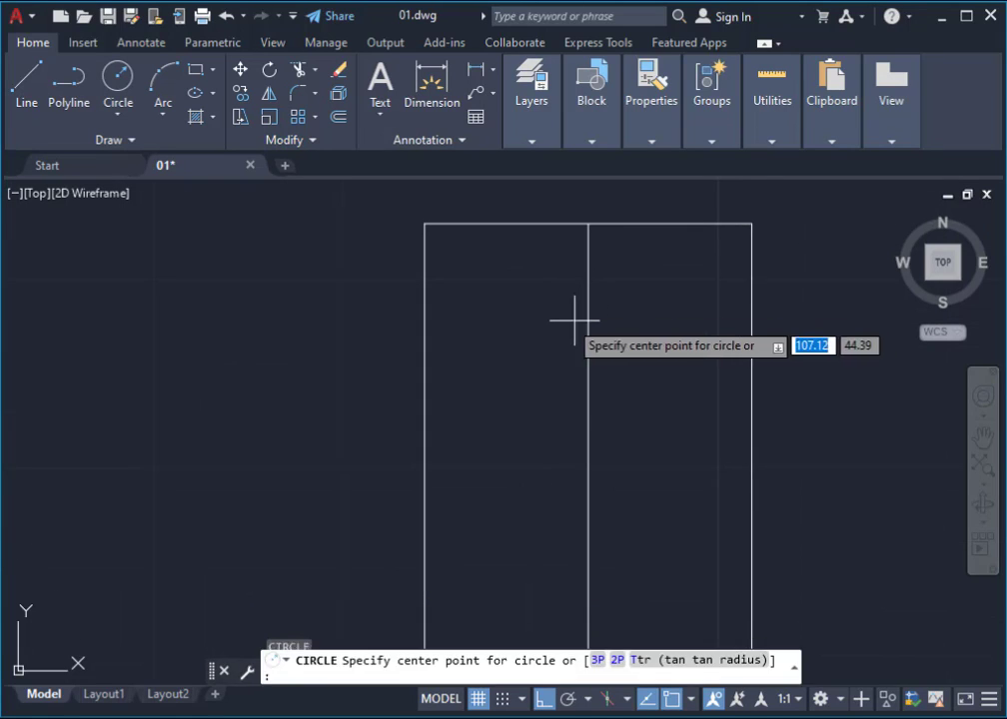
{"action": "left_click", "coordinate": [425, 224]}
{"action": "type", "text": "0.45"}
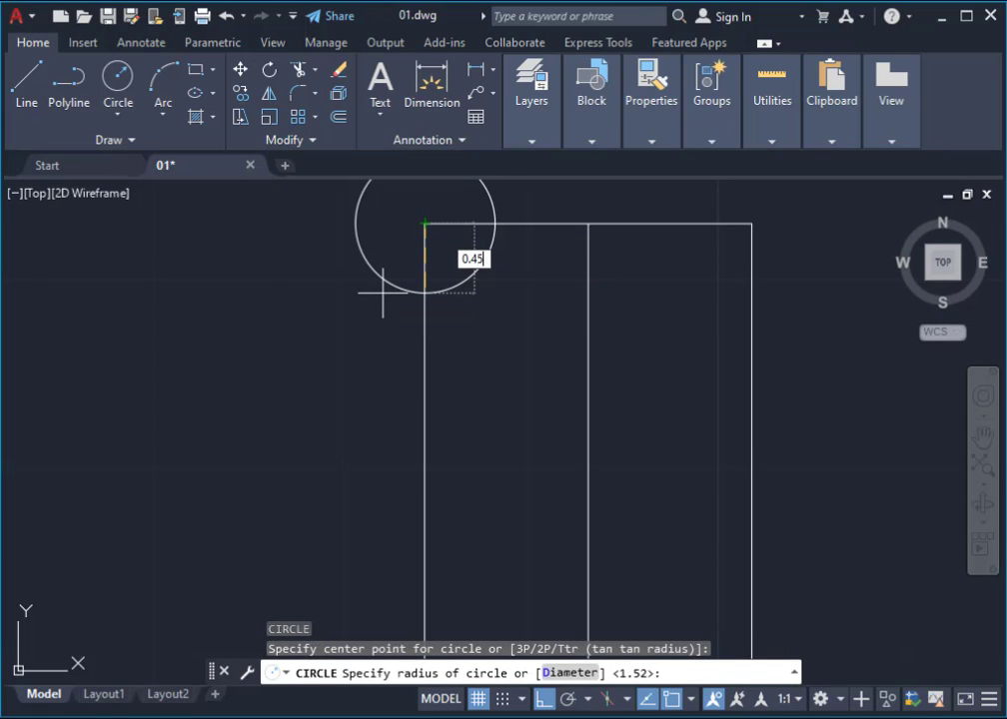
{"action": "key", "text": "Return"}
Step: Draw a horizontal line 0.45 below the top across the arm and delete the circle
{"action": "middle_click_drag", "start_coordinate": [487, 397], "coordinate": [380, 422]}
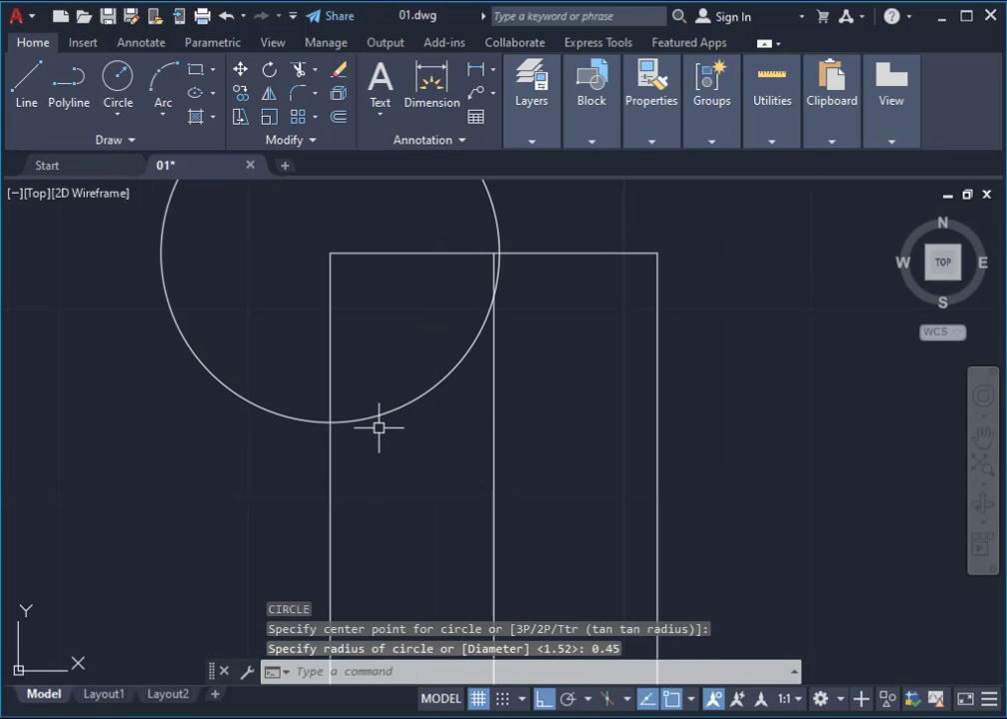
{"action": "key", "text": "Return"}
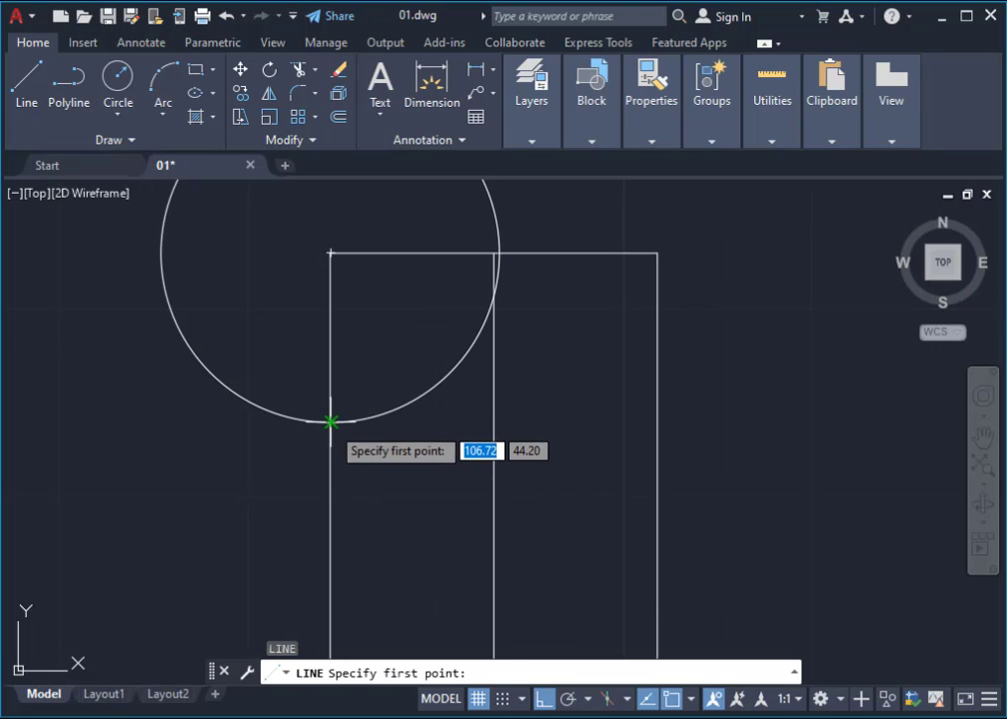
{"action": "left_click", "coordinate": [329, 422]}
{"action": "left_click", "coordinate": [794, 404]}
{"action": "key", "text": "Return"}
{"action": "left_click", "coordinate": [531, 214]}
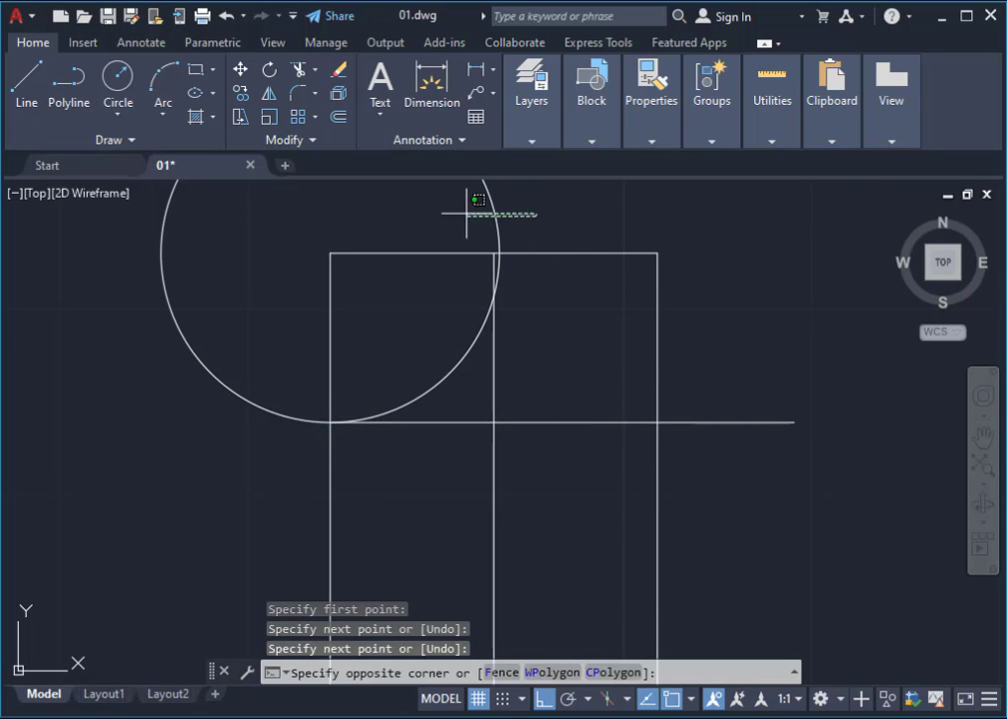
{"action": "left_click", "coordinate": [389, 205]}
{"action": "key", "text": "Delete"}
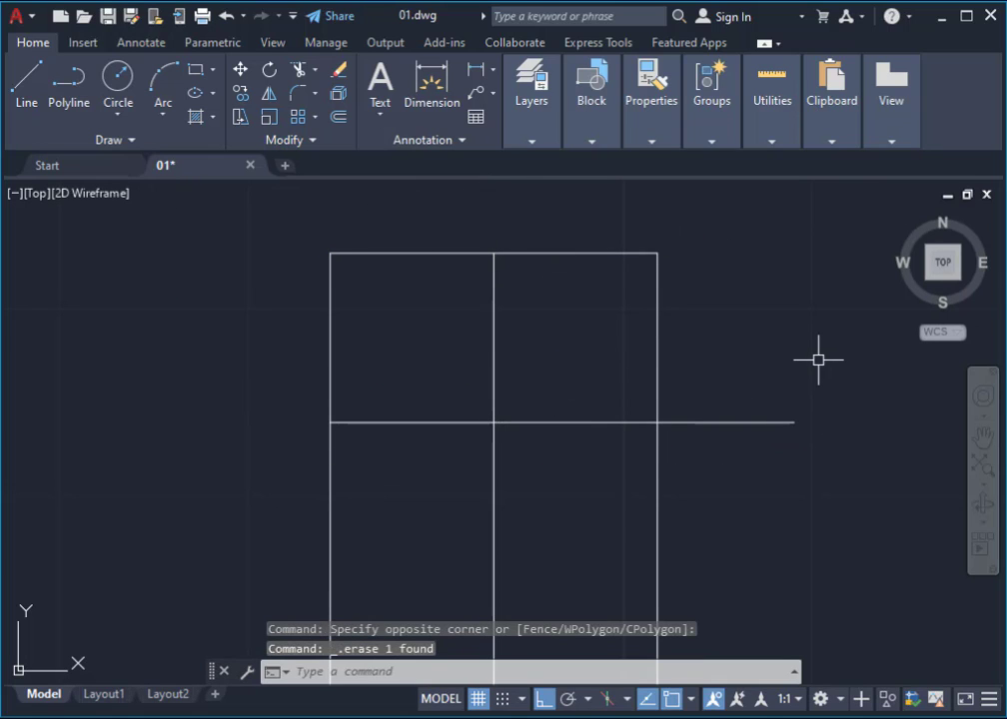
Step: Trim the horizontal line's extension beyond the right edge and recentre the L-shaped plan
{"action": "type", "text": "tr"}
{"action": "key", "text": "Return"}
{"action": "left_click_drag", "start_coordinate": [805, 372], "coordinate": [703, 475]}
{"action": "scroll", "coordinate": [707, 467], "scroll_direction": "down", "scroll_amount": 6}
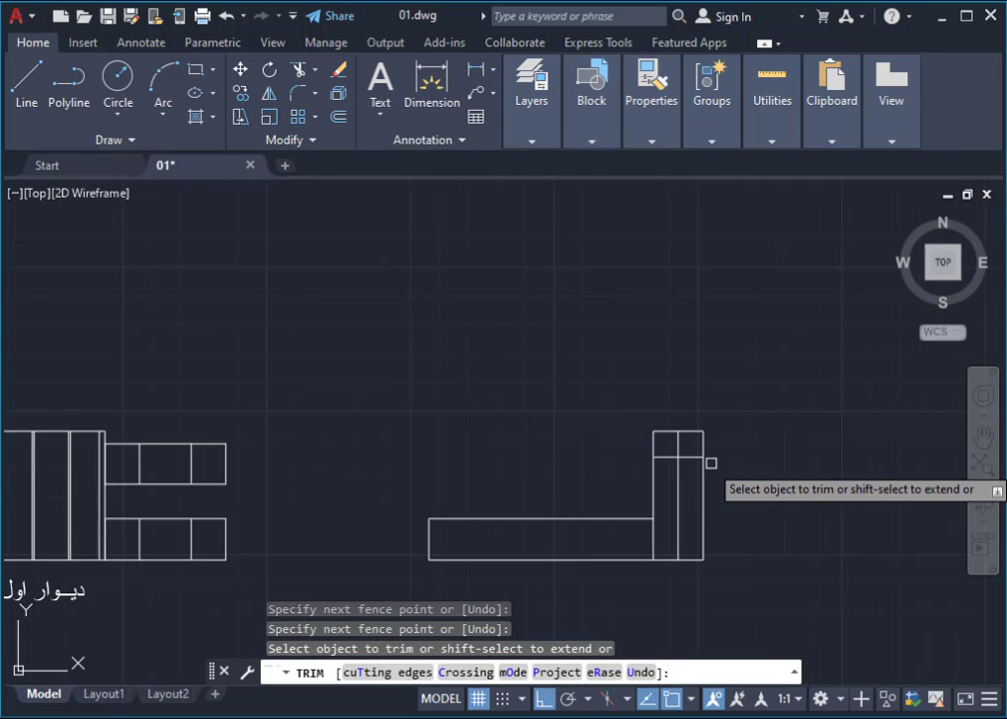
{"action": "middle_click_drag", "start_coordinate": [710, 463], "coordinate": [693, 359]}
{"action": "key", "text": "Escape"}
{"action": "scroll", "coordinate": [693, 360], "scroll_direction": "up", "scroll_amount": 4}
{"action": "middle_click_drag", "start_coordinate": [607, 444], "coordinate": [693, 378]}
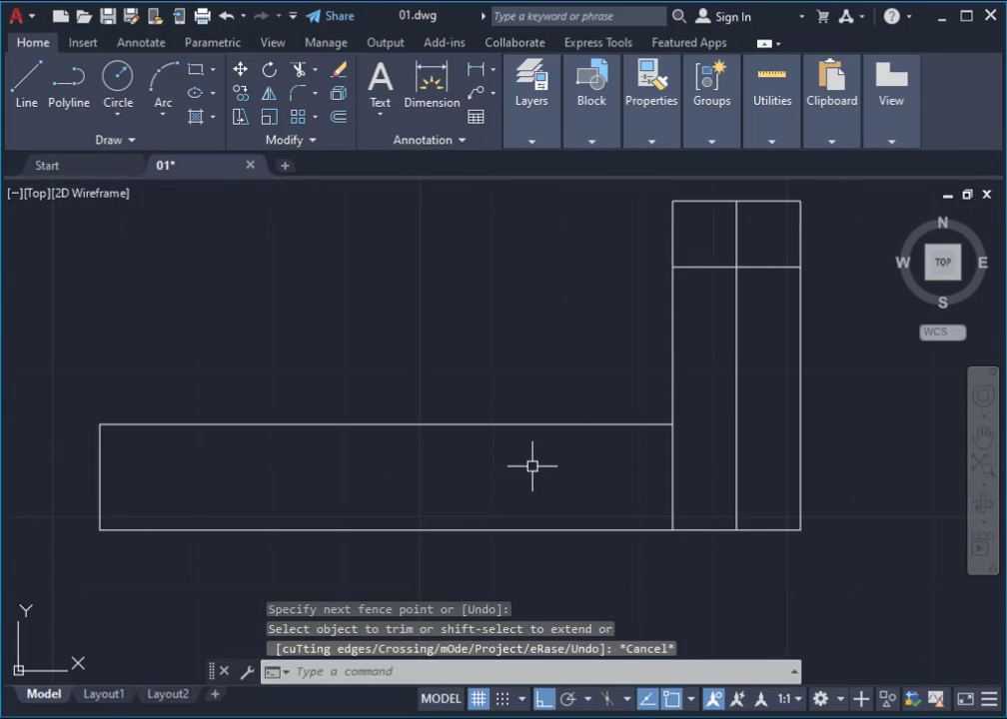
{"action": "middle_click_drag", "start_coordinate": [576, 419], "coordinate": [582, 460]}
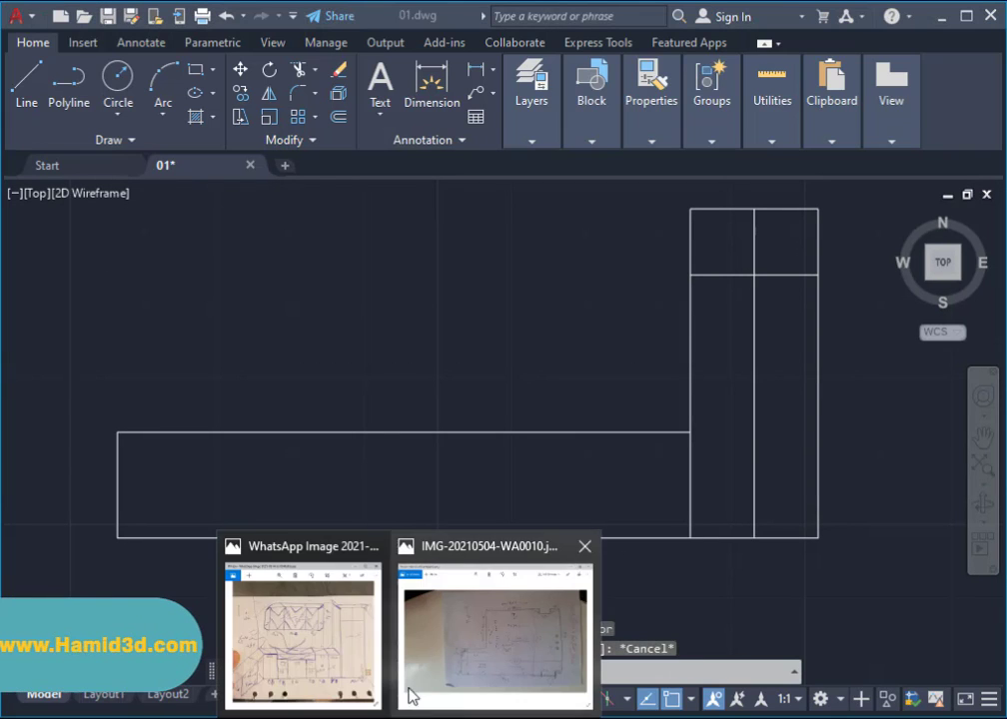
{"action": "left_click", "coordinate": [317, 651]}
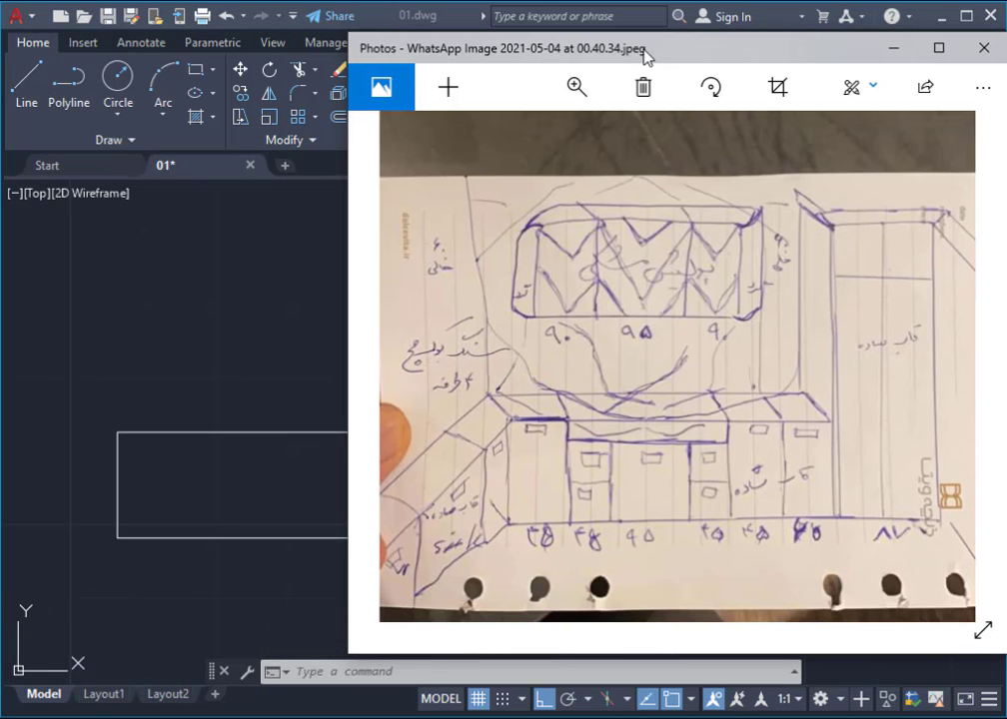
{"action": "left_click_drag", "start_coordinate": [649, 58], "coordinate": [1006, 80]}
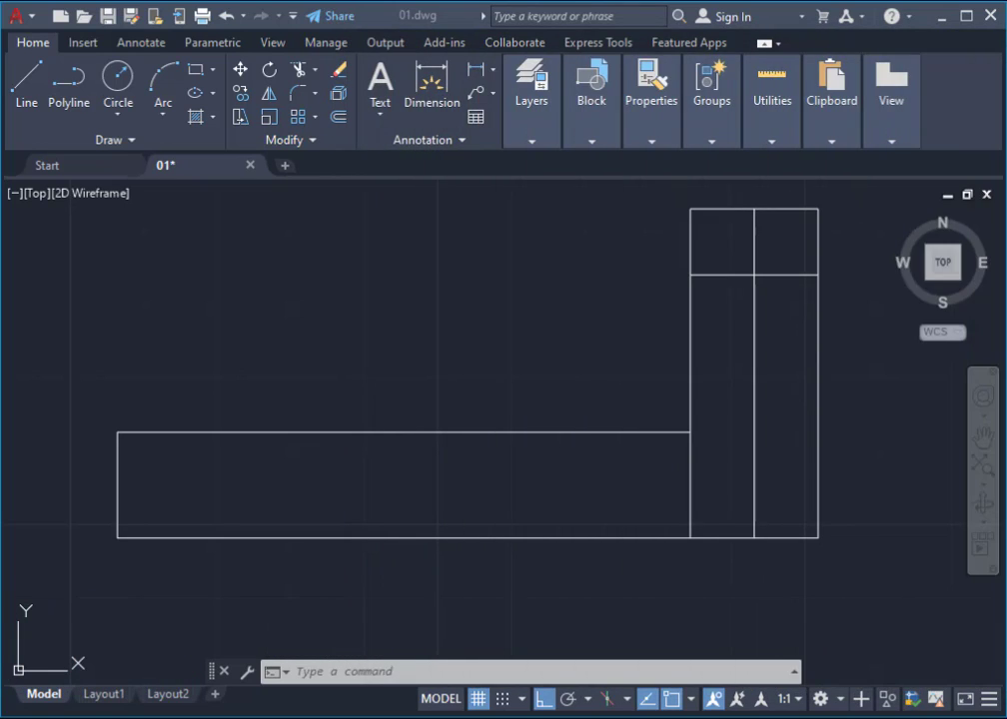
Step: Draw a 0.45-radius helper circle at the long run's lower-left corner
{"action": "left_click", "coordinate": [124, 536]}
{"action": "scroll", "coordinate": [95, 528], "scroll_direction": "up", "scroll_amount": 2}
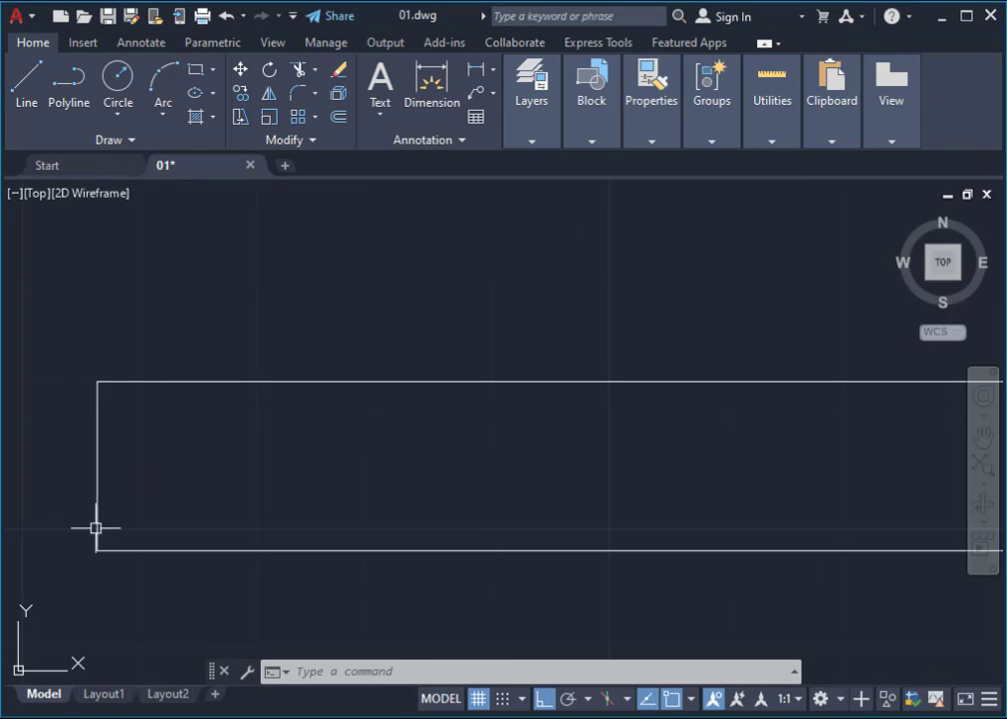
{"action": "type", "text": "c"}
{"action": "key", "text": "Return"}
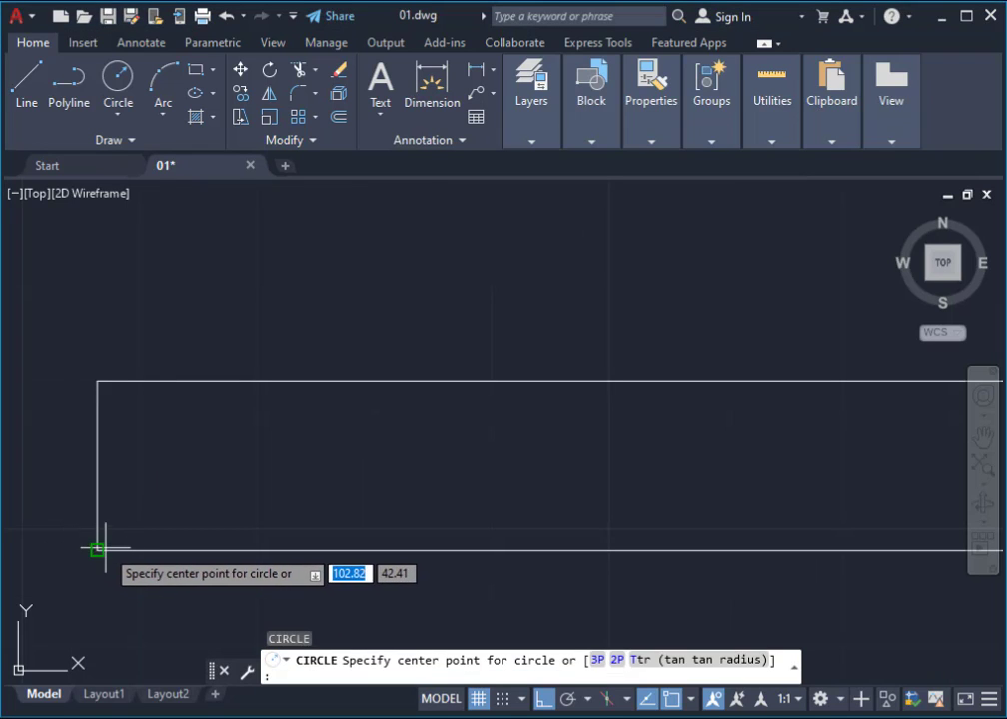
{"action": "left_click", "coordinate": [97, 547]}
{"action": "type", "text": "0.45"}
{"action": "key", "text": "Return"}
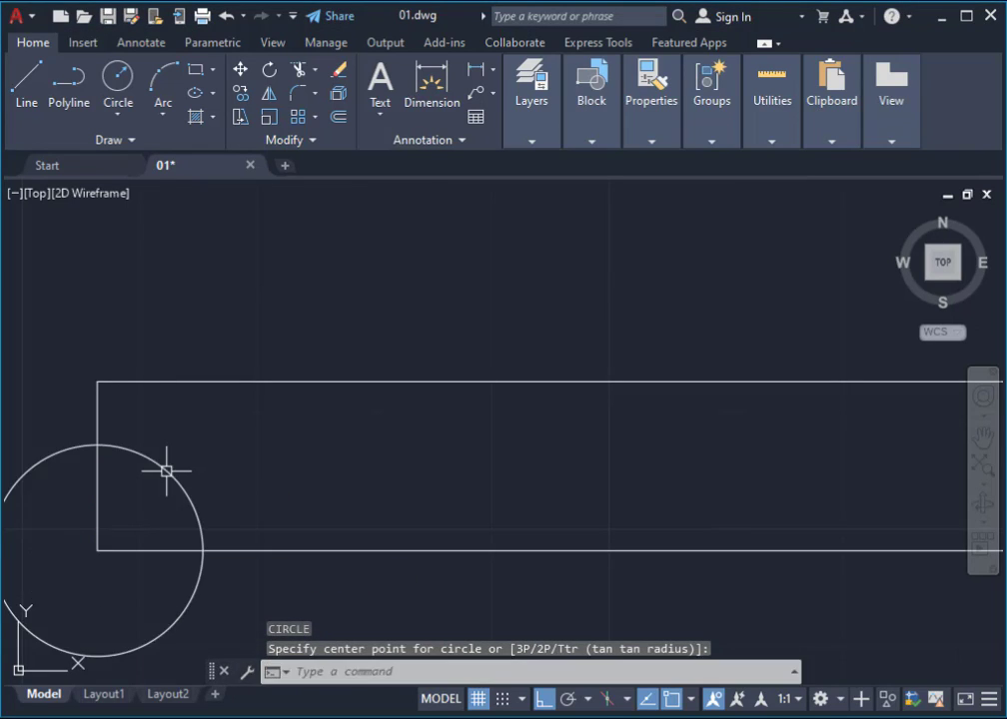
Step: Draw a vertical line up from the circle's bottom-edge intersection and delete the circle
{"action": "type", "text": "l"}
{"action": "key", "text": "Return"}
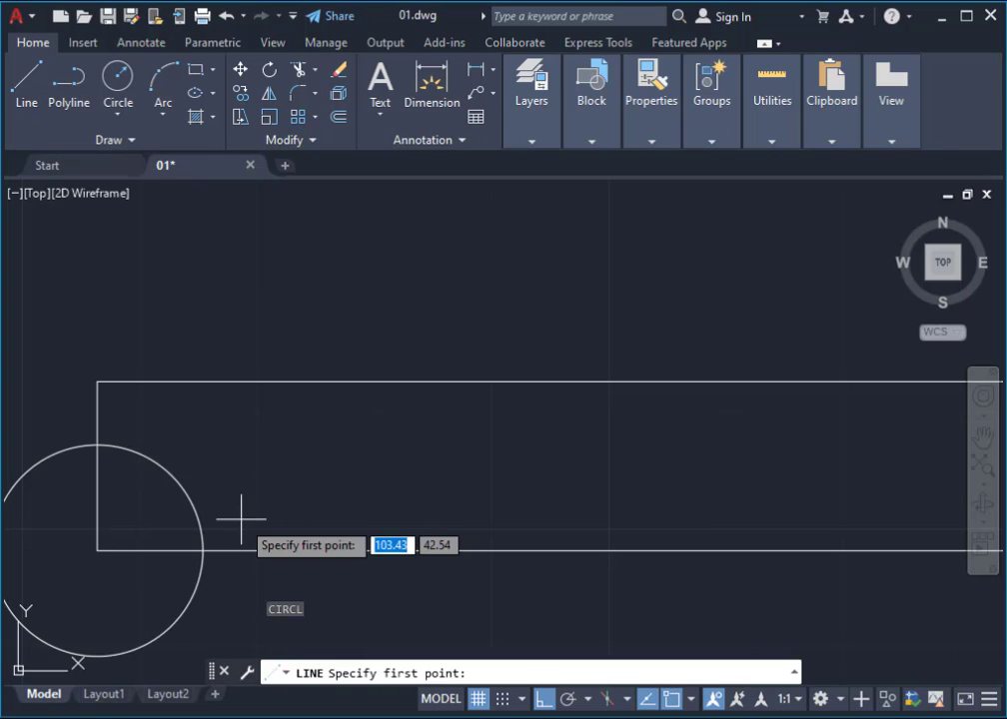
{"action": "left_click", "coordinate": [203, 549]}
{"action": "left_click", "coordinate": [203, 328]}
{"action": "key", "text": "Escape"}
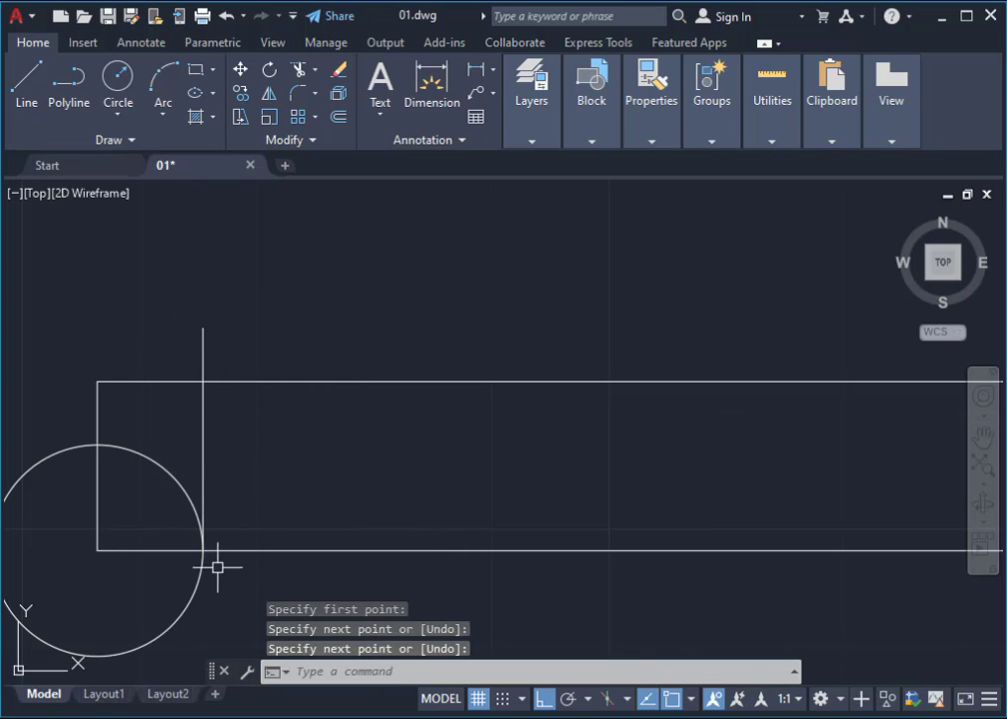
{"action": "left_click", "coordinate": [218, 566]}
{"action": "left_click", "coordinate": [85, 602]}
{"action": "key", "text": "Delete"}
Step: Trim the new divider's stub above the cabinet run
{"action": "type", "text": "tr"}
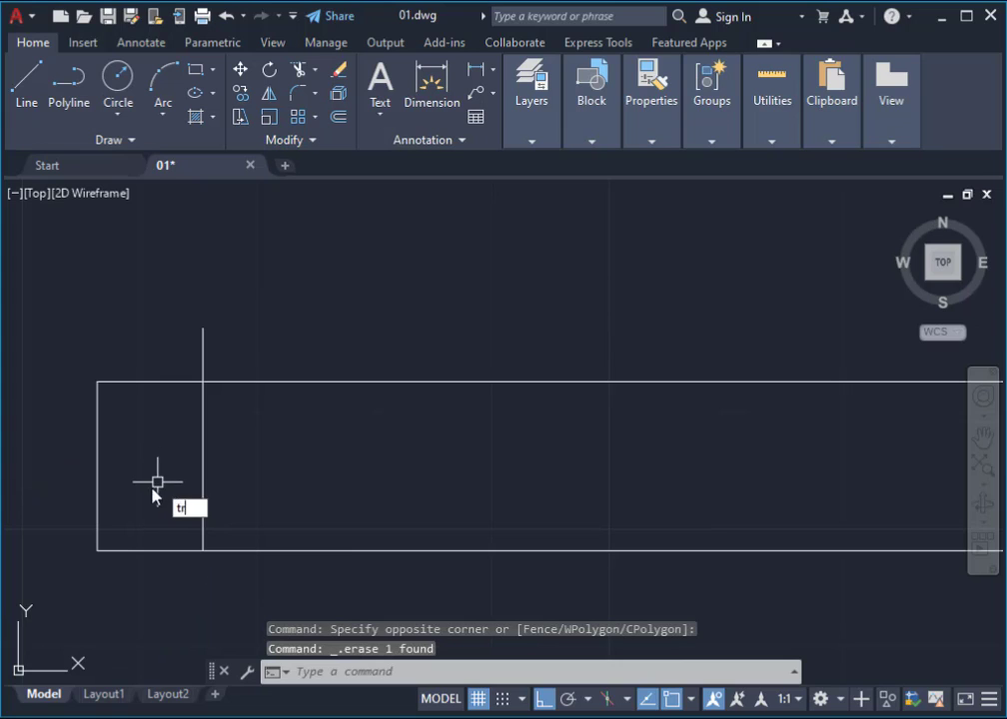
{"action": "key", "text": "Return"}
{"action": "left_click", "coordinate": [240, 333]}
{"action": "key", "text": "Return"}
{"action": "key", "text": "Escape"}
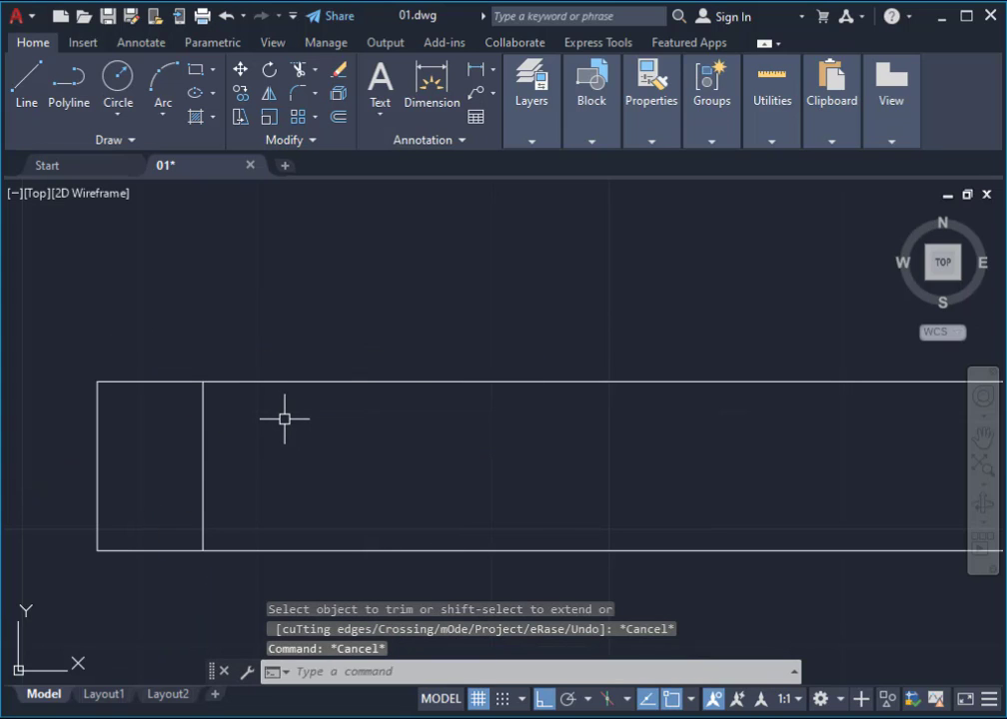
{"action": "type", "text": "o"}
{"action": "key", "text": "Return"}
{"action": "key", "text": "Return"}
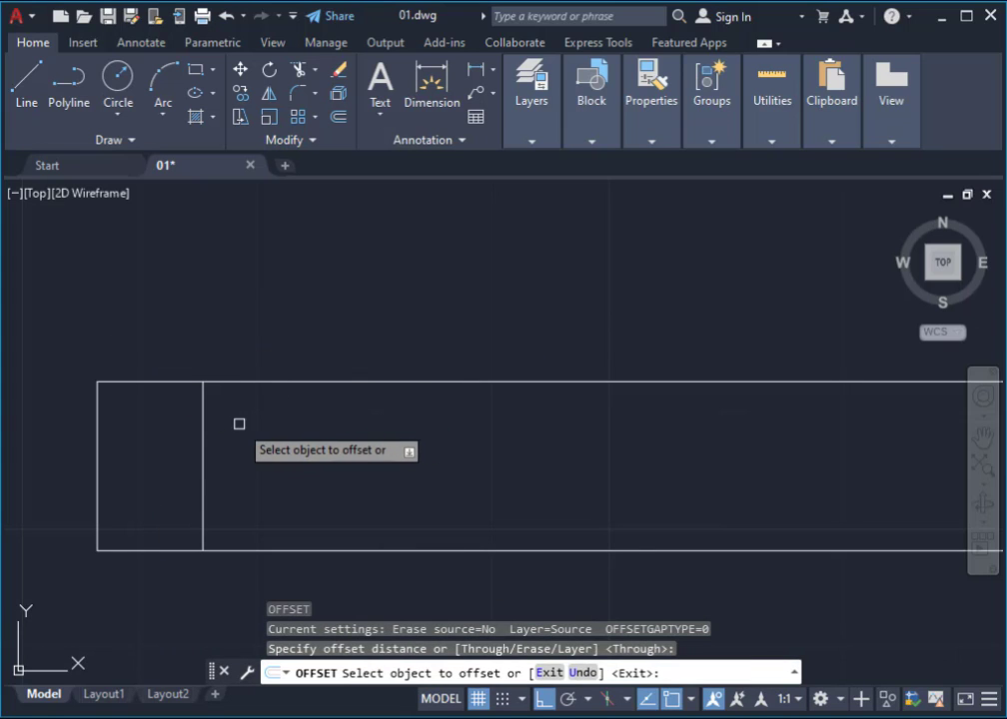
Step: Offset dividers to the right by 0.45 and then 0.95
{"action": "left_click", "coordinate": [202, 433]}
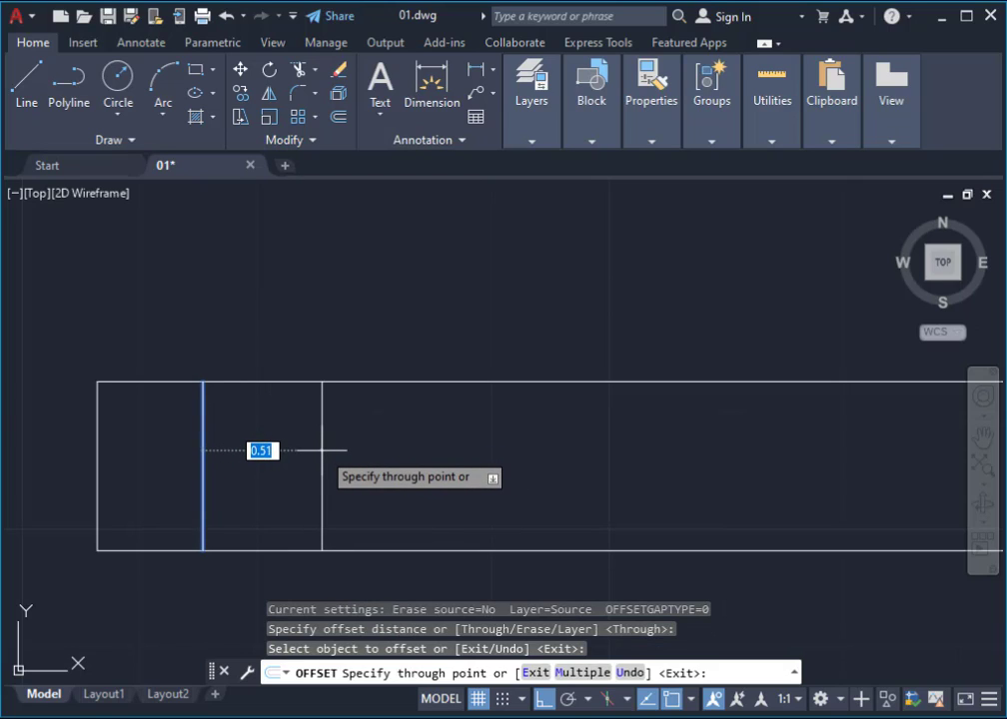
{"action": "type", "text": "0.45"}
{"action": "key", "text": "Return"}
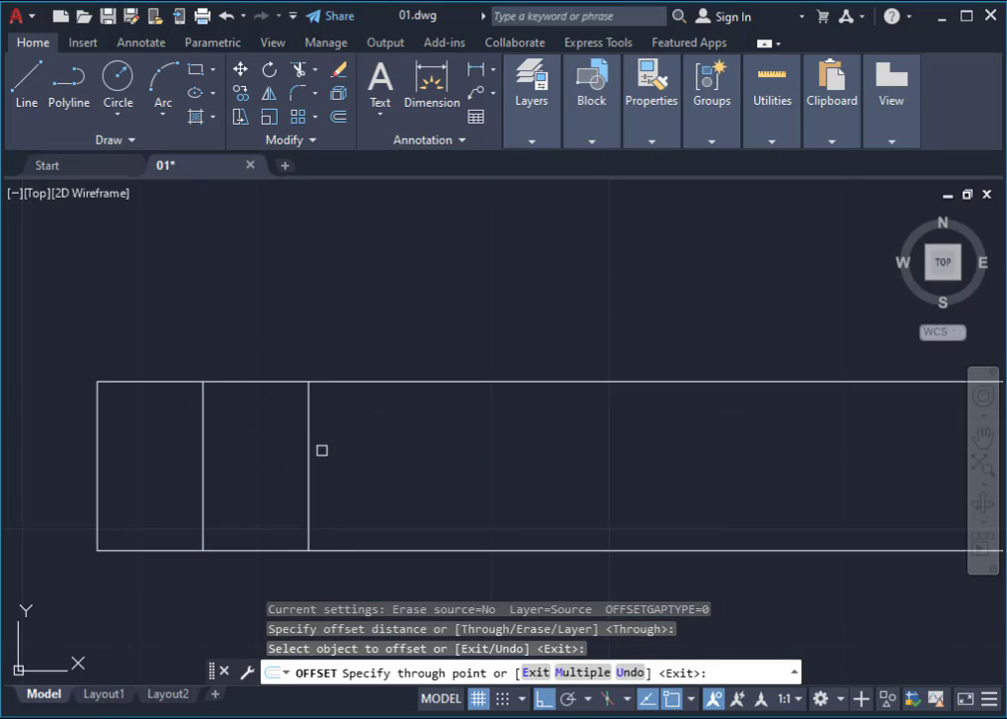
{"action": "key", "text": "Return"}
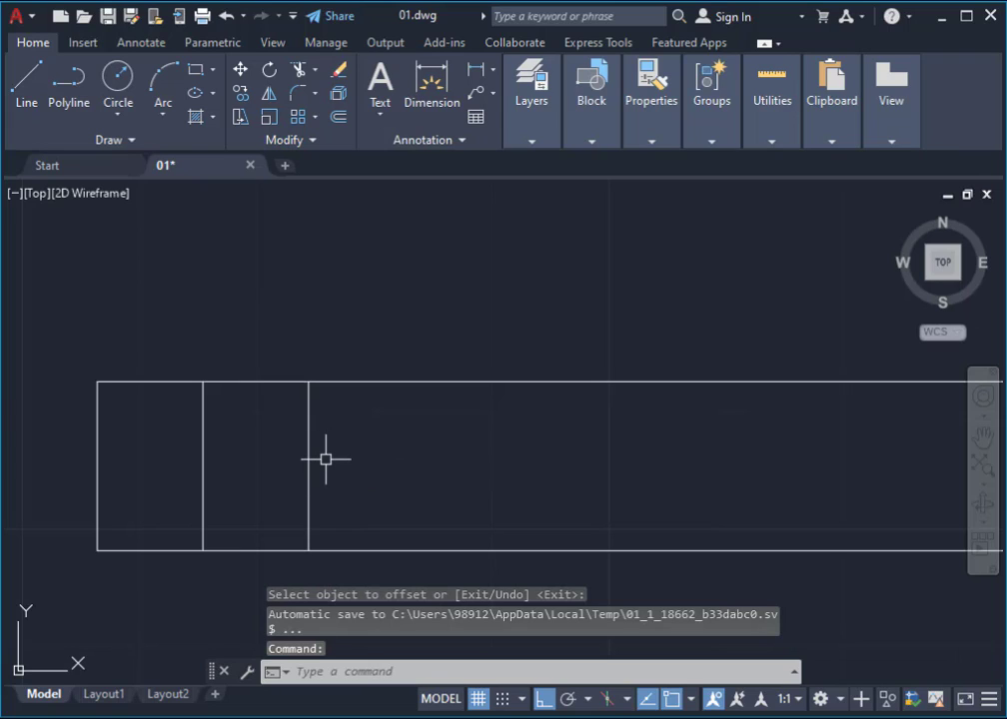
{"action": "key", "text": "Return"}
{"action": "key", "text": "Return"}
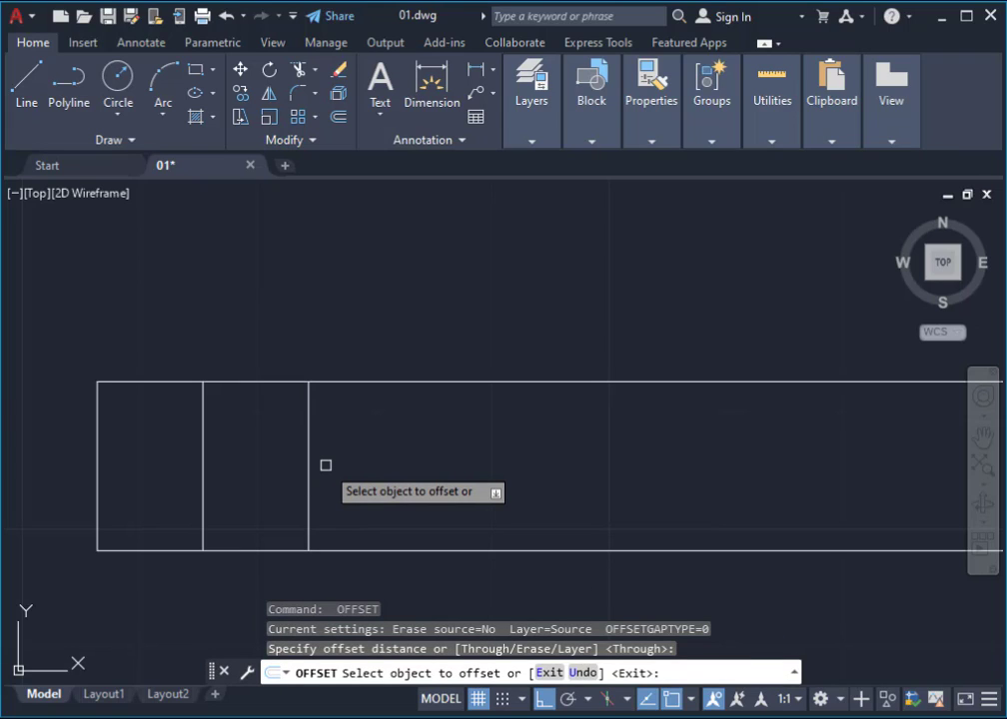
{"action": "left_click", "coordinate": [307, 461]}
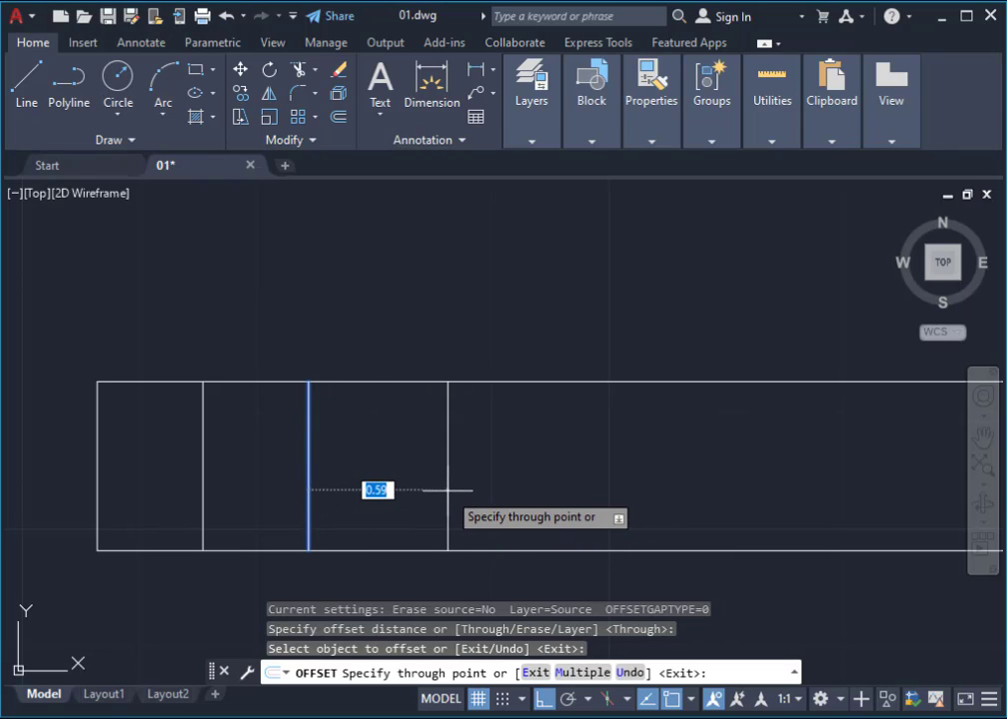
{"action": "type", "text": "0.9"}
{"action": "key", "text": "Return"}
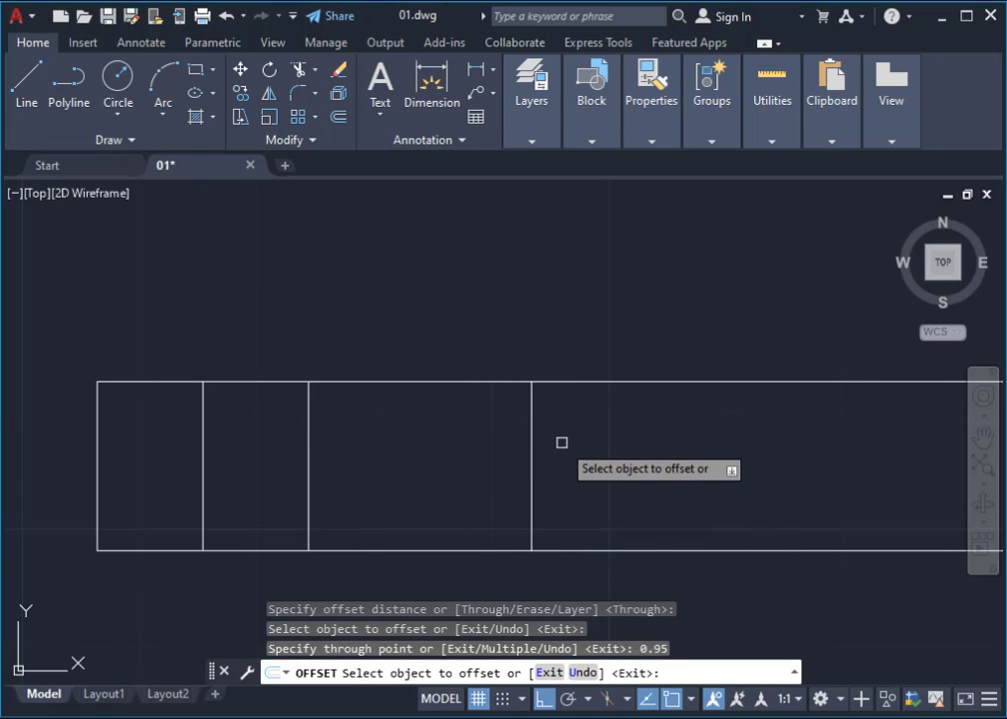
{"action": "key", "text": "Return"}
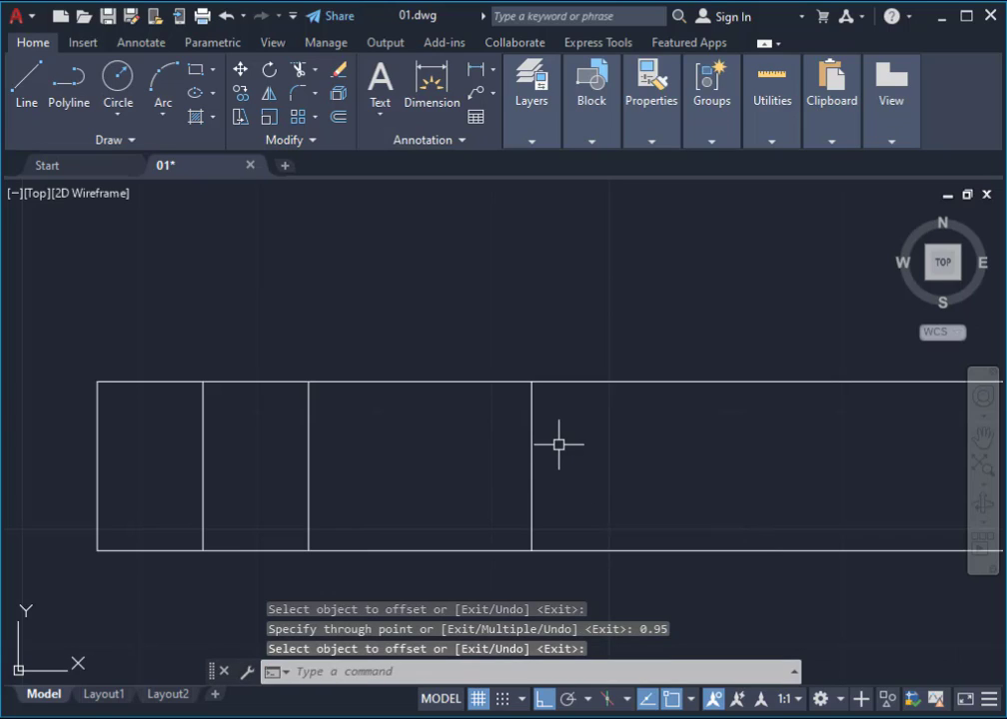
Step: Offset another divider 0.45 and bring up the hand-drawn kitchen sketch
{"action": "key", "text": "Return"}
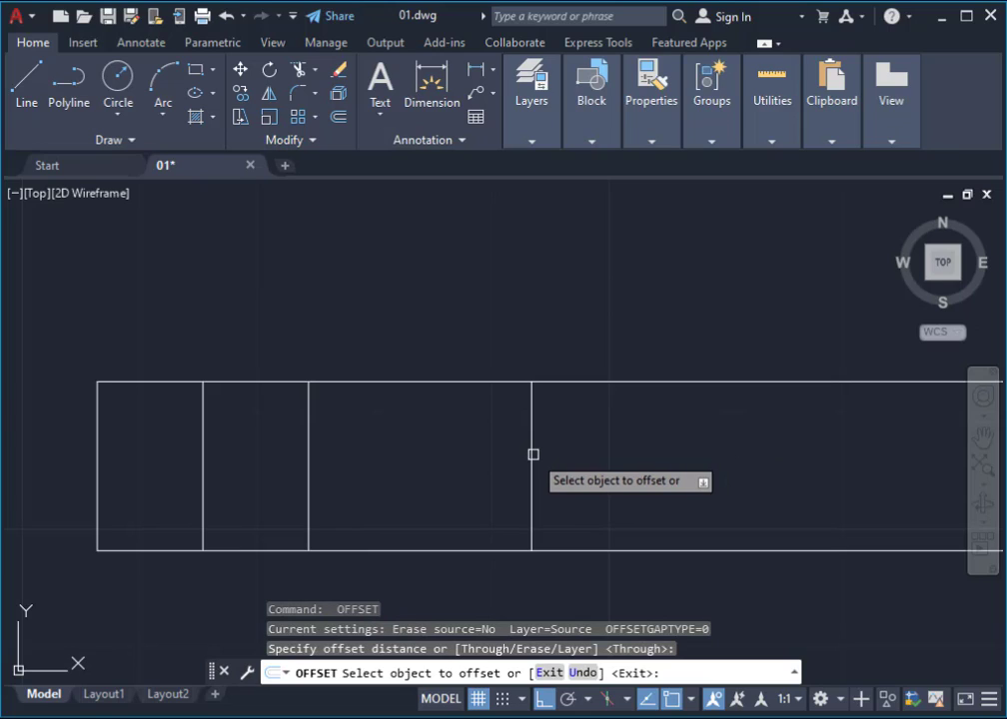
{"action": "left_click", "coordinate": [532, 454]}
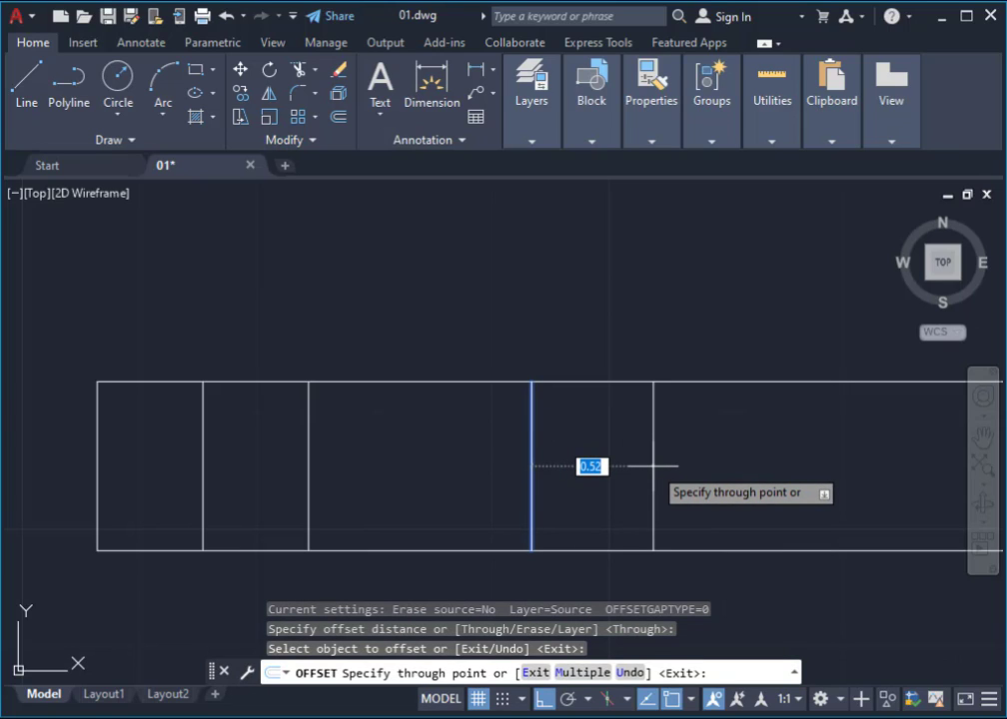
{"action": "type", "text": "0."}
{"action": "key", "text": "Return"}
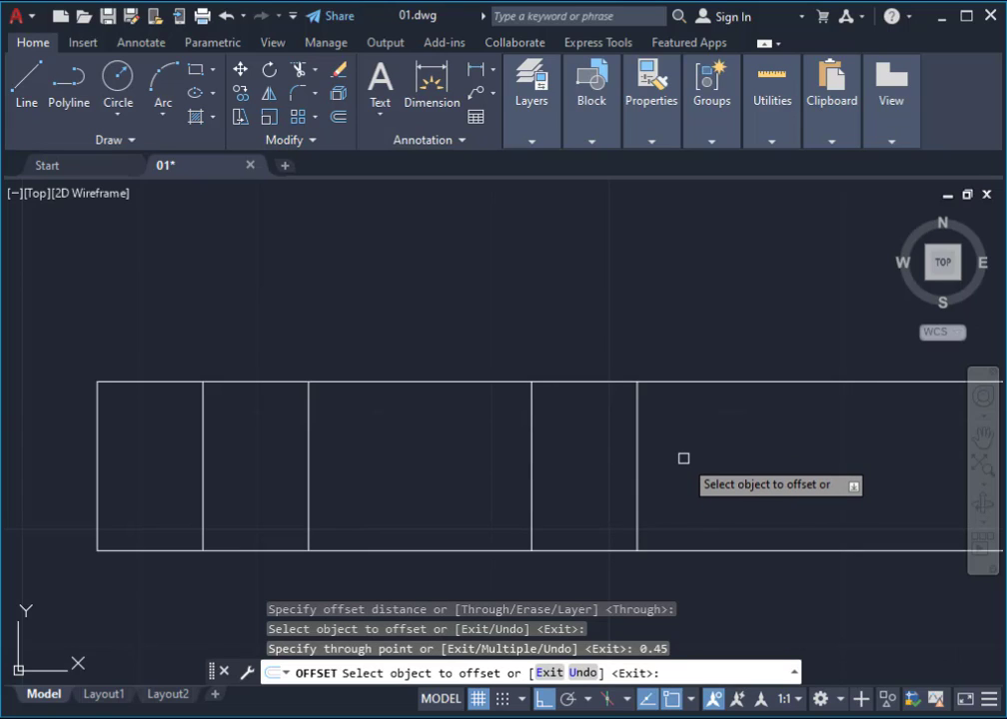
{"action": "key", "text": "alt+Tab"}
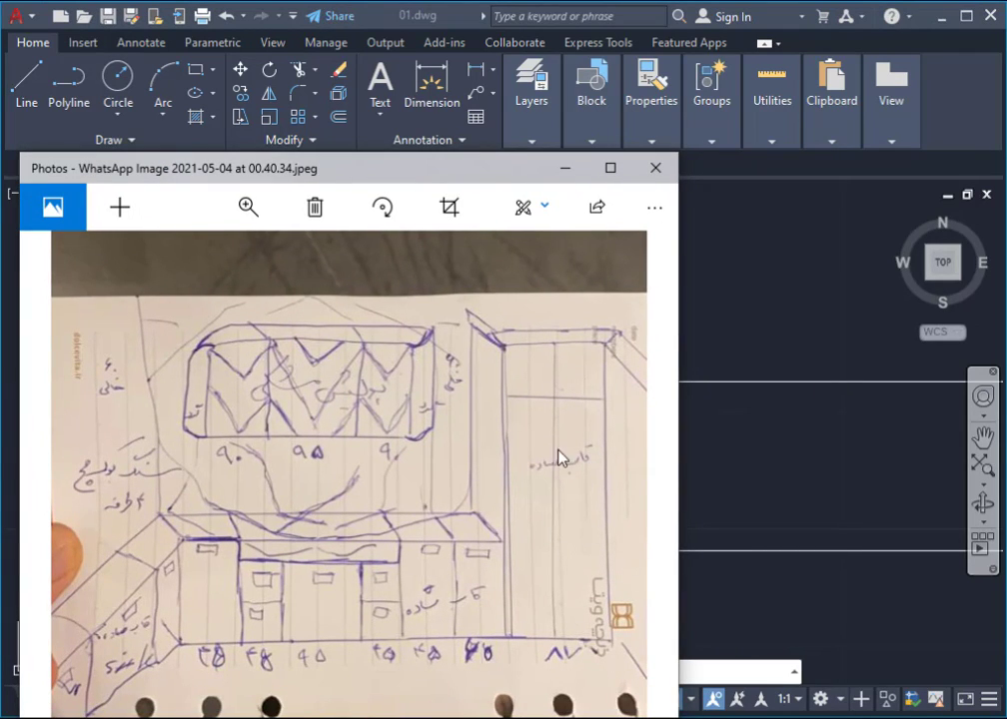
Step: Hide the sketch and pan the plan to show the upright end of the L-shape
{"action": "left_click_drag", "start_coordinate": [420, 180], "coordinate": [438, 160]}
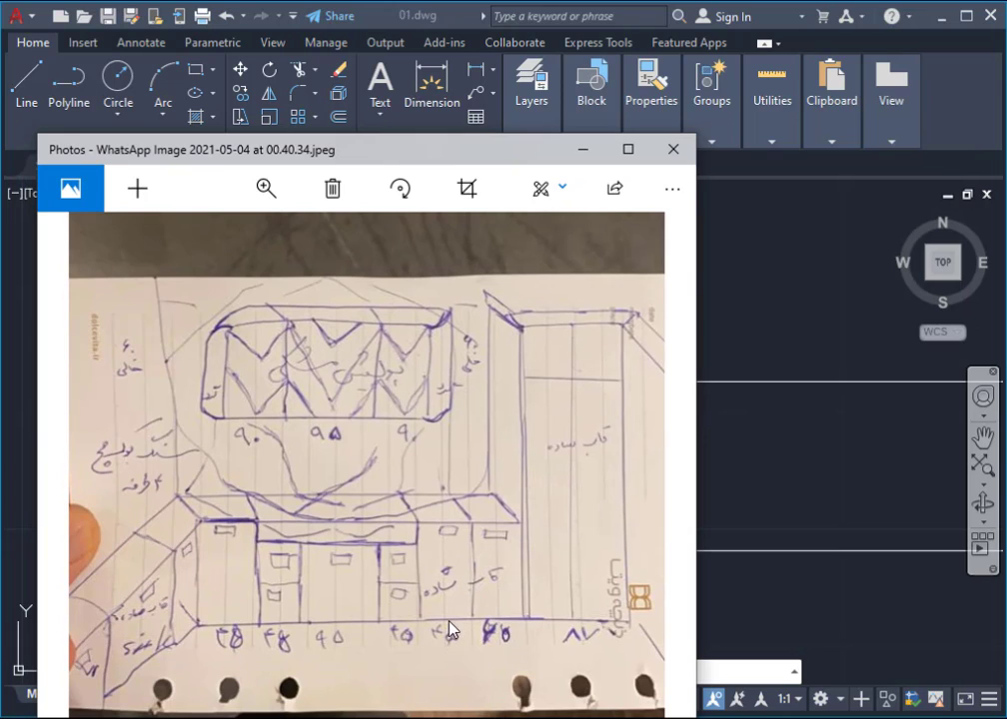
{"action": "left_click", "coordinate": [838, 348]}
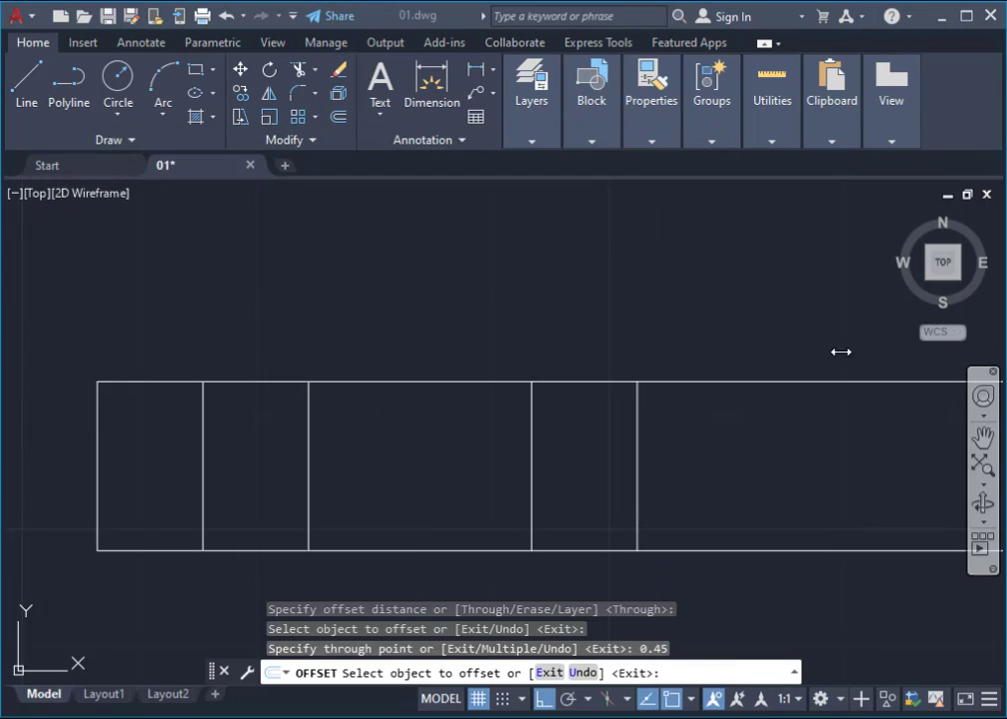
{"action": "middle_click_drag", "start_coordinate": [329, 529], "coordinate": [150, 524]}
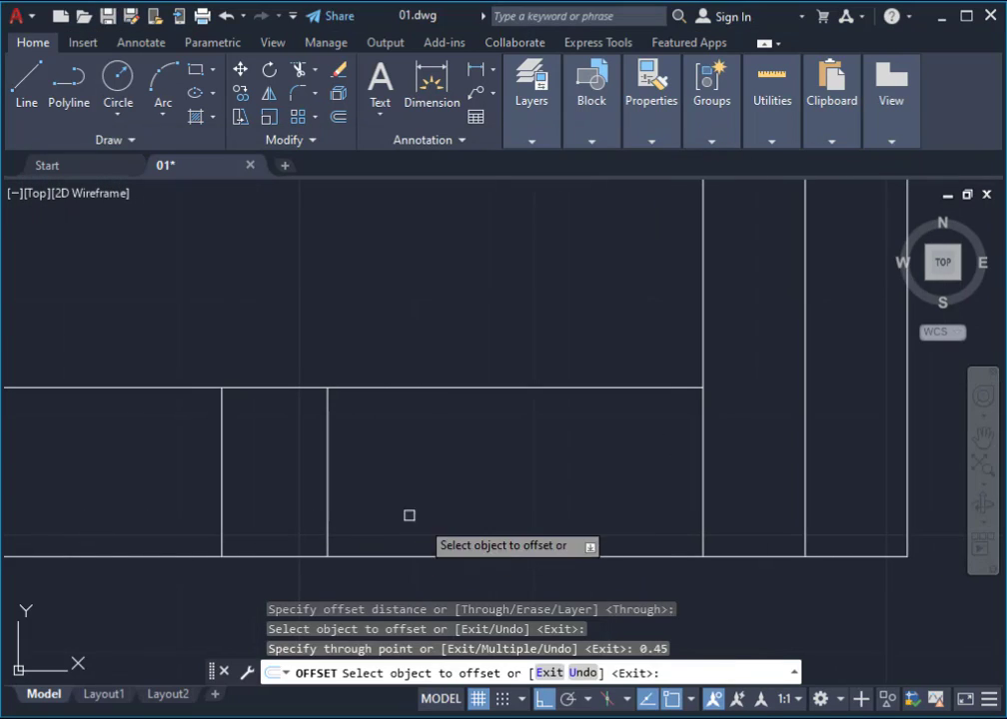
Step: Offset an existing lower-run divider by 0.45 to add one more divider
{"action": "left_click", "coordinate": [330, 499]}
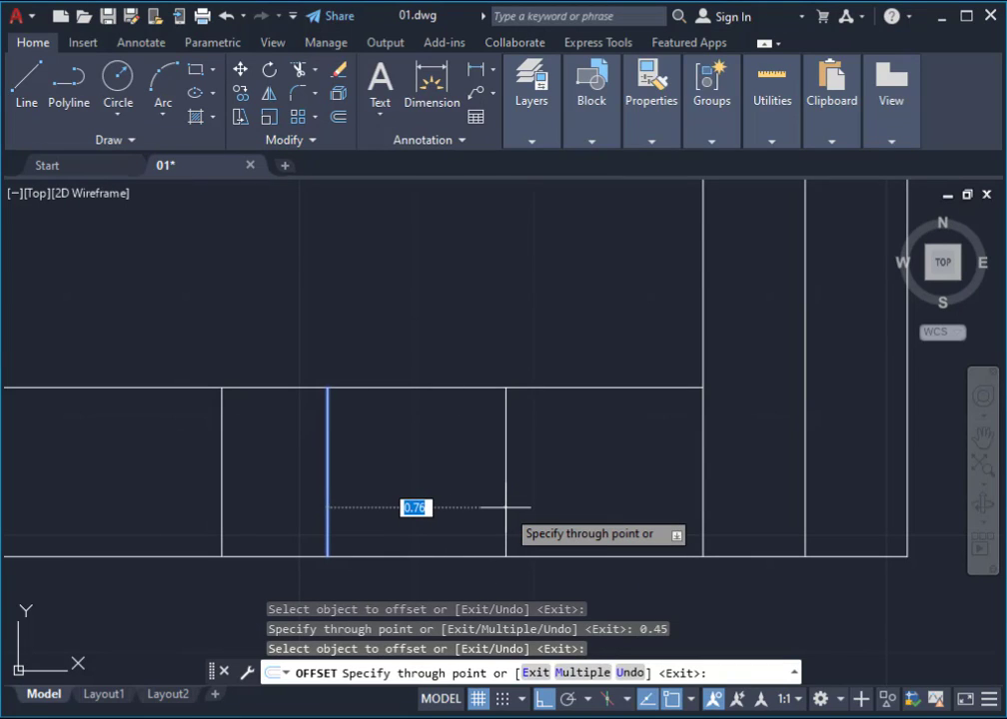
{"action": "type", "text": "0."}
{"action": "key", "text": "Return"}
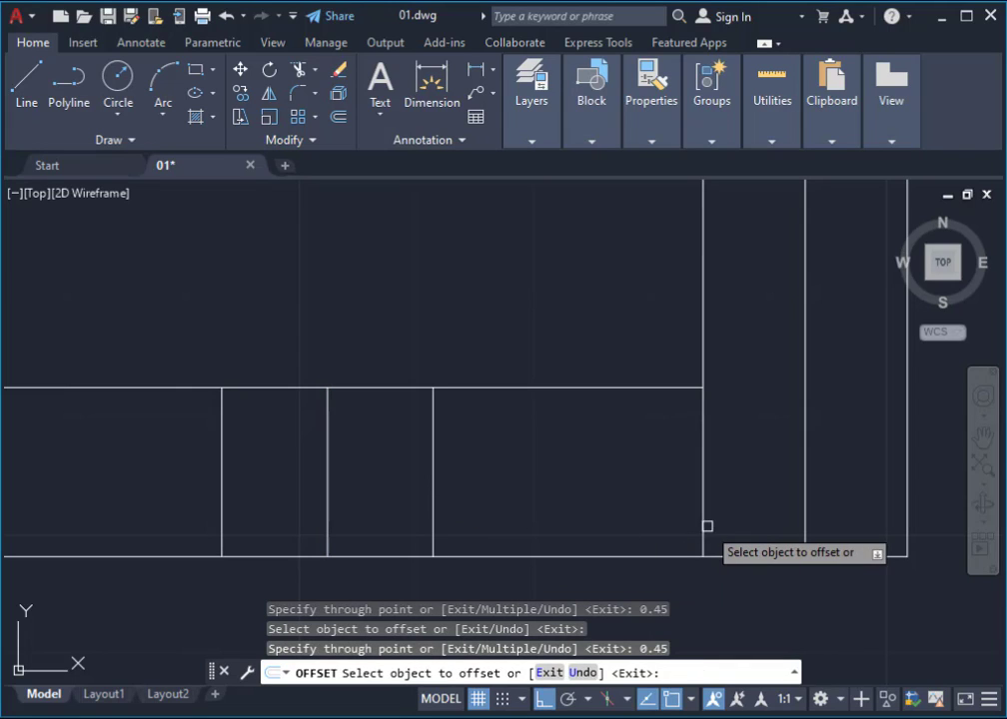
{"action": "scroll", "coordinate": [687, 527], "scroll_direction": "down", "scroll_amount": 4}
{"action": "scroll", "coordinate": [632, 532], "scroll_direction": "up", "scroll_amount": 2}
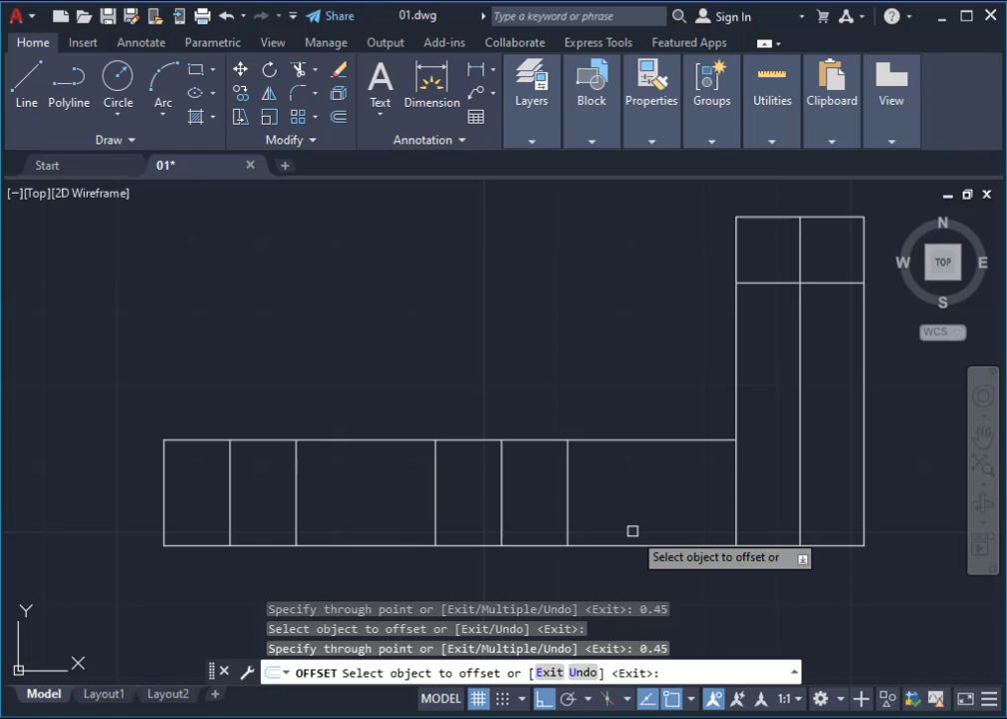
{"action": "key", "text": "Escape"}
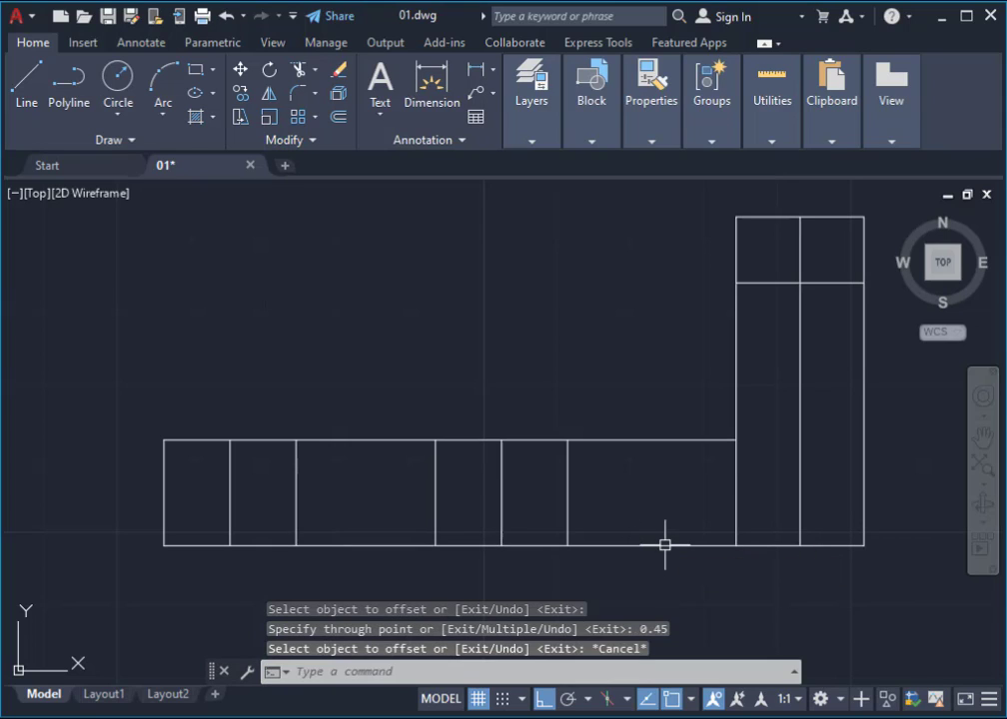
Step: Recentre the L-shaped plan and start a selection window across the lower run's interior dividers
{"action": "middle_click_drag", "start_coordinate": [234, 514], "coordinate": [294, 509]}
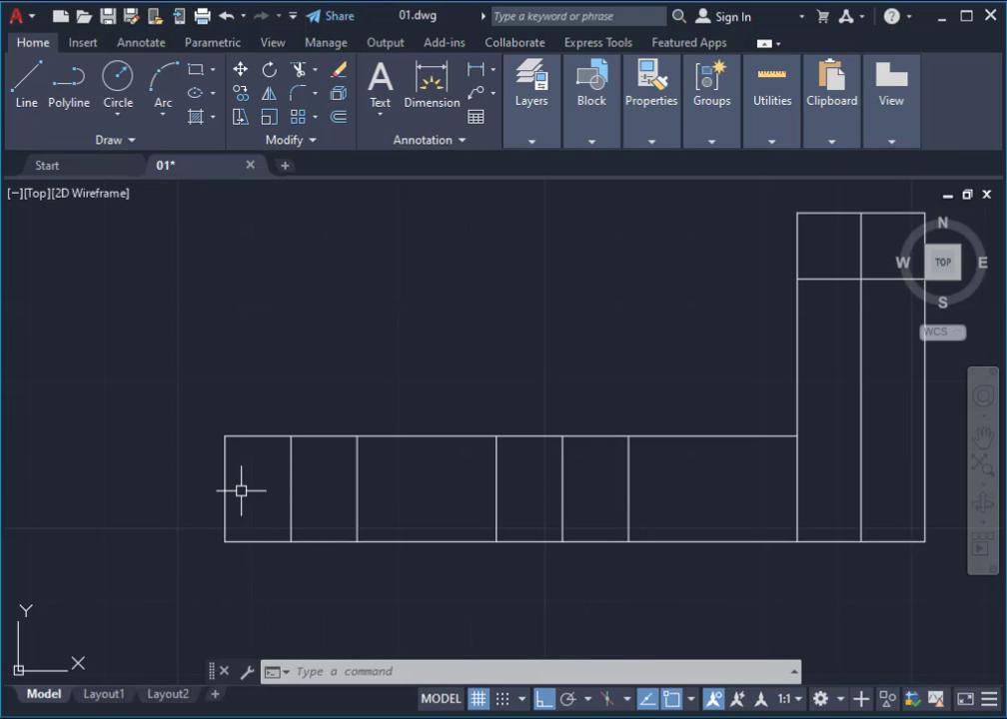
{"action": "scroll", "coordinate": [313, 516], "scroll_direction": "up", "scroll_amount": 2}
{"action": "middle_click_drag", "start_coordinate": [315, 514], "coordinate": [194, 481]}
{"action": "scroll", "coordinate": [194, 482], "scroll_direction": "down", "scroll_amount": 2}
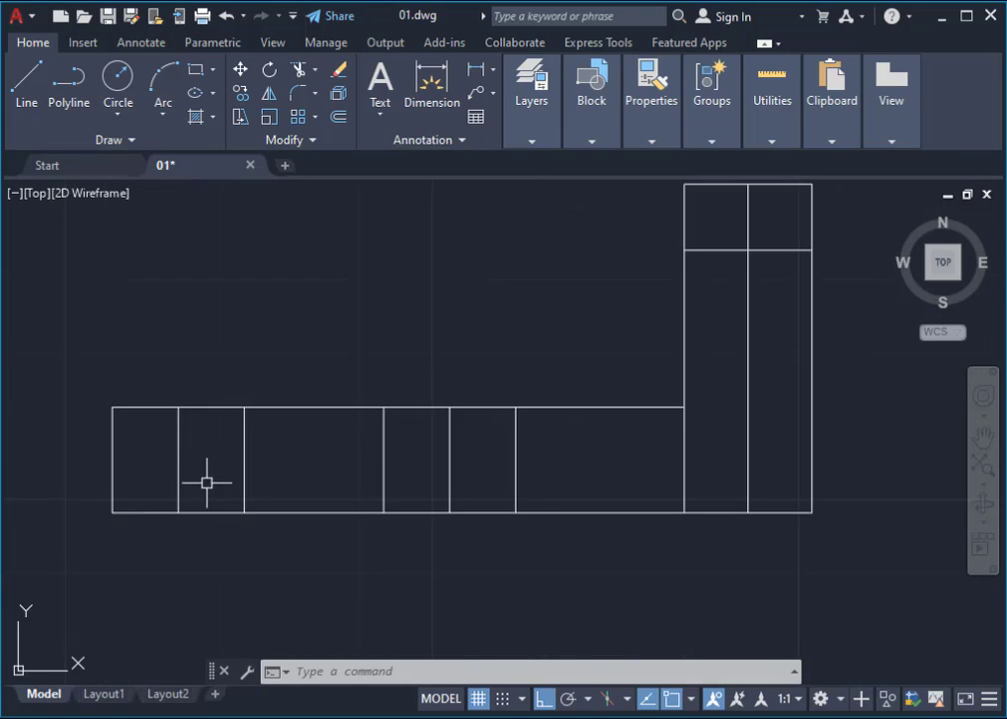
{"action": "left_click", "coordinate": [549, 452]}
Step: Move the five interior dividers of the lower run 0.55 to the right
{"action": "left_click", "coordinate": [160, 474]}
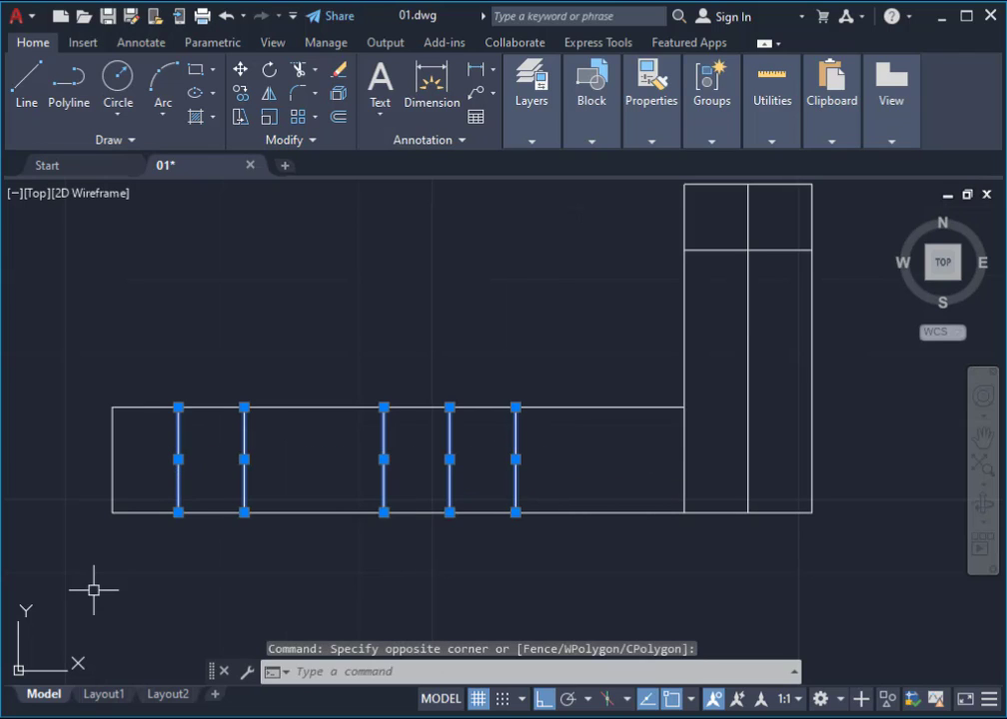
{"action": "type", "text": "M"}
{"action": "key", "text": "Return"}
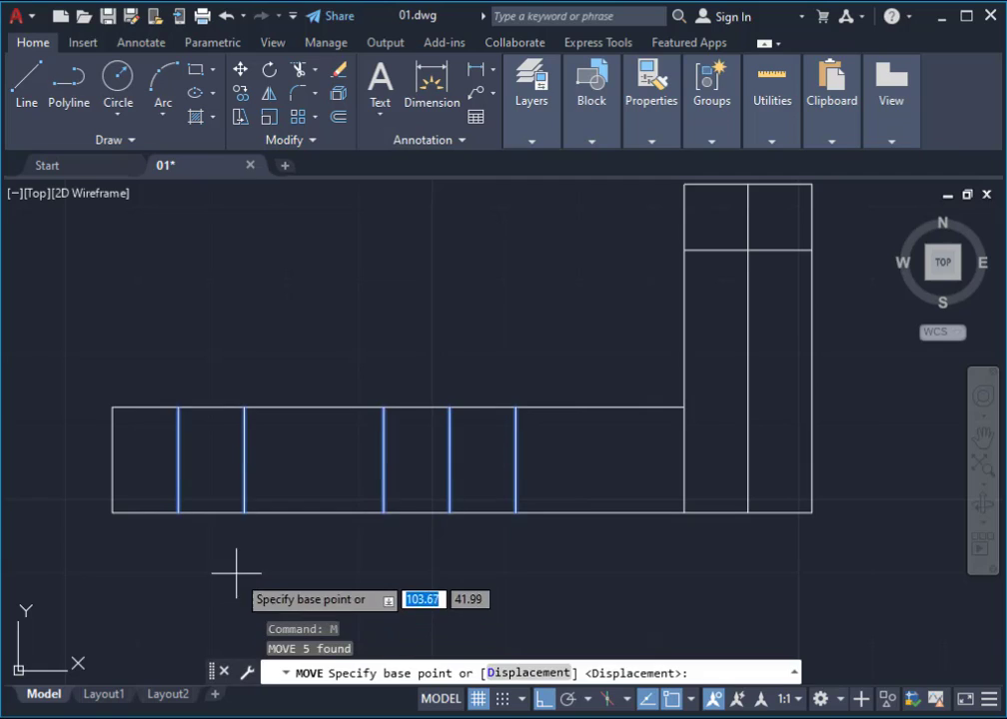
{"action": "left_click", "coordinate": [156, 552]}
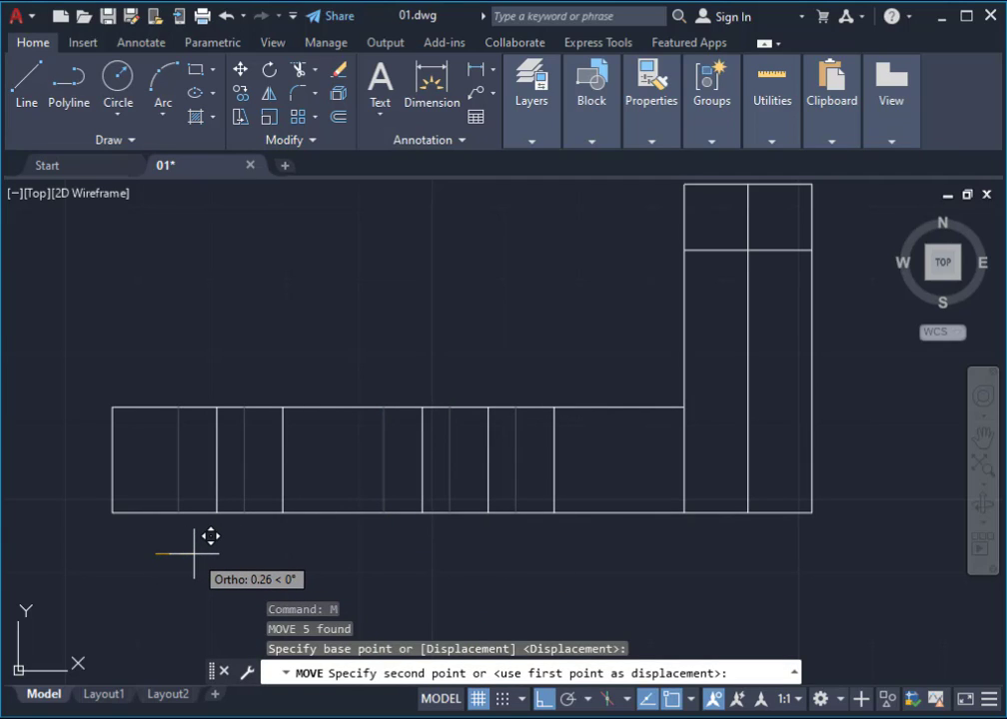
{"action": "type", "text": "0.55"}
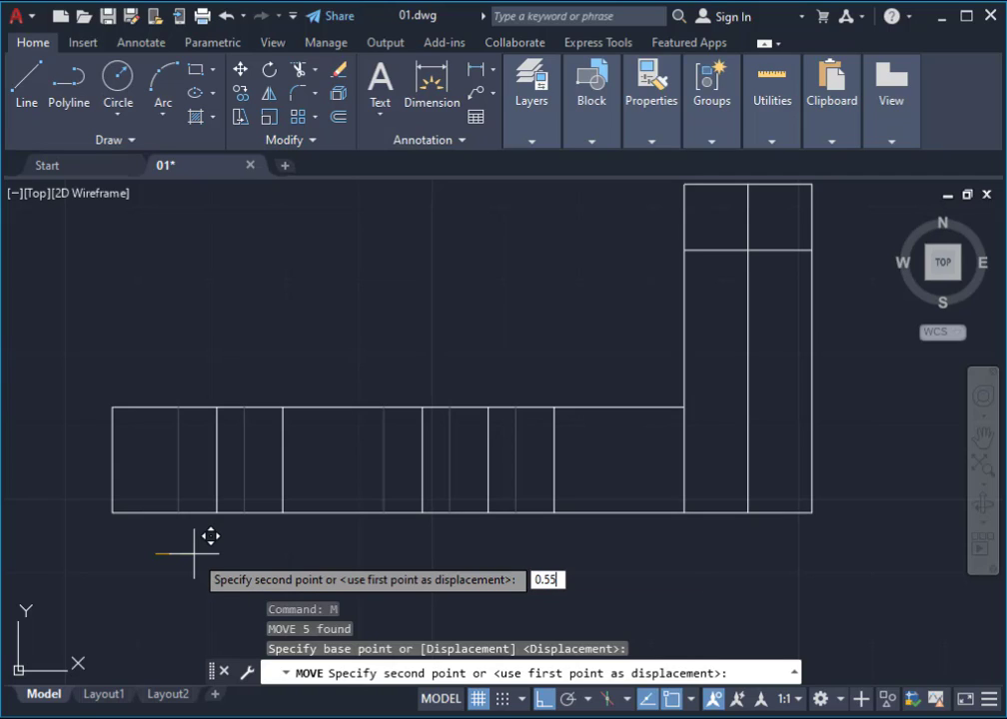
{"action": "key", "text": "Return"}
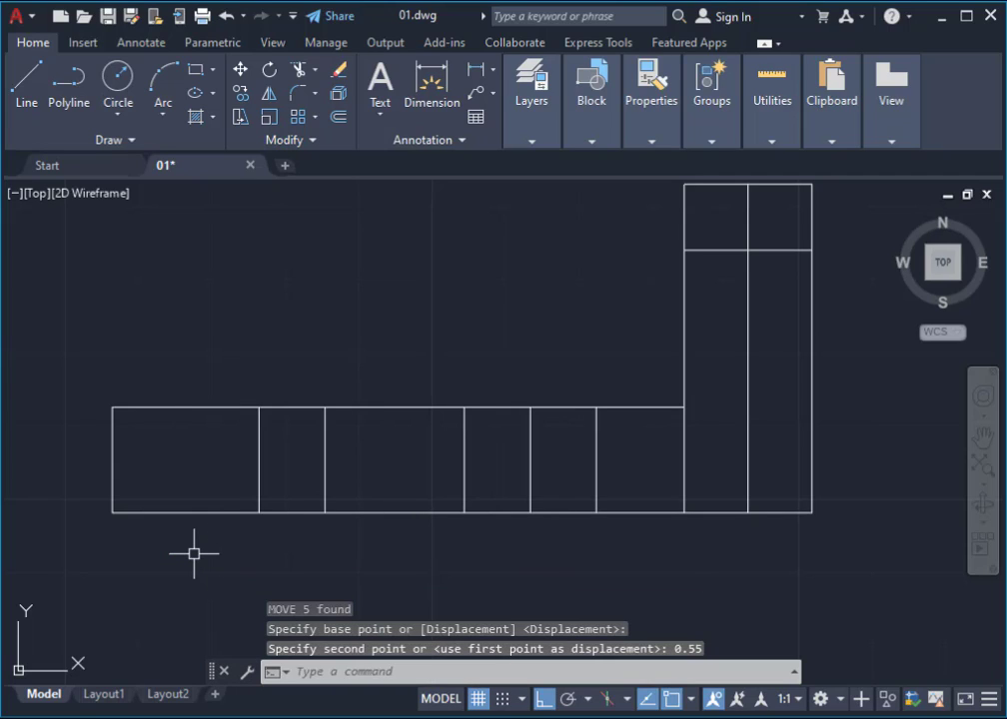
{"action": "scroll", "coordinate": [134, 441], "scroll_direction": "up", "scroll_amount": 2}
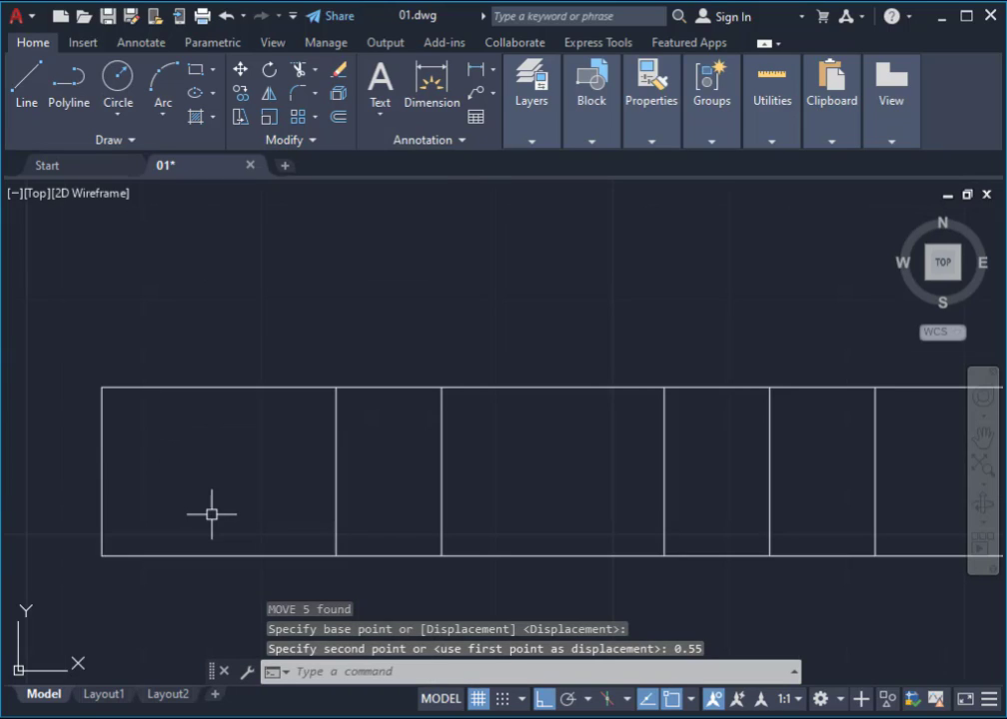
Step: Draw a 0.55-radius helper circle centred on the run's lower-left corner
{"action": "type", "text": "c"}
{"action": "key", "text": "Return"}
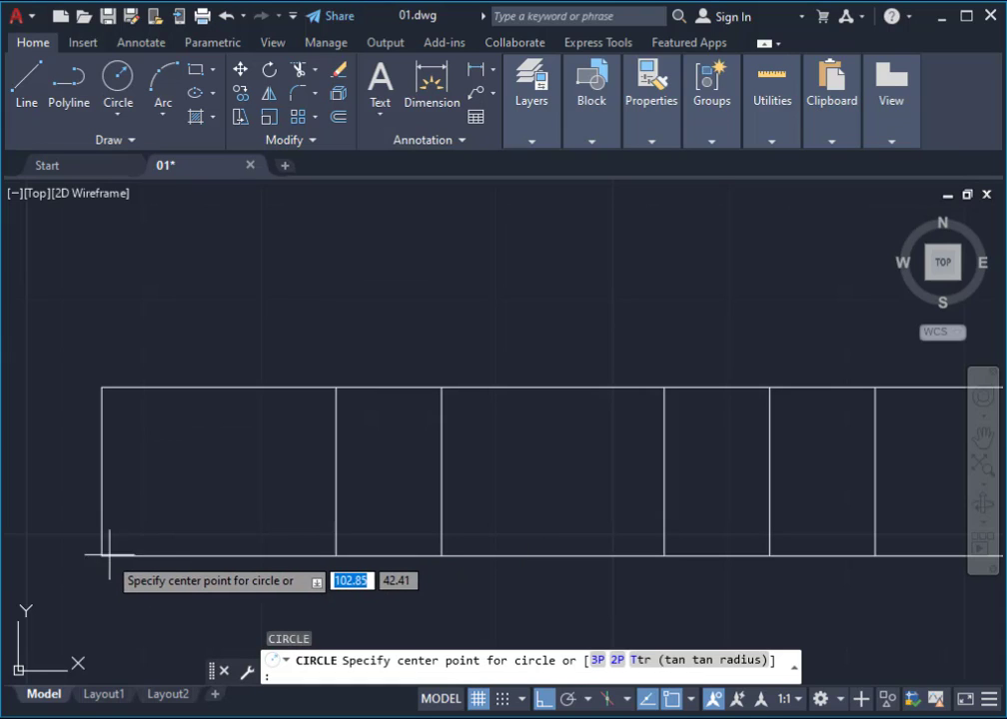
{"action": "left_click", "coordinate": [101, 555]}
{"action": "type", "text": "0.55"}
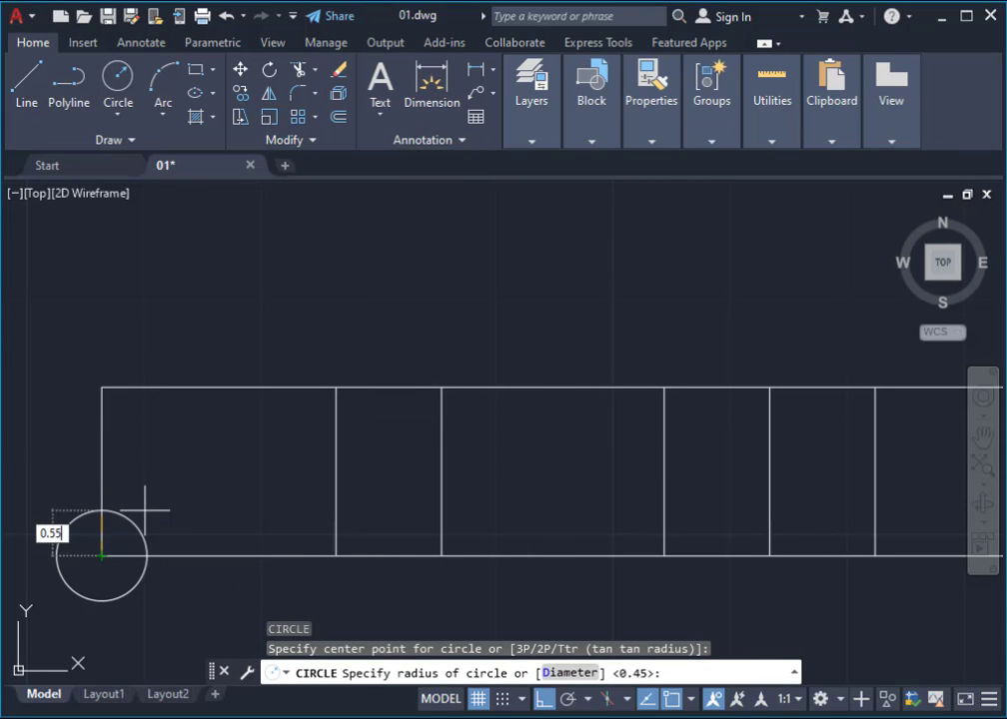
{"action": "key", "text": "Return"}
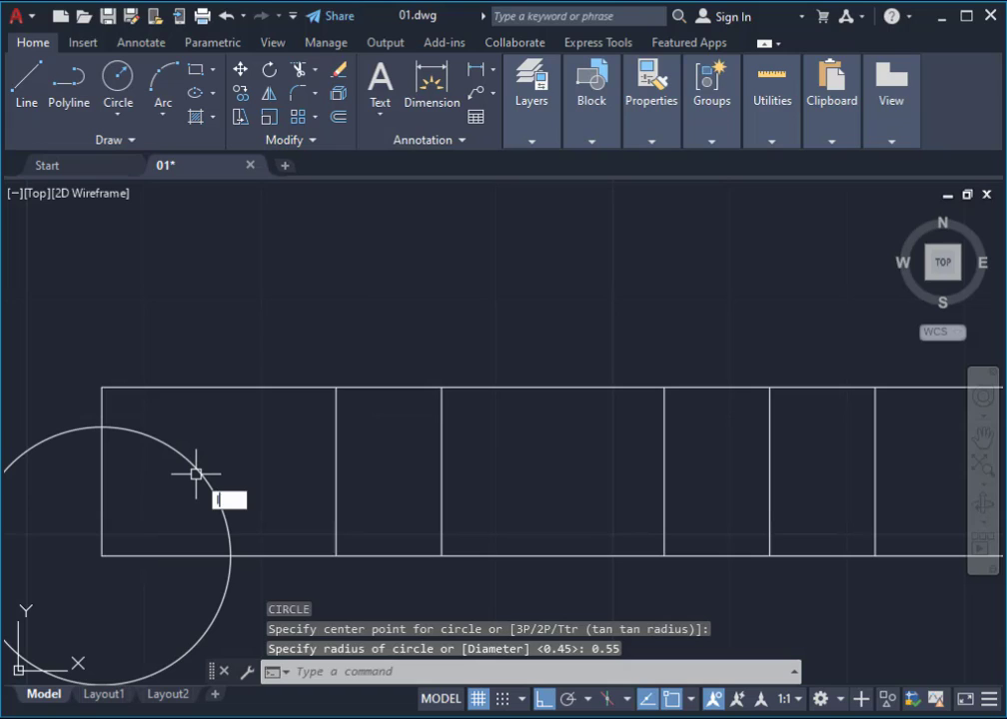
{"action": "key", "text": "Escape"}
{"action": "key", "text": "Escape"}
{"action": "key", "text": "Escape"}
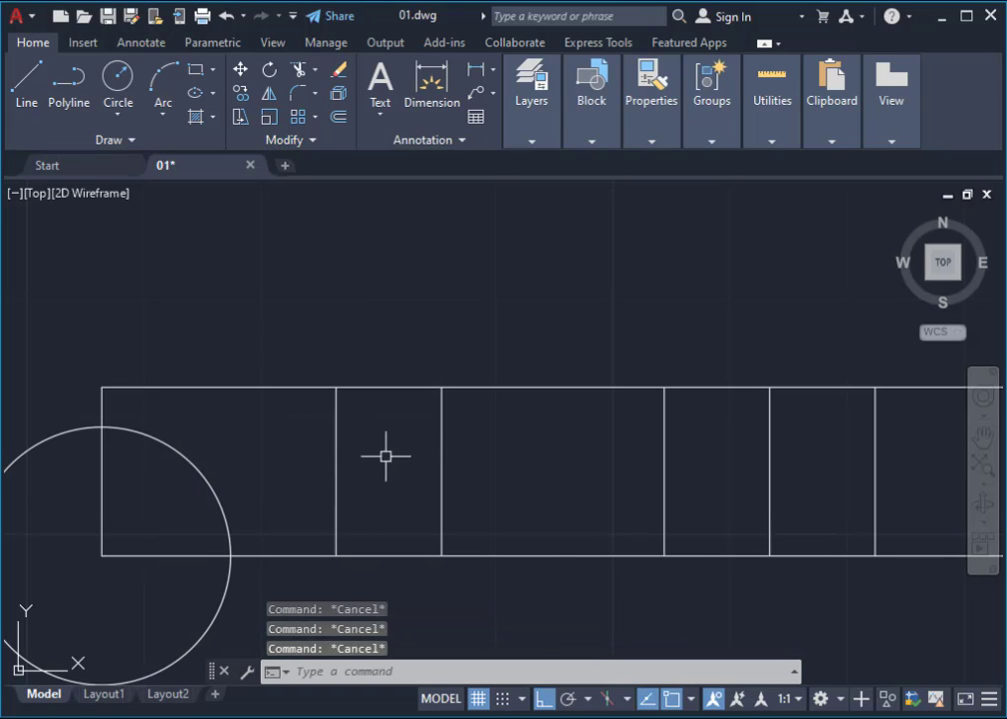
Step: Offset the second divider 0.45 to the left to create a new divider
{"action": "type", "text": "o"}
{"action": "key", "text": "Return"}
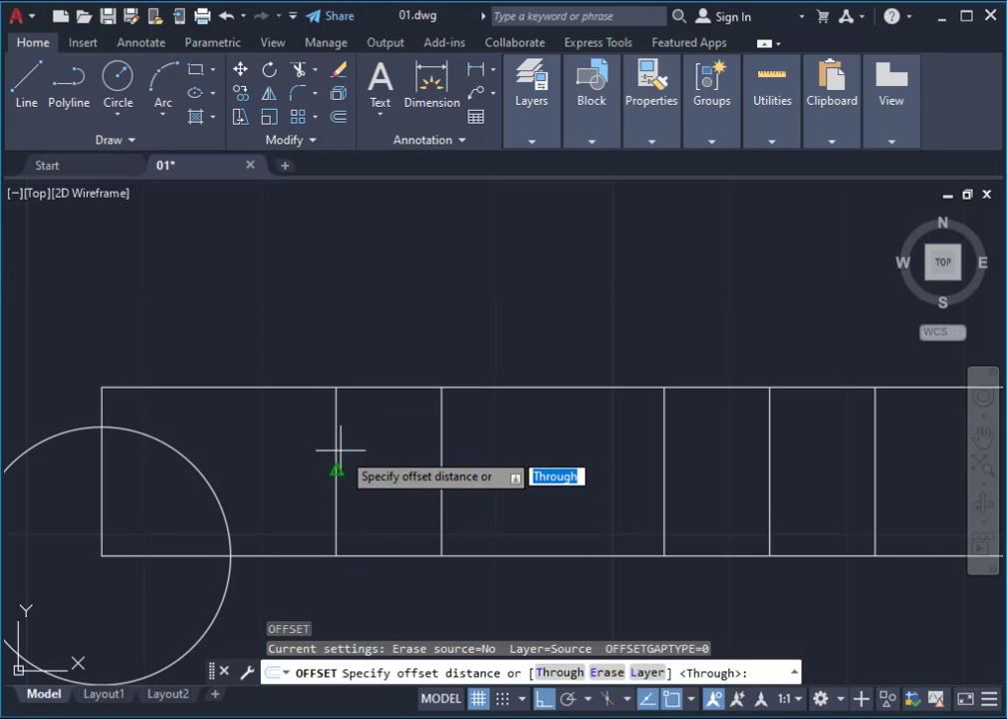
{"action": "key", "text": "Return"}
{"action": "left_click", "coordinate": [336, 468]}
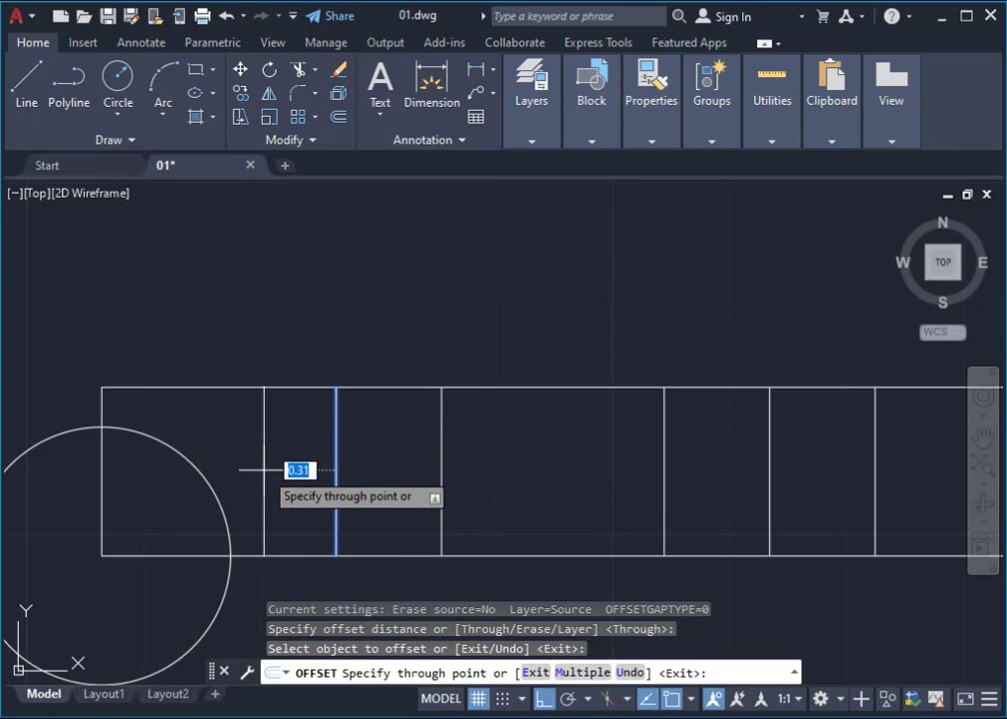
{"action": "type", "text": "0.45"}
{"action": "key", "text": "Return"}
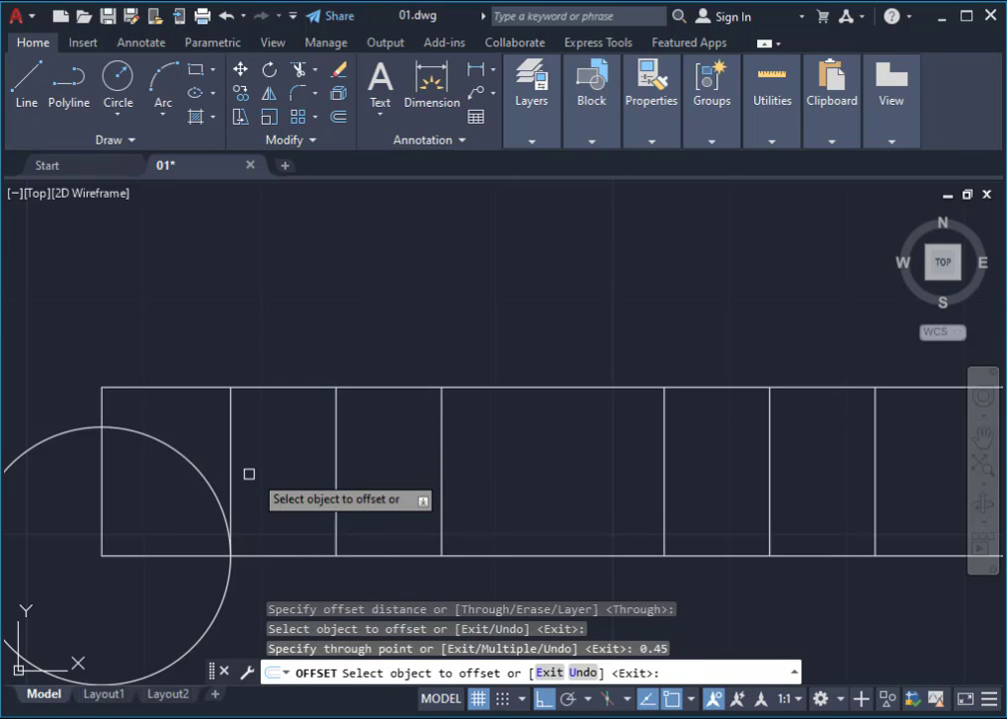
{"action": "key", "text": "Escape"}
Step: Delete the helper circle and bring up the hand-drawn kitchen sketch
{"action": "left_click", "coordinate": [257, 586]}
{"action": "left_click", "coordinate": [119, 608]}
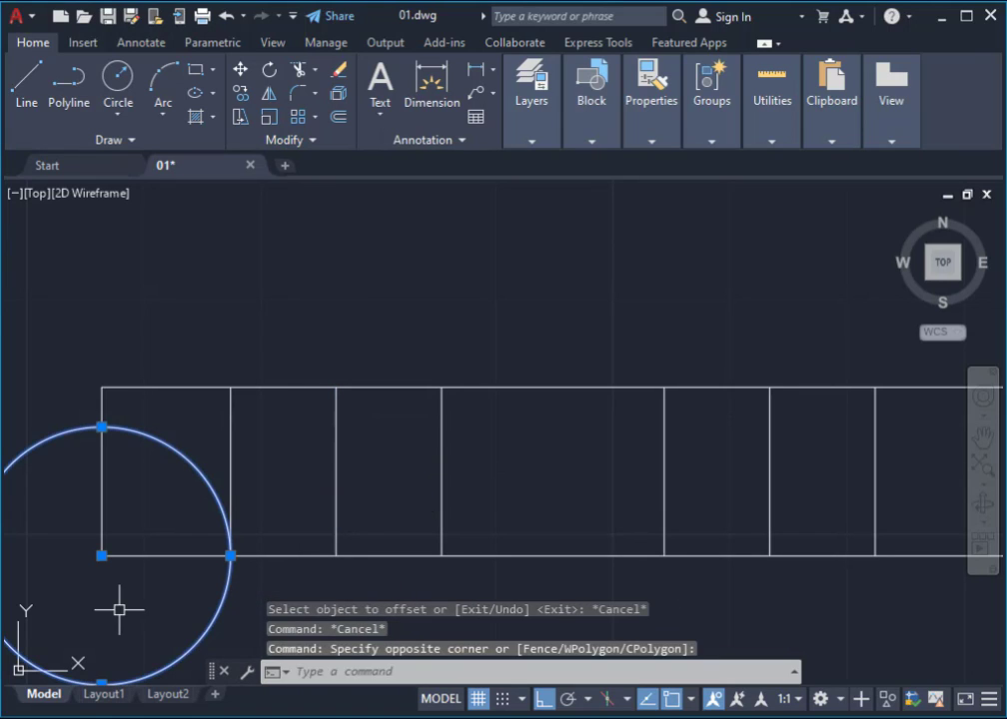
{"action": "key", "text": "Delete"}
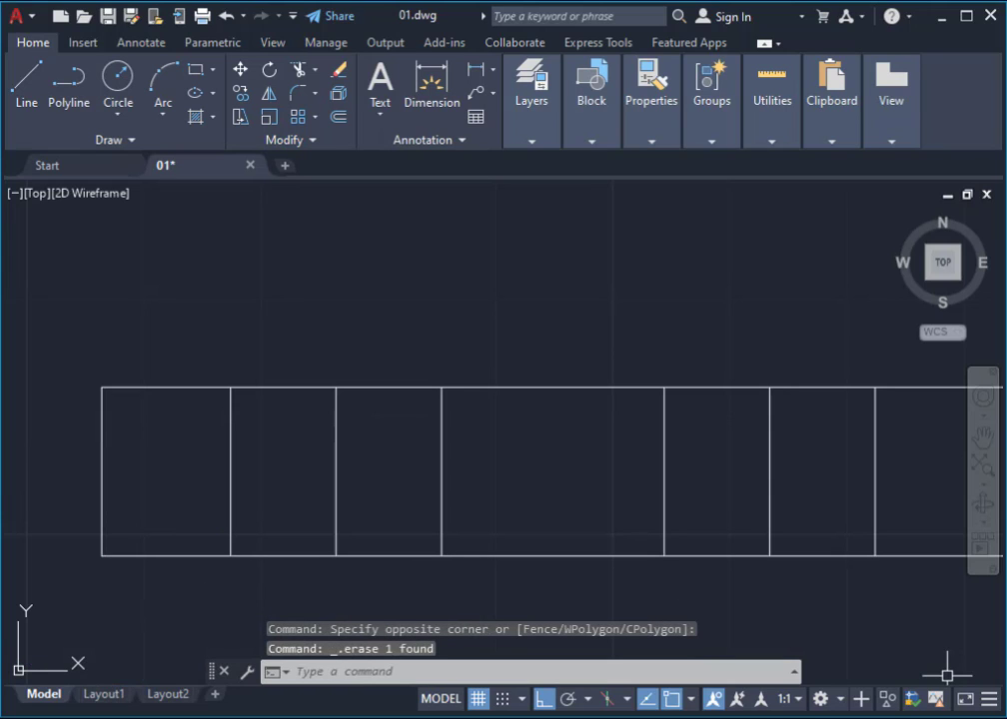
{"action": "key", "text": "alt+Tab"}
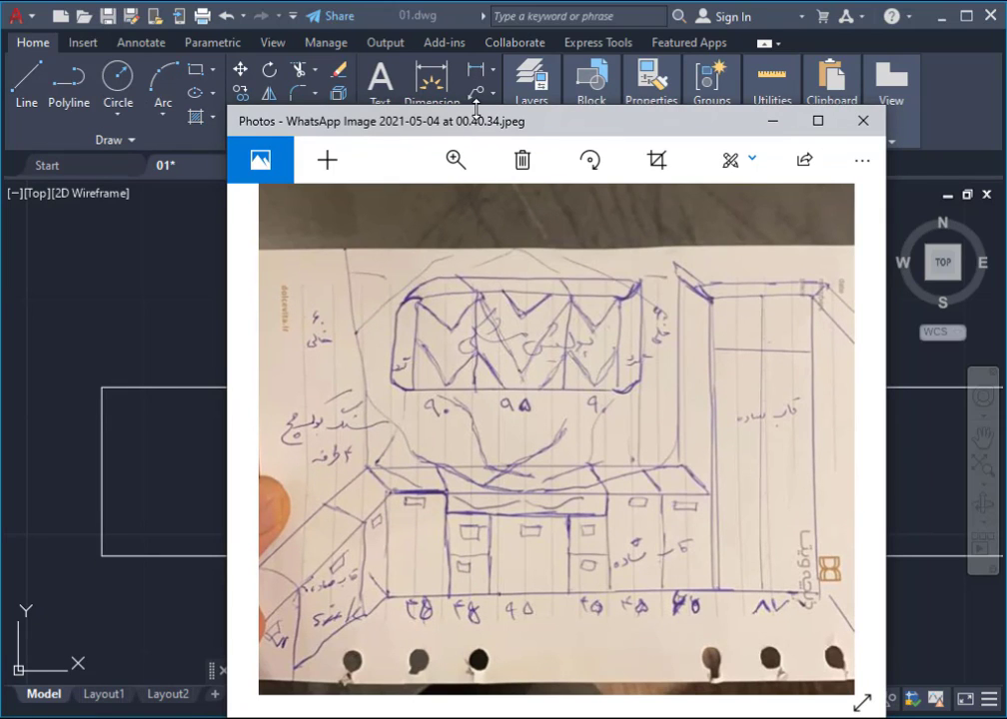
Step: Lower the Photos viewer and step through the reference photos to the paper sketch
{"action": "left_click_drag", "start_coordinate": [475, 107], "coordinate": [475, 236]}
{"action": "key", "text": "Left"}
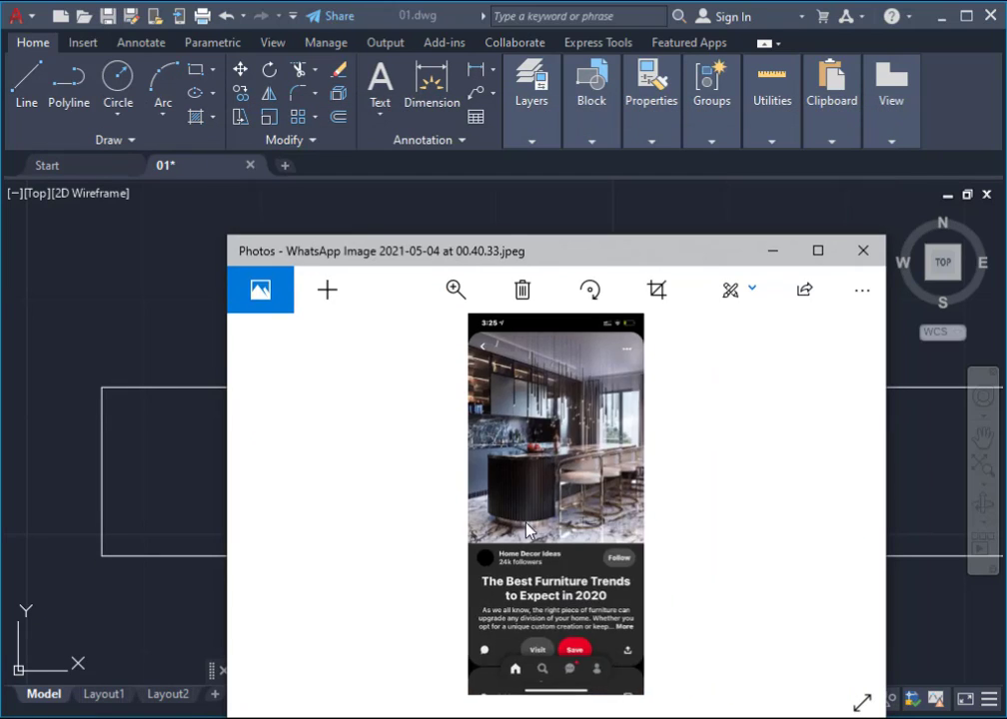
{"action": "key", "text": "Left"}
{"action": "key", "text": "Left"}
{"action": "key", "text": "Left"}
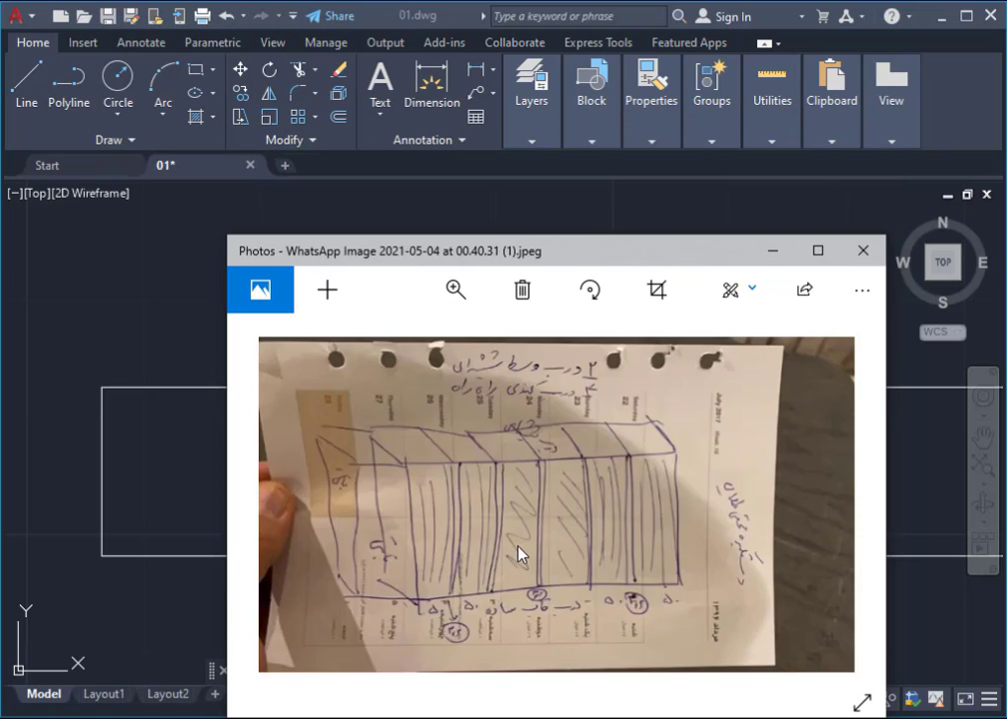
{"action": "key", "text": "Left"}
{"action": "key", "text": "Left"}
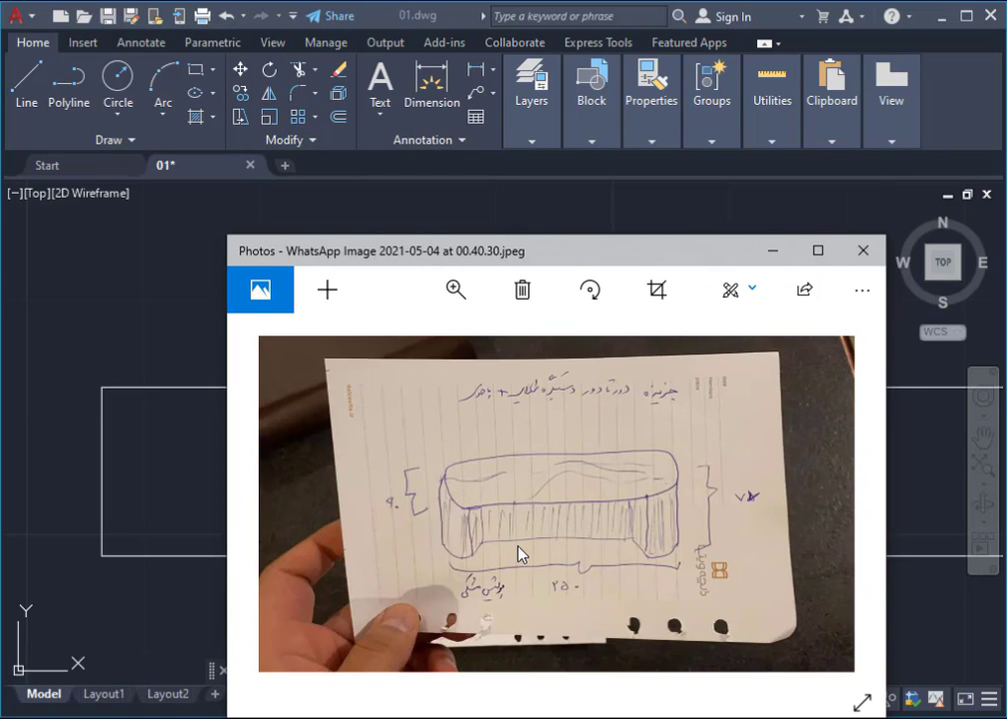
{"action": "key", "text": "Right"}
{"action": "key", "text": "Right"}
{"action": "key", "text": "Right"}
{"action": "key", "text": "Right"}
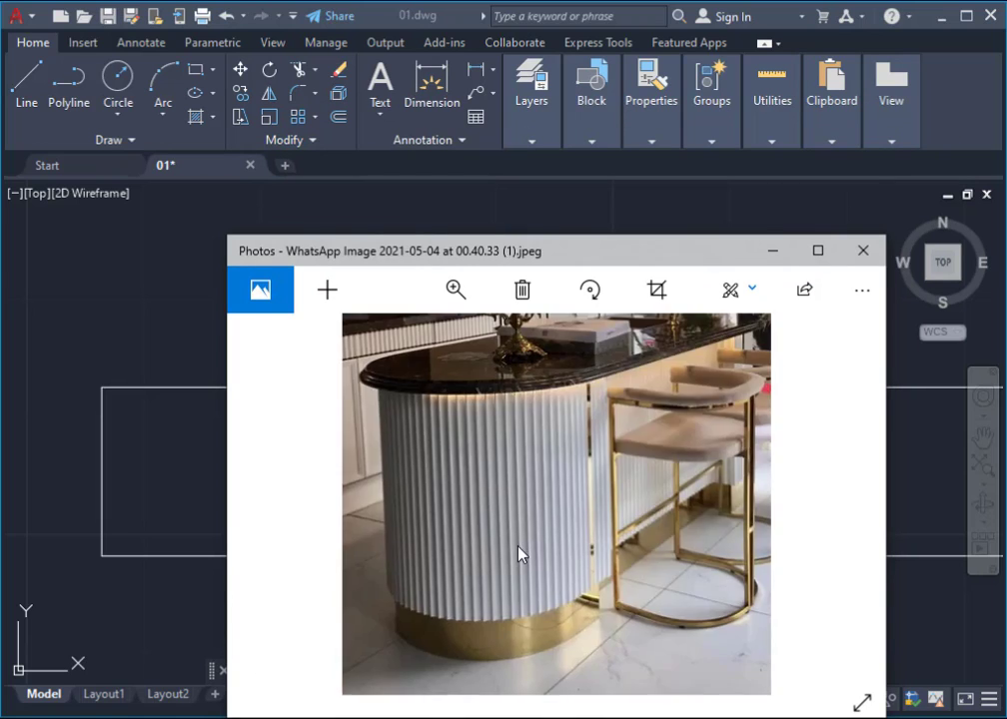
{"action": "key", "text": "Right"}
Step: Zoom into the sketch's lower cabinets and move the photo aside to uncover the plan
{"action": "scroll", "coordinate": [559, 629], "scroll_direction": "up", "scroll_amount": 3, "text": "ctrl"}
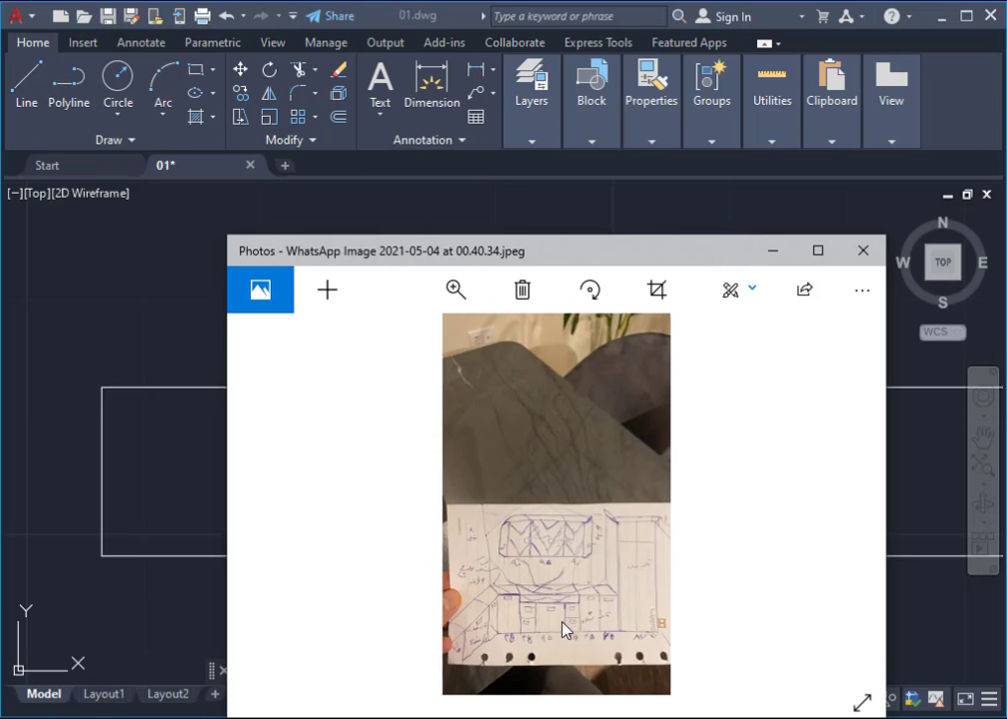
{"action": "scroll", "coordinate": [323, 626], "scroll_direction": "up", "scroll_amount": 2, "text": "ctrl"}
{"action": "left_click_drag", "start_coordinate": [439, 449], "coordinate": [406, 646]}
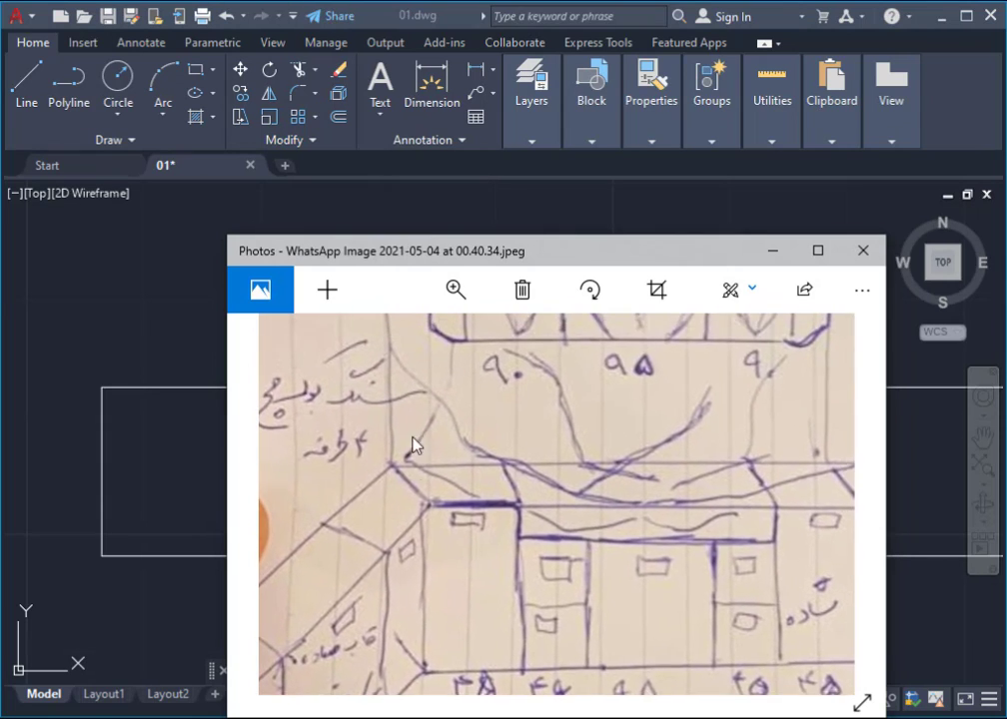
{"action": "mouse_move", "coordinate": [411, 443]}
{"action": "left_mouse_down"}
{"action": "mouse_move", "coordinate": [406, 531]}
{"action": "mouse_move", "coordinate": [405, 447]}
{"action": "left_mouse_up"}
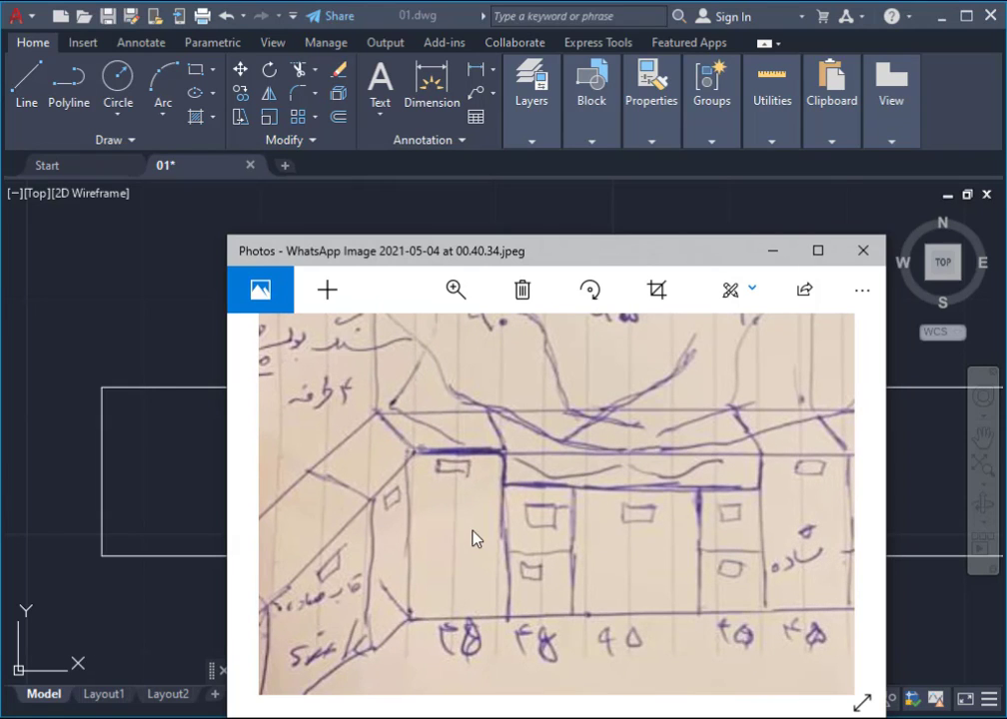
{"action": "left_click_drag", "start_coordinate": [494, 253], "coordinate": [671, 272]}
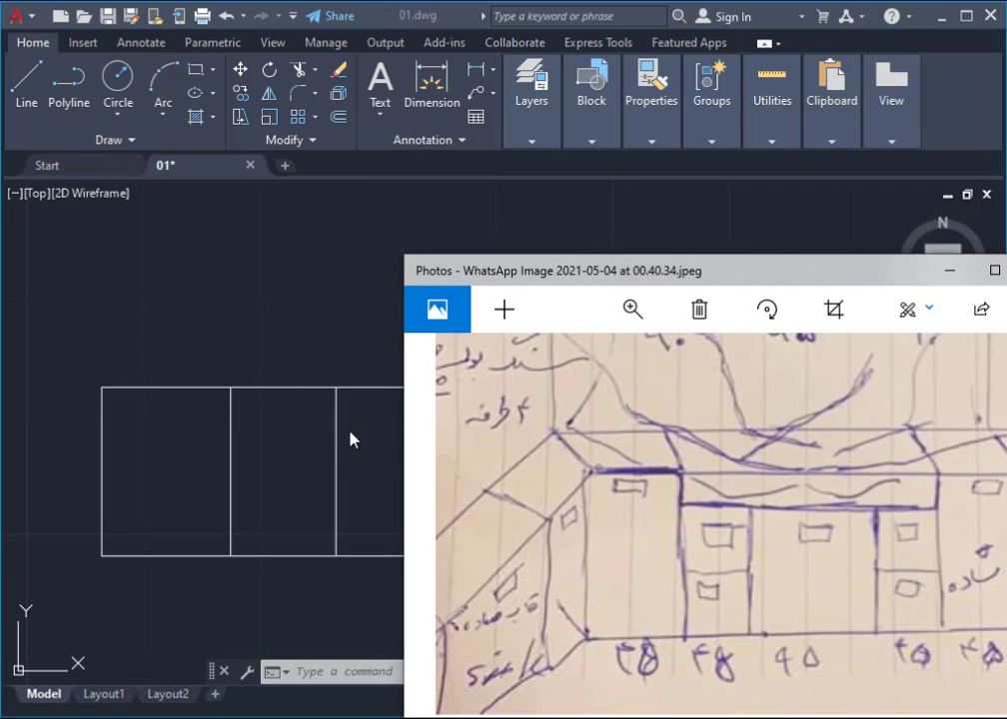
{"action": "left_click_drag", "start_coordinate": [540, 278], "coordinate": [449, 575]}
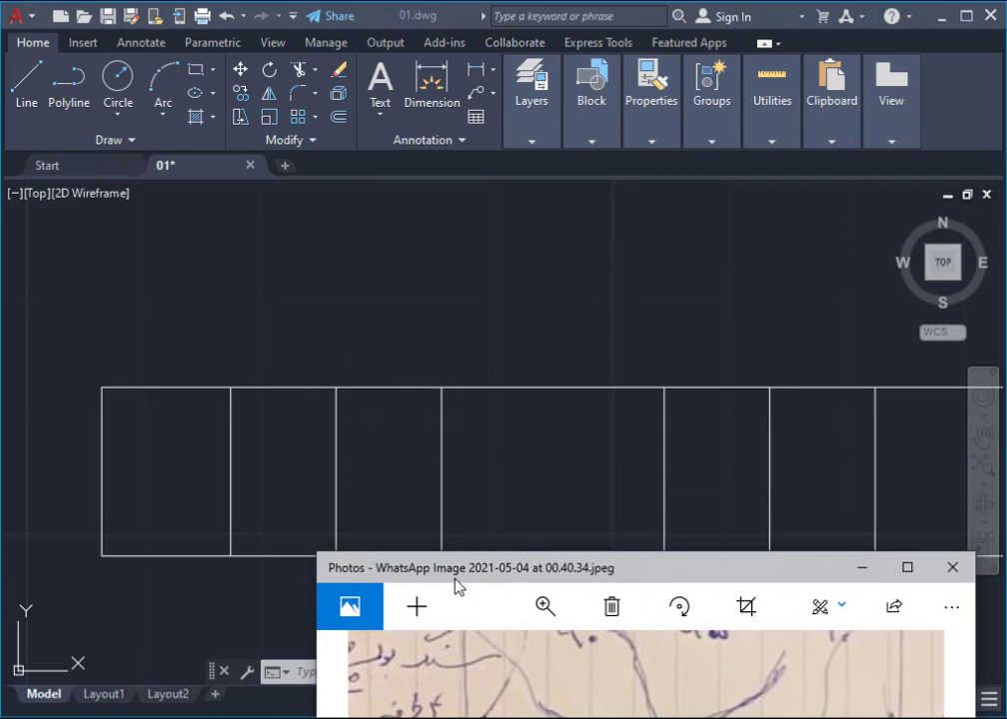
Step: Back in the plan near the L's corner, draw a 0.6-radius test circle at a divider's bottom end
{"action": "left_click_drag", "start_coordinate": [644, 584], "coordinate": [386, 586]}
{"action": "scroll", "coordinate": [359, 376], "scroll_direction": "down", "scroll_amount": 2}
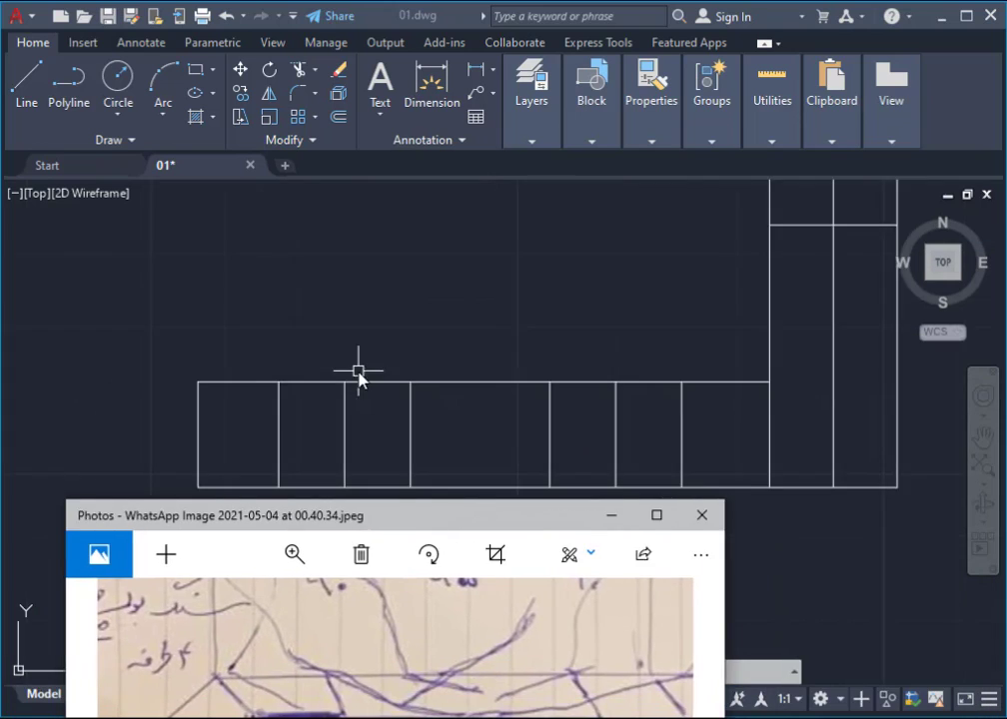
{"action": "left_click", "coordinate": [620, 404]}
{"action": "middle_click_drag", "start_coordinate": [602, 403], "coordinate": [550, 395]}
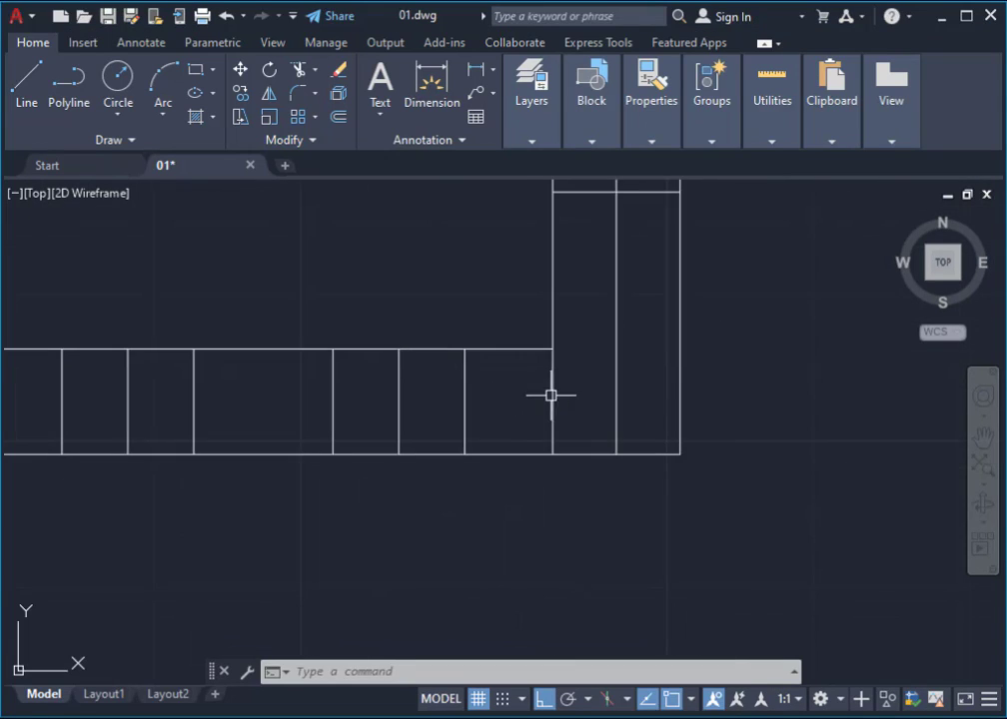
{"action": "scroll", "coordinate": [551, 396], "scroll_direction": "up", "scroll_amount": 2}
{"action": "scroll", "coordinate": [509, 468], "scroll_direction": "up", "scroll_amount": 2}
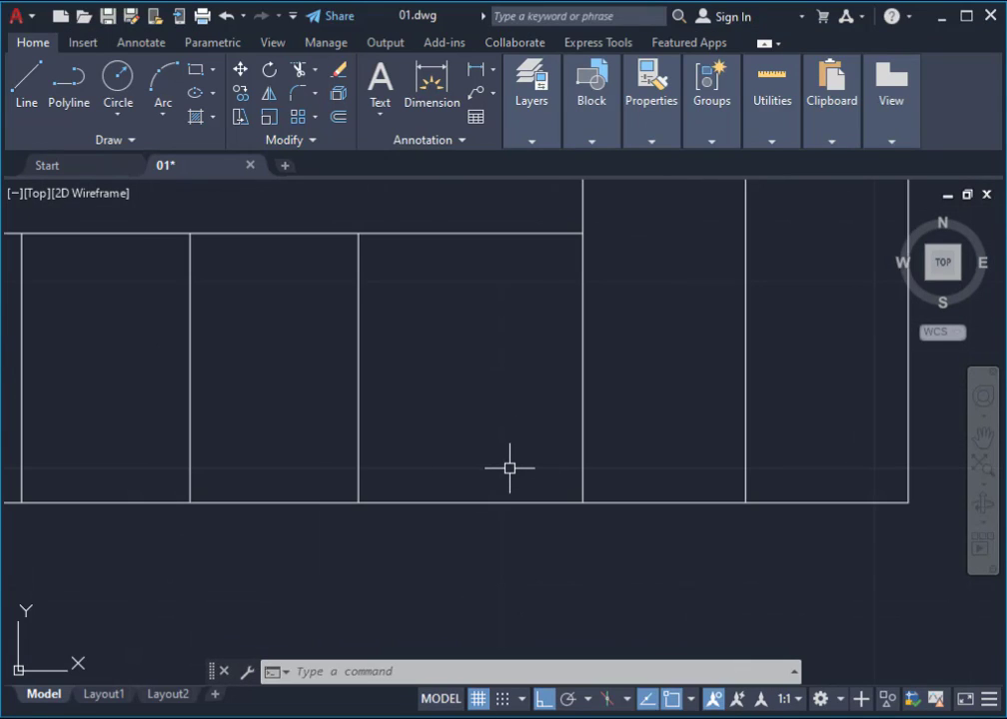
{"action": "type", "text": "c"}
{"action": "key", "text": "Return"}
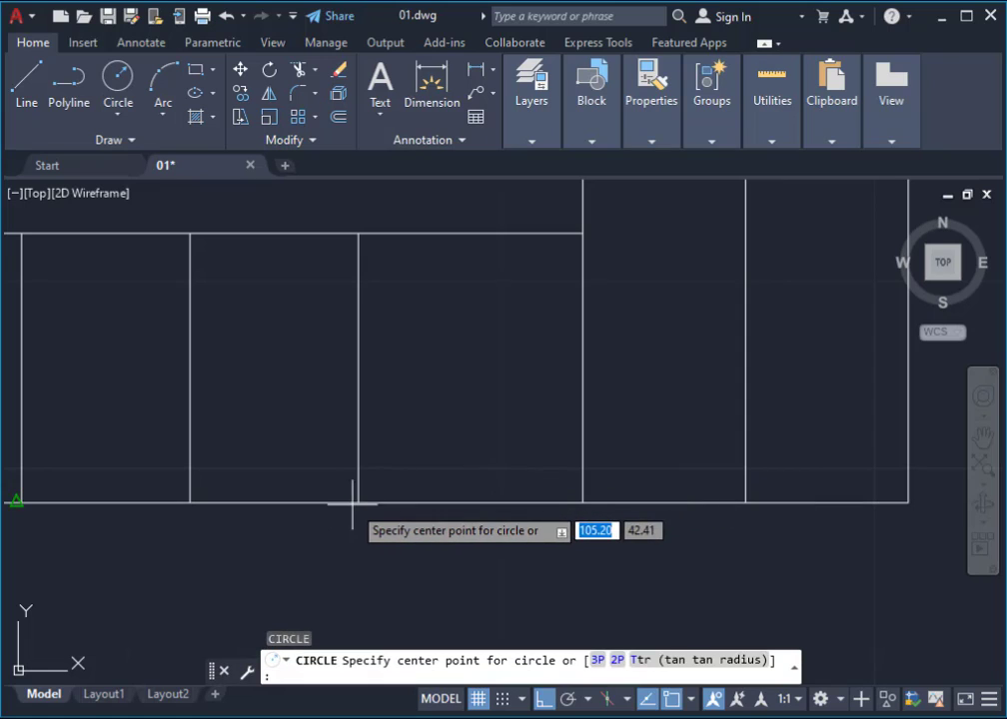
{"action": "left_click", "coordinate": [357, 501]}
{"action": "type", "text": "0.6"}
{"action": "key", "text": "Return"}
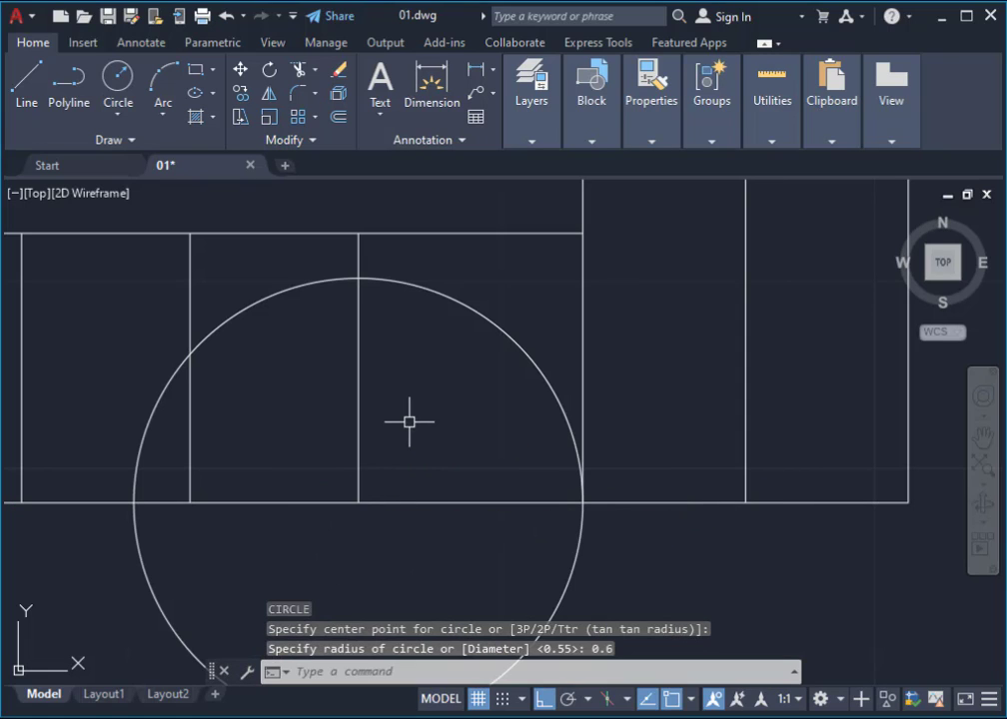
Step: Select and erase the trial circle
{"action": "left_click", "coordinate": [606, 536]}
{"action": "left_click", "coordinate": [475, 562]}
{"action": "scroll", "coordinate": [524, 516], "scroll_direction": "down", "scroll_amount": 6}
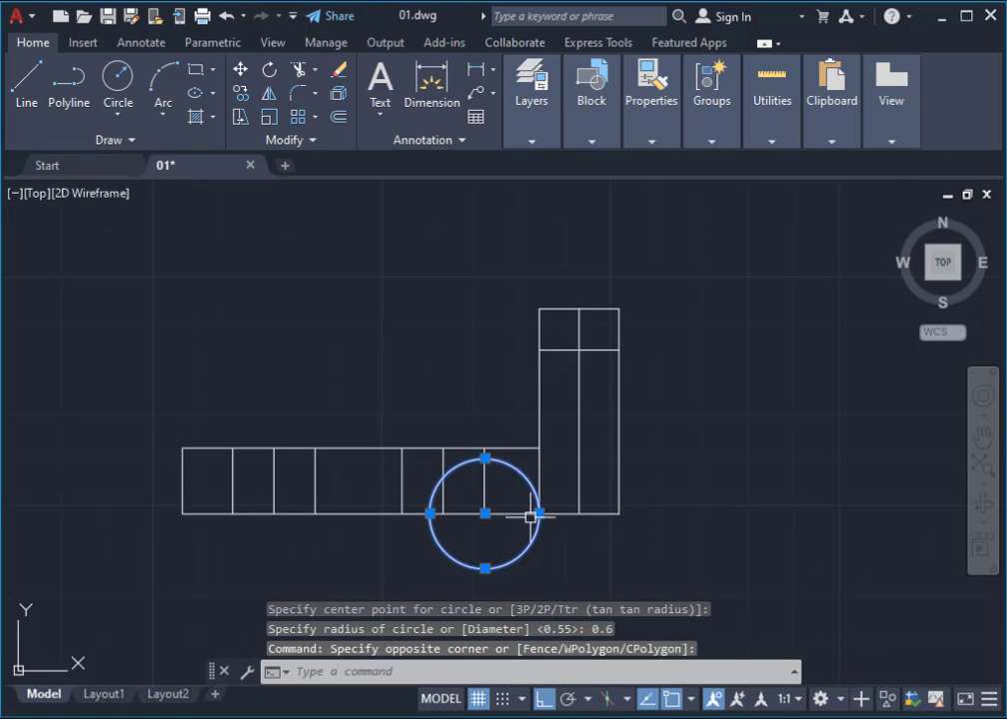
{"action": "middle_click_drag", "start_coordinate": [473, 485], "coordinate": [606, 486]}
{"action": "scroll", "coordinate": [604, 487], "scroll_direction": "up", "scroll_amount": 2}
{"action": "key", "text": "Delete"}
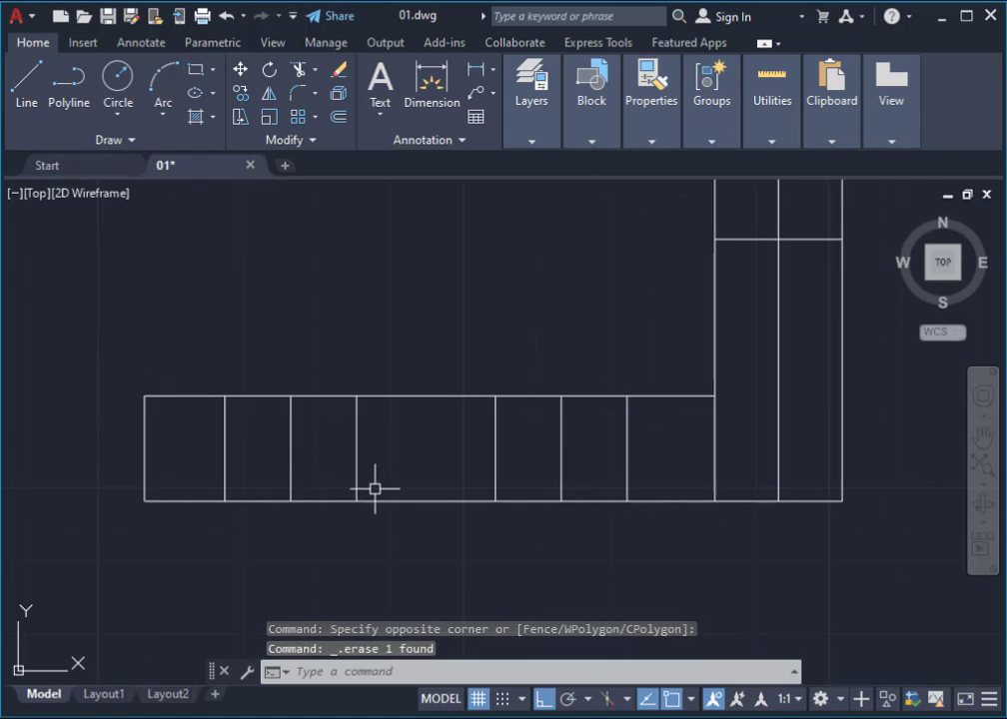
Step: Crossing-select and delete the six vertical dividers in the lower run
{"action": "middle_click_drag", "start_coordinate": [581, 445], "coordinate": [679, 474]}
{"action": "left_click", "coordinate": [723, 470]}
{"action": "left_click", "coordinate": [319, 479]}
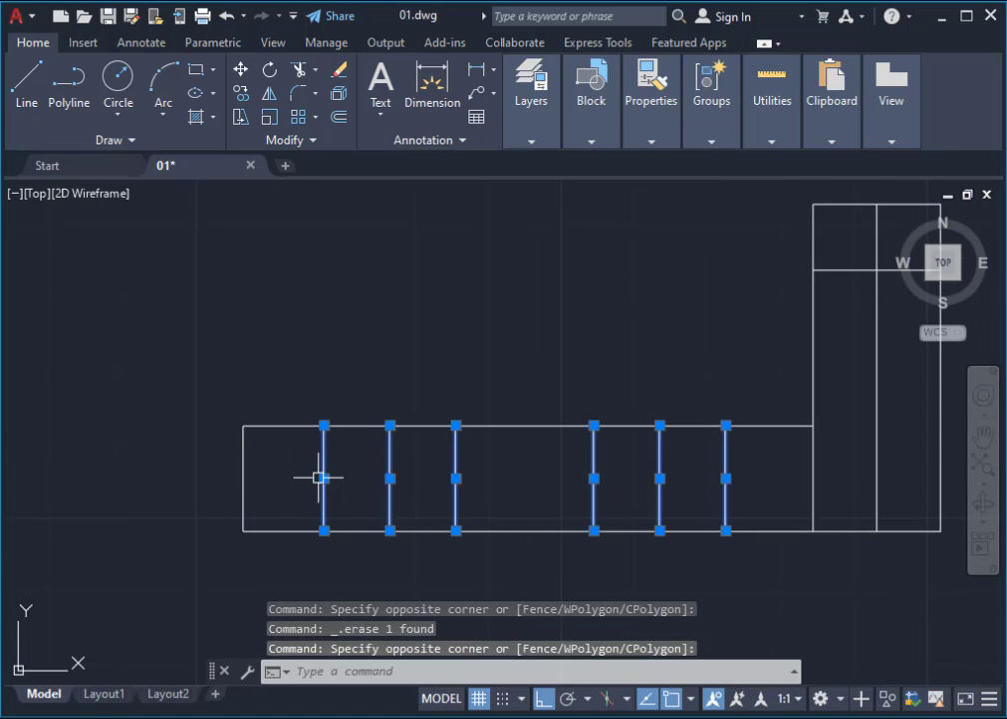
{"action": "key", "text": "Delete"}
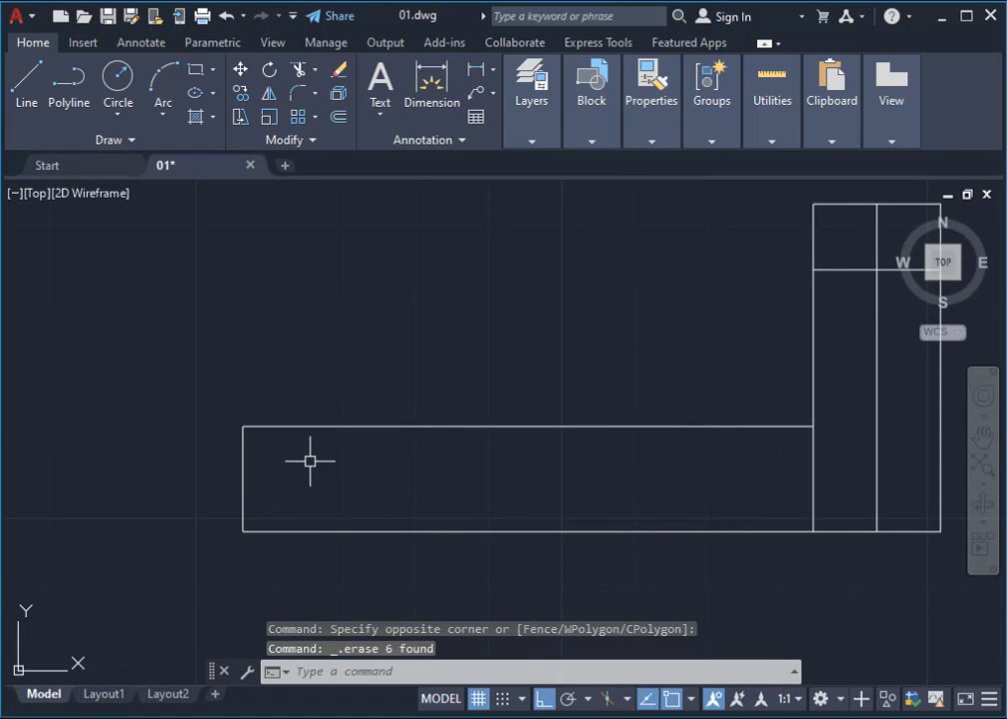
{"action": "type", "text": "c"}
Step: Draw a 0.55-radius circle at the run's lower-left corner and a vertical line up from its intersection
{"action": "key", "text": "Return"}
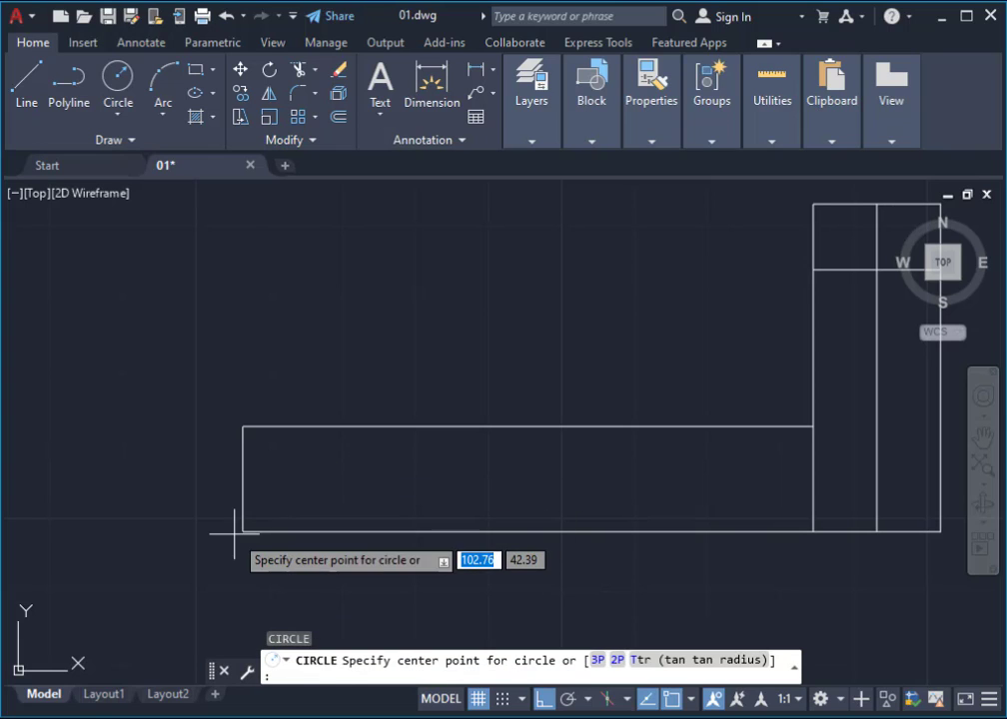
{"action": "left_click", "coordinate": [243, 530]}
{"action": "type", "text": "0.55"}
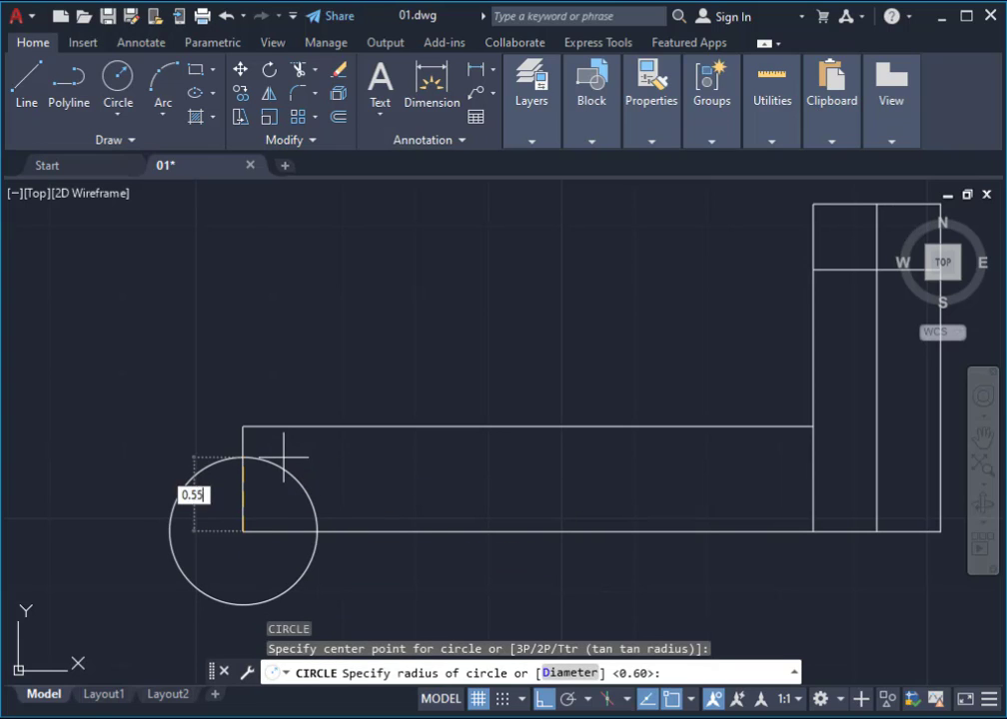
{"action": "key", "text": "Return"}
{"action": "type", "text": "l"}
{"action": "key", "text": "Return"}
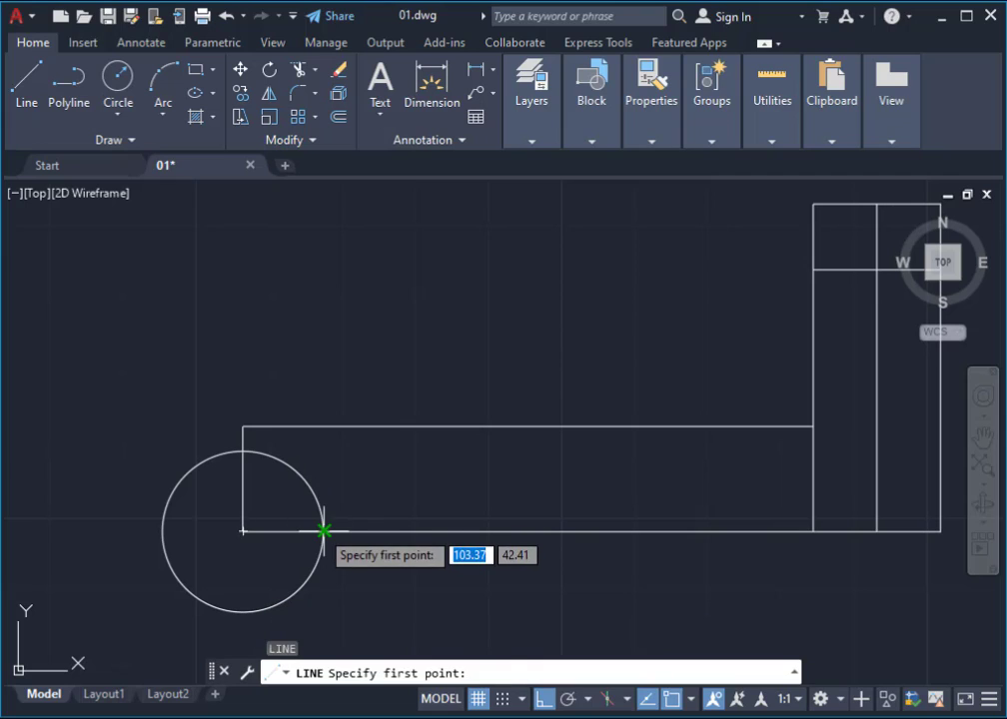
{"action": "left_click", "coordinate": [322, 530]}
{"action": "left_click", "coordinate": [327, 348]}
{"action": "key", "text": "Escape"}
Step: Erase the helper circle and trim the new line off above the run's top edge
{"action": "left_click", "coordinate": [186, 457]}
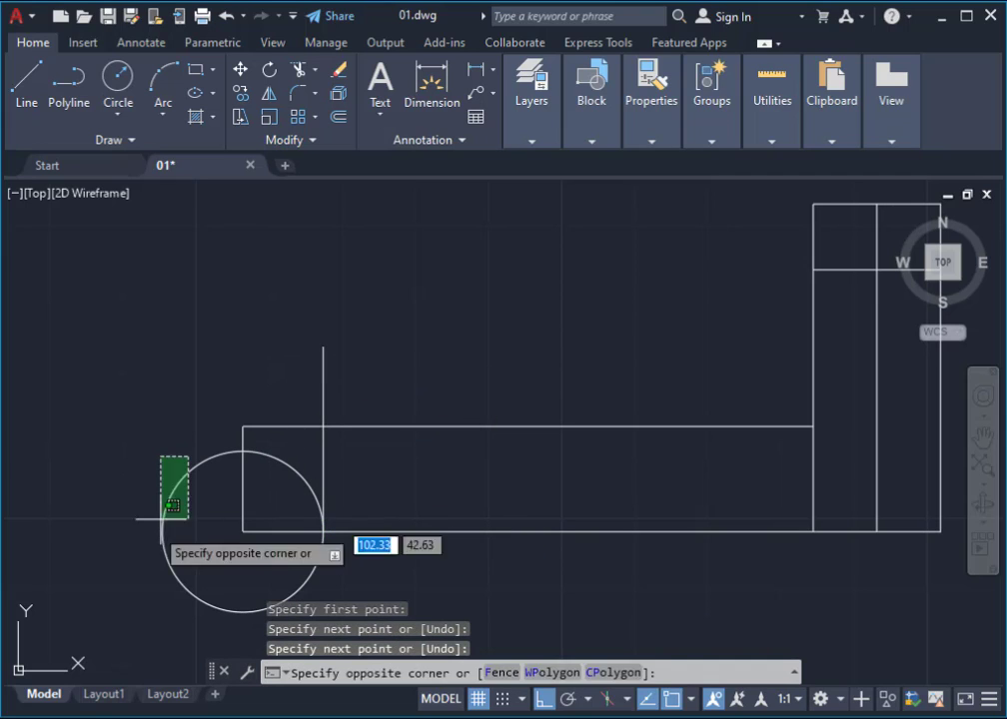
{"action": "left_click", "coordinate": [155, 521]}
{"action": "key", "text": "Delete"}
{"action": "key", "text": "Return"}
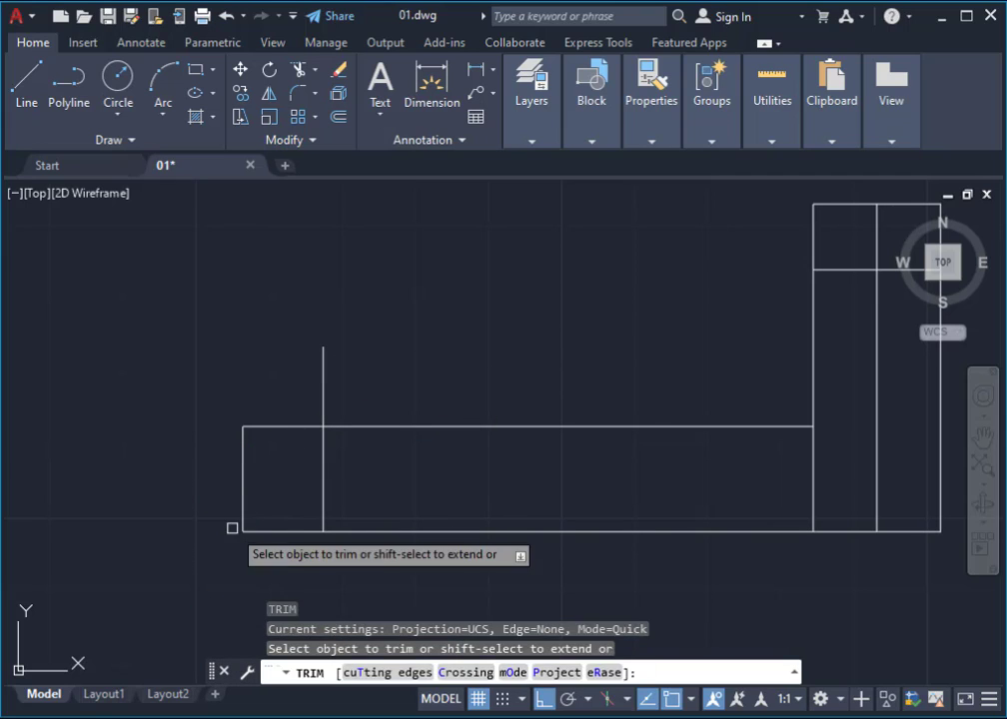
{"action": "left_click_drag", "start_coordinate": [370, 353], "coordinate": [354, 479]}
{"action": "key", "text": "Escape"}
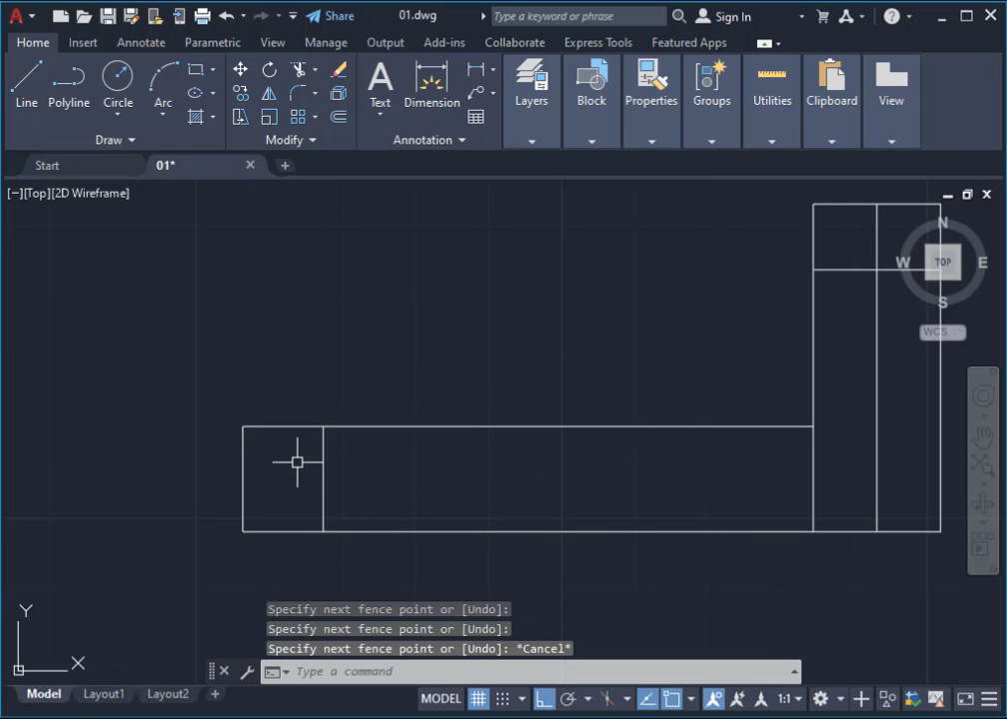
{"action": "type", "text": "o"}
Step: Bring the sketch photo back in front and reposition its window
{"action": "key", "text": "Return"}
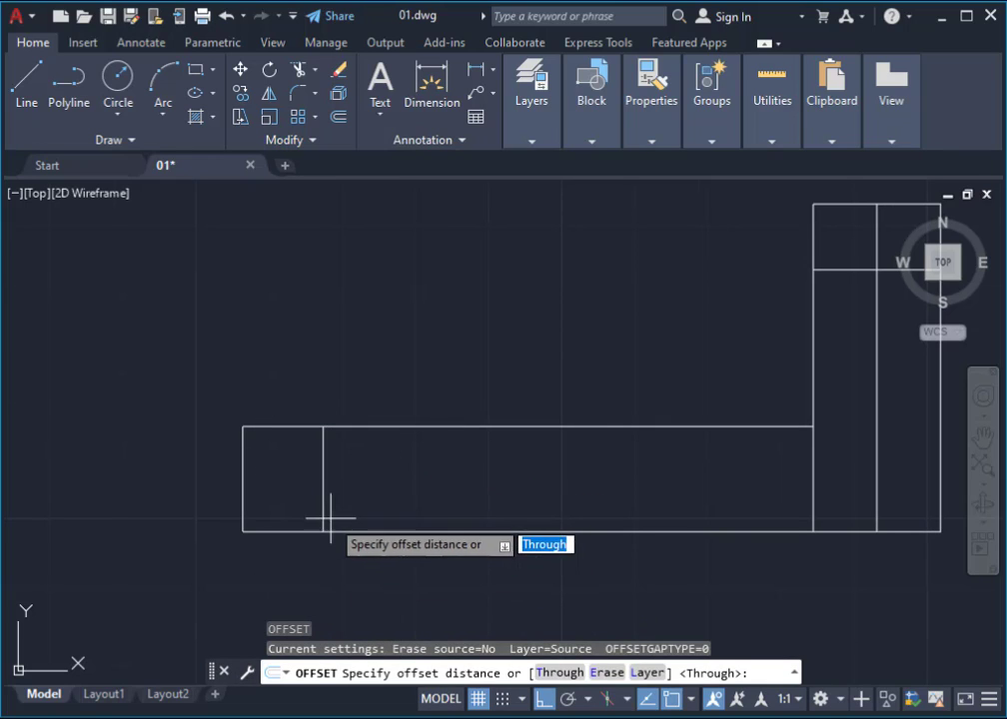
{"action": "scroll", "coordinate": [333, 516], "scroll_direction": "up", "scroll_amount": 2}
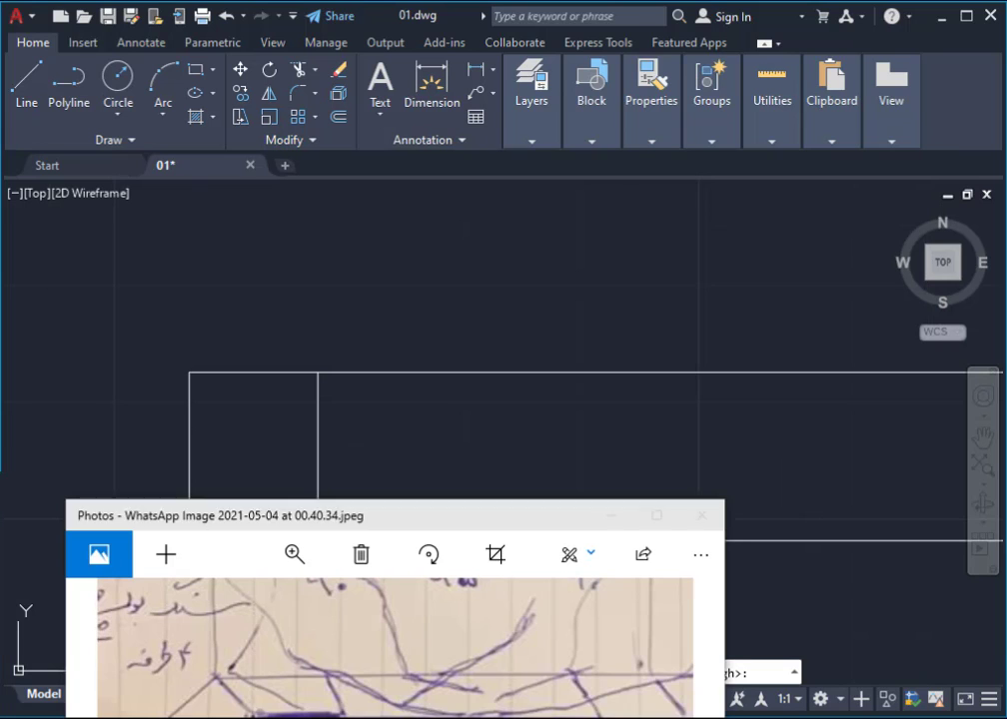
{"action": "key", "text": "alt+Tab"}
{"action": "mouse_move", "coordinate": [325, 514]}
{"action": "left_mouse_down"}
{"action": "mouse_move", "coordinate": [281, 397]}
{"action": "mouse_move", "coordinate": [334, 190]}
{"action": "left_mouse_up"}
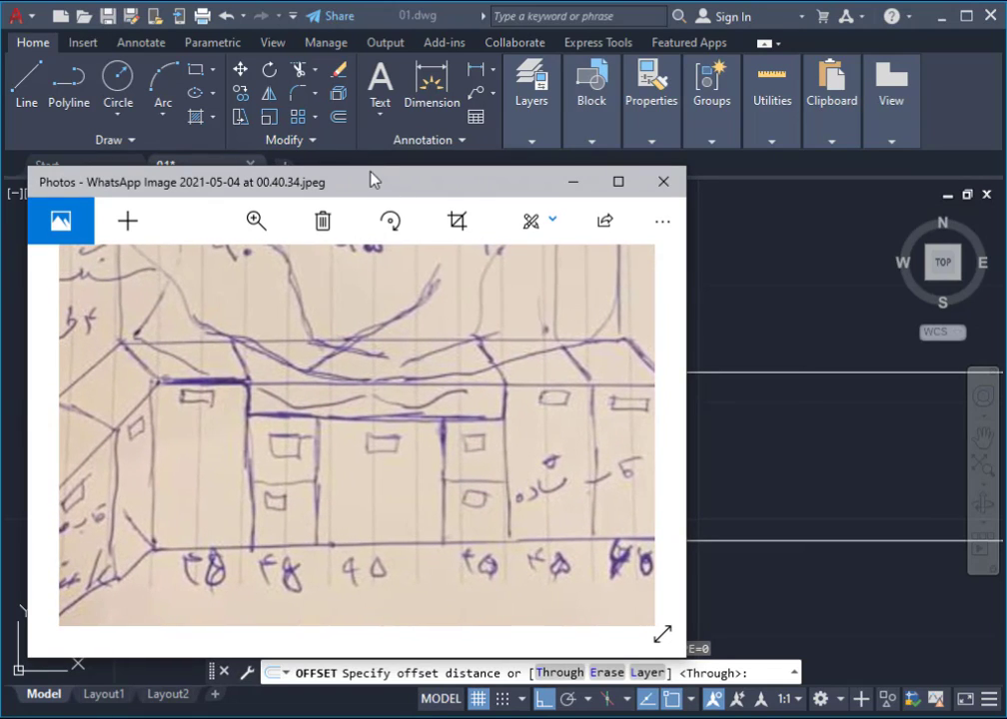
{"action": "mouse_move", "coordinate": [319, 190]}
{"action": "left_mouse_down"}
{"action": "mouse_move", "coordinate": [290, 247]}
{"action": "mouse_move", "coordinate": [313, 368]}
{"action": "left_mouse_up"}
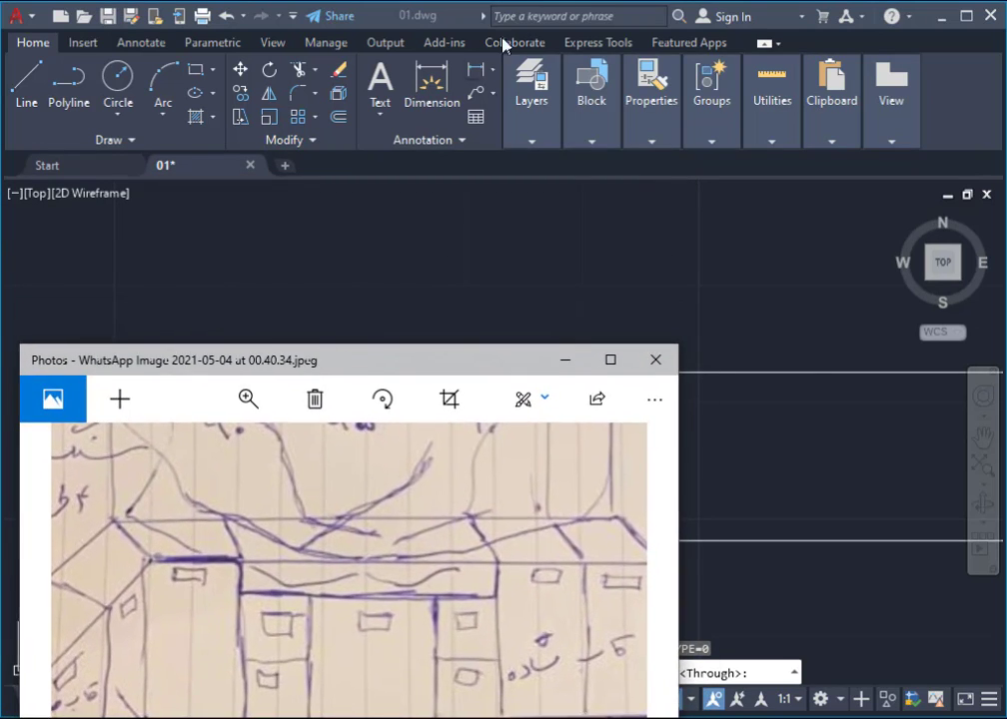
Step: Offset the new divider twice, 0.45 to the right each time, adding two dividers
{"action": "left_click", "coordinate": [461, 28]}
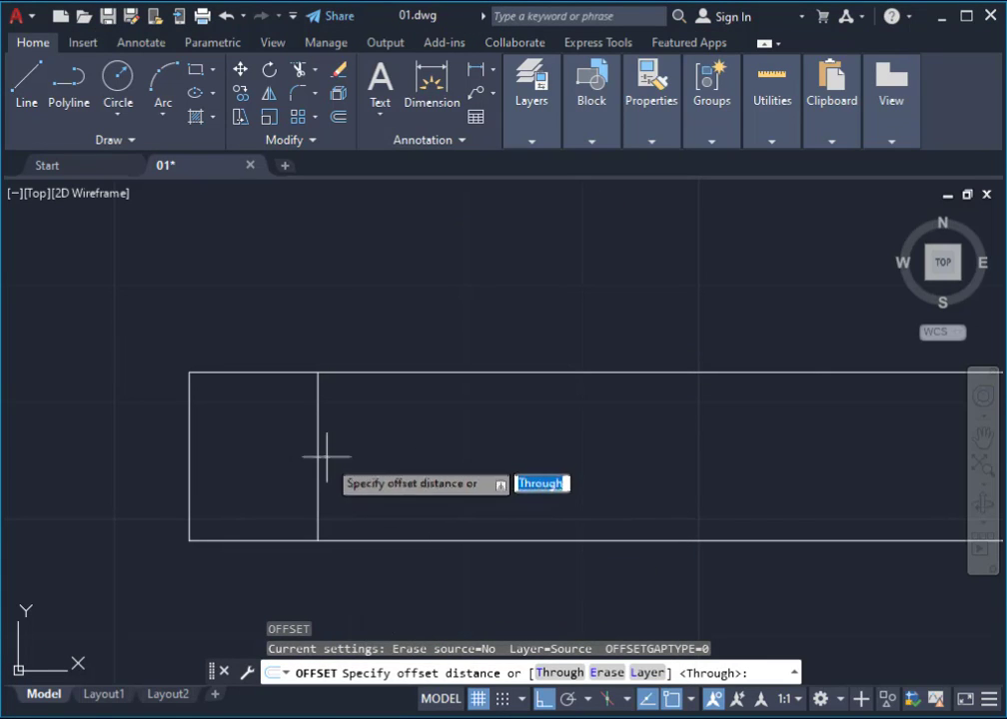
{"action": "key", "text": "Escape"}
{"action": "type", "text": "o"}
{"action": "key", "text": "Return"}
{"action": "key", "text": "Return"}
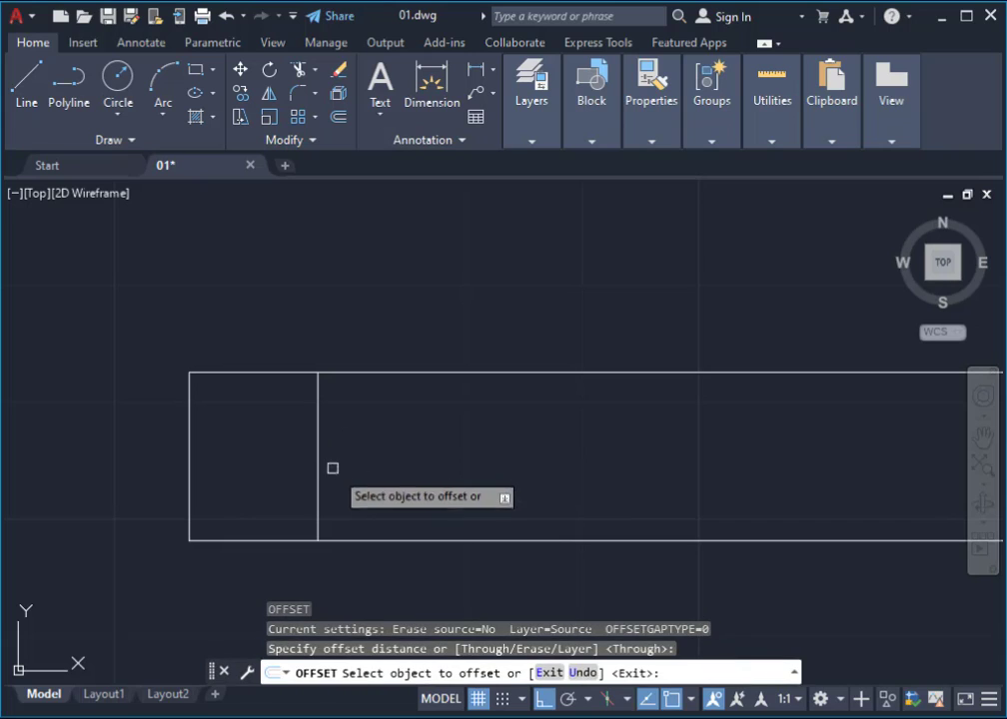
{"action": "left_click", "coordinate": [318, 458]}
{"action": "type", "text": "0.45"}
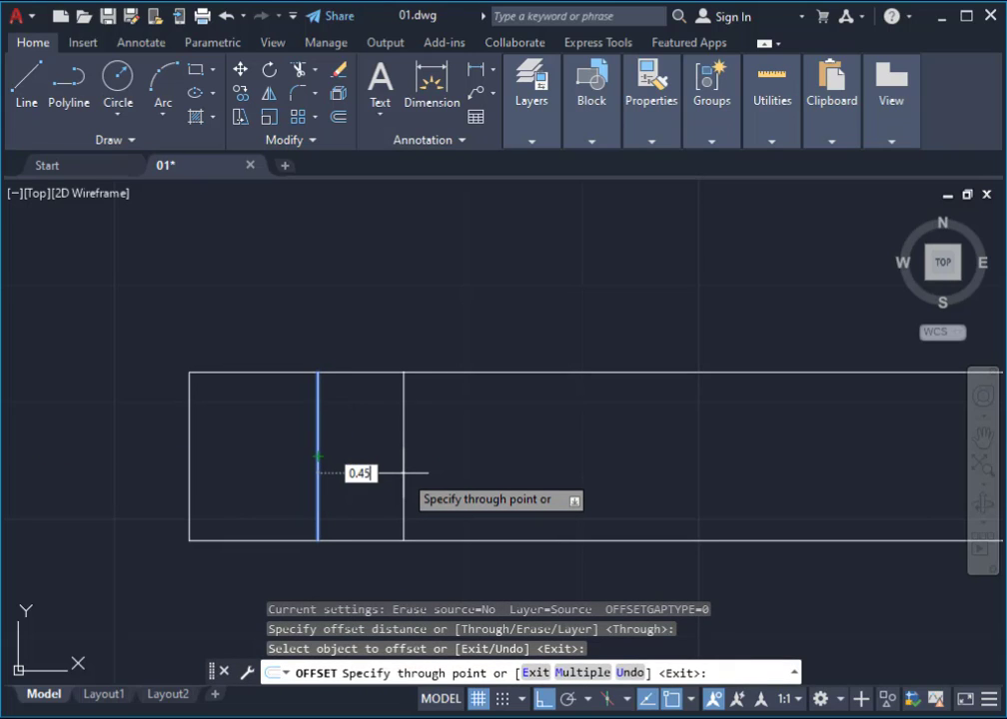
{"action": "key", "text": "Return"}
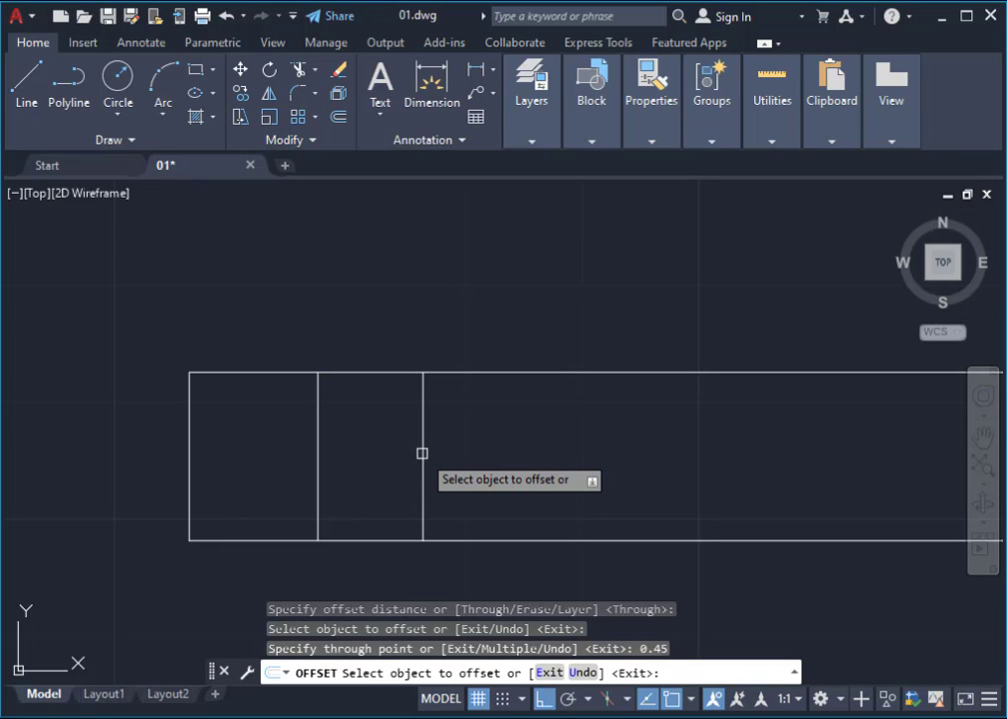
{"action": "left_click", "coordinate": [422, 453]}
{"action": "type", "text": "0.45"}
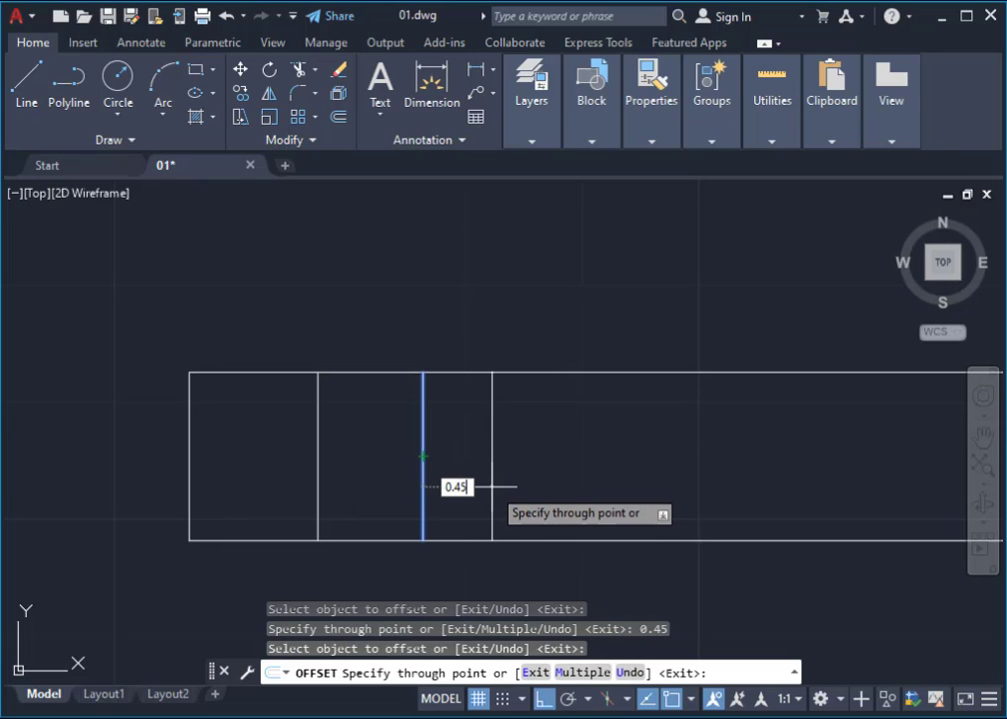
{"action": "key", "text": "Return"}
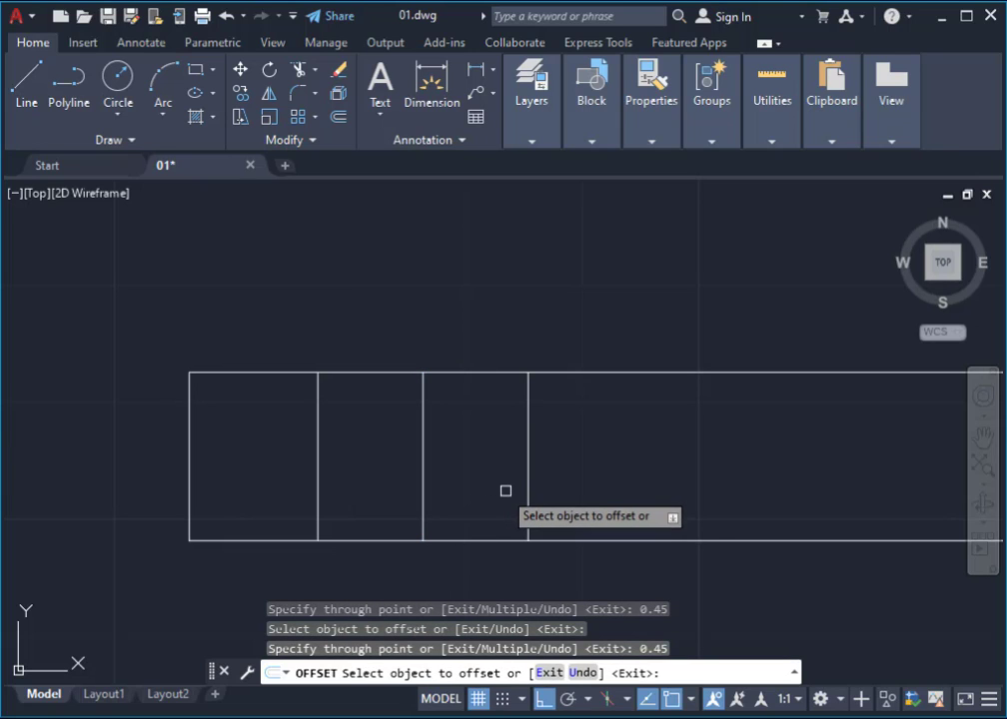
{"action": "key", "text": "Return"}
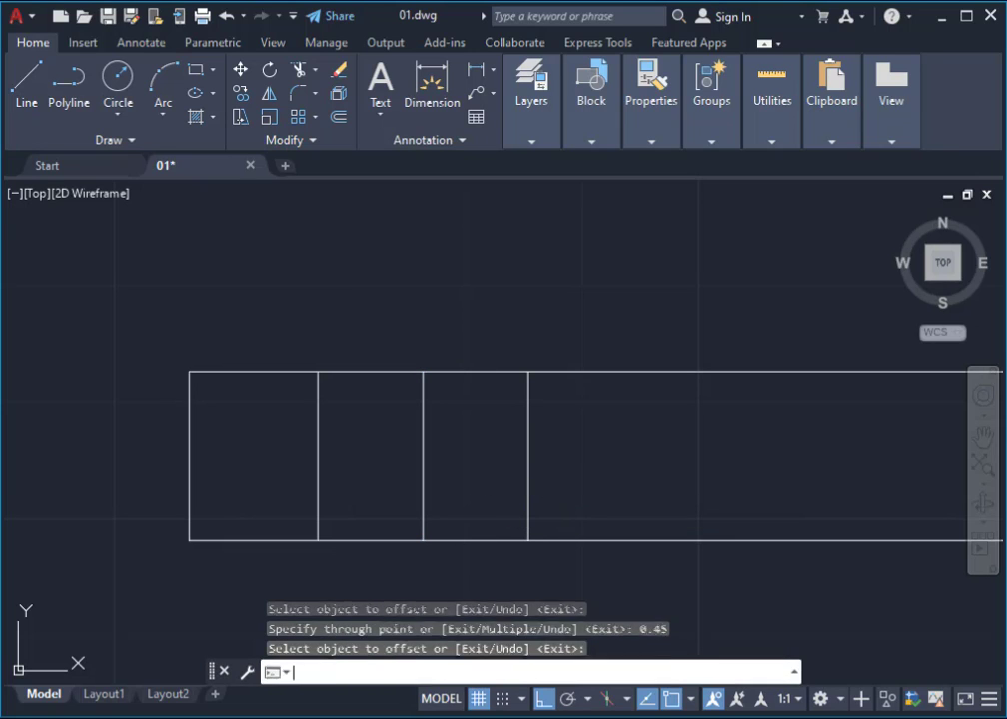
Step: Add another divider by offsetting the latest one 0.95
{"action": "key", "text": "Return"}
{"action": "key", "text": "Return"}
{"action": "left_click", "coordinate": [530, 470]}
{"action": "type", "text": "0.95"}
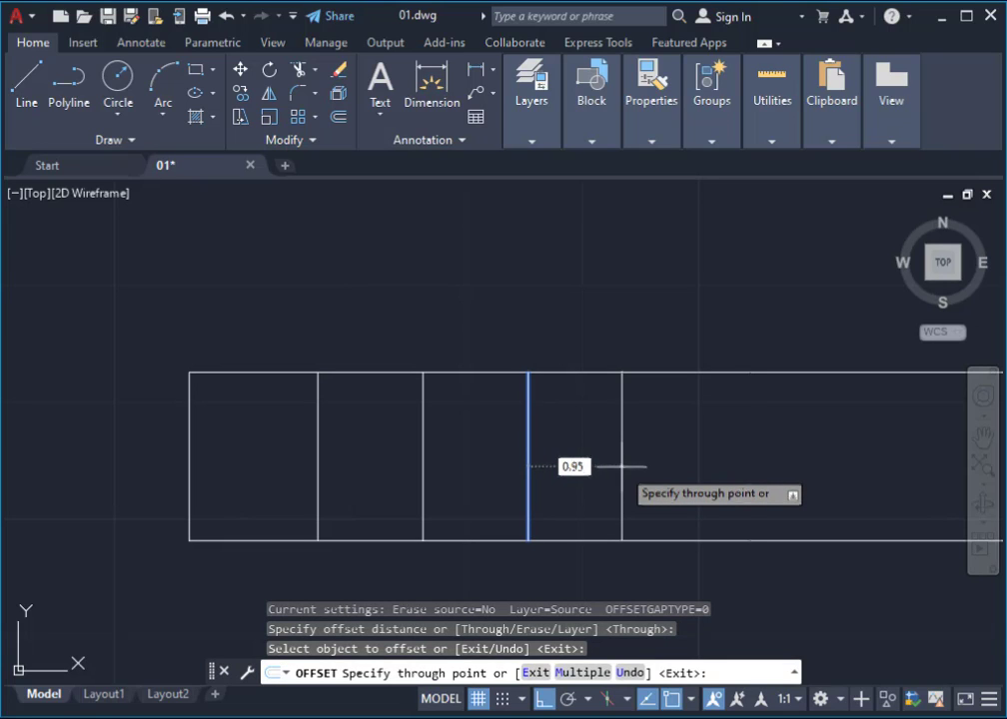
{"action": "key", "text": "Return"}
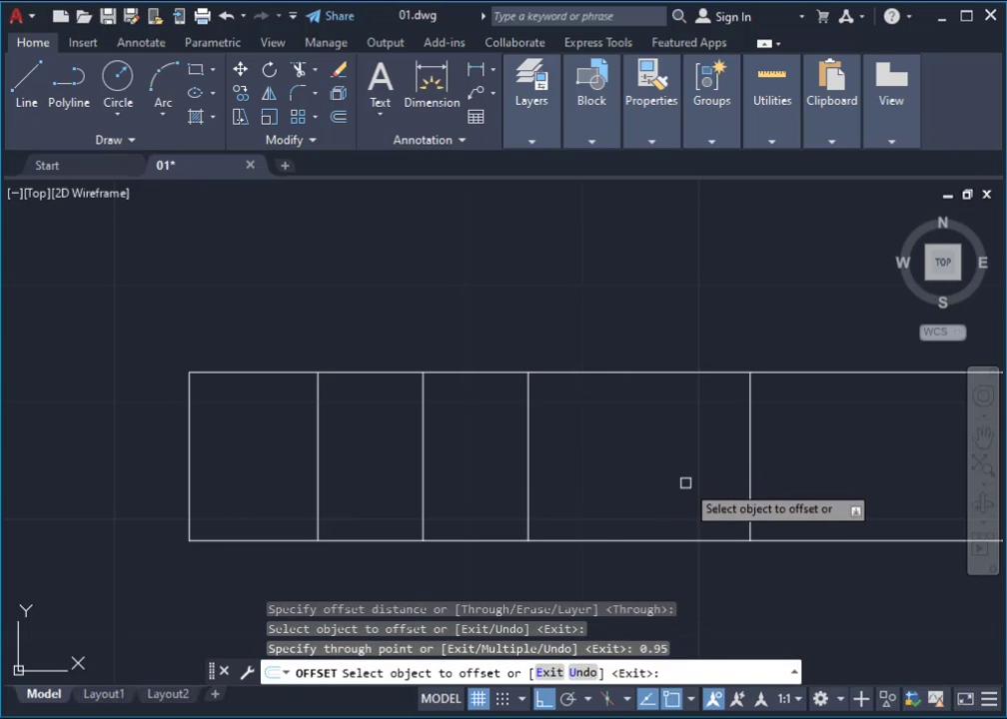
{"action": "middle_click_drag", "start_coordinate": [686, 480], "coordinate": [437, 472]}
{"action": "key", "text": "Escape"}
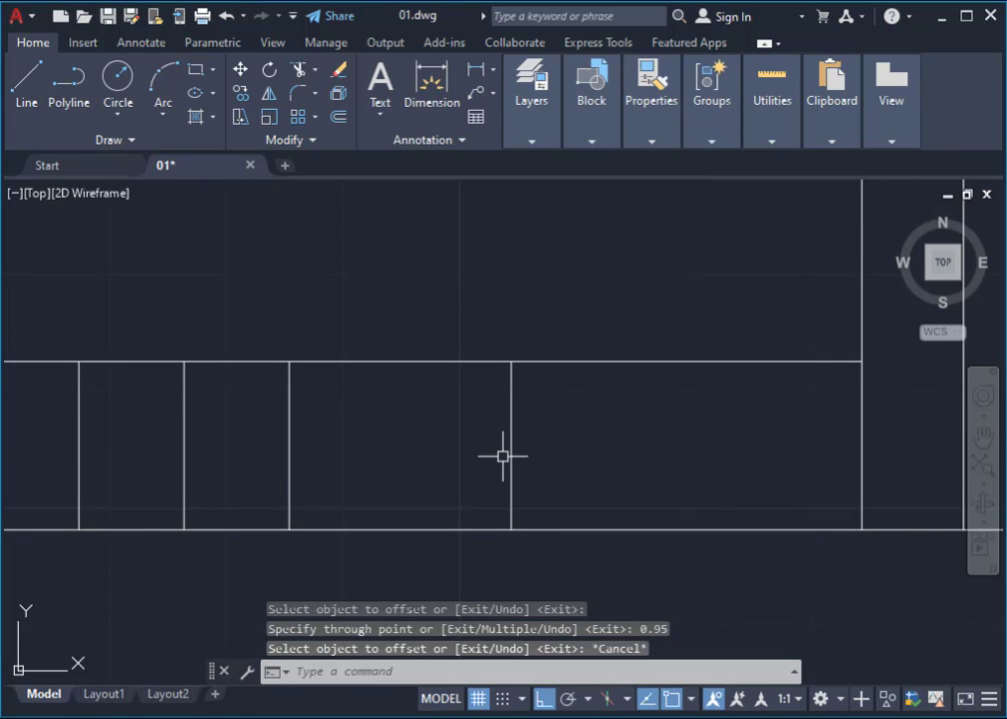
Step: Add further dividers with repeated 0.45 offsets along the right part of the run
{"action": "key", "text": "Return"}
{"action": "key", "text": "Return"}
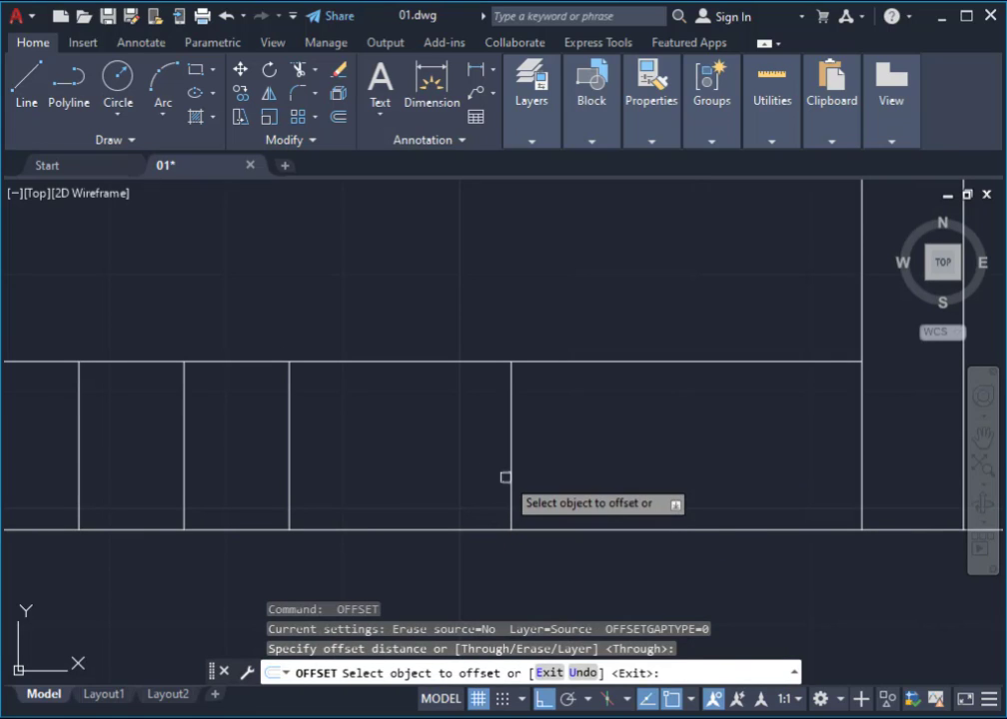
{"action": "left_click", "coordinate": [511, 457]}
{"action": "type", "text": "5"}
{"action": "key", "text": "Return"}
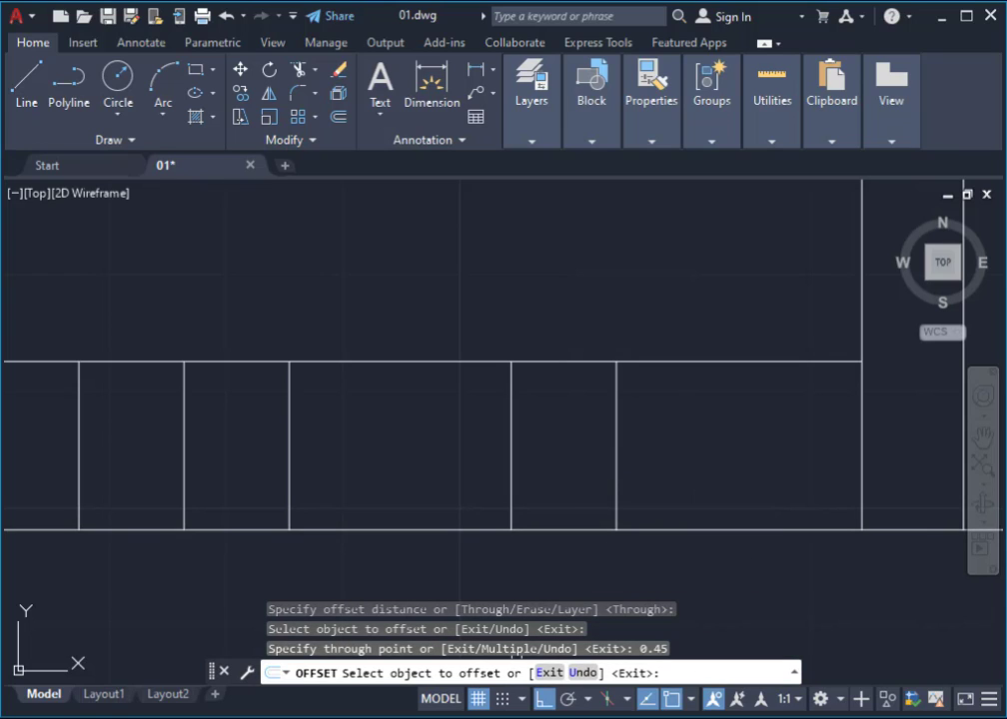
{"action": "left_click", "coordinate": [619, 435]}
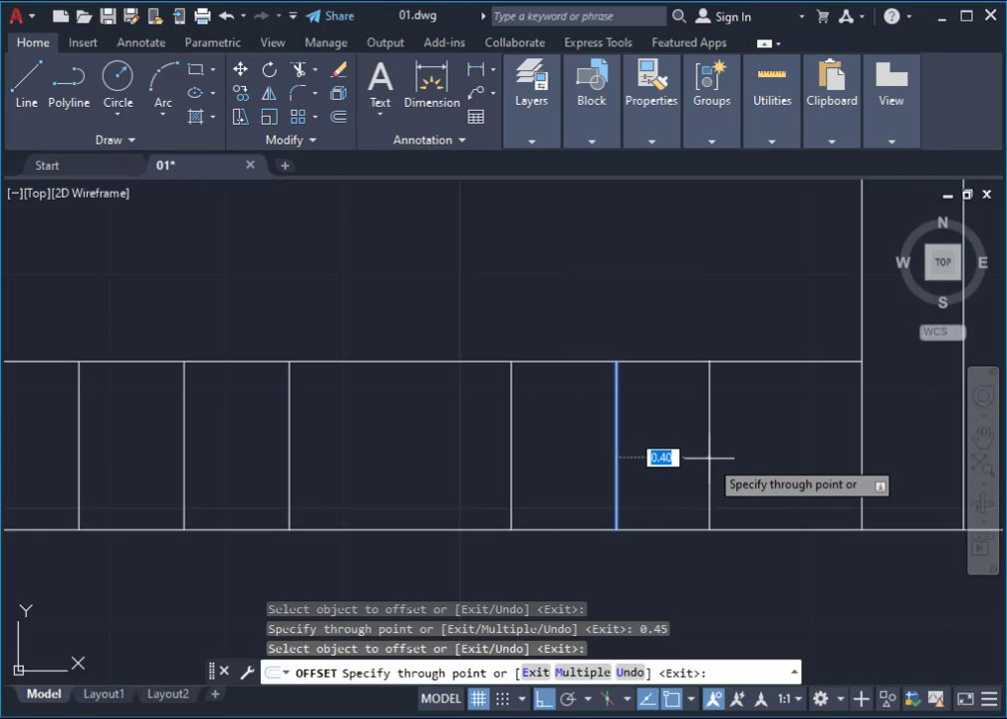
{"action": "key", "text": "Return"}
{"action": "key", "text": "Return"}
{"action": "key", "text": "Return"}
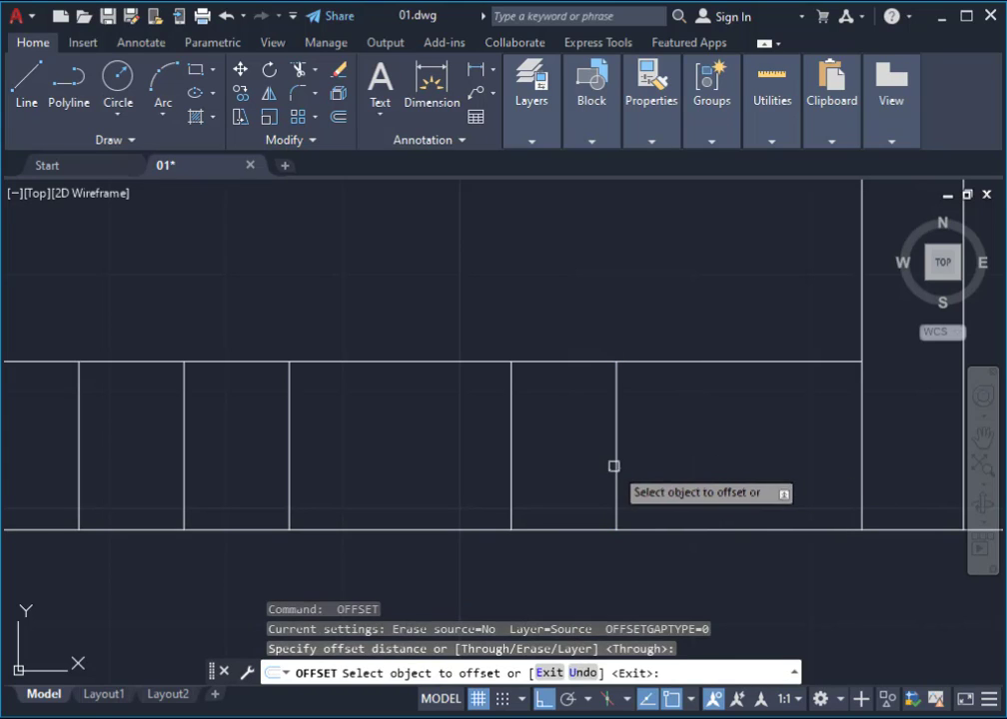
{"action": "left_click", "coordinate": [616, 454]}
{"action": "type", "text": "0.45"}
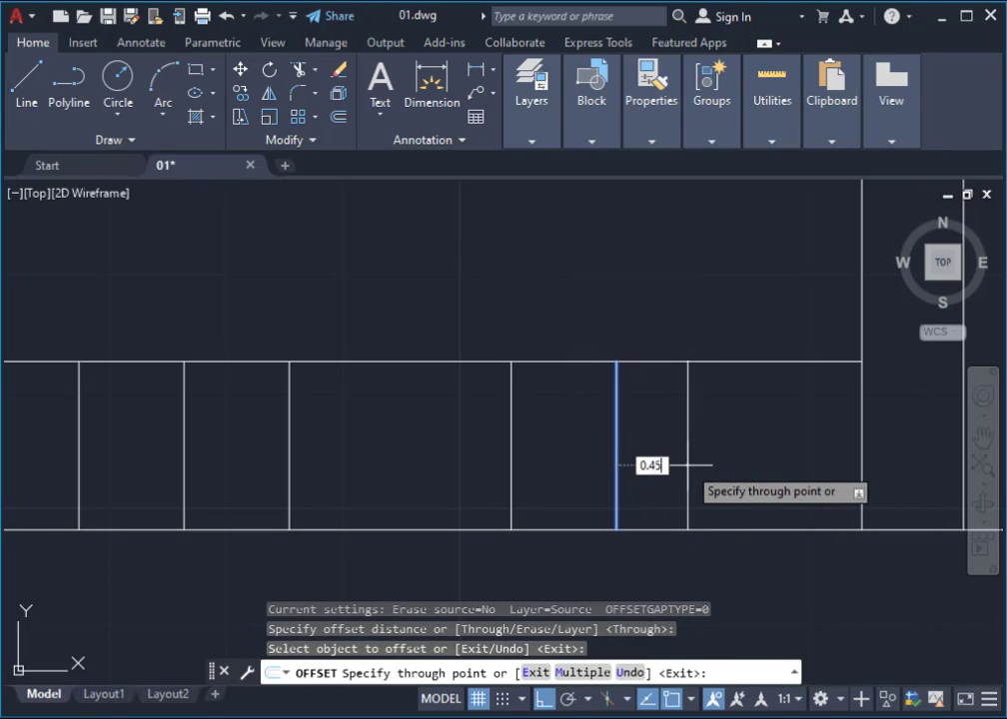
{"action": "key", "text": "Return"}
{"action": "scroll", "coordinate": [869, 518], "scroll_direction": "up", "scroll_amount": 2}
{"action": "key", "text": "Escape"}
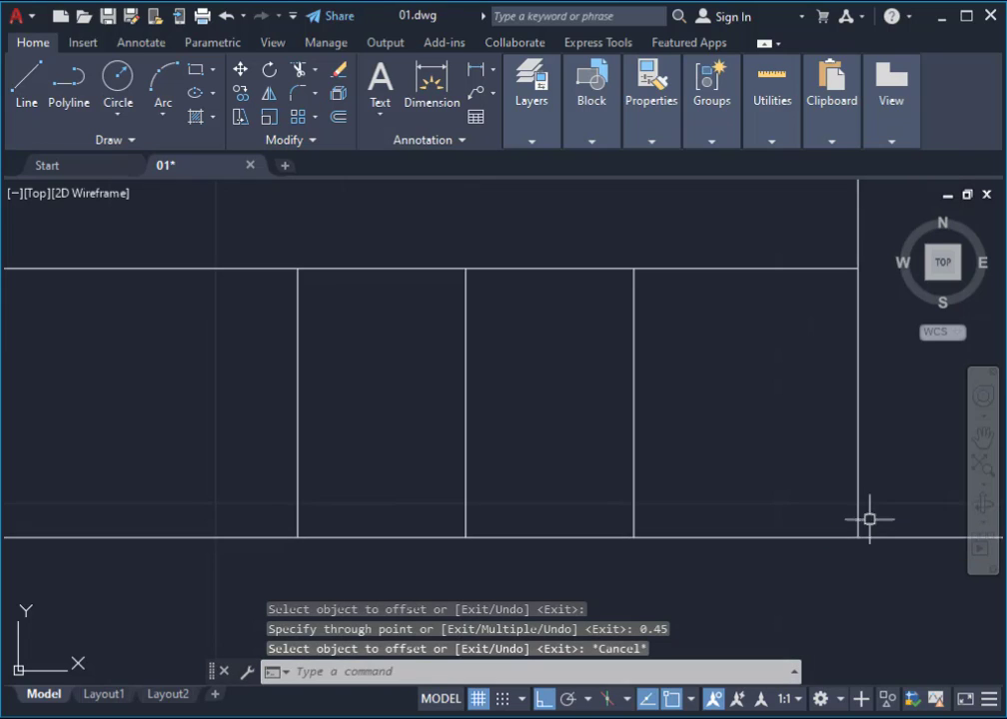
Step: Draw a 0.6-radius test circle at a line intersection near the L's corner, then delete it
{"action": "middle_click_drag", "start_coordinate": [869, 518], "coordinate": [643, 484]}
{"action": "key", "text": "Return"}
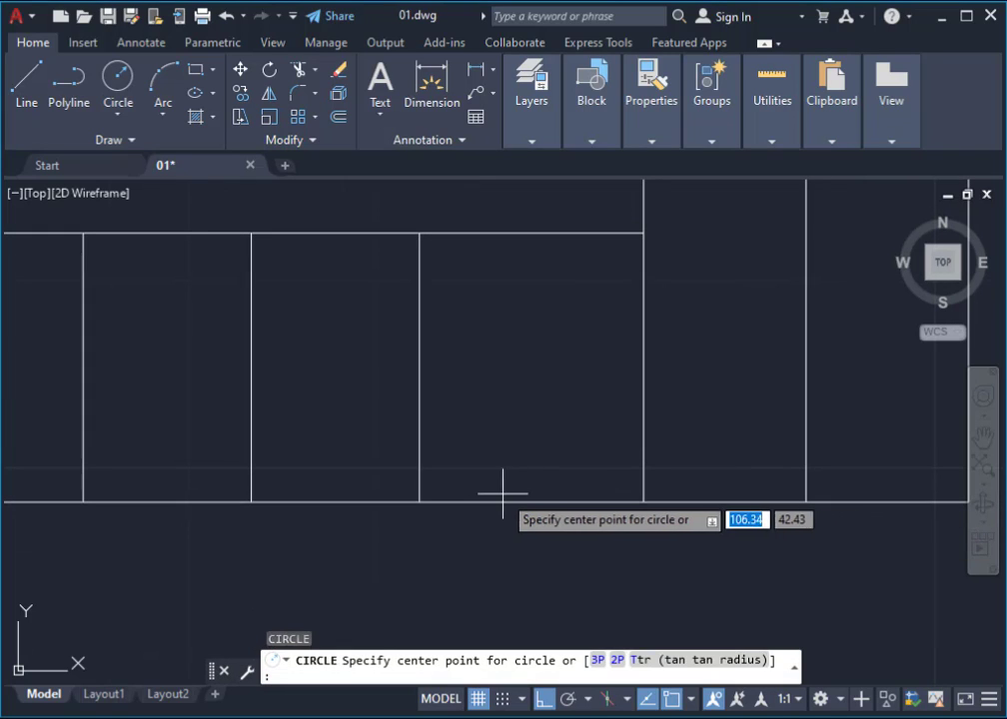
{"action": "left_click", "coordinate": [419, 502]}
{"action": "type", "text": "0"}
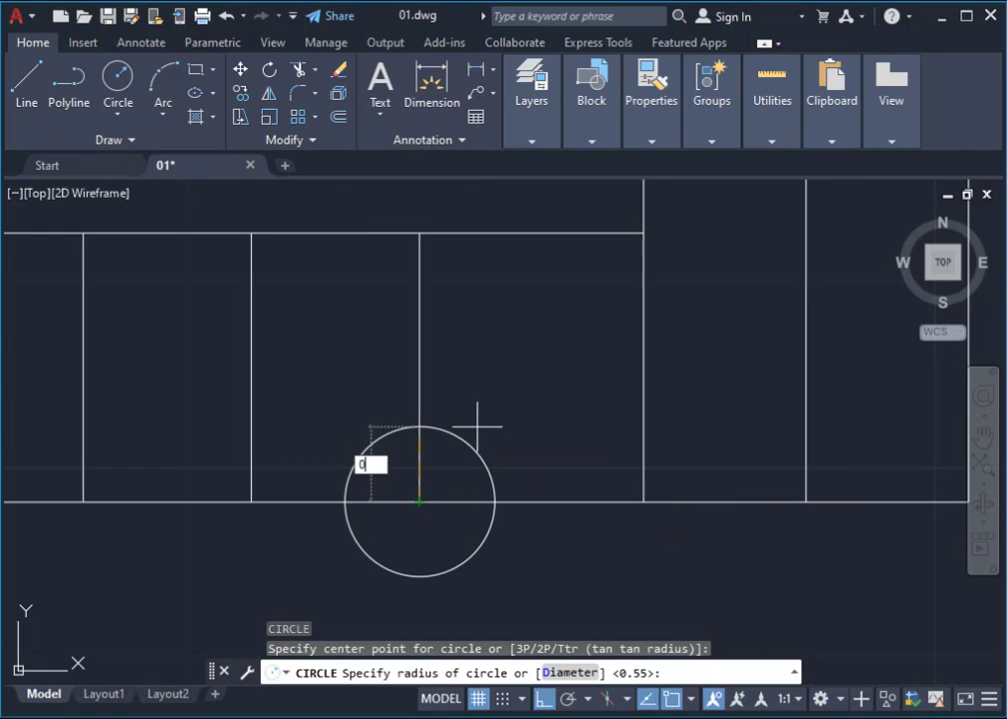
{"action": "type", "text": ".6"}
{"action": "key", "text": "Return"}
{"action": "left_click", "coordinate": [724, 565]}
{"action": "left_click", "coordinate": [548, 564]}
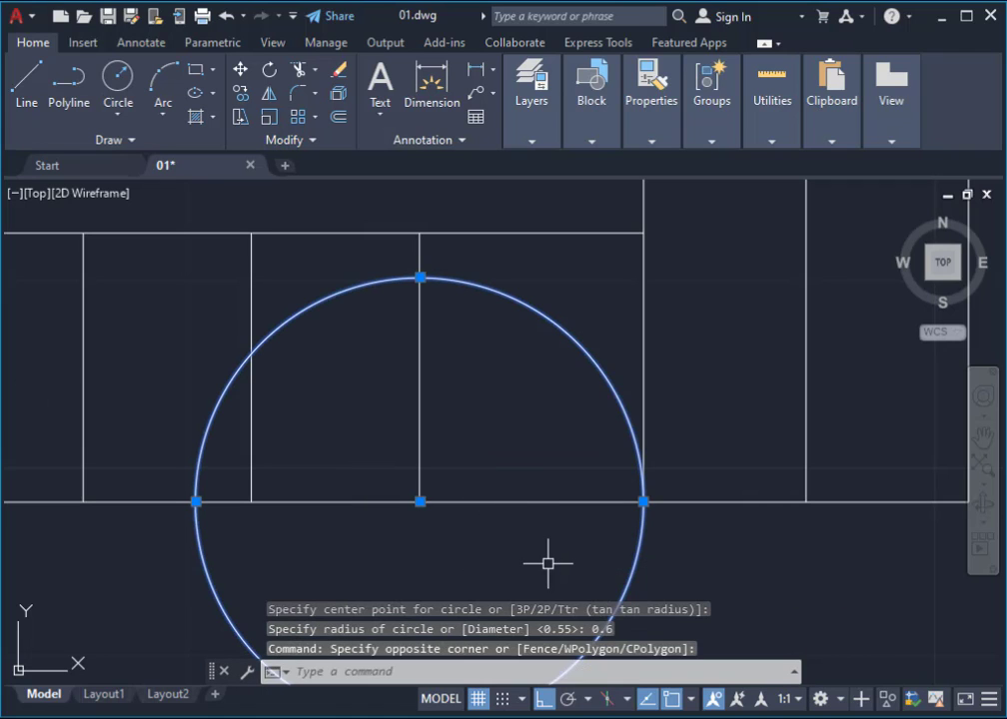
{"action": "key", "text": "Delete"}
Step: Adjust the view and switch to the hand-sketch photo
{"action": "scroll", "coordinate": [530, 524], "scroll_direction": "down", "scroll_amount": 2}
{"action": "scroll", "coordinate": [565, 500], "scroll_direction": "up", "scroll_amount": 1}
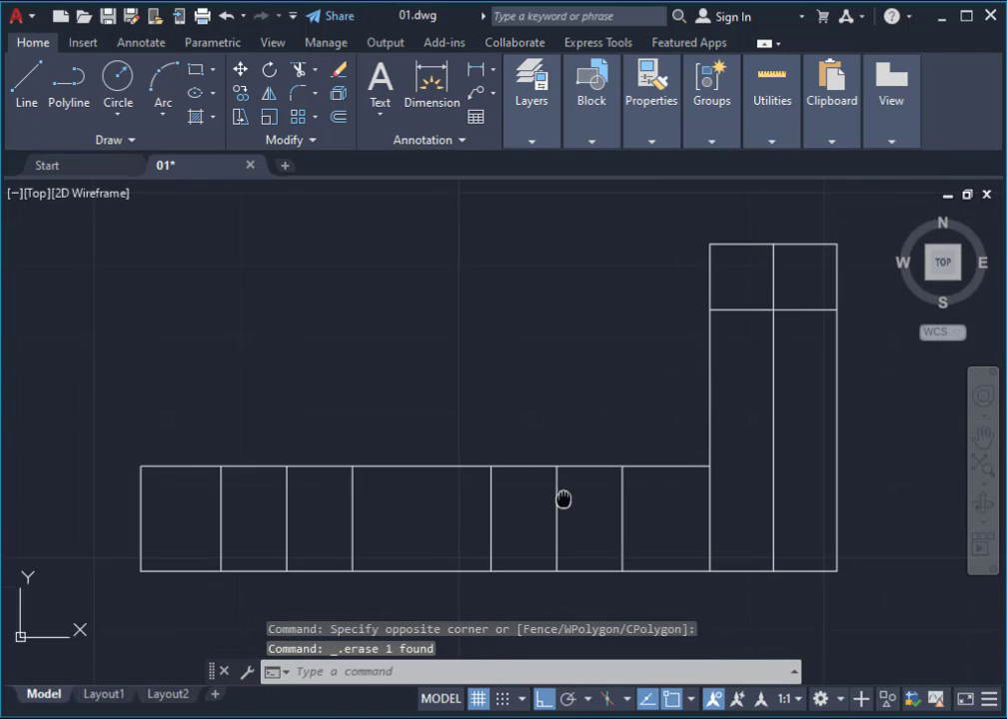
{"action": "scroll", "coordinate": [559, 509], "scroll_direction": "up", "scroll_amount": 1}
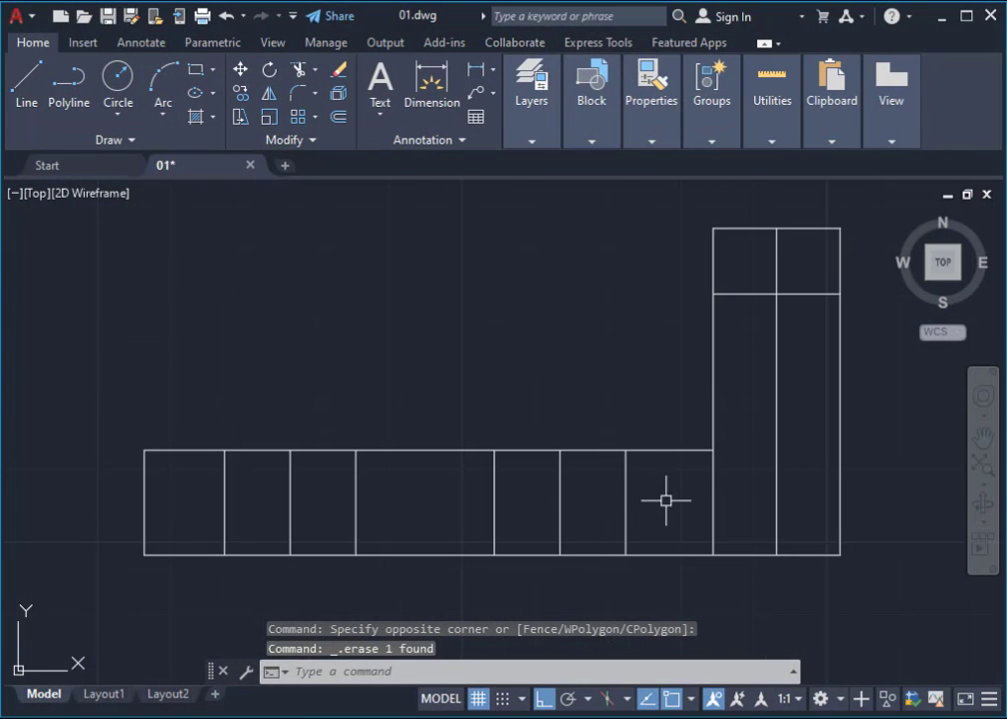
{"action": "key", "text": "alt+Tab"}
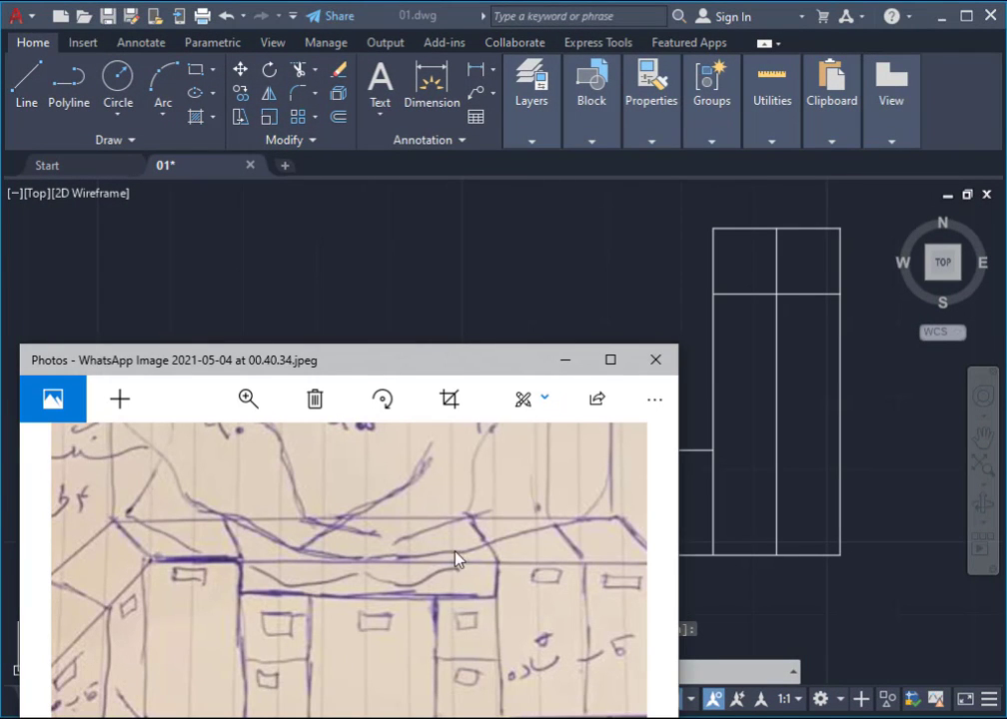
Step: Move the sketch photo window to the top of the screen and nudge the floor plan down-right
{"action": "scroll", "coordinate": [447, 562], "scroll_direction": "down", "scroll_amount": 2}
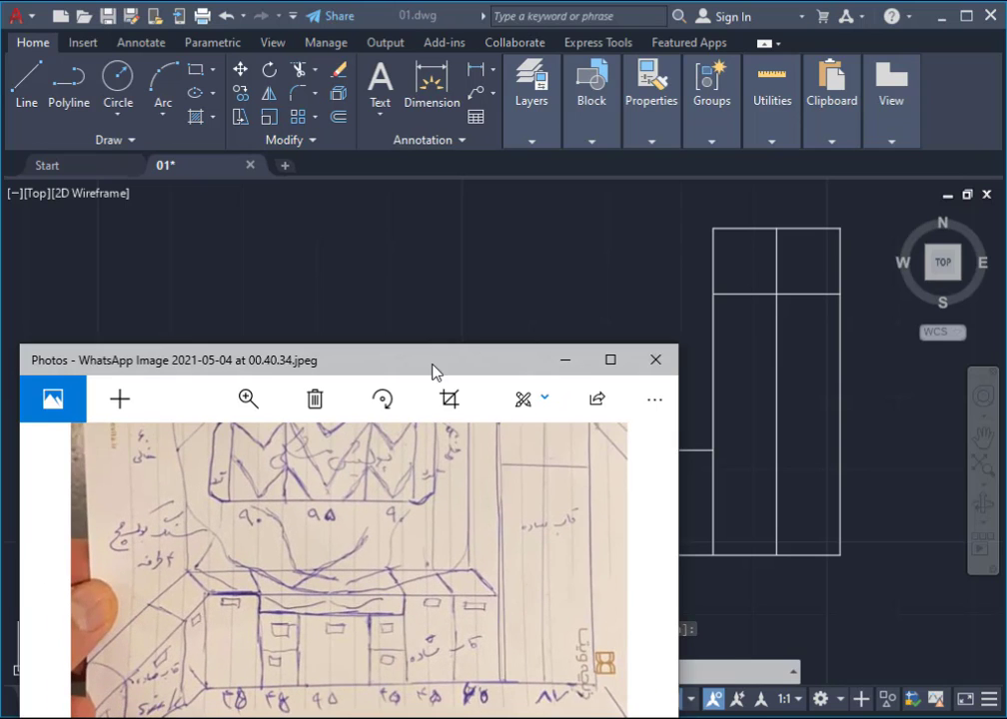
{"action": "mouse_move", "coordinate": [399, 371]}
{"action": "left_mouse_down"}
{"action": "mouse_move", "coordinate": [367, 45]}
{"action": "mouse_move", "coordinate": [436, 7]}
{"action": "mouse_move", "coordinate": [418, 31]}
{"action": "left_mouse_up"}
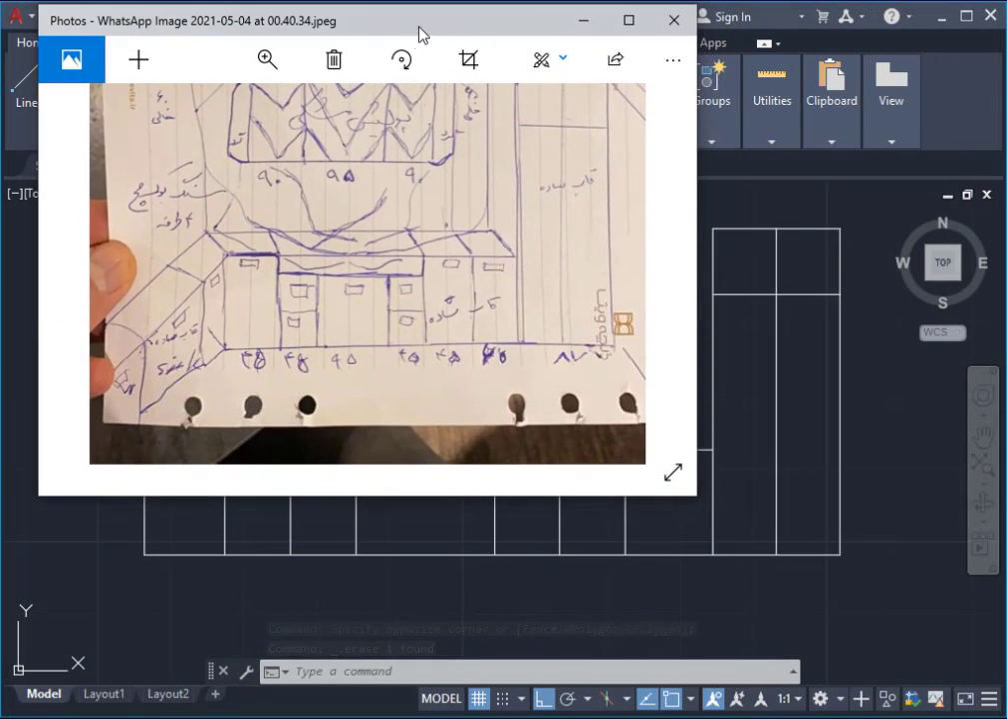
{"action": "left_click", "coordinate": [725, 553]}
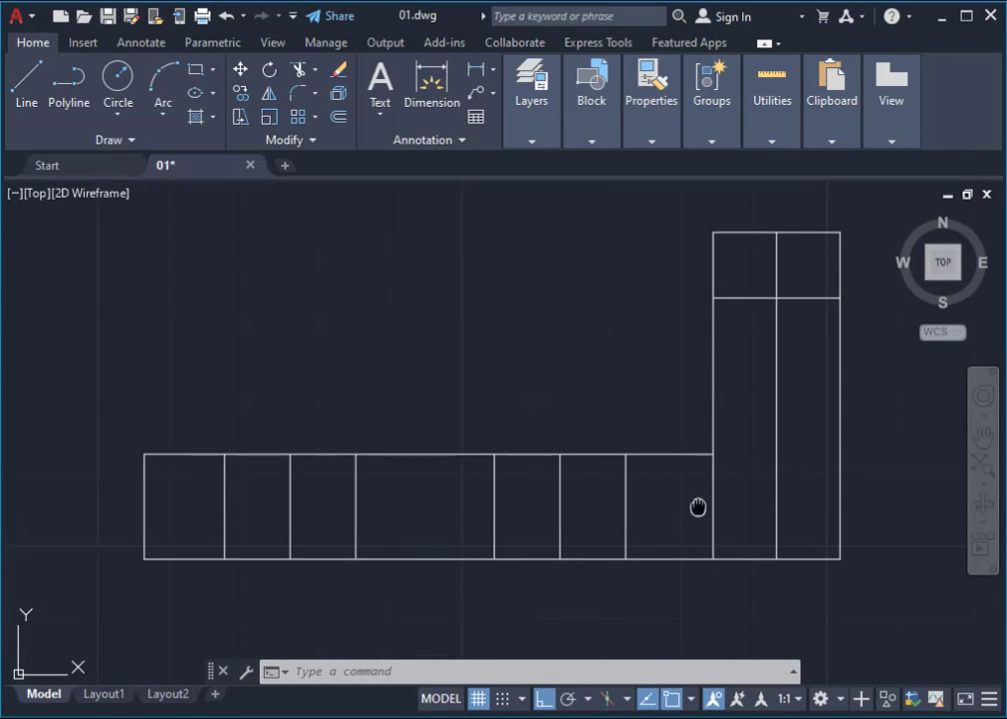
{"action": "middle_click_drag", "start_coordinate": [700, 507], "coordinate": [733, 601]}
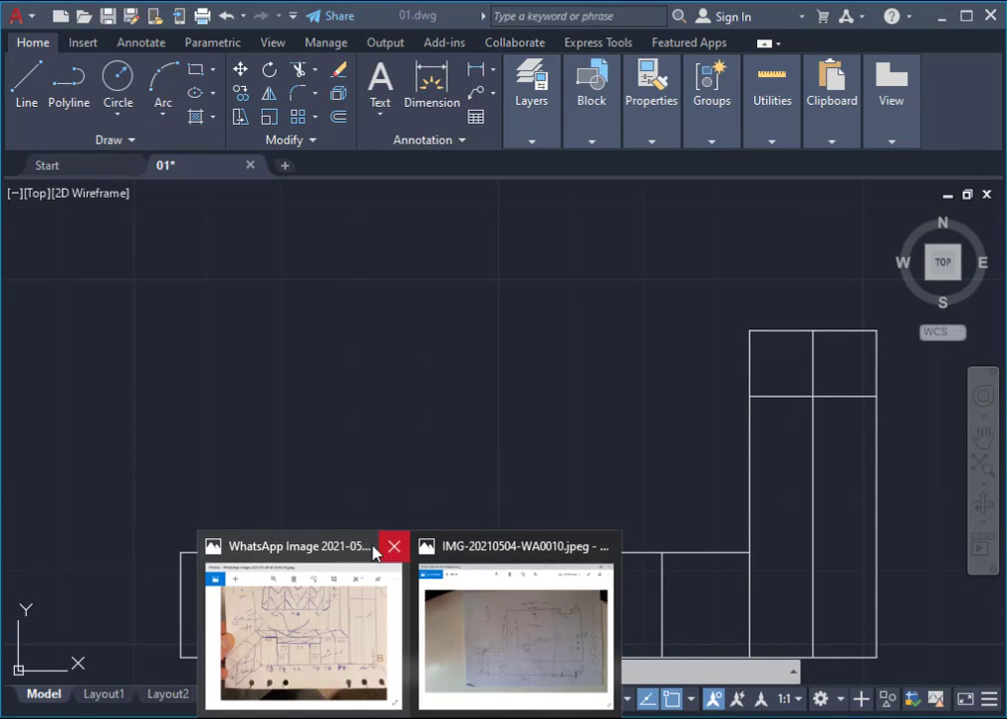
Step: Study the upper wall-cabinet sketch and its widths, then minimize the photo and shift the plan
{"action": "left_click", "coordinate": [326, 550]}
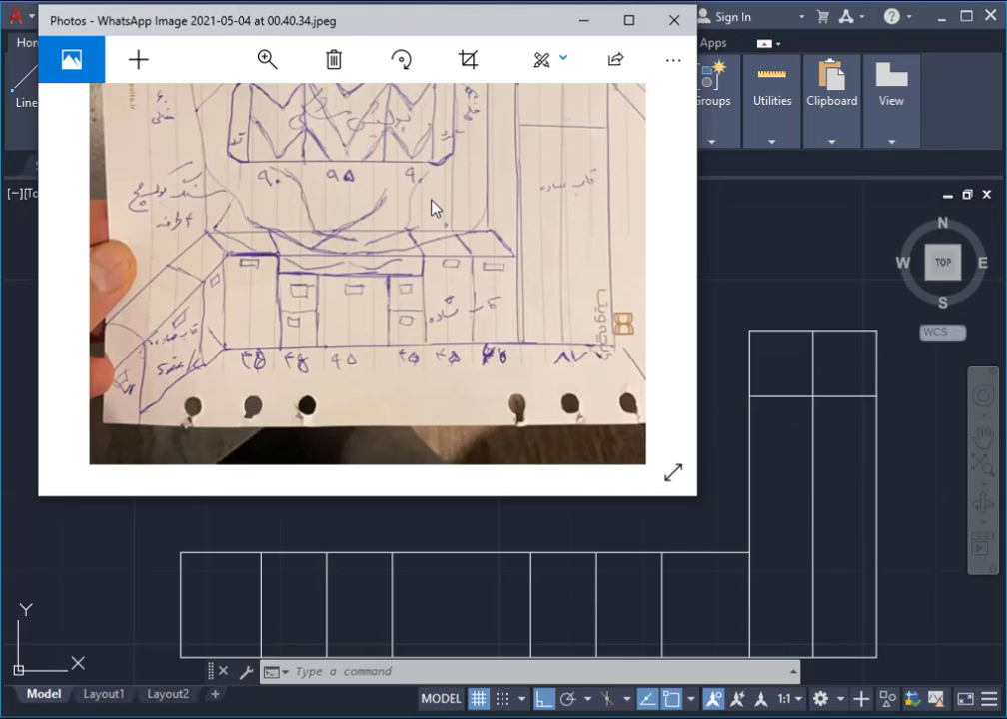
{"action": "left_click_drag", "start_coordinate": [432, 208], "coordinate": [440, 336]}
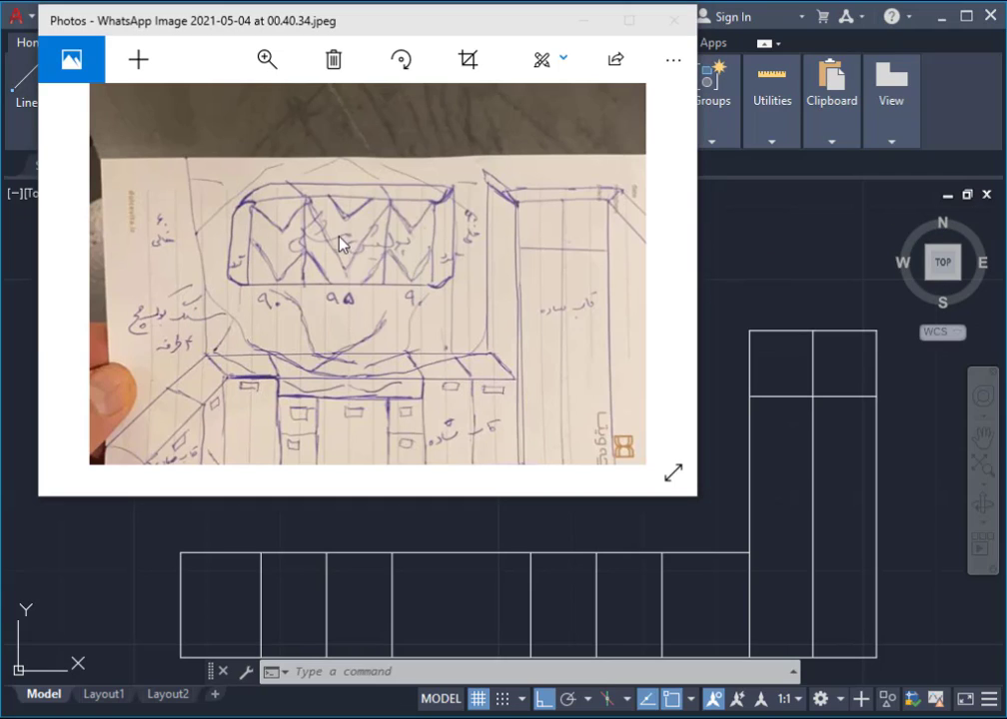
{"action": "scroll", "coordinate": [385, 243], "scroll_direction": "up", "scroll_amount": 1}
{"action": "scroll", "coordinate": [349, 236], "scroll_direction": "up", "scroll_amount": 2}
{"action": "scroll", "coordinate": [288, 214], "scroll_direction": "up", "scroll_amount": 1}
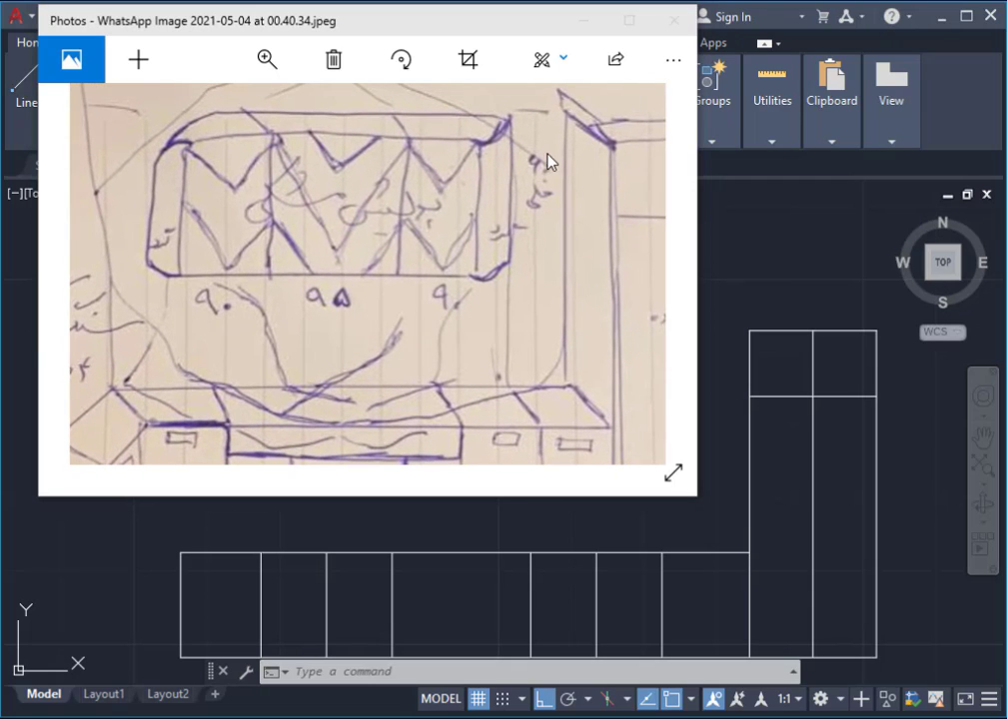
{"action": "mouse_move", "coordinate": [587, 209]}
{"action": "left_mouse_down"}
{"action": "mouse_move", "coordinate": [528, 229]}
{"action": "mouse_move", "coordinate": [328, 217]}
{"action": "mouse_move", "coordinate": [510, 241]}
{"action": "left_mouse_up"}
{"action": "left_click_drag", "start_coordinate": [190, 240], "coordinate": [322, 241]}
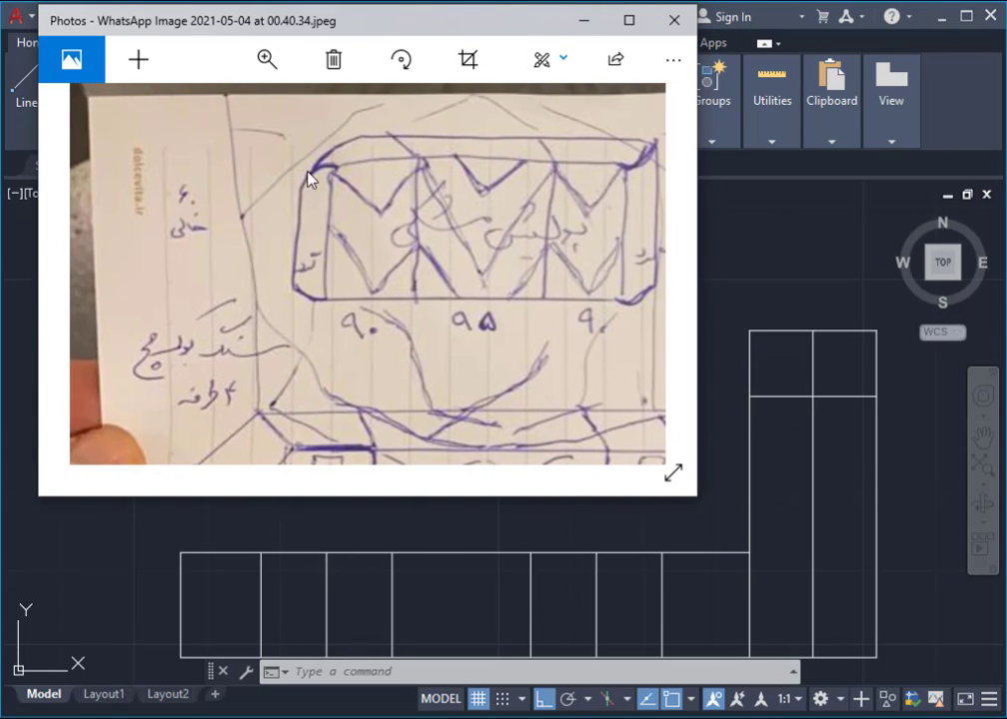
{"action": "scroll", "coordinate": [403, 261], "scroll_direction": "down", "scroll_amount": 2}
{"action": "scroll", "coordinate": [332, 326], "scroll_direction": "right", "scroll_amount": 3}
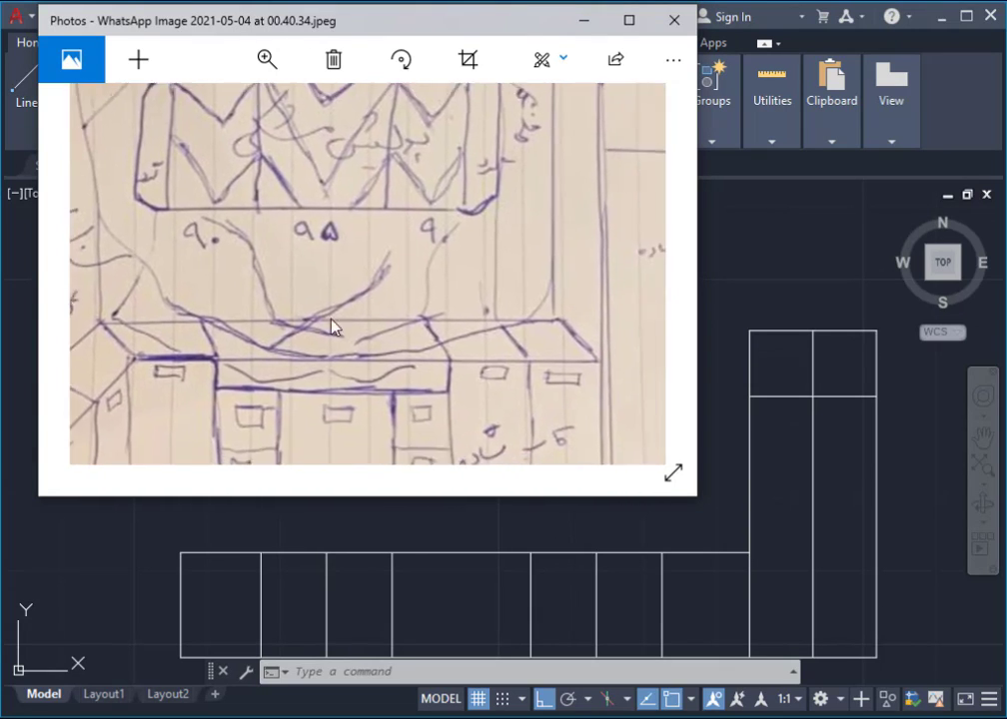
{"action": "scroll", "coordinate": [333, 326], "scroll_direction": "right", "scroll_amount": 2}
{"action": "scroll", "coordinate": [352, 272], "scroll_direction": "up", "scroll_amount": 3}
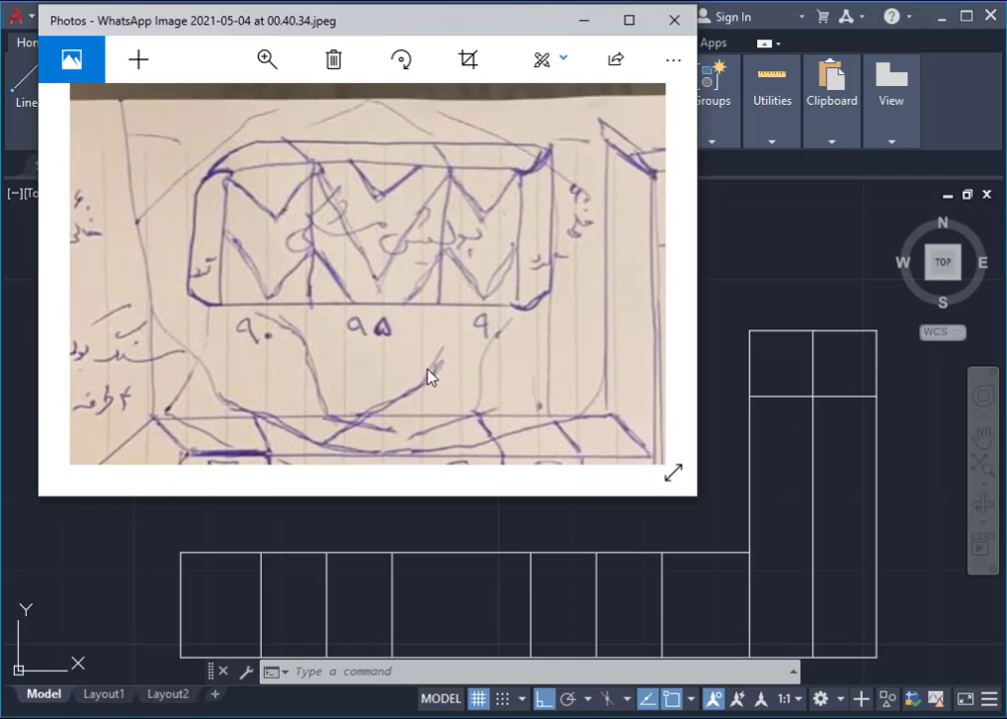
{"action": "scroll", "coordinate": [449, 330], "scroll_direction": "left", "scroll_amount": 2}
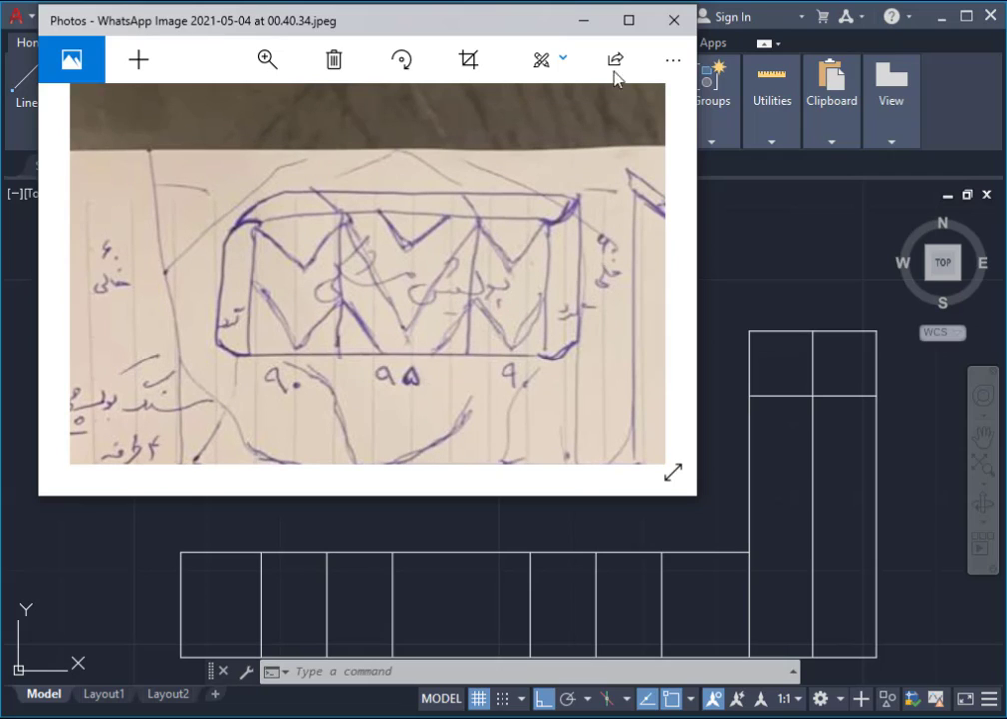
{"action": "left_click", "coordinate": [584, 28]}
{"action": "middle_click_drag", "start_coordinate": [724, 438], "coordinate": [621, 395]}
Step: Draw a 0.6-radius circle centred on the side cabinets' top-left corner
{"action": "type", "text": "c"}
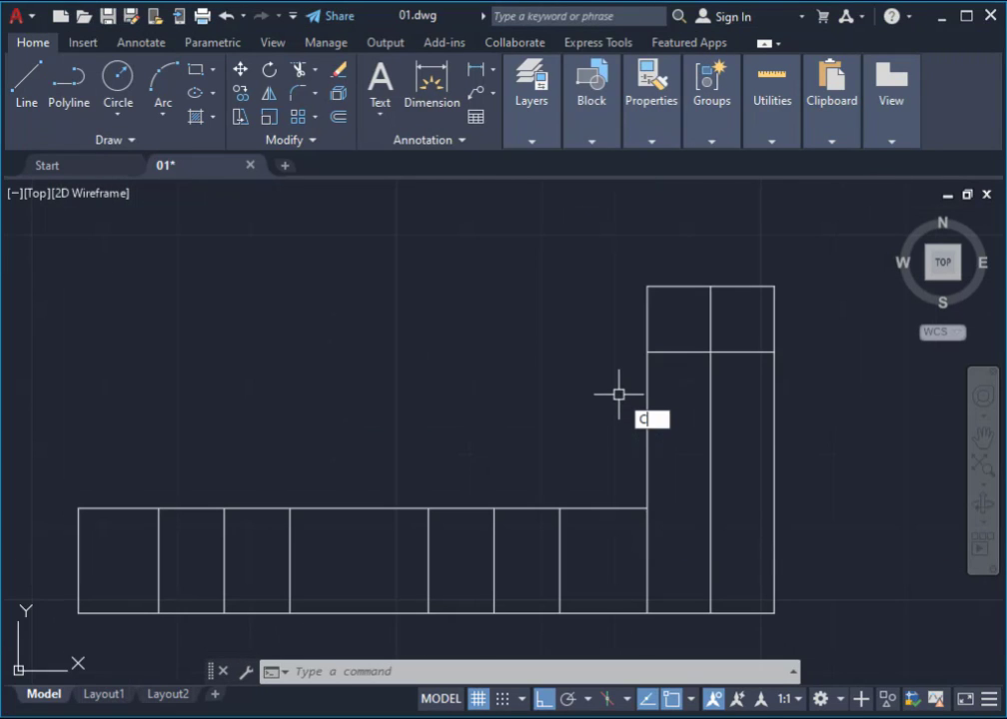
{"action": "key", "text": "Return"}
{"action": "left_click", "coordinate": [647, 287]}
{"action": "type", "text": "0."}
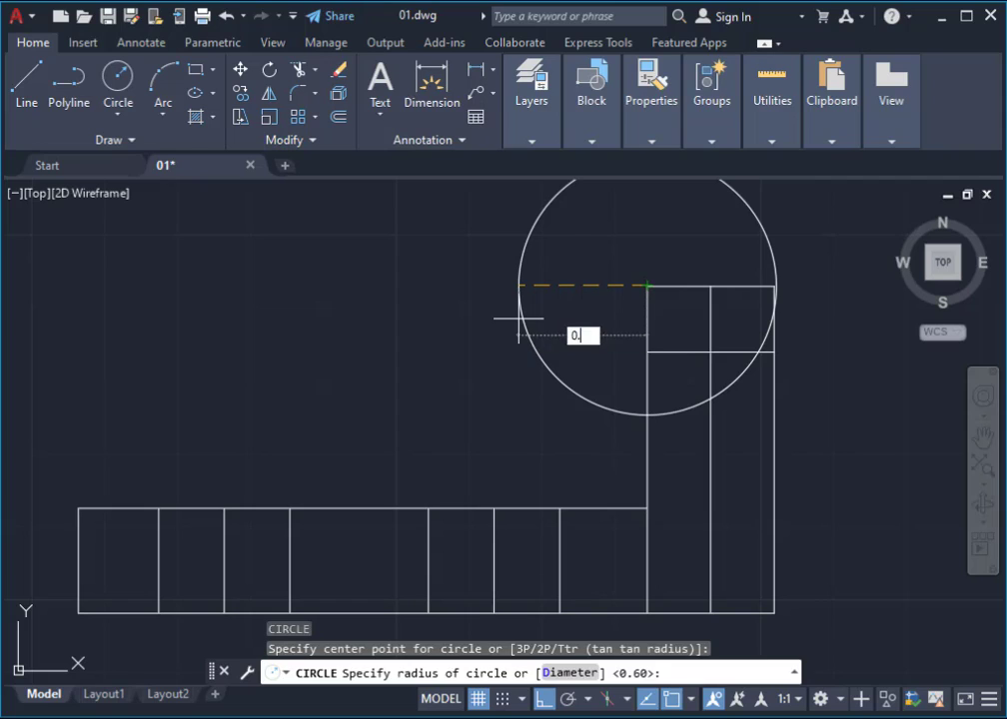
{"action": "type", "text": "6"}
{"action": "key", "text": "Return"}
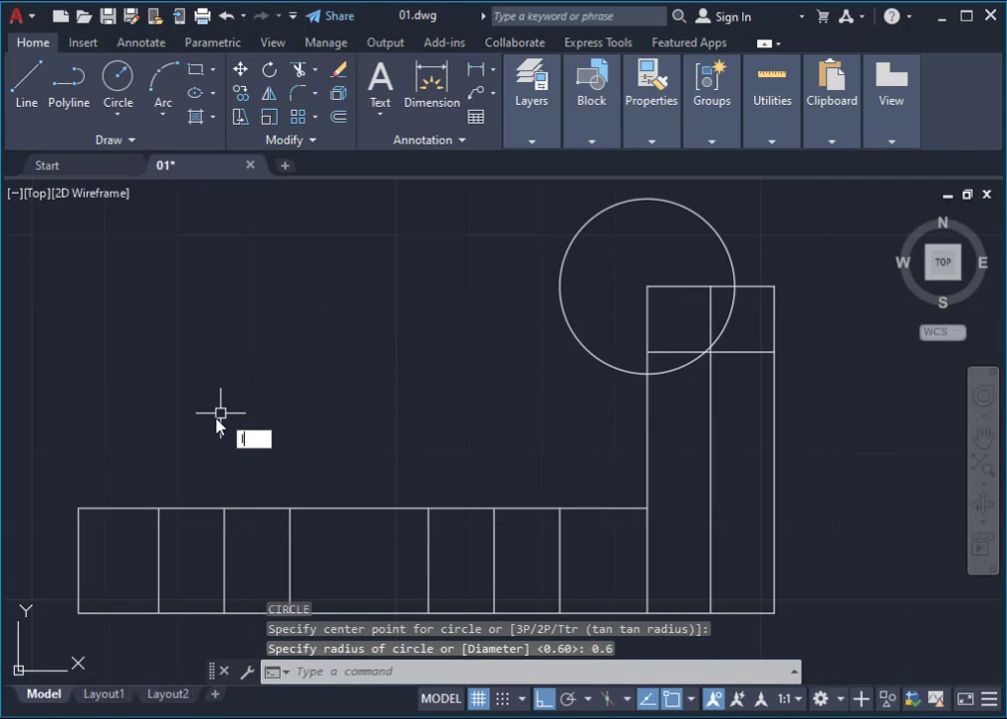
Step: Draw a 1.52 vertical line from the run's left end up level with the circle's centre
{"action": "type", "text": "l"}
{"action": "key", "text": "Return"}
{"action": "left_click", "coordinate": [78, 508]}
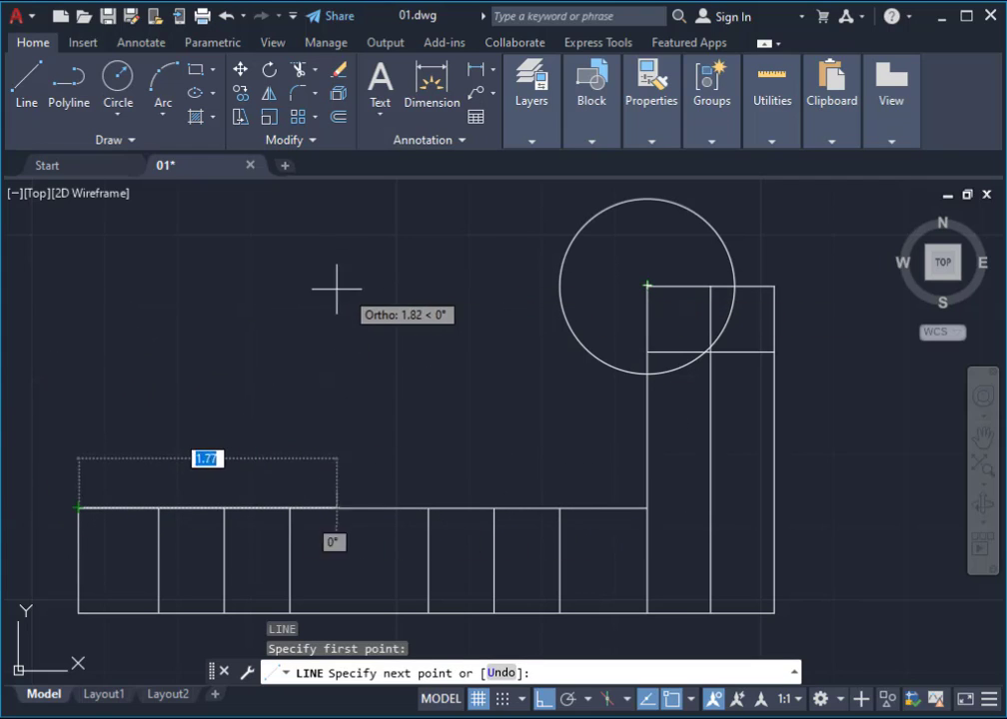
{"action": "left_click", "coordinate": [105, 286]}
{"action": "key", "text": "Return"}
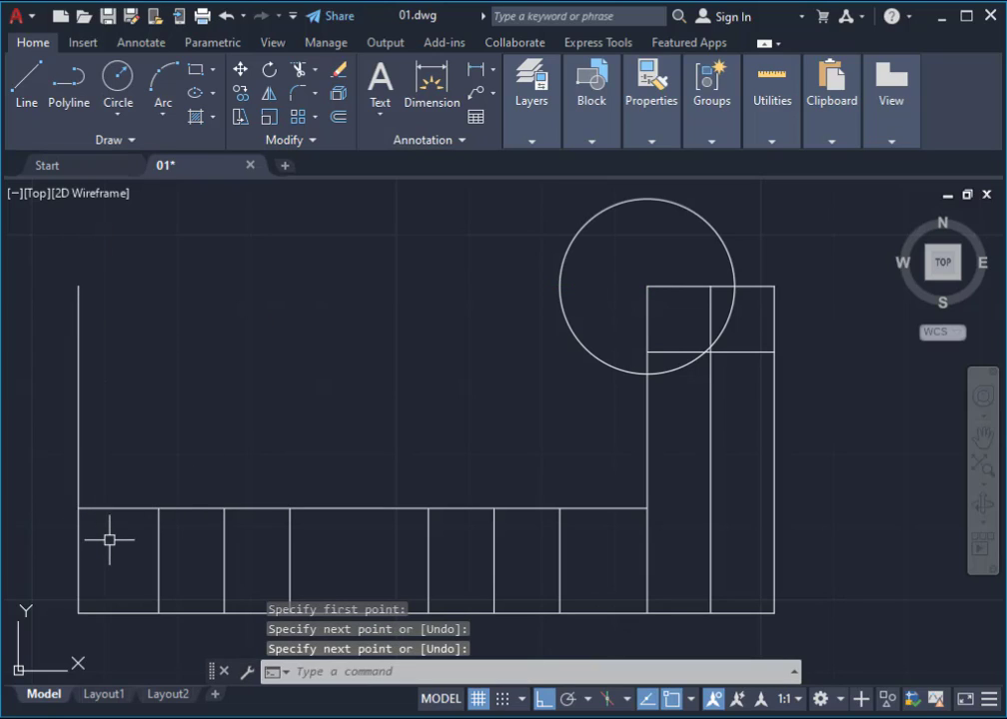
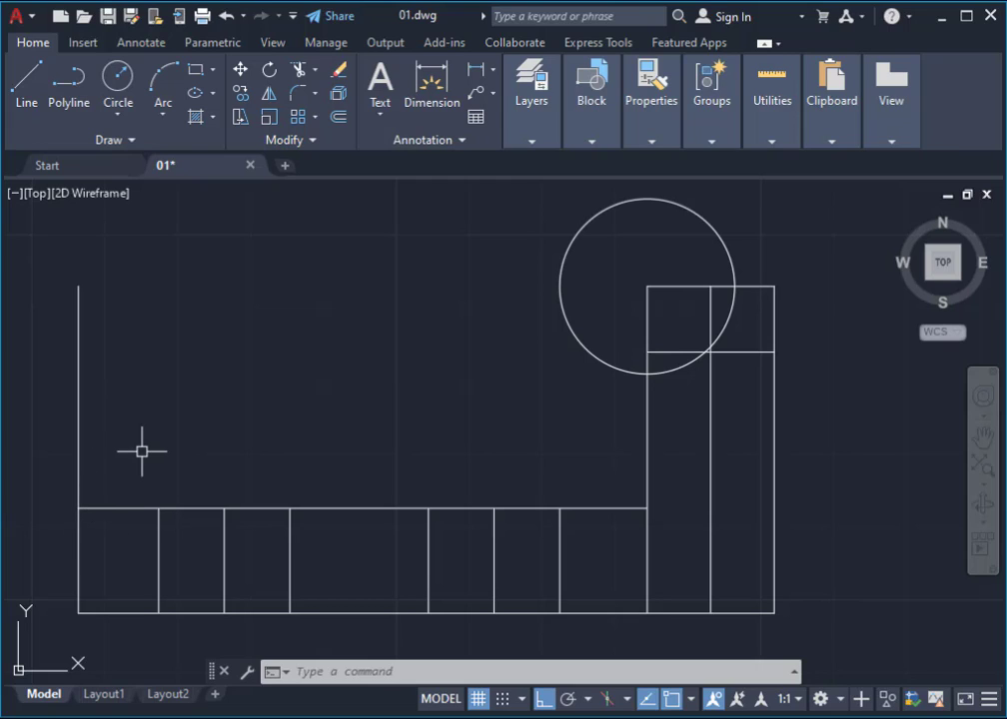
Step: Draw 0.6-radius circles at the left line's top, the bottom-left corner and the corner beside the right block
{"action": "type", "text": "c"}
{"action": "key", "text": "Return"}
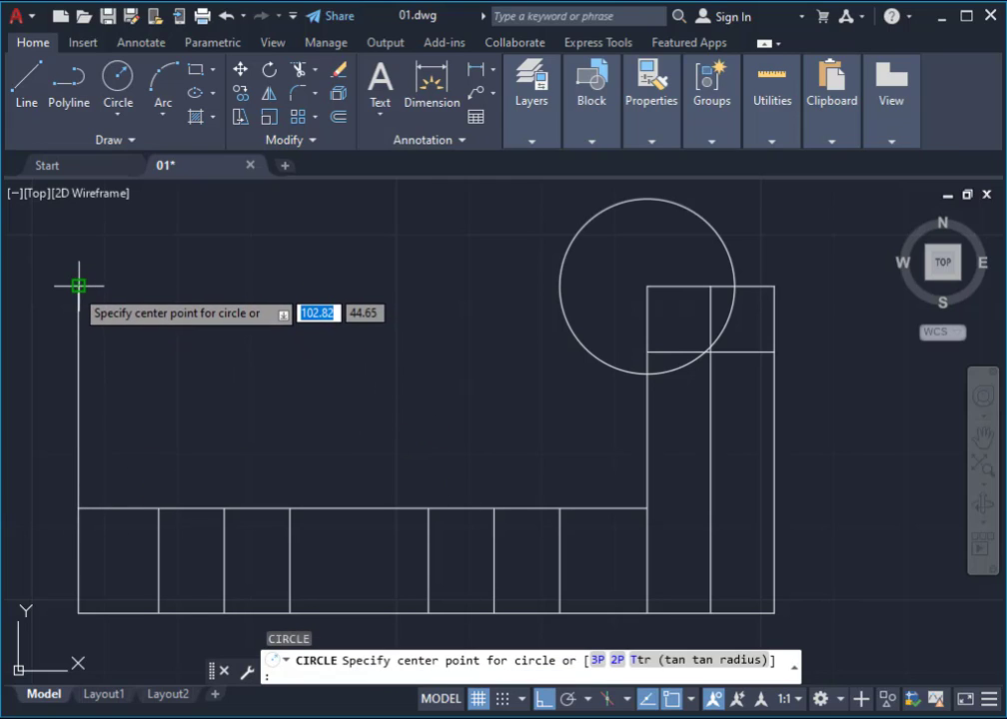
{"action": "left_click", "coordinate": [79, 285]}
{"action": "type", "text": "0.6"}
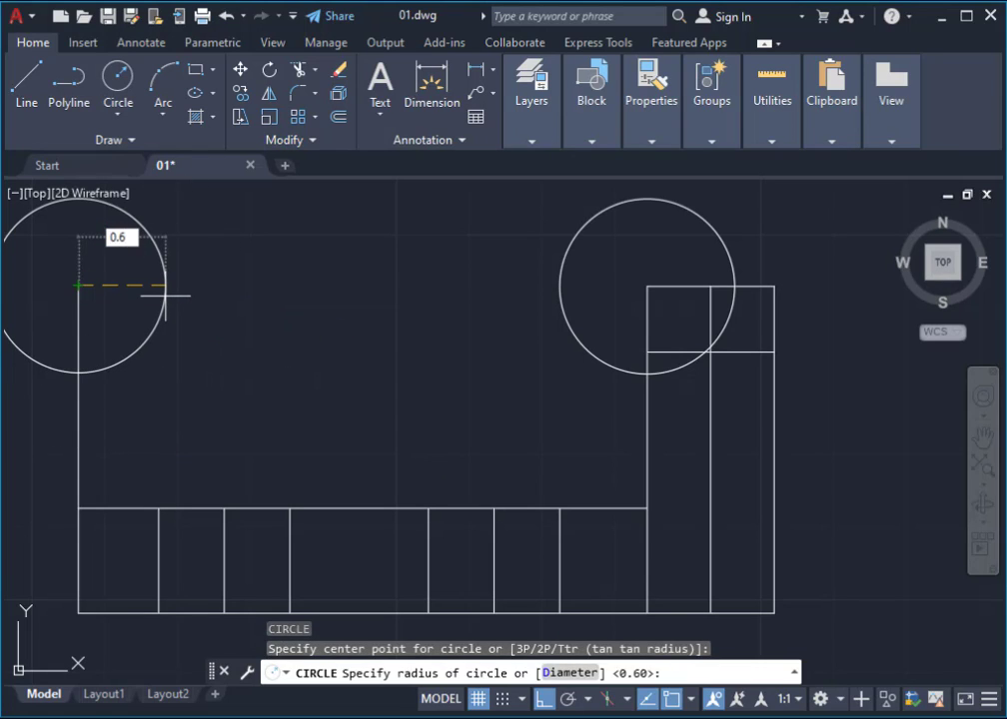
{"action": "key", "text": "Return"}
{"action": "type", "text": "c"}
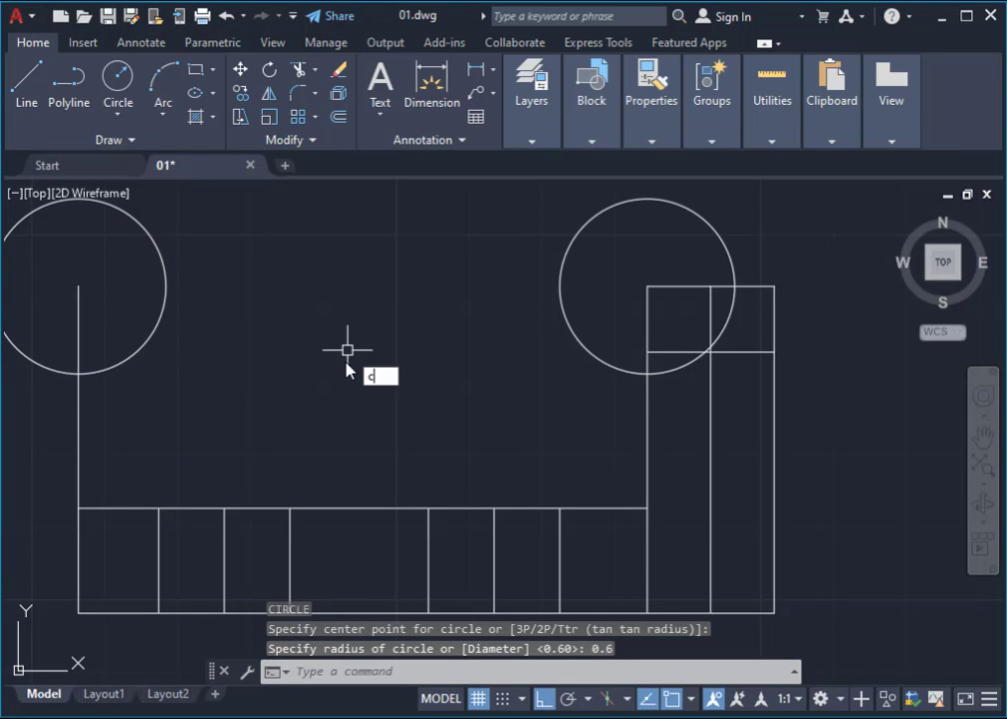
{"action": "key", "text": "Return"}
{"action": "left_click", "coordinate": [79, 508]}
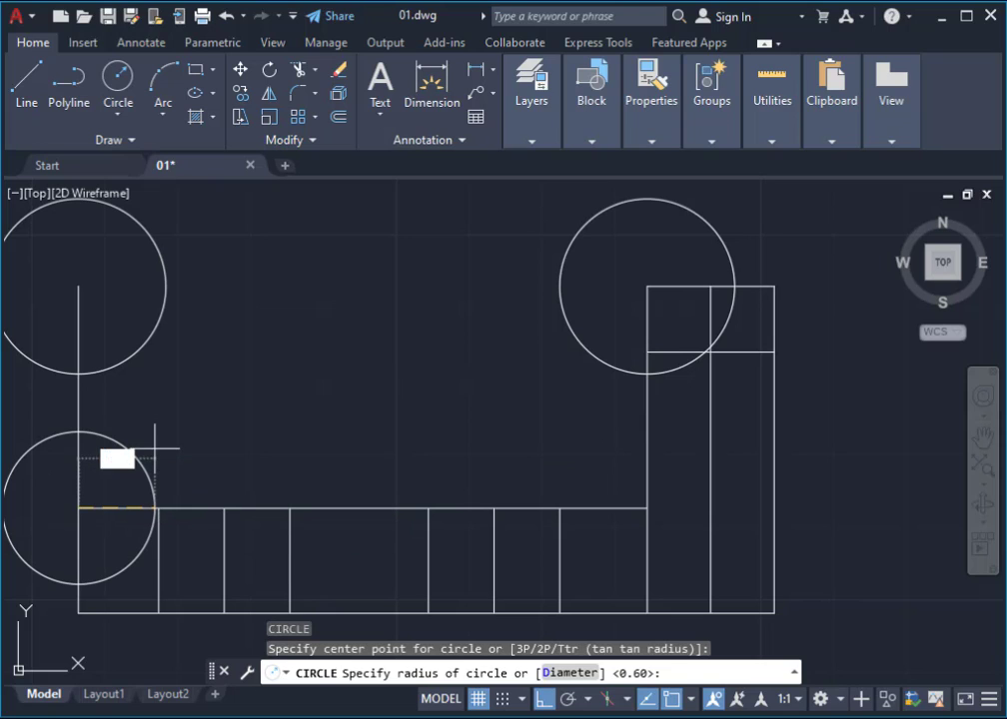
{"action": "type", "text": "0.6"}
{"action": "key", "text": "Return"}
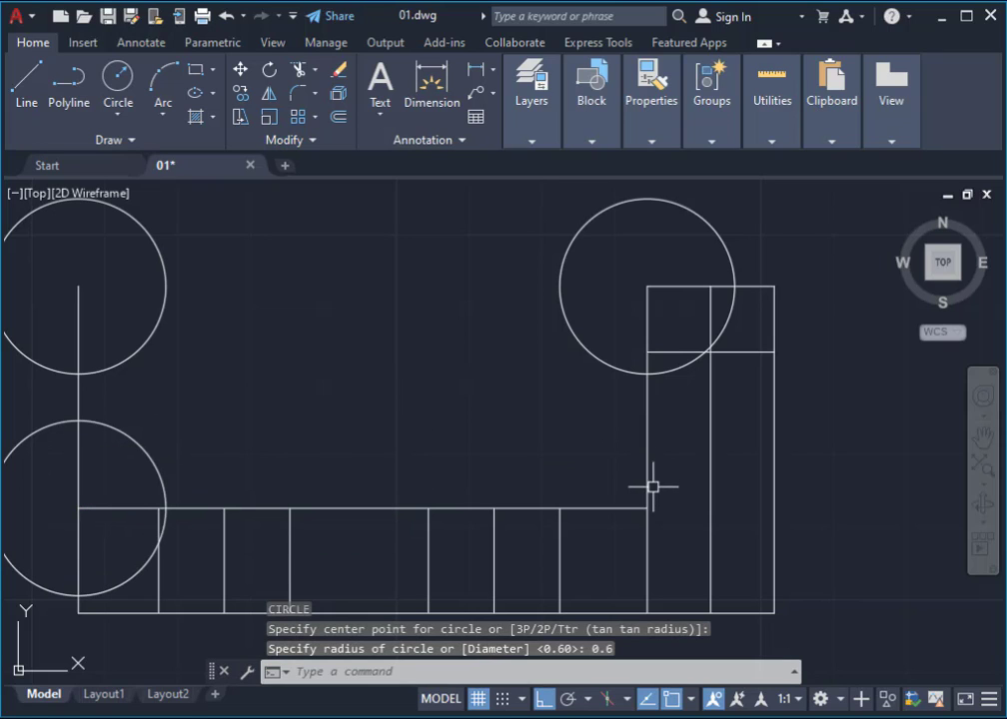
{"action": "key", "text": "Return"}
{"action": "key", "text": "Return"}
{"action": "left_click", "coordinate": [646, 507]}
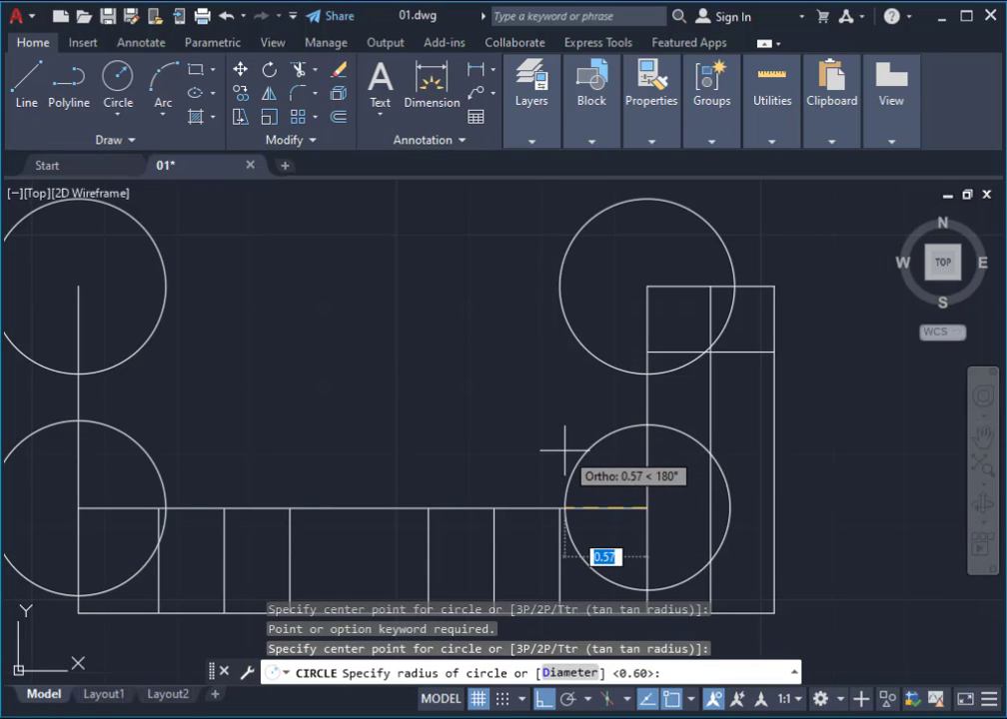
{"action": "type", "text": "0.6"}
{"action": "key", "text": "Return"}
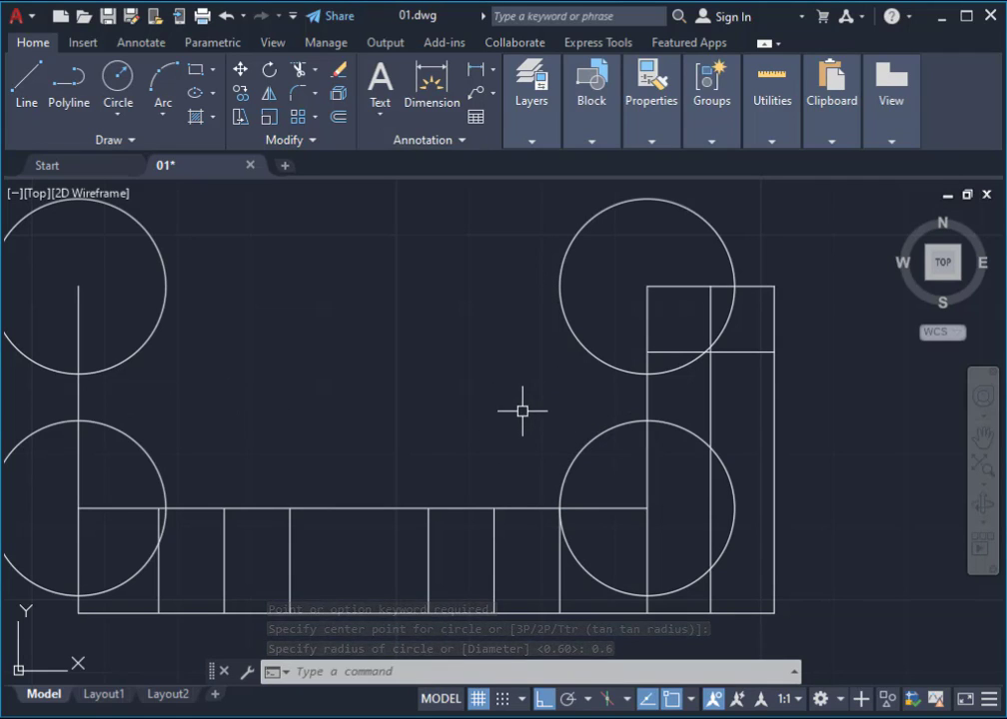
Step: Draw a horizontal line from the right block's edge across to the left wall line
{"action": "type", "text": "l"}
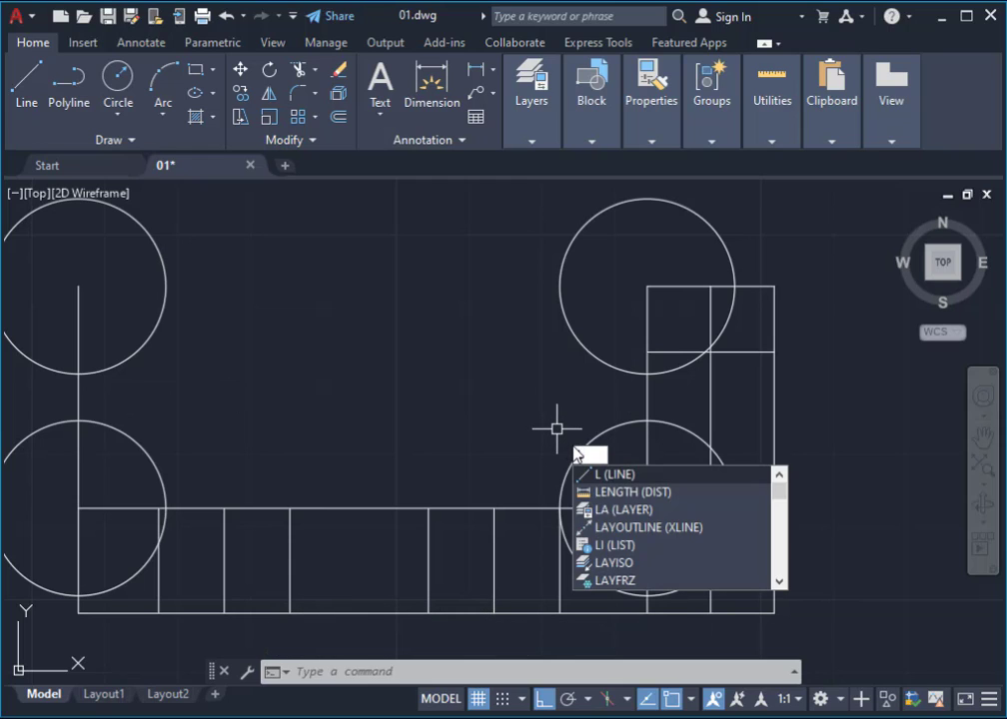
{"action": "key", "text": "Return"}
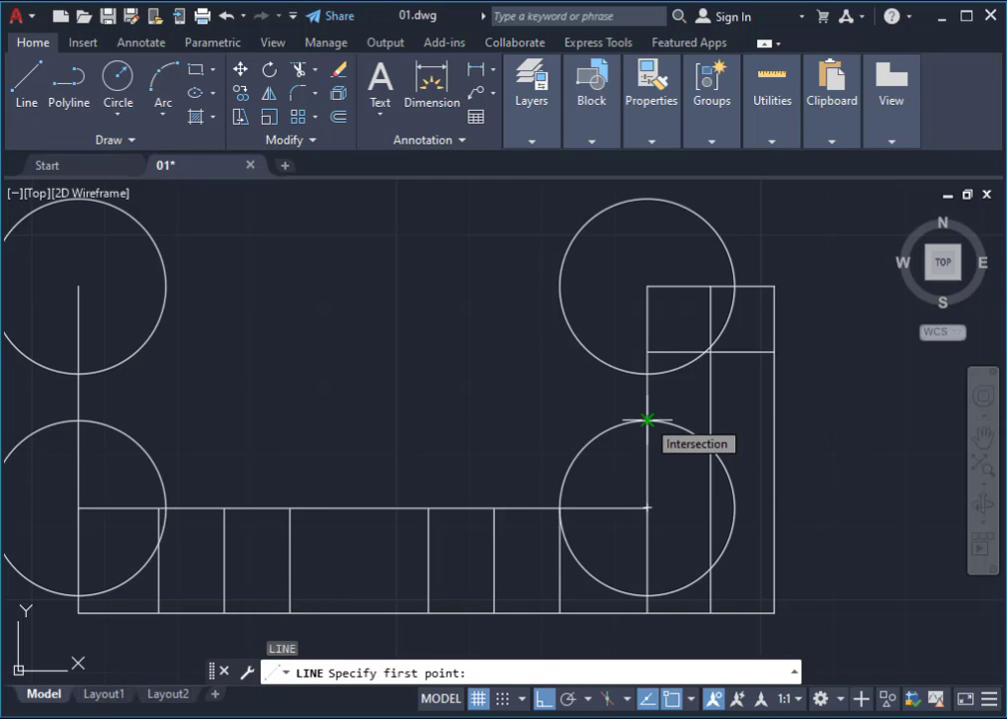
{"action": "left_click", "coordinate": [648, 420]}
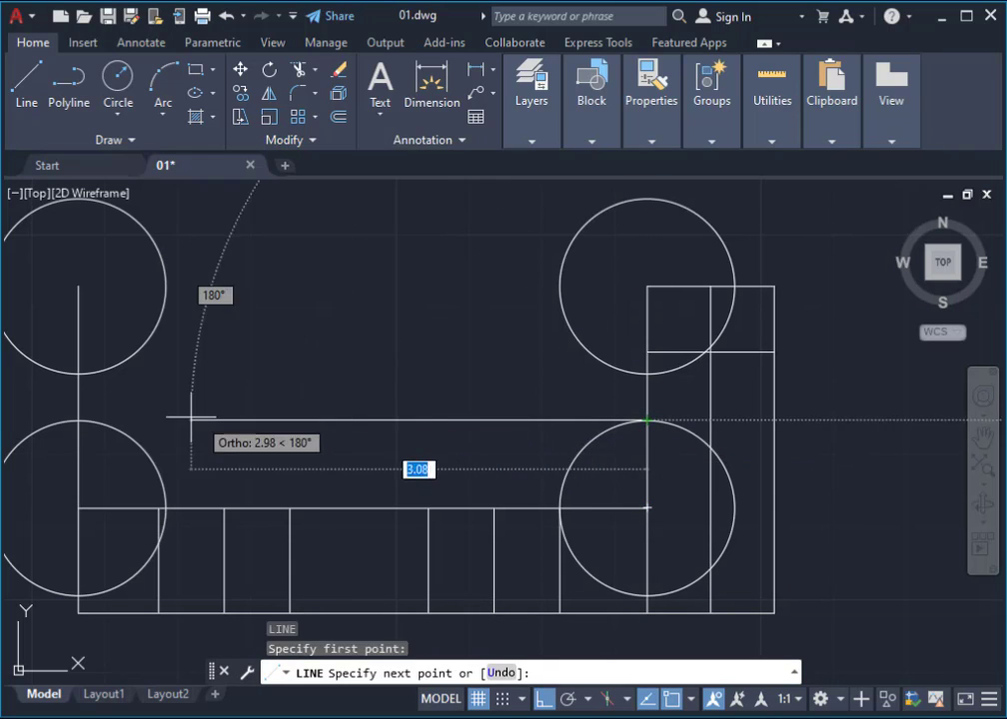
{"action": "left_click", "coordinate": [77, 421]}
{"action": "key", "text": "Return"}
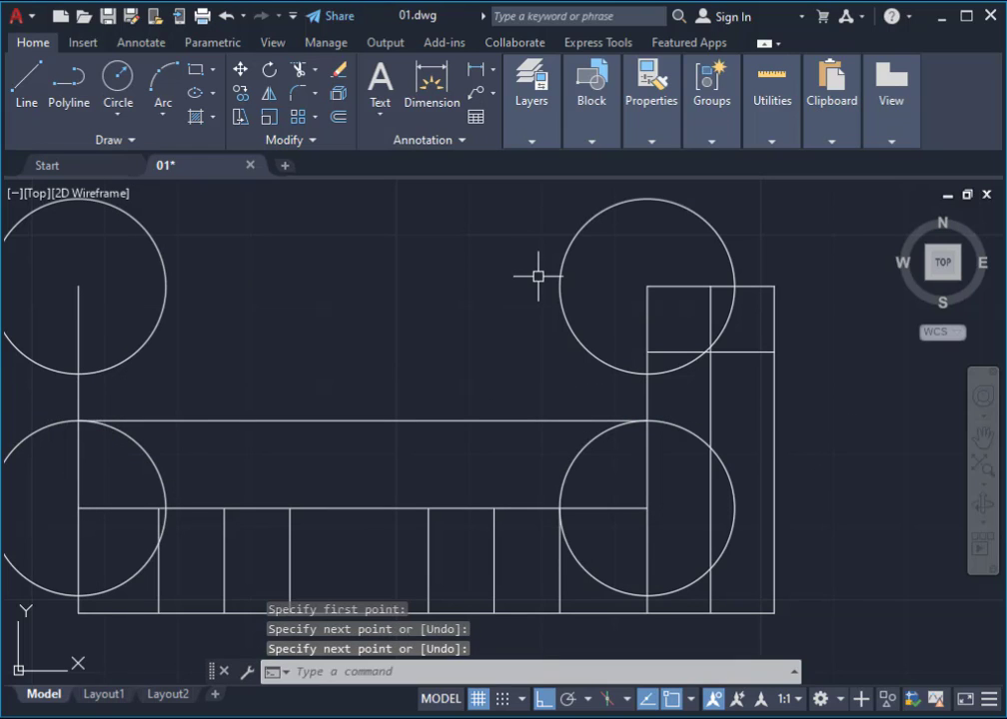
Step: Draw a vertical line from the upper circle's left quadrant down to the cabinet row top
{"action": "key", "text": "Return"}
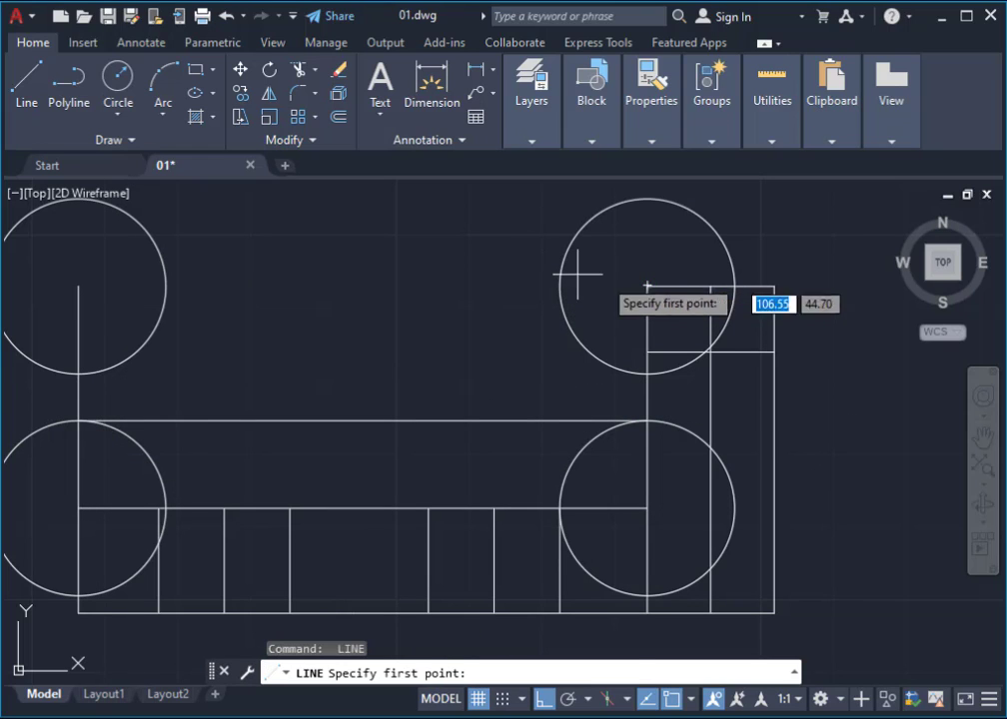
{"action": "right_click", "coordinate": [435, 249], "text": "shift"}
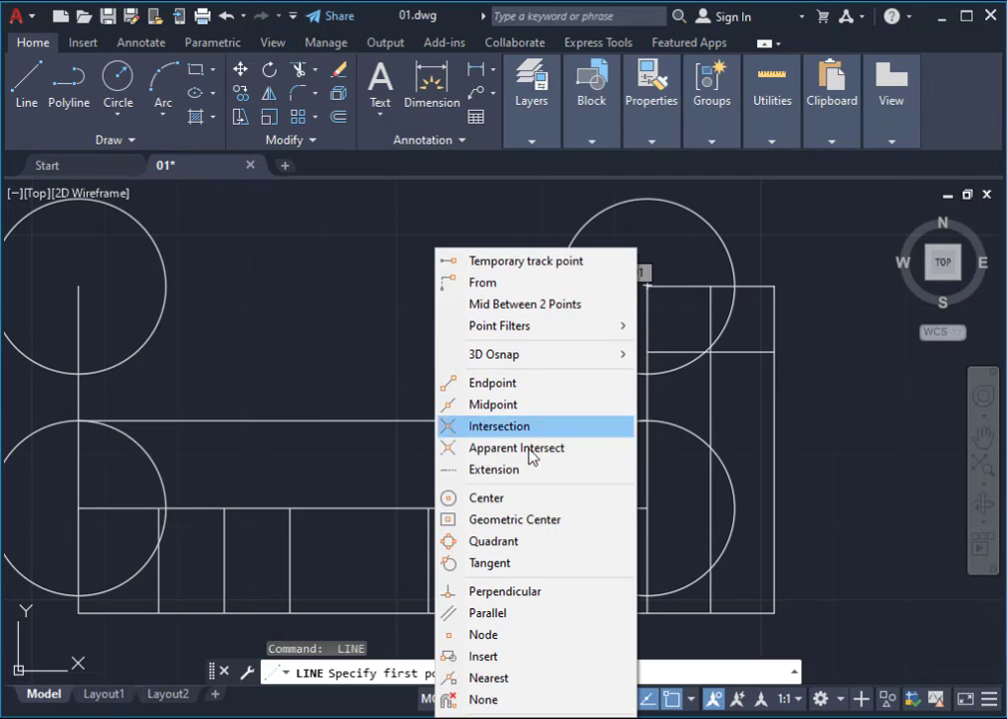
{"action": "left_click", "coordinate": [523, 543]}
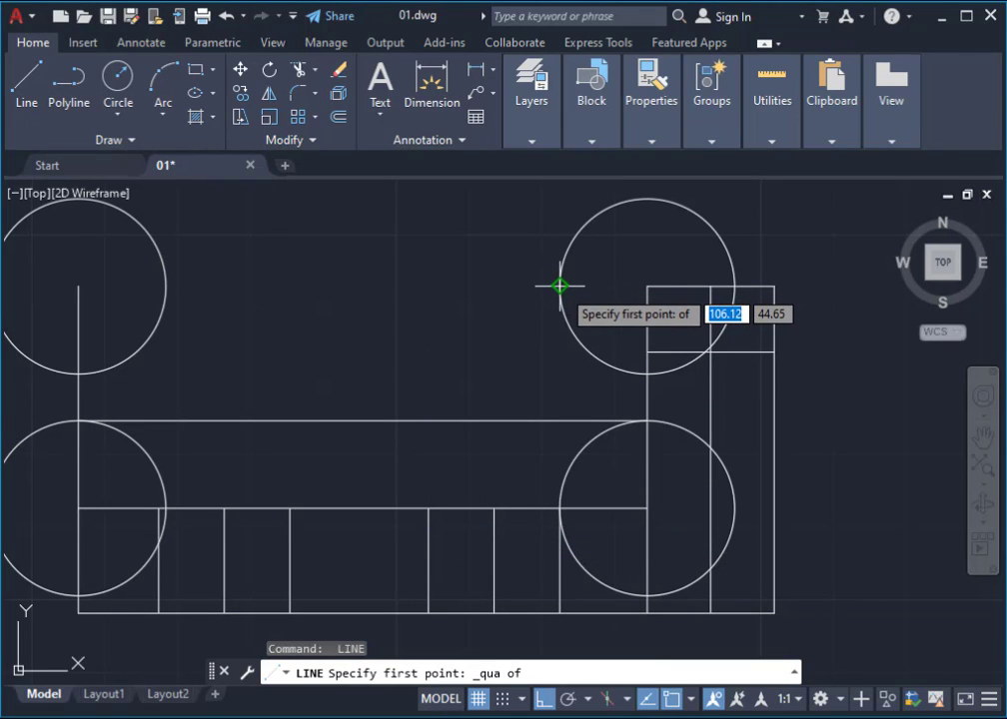
{"action": "left_click", "coordinate": [559, 286]}
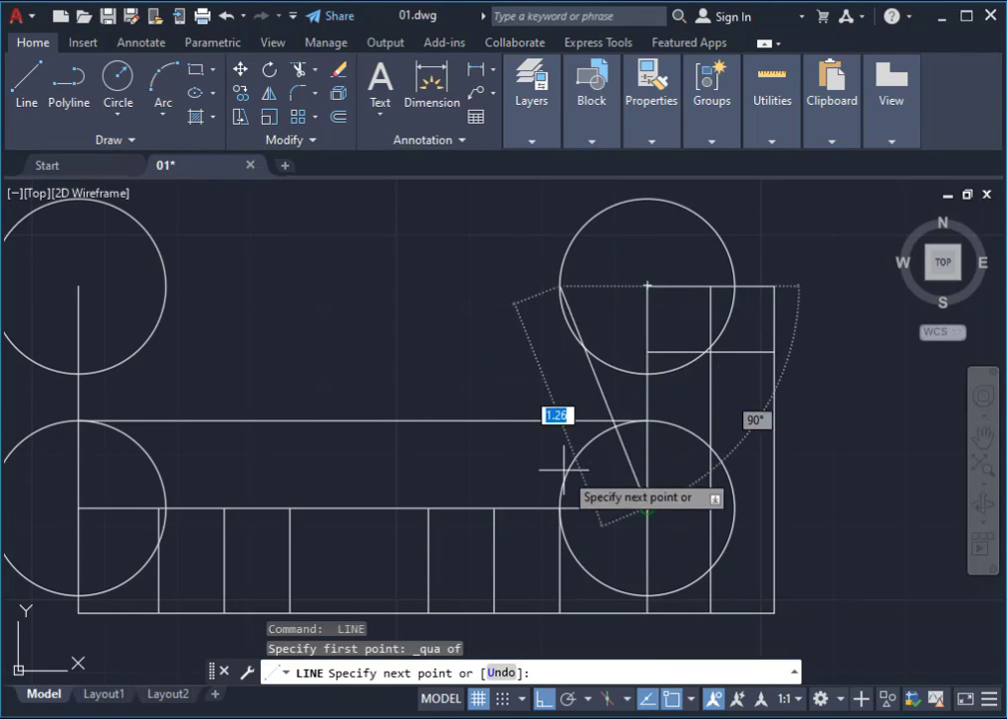
{"action": "left_click", "coordinate": [560, 507]}
{"action": "key", "text": "Return"}
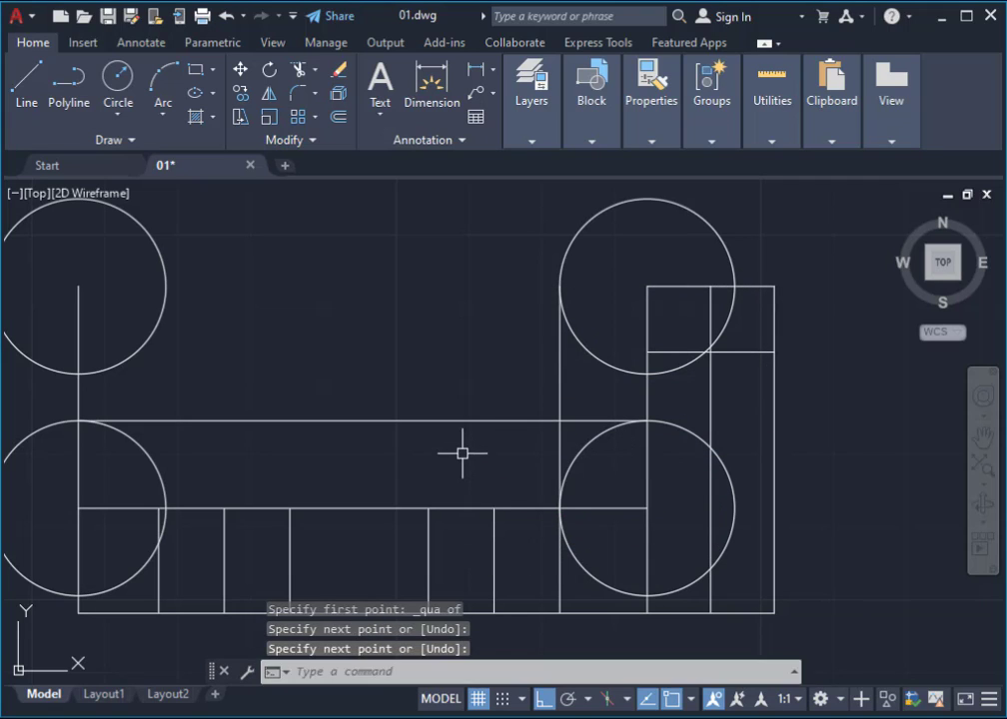
Step: Draw the rectangle's top edge to the left circle's right quadrant and its left side downward
{"action": "key", "text": "Return"}
{"action": "key", "text": "Return"}
{"action": "key", "text": "Return"}
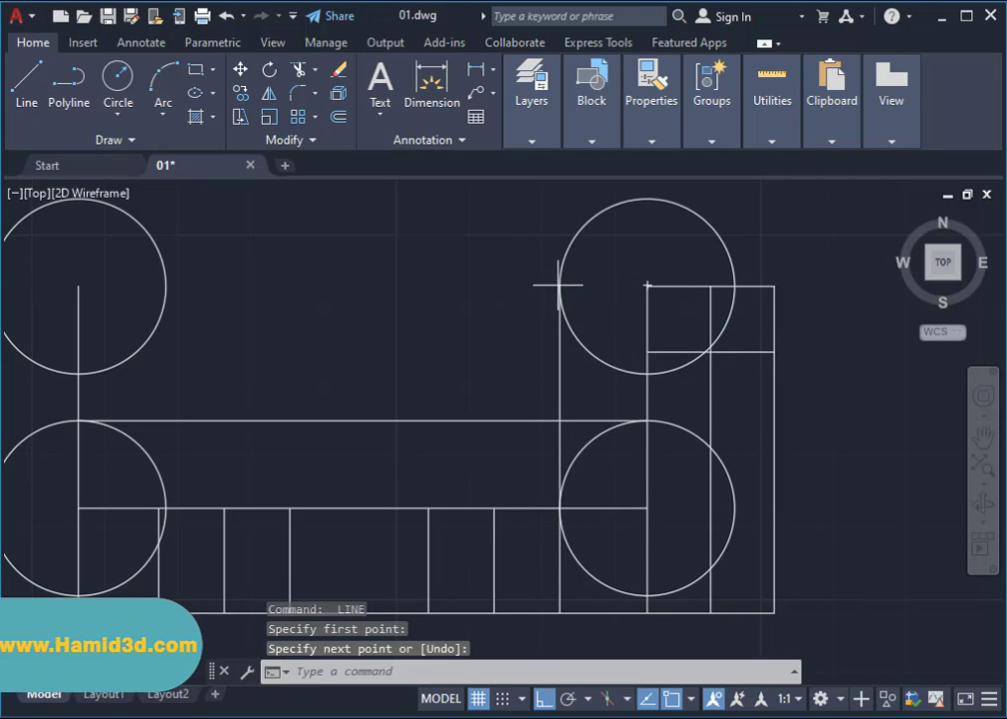
{"action": "key", "text": "Return"}
{"action": "left_click", "coordinate": [560, 285]}
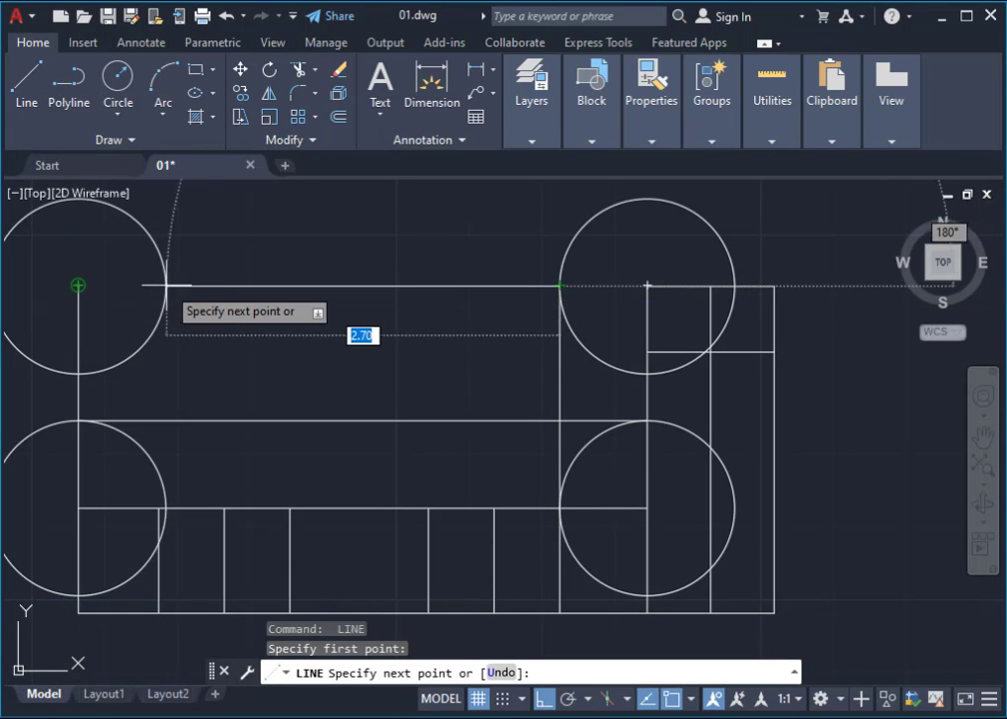
{"action": "right_click", "coordinate": [251, 264], "text": "shift"}
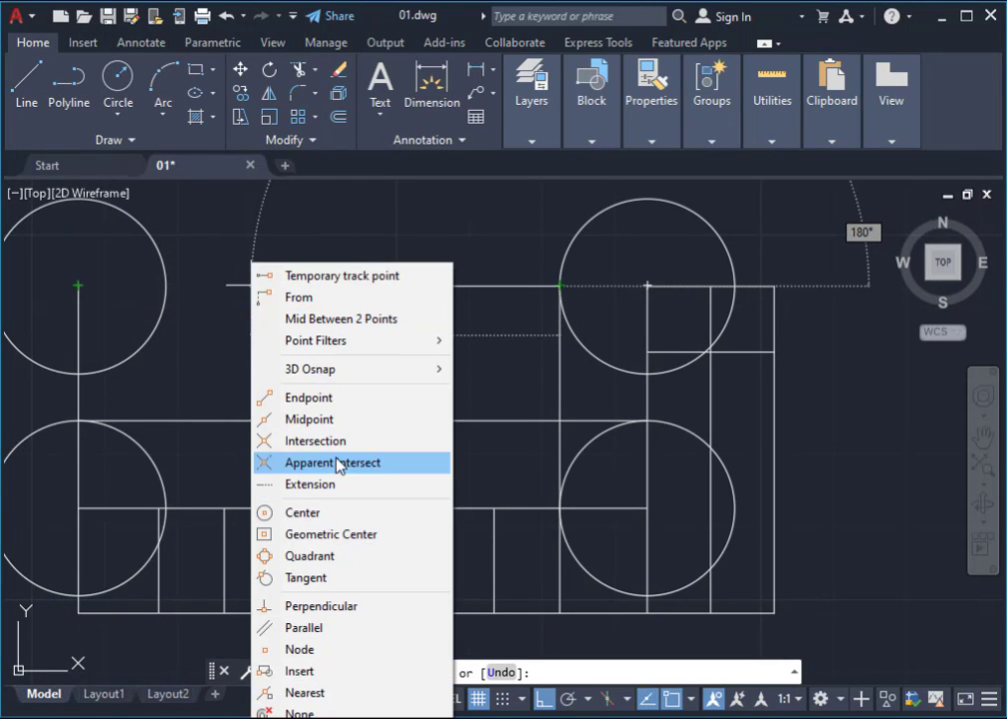
{"action": "left_click", "coordinate": [322, 557]}
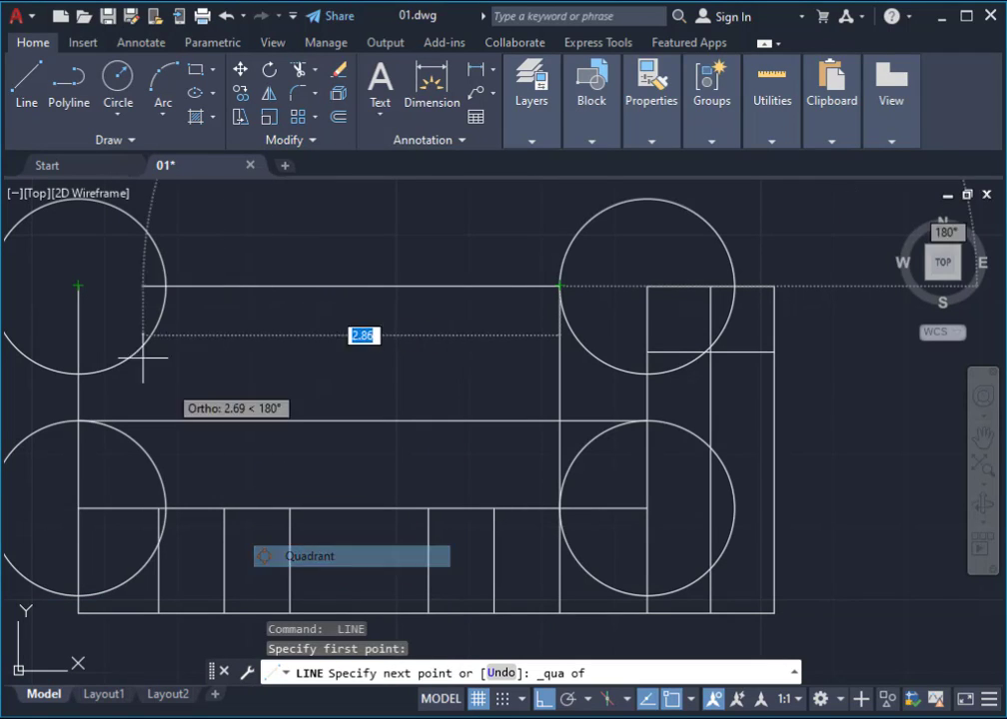
{"action": "left_click", "coordinate": [164, 286]}
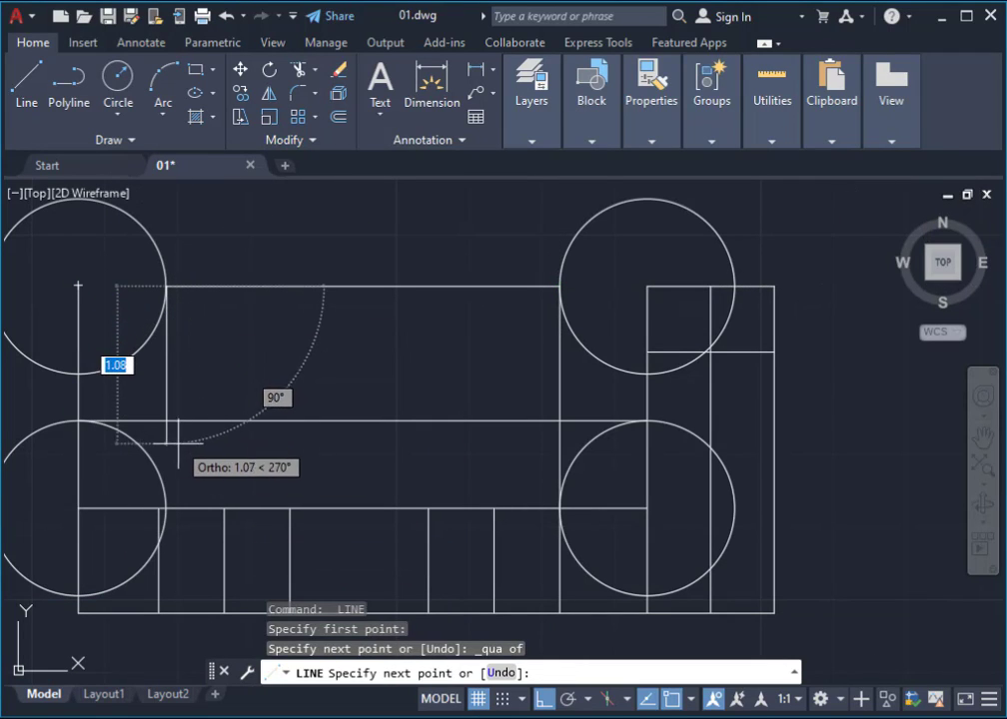
{"action": "left_click", "coordinate": [219, 452]}
{"action": "key", "text": "Return"}
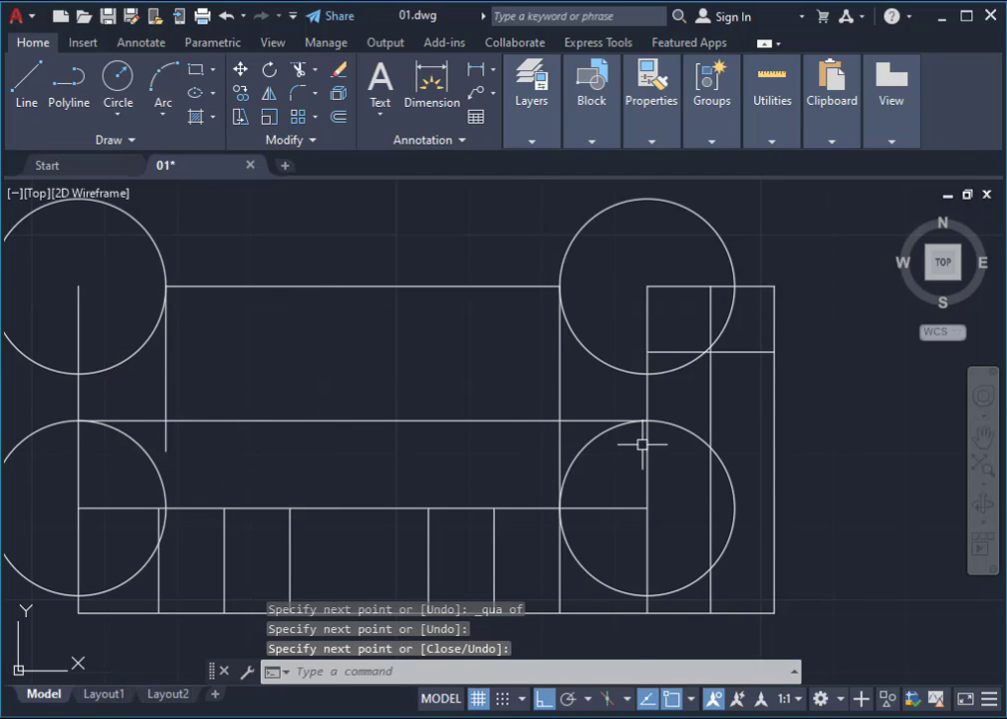
Step: Select the right-hand helper circles for removal
{"action": "left_click", "coordinate": [649, 446]}
{"action": "left_click", "coordinate": [580, 427]}
{"action": "left_click", "coordinate": [623, 217]}
Step: Delete the four helper circles and the leftover left vertical line
{"action": "left_click", "coordinate": [371, 224]}
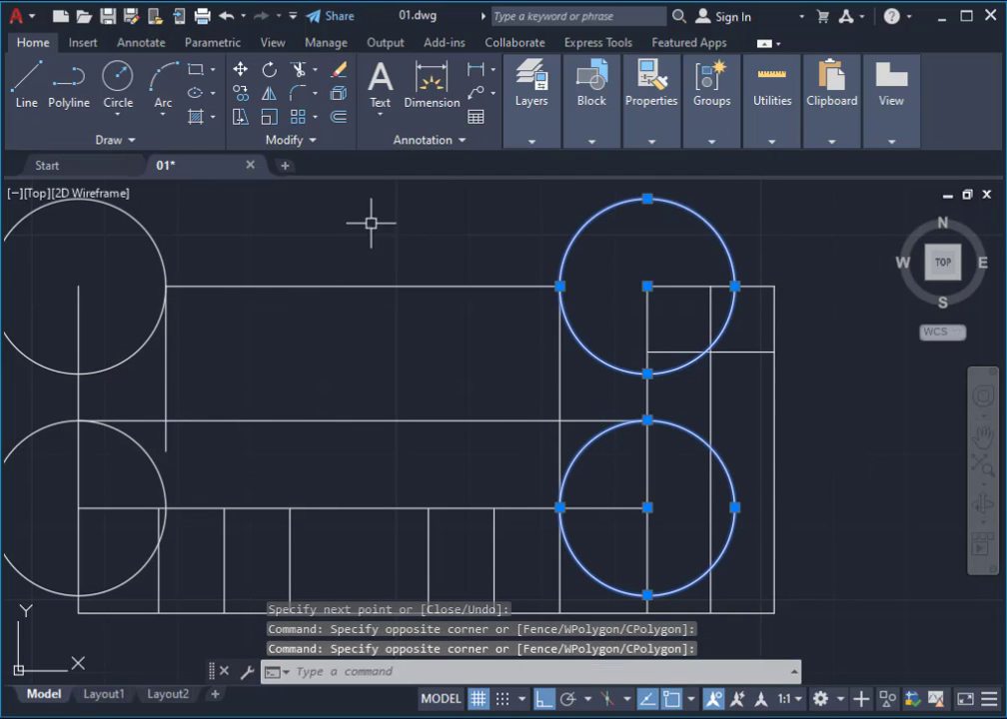
{"action": "left_click", "coordinate": [264, 232]}
{"action": "left_click", "coordinate": [90, 248]}
{"action": "left_click", "coordinate": [140, 379]}
{"action": "left_click", "coordinate": [130, 390]}
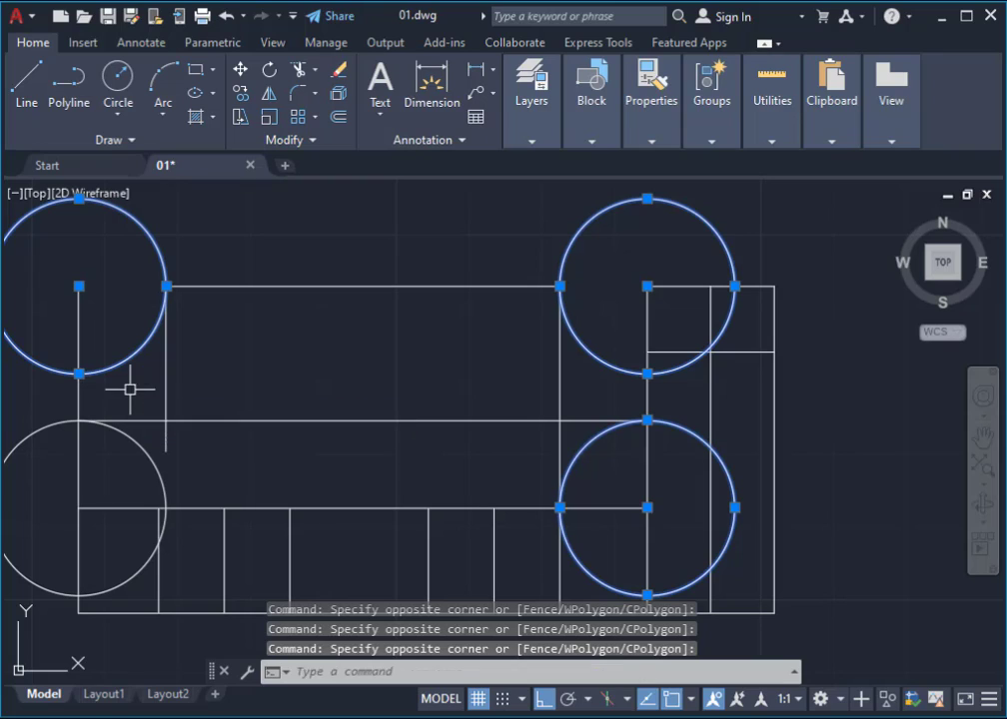
{"action": "left_click", "coordinate": [159, 441]}
{"action": "left_click", "coordinate": [117, 456]}
{"action": "key", "text": "Delete"}
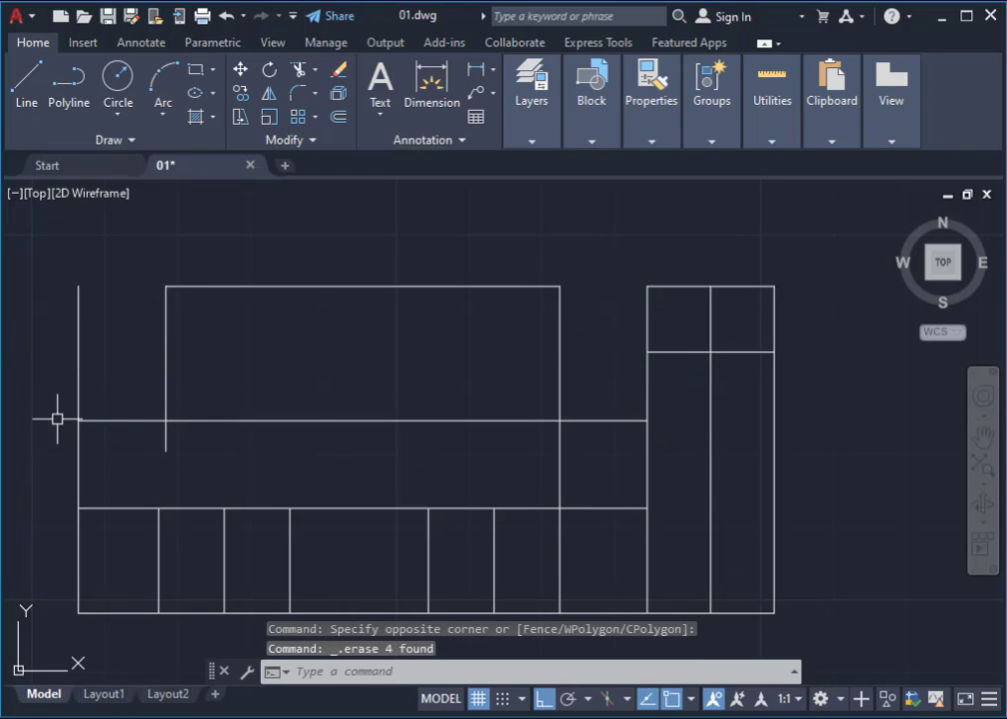
{"action": "left_click", "coordinate": [105, 266]}
{"action": "left_click", "coordinate": [47, 318]}
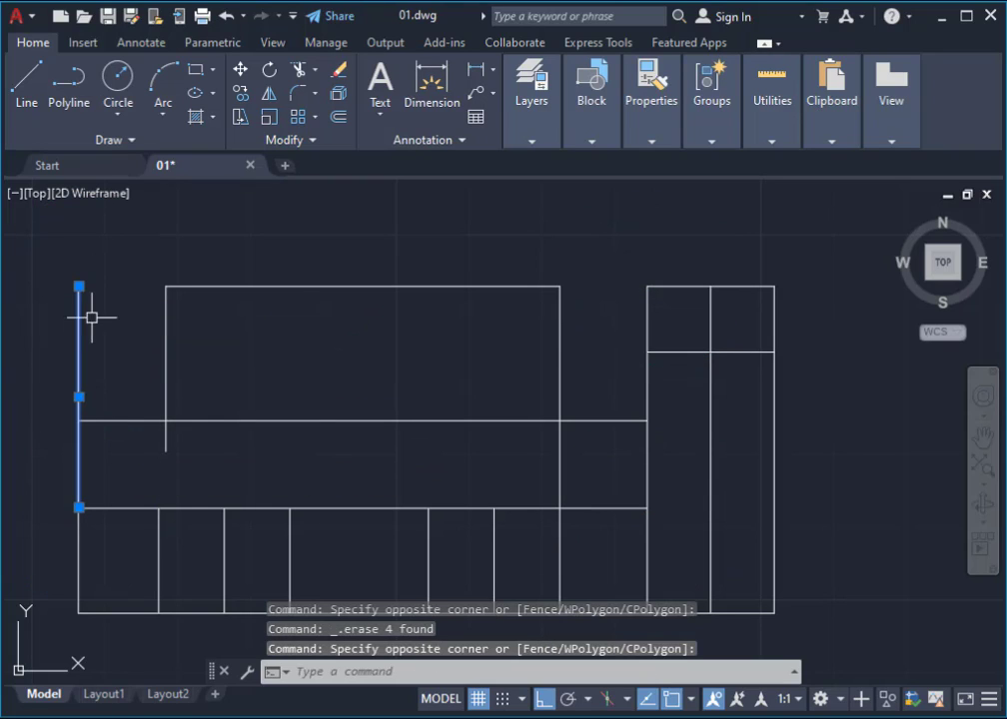
{"action": "key", "text": "Delete"}
{"action": "type", "text": "tr"}
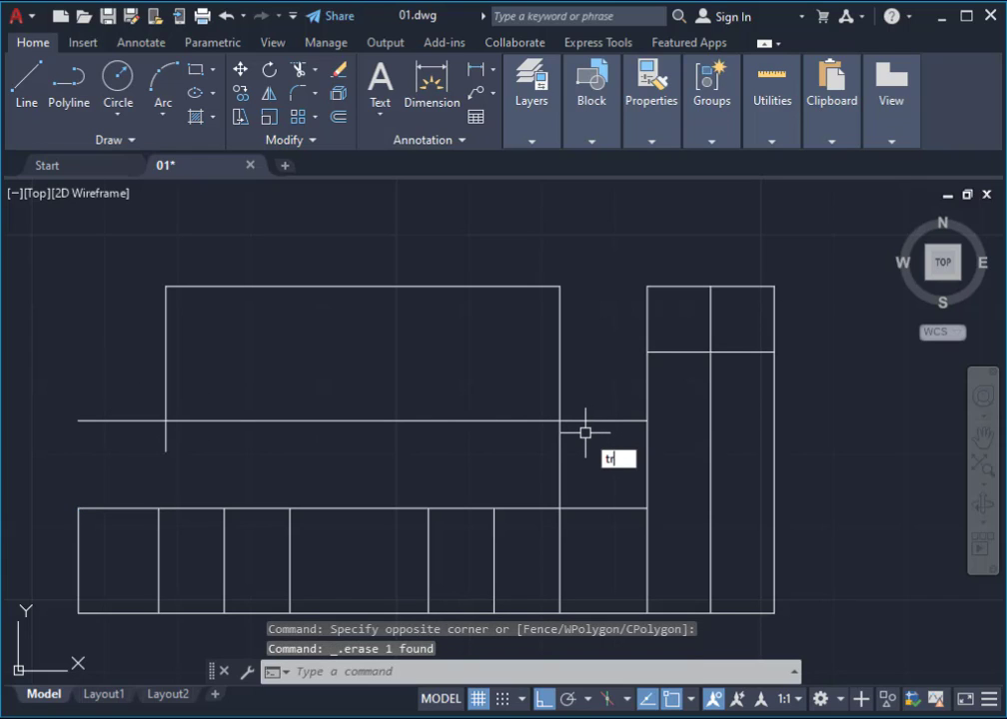
Step: Trim the excess line pieces right of the rectangle and the left extension and stub below it
{"action": "key", "text": "Return"}
{"action": "left_click", "coordinate": [585, 395]}
{"action": "left_click", "coordinate": [583, 451]}
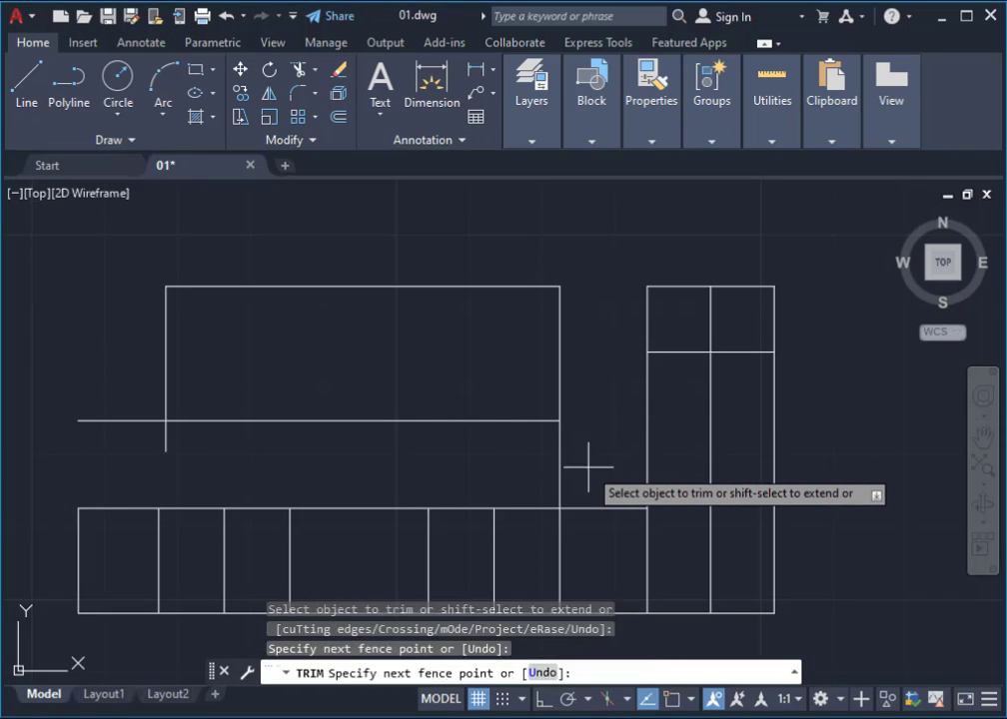
{"action": "left_click", "coordinate": [477, 477]}
{"action": "key", "text": "Return"}
{"action": "left_click", "coordinate": [187, 443]}
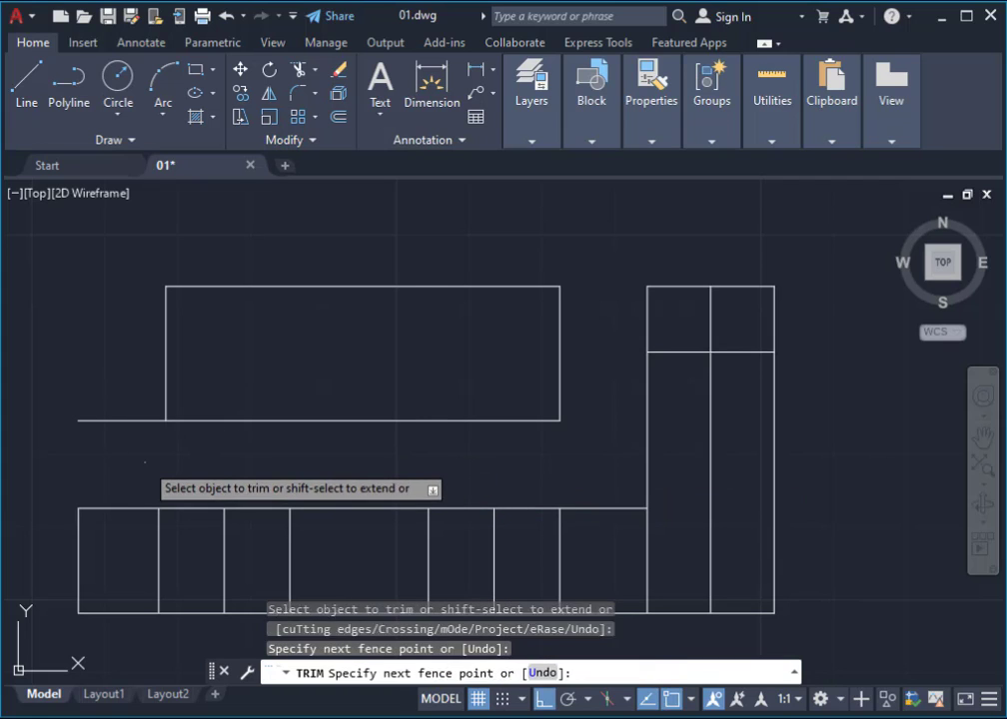
{"action": "left_click", "coordinate": [100, 400]}
{"action": "key", "text": "Return"}
{"action": "scroll", "coordinate": [519, 449], "scroll_direction": "down", "scroll_amount": 2}
{"action": "scroll", "coordinate": [566, 400], "scroll_direction": "down", "scroll_amount": 1}
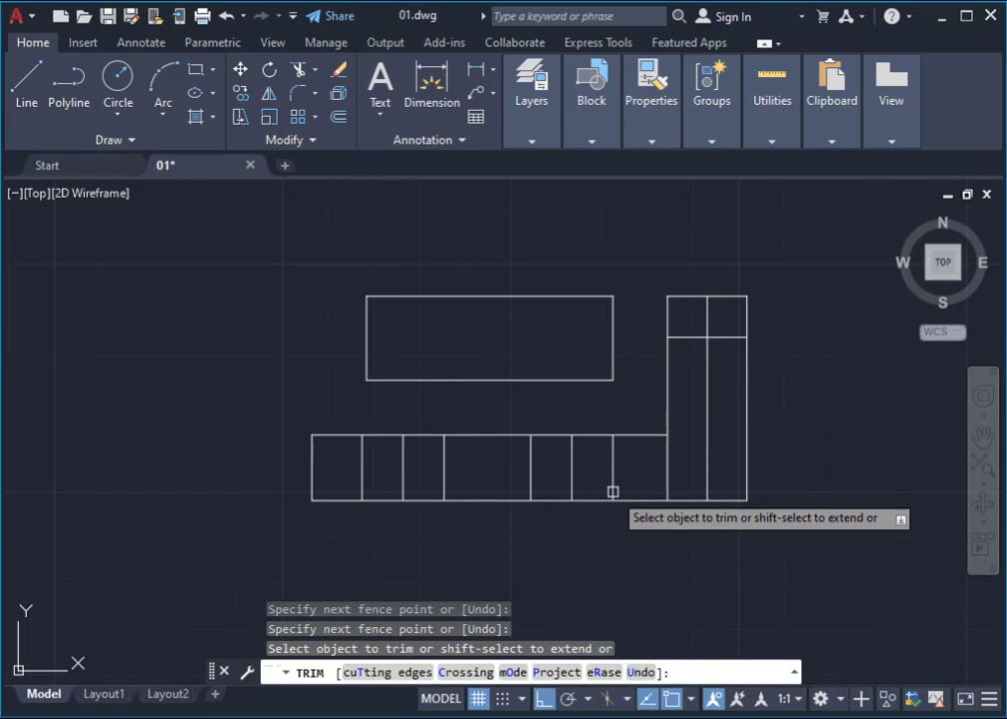
{"action": "key", "text": "Escape"}
{"action": "scroll", "coordinate": [580, 399], "scroll_direction": "up", "scroll_amount": 2}
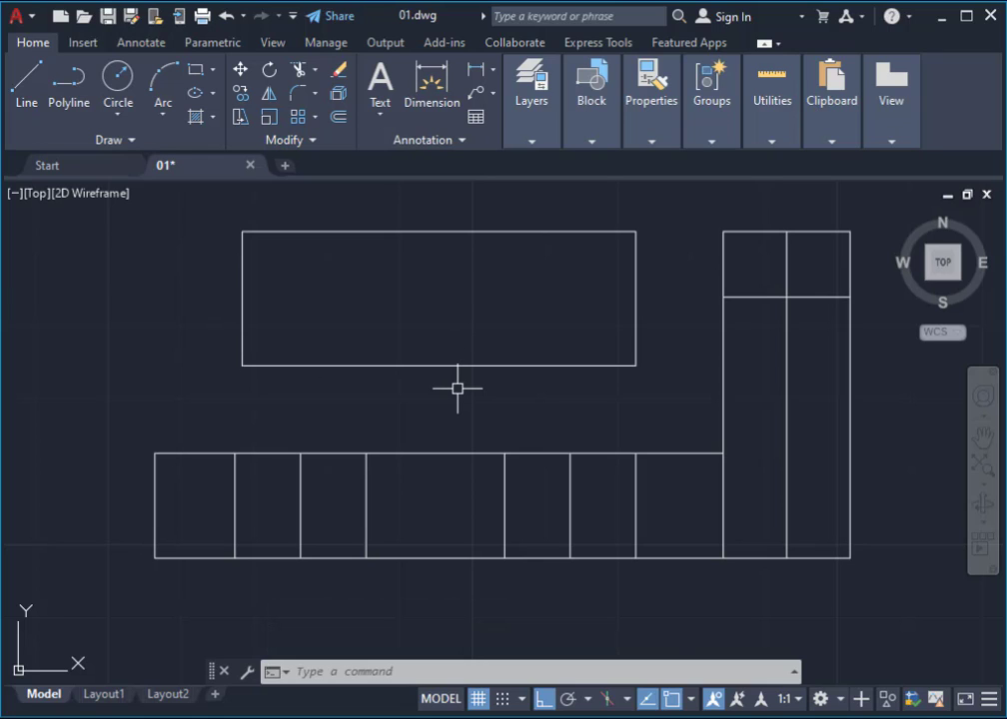
{"action": "type", "text": "c"}
Step: Draw test circles of radius 0.9, 0.95 and 0.9 in a chain along the top rectangle's lower edge
{"action": "key", "text": "Return"}
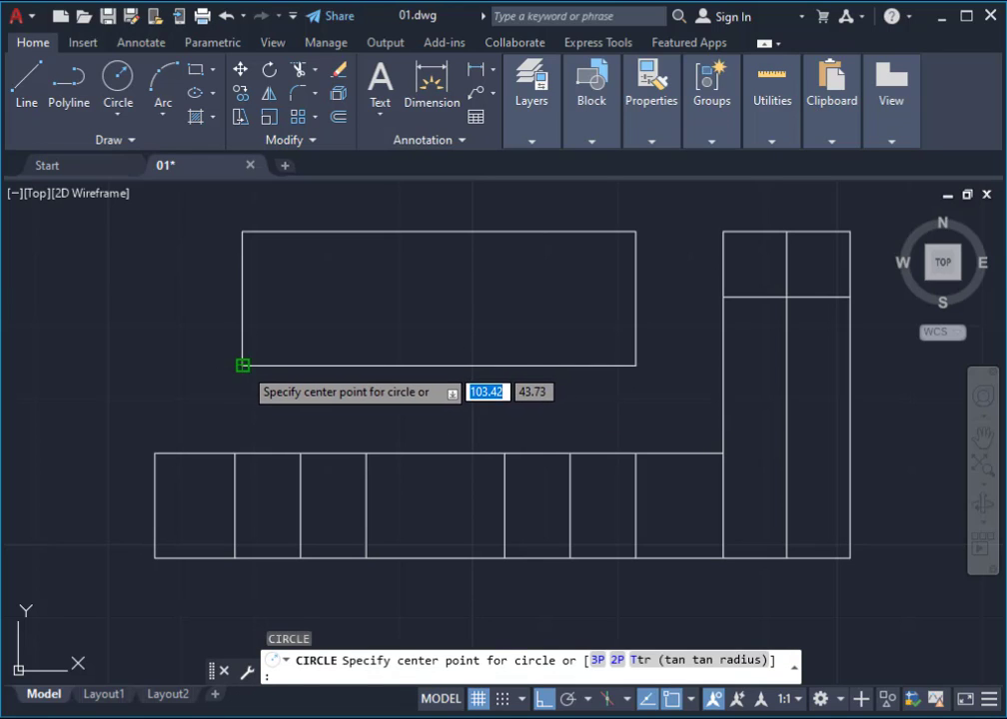
{"action": "left_click", "coordinate": [242, 364]}
{"action": "type", "text": "0.9"}
{"action": "key", "text": "Return"}
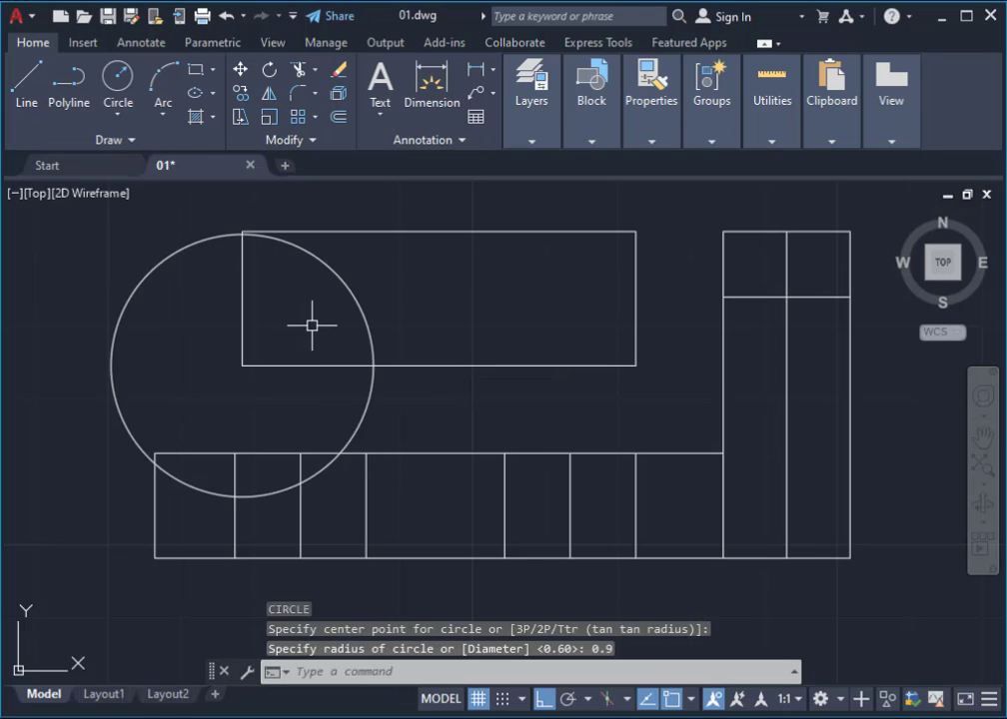
{"action": "key", "text": "Return"}
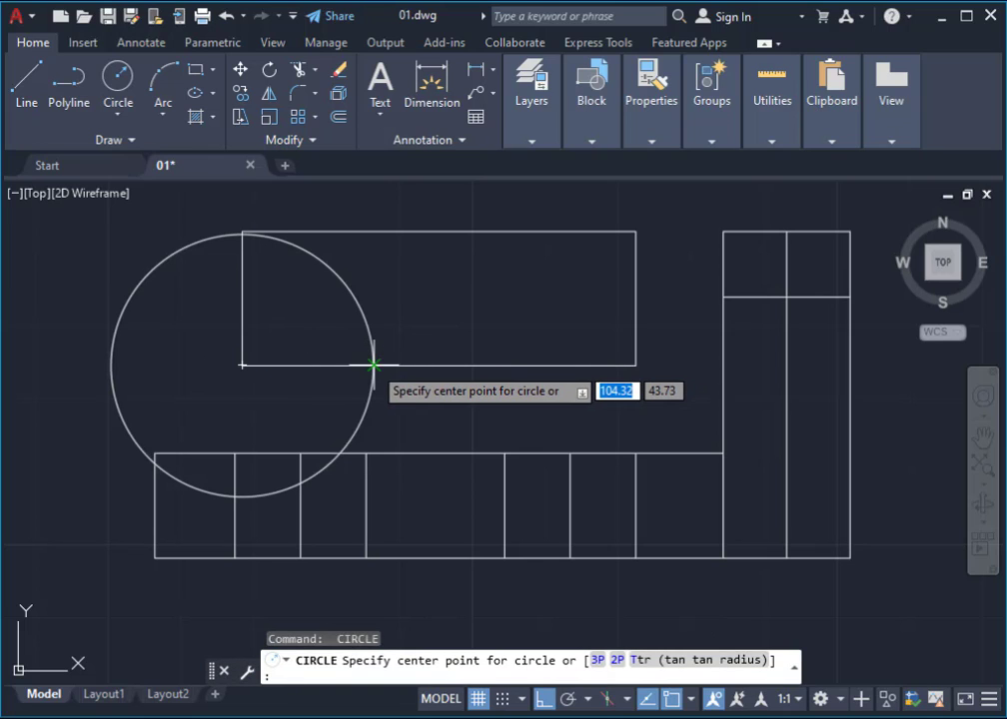
{"action": "left_click", "coordinate": [374, 365]}
{"action": "type", "text": "0.95"}
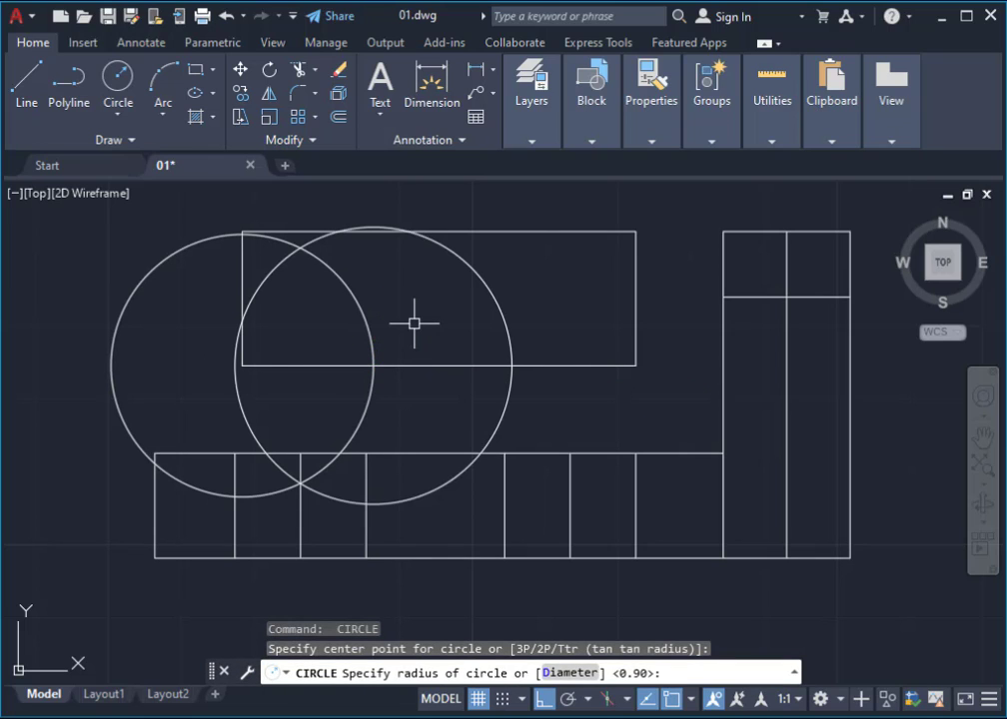
{"action": "key", "text": "Return"}
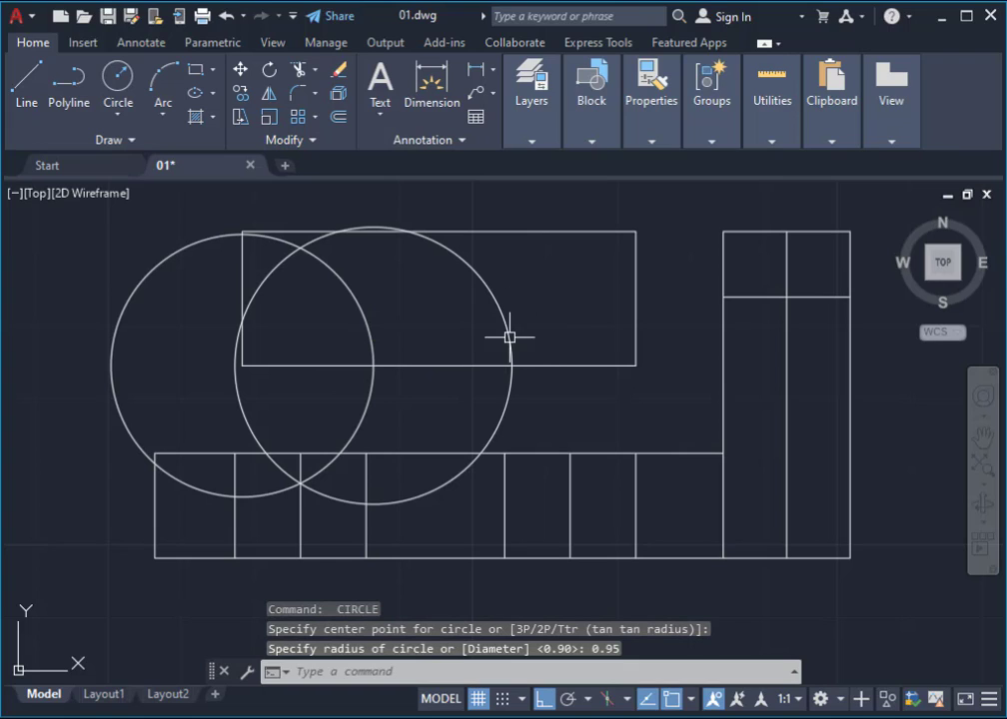
{"action": "key", "text": "Return"}
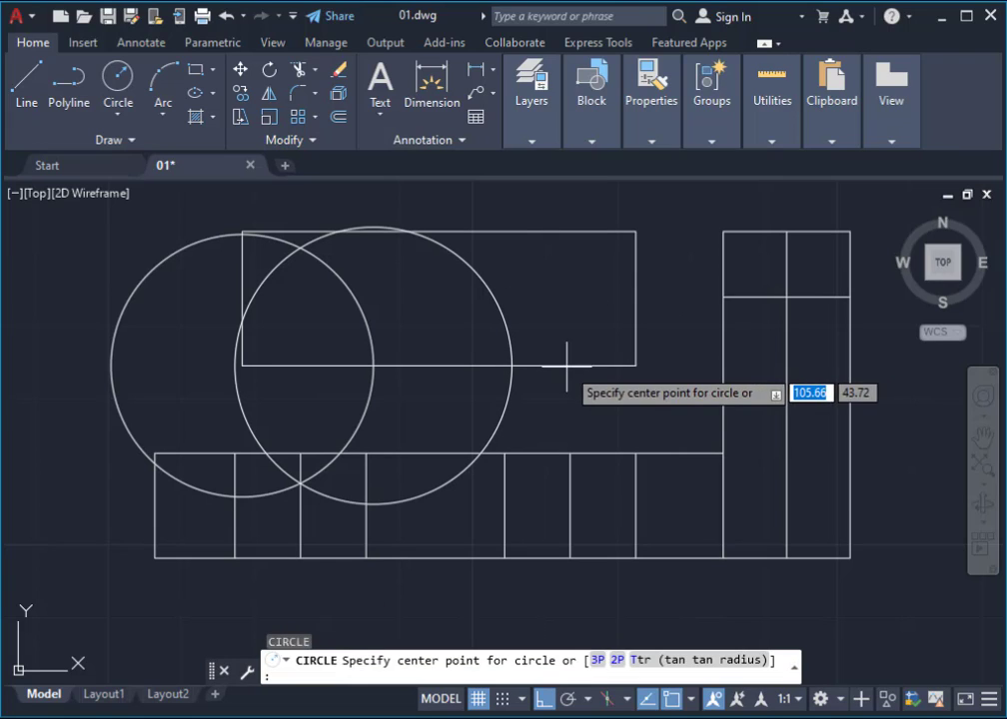
{"action": "left_click", "coordinate": [511, 365]}
{"action": "type", "text": "0.9"}
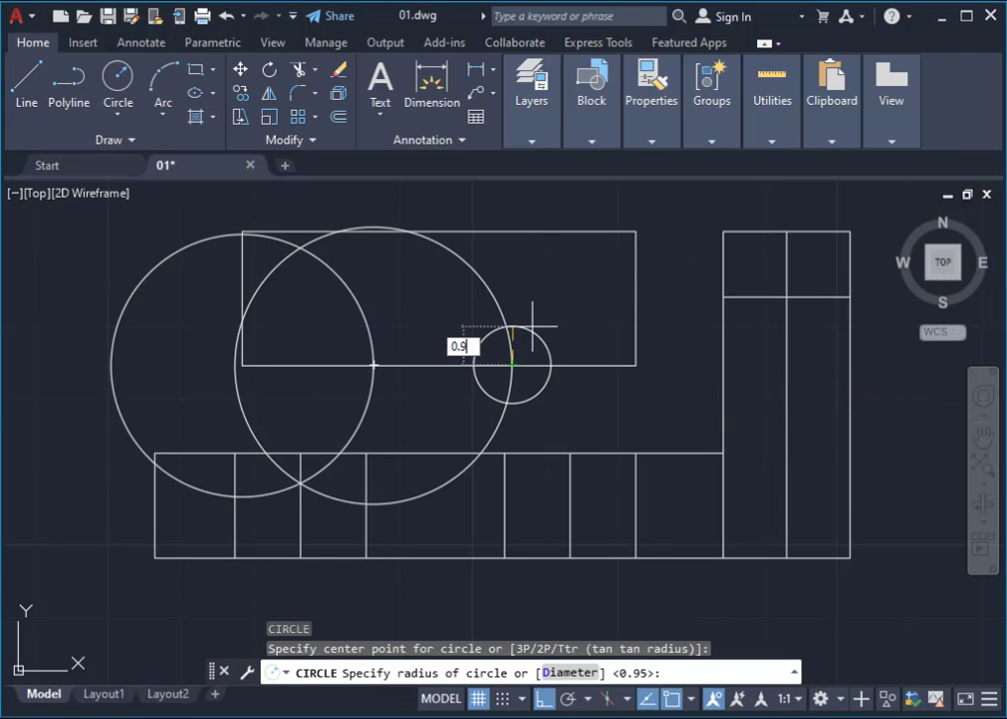
{"action": "key", "text": "Return"}
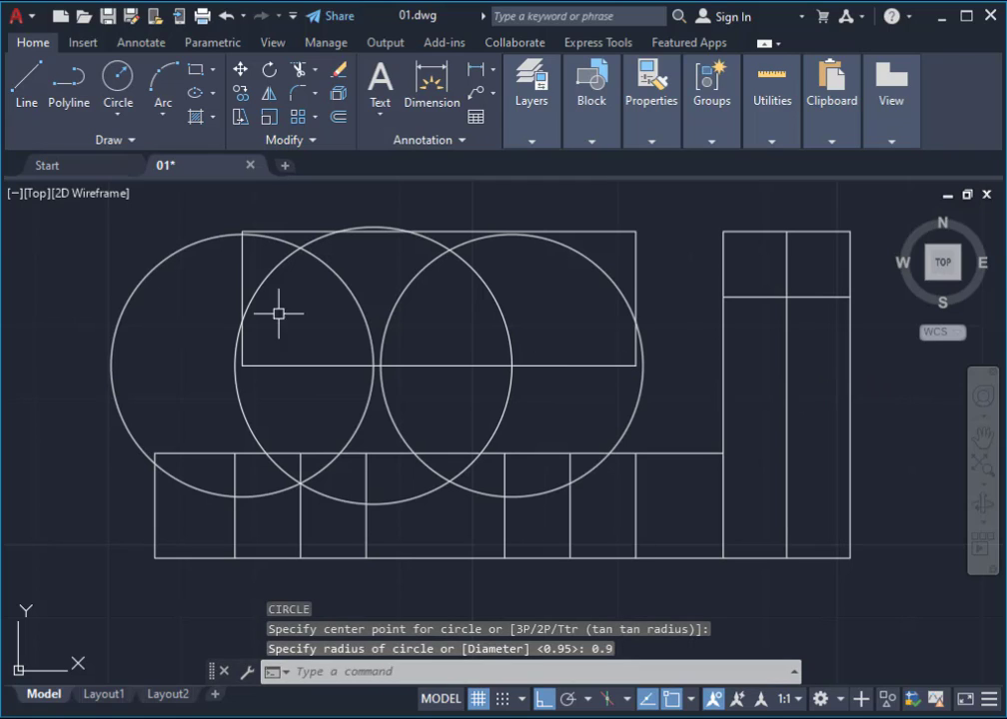
Step: Erase the three test circles and start the DIM command
{"action": "left_click", "coordinate": [642, 380]}
{"action": "left_click", "coordinate": [532, 402]}
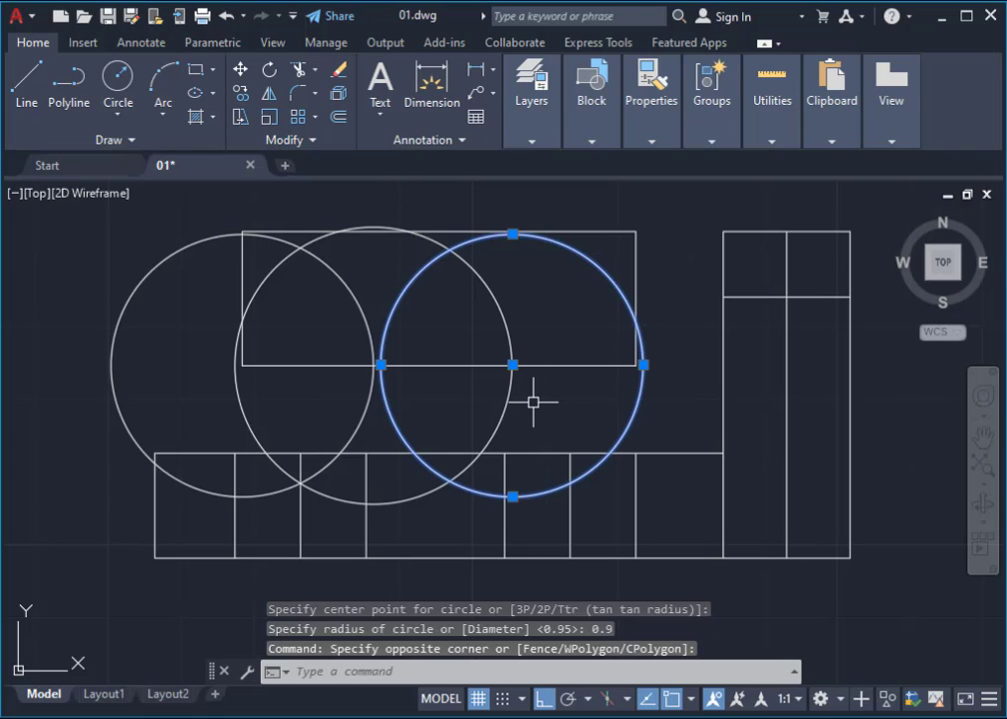
{"action": "key", "text": "Delete"}
{"action": "left_click_drag", "start_coordinate": [523, 393], "coordinate": [440, 394]}
{"action": "key", "text": "Delete"}
{"action": "left_click", "coordinate": [418, 392]}
{"action": "left_click", "coordinate": [366, 409]}
{"action": "key", "text": "Delete"}
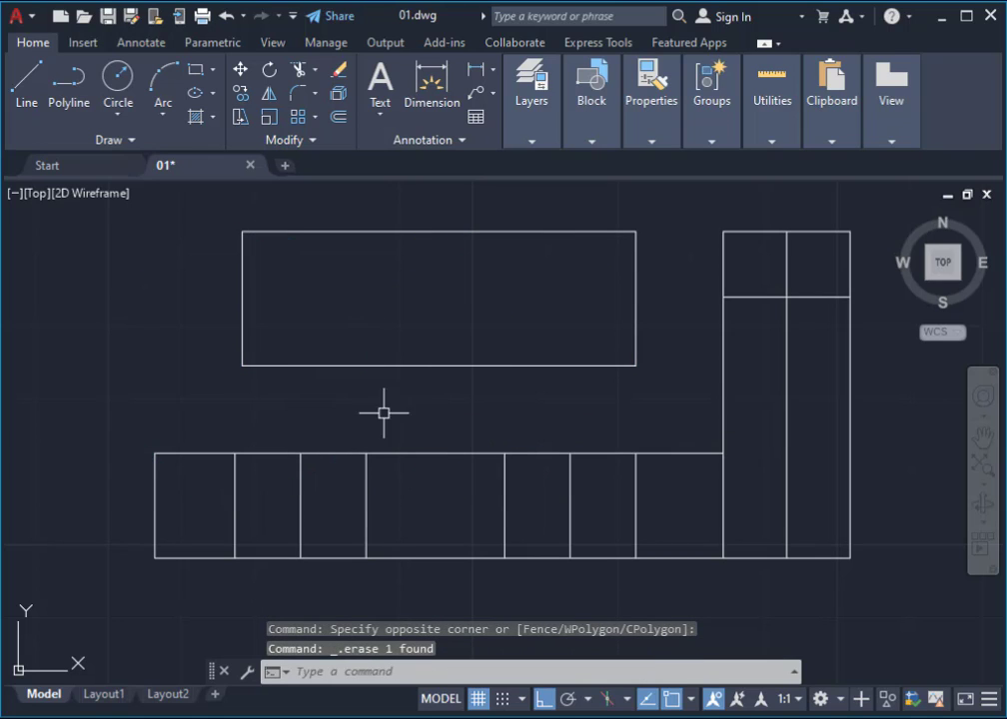
{"action": "scroll", "coordinate": [432, 360], "scroll_direction": "up", "scroll_amount": 2}
{"action": "type", "text": "D"}
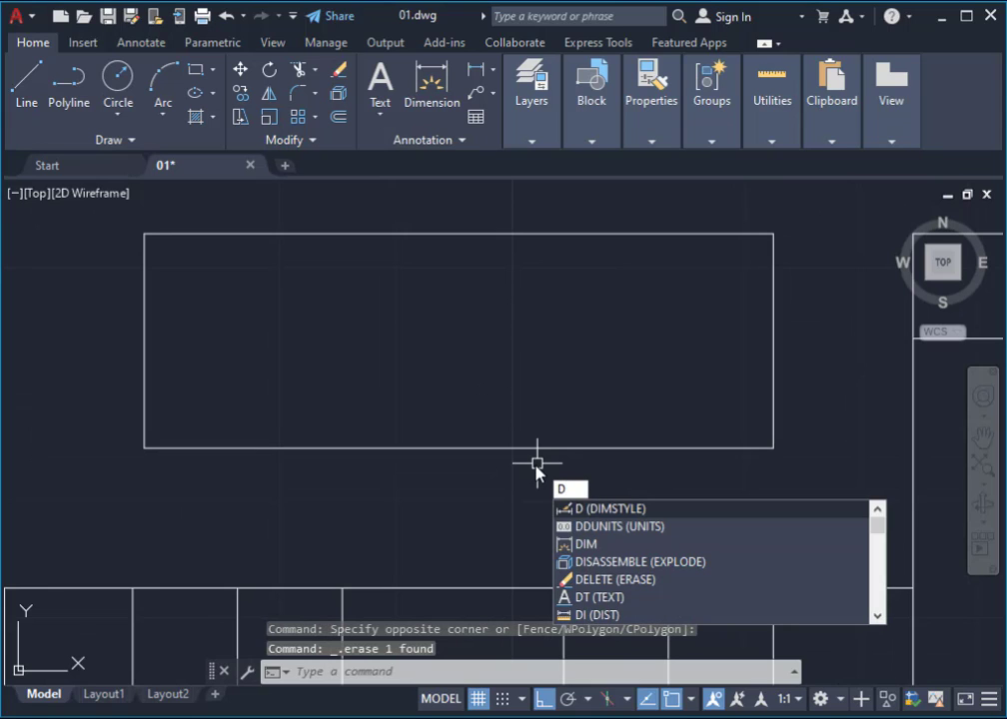
{"action": "left_click", "coordinate": [557, 544]}
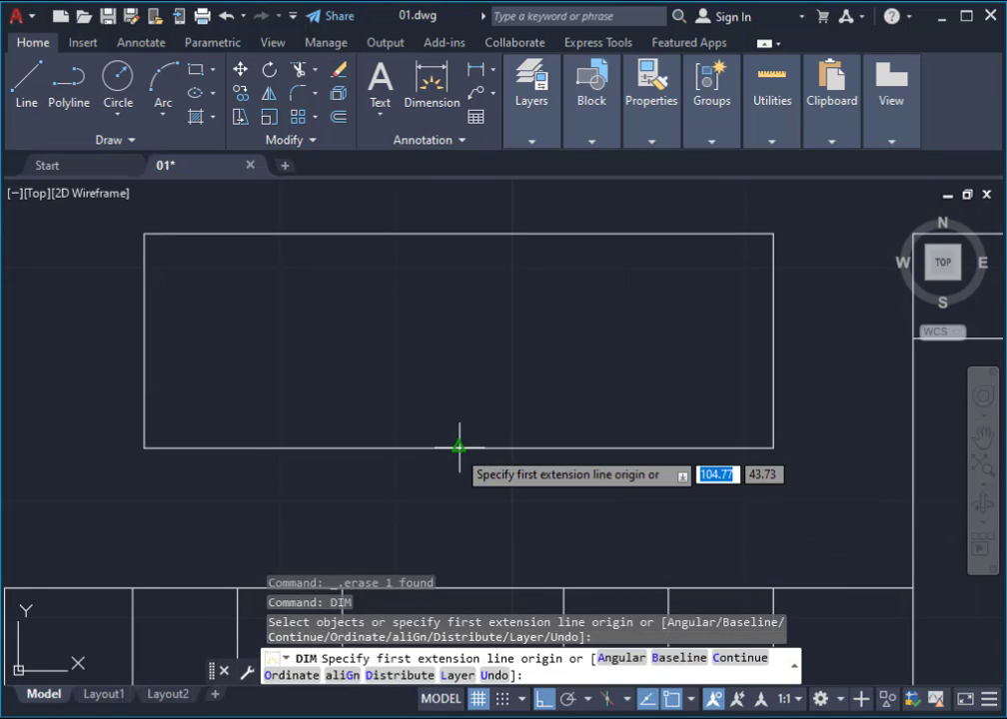
Step: Preview a dimension on the top rectangle's bottom edge, read 2.7000, and cancel without placing it
{"action": "key", "text": "Return"}
{"action": "key", "text": "Return"}
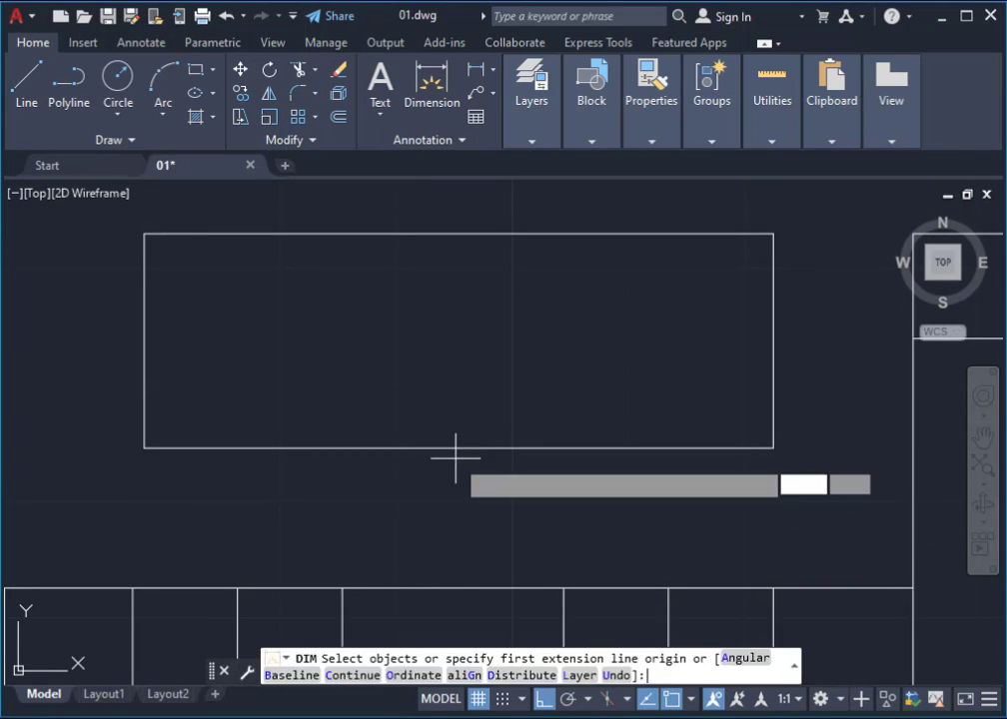
{"action": "key", "text": "Return"}
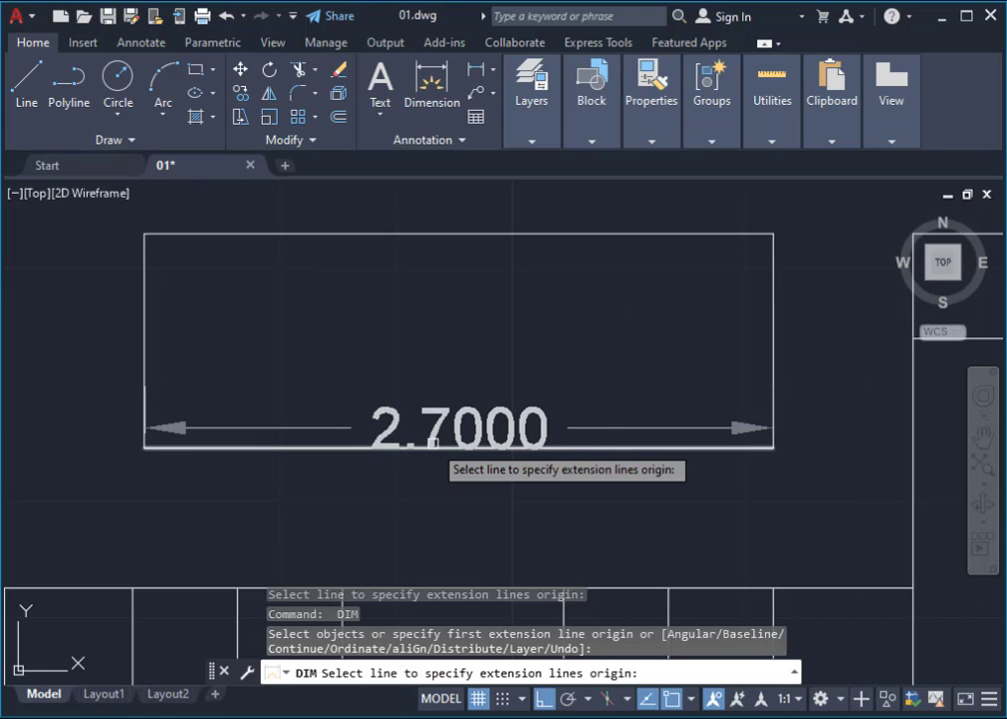
{"action": "key", "text": "Escape"}
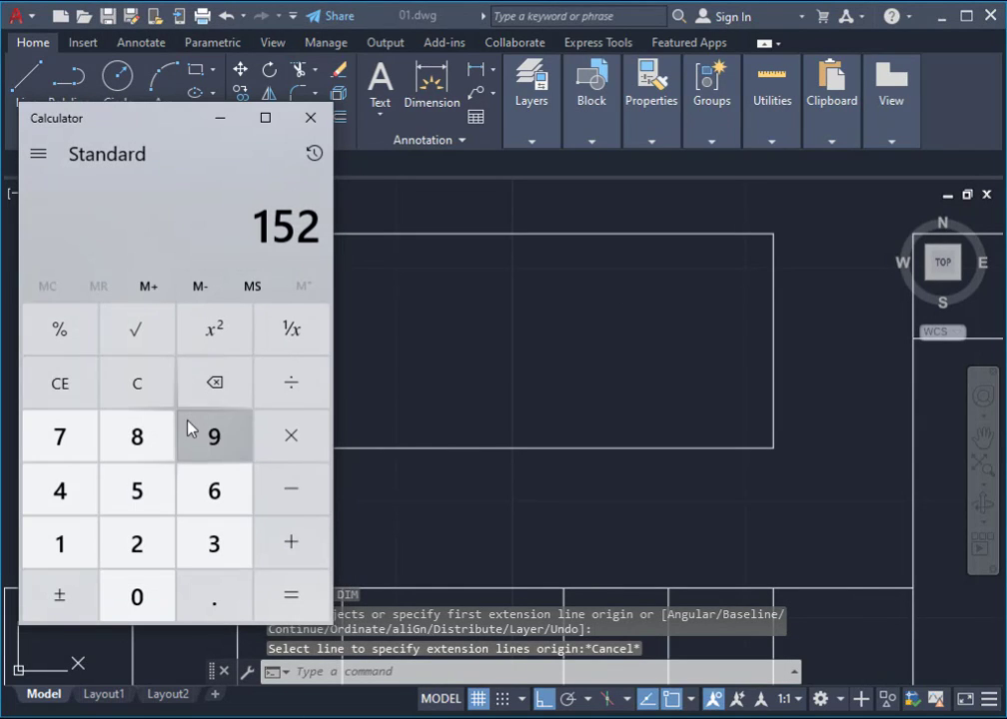
Step: Compute 270 − 90 − 95 = 85 in Windows Calculator, then close it
{"action": "left_click", "coordinate": [140, 390]}
{"action": "left_click", "coordinate": [158, 547]}
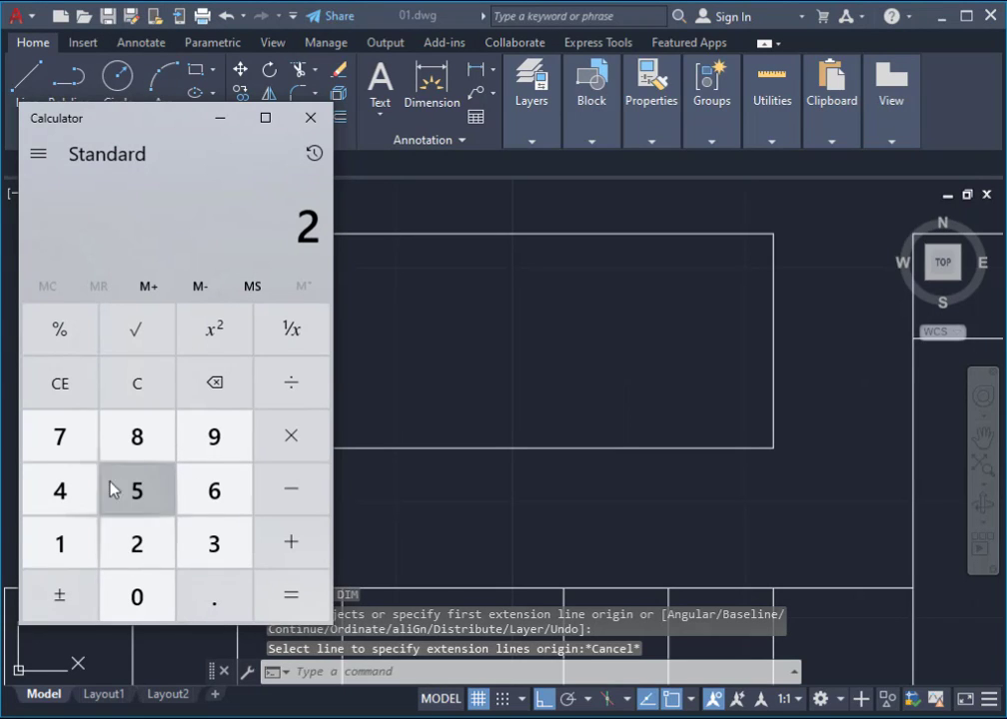
{"action": "left_click", "coordinate": [135, 386]}
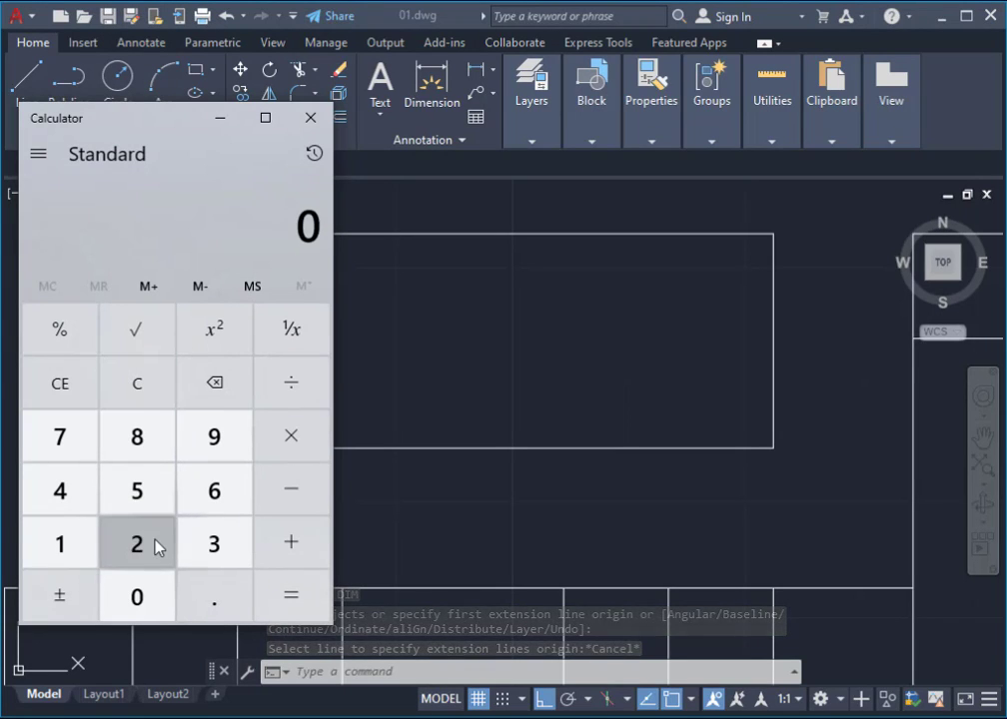
{"action": "left_click", "coordinate": [150, 542]}
{"action": "type", "text": "70 - "}
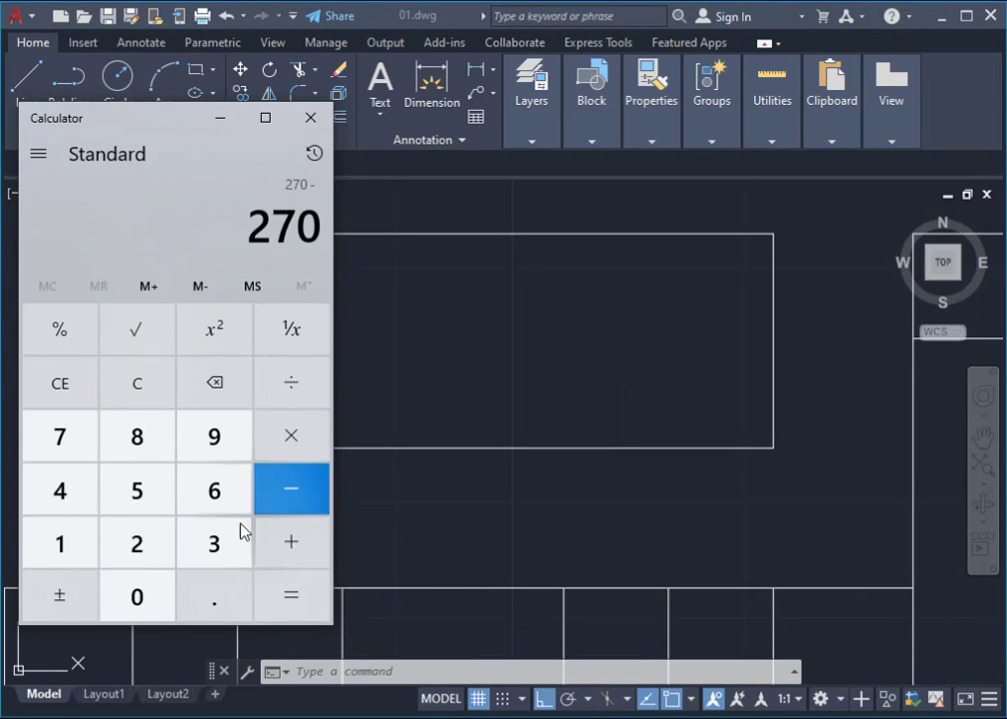
{"action": "type", "text": "90 - "}
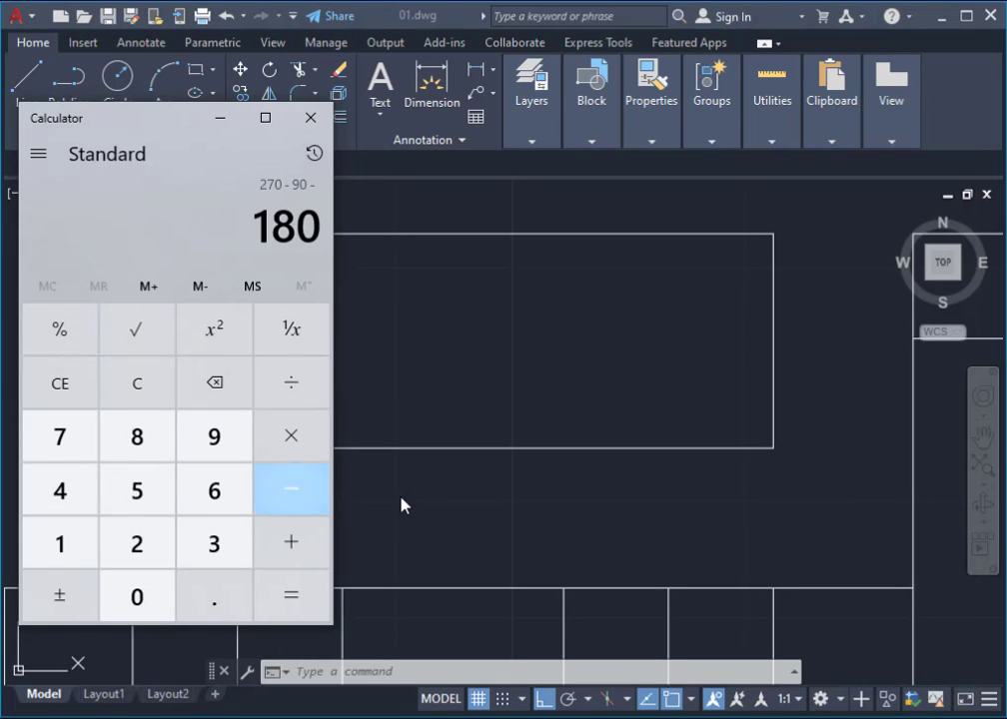
{"action": "type", "text": "95 -"}
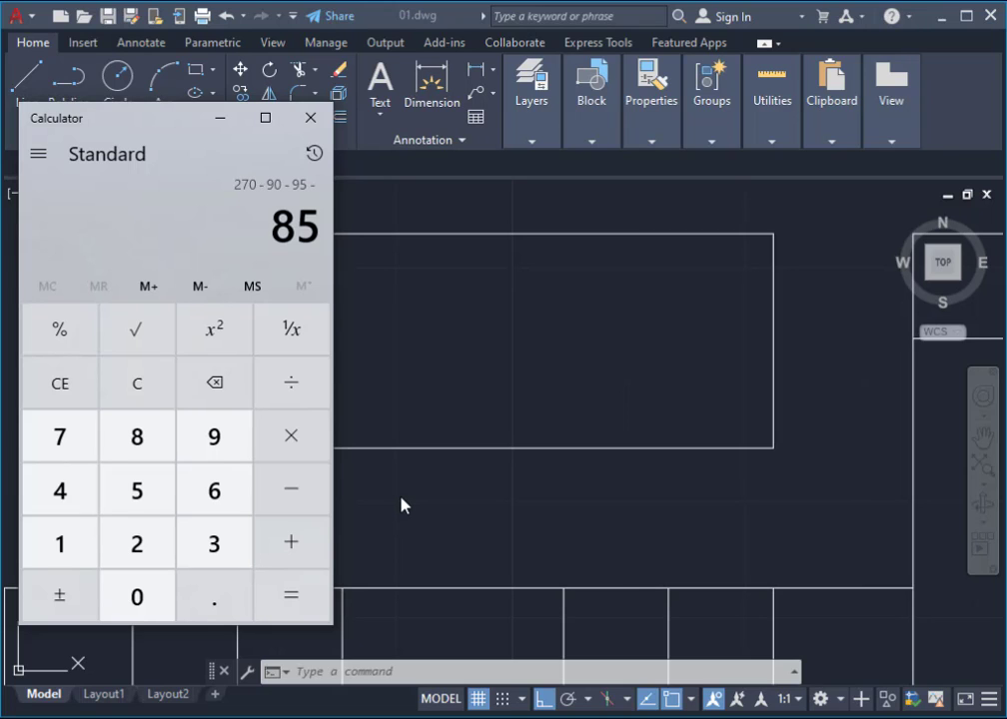
{"action": "left_click", "coordinate": [311, 118]}
Step: Draw a 0.9-radius helper circle at the top rectangle's lower-left corner
{"action": "scroll", "coordinate": [593, 405], "scroll_direction": "down", "scroll_amount": 2}
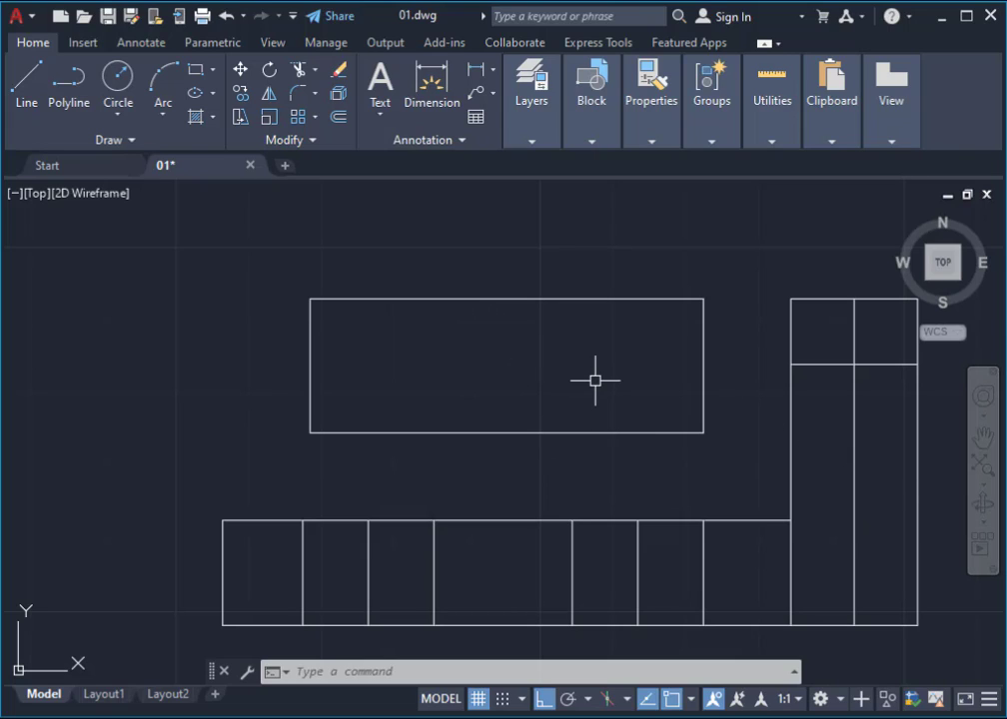
{"action": "type", "text": "c"}
{"action": "key", "text": "Return"}
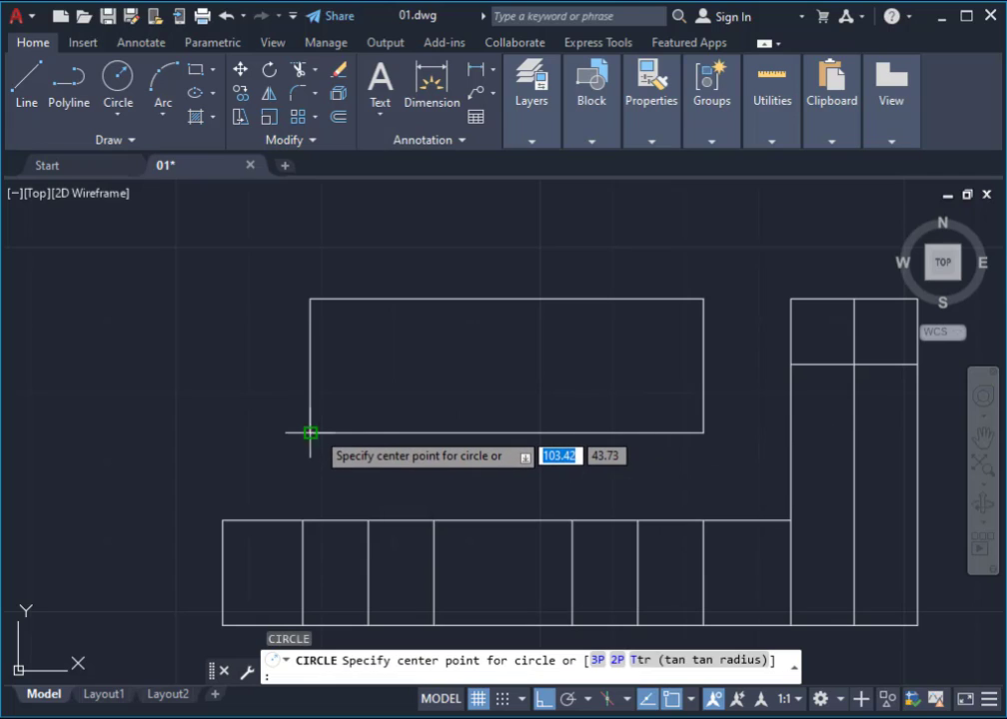
{"action": "left_click", "coordinate": [311, 433]}
{"action": "type", "text": "0.9"}
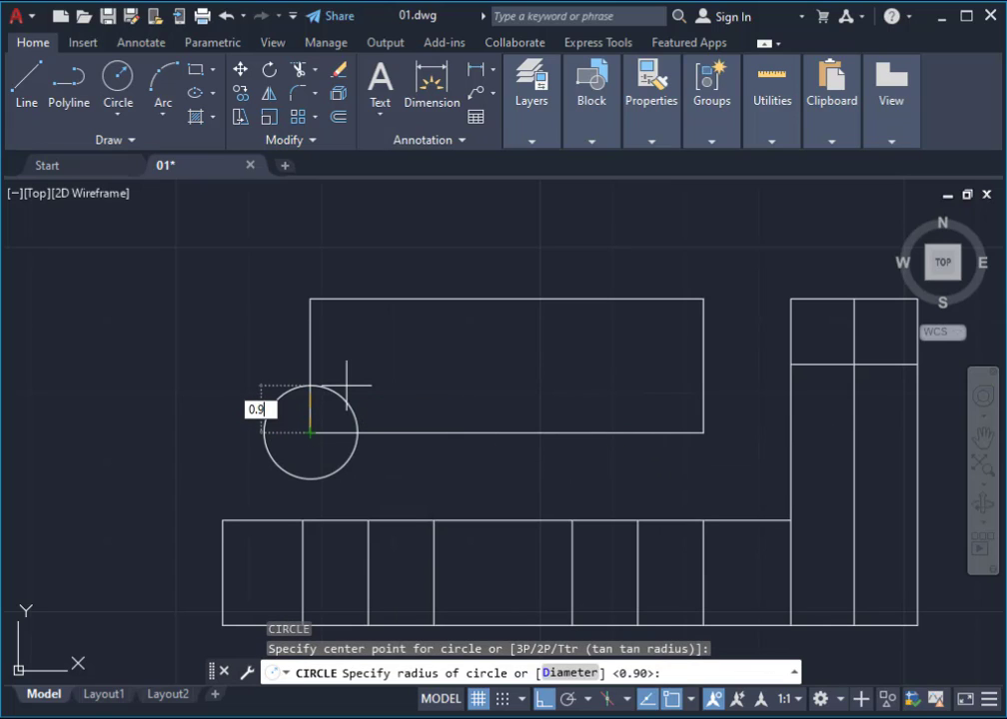
{"action": "key", "text": "Return"}
{"action": "scroll", "coordinate": [516, 367], "scroll_direction": "up", "scroll_amount": 2}
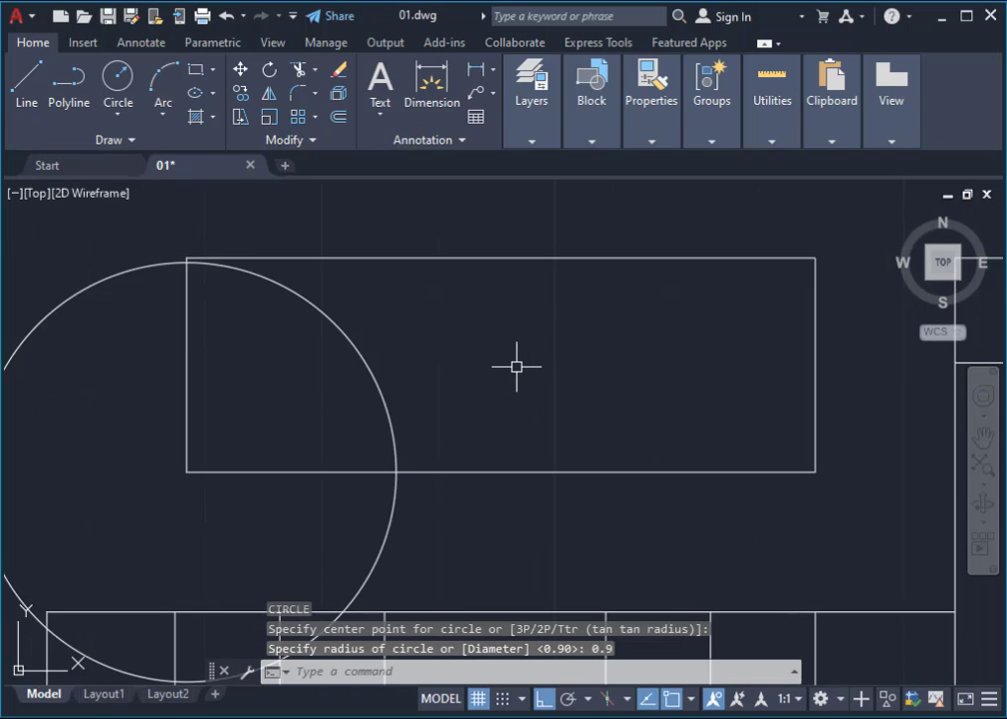
Step: Draw a vertical line up from where the circle crosses the bottom edge
{"action": "type", "text": "l"}
{"action": "key", "text": "Return"}
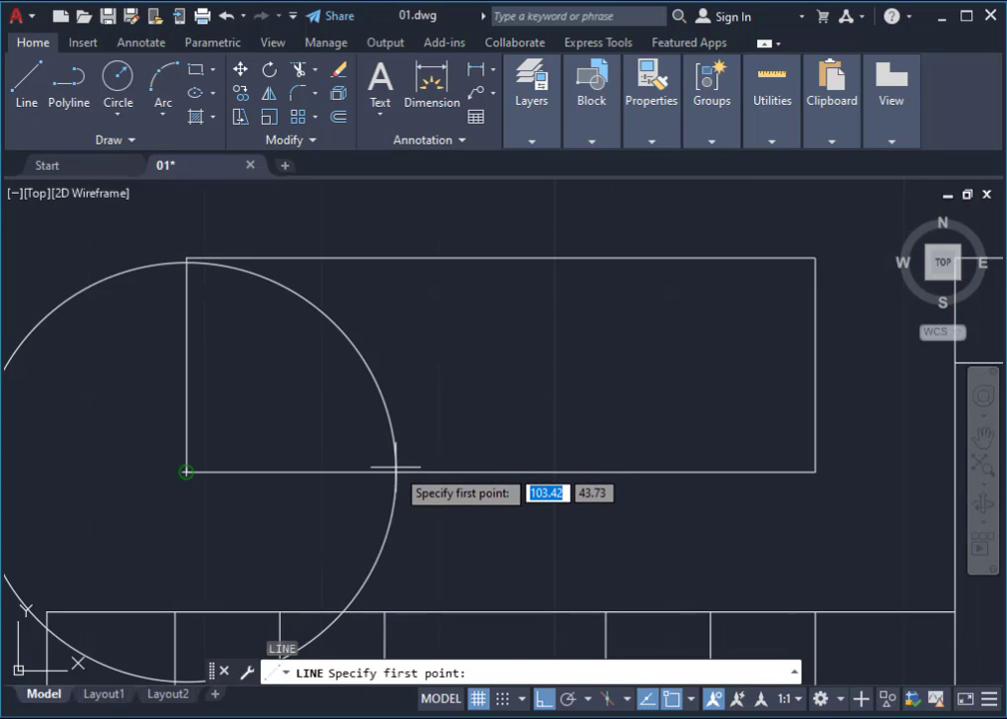
{"action": "left_click", "coordinate": [397, 471]}
{"action": "left_click", "coordinate": [387, 203]}
{"action": "key", "text": "Return"}
Step: Erase the helper circle and trim the divider flush with the rectangle's top edge
{"action": "left_click", "coordinate": [348, 299]}
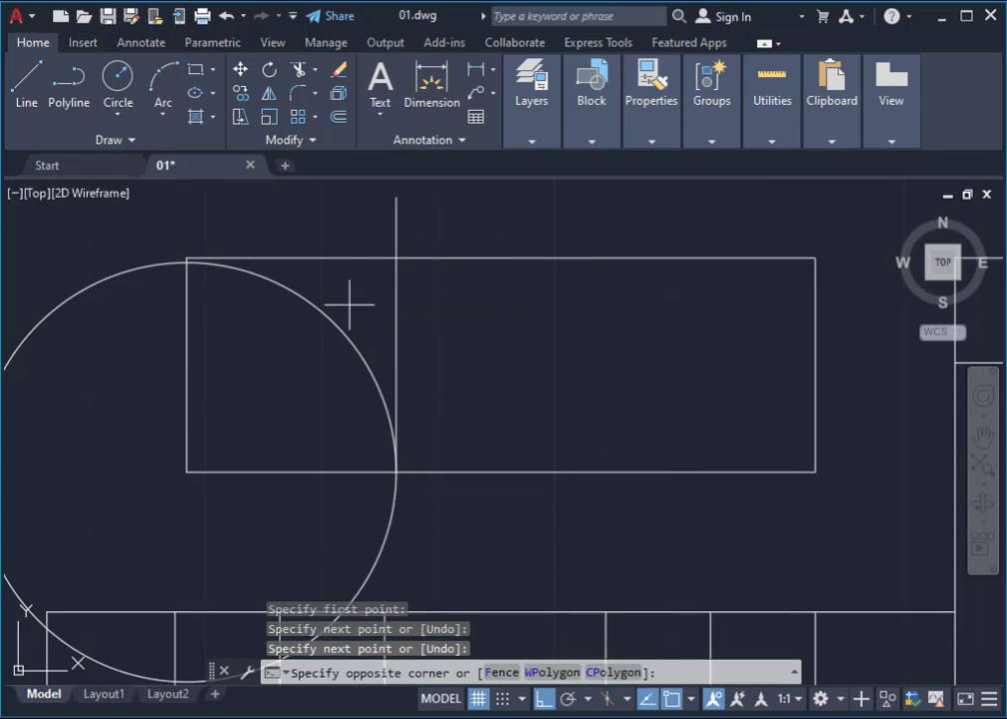
{"action": "left_click", "coordinate": [263, 344]}
{"action": "key", "text": "Delete"}
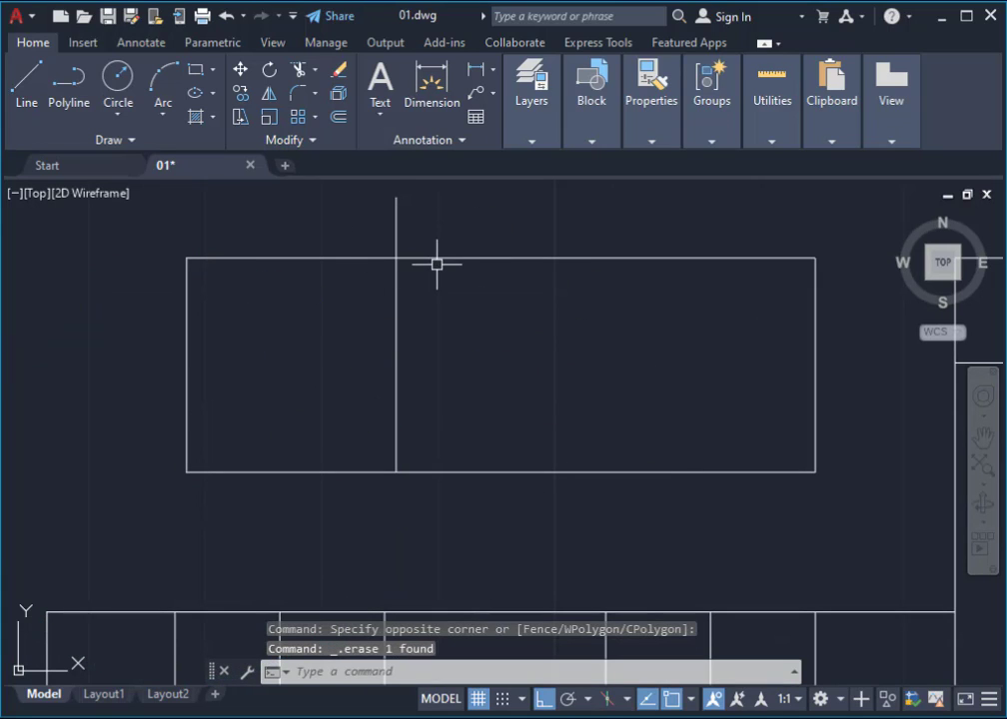
{"action": "type", "text": "tr"}
{"action": "key", "text": "Return"}
{"action": "left_click_drag", "start_coordinate": [439, 246], "coordinate": [373, 212]}
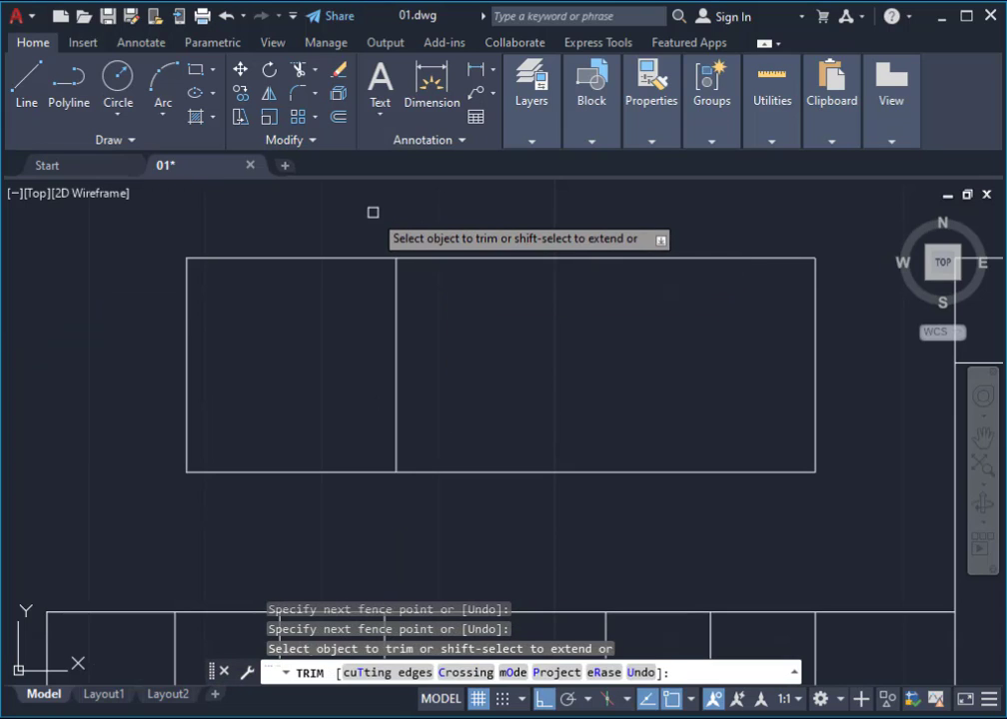
{"action": "key", "text": "Escape"}
{"action": "scroll", "coordinate": [397, 431], "scroll_direction": "down", "scroll_amount": 2}
{"action": "type", "text": "C"}
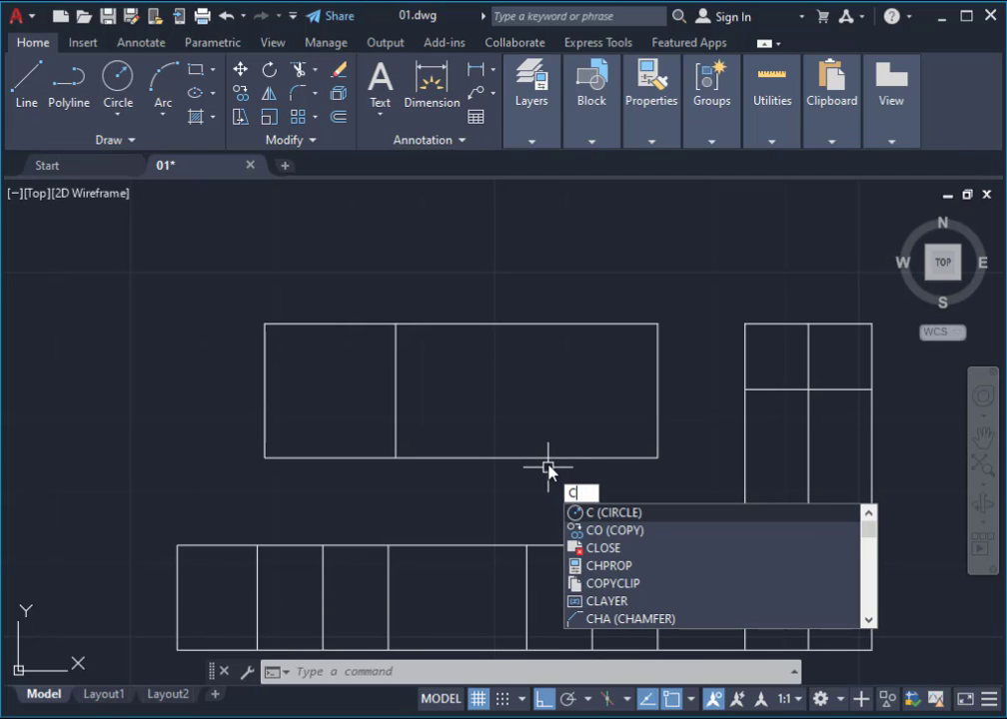
Step: Place 0.6-radius circles at the right block's top-left corner and the upper block's left corner
{"action": "key", "text": "Escape"}
{"action": "scroll", "coordinate": [768, 302], "scroll_direction": "up", "scroll_amount": 2}
{"action": "type", "text": "c"}
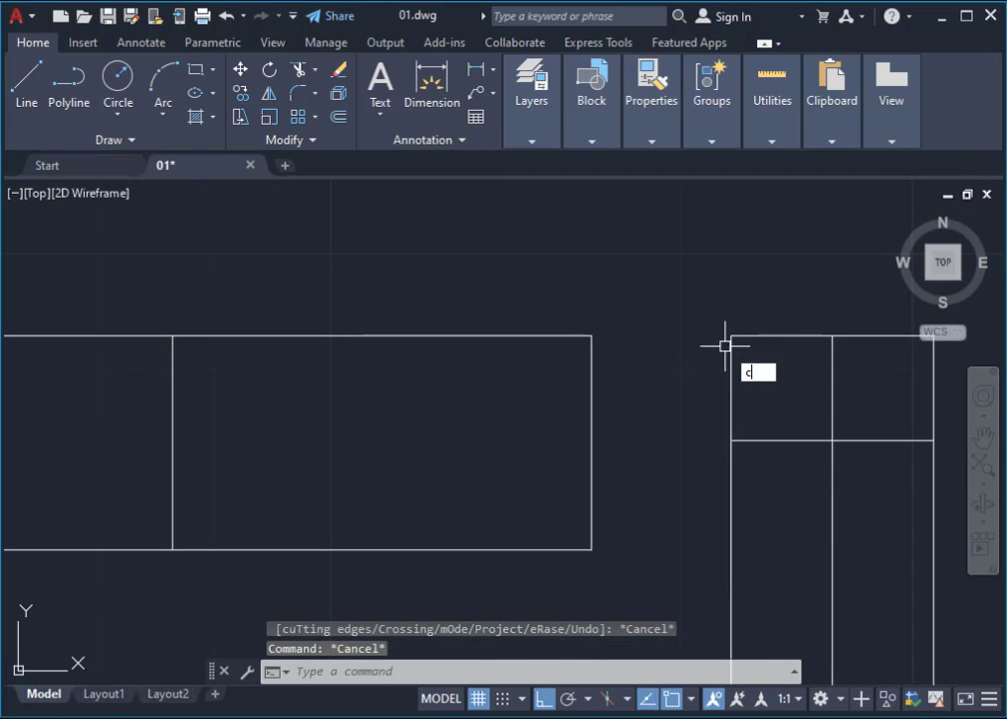
{"action": "key", "text": "Return"}
{"action": "left_click", "coordinate": [731, 336]}
{"action": "type", "text": "0."}
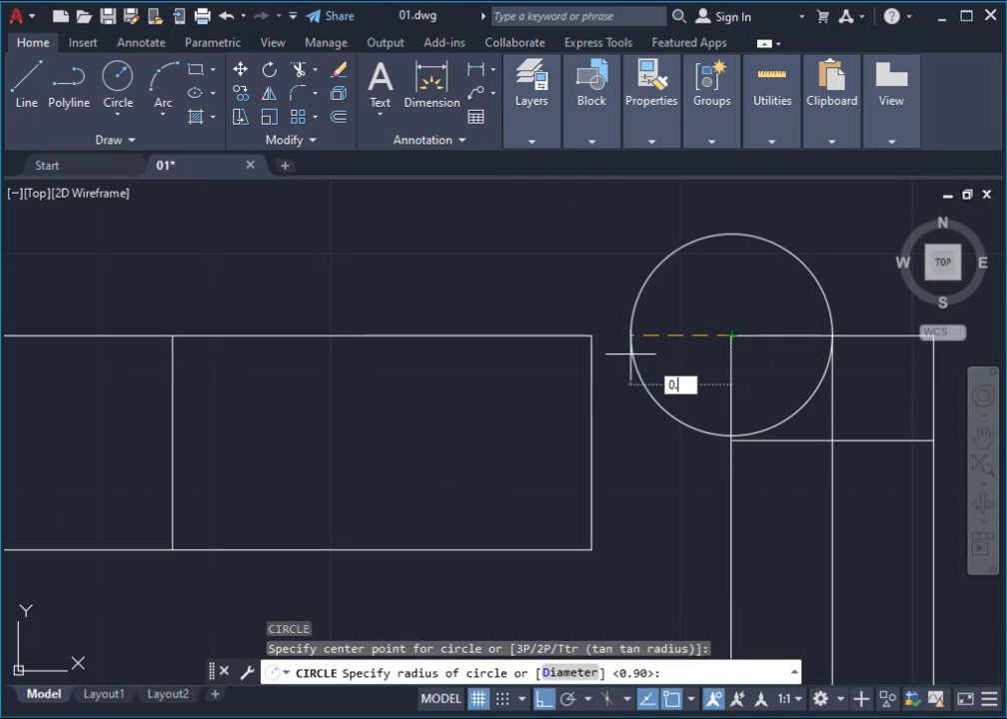
{"action": "type", "text": "6"}
{"action": "key", "text": "Return"}
{"action": "scroll", "coordinate": [622, 326], "scroll_direction": "up", "scroll_amount": 5}
{"action": "scroll", "coordinate": [622, 326], "scroll_direction": "down", "scroll_amount": 8}
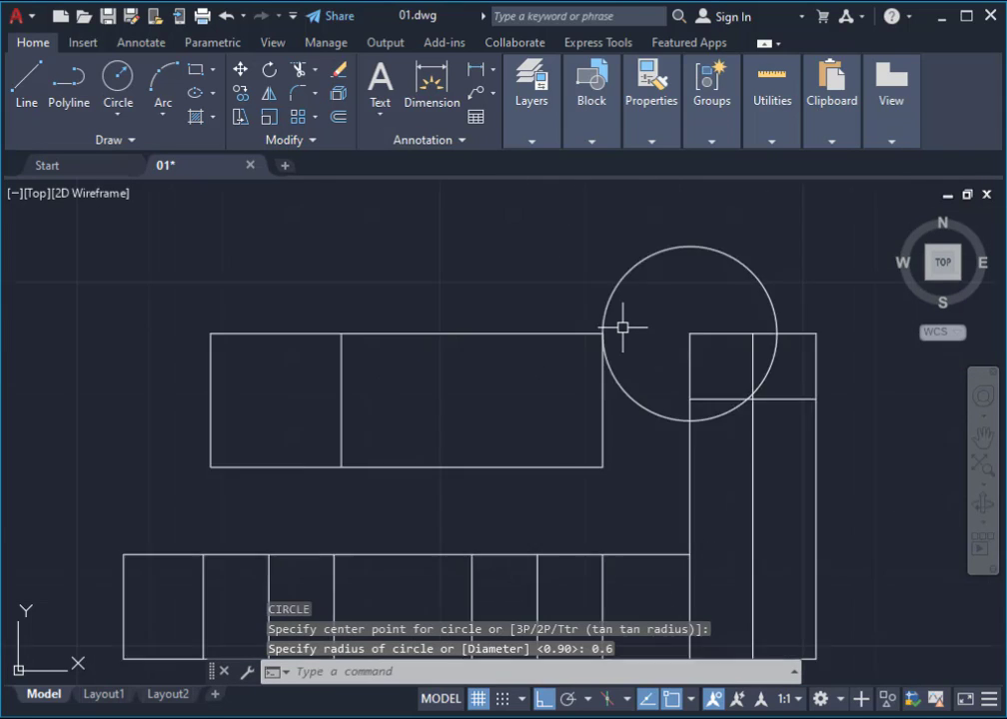
{"action": "scroll", "coordinate": [583, 334], "scroll_direction": "down", "scroll_amount": 3}
{"action": "scroll", "coordinate": [481, 337], "scroll_direction": "up", "scroll_amount": 1}
{"action": "key", "text": "Return"}
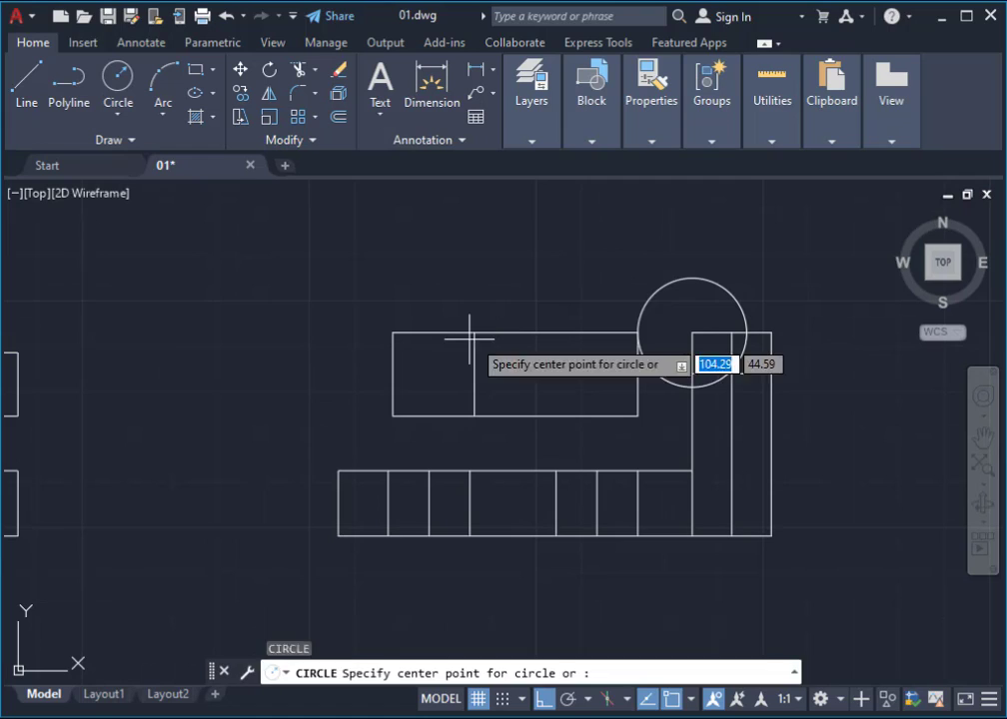
{"action": "scroll", "coordinate": [390, 378], "scroll_direction": "up", "scroll_amount": 4}
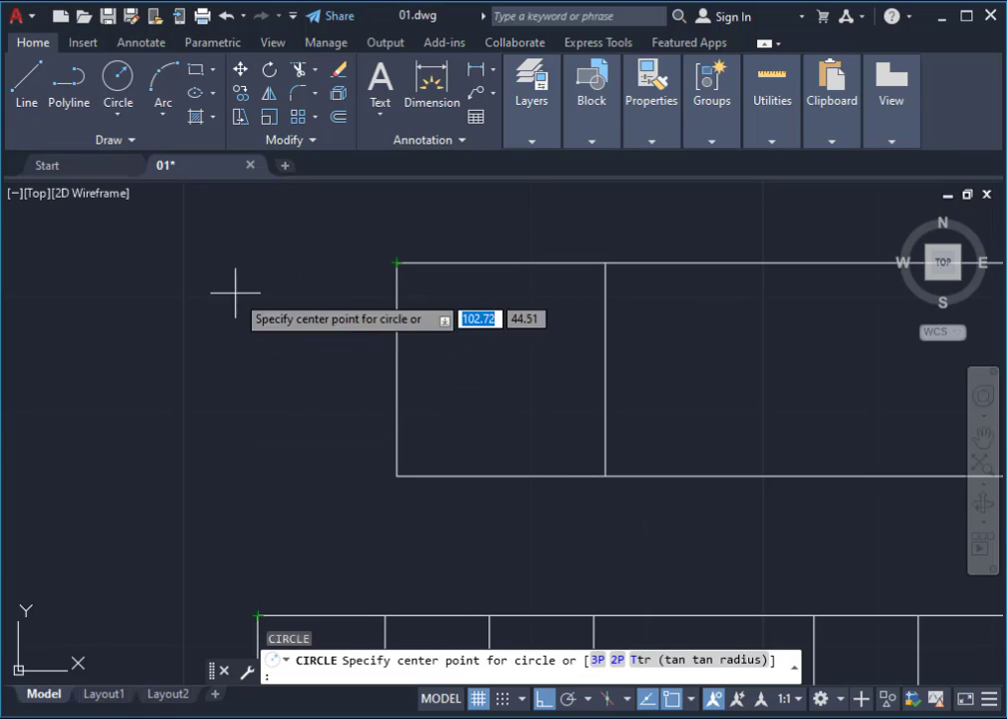
{"action": "left_click", "coordinate": [258, 262]}
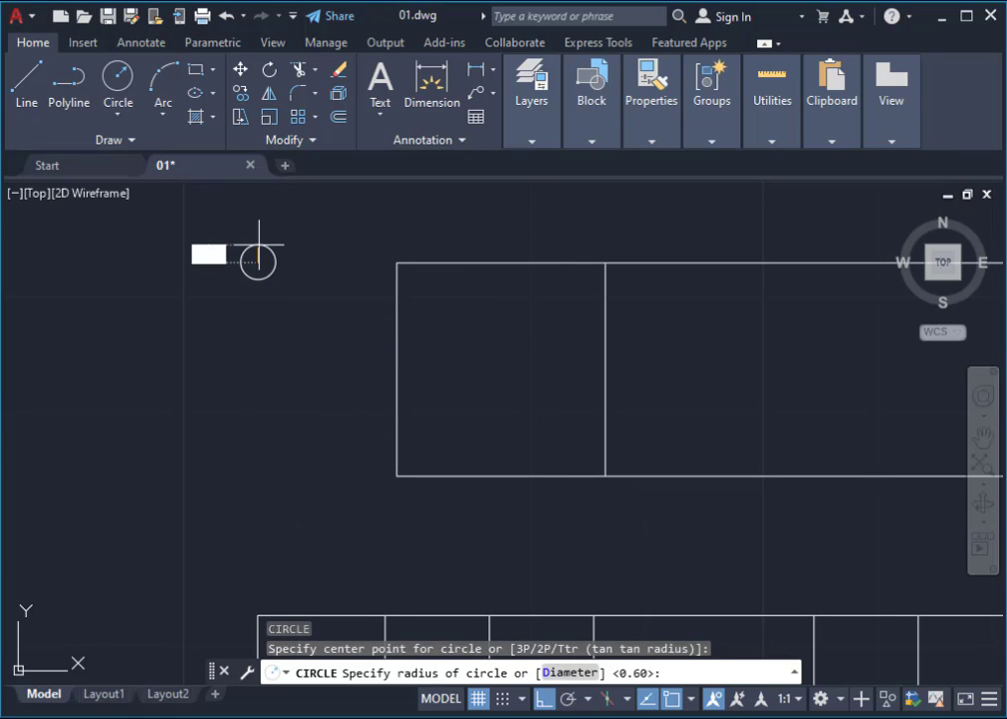
{"action": "type", "text": "0.6"}
{"action": "key", "text": "Return"}
{"action": "scroll", "coordinate": [534, 274], "scroll_direction": "up", "scroll_amount": 2}
{"action": "scroll", "coordinate": [449, 292], "scroll_direction": "down", "scroll_amount": 2}
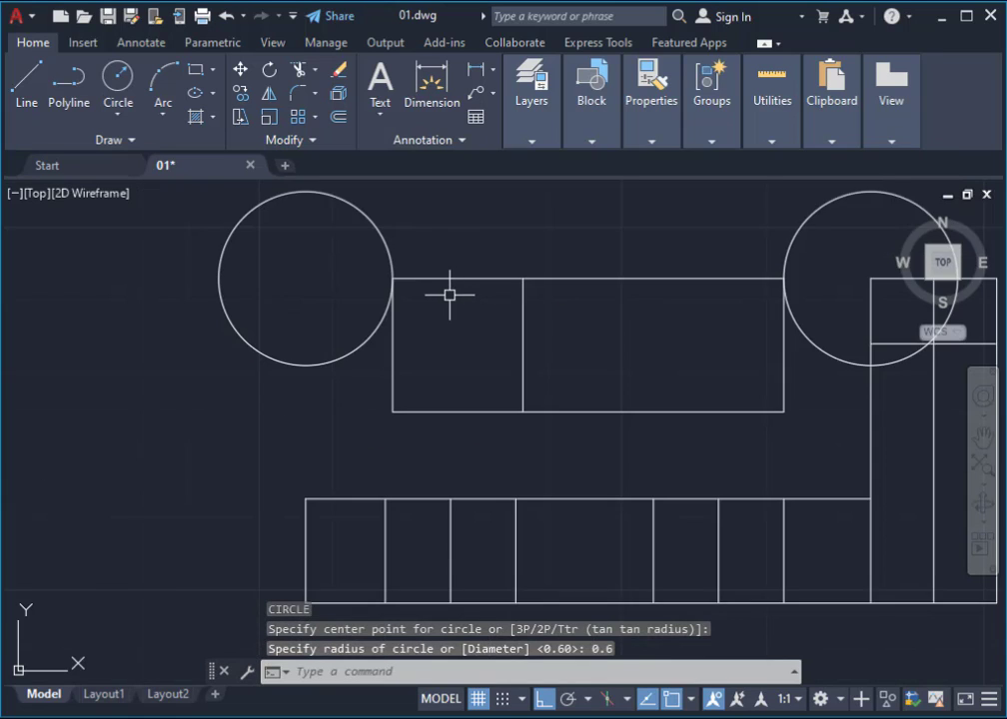
Step: Crossing-select both 0.6 circles and erase them
{"action": "left_click", "coordinate": [619, 309]}
{"action": "left_click", "coordinate": [98, 311]}
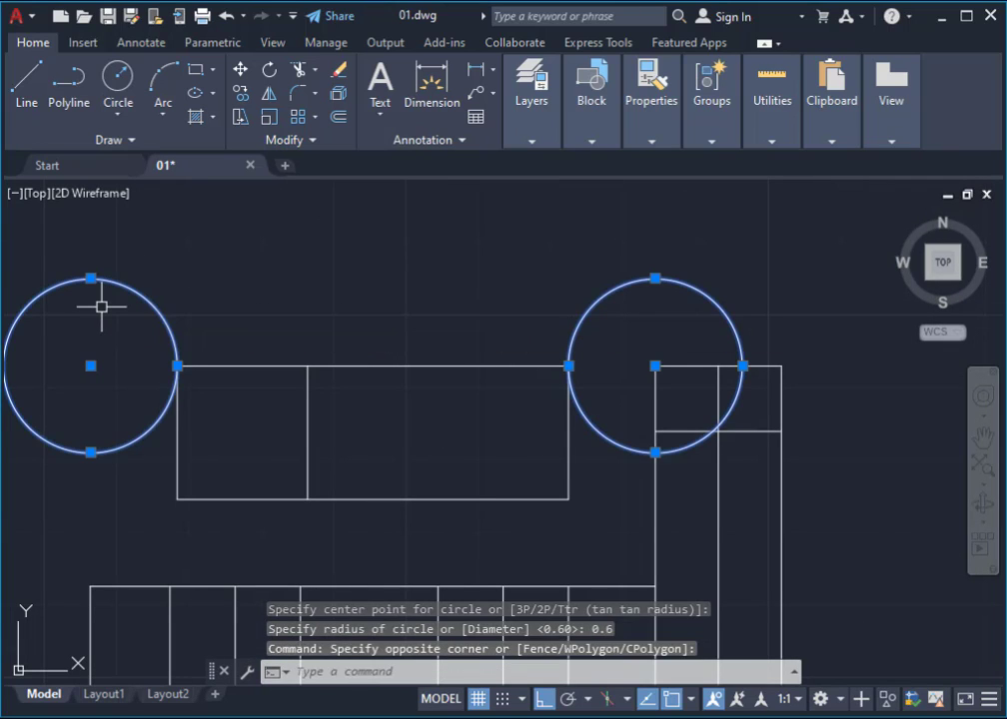
{"action": "key", "text": "Delete"}
Step: Delete the old middle divider line from the upper cabinet block
{"action": "type", "text": "c"}
{"action": "key", "text": "Return"}
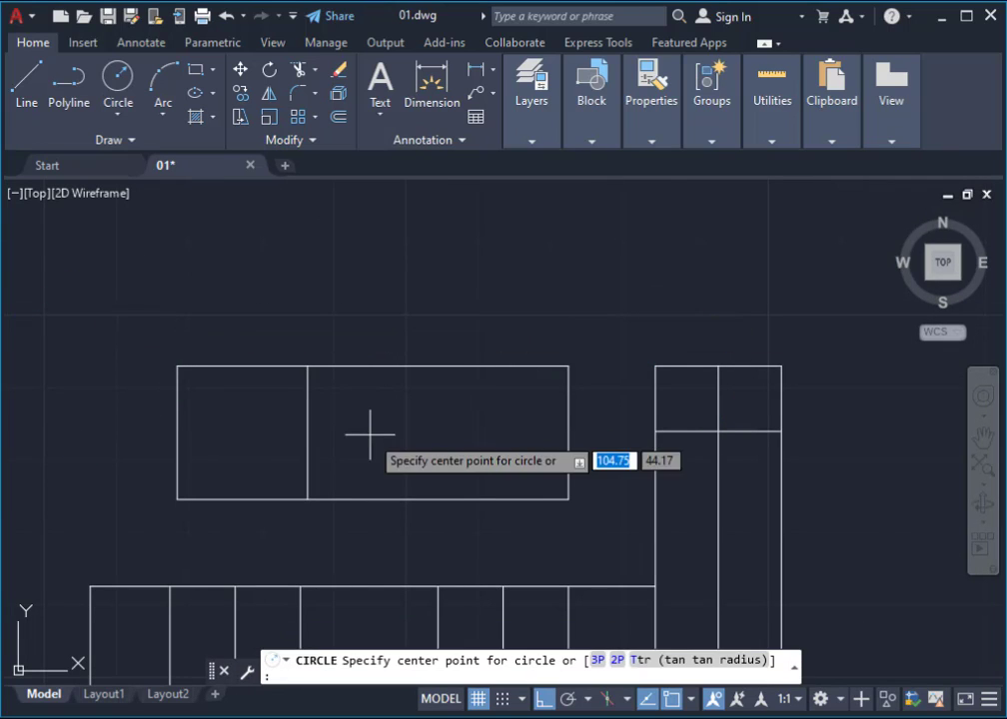
{"action": "scroll", "coordinate": [349, 474], "scroll_direction": "up", "scroll_amount": 2}
{"action": "key", "text": "Escape"}
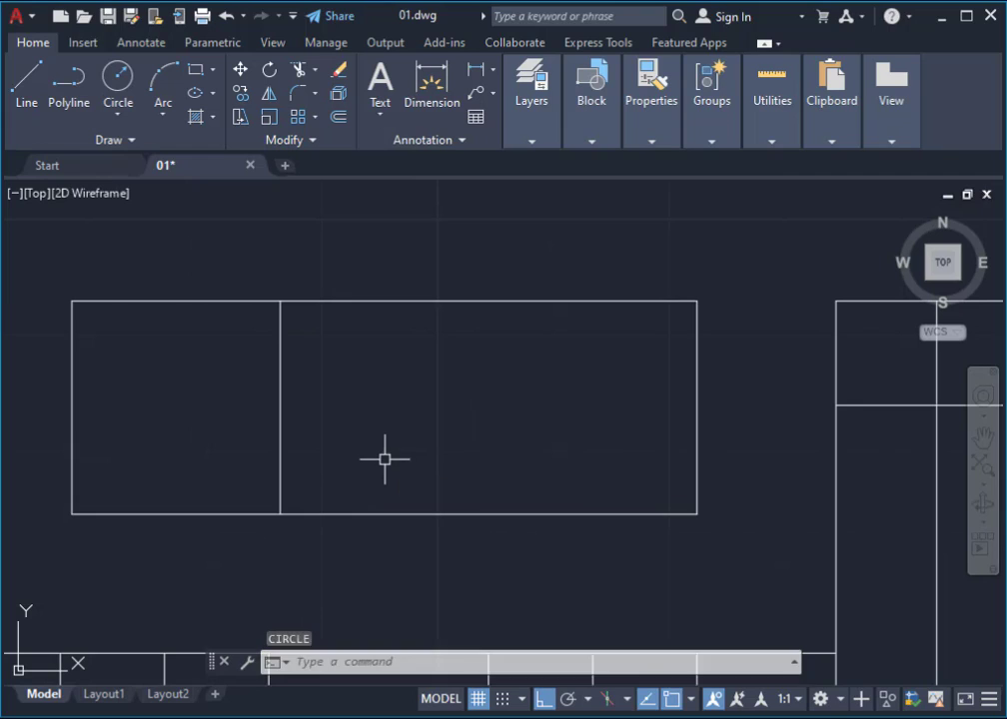
{"action": "left_click", "coordinate": [305, 402]}
{"action": "left_click", "coordinate": [183, 417]}
{"action": "key", "text": "Delete"}
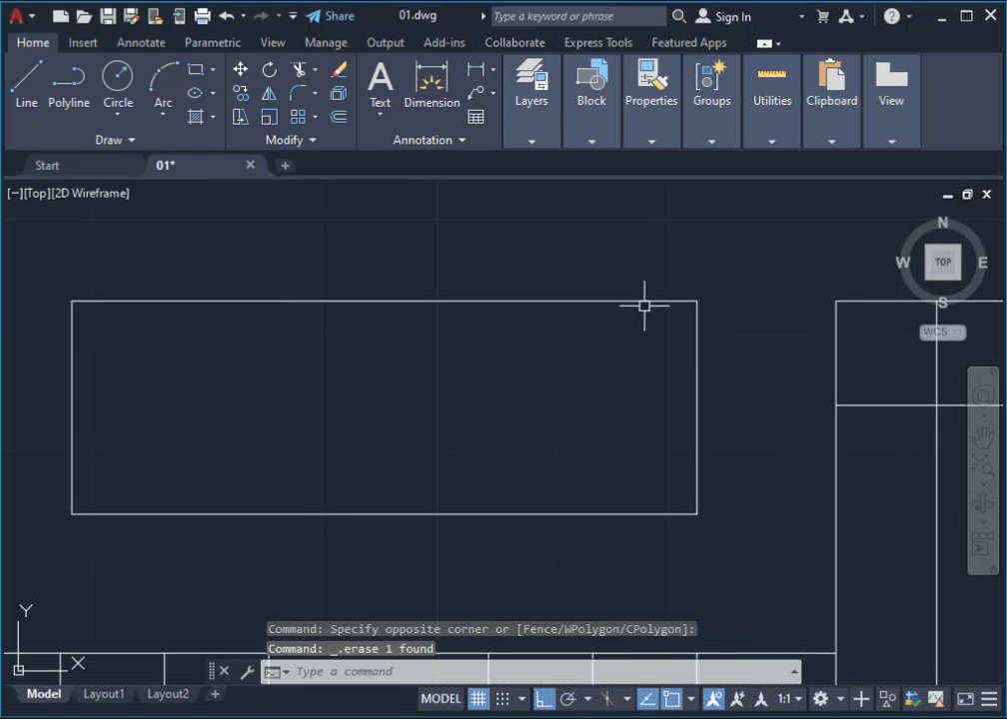
Step: Draw a 0.9-radius circle at the lower-left corner and a vertical divider at its bottom-edge intersection
{"action": "middle_click_drag", "start_coordinate": [644, 306], "coordinate": [739, 313]}
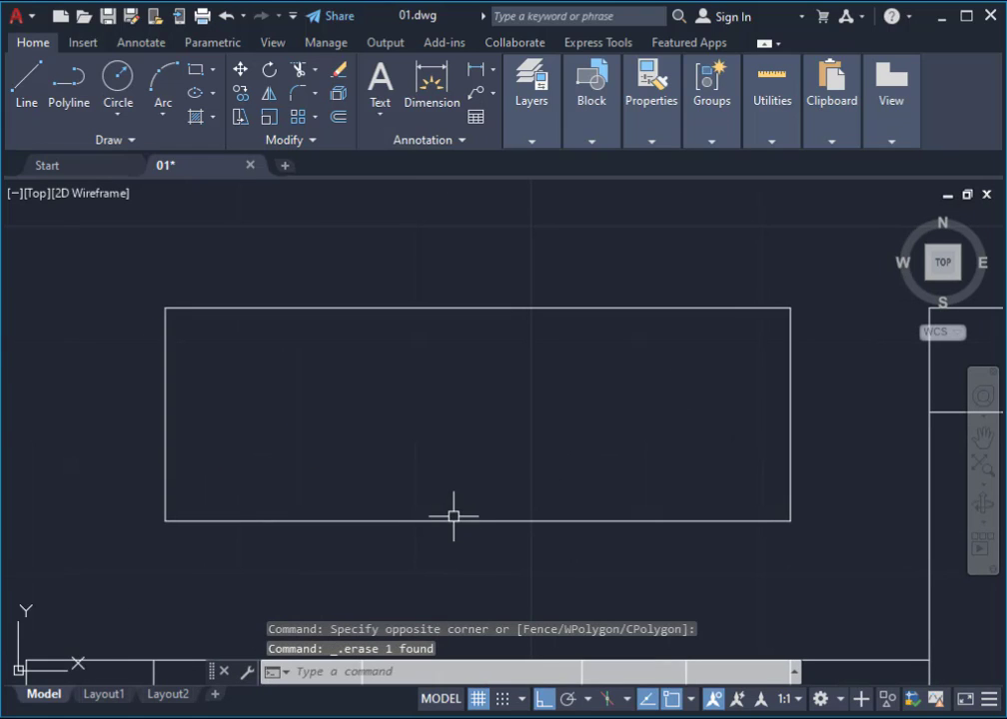
{"action": "middle_click_drag", "start_coordinate": [456, 531], "coordinate": [423, 492]}
{"action": "type", "text": "c"}
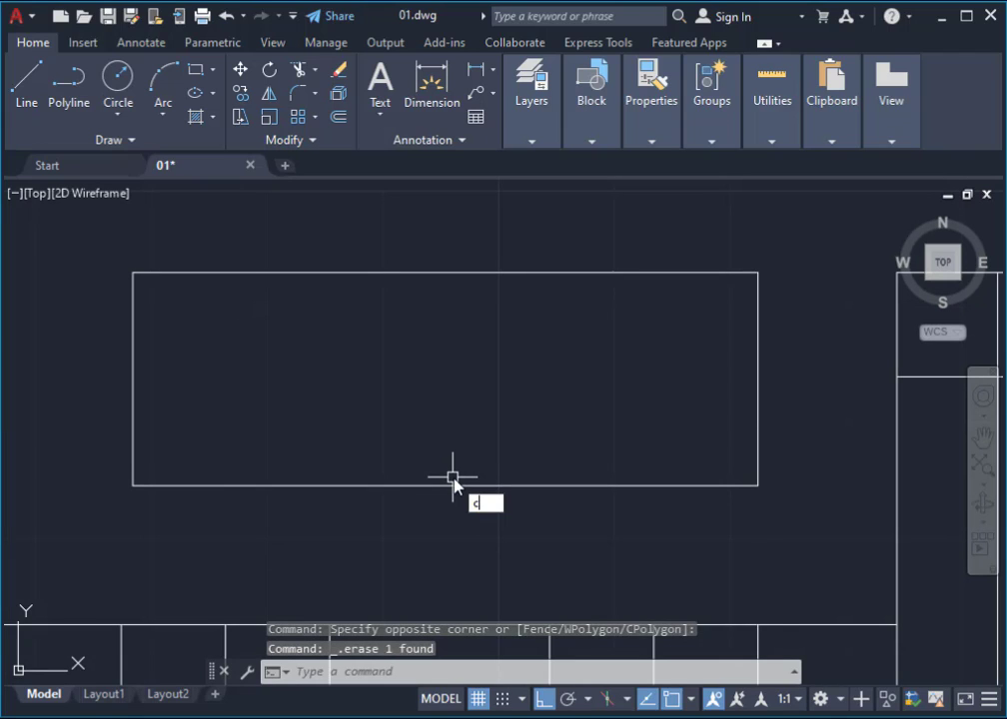
{"action": "key", "text": "Return"}
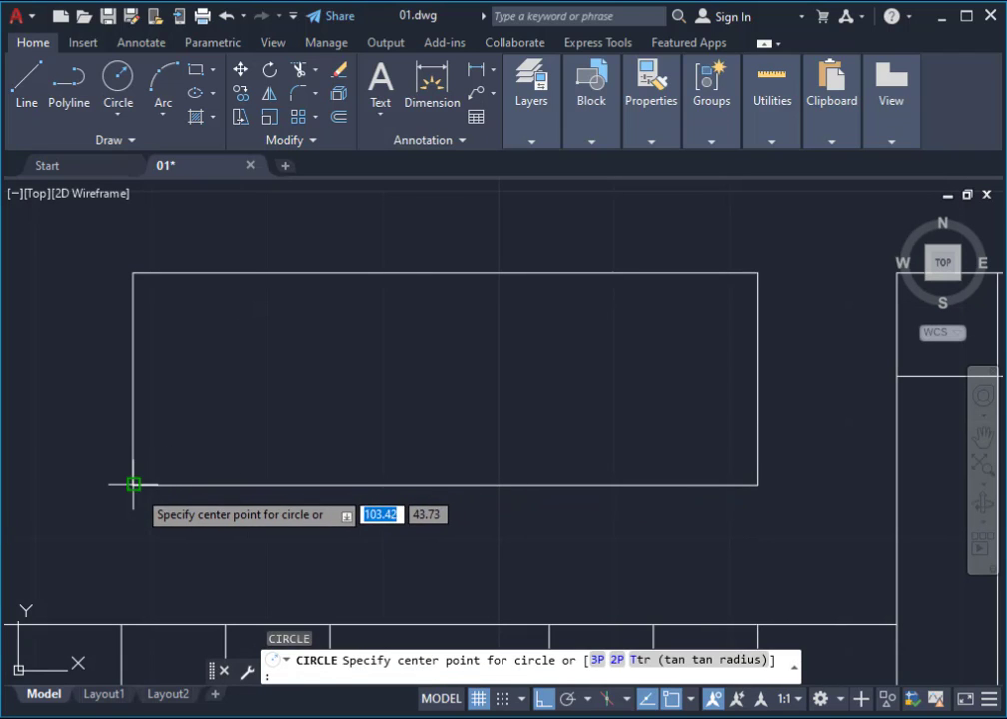
{"action": "left_click", "coordinate": [133, 486]}
{"action": "type", "text": "0.9"}
{"action": "key", "text": "Return"}
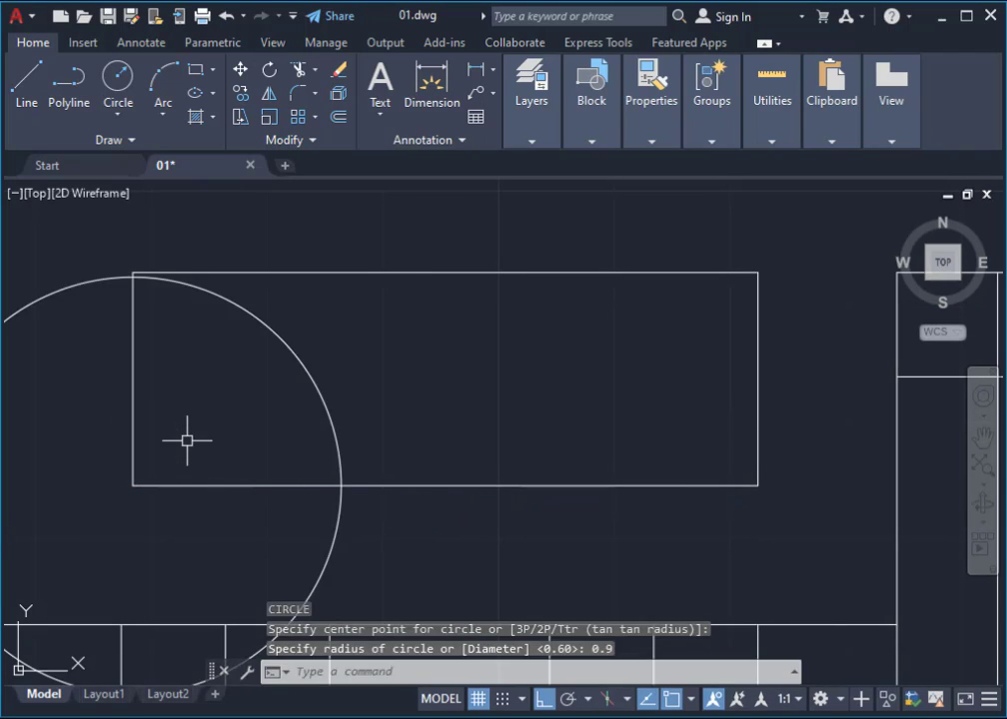
{"action": "type", "text": "l"}
{"action": "key", "text": "Return"}
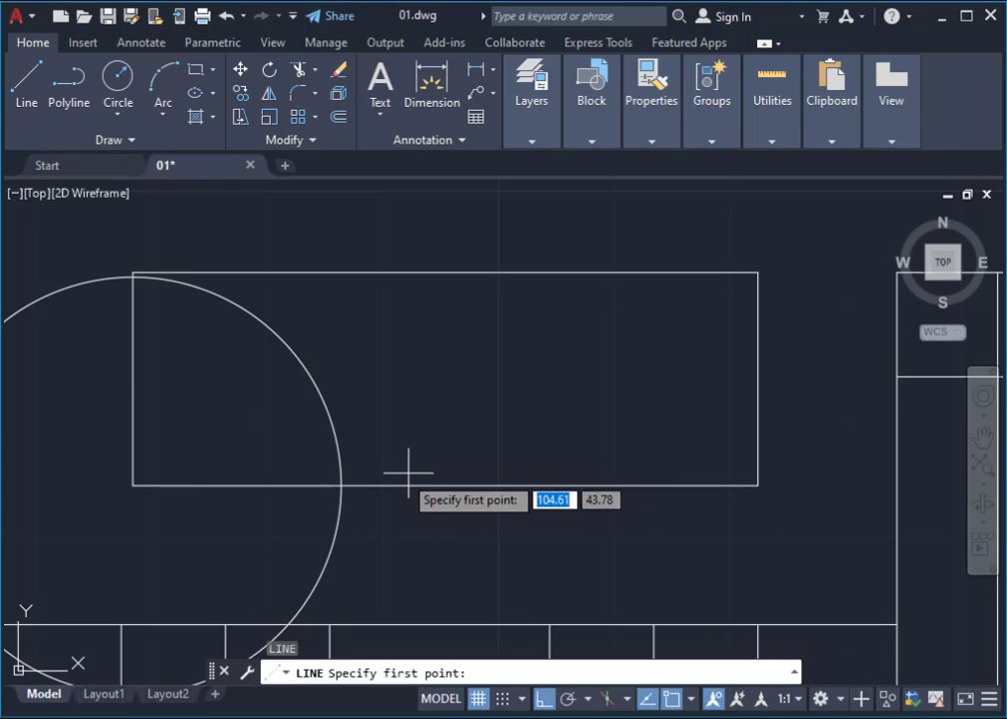
{"action": "left_click", "coordinate": [341, 485]}
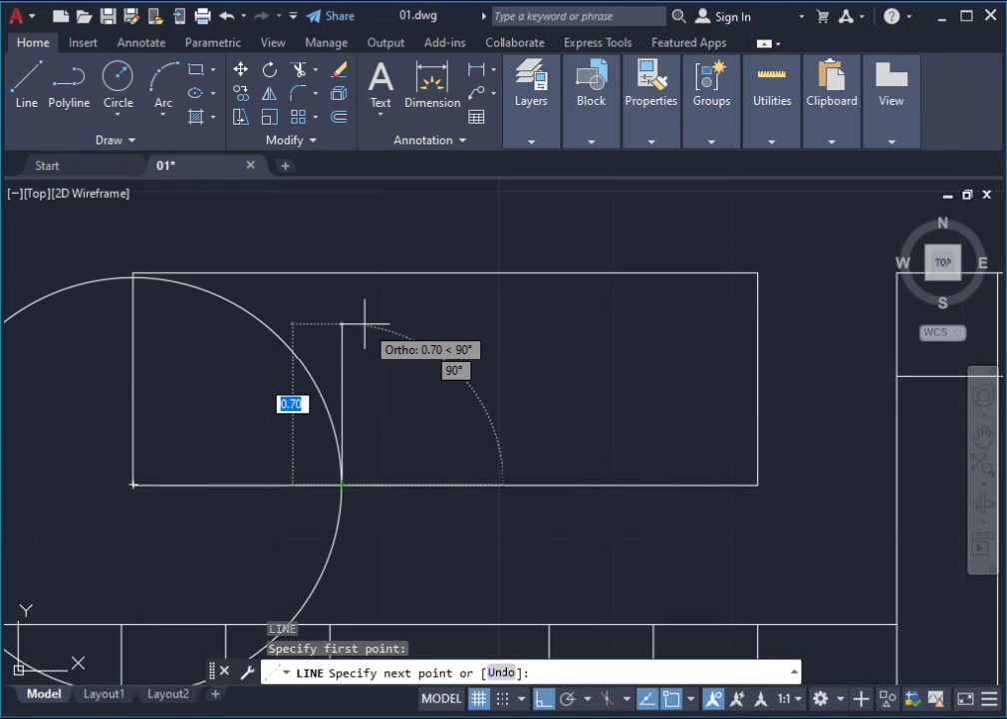
{"action": "left_click", "coordinate": [343, 222]}
{"action": "key", "text": "Return"}
{"action": "type", "text": "c"}
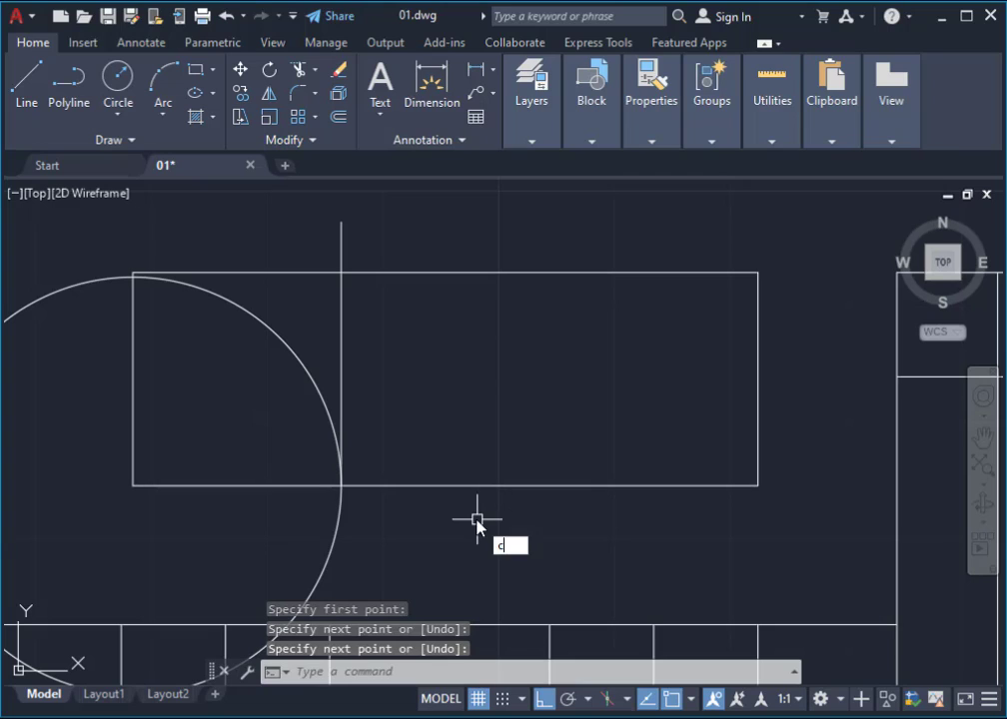
Step: Draw a circle at the new divider's base, then erase it as wrongly sized
{"action": "key", "text": "Return"}
{"action": "left_click", "coordinate": [342, 486]}
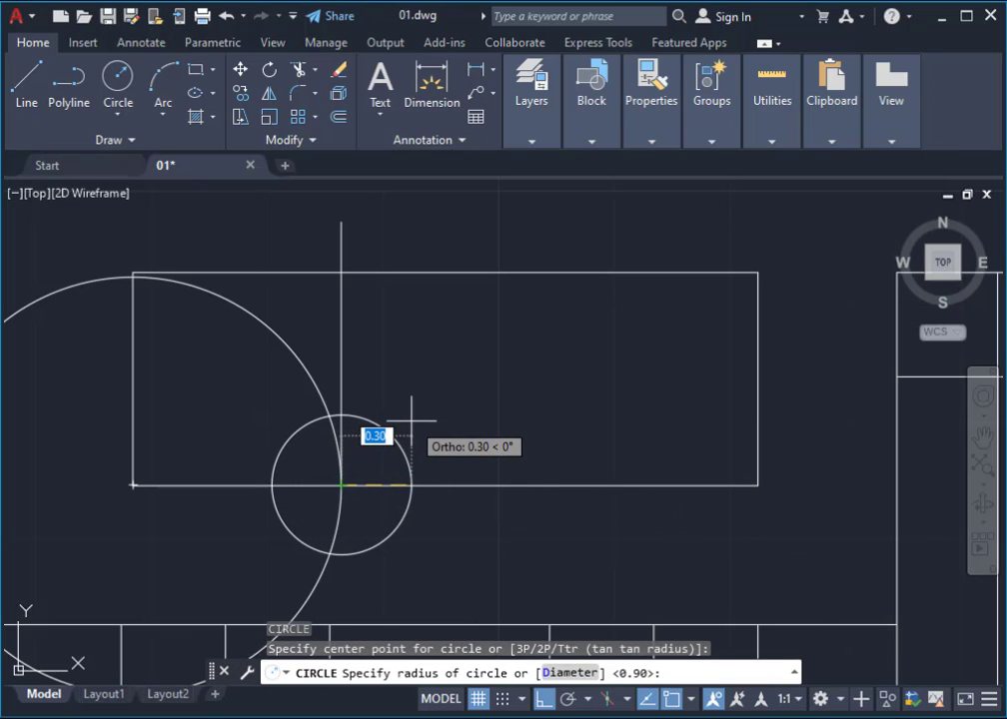
{"action": "type", "text": "0.9"}
{"action": "key", "text": "Return"}
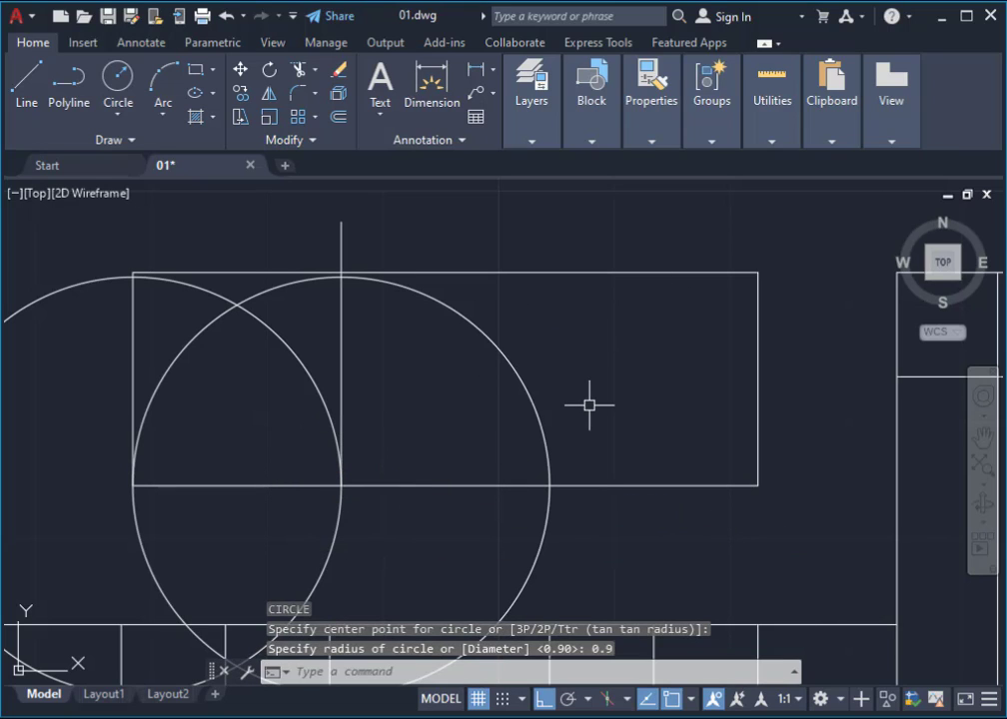
{"action": "left_click", "coordinate": [566, 365]}
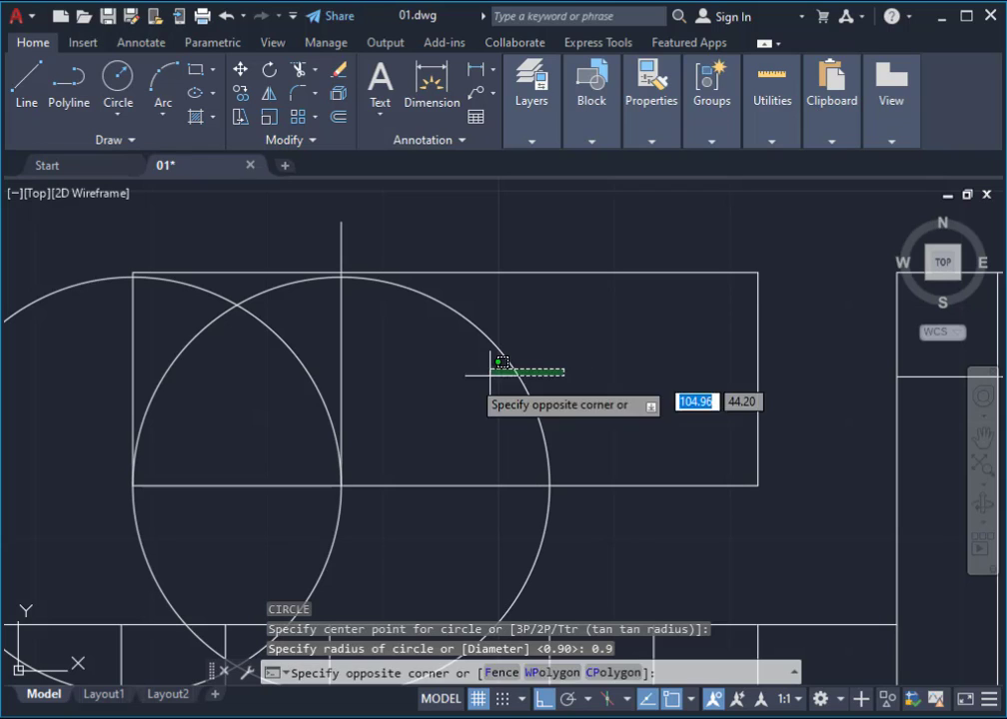
{"action": "left_click", "coordinate": [466, 378]}
{"action": "key", "text": "Delete"}
Step: Draw a 0.95-radius circle at the first divider's base and a second vertical divider there
{"action": "key", "text": "Return"}
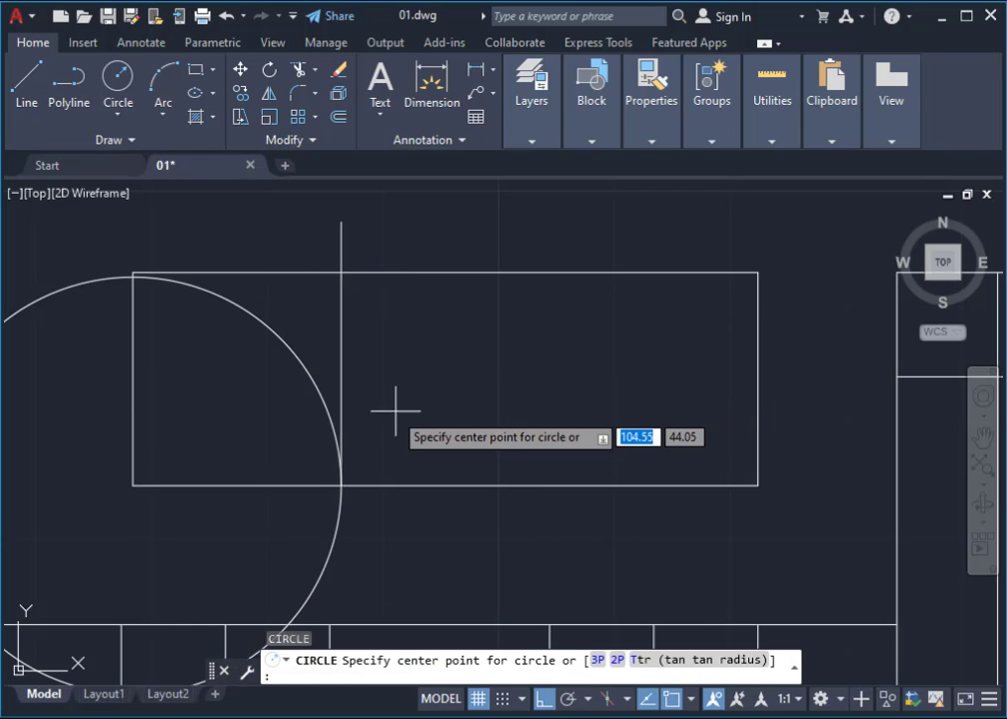
{"action": "left_click", "coordinate": [341, 486]}
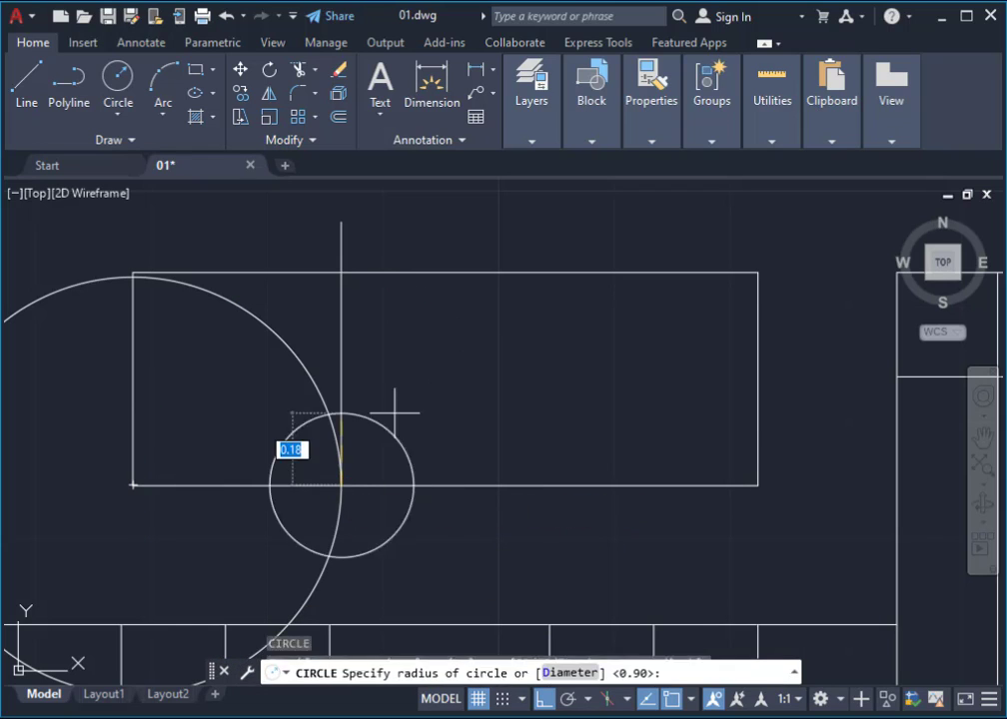
{"action": "type", "text": "5"}
{"action": "key", "text": "Return"}
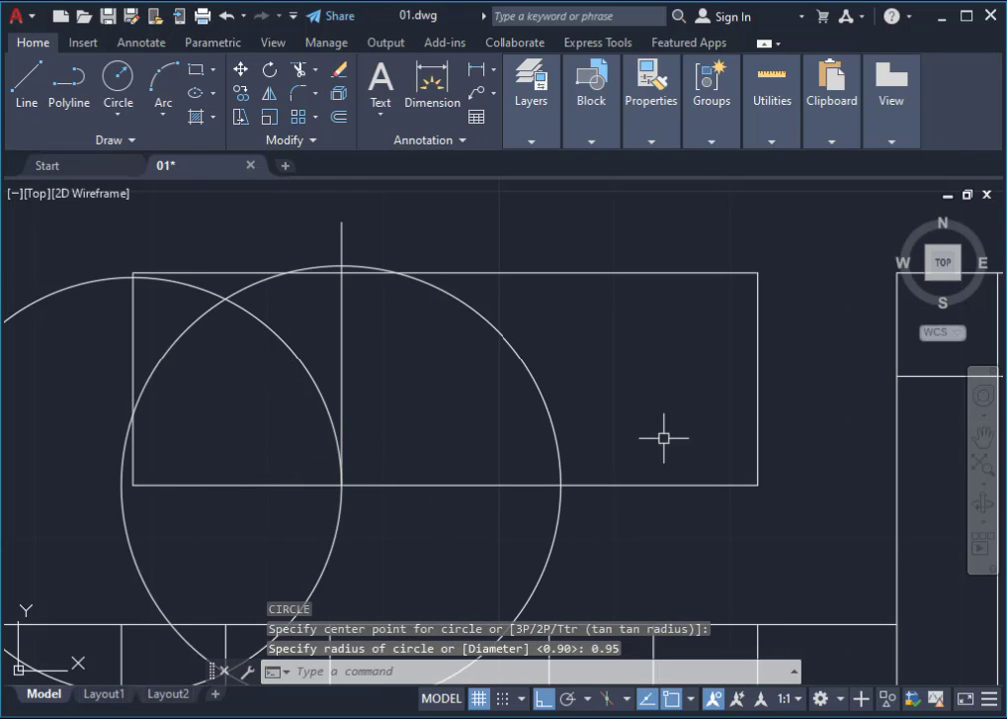
{"action": "type", "text": "l"}
{"action": "key", "text": "Return"}
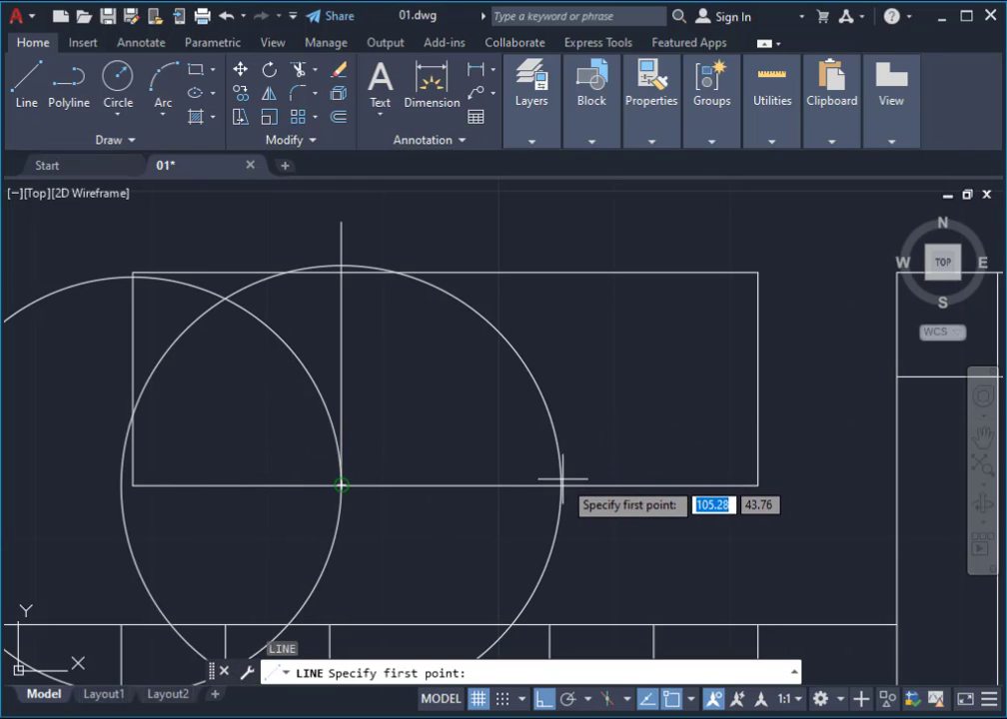
{"action": "left_click", "coordinate": [561, 486]}
{"action": "left_click", "coordinate": [560, 219]}
{"action": "key", "text": "Return"}
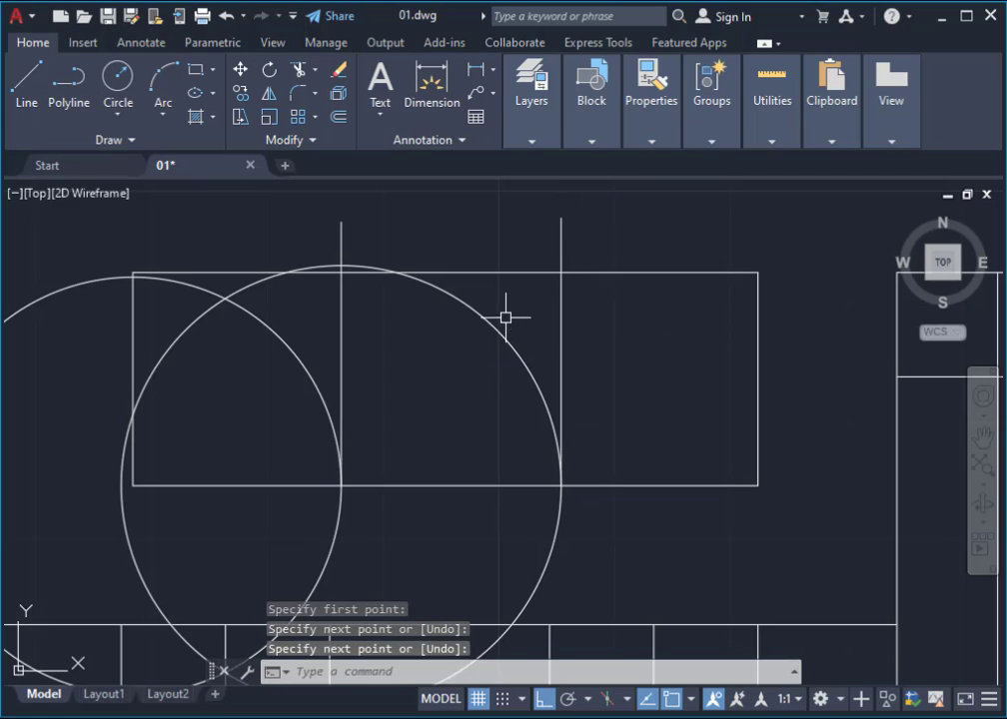
Step: Erase both construction circles and abandon the trim of the divider tops
{"action": "left_click", "coordinate": [447, 370]}
{"action": "left_click", "coordinate": [242, 314]}
{"action": "left_click", "coordinate": [233, 357]}
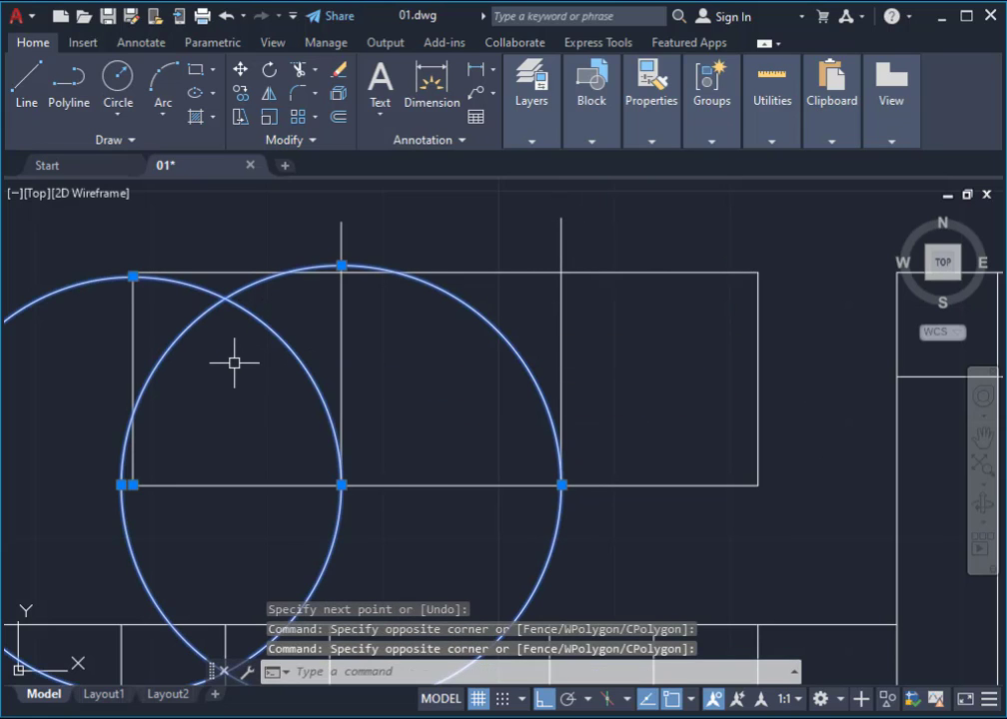
{"action": "key", "text": "Delete"}
{"action": "key", "text": "Return"}
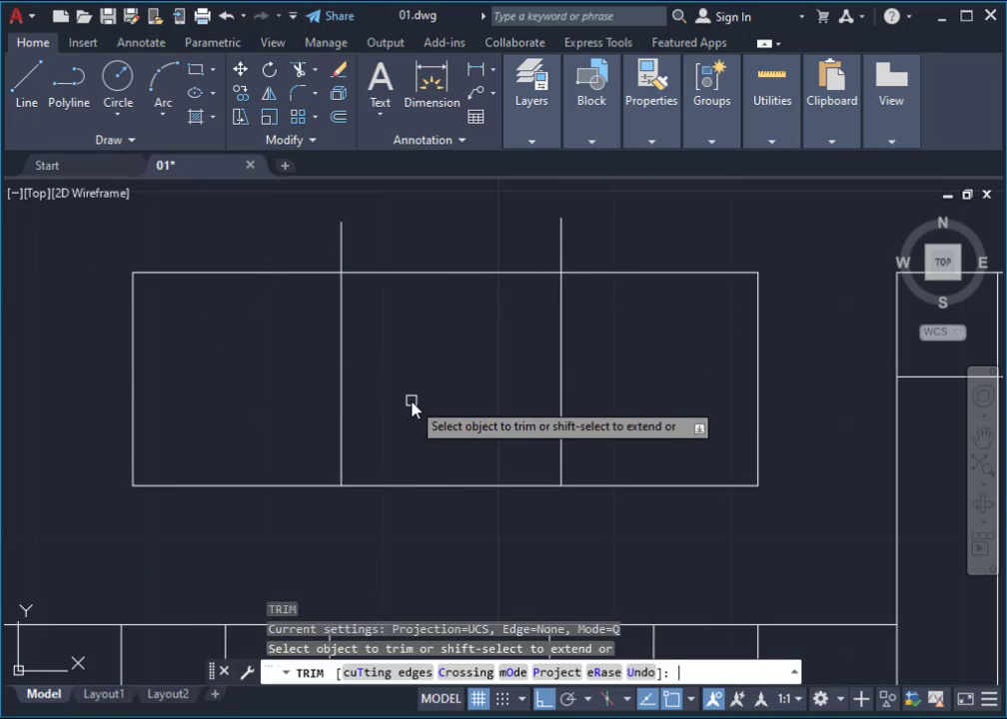
{"action": "left_click_drag", "start_coordinate": [629, 259], "coordinate": [398, 220]}
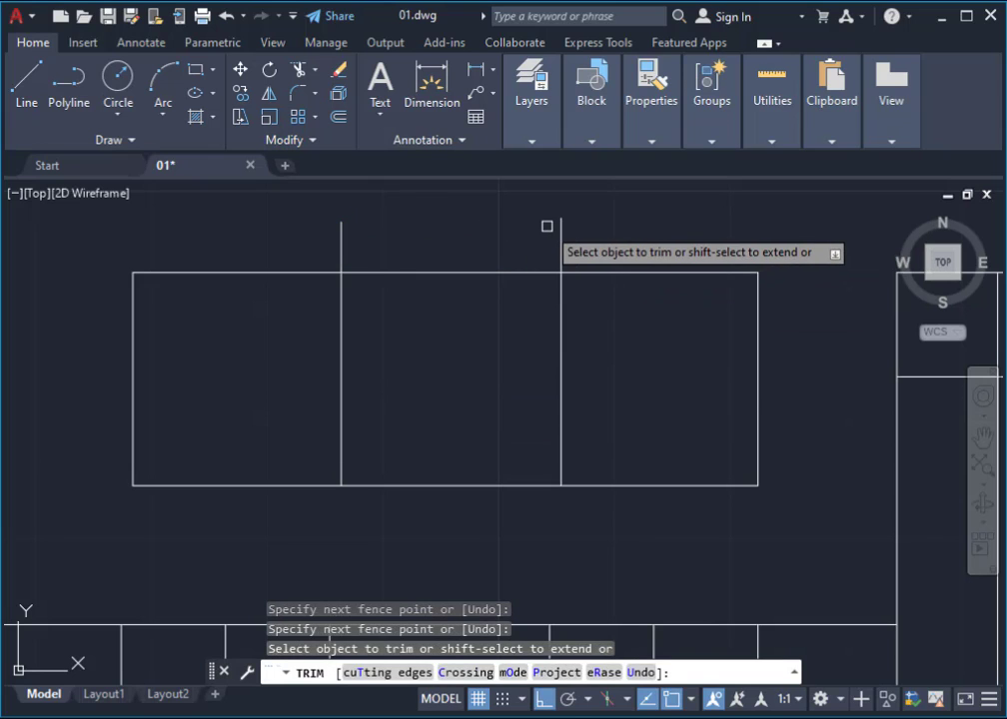
{"action": "left_click_drag", "start_coordinate": [337, 234], "coordinate": [327, 244]}
{"action": "key", "text": "Escape"}
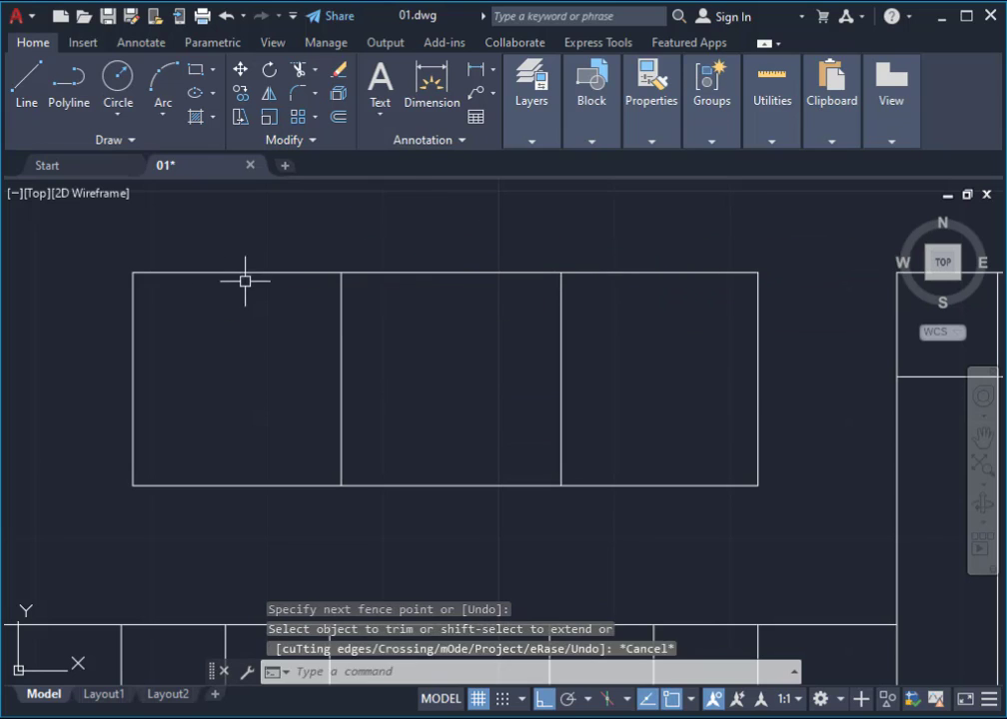
{"action": "key", "text": "Escape"}
Step: Add check dimensions of 0.9500, 0.8500 and 0.9000 across the three panels
{"action": "left_click", "coordinate": [432, 85]}
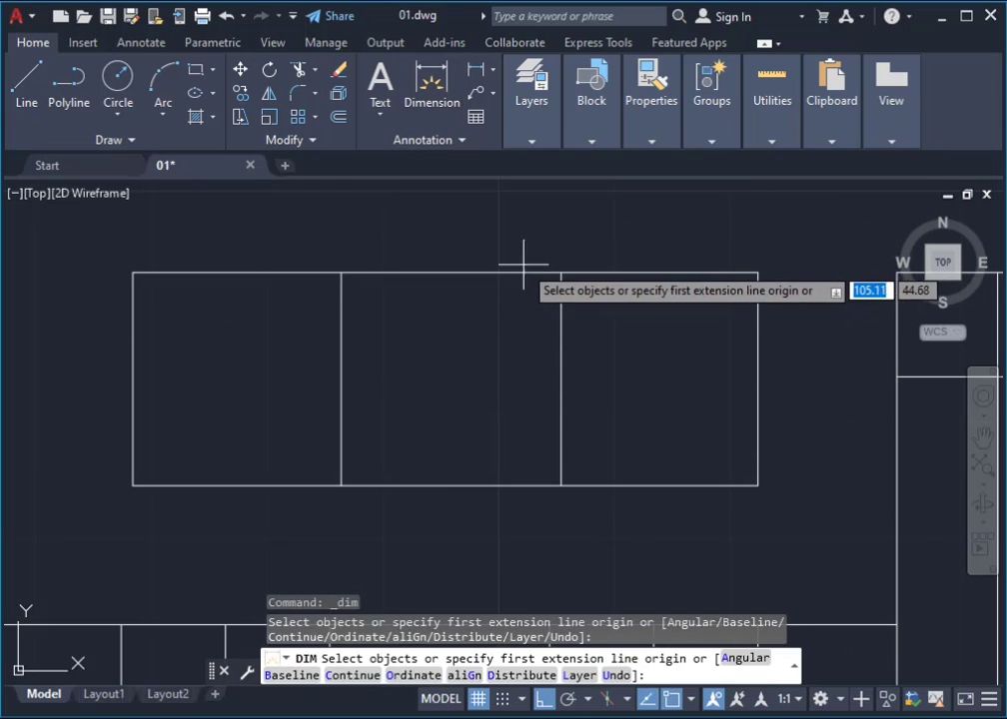
{"action": "left_click", "coordinate": [561, 272]}
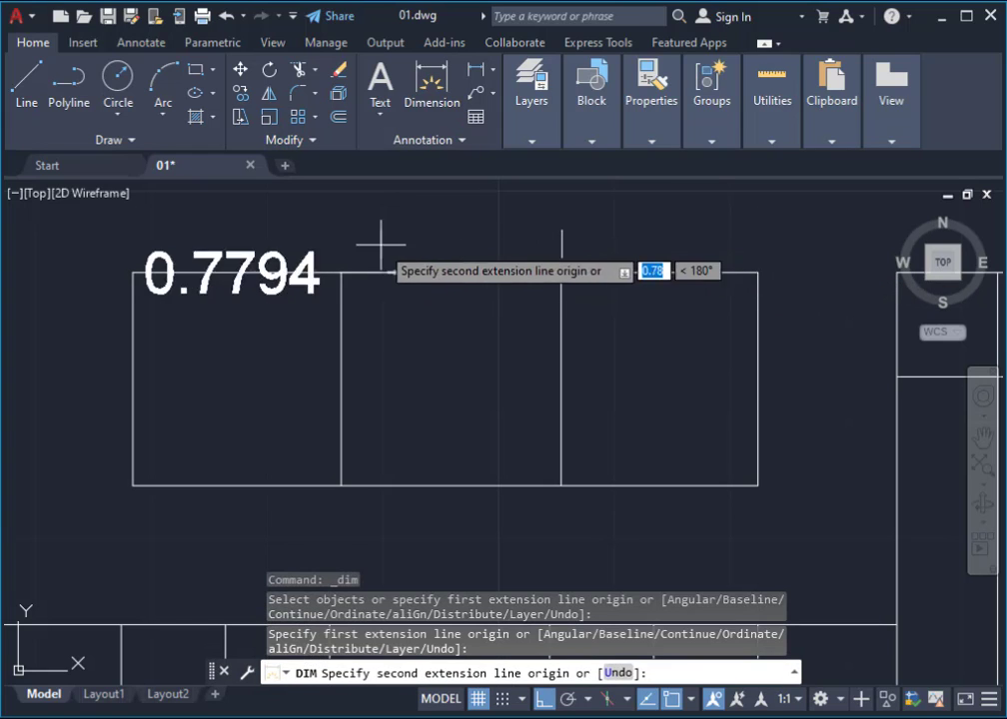
{"action": "left_click", "coordinate": [342, 272]}
{"action": "left_click", "coordinate": [345, 228]}
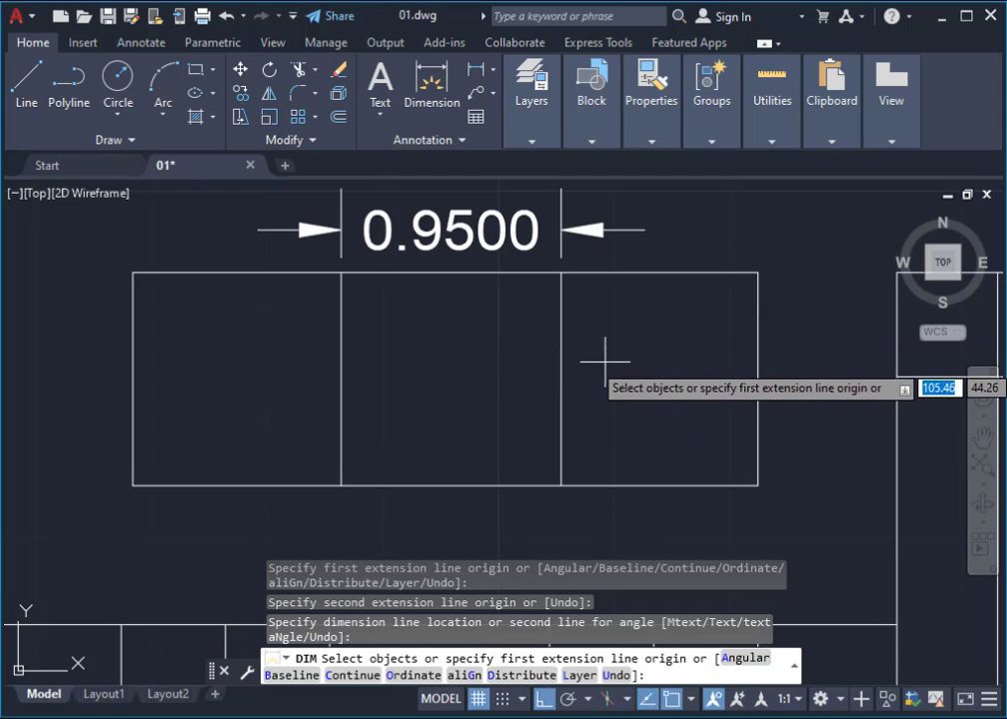
{"action": "left_click", "coordinate": [758, 272]}
{"action": "left_click", "coordinate": [561, 272]}
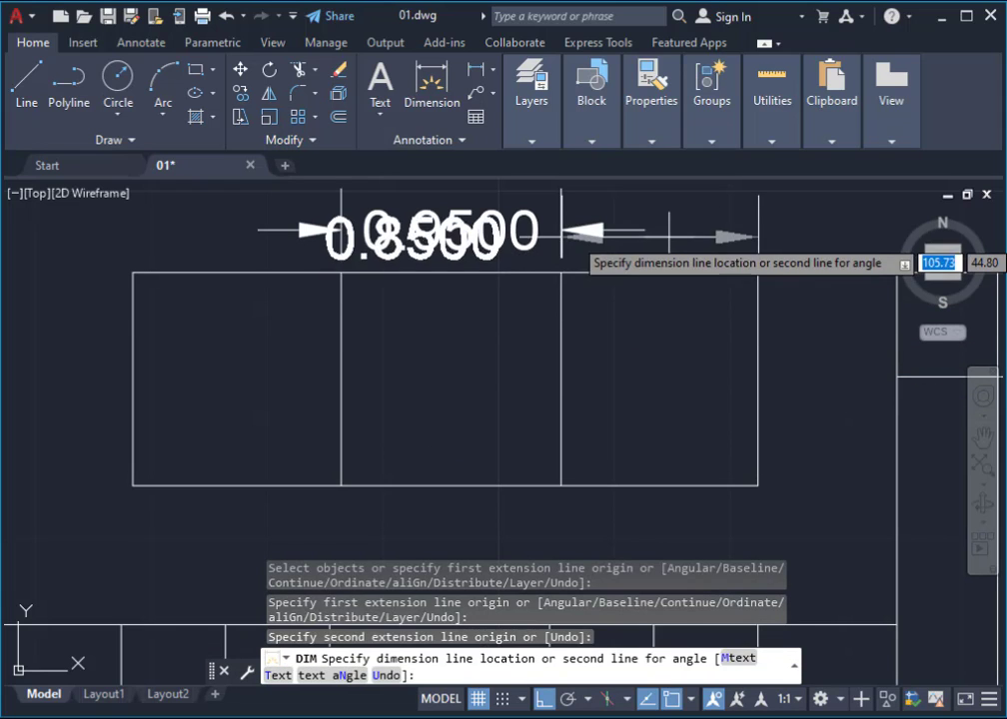
{"action": "left_click", "coordinate": [420, 183]}
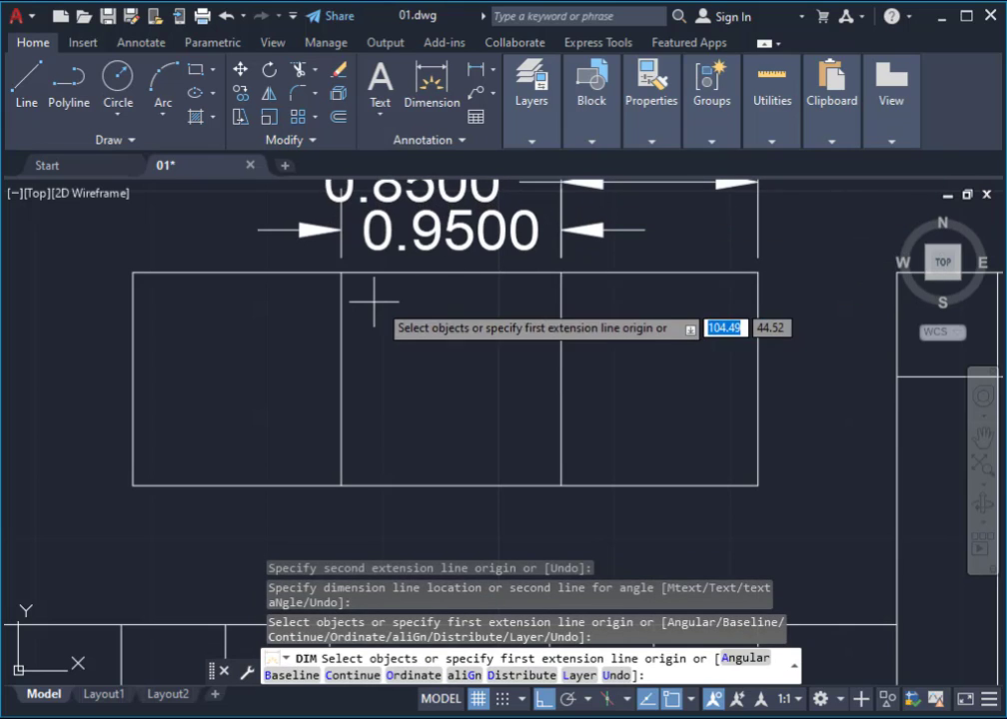
{"action": "left_click", "coordinate": [133, 272]}
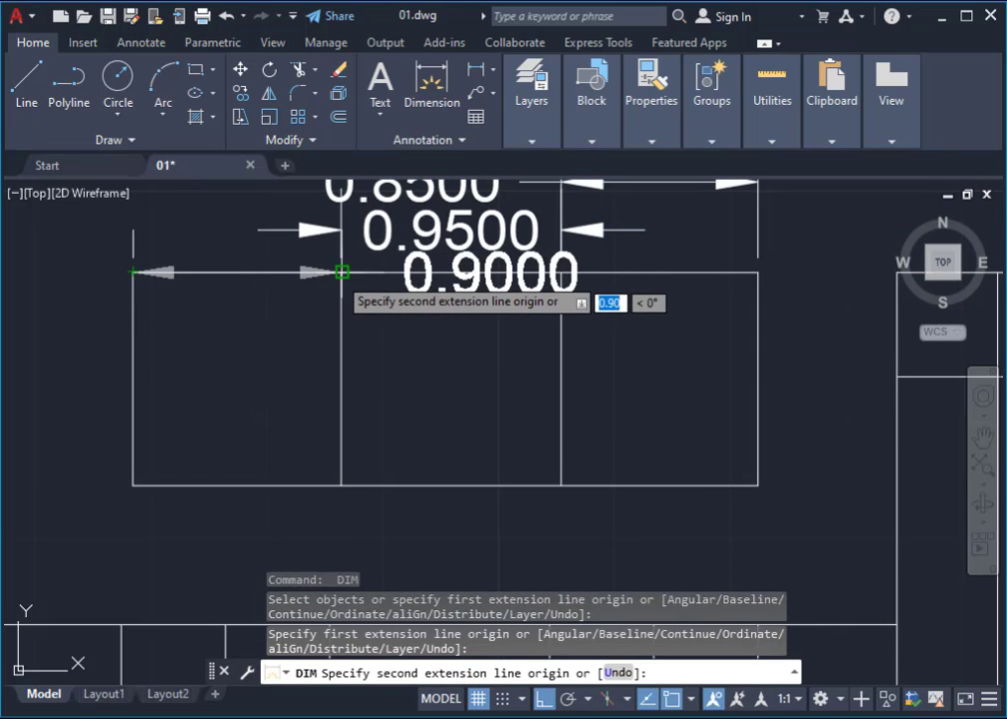
{"action": "left_click", "coordinate": [341, 272]}
{"action": "left_click", "coordinate": [372, 512]}
{"action": "scroll", "coordinate": [373, 513], "scroll_direction": "down", "scroll_amount": 4}
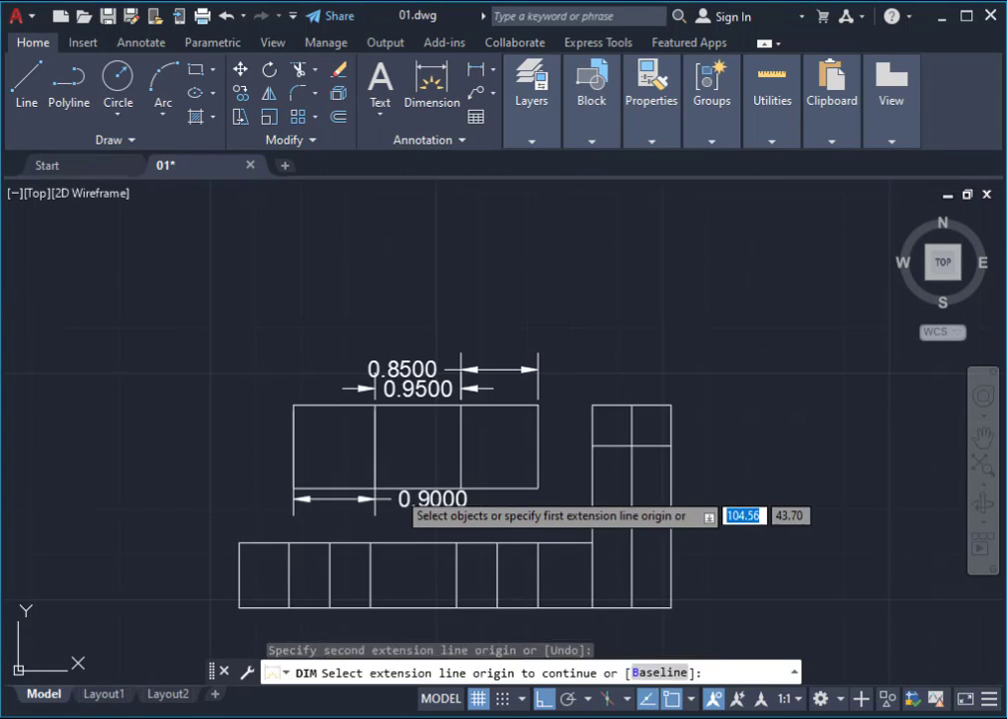
{"action": "scroll", "coordinate": [460, 383], "scroll_direction": "up", "scroll_amount": 2}
Step: Select the three check dimensions and delete them
{"action": "key", "text": "Escape"}
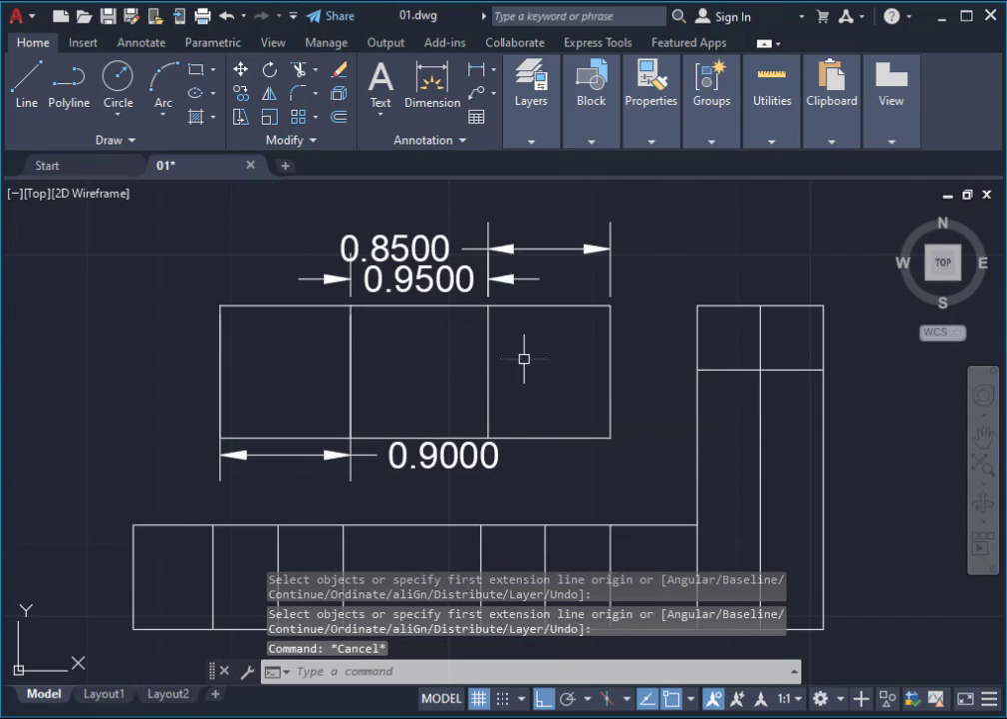
{"action": "left_click", "coordinate": [607, 198]}
{"action": "left_click", "coordinate": [270, 281]}
{"action": "left_click", "coordinate": [460, 466]}
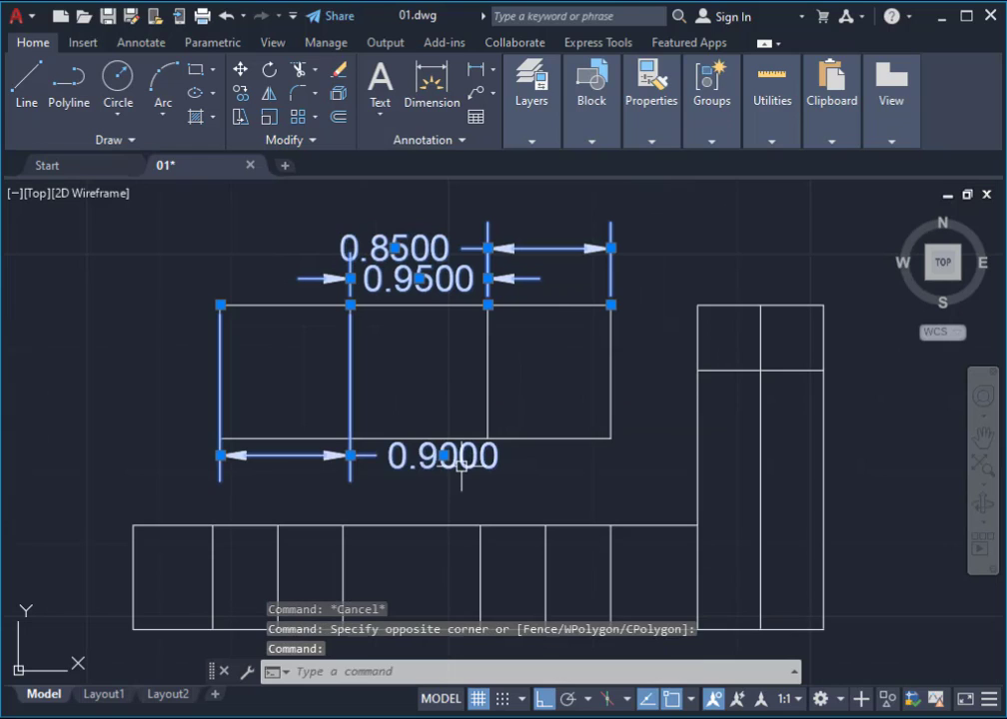
{"action": "key", "text": "Delete"}
{"action": "scroll", "coordinate": [436, 458], "scroll_direction": "up", "scroll_amount": 2}
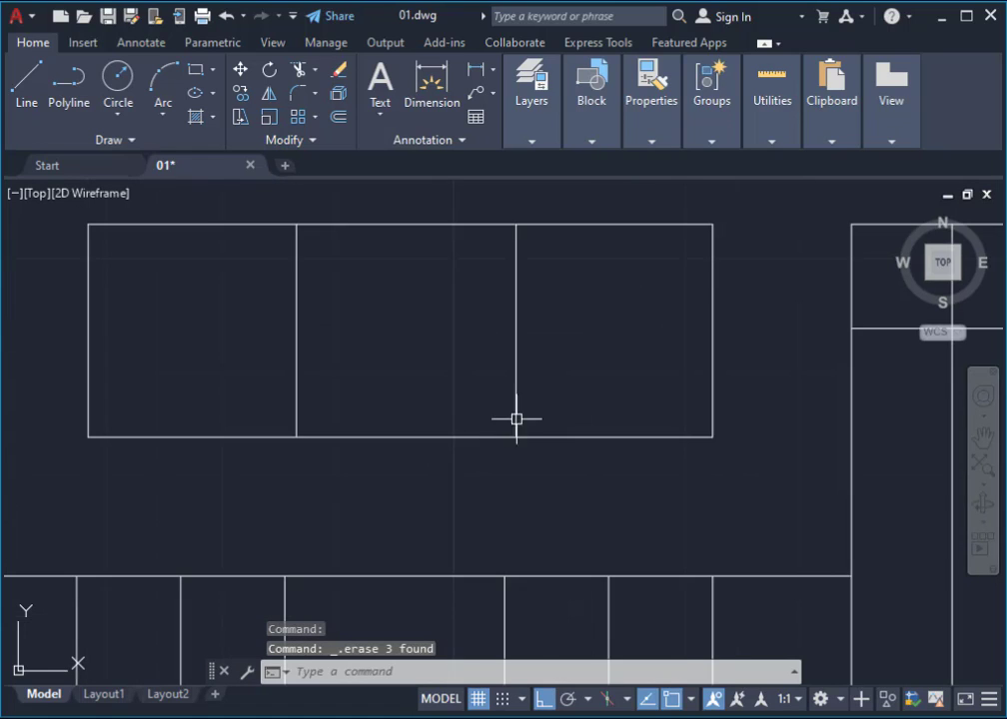
Step: Move both inner divider lines of the top rectangle 0.025 to the left
{"action": "left_click", "coordinate": [583, 314]}
{"action": "left_click", "coordinate": [226, 358]}
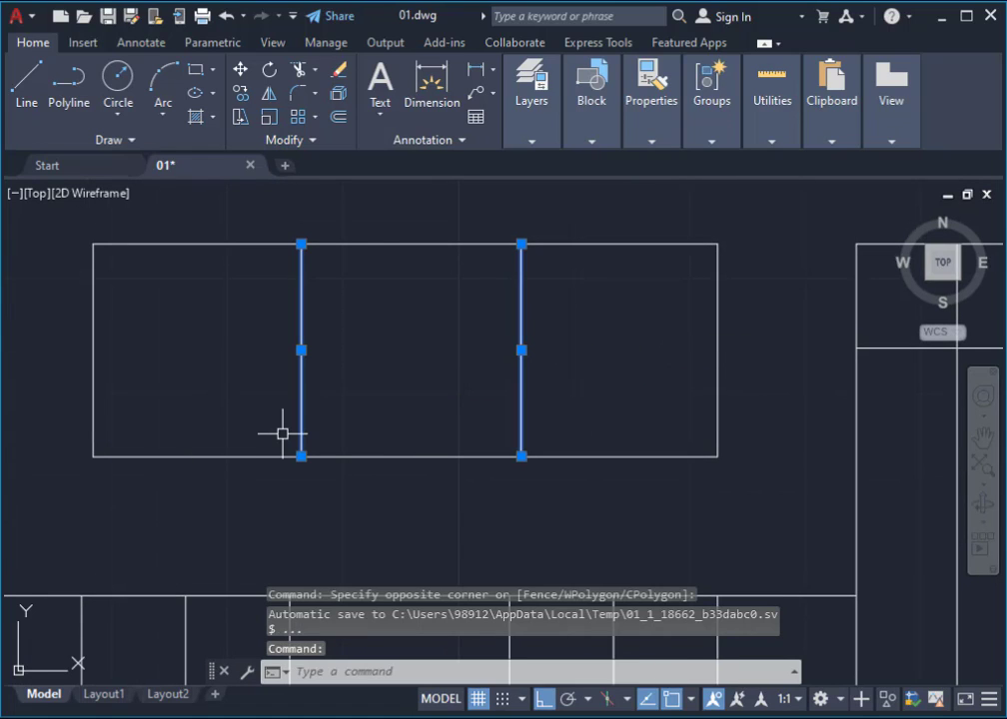
{"action": "type", "text": "M"}
{"action": "key", "text": "Return"}
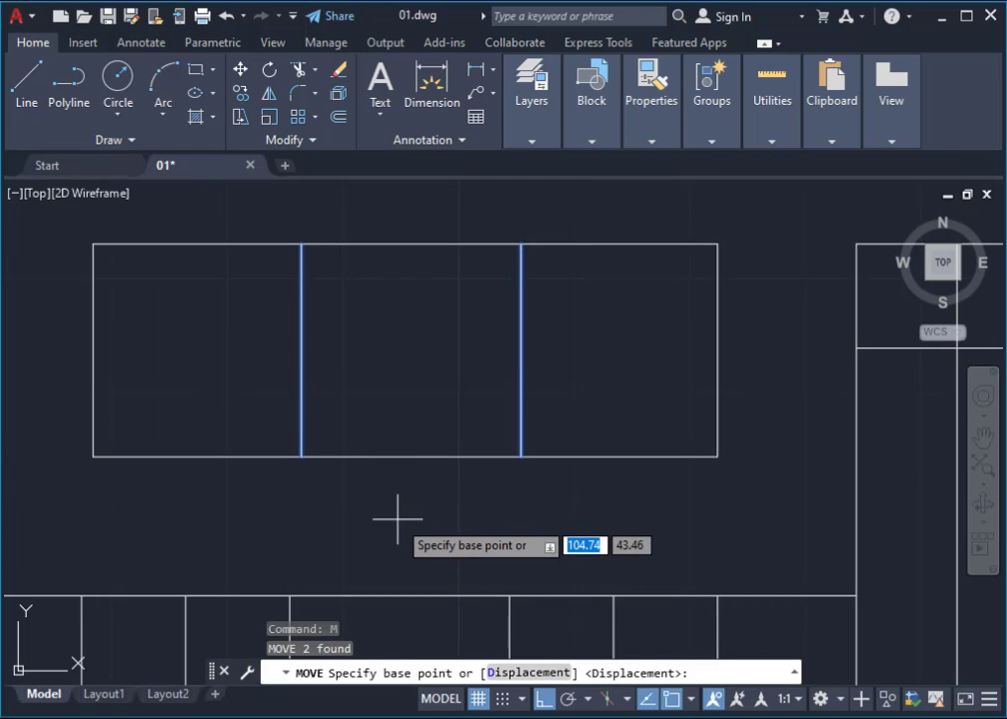
{"action": "left_click", "coordinate": [409, 501]}
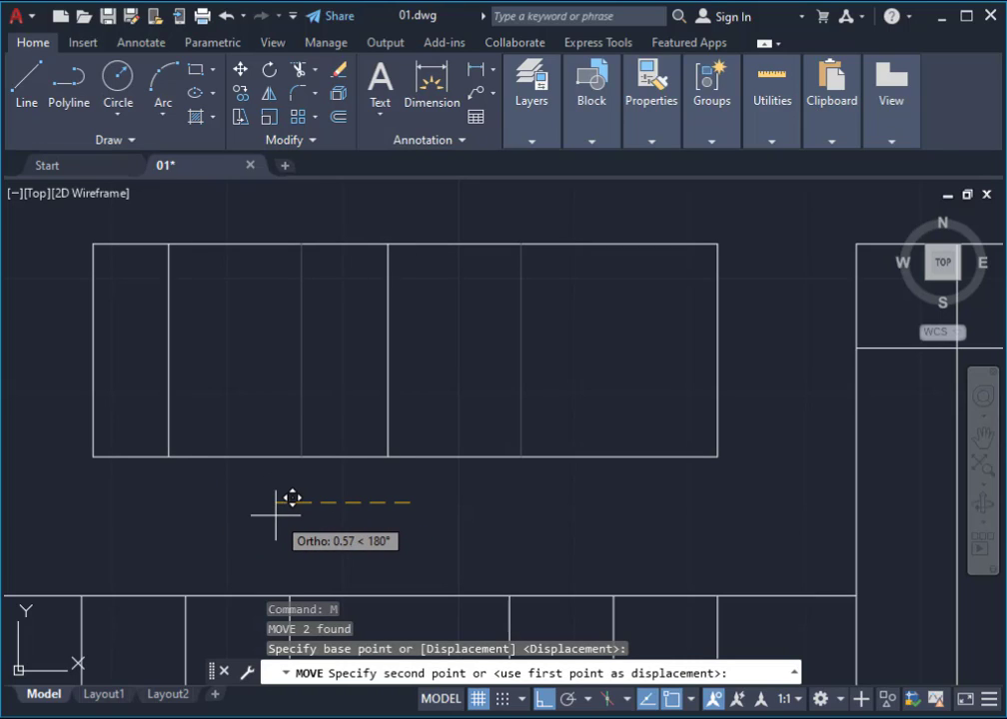
{"action": "type", "text": "0.025"}
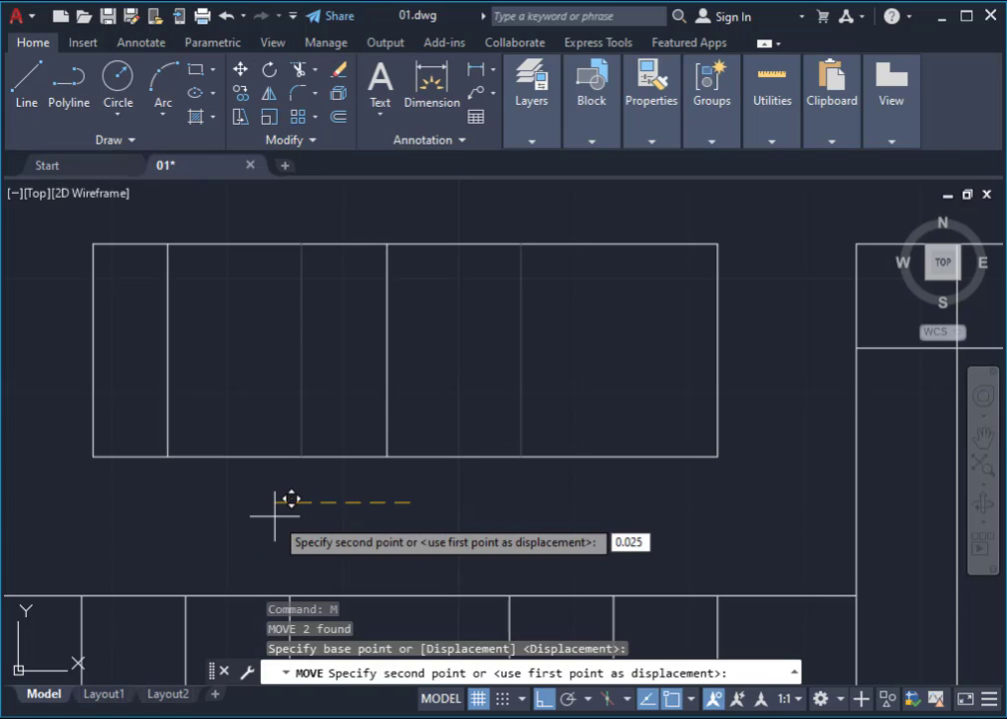
{"action": "key", "text": "Return"}
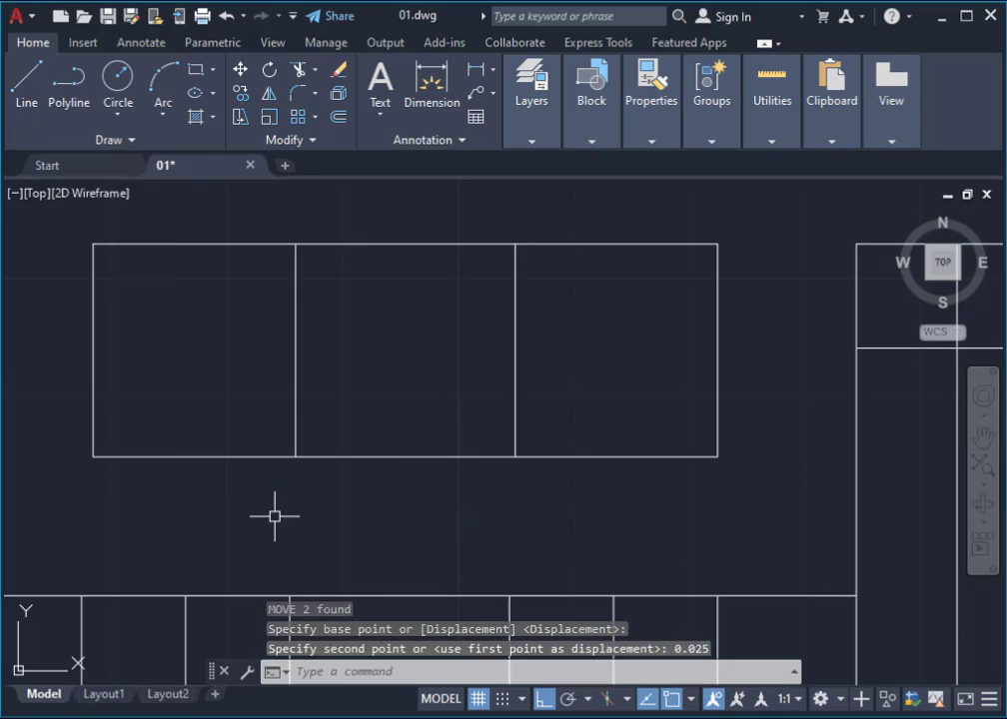
{"action": "left_click", "coordinate": [439, 78]}
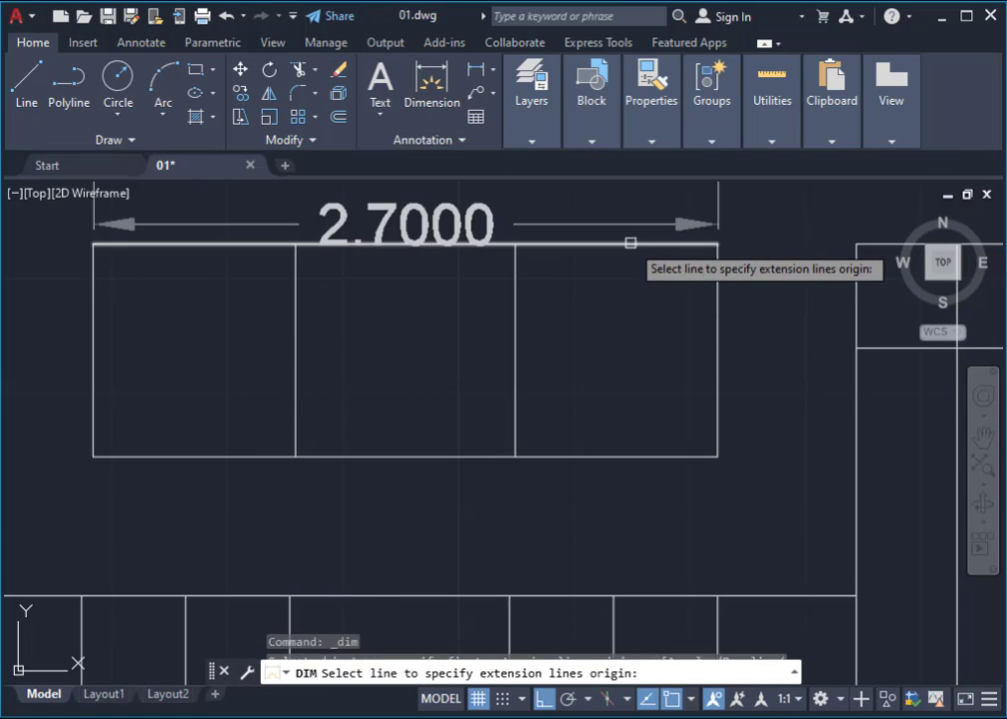
{"action": "left_click", "coordinate": [717, 243]}
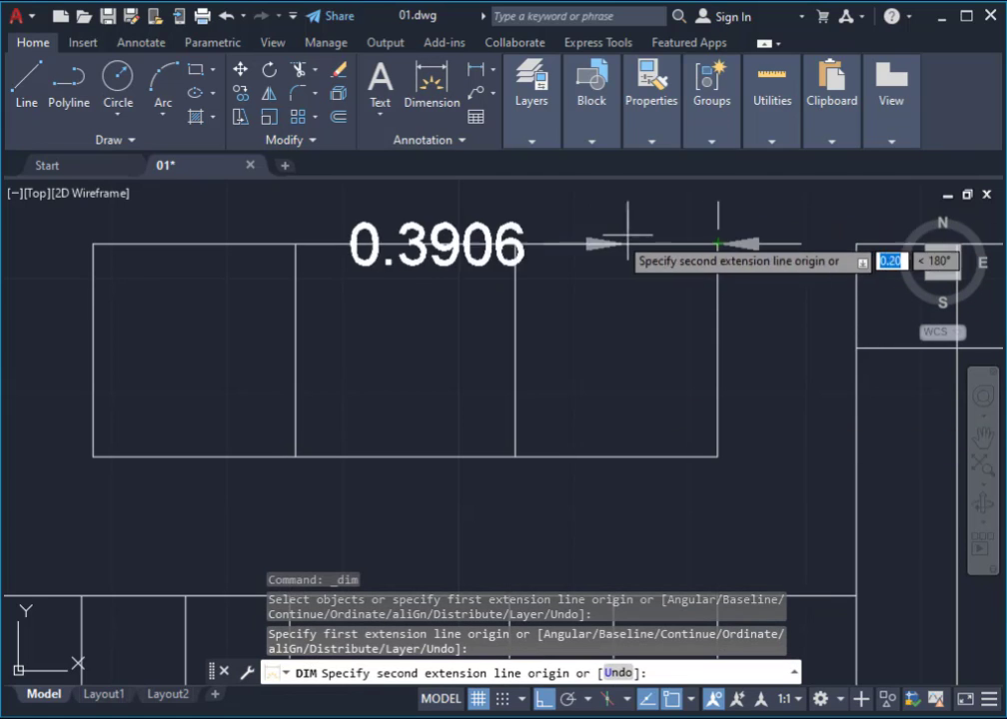
{"action": "left_click", "coordinate": [516, 242]}
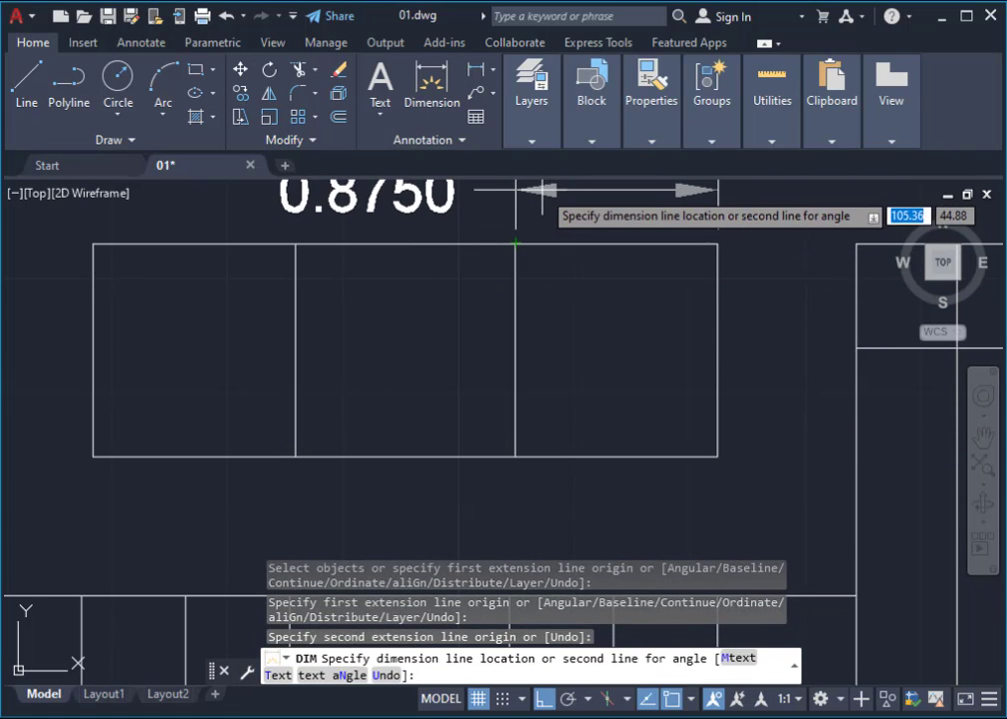
{"action": "left_click", "coordinate": [516, 190]}
{"action": "key", "text": "Escape"}
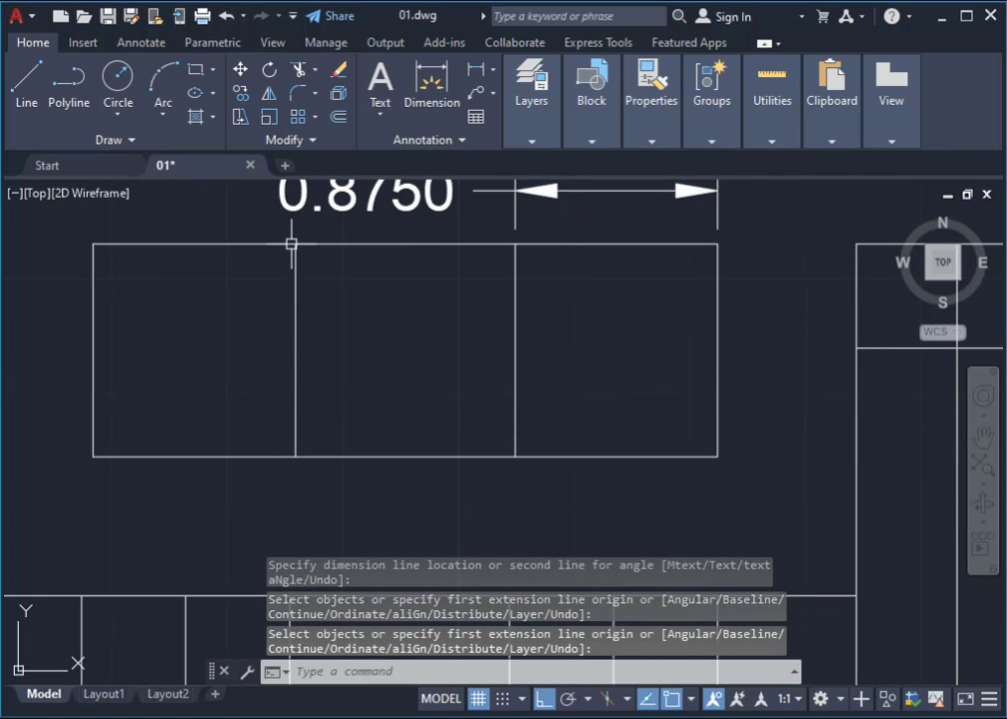
{"action": "key", "text": "Return"}
{"action": "left_click", "coordinate": [291, 243]}
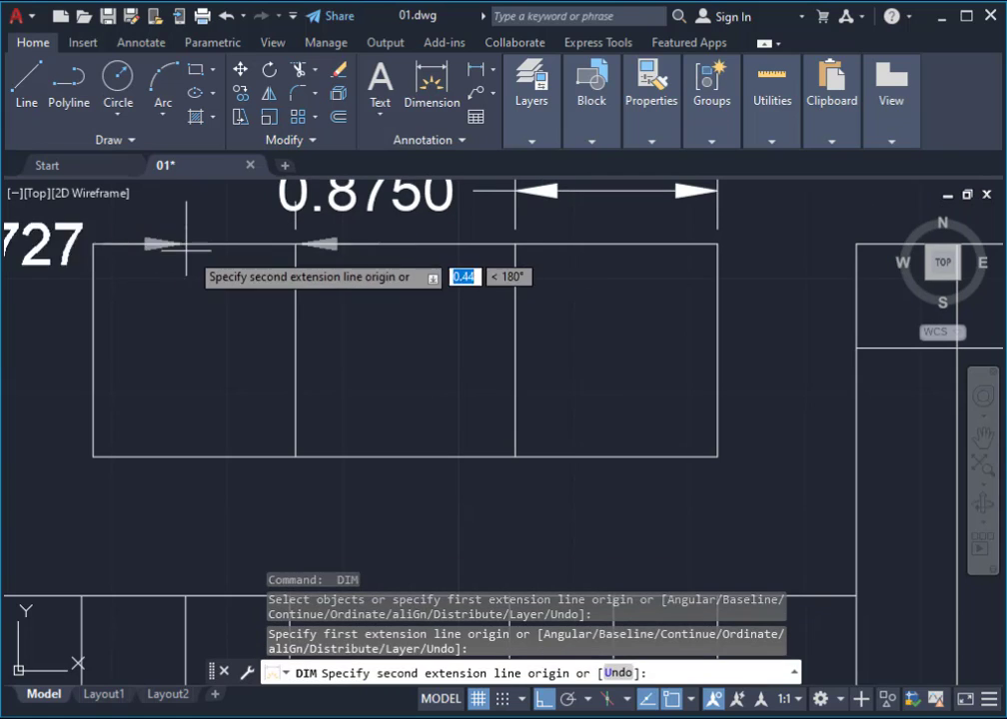
{"action": "left_click", "coordinate": [93, 243]}
{"action": "scroll", "coordinate": [127, 272], "scroll_direction": "down", "scroll_amount": 4}
{"action": "left_click", "coordinate": [105, 237]}
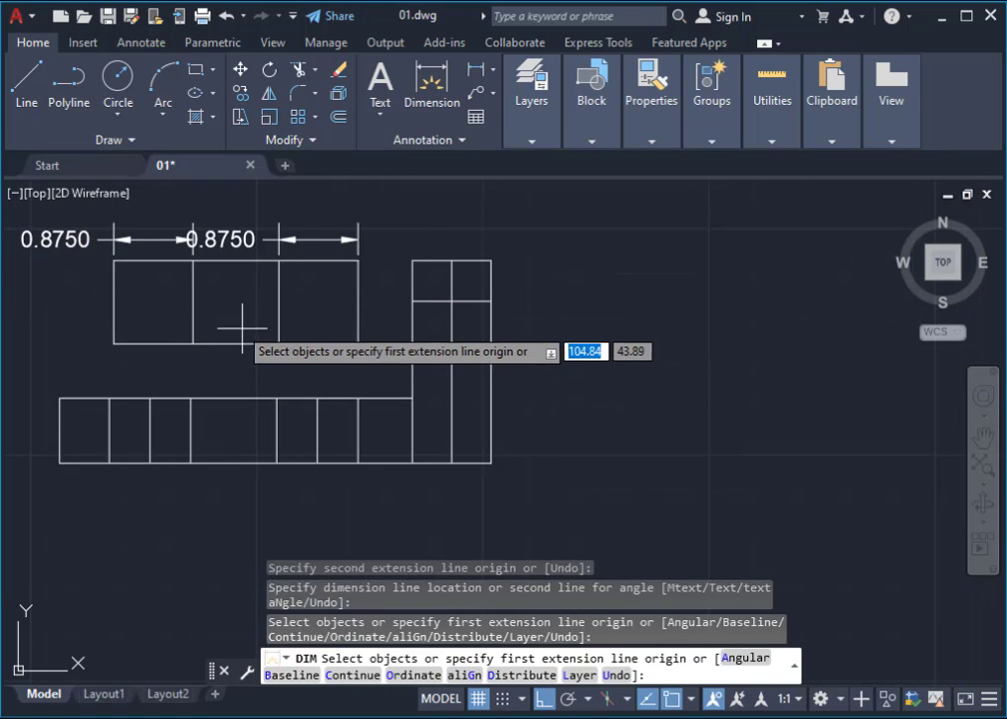
{"action": "key", "text": "Escape"}
{"action": "key", "text": "Return"}
{"action": "left_click", "coordinate": [279, 343]}
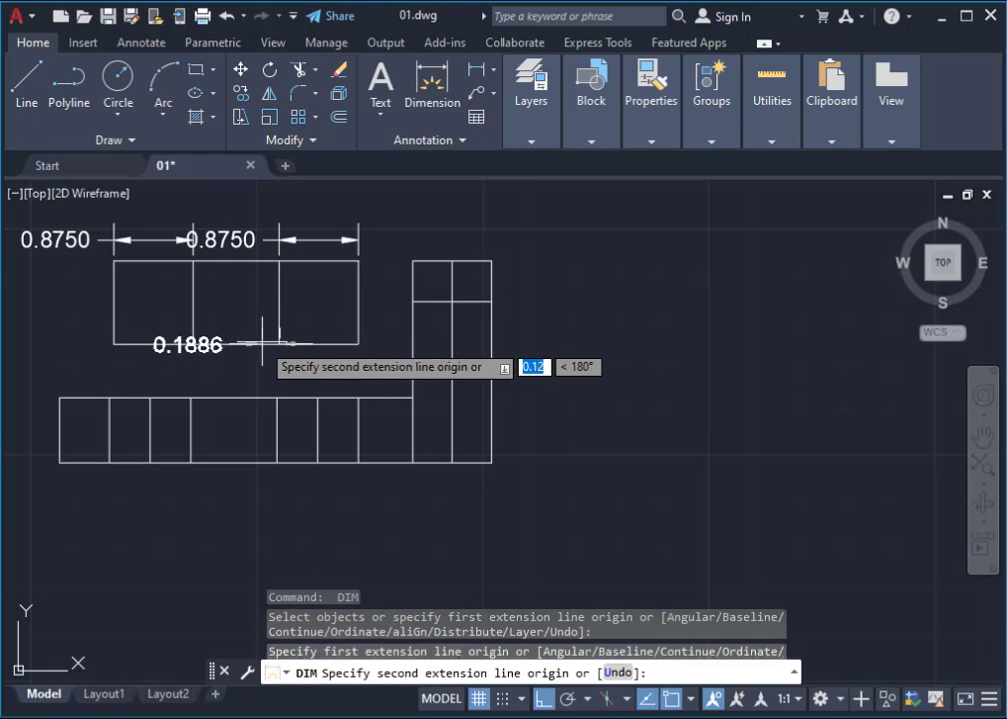
{"action": "left_click", "coordinate": [233, 342]}
{"action": "key", "text": "Escape"}
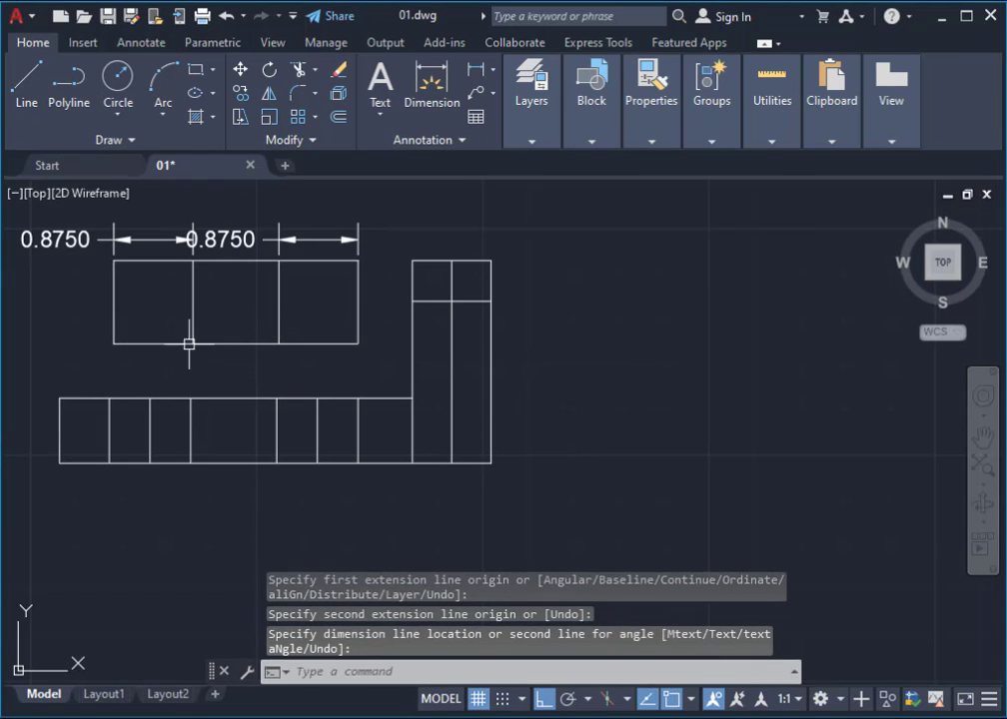
{"action": "scroll", "coordinate": [189, 344], "scroll_direction": "up", "scroll_amount": 5}
{"action": "key", "text": "Return"}
{"action": "left_click", "coordinate": [424, 352]}
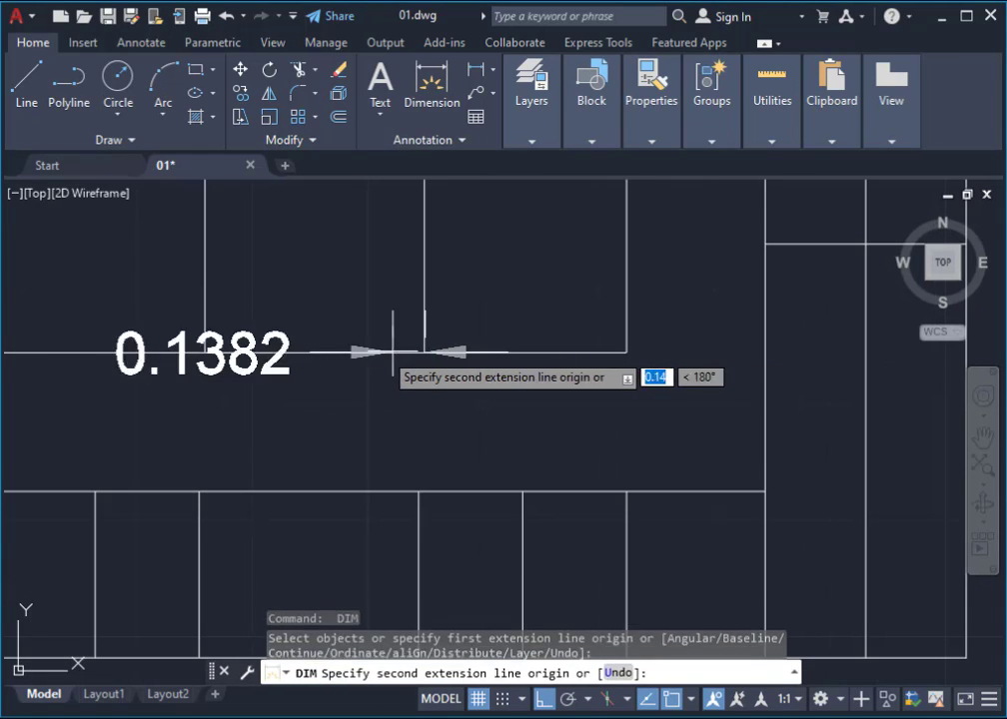
{"action": "left_click", "coordinate": [204, 352]}
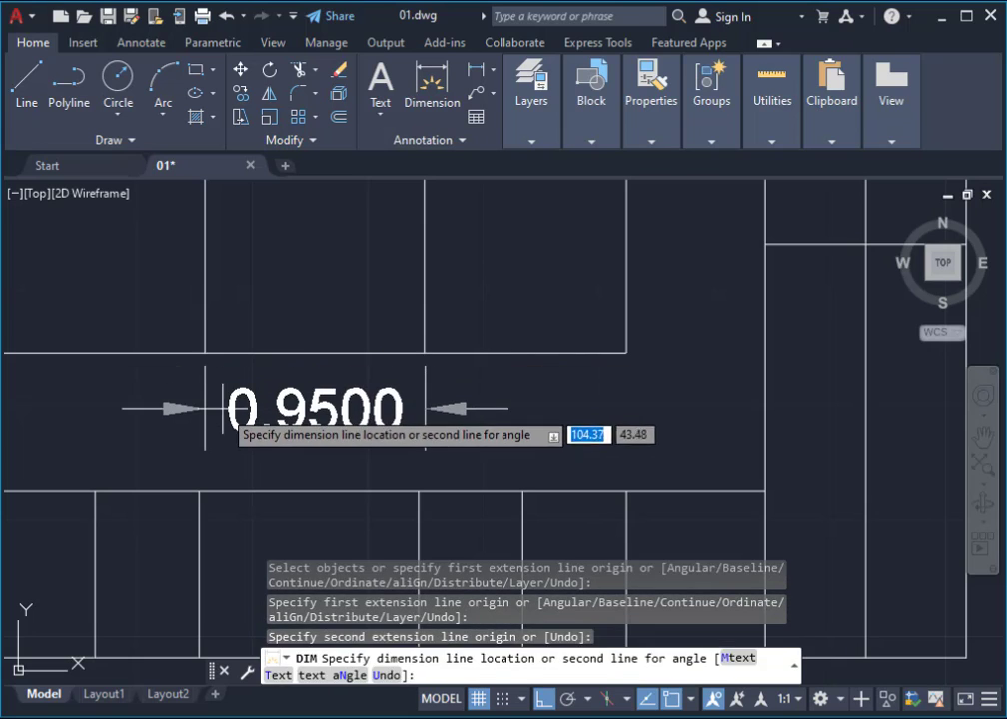
{"action": "left_click", "coordinate": [225, 409]}
{"action": "scroll", "coordinate": [495, 445], "scroll_direction": "down", "scroll_amount": 3}
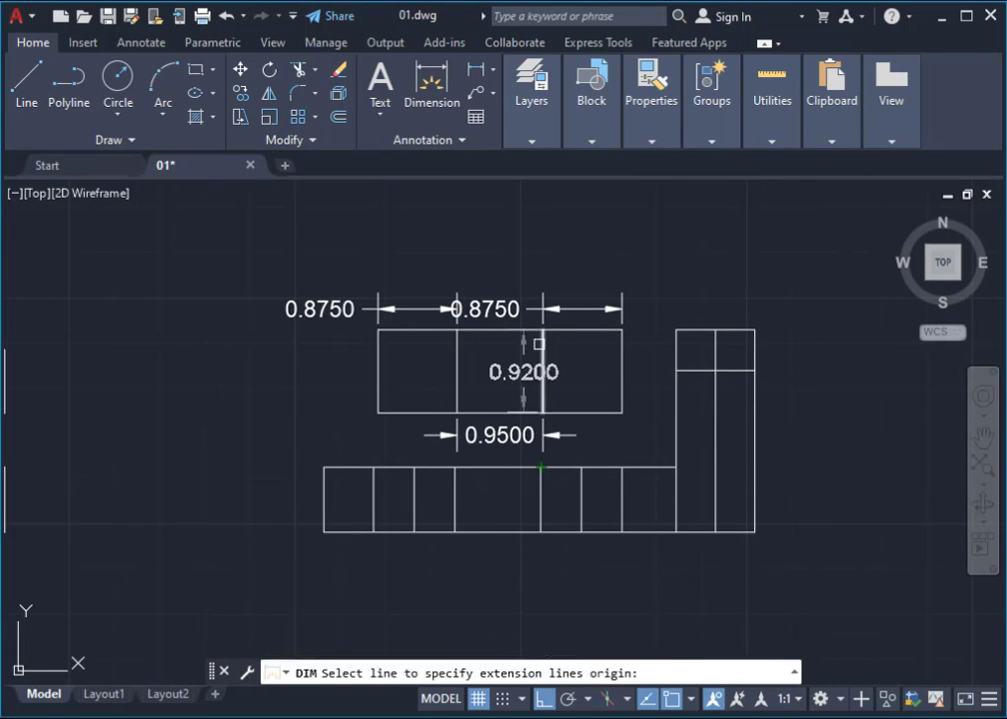
{"action": "key", "text": "Return"}
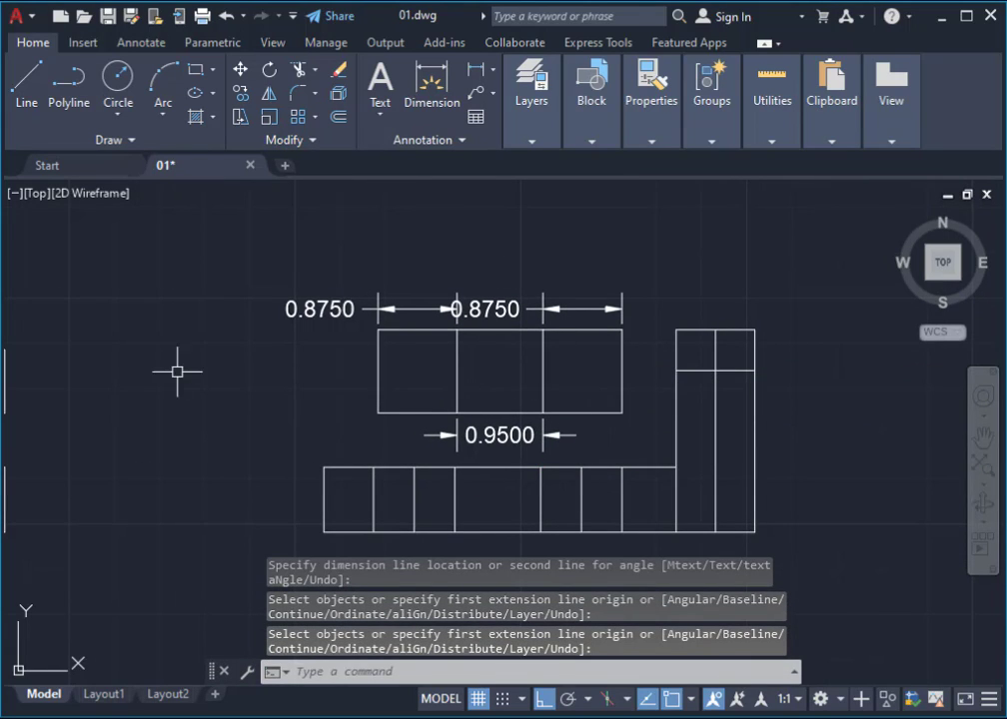
{"action": "scroll", "coordinate": [478, 404], "scroll_direction": "up", "scroll_amount": 2}
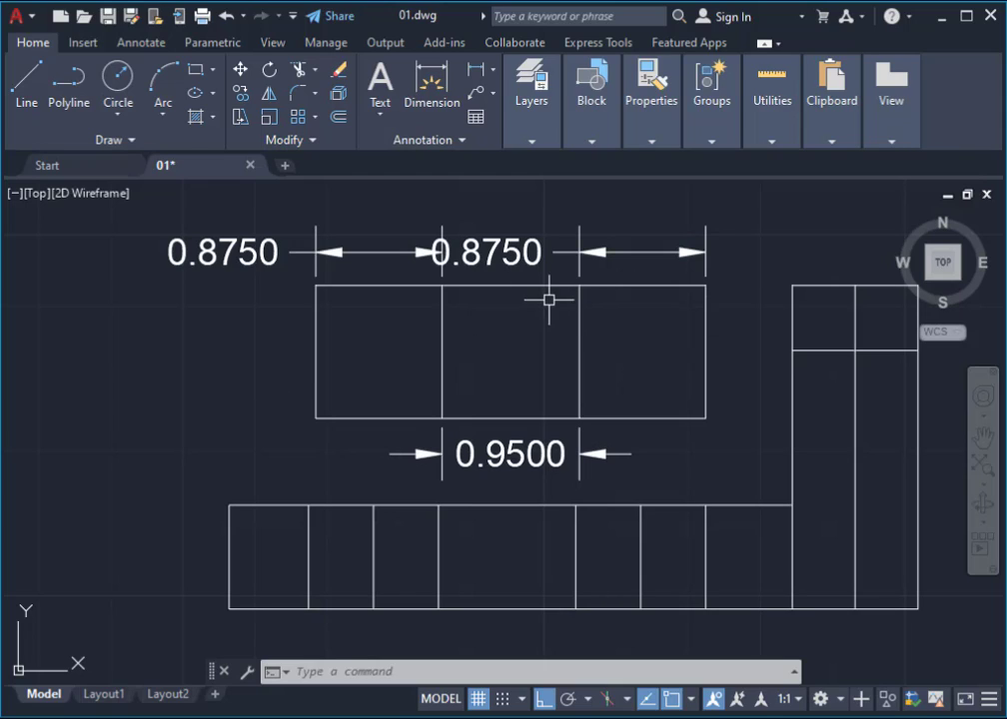
{"action": "left_click", "coordinate": [735, 207]}
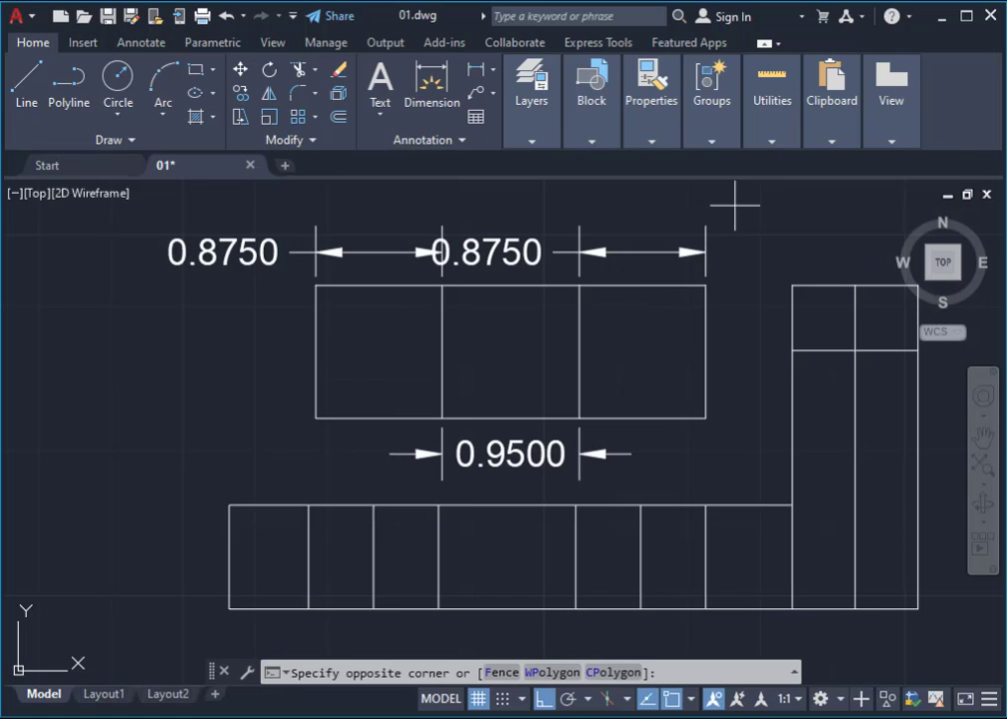
{"action": "left_click", "coordinate": [115, 277]}
{"action": "left_click", "coordinate": [663, 468]}
{"action": "left_click", "coordinate": [262, 449]}
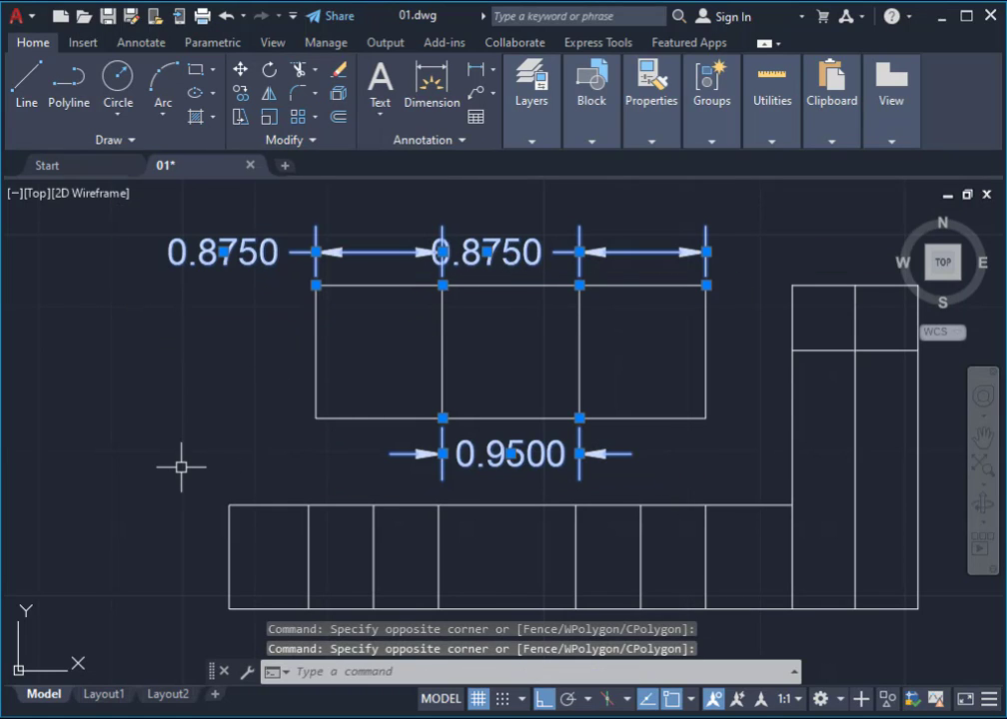
{"action": "key", "text": "Delete"}
{"action": "scroll", "coordinate": [621, 438], "scroll_direction": "down", "scroll_amount": 2}
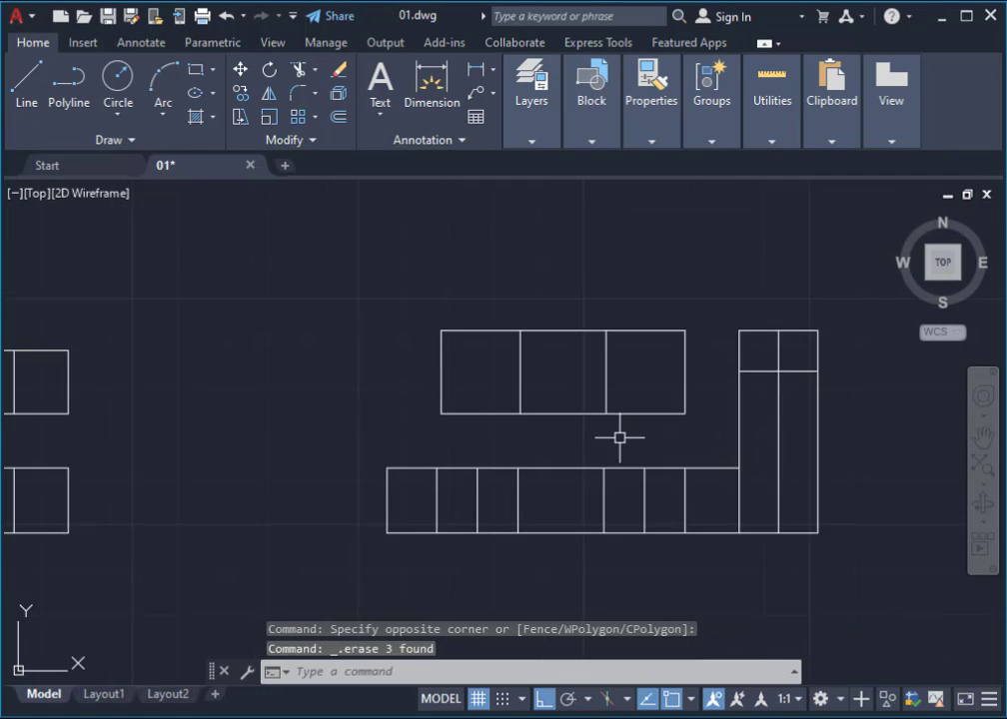
{"action": "scroll", "coordinate": [562, 379], "scroll_direction": "up", "scroll_amount": 2}
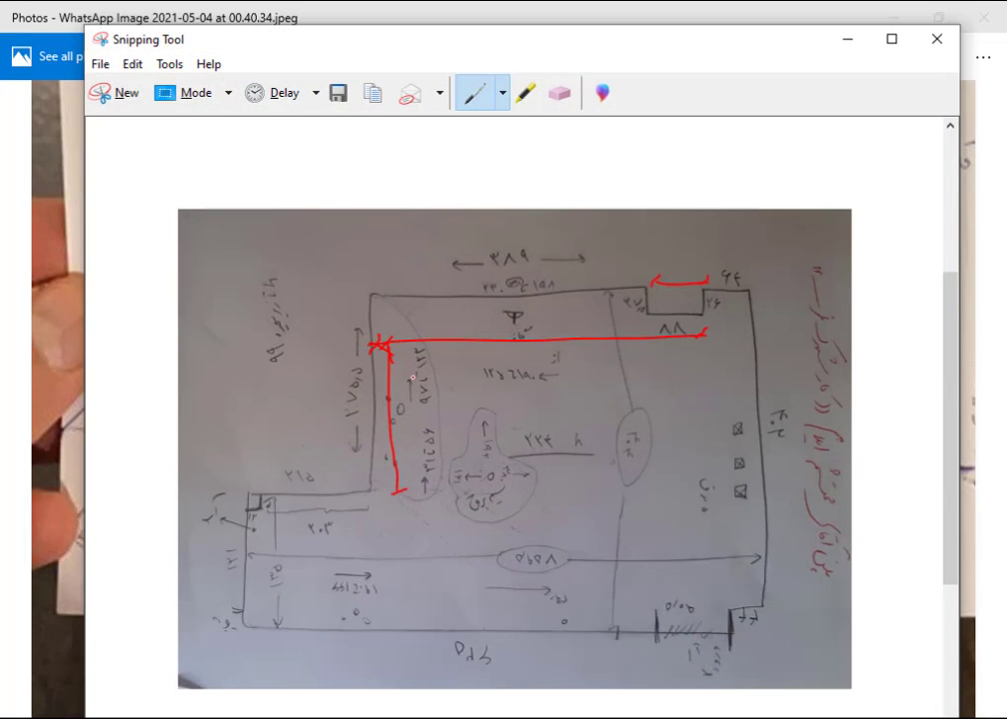
Step: Erase the red horizontal line and X mark, then draw a red line down the left wall
{"action": "scroll", "coordinate": [357, 393], "scroll_direction": "up", "scroll_amount": 2}
{"action": "scroll", "coordinate": [358, 393], "scroll_direction": "up", "scroll_amount": 1}
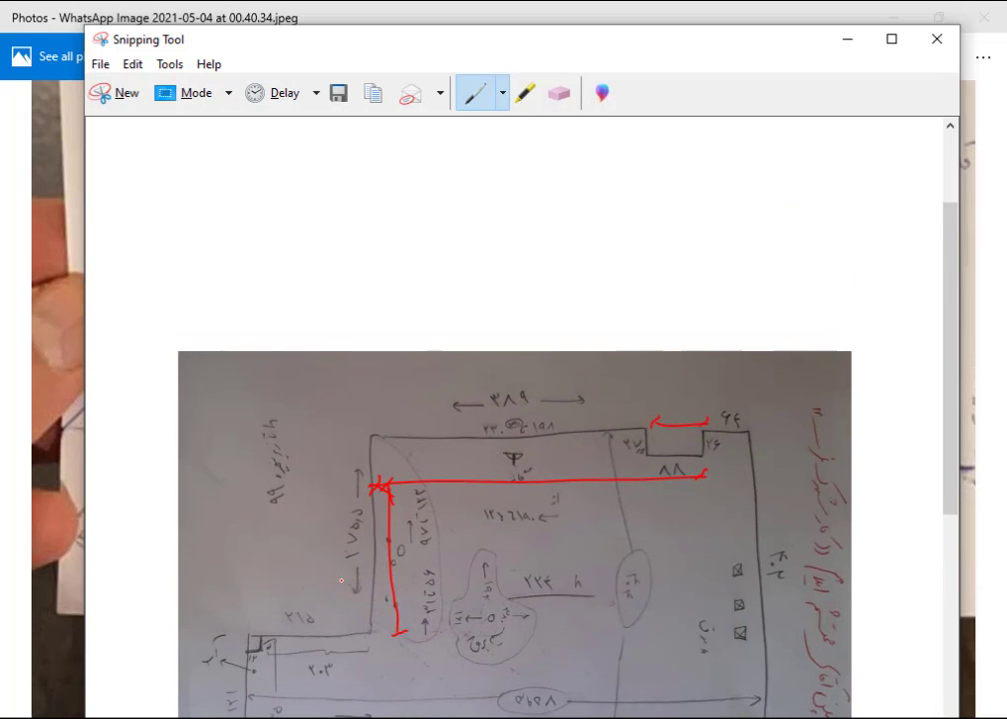
{"action": "scroll", "coordinate": [387, 503], "scroll_direction": "down", "scroll_amount": 1}
{"action": "scroll", "coordinate": [386, 502], "scroll_direction": "down", "scroll_amount": 1}
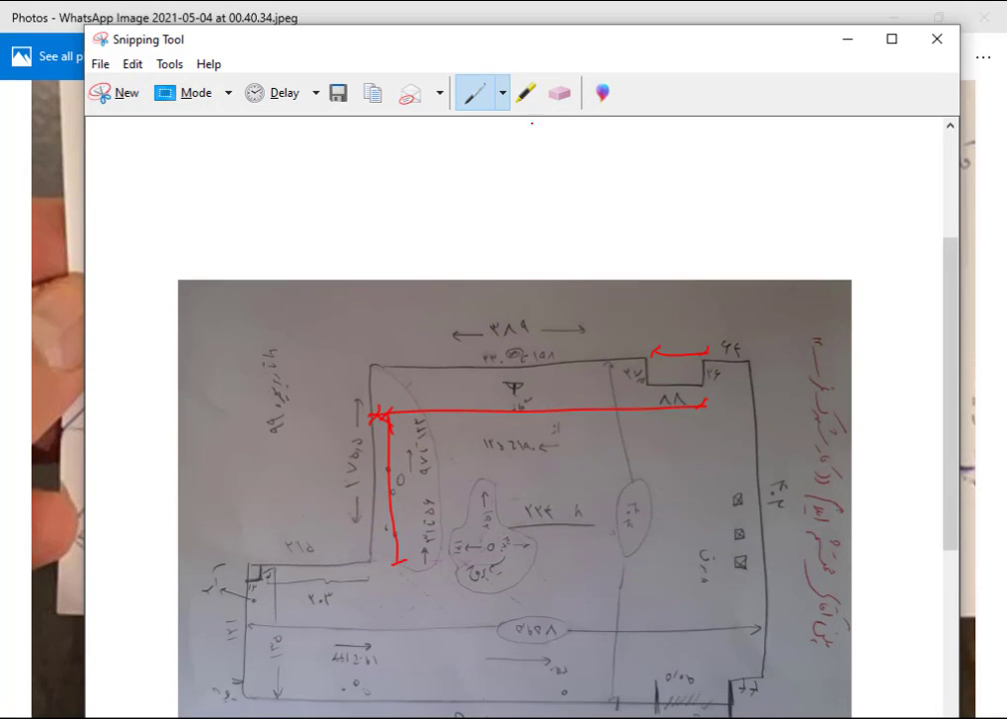
{"action": "left_click", "coordinate": [561, 92]}
{"action": "mouse_move", "coordinate": [516, 405]}
{"action": "left_mouse_down"}
{"action": "mouse_move", "coordinate": [708, 348]}
{"action": "mouse_move", "coordinate": [658, 341]}
{"action": "left_mouse_up"}
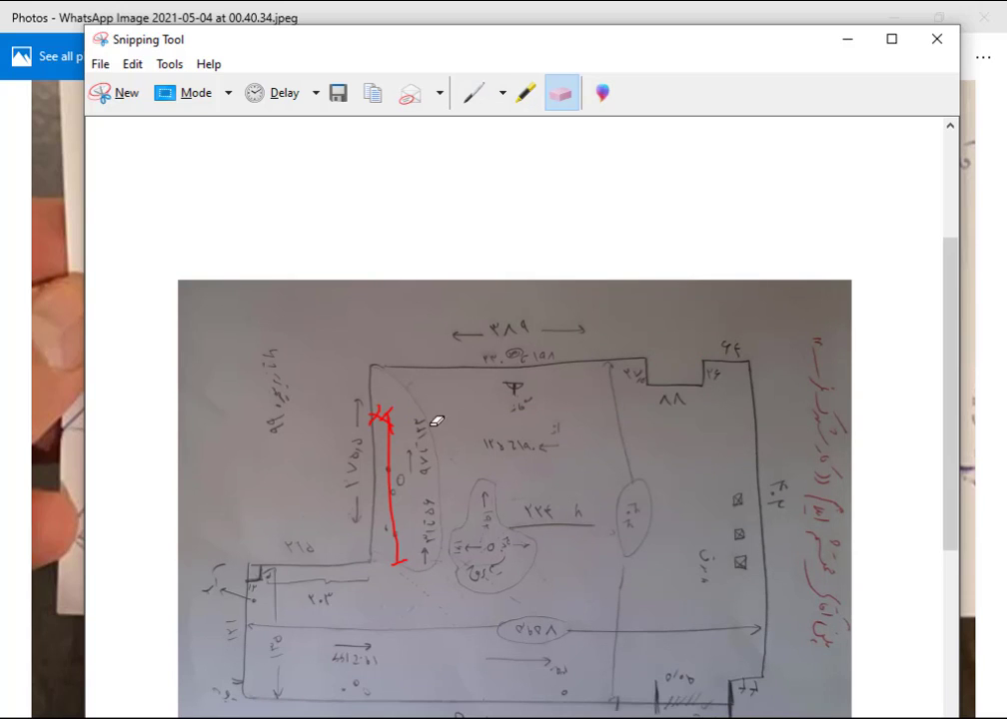
{"action": "mouse_move", "coordinate": [436, 420]}
{"action": "left_mouse_down"}
{"action": "mouse_move", "coordinate": [385, 411]}
{"action": "mouse_move", "coordinate": [377, 460]}
{"action": "mouse_move", "coordinate": [436, 558]}
{"action": "left_mouse_up"}
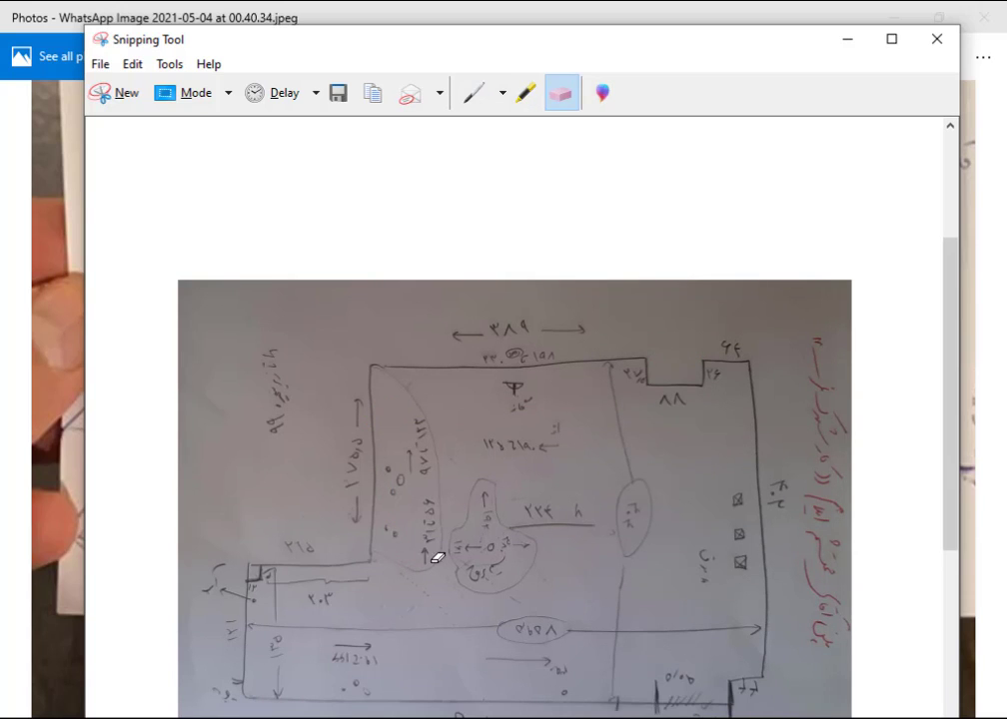
{"action": "left_click", "coordinate": [473, 94]}
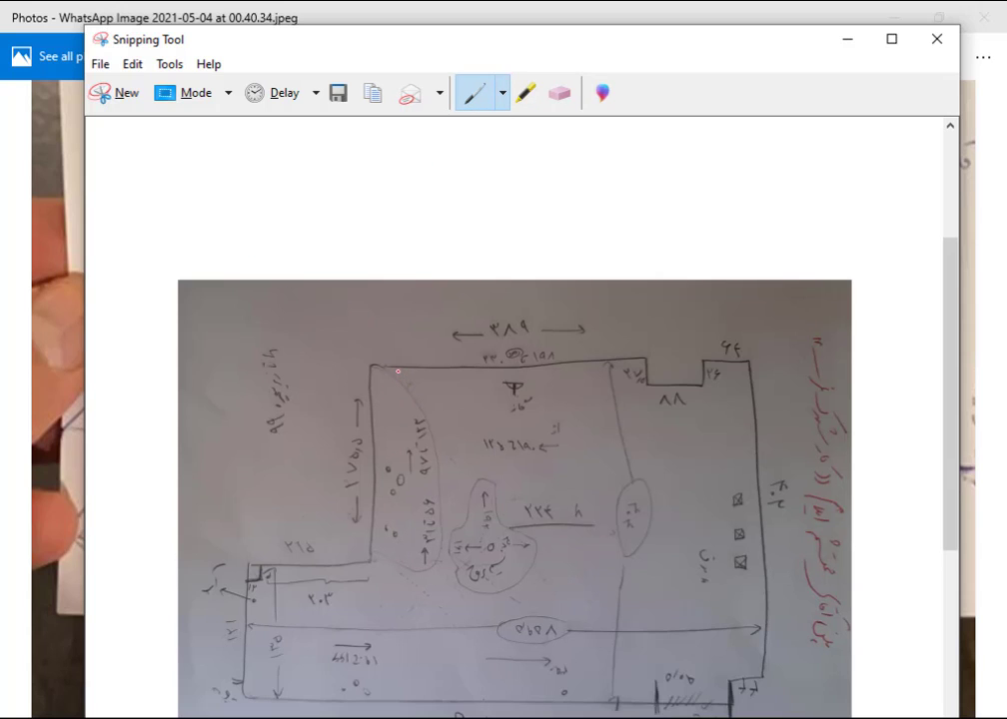
{"action": "mouse_move", "coordinate": [398, 372]}
{"action": "left_mouse_down"}
{"action": "mouse_move", "coordinate": [395, 528]}
{"action": "mouse_move", "coordinate": [408, 556]}
{"action": "mouse_move", "coordinate": [389, 574]}
{"action": "left_mouse_up"}
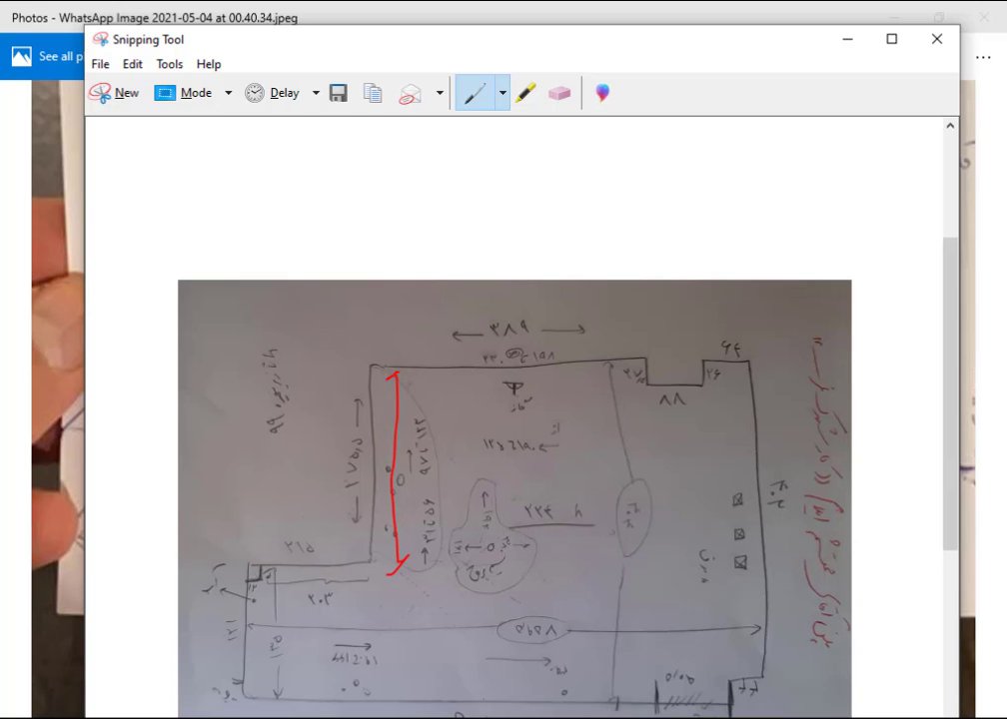
Step: Move the room photo over the snip and away, then bring the floor-plan sketch photo forward
{"action": "left_click_drag", "start_coordinate": [998, 146], "coordinate": [949, 101]}
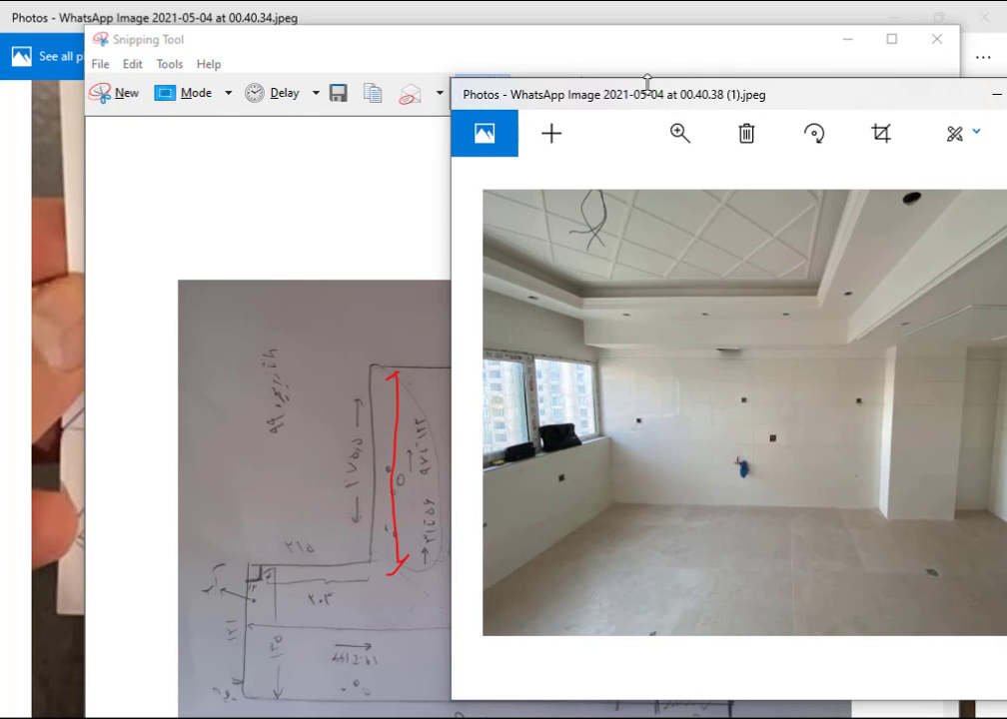
{"action": "left_click_drag", "start_coordinate": [659, 107], "coordinate": [659, 718]}
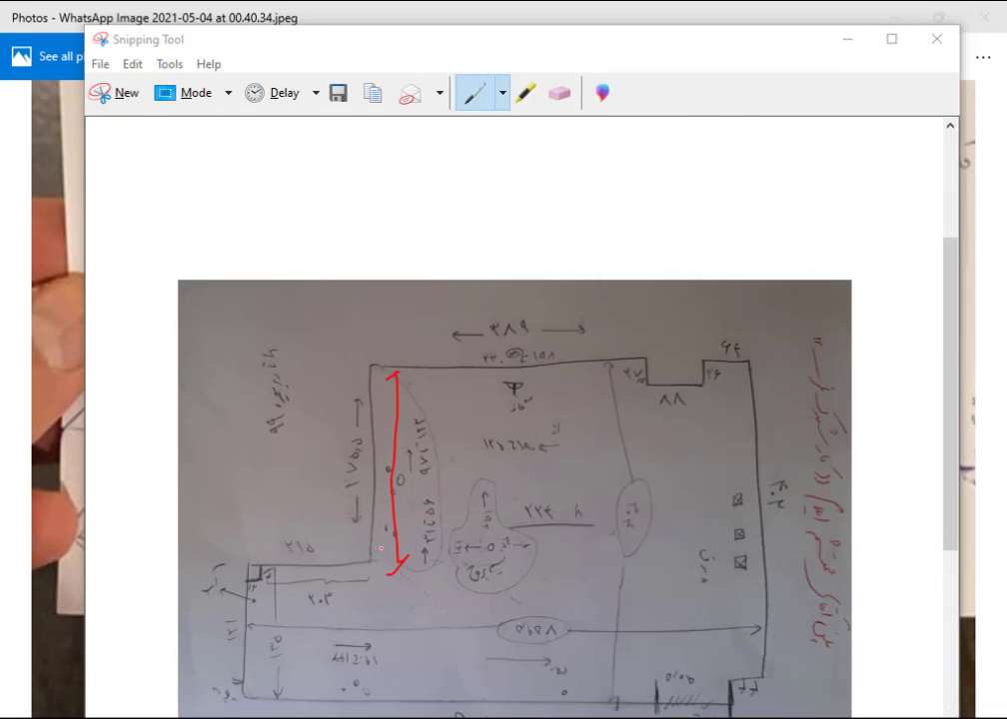
{"action": "scroll", "coordinate": [397, 544], "scroll_direction": "up", "scroll_amount": 1}
{"action": "scroll", "coordinate": [369, 529], "scroll_direction": "down", "scroll_amount": 1}
{"action": "left_click", "coordinate": [315, 629]}
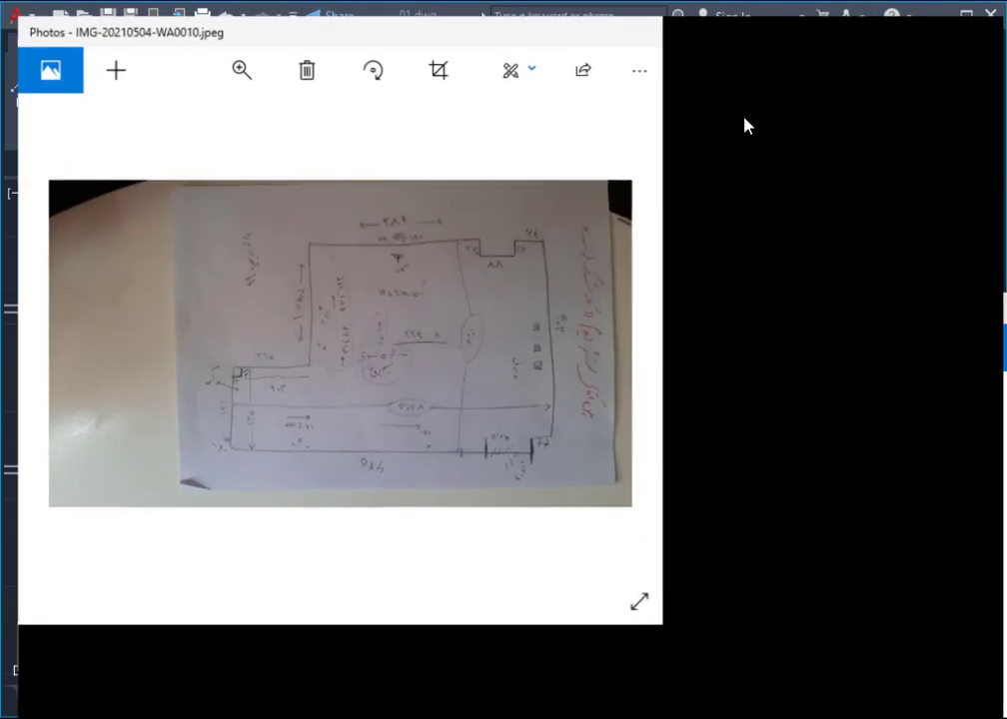
Step: Zoom into the sketch photo's left wall dimensions, then minimize the Photos window
{"action": "scroll", "coordinate": [512, 338], "scroll_direction": "up", "scroll_amount": 2}
{"action": "scroll", "coordinate": [469, 205], "scroll_direction": "up", "scroll_amount": 2}
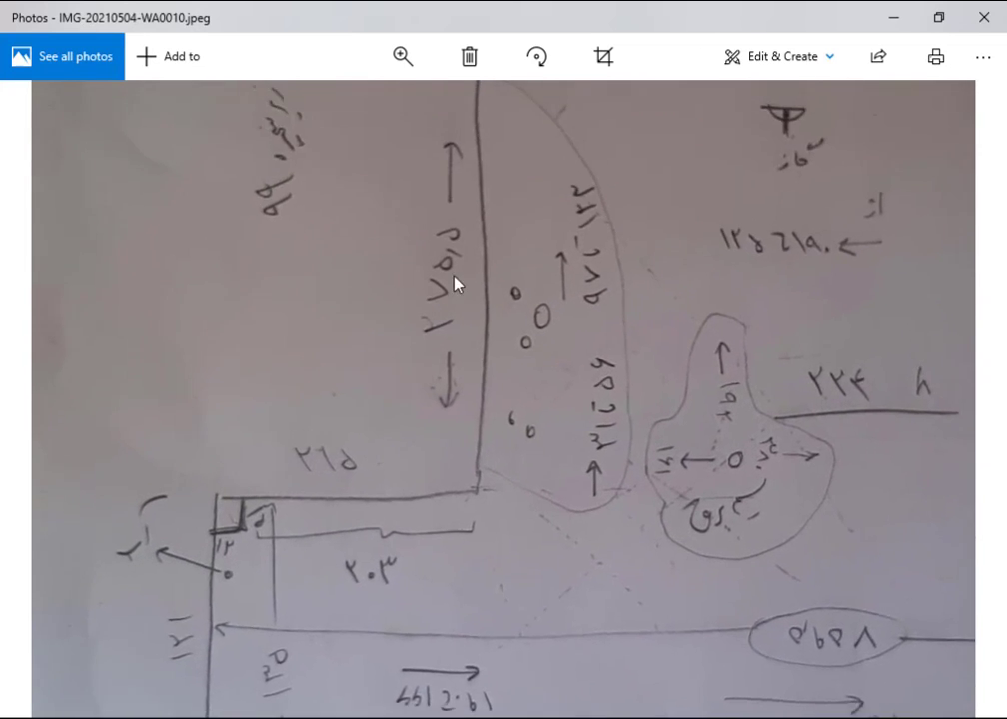
{"action": "scroll", "coordinate": [461, 276], "scroll_direction": "up", "scroll_amount": 1}
{"action": "mouse_move", "coordinate": [461, 277]}
{"action": "left_mouse_down"}
{"action": "mouse_move", "coordinate": [432, 383]}
{"action": "mouse_move", "coordinate": [370, 538]}
{"action": "mouse_move", "coordinate": [364, 332]}
{"action": "mouse_move", "coordinate": [388, 333]}
{"action": "mouse_move", "coordinate": [354, 382]}
{"action": "left_mouse_up"}
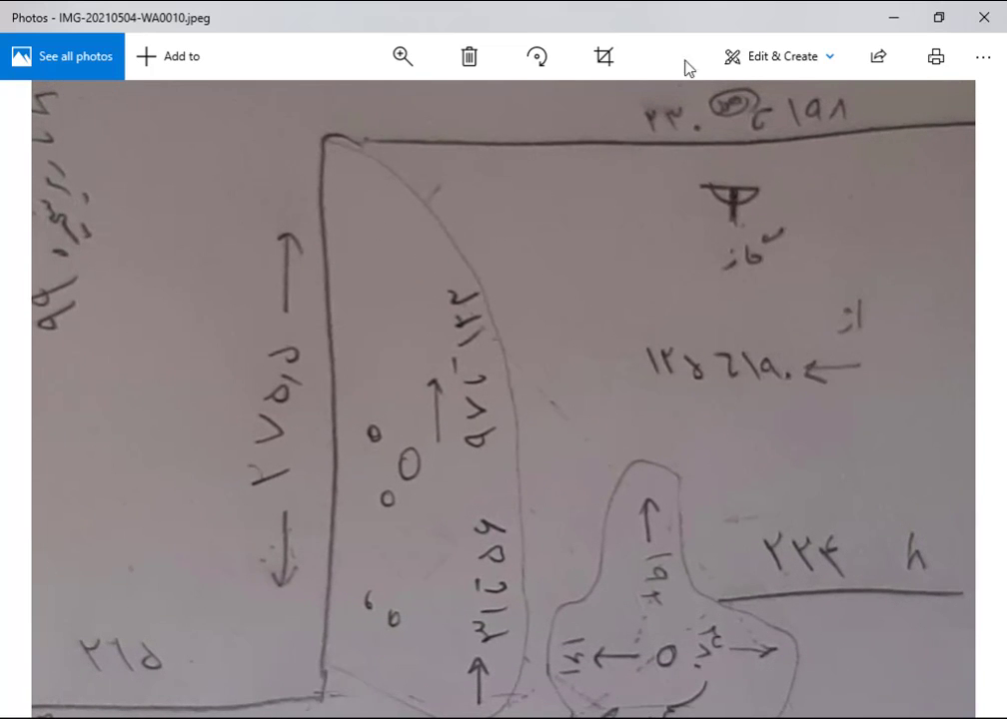
{"action": "left_click", "coordinate": [893, 18]}
Step: Minimize the snip and overlying window, then zoom and pan to the cabinet blocks
{"action": "left_click", "coordinate": [842, 40]}
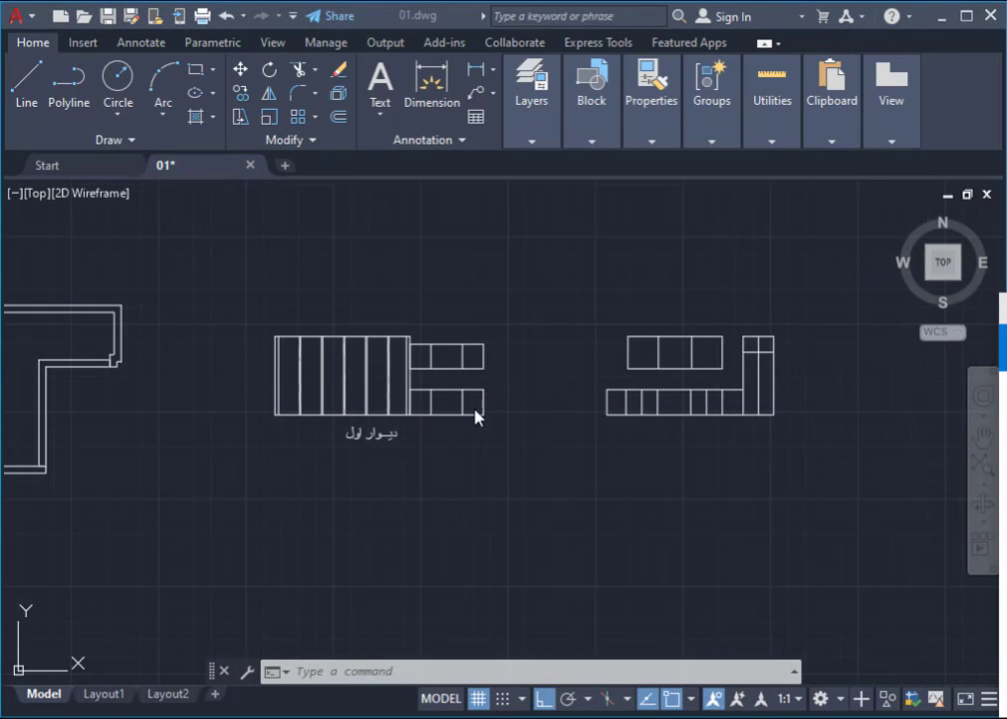
{"action": "scroll", "coordinate": [685, 404], "scroll_direction": "up", "scroll_amount": 5}
{"action": "scroll", "coordinate": [416, 392], "scroll_direction": "up", "scroll_amount": 2}
{"action": "scroll", "coordinate": [417, 391], "scroll_direction": "down", "scroll_amount": 3}
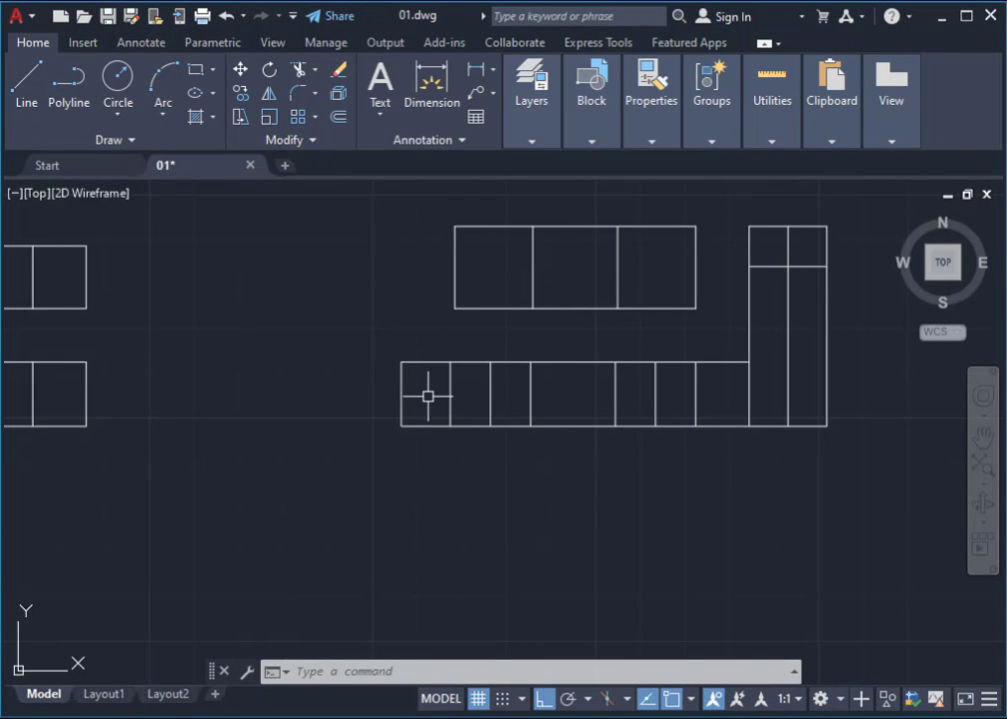
{"action": "scroll", "coordinate": [423, 458], "scroll_direction": "down", "scroll_amount": 4}
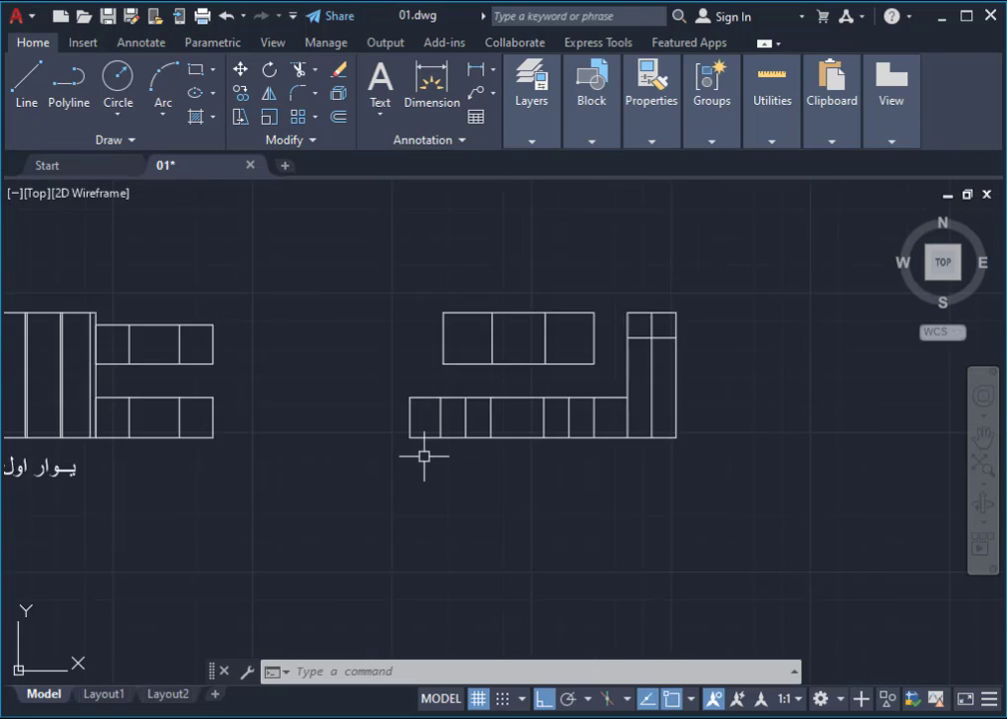
{"action": "left_click", "coordinate": [941, 18]}
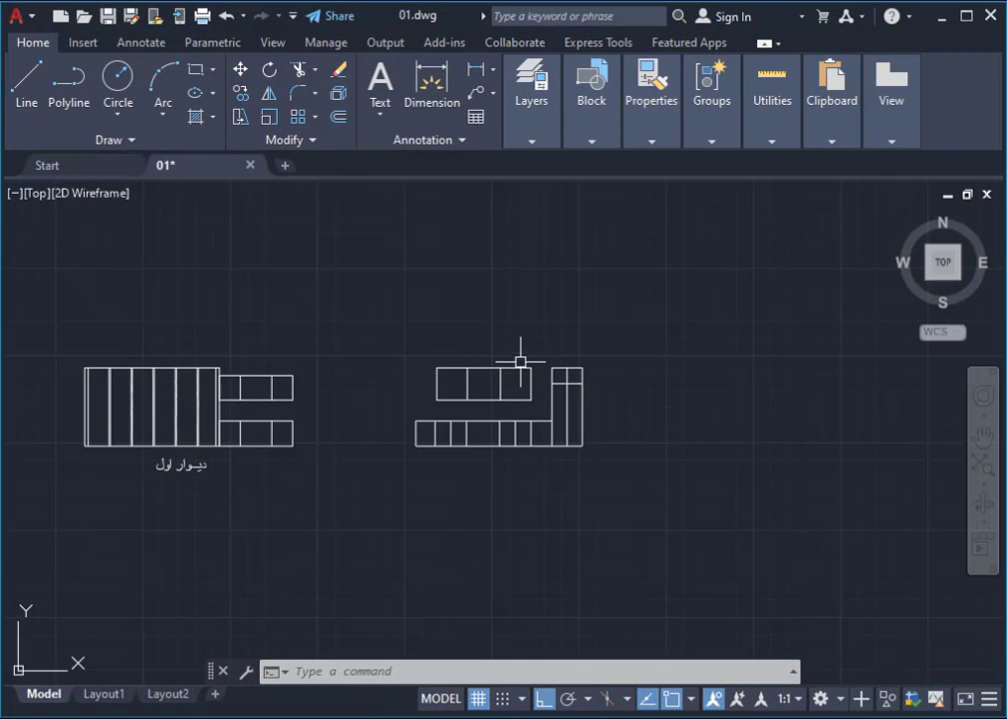
{"action": "scroll", "coordinate": [517, 417], "scroll_direction": "up", "scroll_amount": 5}
{"action": "scroll", "coordinate": [538, 450], "scroll_direction": "down", "scroll_amount": 4}
{"action": "mouse_move", "coordinate": [613, 454]}
{"action": "middle_mouse_down"}
{"action": "mouse_move", "coordinate": [400, 454]}
{"action": "mouse_move", "coordinate": [172, 435]}
{"action": "middle_mouse_up"}
{"action": "middle_click_drag", "start_coordinate": [365, 409], "coordinate": [370, 410]}
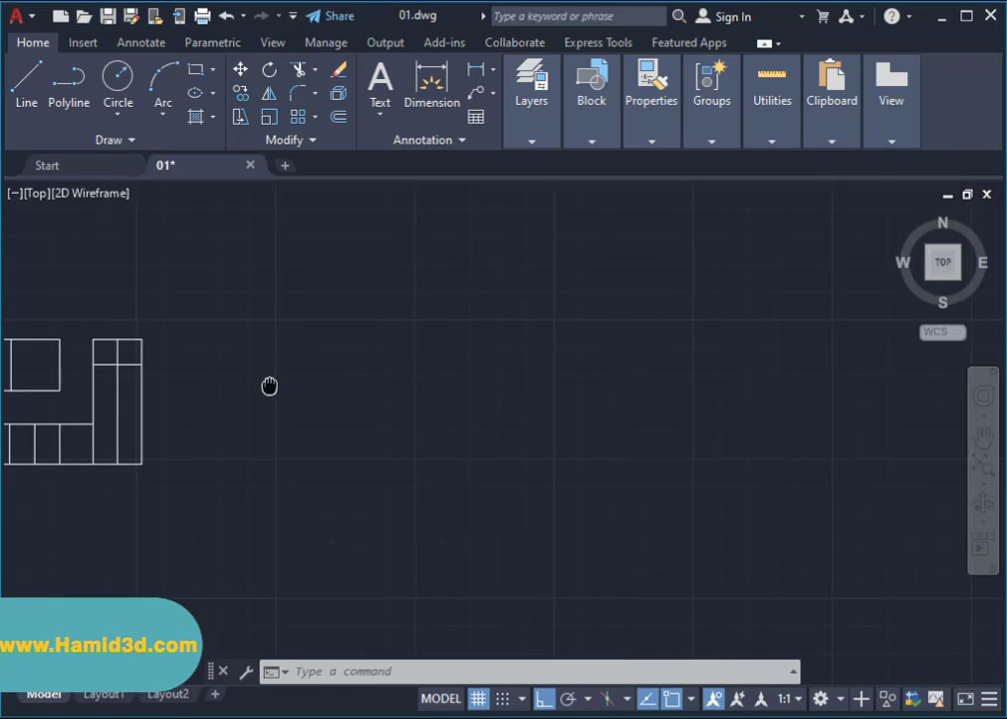
Step: Zoom to the drawing's extents and centre the cabinet blocks in view
{"action": "middle_click", "coordinate": [268, 386]}
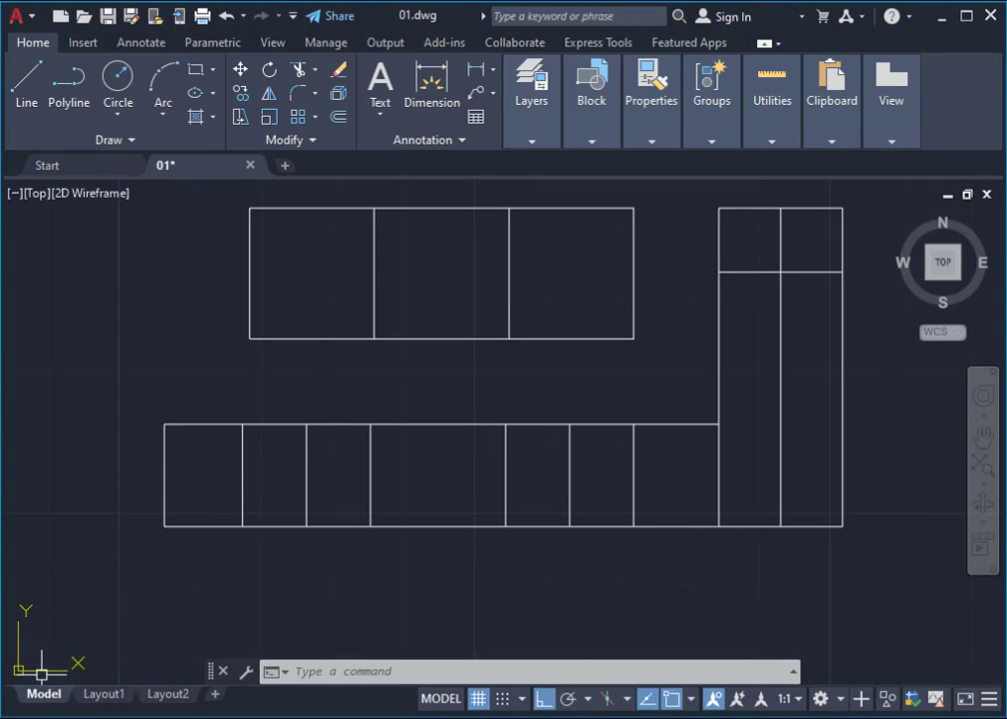
{"action": "scroll", "coordinate": [450, 455], "scroll_direction": "down", "scroll_amount": 2}
{"action": "scroll", "coordinate": [289, 455], "scroll_direction": "up", "scroll_amount": 2}
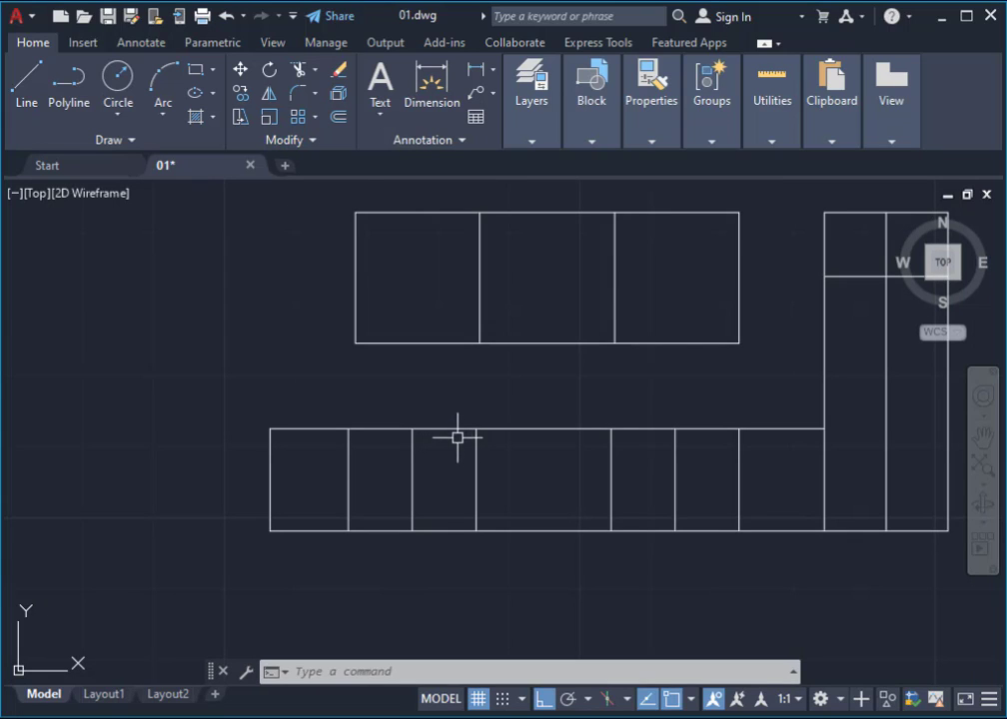
{"action": "scroll", "coordinate": [457, 438], "scroll_direction": "down", "scroll_amount": 3}
{"action": "scroll", "coordinate": [451, 444], "scroll_direction": "up", "scroll_amount": 1}
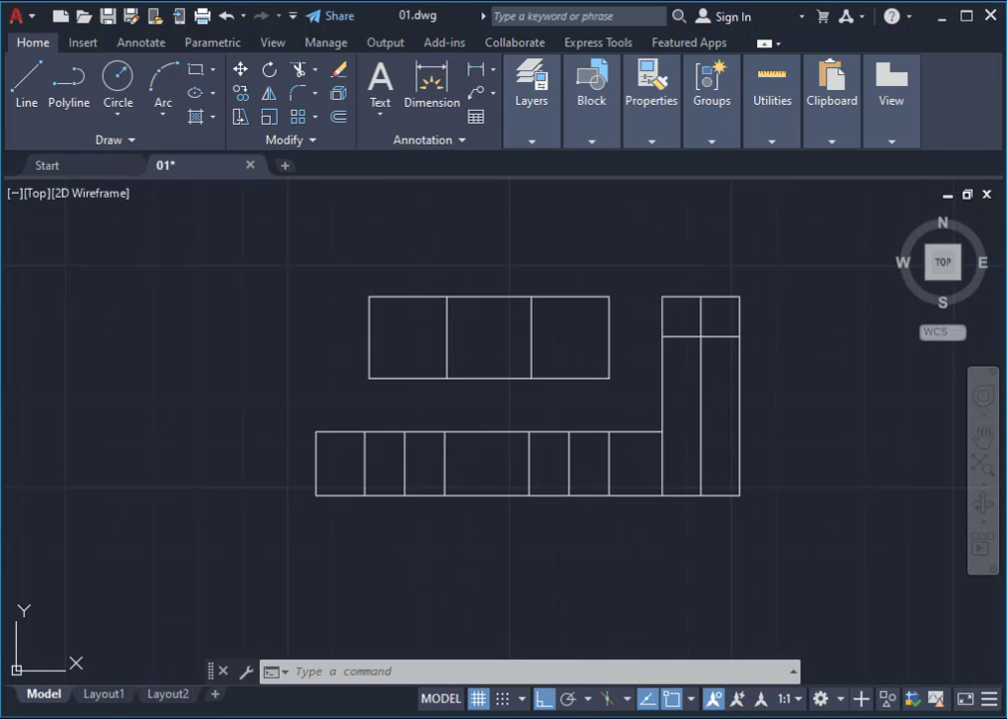
{"action": "middle_click_drag", "start_coordinate": [734, 644], "coordinate": [466, 642]}
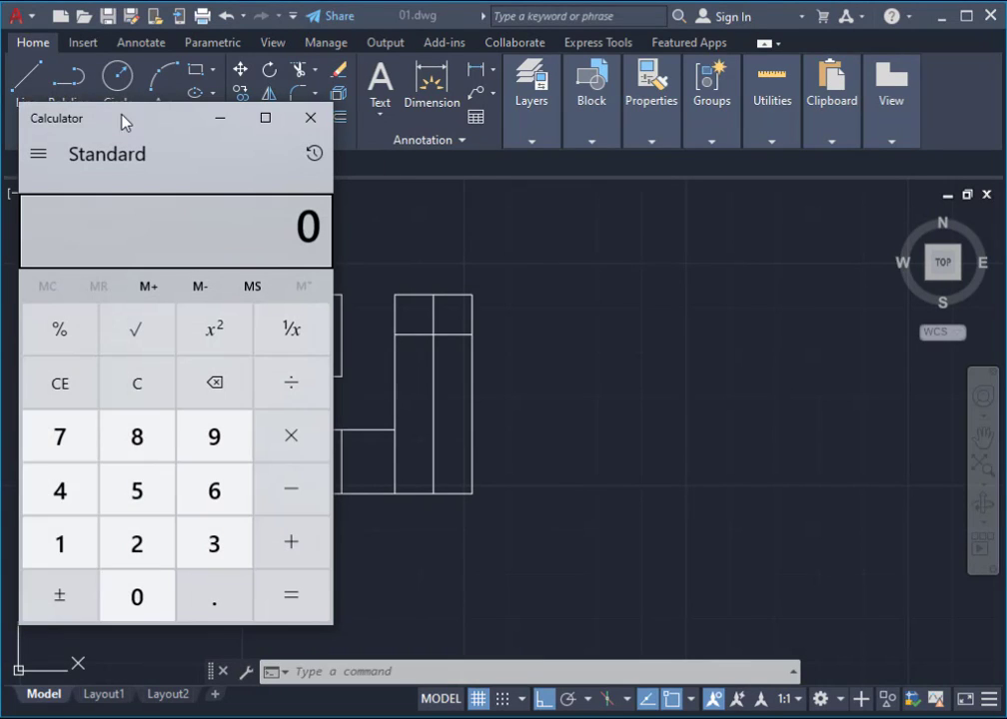
Step: Move Calculator aside and close it, then drag the cabinet sketch photo onto the screen
{"action": "left_click_drag", "start_coordinate": [124, 121], "coordinate": [276, 123]}
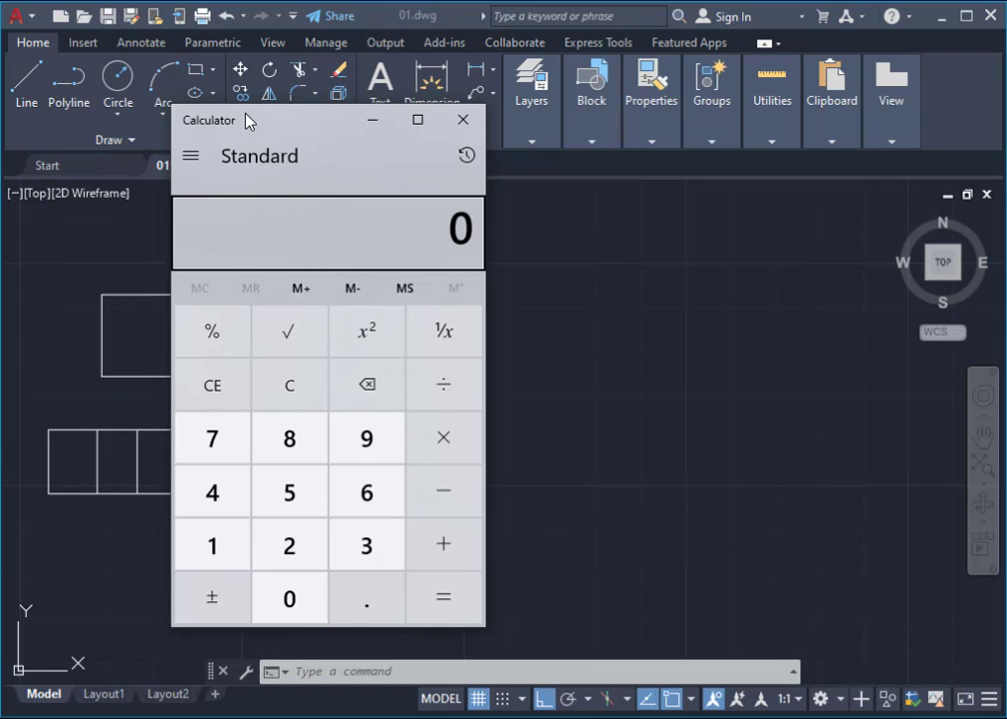
{"action": "left_click_drag", "start_coordinate": [284, 120], "coordinate": [784, 197]}
{"action": "left_click", "coordinate": [872, 197]}
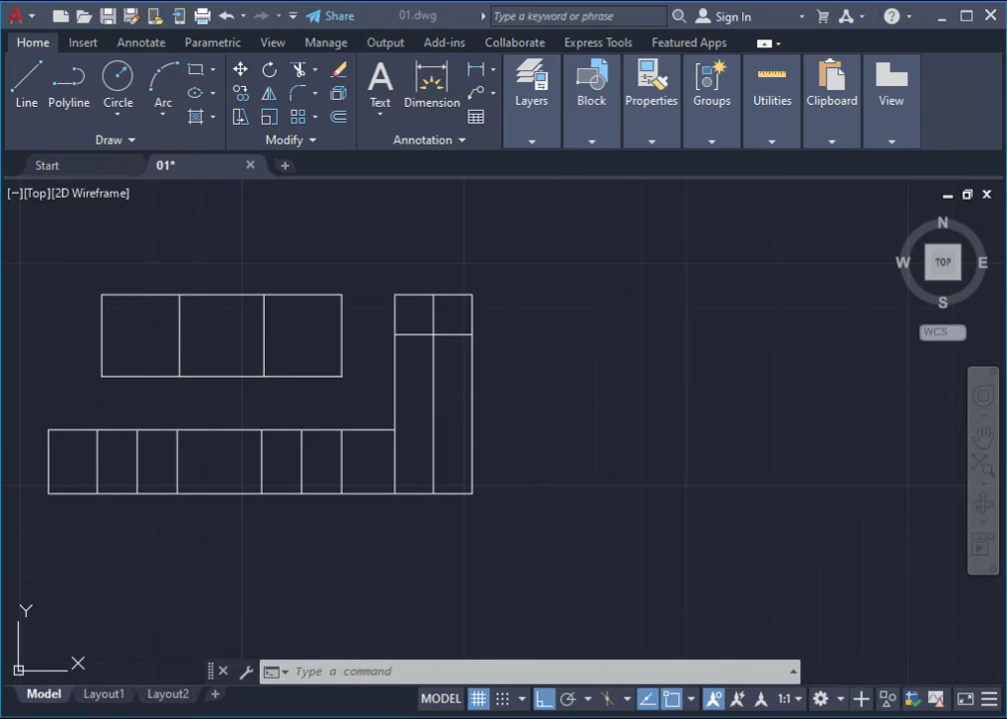
{"action": "left_click_drag", "start_coordinate": [1005, 202], "coordinate": [389, 147]}
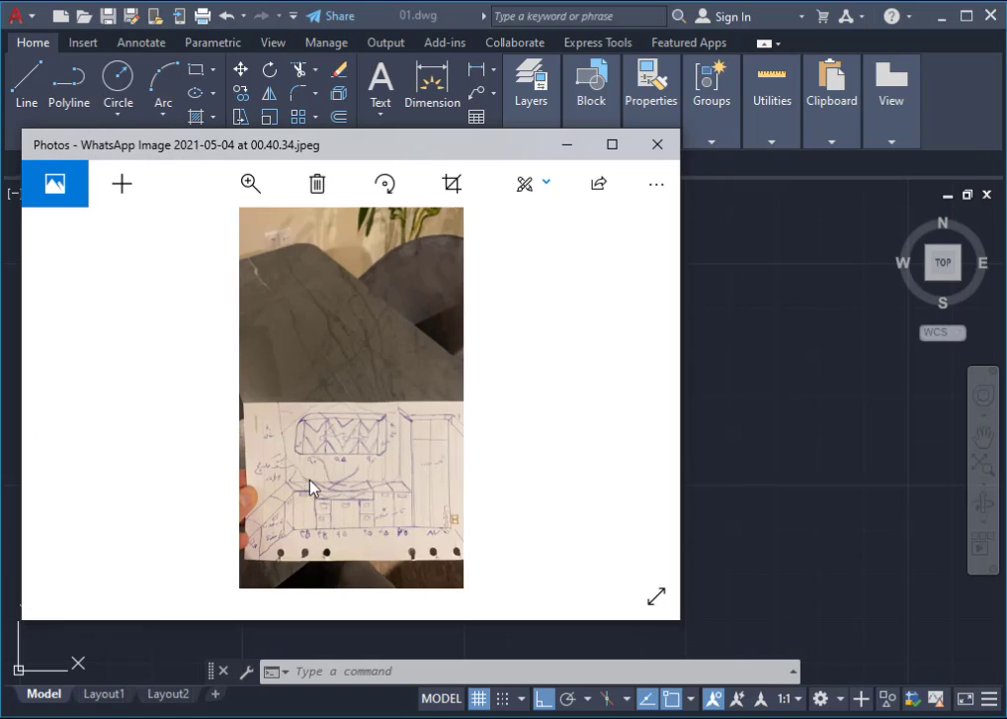
Step: Zoom into the cabinet elevation sketch photo, then switch back to the floor-plan snip
{"action": "scroll", "coordinate": [310, 488], "scroll_direction": "up", "scroll_amount": 3}
{"action": "scroll", "coordinate": [240, 427], "scroll_direction": "up", "scroll_amount": 2}
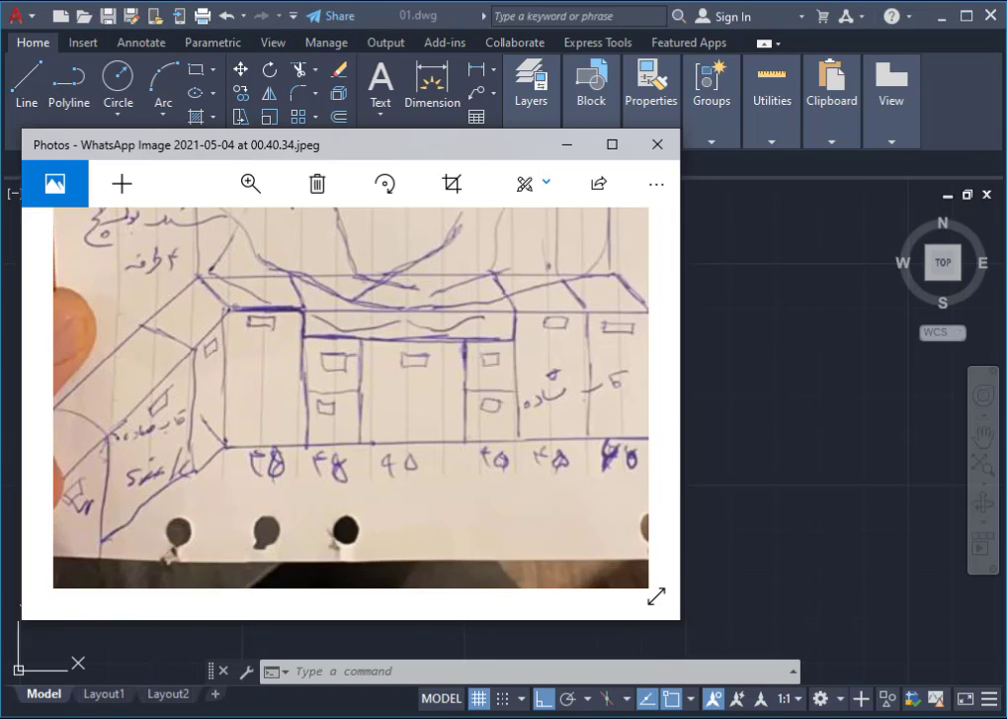
{"action": "key", "text": "alt+Tab"}
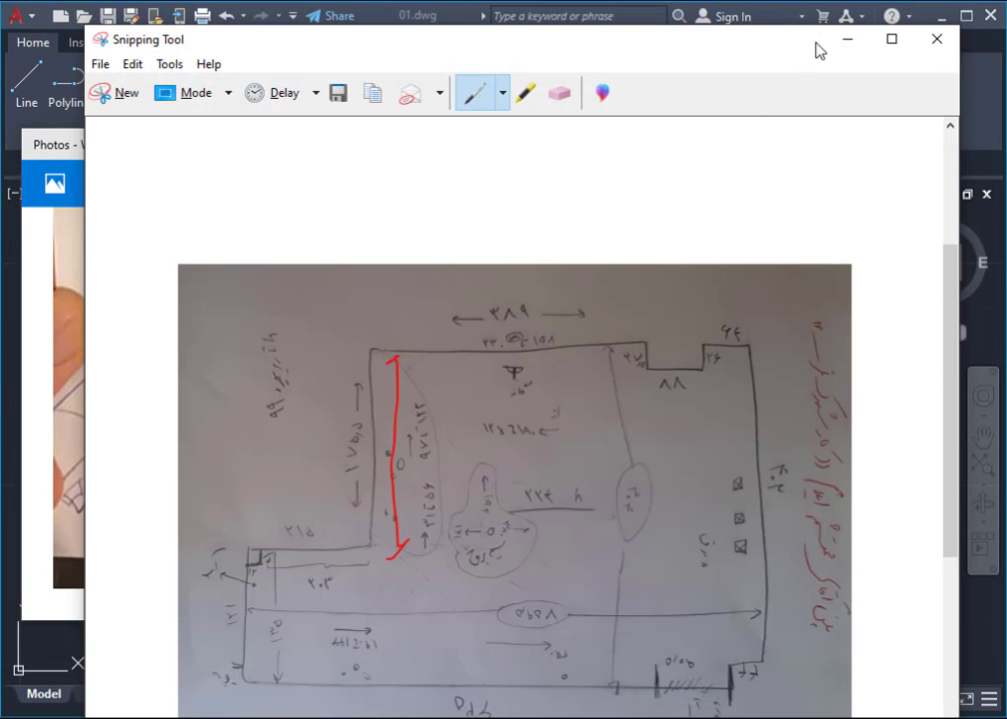
Step: Snip the enlarged cabinet sketch and draw a red box, corner line and leftward arrow
{"action": "left_click", "coordinate": [118, 92]}
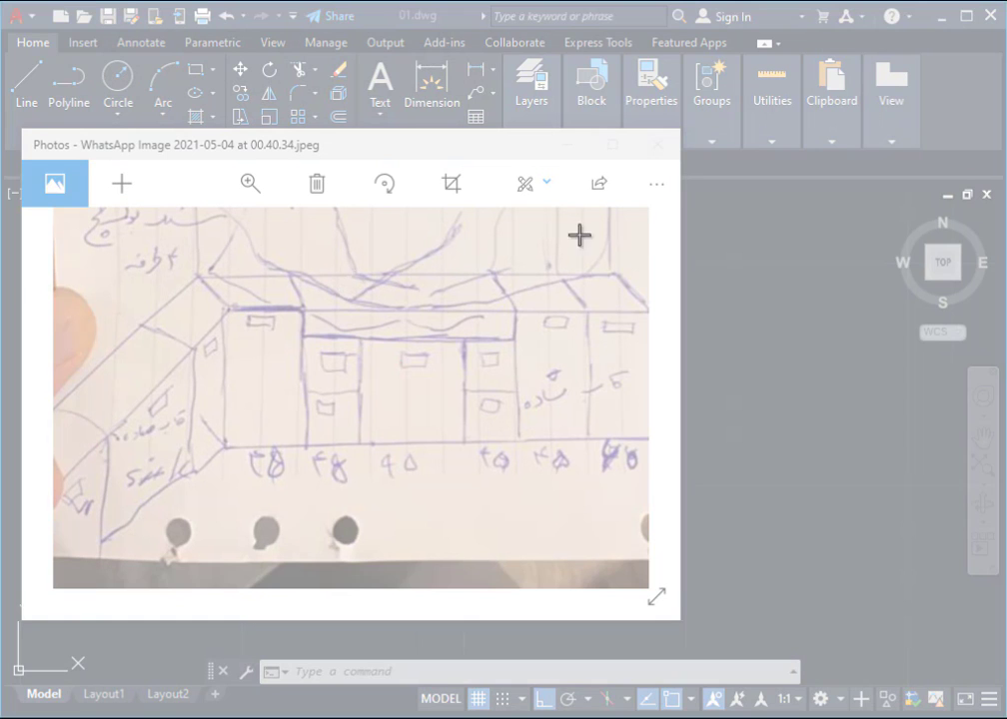
{"action": "left_click_drag", "start_coordinate": [645, 212], "coordinate": [53, 588]}
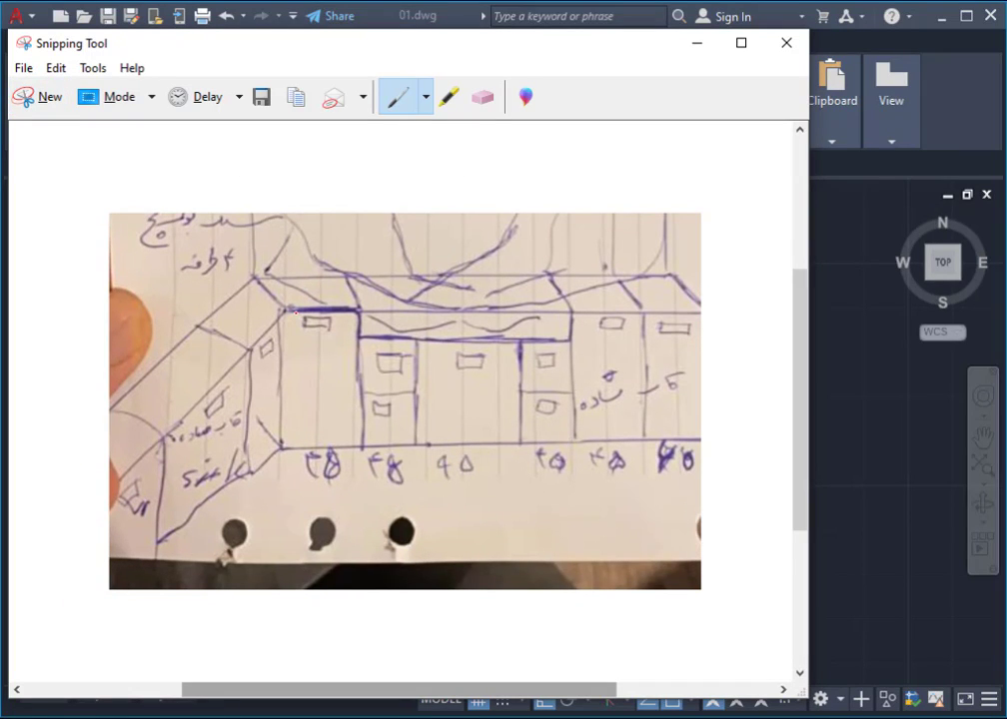
{"action": "mouse_move", "coordinate": [286, 310]}
{"action": "left_mouse_down"}
{"action": "mouse_move", "coordinate": [306, 261]}
{"action": "mouse_move", "coordinate": [198, 256]}
{"action": "mouse_move", "coordinate": [200, 304]}
{"action": "left_mouse_up"}
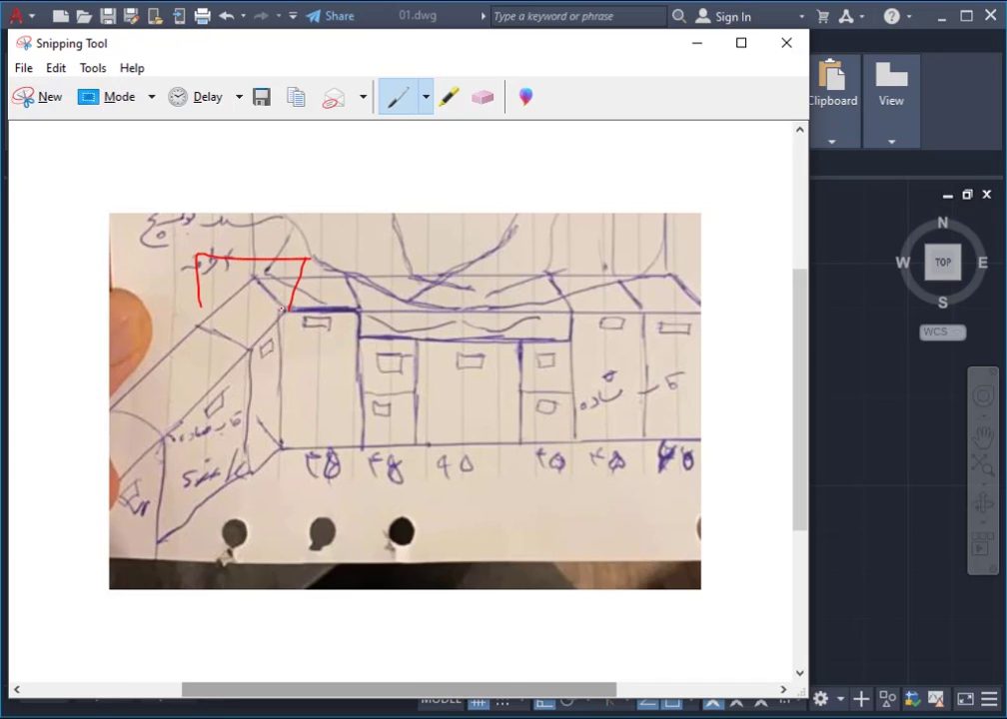
{"action": "left_click_drag", "start_coordinate": [287, 310], "coordinate": [195, 308]}
{"action": "left_click_drag", "start_coordinate": [293, 312], "coordinate": [292, 487]}
{"action": "left_click_drag", "start_coordinate": [293, 313], "coordinate": [56, 403]}
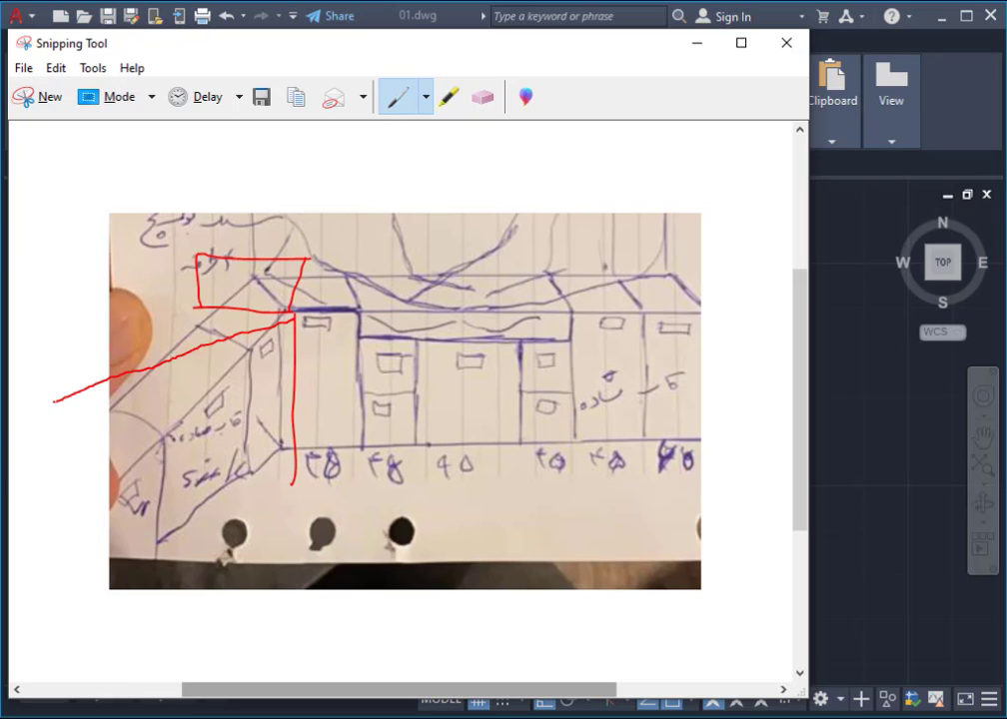
Step: Erase all four sides of the red box around the handwritten note
{"action": "left_click", "coordinate": [482, 96]}
{"action": "left_click", "coordinate": [267, 307]}
{"action": "left_click", "coordinate": [198, 278]}
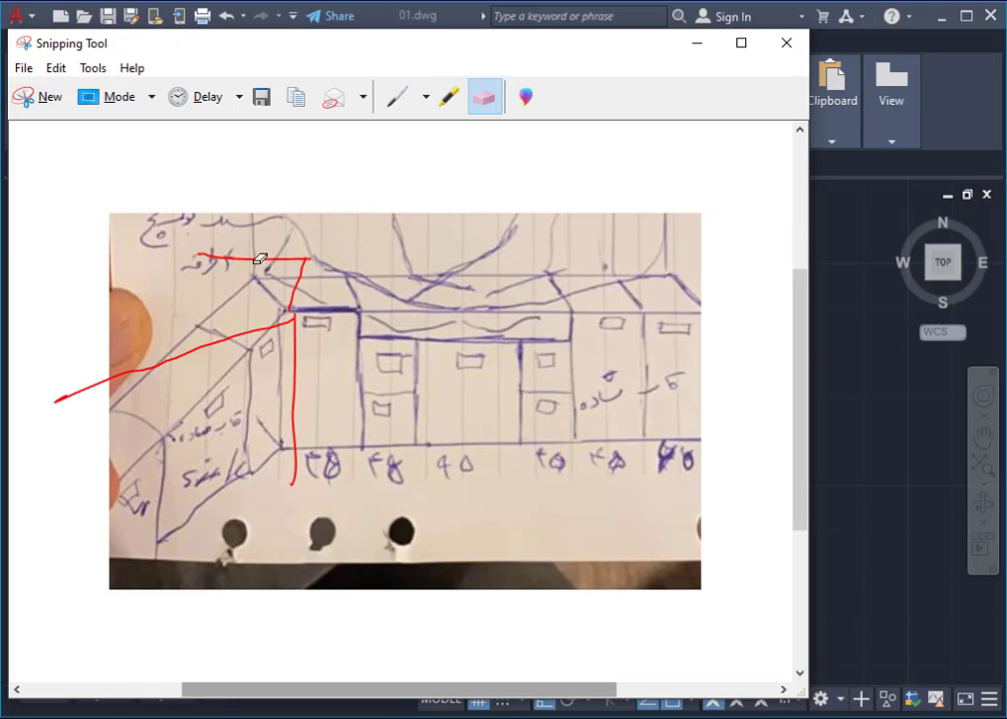
{"action": "left_click", "coordinate": [269, 258]}
{"action": "left_click", "coordinate": [287, 302]}
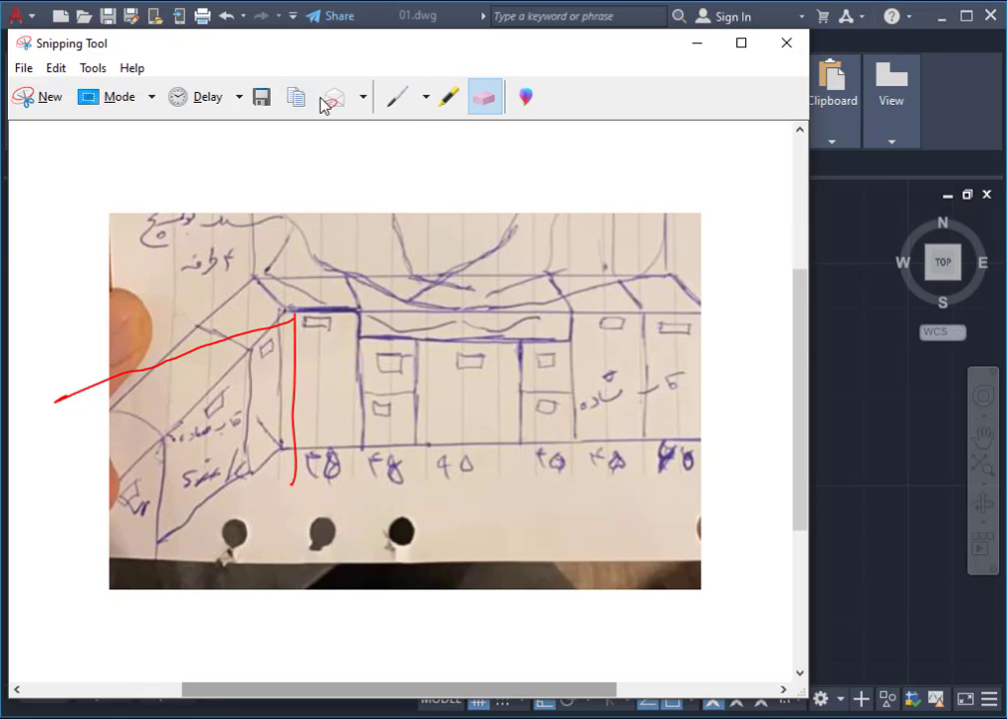
{"action": "left_click", "coordinate": [398, 97]}
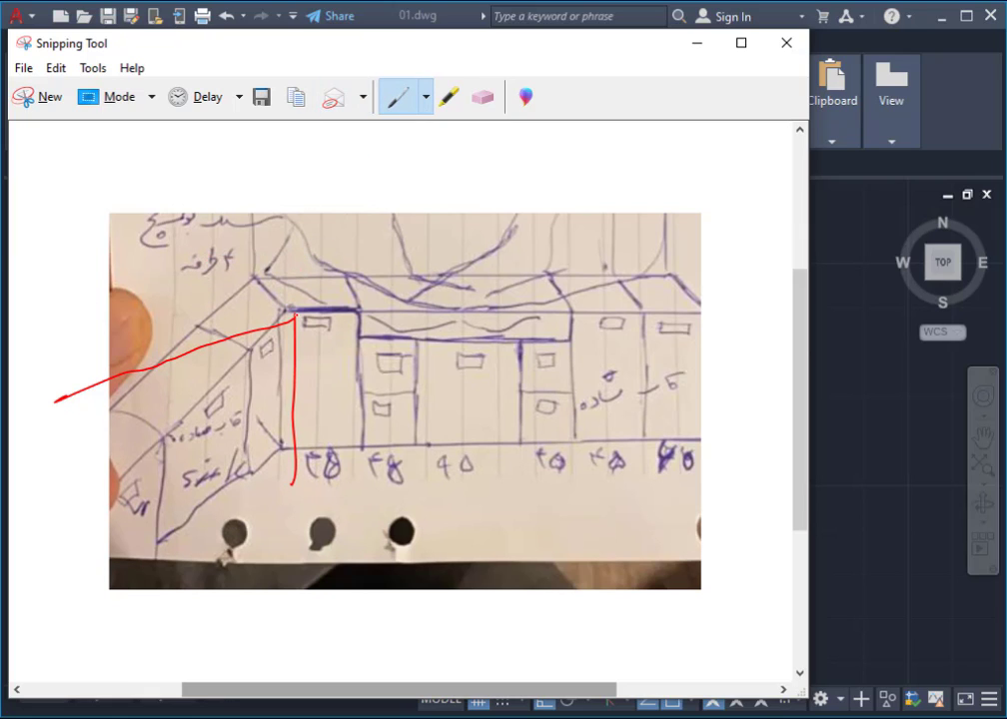
Step: Redraw red lines from the corner, outline the corner cabinet and base-cabinet run, and zigzag the corner
{"action": "mouse_move", "coordinate": [294, 316]}
{"action": "left_mouse_down"}
{"action": "mouse_move", "coordinate": [52, 303]}
{"action": "mouse_move", "coordinate": [12, 312]}
{"action": "left_mouse_up"}
{"action": "left_click_drag", "start_coordinate": [55, 399], "coordinate": [20, 406]}
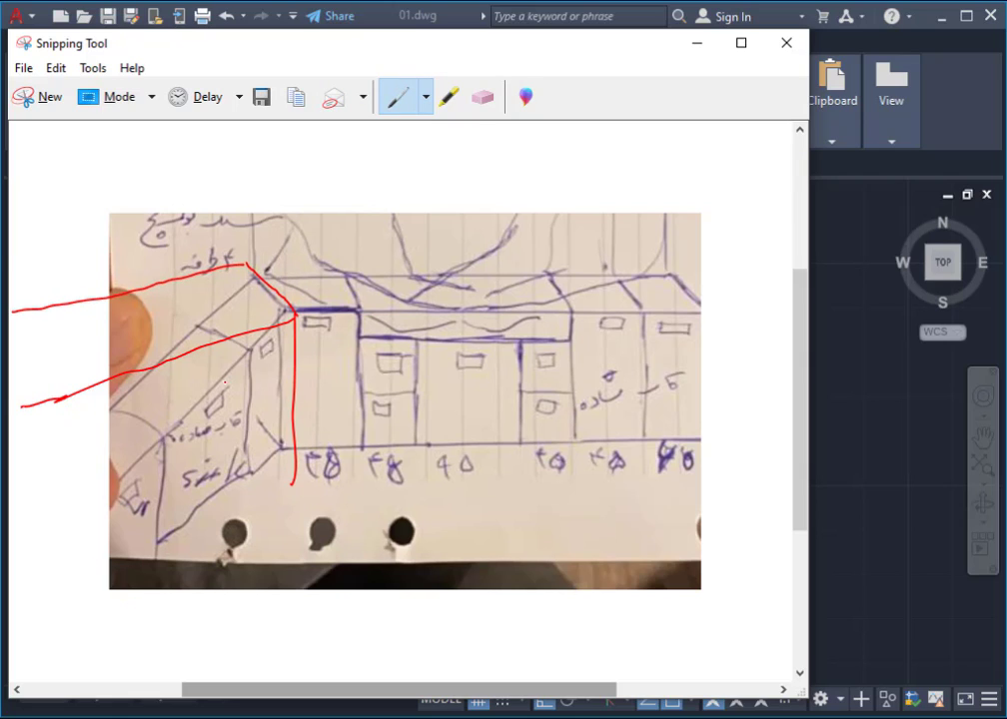
{"action": "left_click_drag", "start_coordinate": [234, 340], "coordinate": [296, 481]}
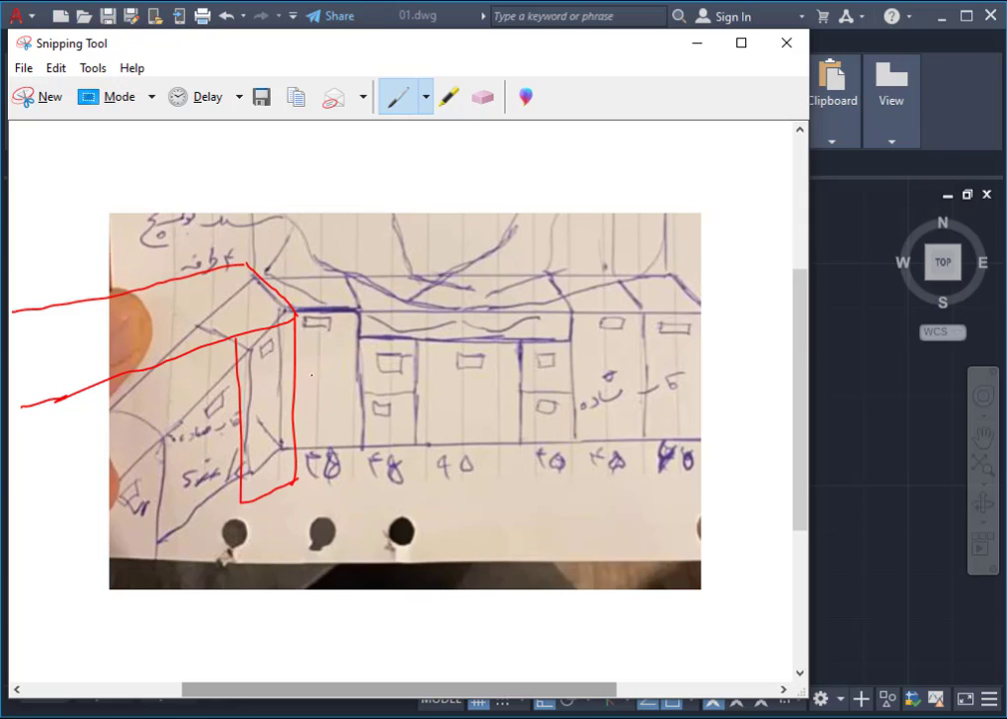
{"action": "mouse_move", "coordinate": [709, 240]}
{"action": "left_mouse_down"}
{"action": "mouse_move", "coordinate": [712, 292]}
{"action": "mouse_move", "coordinate": [544, 463]}
{"action": "mouse_move", "coordinate": [310, 462]}
{"action": "mouse_move", "coordinate": [302, 311]}
{"action": "mouse_move", "coordinate": [696, 227]}
{"action": "mouse_move", "coordinate": [759, 230]}
{"action": "left_mouse_up"}
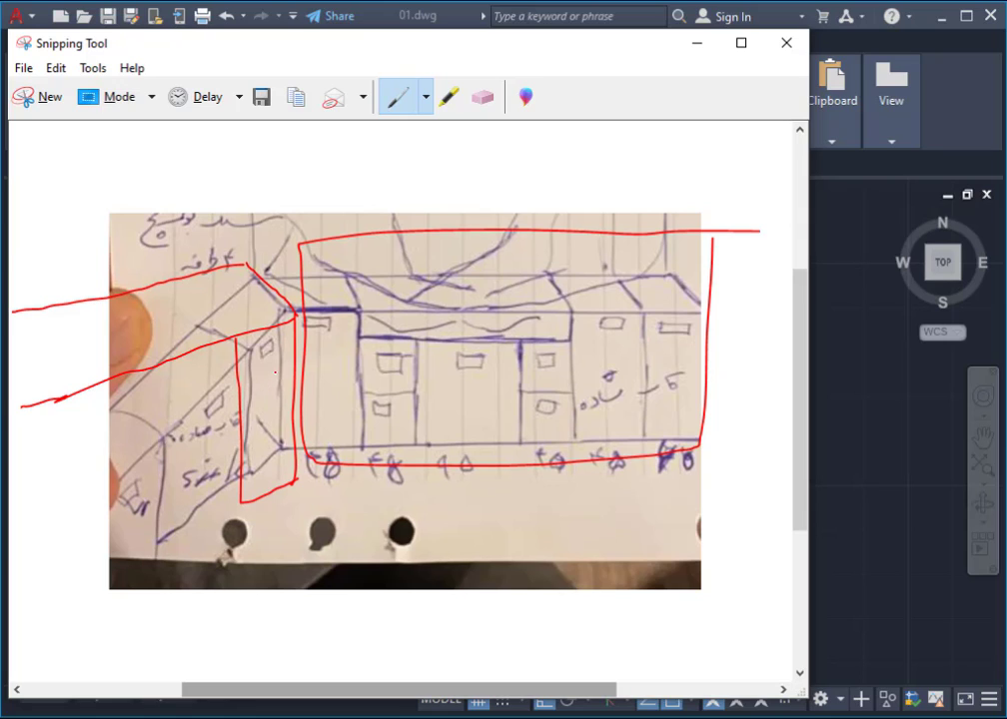
{"action": "mouse_move", "coordinate": [276, 372]}
{"action": "left_mouse_down"}
{"action": "mouse_move", "coordinate": [260, 439]}
{"action": "mouse_move", "coordinate": [210, 431]}
{"action": "mouse_move", "coordinate": [122, 530]}
{"action": "left_mouse_up"}
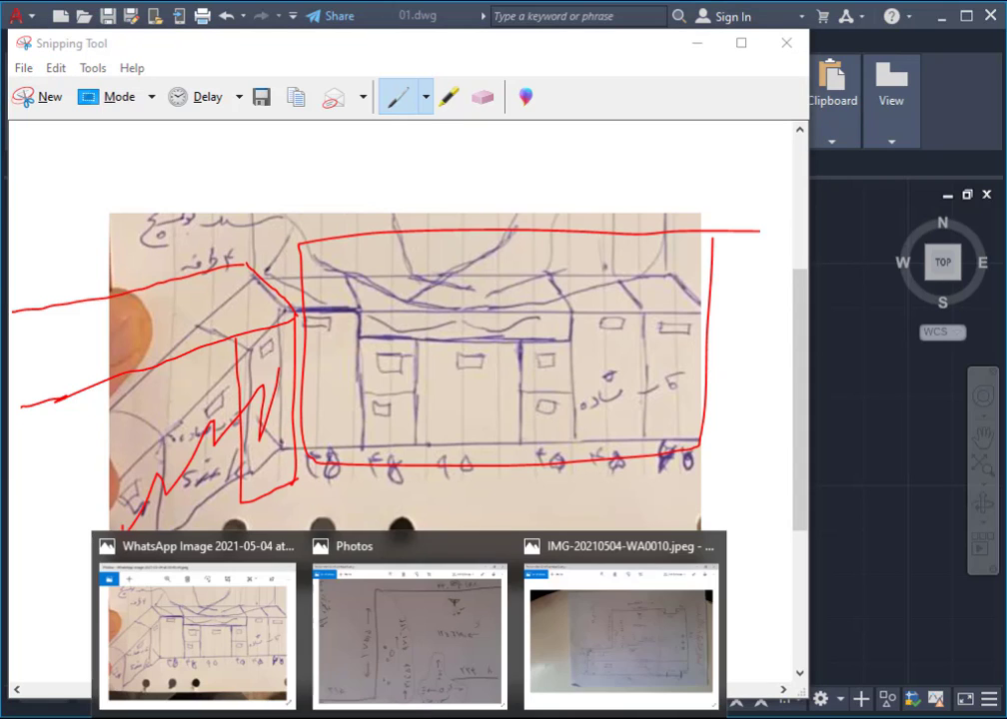
Step: Open Calculator beside the sketch photo and compute 275.5 − 55 = 220.5
{"action": "left_click", "coordinate": [415, 657]}
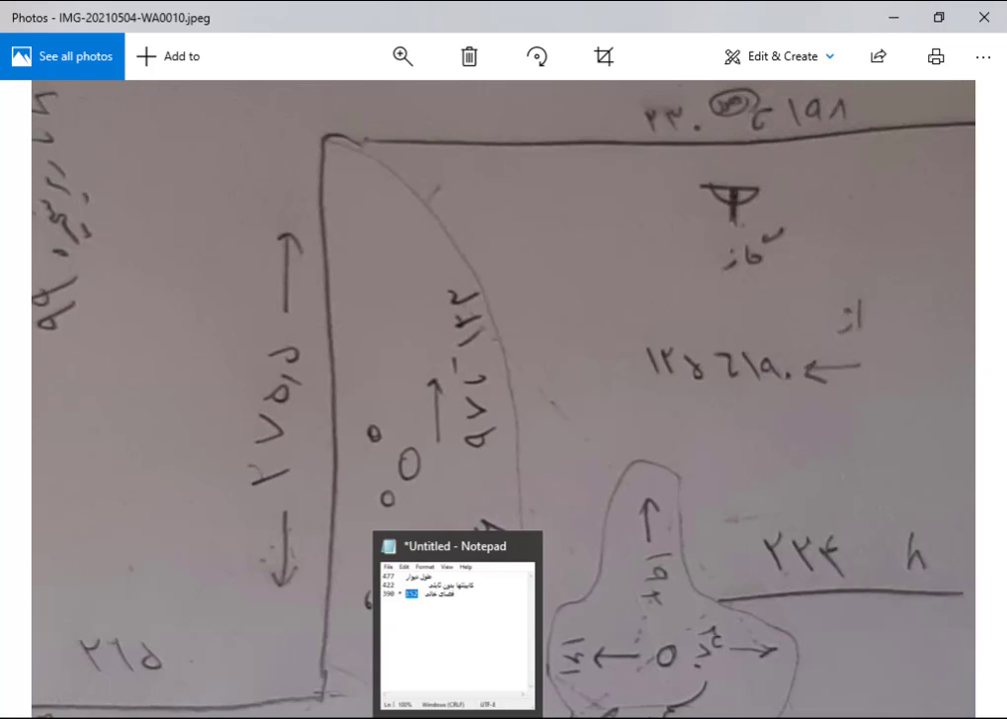
{"action": "key", "text": "super"}
{"action": "type", "text": "c"}
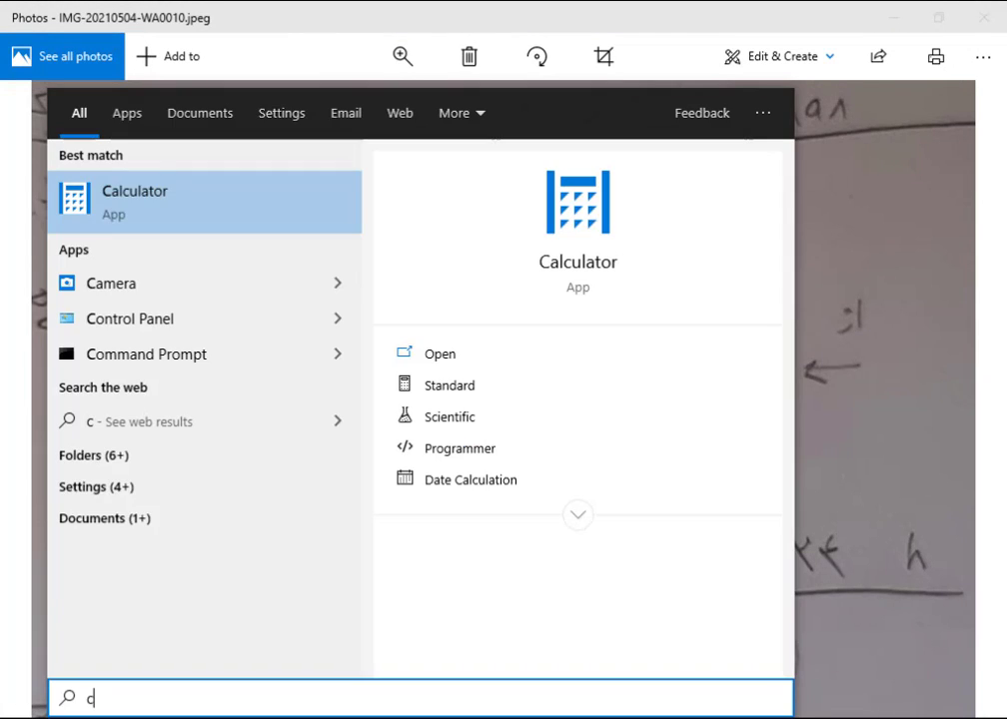
{"action": "key", "text": "Return"}
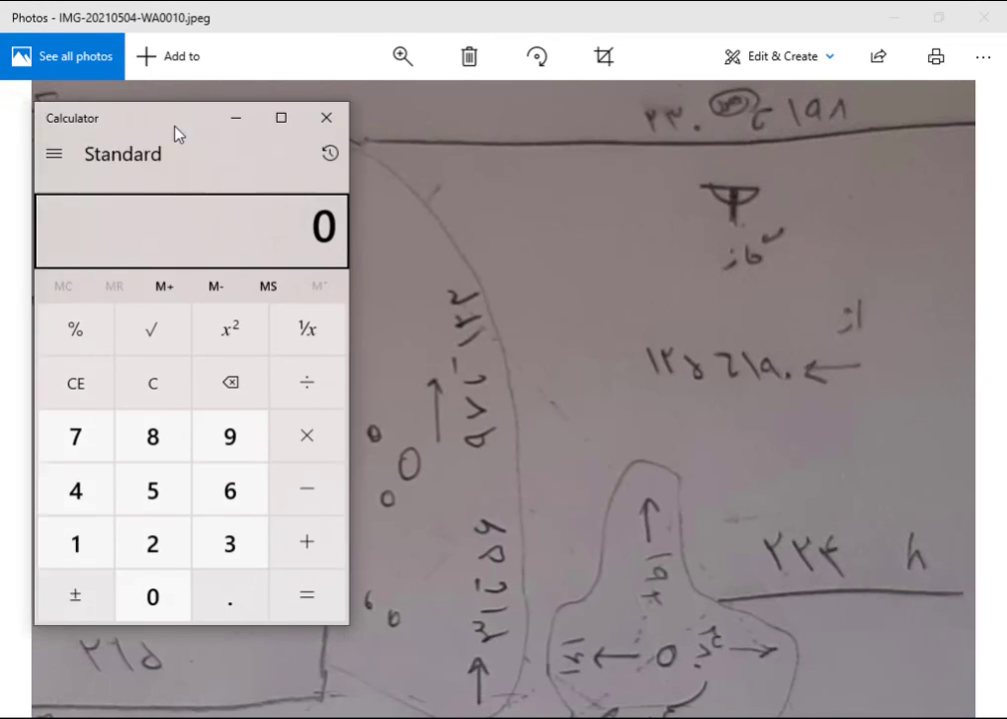
{"action": "left_click_drag", "start_coordinate": [175, 133], "coordinate": [740, 157]}
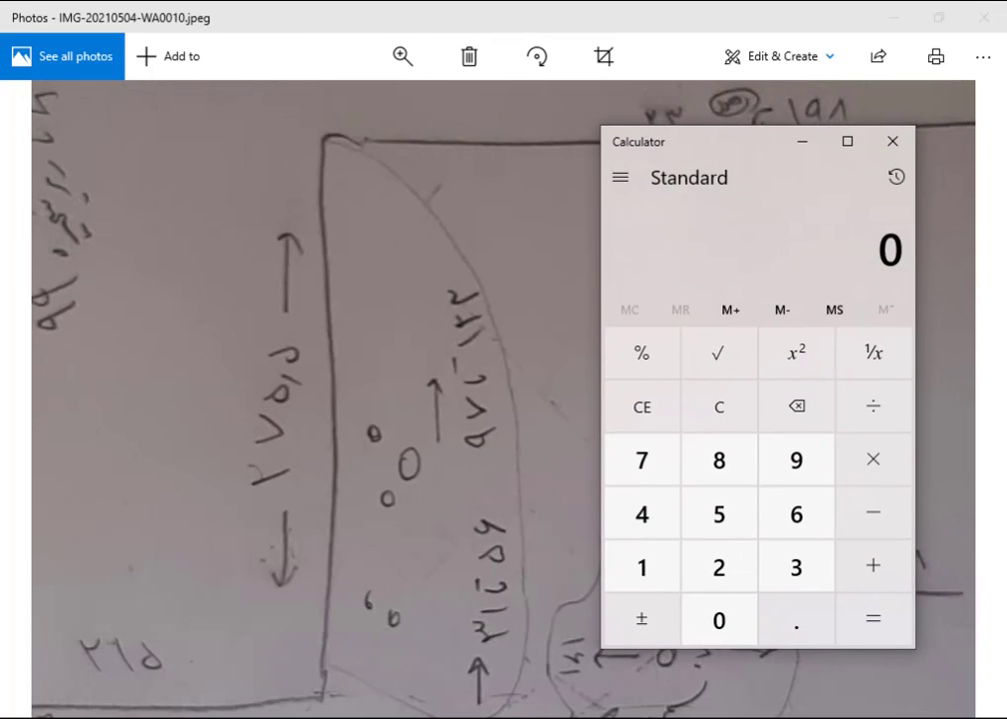
{"action": "type", "text": "275.5 "}
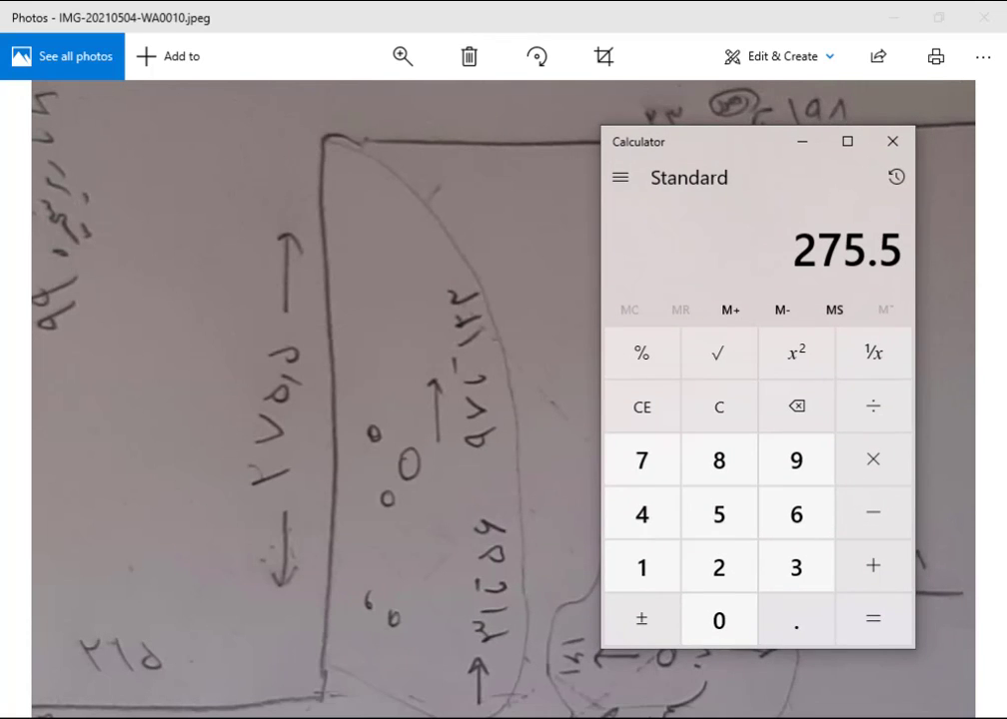
{"action": "type", "text": "- 55"}
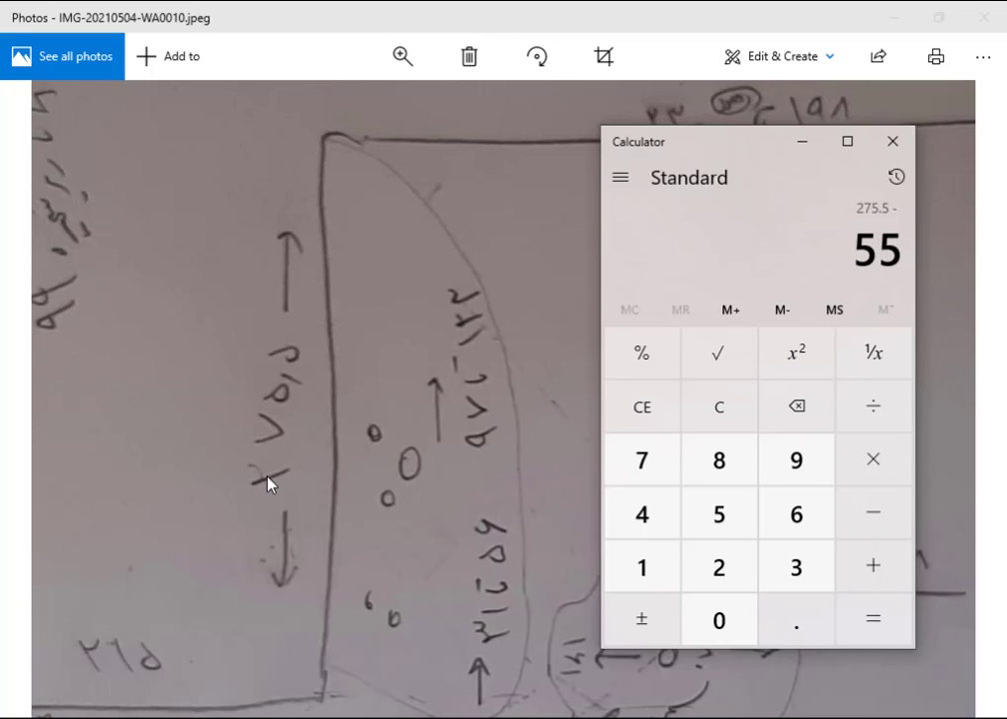
{"action": "scroll", "coordinate": [268, 480], "scroll_direction": "up", "scroll_amount": 2}
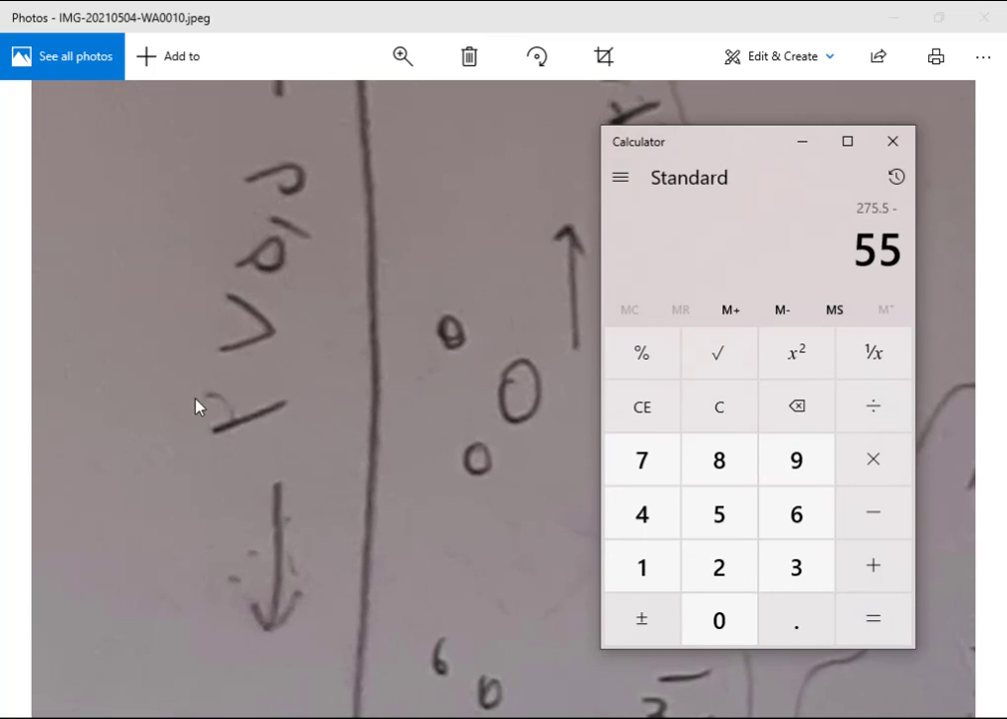
{"action": "left_click", "coordinate": [865, 621]}
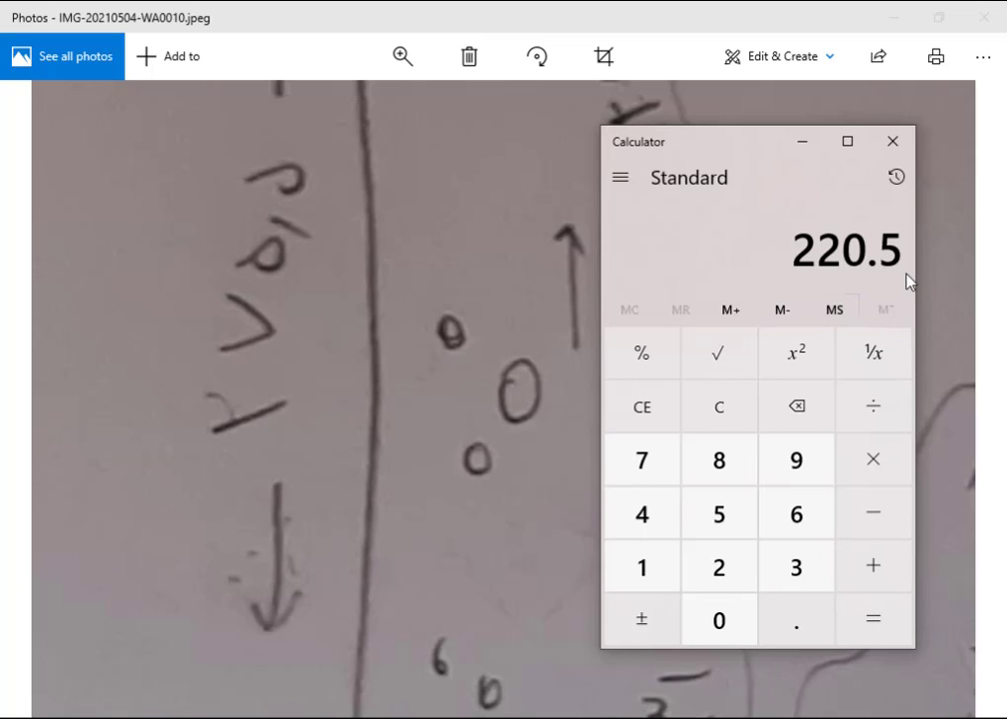
Step: Minimize the Calculator and the photo window
{"action": "left_click", "coordinate": [800, 153]}
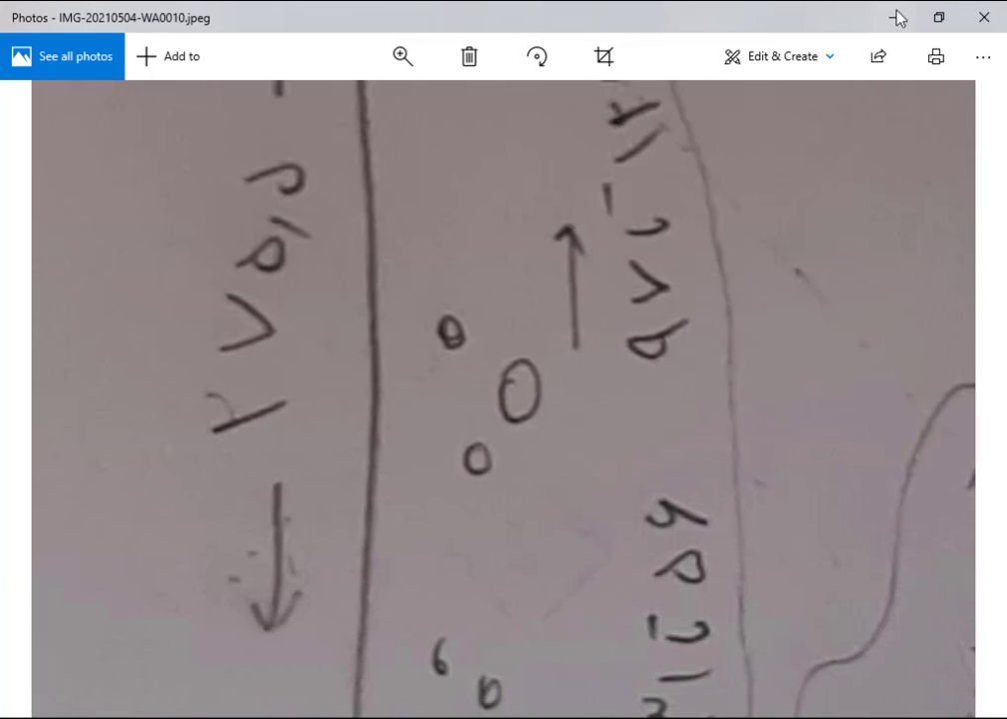
{"action": "scroll", "coordinate": [600, 325], "scroll_direction": "down", "scroll_amount": 3}
{"action": "scroll", "coordinate": [589, 330], "scroll_direction": "down", "scroll_amount": 2}
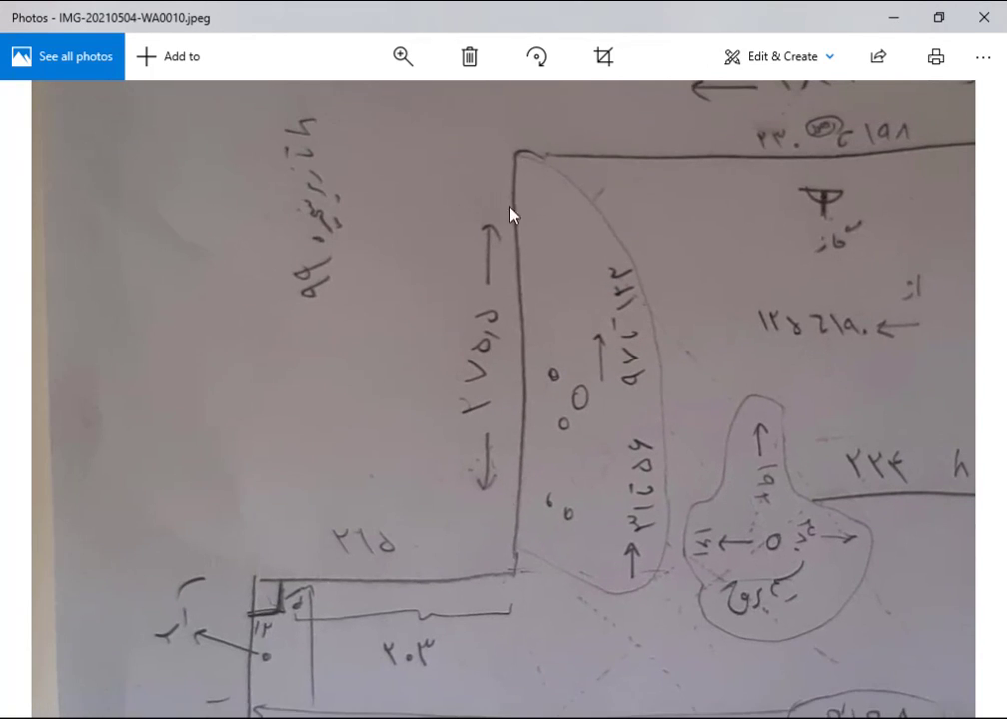
{"action": "left_click", "coordinate": [894, 26]}
Step: Return to the AutoCAD drawing and pan to an empty area
{"action": "left_click", "coordinate": [694, 42]}
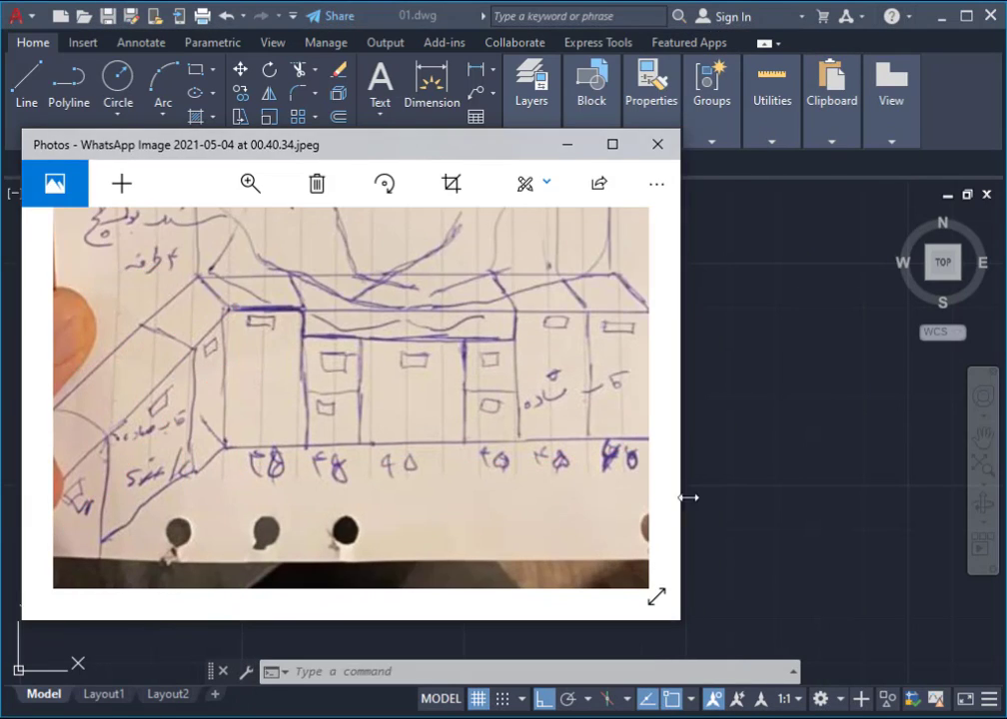
{"action": "left_click", "coordinate": [687, 496]}
{"action": "scroll", "coordinate": [649, 420], "scroll_direction": "up", "scroll_amount": 5}
{"action": "middle_click_drag", "start_coordinate": [630, 389], "coordinate": [254, 420]}
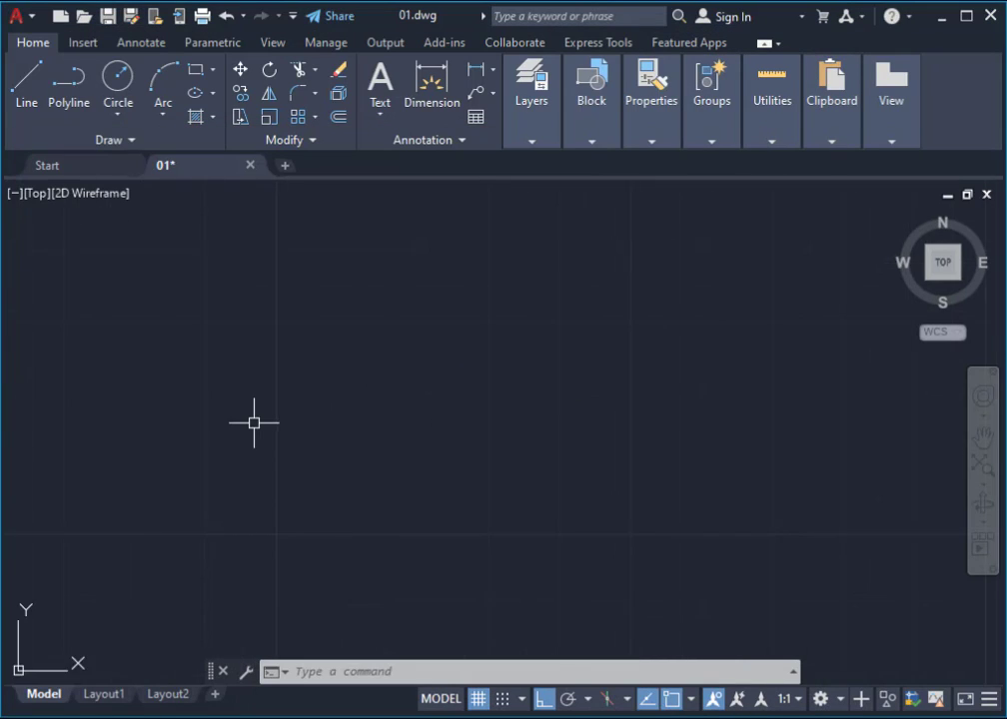
Step: Draw a 2.205 × 0.72 rectangle with REC's Dimensions option, starting in empty space
{"action": "type", "text": "REC"}
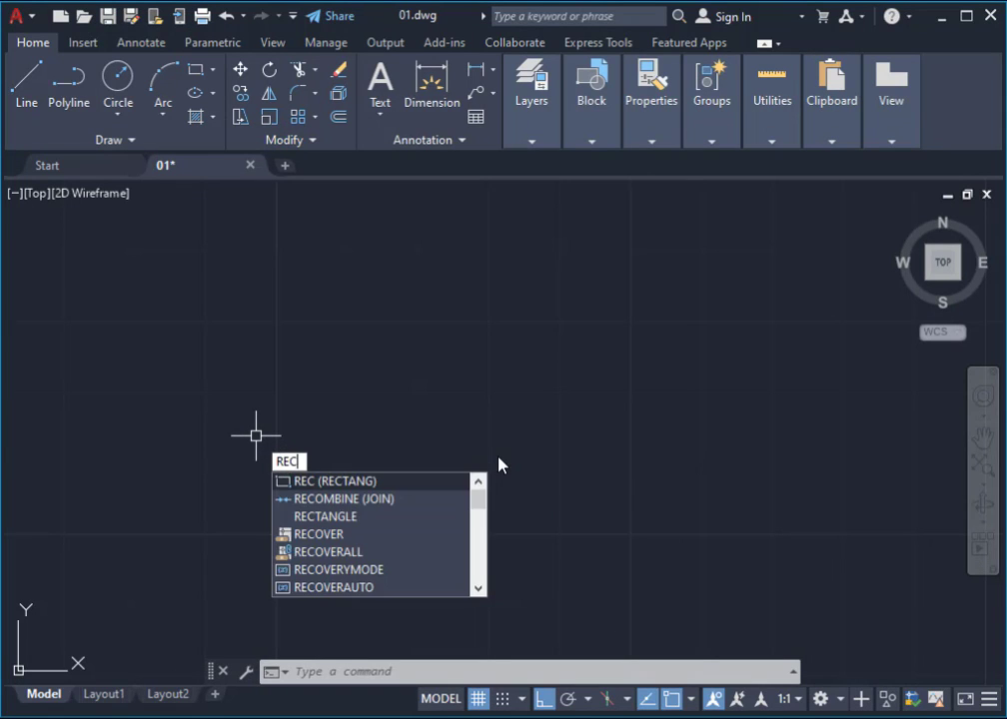
{"action": "key", "text": "Return"}
{"action": "left_click", "coordinate": [244, 312]}
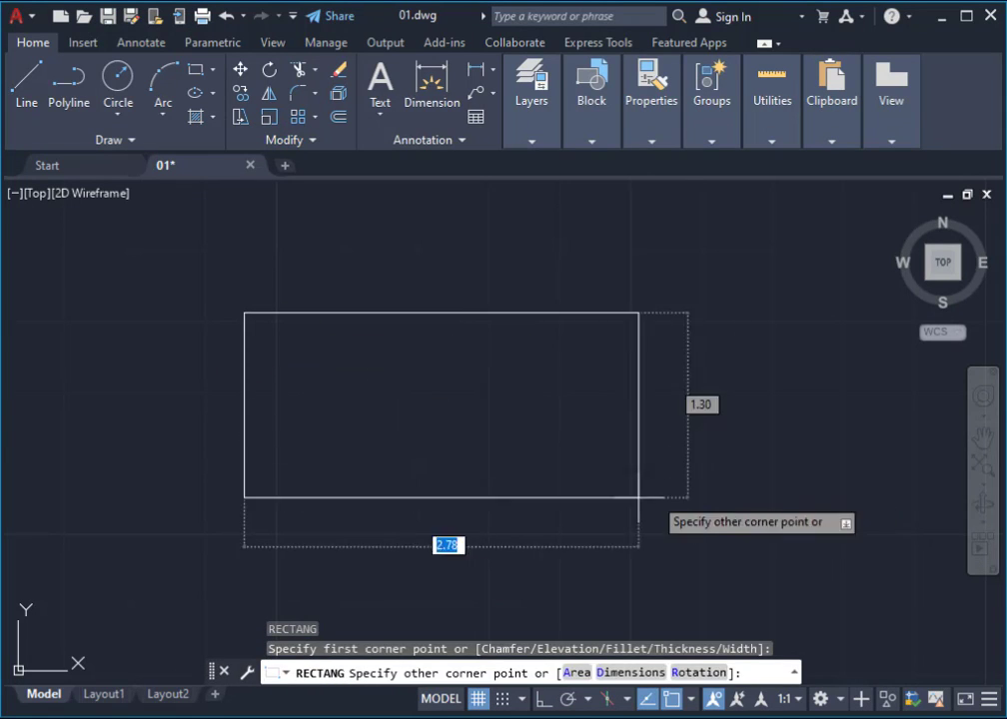
{"action": "type", "text": "d"}
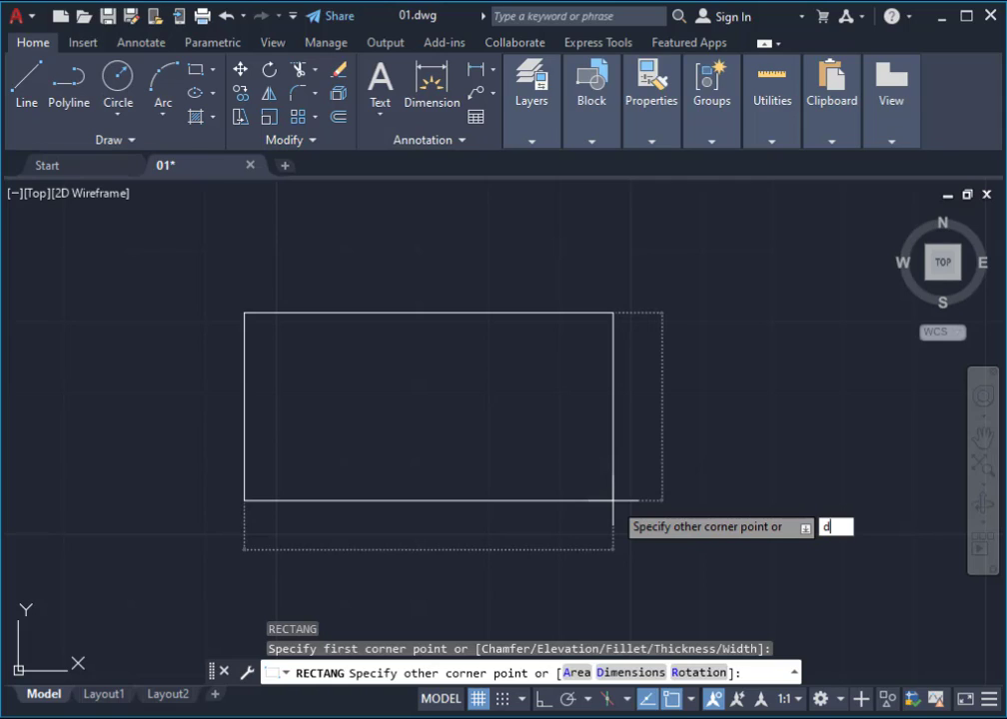
{"action": "key", "text": "Return"}
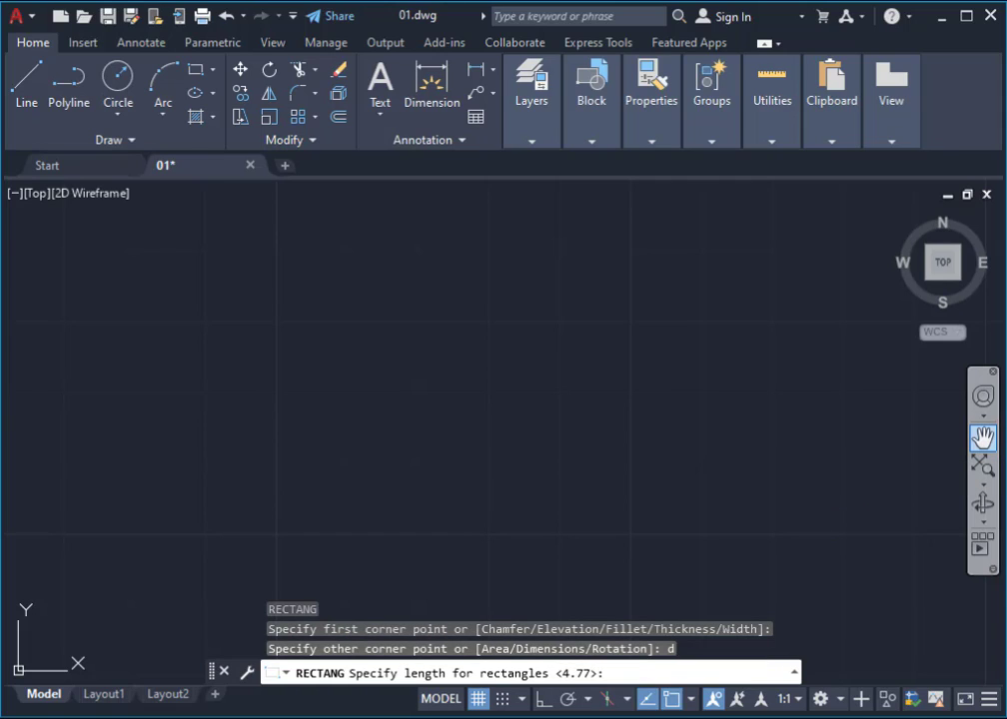
{"action": "type", "text": "22"}
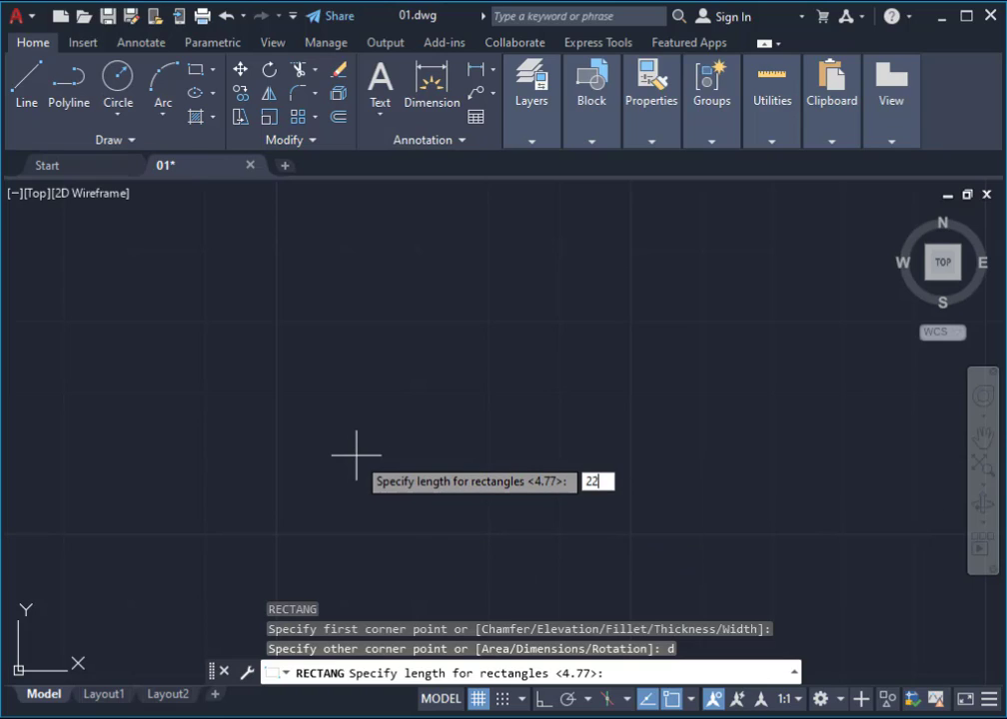
{"action": "type", "text": "05"}
{"action": "key", "text": "BackSpace"}
{"action": "key", "text": "BackSpace"}
{"action": "key", "text": "BackSpace"}
{"action": "key", "text": "BackSpace"}
{"action": "type", "text": "2"}
{"action": "type", "text": ".2"}
{"action": "type", "text": "0"}
{"action": "type", "text": "5"}
{"action": "key", "text": "Return"}
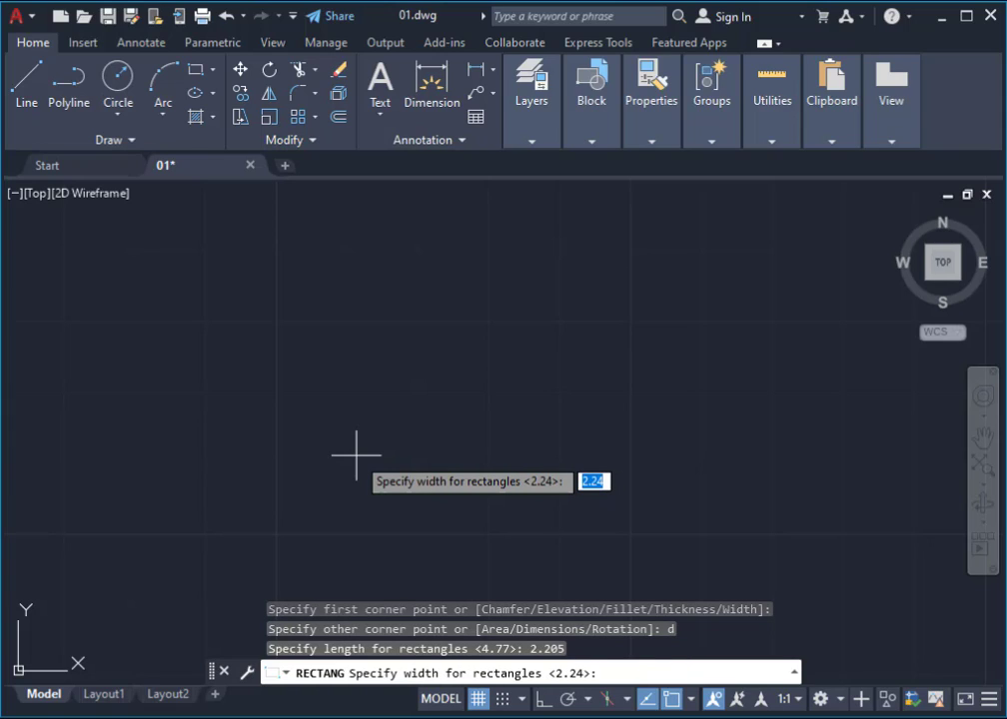
{"action": "type", "text": "0.7"}
{"action": "type", "text": "2"}
{"action": "key", "text": "Return"}
Step: Fix the rectangle's orientation to finish it, and view it beside the existing blocks
{"action": "left_click", "coordinate": [724, 533]}
{"action": "scroll", "coordinate": [393, 483], "scroll_direction": "down", "scroll_amount": 2}
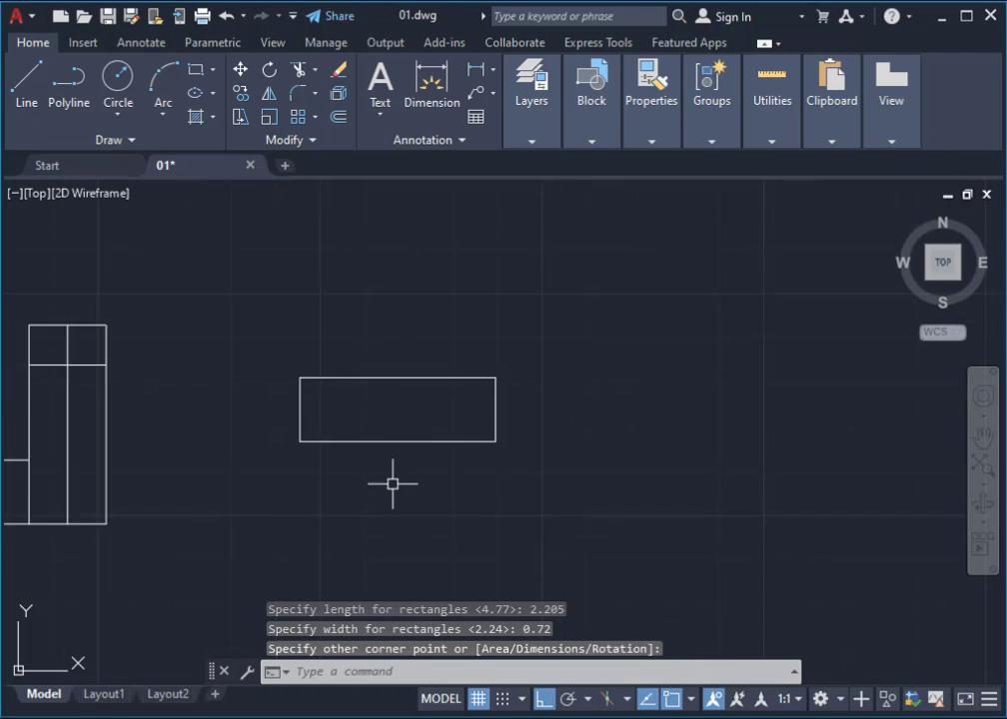
{"action": "middle_click_drag", "start_coordinate": [79, 413], "coordinate": [269, 457]}
{"action": "middle_click_drag", "start_coordinate": [565, 507], "coordinate": [566, 350]}
Step: Move the rectangle by its lower-left corner to just below its old spot
{"action": "left_click", "coordinate": [540, 323]}
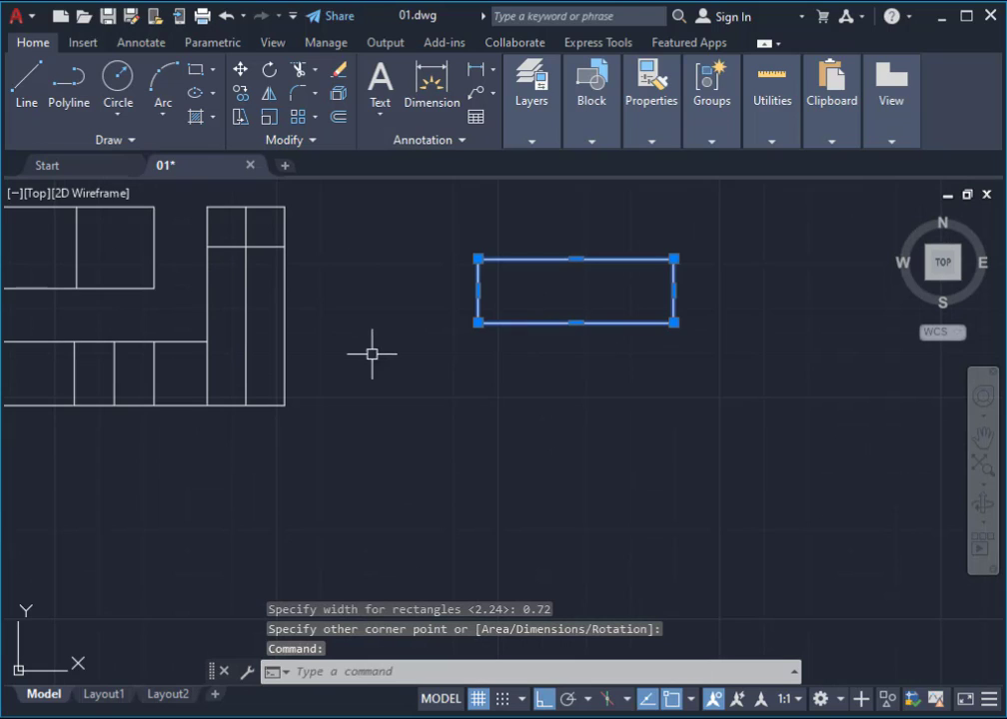
{"action": "scroll", "coordinate": [425, 376], "scroll_direction": "up", "scroll_amount": 2}
{"action": "type", "text": "M"}
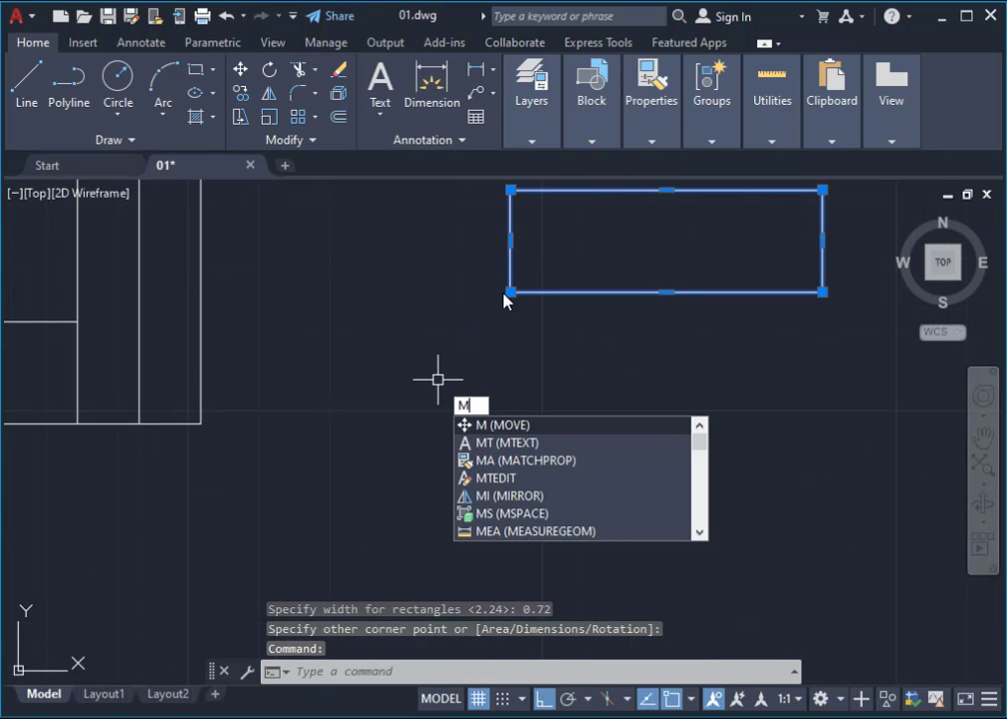
{"action": "key", "text": "Return"}
{"action": "left_click", "coordinate": [509, 291]}
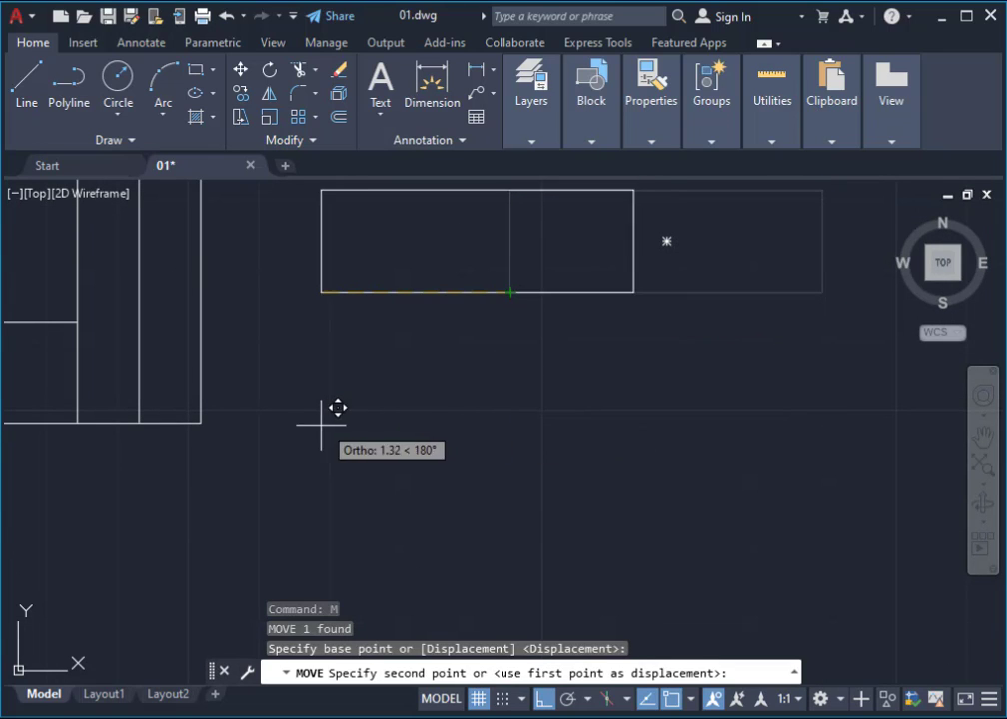
{"action": "left_click", "coordinate": [515, 421]}
Step: Cancel the accidentally restarted Move and preview the open photo windows
{"action": "key", "text": "Return"}
{"action": "scroll", "coordinate": [482, 449], "scroll_direction": "down", "scroll_amount": 4}
{"action": "scroll", "coordinate": [389, 458], "scroll_direction": "up", "scroll_amount": 3}
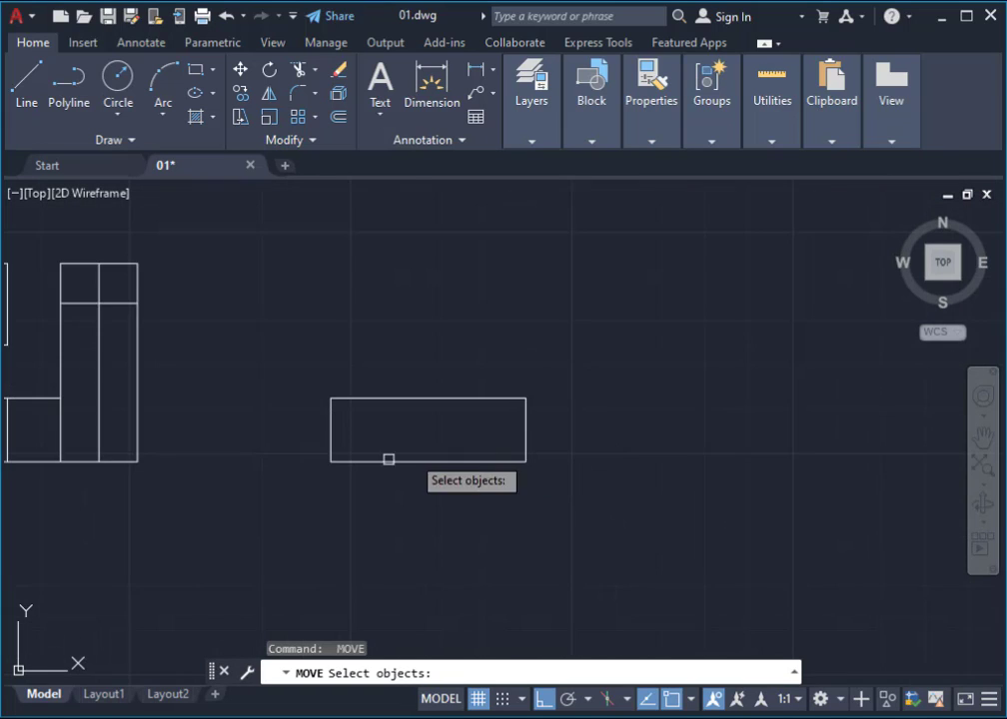
{"action": "scroll", "coordinate": [377, 476], "scroll_direction": "up", "scroll_amount": 3}
{"action": "key", "text": "Escape"}
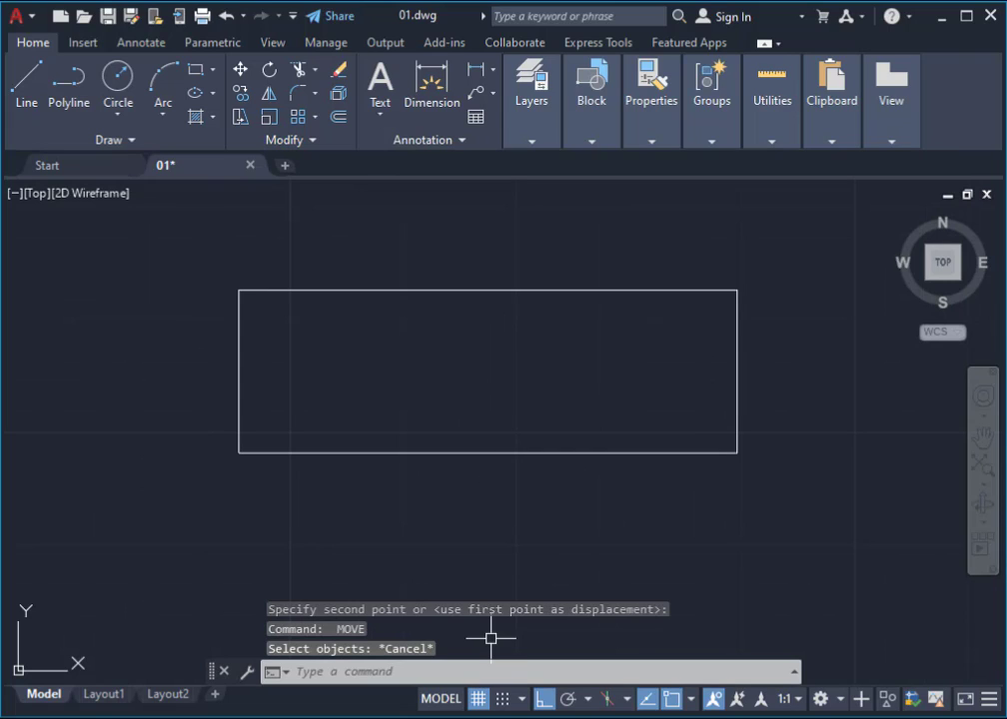
{"action": "scroll", "coordinate": [562, 469], "scroll_direction": "down", "scroll_amount": 4}
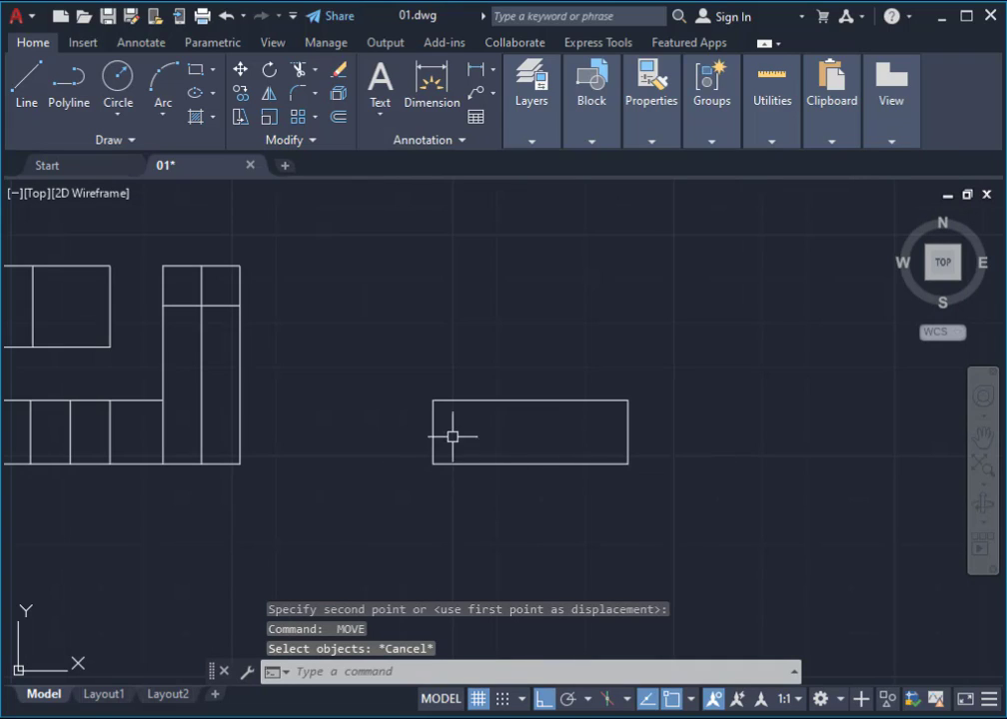
{"action": "scroll", "coordinate": [515, 462], "scroll_direction": "up", "scroll_amount": 4}
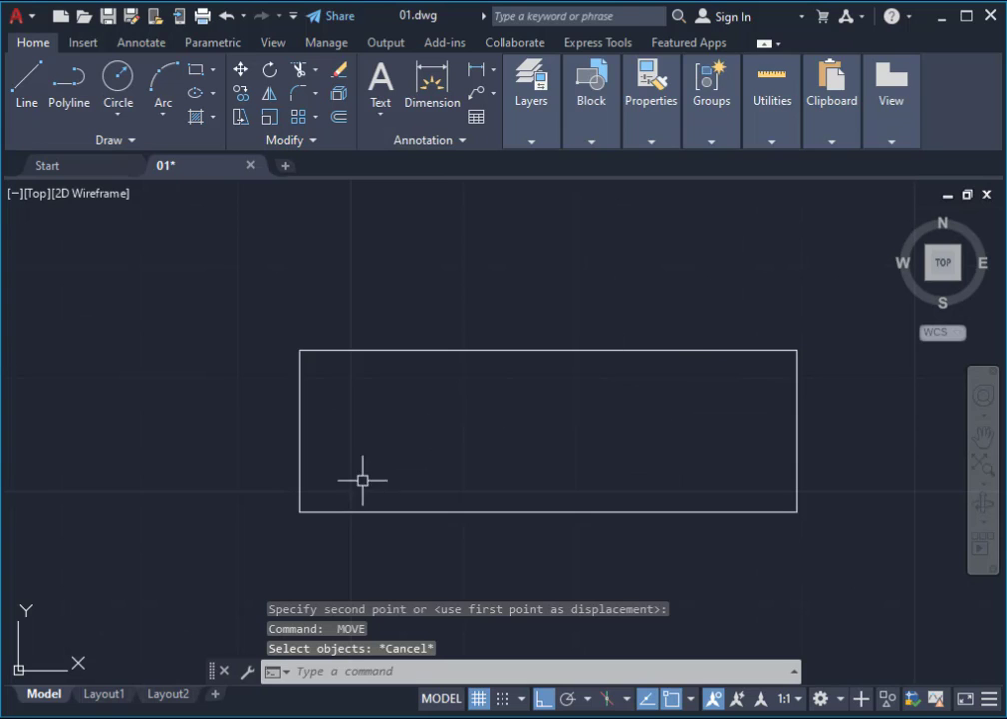
{"action": "scroll", "coordinate": [525, 477], "scroll_direction": "down", "scroll_amount": 4}
{"action": "left_click", "coordinate": [410, 714]}
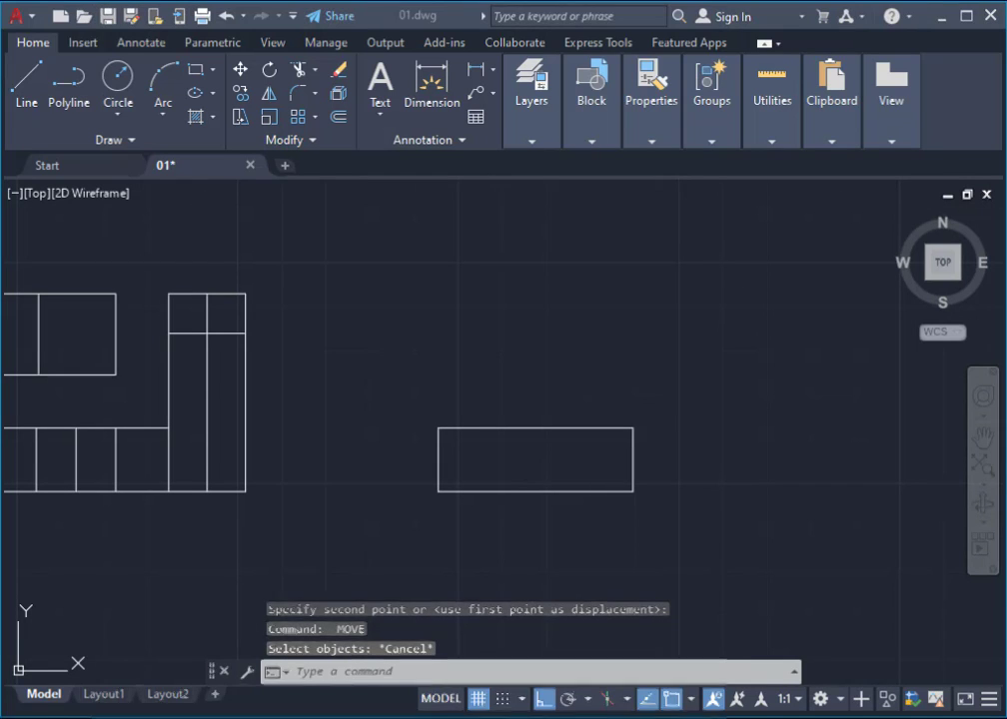
Step: Show the WhatsApp sketch full-screen zoomed on the cabinets, then return to the red-marked snip
{"action": "left_click", "coordinate": [228, 644]}
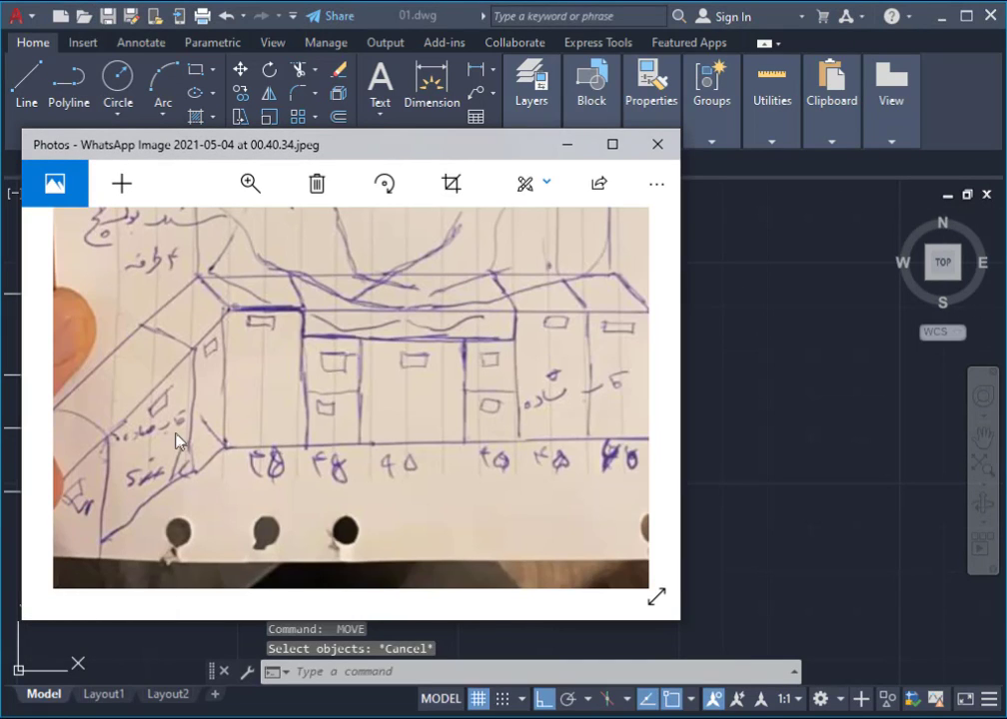
{"action": "left_click", "coordinate": [612, 147]}
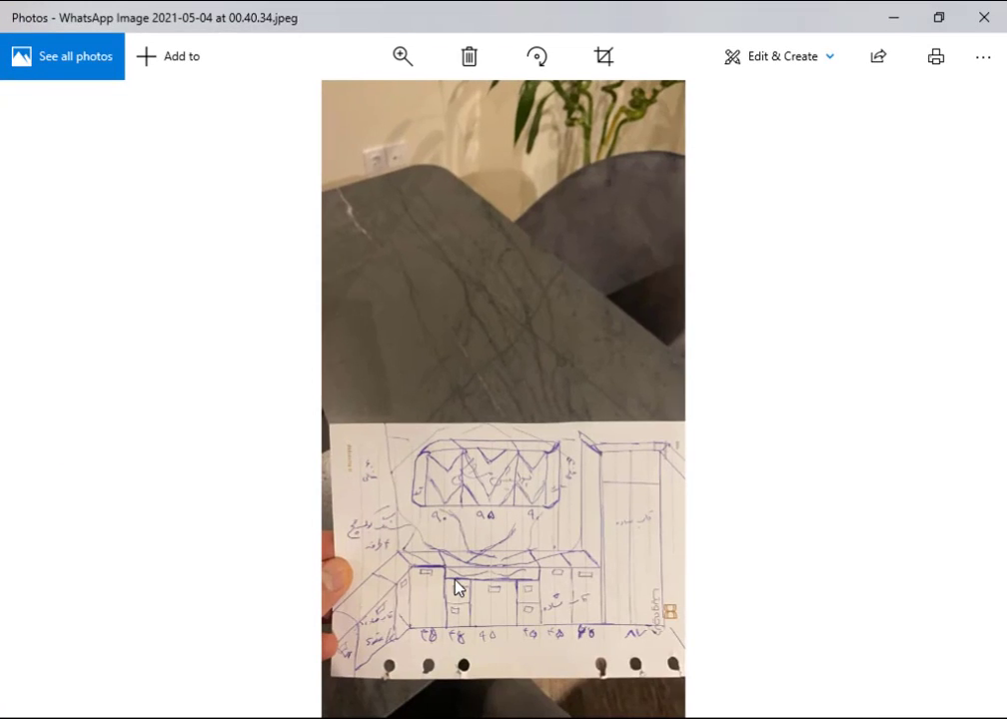
{"action": "scroll", "coordinate": [456, 588], "scroll_direction": "up", "scroll_amount": 2}
{"action": "mouse_move", "coordinate": [386, 618]}
{"action": "left_mouse_down"}
{"action": "mouse_move", "coordinate": [385, 382]}
{"action": "mouse_move", "coordinate": [288, 439]}
{"action": "left_mouse_up"}
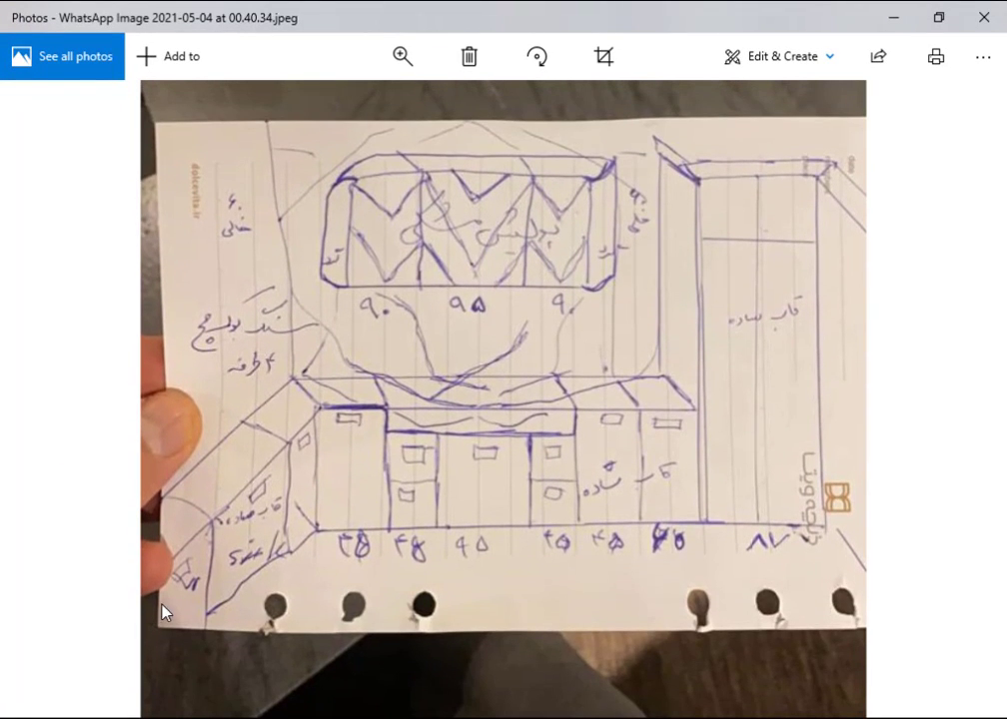
{"action": "scroll", "coordinate": [237, 603], "scroll_direction": "up", "scroll_amount": 1}
{"action": "scroll", "coordinate": [237, 604], "scroll_direction": "up", "scroll_amount": 1}
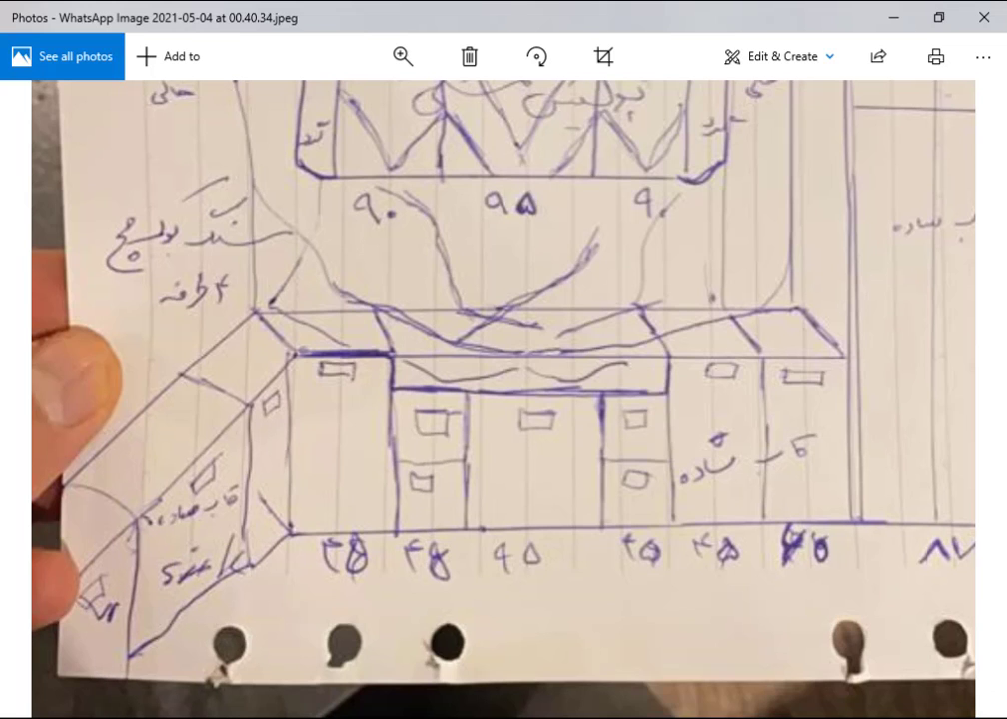
{"action": "key", "text": "alt+Tab"}
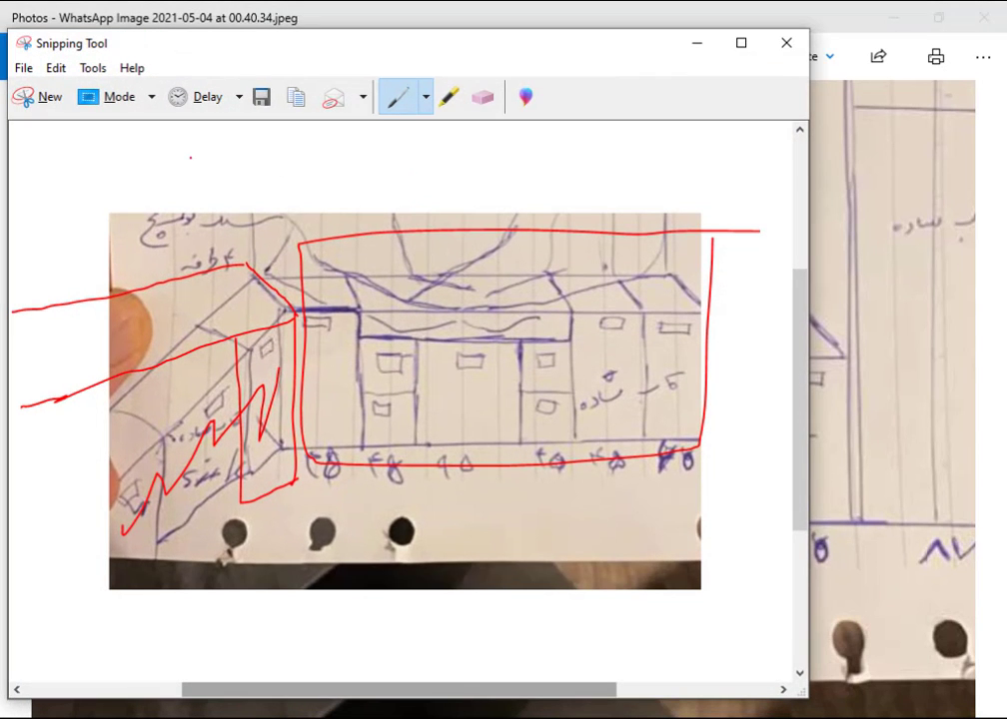
Step: Take a new snip of the cabinet sketch area from the photo
{"action": "left_click", "coordinate": [30, 100]}
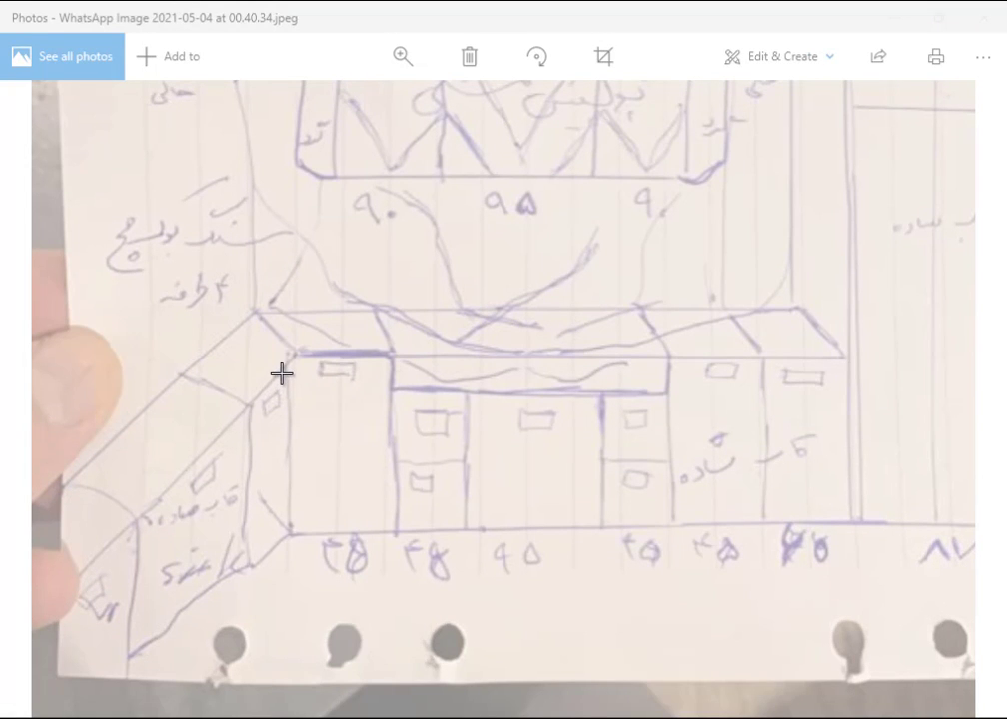
{"action": "left_click_drag", "start_coordinate": [295, 355], "coordinate": [295, 505]}
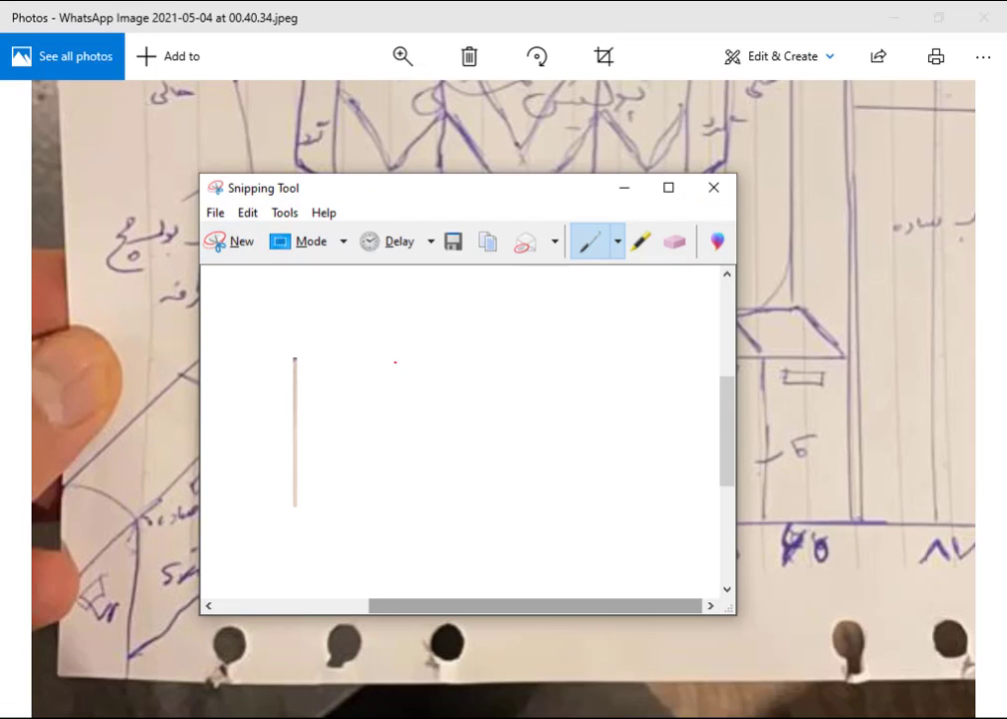
{"action": "left_click", "coordinate": [244, 241]}
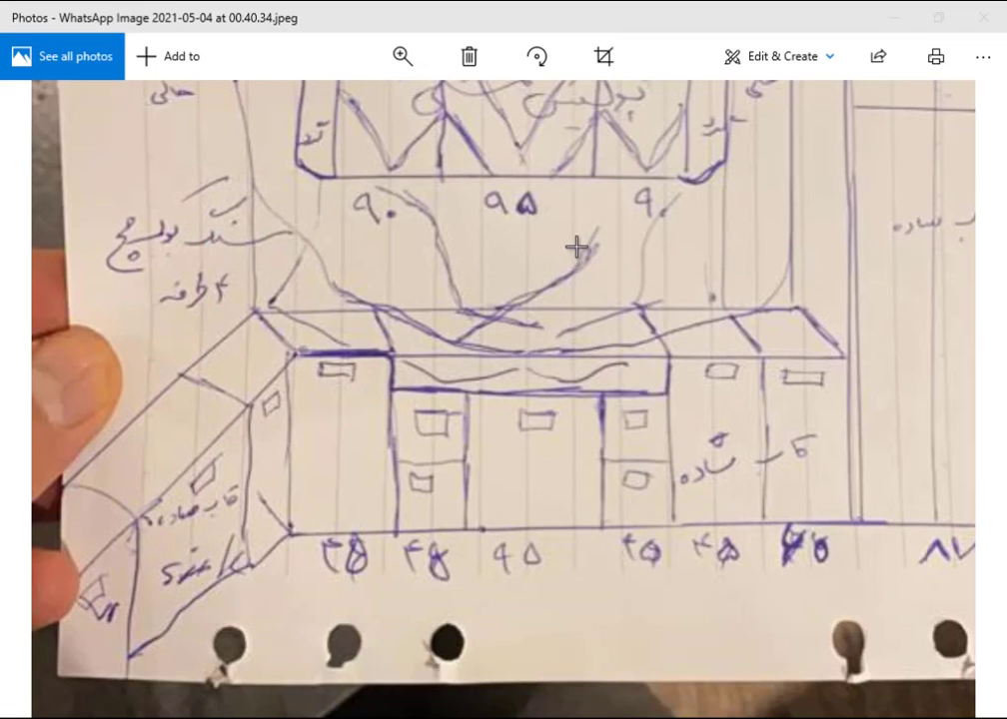
{"action": "mouse_move", "coordinate": [966, 83]}
{"action": "left_mouse_down"}
{"action": "mouse_move", "coordinate": [128, 606]}
{"action": "mouse_move", "coordinate": [61, 671]}
{"action": "left_mouse_up"}
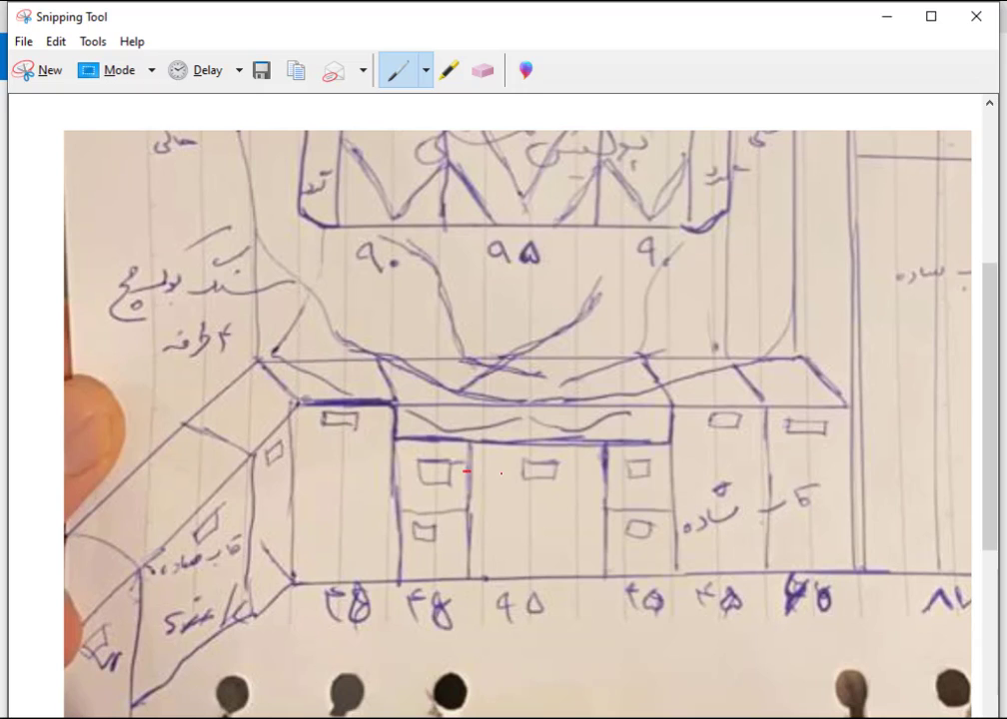
Step: Outline the left side cabinet and far-left corner piece in red, then minimize the snip
{"action": "left_click_drag", "start_coordinate": [465, 472], "coordinate": [626, 477]}
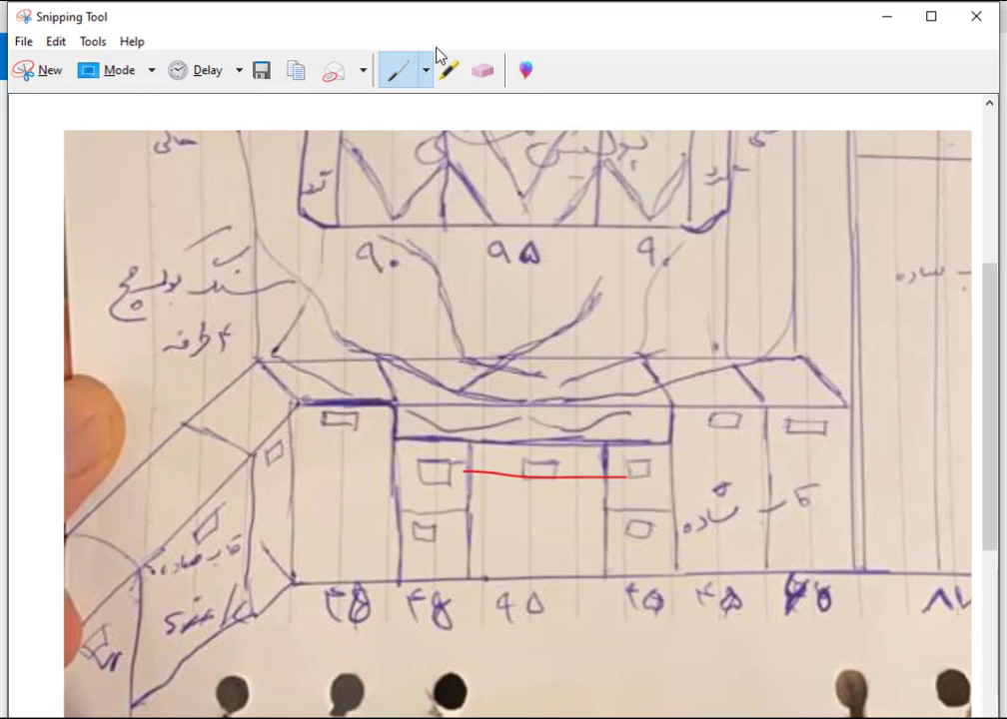
{"action": "left_click", "coordinate": [482, 70]}
{"action": "left_click", "coordinate": [454, 479]}
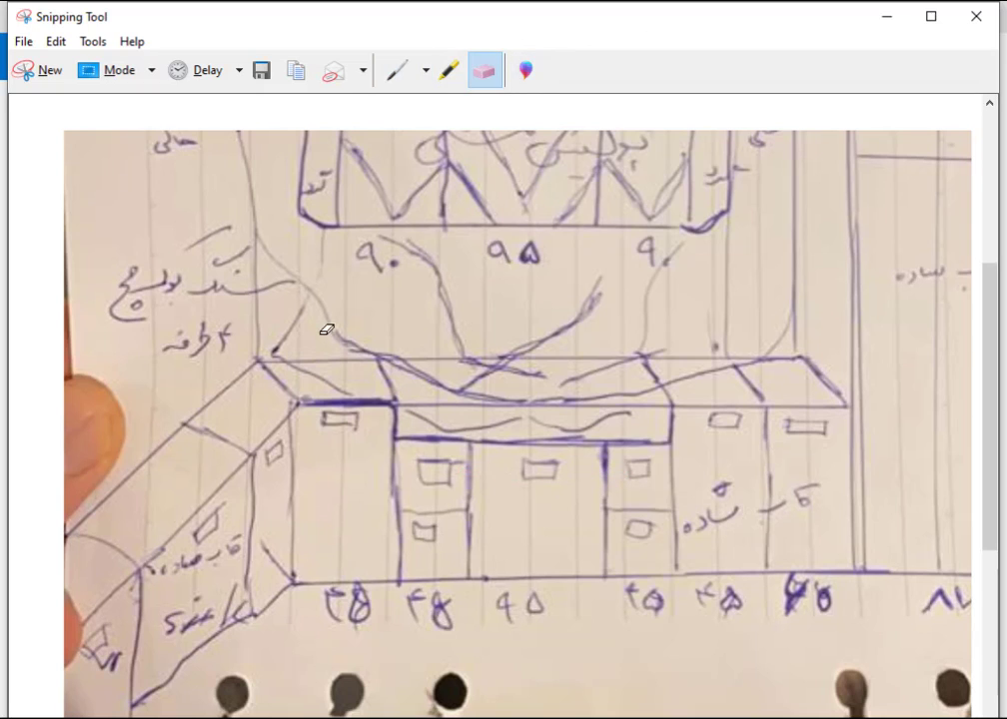
{"action": "left_click", "coordinate": [398, 70]}
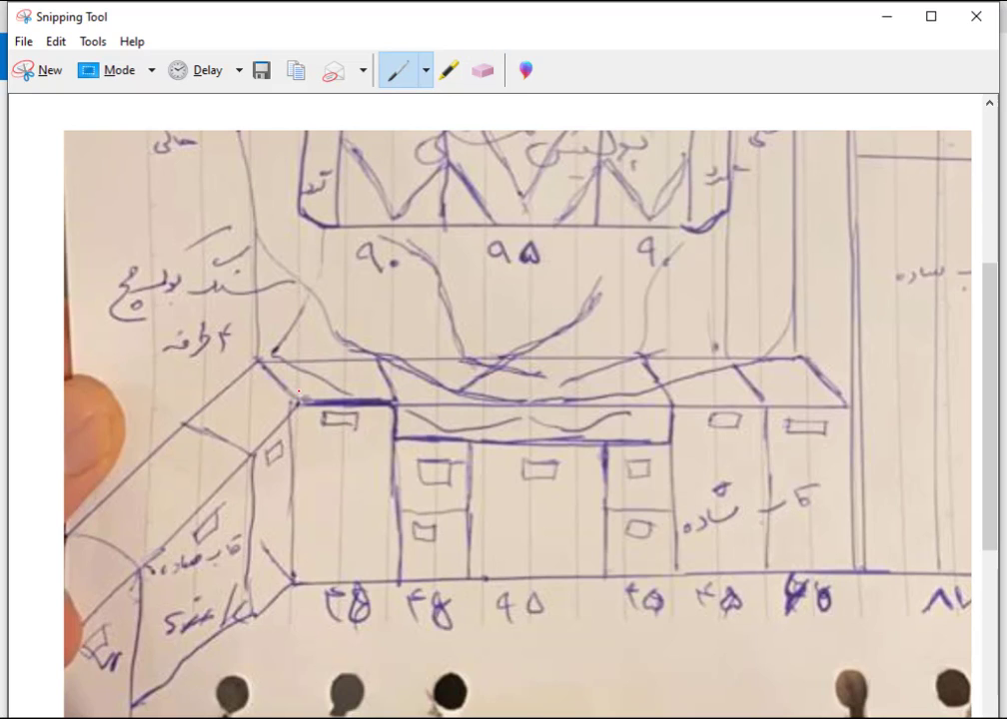
{"action": "left_click_drag", "start_coordinate": [299, 392], "coordinate": [301, 396]}
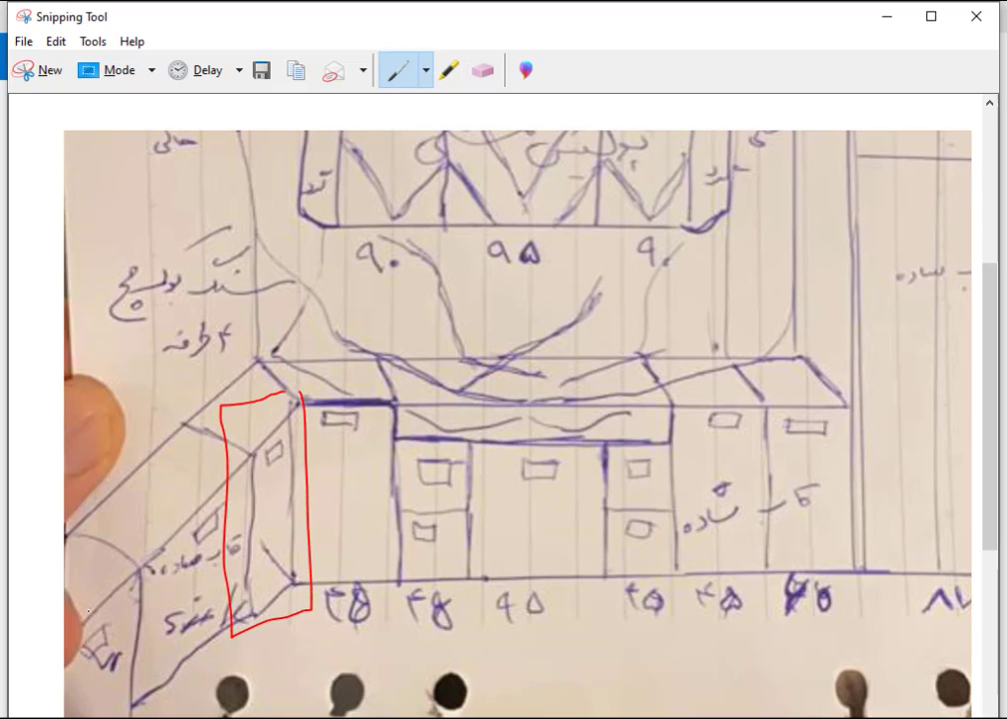
{"action": "left_click_drag", "start_coordinate": [142, 527], "coordinate": [148, 714]}
{"action": "mouse_move", "coordinate": [52, 715]}
{"action": "left_mouse_down"}
{"action": "mouse_move", "coordinate": [28, 536]}
{"action": "mouse_move", "coordinate": [128, 502]}
{"action": "mouse_move", "coordinate": [146, 549]}
{"action": "left_mouse_up"}
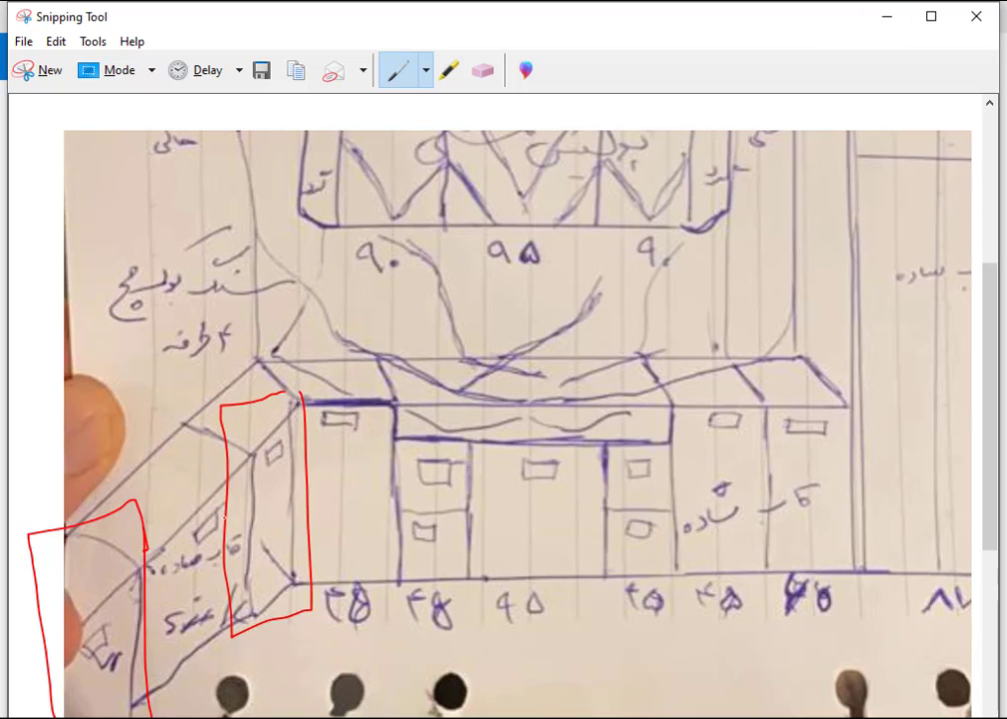
{"action": "left_click", "coordinate": [886, 17]}
Step: Minimize the photo and recentre the new rectangle in the AutoCAD view
{"action": "left_click", "coordinate": [894, 17]}
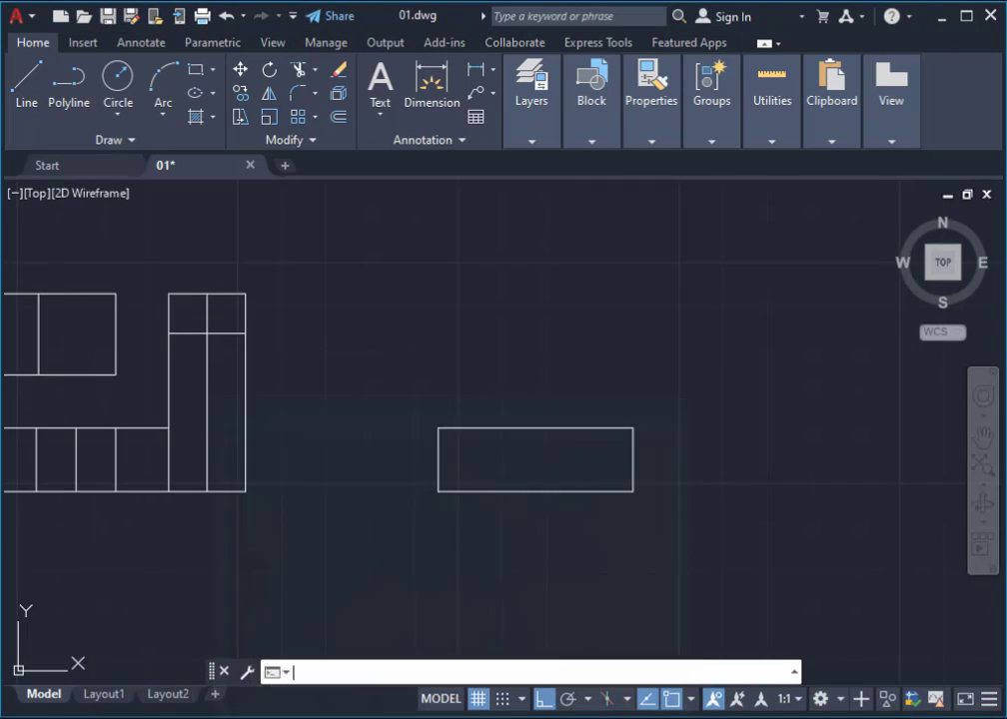
{"action": "scroll", "coordinate": [564, 482], "scroll_direction": "up", "scroll_amount": 4}
{"action": "mouse_move", "coordinate": [482, 503]}
{"action": "middle_mouse_down"}
{"action": "mouse_move", "coordinate": [426, 532]}
{"action": "mouse_move", "coordinate": [393, 434]}
{"action": "middle_mouse_up"}
{"action": "mouse_move", "coordinate": [942, 263]}
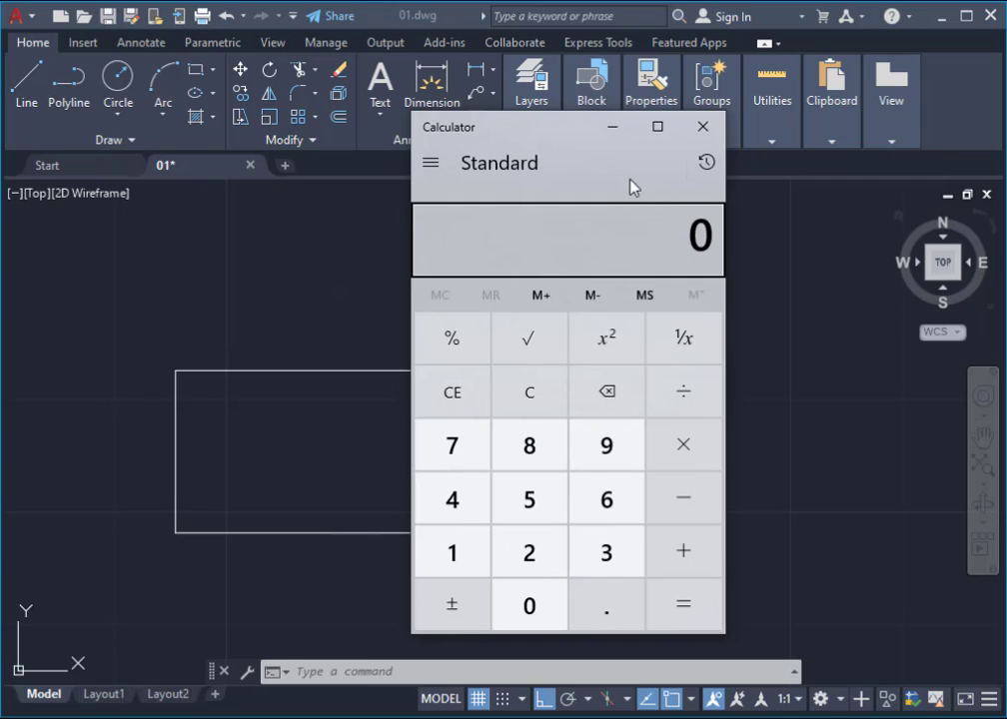
Step: Compute 220.5 ÷ 3 = 73.5 in Calculator, then put it away
{"action": "double_click", "coordinate": [527, 574]}
{"action": "left_click", "coordinate": [529, 604]}
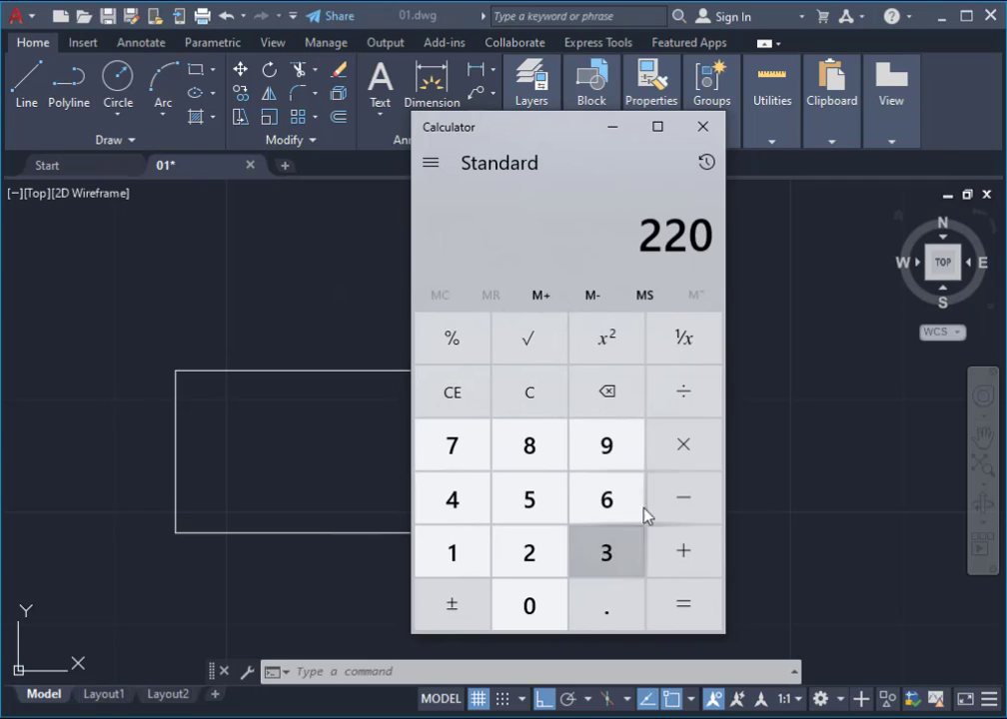
{"action": "left_click", "coordinate": [619, 608]}
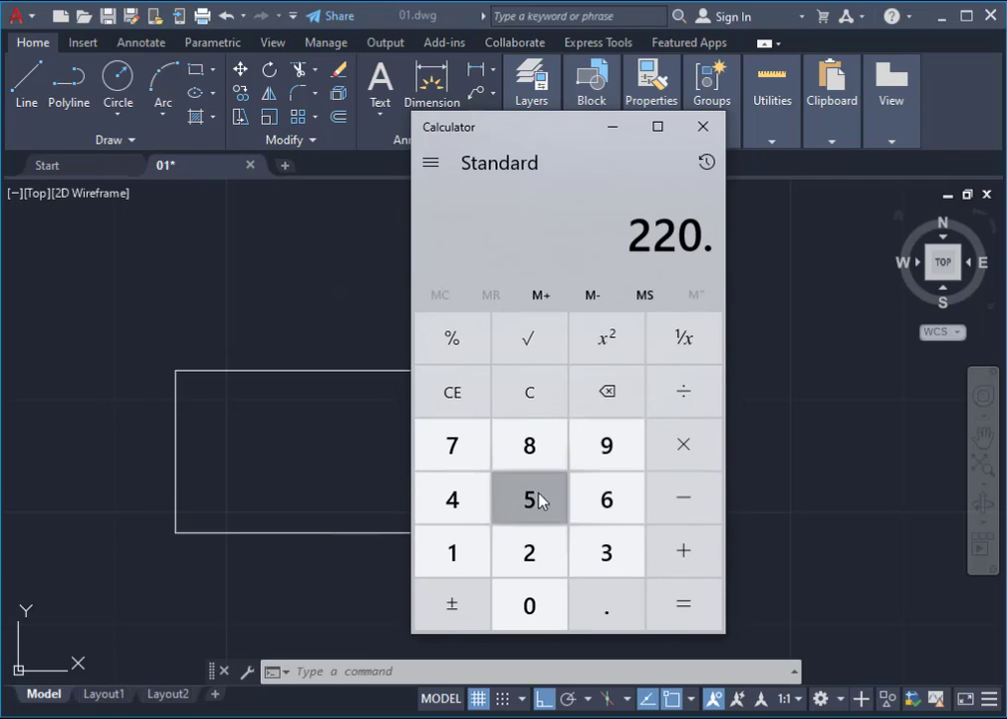
{"action": "left_click", "coordinate": [540, 501]}
{"action": "left_click", "coordinate": [685, 405]}
{"action": "left_click", "coordinate": [608, 552]}
{"action": "left_click", "coordinate": [699, 605]}
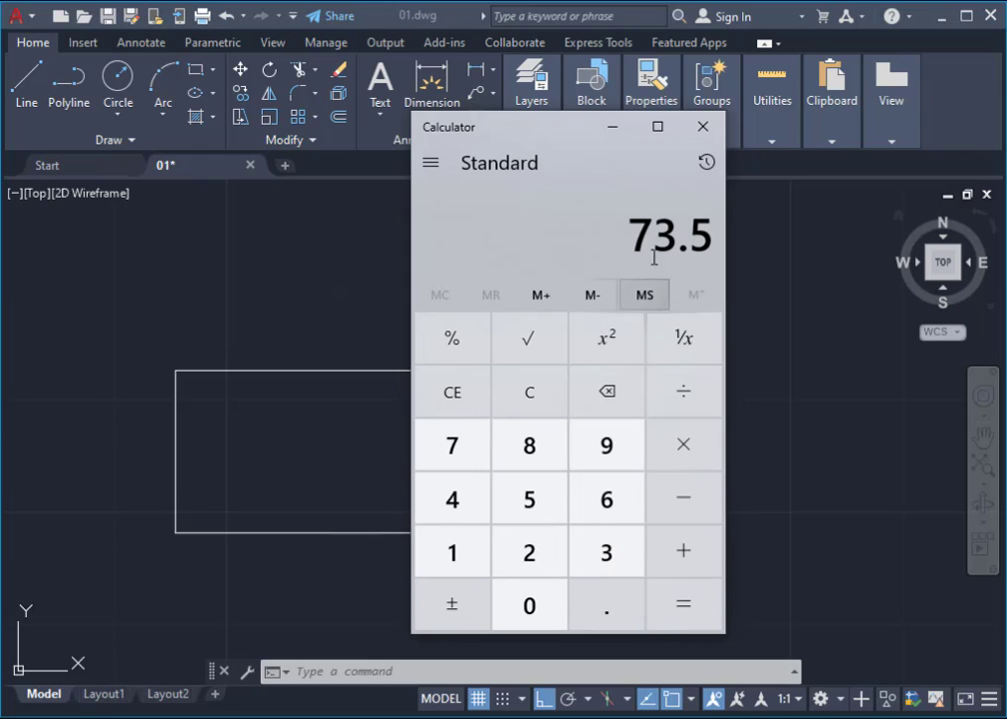
{"action": "left_click", "coordinate": [610, 130]}
{"action": "type", "text": "C"}
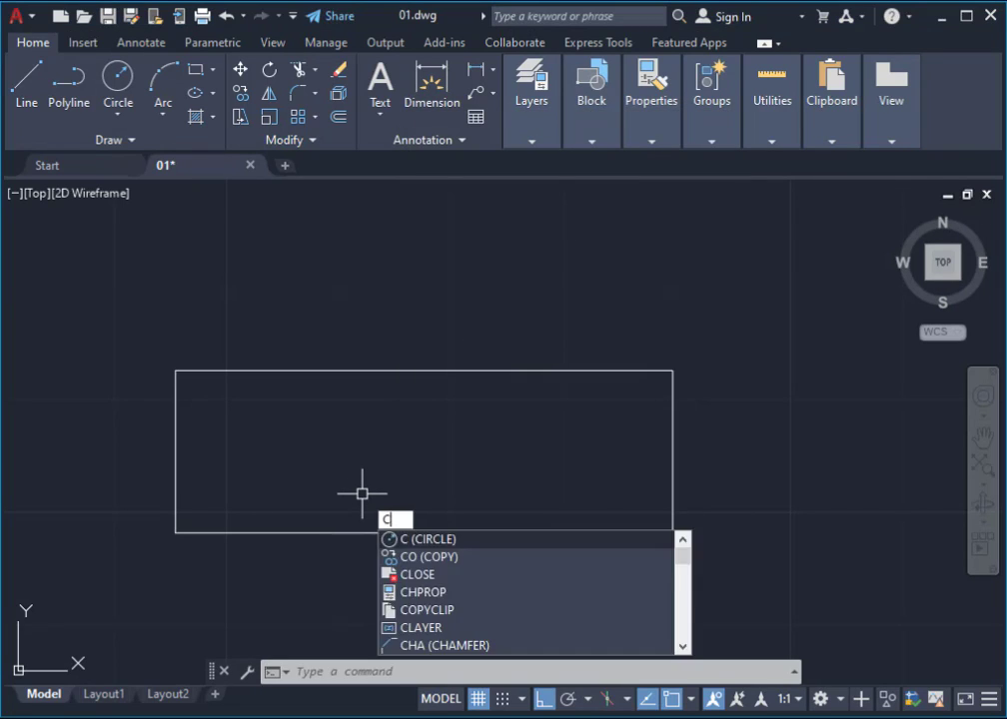
Step: Draw a 73.5-radius circle at the rectangle's lower-left corner, then undo the oversized result
{"action": "key", "text": "Return"}
{"action": "left_click", "coordinate": [176, 532]}
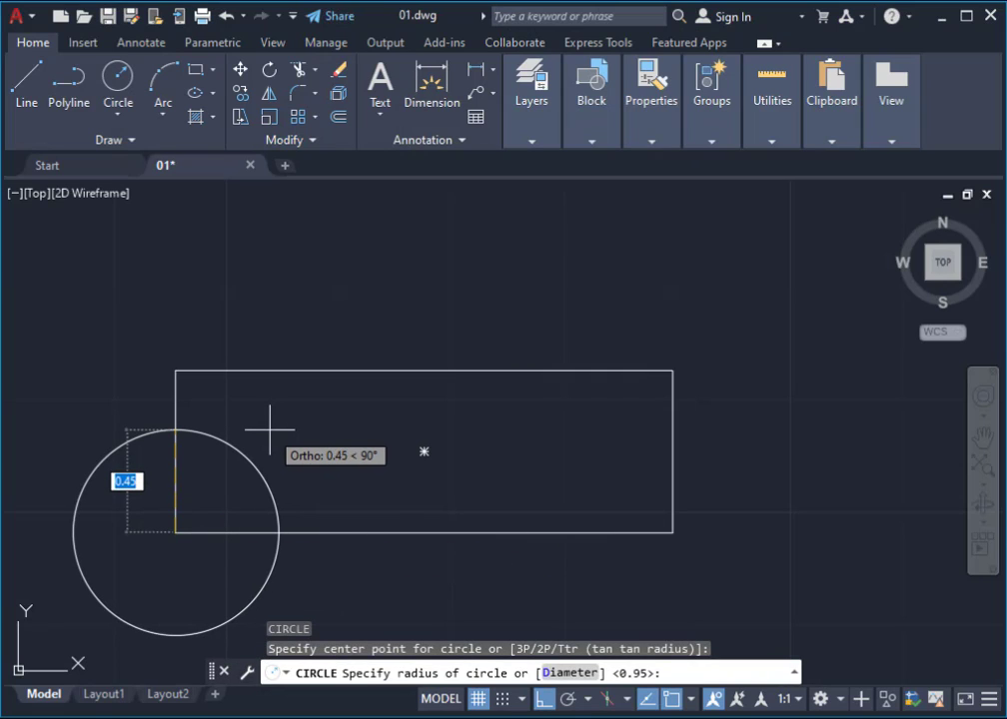
{"action": "type", "text": "73"}
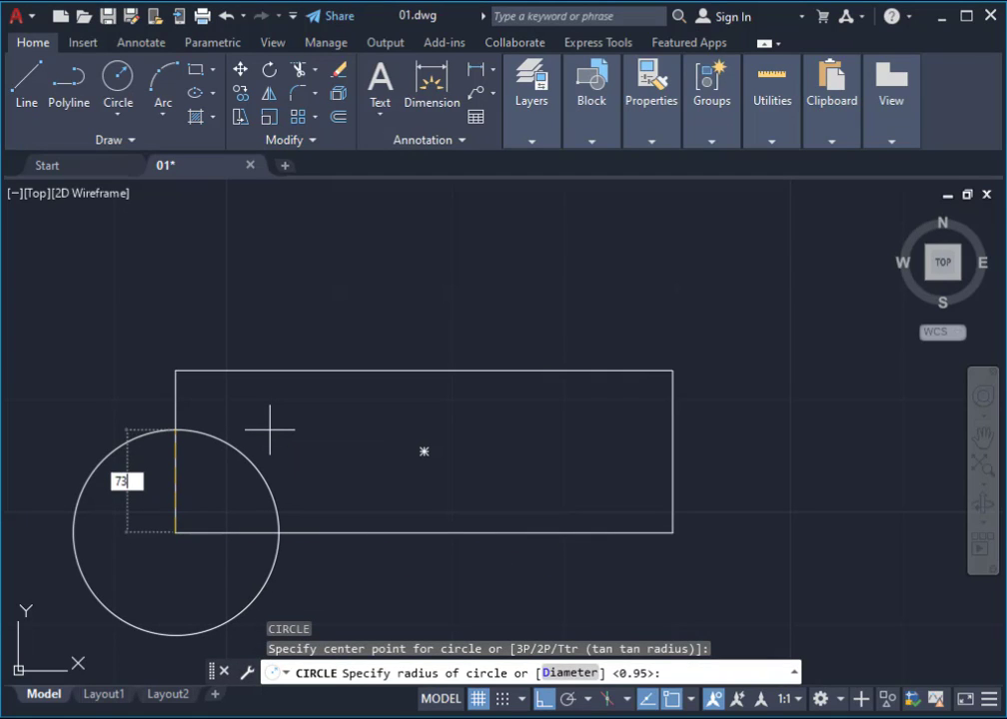
{"action": "type", "text": ".5"}
{"action": "key", "text": "Return"}
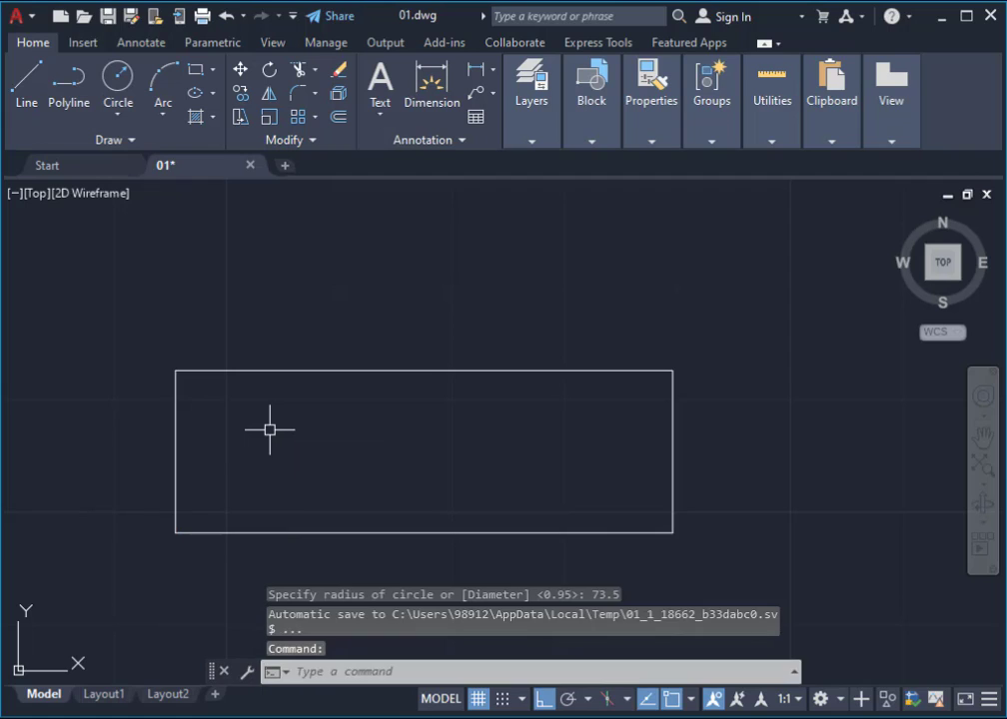
{"action": "scroll", "coordinate": [306, 463], "scroll_direction": "down", "scroll_amount": 2}
{"action": "key", "text": "ctrl+z"}
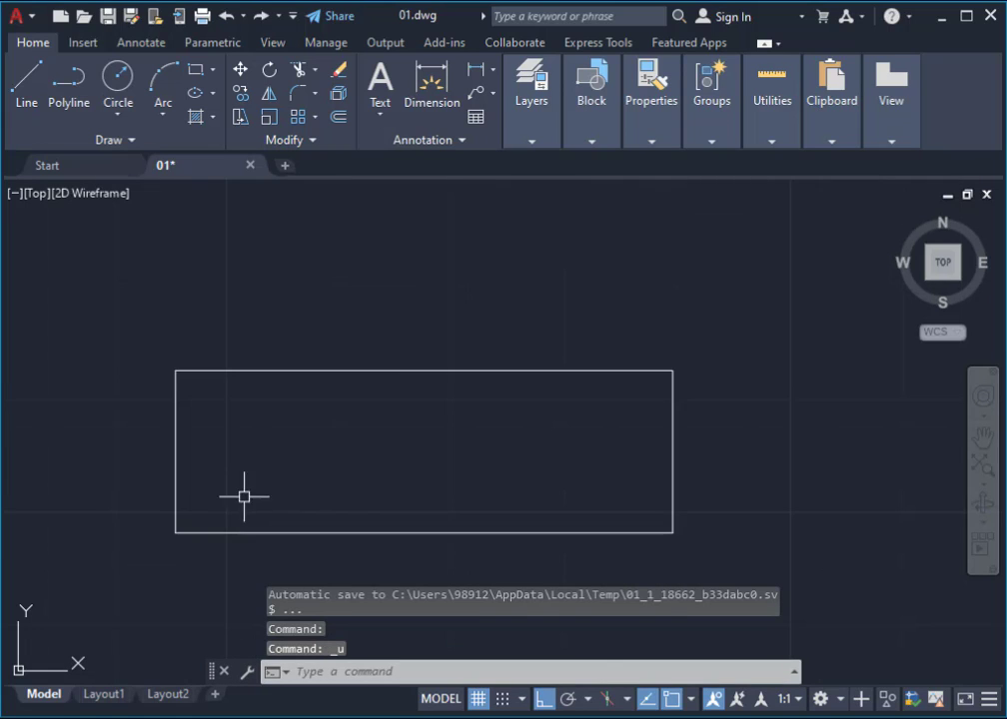
{"action": "mouse_move", "coordinate": [242, 494]}
{"action": "middle_mouse_down"}
{"action": "mouse_move", "coordinate": [349, 470]}
{"action": "mouse_move", "coordinate": [296, 464]}
{"action": "middle_mouse_up"}
{"action": "scroll", "coordinate": [357, 467], "scroll_direction": "up", "scroll_amount": 2}
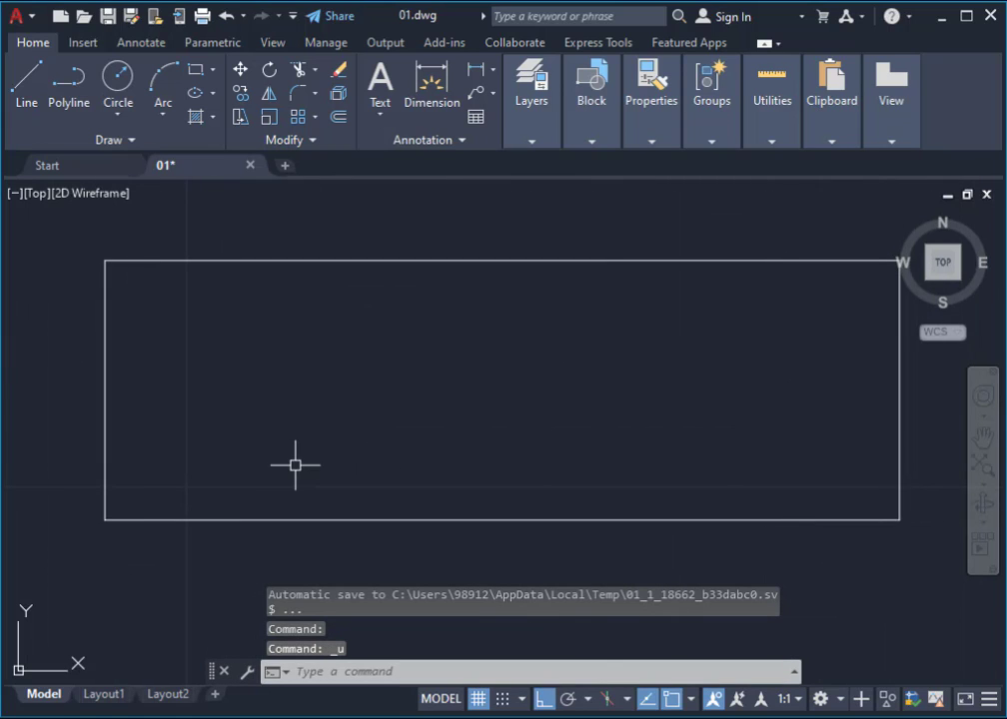
{"action": "type", "text": "C"}
Step: Redraw the lower-left corner circle with radius 0.735, rechecking the calculator result
{"action": "key", "text": "Return"}
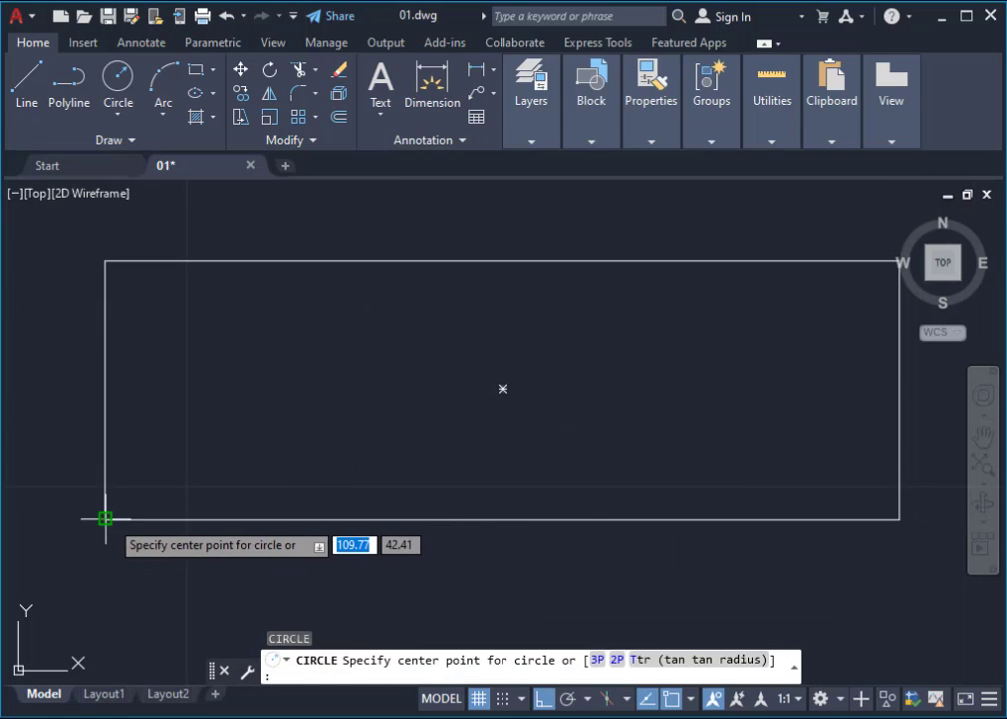
{"action": "left_click", "coordinate": [105, 520]}
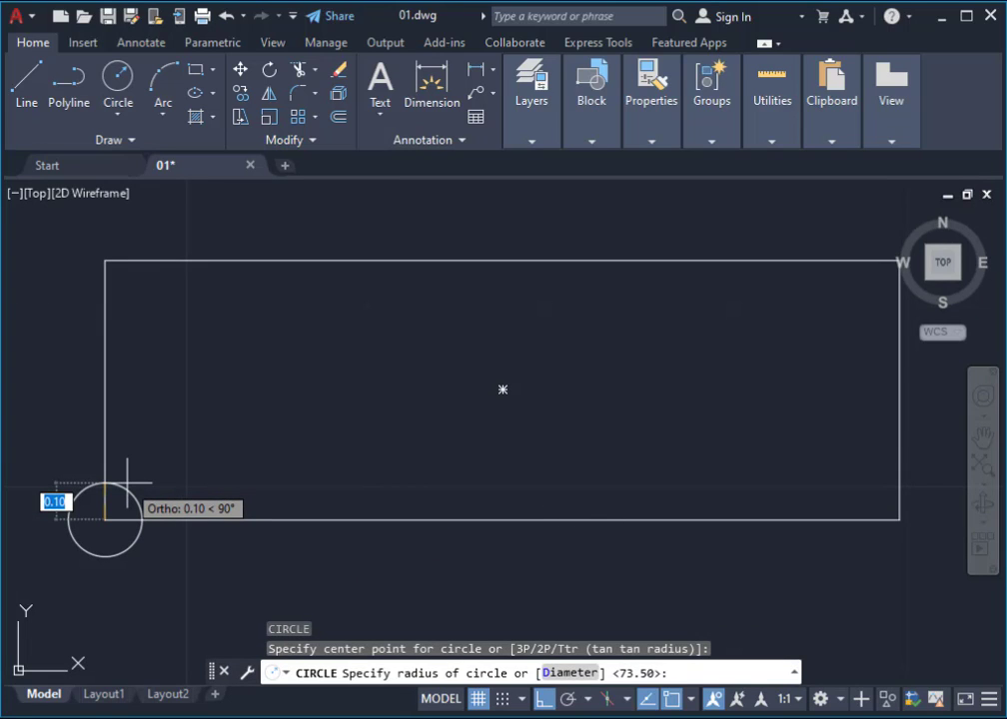
{"action": "type", "text": "0."}
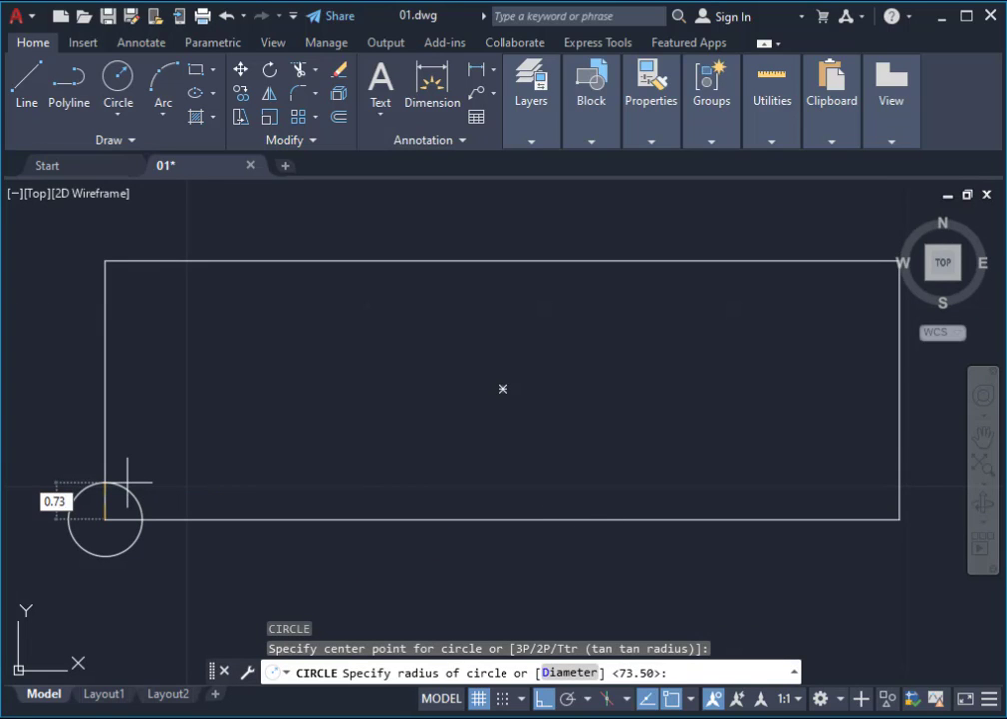
{"action": "left_click", "coordinate": [505, 715]}
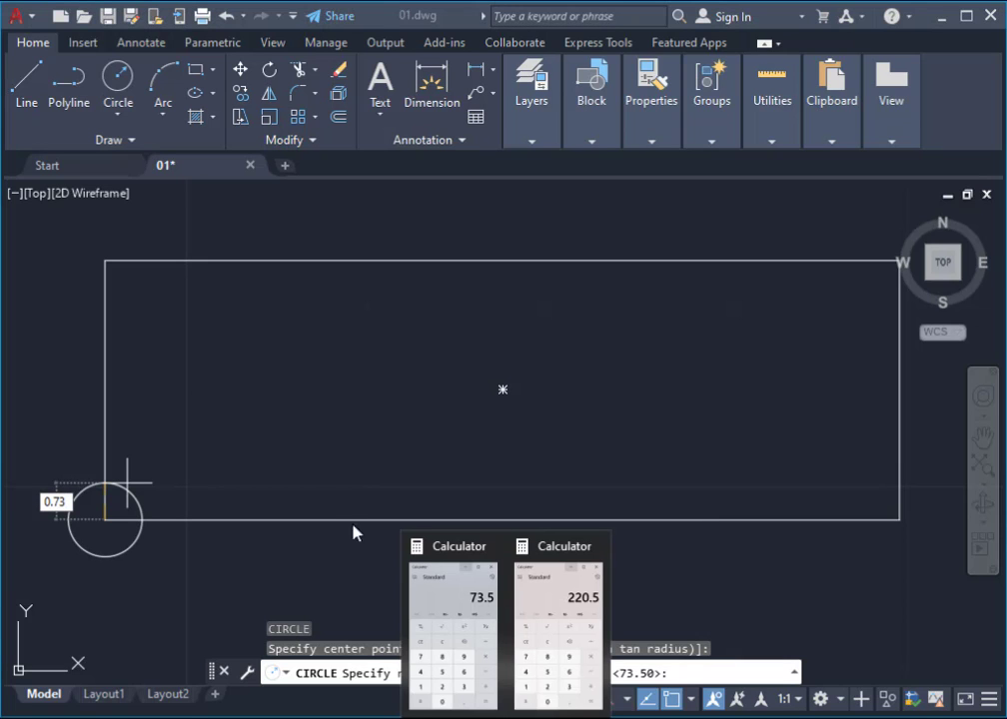
{"action": "left_click", "coordinate": [424, 550]}
{"action": "left_click", "coordinate": [611, 125]}
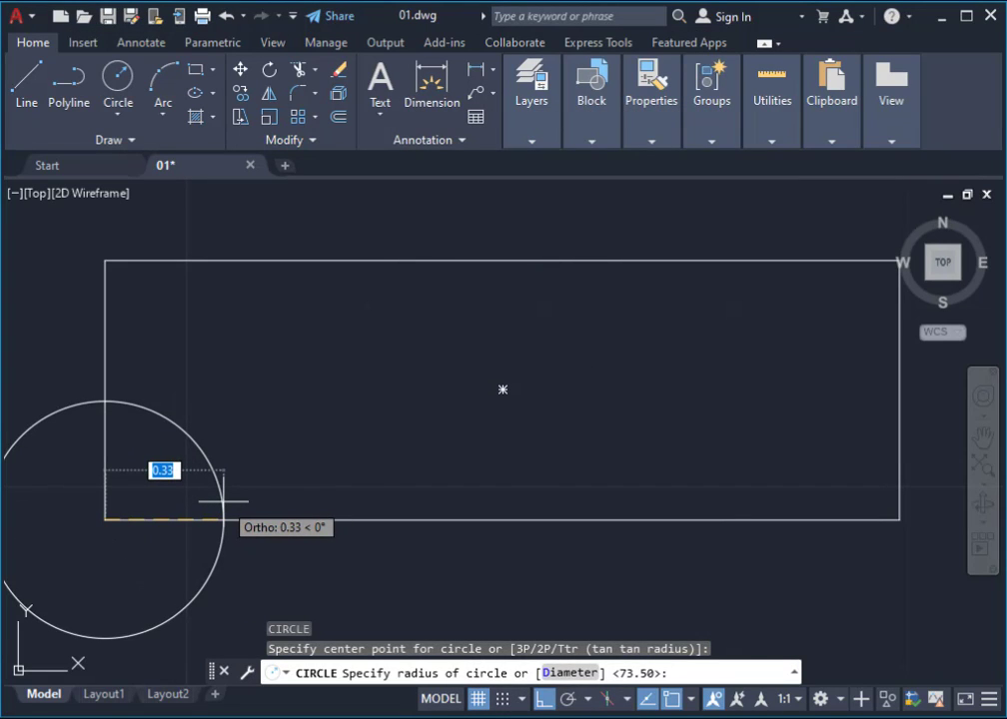
{"action": "type", "text": "0."}
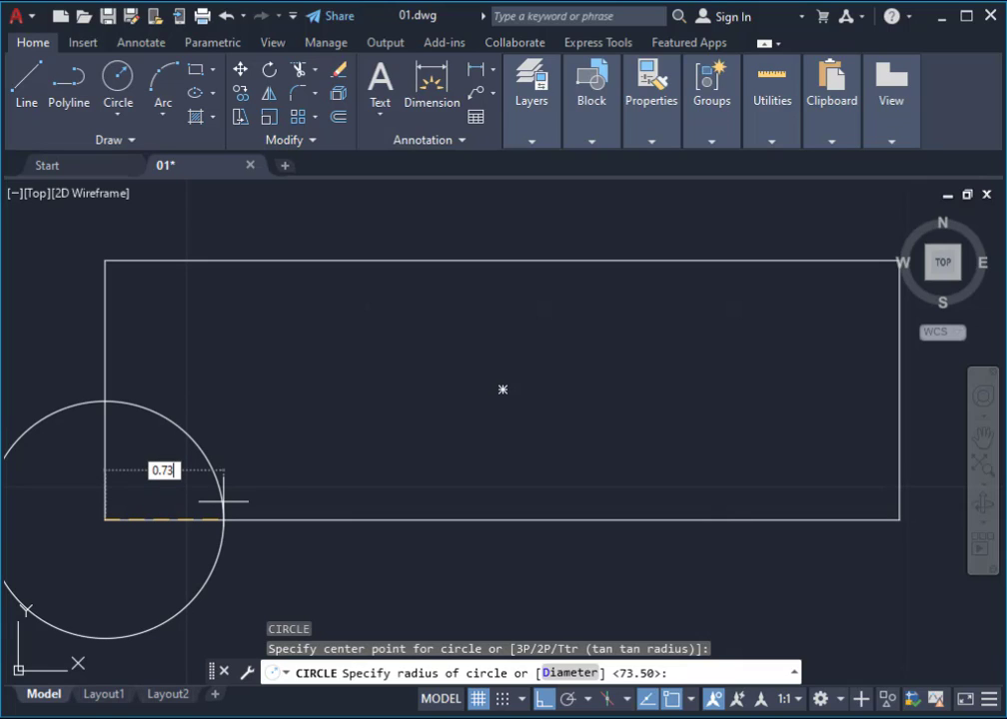
{"action": "key", "text": "Return"}
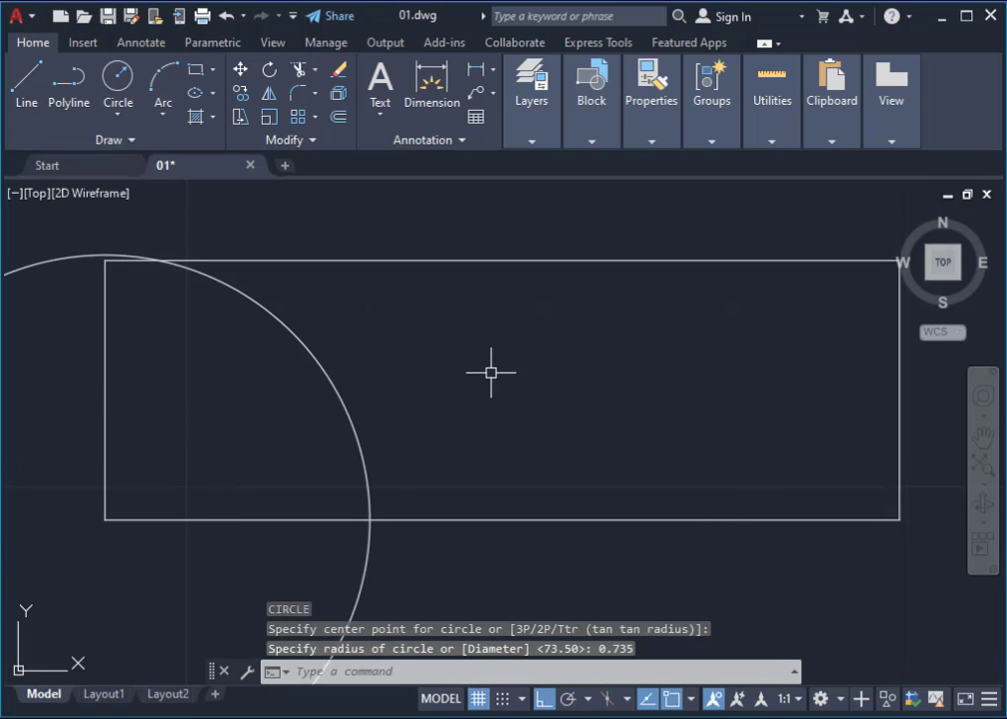
{"action": "scroll", "coordinate": [429, 417], "scroll_direction": "down", "scroll_amount": 2}
{"action": "scroll", "coordinate": [365, 430], "scroll_direction": "up", "scroll_amount": 2}
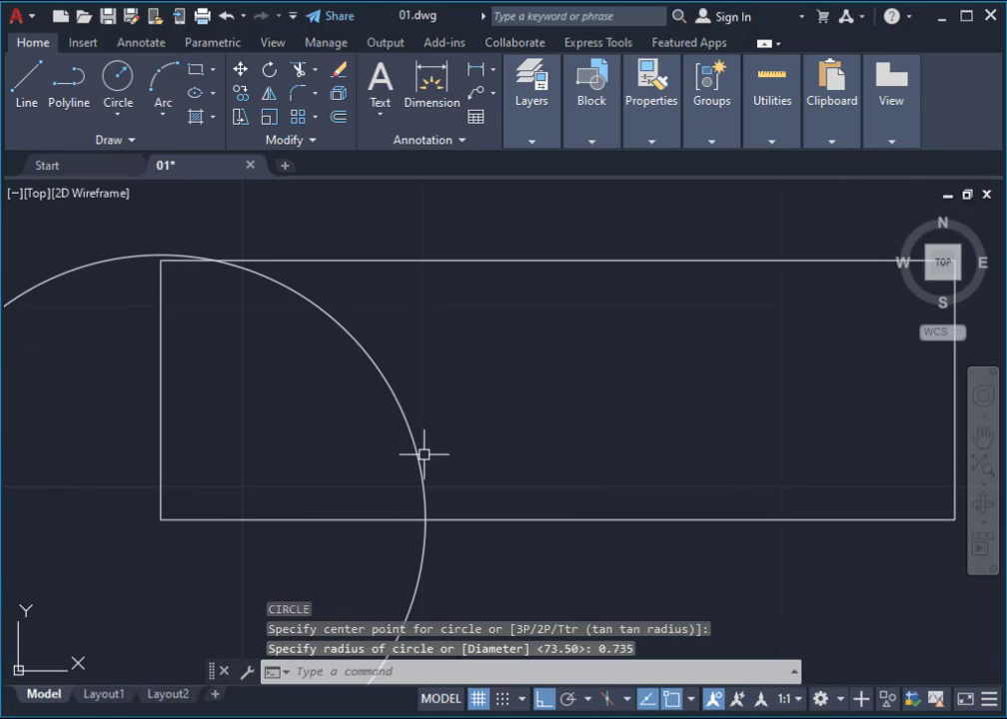
Step: Draw a vertical line up from where the circle meets the rectangle's bottom edge
{"action": "type", "text": "l"}
{"action": "key", "text": "Return"}
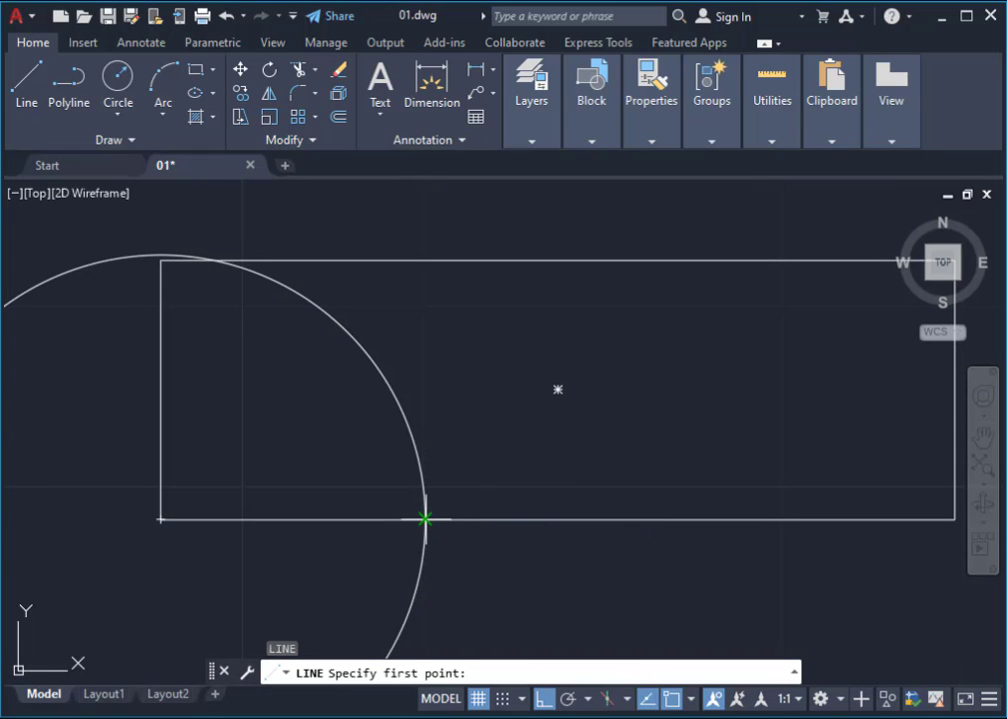
{"action": "left_click", "coordinate": [425, 518]}
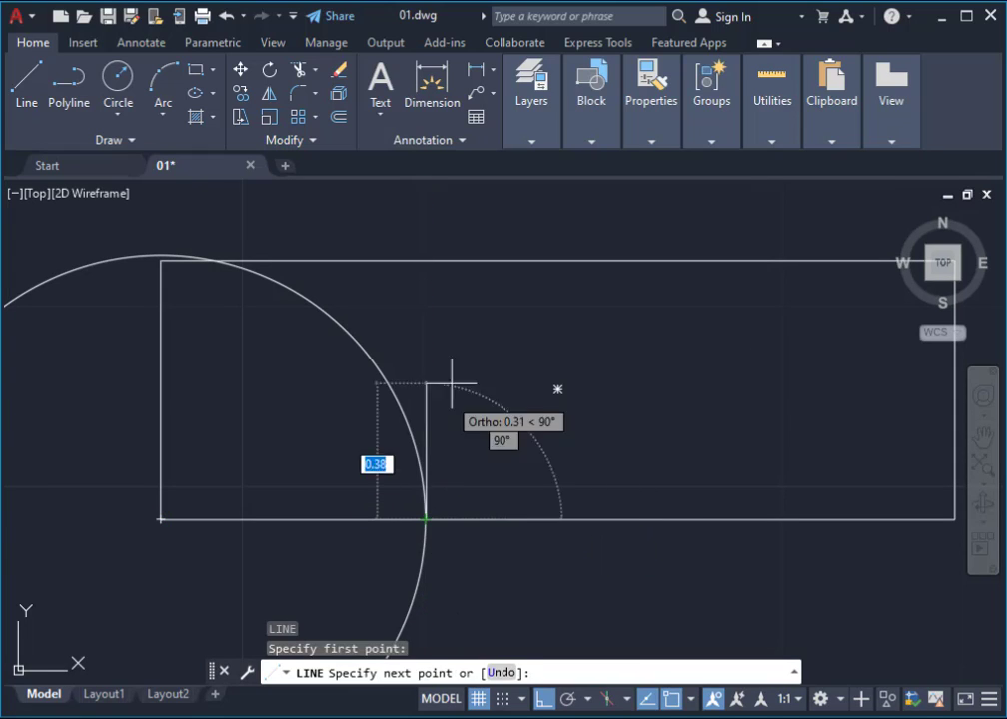
{"action": "left_click", "coordinate": [478, 214]}
{"action": "key", "text": "Return"}
Step: Recentre the view and start a line at the lower-right corner, then cancel it
{"action": "scroll", "coordinate": [625, 517], "scroll_direction": "down", "scroll_amount": 2}
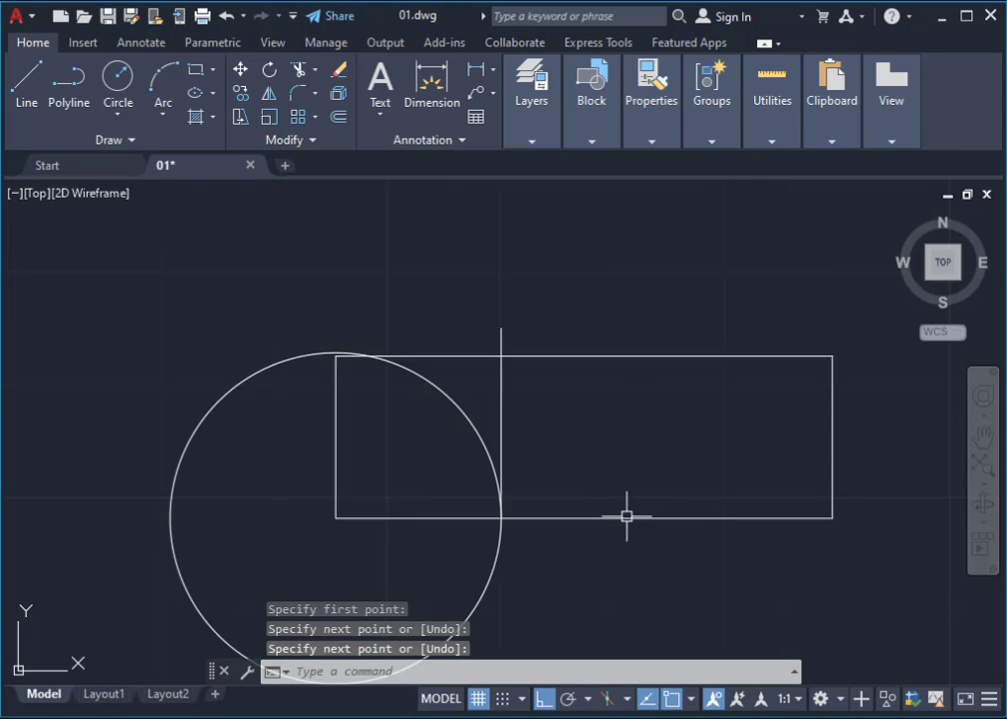
{"action": "middle_click_drag", "start_coordinate": [624, 518], "coordinate": [448, 511]}
{"action": "left_click", "coordinate": [26, 80]}
{"action": "left_click", "coordinate": [648, 514]}
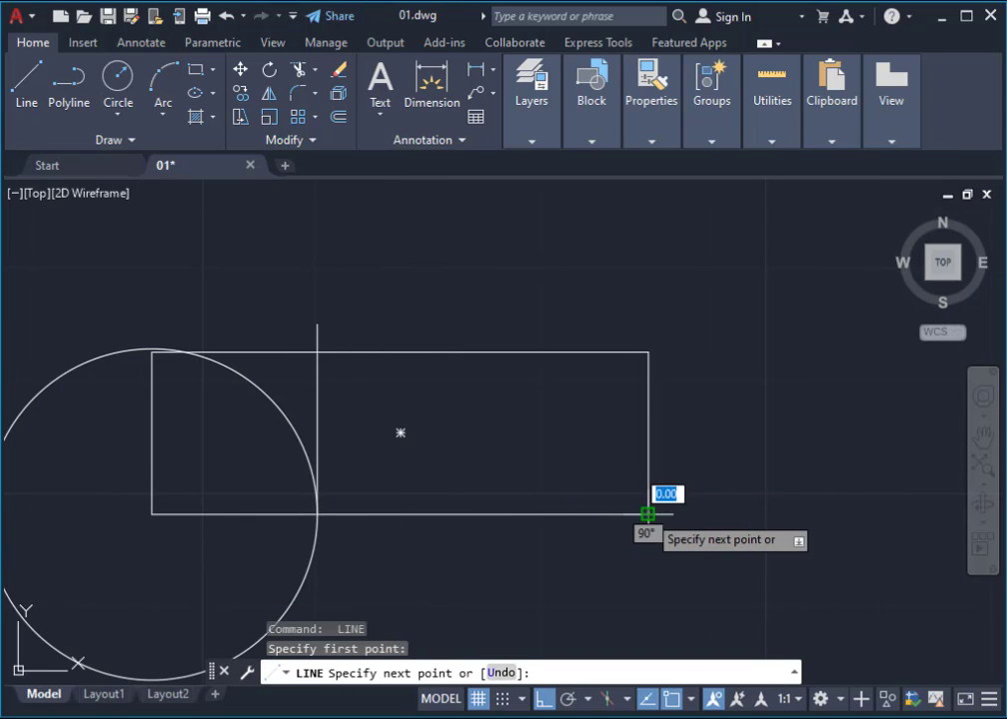
{"action": "key", "text": "Escape"}
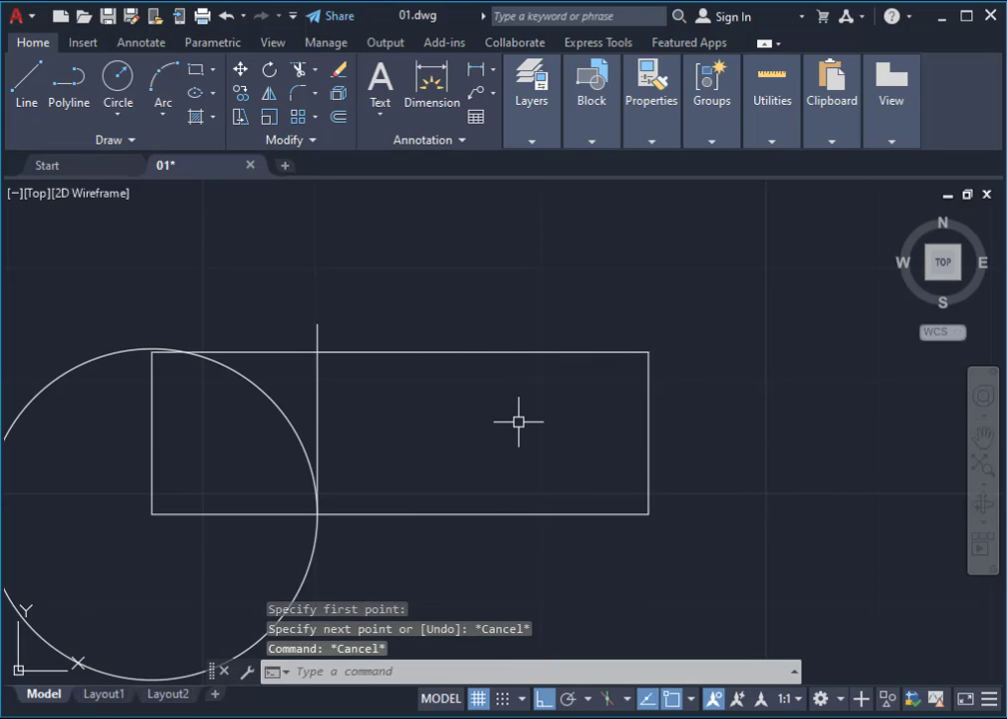
{"action": "type", "text": "c"}
Step: Draw a 0.735-radius circle centred on the rectangle's lower-right corner after a mistyped attempt
{"action": "key", "text": "Return"}
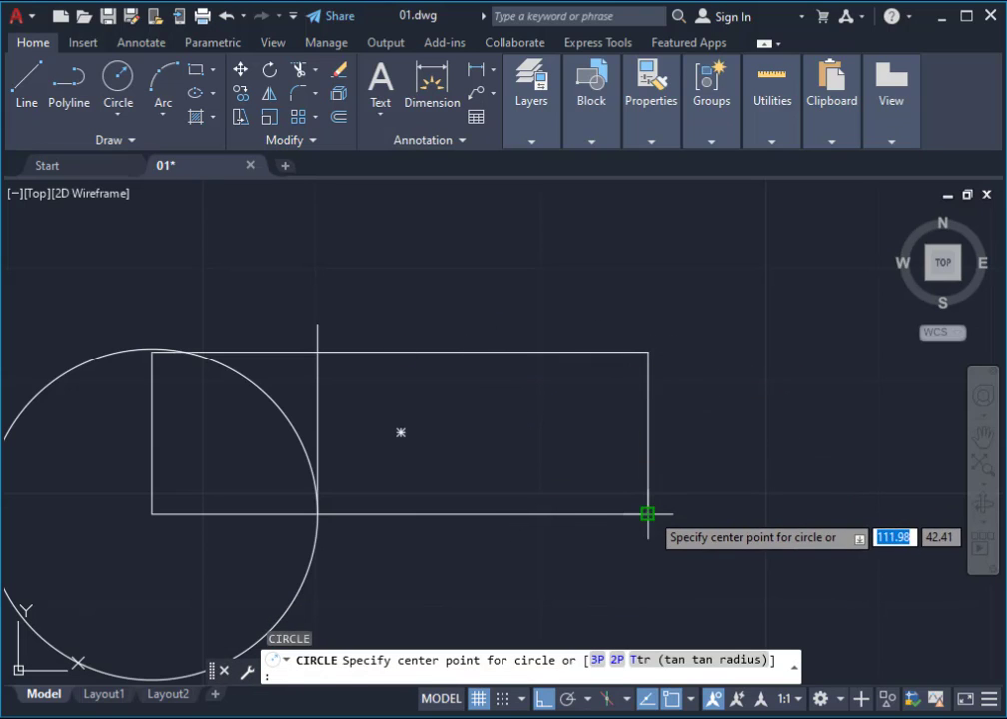
{"action": "left_click", "coordinate": [647, 514]}
{"action": "type", "text": "0.73.5"}
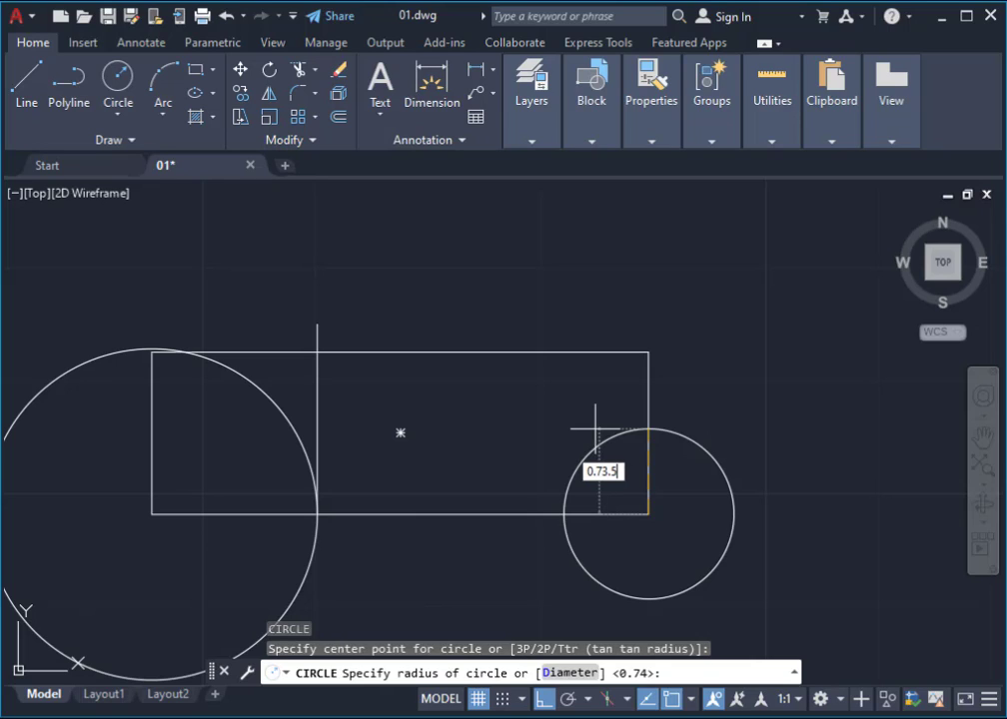
{"action": "key", "text": "Return"}
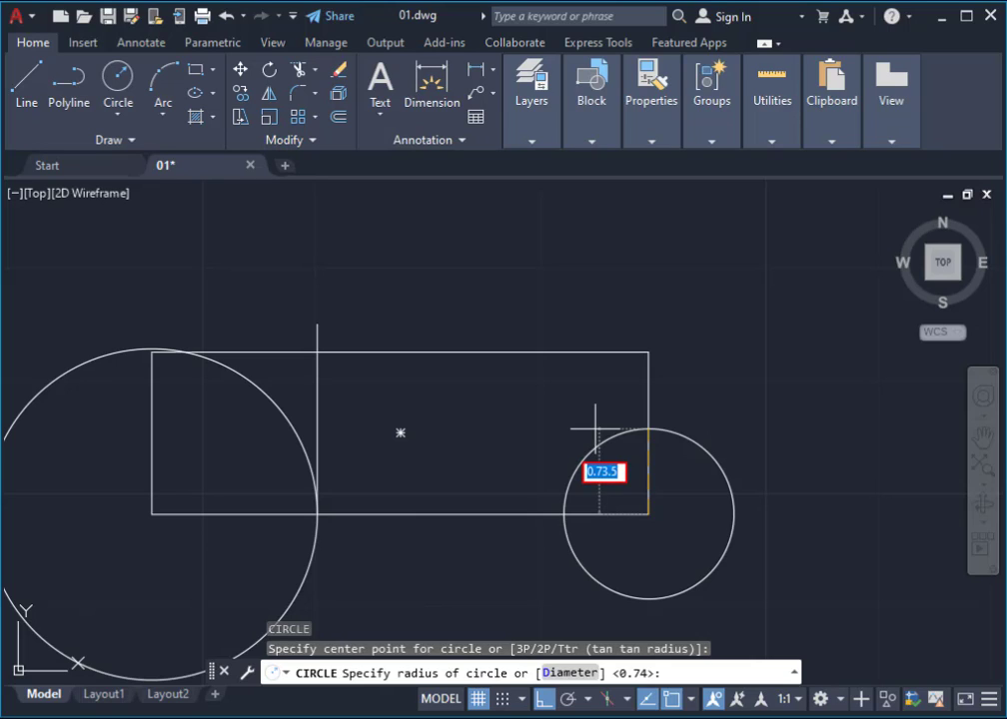
{"action": "key", "text": "Escape"}
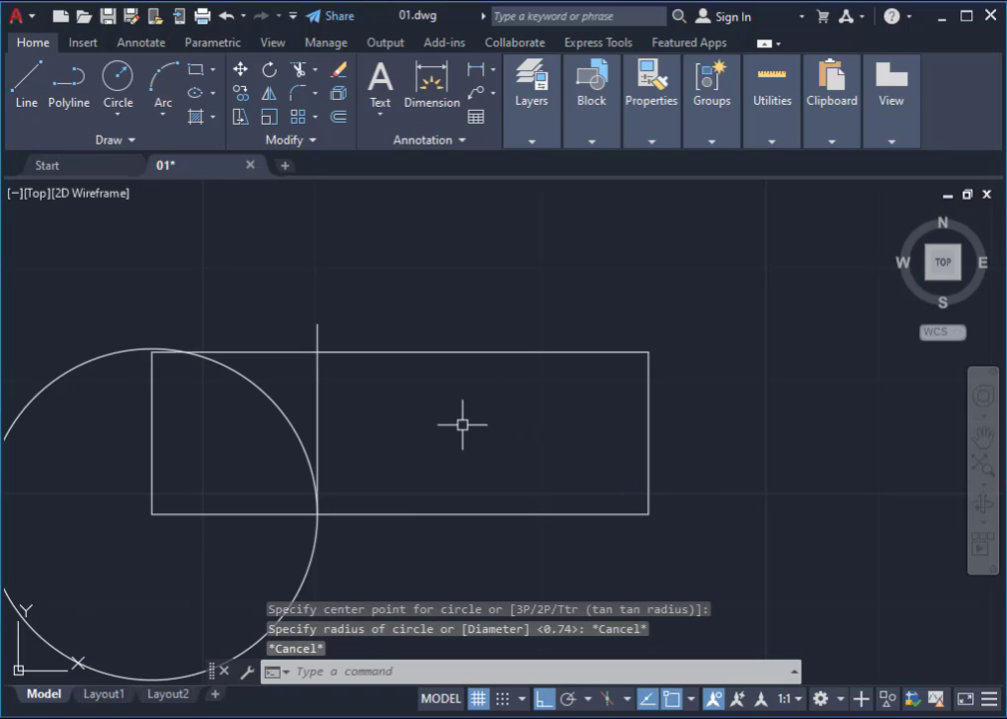
{"action": "type", "text": "c"}
{"action": "key", "text": "Return"}
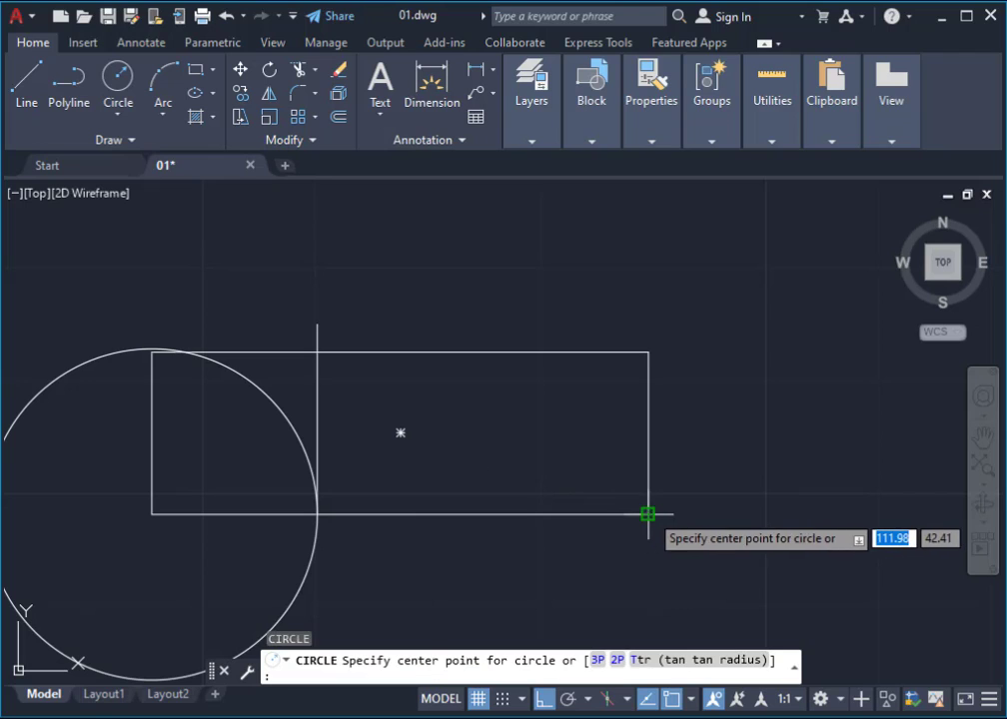
{"action": "left_click", "coordinate": [649, 513]}
{"action": "type", "text": "0.73"}
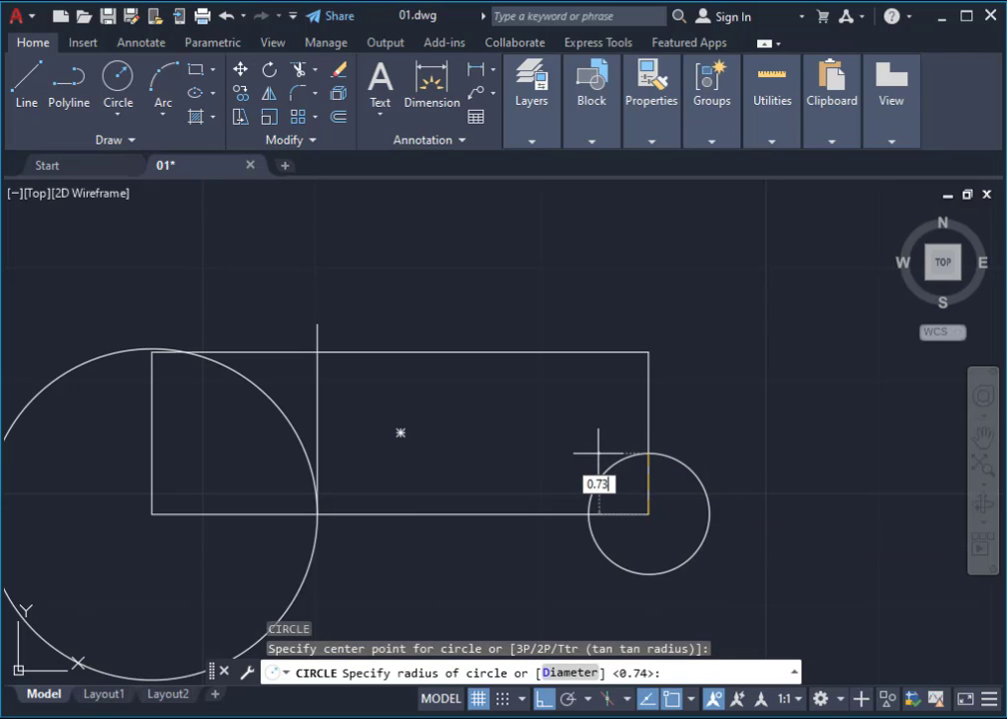
{"action": "type", "text": "5"}
{"action": "key", "text": "Return"}
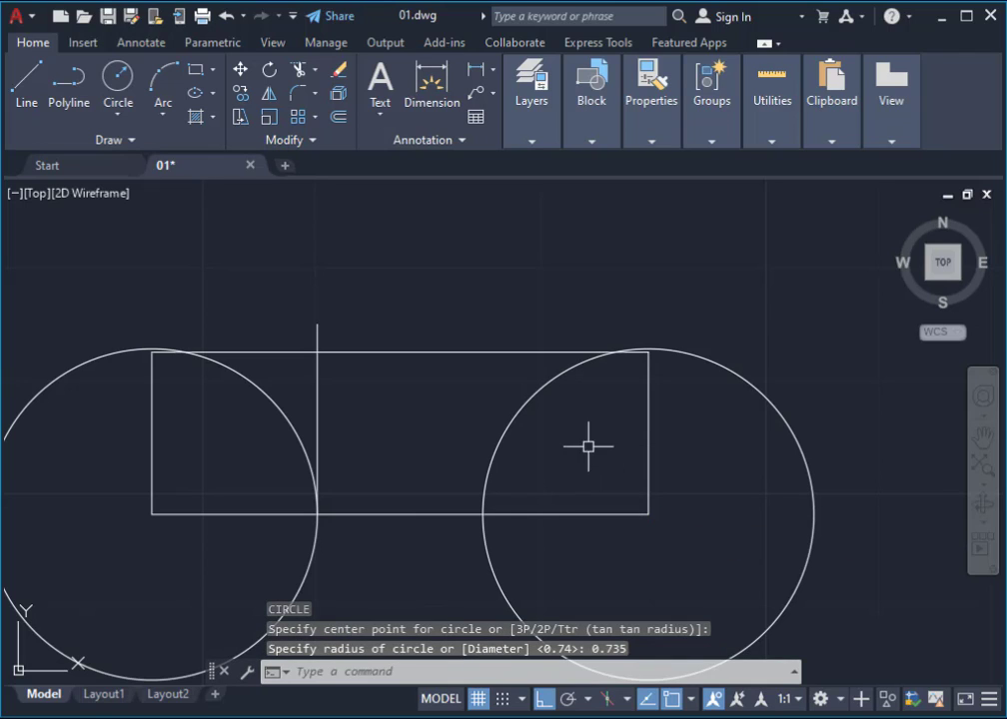
Step: Clear stray selections and an abandoned line started at the circle–rectangle intersection
{"action": "middle_click_drag", "start_coordinate": [481, 395], "coordinate": [577, 335]}
{"action": "left_click", "coordinate": [413, 270]}
{"action": "left_click", "coordinate": [382, 280]}
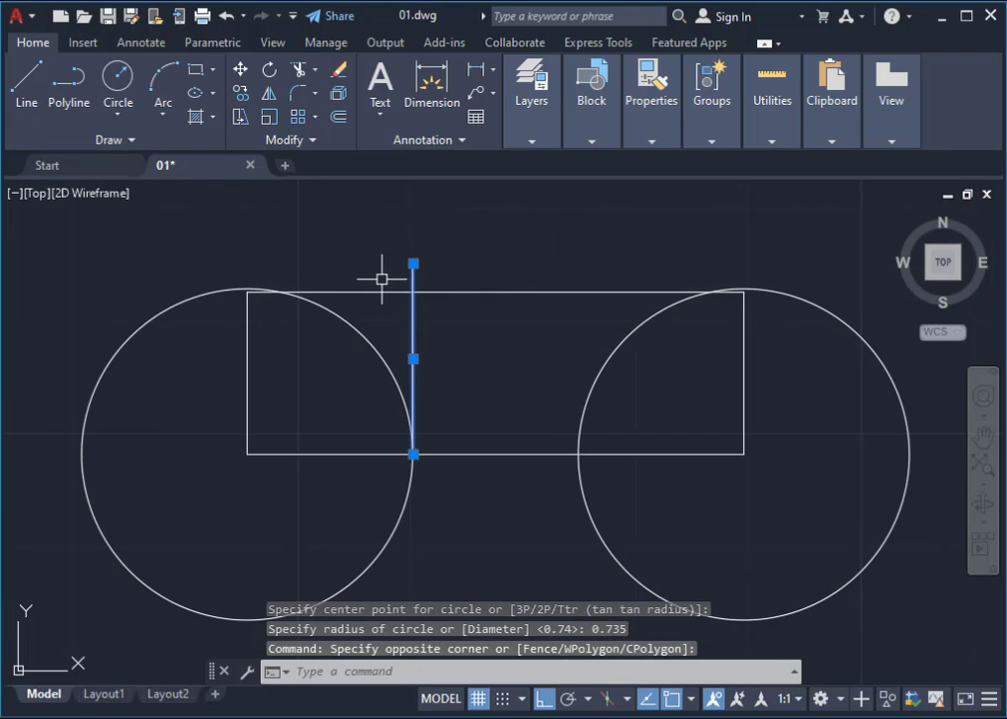
{"action": "key", "text": "Escape"}
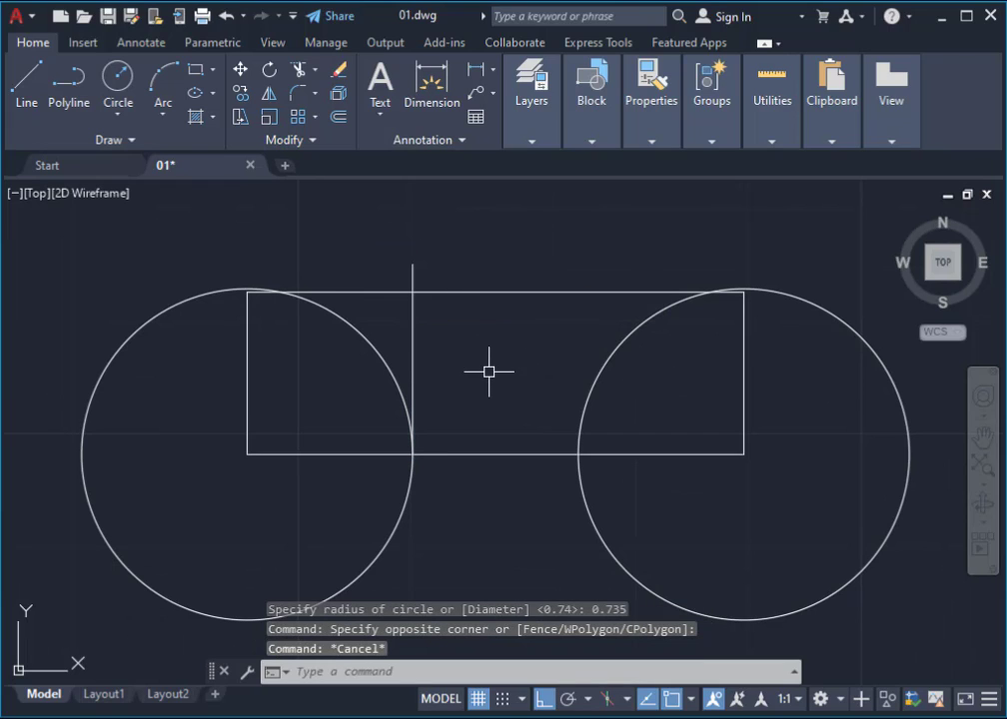
{"action": "type", "text": "l"}
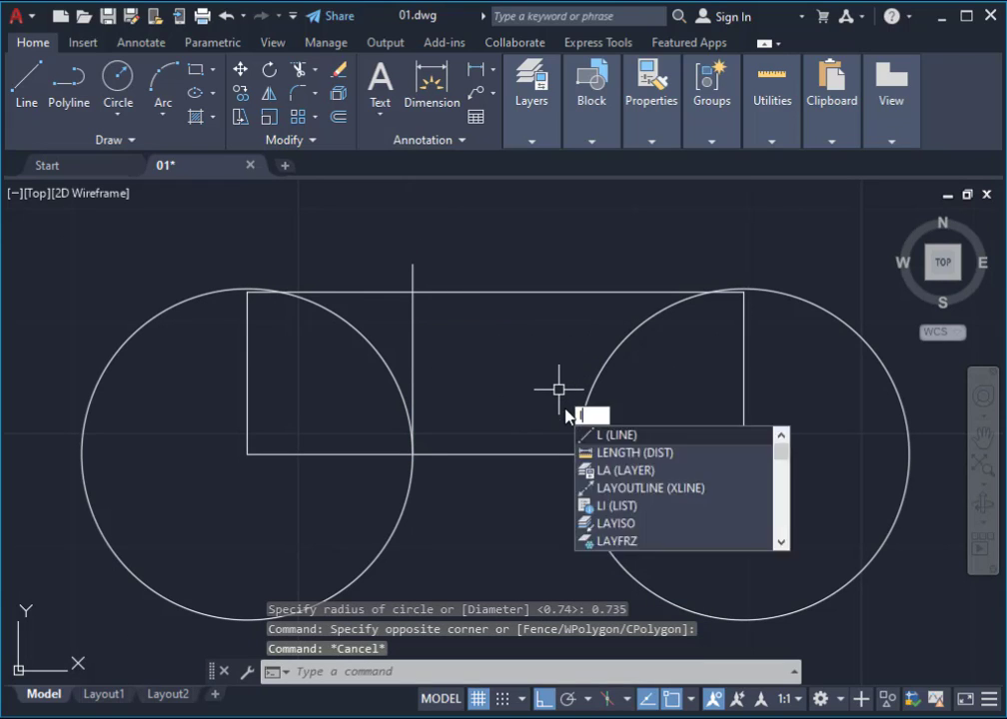
{"action": "key", "text": "Return"}
{"action": "left_click", "coordinate": [577, 454]}
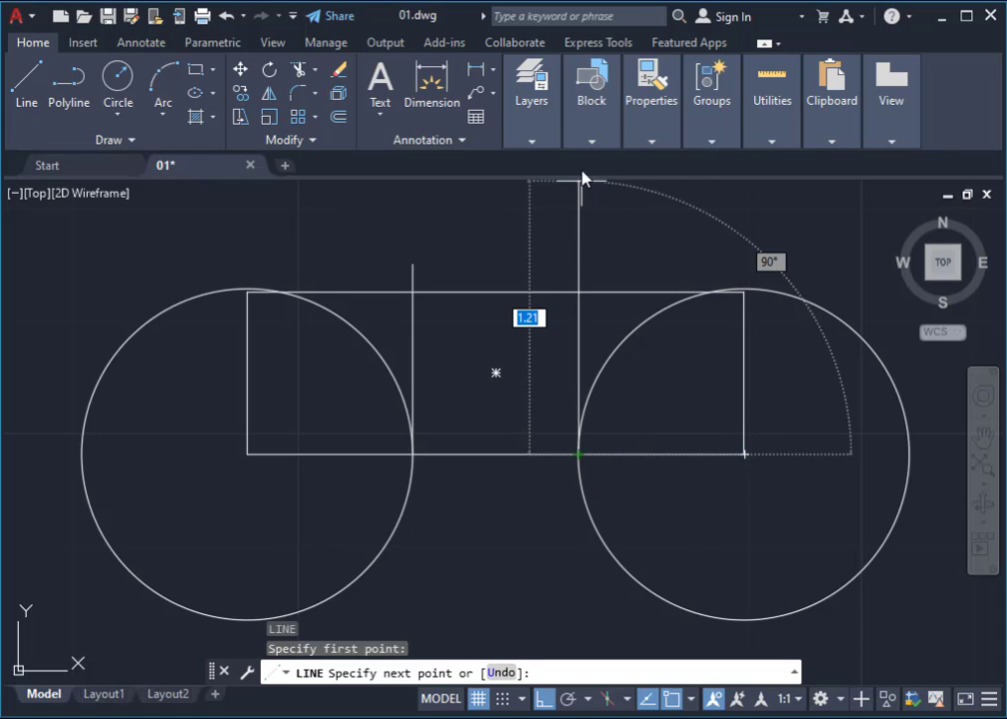
{"action": "key", "text": "Return"}
{"action": "left_click", "coordinate": [750, 516]}
{"action": "left_click", "coordinate": [450, 523]}
{"action": "key", "text": "Escape"}
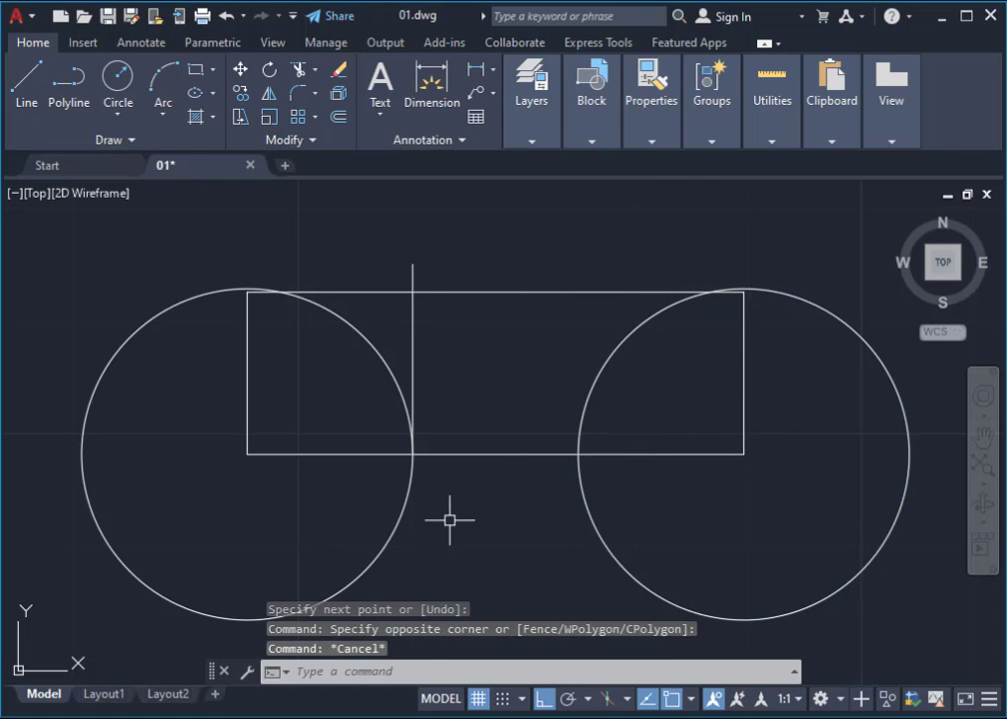
{"action": "key", "text": "Escape"}
Step: Draw a vertical line from the right circle's bottom-edge intersection to above the top edge
{"action": "key", "text": "Return"}
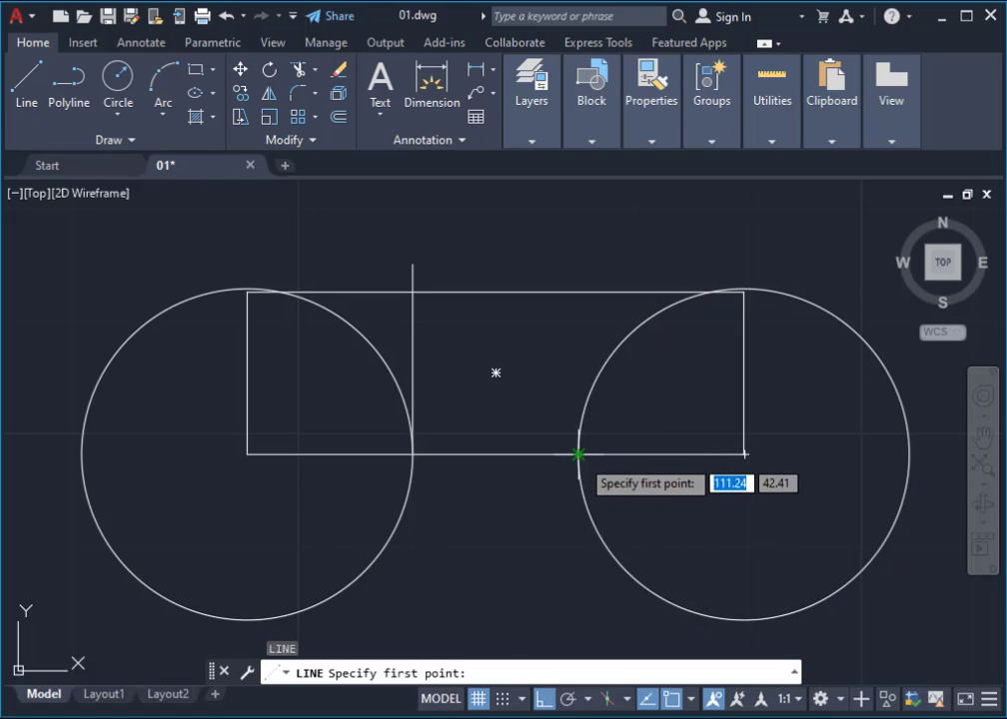
{"action": "left_click", "coordinate": [577, 455]}
{"action": "left_click", "coordinate": [578, 220]}
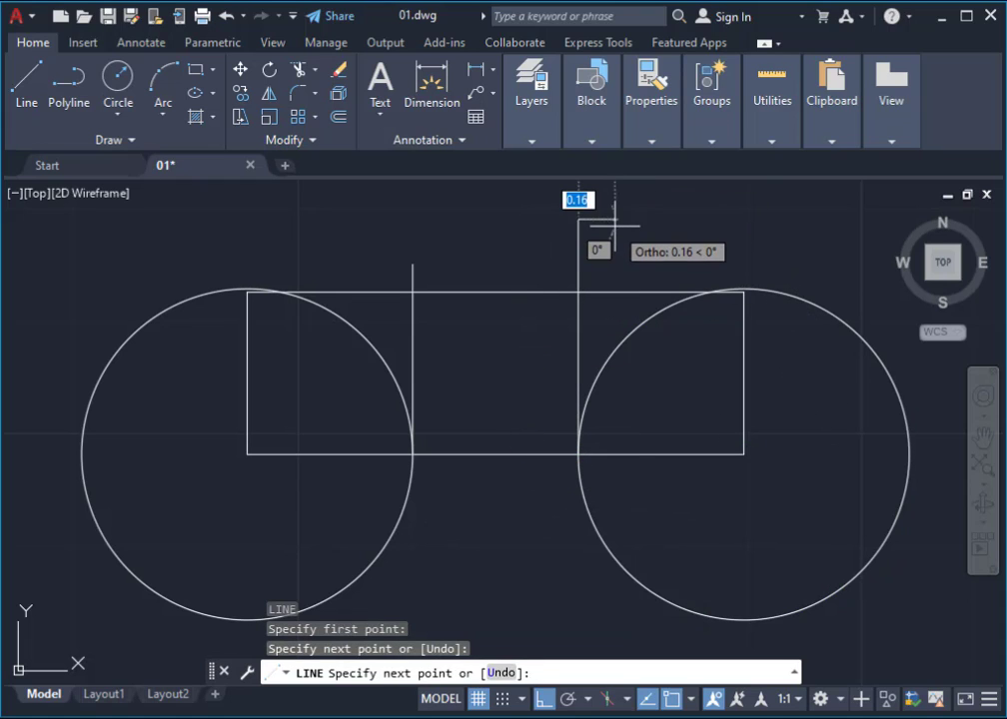
{"action": "key", "text": "Return"}
Step: Delete both construction circles and recentre the rectangle
{"action": "left_click", "coordinate": [197, 533]}
{"action": "key", "text": "Delete"}
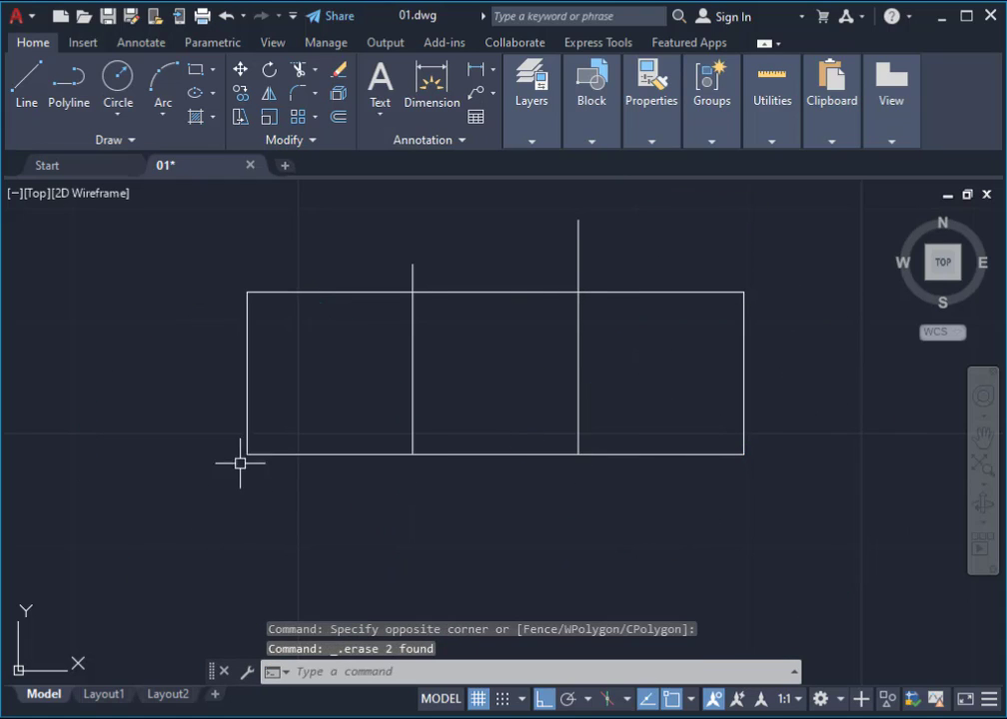
{"action": "middle_click_drag", "start_coordinate": [265, 461], "coordinate": [293, 491]}
Step: Trim both divider stubs above the rectangle's top edge with TR
{"action": "type", "text": "tr"}
{"action": "key", "text": "Return"}
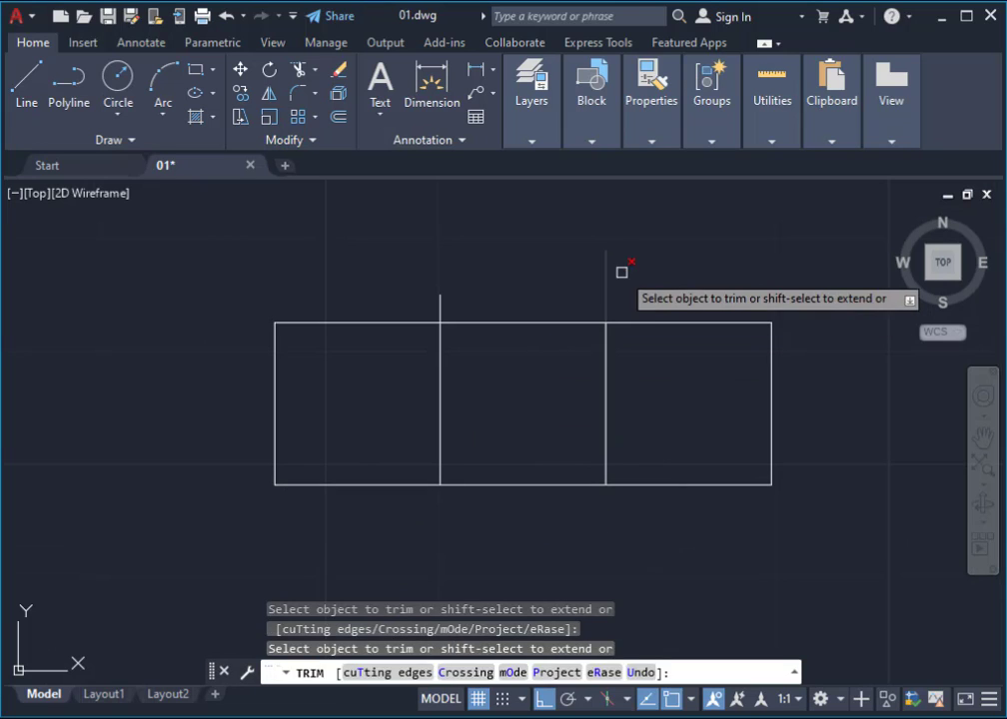
{"action": "mouse_move", "coordinate": [559, 284]}
{"action": "left_mouse_down"}
{"action": "mouse_move", "coordinate": [409, 292]}
{"action": "mouse_move", "coordinate": [490, 290]}
{"action": "left_mouse_up"}
{"action": "left_click", "coordinate": [440, 304]}
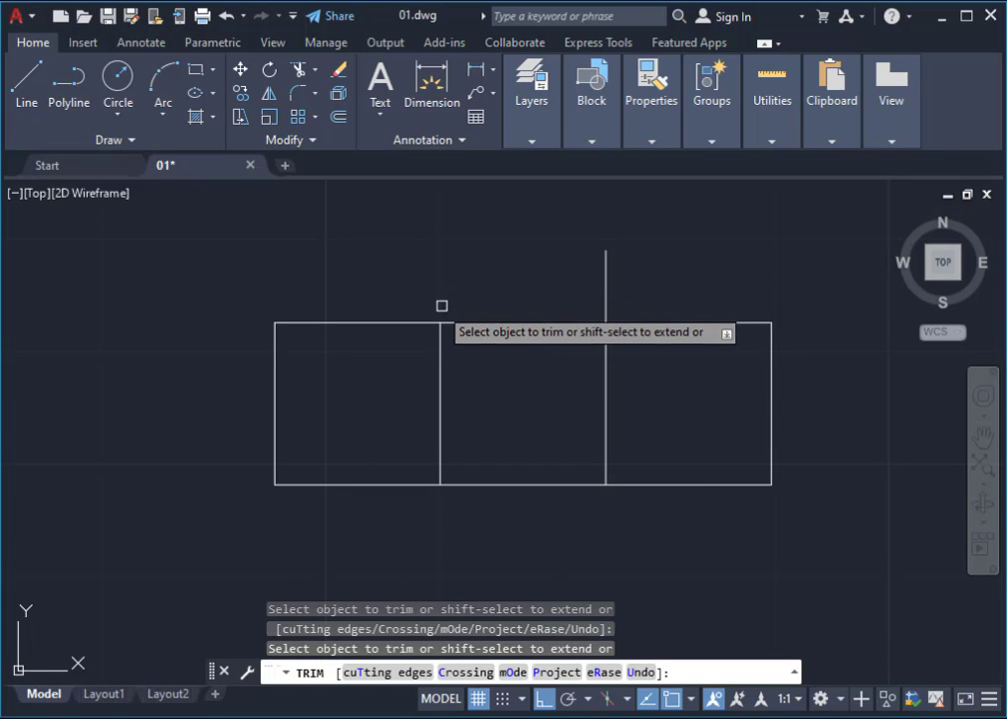
{"action": "left_click", "coordinate": [605, 257]}
{"action": "key", "text": "Escape"}
{"action": "key", "text": "Escape"}
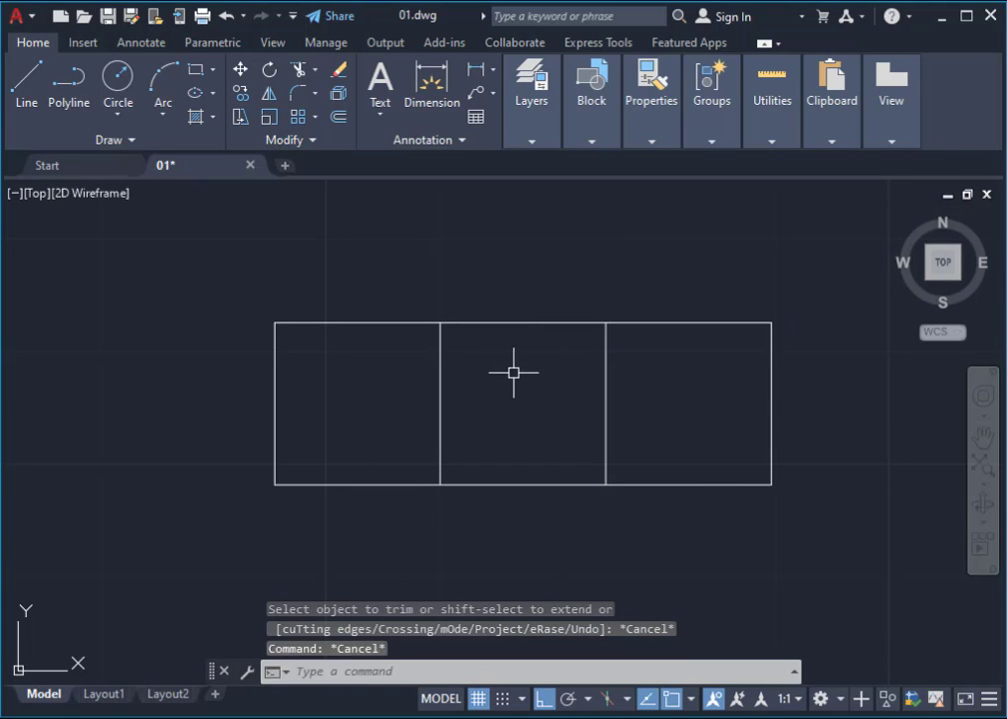
{"action": "scroll", "coordinate": [489, 383], "scroll_direction": "up", "scroll_amount": 2}
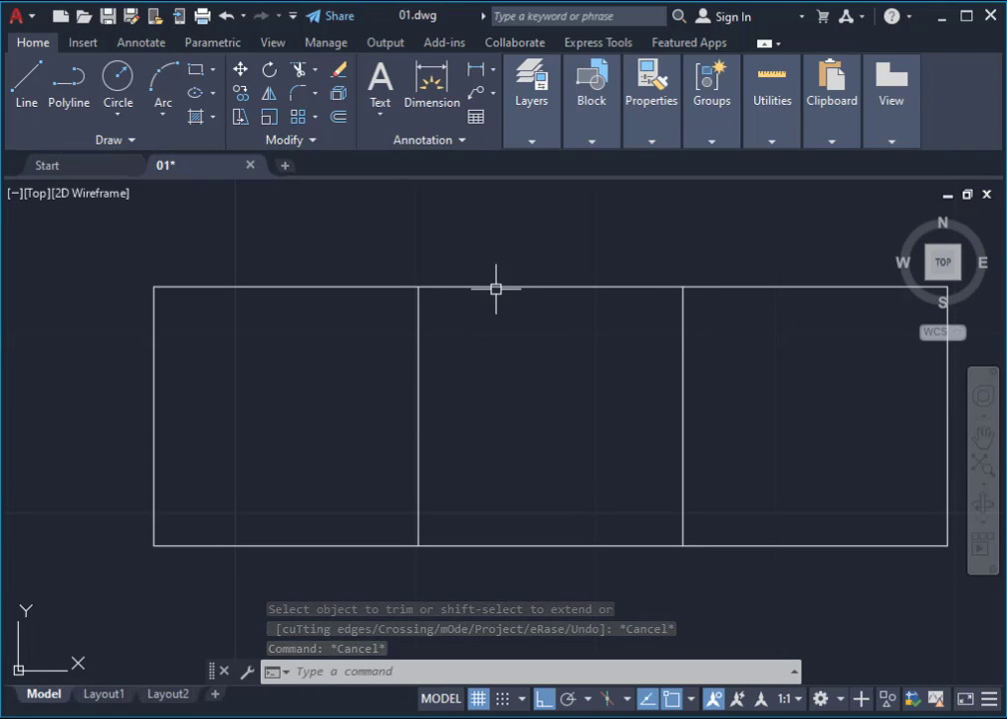
Step: Select both divider lines, clear the selection, then reselect the right divider
{"action": "left_click", "coordinate": [683, 398]}
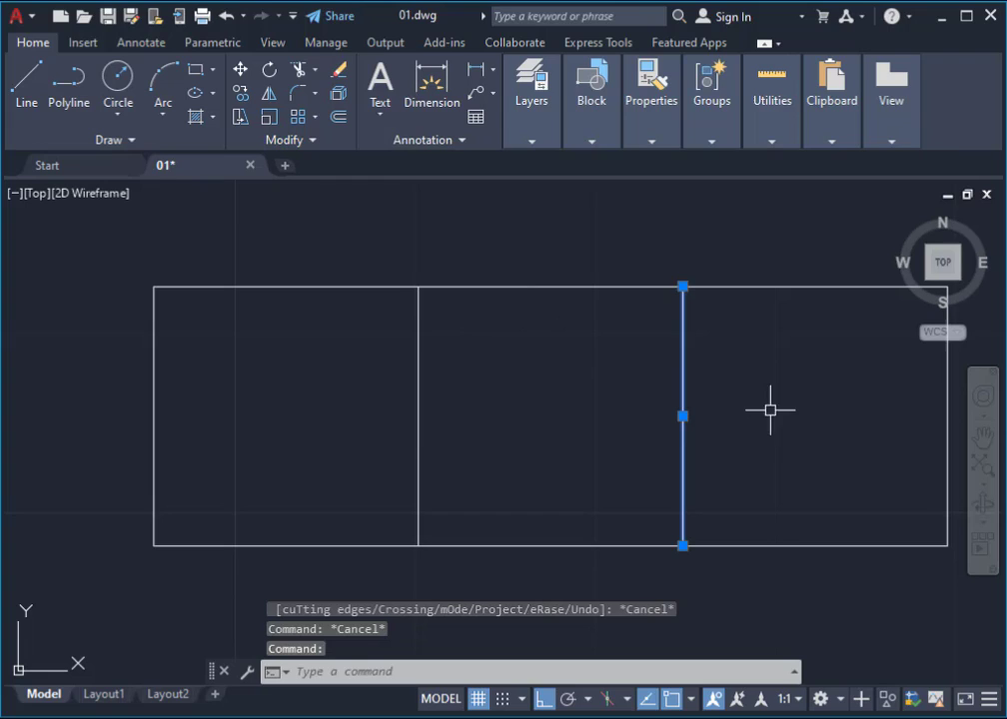
{"action": "left_click", "coordinate": [420, 404]}
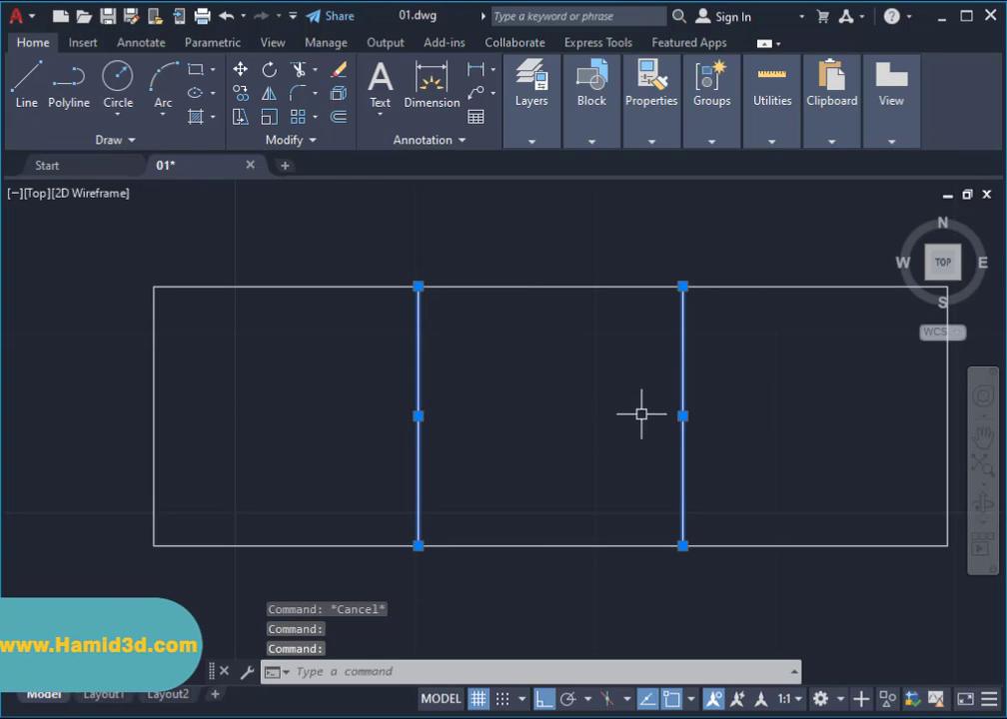
{"action": "left_click", "coordinate": [730, 411]}
{"action": "key", "text": "Escape"}
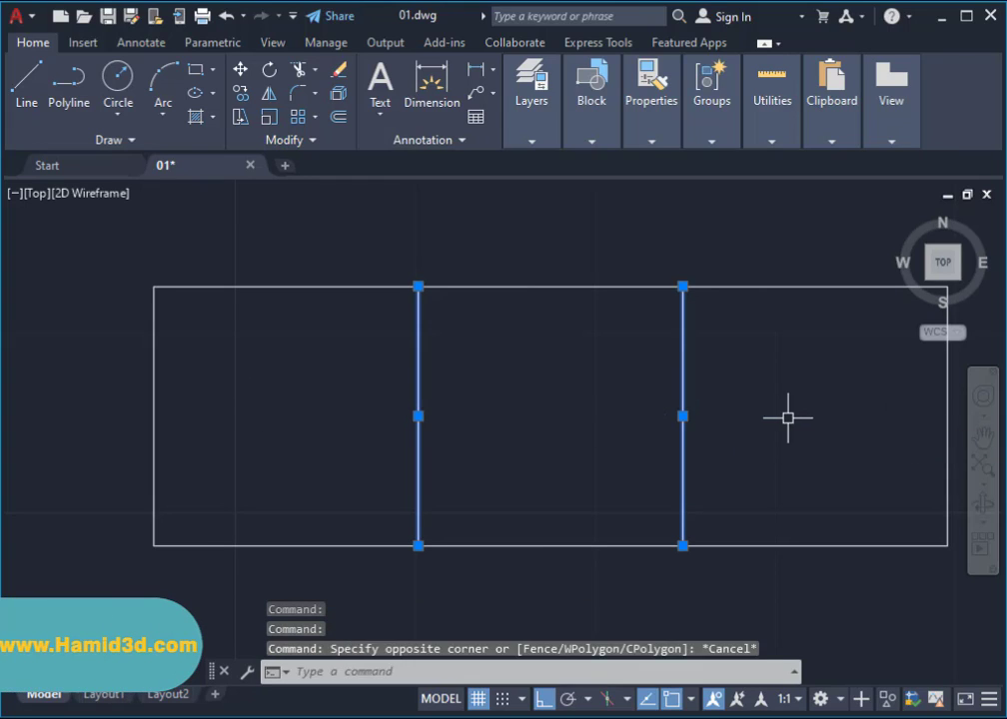
{"action": "key", "text": "Escape"}
{"action": "left_click", "coordinate": [699, 382]}
{"action": "left_click", "coordinate": [673, 389]}
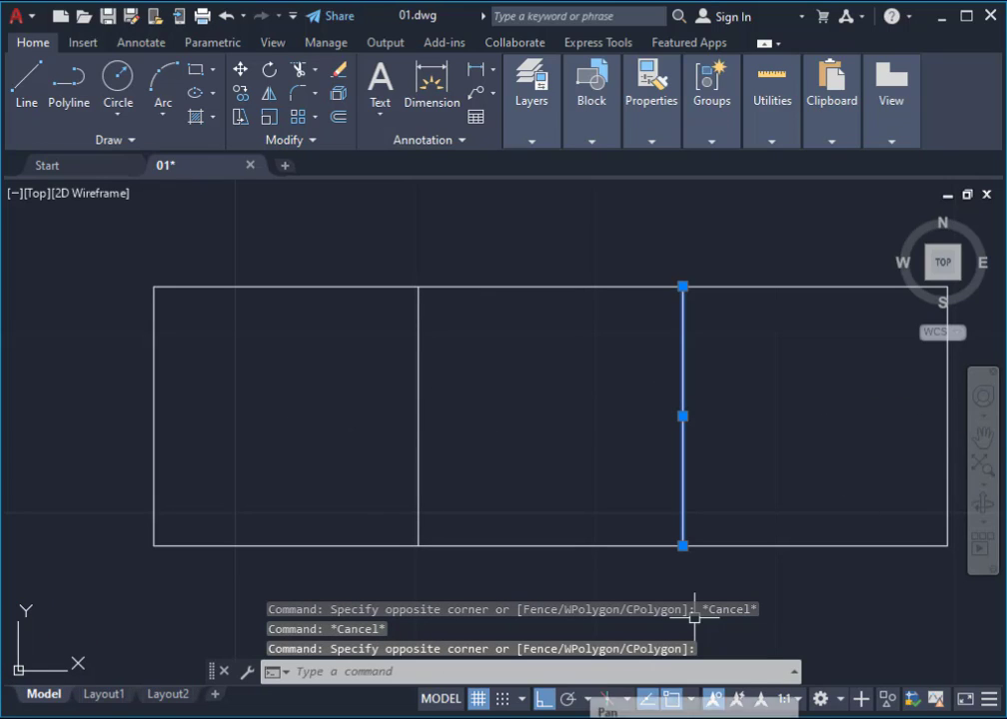
Step: In Calculator, clear the display and divide 73.5 by 2 to get 36.75
{"action": "left_click", "coordinate": [505, 718]}
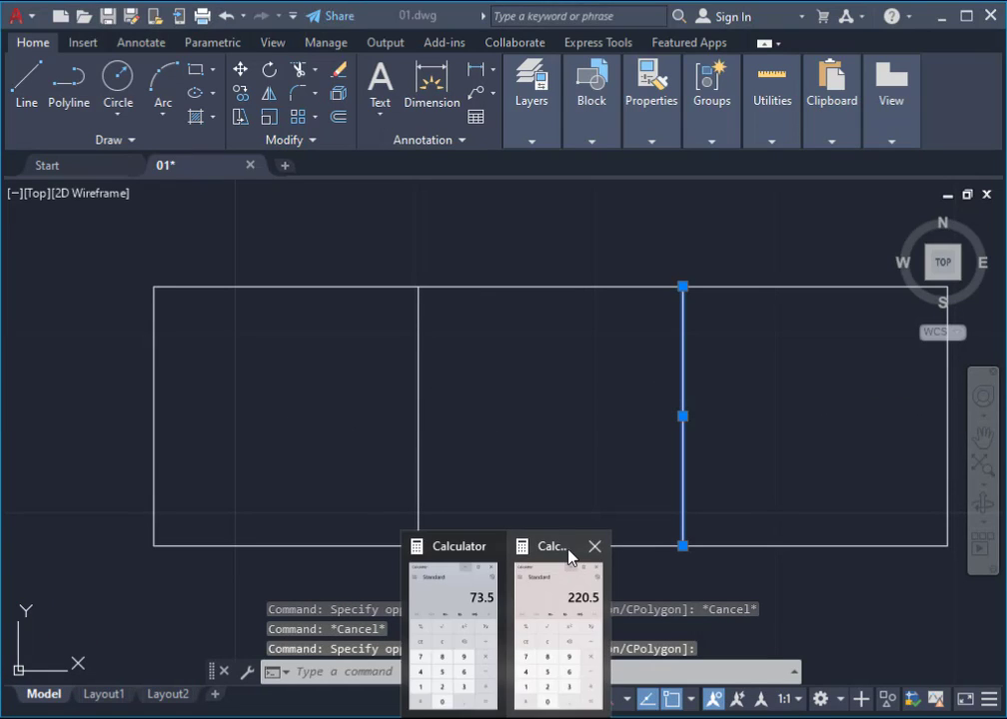
{"action": "left_click", "coordinate": [570, 556]}
{"action": "left_click", "coordinate": [730, 414]}
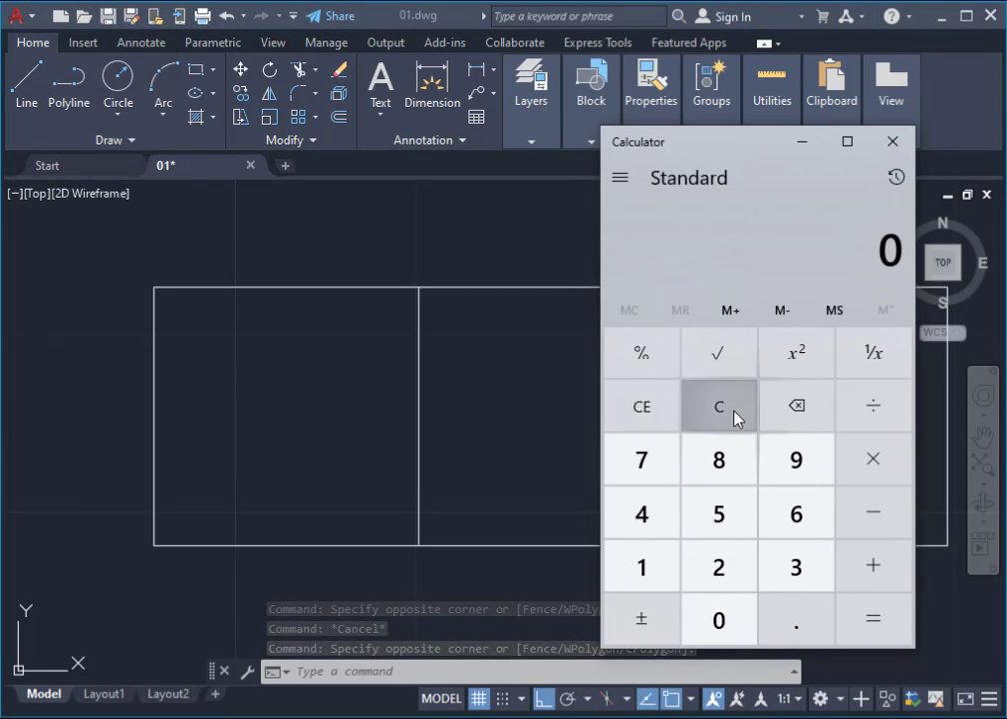
{"action": "left_click", "coordinate": [654, 460]}
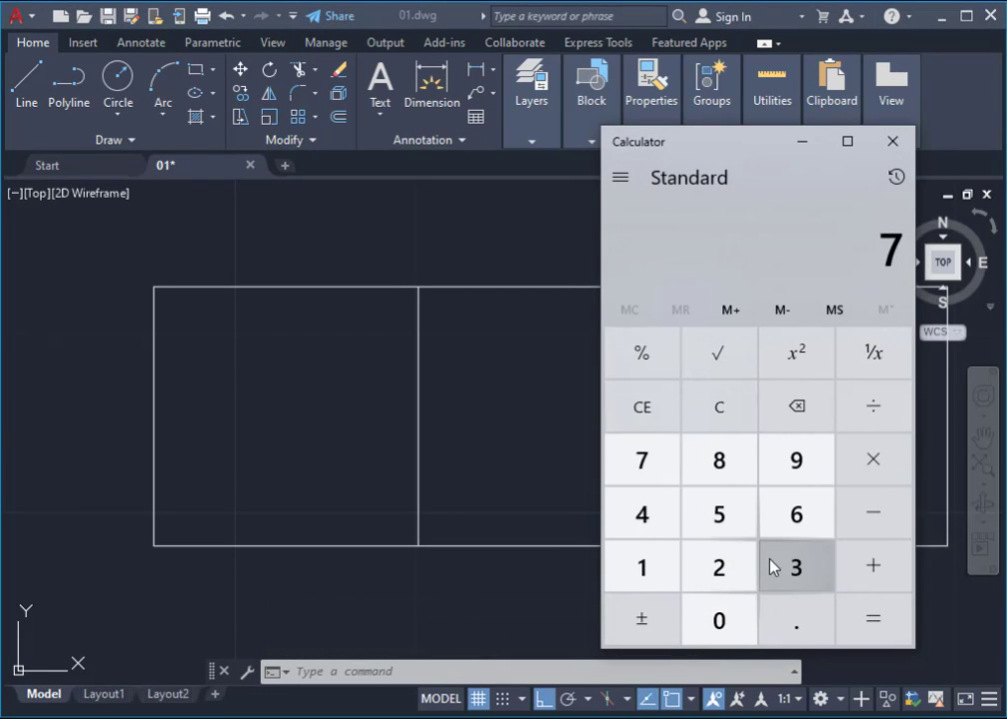
{"action": "left_click", "coordinate": [775, 568]}
{"action": "left_click", "coordinate": [786, 614]}
{"action": "left_click", "coordinate": [715, 511]}
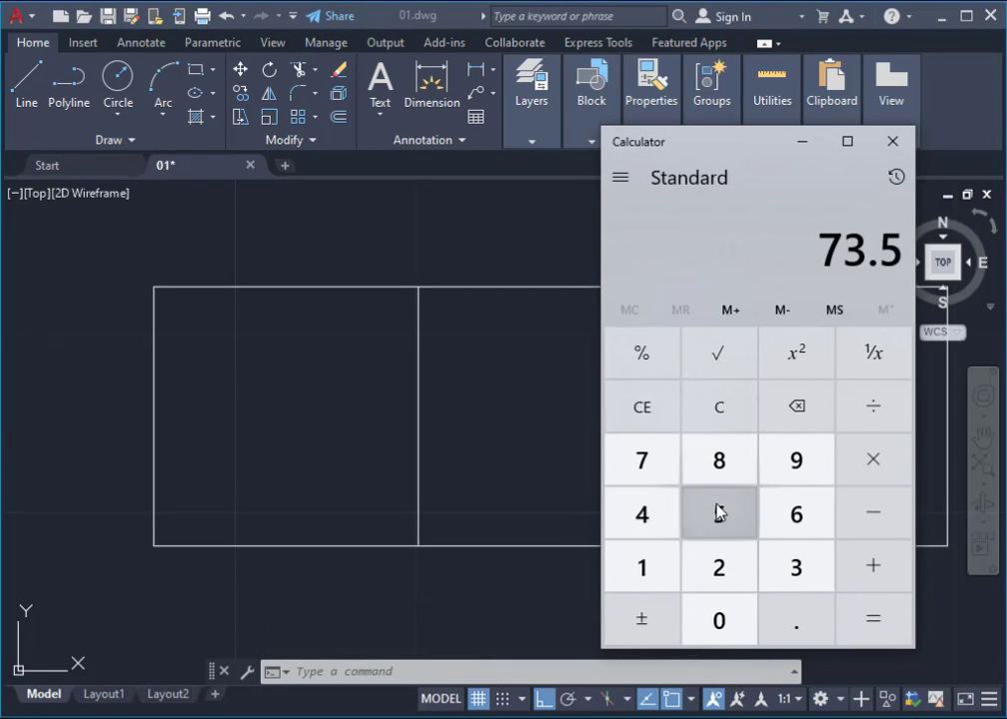
{"action": "left_click", "coordinate": [871, 411]}
{"action": "left_click", "coordinate": [740, 569]}
{"action": "left_click", "coordinate": [849, 626]}
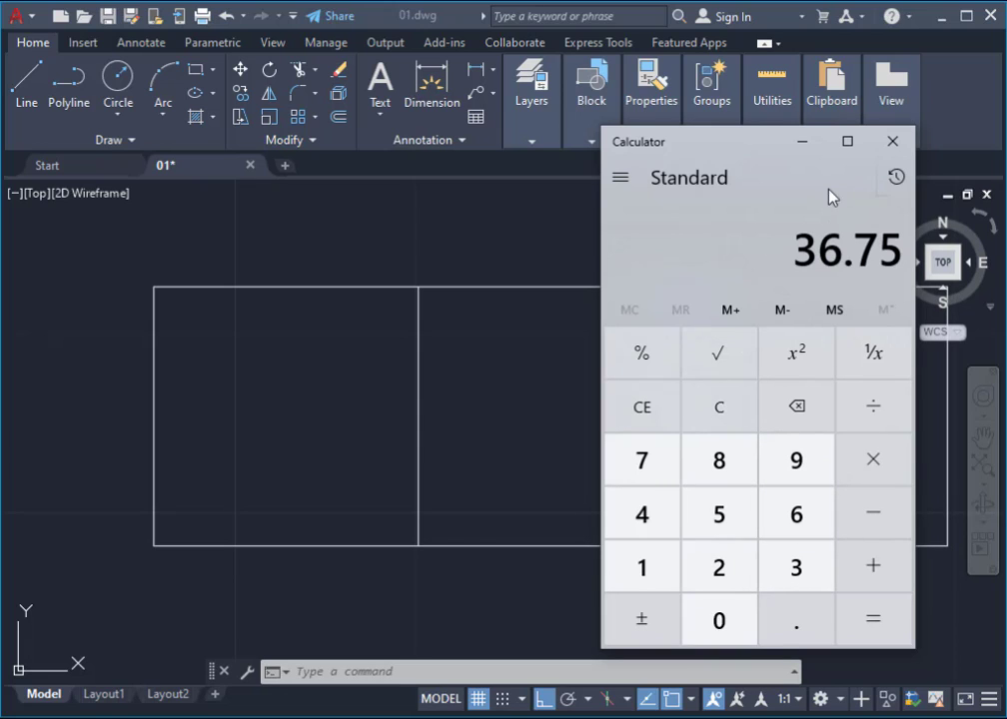
Step: Erase both divider lines from the rectangle and bring up the WhatsApp cabinet sketch photo
{"action": "left_click", "coordinate": [799, 146]}
{"action": "key", "text": "Escape"}
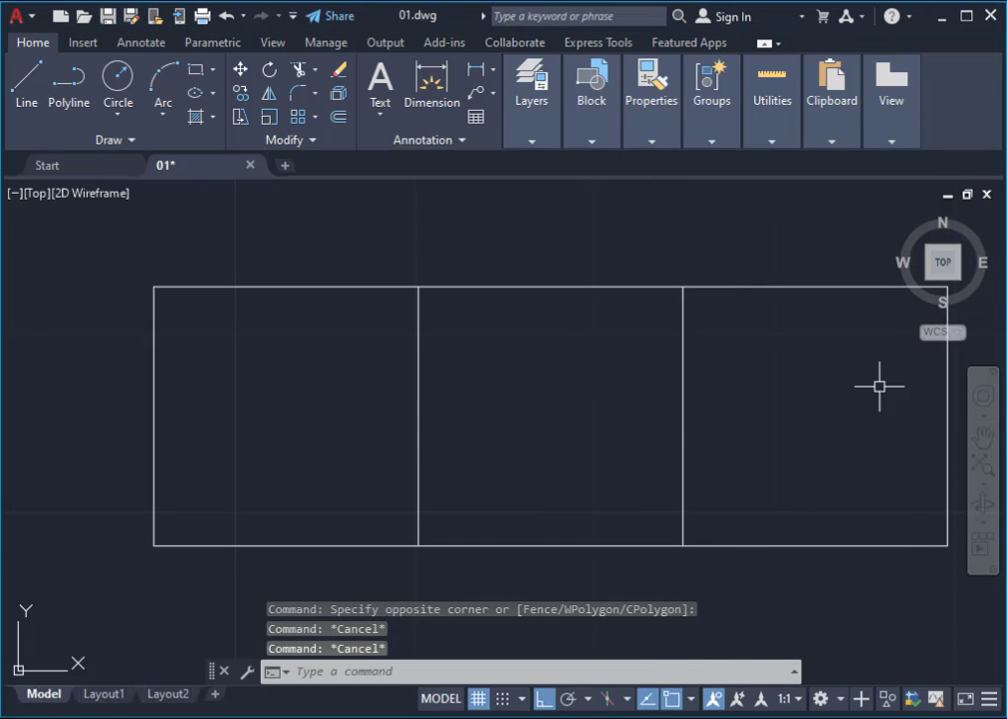
{"action": "left_click", "coordinate": [771, 363]}
{"action": "left_click", "coordinate": [317, 402]}
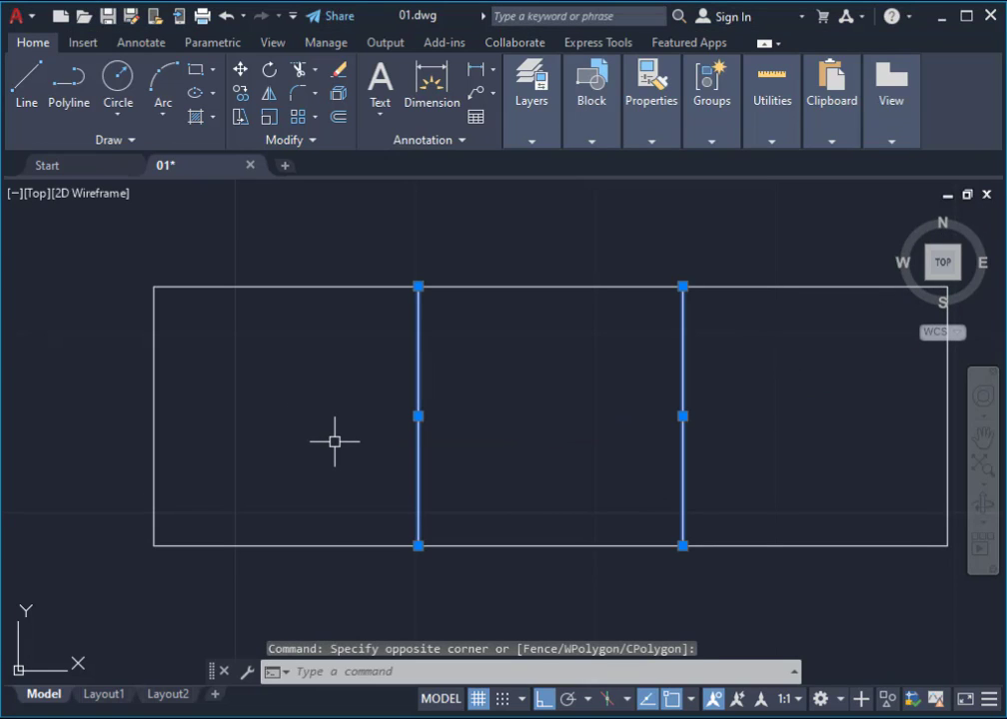
{"action": "key", "text": "Delete"}
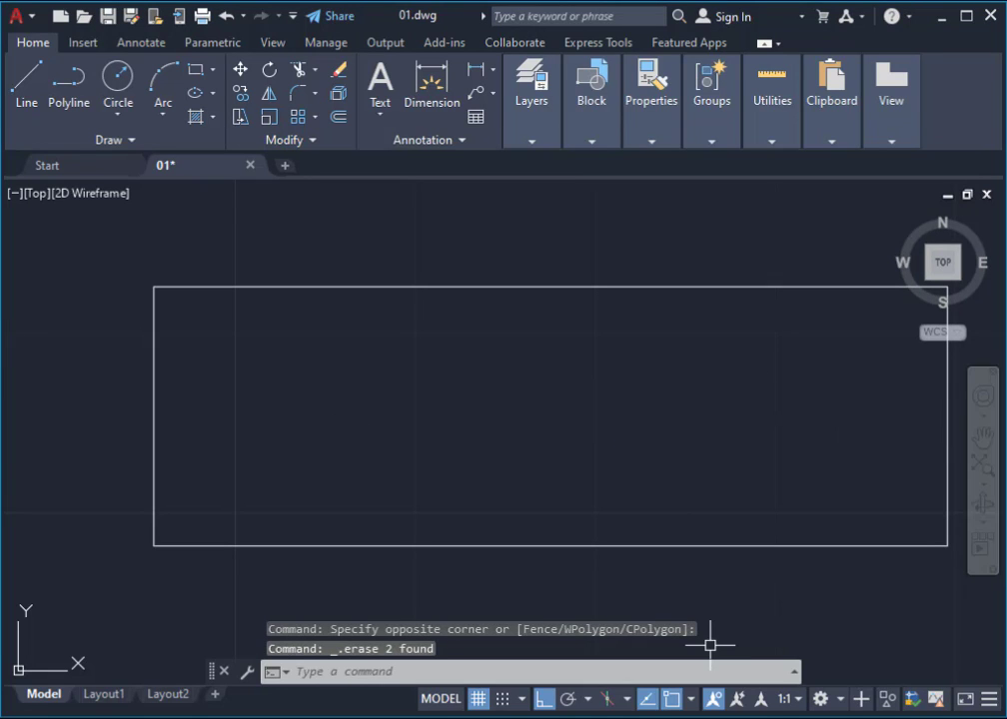
{"action": "left_click", "coordinate": [234, 645]}
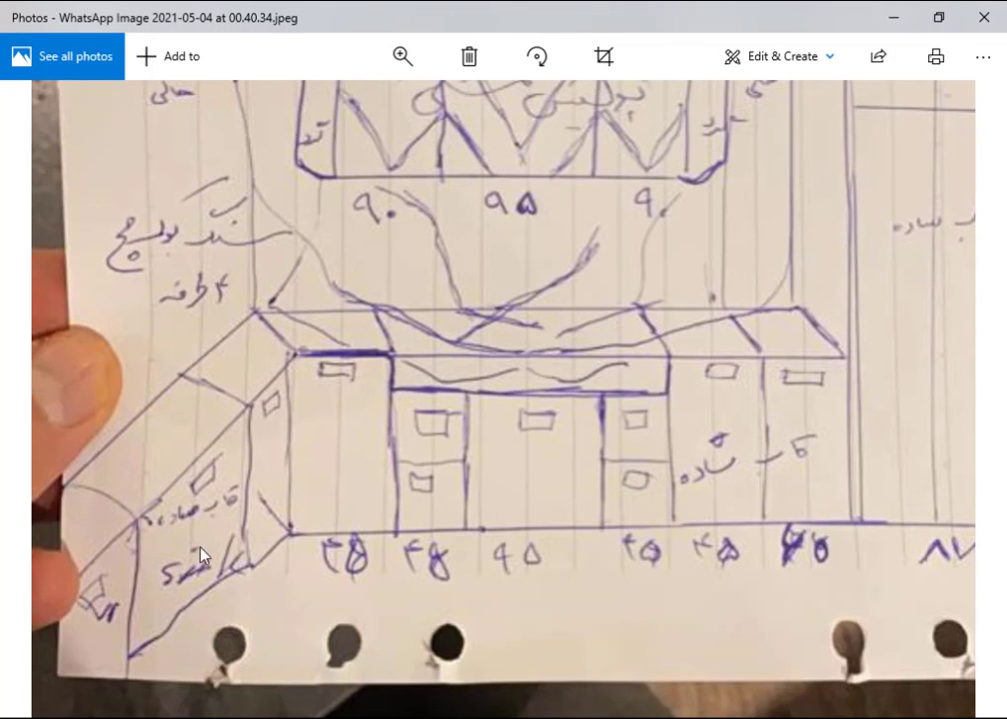
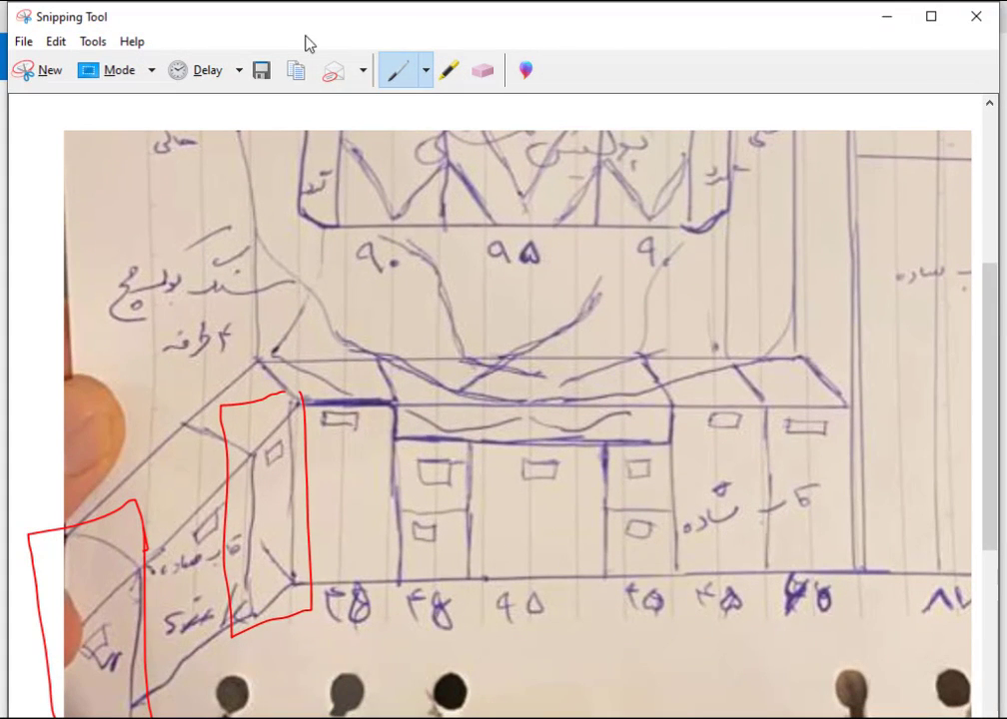
Step: Erase the old red outlines from the sketch snip and switch back to the pen
{"action": "left_click", "coordinate": [483, 70]}
{"action": "left_click_drag", "start_coordinate": [218, 400], "coordinate": [115, 696]}
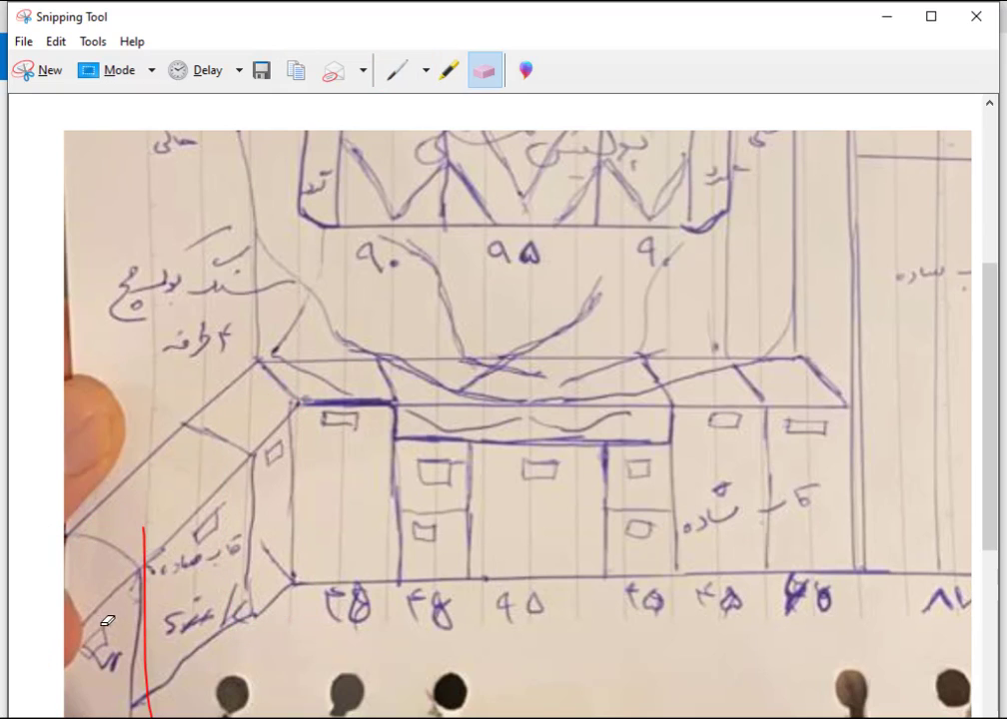
{"action": "left_click_drag", "start_coordinate": [107, 620], "coordinate": [153, 595]}
{"action": "left_click", "coordinate": [397, 70]}
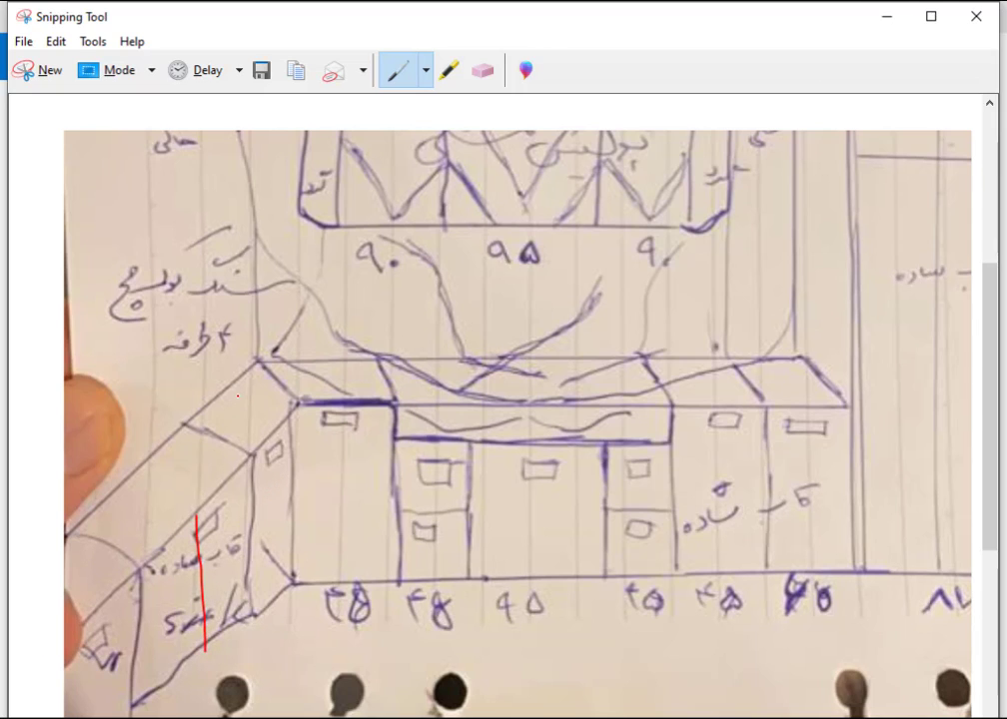
Step: Minimize Snipping Tool and Photos to get back to the AutoCAD drawing
{"action": "left_click", "coordinate": [886, 17]}
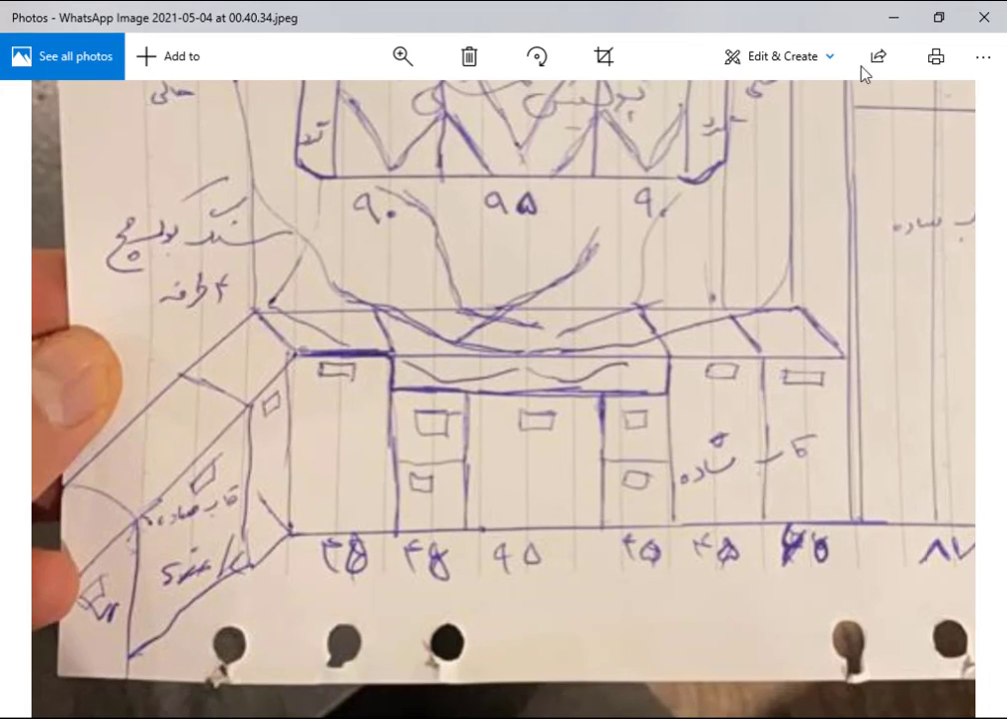
{"action": "left_click", "coordinate": [887, 17]}
{"action": "middle_click_drag", "start_coordinate": [393, 491], "coordinate": [319, 488]}
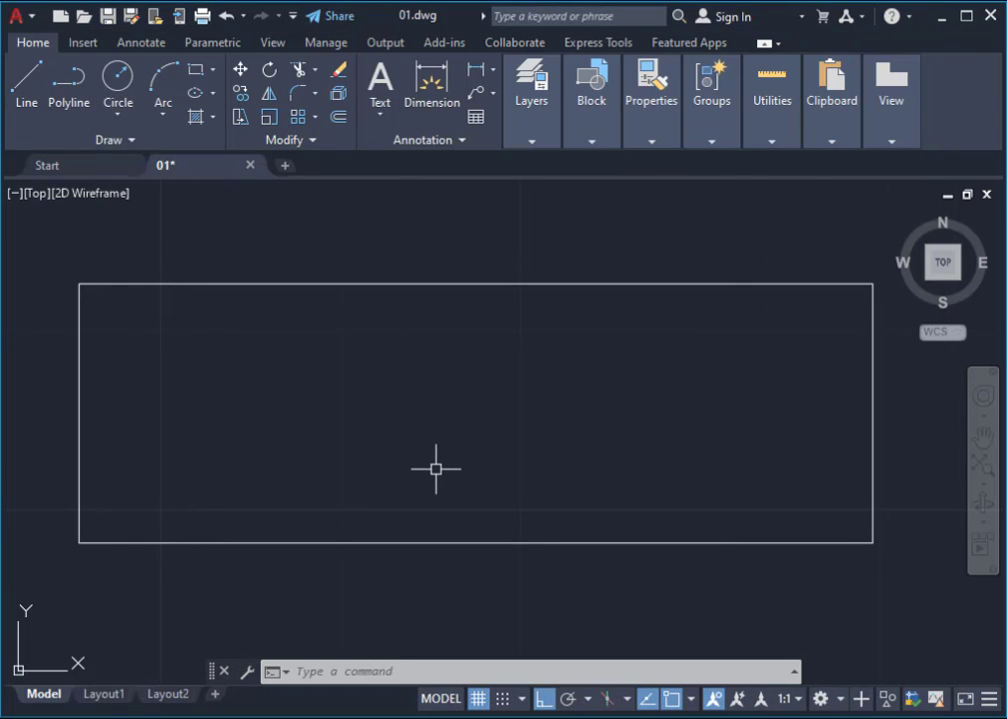
{"action": "type", "text": "c"}
Step: Cancel the first circle attempt and compute 220.5 ÷ 4 = 55.125 in Calculator
{"action": "key", "text": "Return"}
{"action": "left_click", "coordinate": [79, 542]}
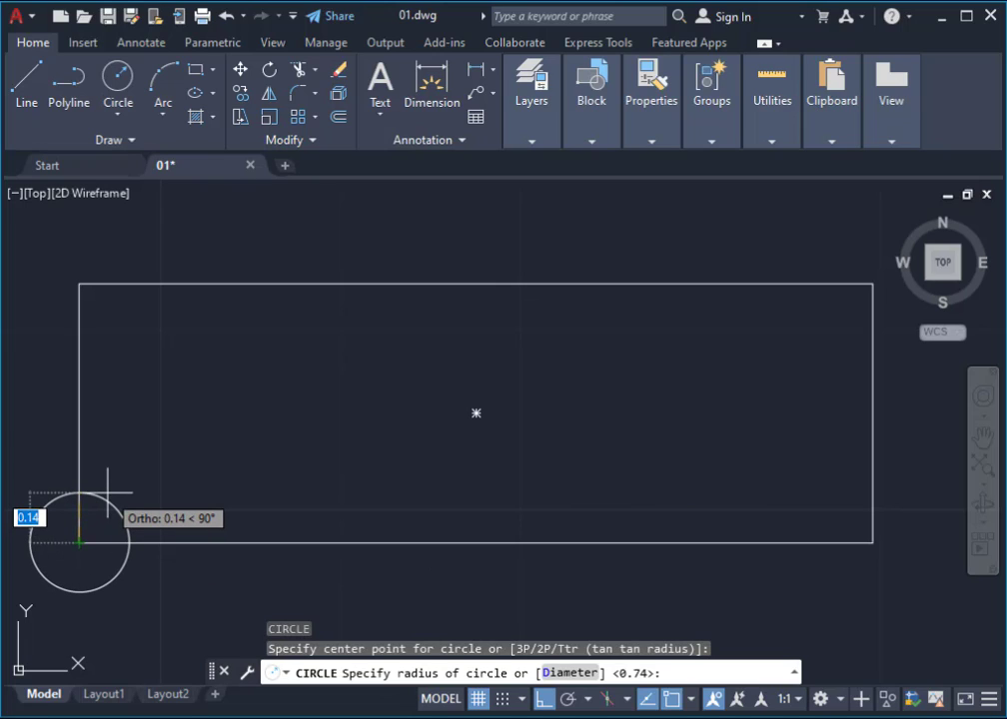
{"action": "key", "text": "Escape"}
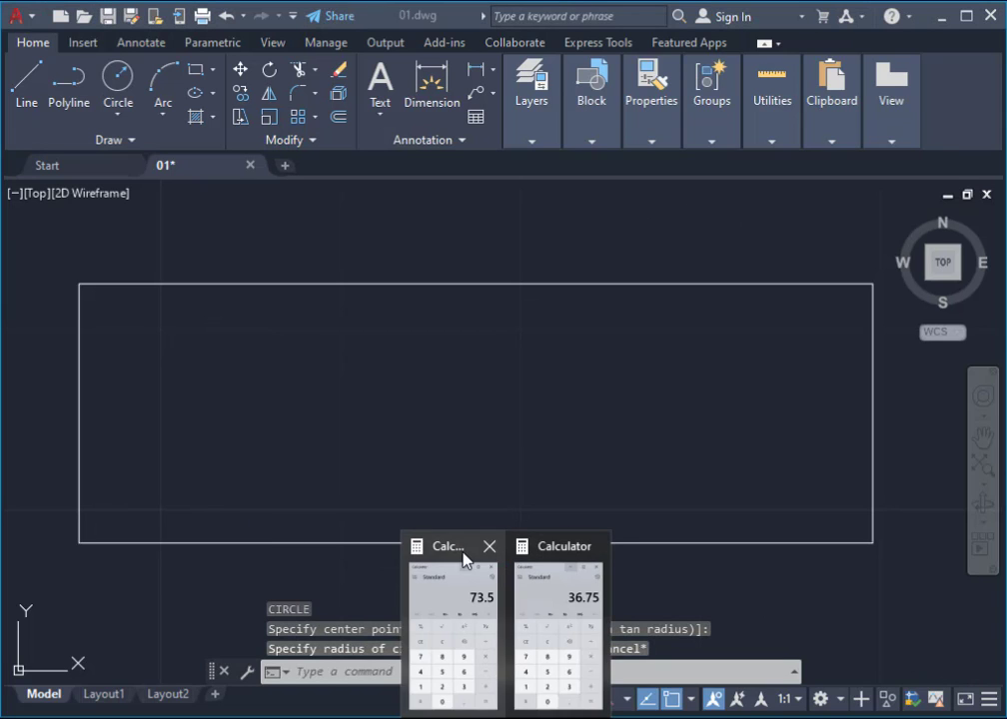
{"action": "left_click", "coordinate": [464, 557]}
{"action": "left_click", "coordinate": [556, 388]}
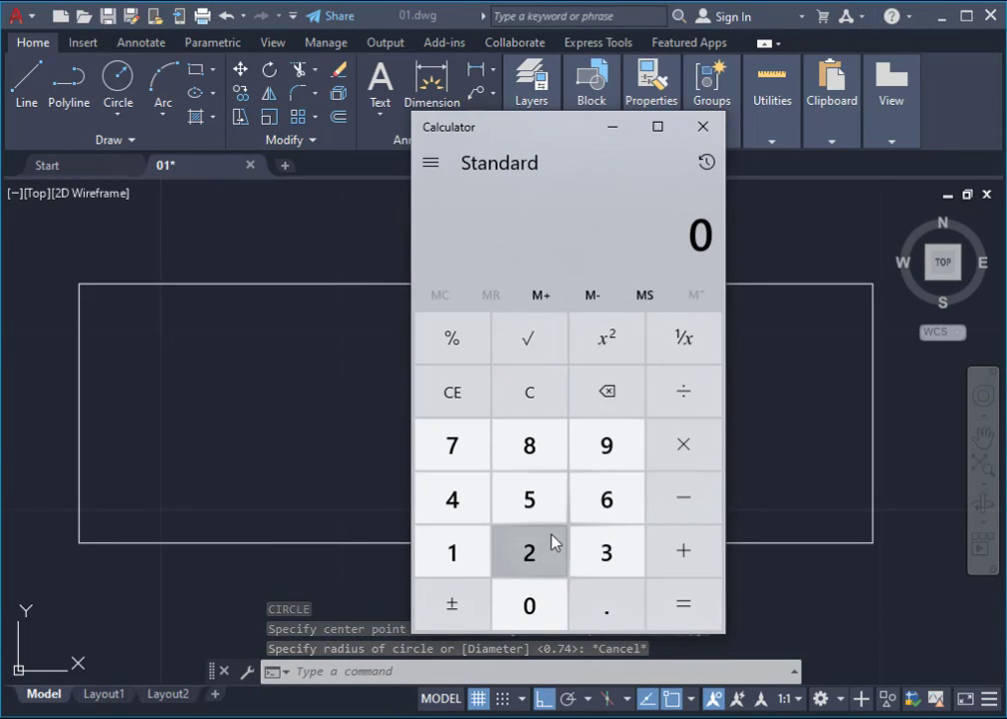
{"action": "double_click", "coordinate": [535, 559]}
{"action": "left_click", "coordinate": [529, 604]}
{"action": "left_click", "coordinate": [606, 607]}
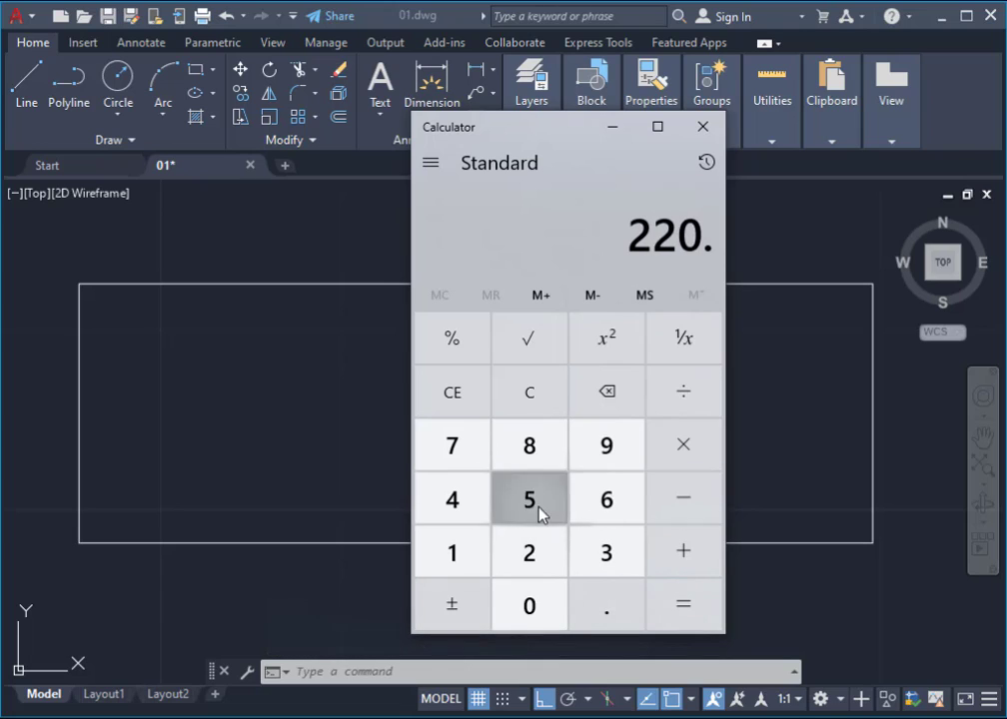
{"action": "left_click", "coordinate": [536, 507]}
{"action": "left_click", "coordinate": [665, 407]}
{"action": "left_click", "coordinate": [451, 499]}
{"action": "left_click", "coordinate": [670, 604]}
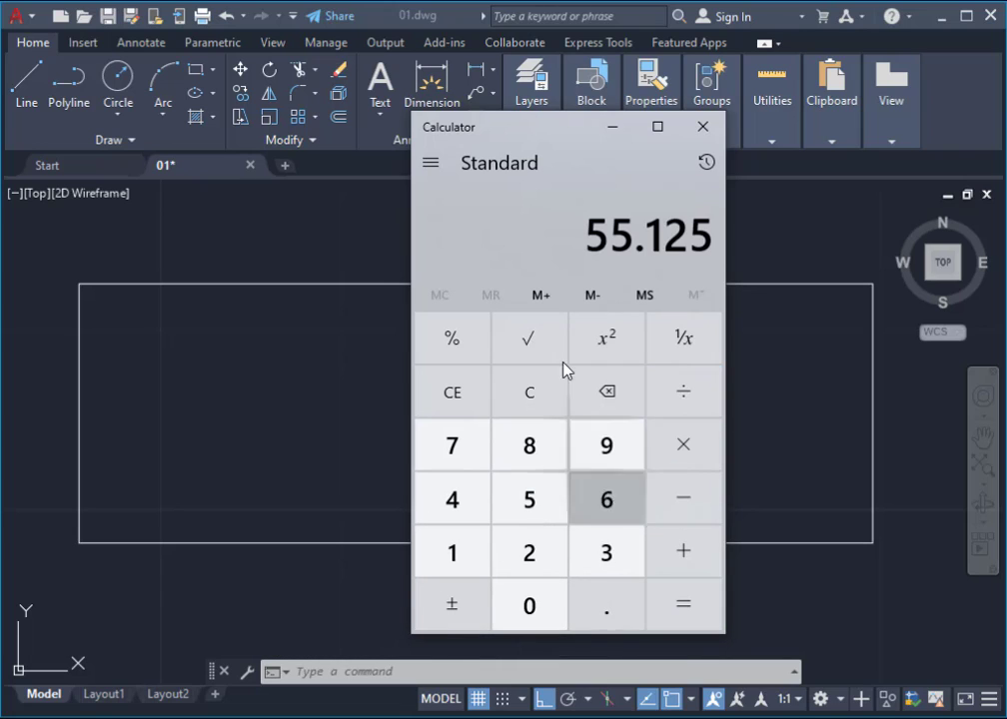
{"action": "left_click", "coordinate": [613, 128]}
Step: Draw a circle of radius 0.55125 centred on the rectangle's lower-left corner
{"action": "type", "text": "c"}
{"action": "key", "text": "Return"}
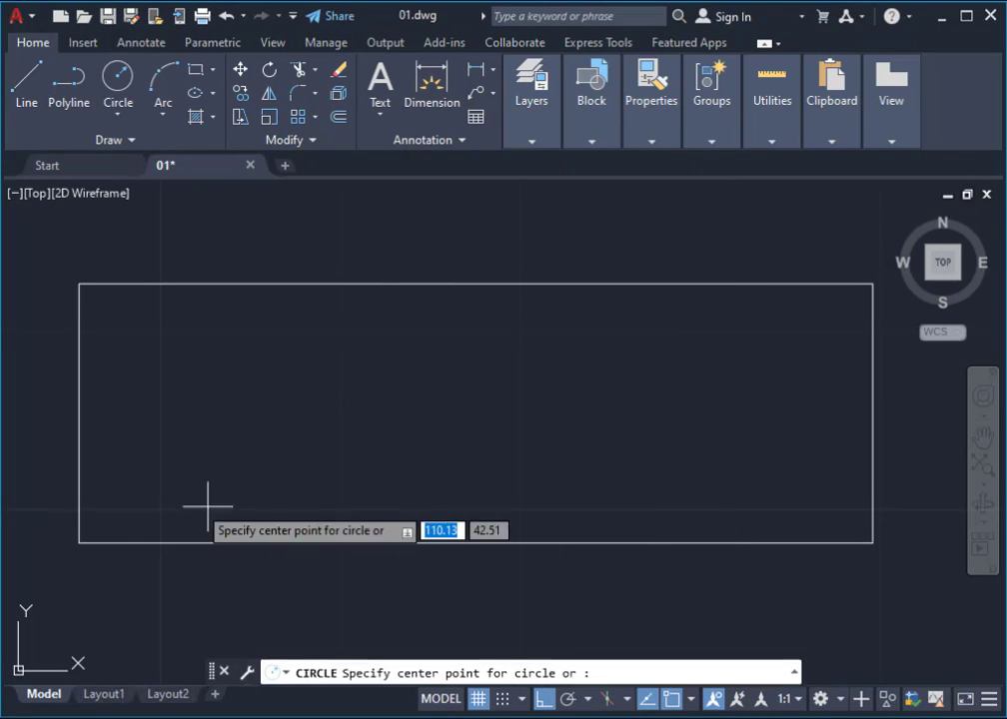
{"action": "left_click", "coordinate": [79, 542]}
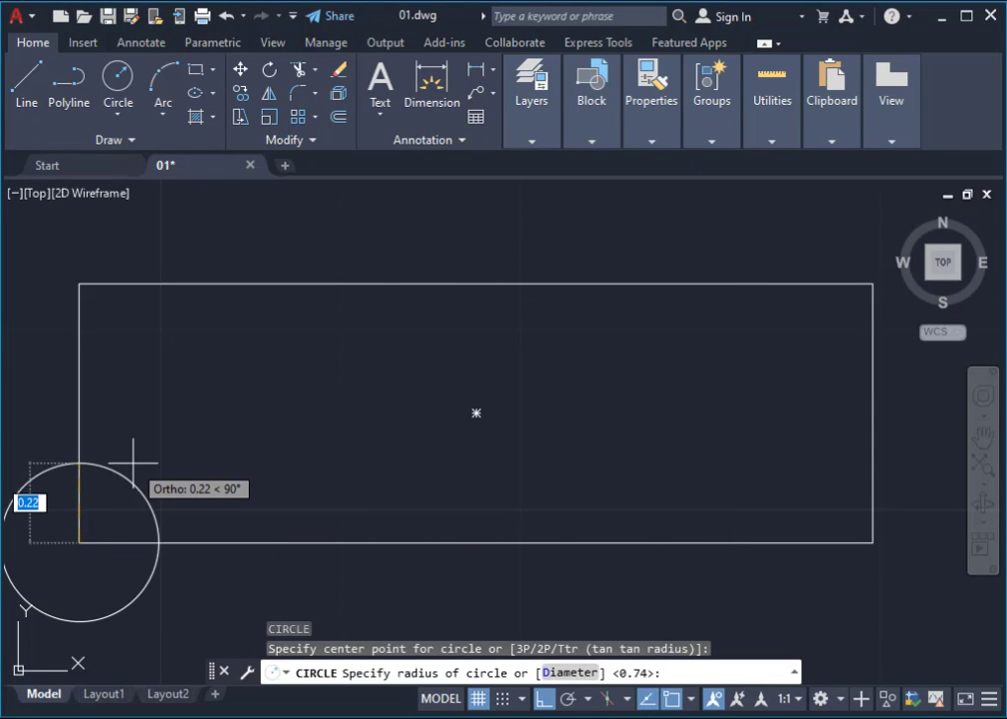
{"action": "type", "text": "55125"}
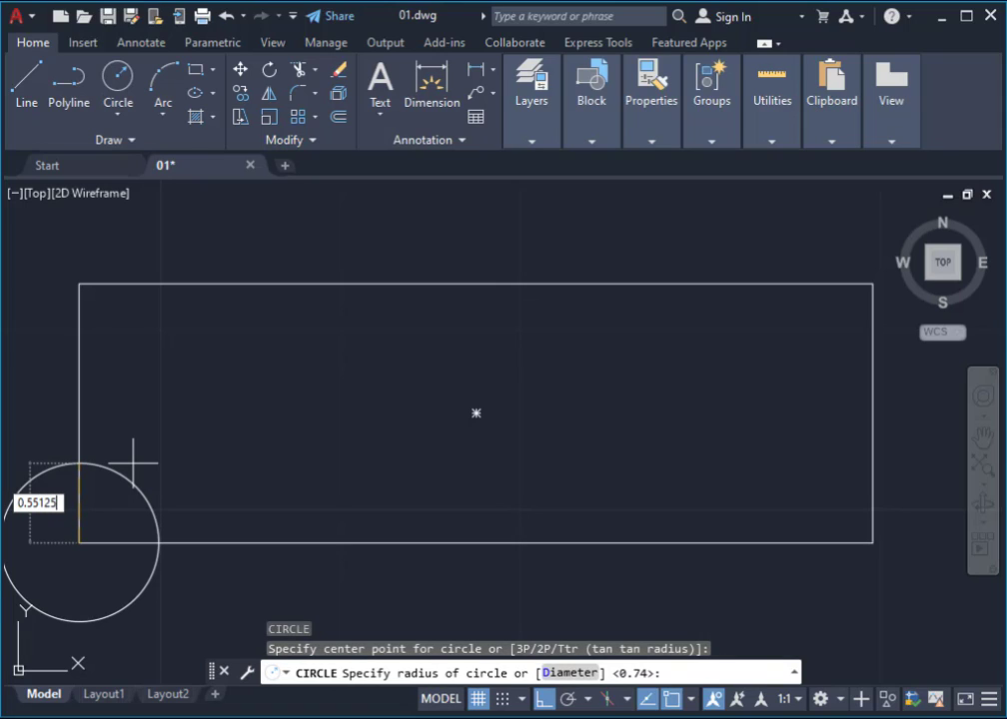
{"action": "key", "text": "Return"}
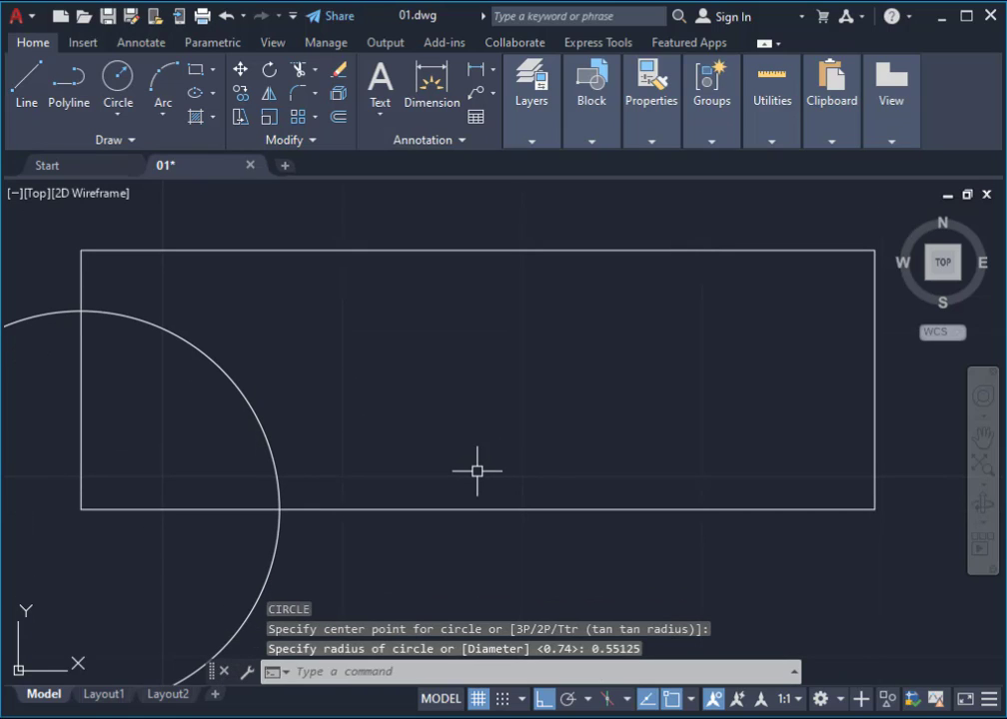
{"action": "type", "text": "l"}
{"action": "key", "text": "Return"}
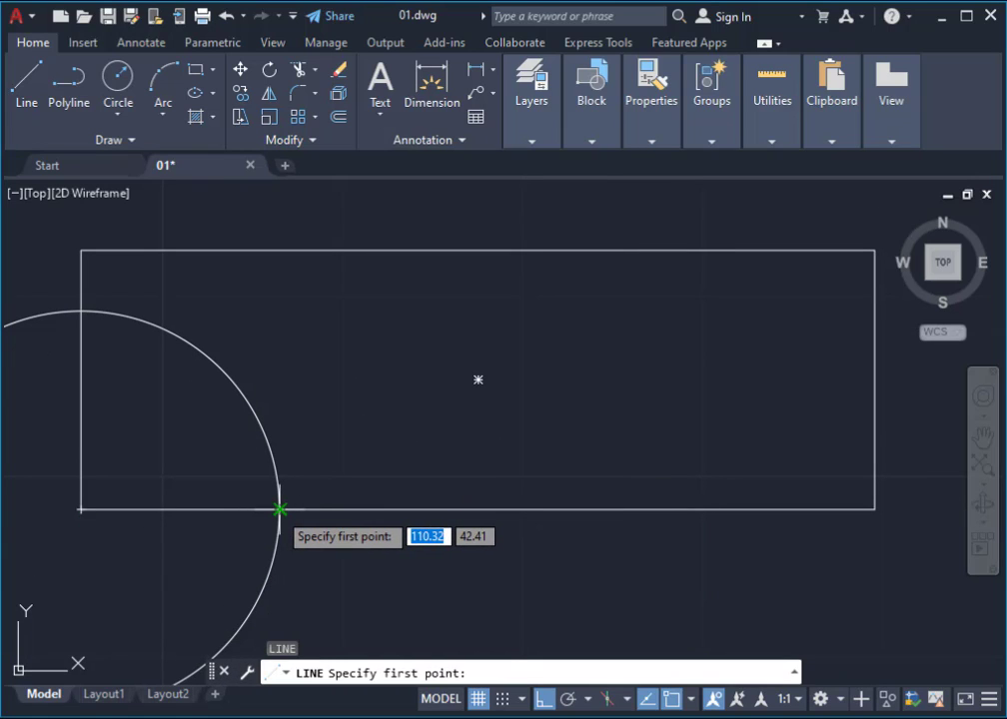
Step: Draw a vertical divider up from the circle intersection, delete the circle, and trim the stub
{"action": "left_click", "coordinate": [278, 509]}
{"action": "left_click", "coordinate": [279, 207]}
{"action": "key", "text": "Return"}
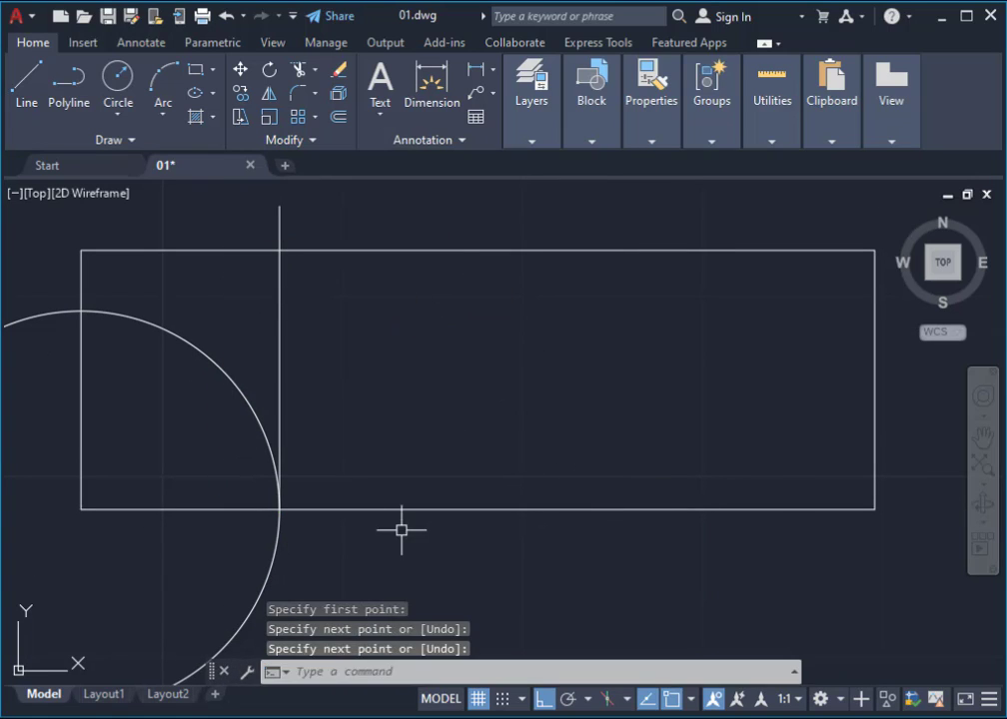
{"action": "left_click", "coordinate": [347, 549]}
{"action": "left_click", "coordinate": [120, 547]}
{"action": "key", "text": "Delete"}
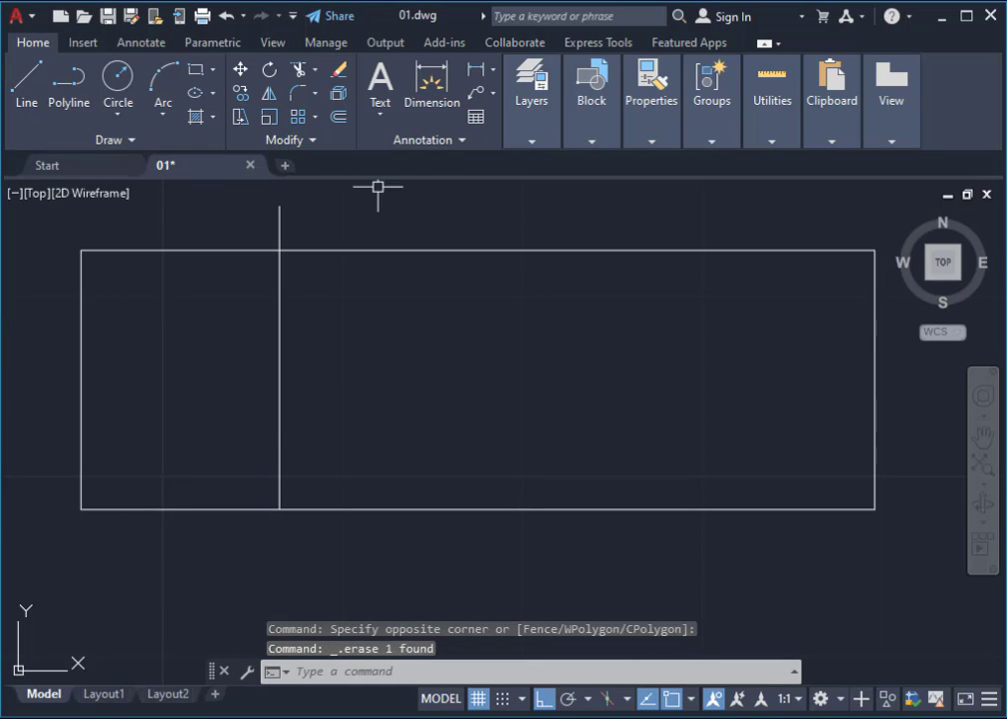
{"action": "type", "text": "TR"}
{"action": "key", "text": "Return"}
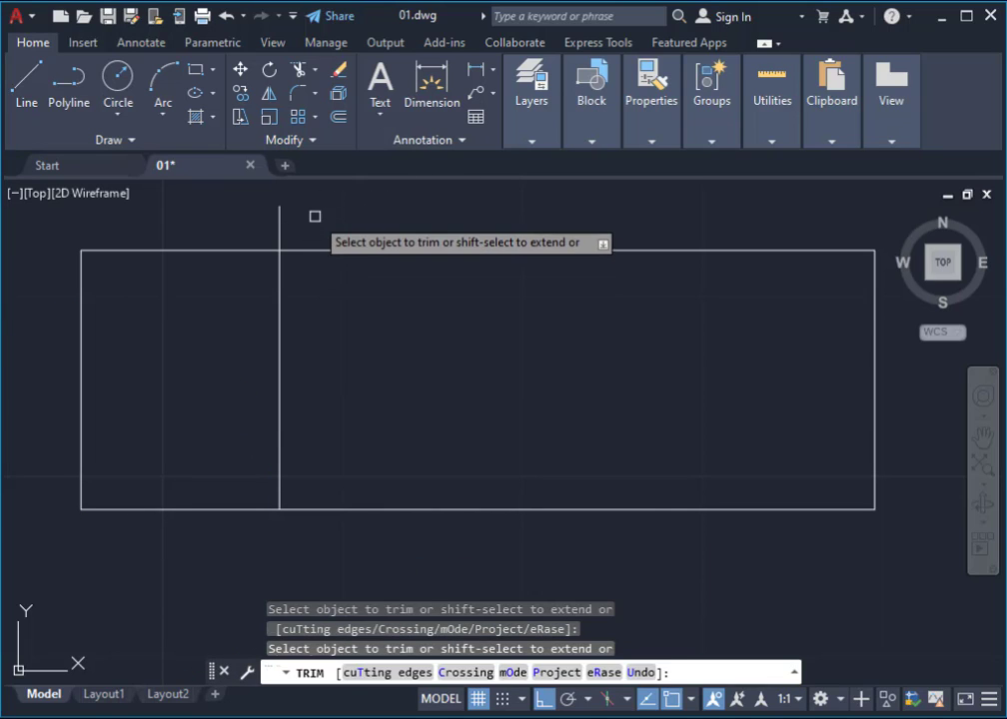
{"action": "left_click_drag", "start_coordinate": [315, 216], "coordinate": [235, 218]}
{"action": "mouse_move", "coordinate": [384, 272]}
{"action": "middle_mouse_down"}
{"action": "mouse_move", "coordinate": [384, 351]}
{"action": "mouse_move", "coordinate": [339, 298]}
{"action": "middle_mouse_up"}
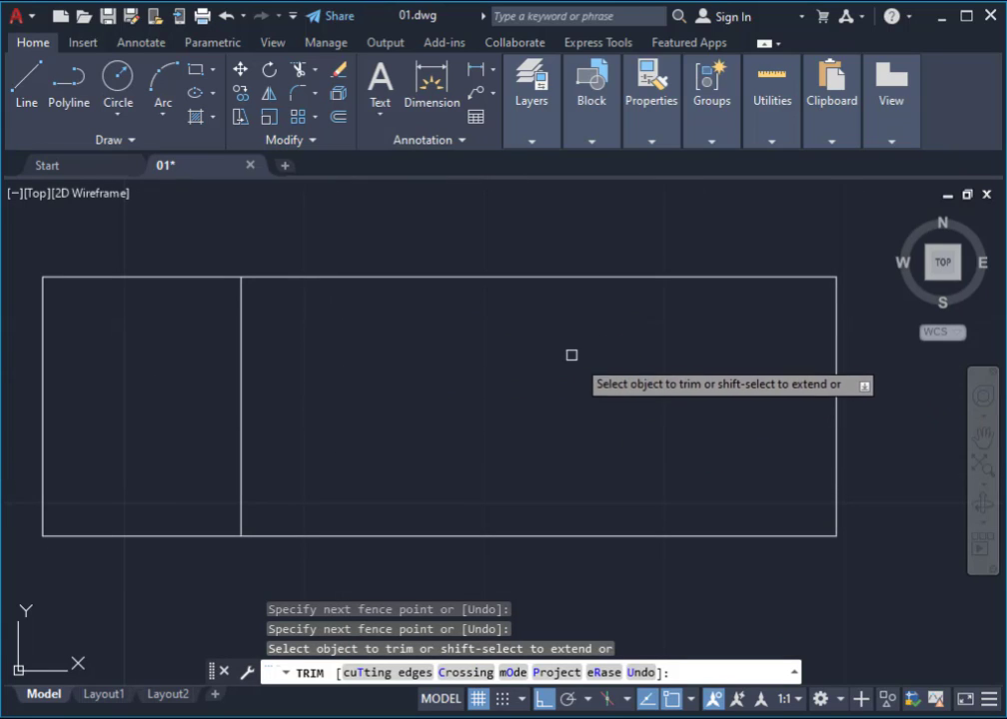
{"action": "middle_click_drag", "start_coordinate": [547, 355], "coordinate": [471, 351]}
{"action": "key", "text": "Escape"}
{"action": "key", "text": "Escape"}
{"action": "key", "text": "Escape"}
Step: Offset the divider twice to the right at 0.55125 spacing
{"action": "type", "text": "o"}
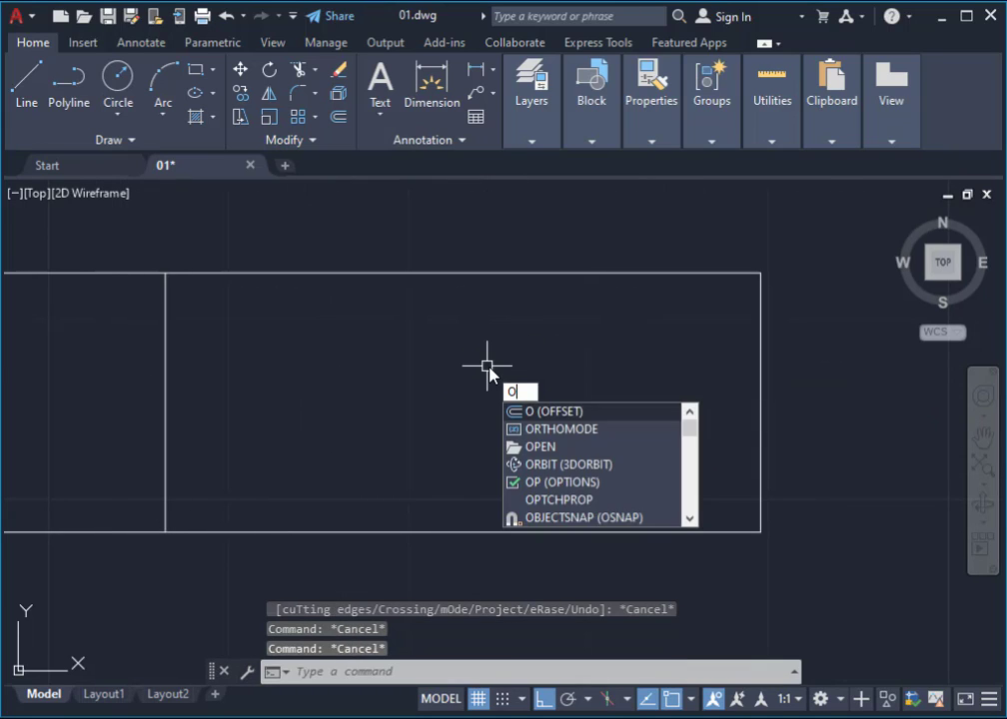
{"action": "key", "text": "Return"}
{"action": "key", "text": "Return"}
{"action": "left_click", "coordinate": [165, 364]}
{"action": "type", "text": "0.55125"}
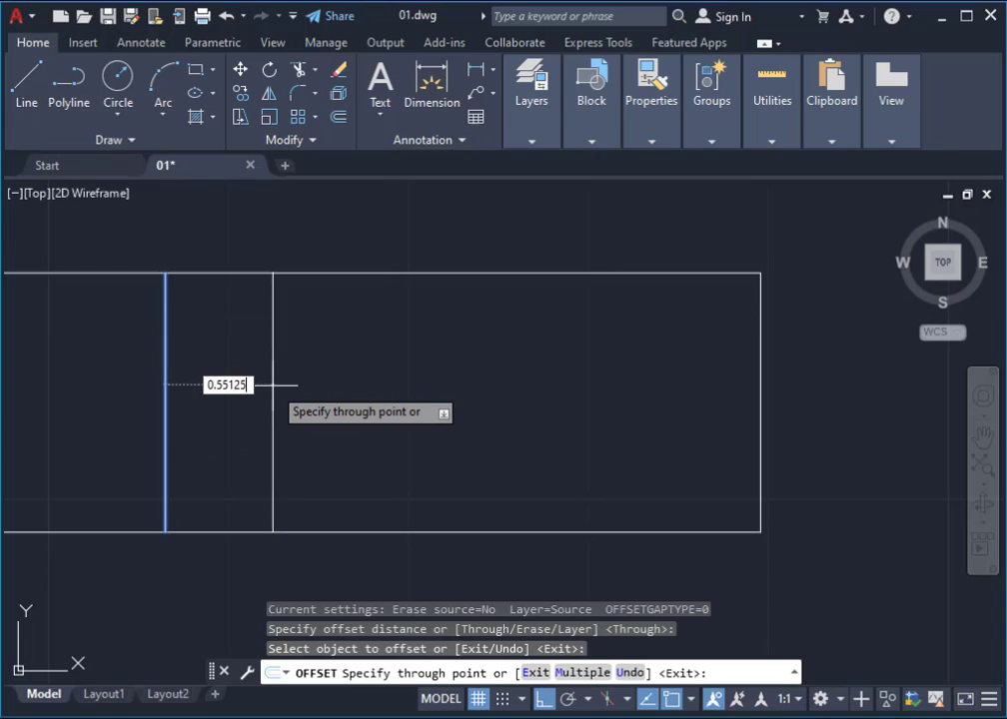
{"action": "key", "text": "Return"}
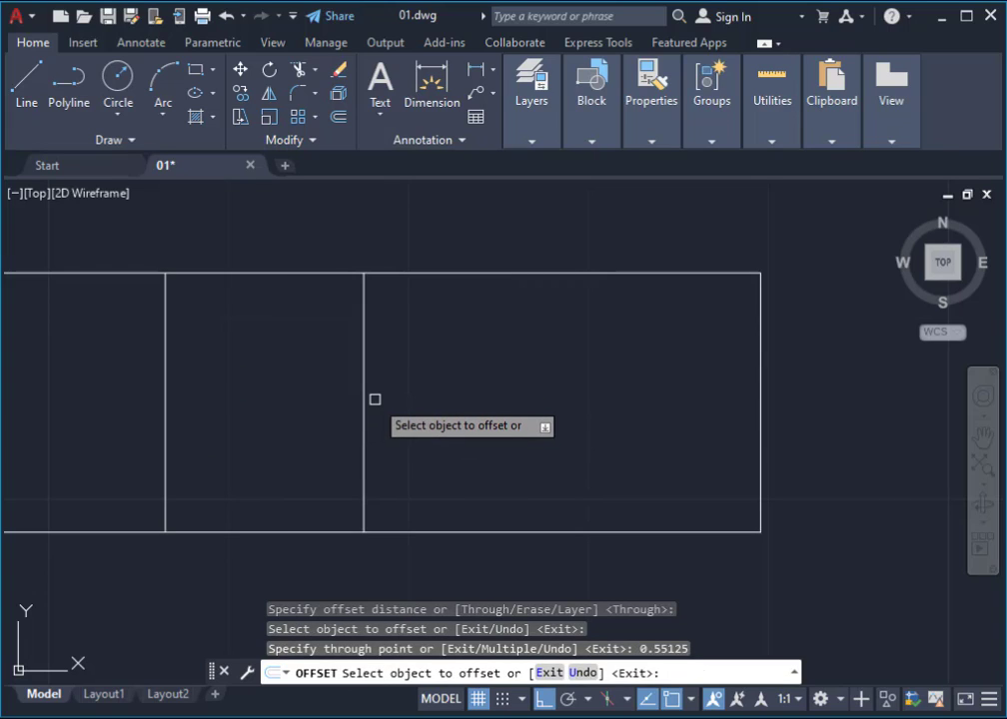
{"action": "left_click", "coordinate": [364, 401]}
{"action": "type", "text": "55"}
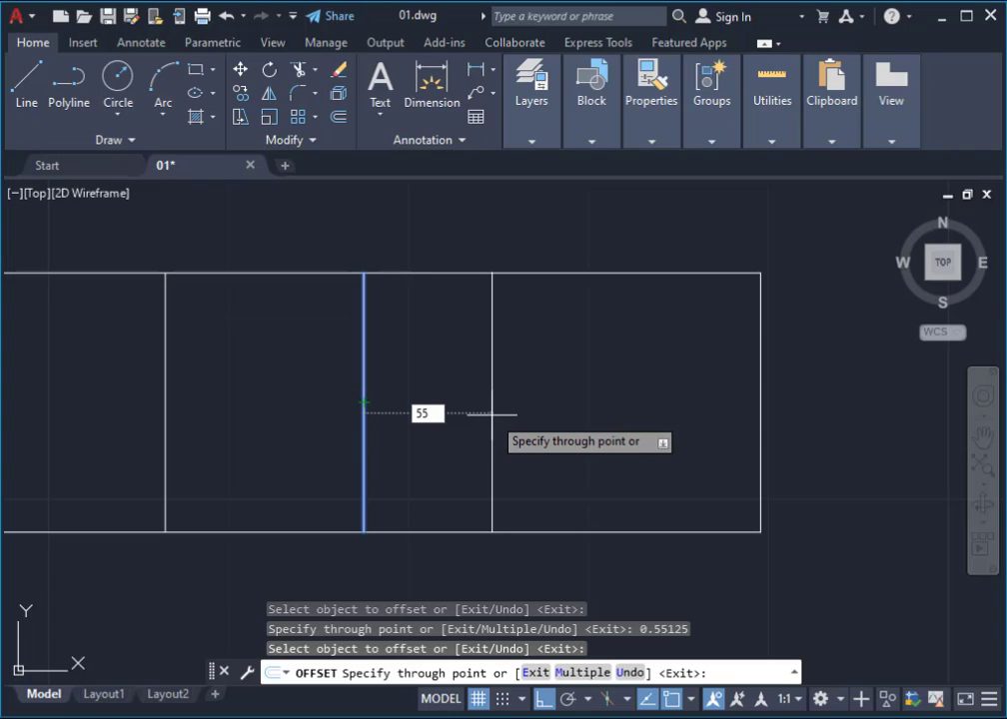
{"action": "key", "text": "BackSpace"}
{"action": "key", "text": "BackSpace"}
{"action": "type", "text": "55125"}
{"action": "key", "text": "Return"}
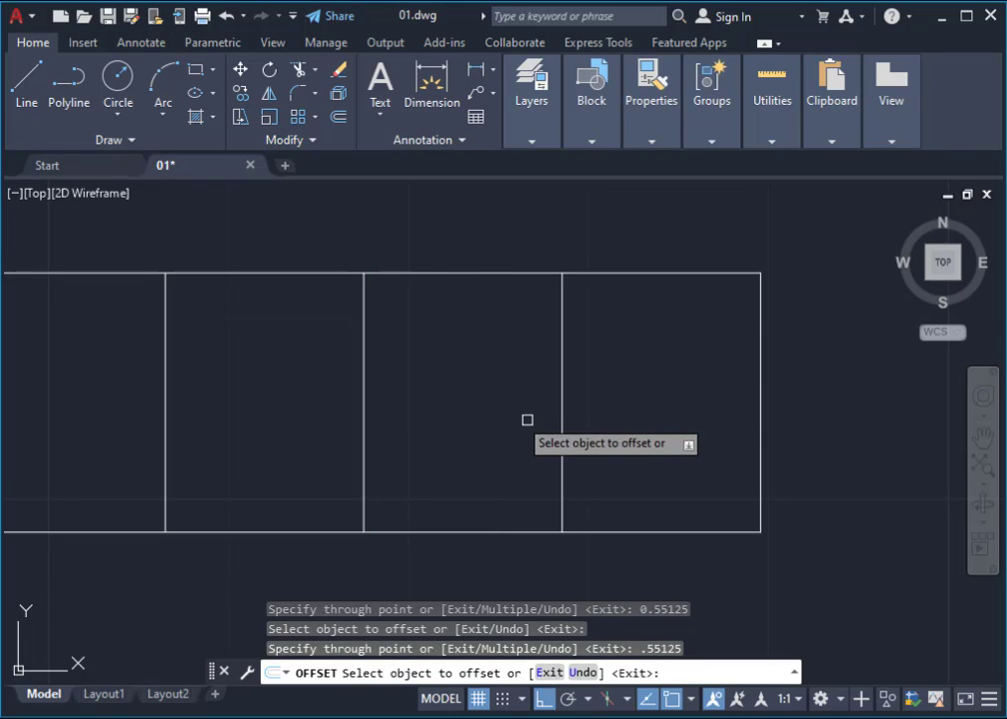
{"action": "scroll", "coordinate": [530, 434], "scroll_direction": "down", "scroll_amount": 2}
{"action": "key", "text": "Escape"}
{"action": "scroll", "coordinate": [433, 436], "scroll_direction": "up", "scroll_amount": 2}
{"action": "middle_click_drag", "start_coordinate": [433, 437], "coordinate": [468, 436]}
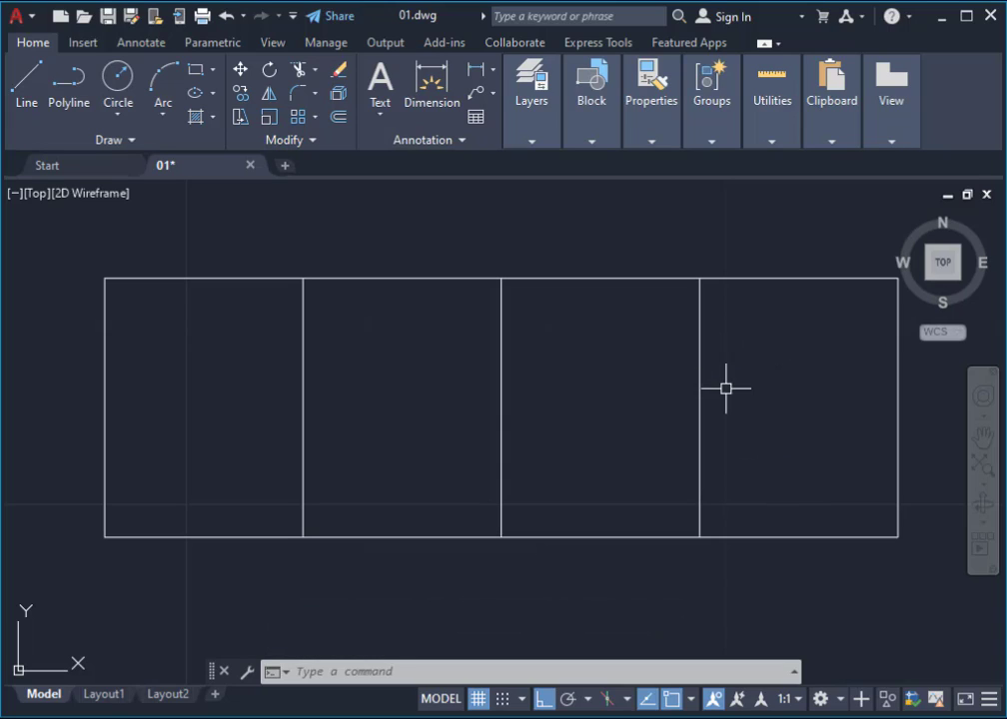
Step: Delete the middle divider to leave three panels
{"action": "left_click", "coordinate": [572, 366]}
{"action": "left_click", "coordinate": [418, 426]}
{"action": "key", "text": "Delete"}
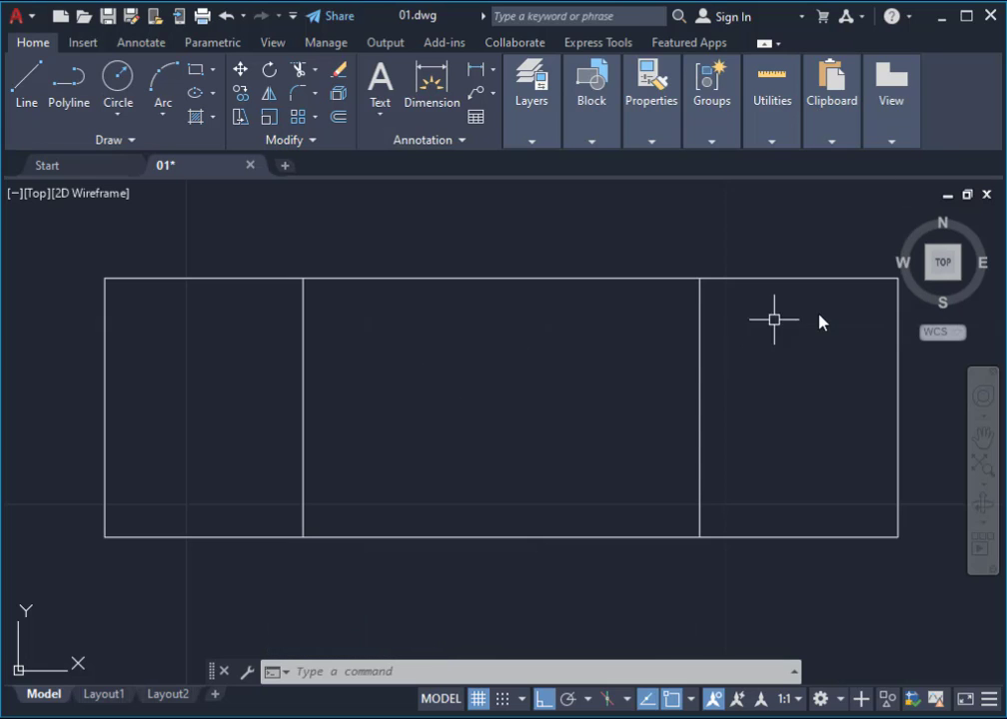
Step: Select the separate three-panel cabinet rectangles
{"action": "scroll", "coordinate": [593, 429], "scroll_direction": "down", "scroll_amount": 4}
{"action": "scroll", "coordinate": [598, 432], "scroll_direction": "down", "scroll_amount": 2}
{"action": "scroll", "coordinate": [592, 440], "scroll_direction": "down", "scroll_amount": 3}
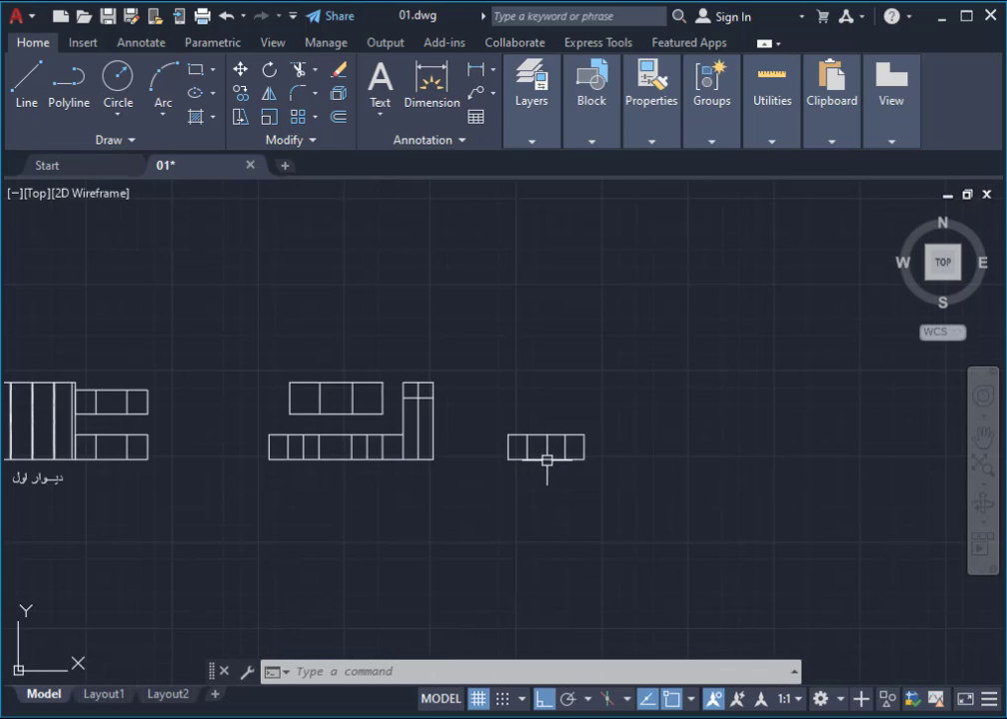
{"action": "middle_click_drag", "start_coordinate": [546, 460], "coordinate": [723, 430]}
{"action": "scroll", "coordinate": [723, 430], "scroll_direction": "up", "scroll_amount": 2}
{"action": "left_click_drag", "start_coordinate": [825, 426], "coordinate": [526, 515]}
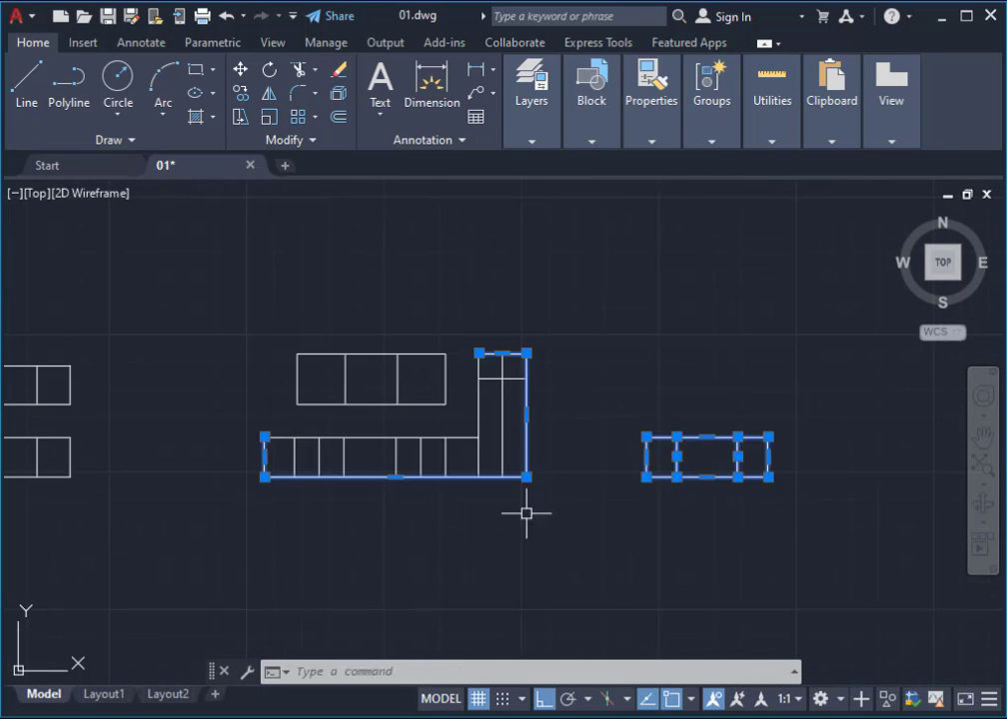
{"action": "key", "text": "Escape"}
{"action": "left_click", "coordinate": [784, 425]}
{"action": "left_click", "coordinate": [620, 493]}
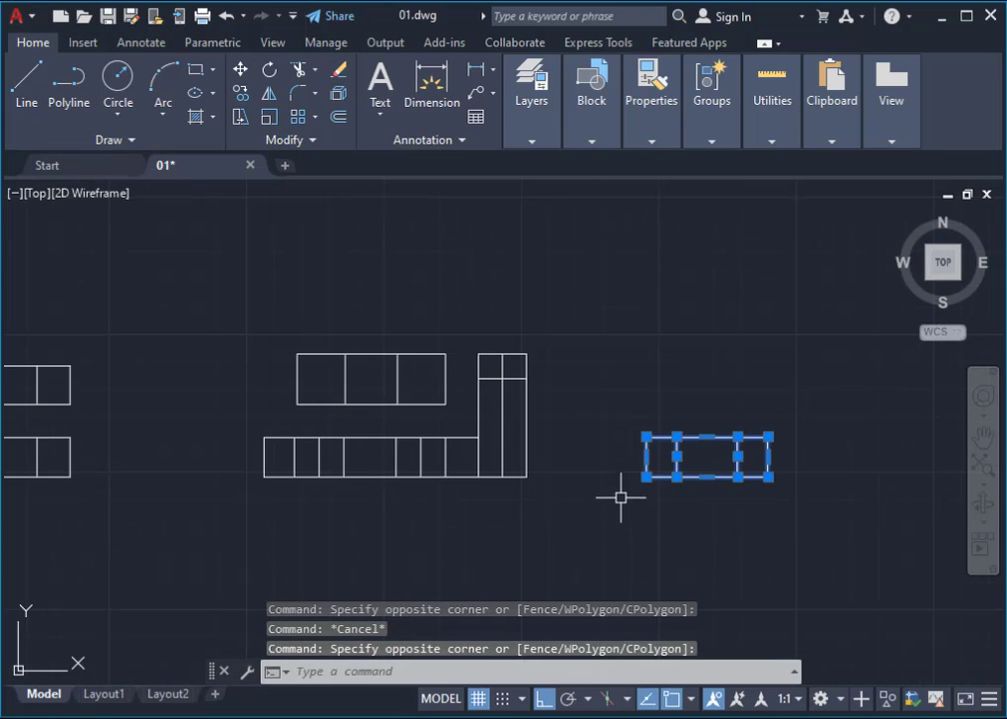
Step: Move the three-panel unit to sit just left of the long cabinet row
{"action": "type", "text": "m"}
{"action": "key", "text": "Return"}
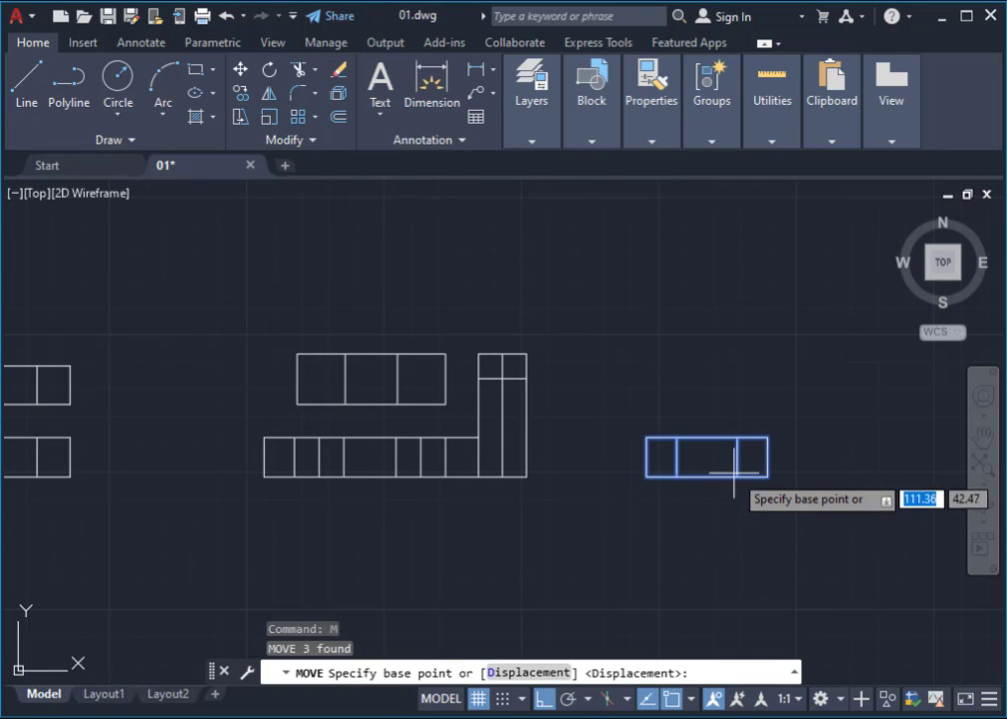
{"action": "left_click", "coordinate": [729, 498]}
{"action": "left_click", "coordinate": [211, 515]}
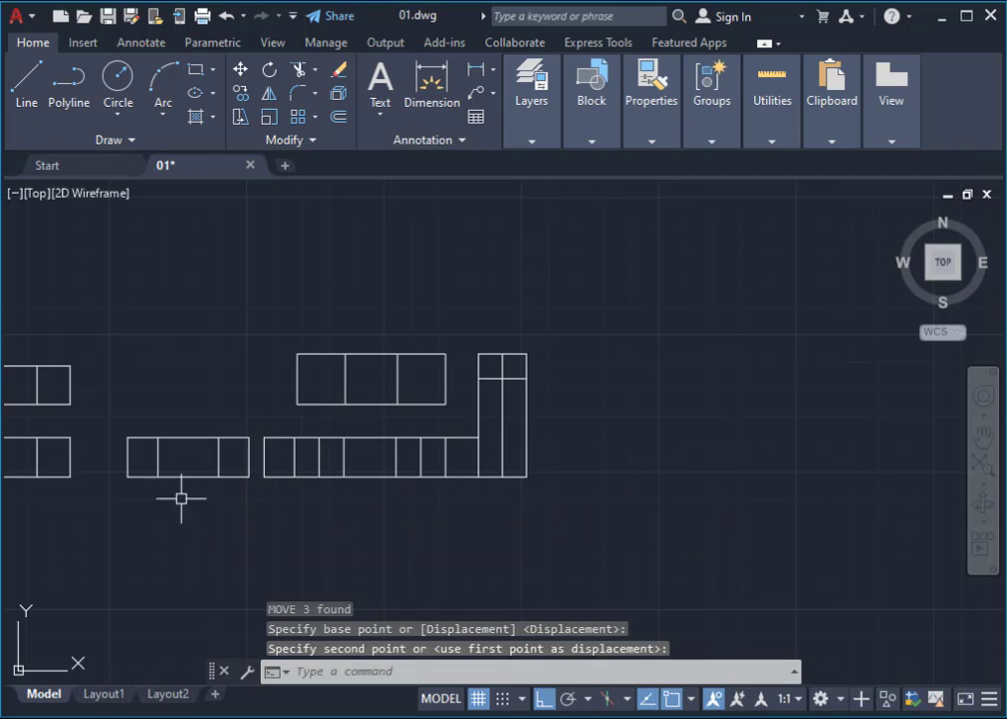
{"action": "scroll", "coordinate": [180, 495], "scroll_direction": "up", "scroll_amount": 2}
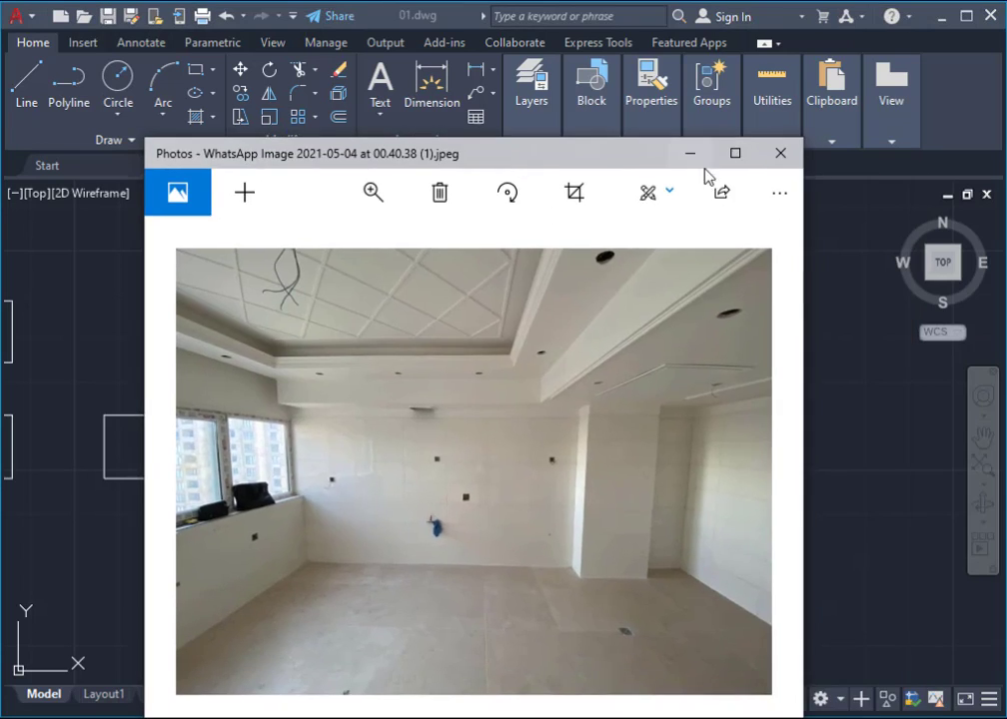
Step: Maximize Photos and browse back and forth through the kitchen room photos
{"action": "left_click", "coordinate": [739, 152]}
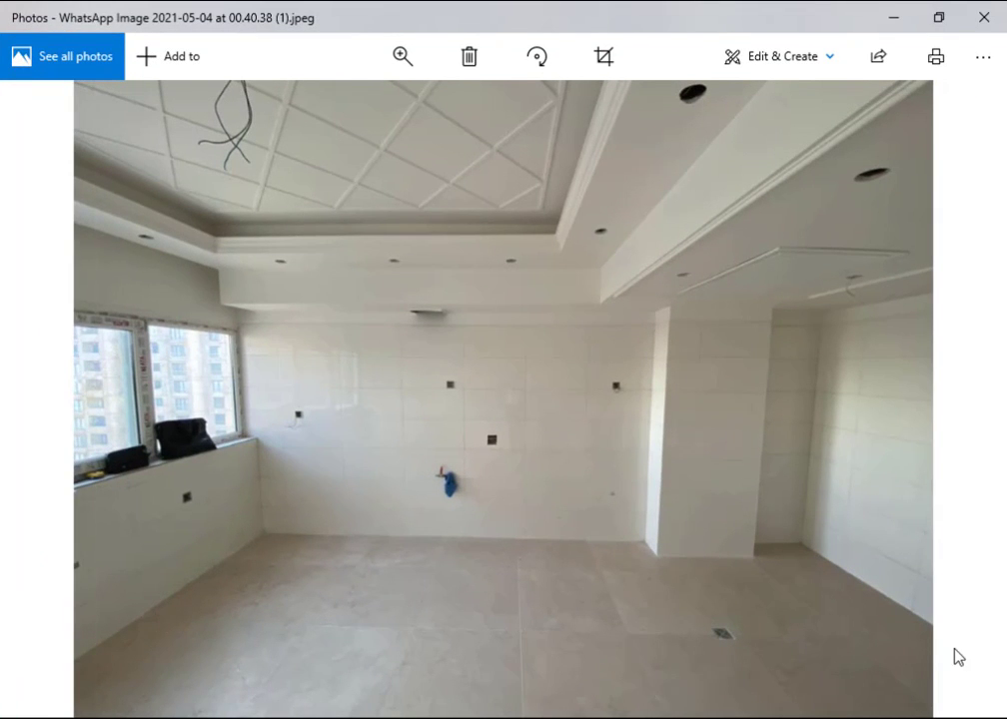
{"action": "scroll", "coordinate": [690, 303], "scroll_direction": "up", "scroll_amount": 2}
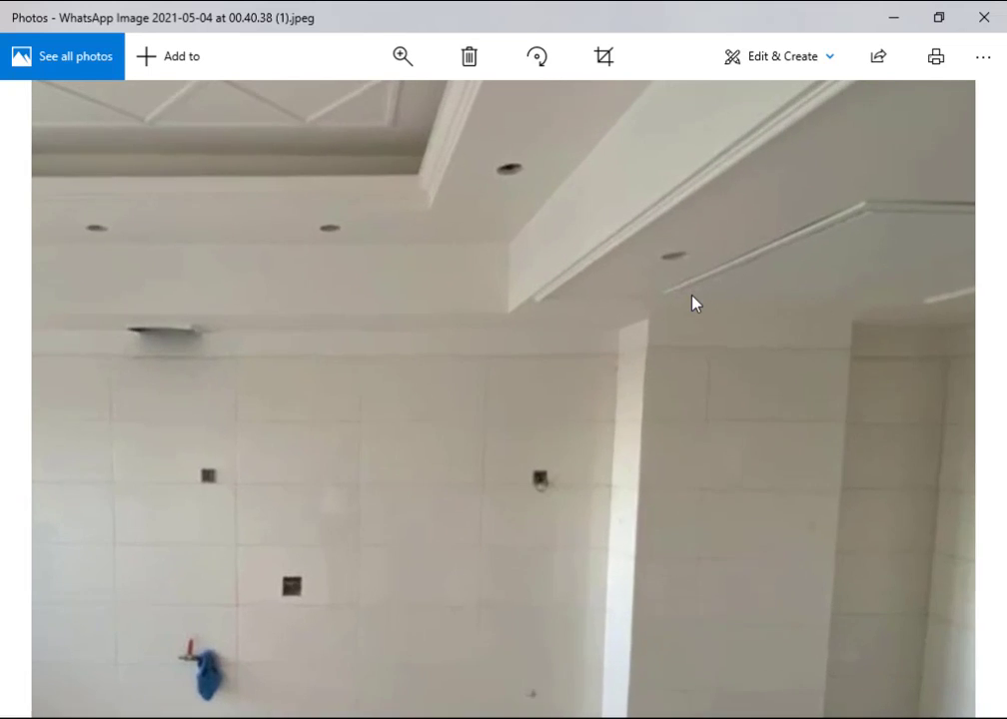
{"action": "scroll", "coordinate": [696, 302], "scroll_direction": "down", "scroll_amount": 2}
{"action": "key", "text": "Right"}
{"action": "key", "text": "Right"}
{"action": "key", "text": "Right"}
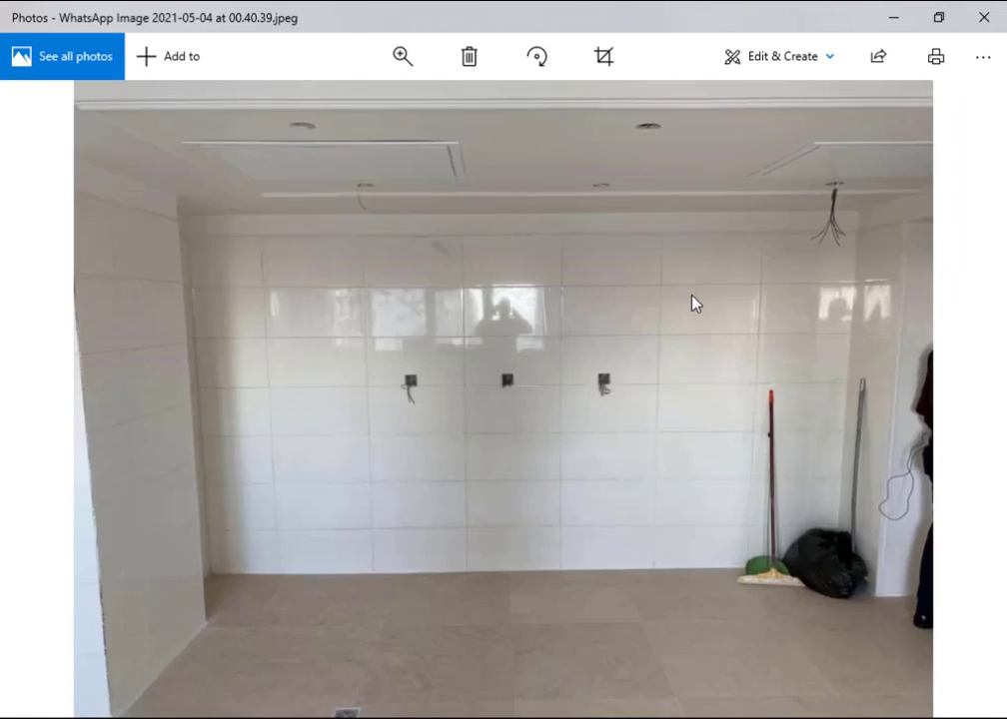
{"action": "key", "text": "Right"}
{"action": "key", "text": "Right"}
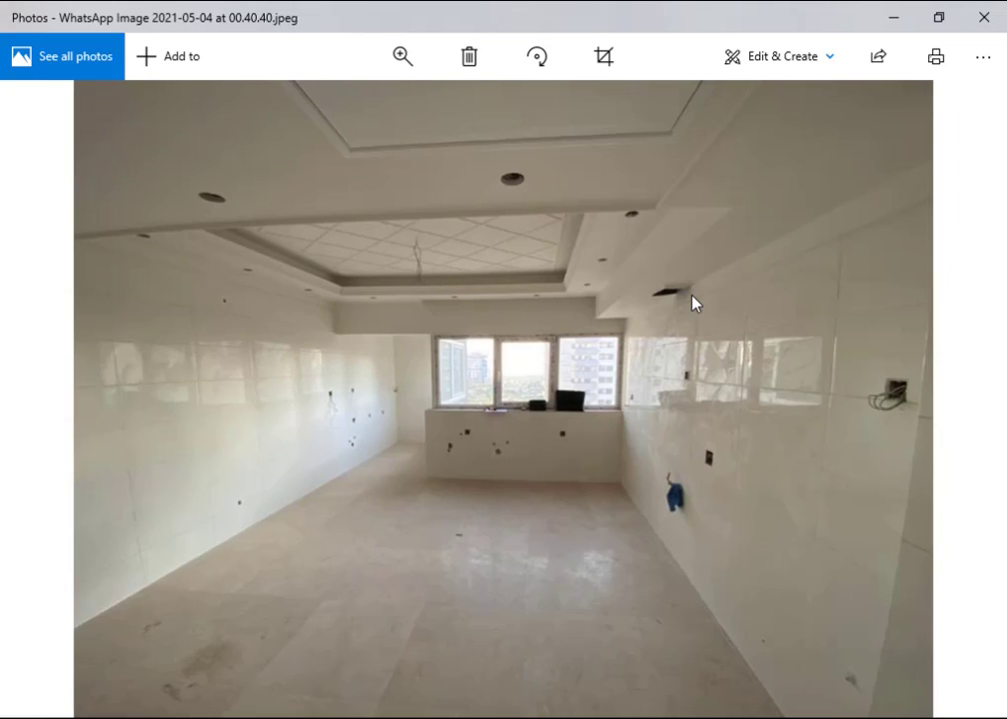
{"action": "key", "text": "Right"}
{"action": "key", "text": "Left"}
{"action": "key", "text": "Left"}
{"action": "key", "text": "Left"}
{"action": "key", "text": "Left"}
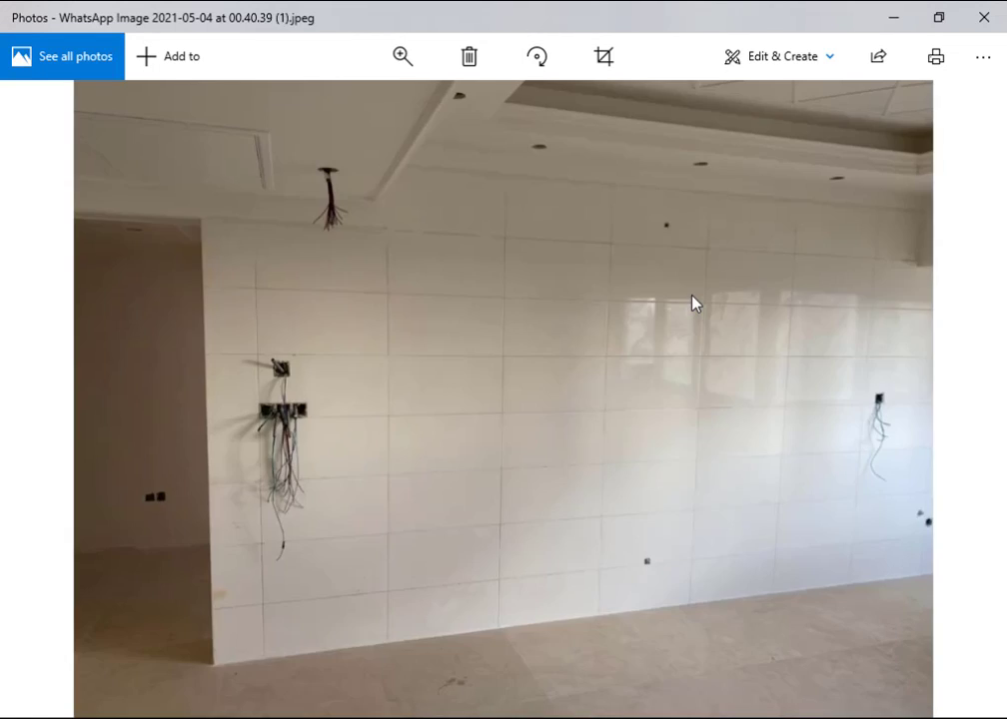
{"action": "key", "text": "Right"}
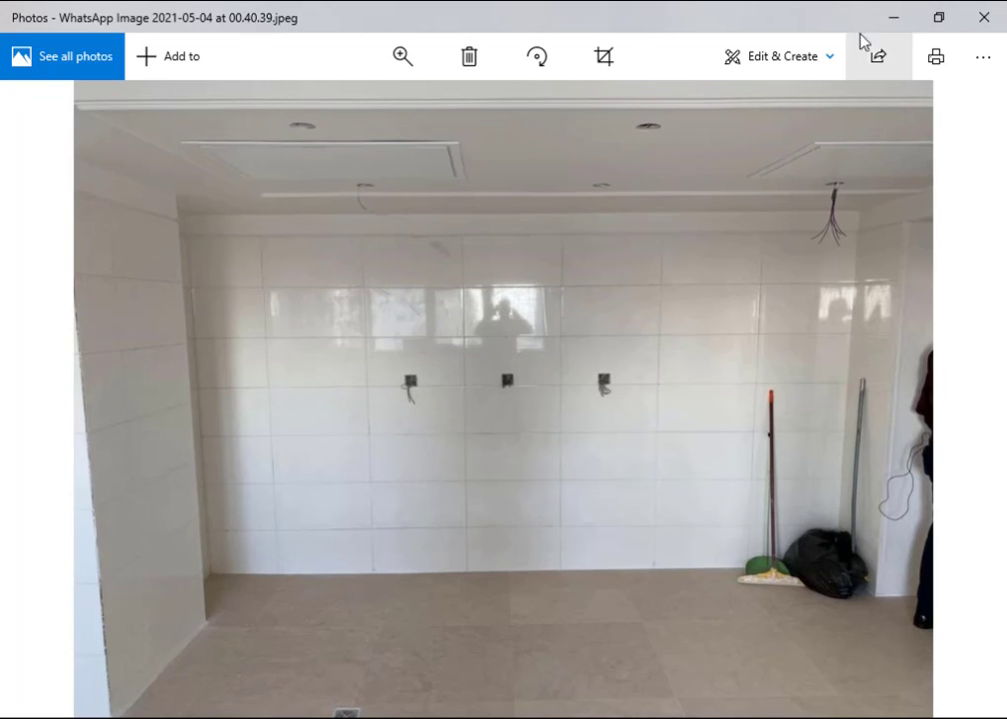
Step: Step to the floor-plan sketch, zoom in, and switch to the cabinet sketch snip
{"action": "left_click", "coordinate": [892, 18]}
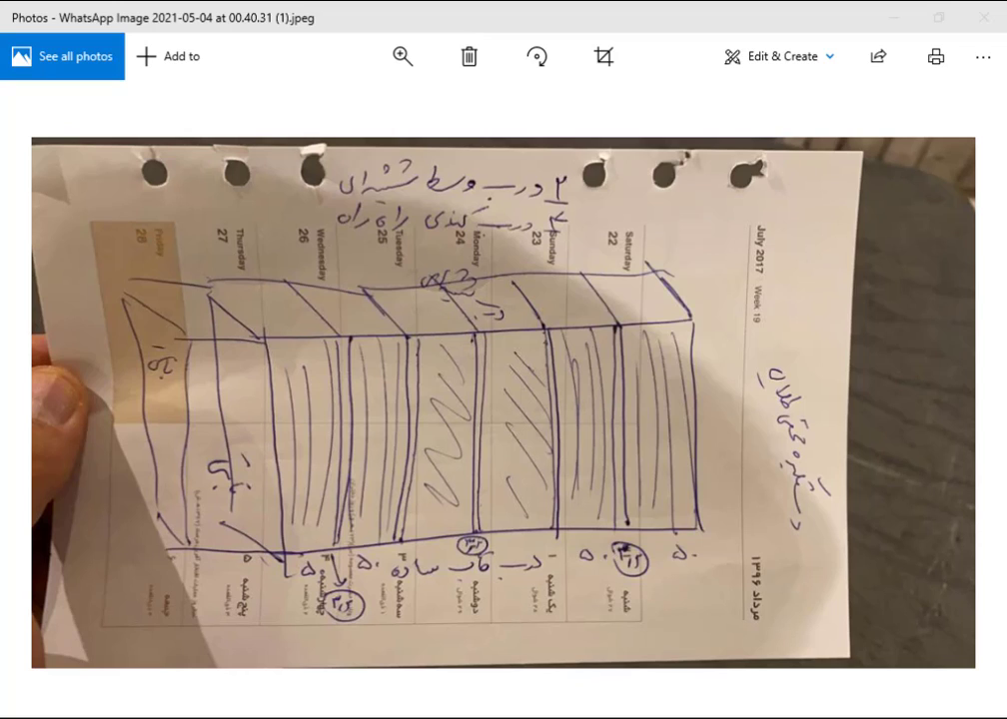
{"action": "key", "text": "Right"}
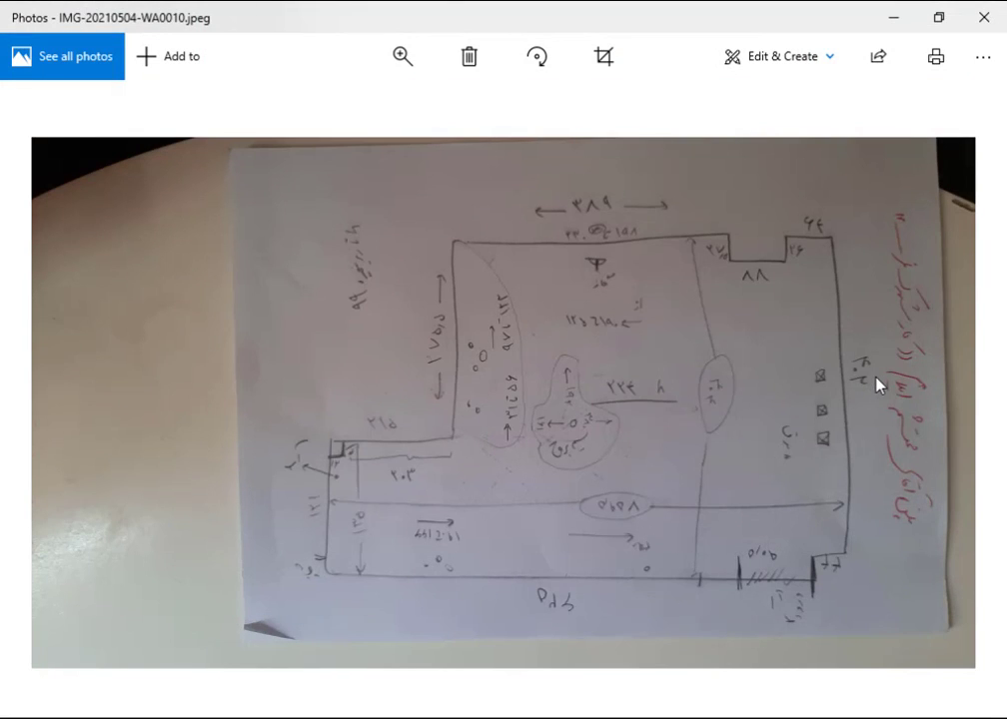
{"action": "scroll", "coordinate": [874, 384], "scroll_direction": "up", "scroll_amount": 2}
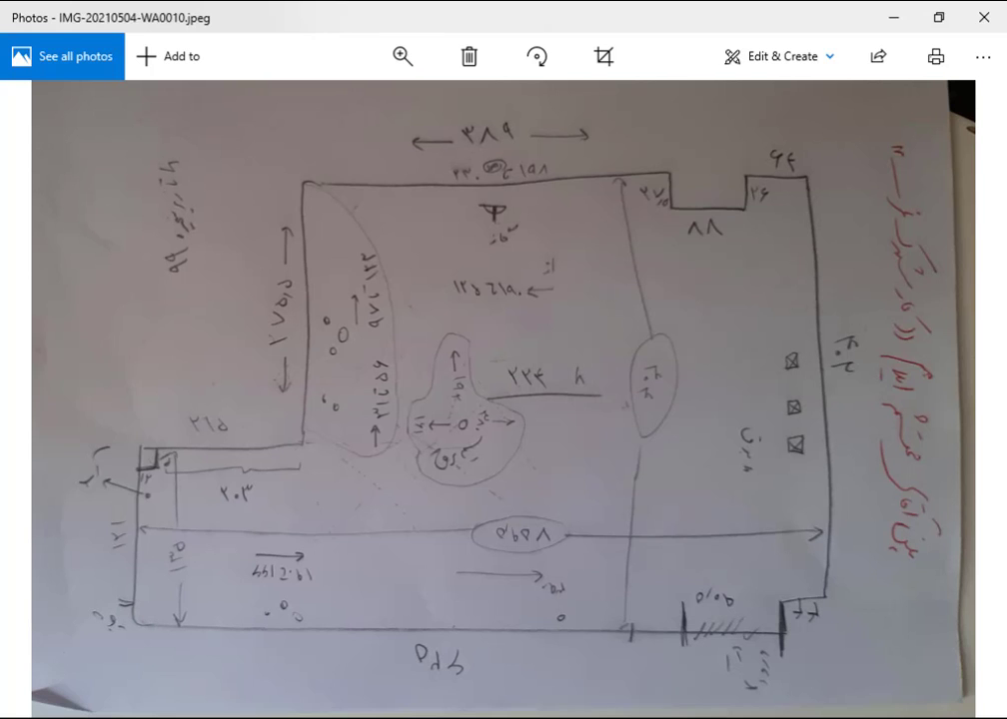
{"action": "key", "text": "alt+Tab"}
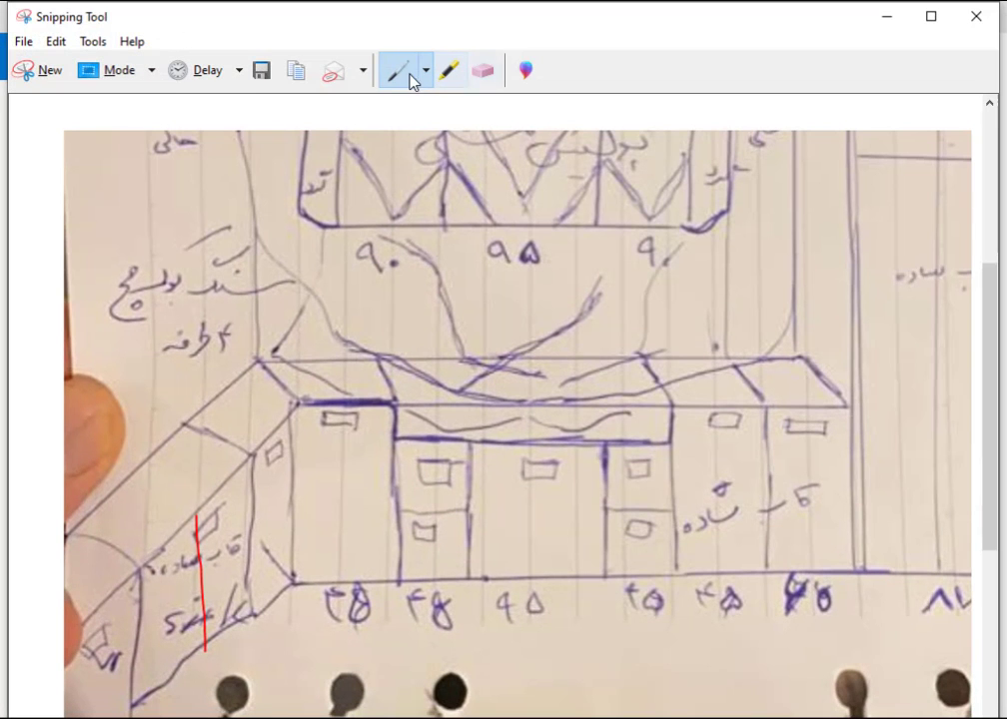
Step: Snip the floor-plan sketch, ring its right-hand wall strip in red, and minimize Snipping Tool
{"action": "left_click", "coordinate": [45, 69]}
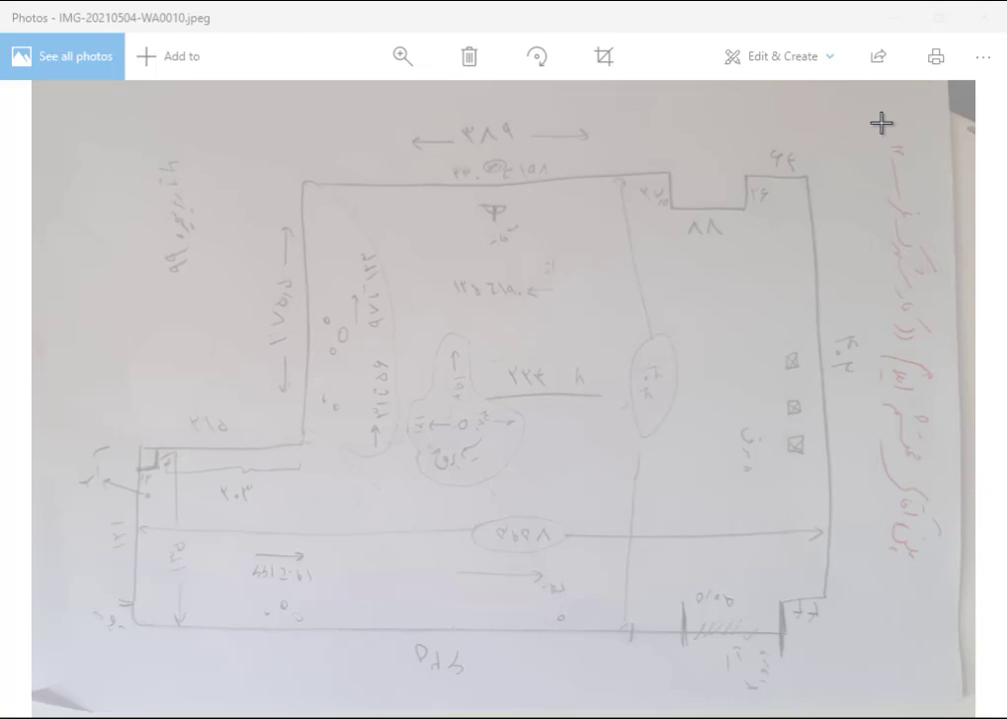
{"action": "mouse_move", "coordinate": [879, 124]}
{"action": "left_mouse_down"}
{"action": "mouse_move", "coordinate": [497, 567]}
{"action": "mouse_move", "coordinate": [81, 692]}
{"action": "left_mouse_up"}
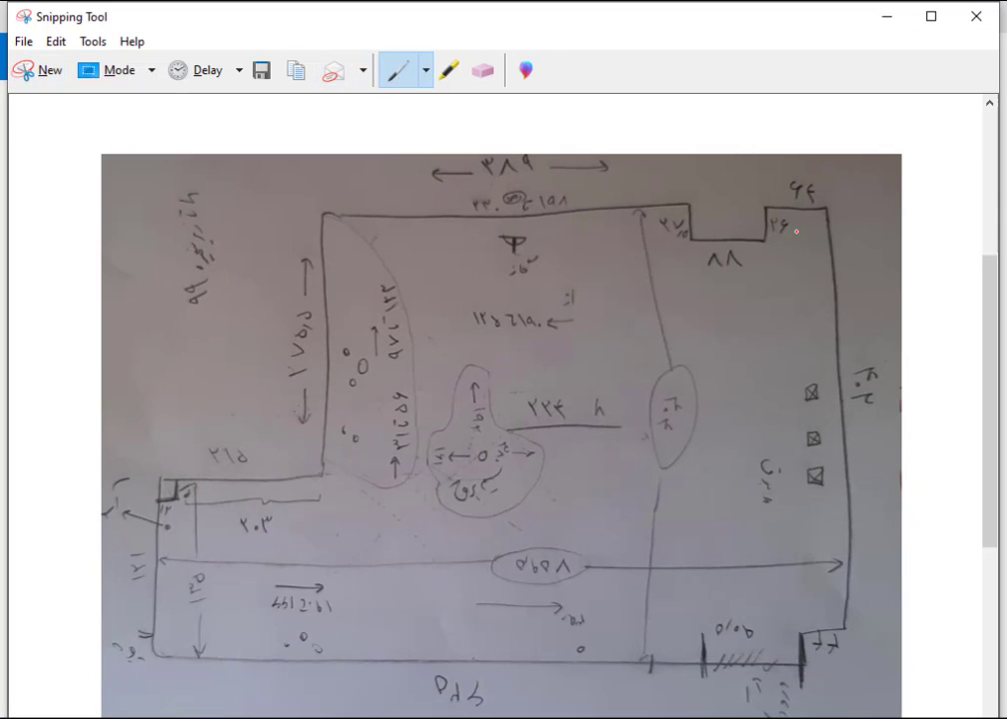
{"action": "mouse_move", "coordinate": [868, 184]}
{"action": "left_mouse_down"}
{"action": "mouse_move", "coordinate": [777, 599]}
{"action": "mouse_move", "coordinate": [882, 187]}
{"action": "left_mouse_up"}
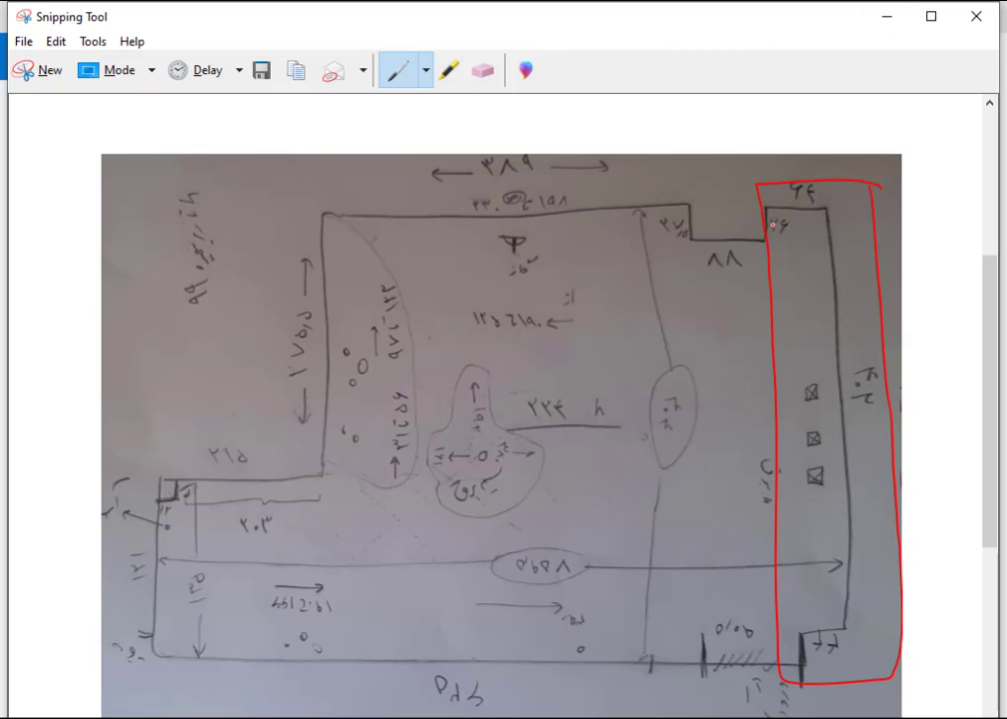
{"action": "left_click", "coordinate": [892, 20]}
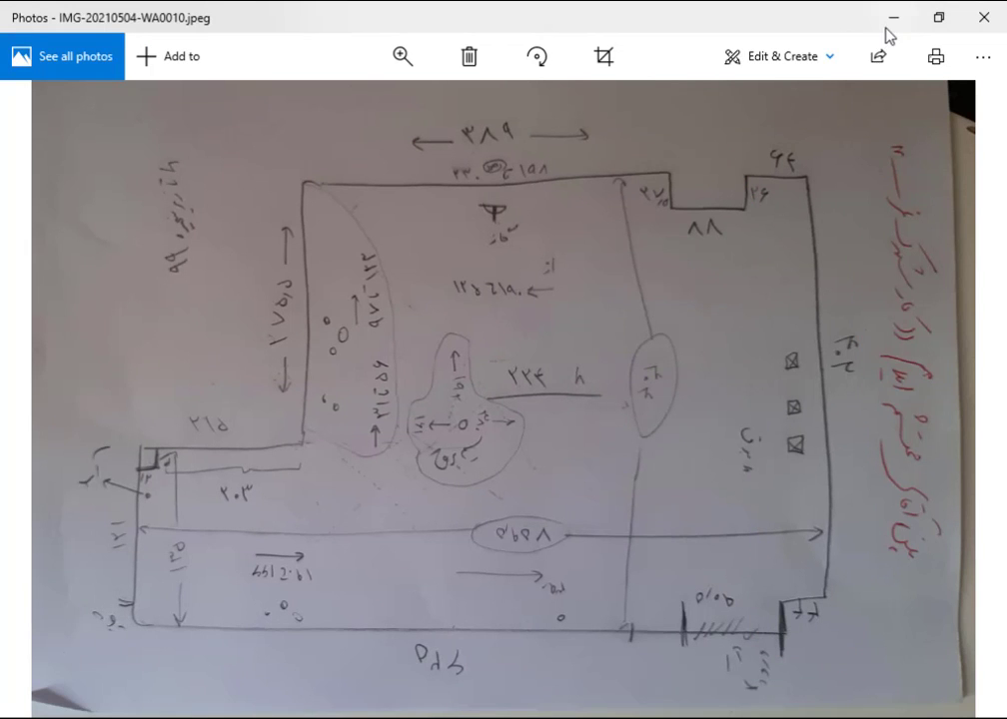
Step: Zoom in on the circled measurements of the calendar cabinet sketch, then minimize Photos
{"action": "key", "text": "Right"}
{"action": "key", "text": "Left"}
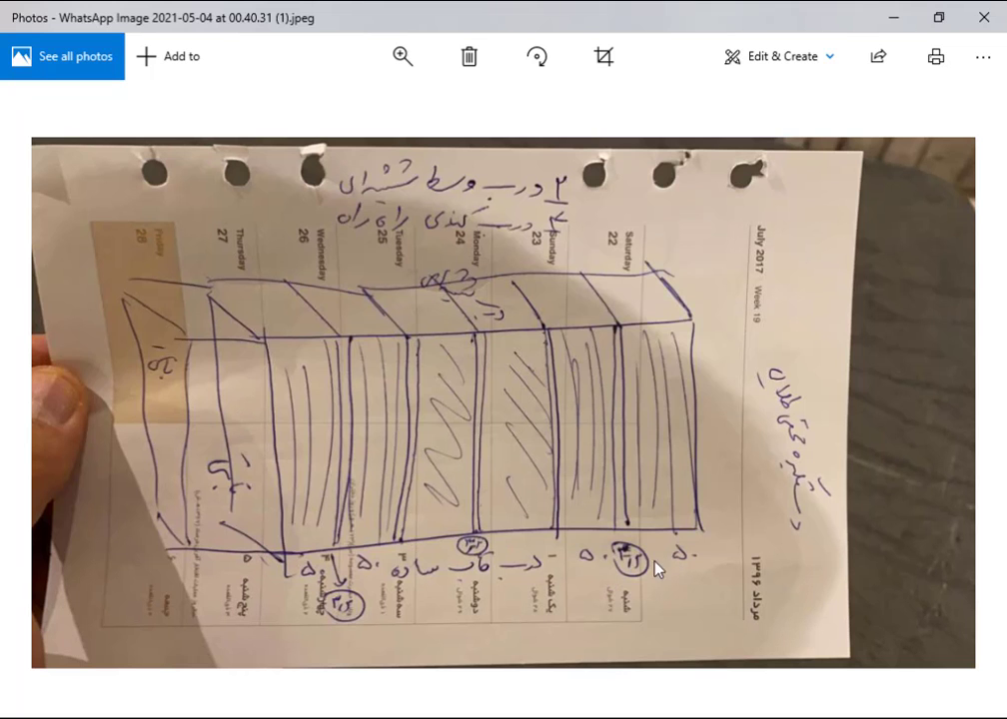
{"action": "scroll", "coordinate": [629, 568], "scroll_direction": "up", "scroll_amount": 3, "text": "ctrl"}
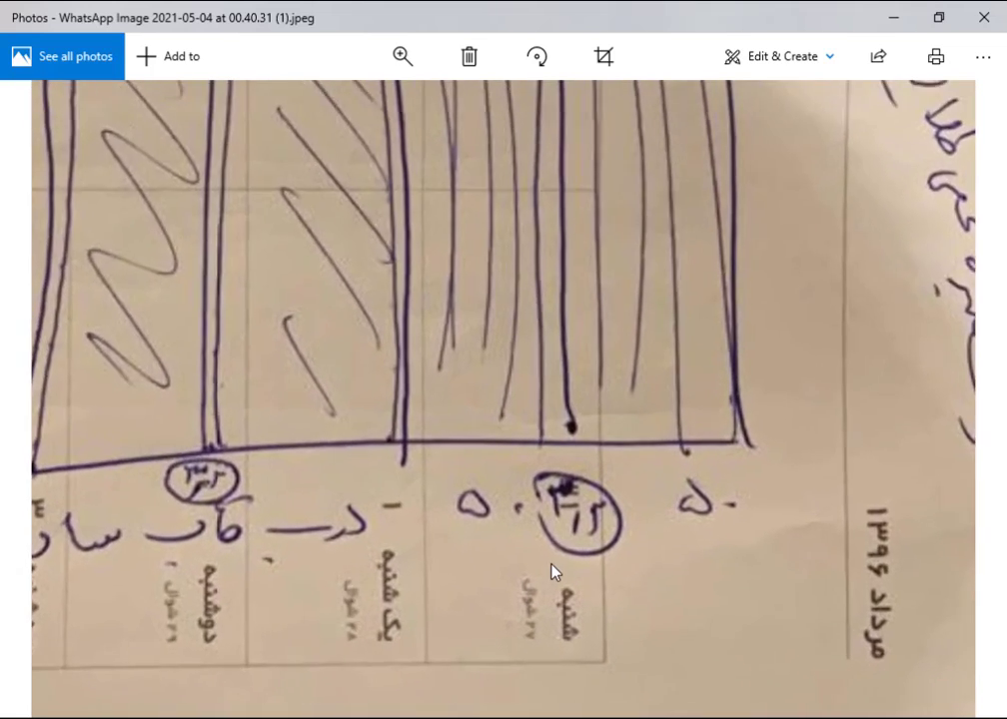
{"action": "scroll", "coordinate": [555, 572], "scroll_direction": "up", "scroll_amount": 2, "text": "ctrl"}
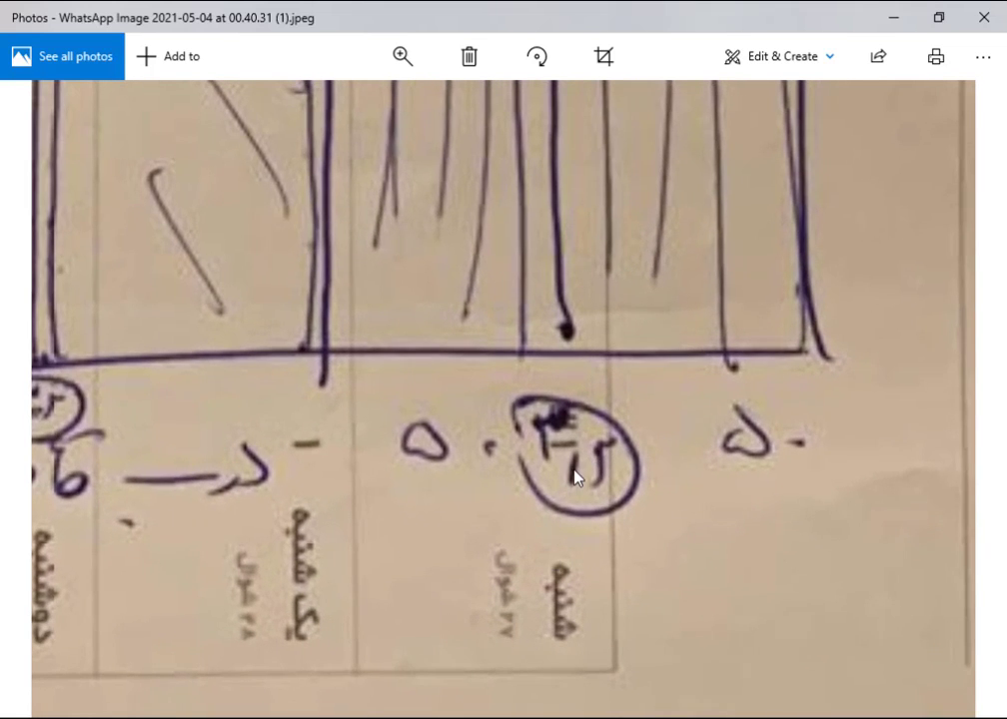
{"action": "scroll", "coordinate": [586, 488], "scroll_direction": "down", "scroll_amount": 2, "text": "ctrl"}
{"action": "scroll", "coordinate": [591, 500], "scroll_direction": "down", "scroll_amount": 3, "text": "ctrl"}
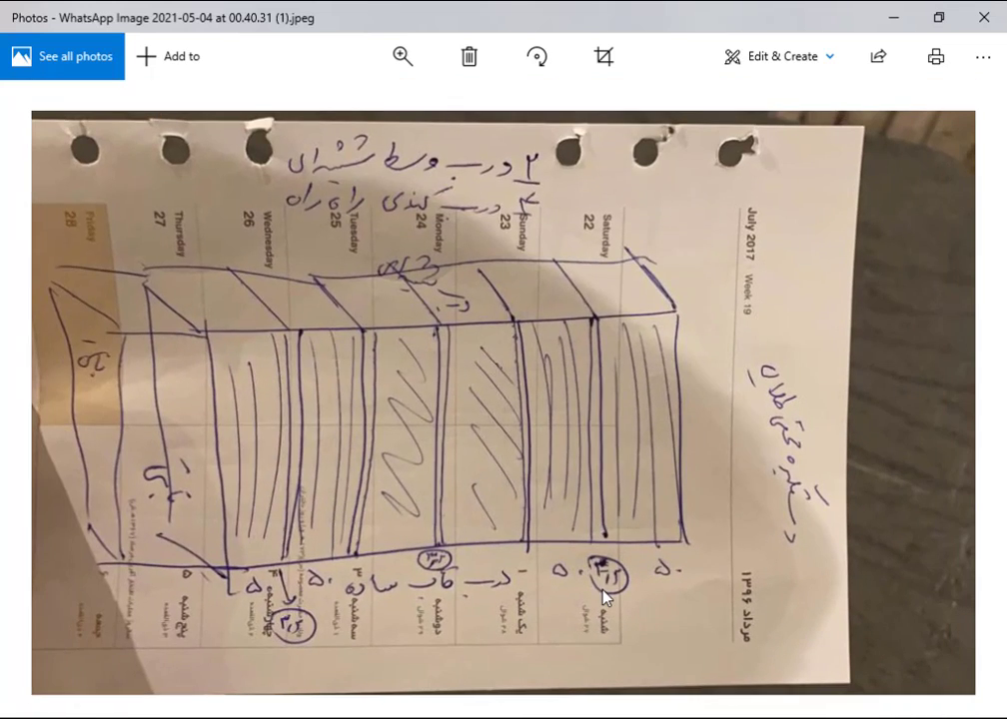
{"action": "scroll", "coordinate": [623, 601], "scroll_direction": "up", "scroll_amount": 1, "text": "ctrl"}
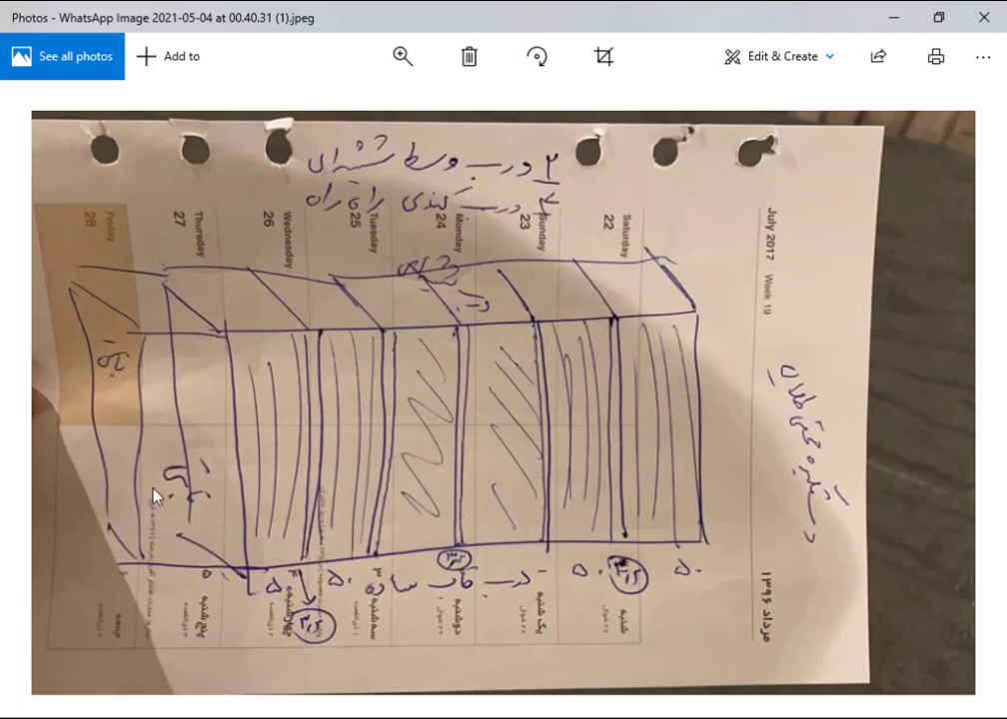
{"action": "left_click", "coordinate": [892, 15]}
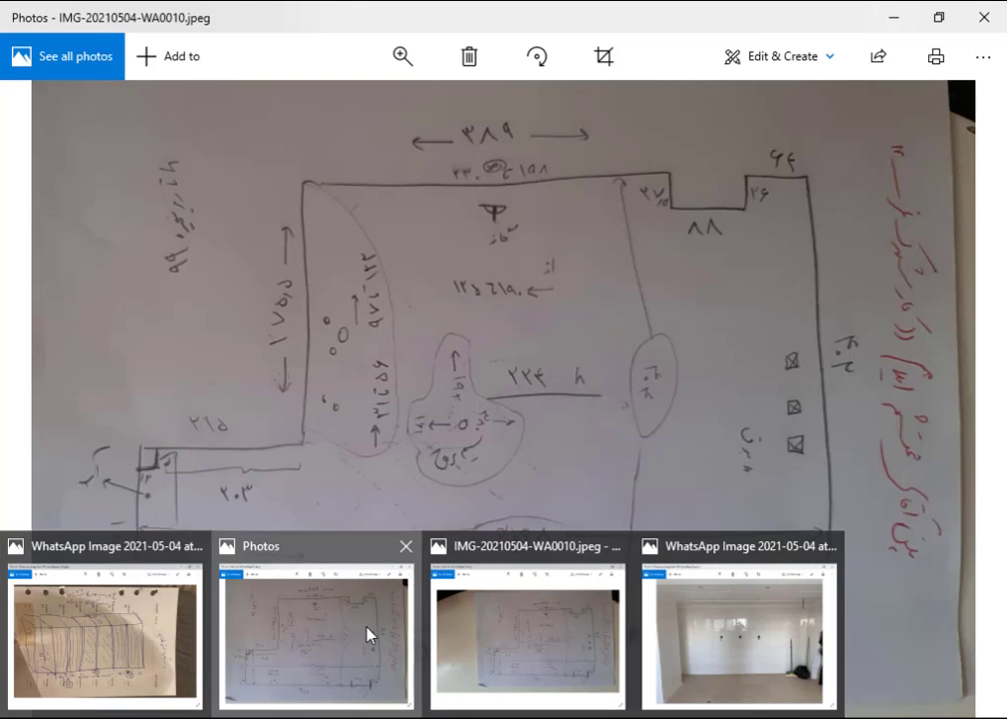
Step: Zoom the floor-plan sketch and shift it to show the top-right walls
{"action": "left_click", "coordinate": [370, 636]}
{"action": "scroll", "coordinate": [671, 224], "scroll_direction": "down", "scroll_amount": 1}
{"action": "scroll", "coordinate": [792, 200], "scroll_direction": "up", "scroll_amount": 3}
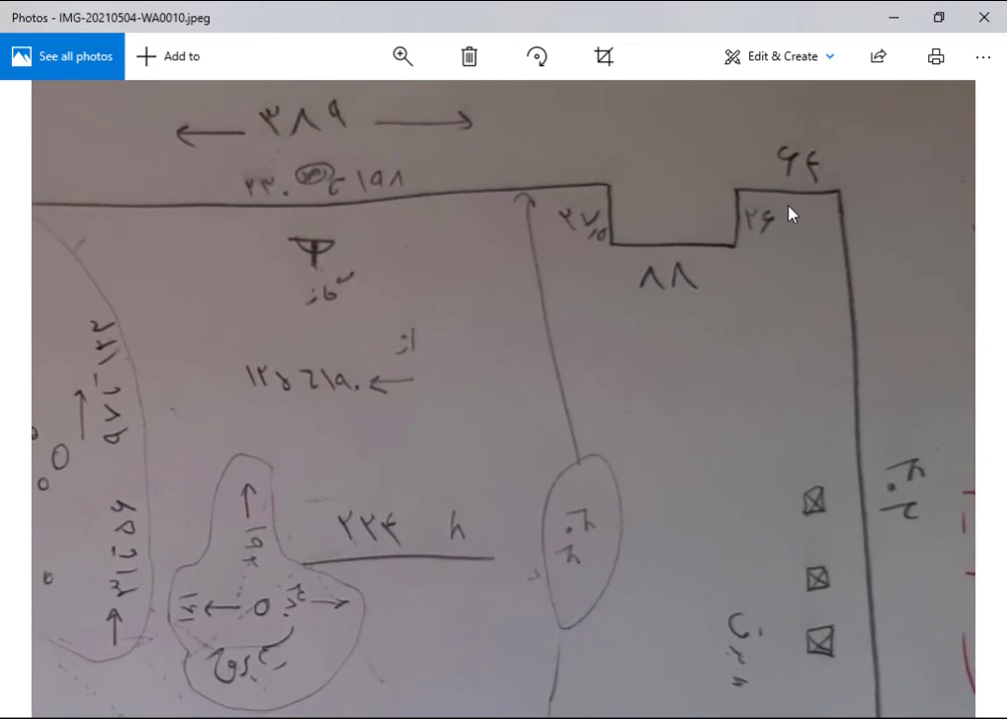
{"action": "scroll", "coordinate": [699, 290], "scroll_direction": "up", "scroll_amount": 2}
{"action": "mouse_move", "coordinate": [671, 322]}
{"action": "left_mouse_down"}
{"action": "mouse_move", "coordinate": [648, 375]}
{"action": "mouse_move", "coordinate": [679, 519]}
{"action": "left_mouse_up"}
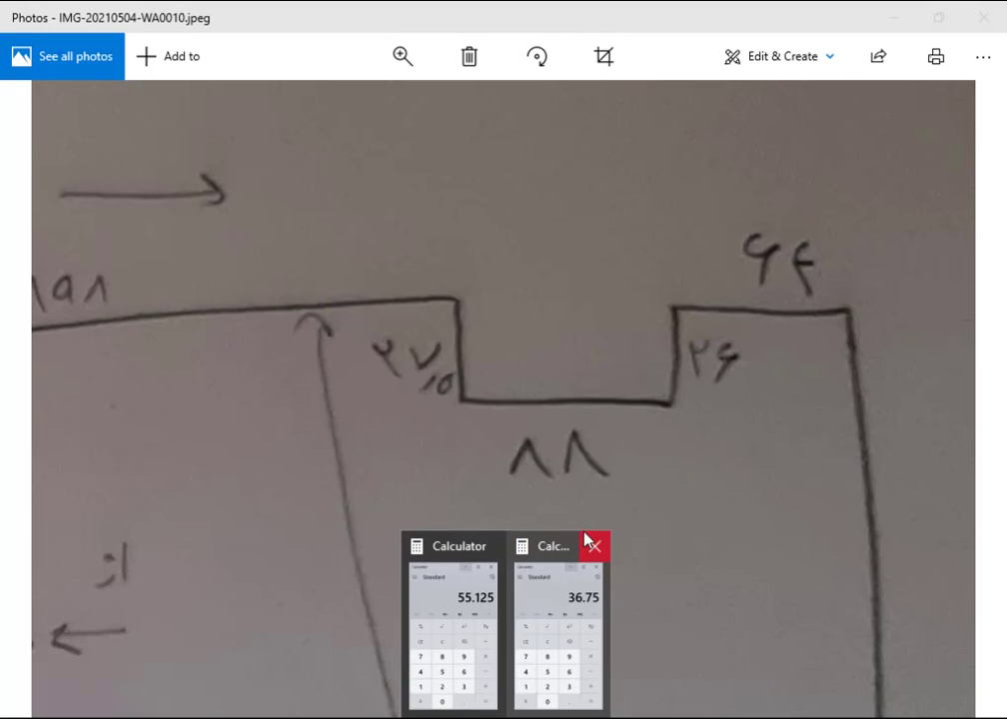
Step: Compute 60 − 26 = 34 in Calculator, then minimize Calculator and Photos
{"action": "left_click", "coordinate": [539, 551]}
{"action": "left_click", "coordinate": [744, 420]}
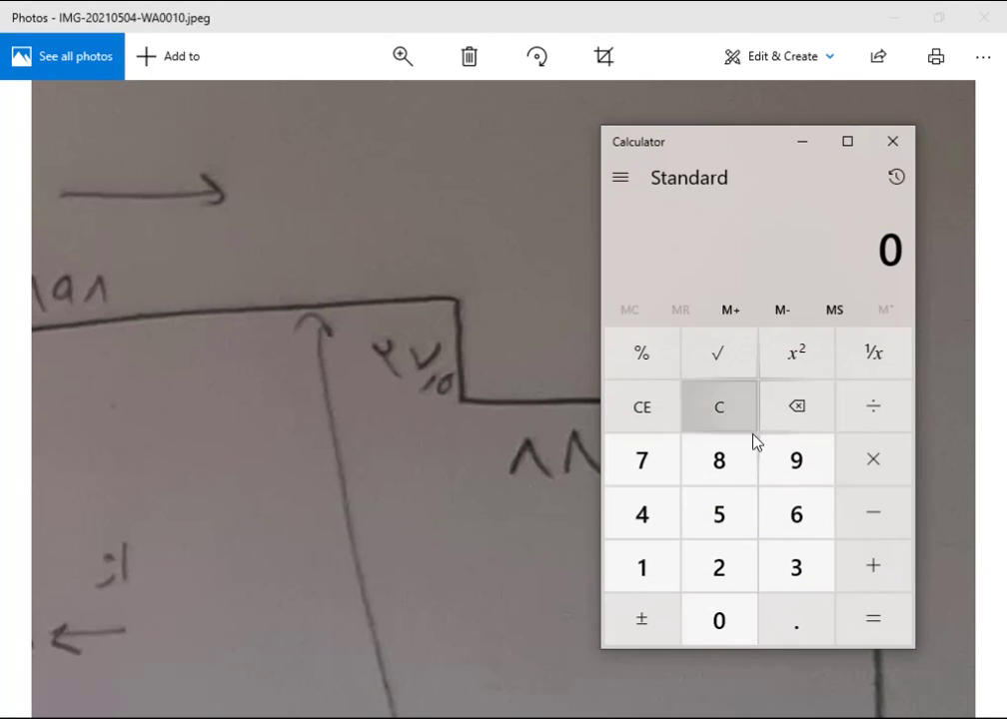
{"action": "left_click", "coordinate": [796, 513]}
{"action": "left_click", "coordinate": [711, 615]}
{"action": "left_click", "coordinate": [879, 517]}
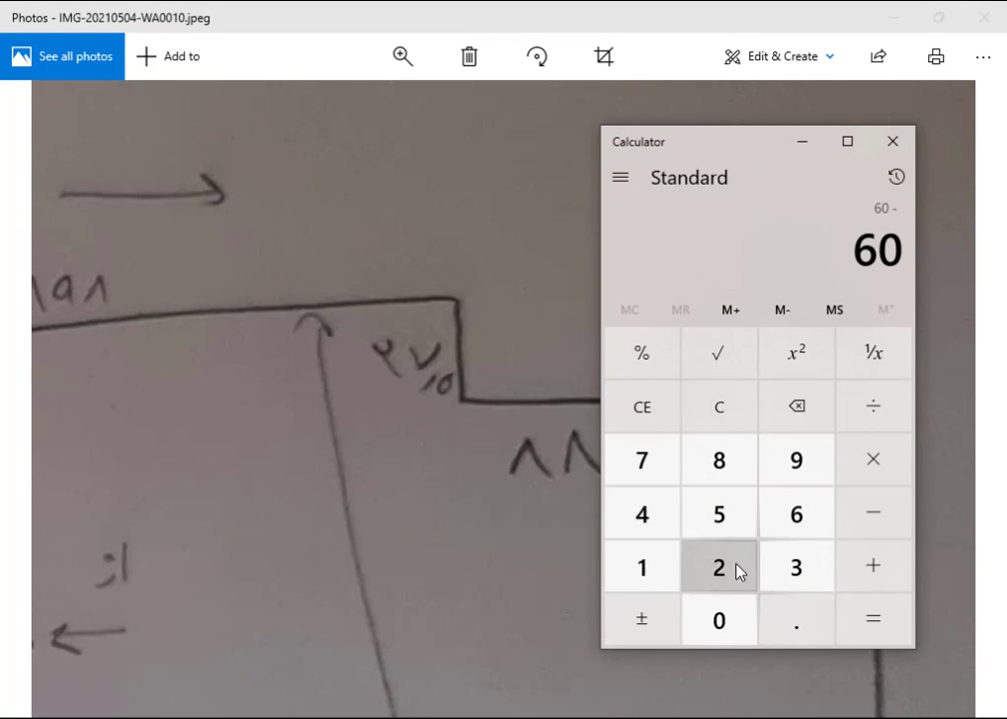
{"action": "left_click", "coordinate": [737, 571]}
{"action": "left_click", "coordinate": [797, 524]}
{"action": "left_click", "coordinate": [849, 624]}
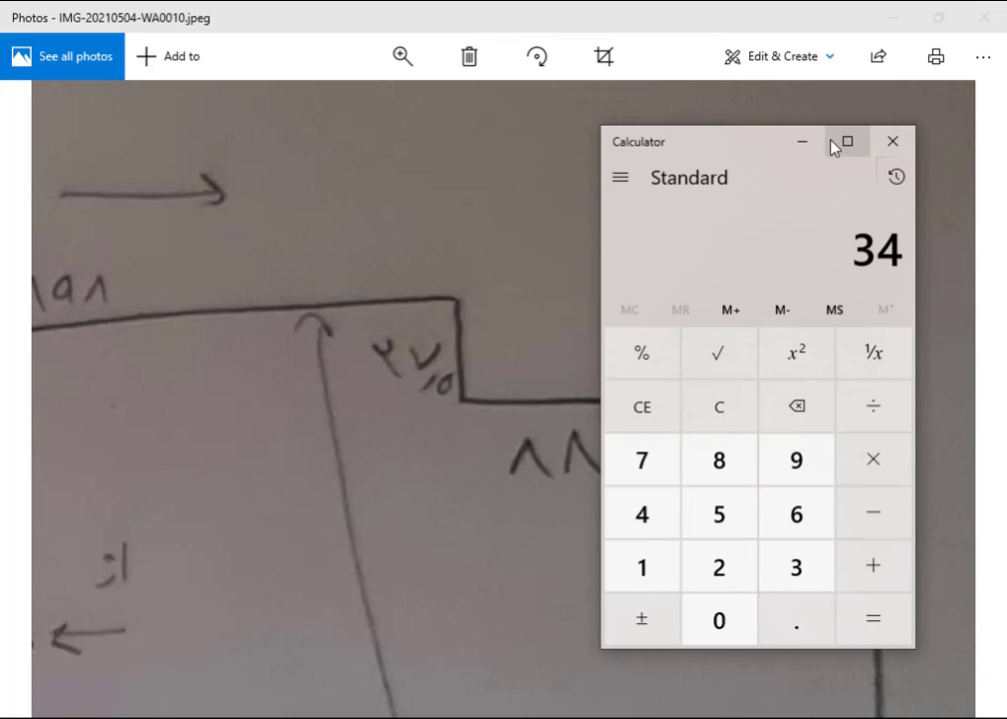
{"action": "left_click", "coordinate": [802, 141]}
{"action": "left_click", "coordinate": [894, 17]}
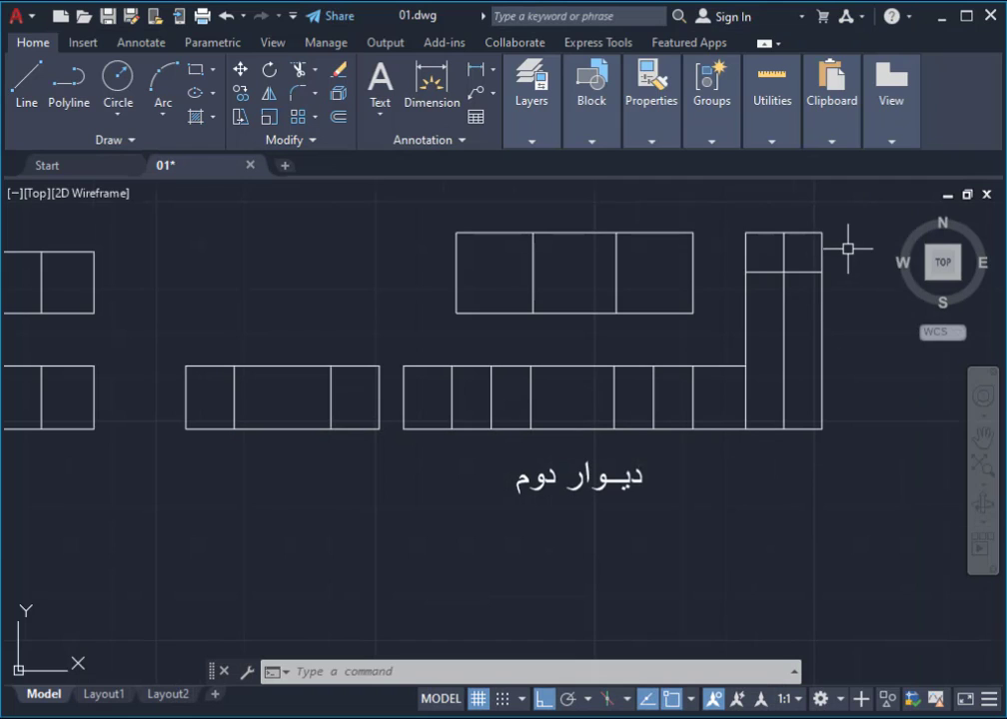
Step: Compare the Calculator result 34 with the cabinet sketch photo, ending with the AutoCAD drawing in view
{"action": "scroll", "coordinate": [845, 245], "scroll_direction": "up", "scroll_amount": 4}
{"action": "scroll", "coordinate": [789, 256], "scroll_direction": "down", "scroll_amount": 2}
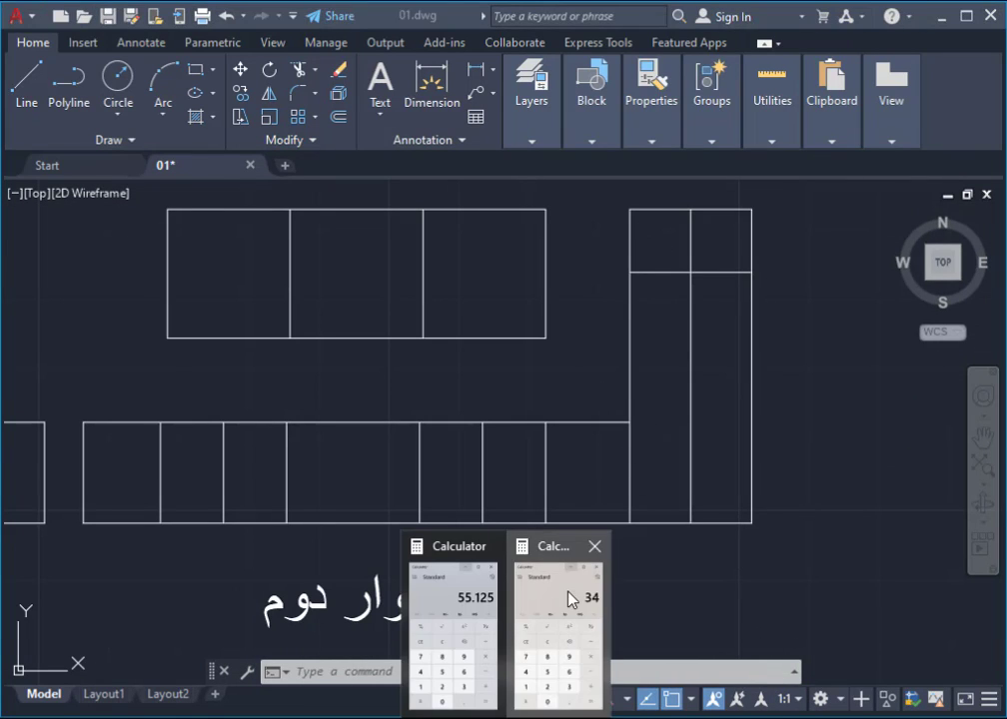
{"action": "left_click", "coordinate": [568, 597]}
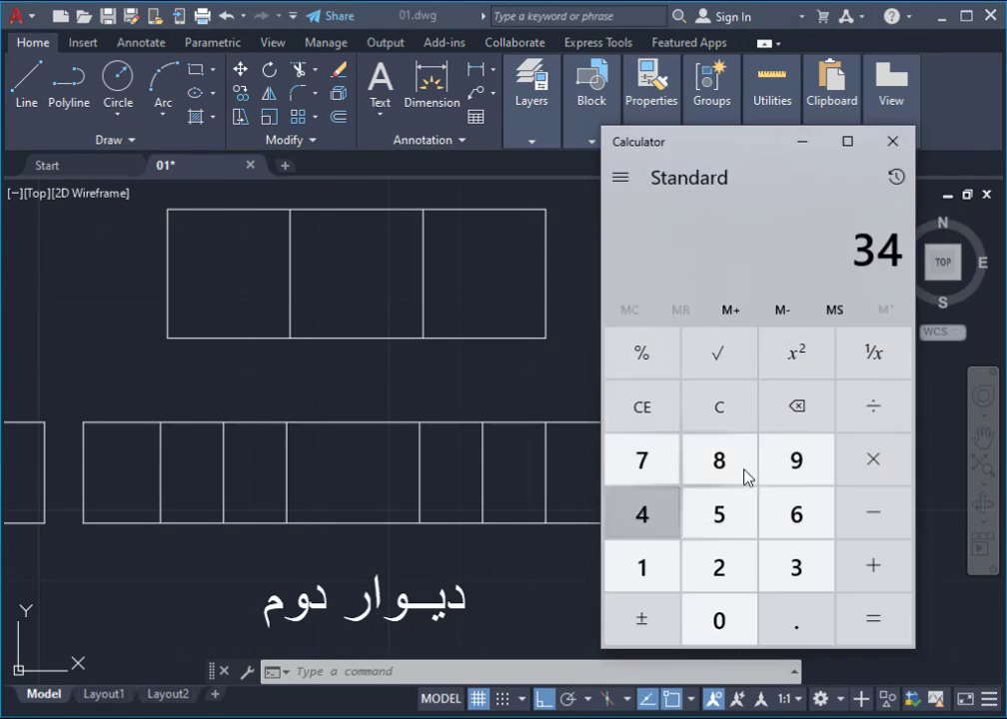
{"action": "left_click", "coordinate": [802, 140]}
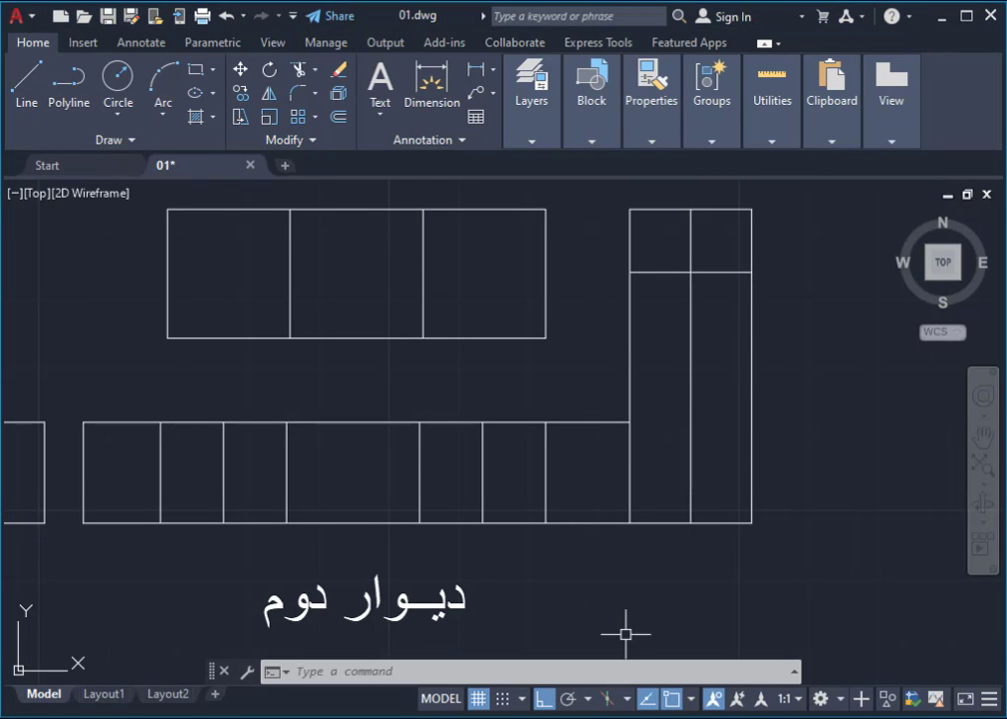
{"action": "left_click", "coordinate": [144, 636]}
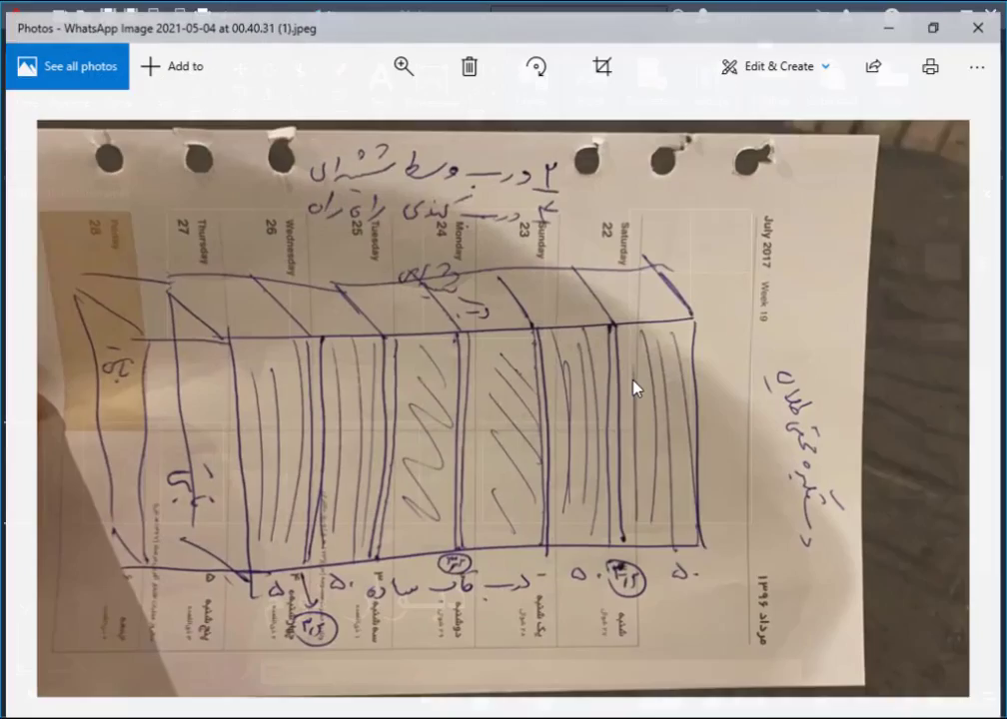
{"action": "left_click", "coordinate": [878, 20]}
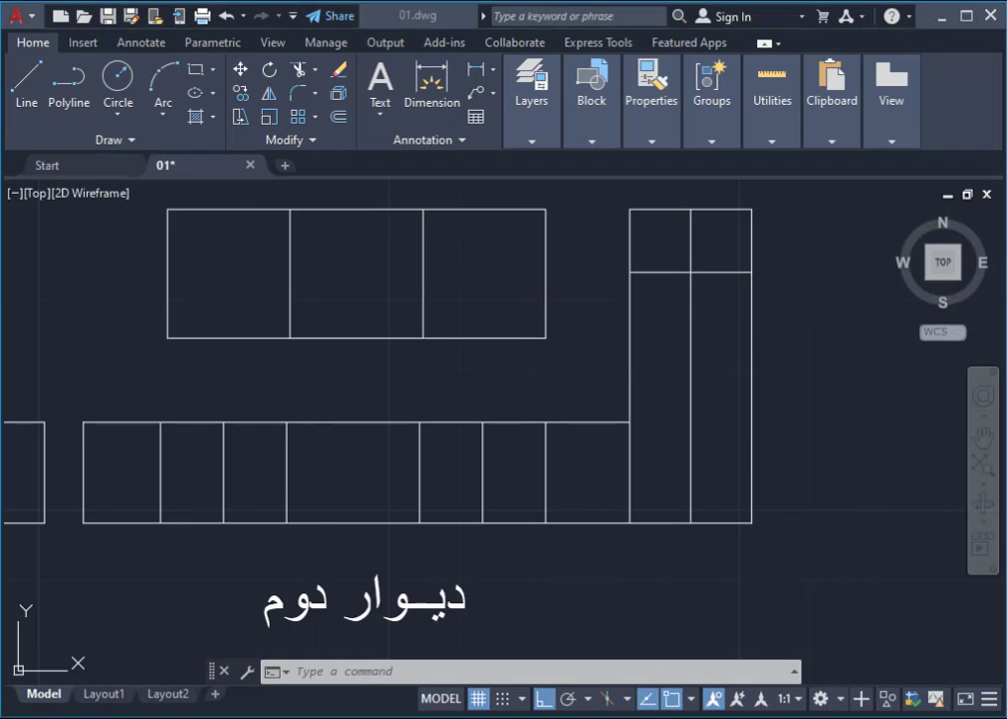
{"action": "left_click", "coordinate": [700, 651]}
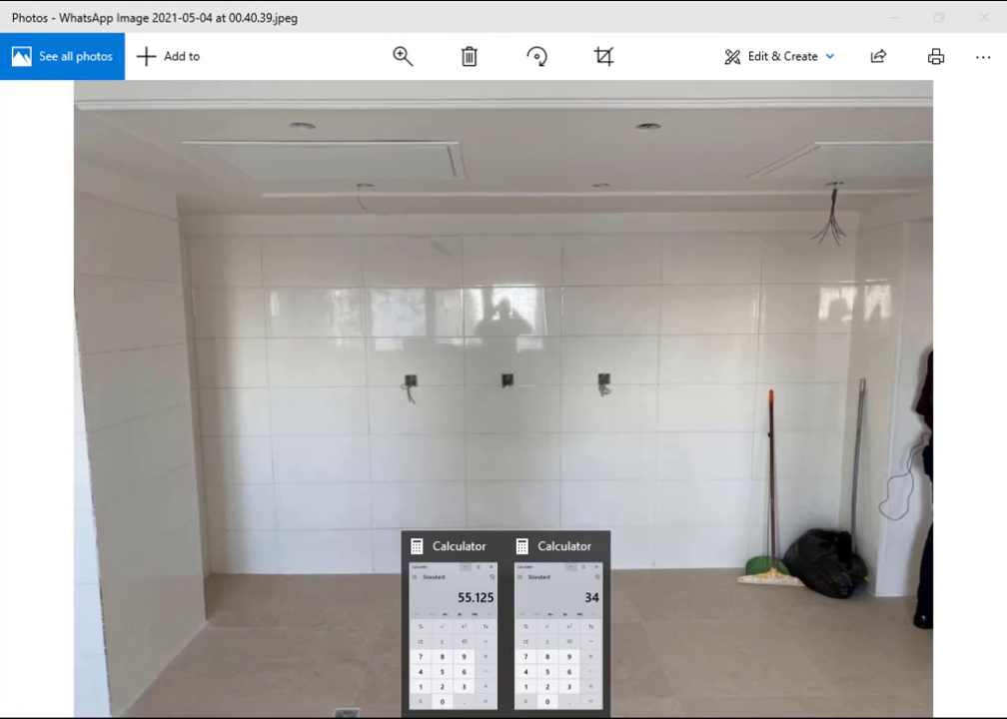
{"action": "left_click", "coordinate": [546, 550]}
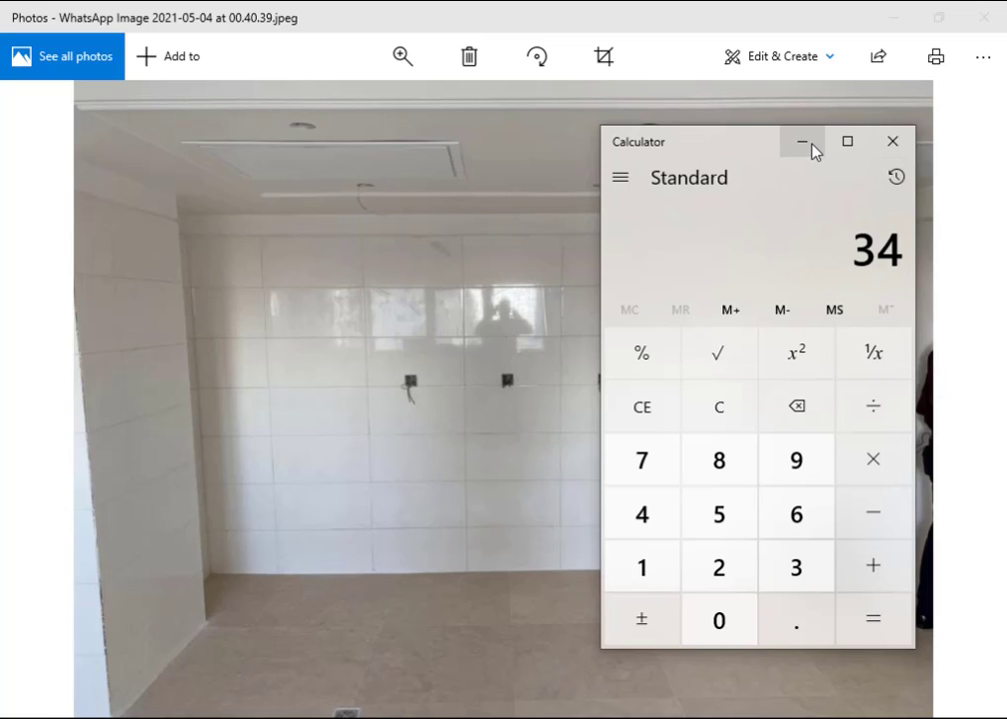
{"action": "left_click", "coordinate": [805, 143]}
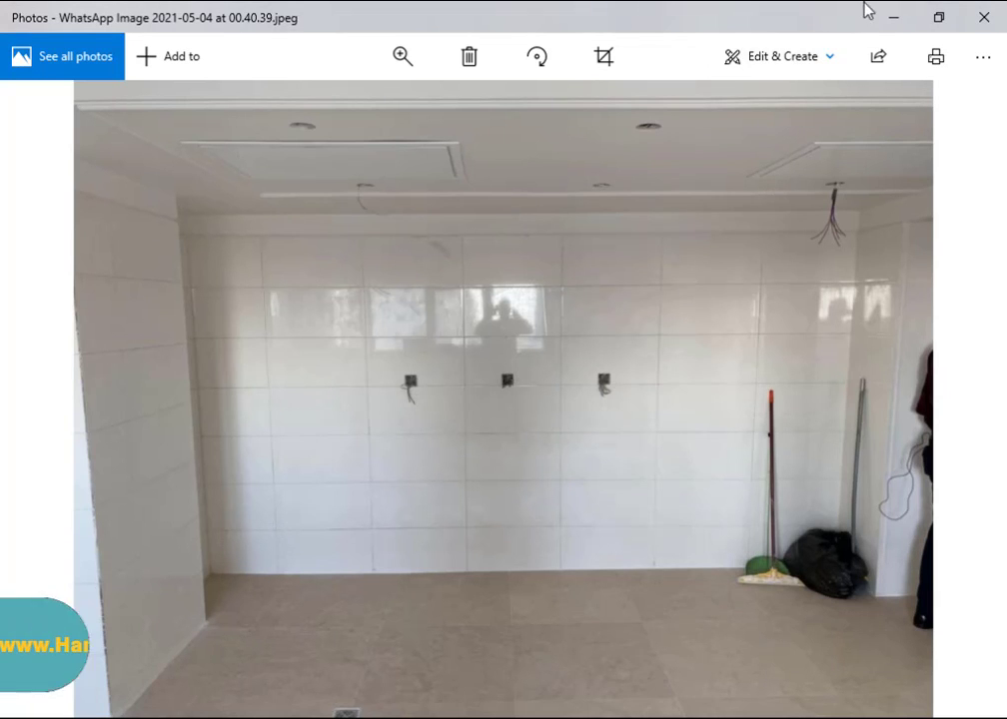
{"action": "left_click", "coordinate": [892, 18]}
{"action": "scroll", "coordinate": [523, 487], "scroll_direction": "down", "scroll_amount": 2}
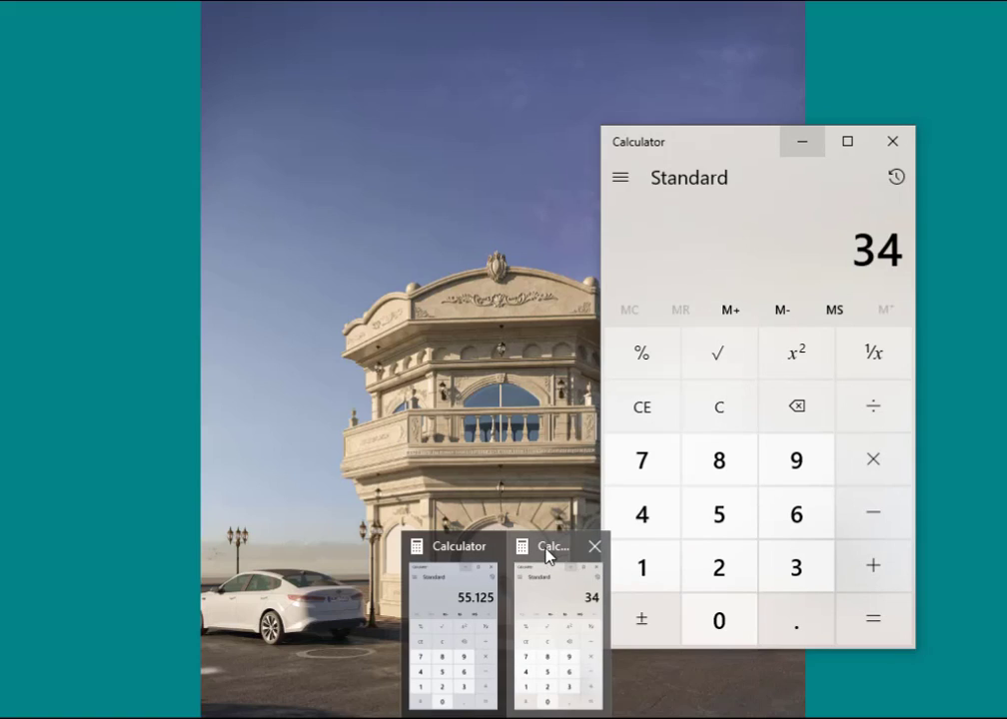
Step: Reset Calculator to 0 and dock it at the right of the calendar cabinet sketch photo
{"action": "left_click", "coordinate": [546, 554]}
{"action": "left_click", "coordinate": [713, 418]}
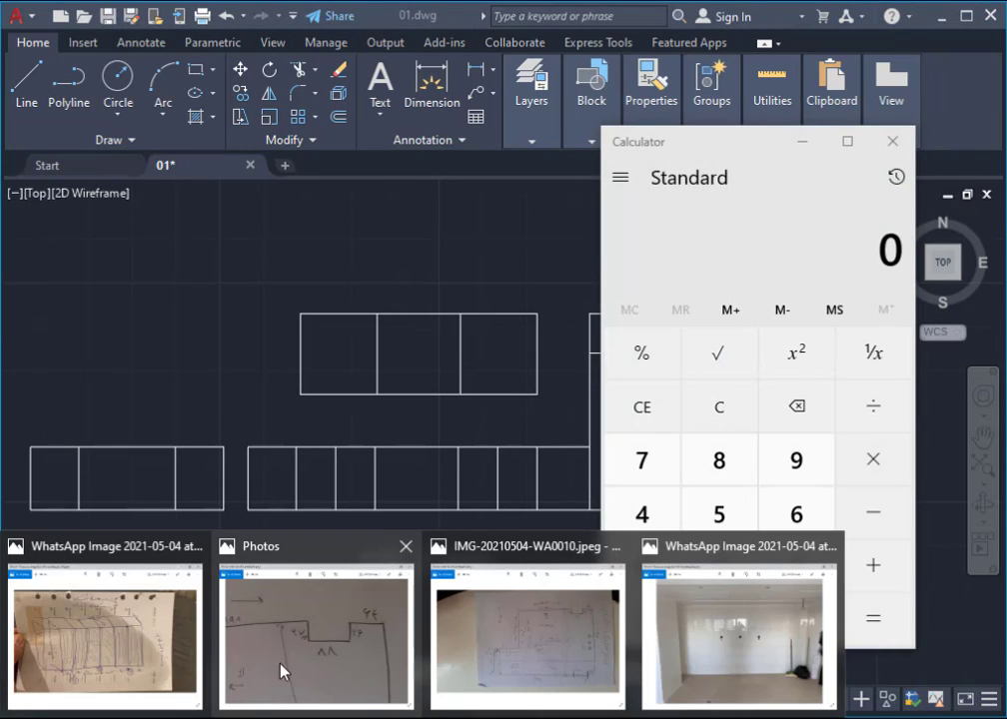
{"action": "left_click", "coordinate": [101, 635]}
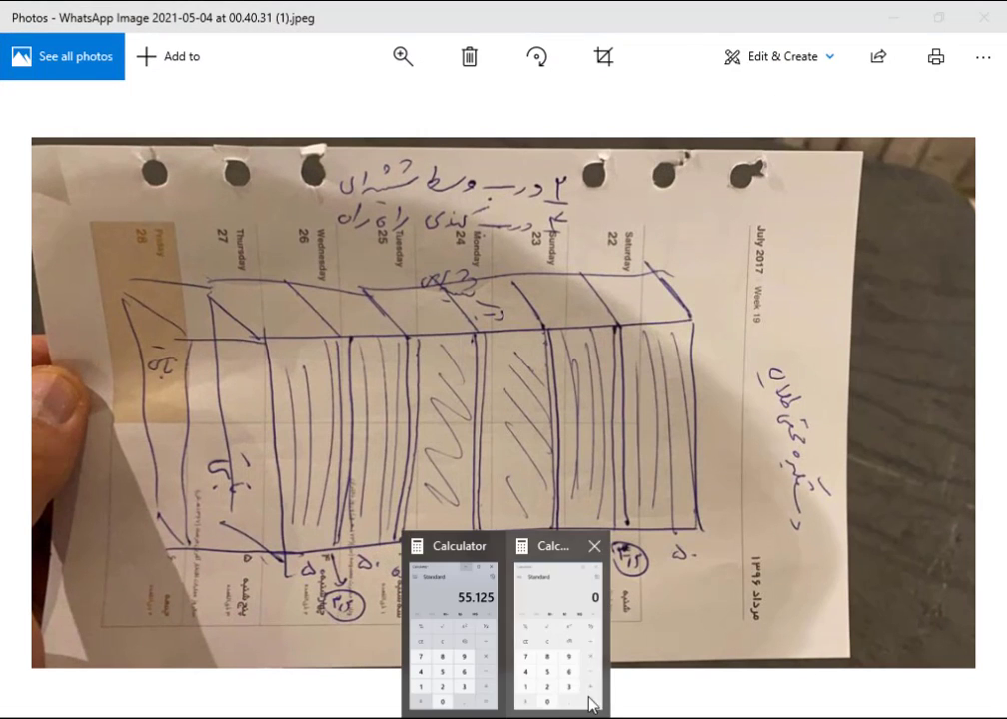
{"action": "left_click", "coordinate": [565, 566]}
{"action": "left_click_drag", "start_coordinate": [762, 128], "coordinate": [879, 146]}
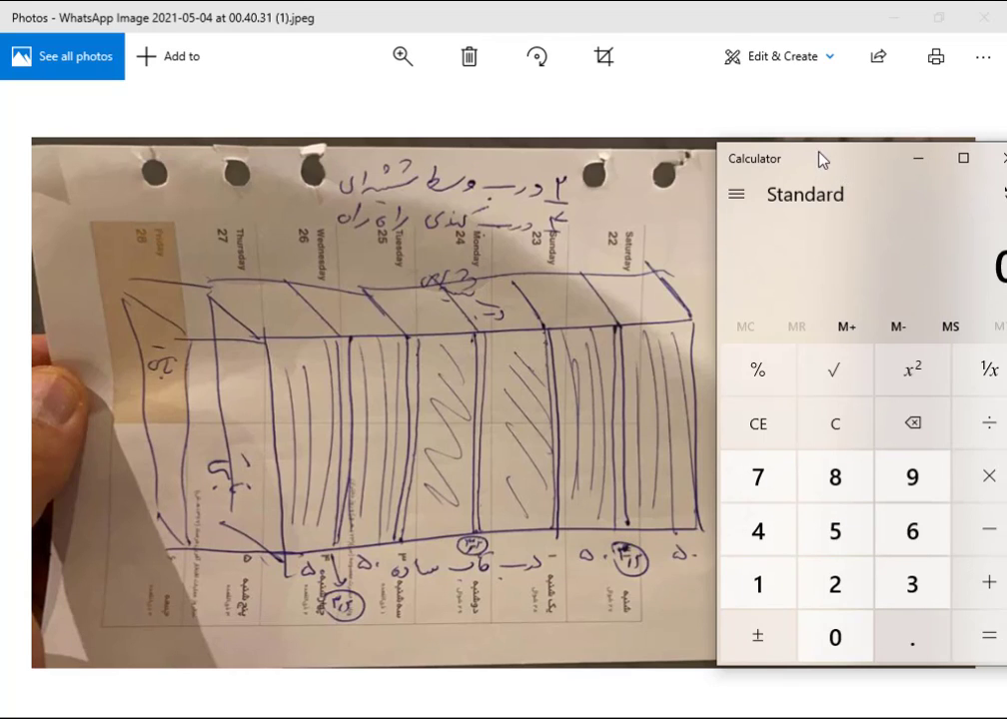
{"action": "mouse_move", "coordinate": [823, 159]}
{"action": "left_mouse_down"}
{"action": "mouse_move", "coordinate": [777, 297]}
{"action": "mouse_move", "coordinate": [763, 206]}
{"action": "left_mouse_up"}
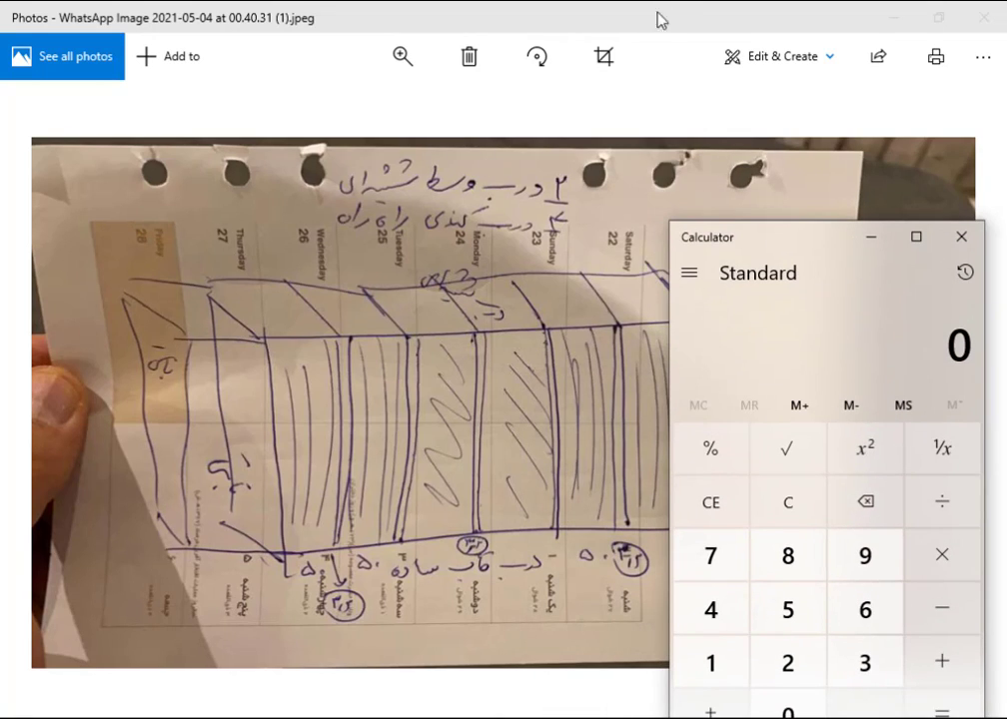
Step: Shrink the Photos window, zoom in on the cabinet sketch, and move Calculator up beside it
{"action": "mouse_move", "coordinate": [654, 22]}
{"action": "left_mouse_down"}
{"action": "mouse_move", "coordinate": [335, 78]}
{"action": "mouse_move", "coordinate": [345, 82]}
{"action": "left_mouse_up"}
{"action": "scroll", "coordinate": [380, 305], "scroll_direction": "up", "scroll_amount": 1}
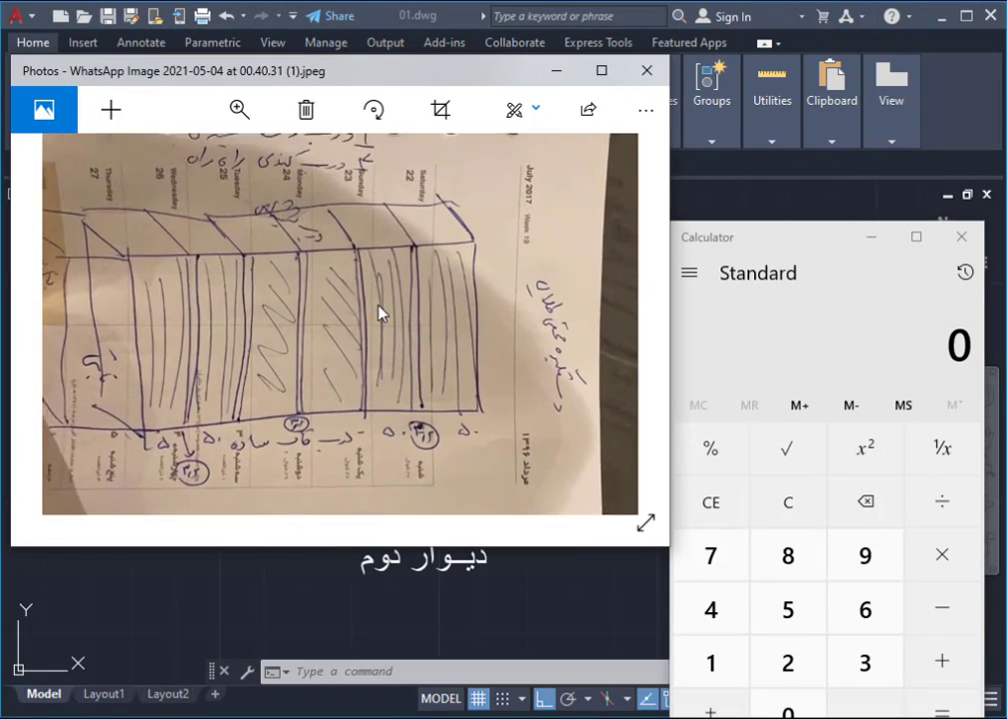
{"action": "scroll", "coordinate": [310, 390], "scroll_direction": "up", "scroll_amount": 1}
{"action": "left_click_drag", "start_coordinate": [310, 389], "coordinate": [418, 398]}
{"action": "scroll", "coordinate": [418, 397], "scroll_direction": "up", "scroll_amount": 1}
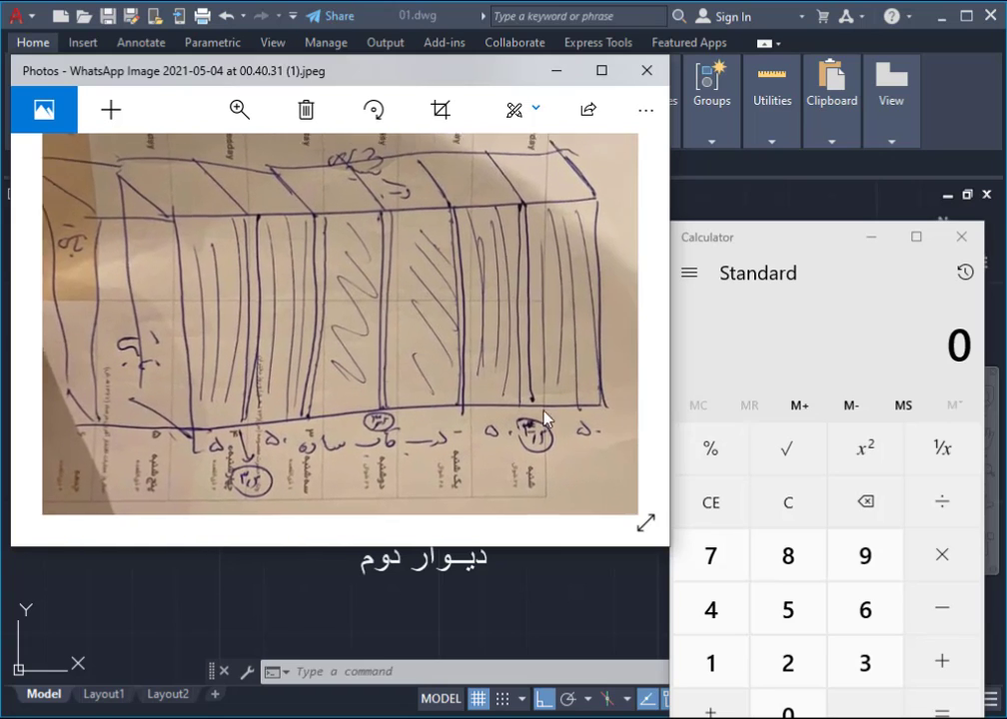
{"action": "left_click_drag", "start_coordinate": [822, 250], "coordinate": [832, 76]}
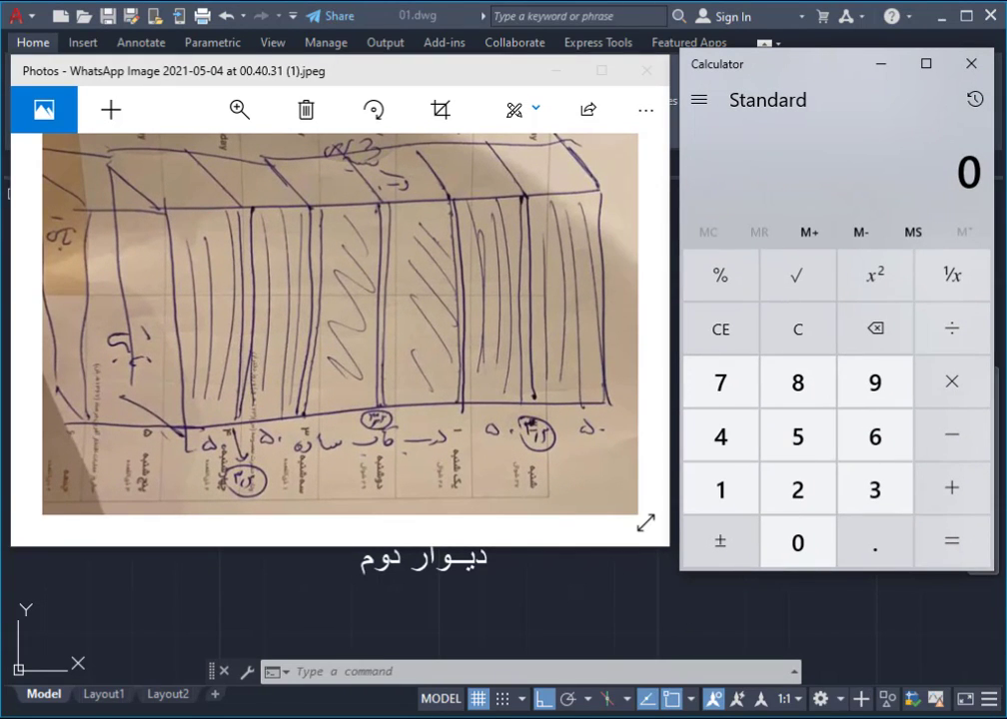
Step: Compute 402 − 60 − 50 − 3.2 − 50 − 3.2 in Calculator, giving 235.6
{"action": "type", "text": "402"}
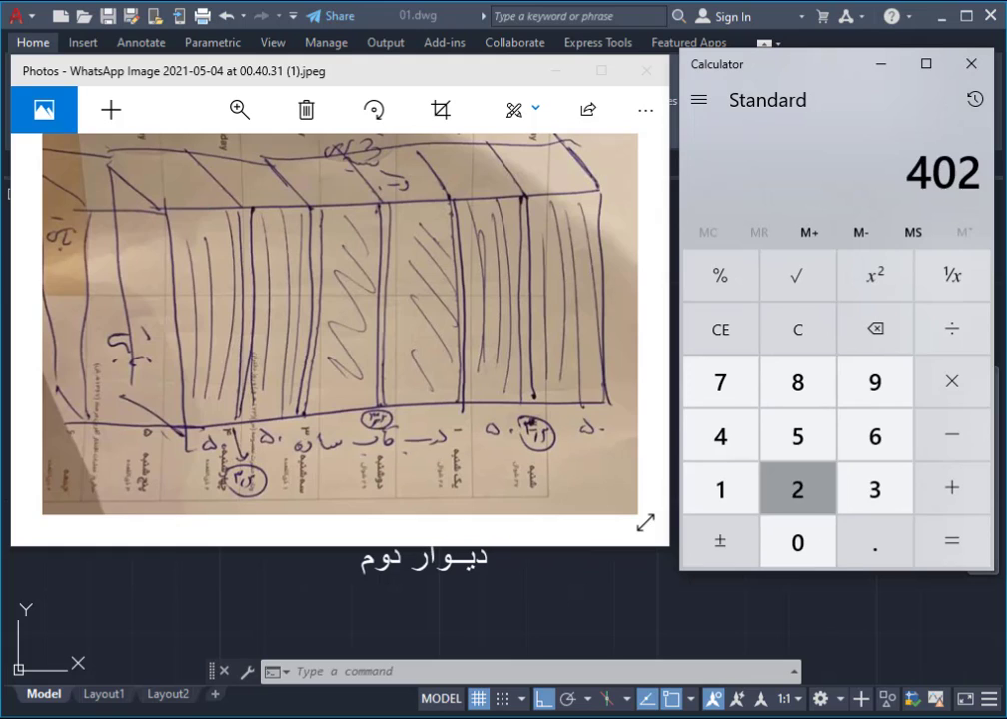
{"action": "key", "text": "minus"}
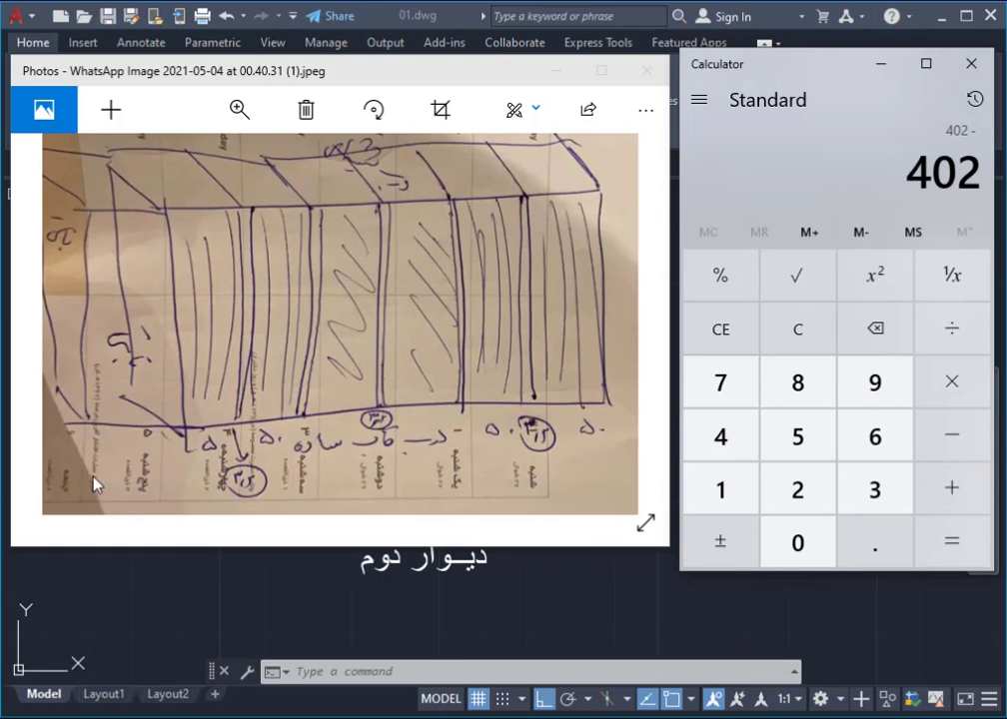
{"action": "type", "text": "60"}
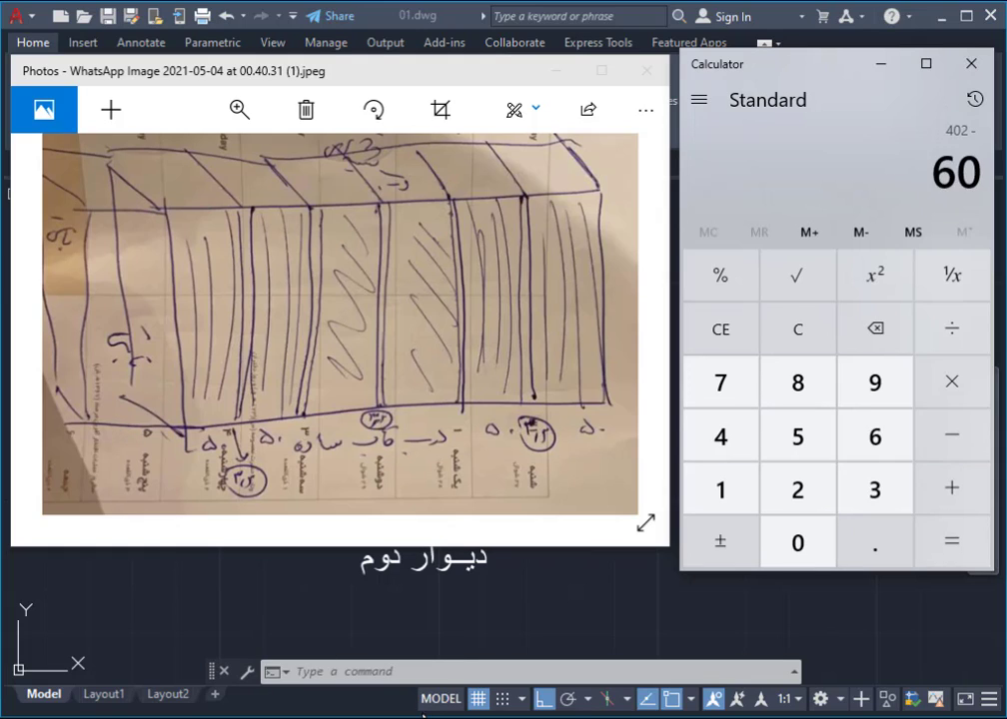
{"action": "key", "text": "minus"}
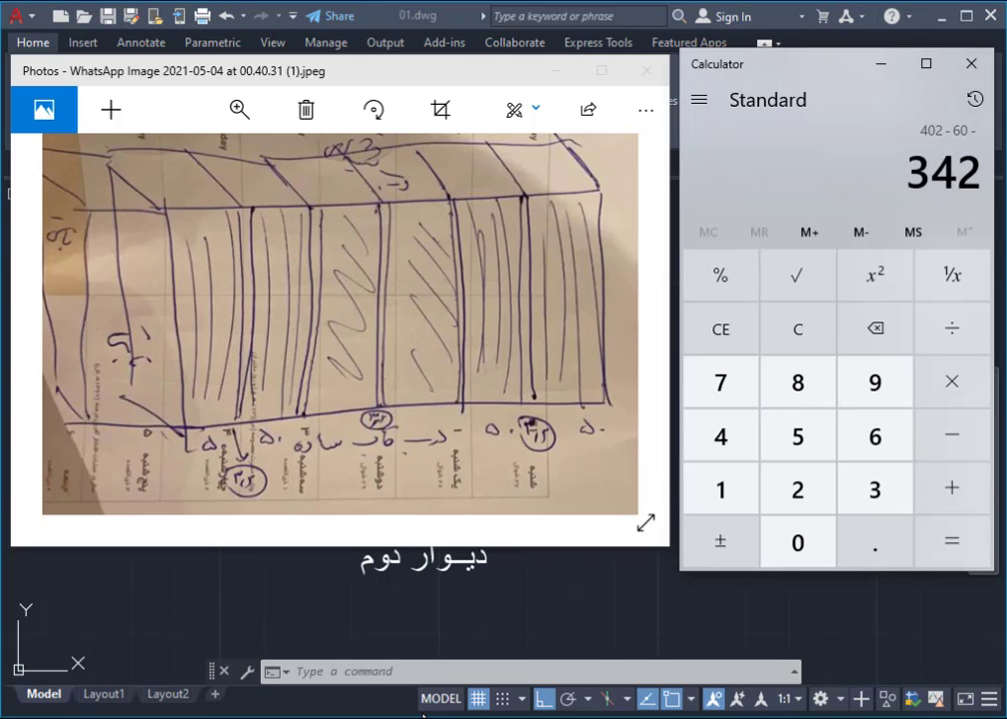
{"action": "type", "text": "50"}
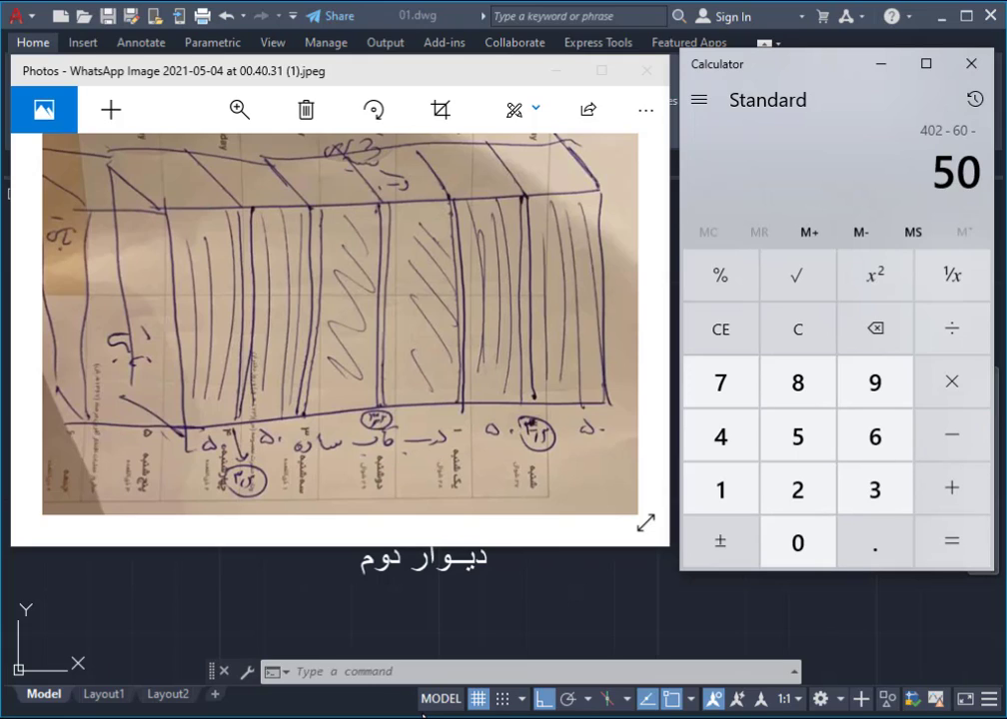
{"action": "key", "text": "minus"}
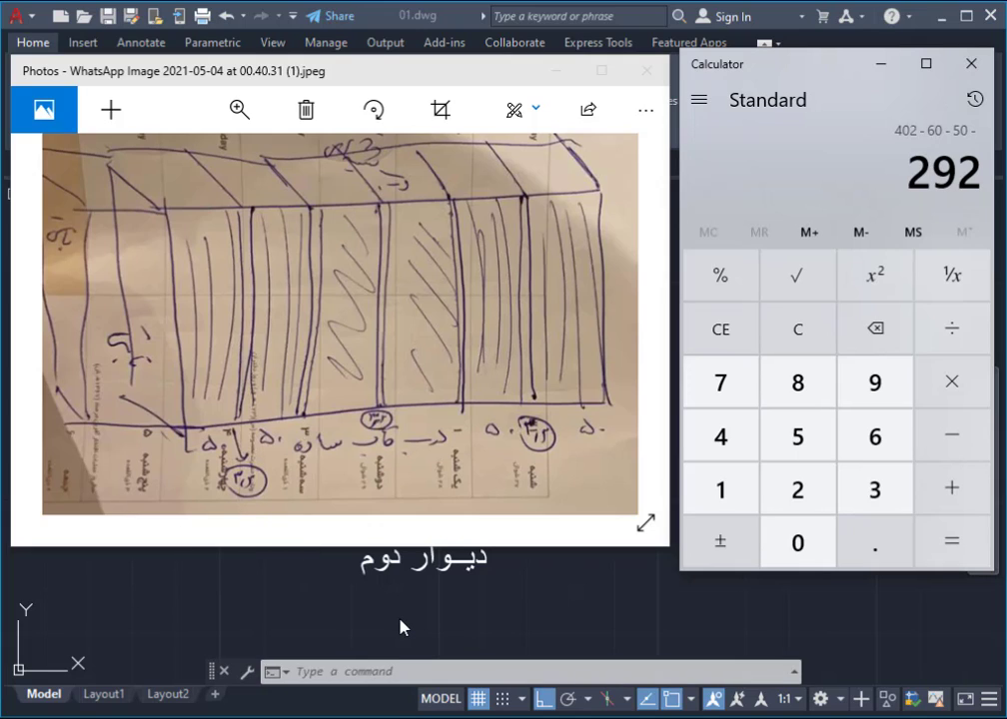
{"action": "type", "text": "3.2"}
{"action": "key", "text": "minus"}
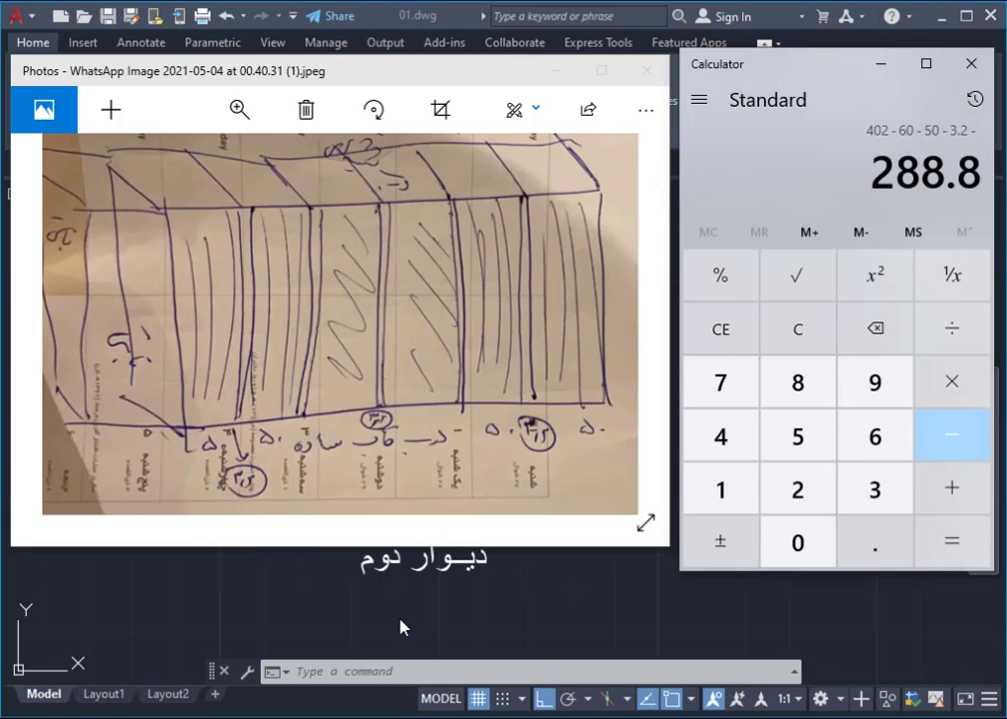
{"action": "type", "text": "50"}
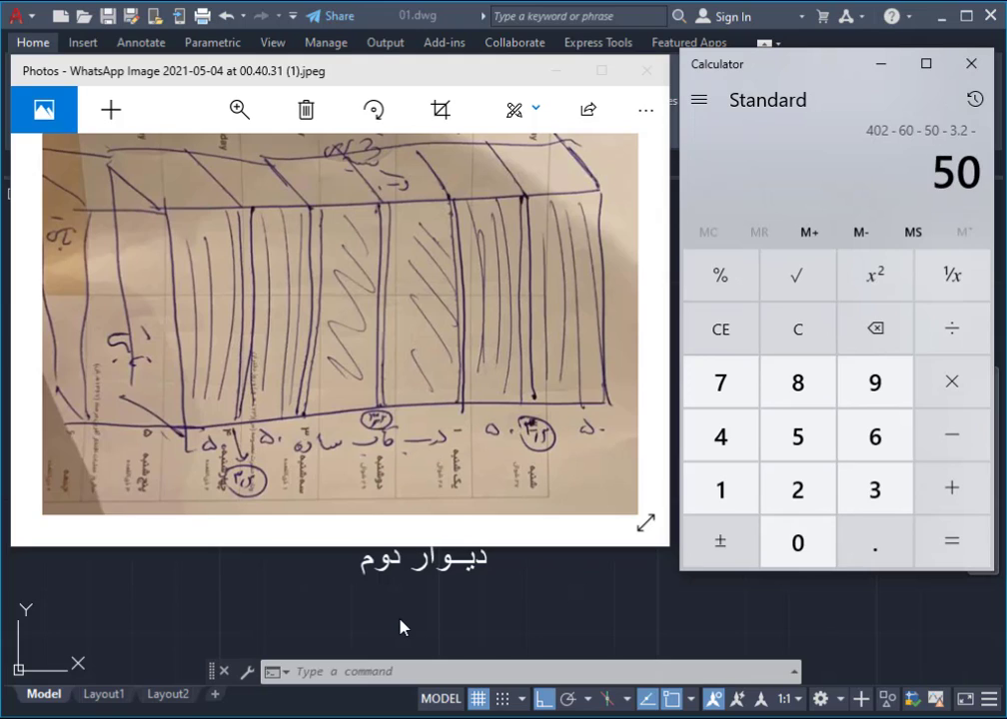
{"action": "key", "text": "minus"}
{"action": "type", "text": "3.2"}
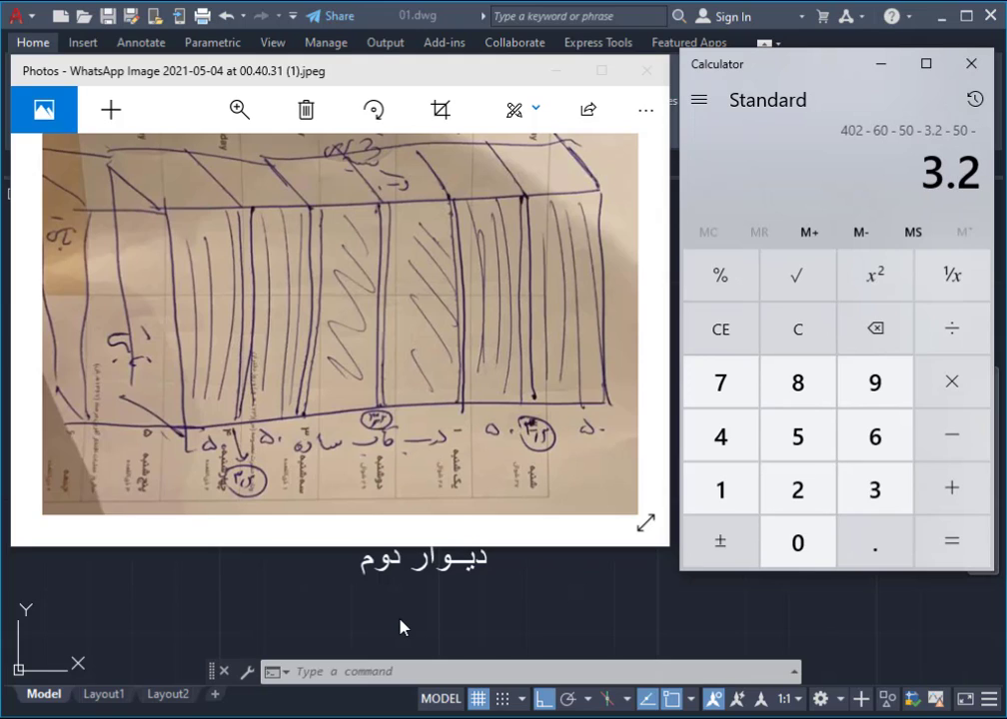
{"action": "key", "text": "Return"}
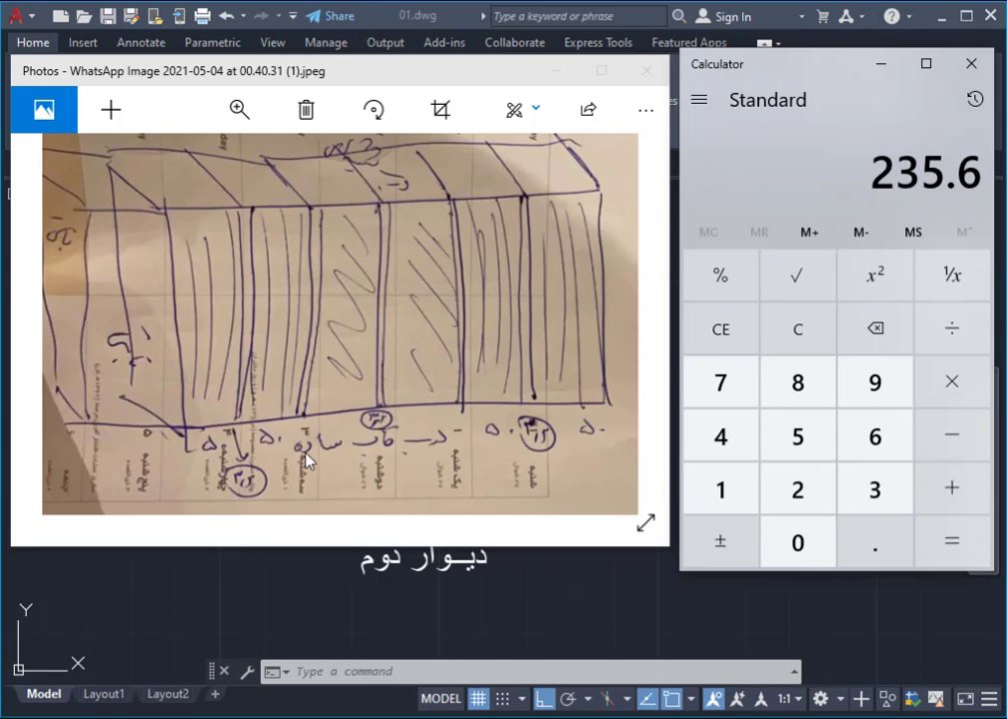
Step: Subtract another 50 and 3.2 from 235.6 to reach 182.4
{"action": "key", "text": "minus"}
{"action": "type", "text": "50"}
{"action": "key", "text": "minus"}
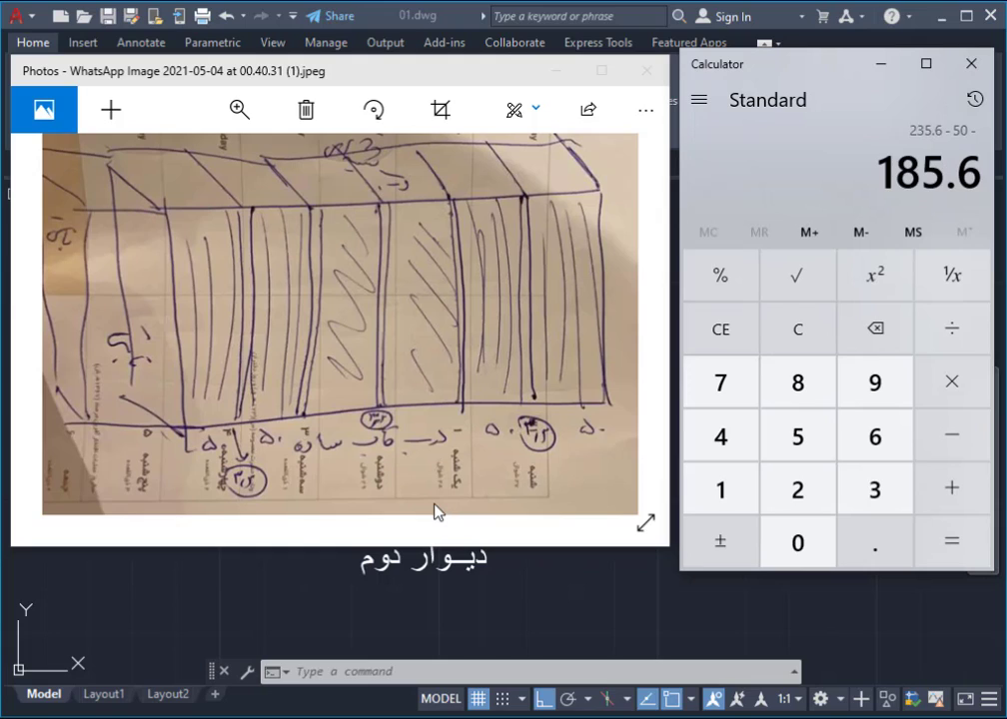
{"action": "type", "text": "3.2"}
{"action": "key", "text": "Return"}
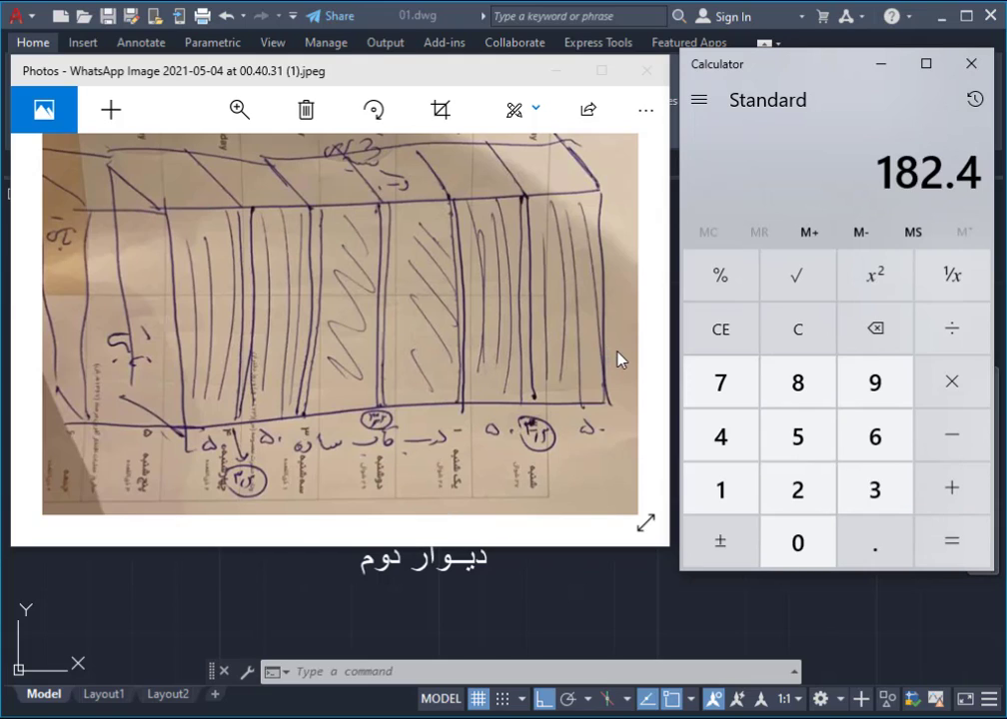
Step: Subtract 50, 3.2 and 50 from 182.4 on the Calculator keypad, giving 79.2
{"action": "left_click_drag", "start_coordinate": [636, 400], "coordinate": [547, 422]}
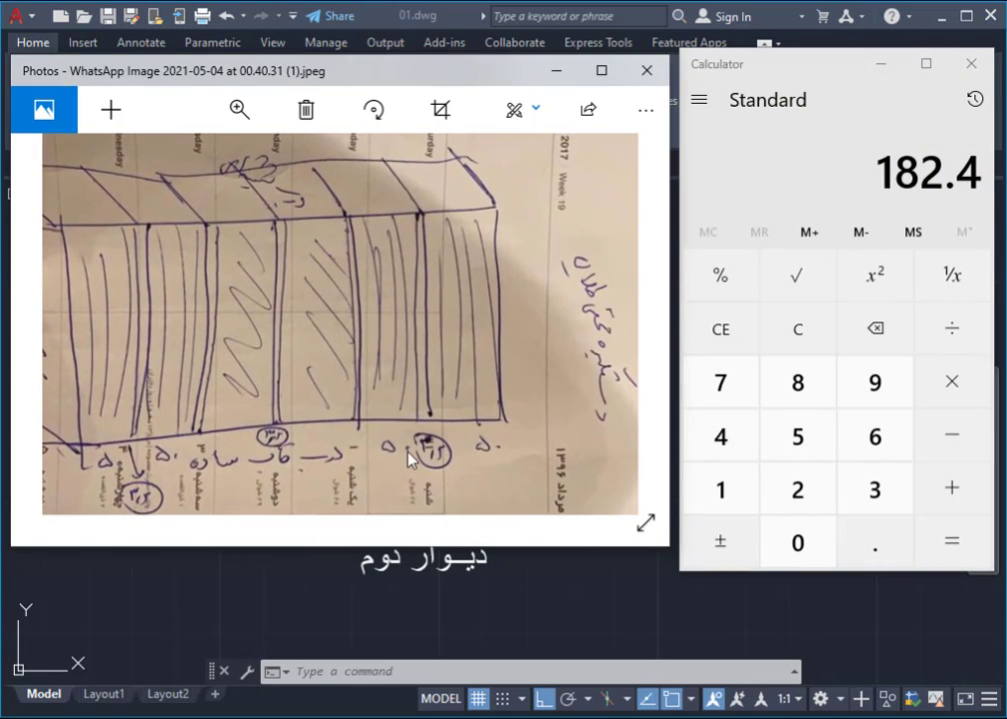
{"action": "mouse_move", "coordinate": [363, 458]}
{"action": "left_mouse_down"}
{"action": "mouse_move", "coordinate": [501, 442]}
{"action": "mouse_move", "coordinate": [427, 416]}
{"action": "left_mouse_up"}
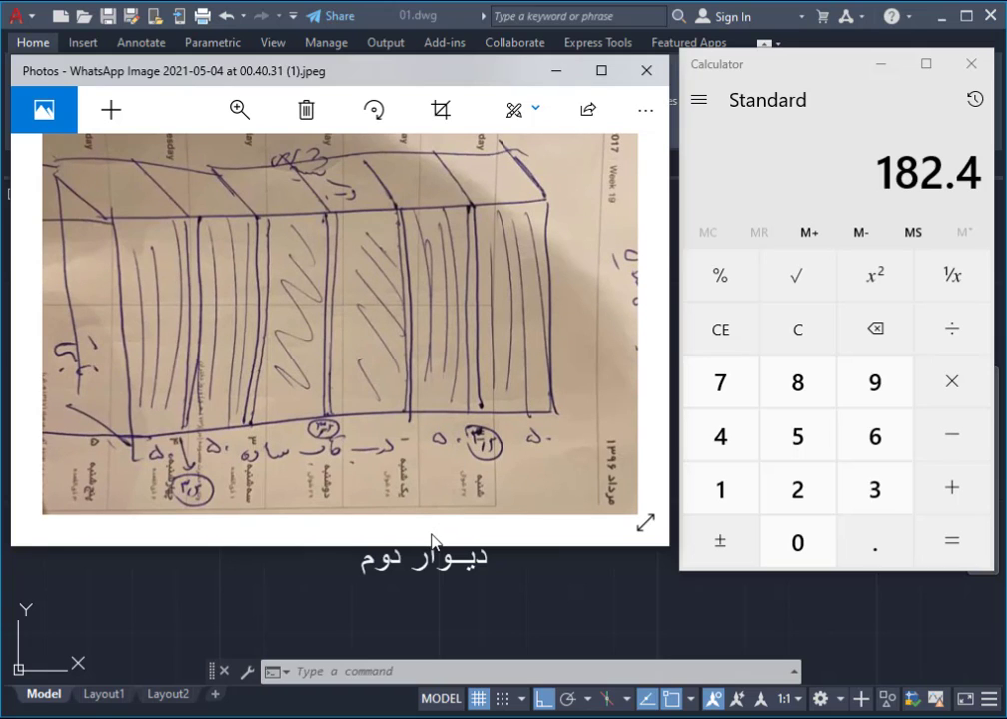
{"action": "left_click", "coordinate": [951, 436]}
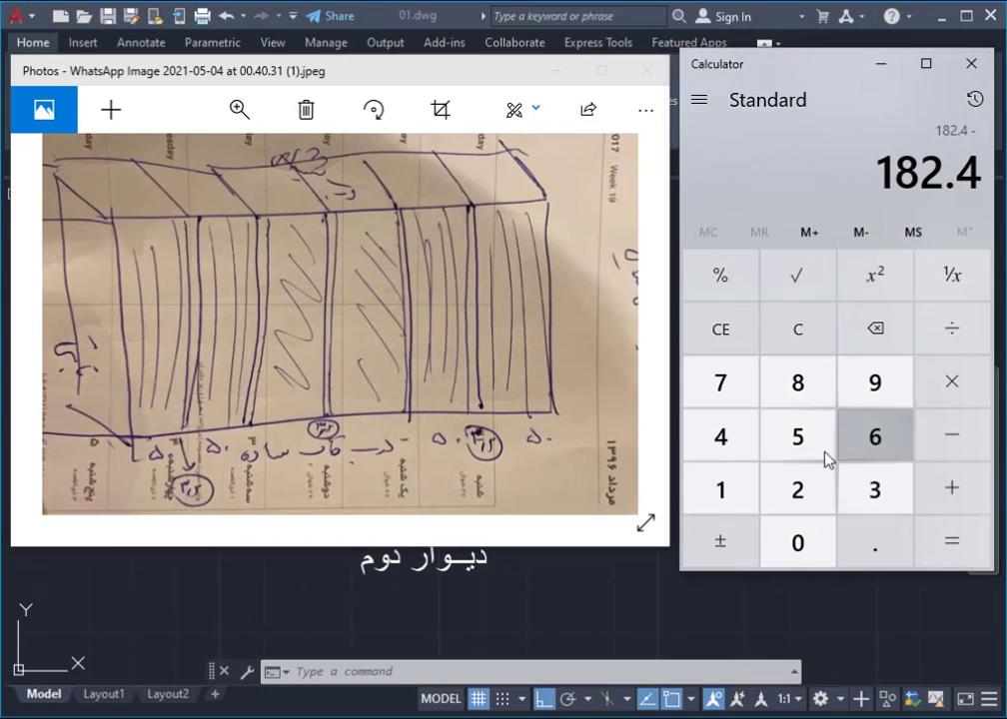
{"action": "left_click", "coordinate": [798, 436]}
{"action": "left_click", "coordinate": [798, 540]}
{"action": "left_click", "coordinate": [952, 436]}
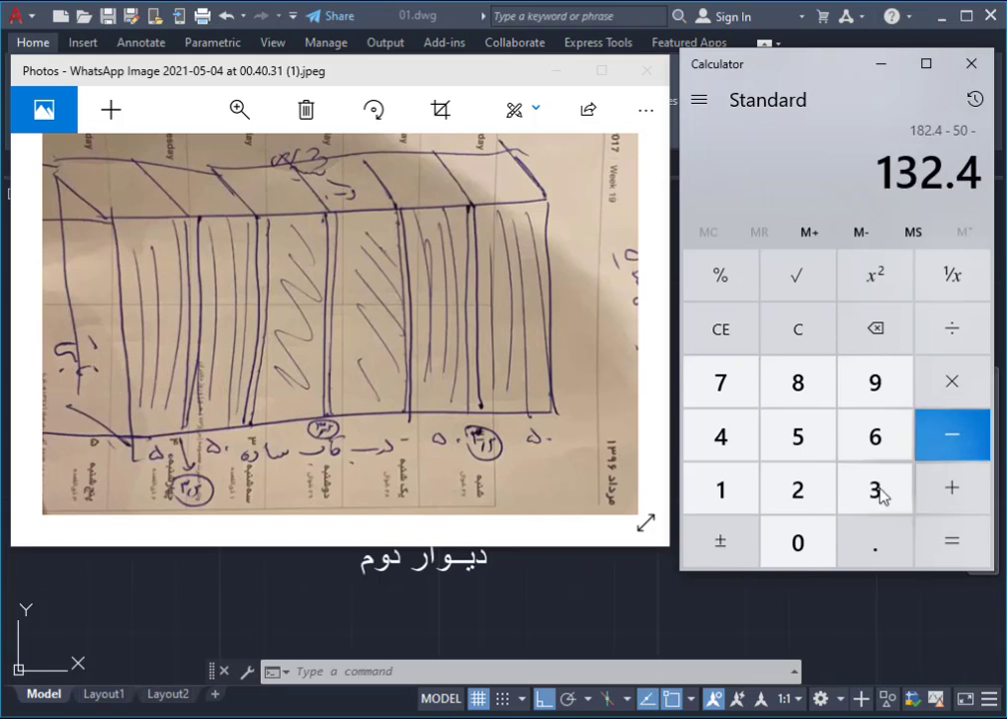
{"action": "left_click", "coordinate": [879, 492]}
{"action": "left_click", "coordinate": [864, 548]}
{"action": "left_click", "coordinate": [799, 489]}
{"action": "left_click", "coordinate": [951, 436]}
{"action": "left_click", "coordinate": [798, 436]}
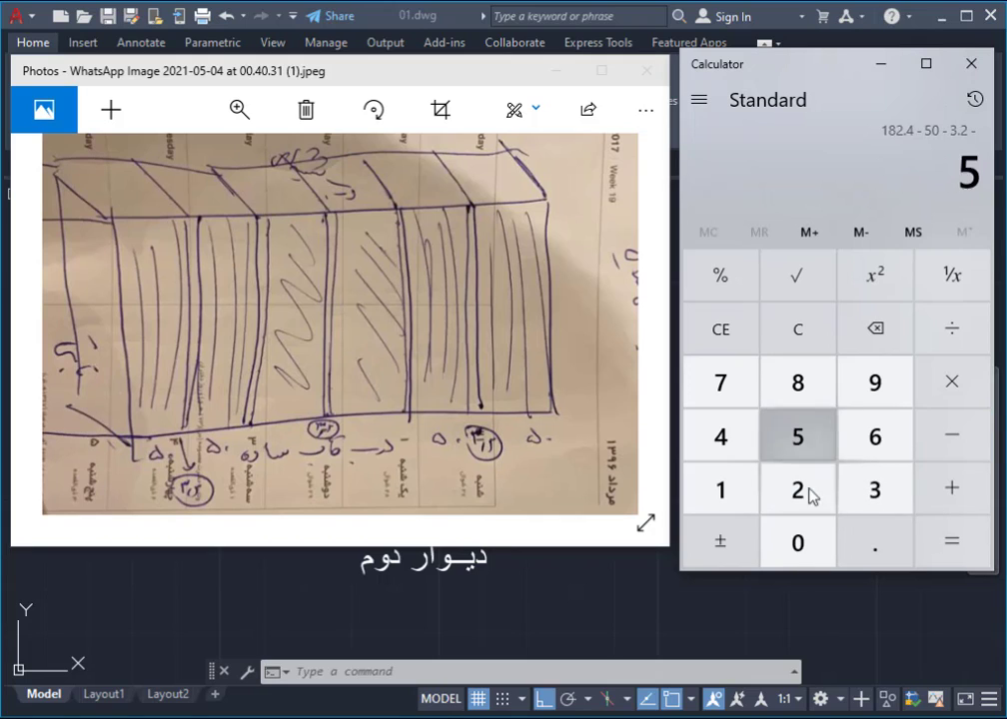
{"action": "left_click", "coordinate": [798, 543]}
{"action": "left_click", "coordinate": [947, 540]}
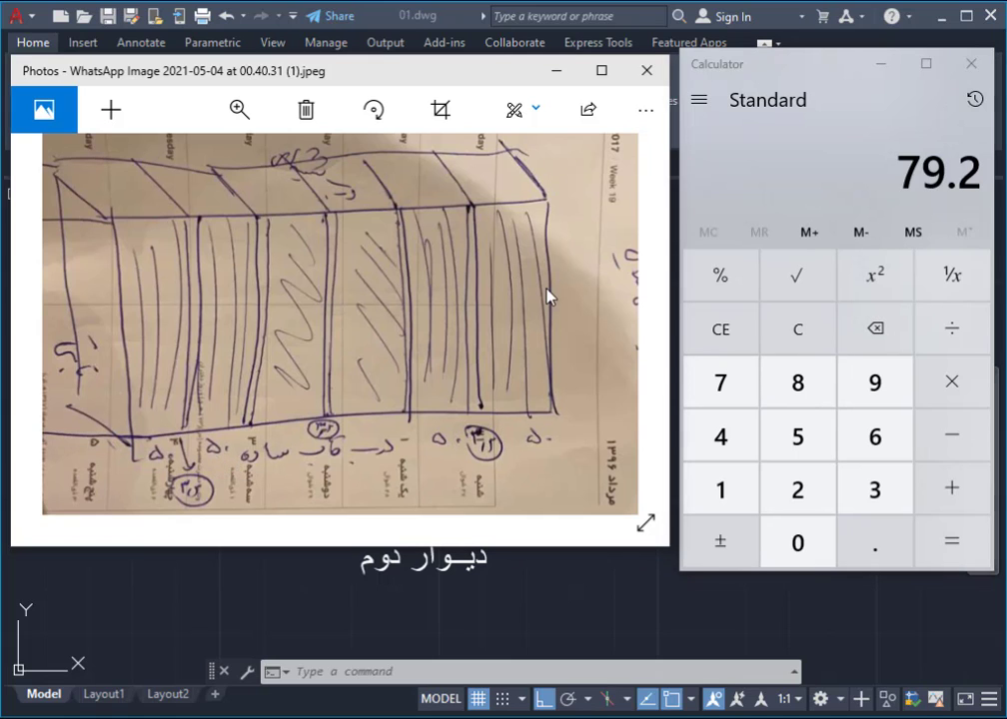
Step: Rearrange the sketch photo and Calculator side by side and clear Calculator to 0
{"action": "left_click_drag", "start_coordinate": [547, 291], "coordinate": [426, 305]}
{"action": "scroll", "coordinate": [443, 316], "scroll_direction": "left", "scroll_amount": 4}
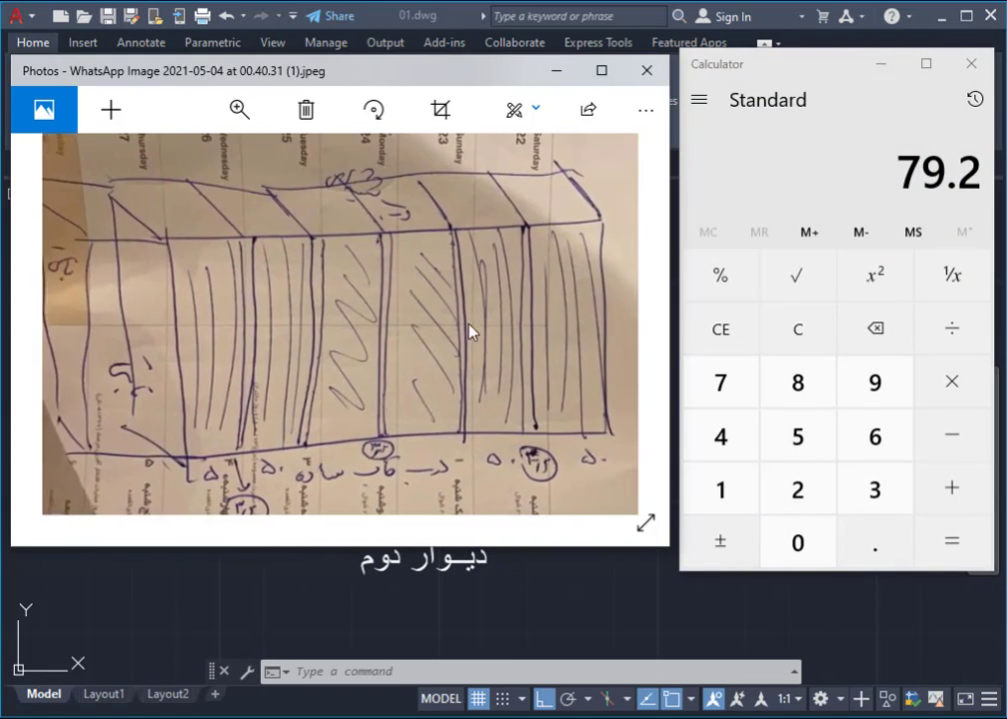
{"action": "left_click_drag", "start_coordinate": [484, 334], "coordinate": [491, 338]}
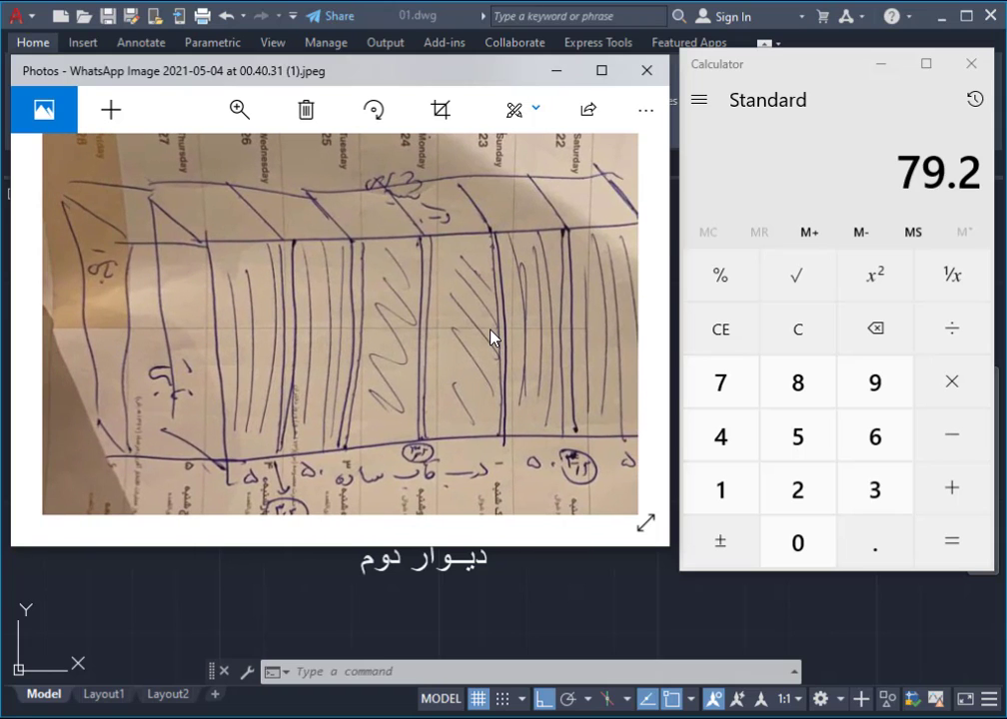
{"action": "scroll", "coordinate": [491, 337], "scroll_direction": "right", "scroll_amount": 2}
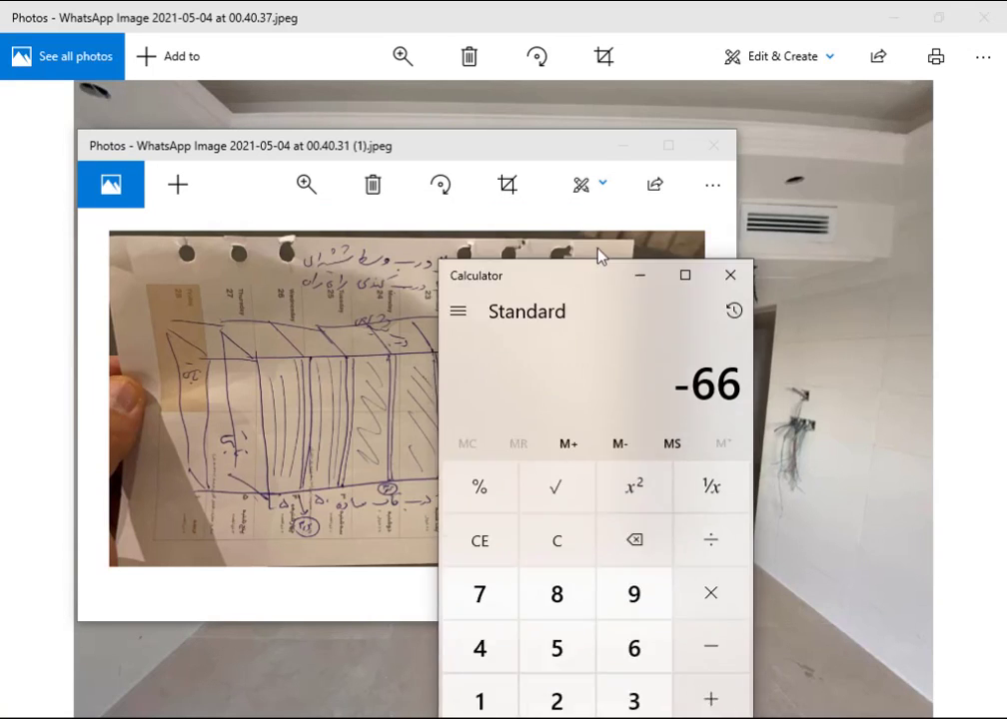
{"action": "left_click_drag", "start_coordinate": [597, 257], "coordinate": [717, 134]}
{"action": "left_click_drag", "start_coordinate": [544, 146], "coordinate": [480, 68]}
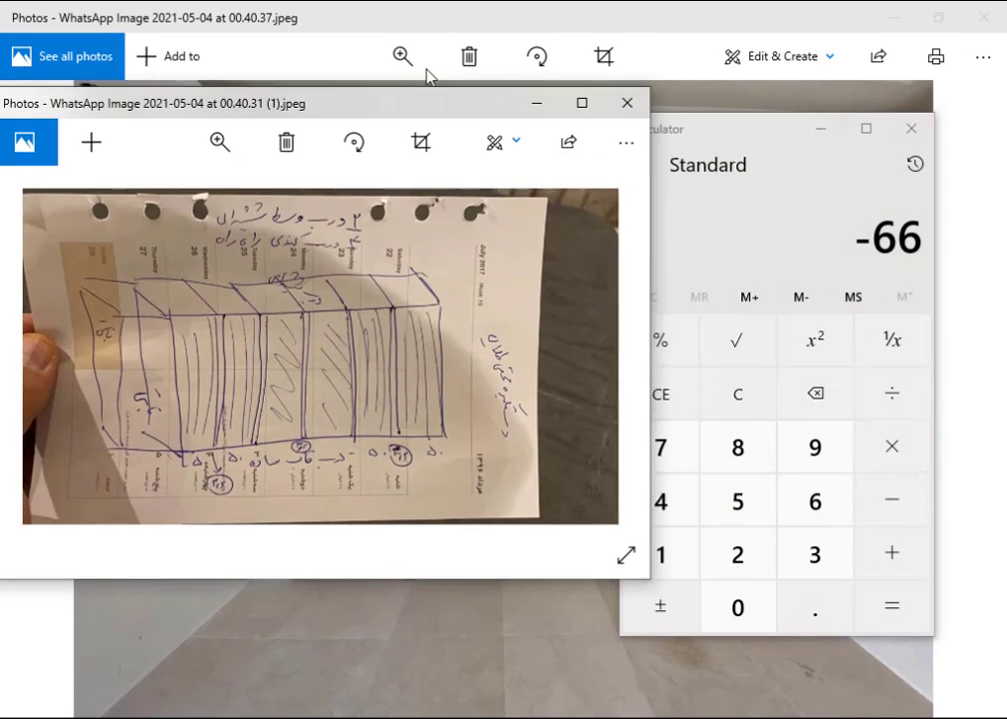
{"action": "left_click_drag", "start_coordinate": [758, 128], "coordinate": [813, 63]}
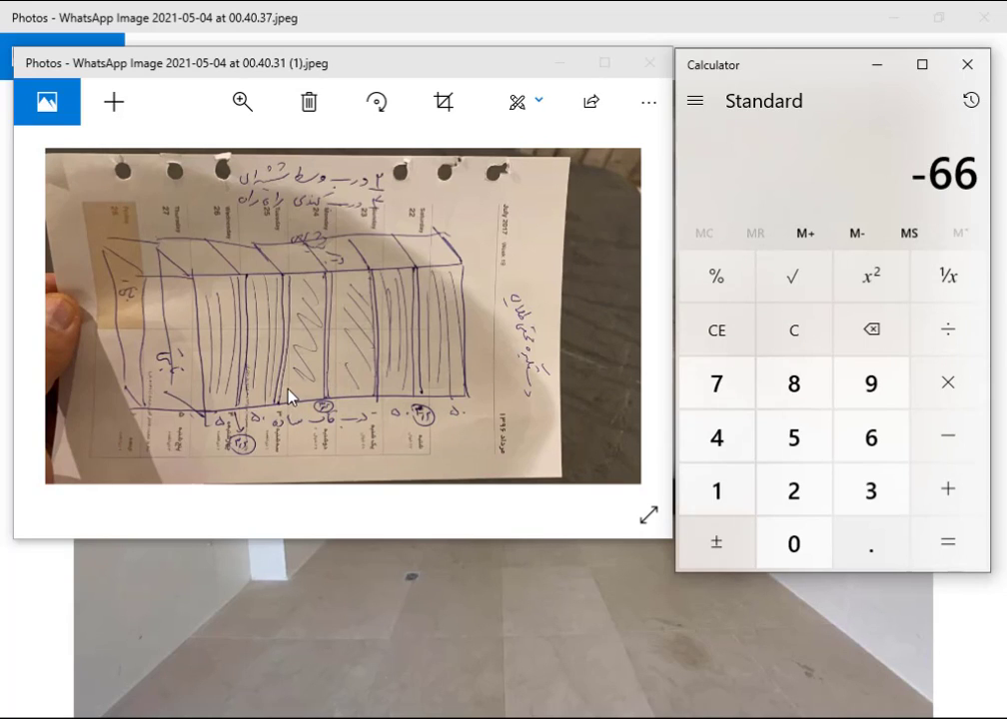
{"action": "left_click", "coordinate": [797, 340]}
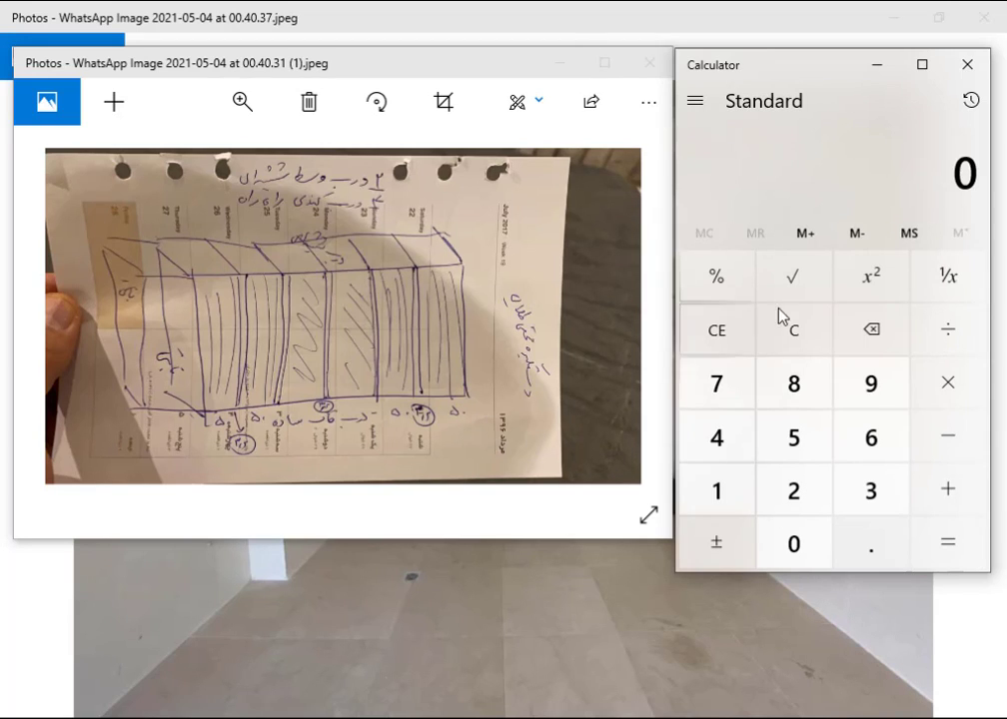
Step: Enter 402 and subtract 50, 3.2, 50 and 3.2 in Calculator
{"action": "left_click", "coordinate": [743, 446]}
{"action": "left_click", "coordinate": [811, 567]}
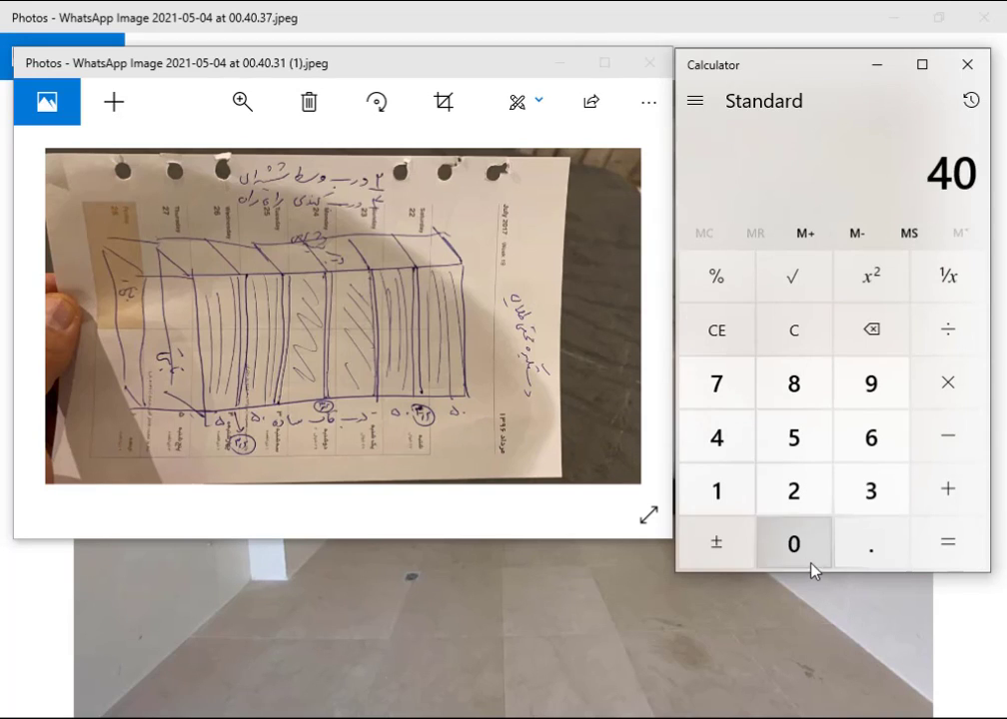
{"action": "left_click", "coordinate": [791, 501]}
{"action": "left_click", "coordinate": [939, 432]}
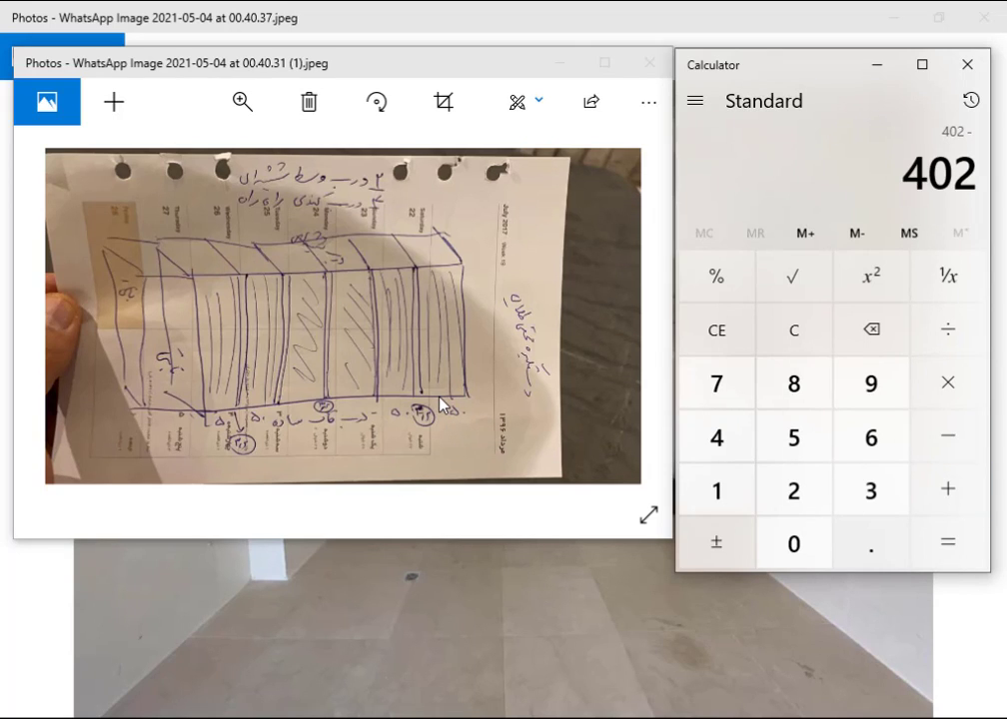
{"action": "type", "text": "50"}
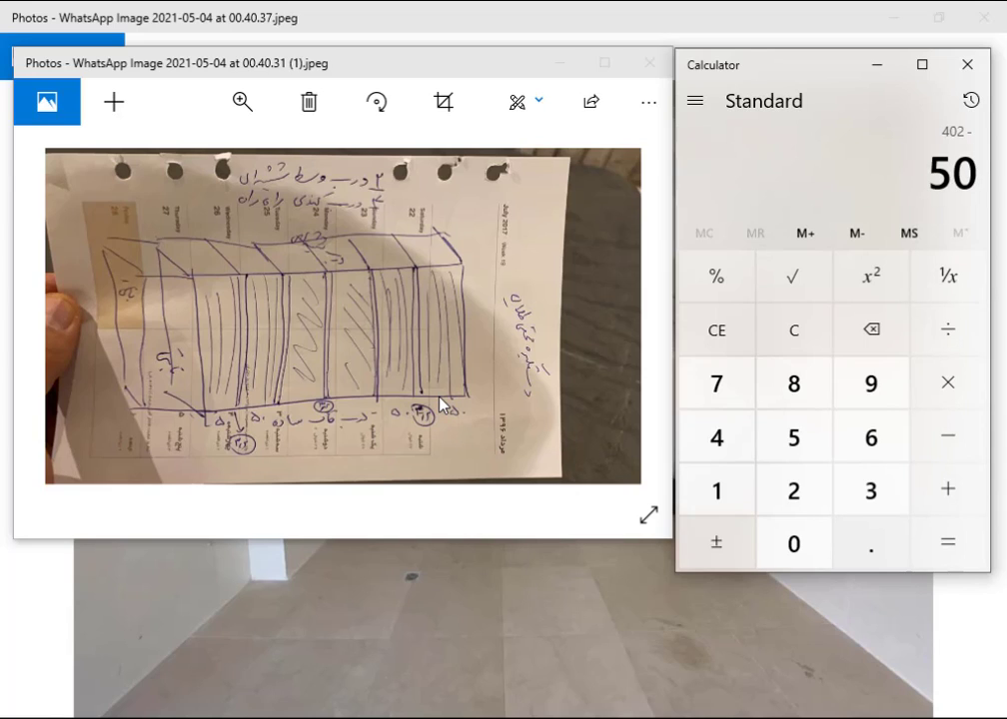
{"action": "key", "text": "minus"}
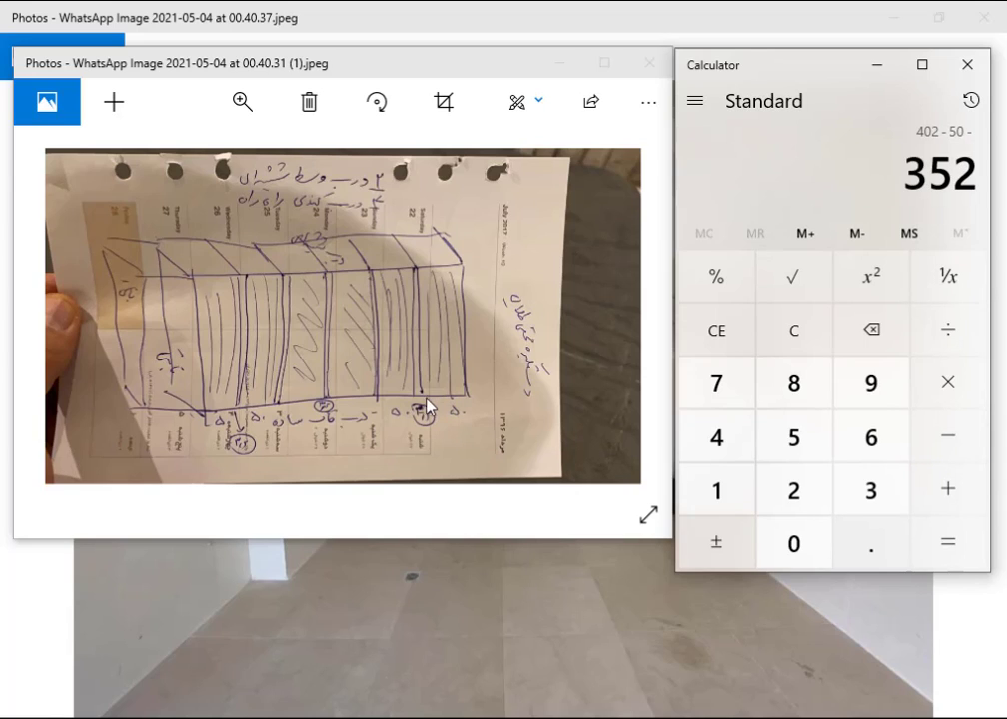
{"action": "type", "text": "3."}
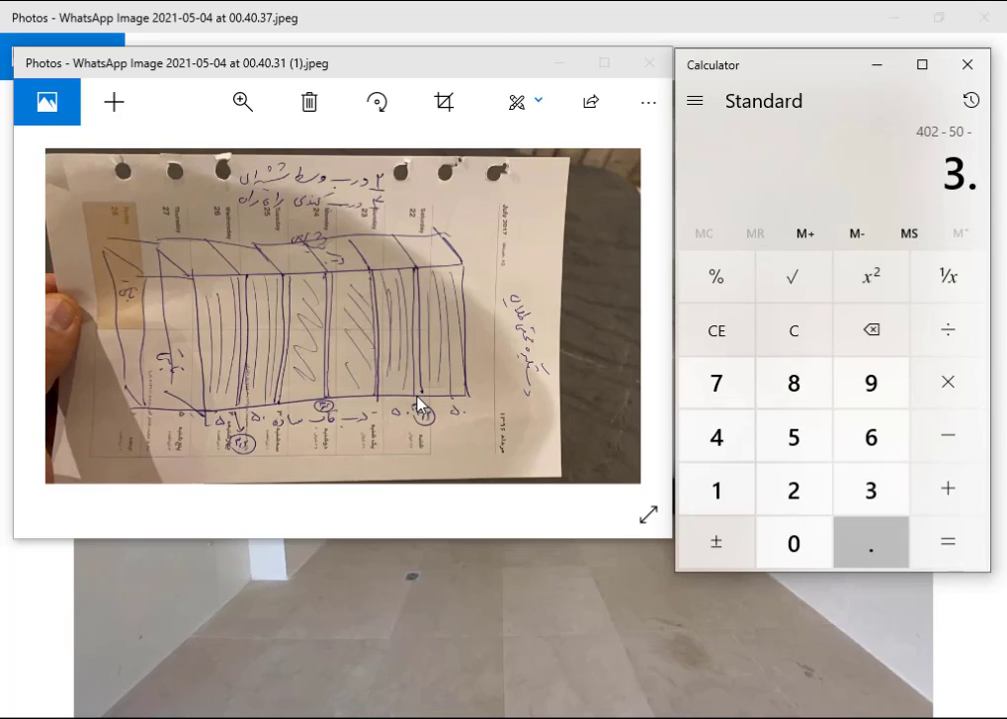
{"action": "type", "text": "2"}
{"action": "key", "text": "minus"}
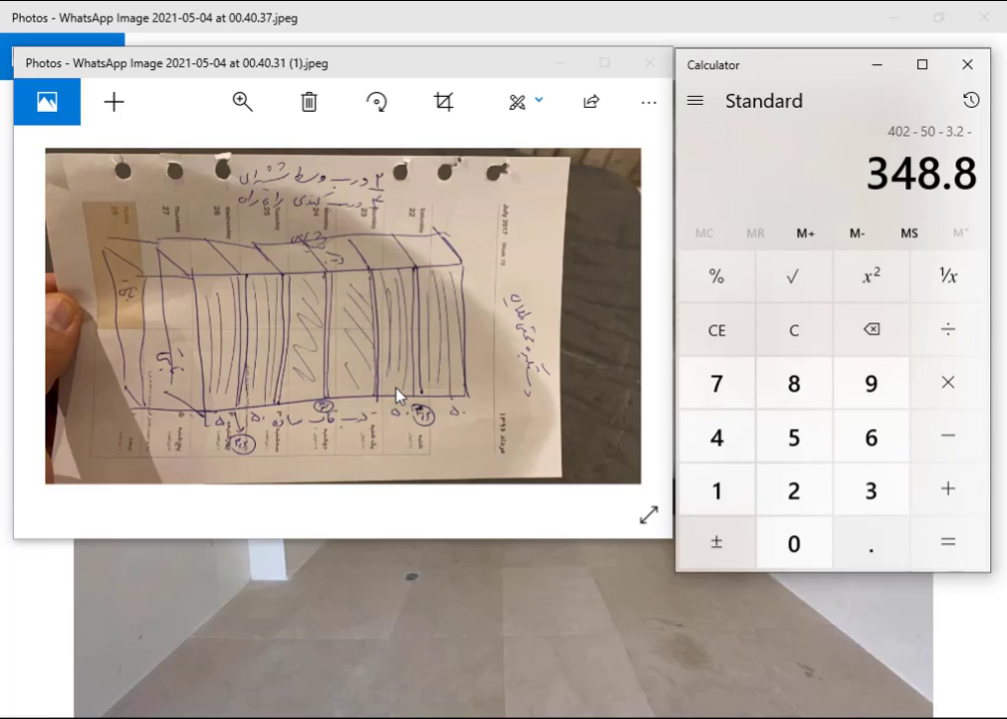
{"action": "type", "text": "50"}
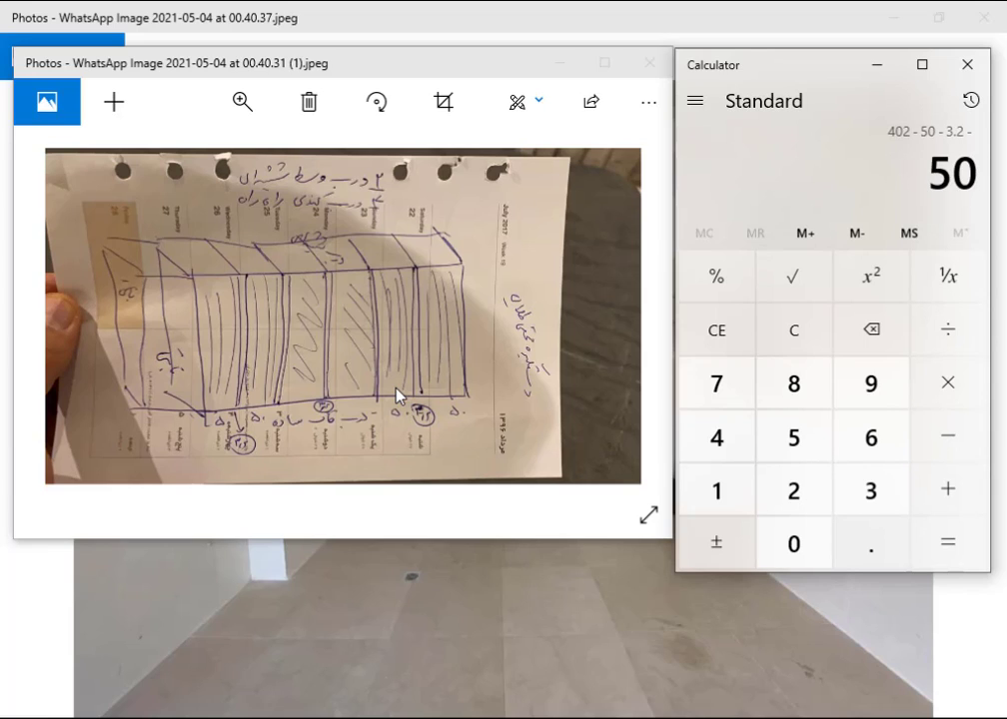
{"action": "key", "text": "minus"}
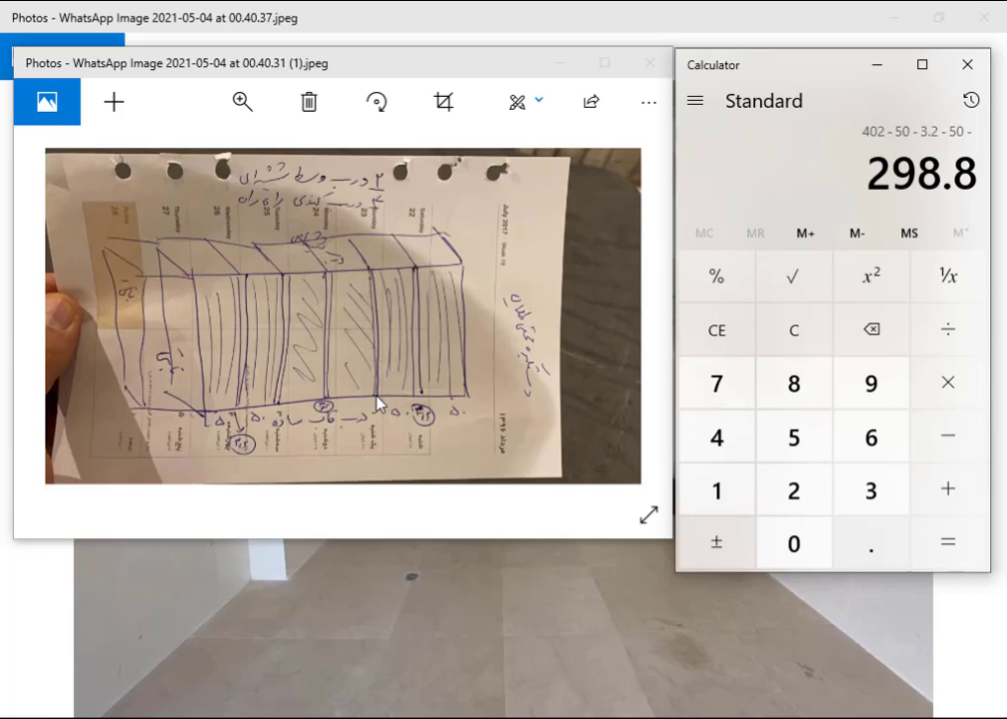
{"action": "type", "text": "3.2"}
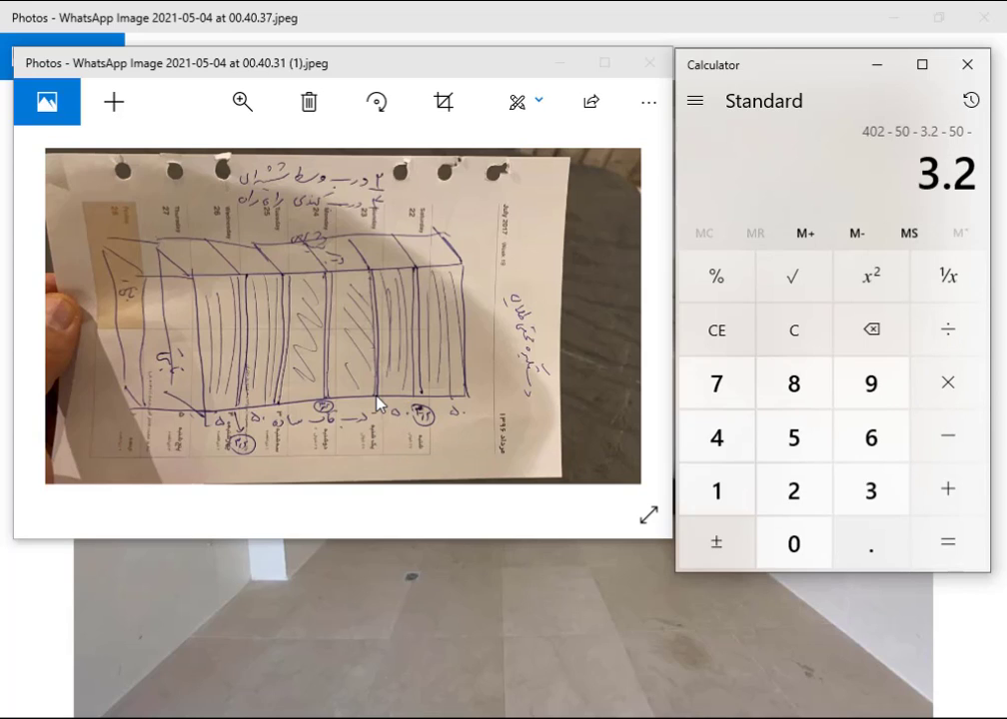
{"action": "key", "text": "minus"}
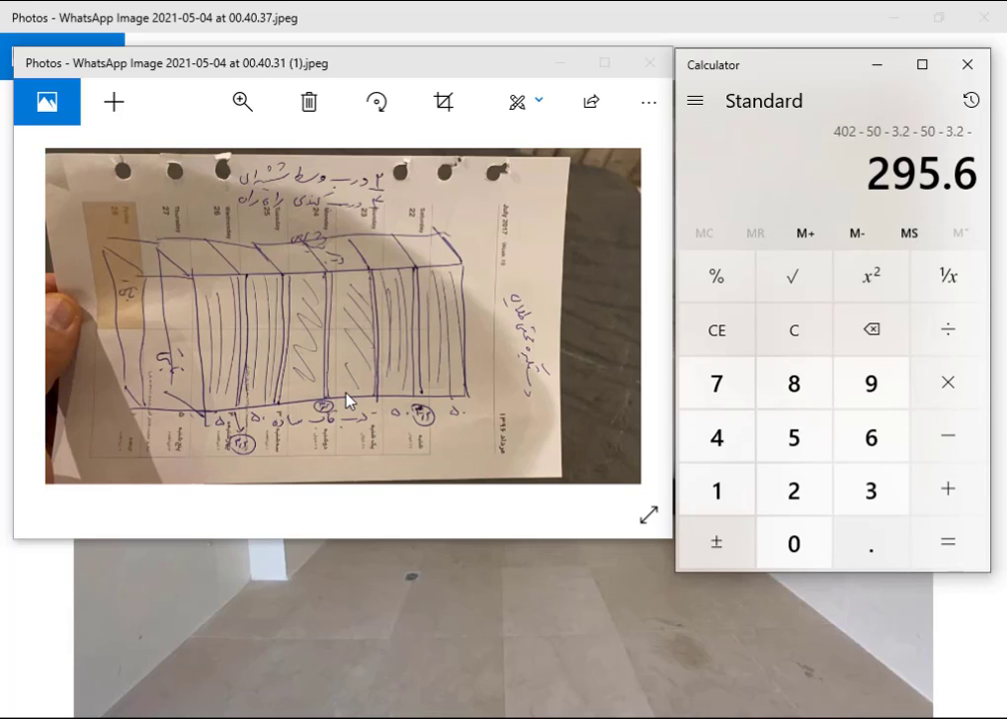
Step: Continue subtracting 60, 3.2, 60, 3.2, 50, 3.2 and 50 to reach 66
{"action": "type", "text": "60"}
{"action": "key", "text": "minus"}
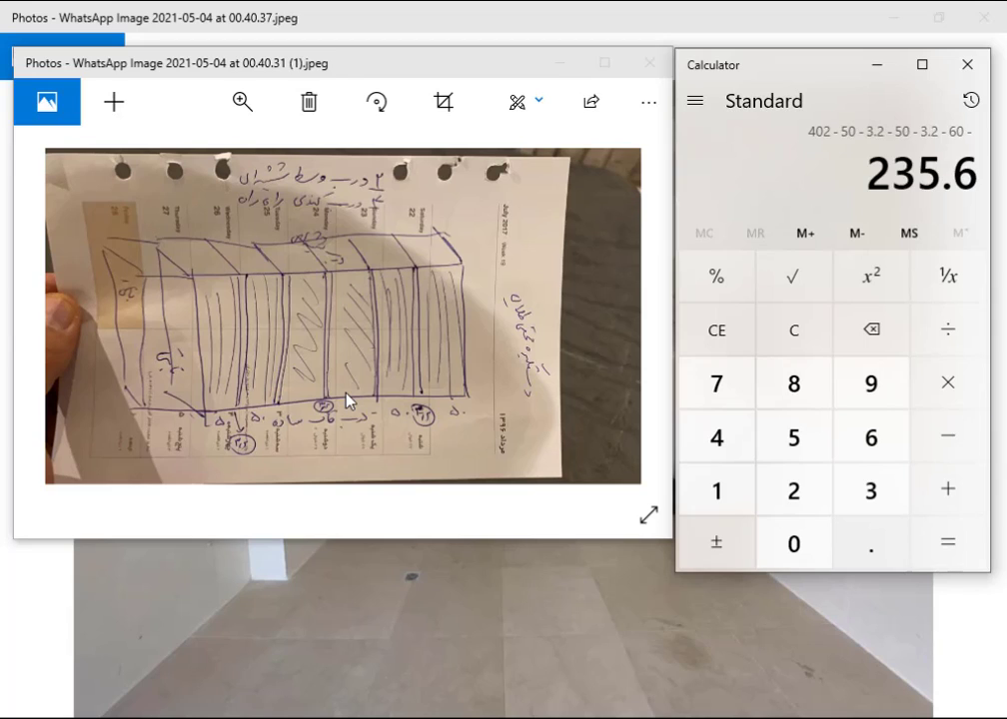
{"action": "type", "text": "3."}
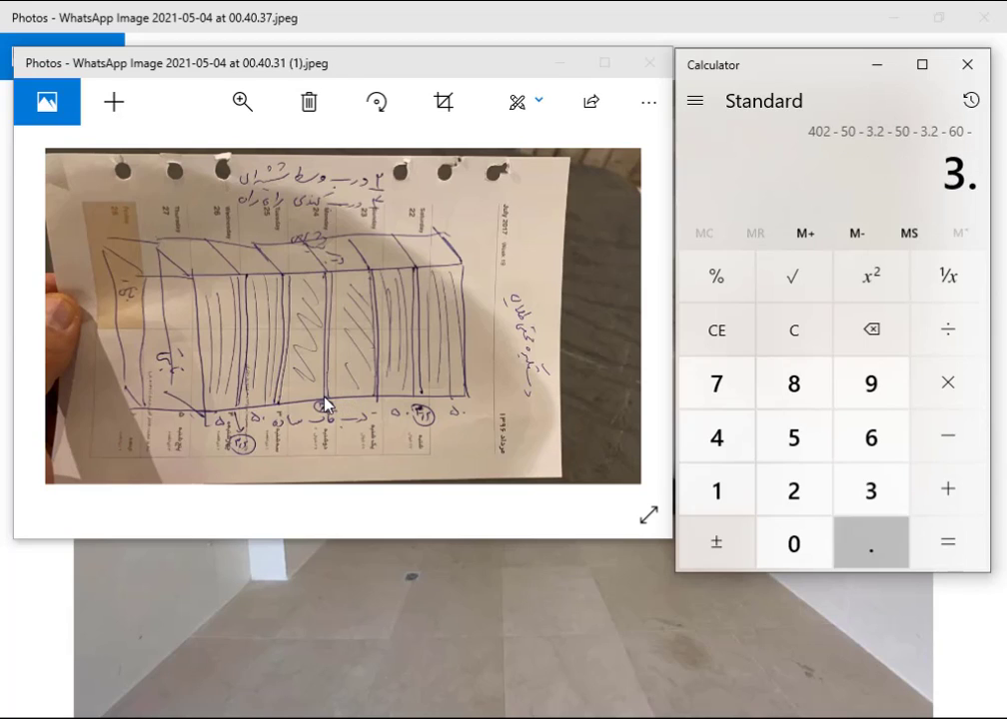
{"action": "type", "text": "2"}
{"action": "key", "text": "minus"}
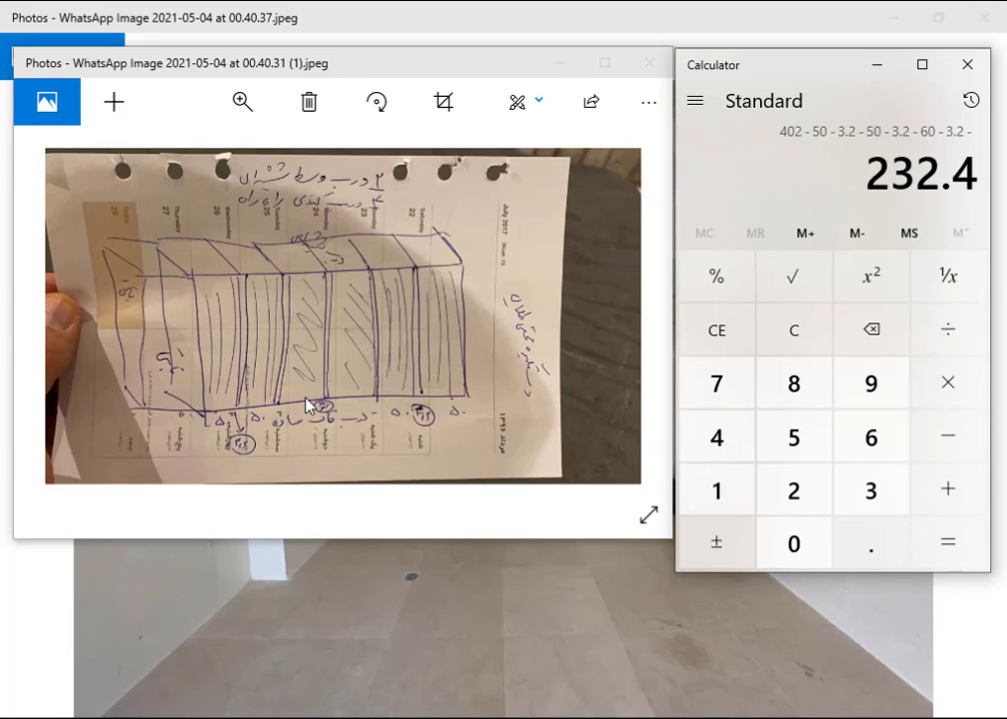
{"action": "type", "text": "60"}
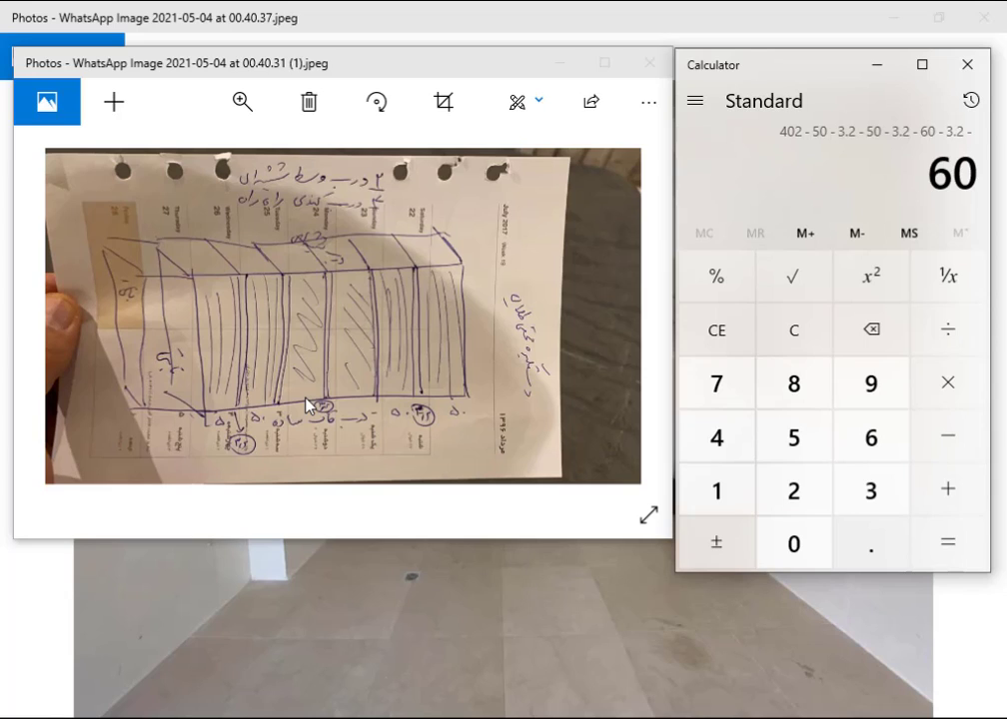
{"action": "key", "text": "minus"}
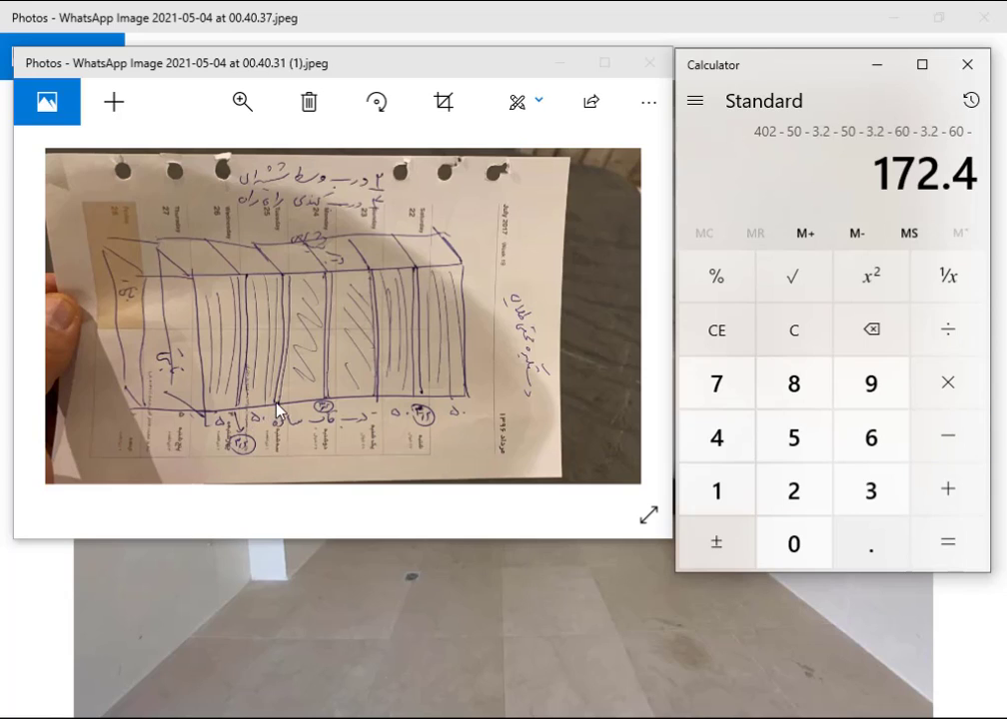
{"action": "type", "text": "3.2"}
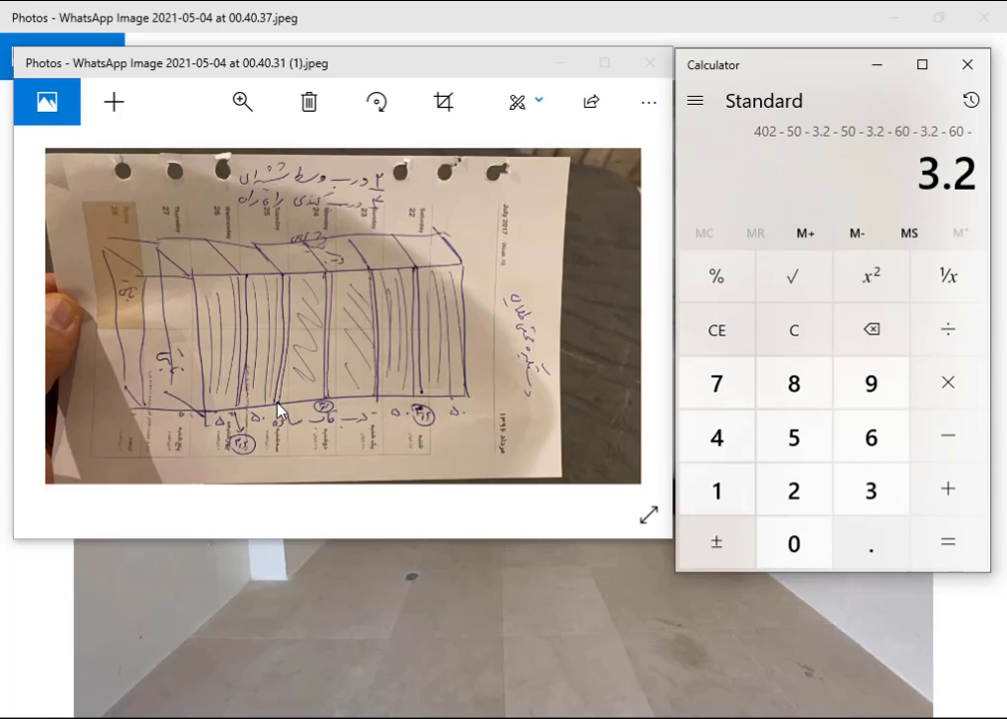
{"action": "key", "text": "minus"}
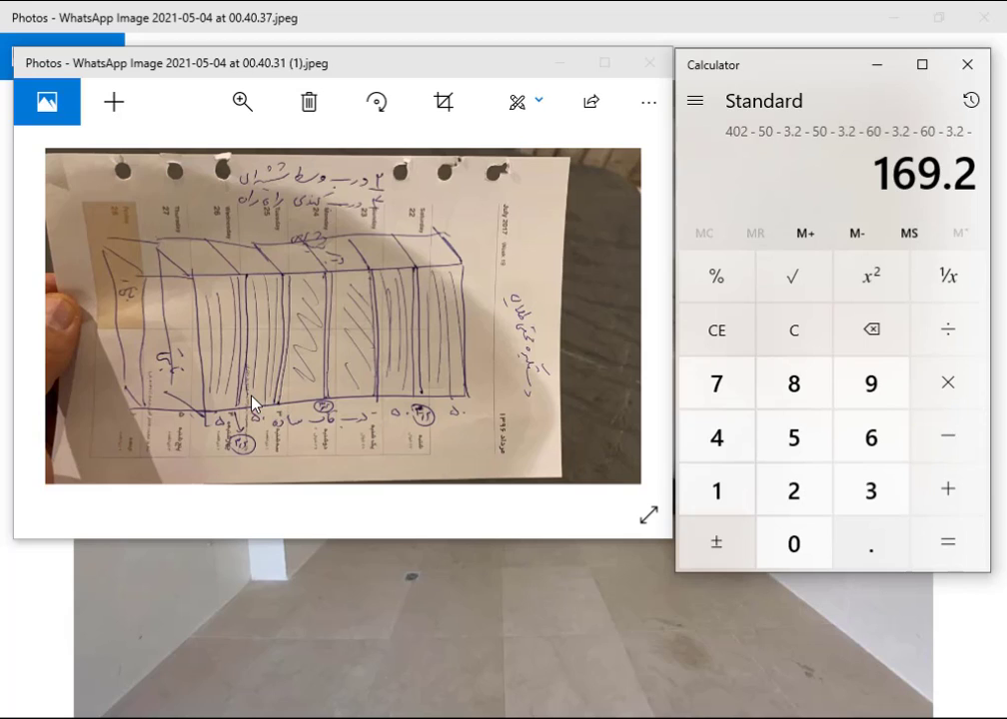
{"action": "type", "text": "50"}
{"action": "key", "text": "minus"}
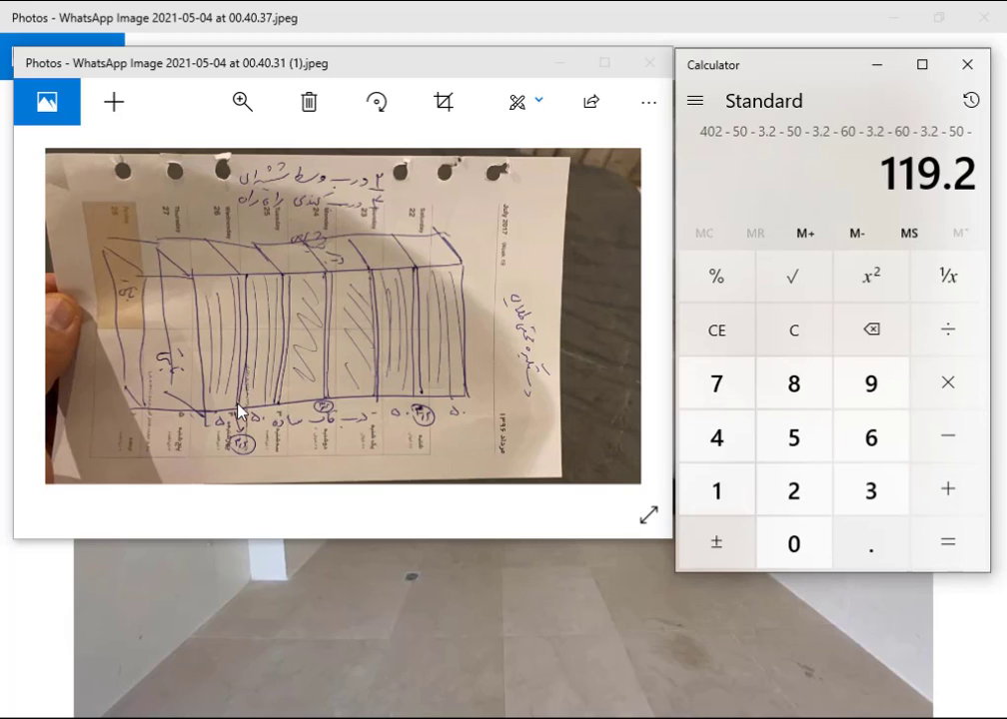
{"action": "type", "text": "3.2"}
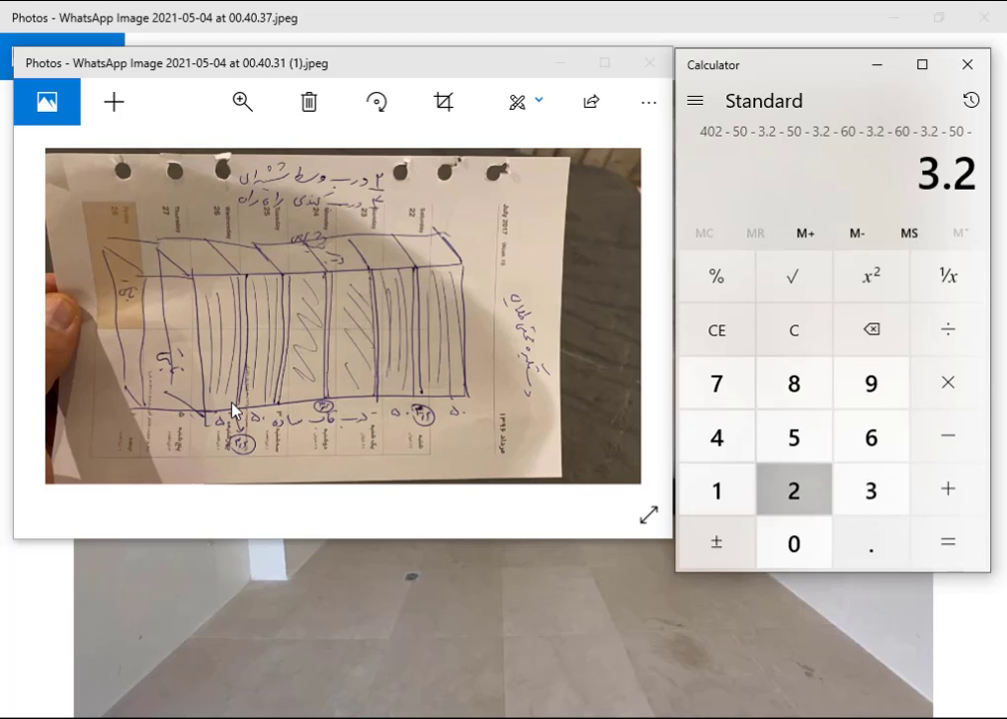
{"action": "key", "text": "minus"}
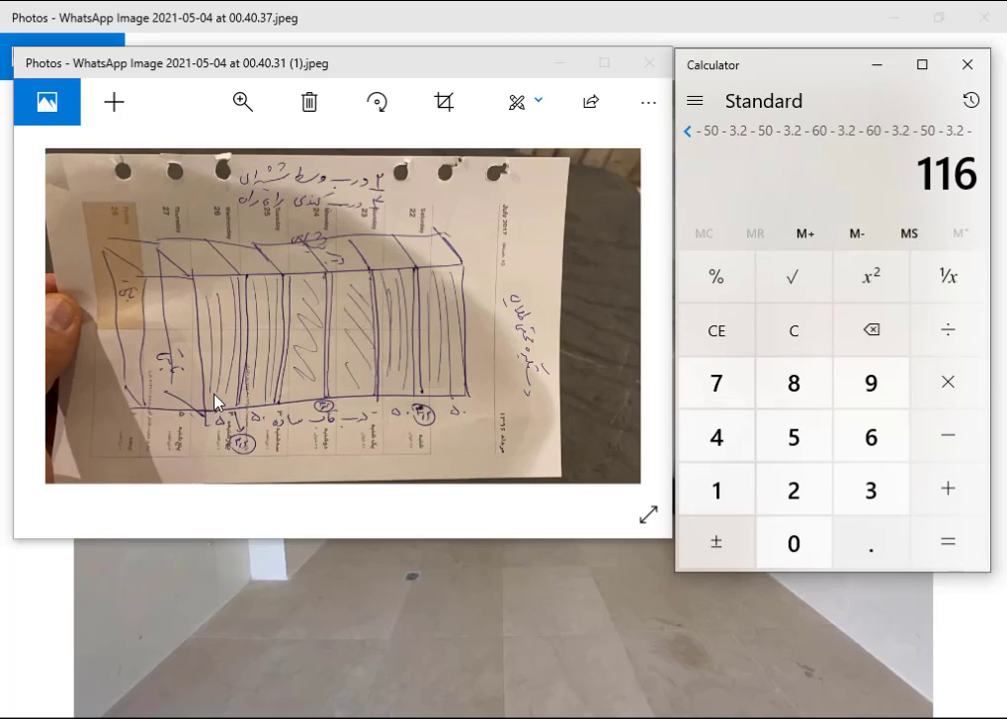
{"action": "type", "text": "50"}
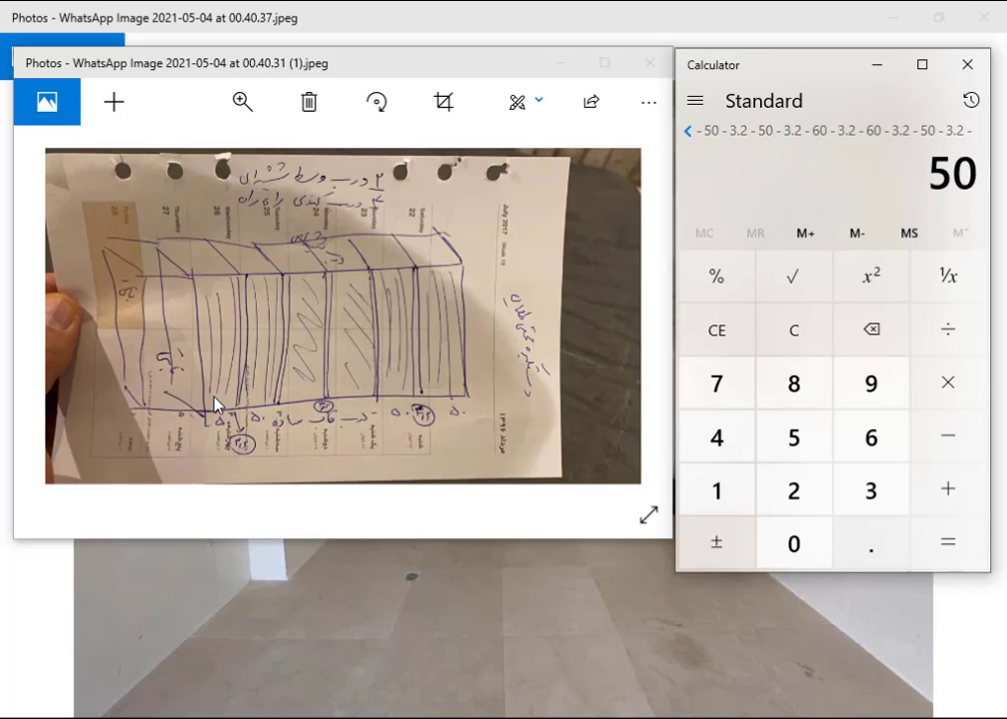
{"action": "key", "text": "Return"}
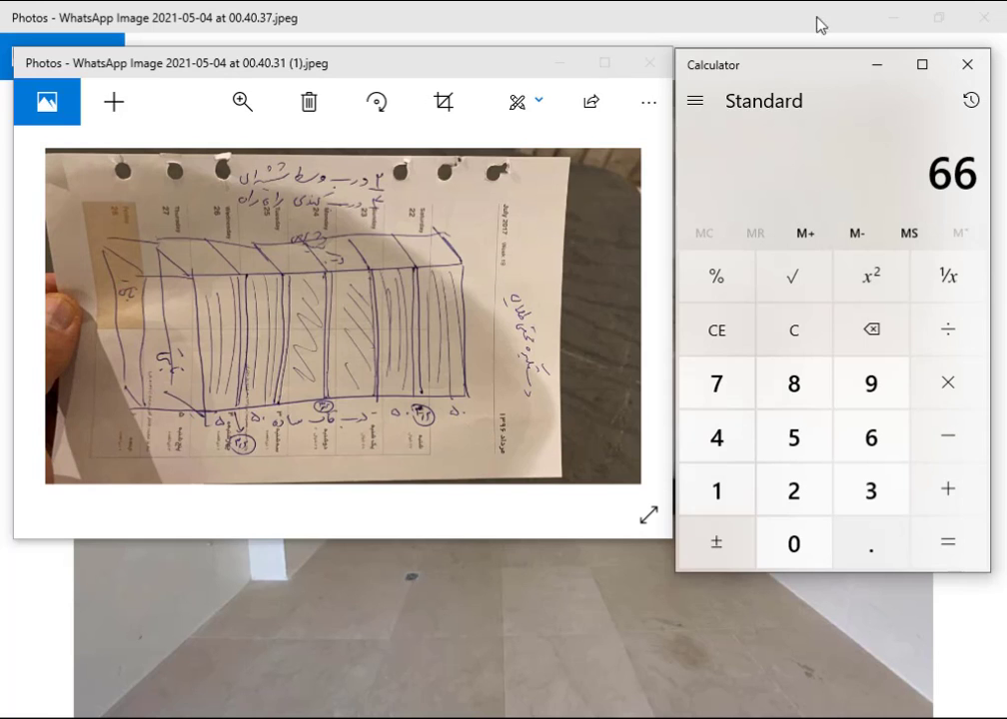
Step: Put away Calculator and Photos and pan the AutoCAD drawing to show the wall elevations
{"action": "left_click", "coordinate": [865, 78]}
{"action": "left_click", "coordinate": [645, 63]}
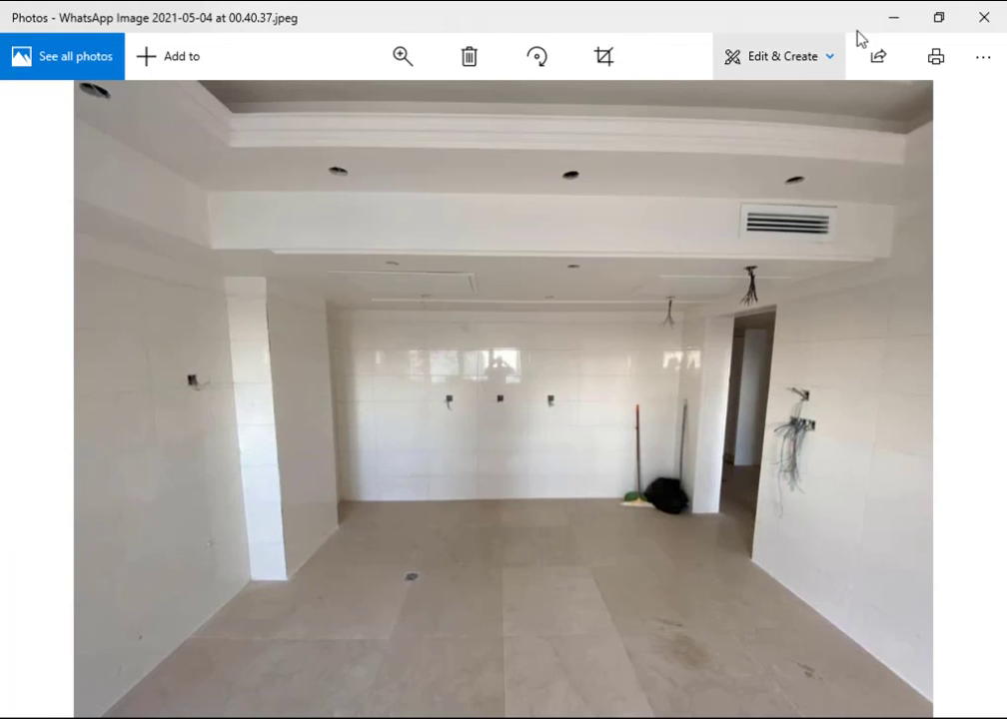
{"action": "key", "text": "Right"}
{"action": "left_click", "coordinate": [894, 17]}
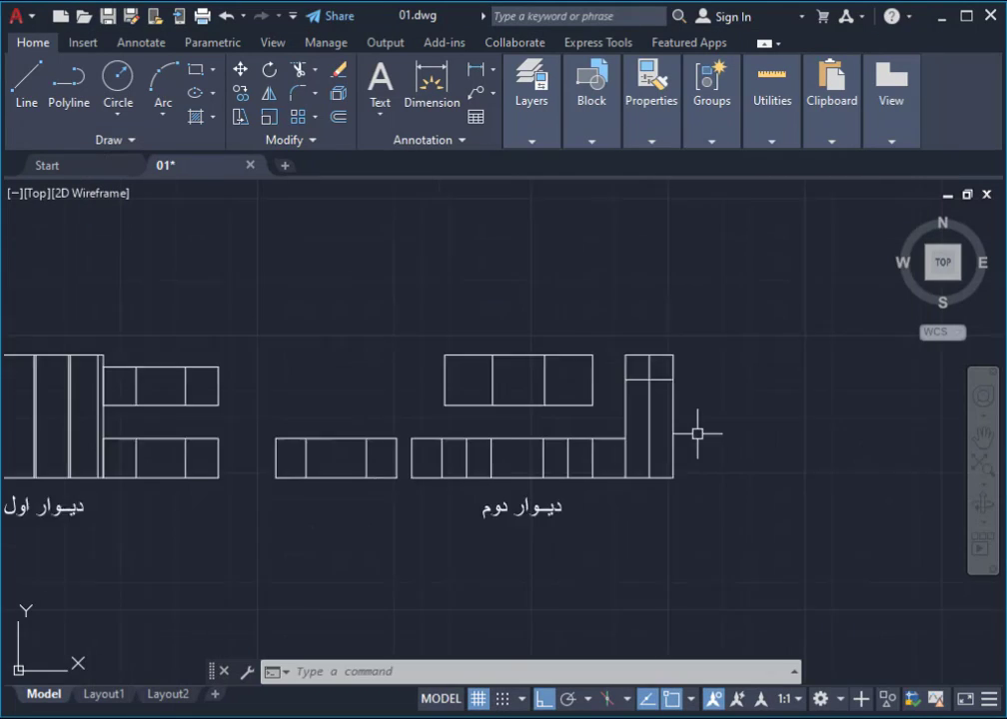
{"action": "scroll", "coordinate": [529, 459], "scroll_direction": "up", "scroll_amount": 5}
{"action": "scroll", "coordinate": [535, 466], "scroll_direction": "up", "scroll_amount": 2}
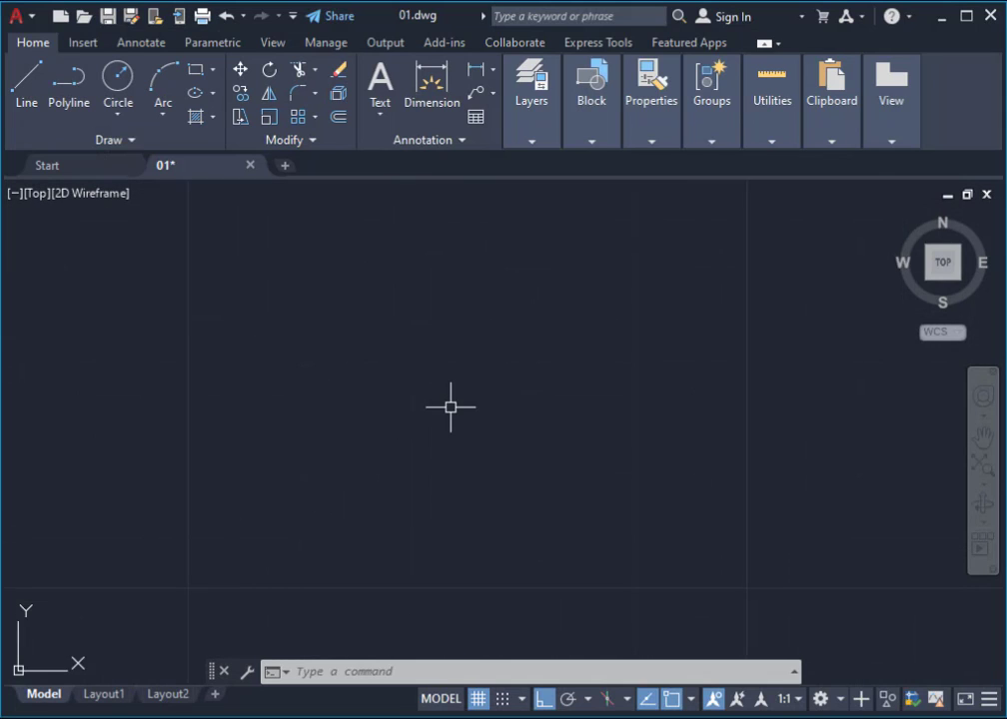
{"action": "scroll", "coordinate": [526, 458], "scroll_direction": "down", "scroll_amount": 3}
{"action": "middle_click_drag", "start_coordinate": [198, 495], "coordinate": [809, 466]}
{"action": "middle_click_drag", "start_coordinate": [610, 479], "coordinate": [759, 461]}
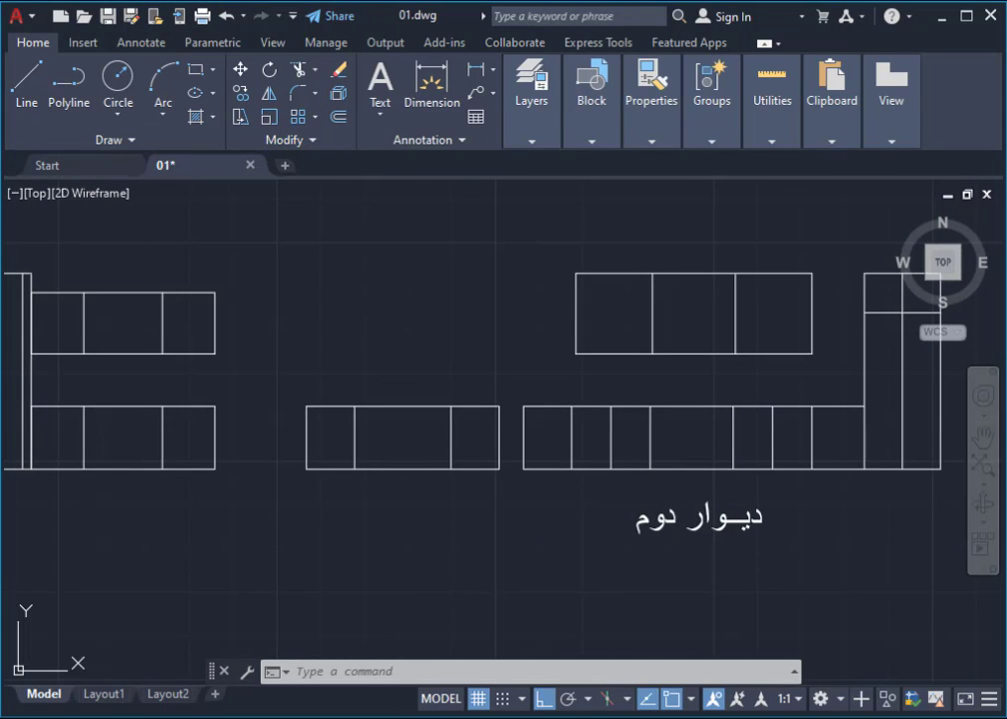
Step: Copy the 'دیوار دوم' label to below the middle cabinet group
{"action": "left_click", "coordinate": [734, 519]}
{"action": "type", "text": "v"}
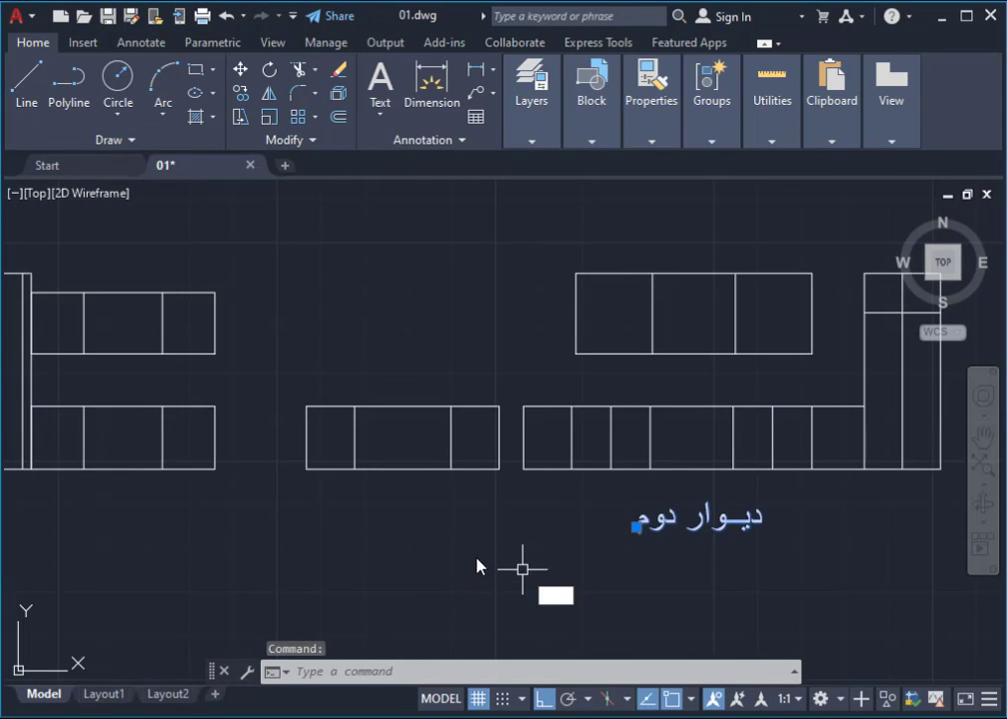
{"action": "type", "text": "co"}
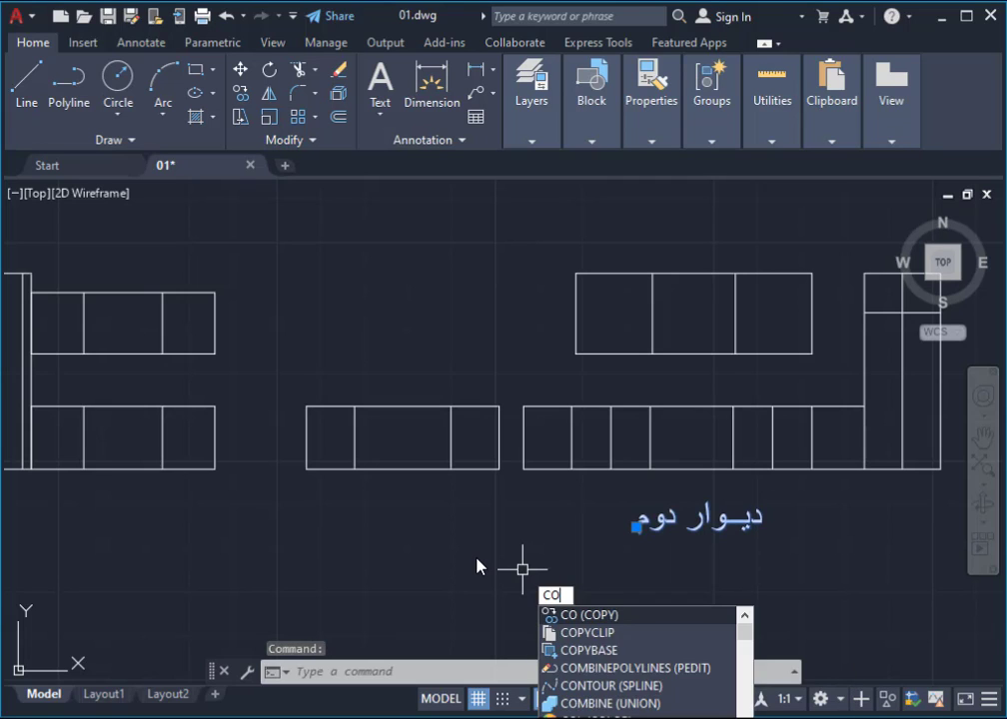
{"action": "key", "text": "Return"}
{"action": "left_click", "coordinate": [672, 563]}
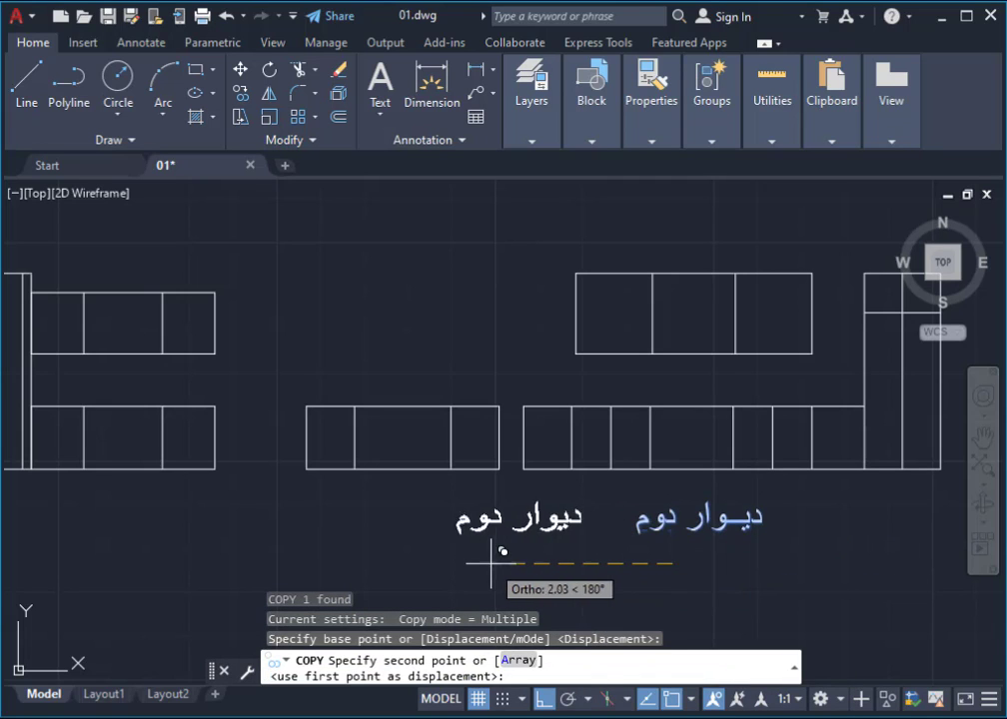
{"action": "left_click", "coordinate": [387, 564]}
{"action": "key", "text": "Escape"}
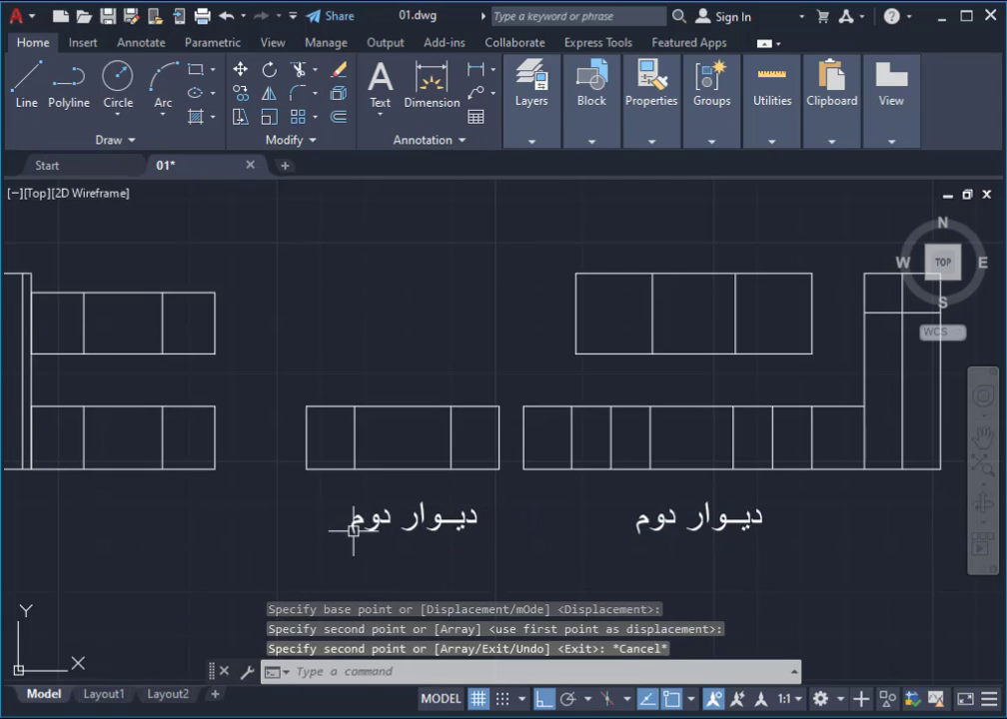
Step: Edit the copied label so it reads 'دیوار سوم'
{"action": "left_click", "coordinate": [355, 521]}
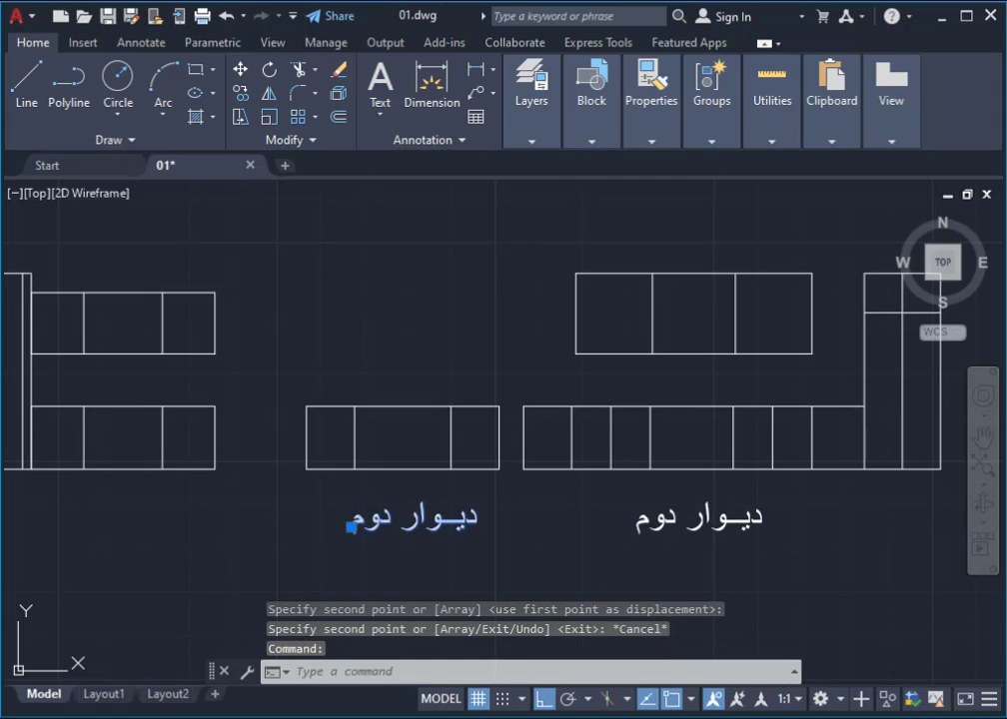
{"action": "double_click", "coordinate": [382, 521]}
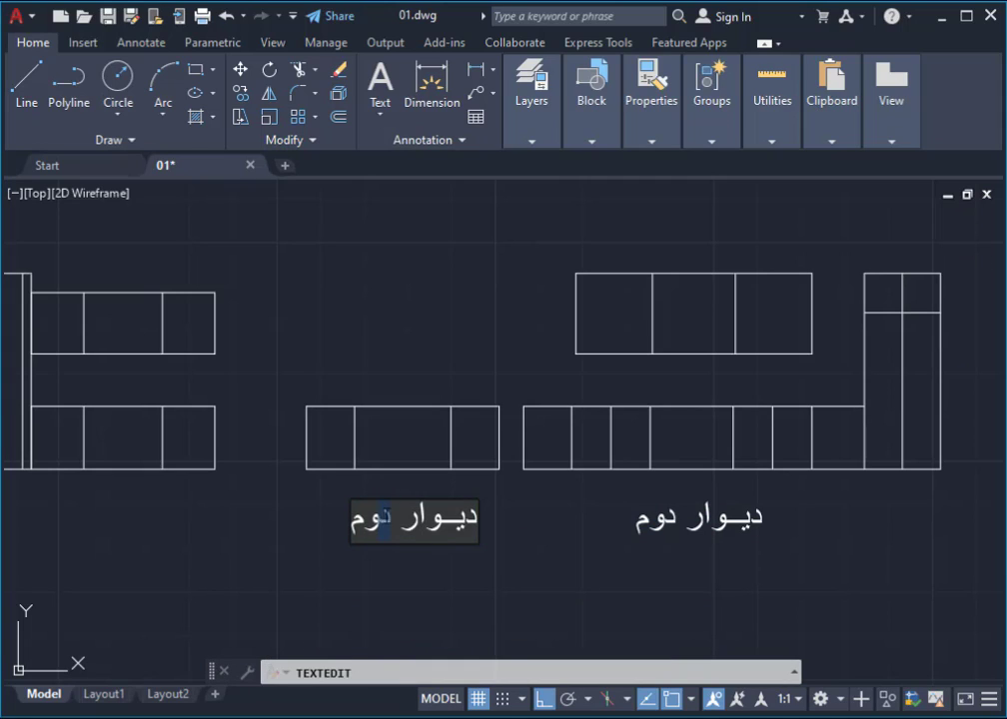
{"action": "type", "text": "S"}
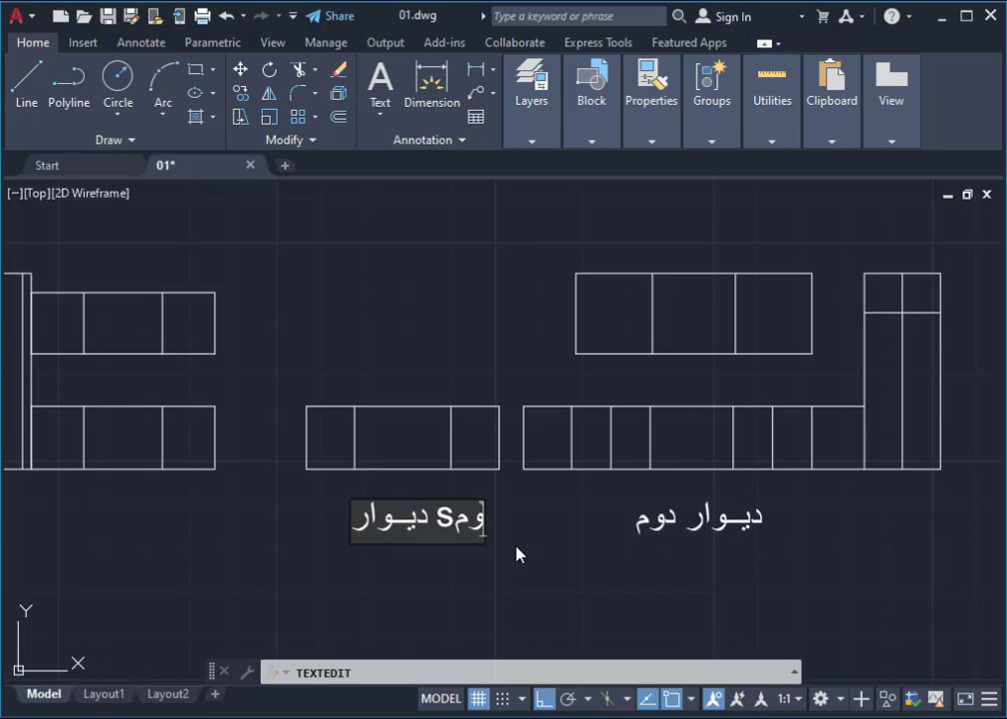
{"action": "key", "text": "BackSpace"}
{"action": "type", "text": "س"}
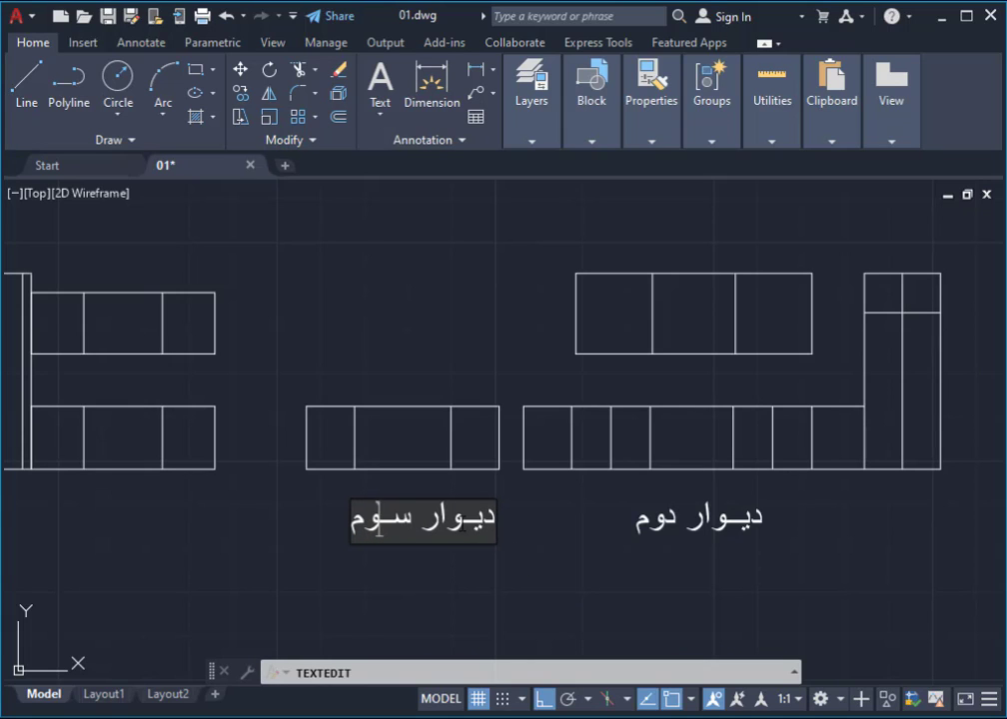
{"action": "left_click", "coordinate": [560, 580]}
Step: Start a rectangle sized by dimensions with length 402, then cancel it
{"action": "key", "text": "Escape"}
{"action": "scroll", "coordinate": [254, 520], "scroll_direction": "down", "scroll_amount": 5}
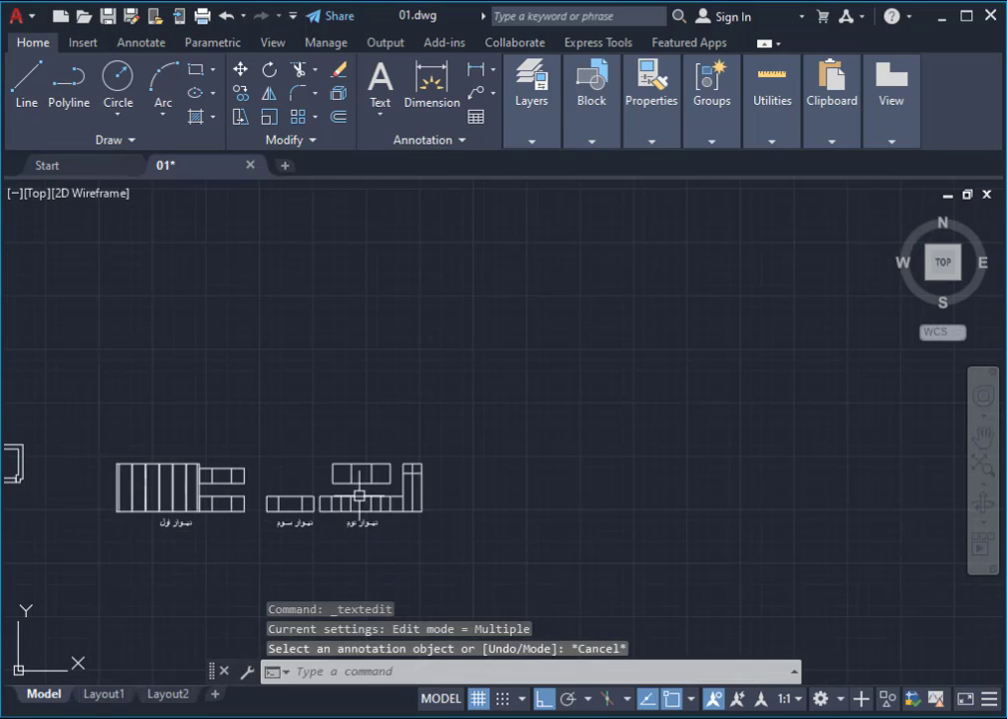
{"action": "scroll", "coordinate": [547, 520], "scroll_direction": "up", "scroll_amount": 6}
{"action": "scroll", "coordinate": [599, 489], "scroll_direction": "down", "scroll_amount": 3}
{"action": "scroll", "coordinate": [484, 433], "scroll_direction": "up", "scroll_amount": 5}
{"action": "scroll", "coordinate": [540, 449], "scroll_direction": "up", "scroll_amount": 2}
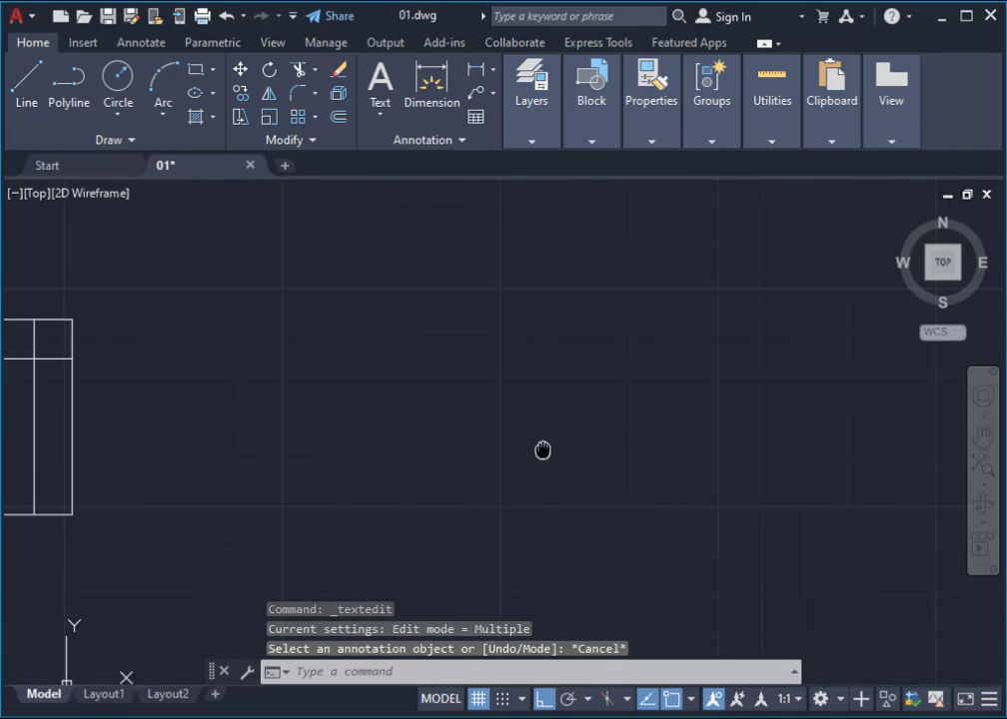
{"action": "middle_click_drag", "start_coordinate": [480, 489], "coordinate": [418, 489]}
{"action": "type", "text": "rec"}
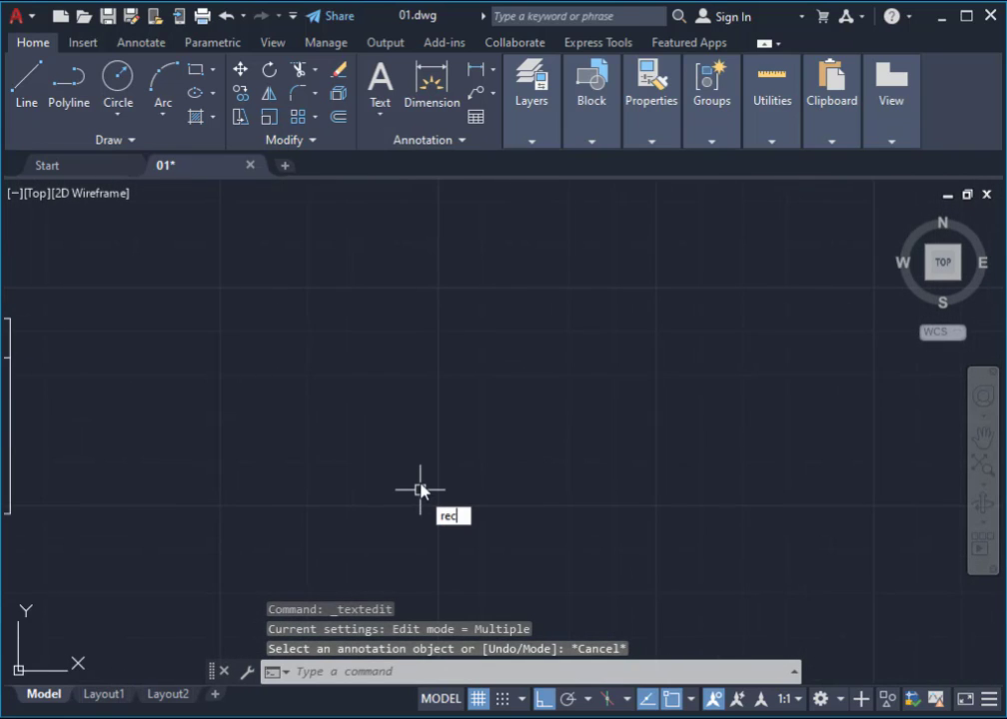
{"action": "key", "text": "Return"}
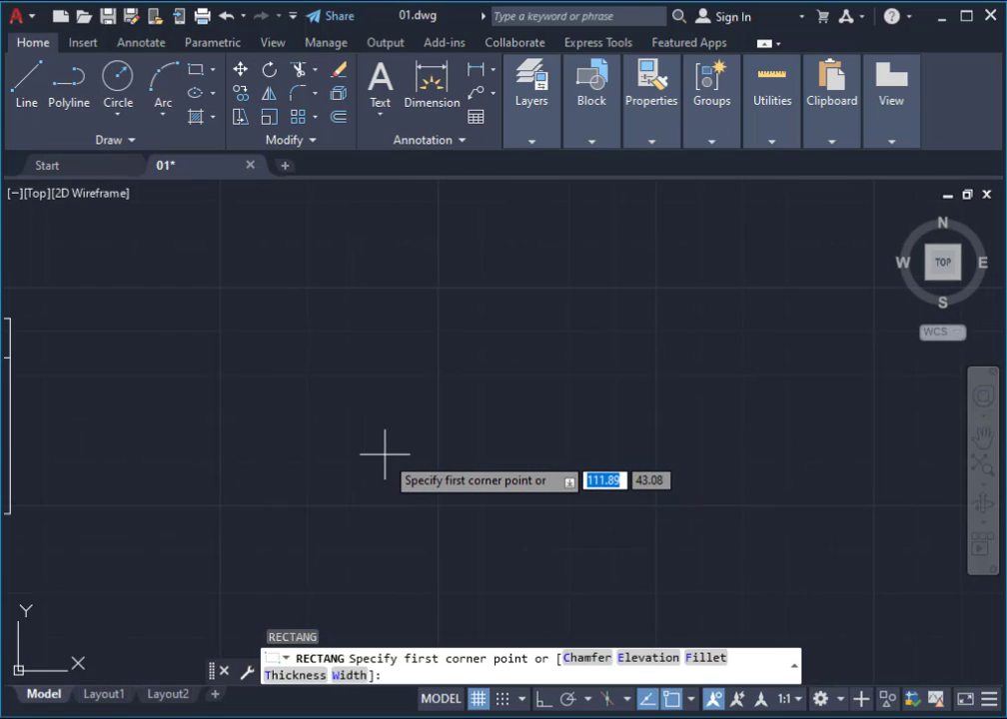
{"action": "left_click", "coordinate": [384, 454]}
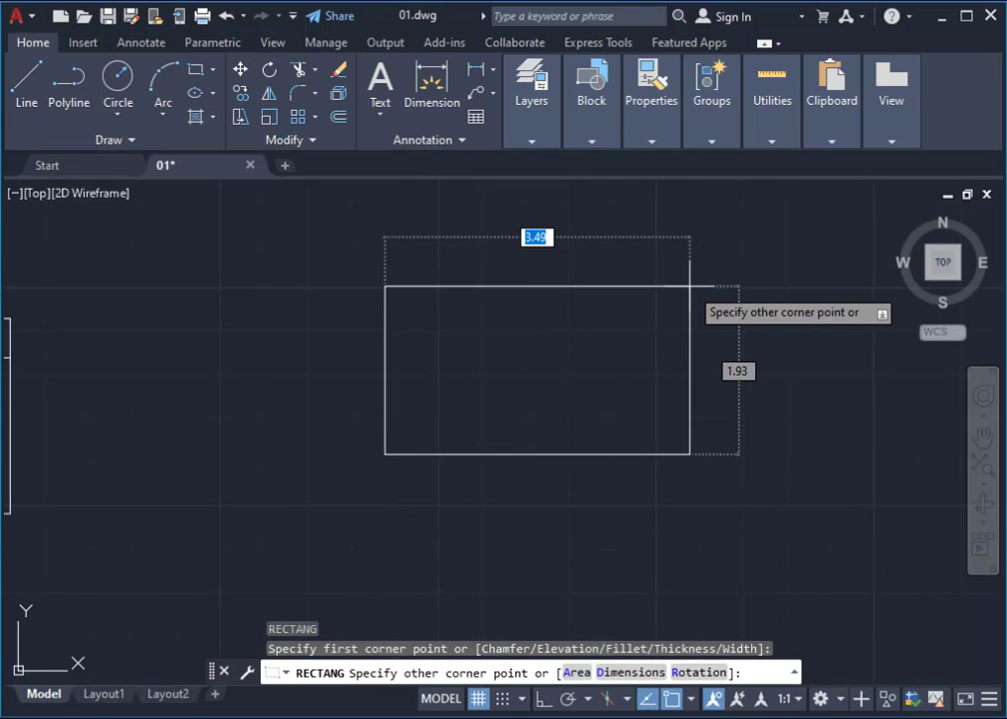
{"action": "type", "text": "d"}
{"action": "key", "text": "Return"}
{"action": "type", "text": "402"}
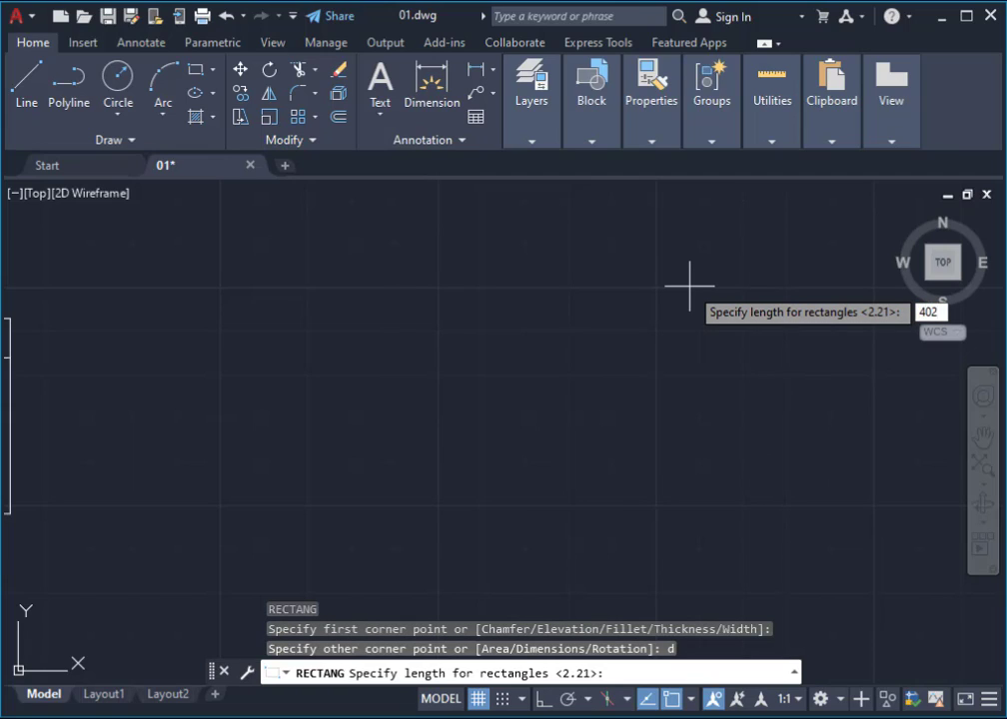
{"action": "key", "text": "Return"}
{"action": "type", "text": "224"}
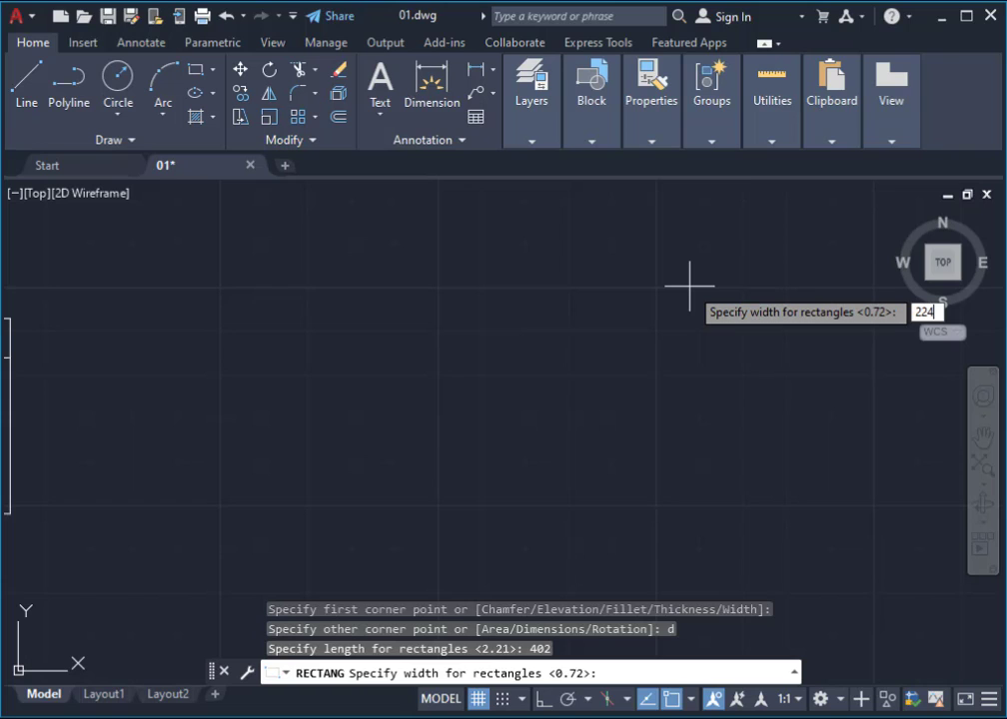
{"action": "key", "text": "Escape"}
Step: Erase the large stray circle surrounding the wall drawings
{"action": "scroll", "coordinate": [489, 328], "scroll_direction": "down", "scroll_amount": 5}
{"action": "scroll", "coordinate": [540, 364], "scroll_direction": "up", "scroll_amount": 5}
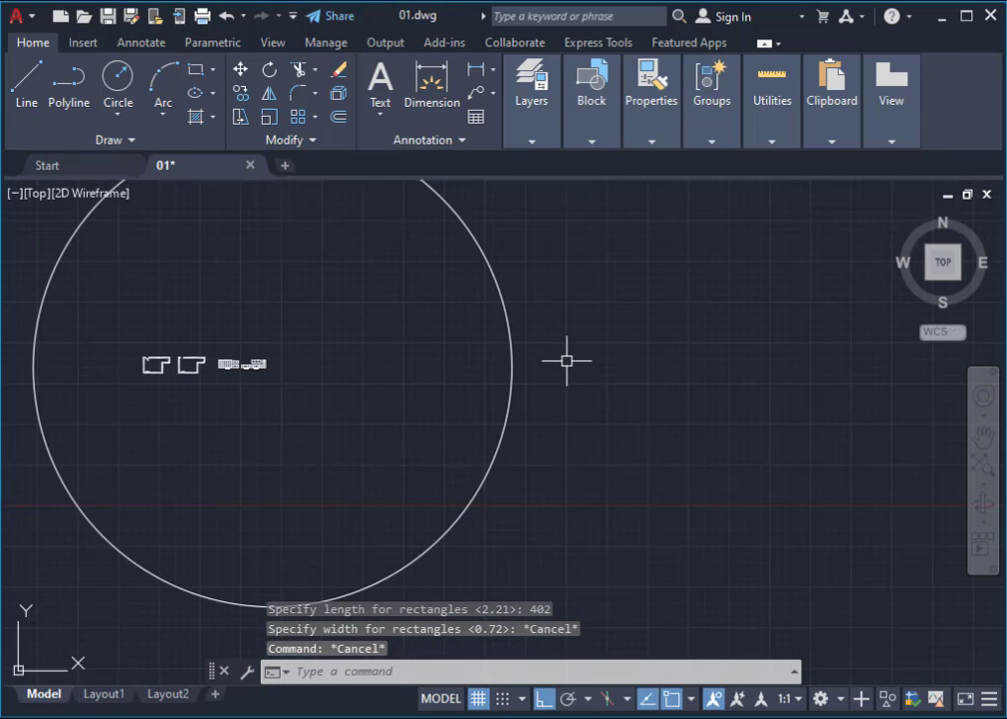
{"action": "left_click", "coordinate": [566, 361]}
{"action": "left_click", "coordinate": [360, 372]}
{"action": "key", "text": "Delete"}
{"action": "scroll", "coordinate": [169, 399], "scroll_direction": "up", "scroll_amount": 2}
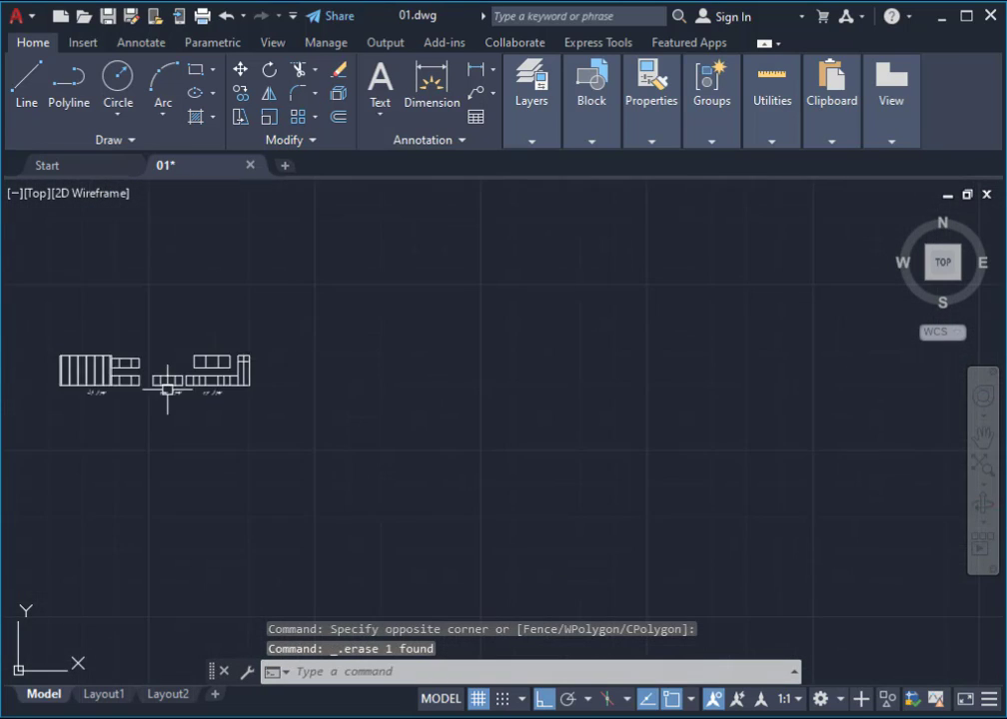
{"action": "scroll", "coordinate": [299, 400], "scroll_direction": "up", "scroll_amount": 3}
{"action": "scroll", "coordinate": [544, 397], "scroll_direction": "up", "scroll_amount": 2}
{"action": "scroll", "coordinate": [408, 362], "scroll_direction": "right", "scroll_amount": 3}
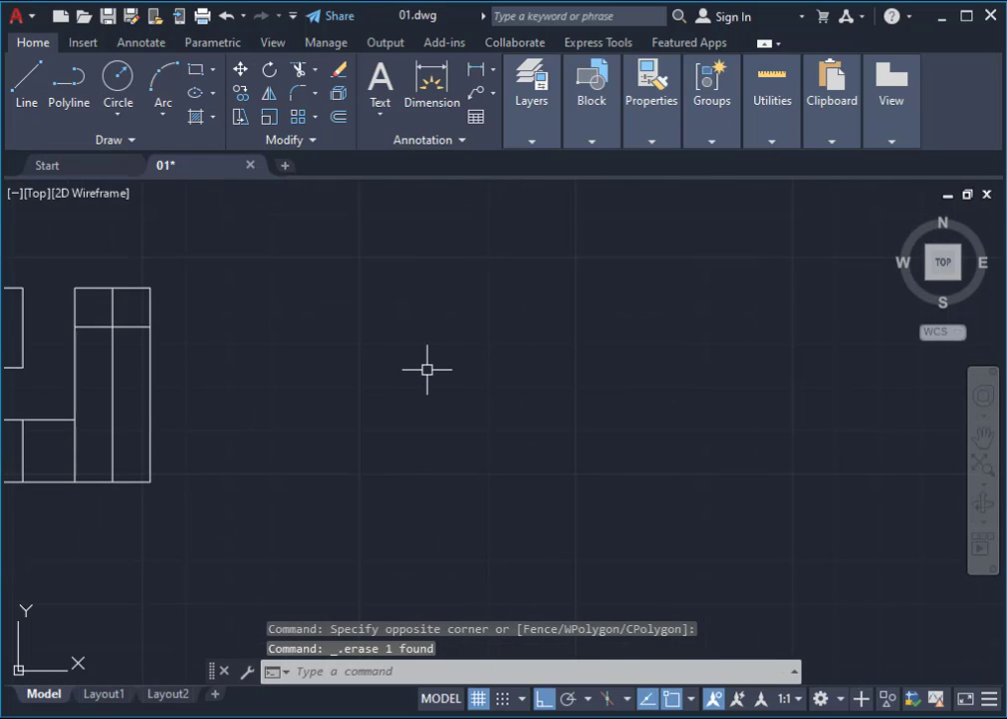
Step: Draw a 4.02 by 2.24 rectangle with RECTANG Dimensions to the right of the floor plan
{"action": "type", "text": "rec"}
{"action": "key", "text": "Return"}
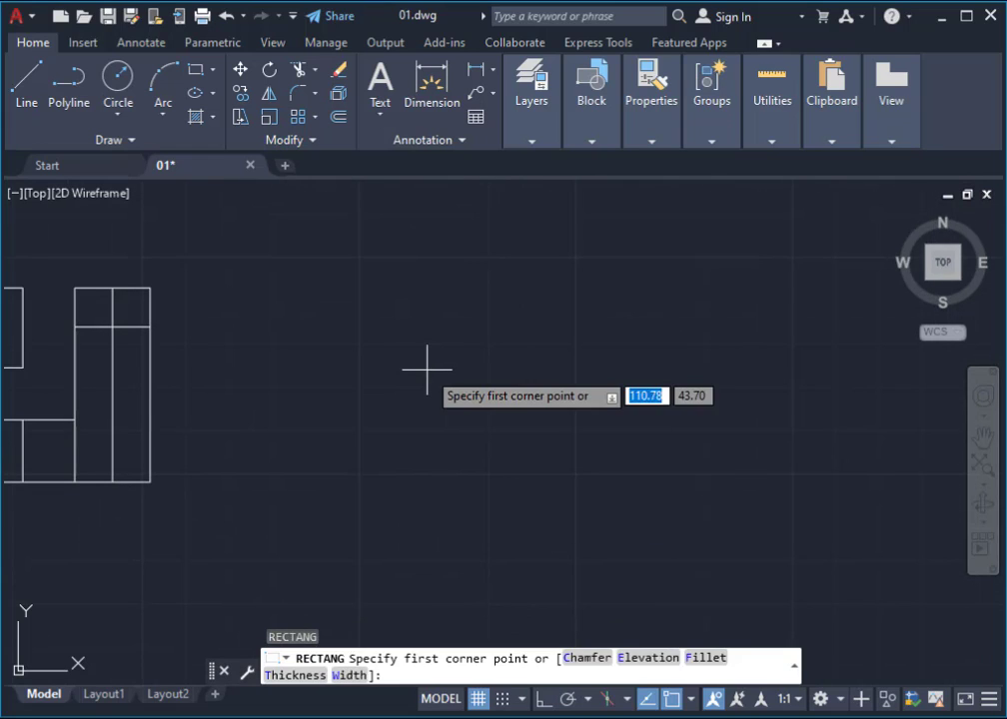
{"action": "left_click", "coordinate": [414, 399]}
{"action": "type", "text": "d"}
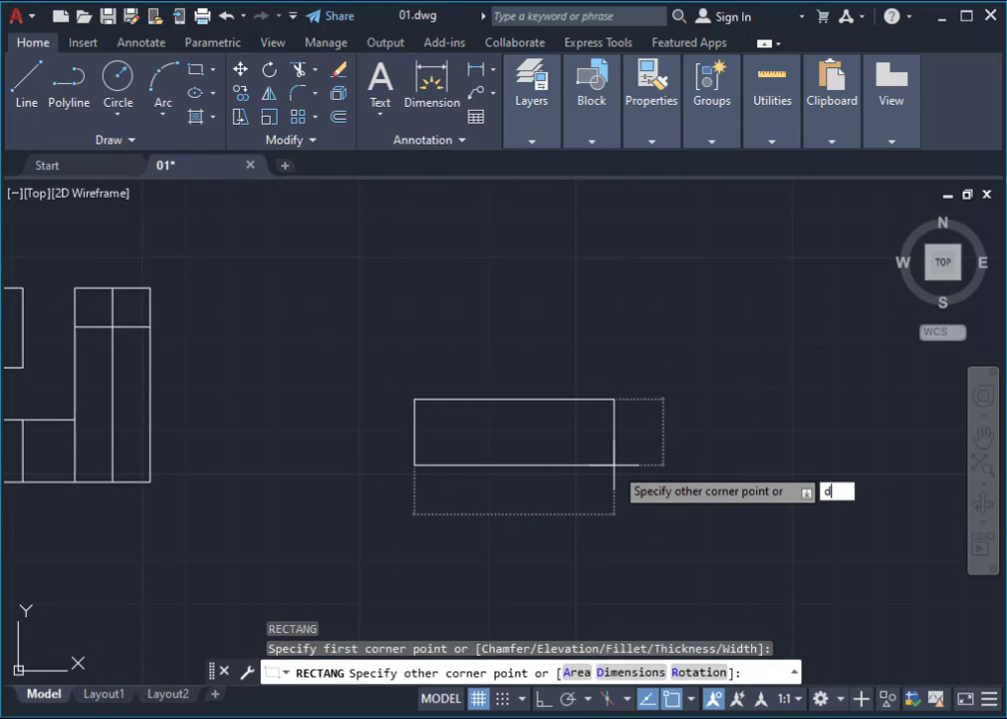
{"action": "key", "text": "Return"}
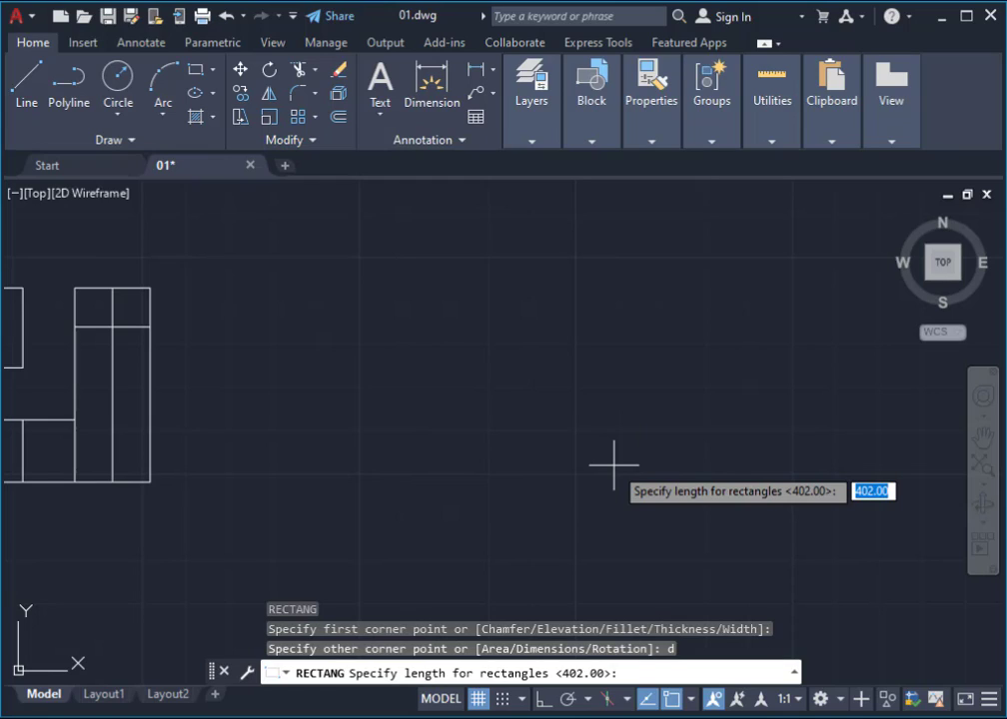
{"action": "type", "text": "4"}
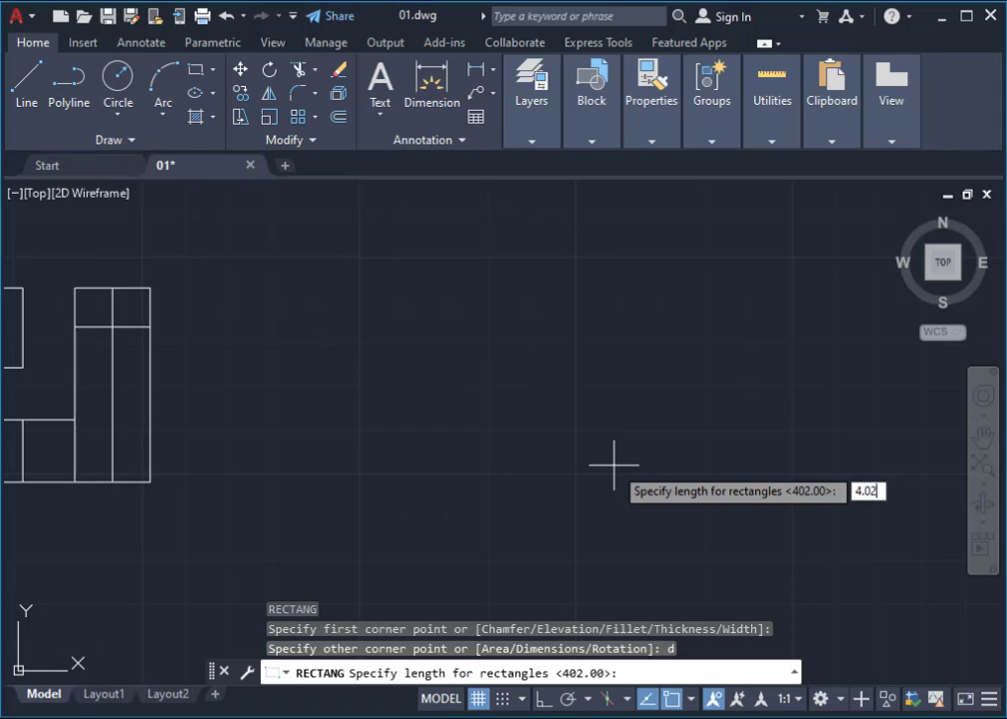
{"action": "key", "text": "Return"}
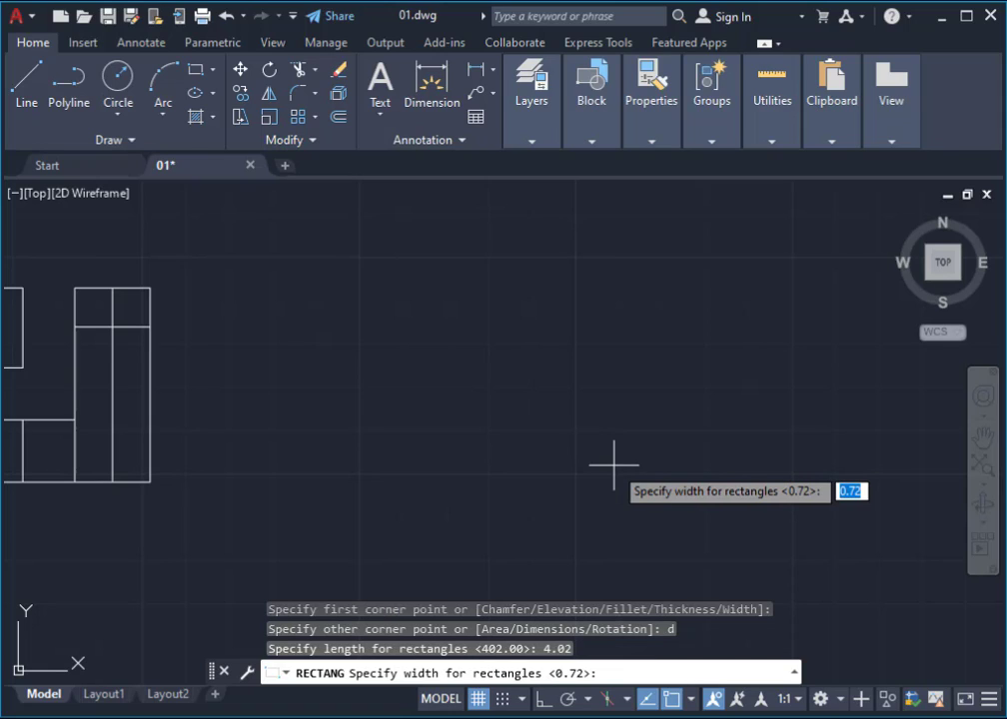
{"action": "type", "text": "2."}
{"action": "key", "text": "Return"}
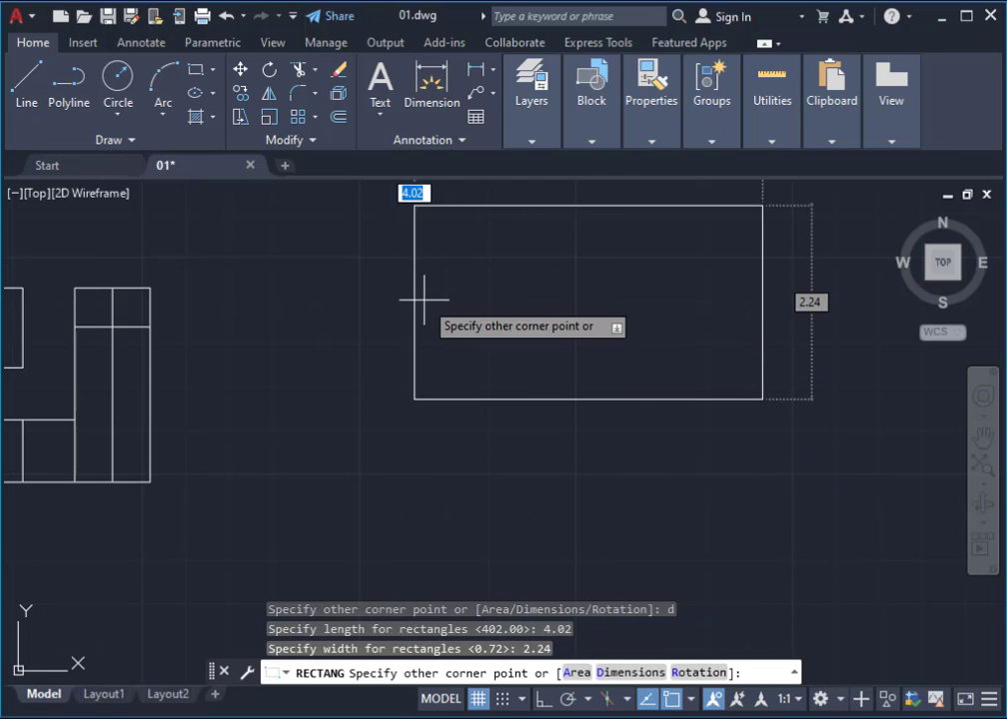
{"action": "left_click", "coordinate": [418, 292]}
{"action": "scroll", "coordinate": [437, 279], "scroll_direction": "up", "scroll_amount": 1}
{"action": "scroll", "coordinate": [485, 435], "scroll_direction": "down", "scroll_amount": 1}
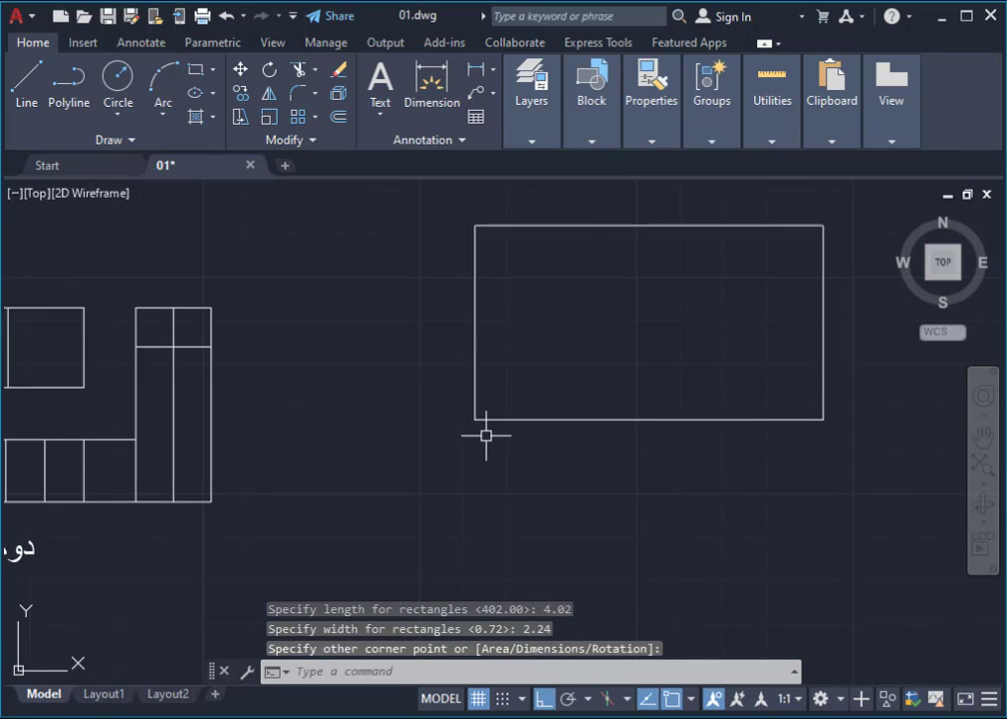
{"action": "type", "text": "m"}
{"action": "key", "text": "Return"}
Step: Move the rectangle down by its lower-left corner so its bottom aligns with the floor plan's base
{"action": "left_click", "coordinate": [486, 420]}
{"action": "key", "text": "Return"}
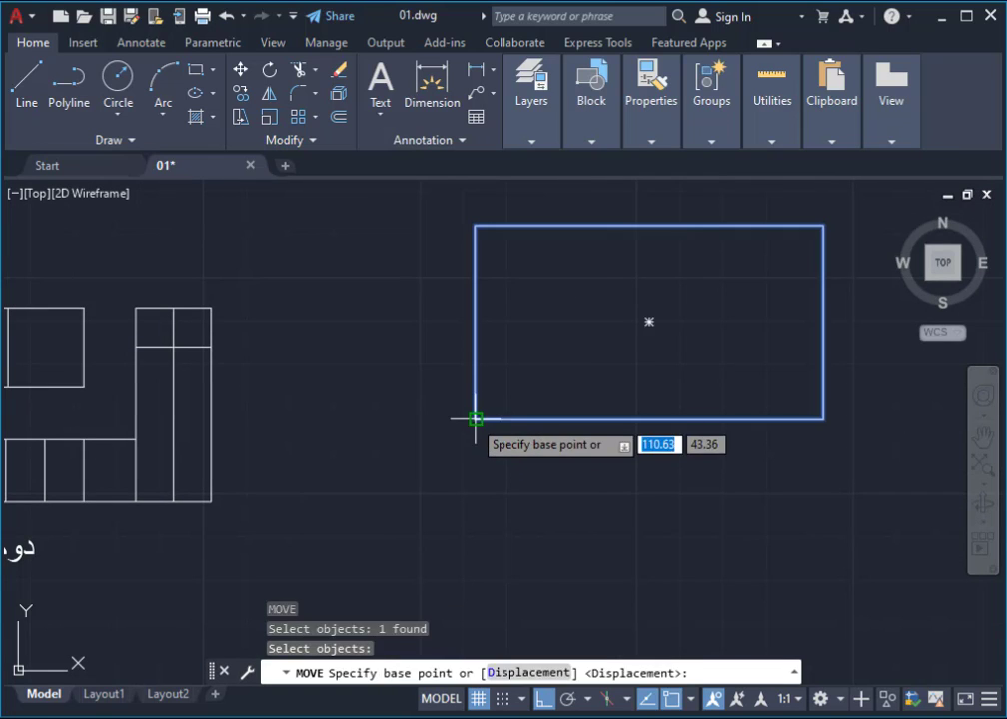
{"action": "left_click", "coordinate": [475, 420]}
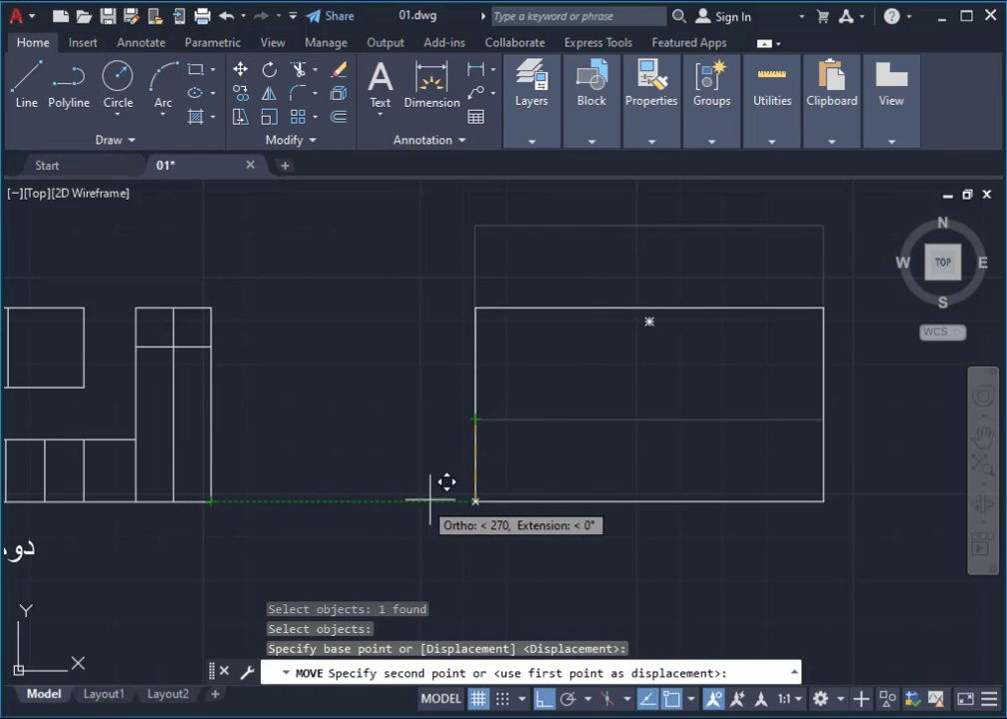
{"action": "left_click", "coordinate": [475, 501]}
{"action": "scroll", "coordinate": [400, 526], "scroll_direction": "down", "scroll_amount": 4}
{"action": "scroll", "coordinate": [552, 491], "scroll_direction": "up", "scroll_amount": 4}
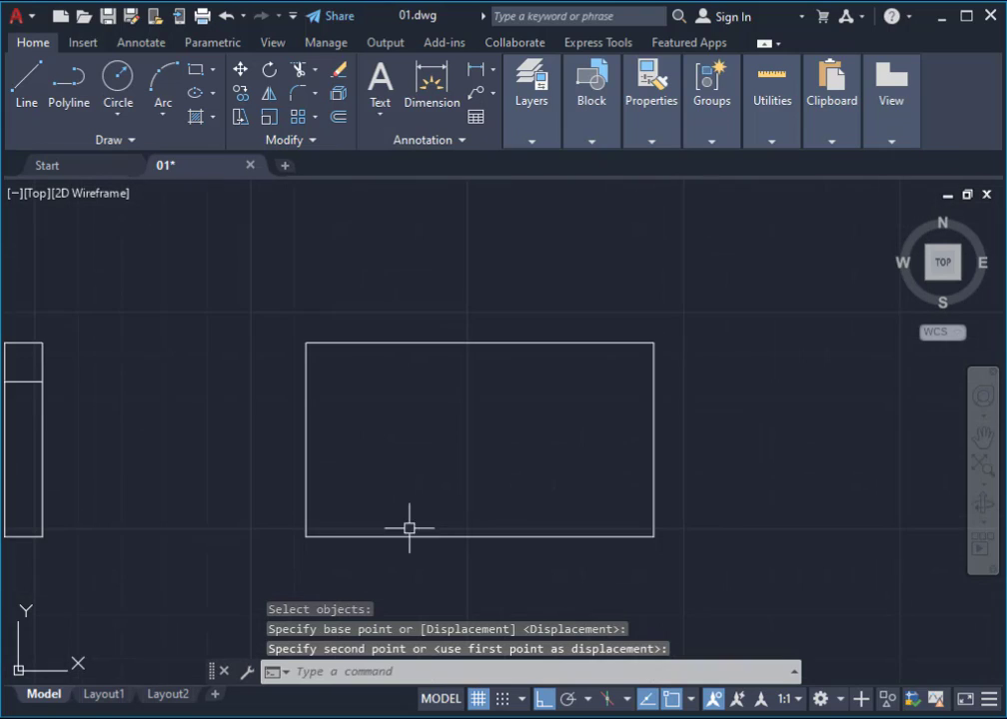
{"action": "scroll", "coordinate": [379, 500], "scroll_direction": "up", "scroll_amount": 2}
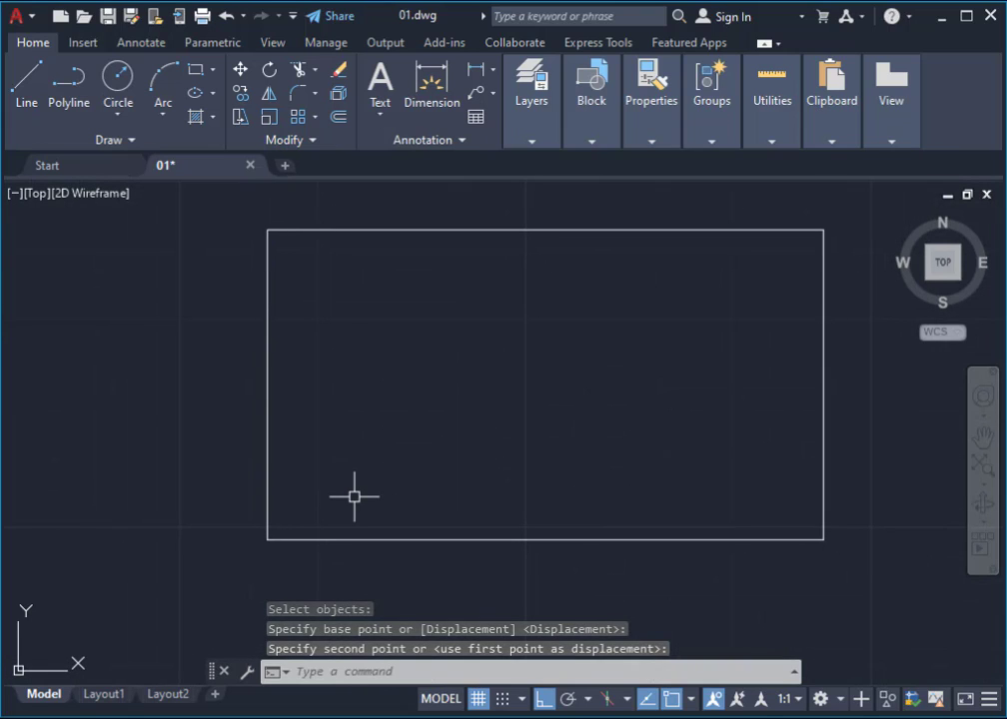
Step: Draw a 0.66-radius circle centred on the rectangle's lower-left corner
{"action": "type", "text": "c"}
{"action": "key", "text": "Return"}
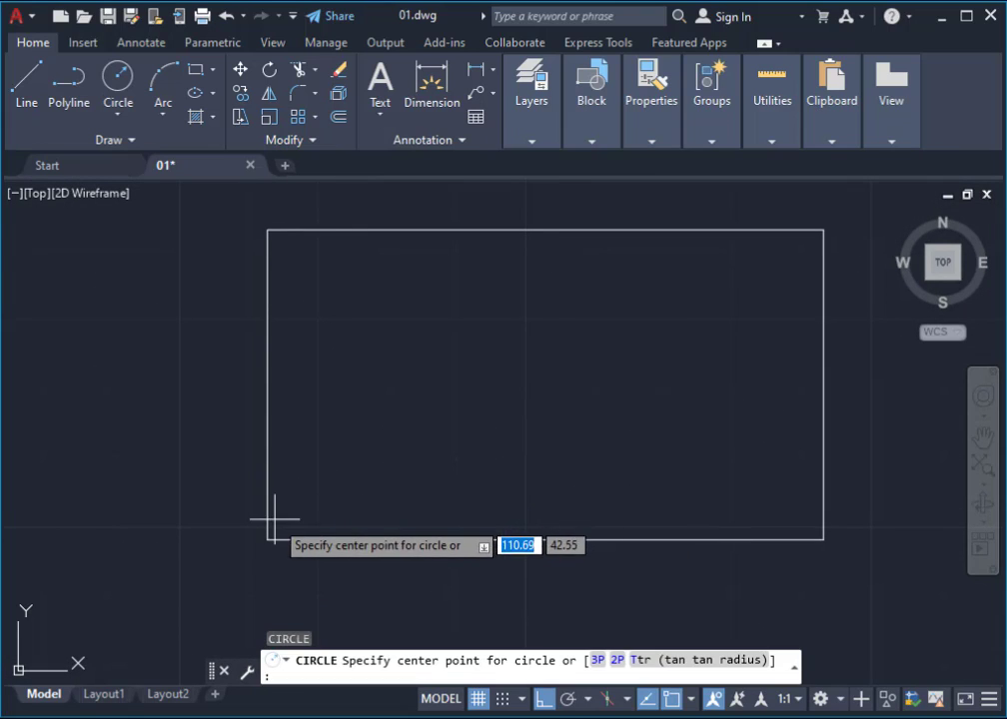
{"action": "left_click", "coordinate": [268, 539]}
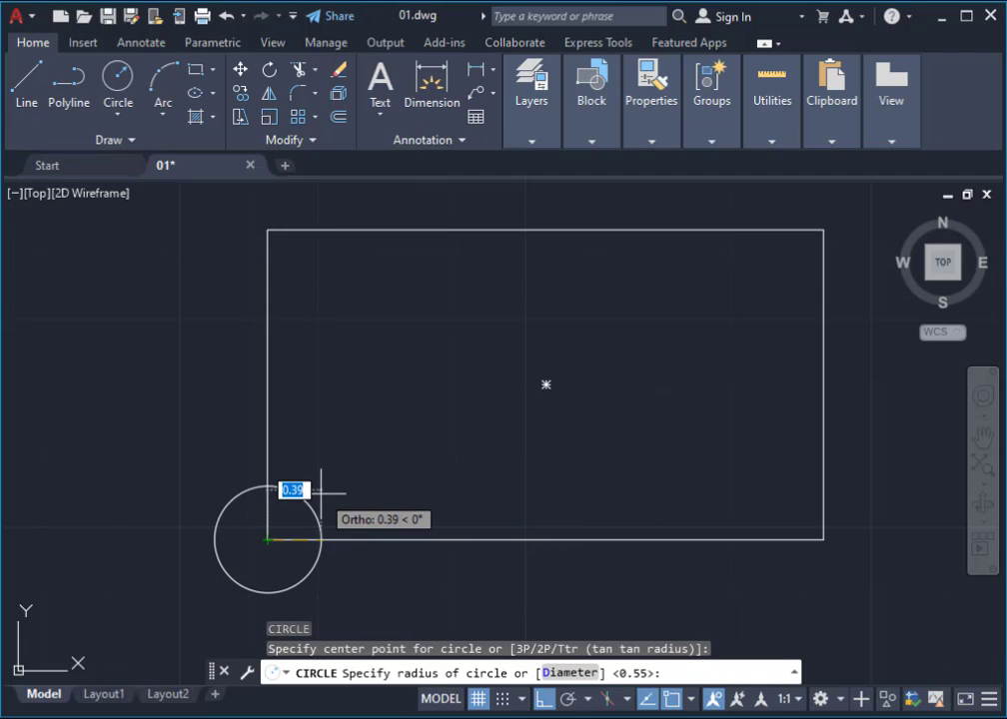
{"action": "type", "text": "0."}
{"action": "key", "text": "Return"}
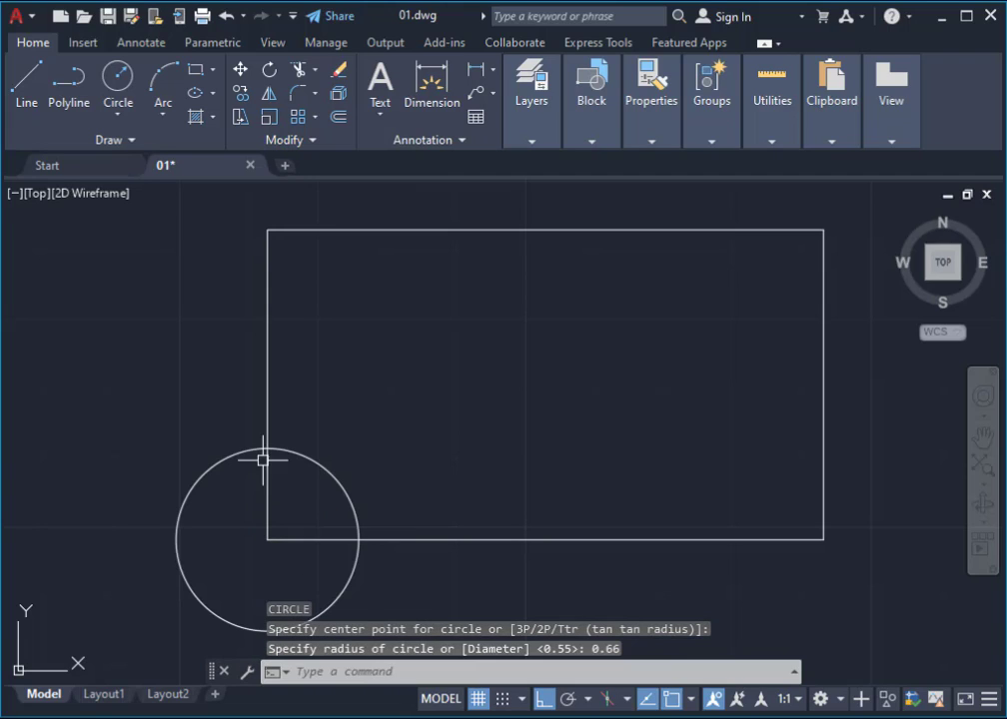
Step: Draw a vertical line up from where the circle meets the rectangle's bottom edge
{"action": "type", "text": "l"}
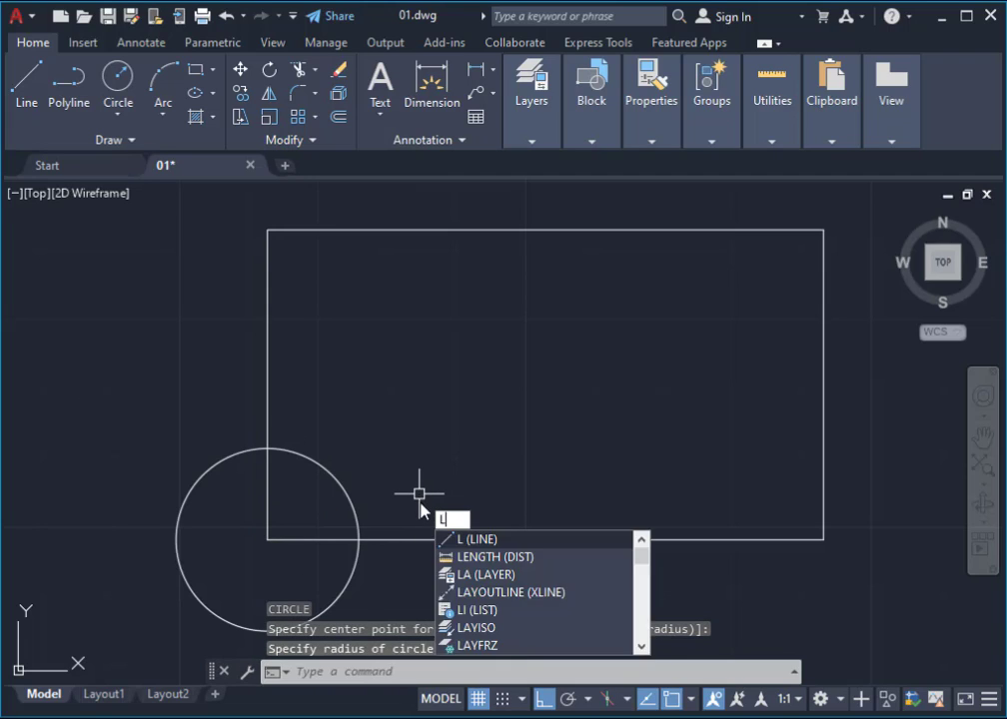
{"action": "key", "text": "Return"}
{"action": "left_click", "coordinate": [360, 539]}
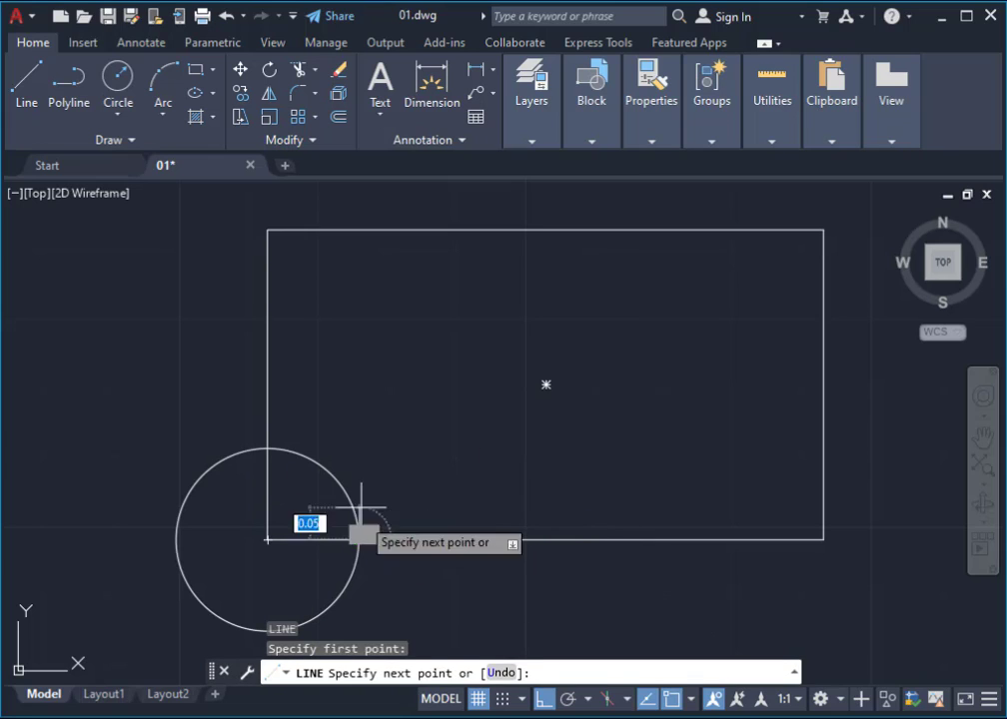
{"action": "left_click", "coordinate": [359, 202]}
{"action": "key", "text": "Return"}
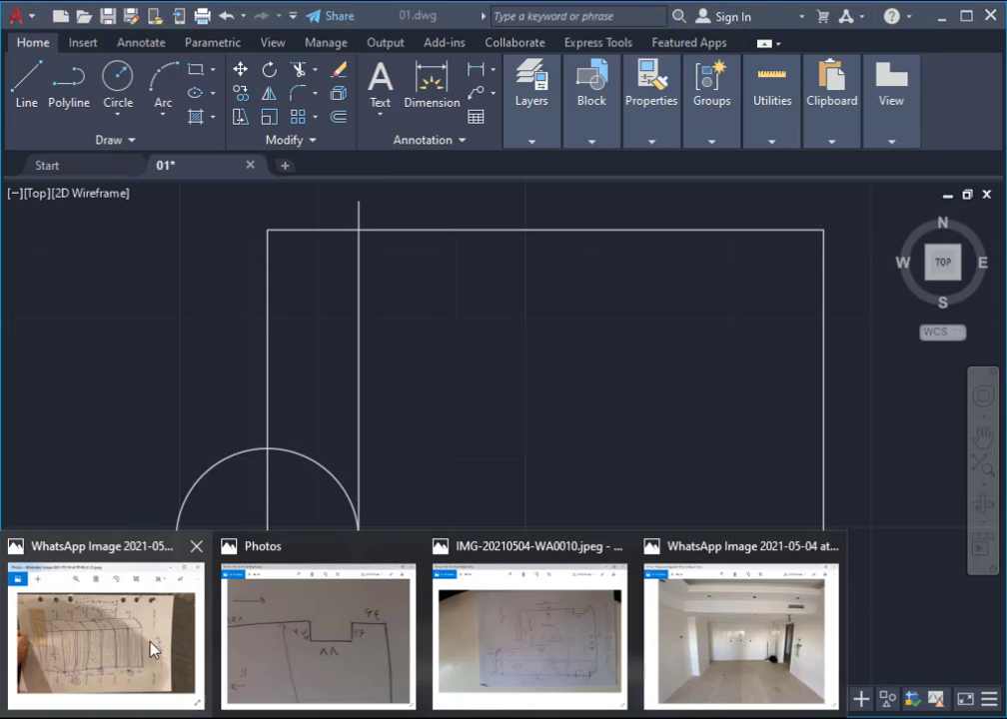
Step: Bring up the hand-drawn cabinet sketch in Photos and position its window below the AutoCAD drawing
{"action": "left_click", "coordinate": [153, 649]}
{"action": "mouse_move", "coordinate": [362, 70]}
{"action": "left_mouse_down"}
{"action": "mouse_move", "coordinate": [408, 208]}
{"action": "mouse_move", "coordinate": [469, 315]}
{"action": "mouse_move", "coordinate": [494, 323]}
{"action": "left_mouse_up"}
{"action": "scroll", "coordinate": [546, 689], "scroll_direction": "up", "scroll_amount": 1}
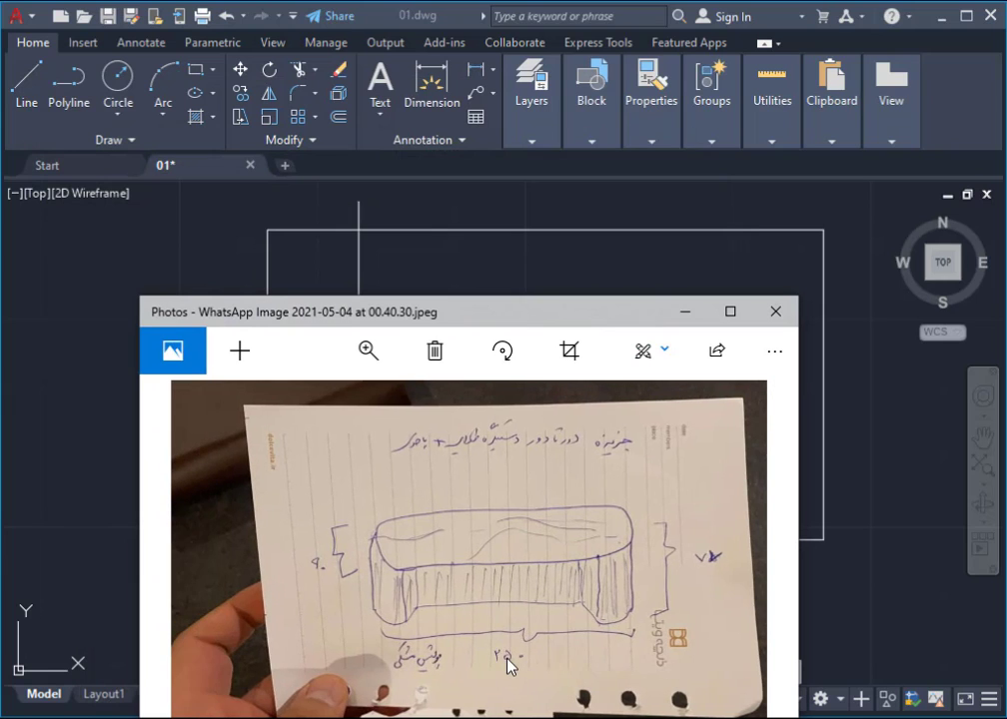
{"action": "scroll", "coordinate": [505, 665], "scroll_direction": "down", "scroll_amount": 1}
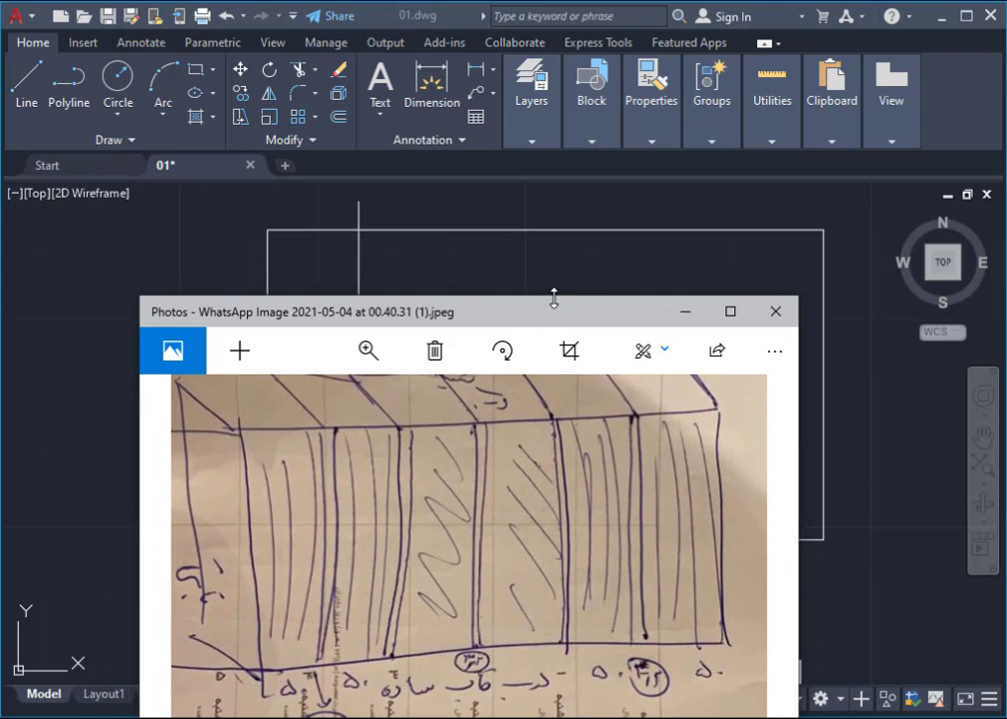
{"action": "left_click_drag", "start_coordinate": [544, 301], "coordinate": [528, 374]}
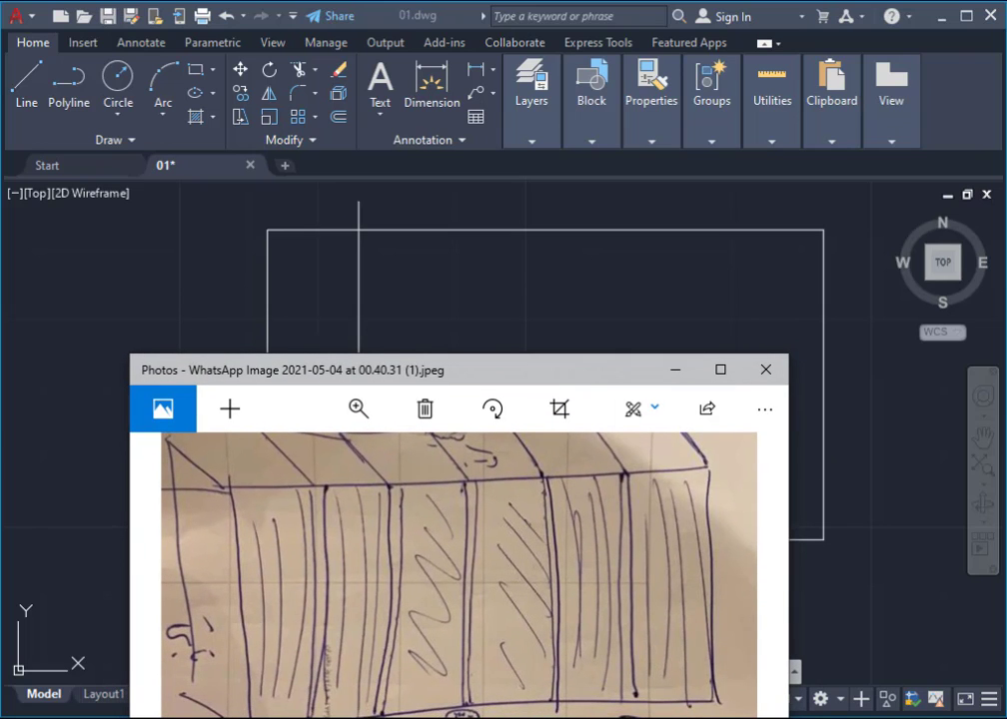
{"action": "left_click", "coordinate": [909, 704]}
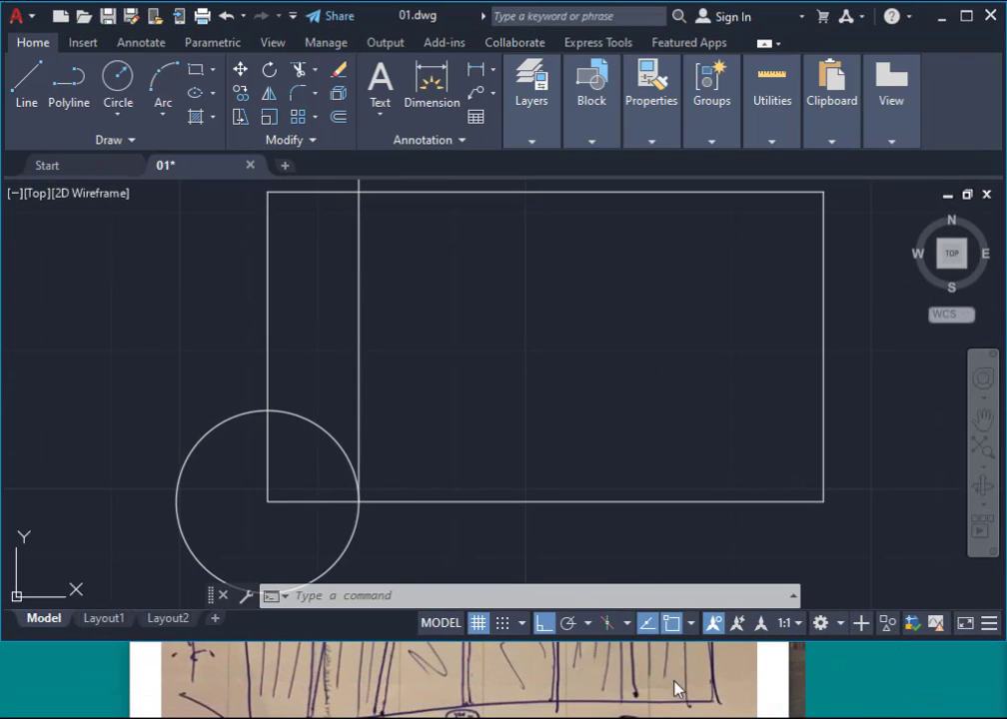
{"action": "left_click", "coordinate": [675, 689]}
{"action": "left_click_drag", "start_coordinate": [529, 381], "coordinate": [531, 347]}
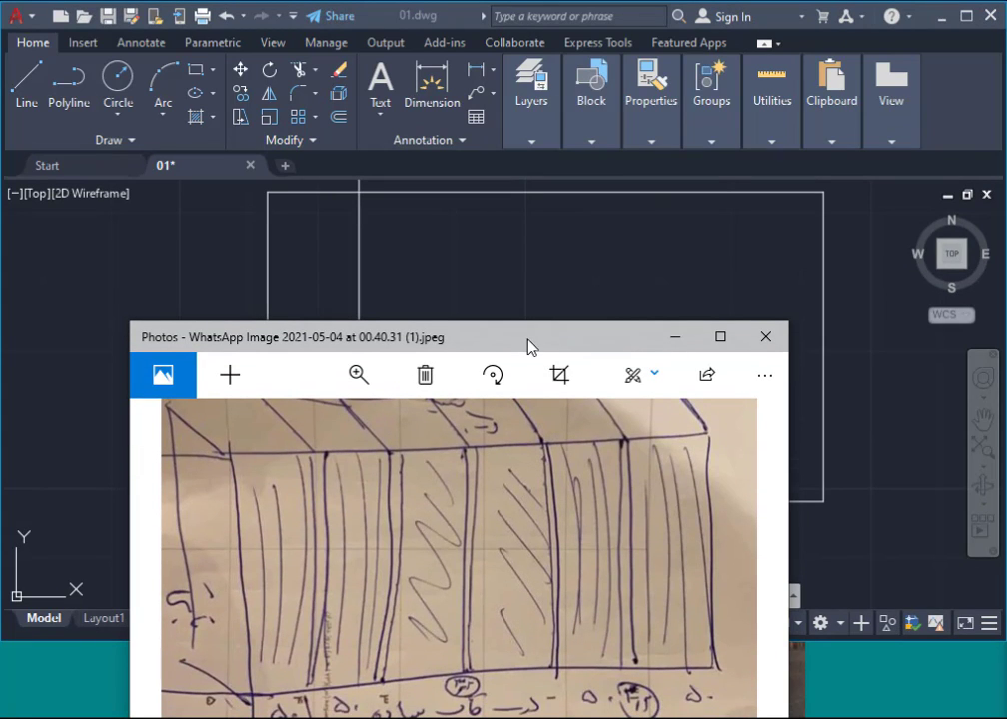
Step: Erase the helper circle at the rectangle's lower-left corner
{"action": "left_click", "coordinate": [840, 570]}
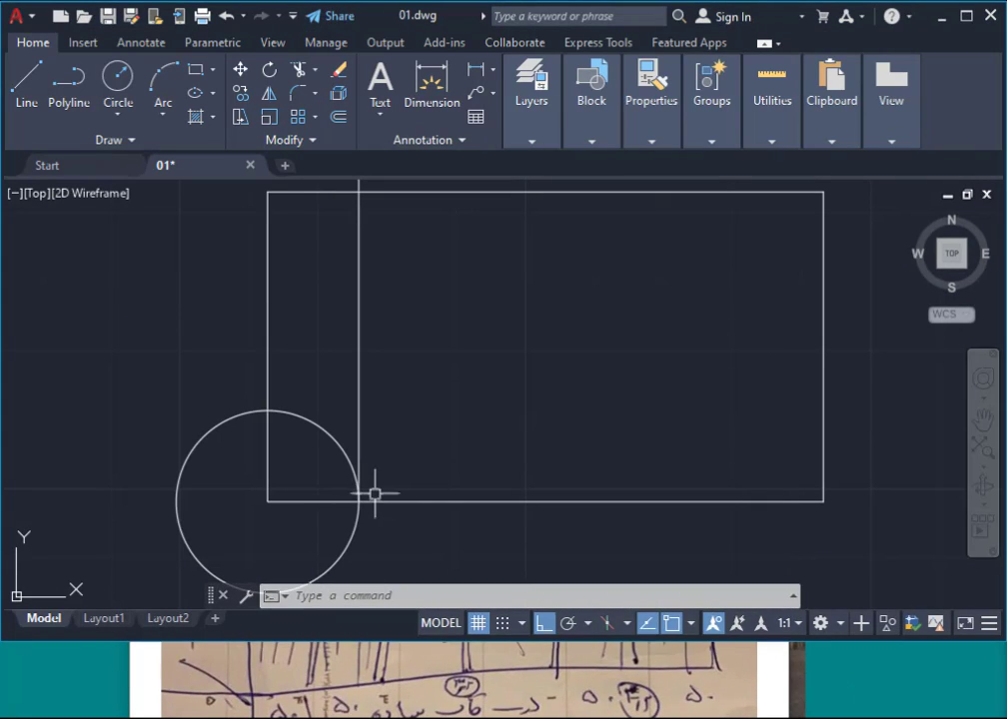
{"action": "left_click_drag", "start_coordinate": [346, 394], "coordinate": [305, 467]}
{"action": "key", "text": "Delete"}
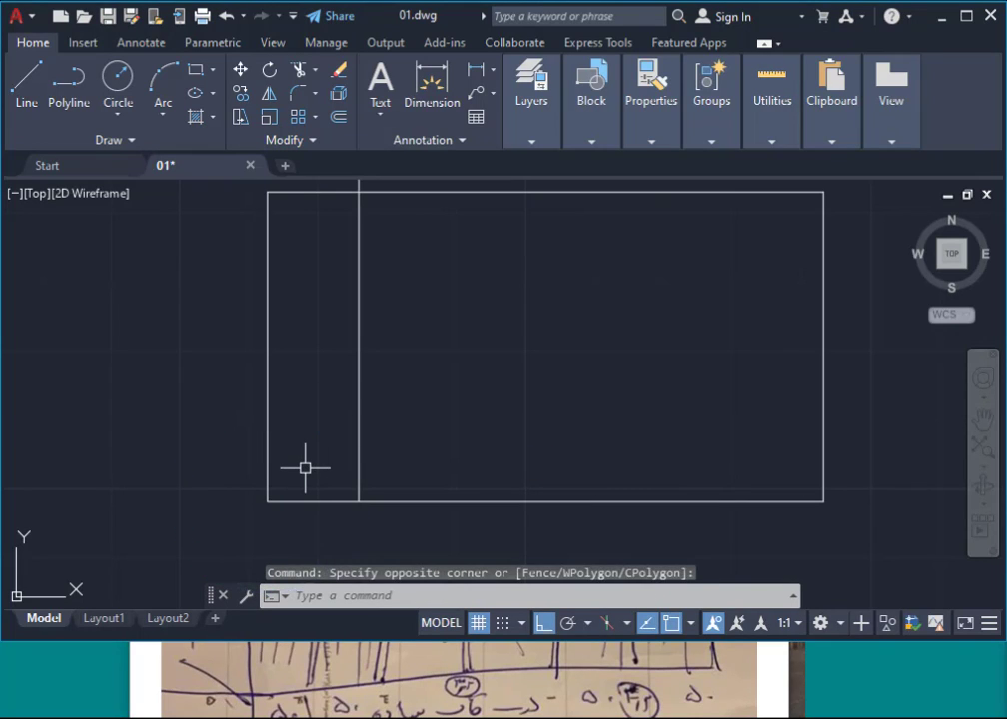
{"action": "middle_click_drag", "start_coordinate": [218, 430], "coordinate": [199, 430]}
{"action": "type", "text": "o"}
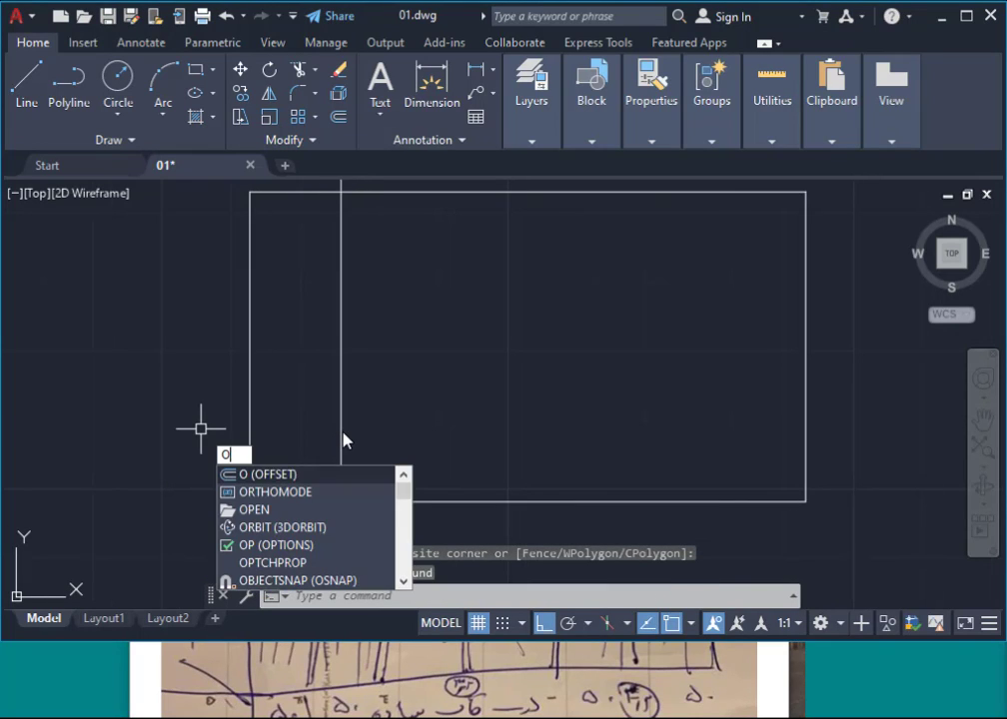
{"action": "key", "text": "Escape"}
{"action": "key", "text": "Escape"}
Step: Trim the vertical line with a fence so it ends at the rectangle's top edge
{"action": "middle_click_drag", "start_coordinate": [341, 431], "coordinate": [375, 450]}
{"action": "type", "text": "t o"}
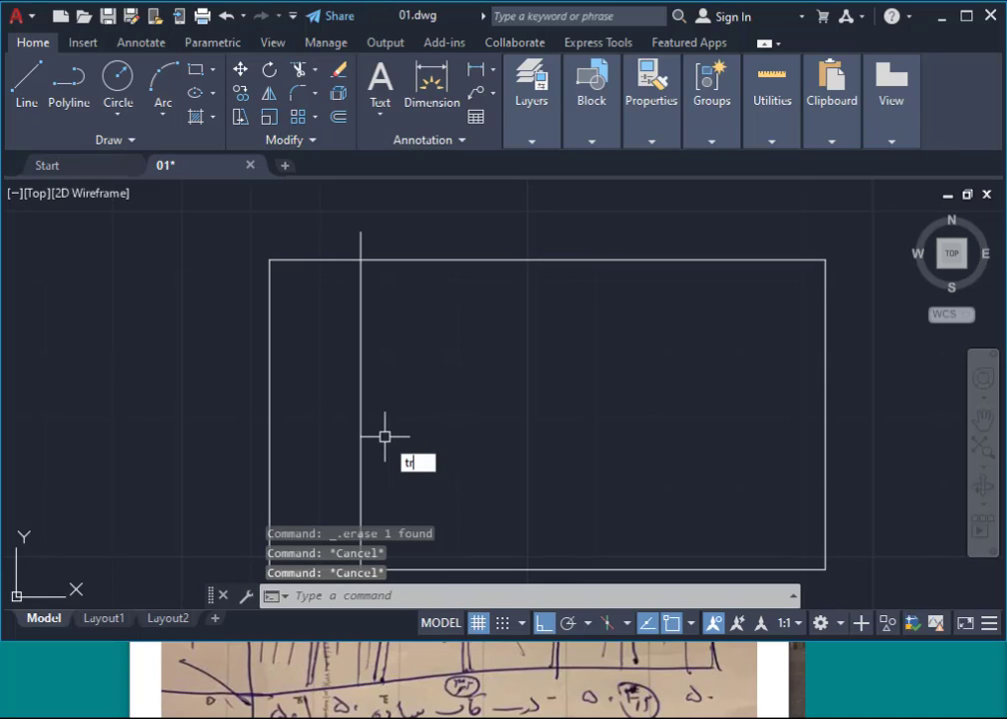
{"action": "type", "text": "r"}
{"action": "key", "text": "Return"}
{"action": "left_click", "coordinate": [398, 433]}
{"action": "left_click", "coordinate": [397, 203]}
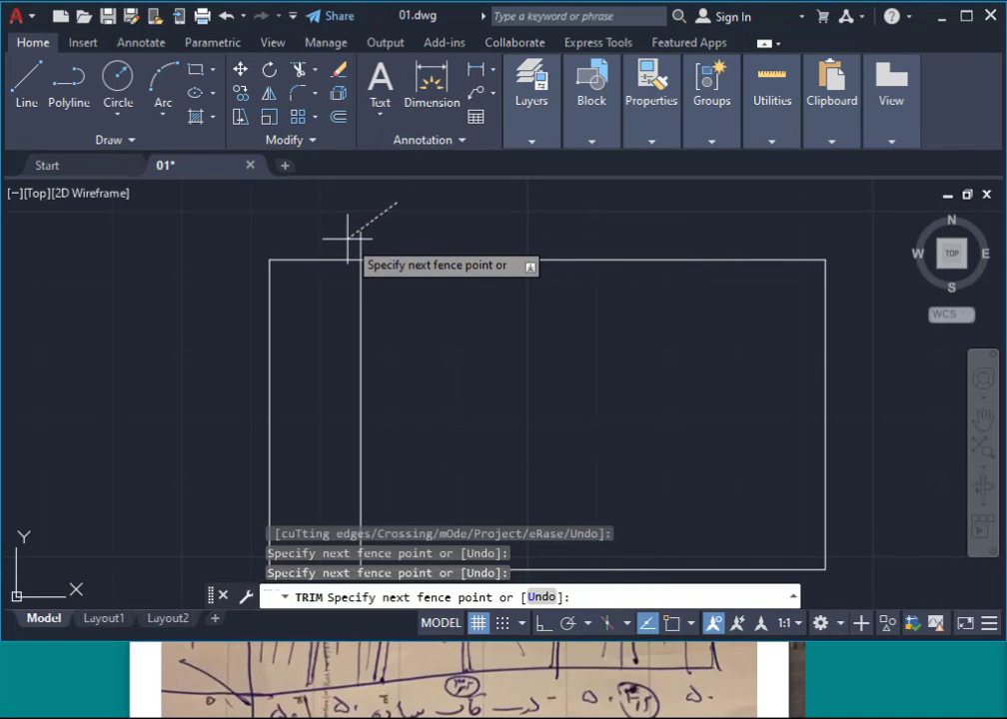
{"action": "key", "text": "Return"}
{"action": "key", "text": "Escape"}
{"action": "middle_click_drag", "start_coordinate": [432, 428], "coordinate": [421, 381]}
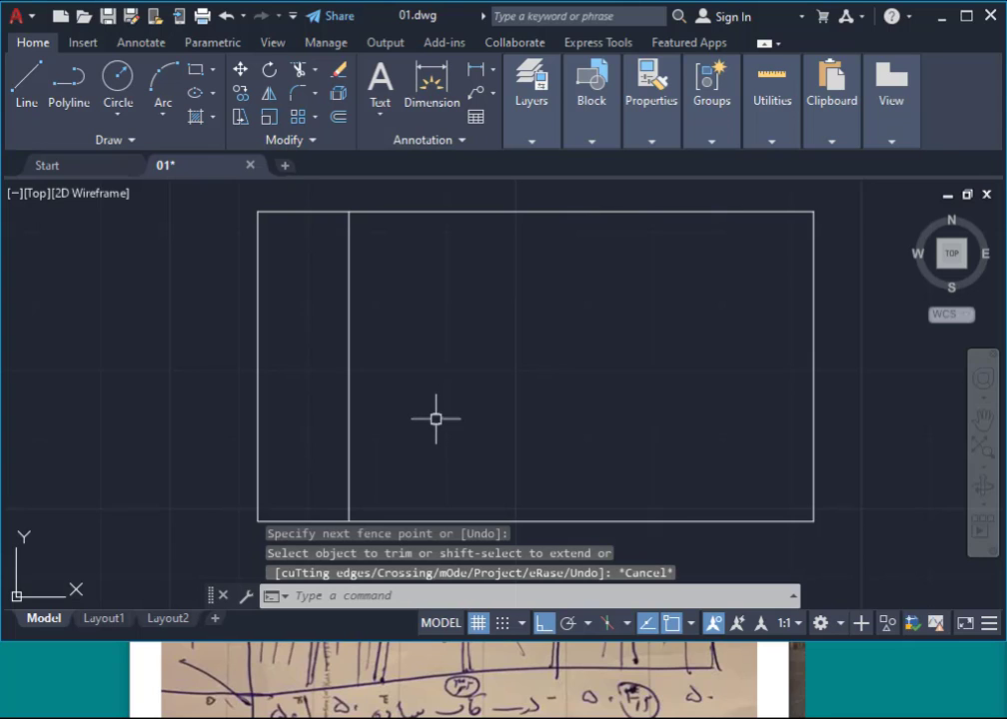
{"action": "type", "text": "o"}
{"action": "key", "text": "Return"}
{"action": "key", "text": "Return"}
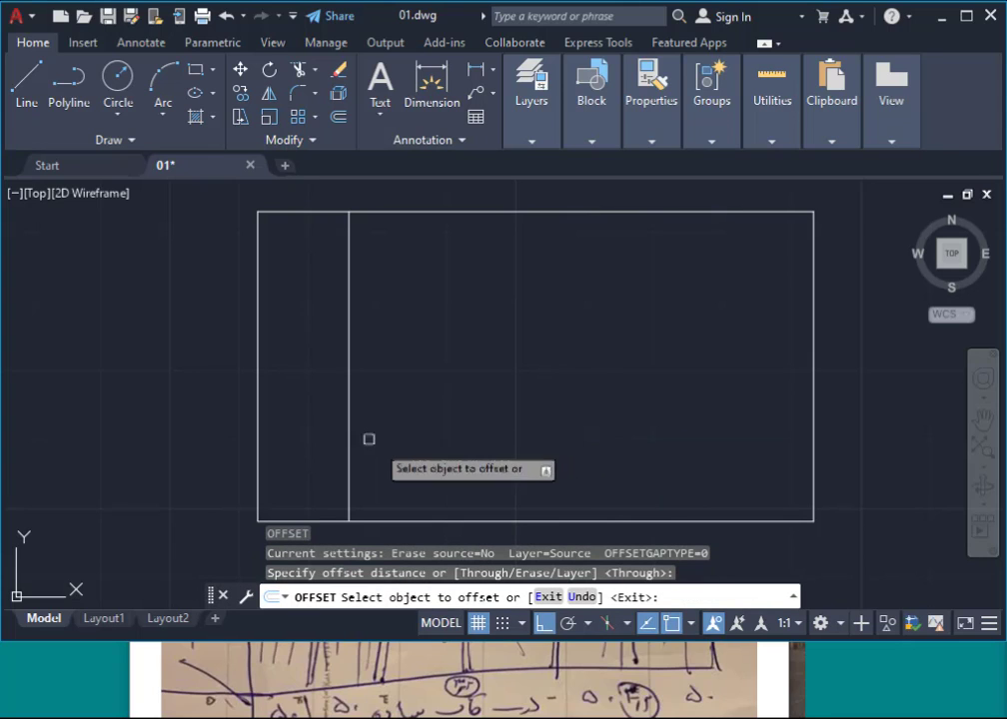
Step: Offset the left divider 0.5 to the right and give it a 0.032 partner line
{"action": "left_click", "coordinate": [349, 417]}
{"action": "type", "text": "0.5"}
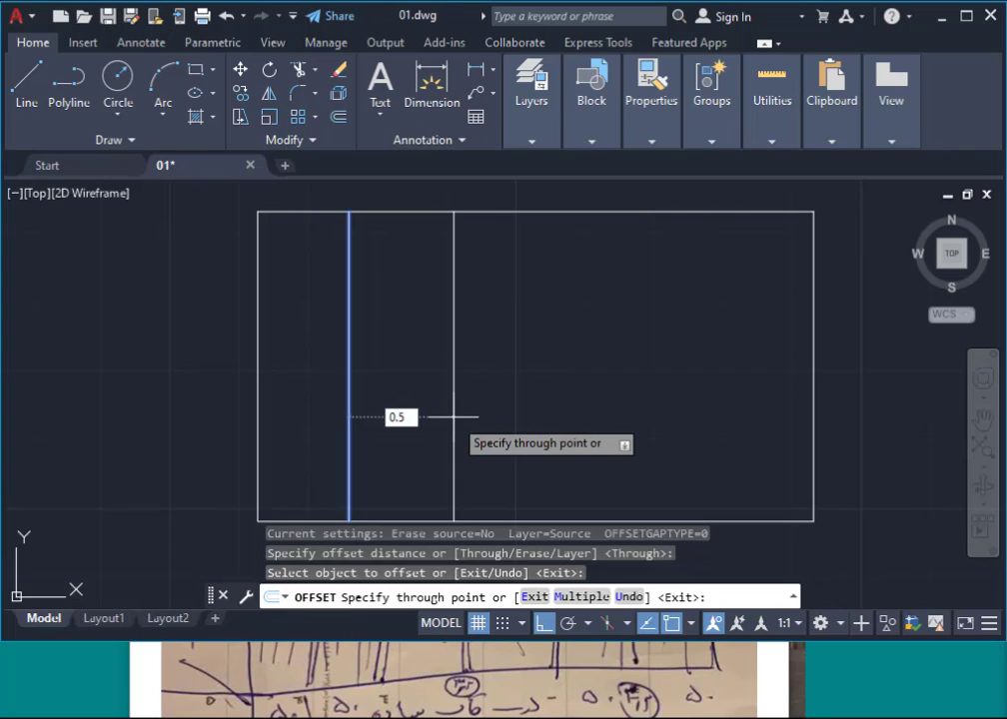
{"action": "key", "text": "Return"}
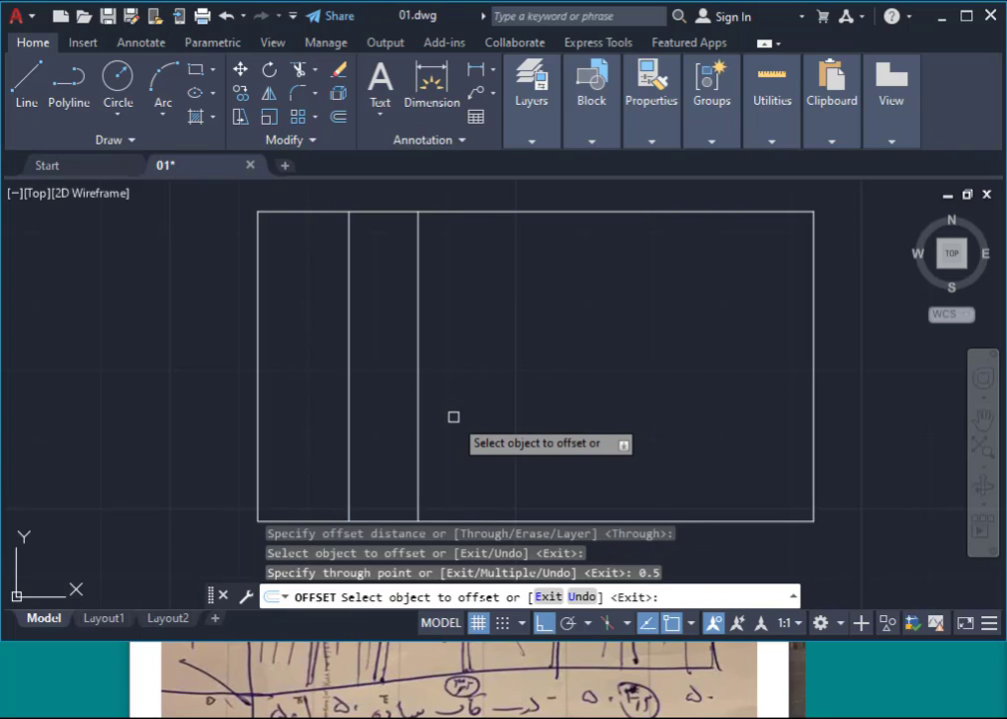
{"action": "key", "text": "Escape"}
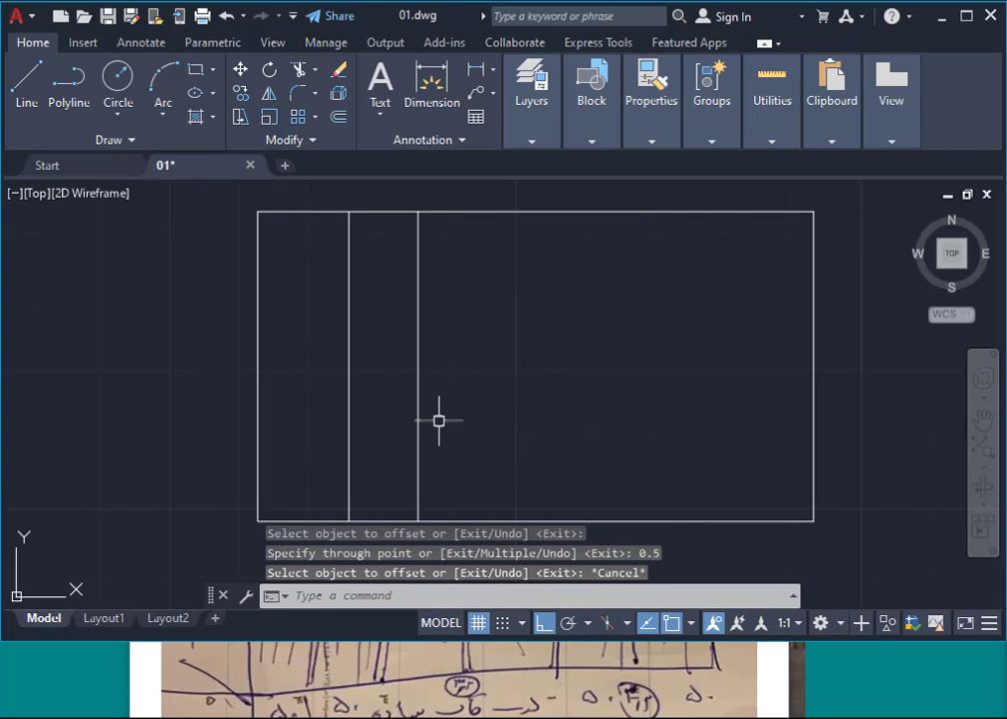
{"action": "key", "text": "Return"}
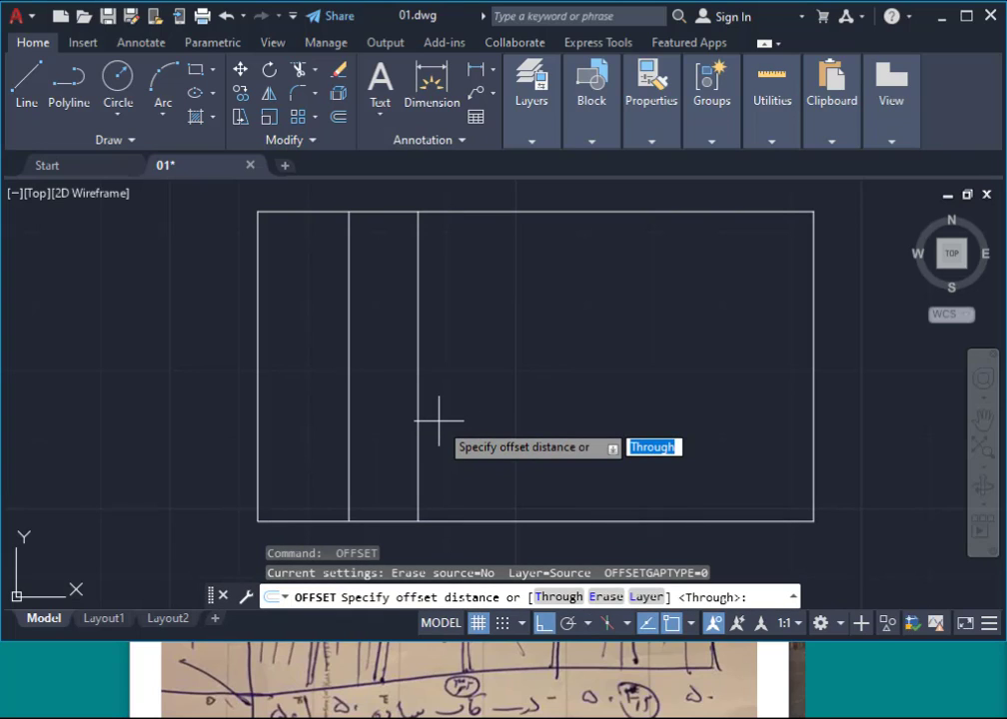
{"action": "key", "text": "Return"}
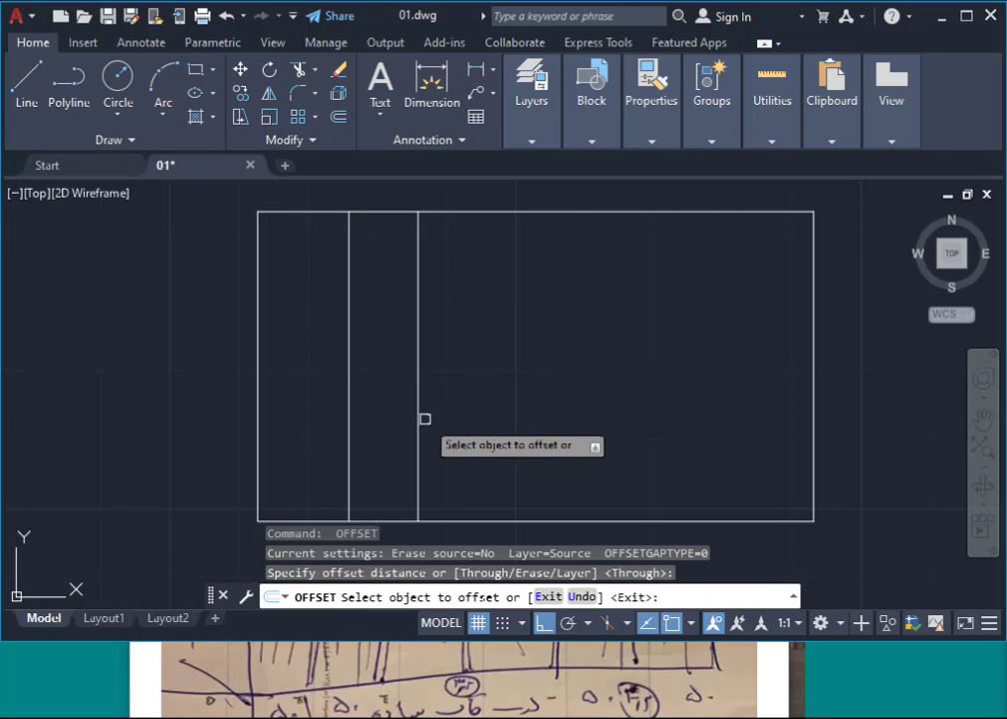
{"action": "left_click", "coordinate": [411, 415]}
{"action": "left_click", "coordinate": [418, 404]}
{"action": "type", "text": "0.03"}
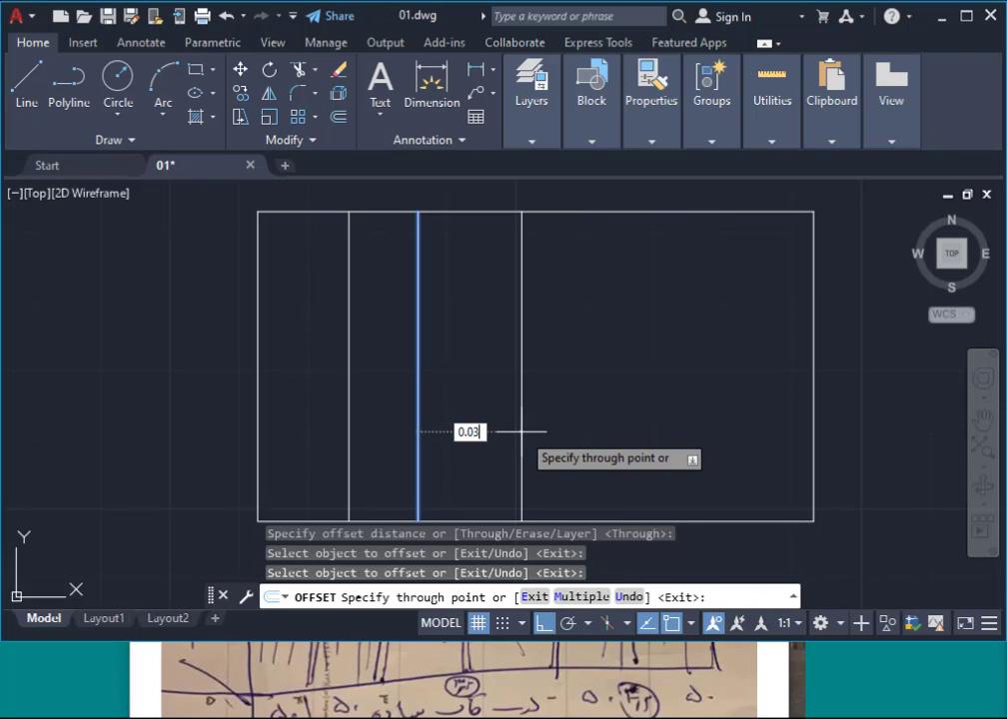
{"action": "type", "text": "2"}
{"action": "key", "text": "Return"}
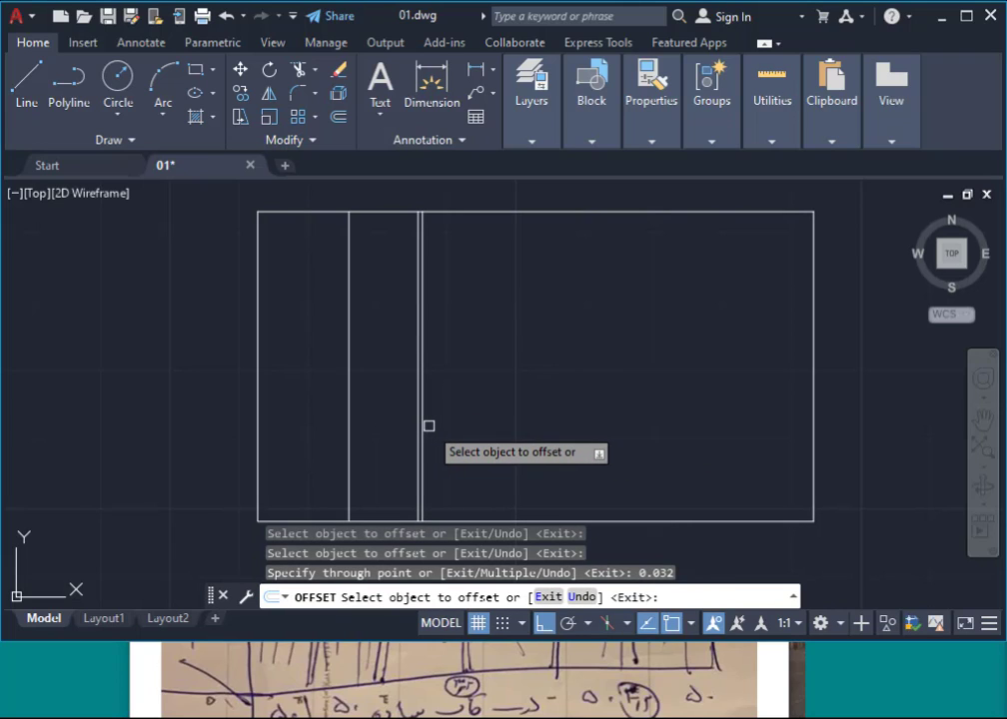
{"action": "key", "text": "Return"}
{"action": "key", "text": "Return"}
{"action": "key", "text": "Return"}
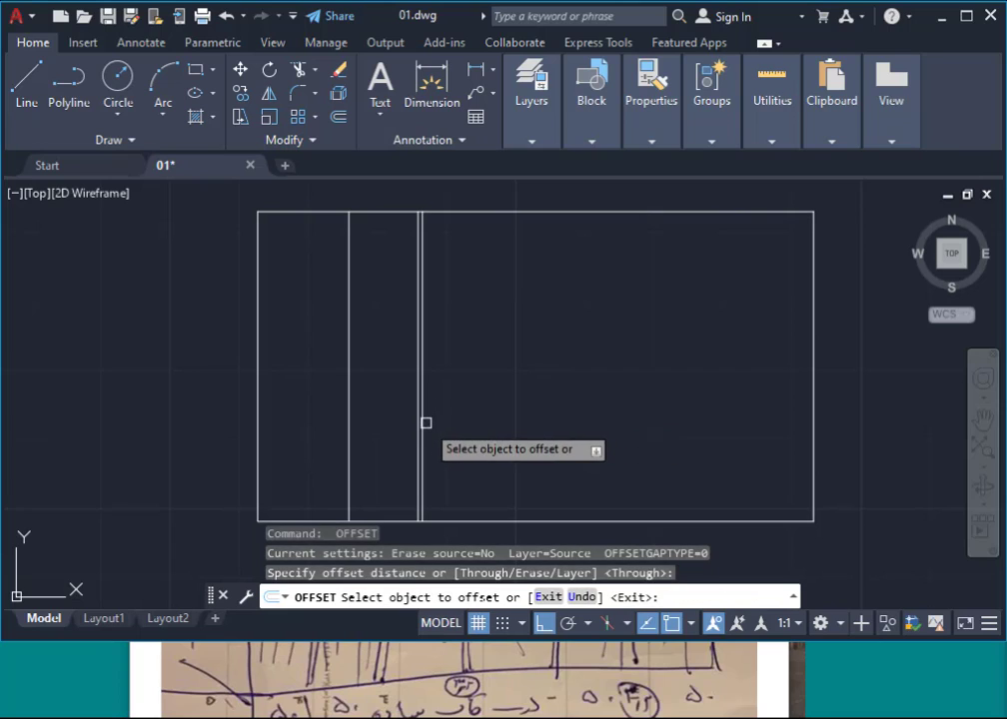
Step: Add a second divider 0.5 further right with its 0.032 partner line
{"action": "left_click", "coordinate": [422, 407]}
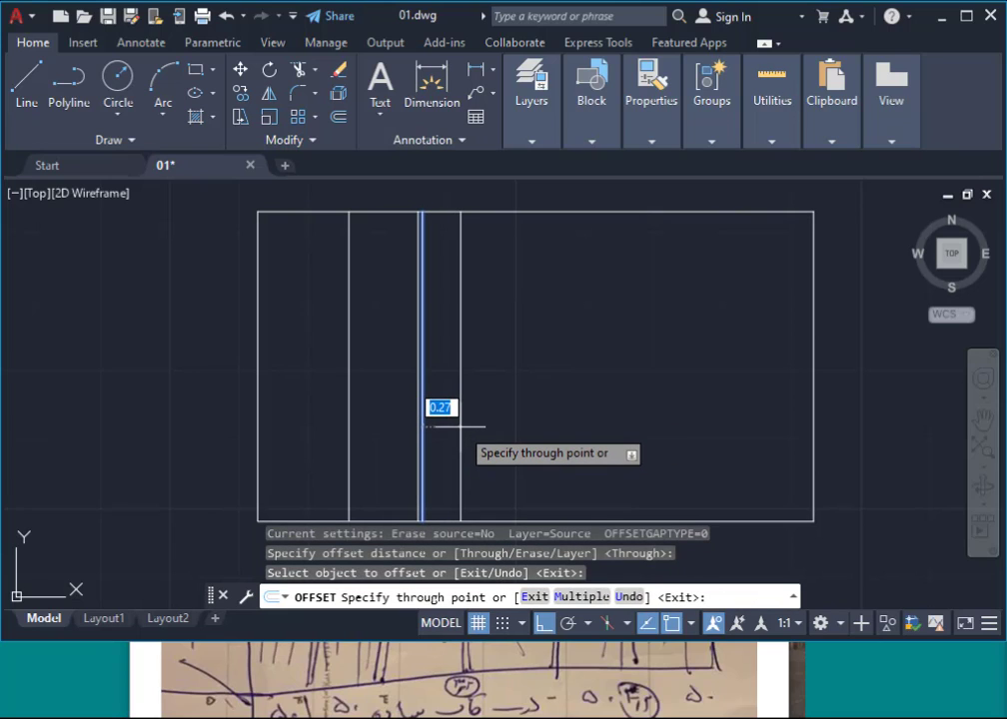
{"action": "type", "text": "0.5"}
{"action": "key", "text": "Return"}
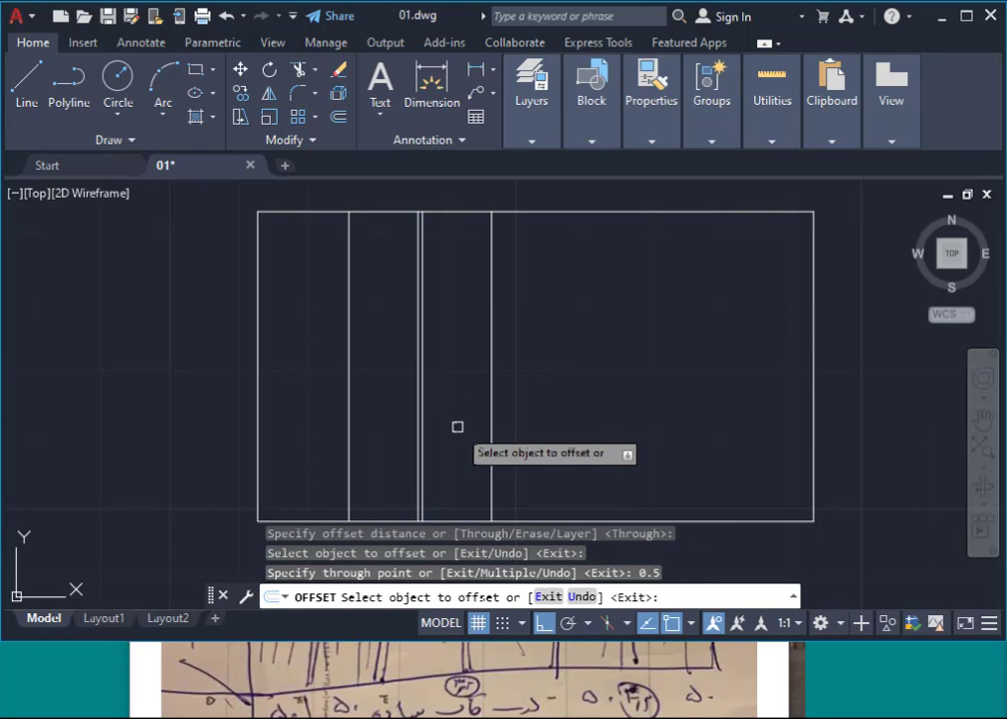
{"action": "key", "text": "Return"}
{"action": "key", "text": "Return"}
{"action": "key", "text": "Return"}
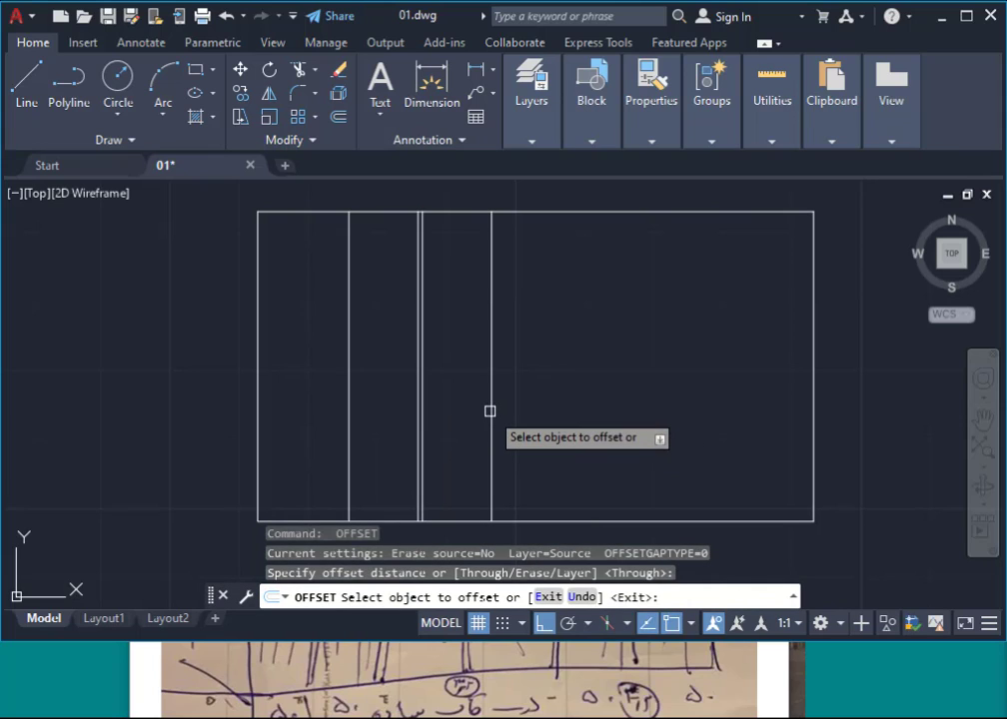
{"action": "left_click", "coordinate": [490, 413]}
{"action": "type", "text": "0.032"}
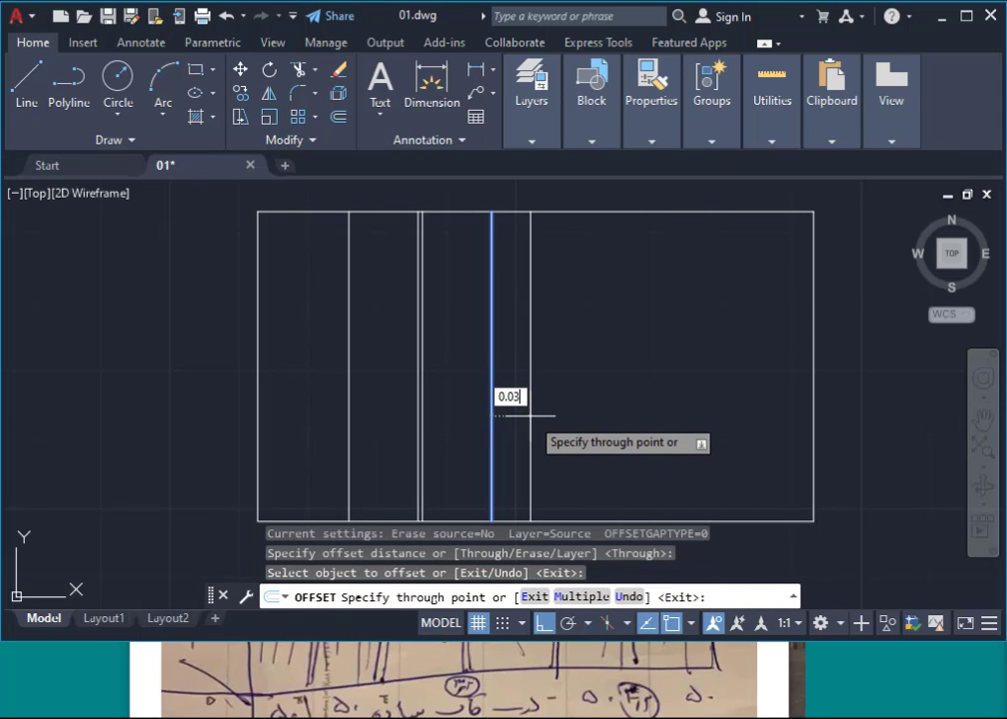
{"action": "key", "text": "Return"}
Step: Add a divider 0.6 further right with its 0.032 partner line
{"action": "key", "text": "Return"}
{"action": "key", "text": "Return"}
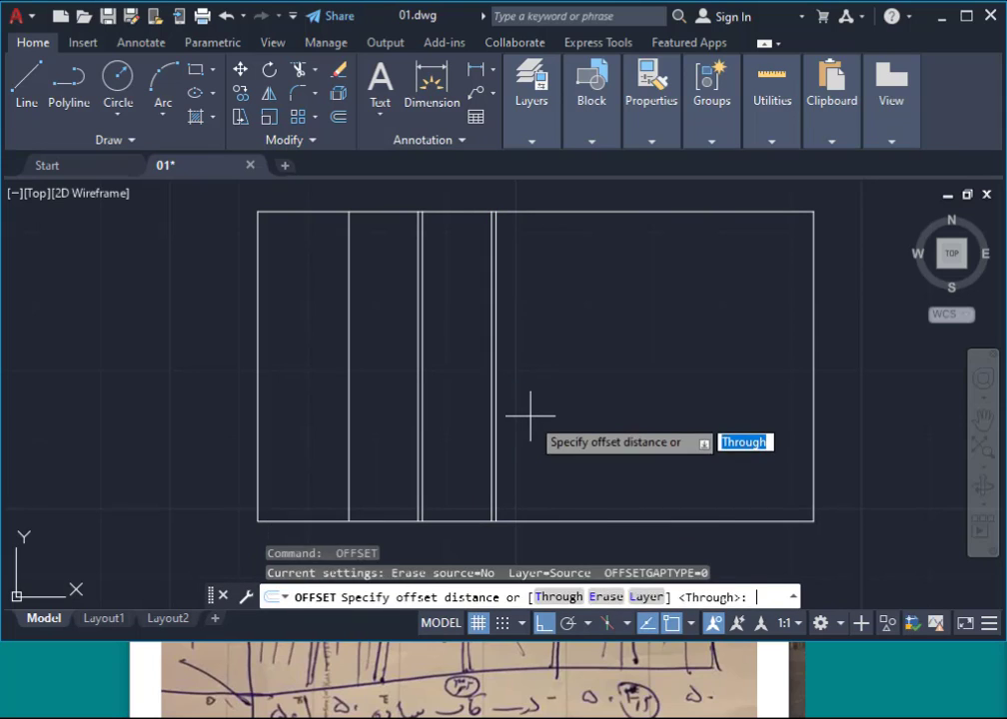
{"action": "key", "text": "Return"}
{"action": "left_click", "coordinate": [495, 405]}
{"action": "type", "text": "0.6"}
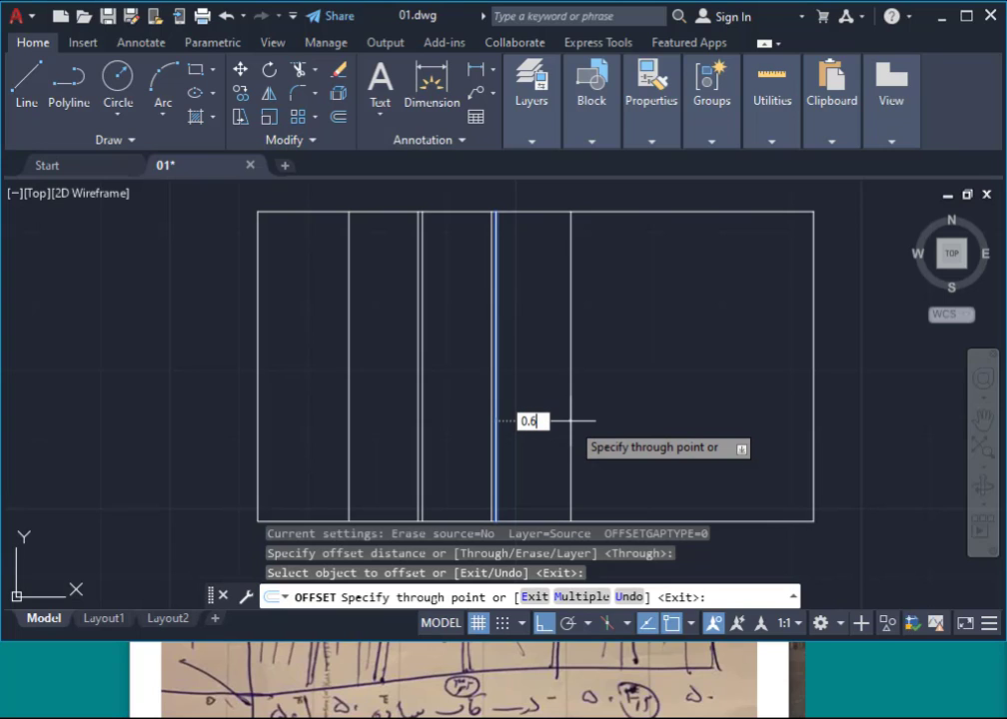
{"action": "key", "text": "Return"}
{"action": "key", "text": "Escape"}
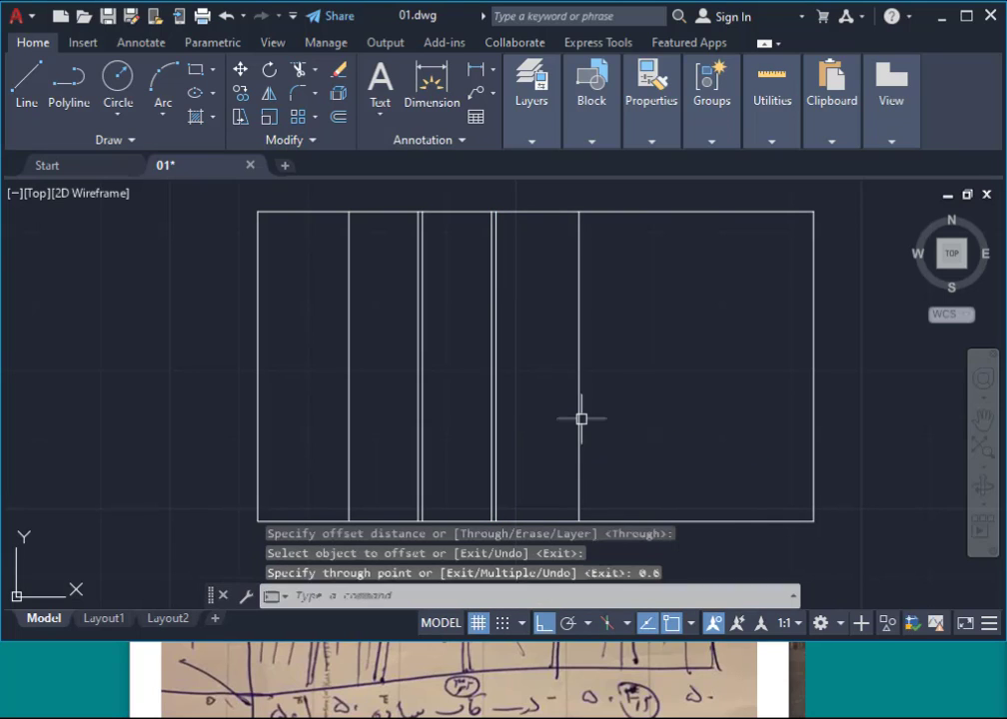
{"action": "type", "text": "o"}
{"action": "key", "text": "Return"}
{"action": "key", "text": "Return"}
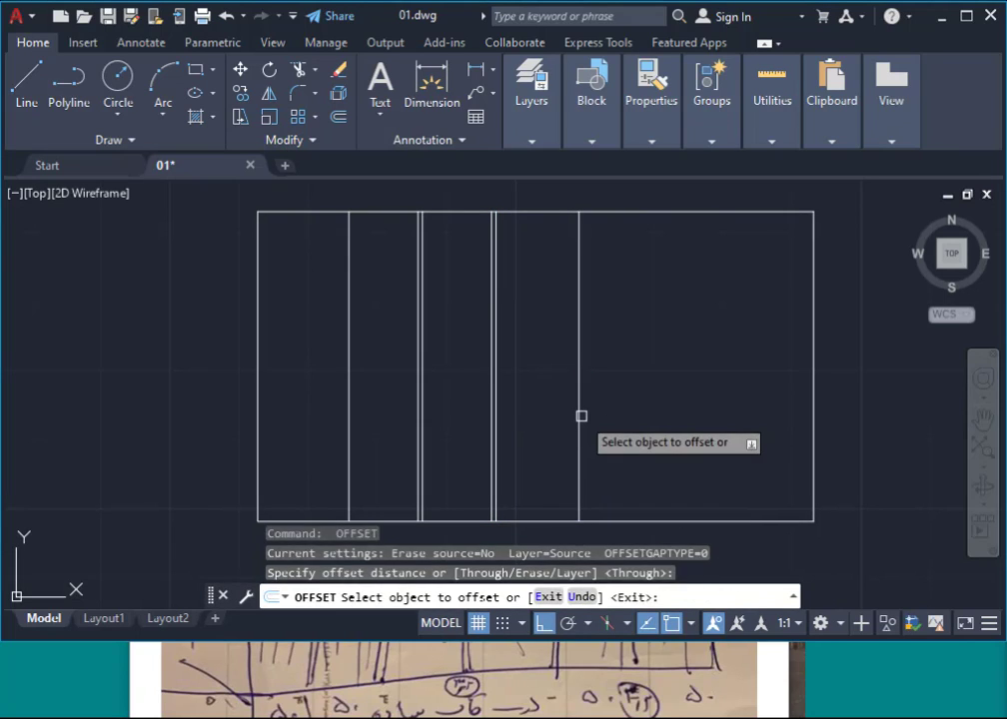
{"action": "left_click", "coordinate": [580, 416]}
{"action": "type", "text": "0.032"}
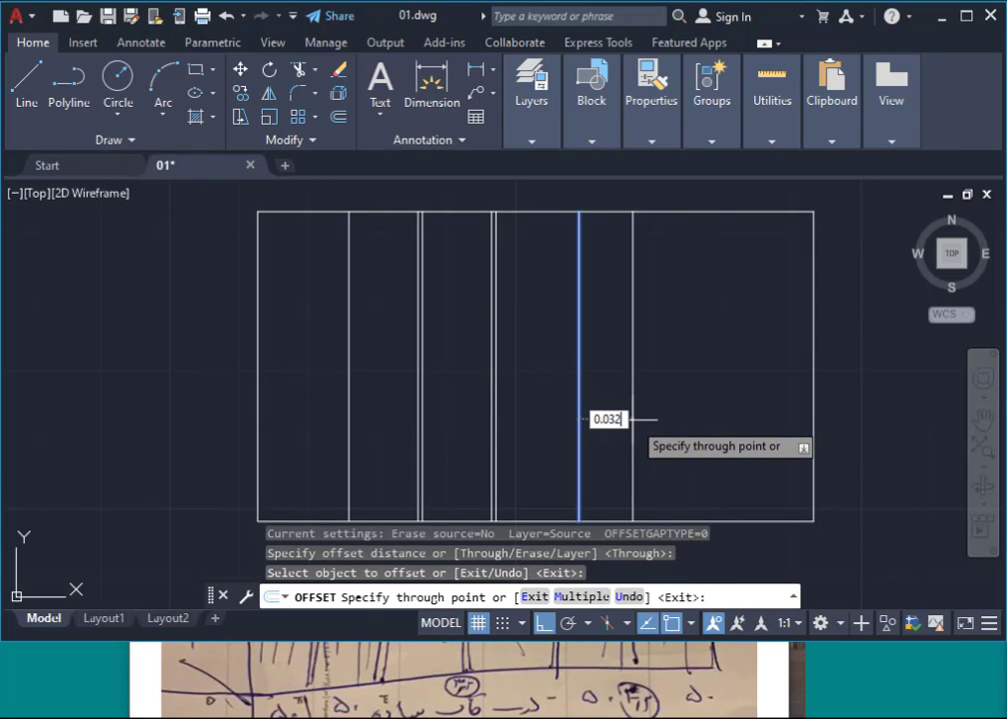
{"action": "key", "text": "Return"}
{"action": "key", "text": "Return"}
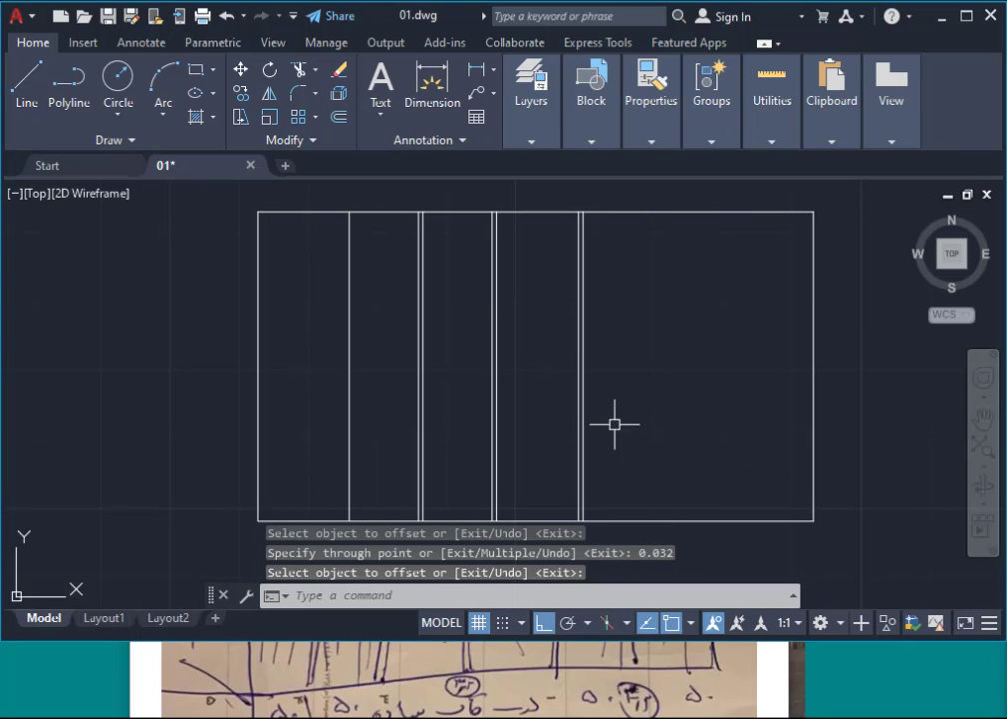
Step: Add another divider 0.6 further right with its 0.032 partner line
{"action": "key", "text": "Return"}
{"action": "key", "text": "Return"}
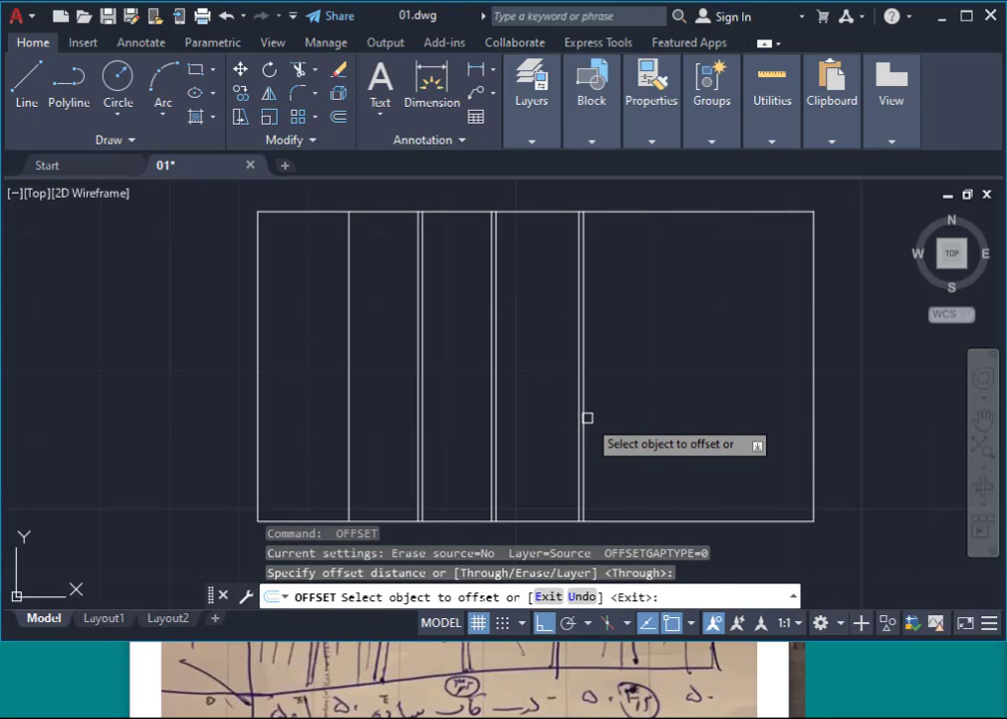
{"action": "left_click", "coordinate": [585, 418]}
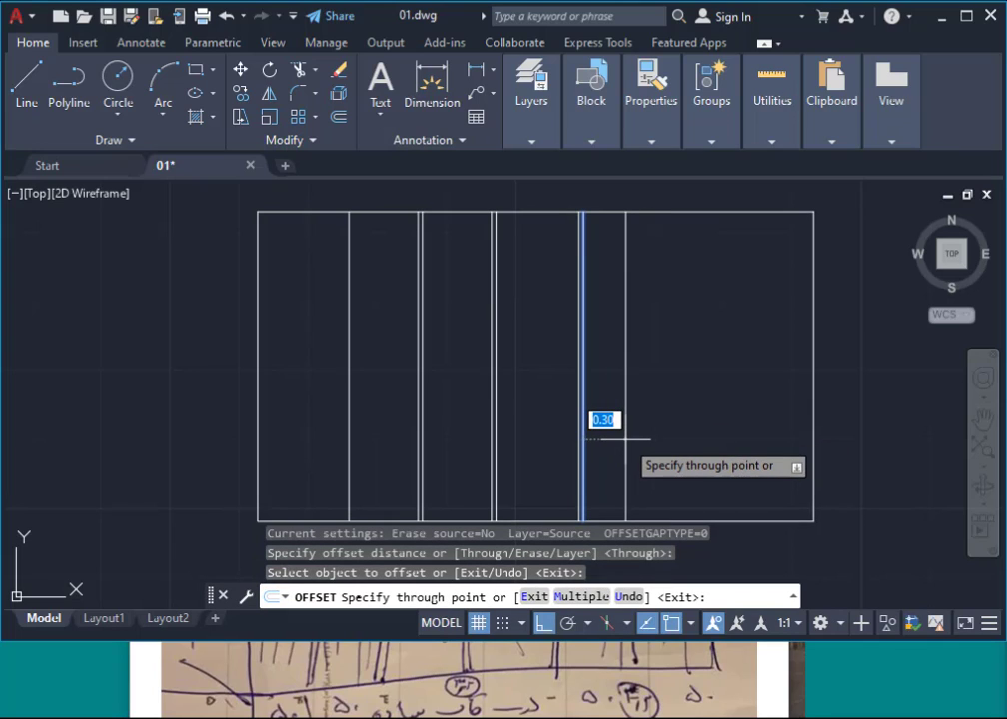
{"action": "type", "text": "0.6"}
{"action": "key", "text": "Return"}
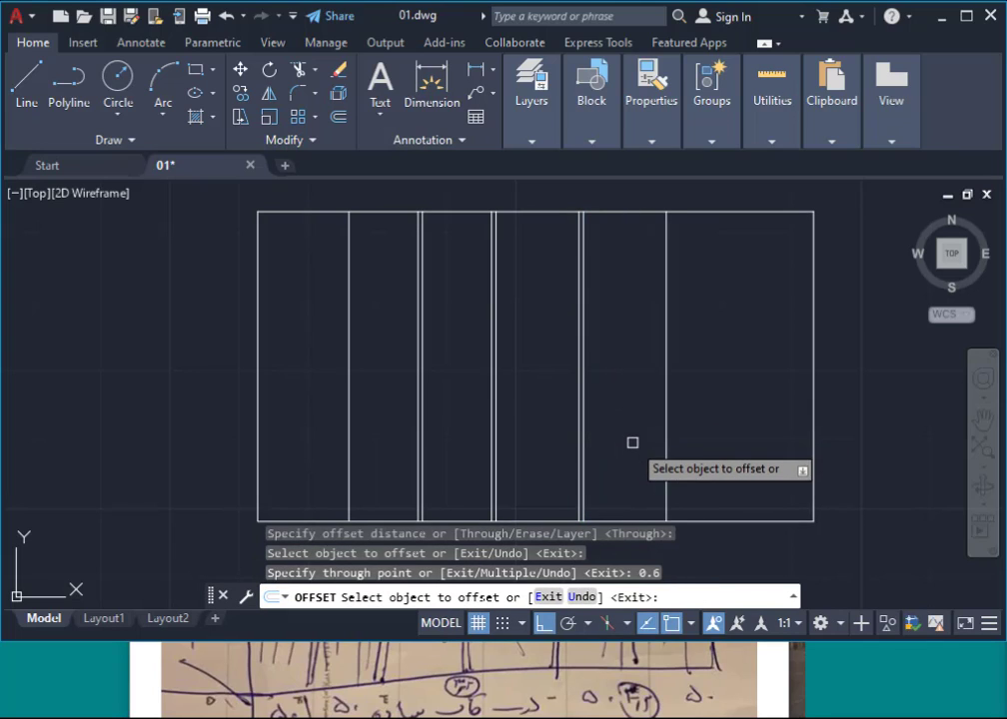
{"action": "key", "text": "Return"}
{"action": "key", "text": "Return"}
{"action": "key", "text": "Return"}
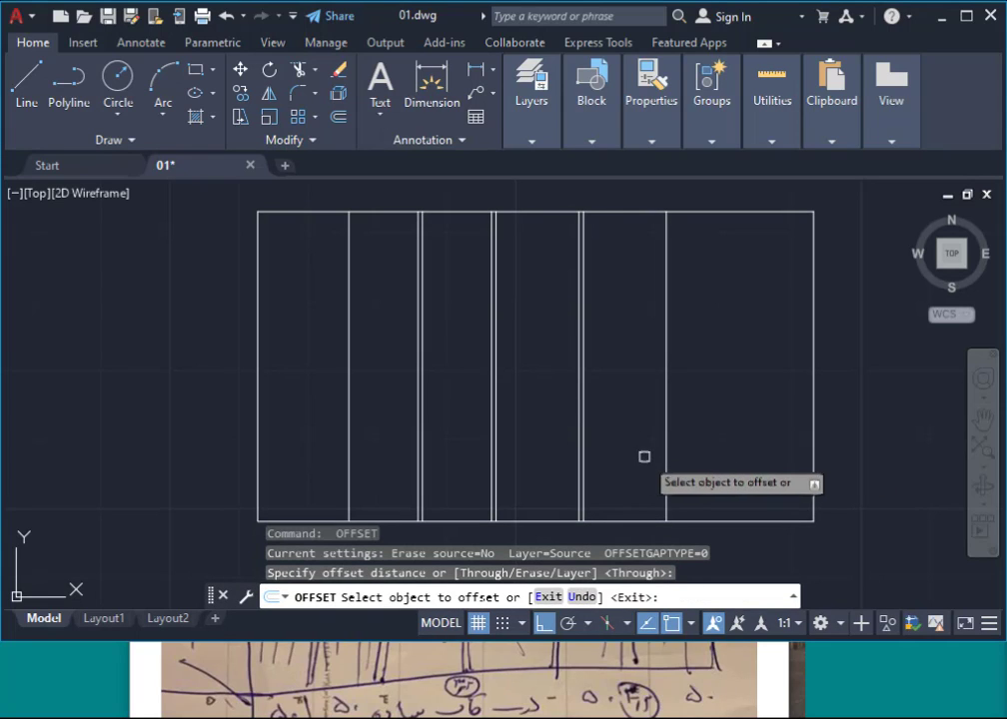
{"action": "left_click", "coordinate": [667, 424]}
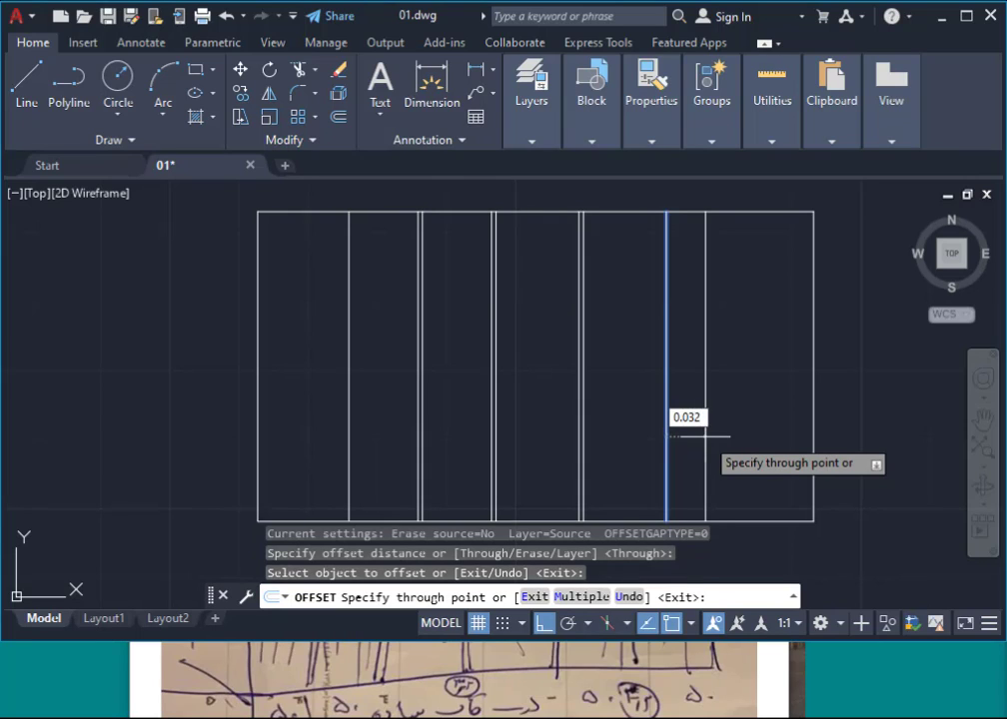
{"action": "key", "text": "Return"}
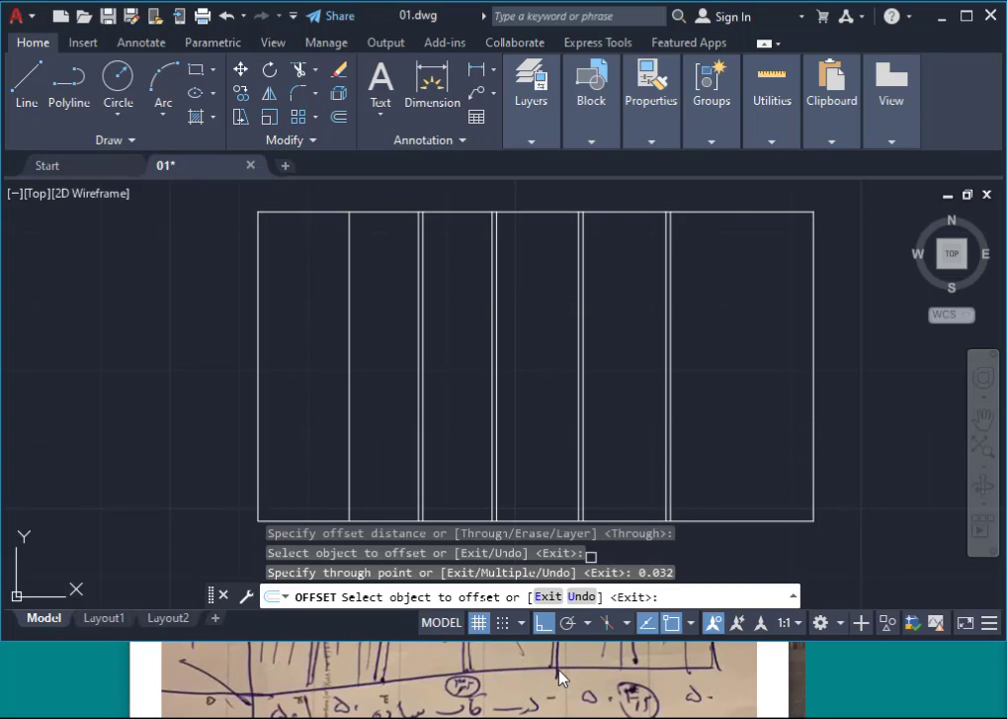
Step: Check the hand-drawn cabinet sketch photo for the remaining panel widths
{"action": "left_click", "coordinate": [623, 708]}
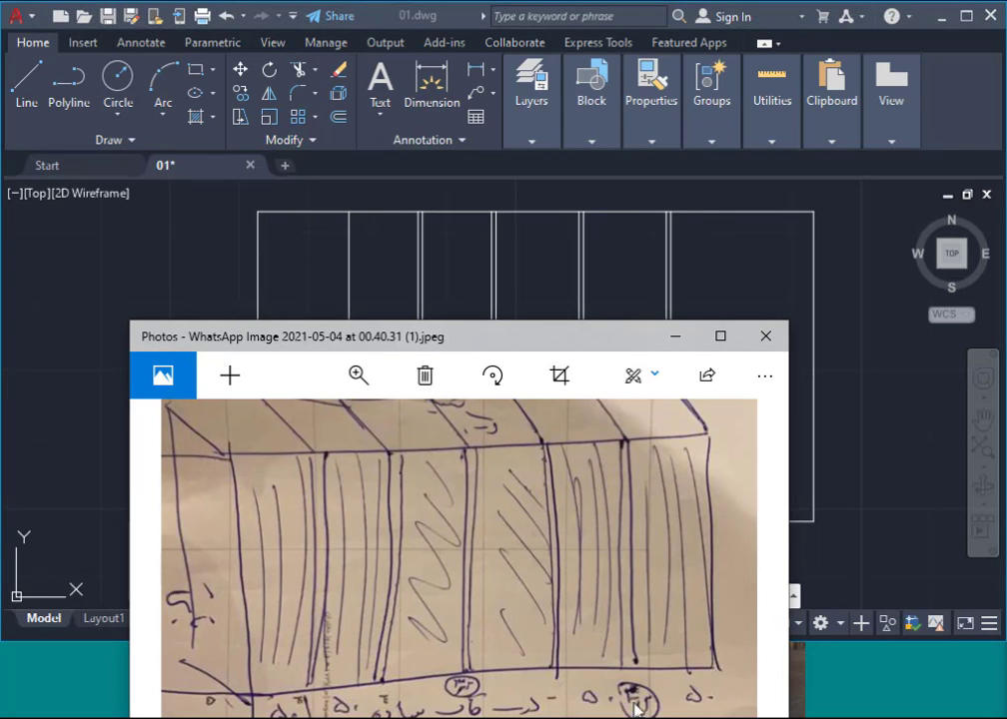
{"action": "scroll", "coordinate": [644, 707], "scroll_direction": "up", "scroll_amount": 1}
{"action": "scroll", "coordinate": [599, 629], "scroll_direction": "up", "scroll_amount": 2}
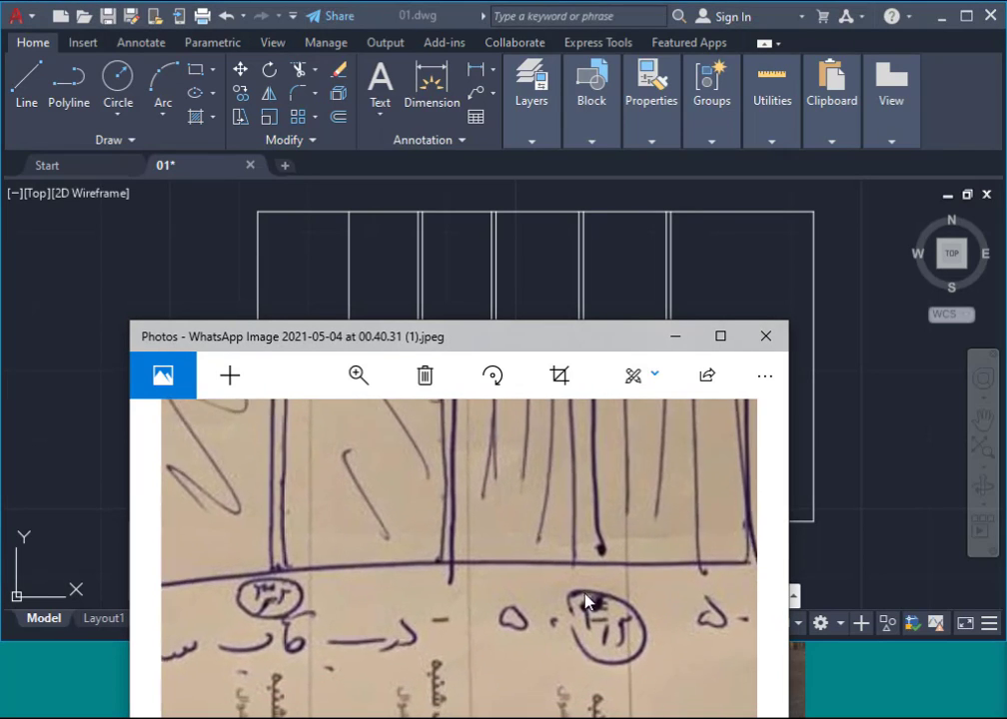
{"action": "left_click", "coordinate": [676, 337]}
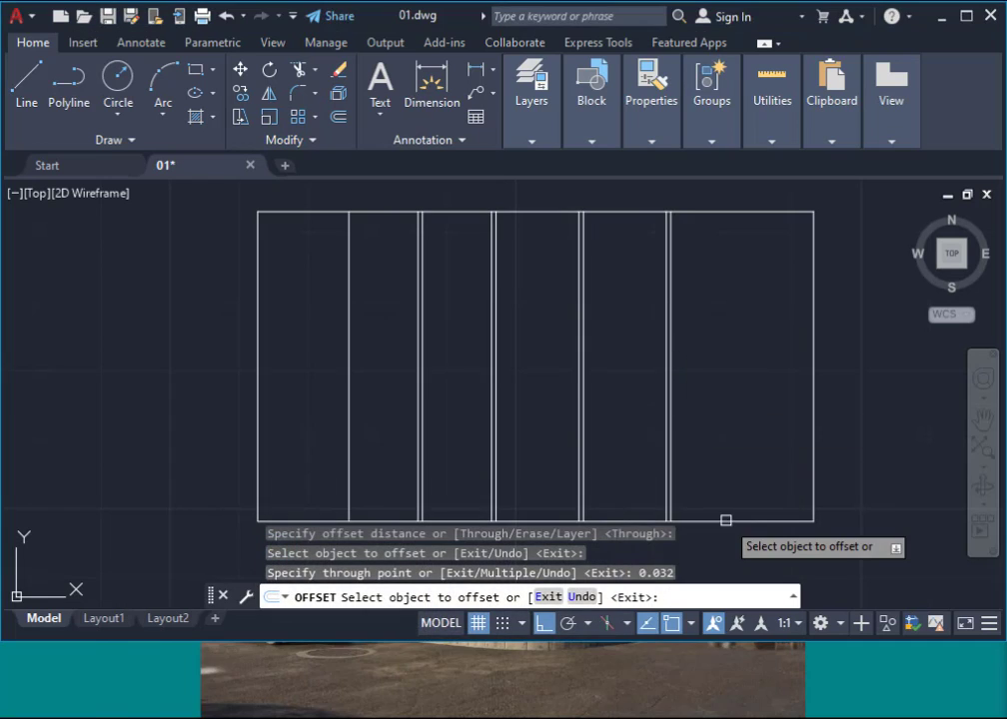
{"action": "scroll", "coordinate": [715, 516], "scroll_direction": "up", "scroll_amount": 2}
{"action": "scroll", "coordinate": [699, 511], "scroll_direction": "down", "scroll_amount": 2}
{"action": "middle_click_drag", "start_coordinate": [693, 509], "coordinate": [649, 500]}
Step: Add a final divider 0.5 further right with its 0.032 partner line
{"action": "key", "text": "Escape"}
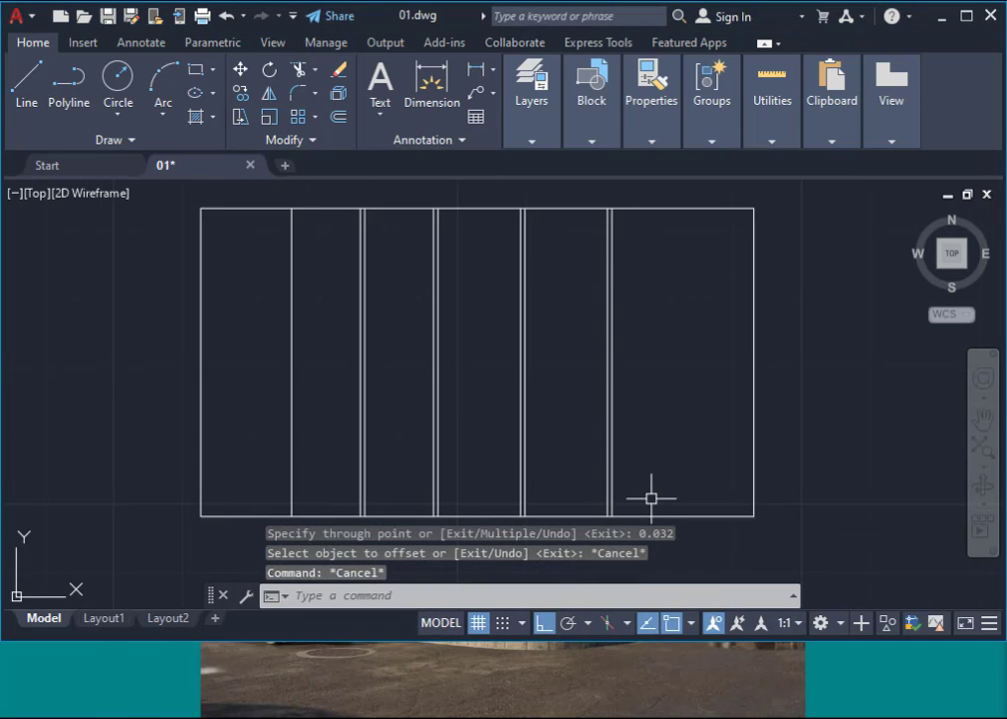
{"action": "key", "text": "Return"}
{"action": "key", "text": "Return"}
{"action": "left_click", "coordinate": [611, 477]}
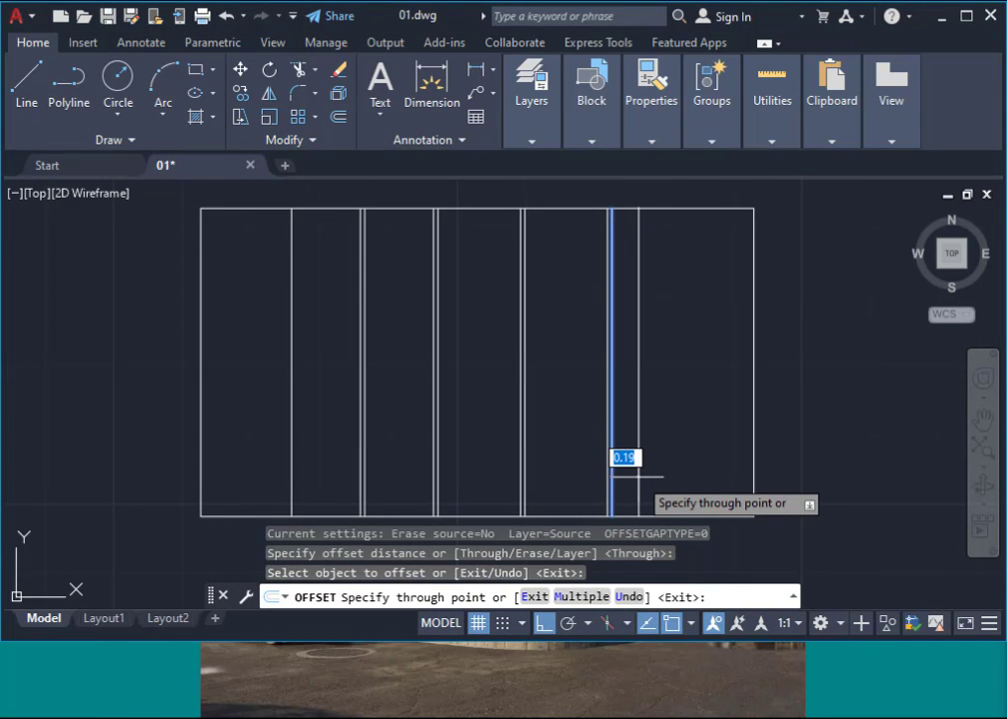
{"action": "key", "text": "Return"}
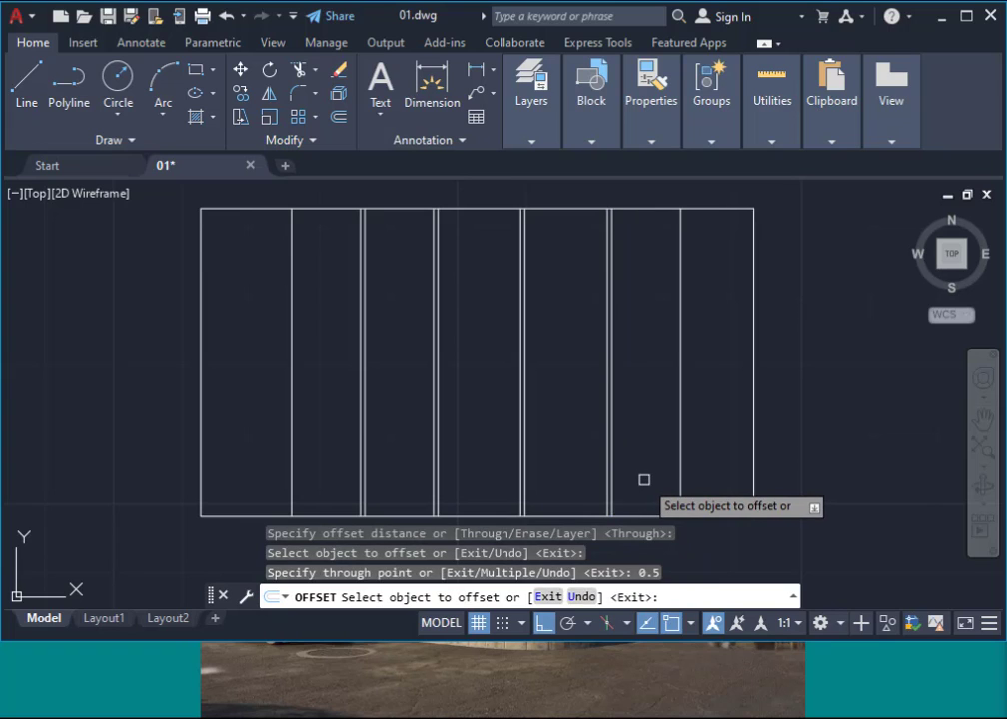
{"action": "key", "text": "Return"}
{"action": "key", "text": "Return"}
{"action": "key", "text": "Return"}
{"action": "left_click", "coordinate": [680, 444]}
{"action": "type", "text": "0.032"}
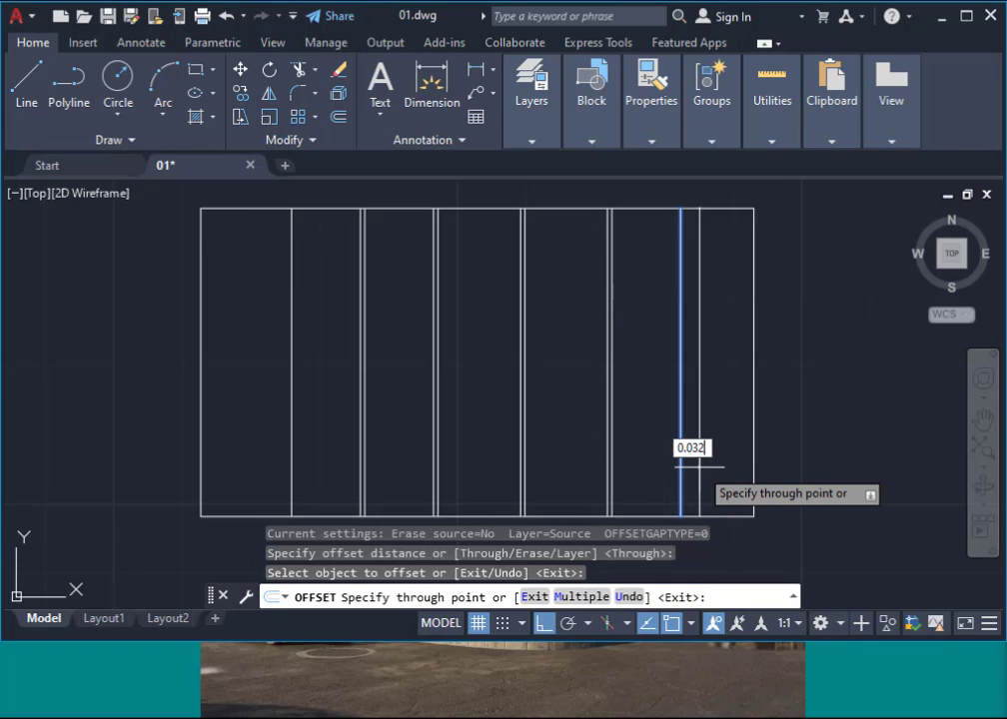
{"action": "key", "text": "Return"}
{"action": "scroll", "coordinate": [746, 494], "scroll_direction": "up", "scroll_amount": 2}
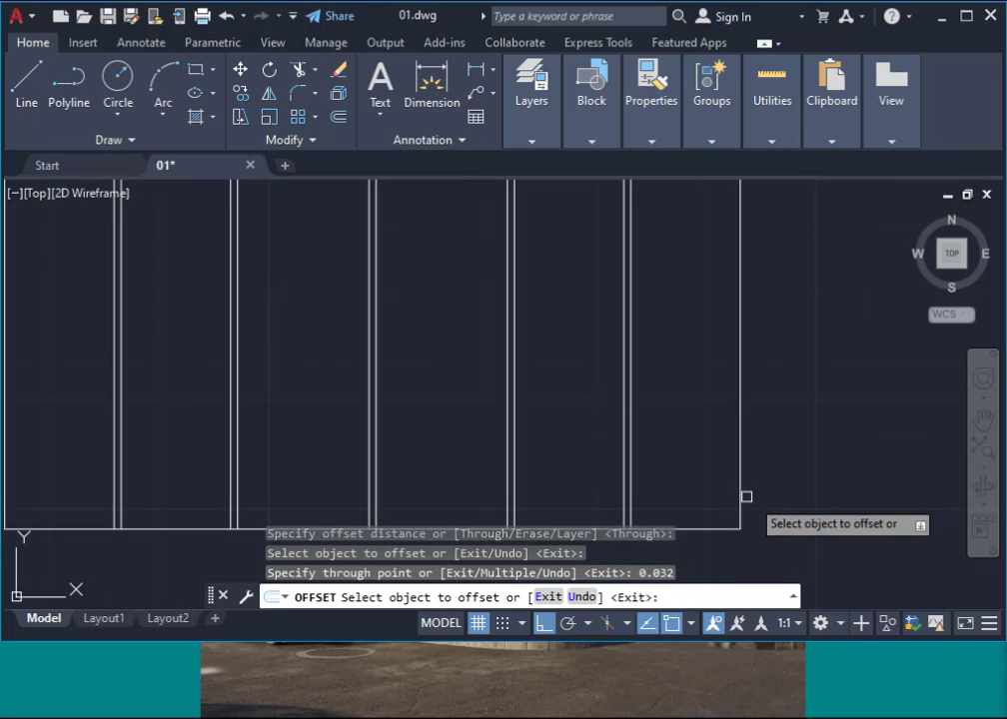
{"action": "scroll", "coordinate": [674, 414], "scroll_direction": "up", "scroll_amount": 1}
{"action": "key", "text": "Escape"}
{"action": "scroll", "coordinate": [675, 414], "scroll_direction": "up", "scroll_amount": 1}
{"action": "key", "text": "Escape"}
{"action": "middle_click_drag", "start_coordinate": [632, 457], "coordinate": [609, 418]}
{"action": "type", "text": "c"}
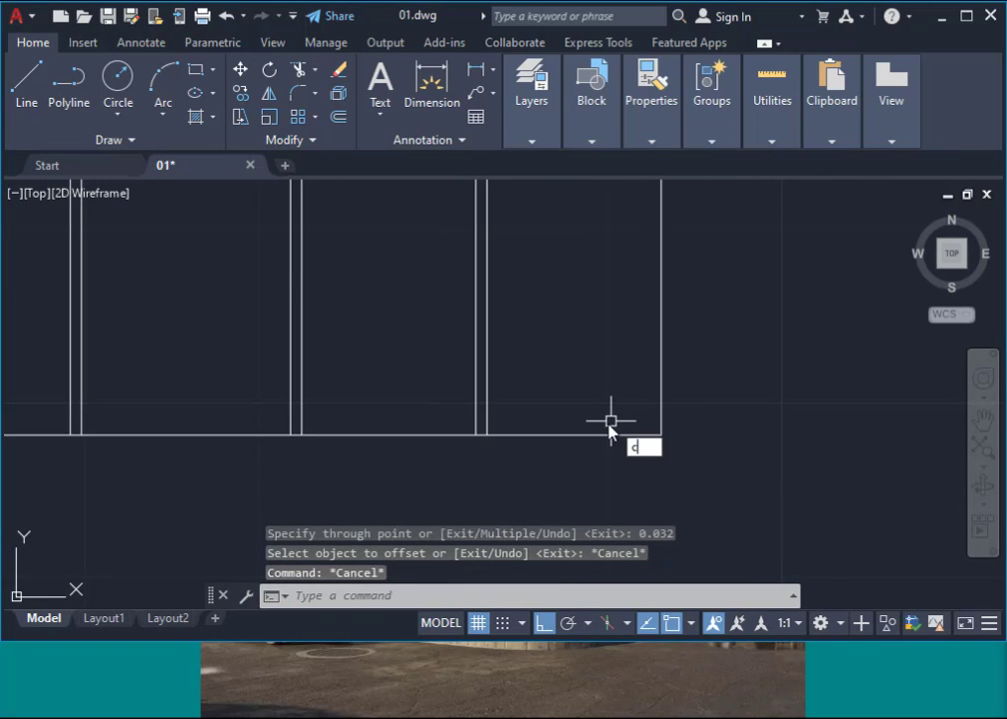
{"action": "key", "text": "Return"}
{"action": "left_click", "coordinate": [487, 434]}
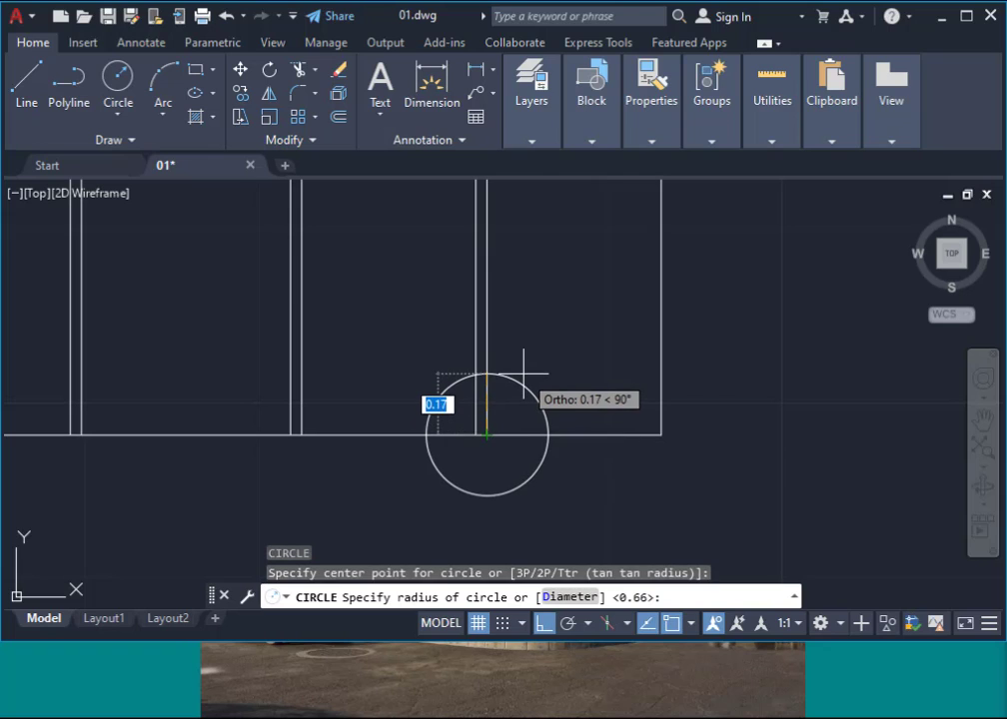
{"action": "type", "text": "0.5"}
{"action": "key", "text": "Return"}
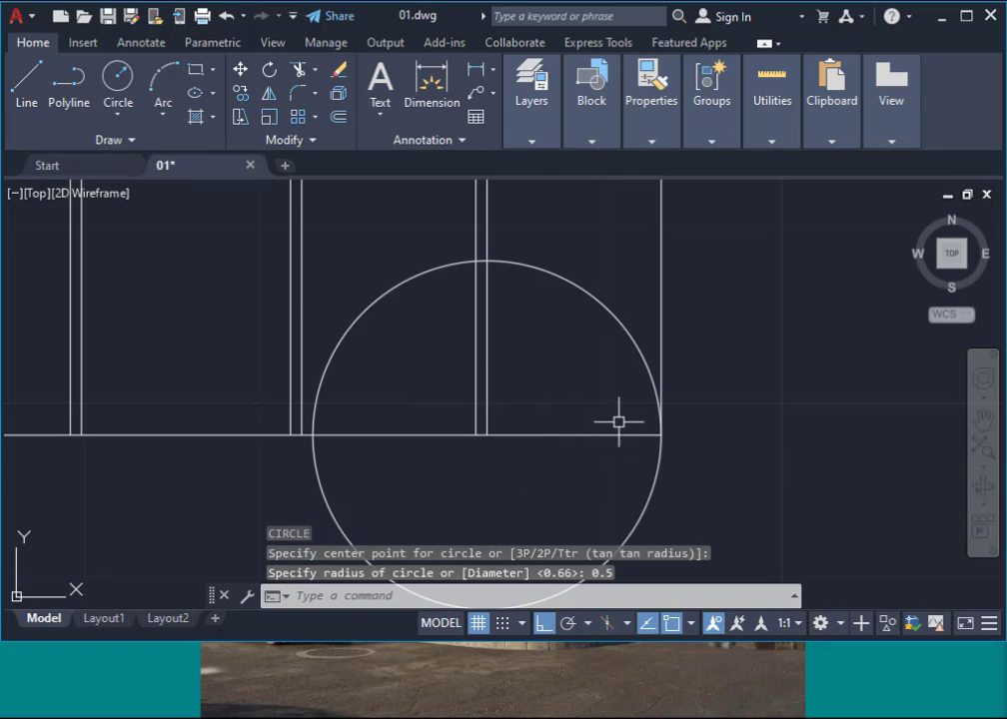
{"action": "left_click", "coordinate": [661, 439]}
{"action": "key", "text": "Delete"}
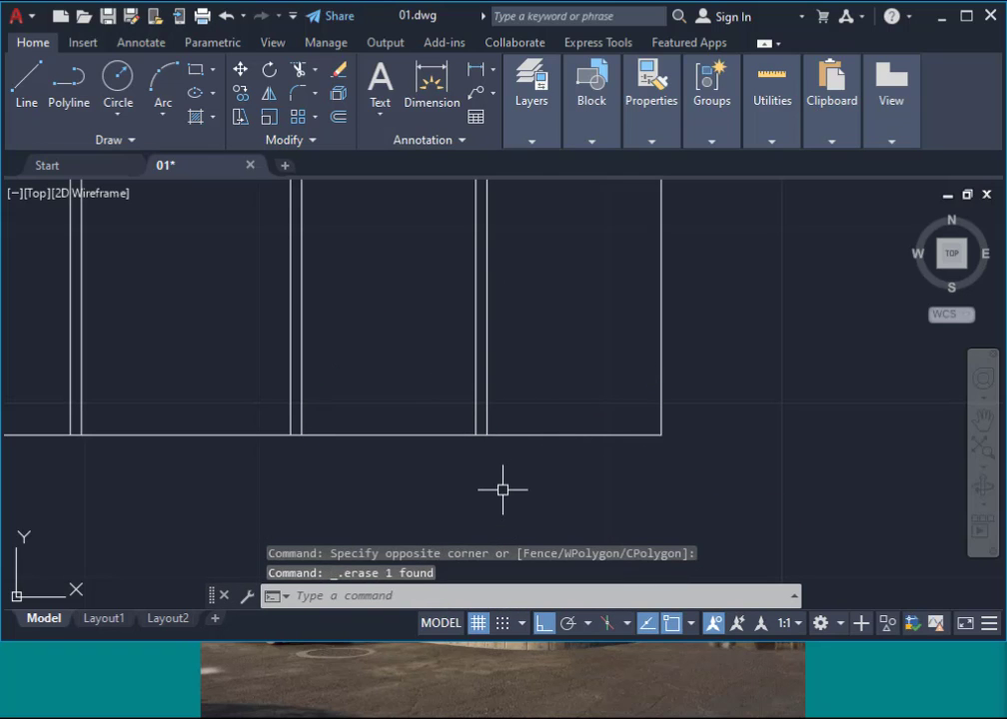
{"action": "scroll", "coordinate": [503, 485], "scroll_direction": "down", "scroll_amount": 3}
{"action": "scroll", "coordinate": [367, 445], "scroll_direction": "up", "scroll_amount": 4}
{"action": "middle_click_drag", "start_coordinate": [679, 468], "coordinate": [338, 369]}
{"action": "scroll", "coordinate": [338, 369], "scroll_direction": "down", "scroll_amount": 2}
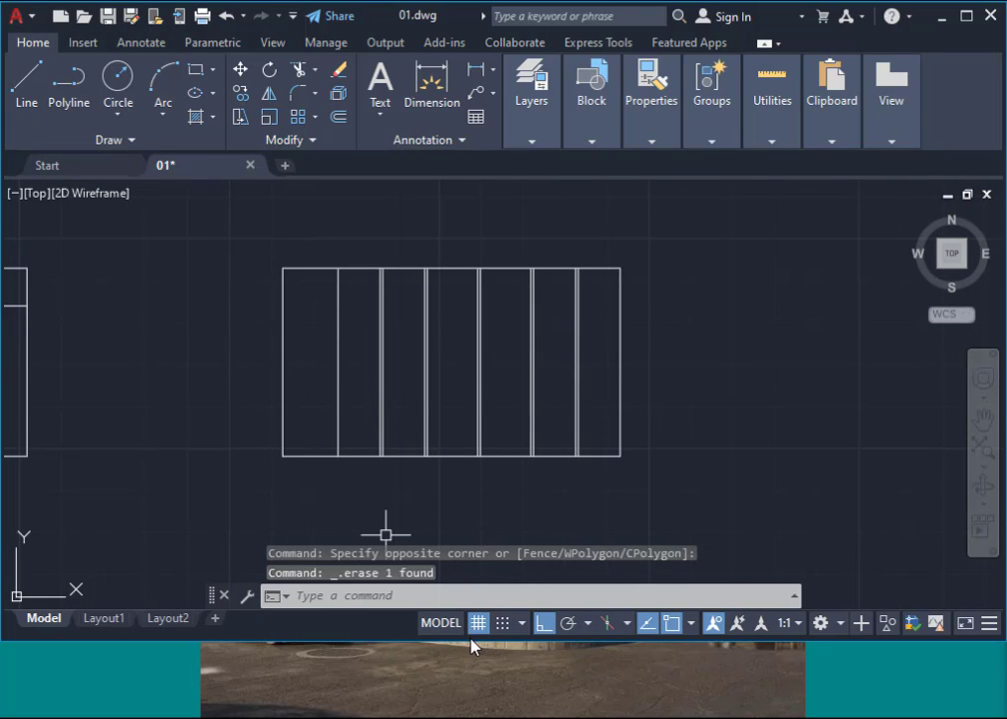
{"action": "left_click_drag", "start_coordinate": [470, 642], "coordinate": [470, 718]}
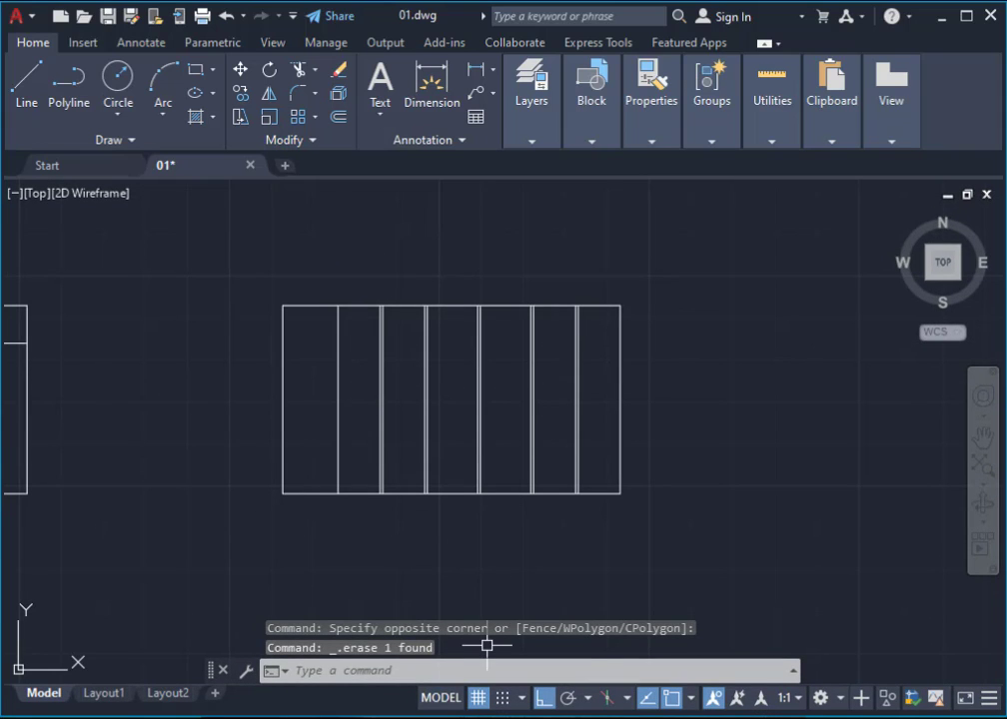
{"action": "left_click", "coordinate": [336, 656]}
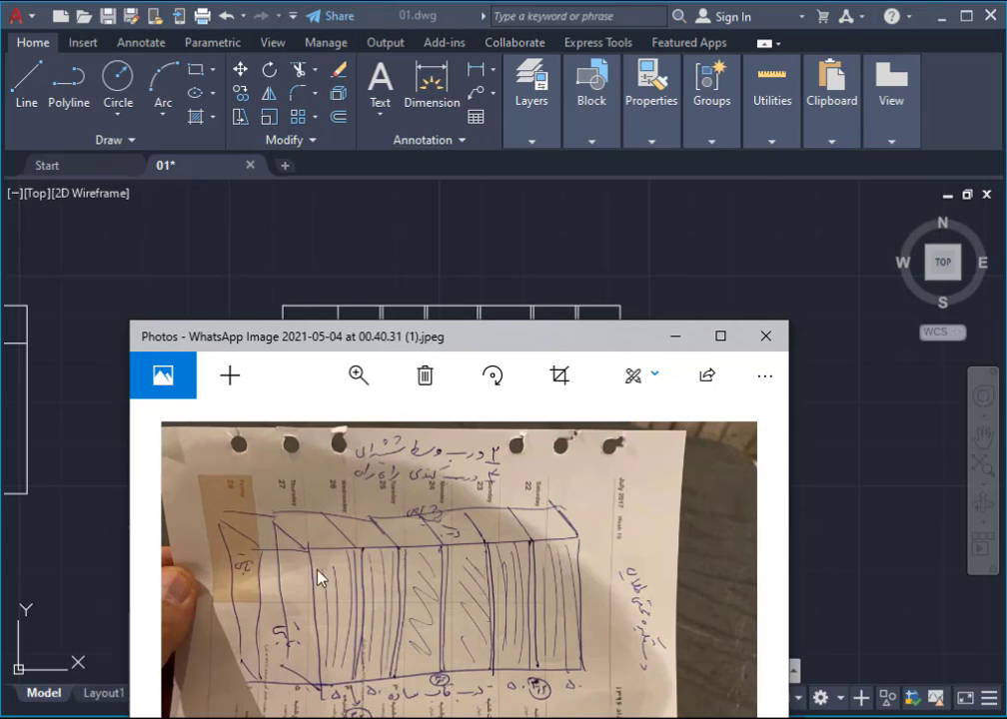
{"action": "left_click", "coordinate": [674, 337]}
{"action": "scroll", "coordinate": [376, 476], "scroll_direction": "up", "scroll_amount": 2}
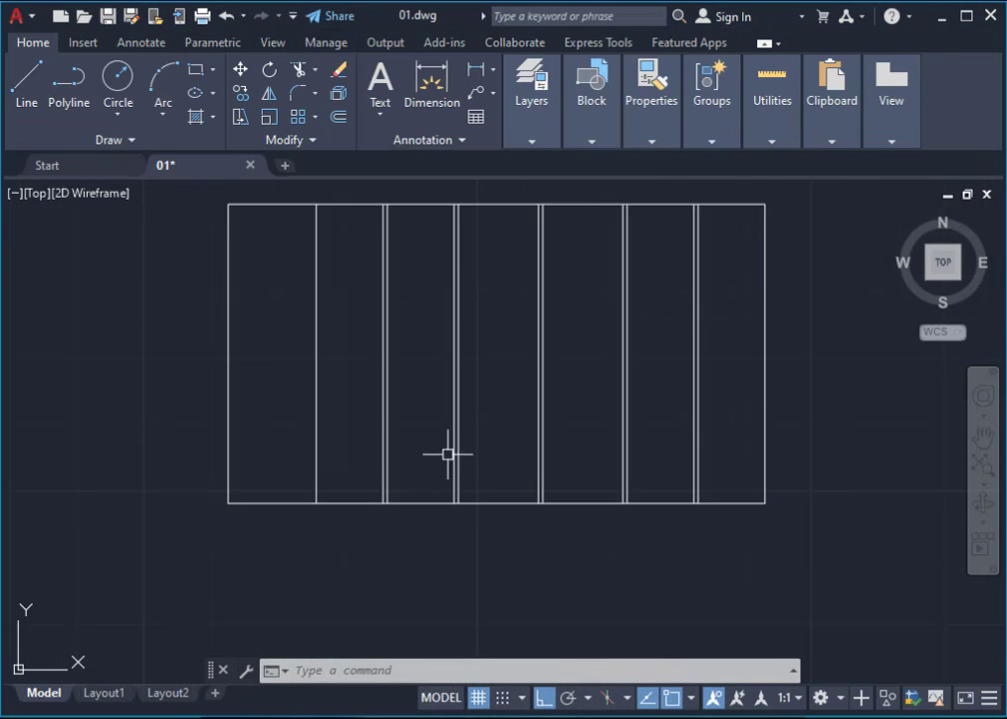
{"action": "scroll", "coordinate": [448, 453], "scroll_direction": "up", "scroll_amount": 2}
Step: Copy the دیوار دوم label to below the new cabinet elevation
{"action": "scroll", "coordinate": [540, 427], "scroll_direction": "down", "scroll_amount": 5}
{"action": "left_click", "coordinate": [130, 487]}
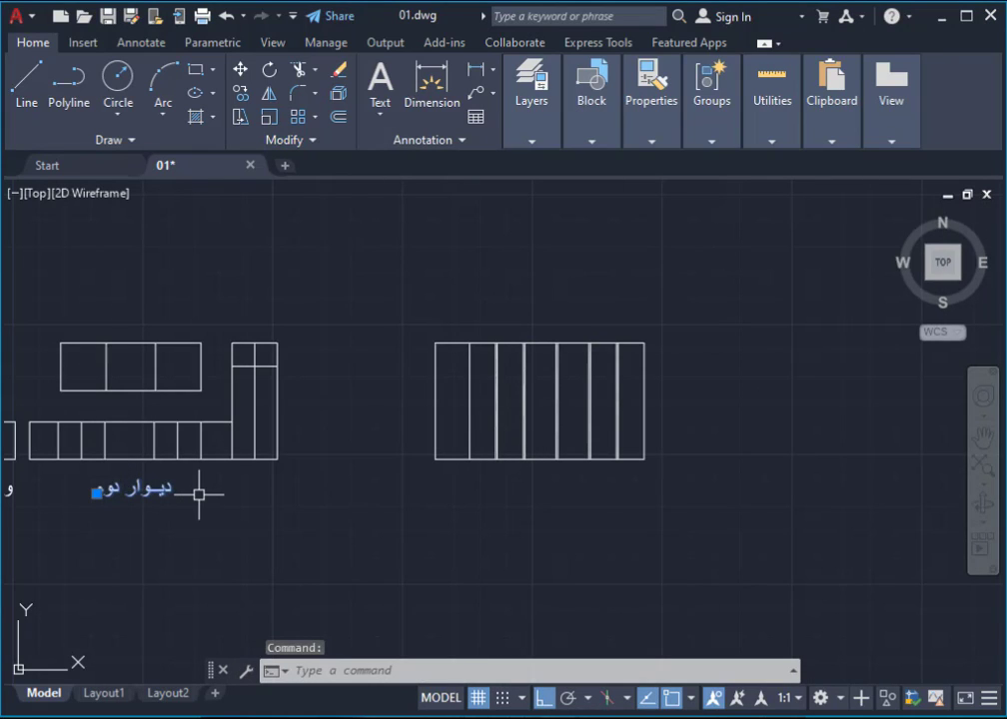
{"action": "type", "text": "M"}
{"action": "key", "text": "BackSpace"}
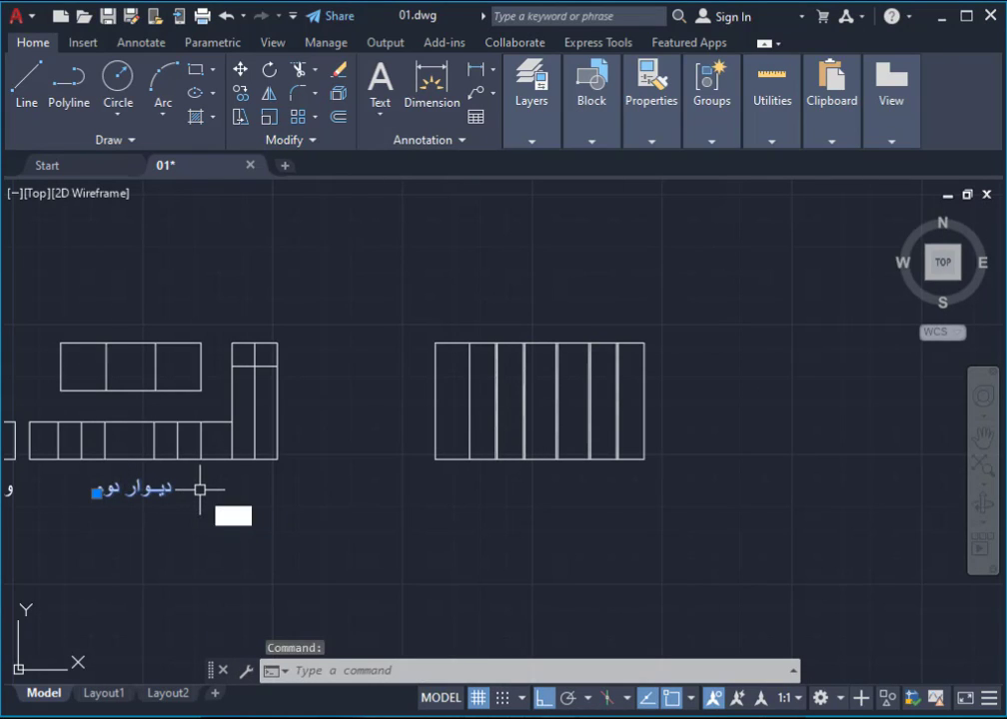
{"action": "key", "text": "Escape"}
{"action": "key", "text": "Escape"}
{"action": "type", "text": "c"}
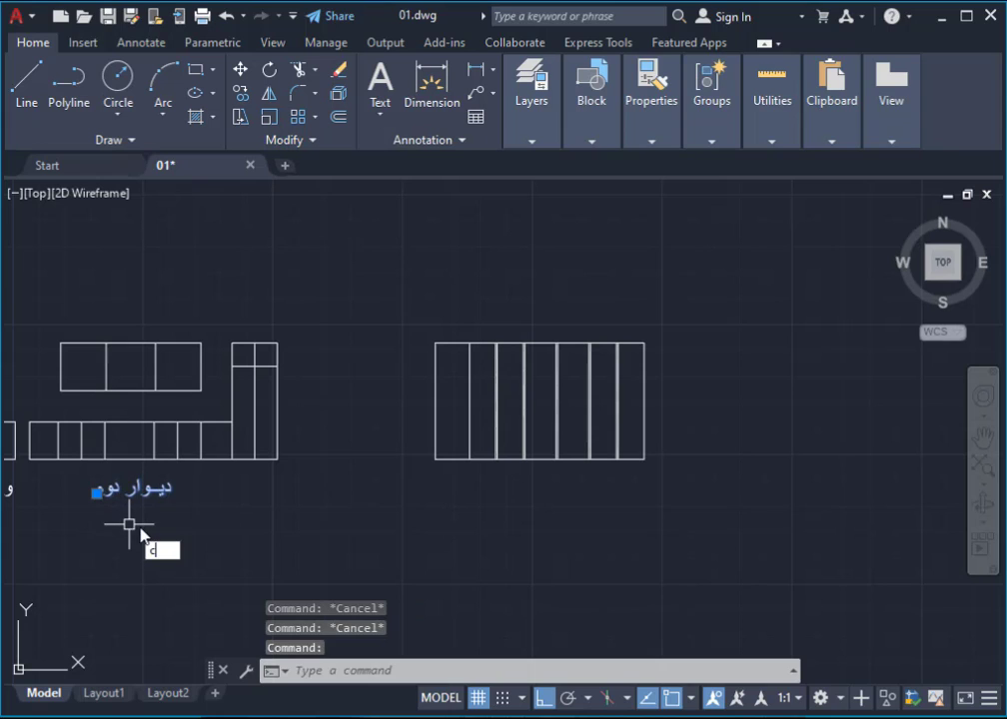
{"action": "type", "text": "o"}
{"action": "key", "text": "Return"}
{"action": "left_click", "coordinate": [160, 531]}
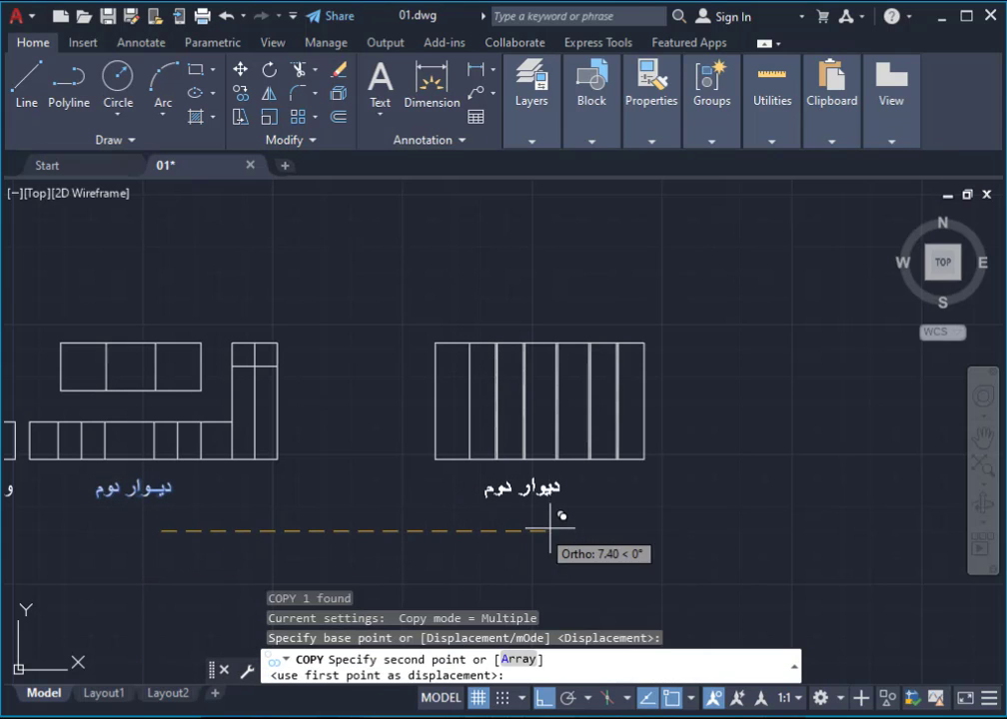
{"action": "scroll", "coordinate": [559, 517], "scroll_direction": "up", "scroll_amount": 3}
{"action": "key", "text": "Escape"}
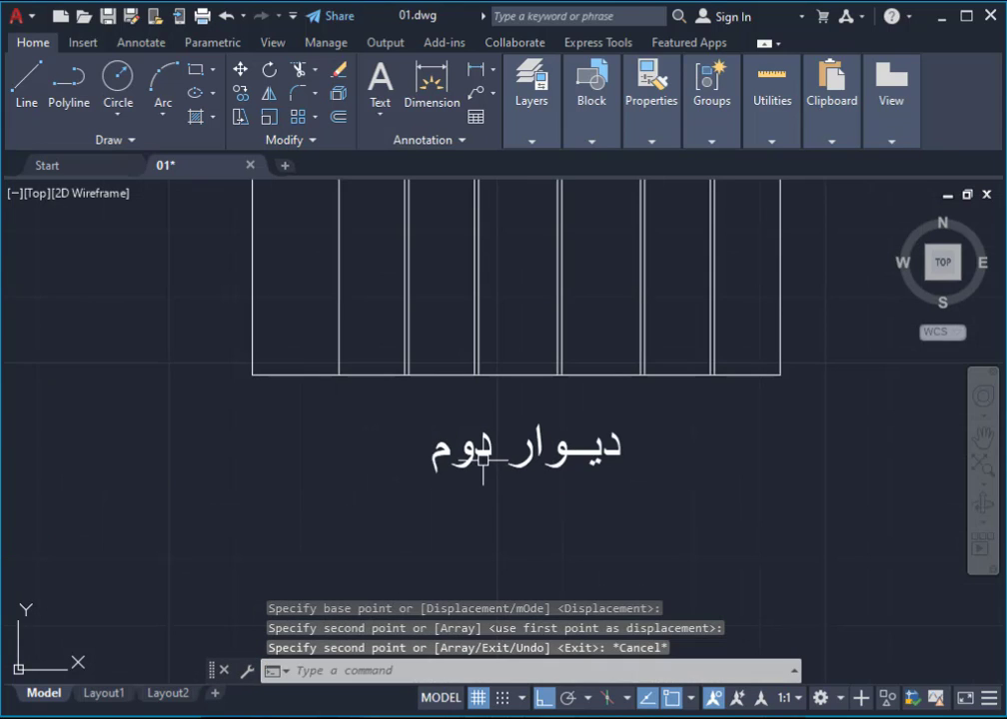
Step: Edit the copied label, replacing دوم so it reads دیوار چهارم
{"action": "double_click", "coordinate": [483, 450]}
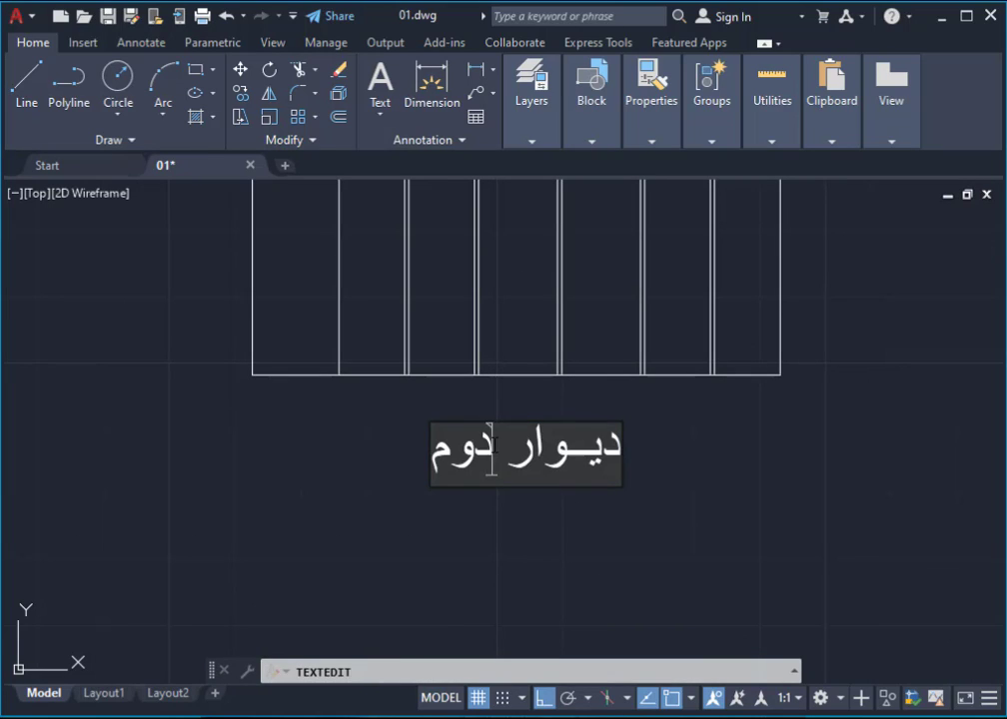
{"action": "left_click_drag", "start_coordinate": [493, 449], "coordinate": [391, 448]}
{"action": "left_click", "coordinate": [423, 459]}
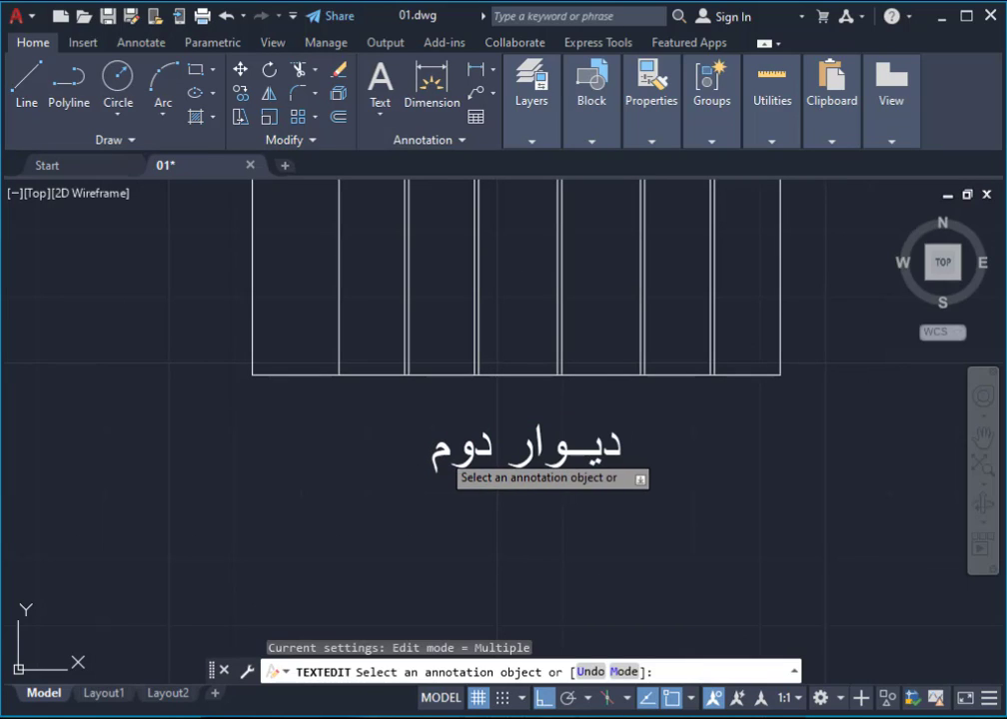
{"action": "key", "text": "Escape"}
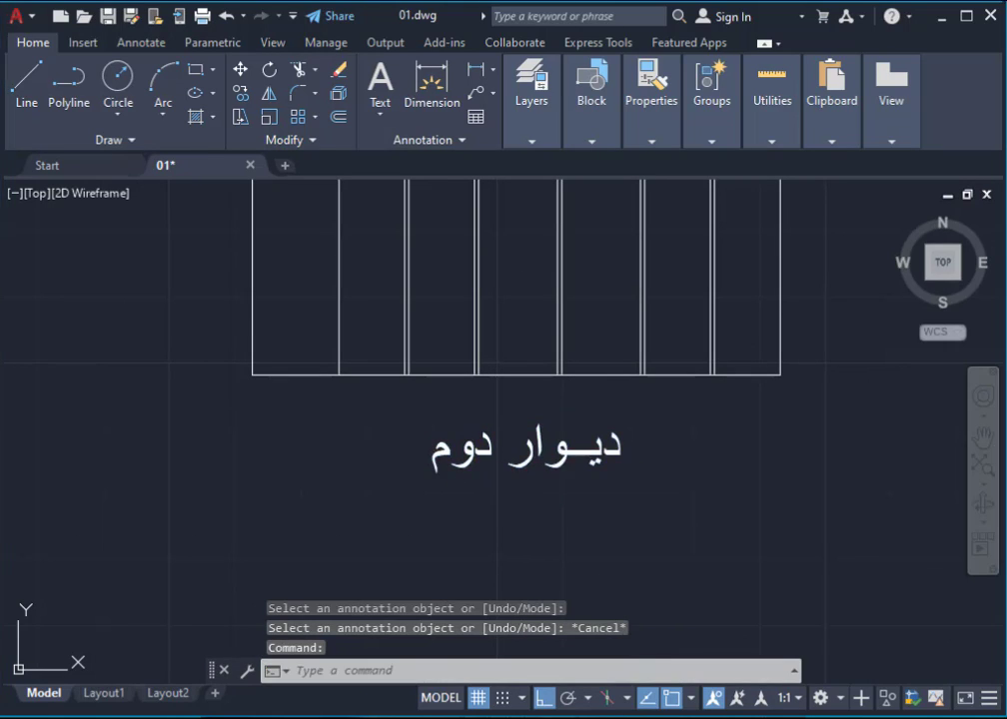
{"action": "double_click", "coordinate": [483, 450]}
{"action": "left_click_drag", "start_coordinate": [493, 451], "coordinate": [426, 452]}
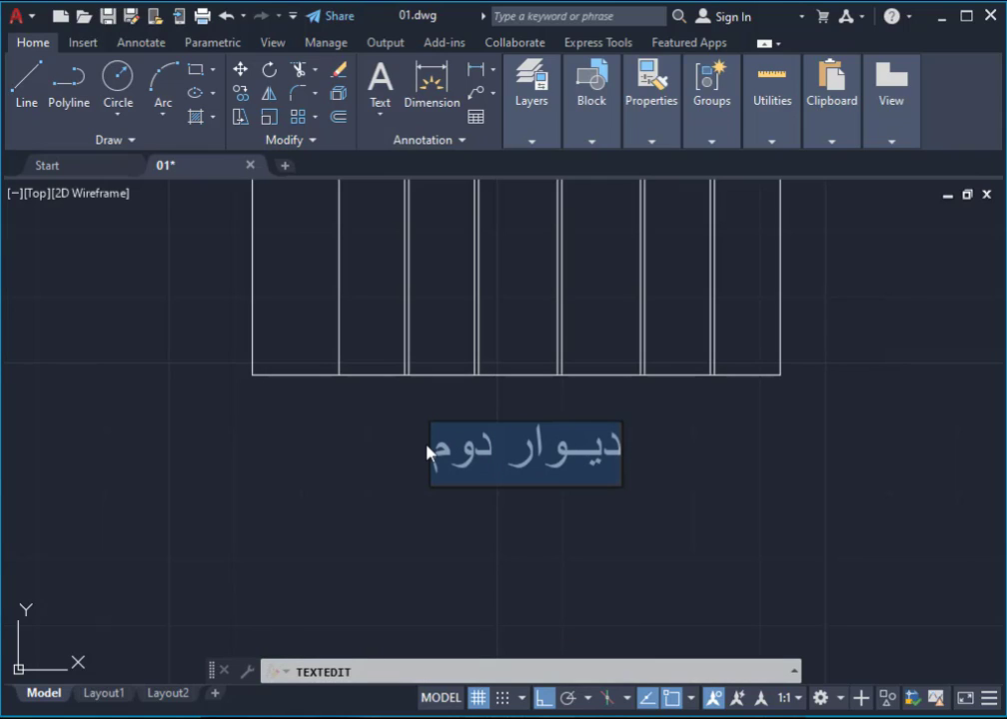
{"action": "left_click_drag", "start_coordinate": [491, 451], "coordinate": [451, 446]}
{"action": "type", "text": "]ihv"}
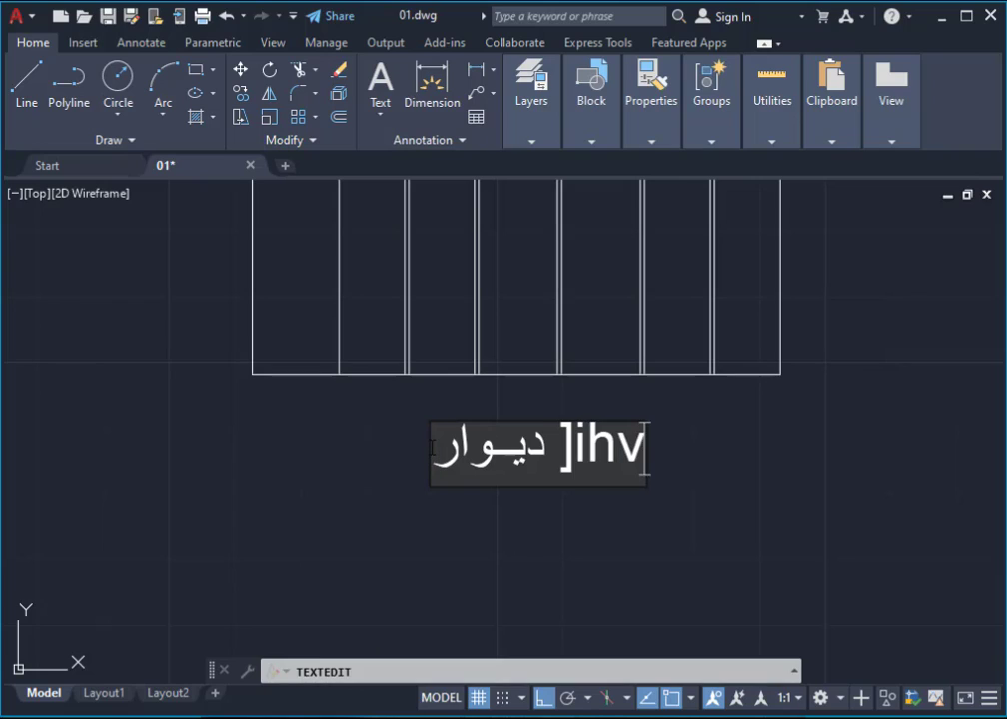
{"action": "type", "text": "l"}
{"action": "key", "text": "BackSpace"}
{"action": "key", "text": "BackSpace"}
{"action": "key", "text": "BackSpace"}
{"action": "key", "text": "BackSpace"}
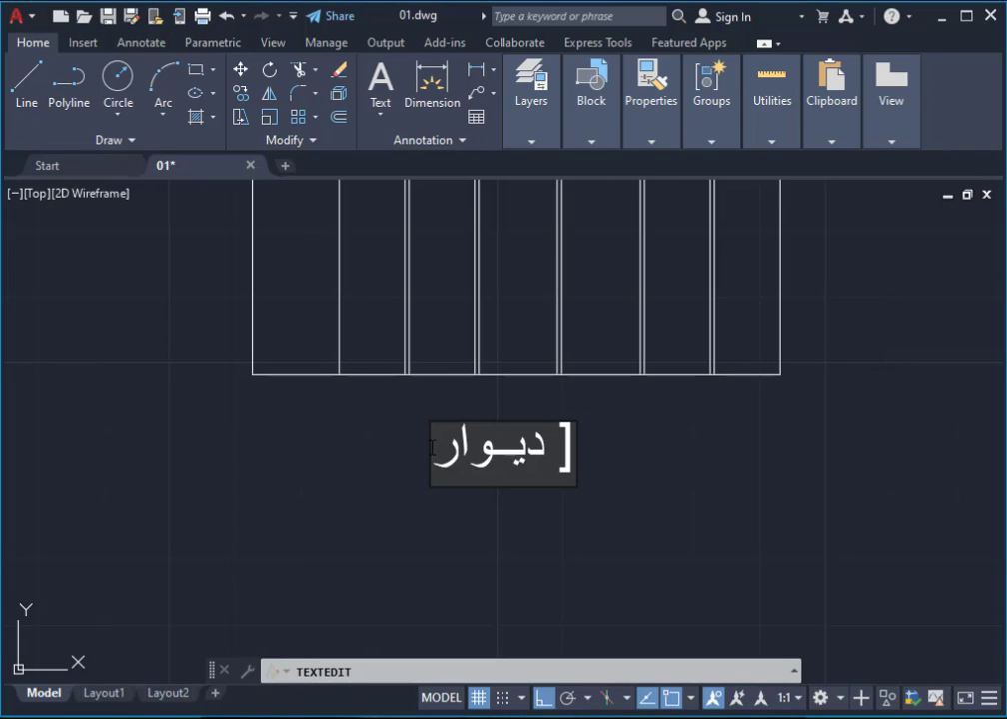
{"action": "key", "text": "BackSpace"}
{"action": "type", "text": "چها"}
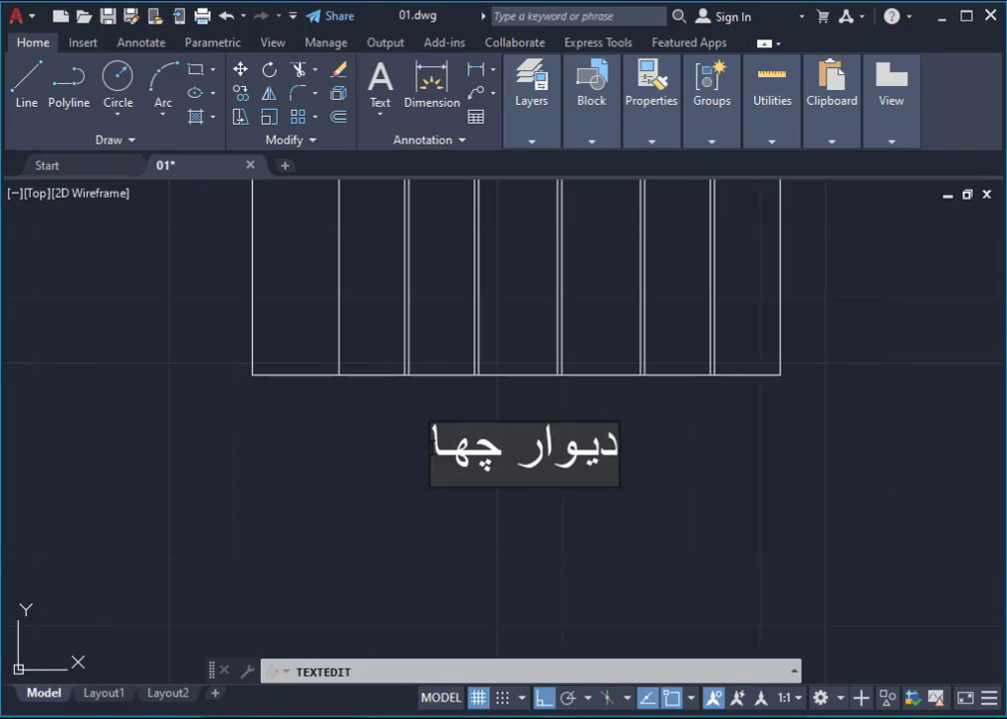
{"action": "type", "text": "رم"}
{"action": "key", "text": "Return"}
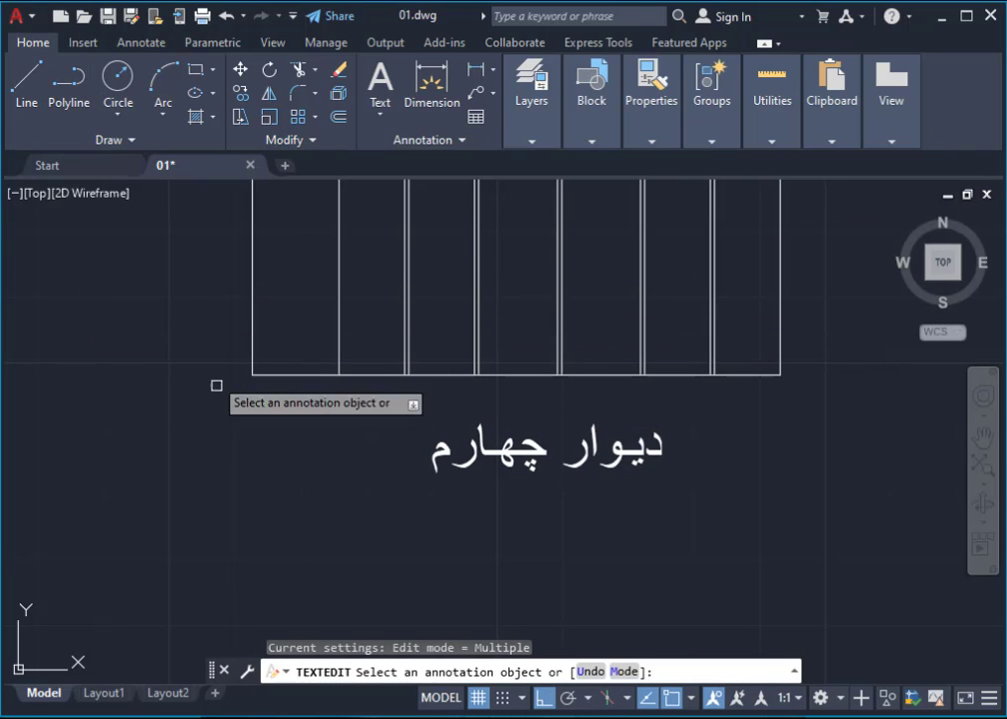
{"action": "scroll", "coordinate": [512, 459], "scroll_direction": "down", "scroll_amount": 3}
{"action": "scroll", "coordinate": [390, 465], "scroll_direction": "down", "scroll_amount": 2}
{"action": "scroll", "coordinate": [469, 445], "scroll_direction": "up", "scroll_amount": 2}
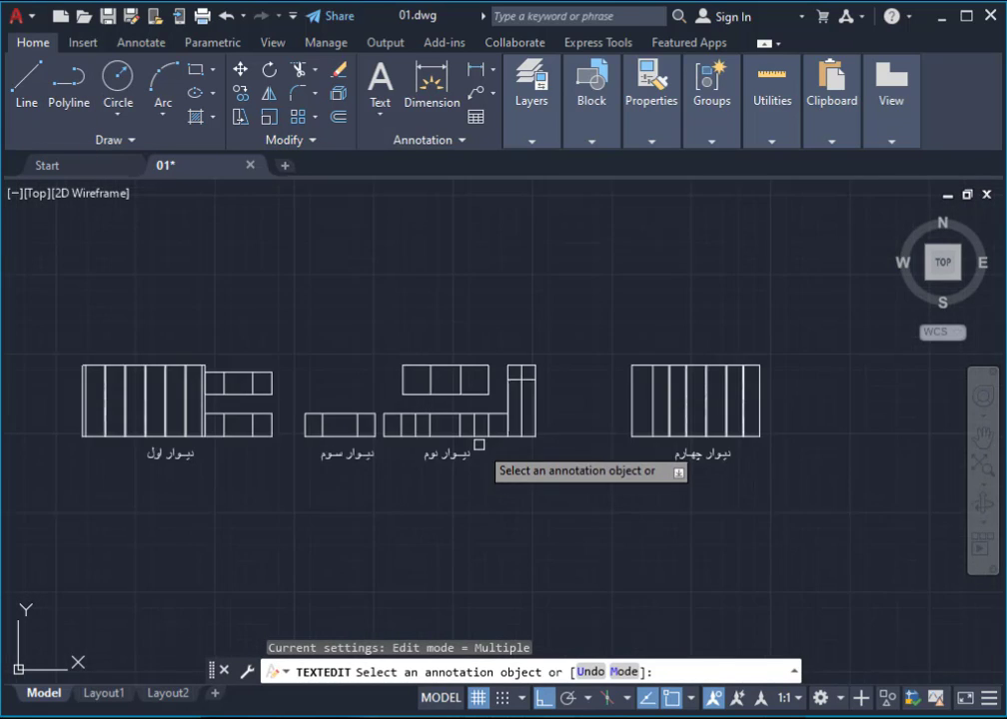
{"action": "key", "text": "Escape"}
{"action": "scroll", "coordinate": [476, 420], "scroll_direction": "up", "scroll_amount": 1}
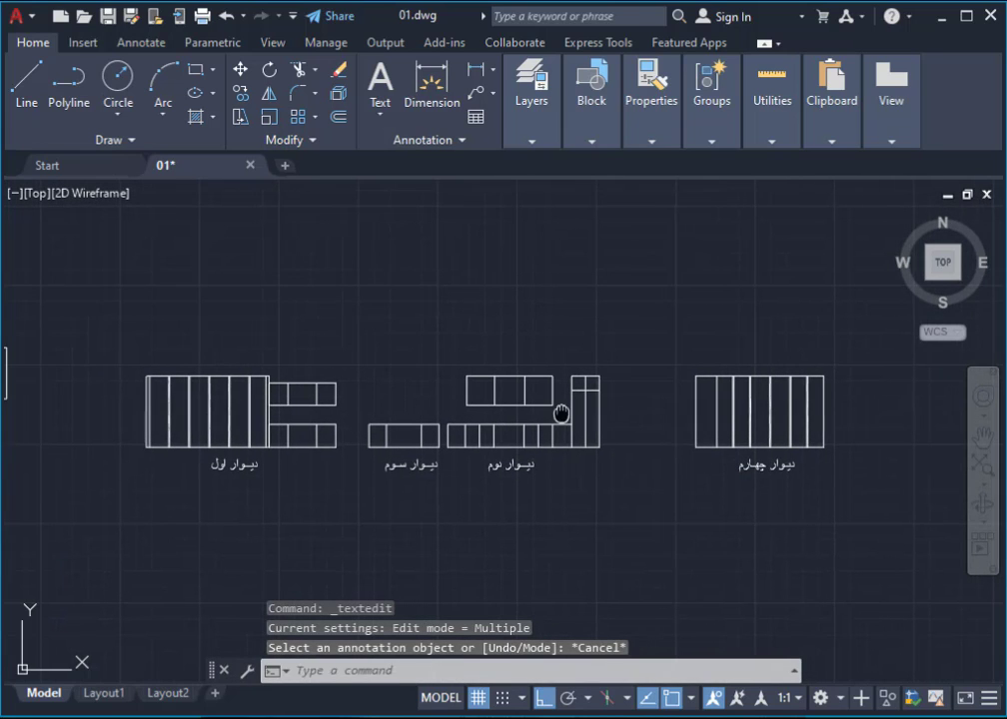
{"action": "middle_click_drag", "start_coordinate": [560, 413], "coordinate": [579, 413]}
{"action": "mouse_move", "coordinate": [462, 422]}
{"action": "middle_mouse_down"}
{"action": "mouse_move", "coordinate": [639, 421]}
{"action": "mouse_move", "coordinate": [430, 417]}
{"action": "mouse_move", "coordinate": [511, 421]}
{"action": "middle_mouse_up"}
{"action": "scroll", "coordinate": [475, 418], "scroll_direction": "up", "scroll_amount": 3}
{"action": "scroll", "coordinate": [508, 419], "scroll_direction": "down", "scroll_amount": 4}
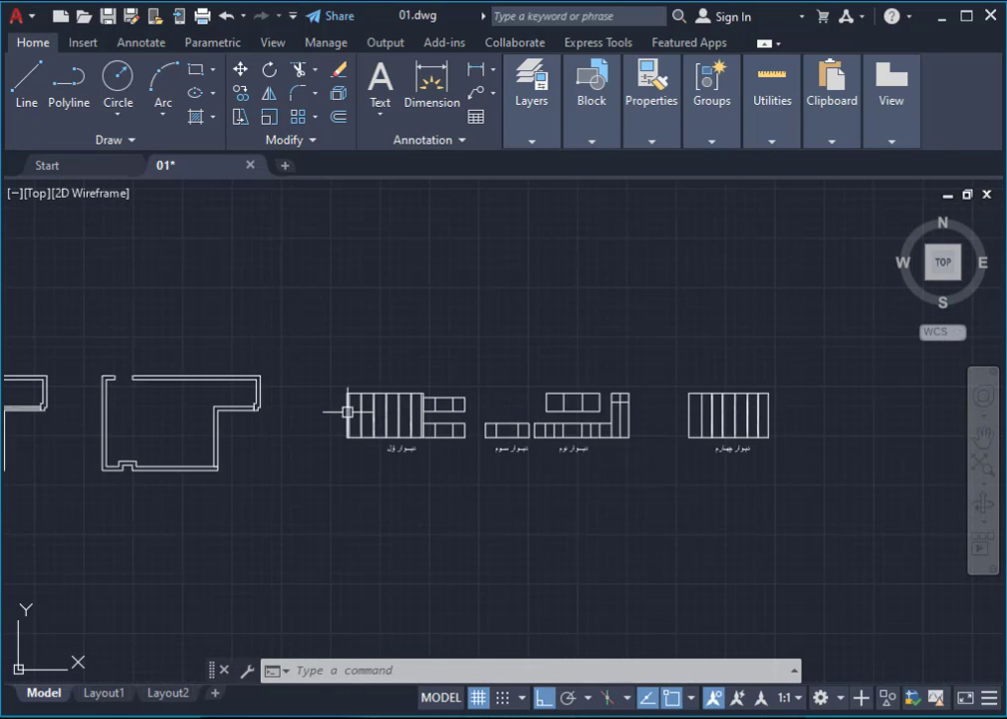
{"action": "middle_click_drag", "start_coordinate": [347, 412], "coordinate": [308, 417]}
{"action": "scroll", "coordinate": [487, 416], "scroll_direction": "up", "scroll_amount": 2}
{"action": "middle_click_drag", "start_coordinate": [487, 415], "coordinate": [506, 421]}
{"action": "scroll", "coordinate": [505, 421], "scroll_direction": "up", "scroll_amount": 2}
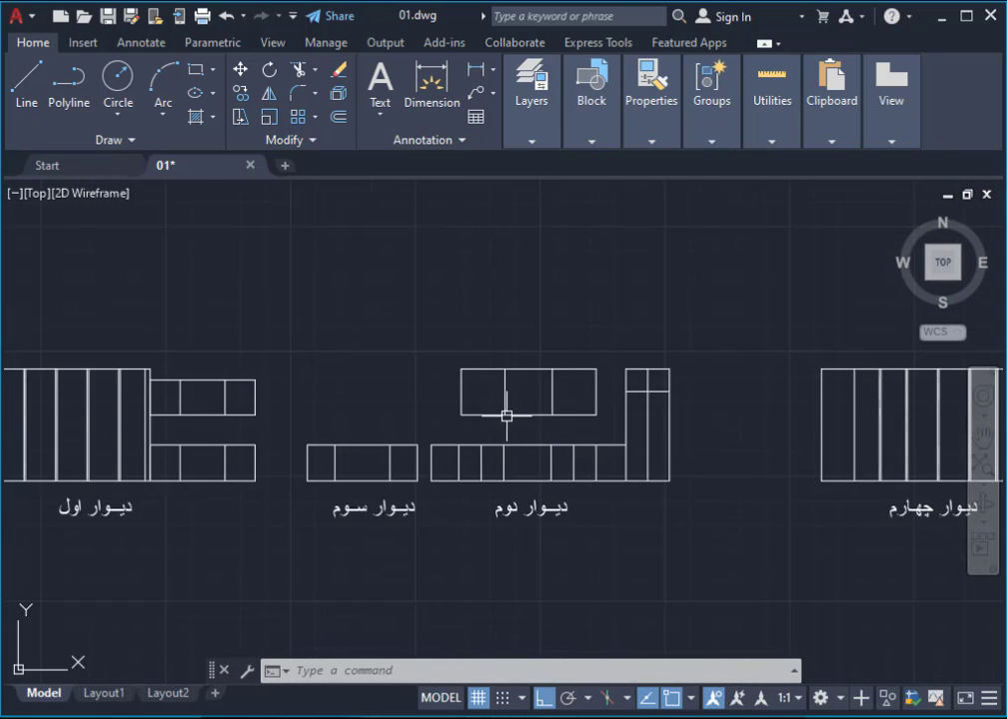
{"action": "scroll", "coordinate": [440, 415], "scroll_direction": "down", "scroll_amount": 2}
{"action": "scroll", "coordinate": [375, 417], "scroll_direction": "up", "scroll_amount": 2}
{"action": "scroll", "coordinate": [337, 421], "scroll_direction": "down", "scroll_amount": 2}
{"action": "mouse_move", "coordinate": [338, 420]}
{"action": "middle_mouse_down"}
{"action": "mouse_move", "coordinate": [366, 436]}
{"action": "mouse_move", "coordinate": [512, 415]}
{"action": "middle_mouse_up"}
{"action": "scroll", "coordinate": [445, 430], "scroll_direction": "up", "scroll_amount": 2}
{"action": "scroll", "coordinate": [450, 423], "scroll_direction": "down", "scroll_amount": 2}
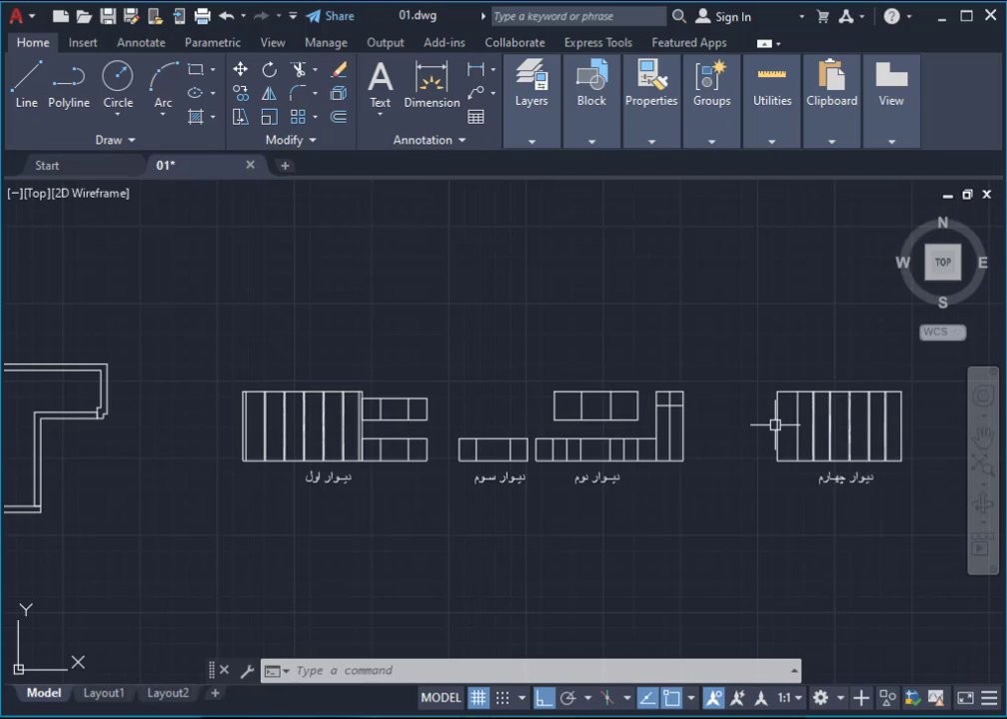
{"action": "middle_click_drag", "start_coordinate": [775, 423], "coordinate": [722, 422]}
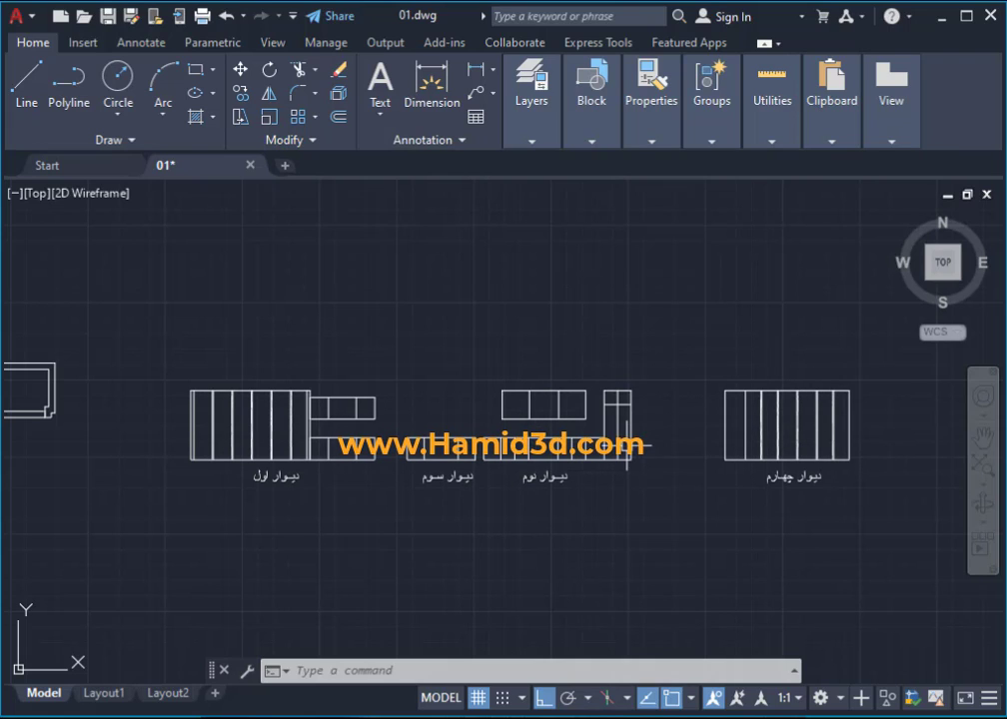
{"action": "scroll", "coordinate": [649, 499], "scroll_direction": "down", "scroll_amount": 3}
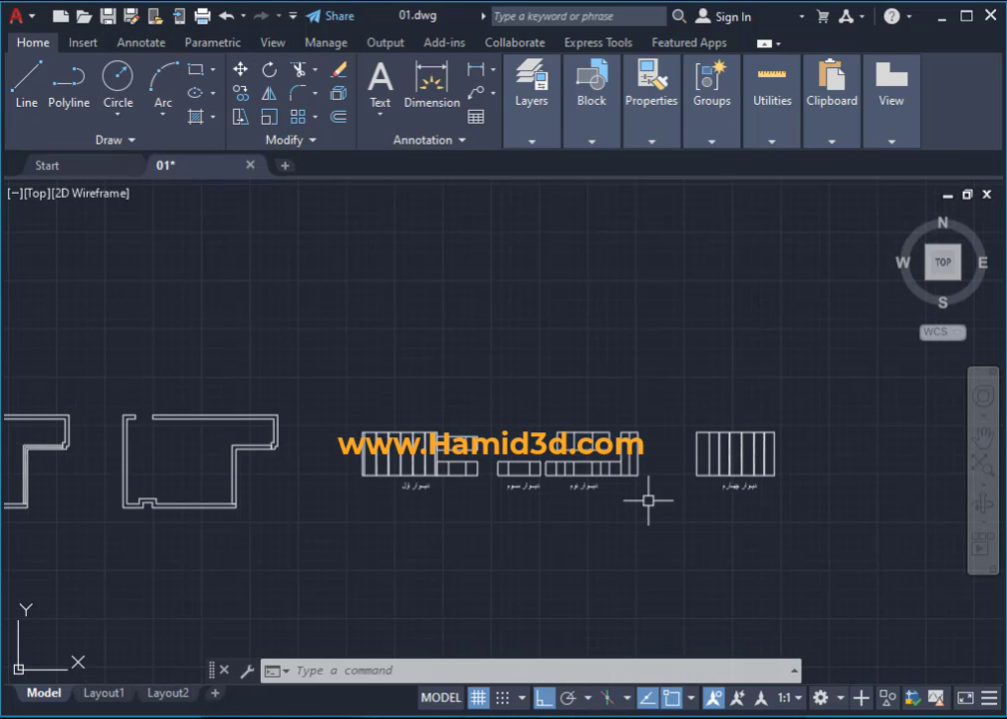
{"action": "scroll", "coordinate": [457, 474], "scroll_direction": "up", "scroll_amount": 2}
{"action": "middle_click_drag", "start_coordinate": [457, 475], "coordinate": [508, 471]}
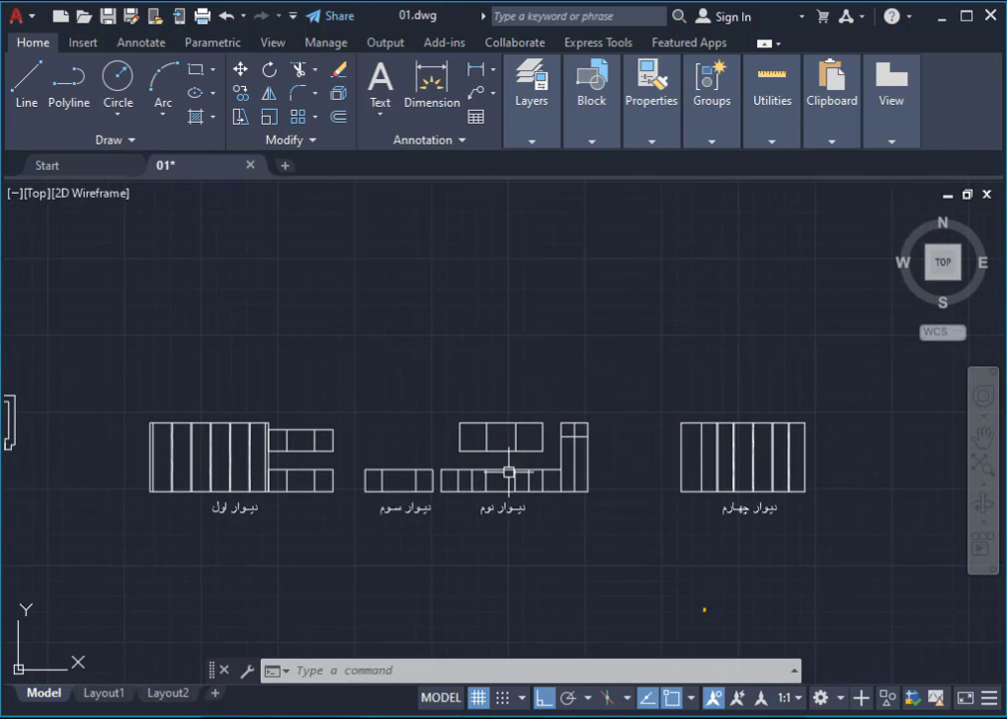